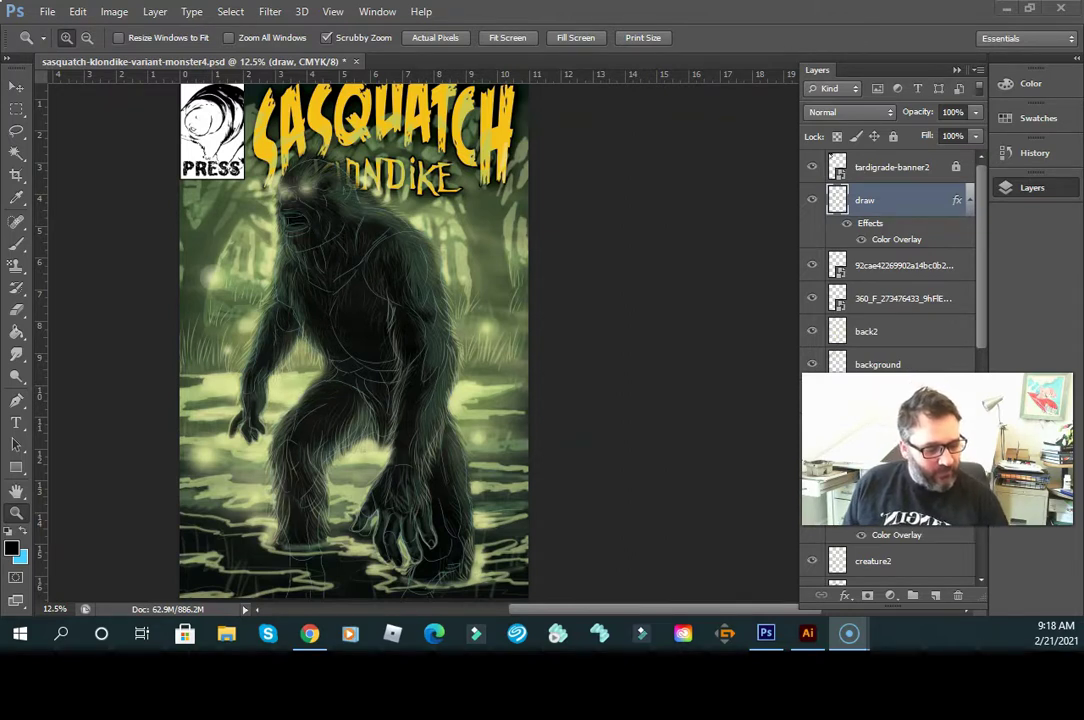
# - Examine the creature's lower body, legs and the surrounding water on the cover artwork
pyautogui.click(705, 491)
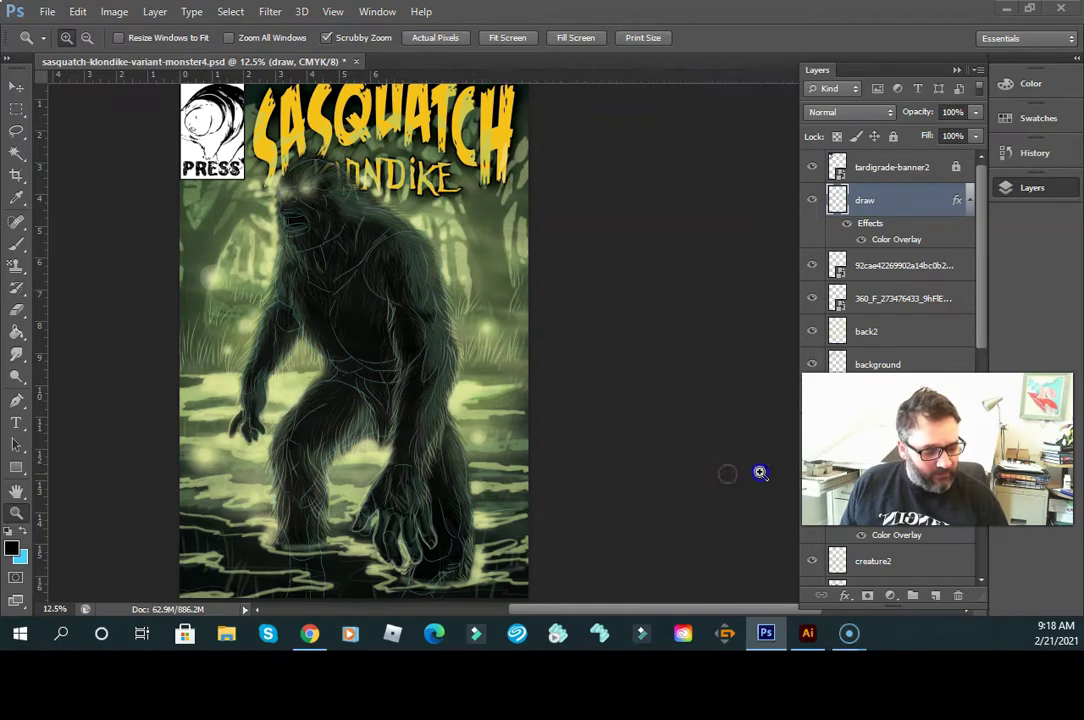
pyautogui.click(737, 484)
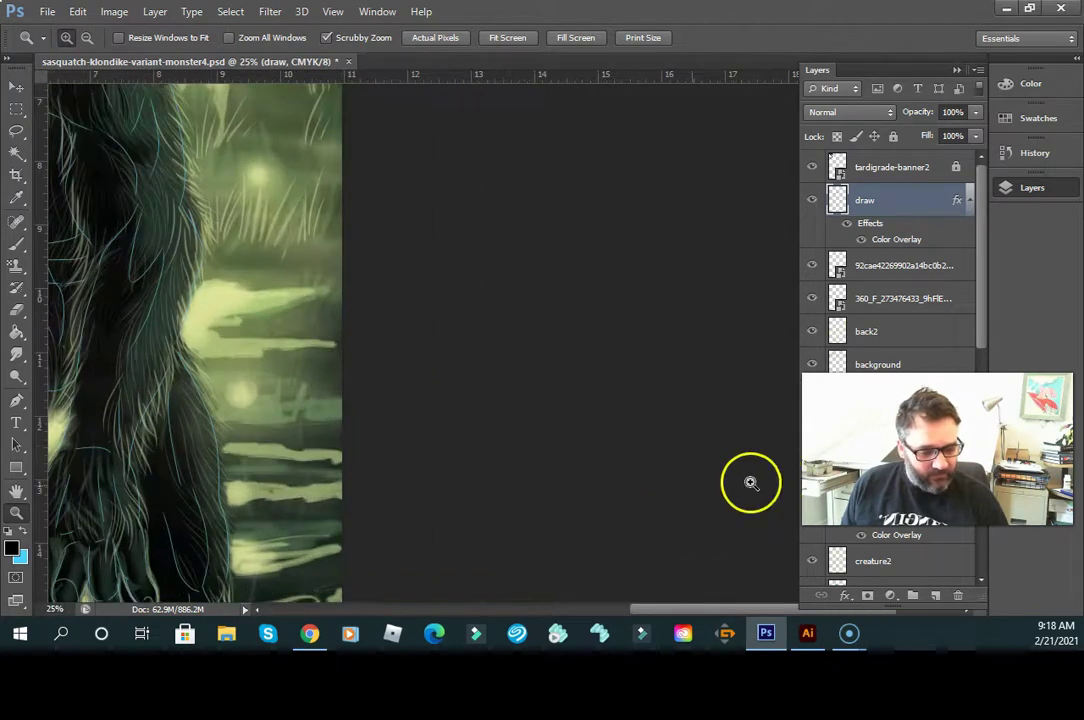
pyautogui.keyDown('alt'); pyautogui.click(520, 458); pyautogui.keyUp('alt')
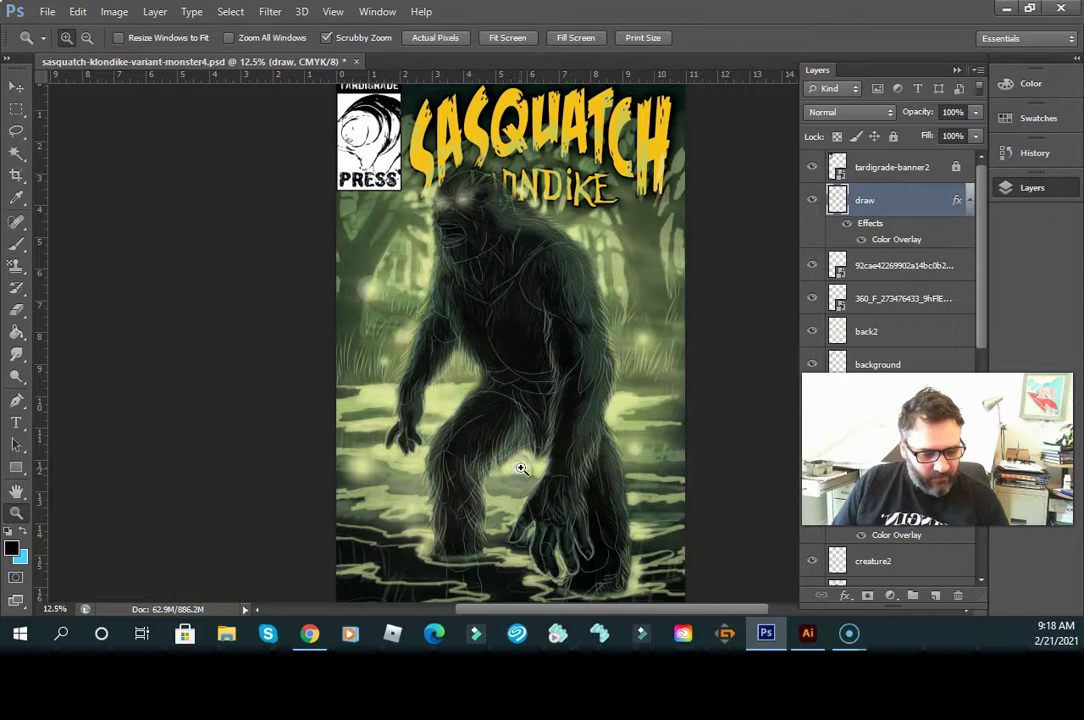
pyautogui.click(520, 470)
pyautogui.moveTo(522, 488); pyautogui.dragTo(467, 532)
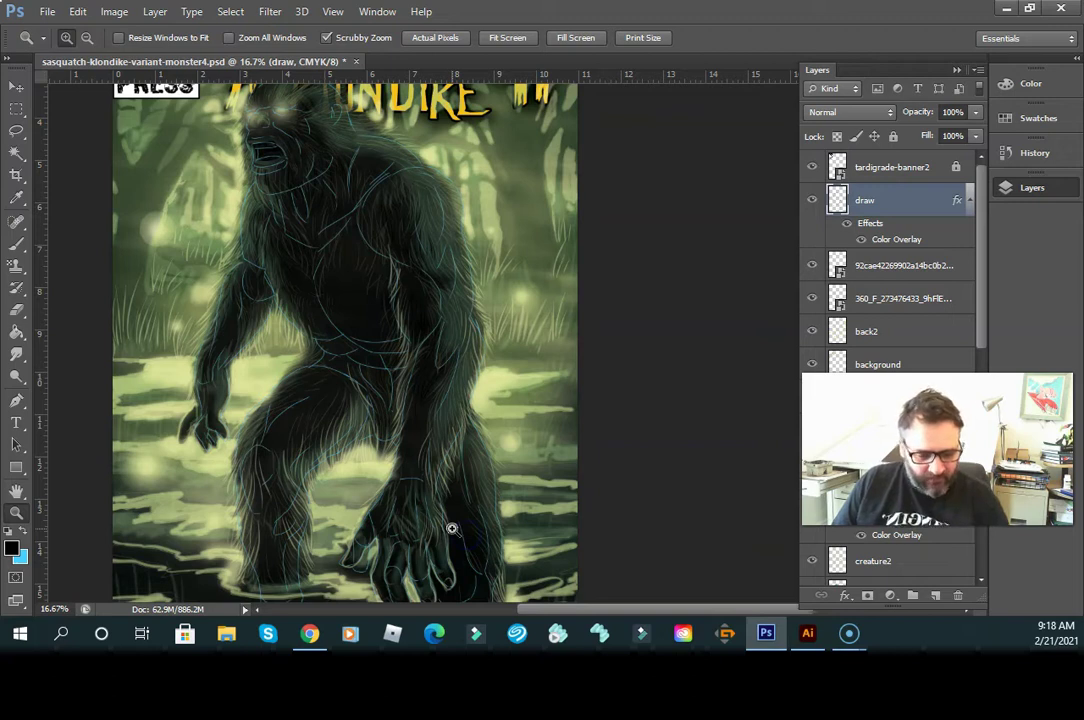
pyautogui.moveTo(501, 481); pyautogui.dragTo(475, 490)
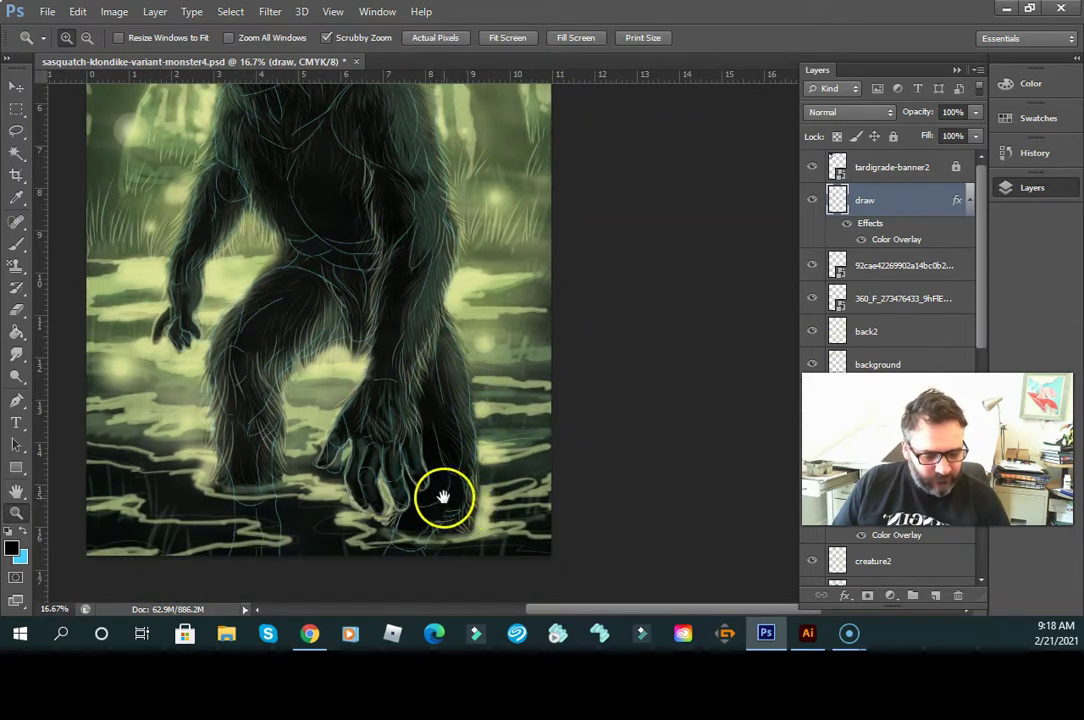
pyautogui.moveTo(462, 482); pyautogui.dragTo(468, 505)
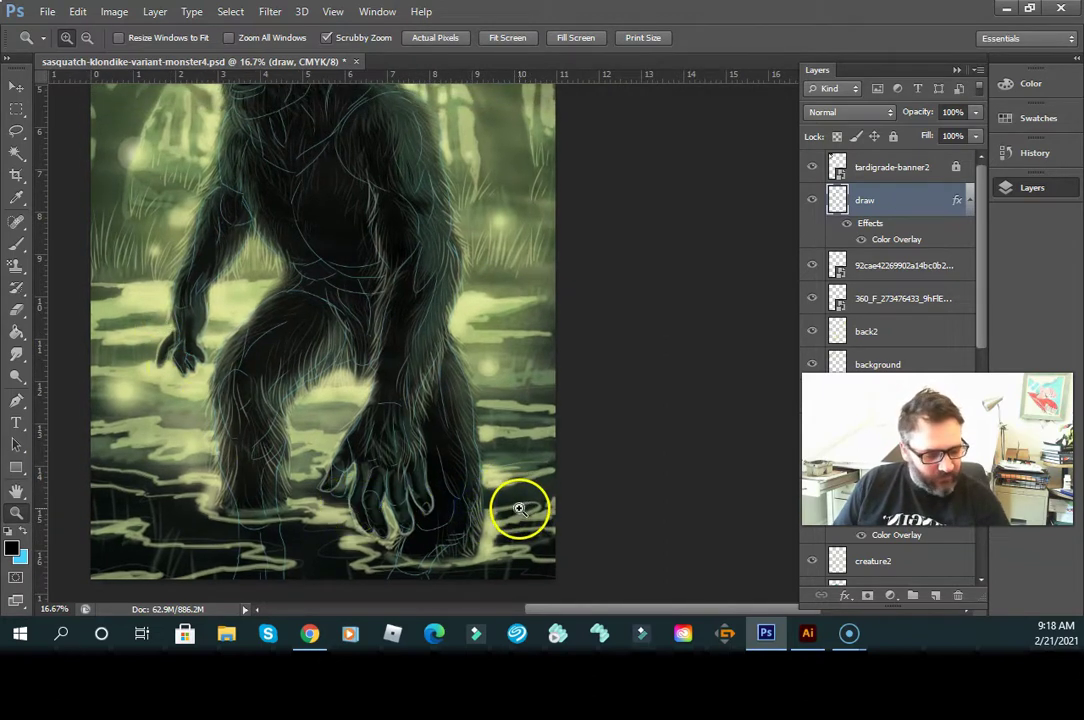
pyautogui.click(849, 633)
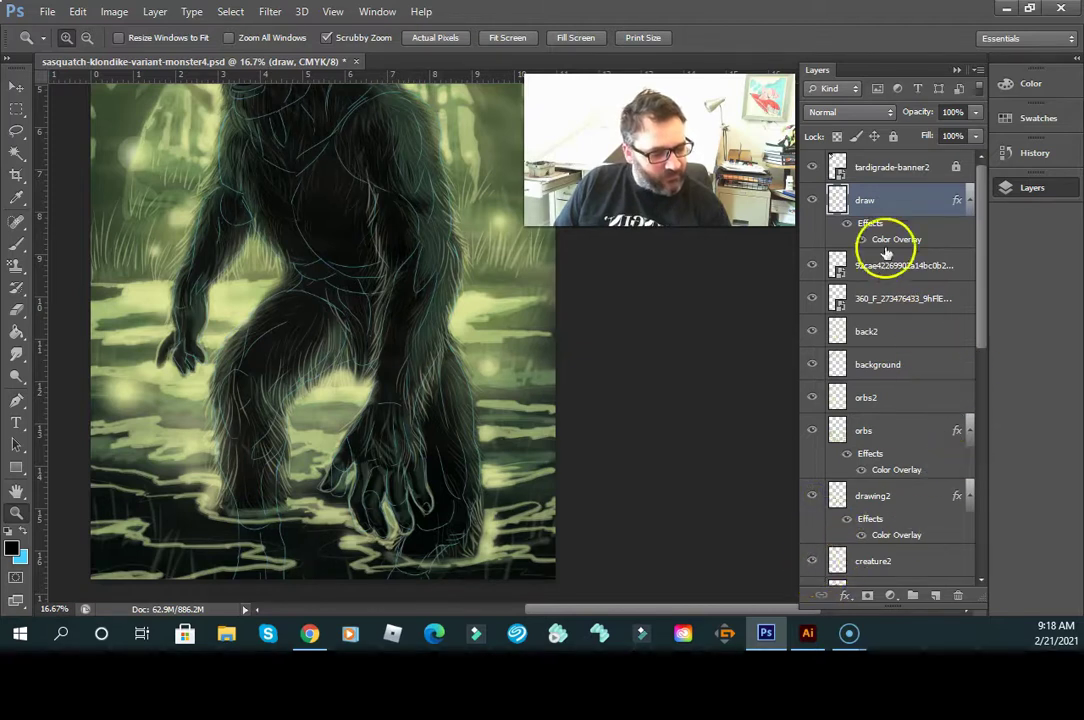
# - Toggle the draw layer's visibility to compare the artwork with and without its sketch lines
pyautogui.click(812, 200)
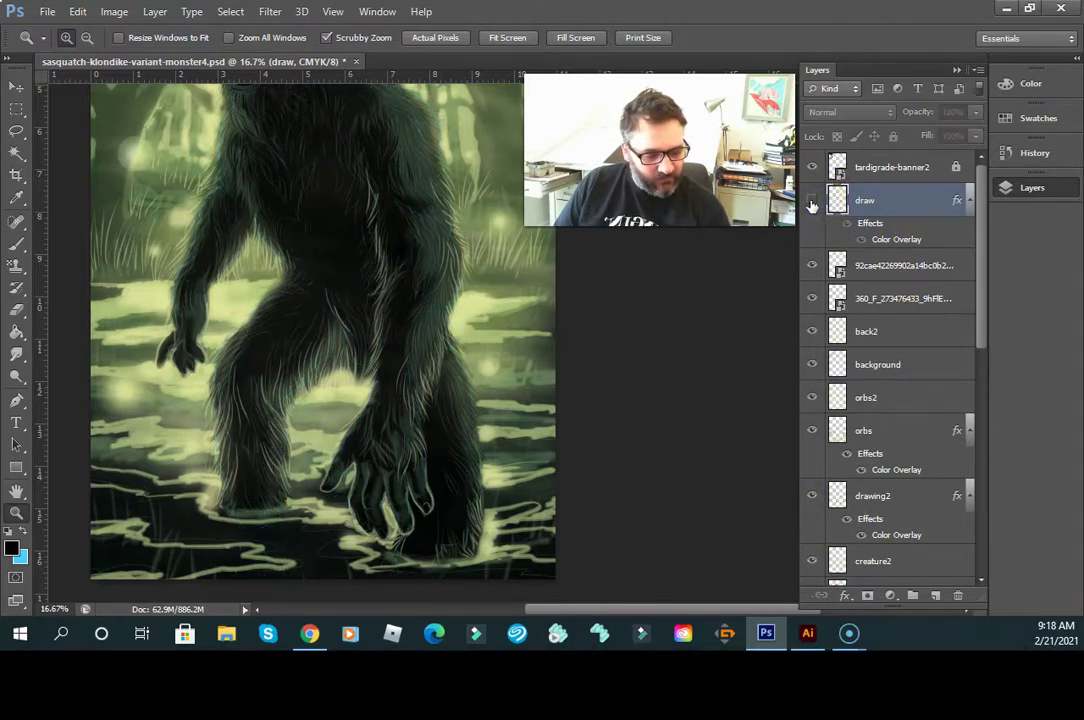
pyautogui.click(811, 202)
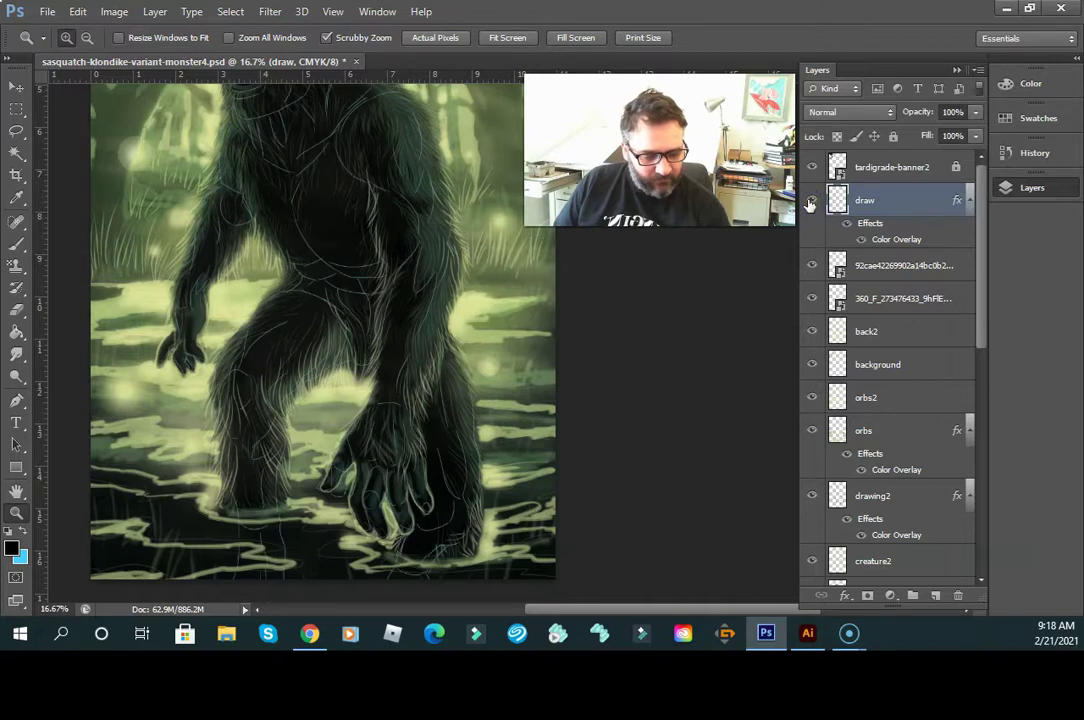
pyautogui.click(810, 202)
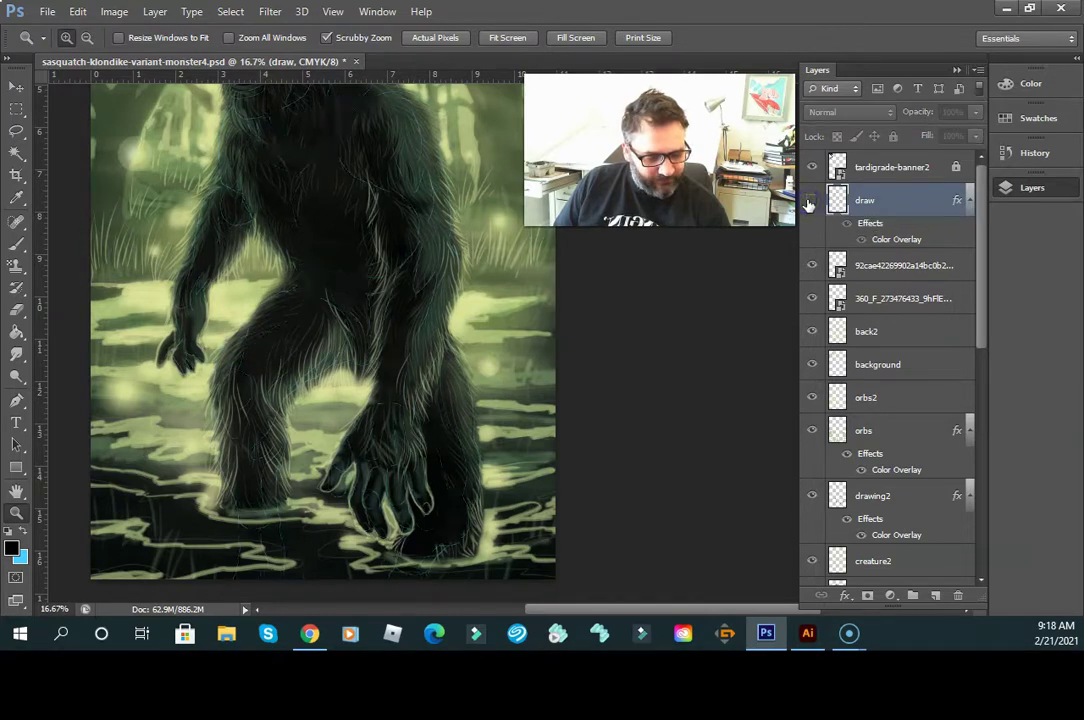
pyautogui.click(810, 202)
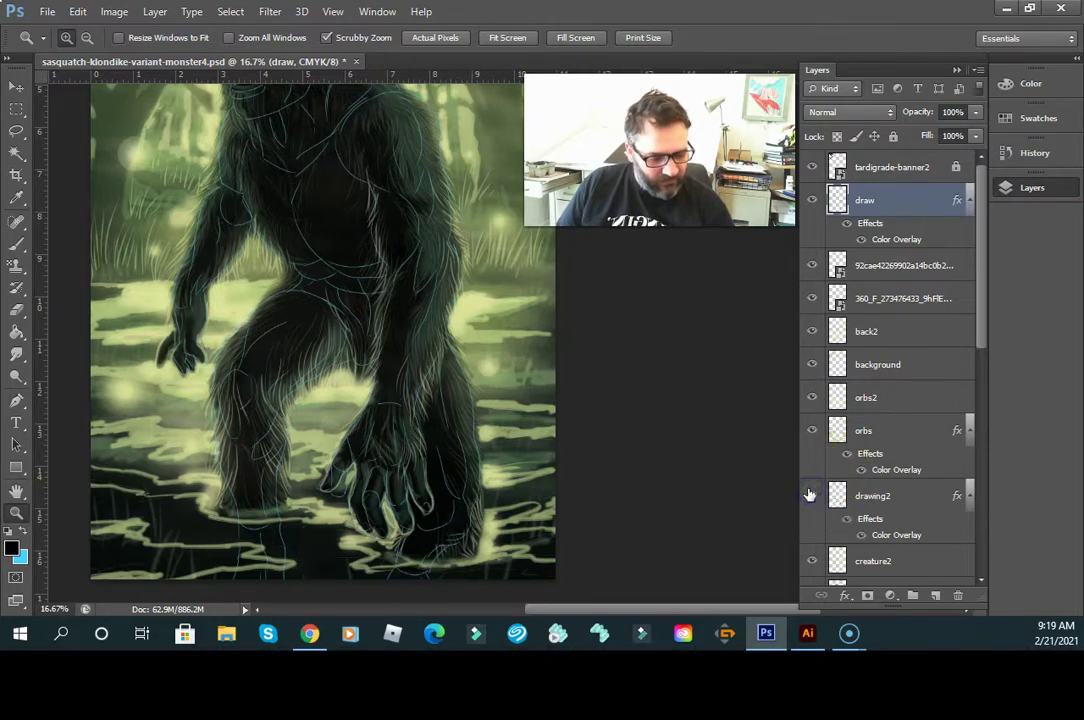
# - Toggle the orbs, orbs2 and back2 layers one at a time to check what each contributes
pyautogui.click(812, 431)
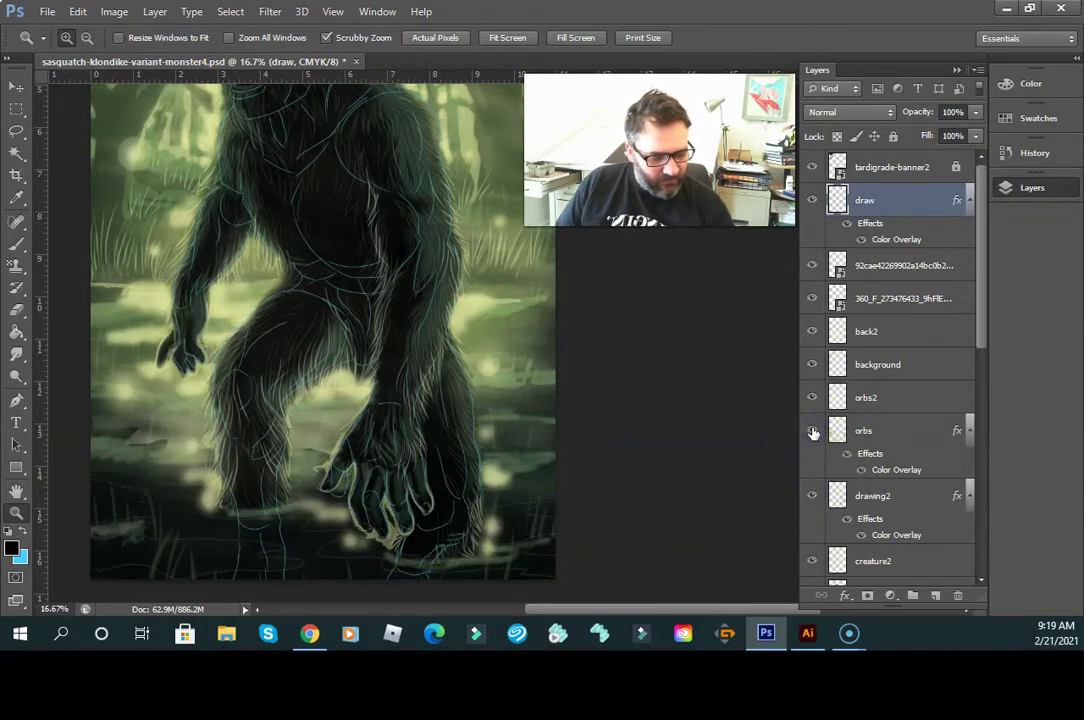
pyautogui.click(812, 431)
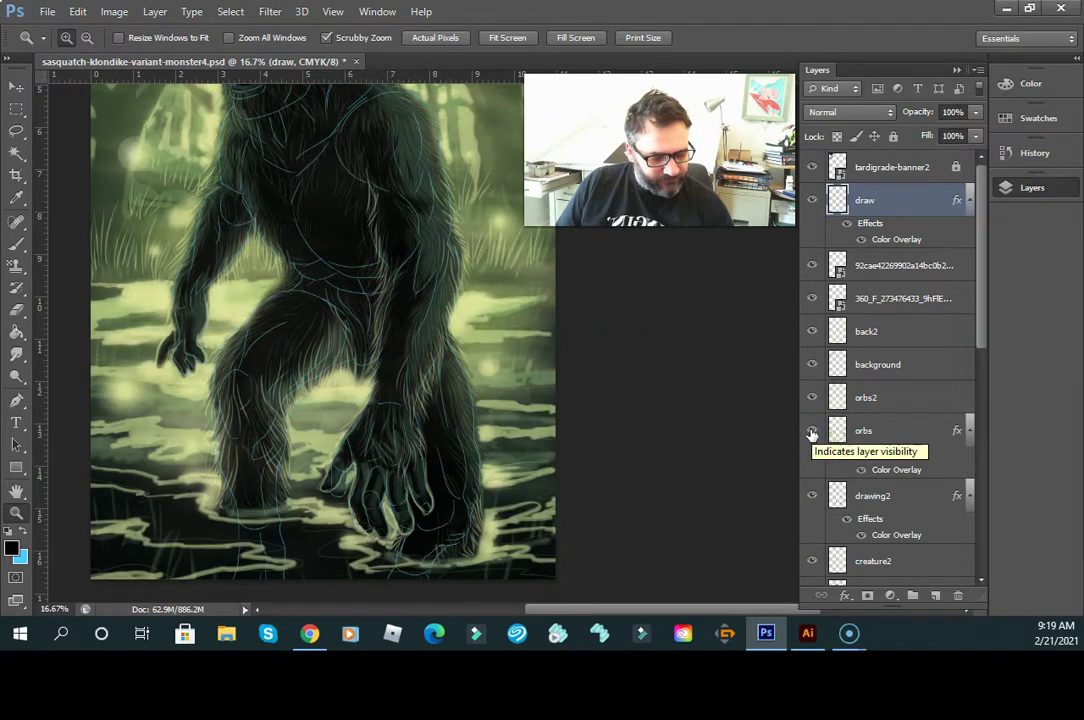
pyautogui.click(812, 431)
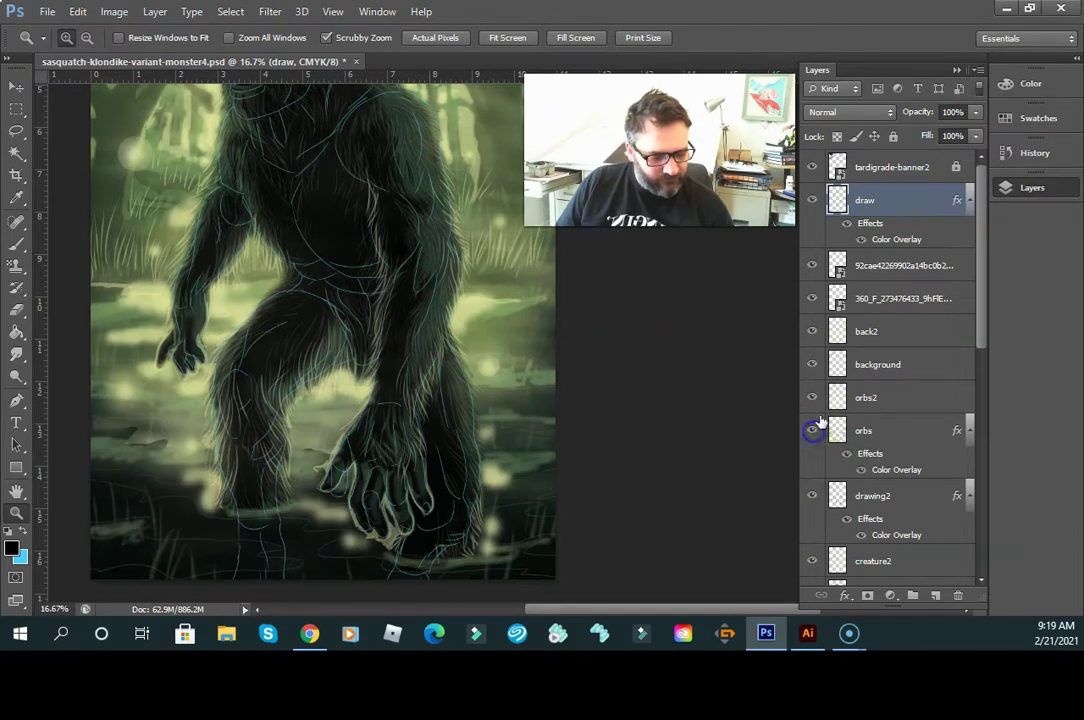
pyautogui.click(812, 428)
pyautogui.click(812, 398)
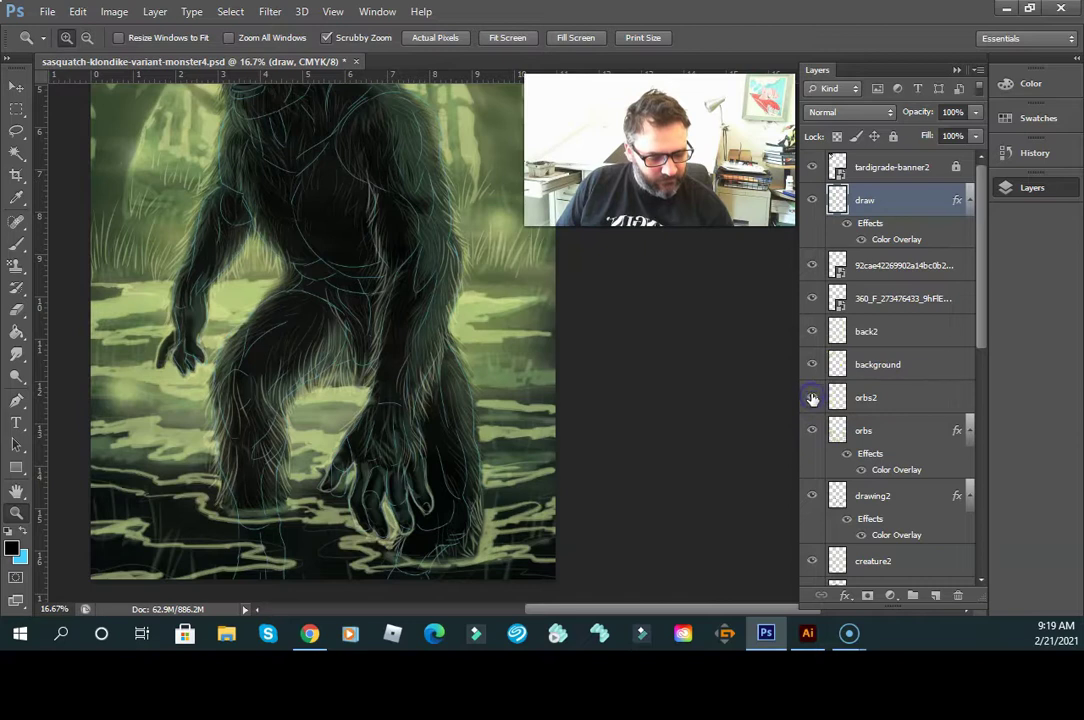
pyautogui.click(812, 398)
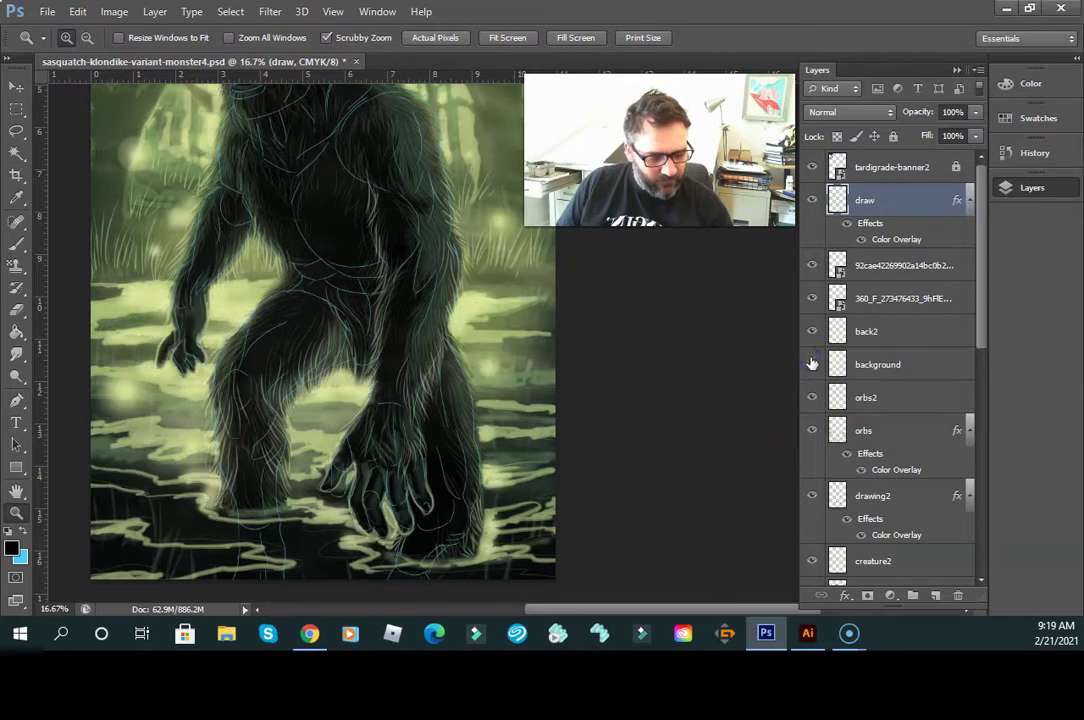
pyautogui.click(812, 332)
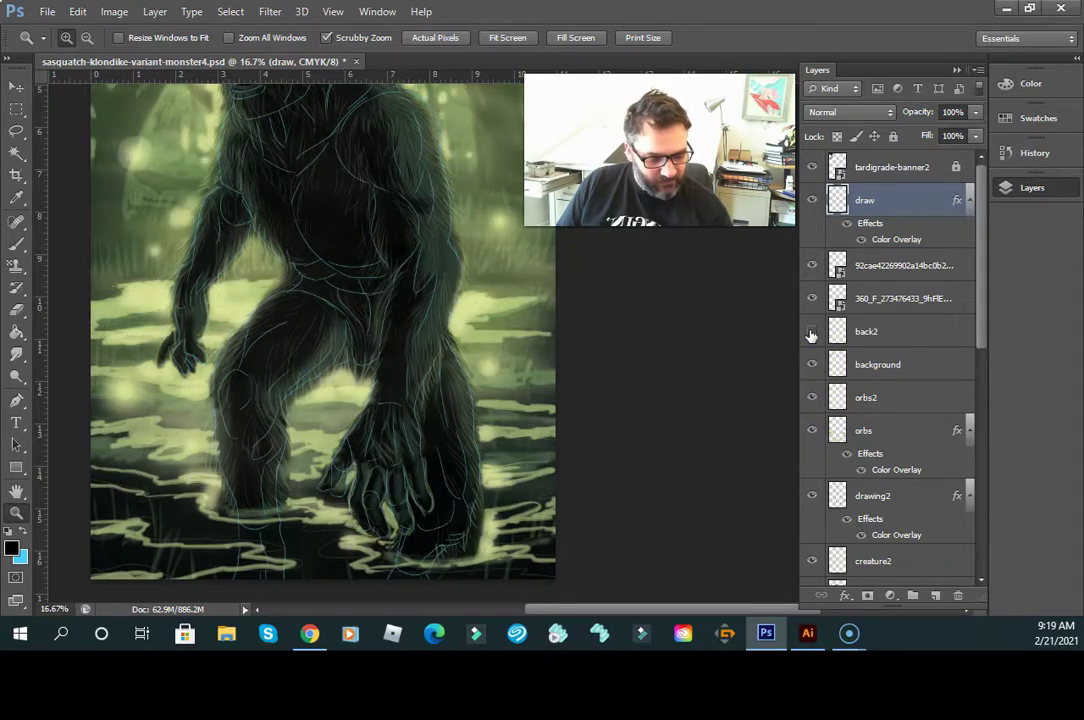
pyautogui.click(812, 332)
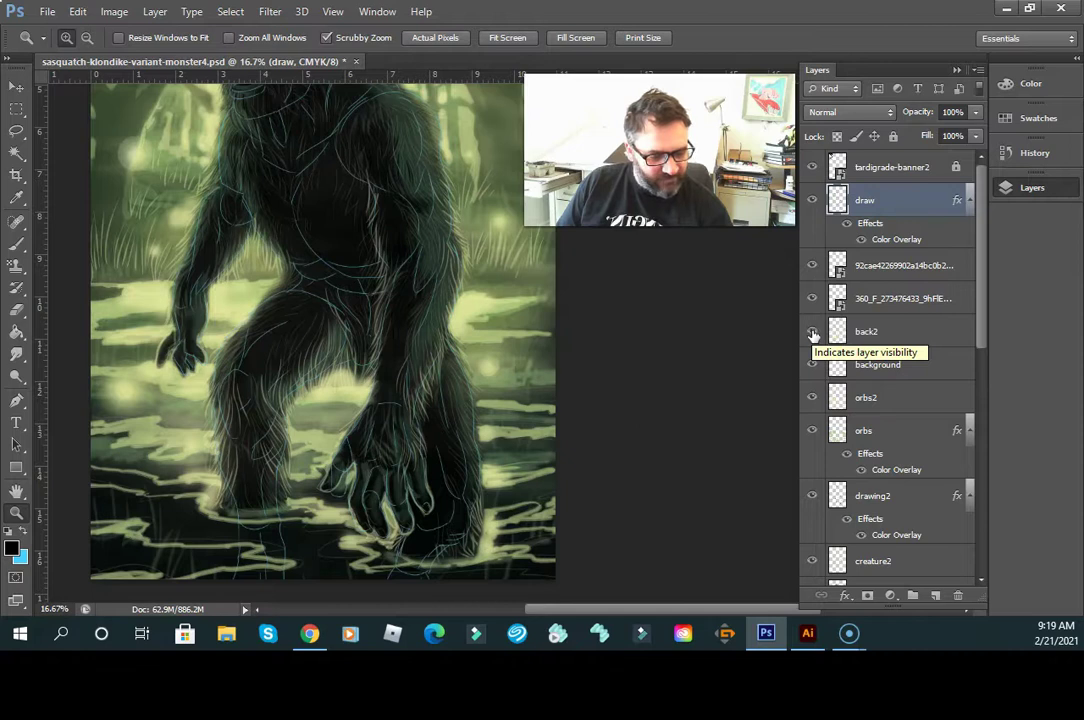
# - On the back2 layer, lasso the glowing water area along the outer edge of the creature's back foot
pyautogui.click(910, 331)
pyautogui.click(16, 131)
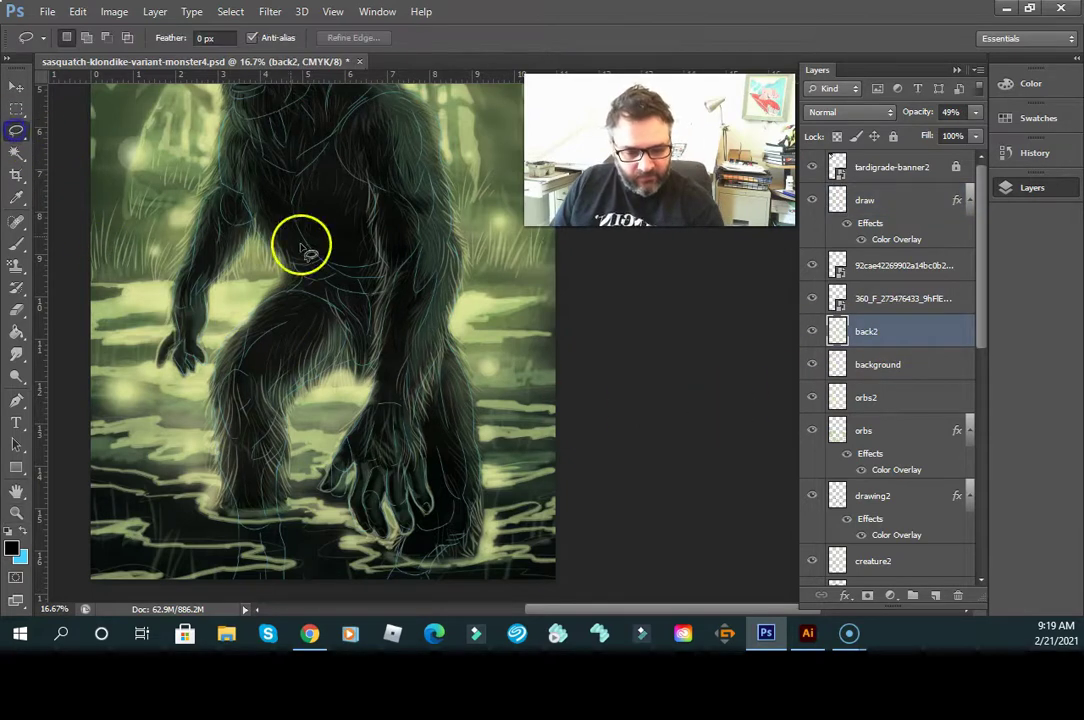
pyautogui.moveTo(487, 497)
pyautogui.mouseDown()
pyautogui.moveTo(441, 567)
pyautogui.moveTo(477, 567)
pyautogui.moveTo(495, 547)
pyautogui.moveTo(483, 493)
pyautogui.mouseUp()
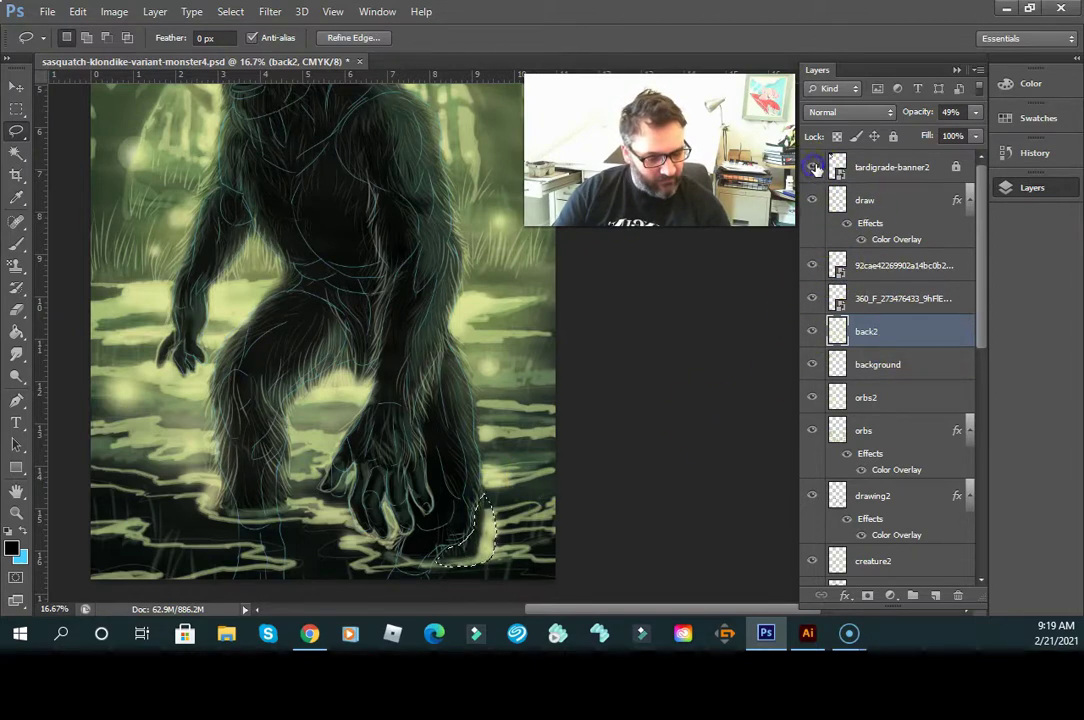
# - Toggle the visibility of Layer 26, Layer 25 and the Vector Smart Object to check their effect around the back foot
pyautogui.moveTo(981, 288); pyautogui.dragTo(979, 430)
pyautogui.click(812, 320)
pyautogui.click(812, 320)
pyautogui.click(812, 386)
pyautogui.click(812, 386)
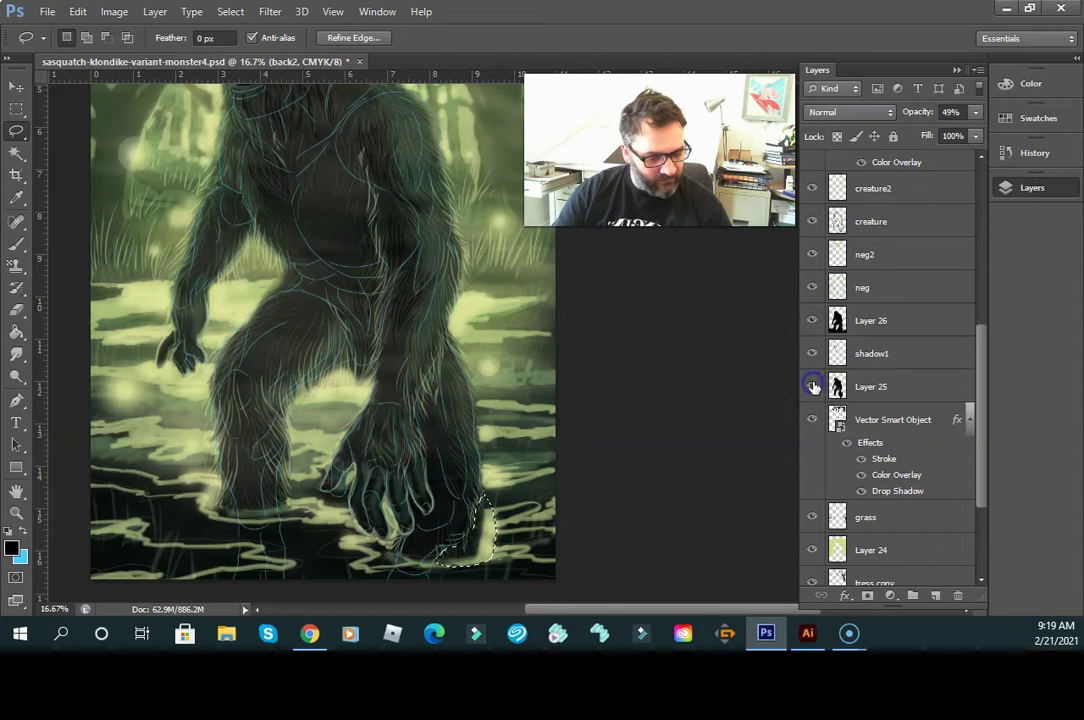
pyautogui.click(812, 420)
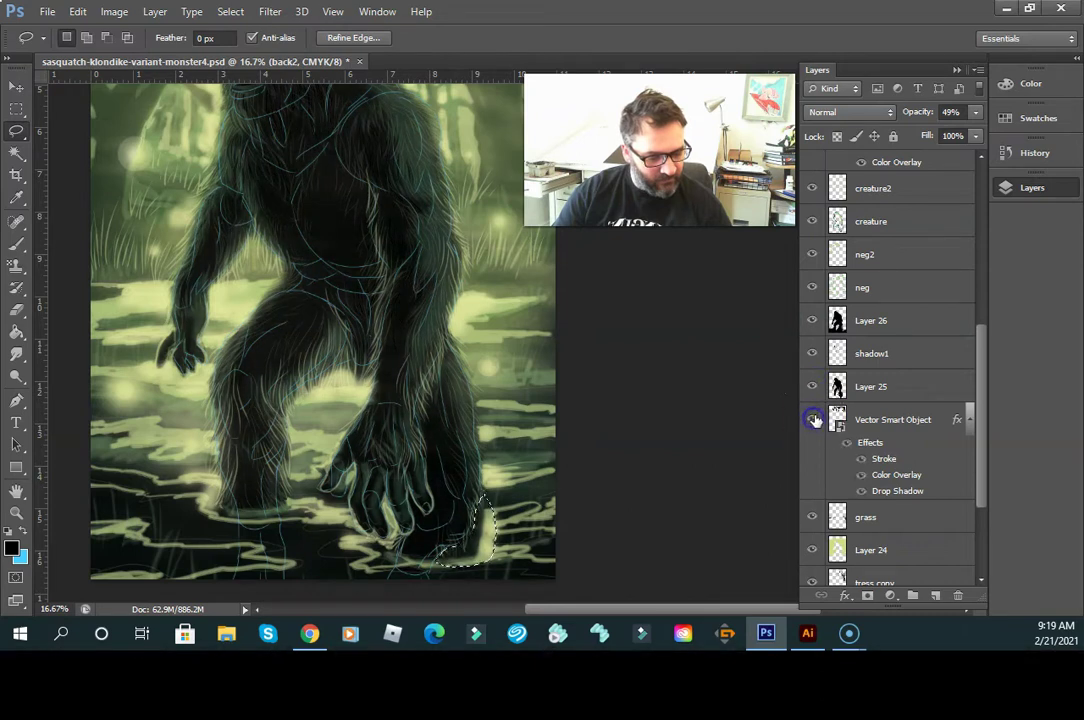
pyautogui.click(812, 386)
pyautogui.click(812, 386)
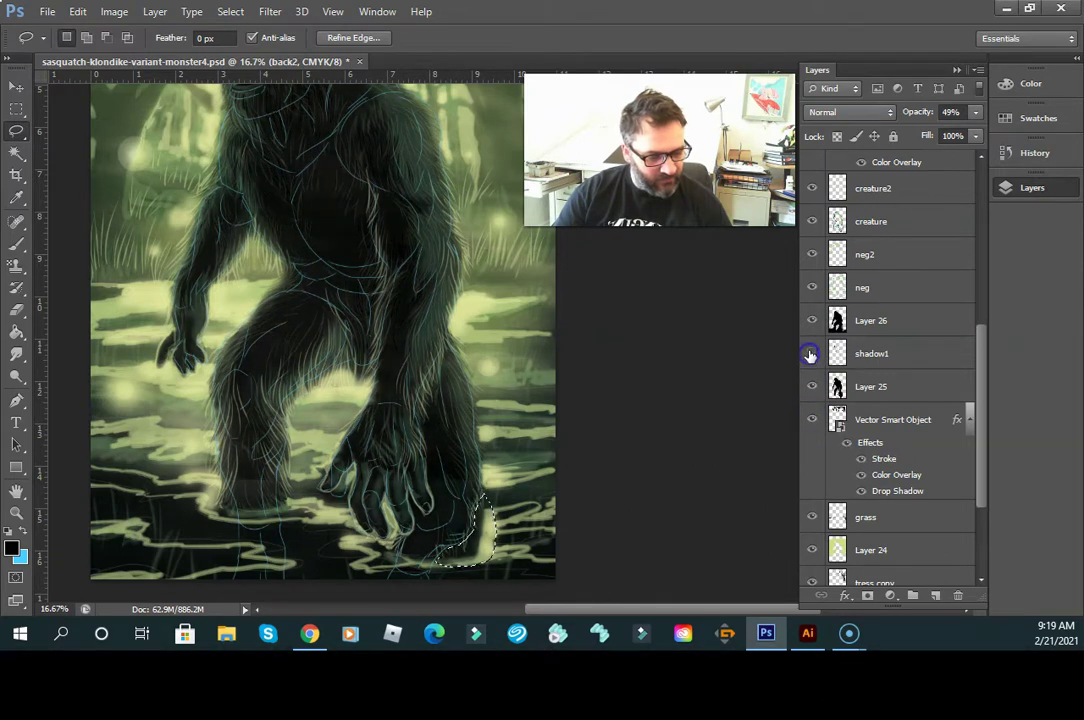
# - Toggle the neg, neg2, creature and creature2 layers to look for the source of the glow beside the foot
pyautogui.click(812, 288)
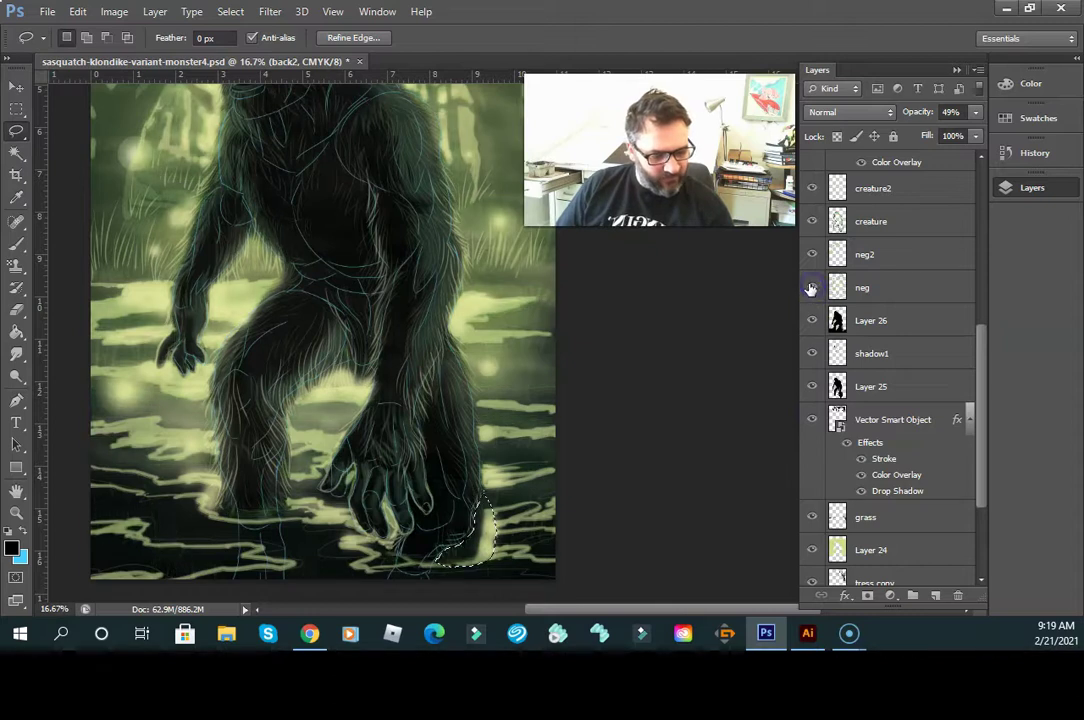
pyautogui.click(812, 285)
pyautogui.click(813, 255)
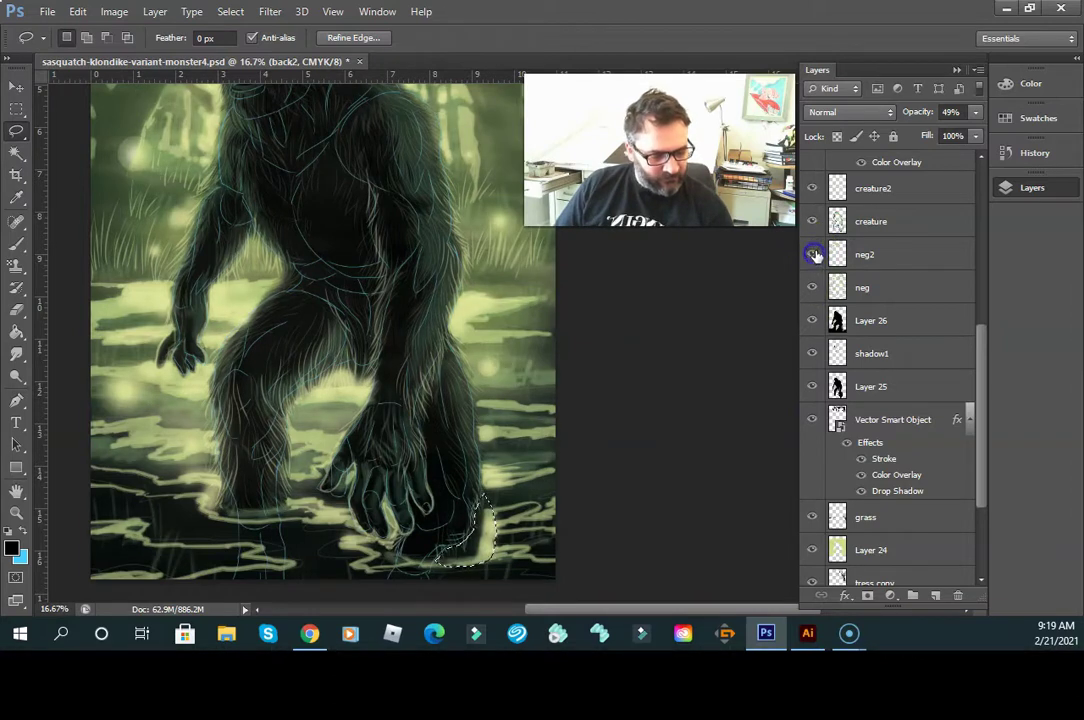
pyautogui.click(813, 255)
pyautogui.click(811, 221)
pyautogui.click(811, 221)
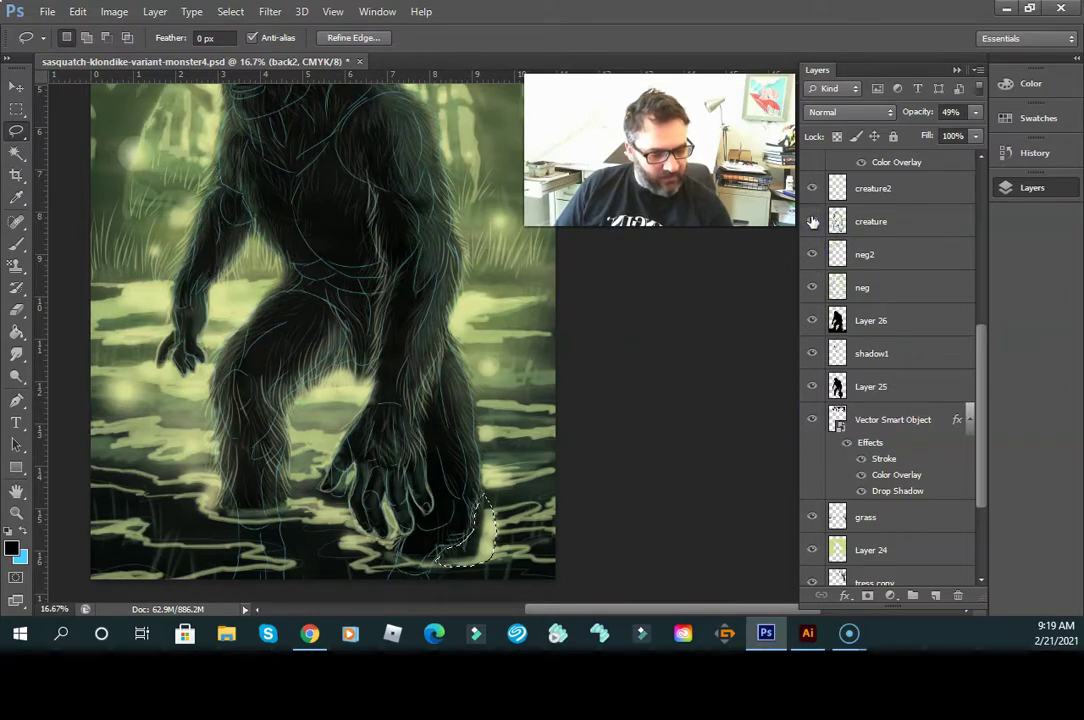
pyautogui.click(813, 190)
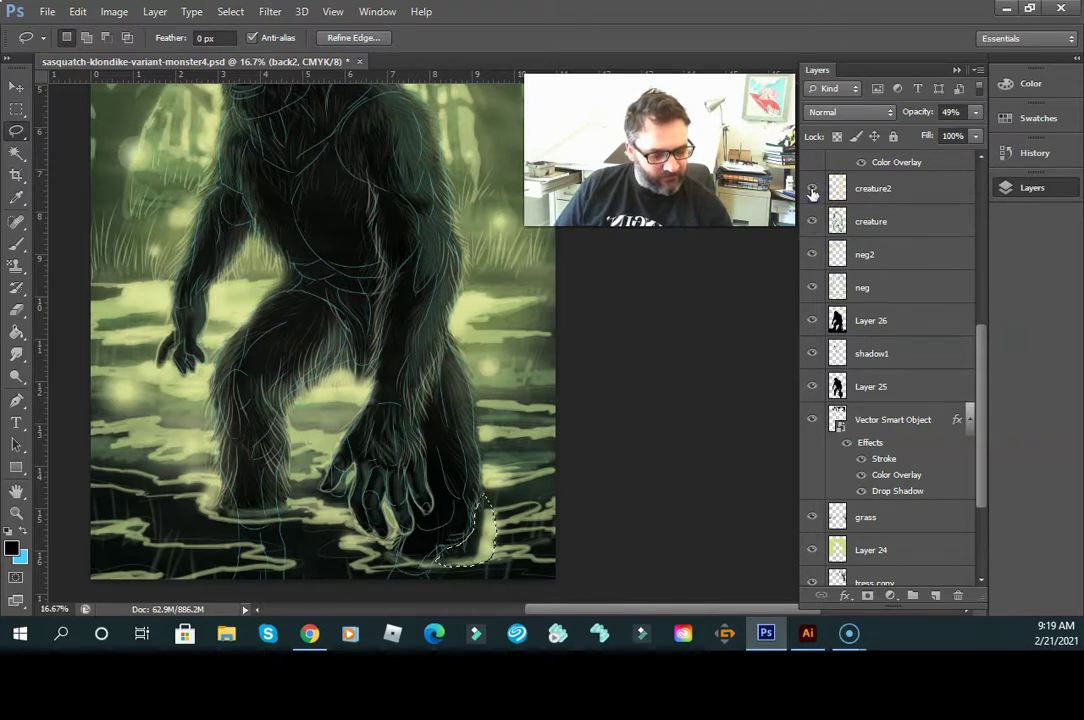
# - Toggle the orbs2 and orbs layers again to compare the water glow around the back foot
pyautogui.moveTo(981, 423); pyautogui.dragTo(983, 336)
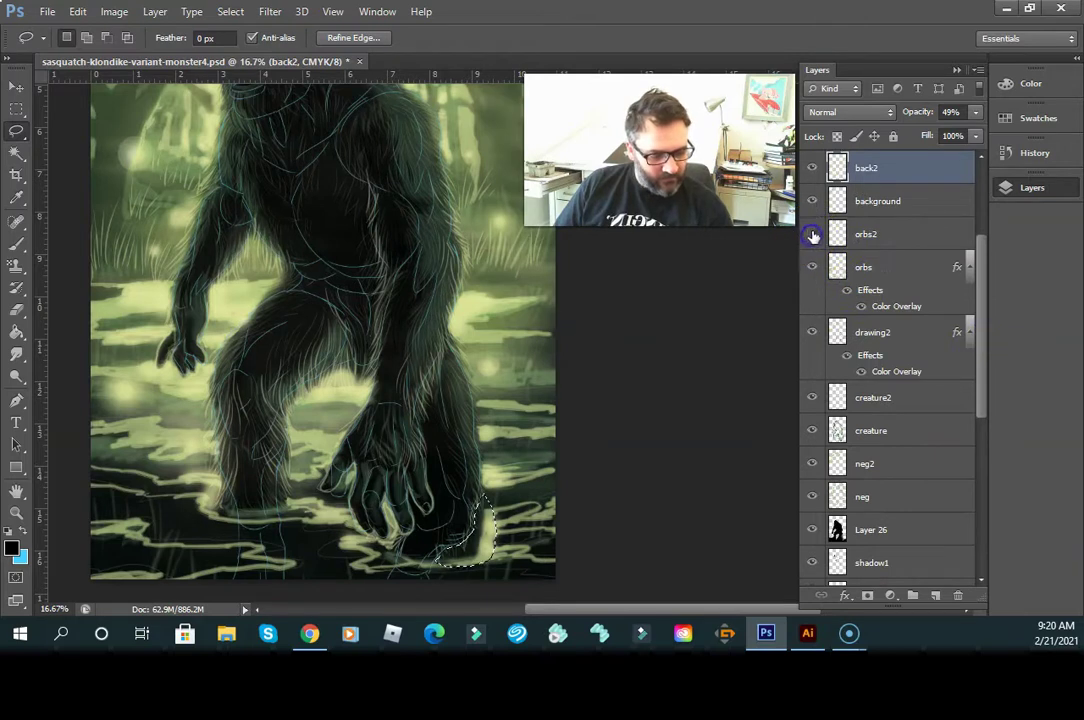
pyautogui.click(812, 234)
pyautogui.click(812, 234)
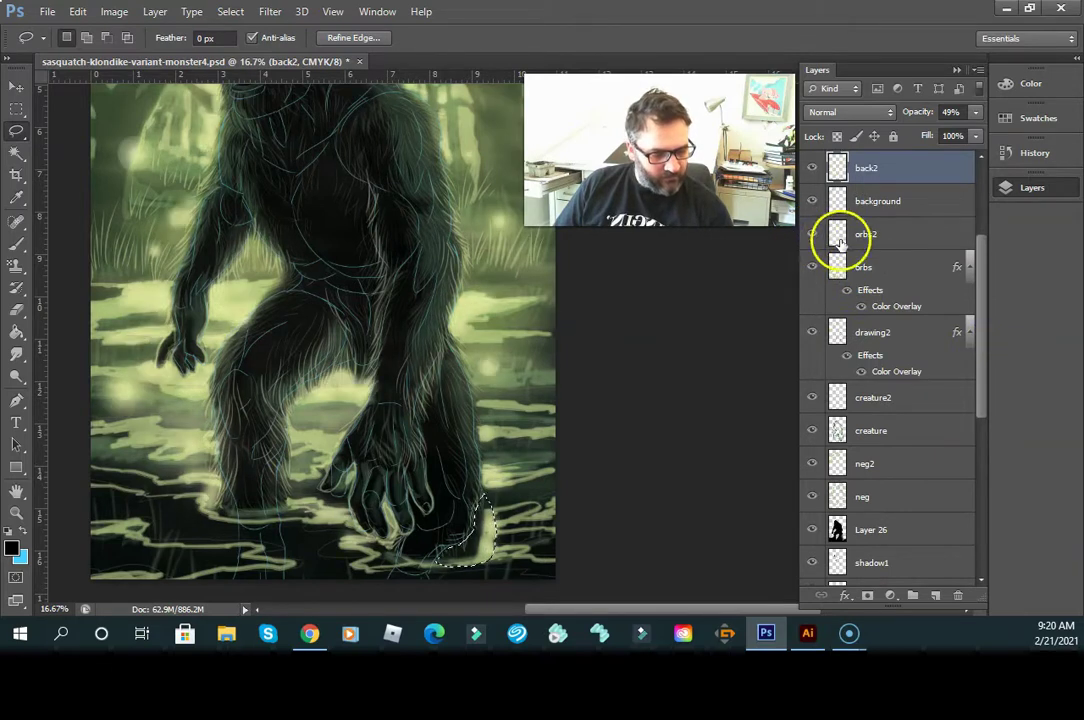
pyautogui.click(816, 267)
pyautogui.click(816, 267)
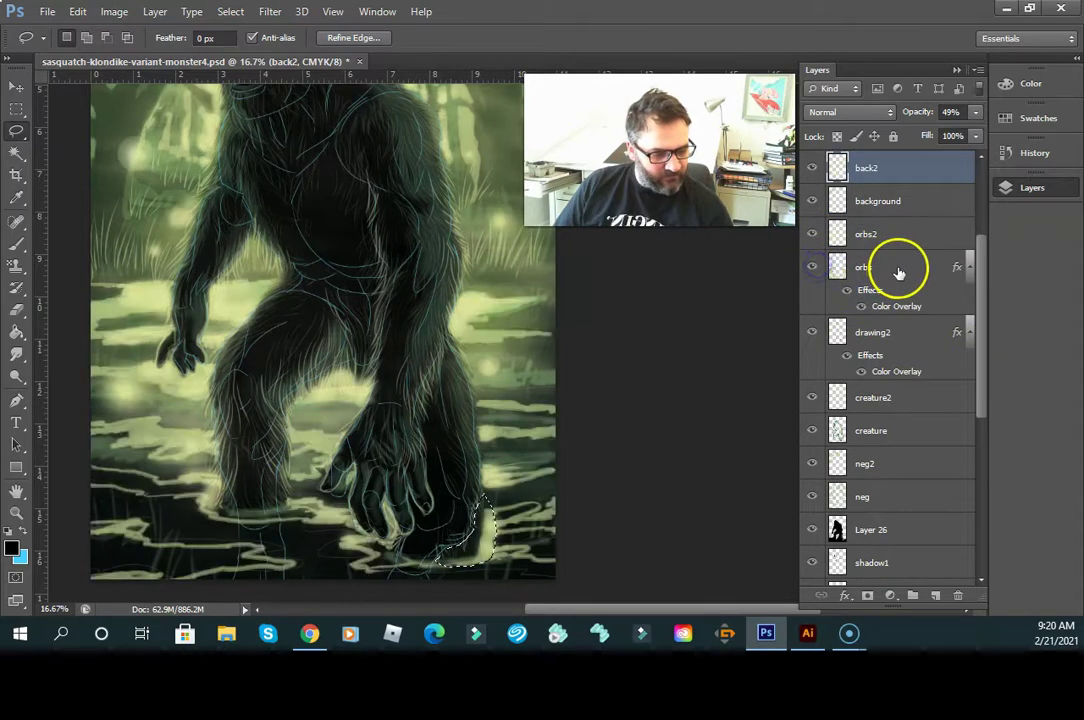
# - Make the orbs layer active, clear the lasso selection, and sample the pale green glow beside the back foot as foreground color
pyautogui.click(900, 268)
pyautogui.hotkey('ctrl', 'd')
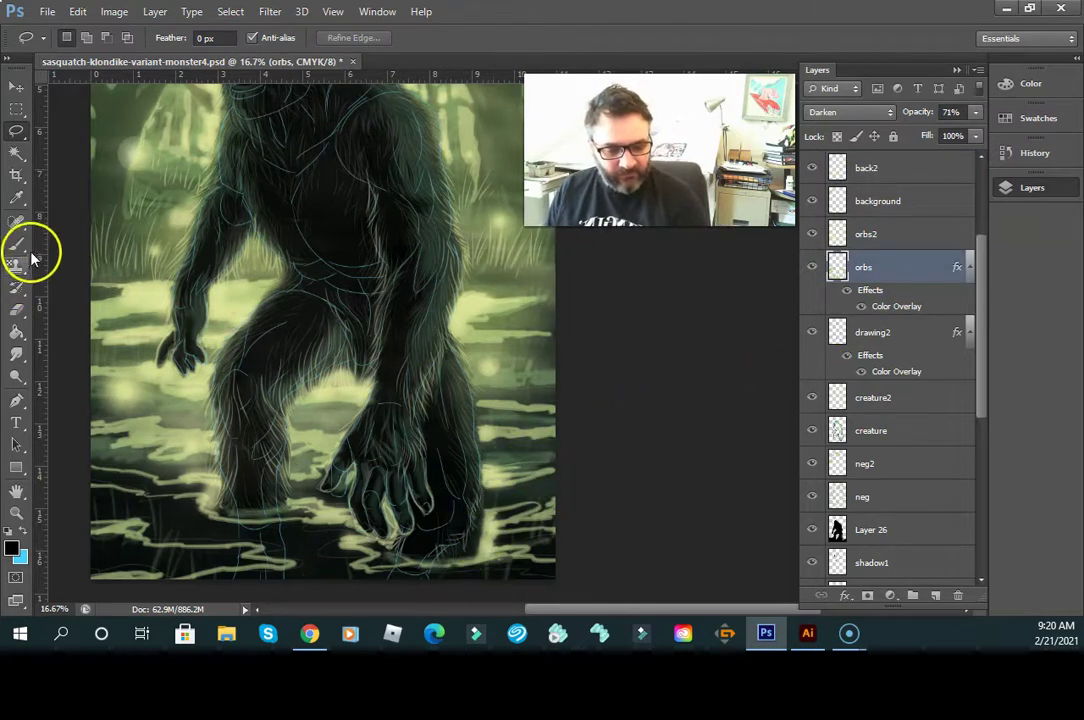
pyautogui.click(17, 197)
pyautogui.click(489, 537)
# - Paint the sampled pale green glow around the back foot on the orbs layer with a size 70 brush
pyautogui.click(19, 245)
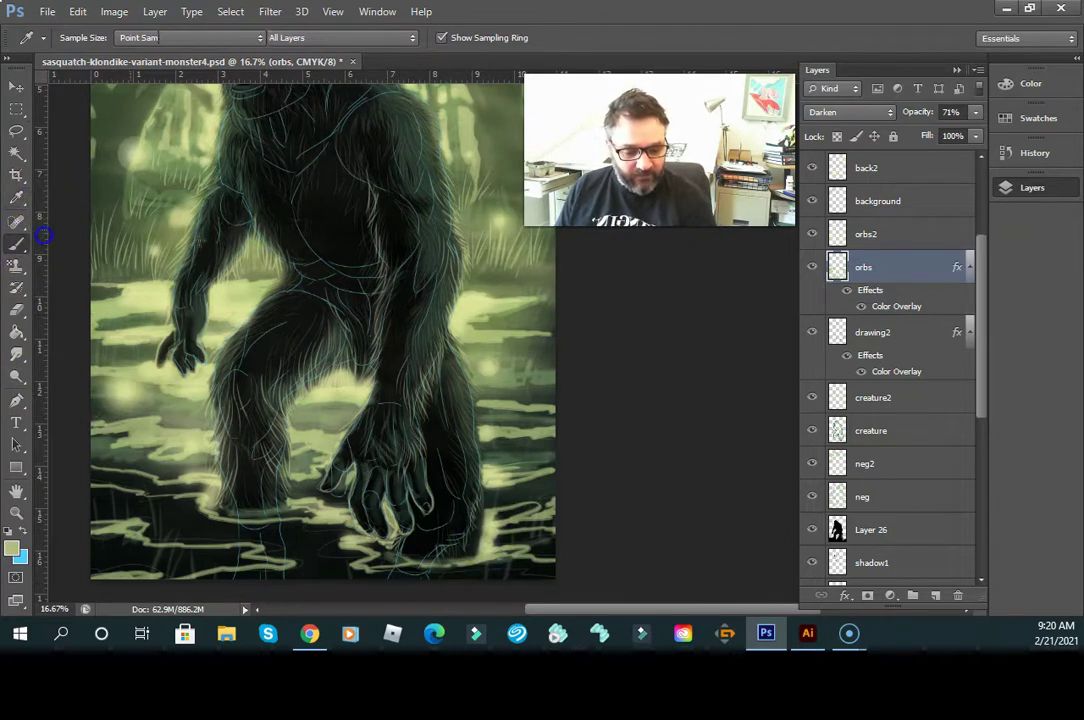
pyautogui.press(']')
pyautogui.press(']')
pyautogui.press(']')
pyautogui.press(']')
pyautogui.press(']')
pyautogui.press(']')
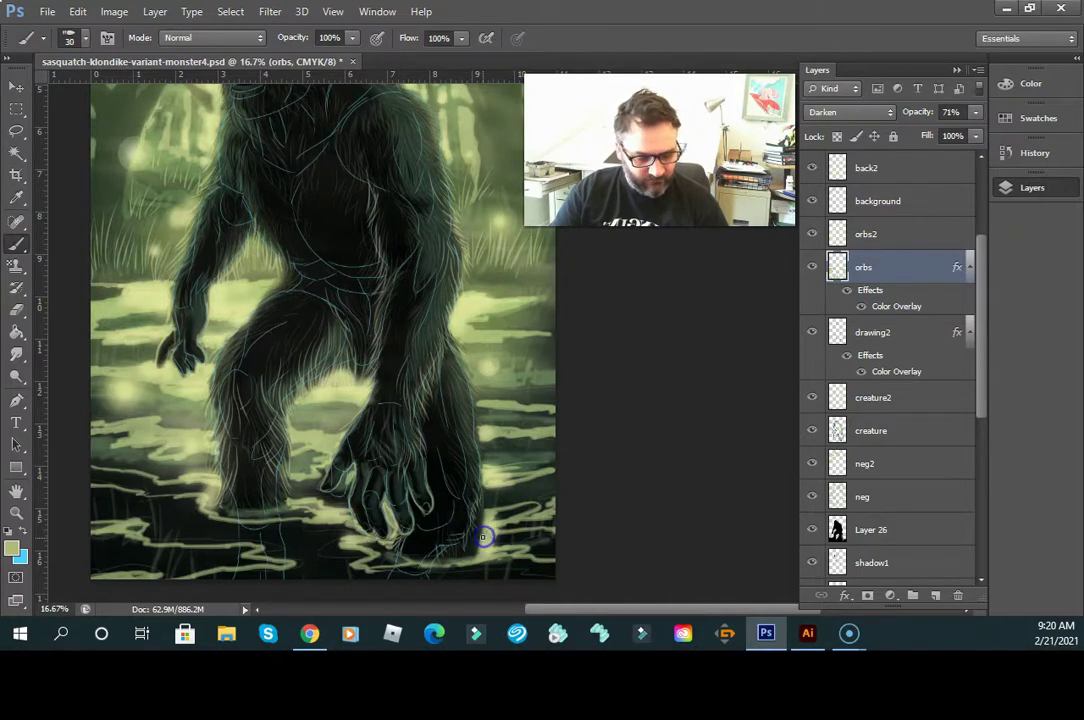
pyautogui.press(']')
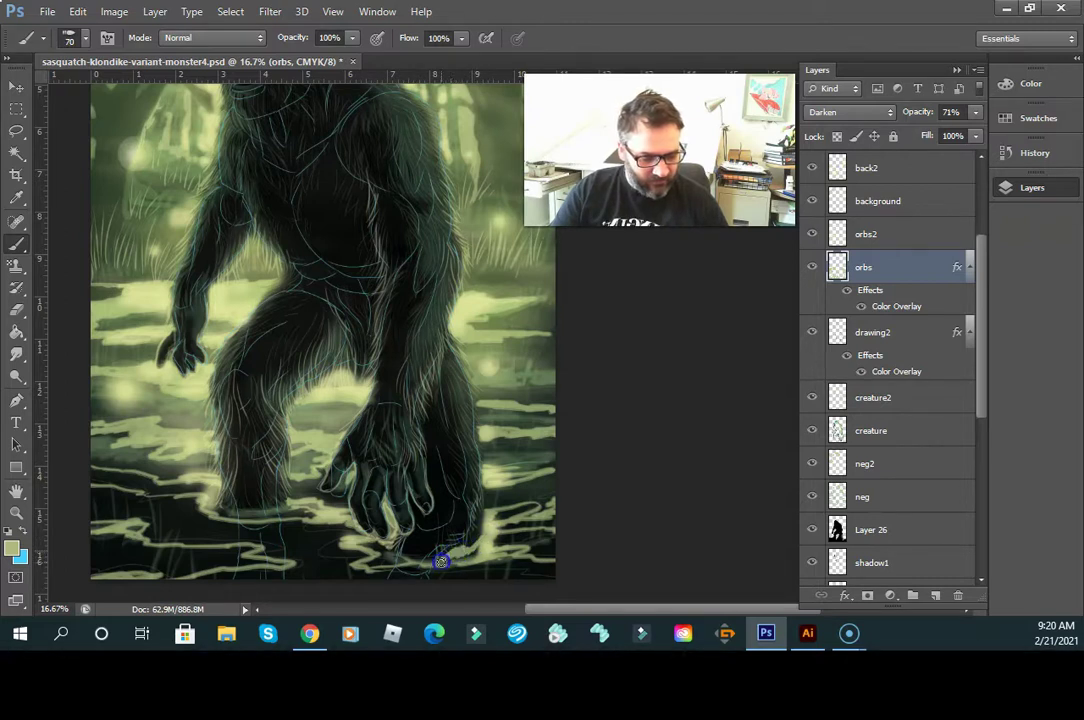
pyautogui.click(477, 515)
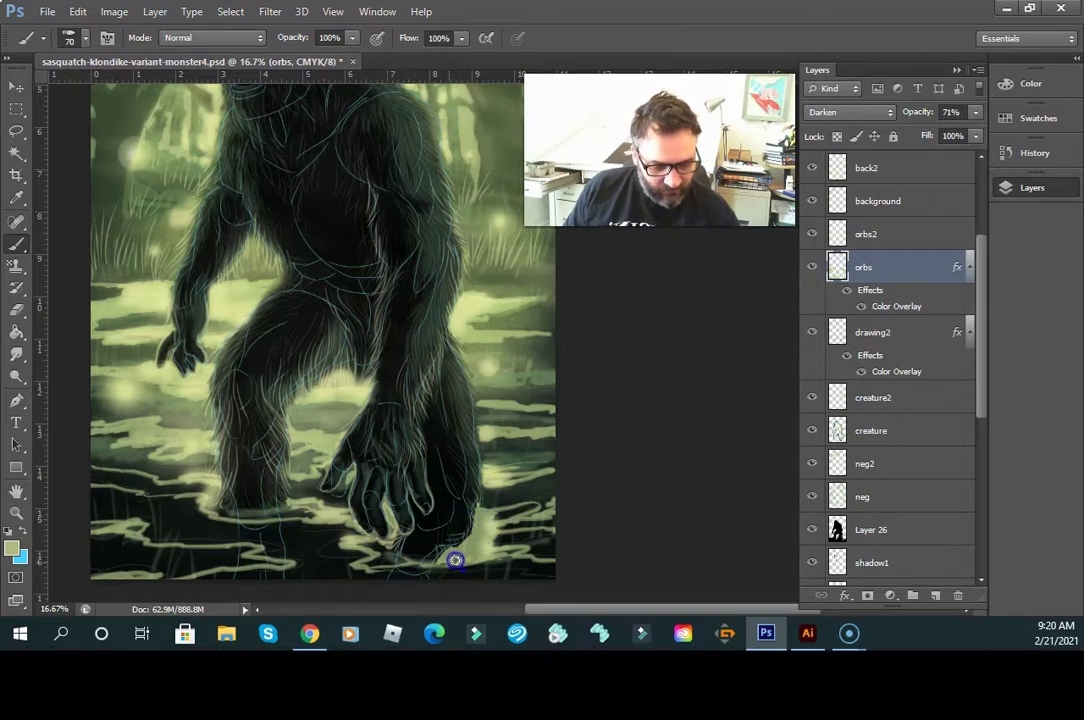
pyautogui.moveTo(396, 544)
pyautogui.mouseDown()
pyautogui.moveTo(451, 573)
pyautogui.moveTo(390, 555)
pyautogui.moveTo(386, 506)
pyautogui.mouseUp()
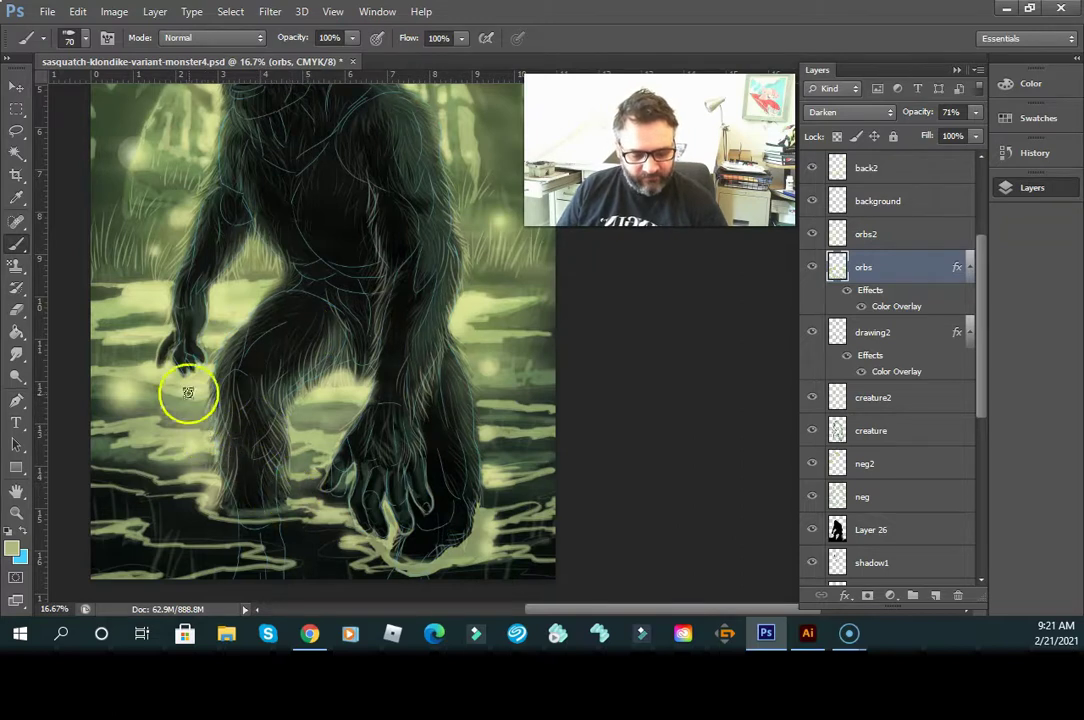
# - Check the orbs layer by toggling its visibility, and paint pale green glow along the front leg's outer edge at the waterline
pyautogui.click(812, 267)
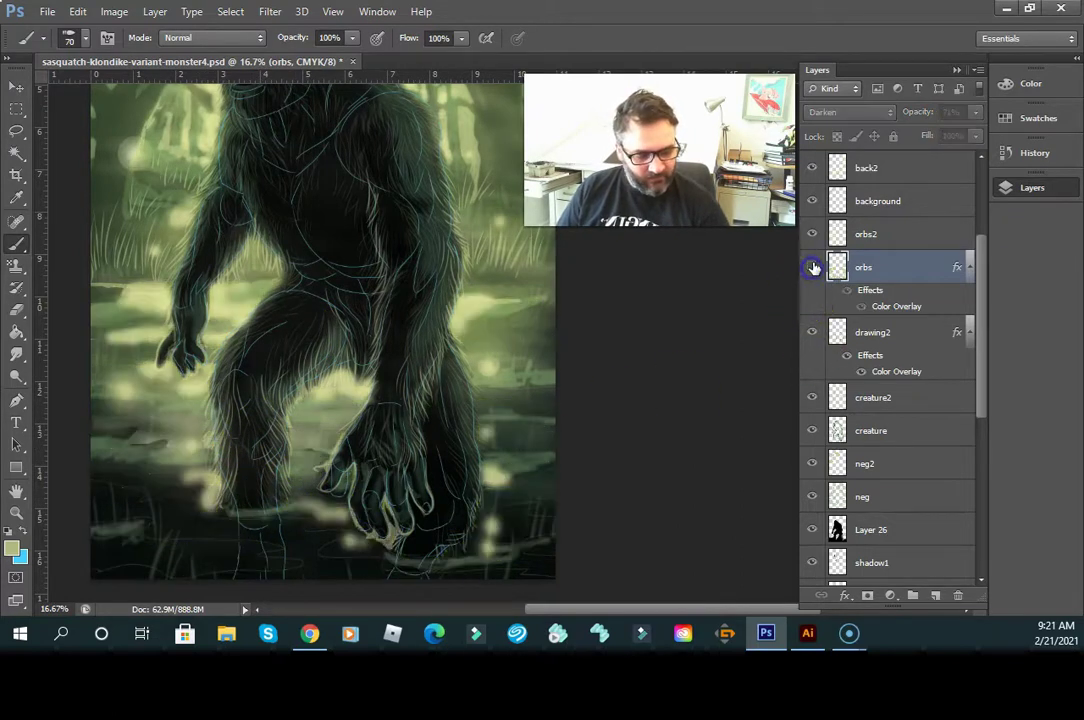
pyautogui.click(812, 267)
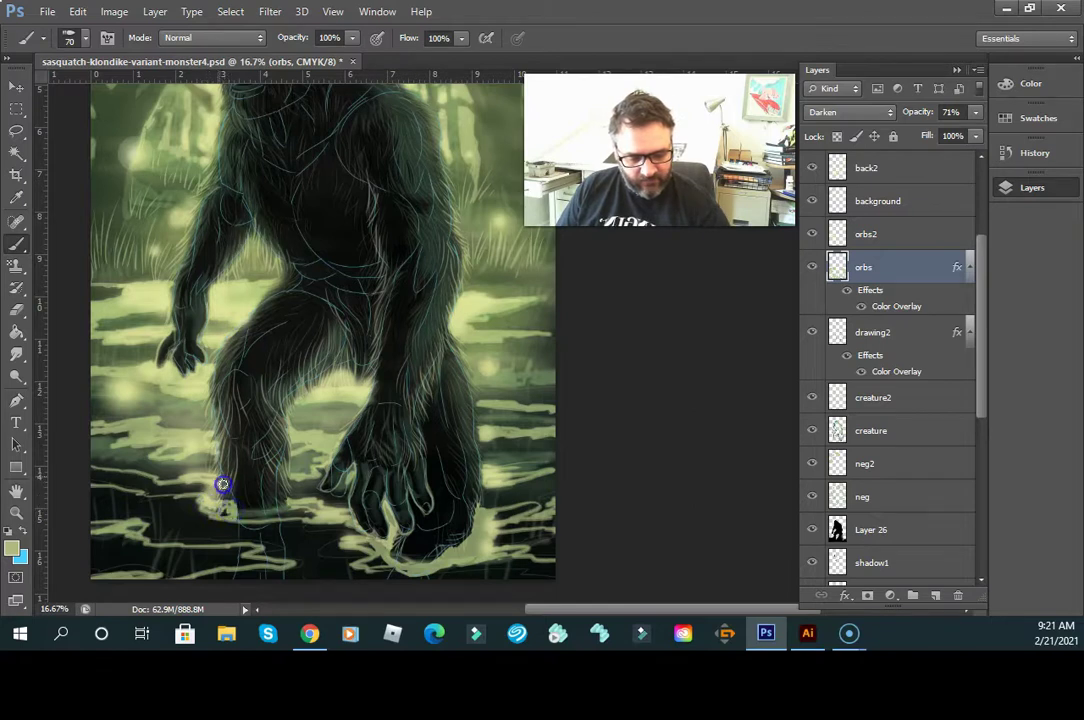
pyautogui.moveTo(215, 482); pyautogui.dragTo(220, 486)
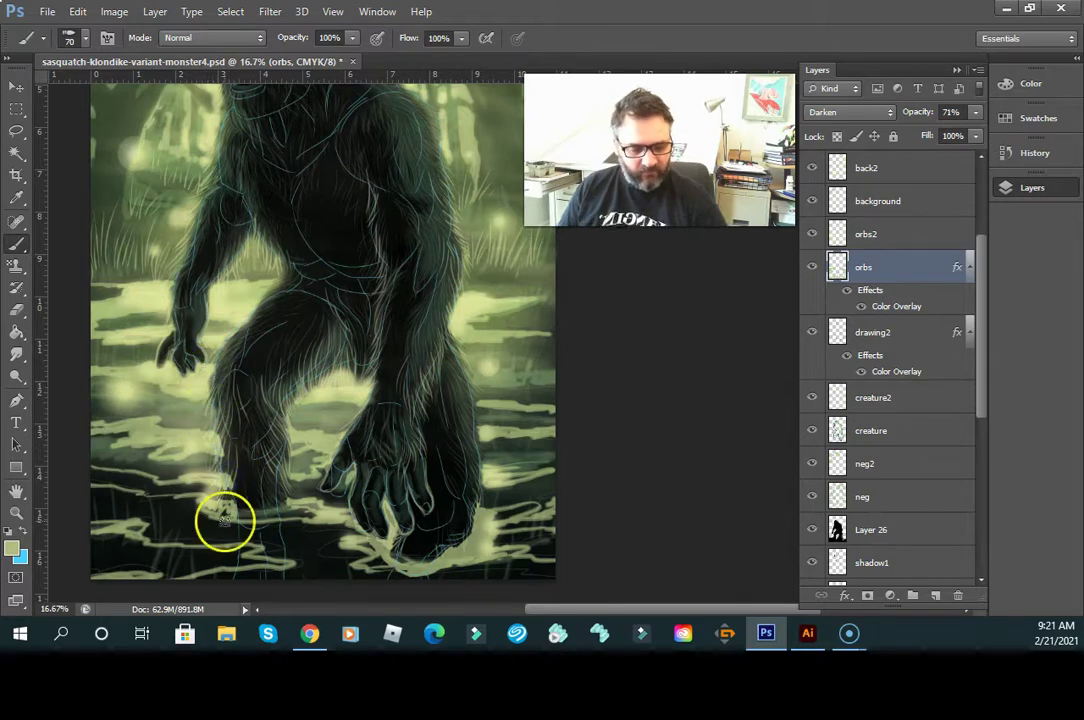
pyautogui.click(16, 131)
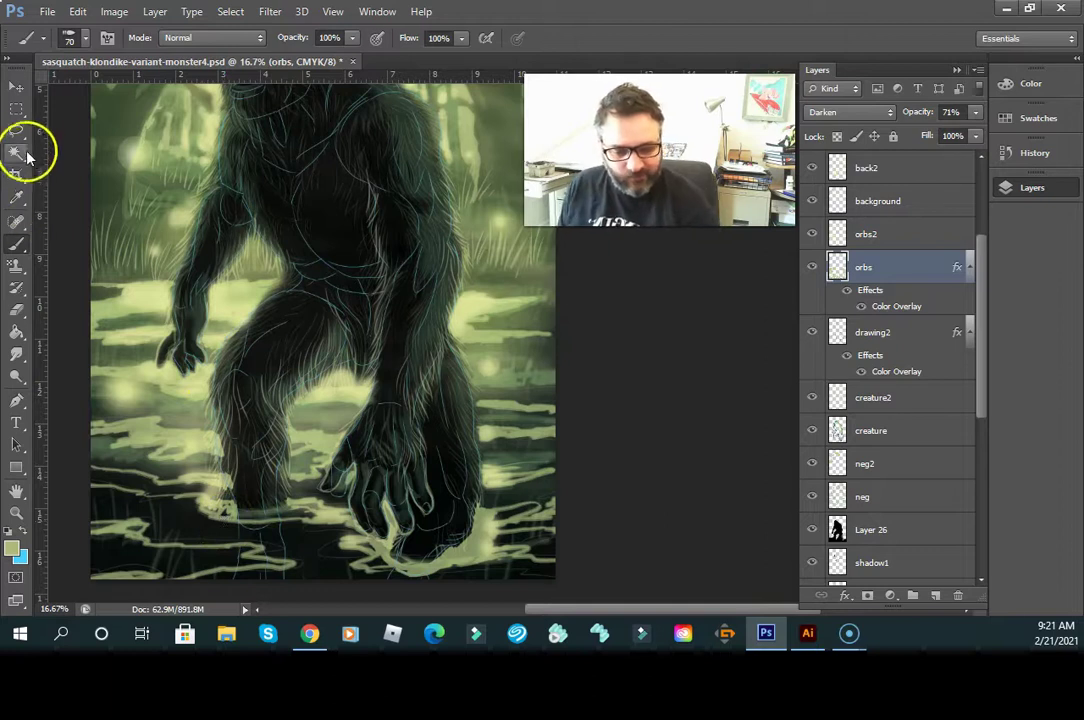
pyautogui.moveTo(212, 372); pyautogui.dragTo(210, 410)
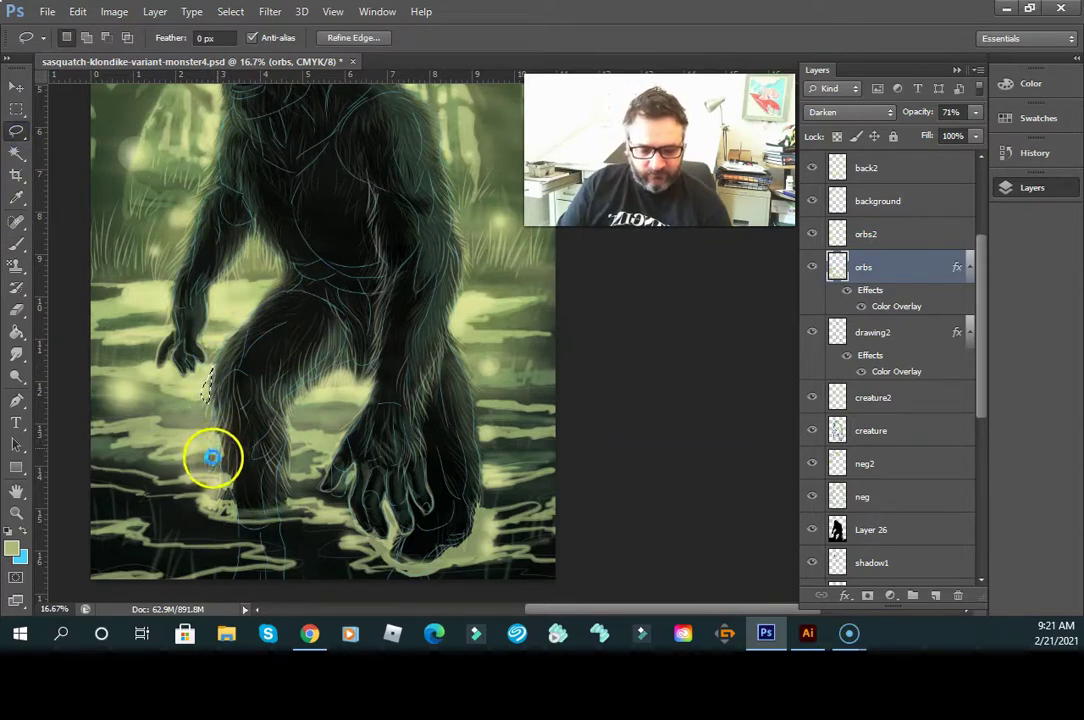
pyautogui.hotkey('ctrl', 'd')
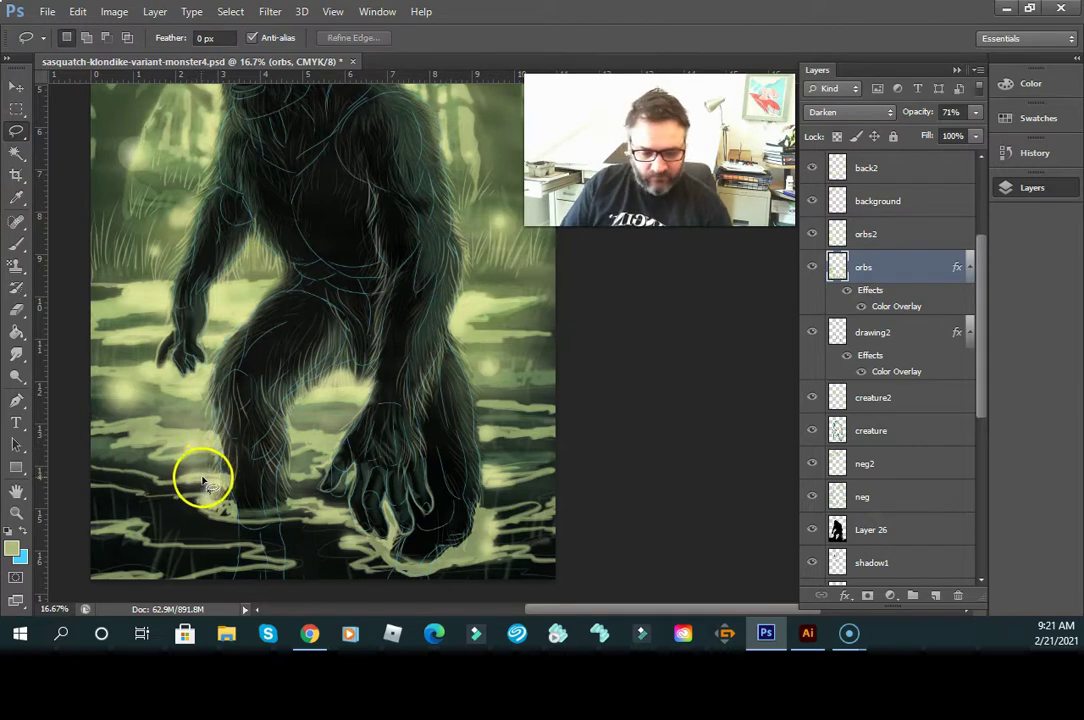
# - Check Layer 26 by toggling its visibility, make it active, and lasso the front leg from the thigh down to the waterline
pyautogui.click(811, 530)
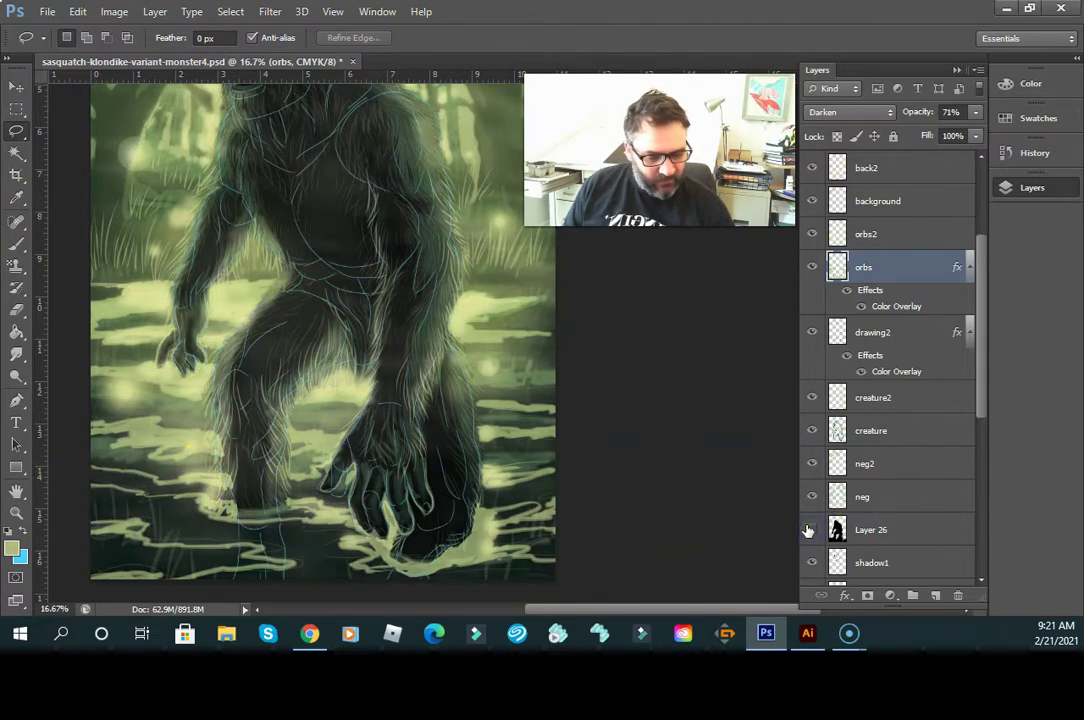
pyautogui.click(808, 530)
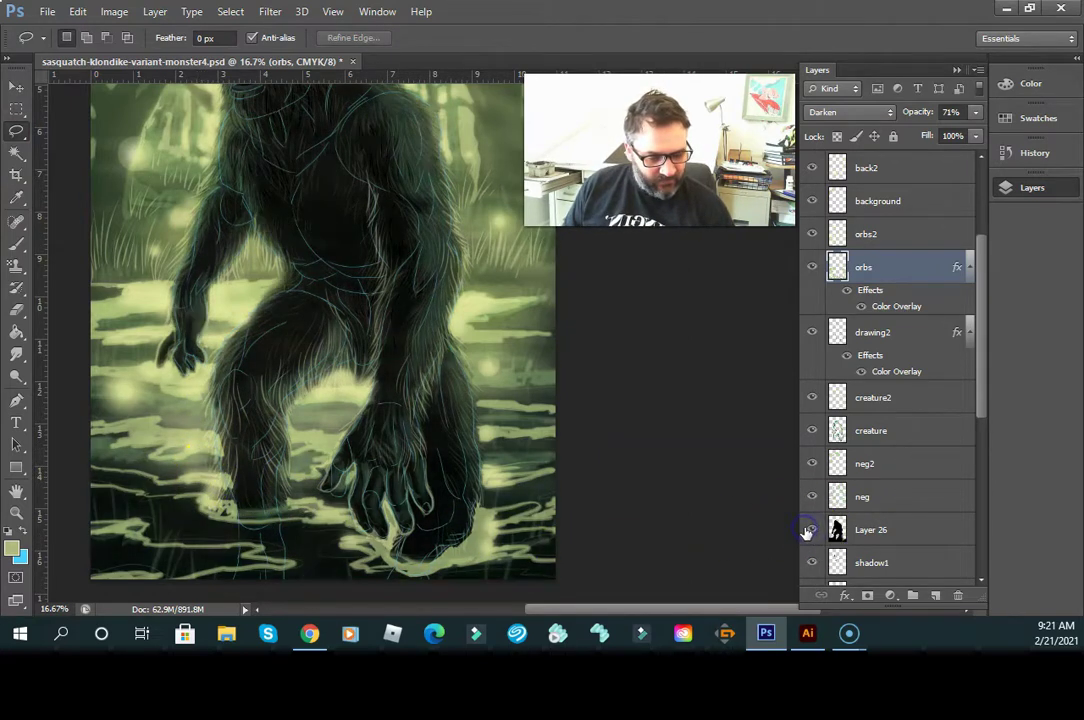
pyautogui.click(907, 527)
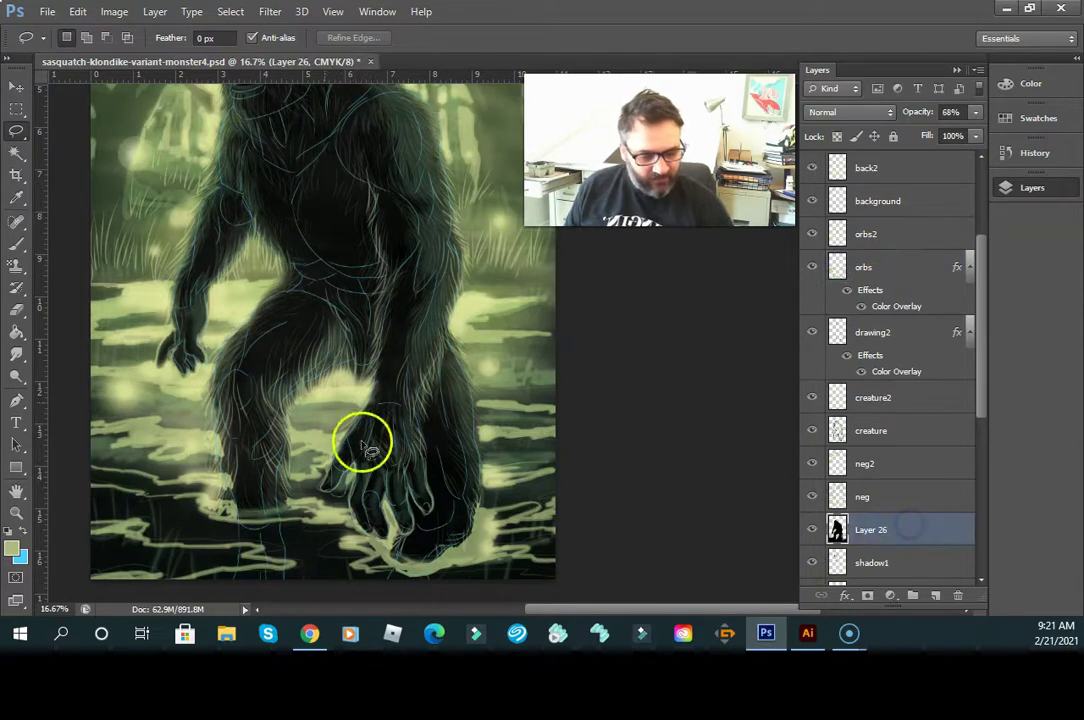
pyautogui.click(213, 362)
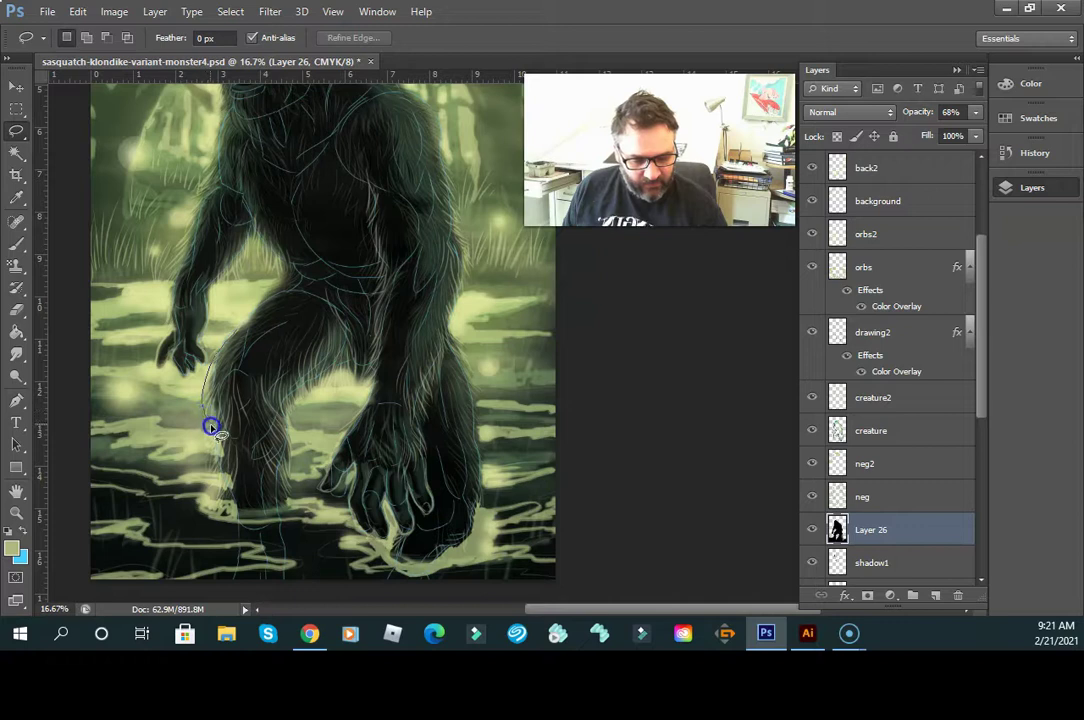
pyautogui.moveTo(237, 487)
pyautogui.mouseDown()
pyautogui.moveTo(248, 509)
pyautogui.moveTo(283, 514)
pyautogui.mouseUp()
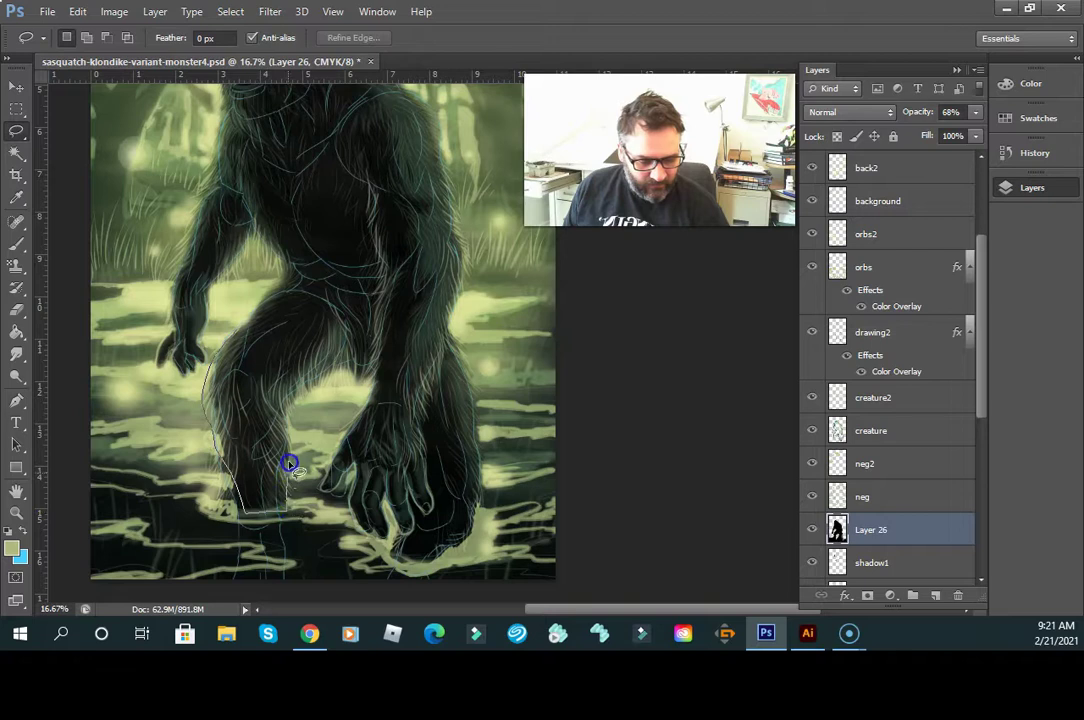
pyautogui.moveTo(347, 356)
pyautogui.mouseDown()
pyautogui.moveTo(330, 322)
pyautogui.moveTo(287, 313)
pyautogui.mouseUp()
pyautogui.moveTo(230, 337); pyautogui.dragTo(212, 370)
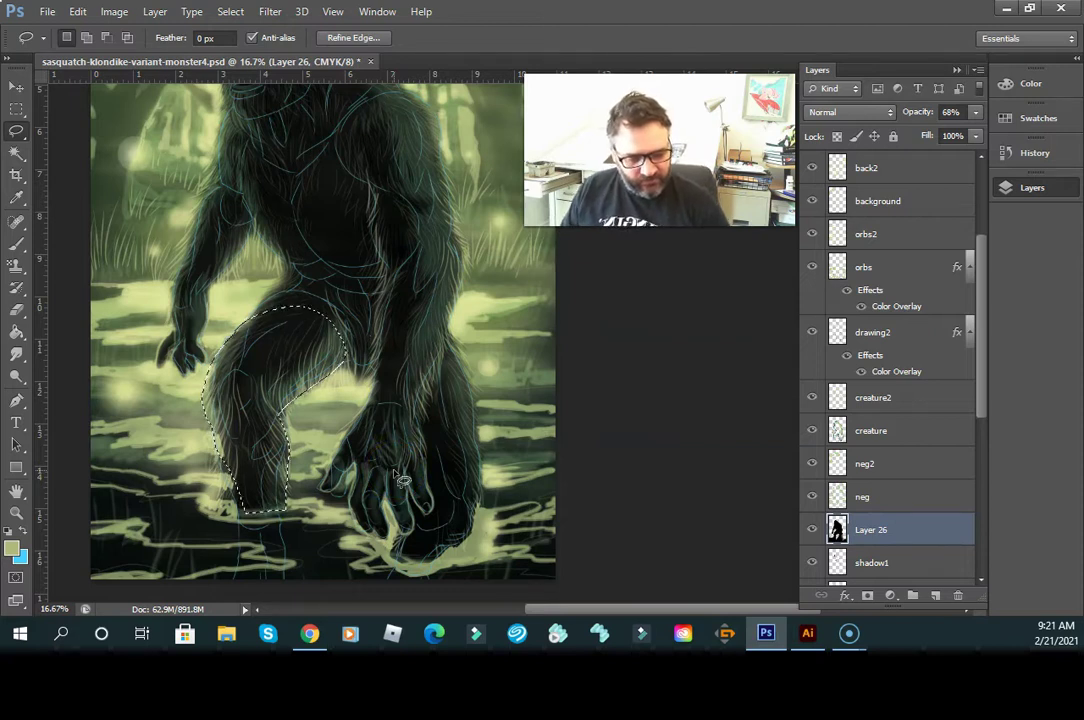
# - Sample the near-black fur color and fill the gaps along the selected front leg's edges with the Paint Bucket
pyautogui.click(17, 332)
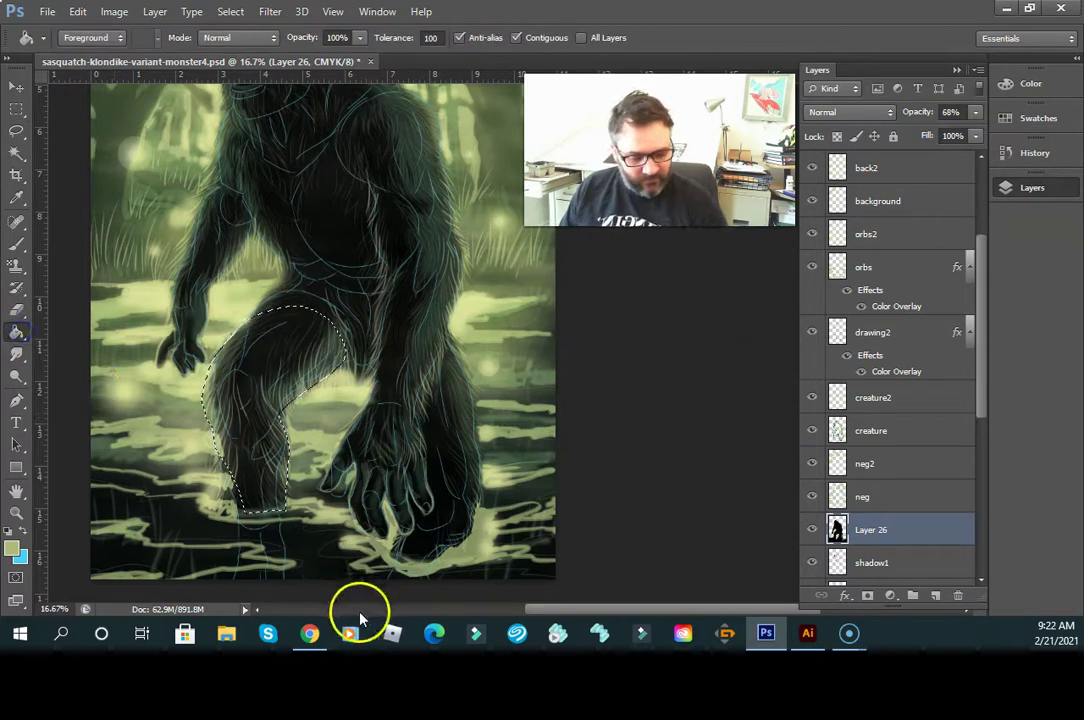
pyautogui.click(17, 197)
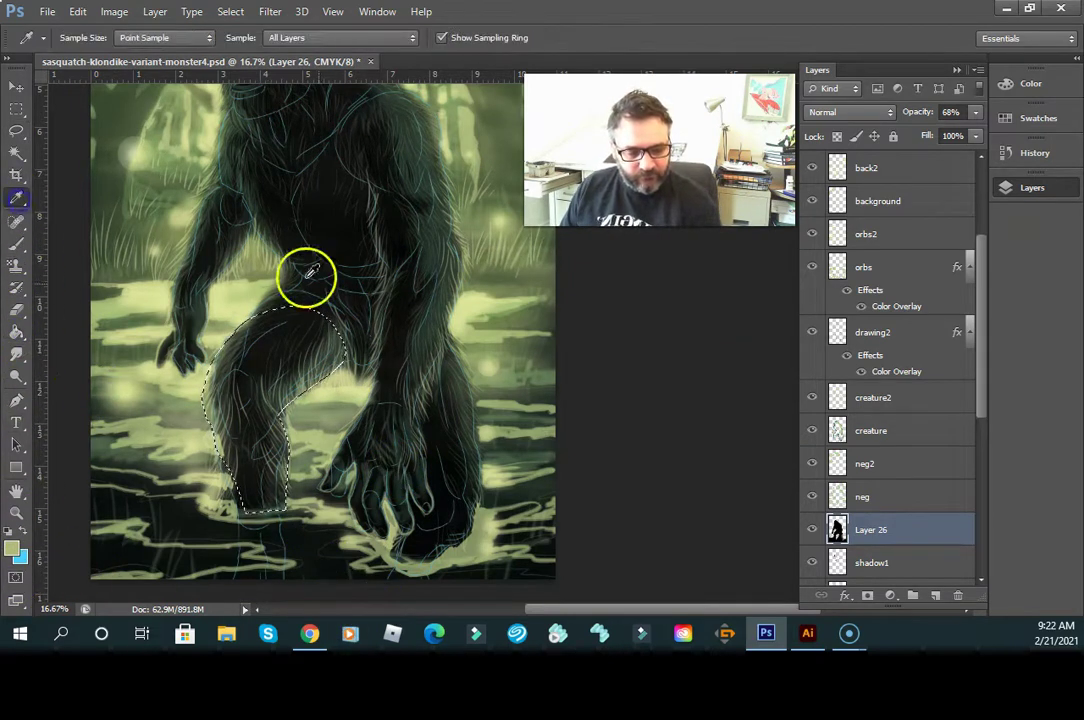
pyautogui.click(271, 411)
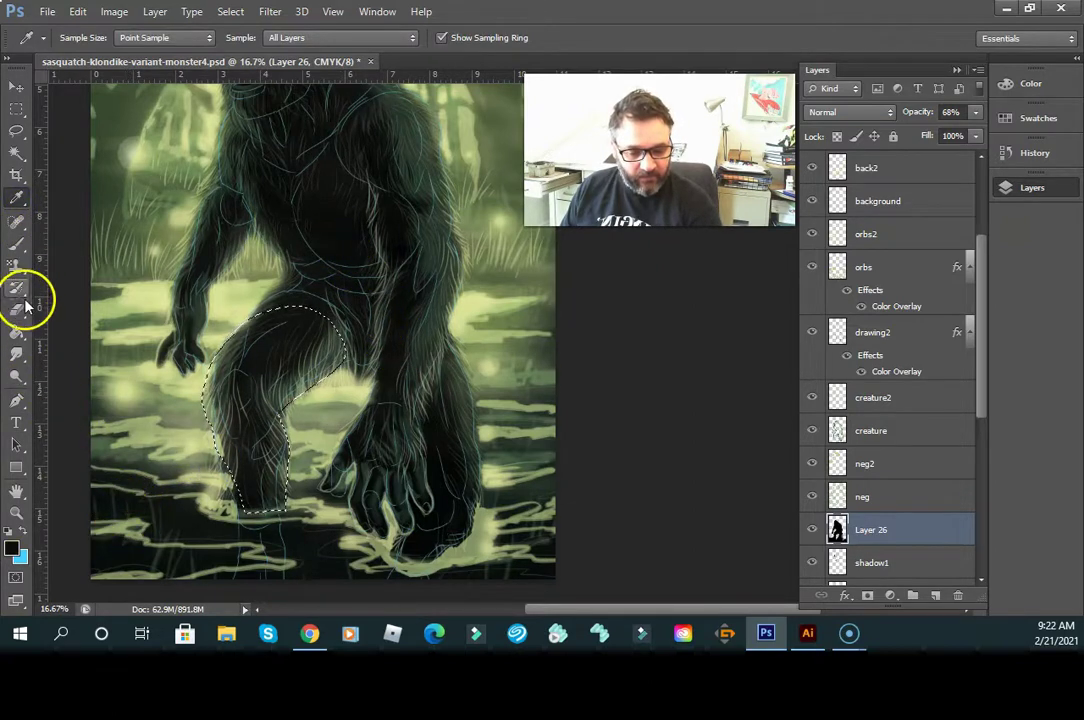
pyautogui.click(19, 335)
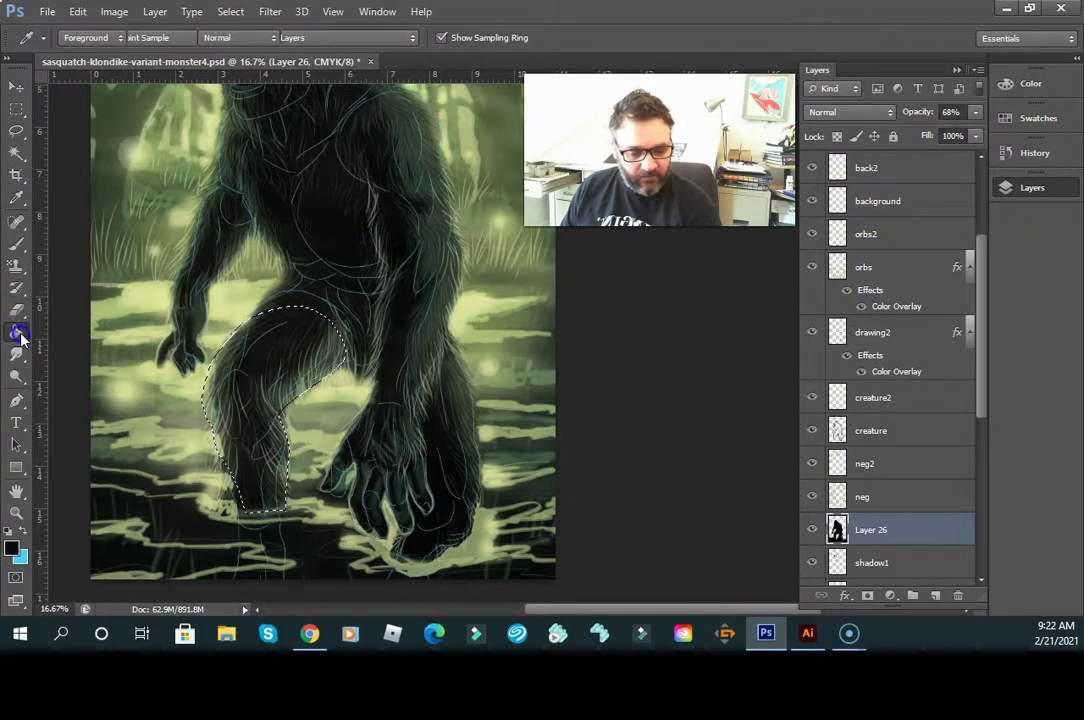
pyautogui.click(209, 401)
pyautogui.click(218, 440)
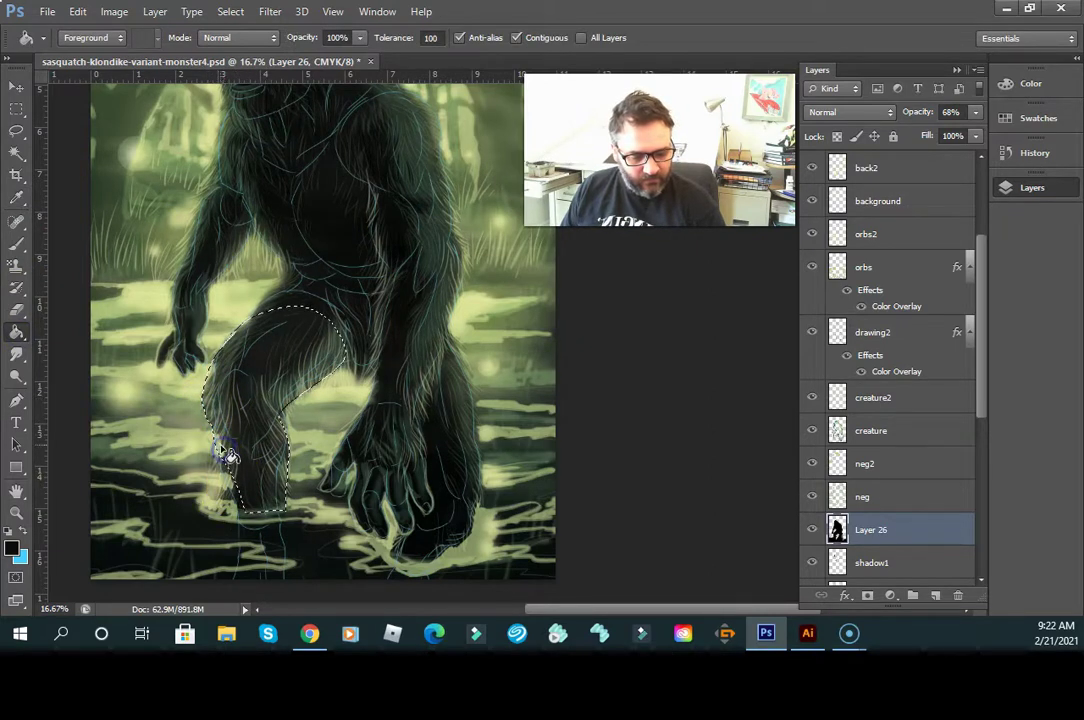
pyautogui.click(312, 382)
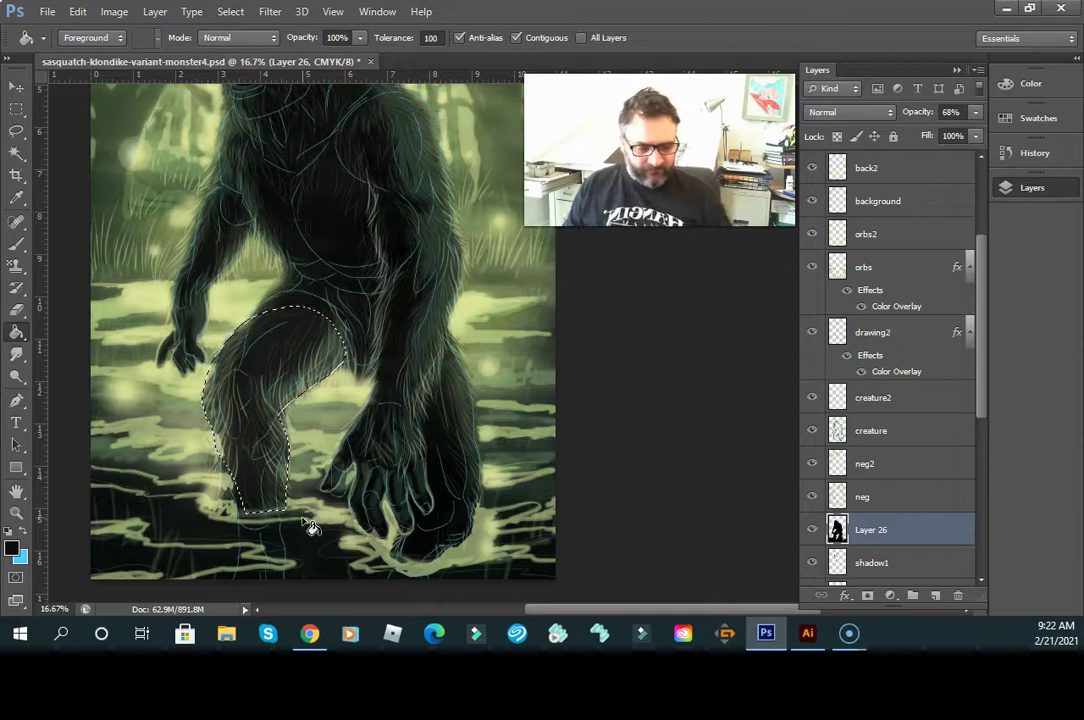
# - Lasso the thin strip along the front leg's outer shin and toggle Layer 26 to compare the dark fill there
pyautogui.click(17, 131)
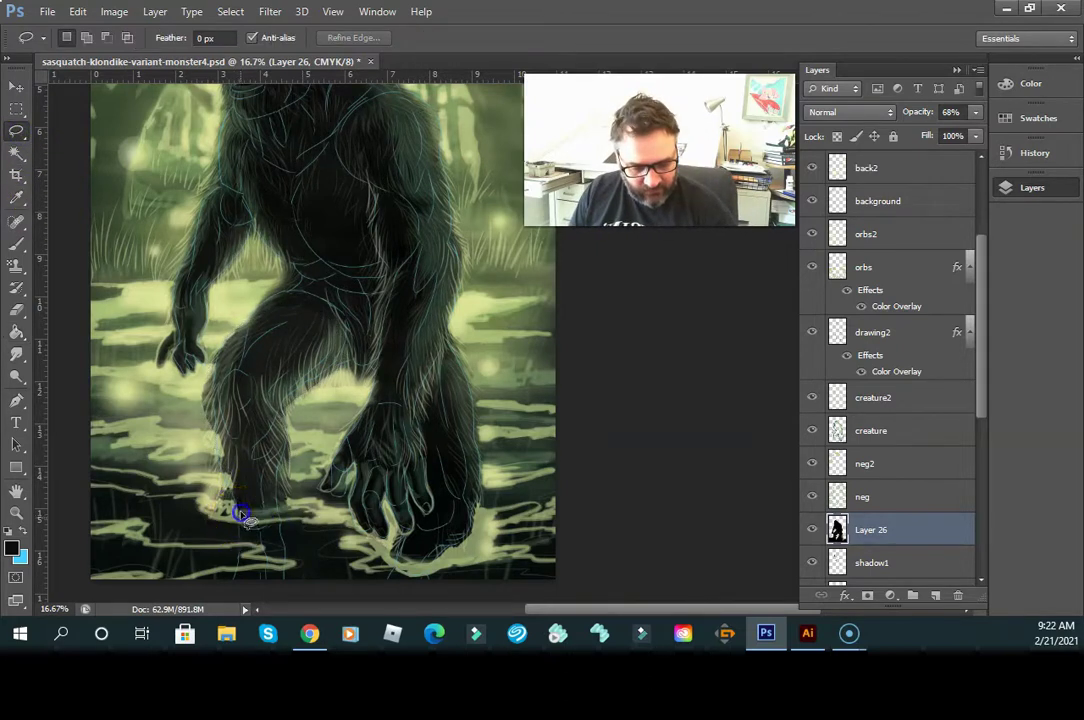
pyautogui.moveTo(223, 450); pyautogui.dragTo(215, 425)
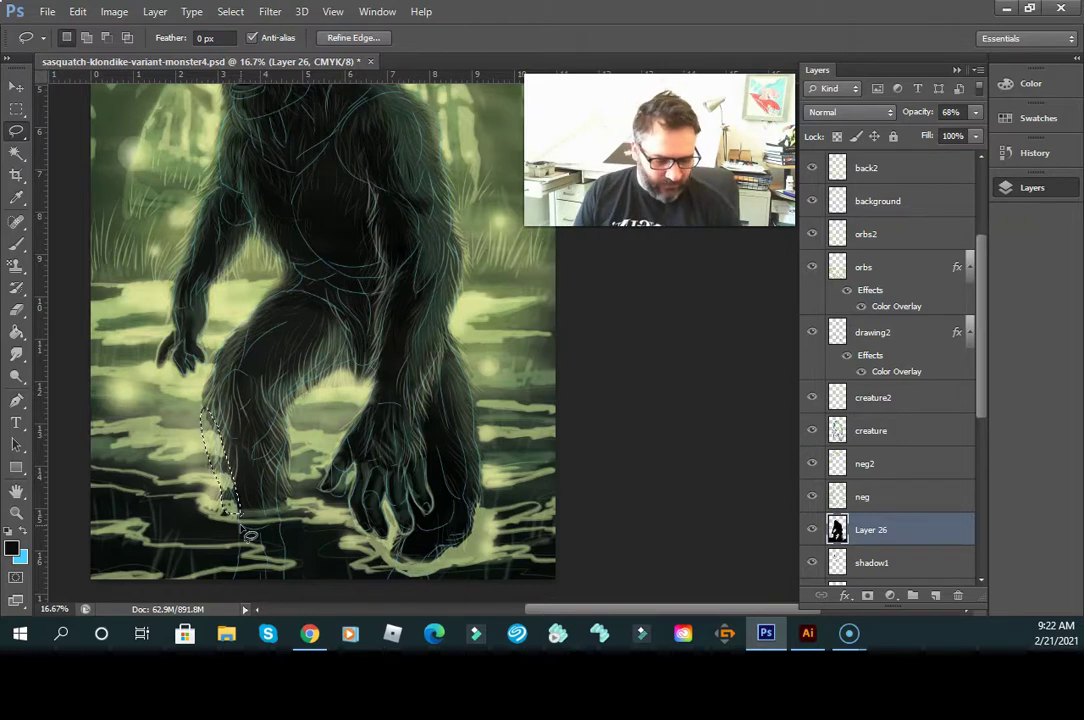
pyautogui.click(811, 530)
pyautogui.click(811, 530)
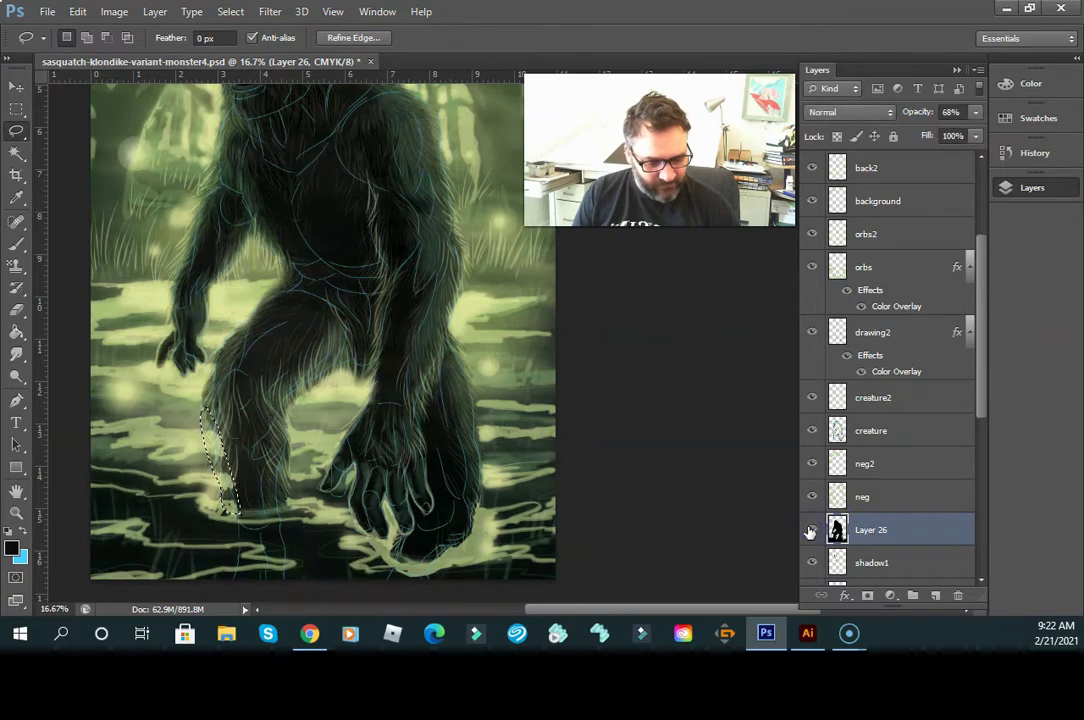
pyautogui.click(811, 531)
pyautogui.click(809, 531)
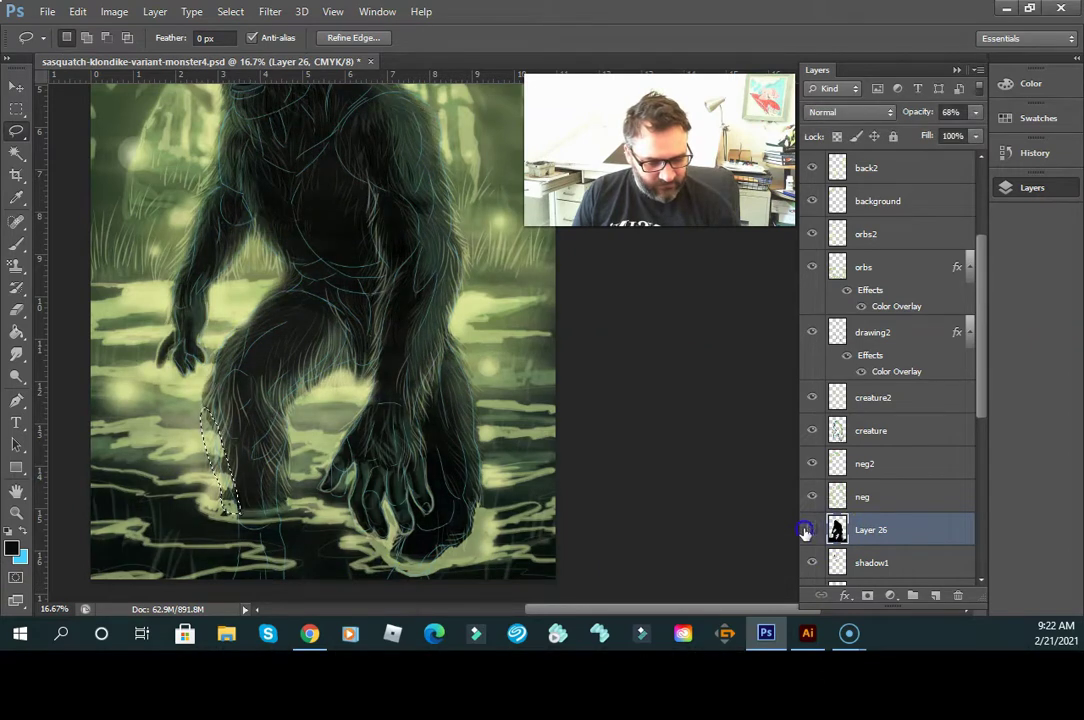
pyautogui.click(806, 532)
pyautogui.click(806, 533)
# - Toggle the creature and creature2 layers to check the selected strip, and make creature2 the active layer
pyautogui.click(812, 429)
pyautogui.click(812, 429)
pyautogui.click(811, 396)
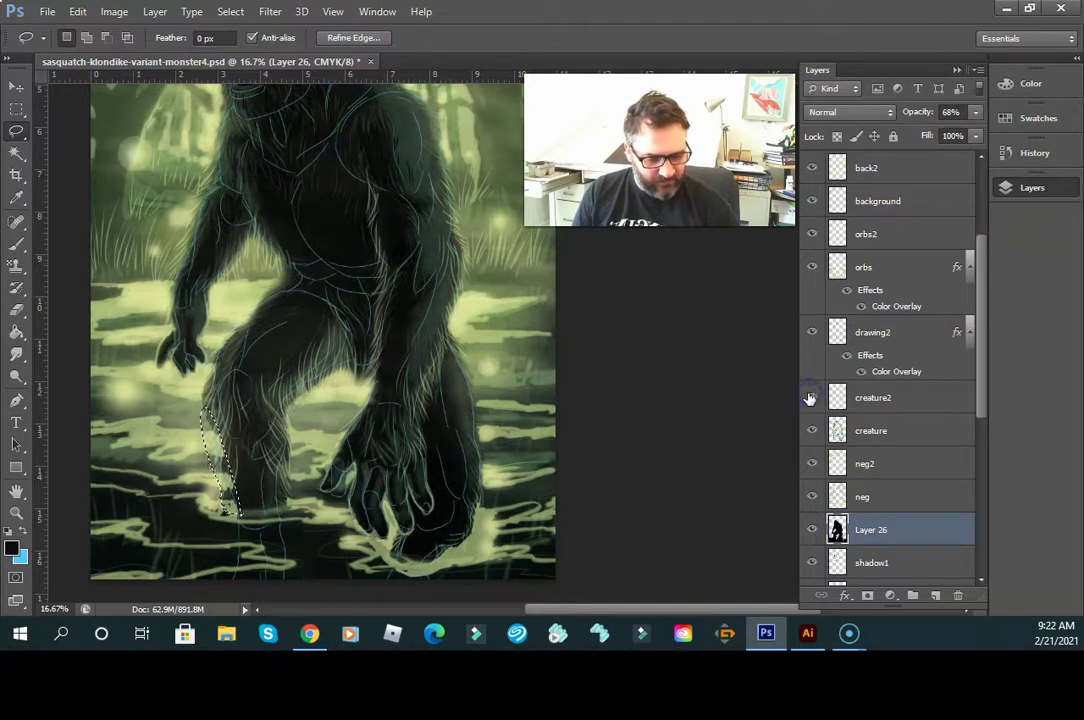
pyautogui.click(913, 396)
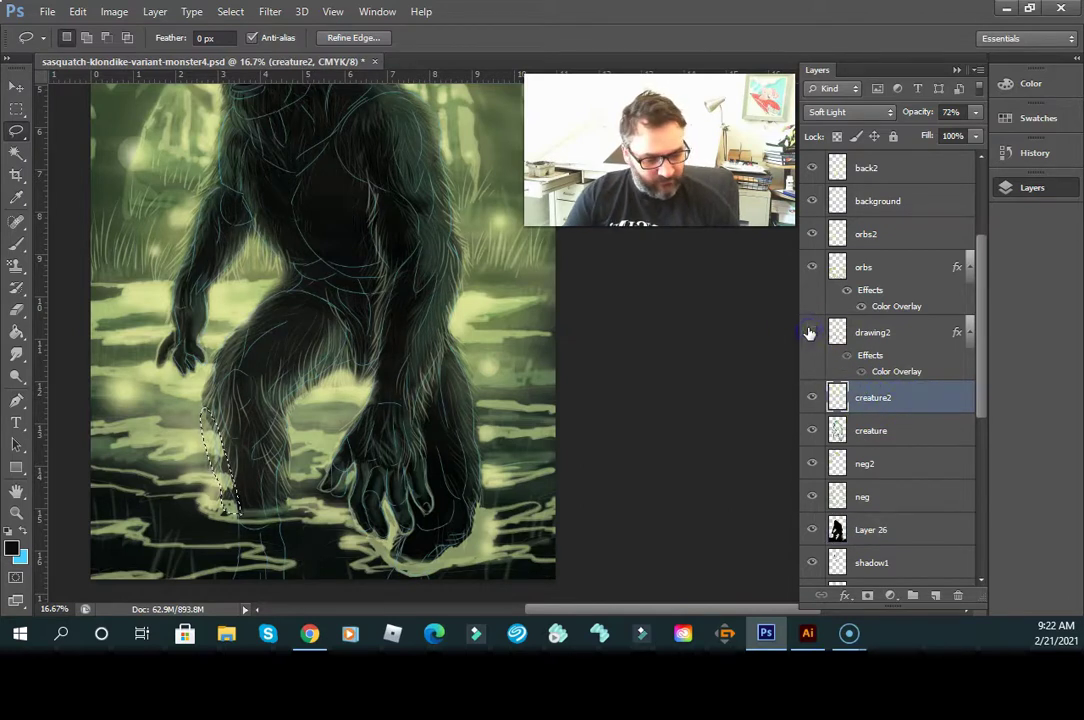
# - Toggle the orbs and orbs2 layers to check what covers the selected shin strip, and make orbs2 active
pyautogui.click(812, 266)
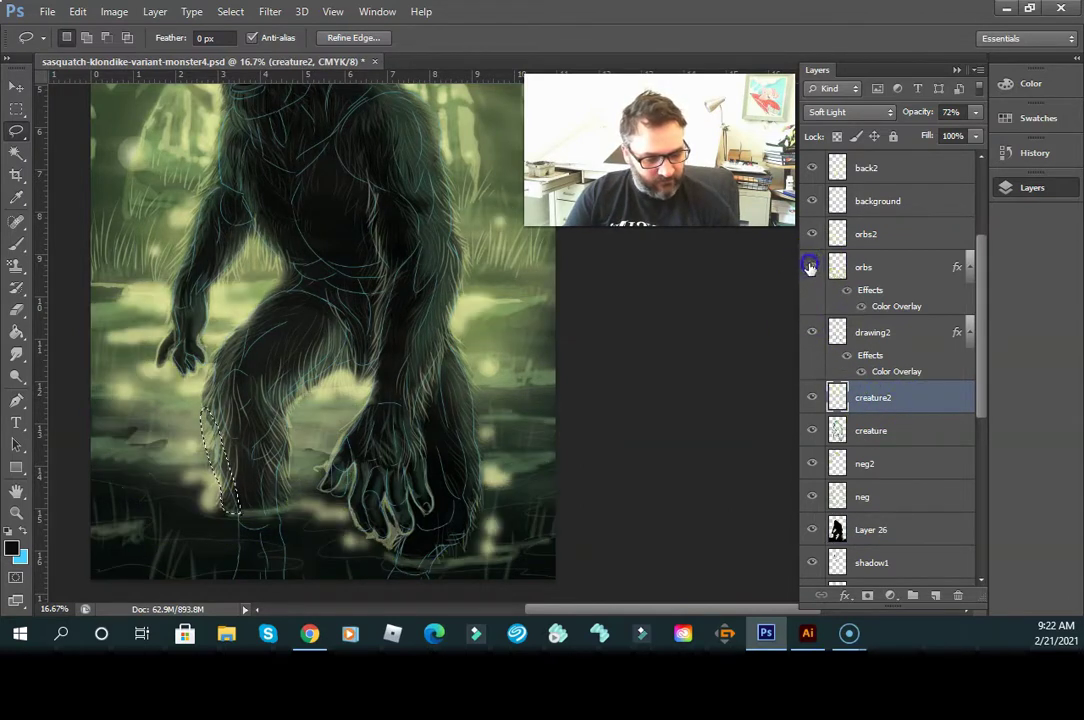
pyautogui.click(811, 266)
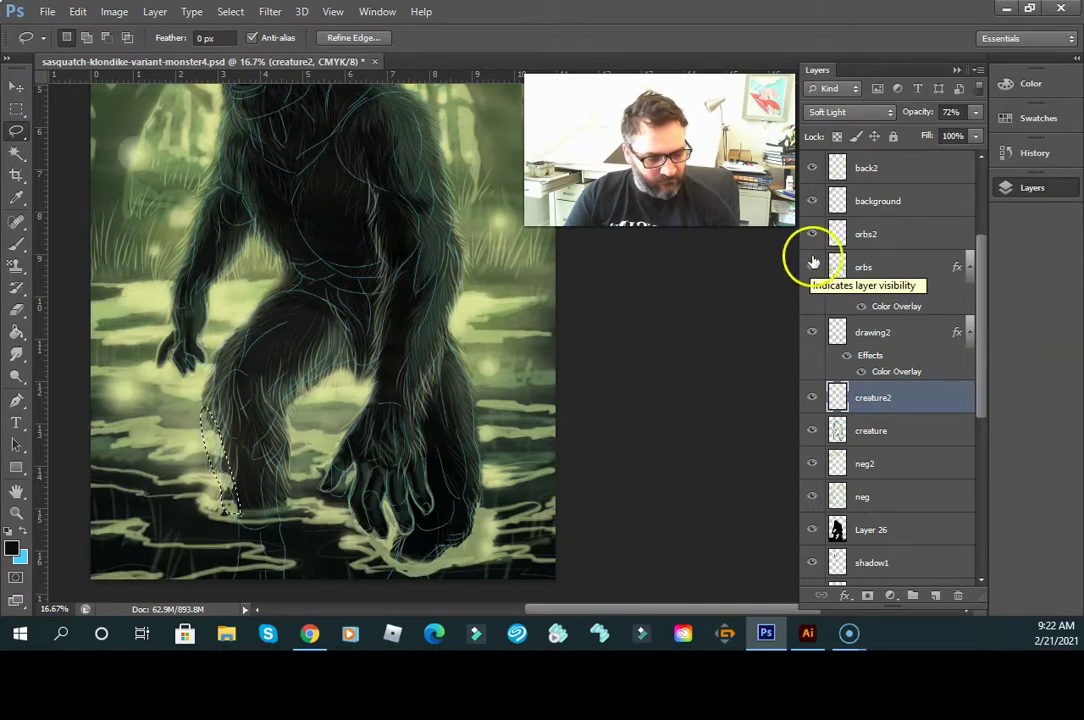
pyautogui.click(812, 235)
pyautogui.click(812, 235)
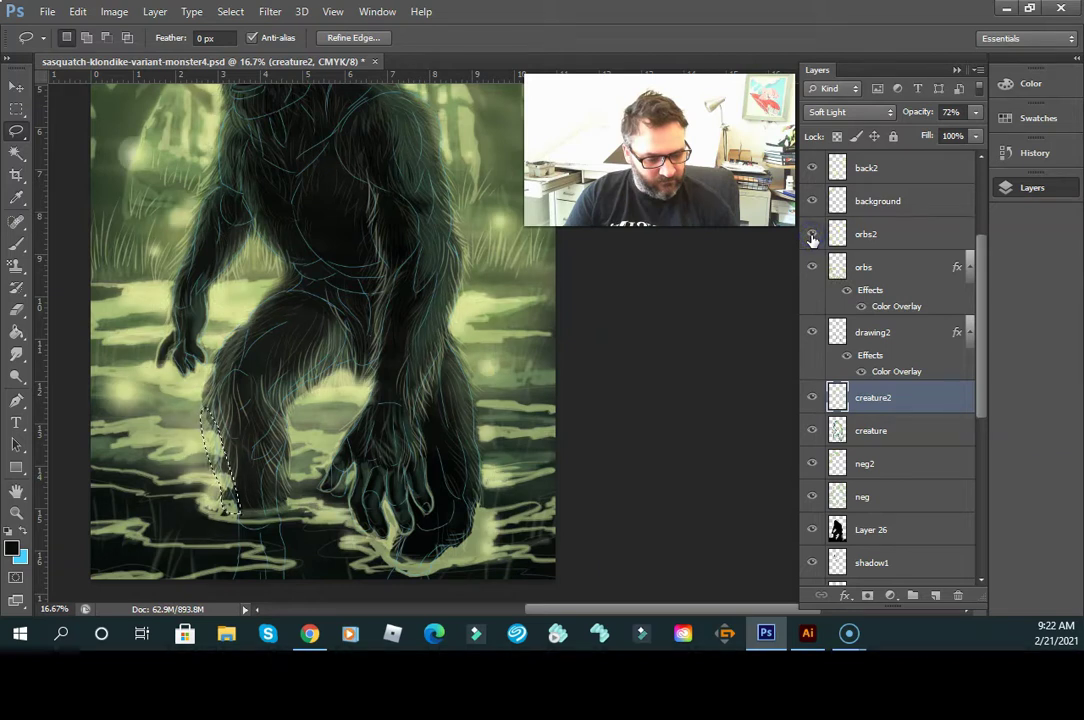
pyautogui.click(864, 240)
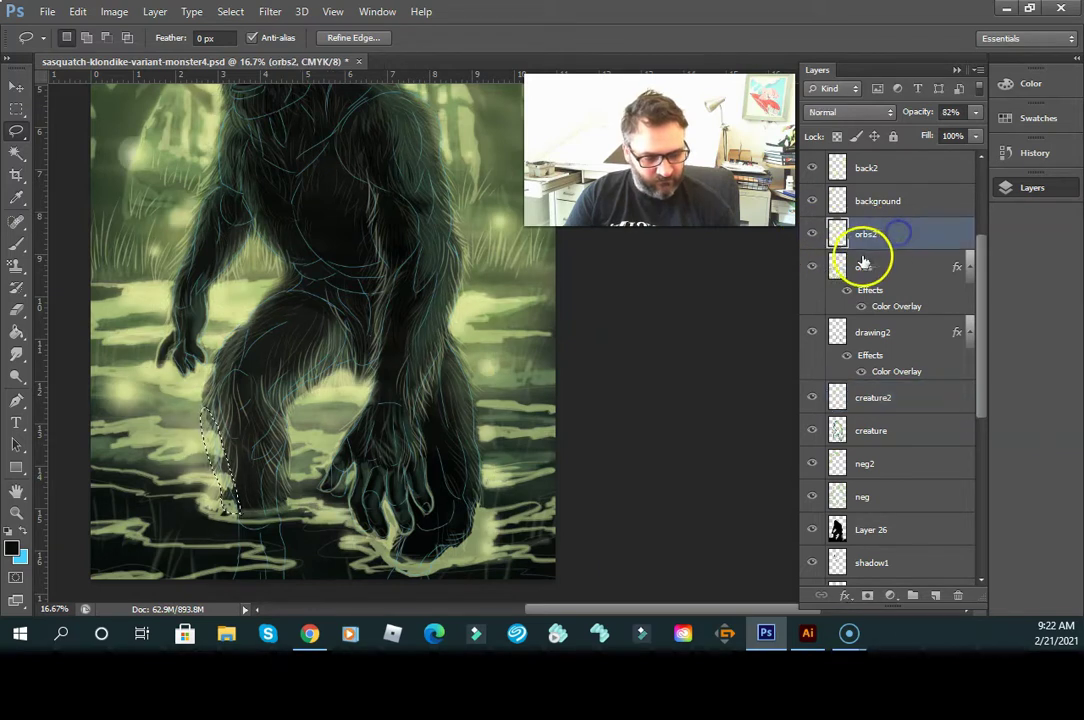
# - Check the upper layers against the selected strip by toggling back2, and make back2 the active layer
pyautogui.moveTo(981, 440); pyautogui.dragTo(982, 317)
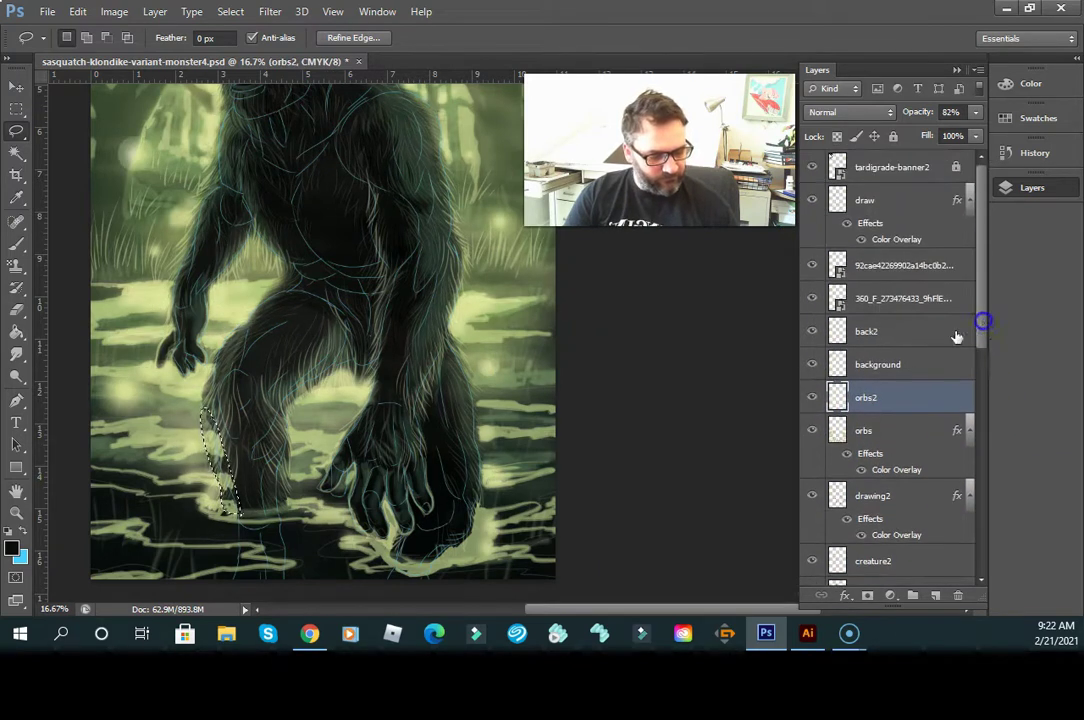
pyautogui.click(813, 331)
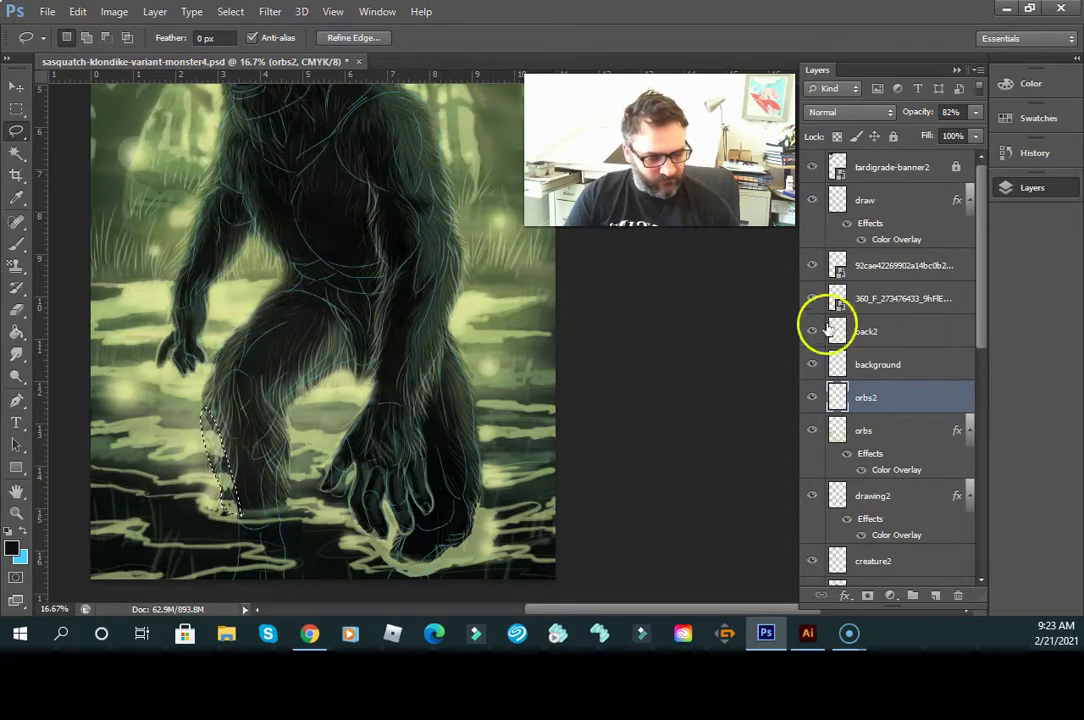
pyautogui.click(893, 333)
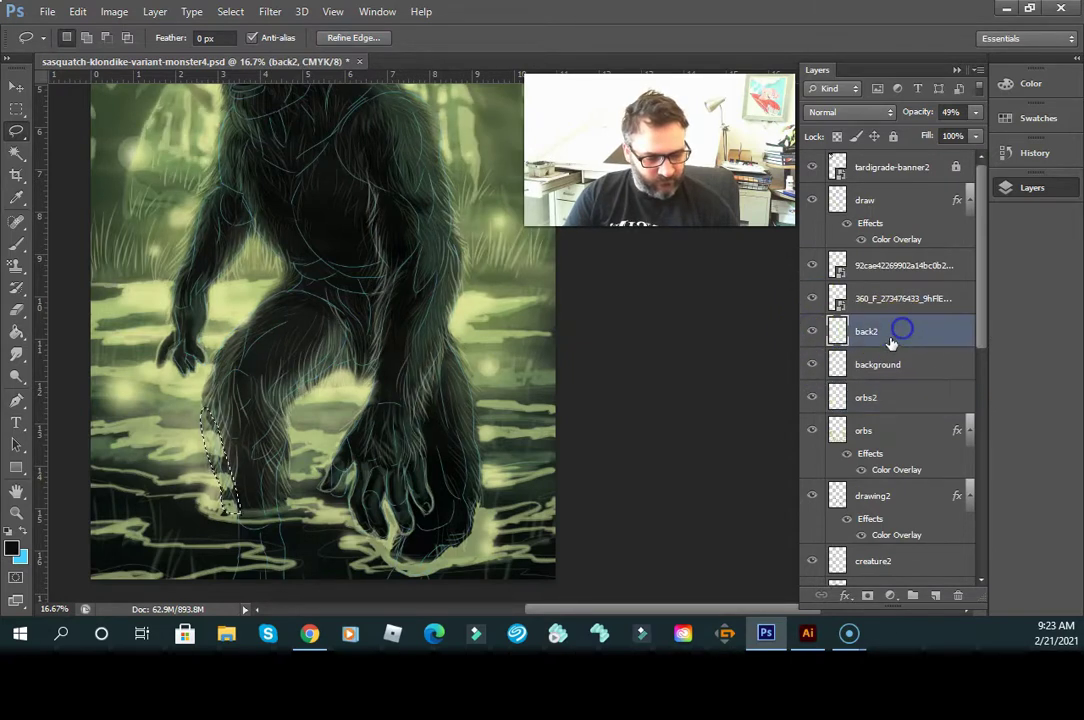
pyautogui.click(811, 268)
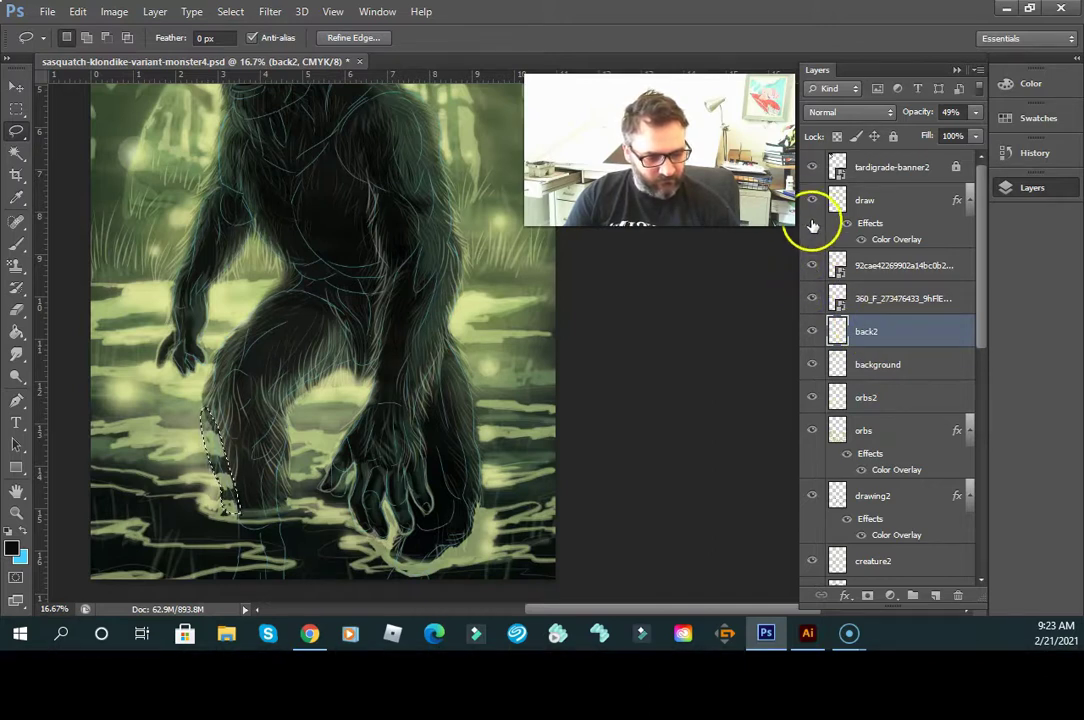
# - Compare the selected shin strip with orbs hidden and shown, clear its water on the orbs layer, and deselect
pyautogui.click(811, 431)
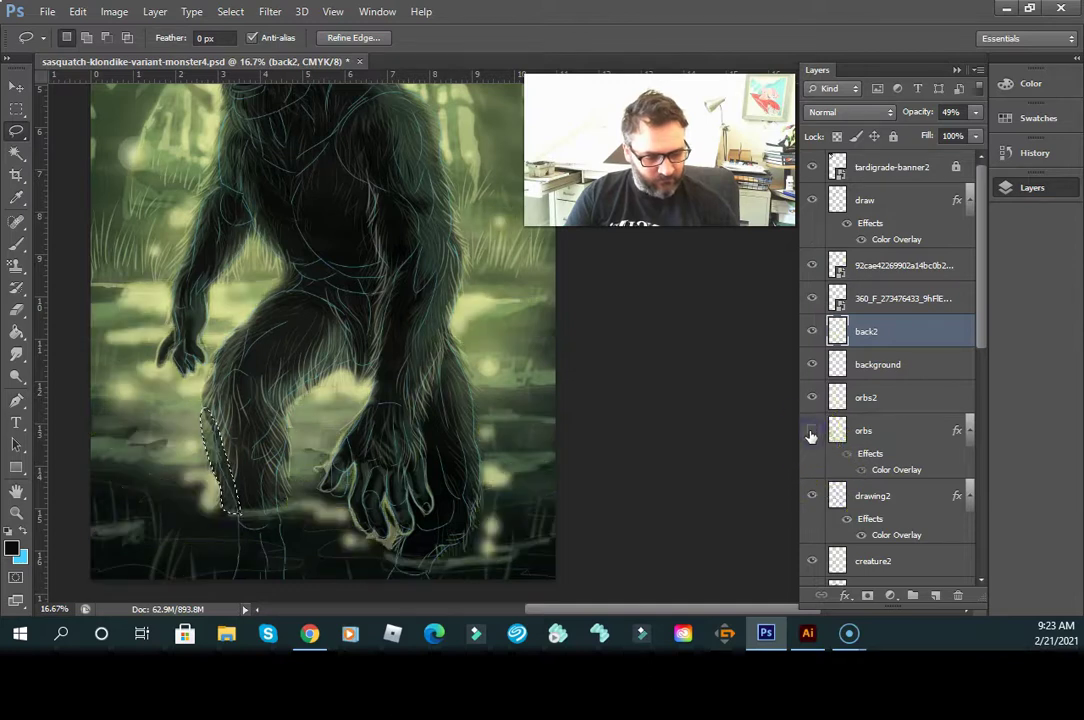
pyautogui.click(811, 432)
pyautogui.click(810, 433)
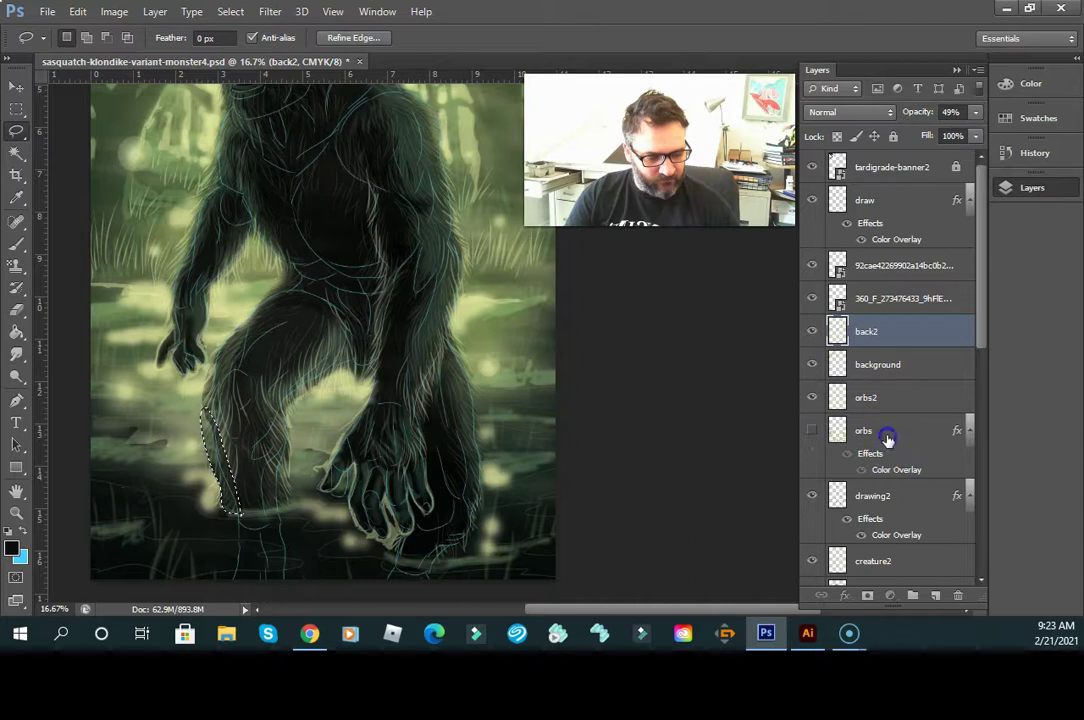
pyautogui.click(880, 432)
pyautogui.click(811, 433)
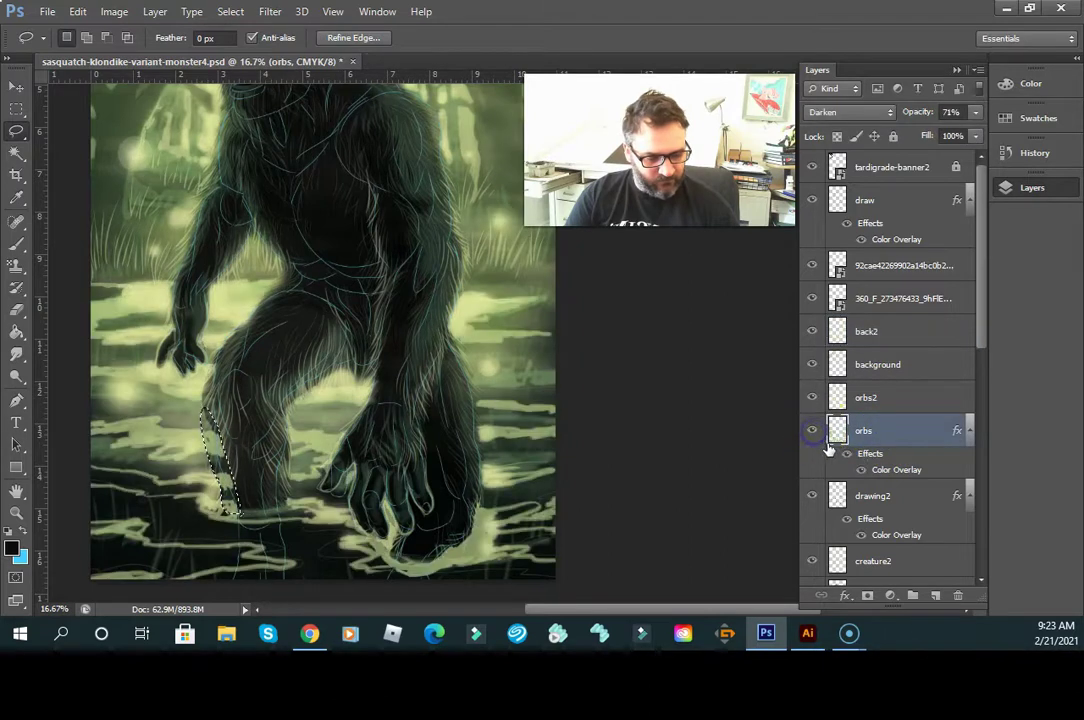
pyautogui.click(714, 478)
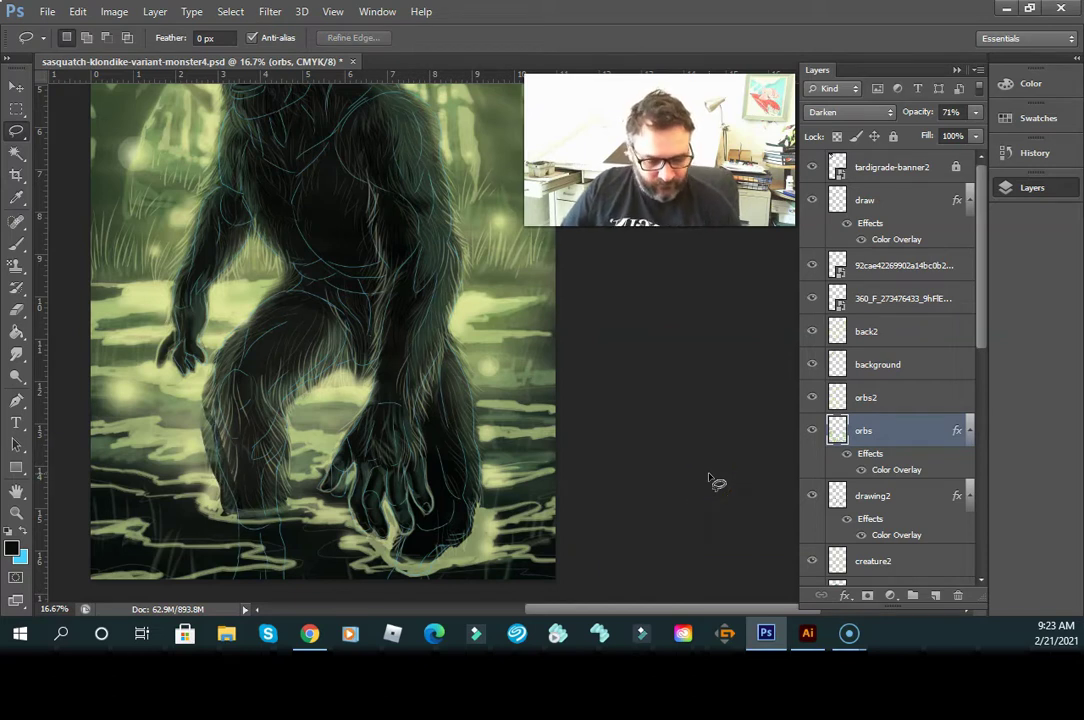
# - Toggle Layer 25, Layer 26 and the orbs layer to compare how each one affects the front leg and water
pyautogui.press('z')
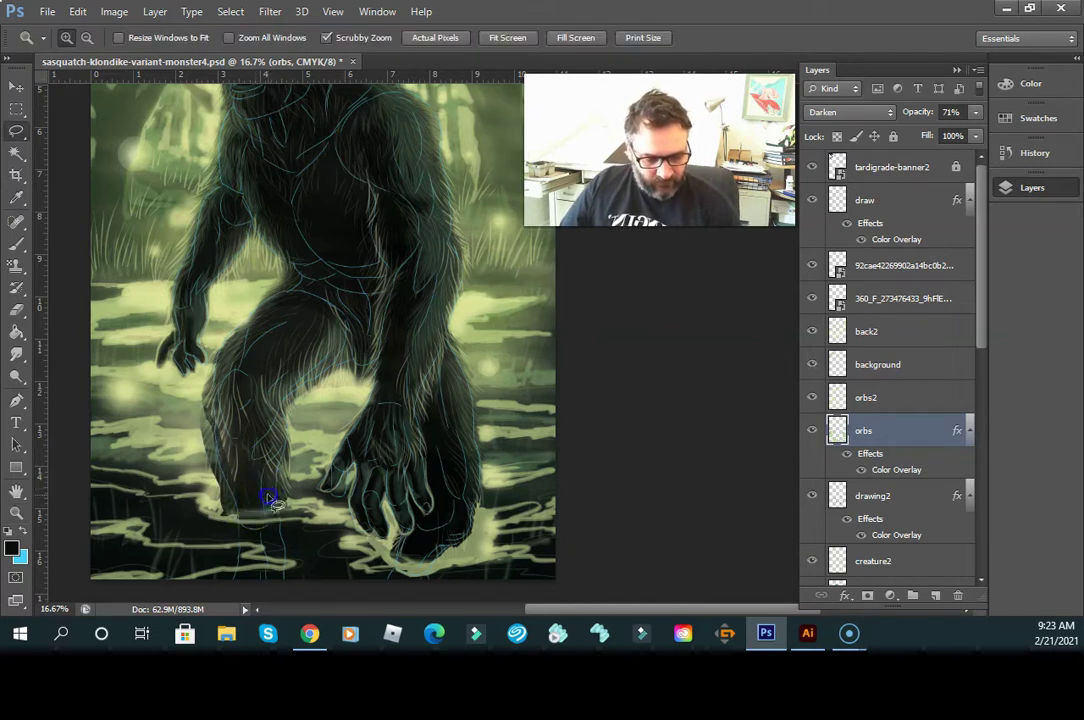
pyautogui.press('l')
pyautogui.moveTo(980, 310); pyautogui.dragTo(980, 483)
pyautogui.click(815, 392)
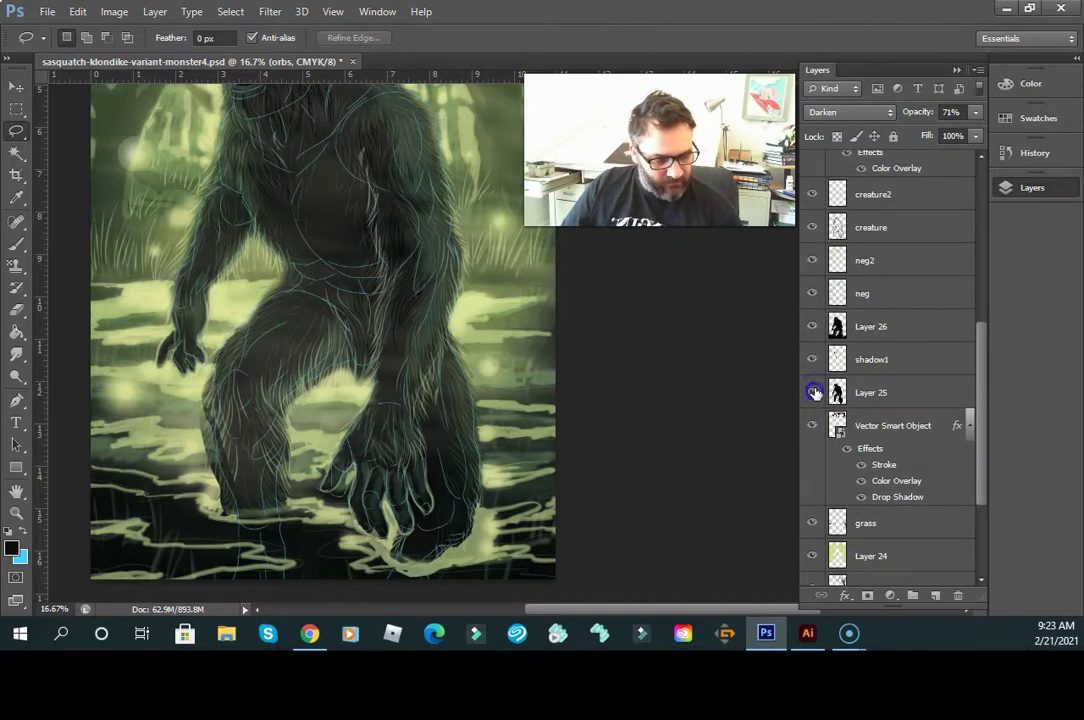
pyautogui.click(812, 327)
pyautogui.click(812, 327)
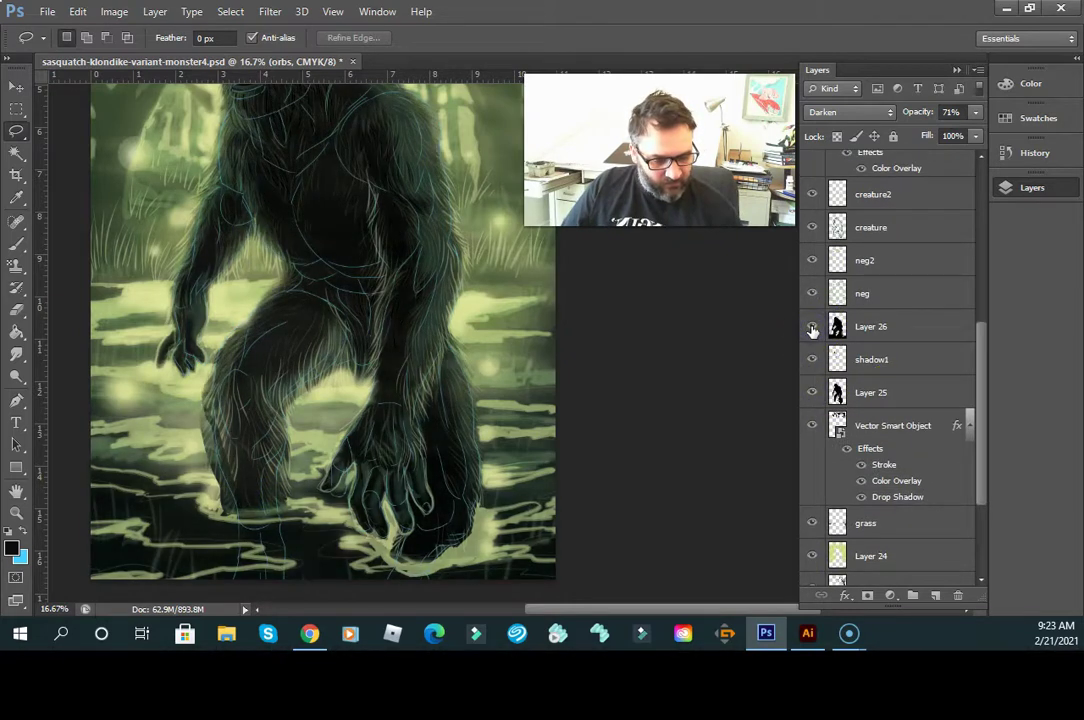
pyautogui.click(812, 327)
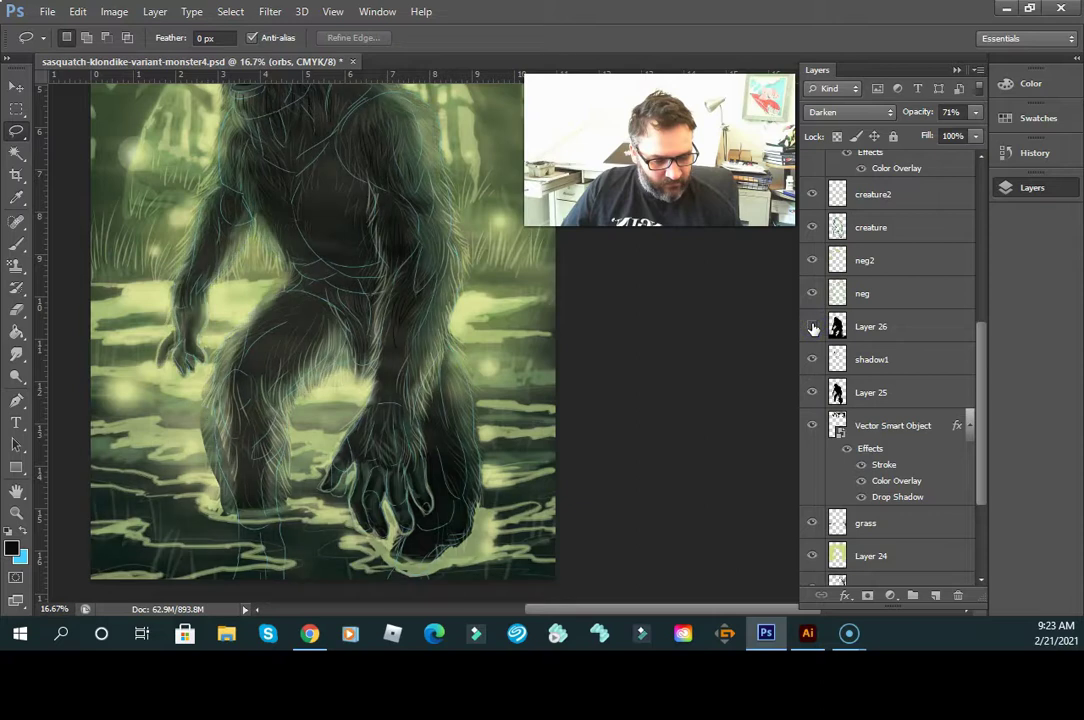
pyautogui.click(812, 327)
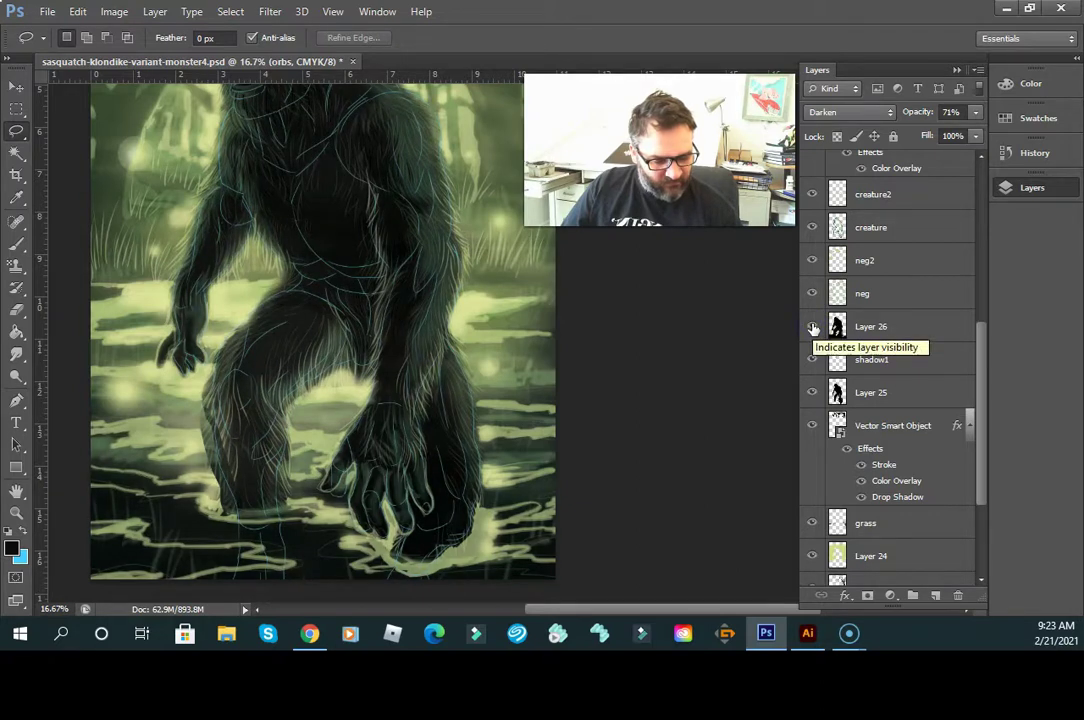
pyautogui.click(605, 430)
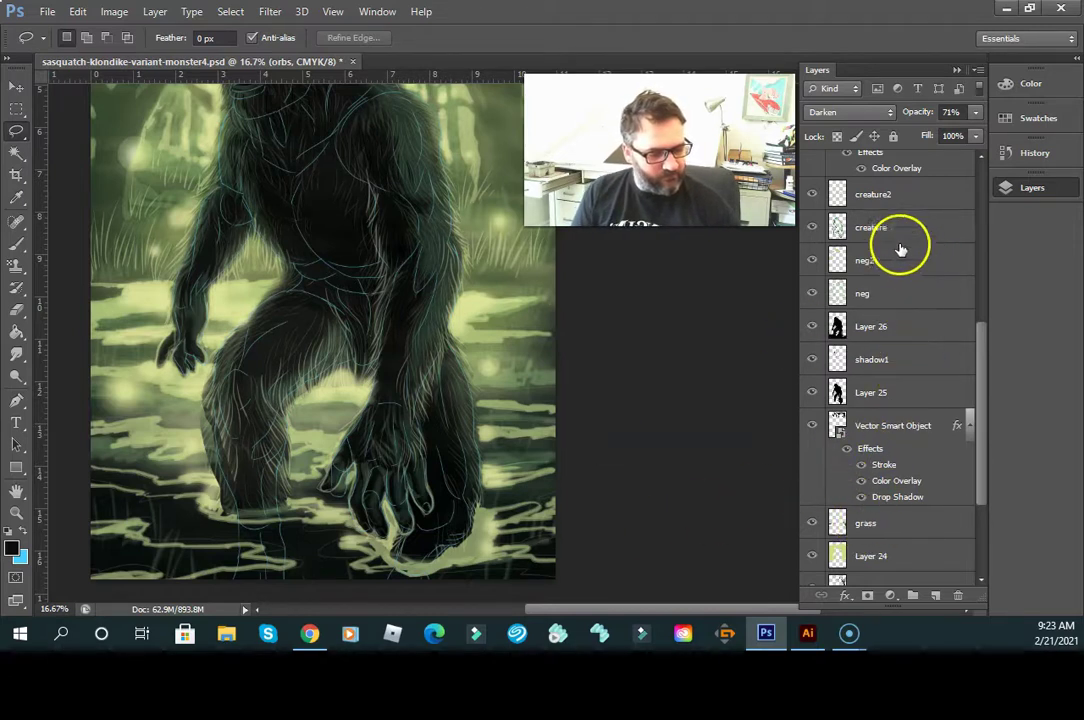
pyautogui.moveTo(983, 382); pyautogui.dragTo(978, 300)
pyautogui.click(808, 255)
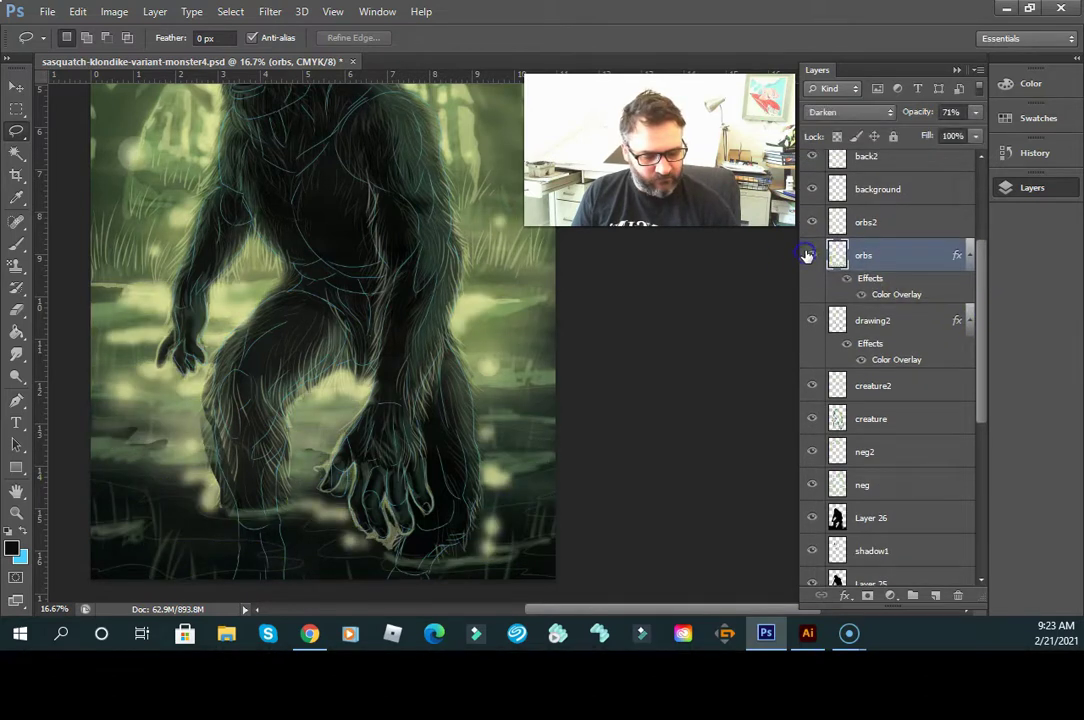
pyautogui.click(808, 255)
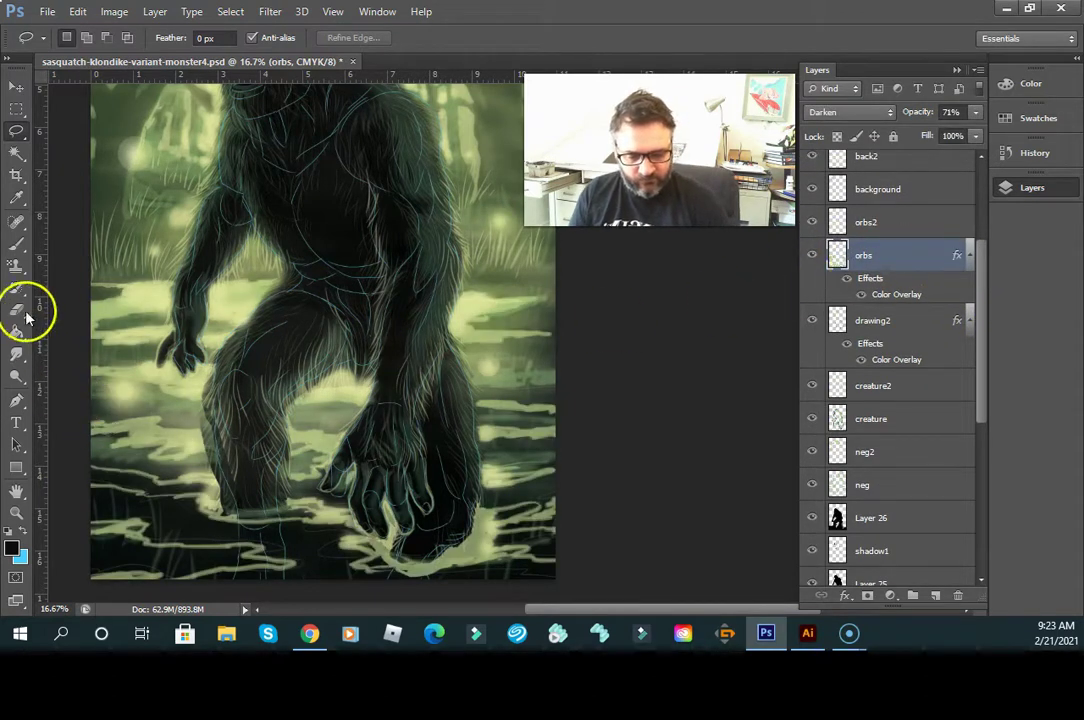
# - Sample the pale green water color and paint it along the front leg's outer shin down to the waterline on the orbs layer
pyautogui.click(17, 198)
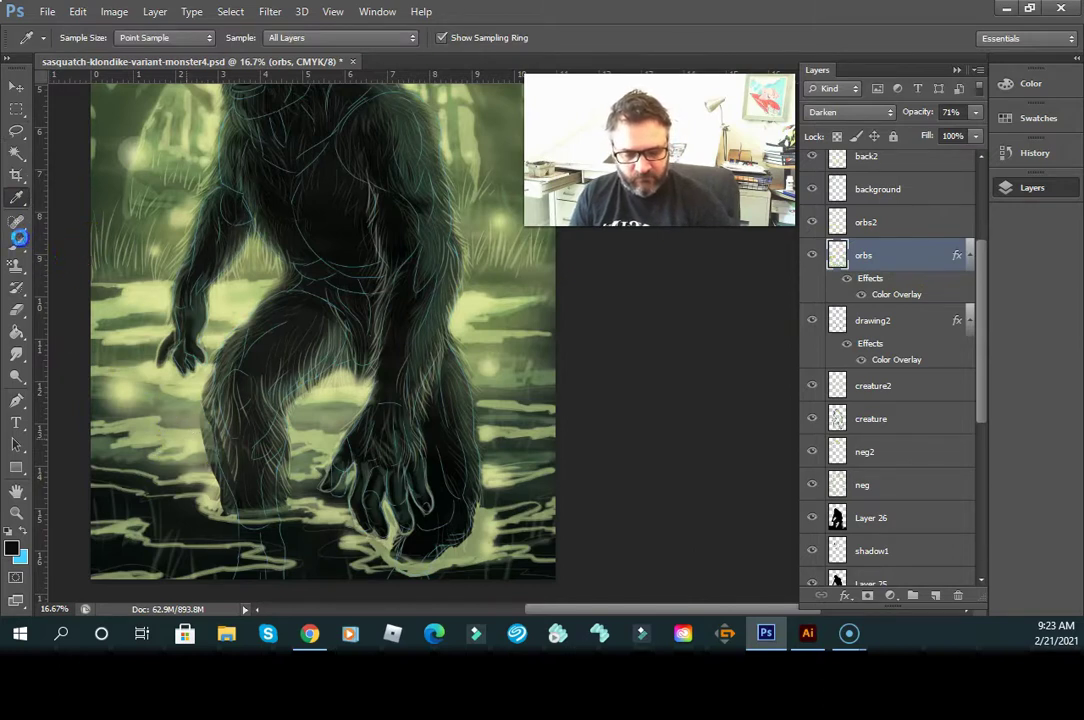
pyautogui.click(181, 440)
pyautogui.press('b')
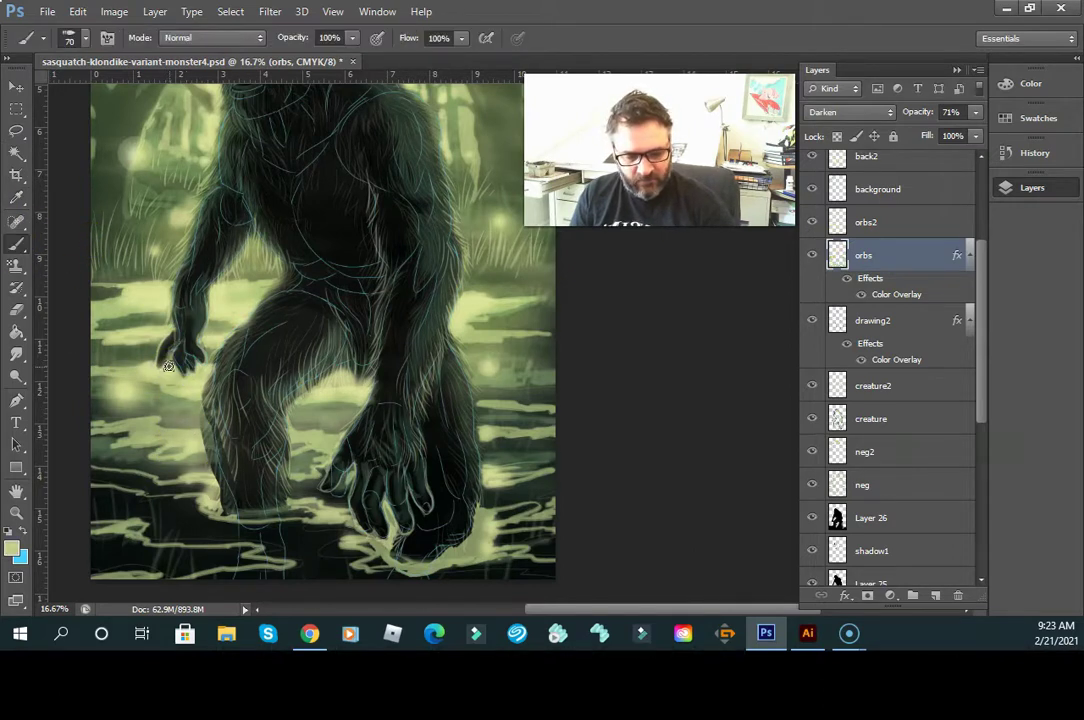
pyautogui.moveTo(204, 444); pyautogui.dragTo(205, 438)
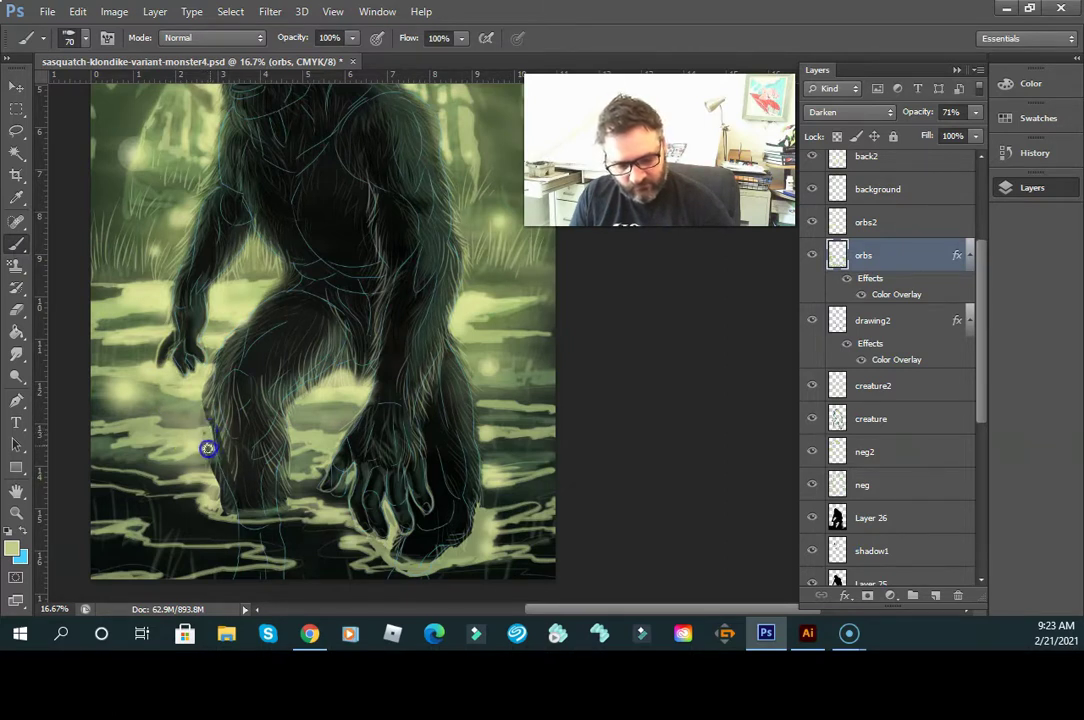
pyautogui.moveTo(206, 436); pyautogui.dragTo(221, 484)
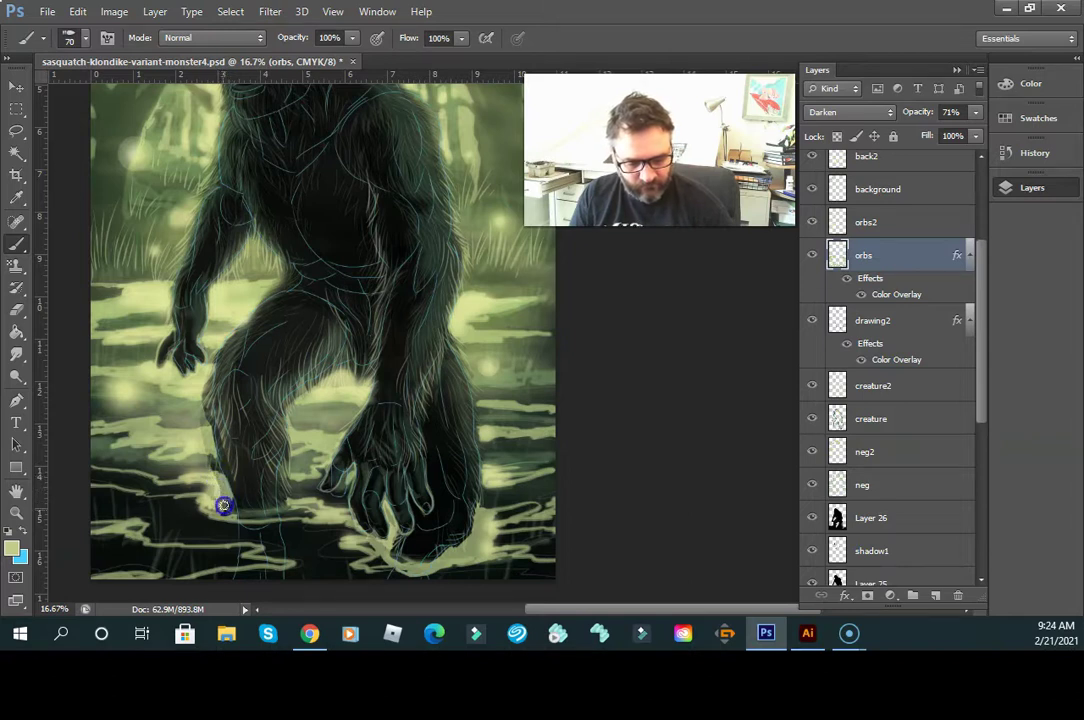
pyautogui.moveTo(221, 509)
pyautogui.mouseDown()
pyautogui.moveTo(246, 503)
pyautogui.moveTo(233, 520)
pyautogui.mouseUp()
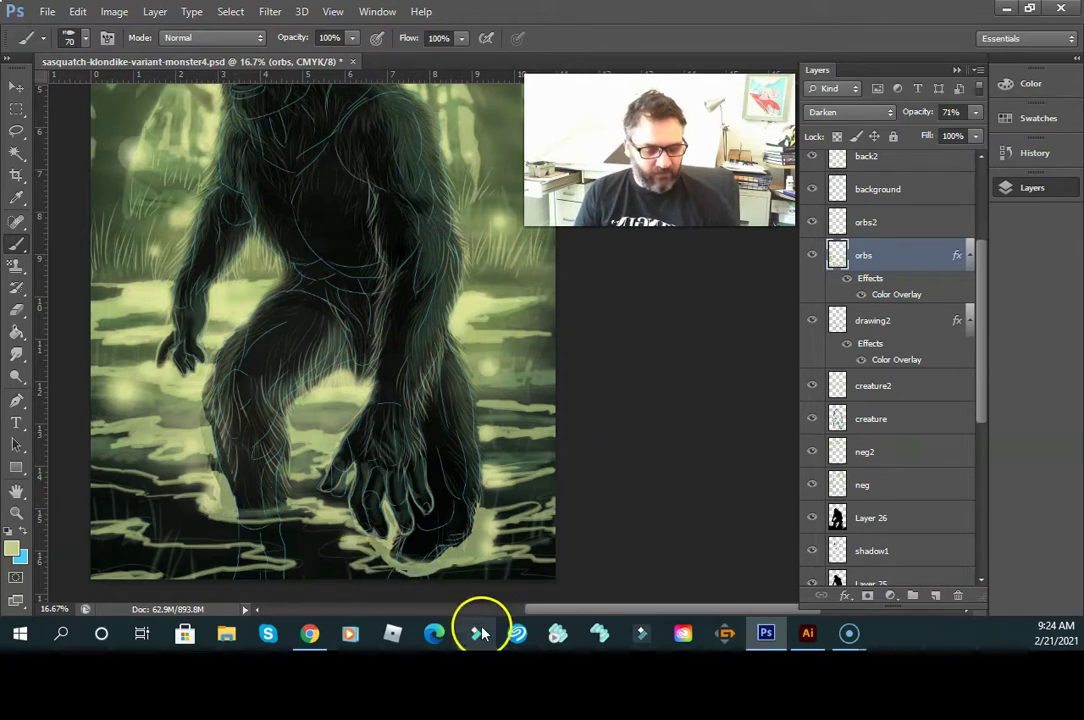
# - Erase the soft glow along the front leg's outer shin on the orbs2 layer with a 500 px eraser
pyautogui.click(871, 232)
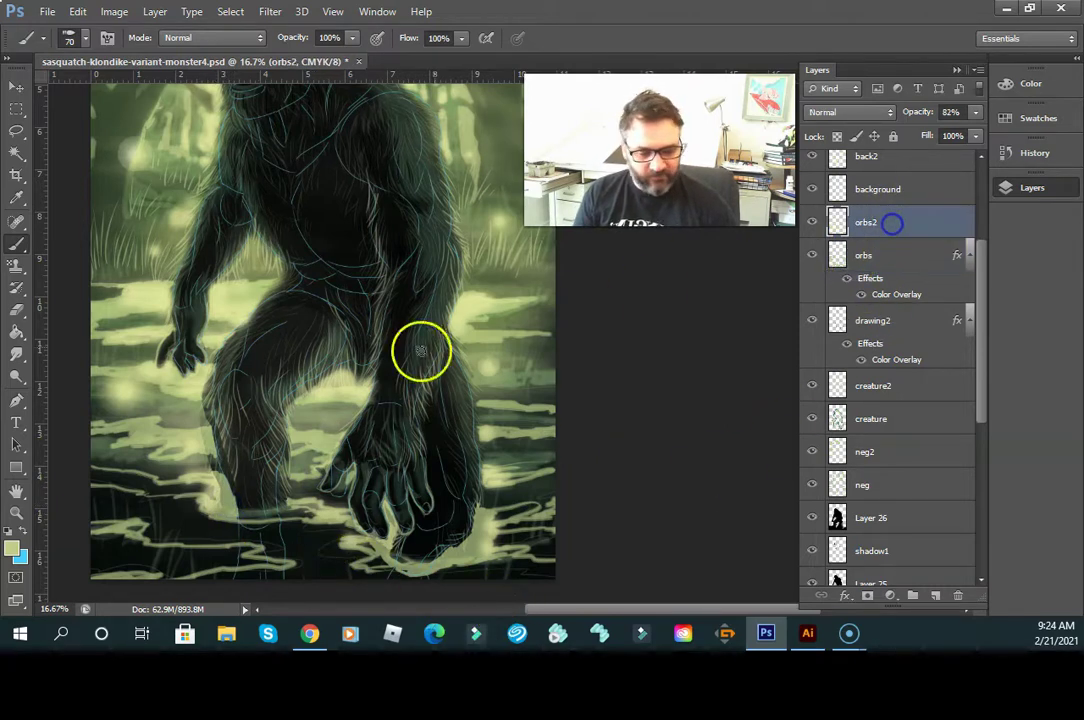
pyautogui.click(17, 309)
pyautogui.press(']')
pyautogui.press(']')
pyautogui.press(']')
pyautogui.press(']')
pyautogui.press(']')
pyautogui.press(']')
pyautogui.press(']')
pyautogui.press(']')
pyautogui.press(']')
pyautogui.press(']')
pyautogui.press(']')
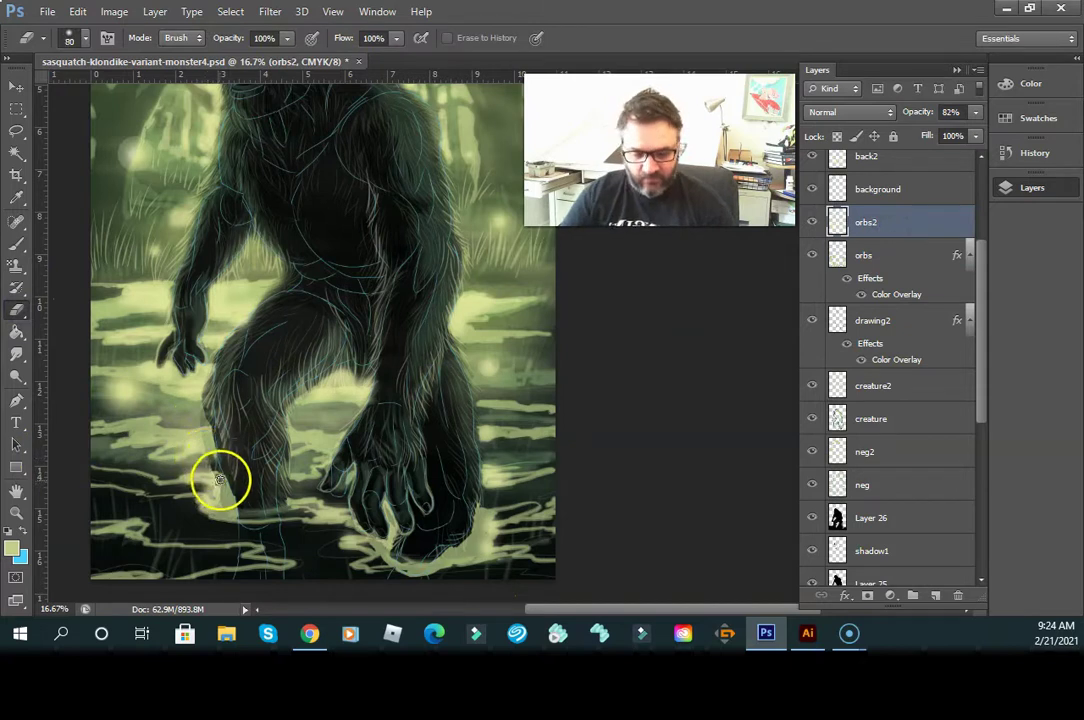
pyautogui.moveTo(221, 495)
pyautogui.mouseDown()
pyautogui.moveTo(225, 457)
pyautogui.moveTo(231, 504)
pyautogui.moveTo(212, 459)
pyautogui.moveTo(221, 495)
pyautogui.moveTo(218, 417)
pyautogui.moveTo(215, 474)
pyautogui.moveTo(232, 517)
pyautogui.moveTo(226, 479)
pyautogui.moveTo(210, 497)
pyautogui.moveTo(204, 431)
pyautogui.moveTo(231, 400)
pyautogui.mouseUp()
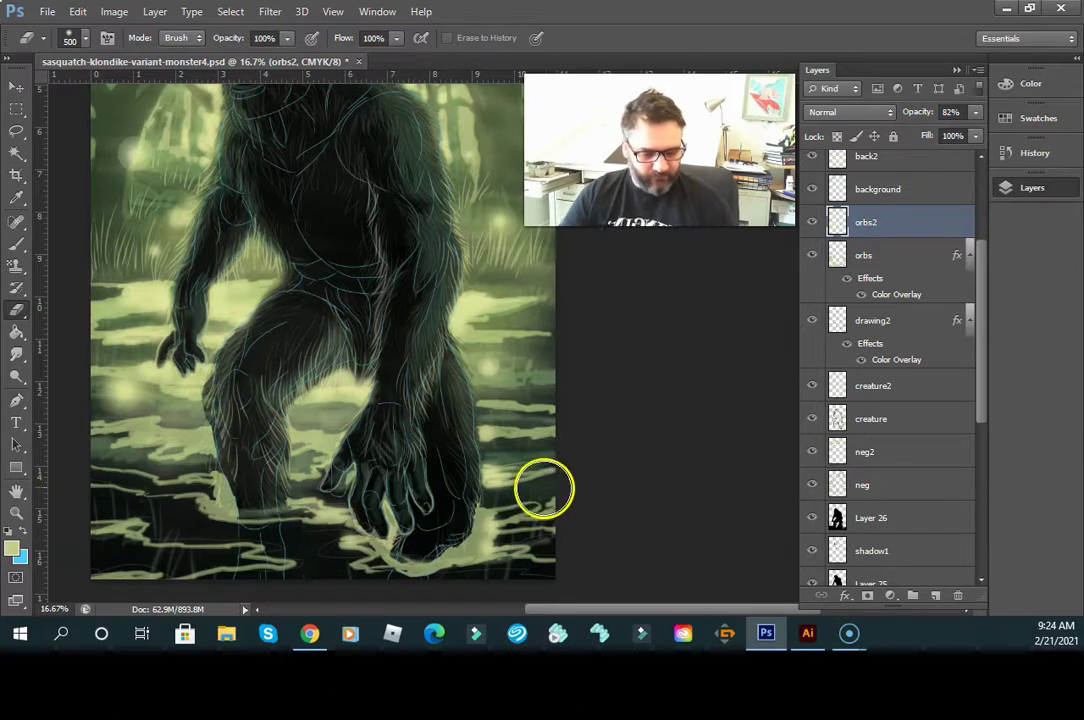
# - Erase the soft glow around the rear foot and lower hand on the orbs2 layer at 12.5% zoom
pyautogui.press('z')
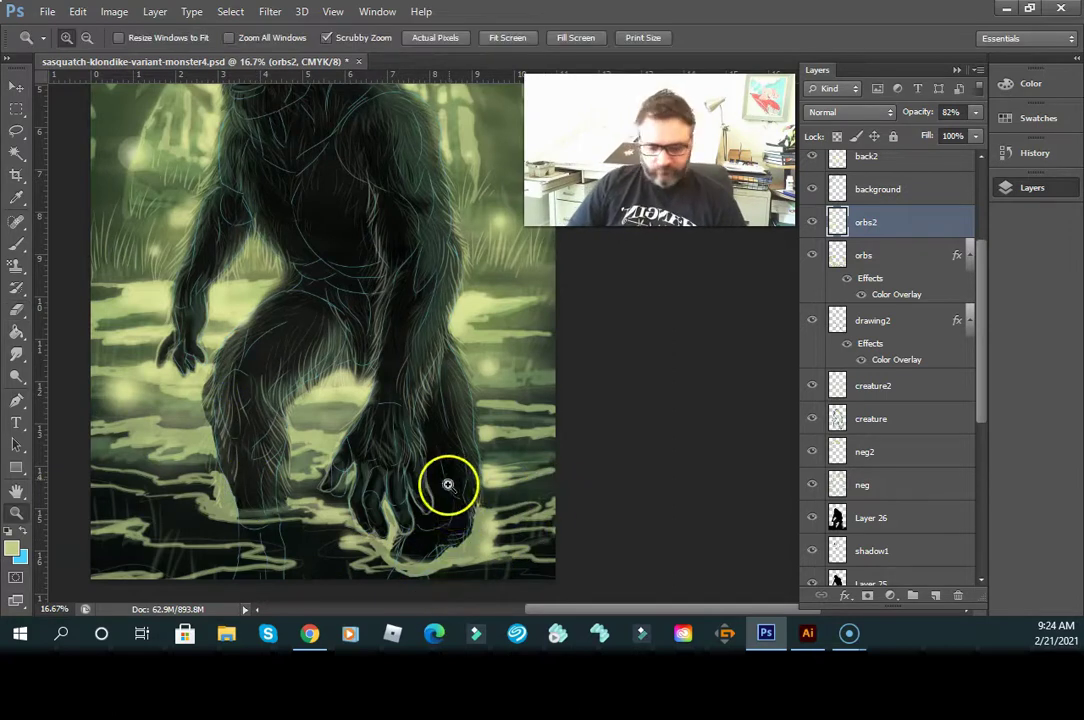
pyautogui.keyDown('alt'); pyautogui.click(450, 497); pyautogui.keyUp('alt')
pyautogui.moveTo(431, 474)
pyautogui.mouseDown()
pyautogui.moveTo(489, 486)
pyautogui.moveTo(457, 442)
pyautogui.mouseUp()
pyautogui.press('e')
pyautogui.moveTo(588, 494); pyautogui.dragTo(362, 448)
pyautogui.moveTo(502, 513)
pyautogui.mouseDown()
pyautogui.moveTo(372, 527)
pyautogui.moveTo(404, 551)
pyautogui.moveTo(391, 447)
pyautogui.moveTo(354, 418)
pyautogui.moveTo(411, 519)
pyautogui.moveTo(400, 448)
pyautogui.moveTo(390, 457)
pyautogui.moveTo(401, 487)
pyautogui.moveTo(338, 395)
pyautogui.moveTo(341, 372)
pyautogui.moveTo(361, 454)
pyautogui.moveTo(405, 513)
pyautogui.mouseUp()
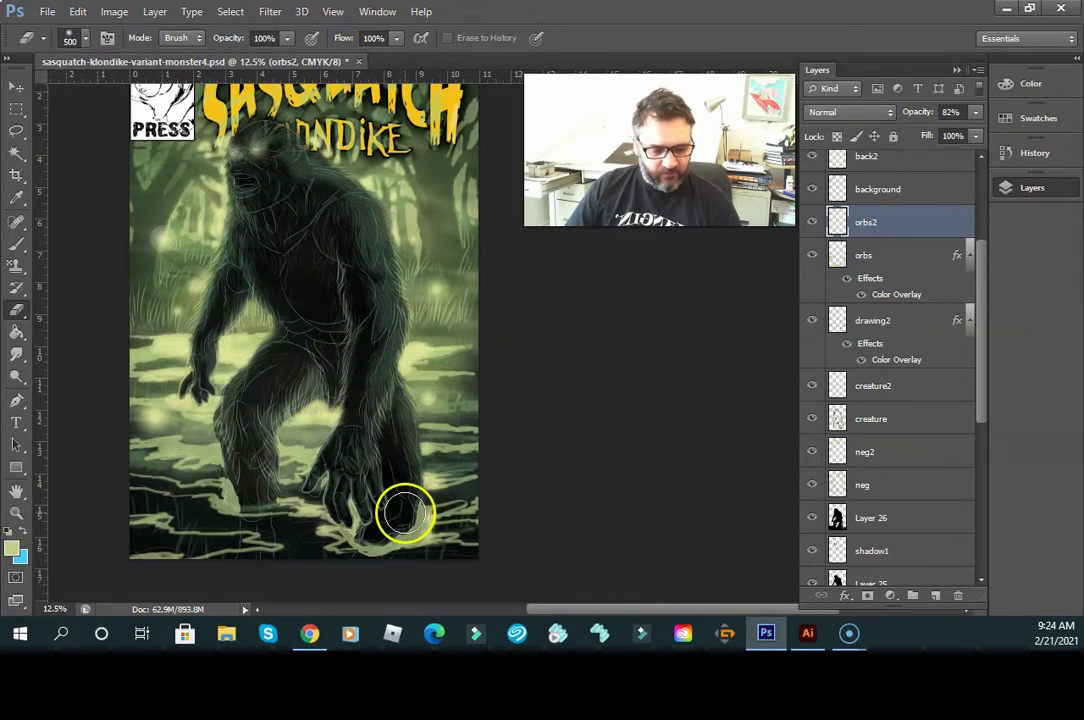
# - Toggle Layer 26 repeatedly to compare the creature's dark silhouette with and without it
pyautogui.click(812, 518)
pyautogui.click(811, 518)
pyautogui.click(807, 519)
pyautogui.click(806, 519)
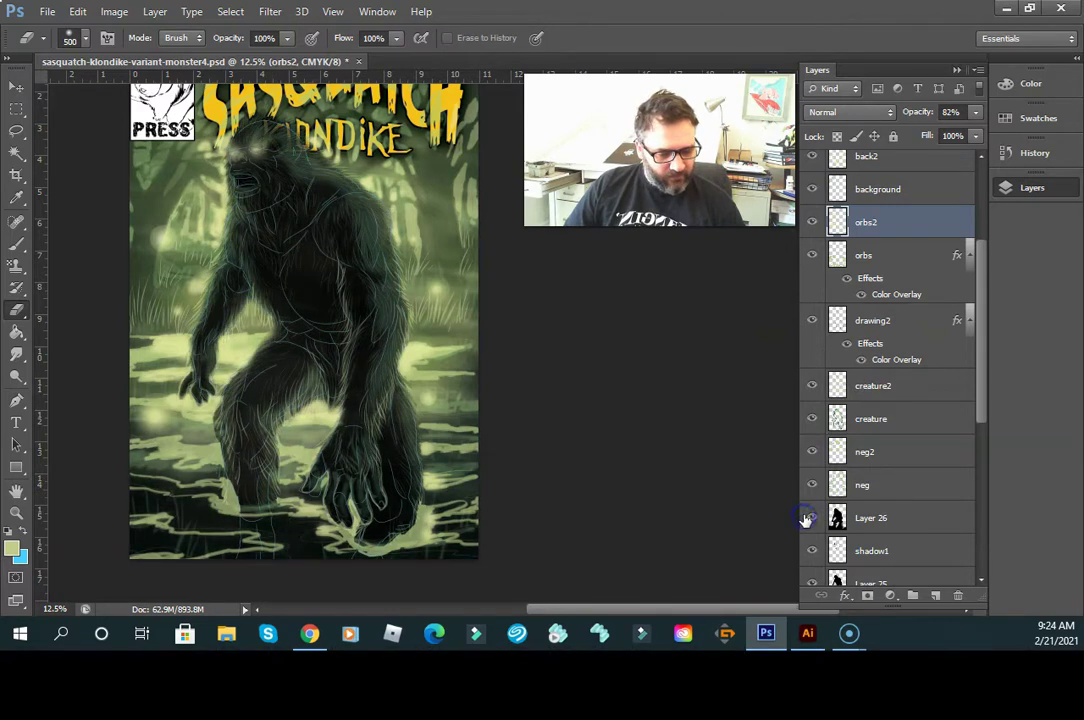
pyautogui.click(810, 518)
pyautogui.click(806, 519)
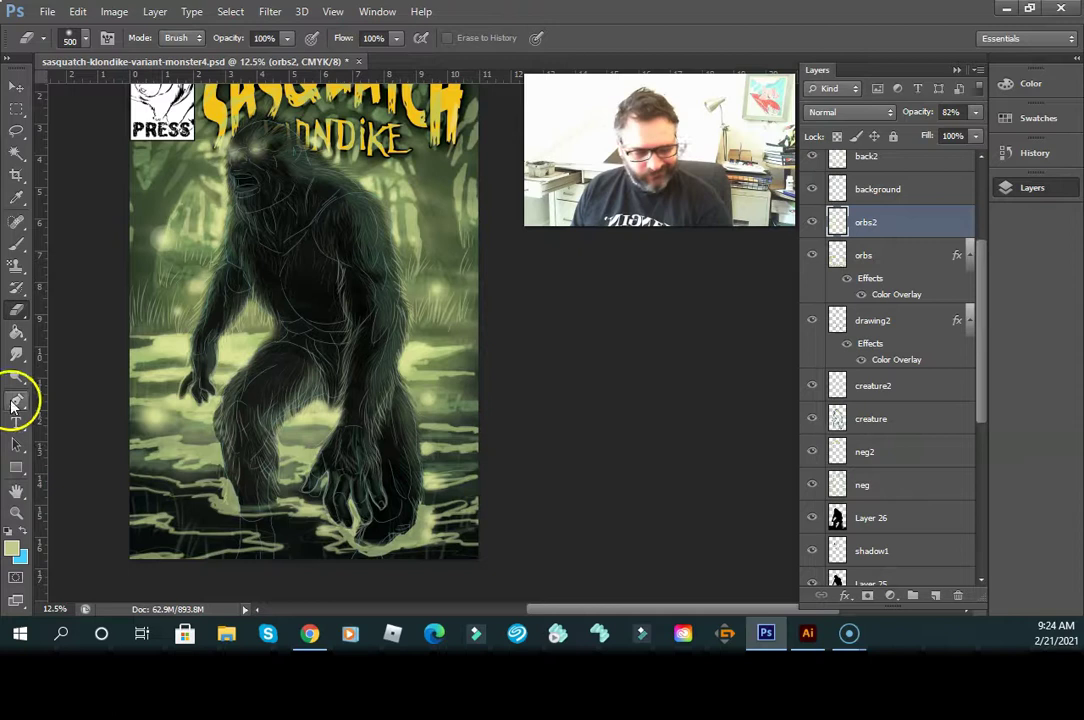
pyautogui.click(812, 517)
pyautogui.click(813, 518)
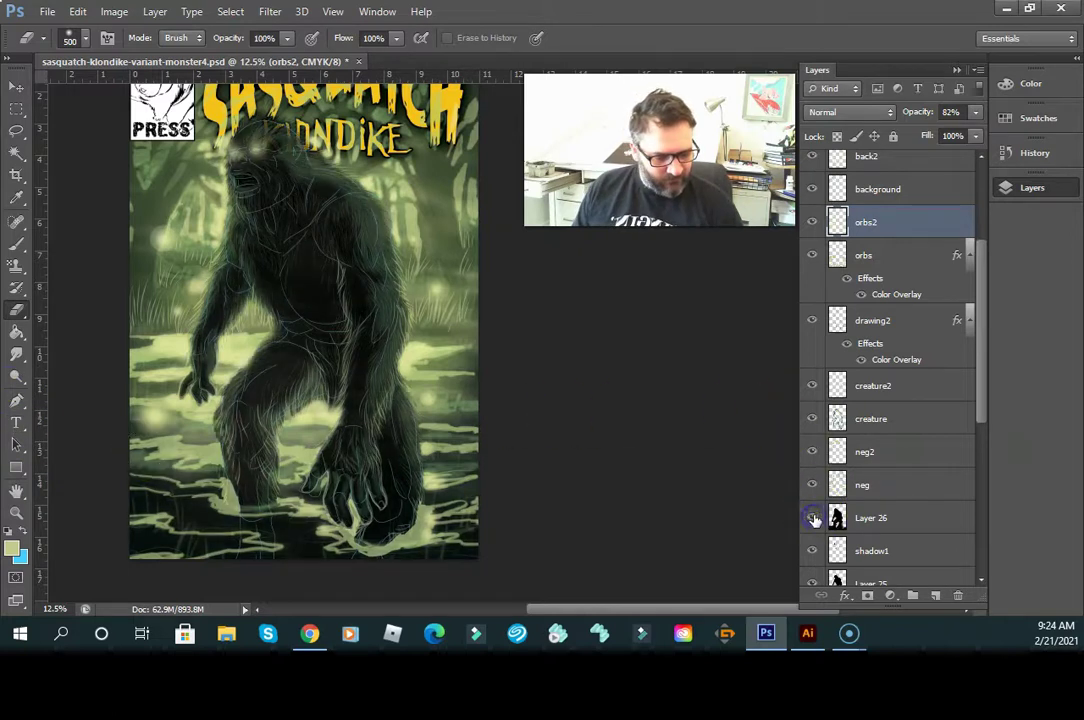
pyautogui.click(813, 518)
pyautogui.click(813, 518)
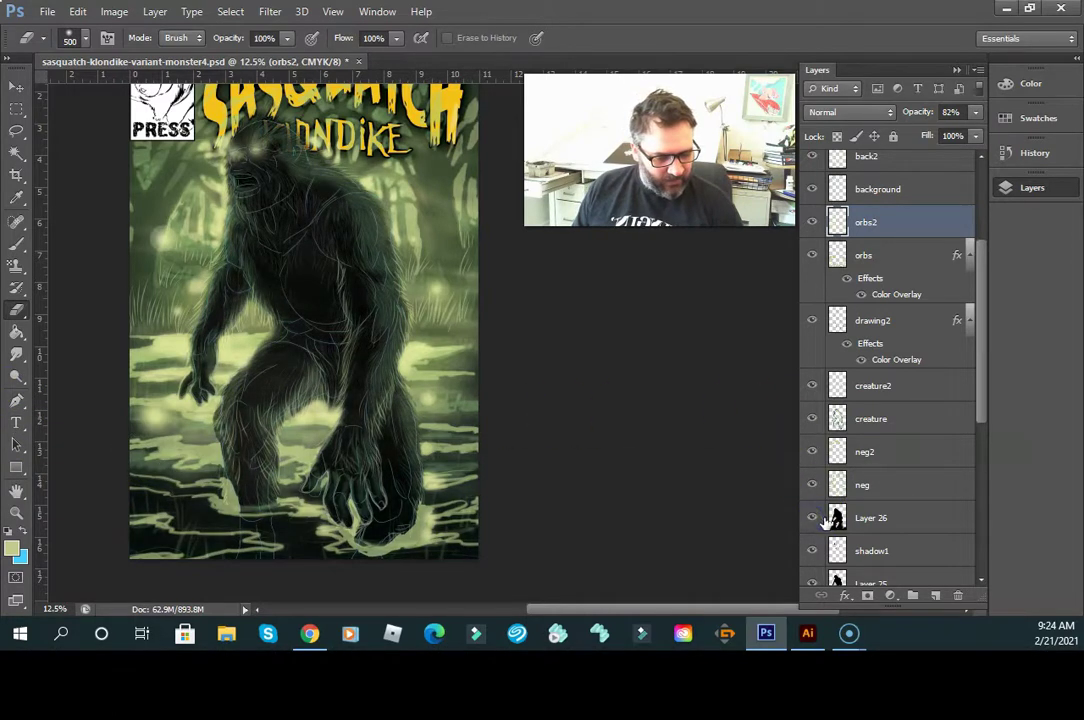
# - Lasso a small area at the lower forearm on Layer 26 and fill it with near-black sampled from the creature's body
pyautogui.click(900, 517)
pyautogui.click(16, 131)
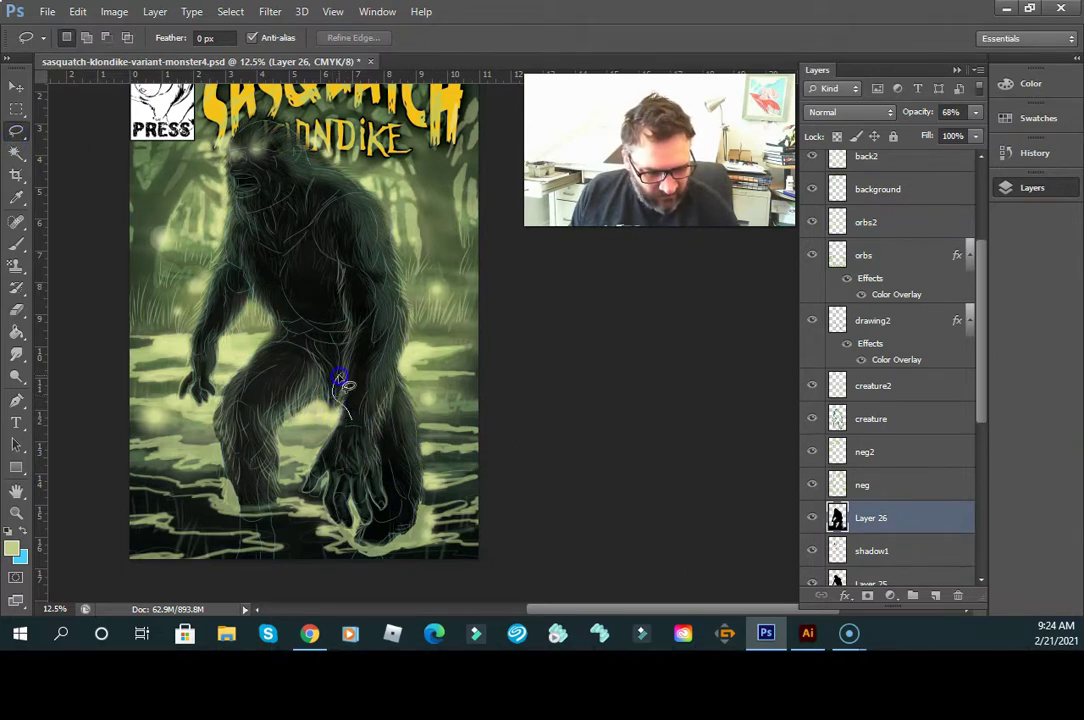
pyautogui.moveTo(360, 380); pyautogui.dragTo(352, 414)
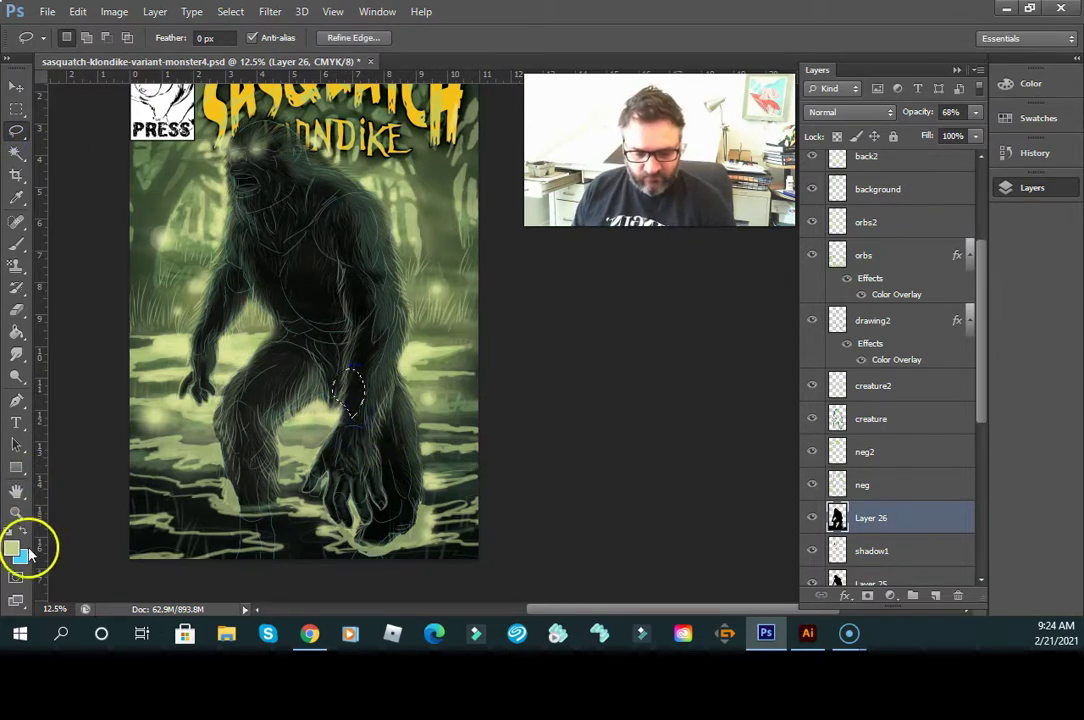
pyautogui.click(17, 195)
pyautogui.click(302, 315)
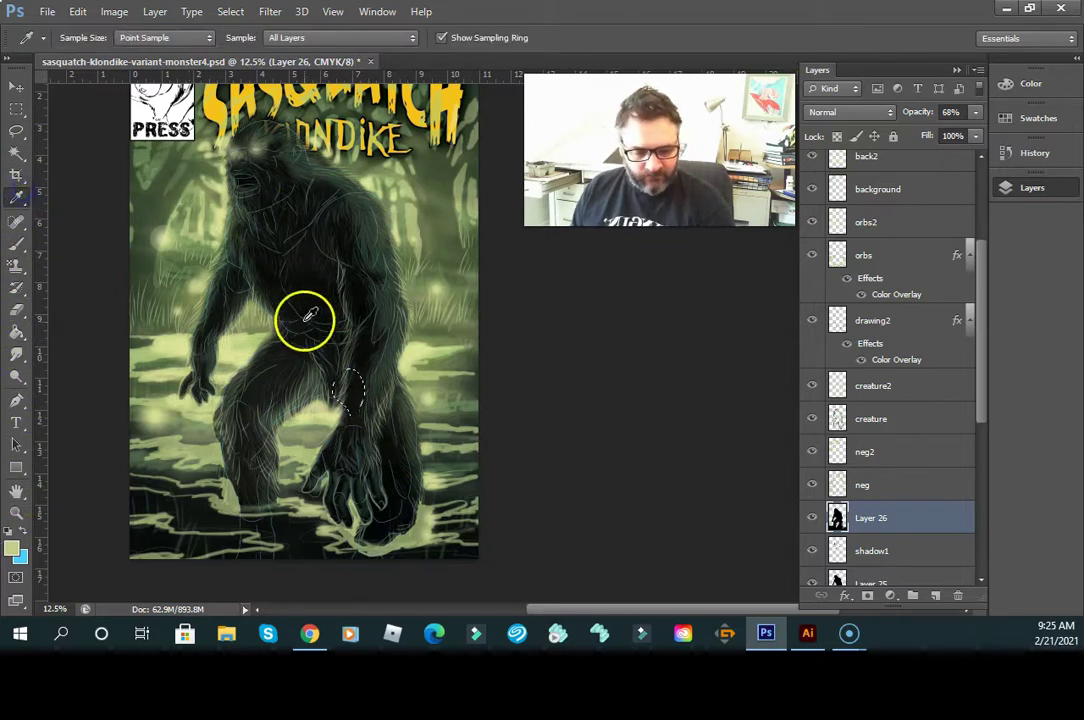
pyautogui.click(20, 333)
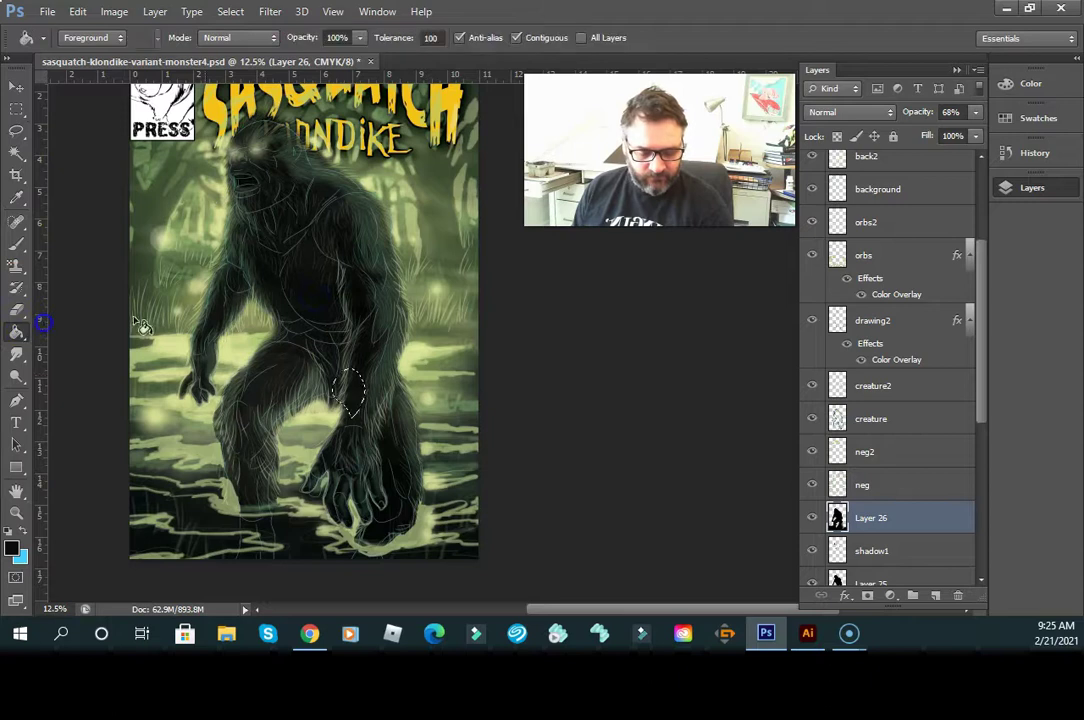
pyautogui.click(354, 409)
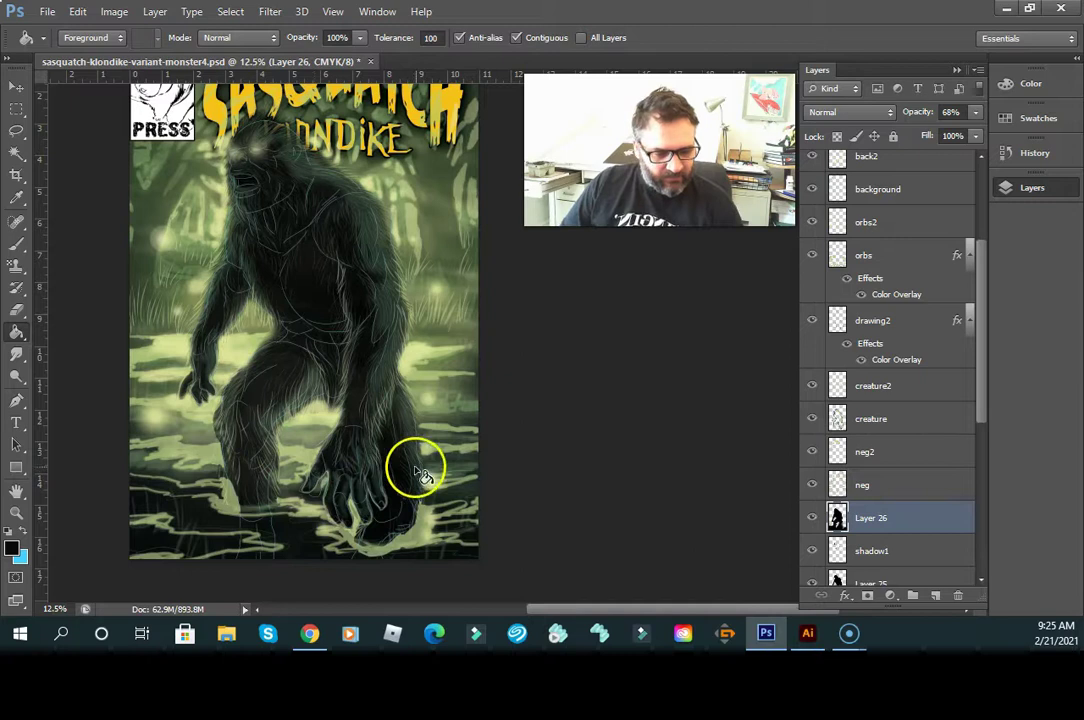
# - Hide the draw layer to remove the pale sketch lines over the creature
pyautogui.moveTo(505, 470); pyautogui.dragTo(487, 515)
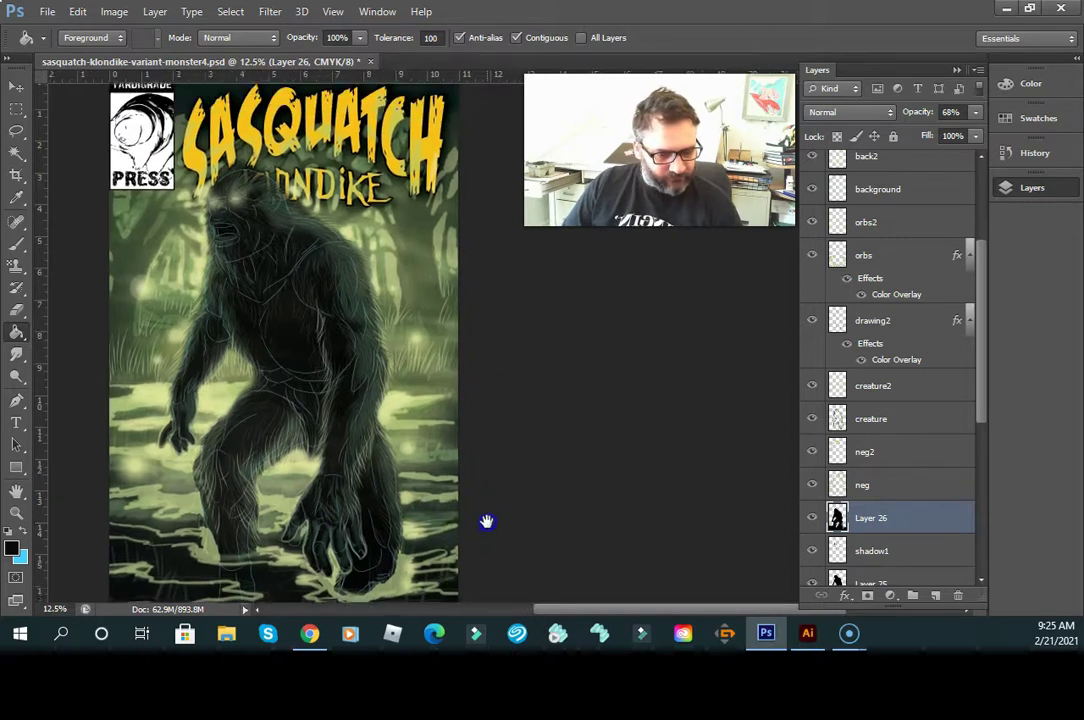
pyautogui.moveTo(978, 387); pyautogui.dragTo(981, 262)
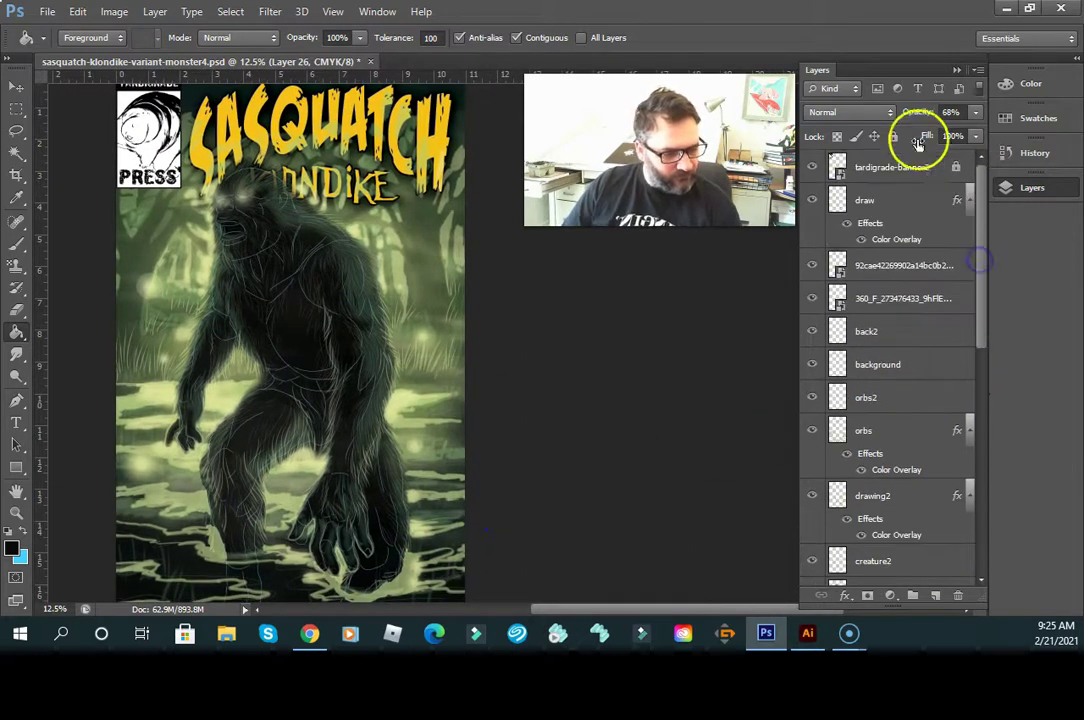
pyautogui.click(811, 199)
pyautogui.click(809, 199)
pyautogui.click(808, 199)
pyautogui.click(728, 244)
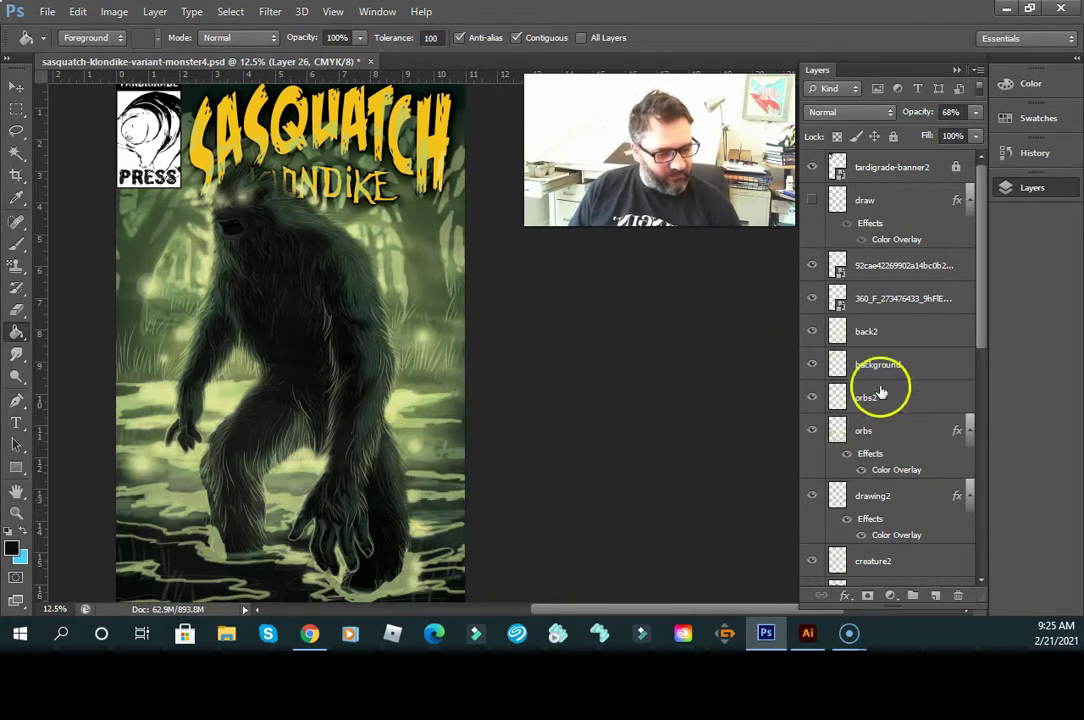
# - Check what the background, 360_F_273476433 and creature2 layers contribute by switching their visibility off and on
pyautogui.click(812, 365)
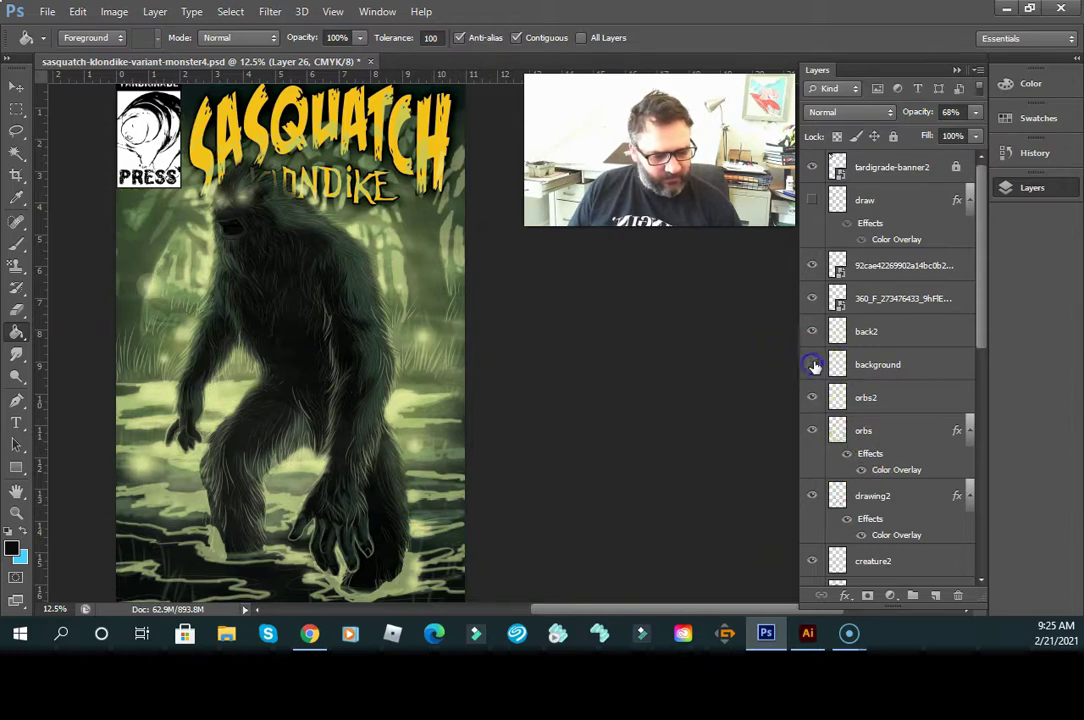
pyautogui.click(811, 298)
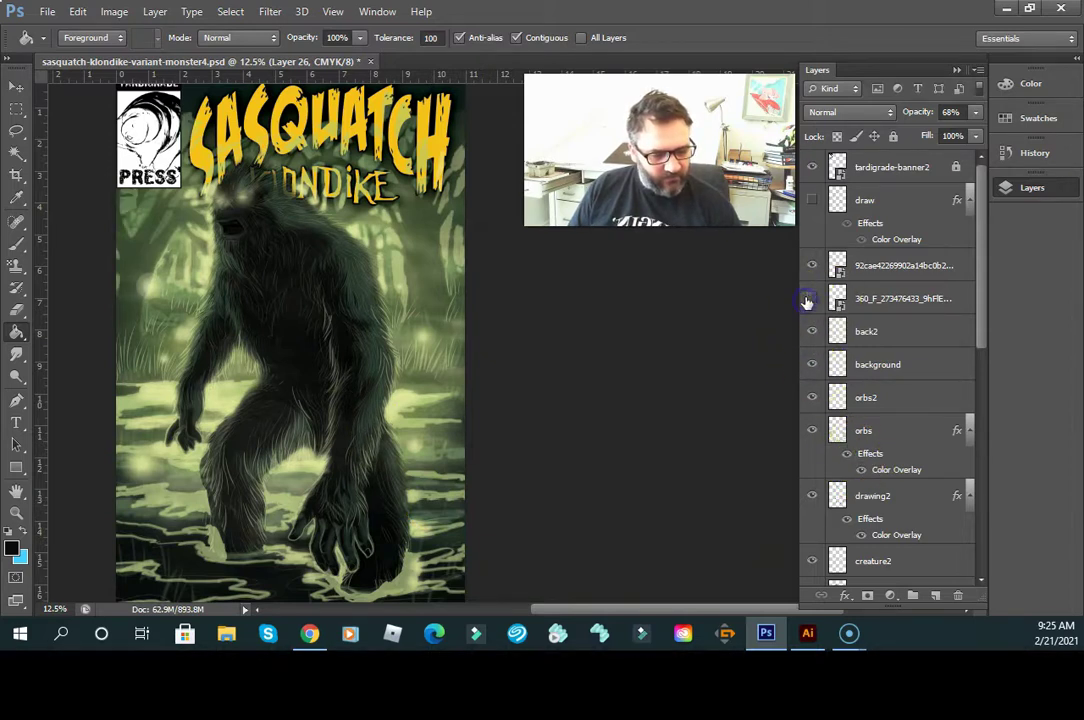
pyautogui.moveTo(980, 339); pyautogui.dragTo(975, 387)
pyautogui.click(826, 438)
pyautogui.click(810, 439)
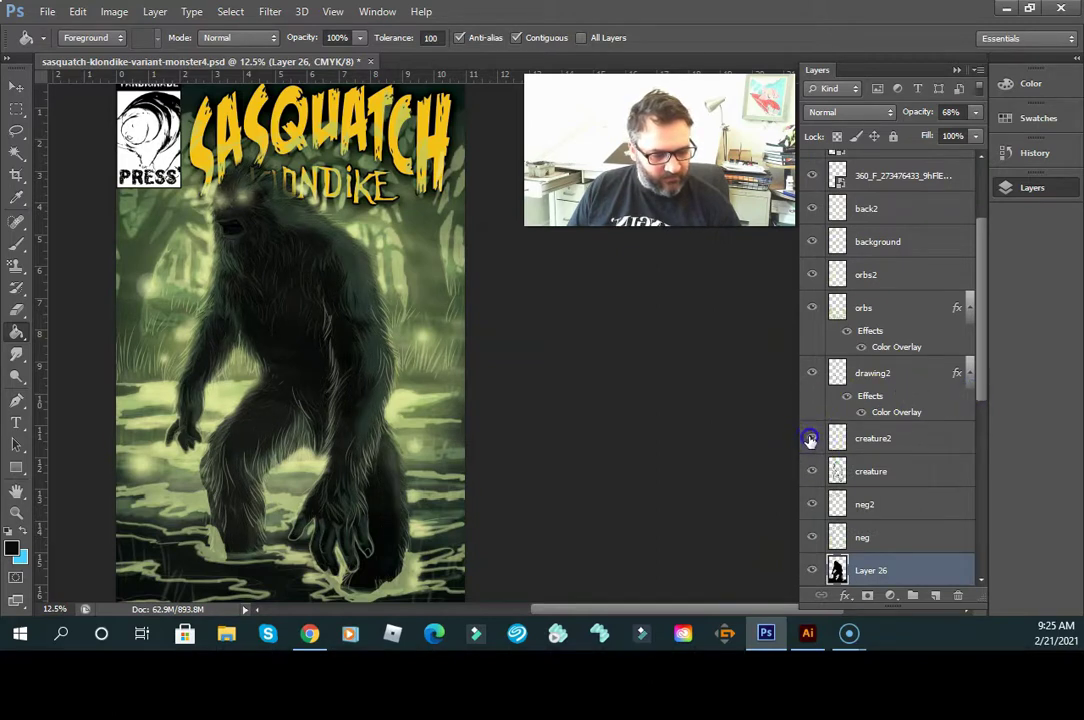
# - Toggle the creature layer repeatedly to compare the fur with and without its shading
pyautogui.moveTo(978, 396); pyautogui.dragTo(970, 438)
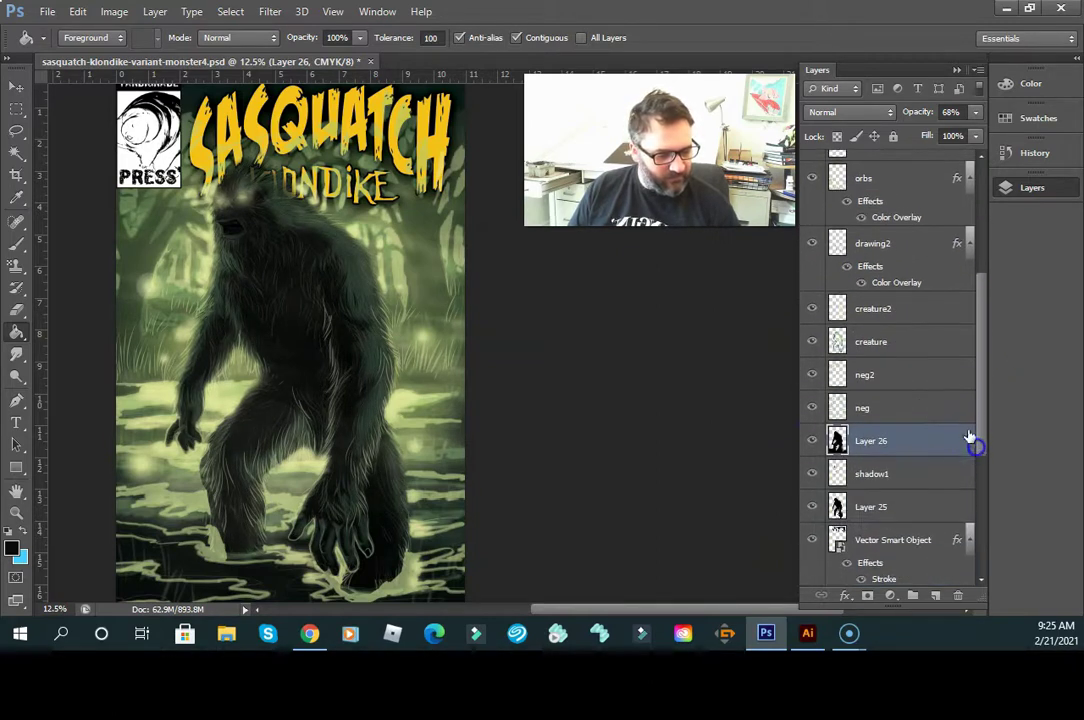
pyautogui.click(812, 343)
pyautogui.click(811, 344)
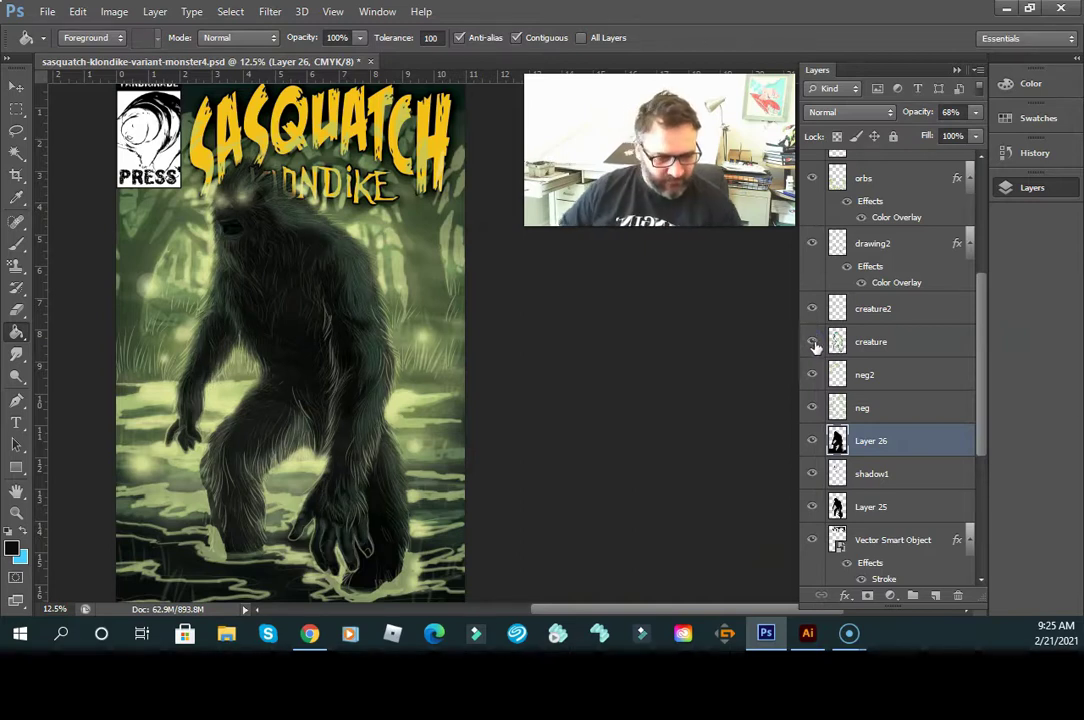
pyautogui.click(812, 343)
pyautogui.click(811, 344)
pyautogui.click(811, 344)
pyautogui.click(810, 345)
pyautogui.click(803, 345)
pyautogui.click(803, 345)
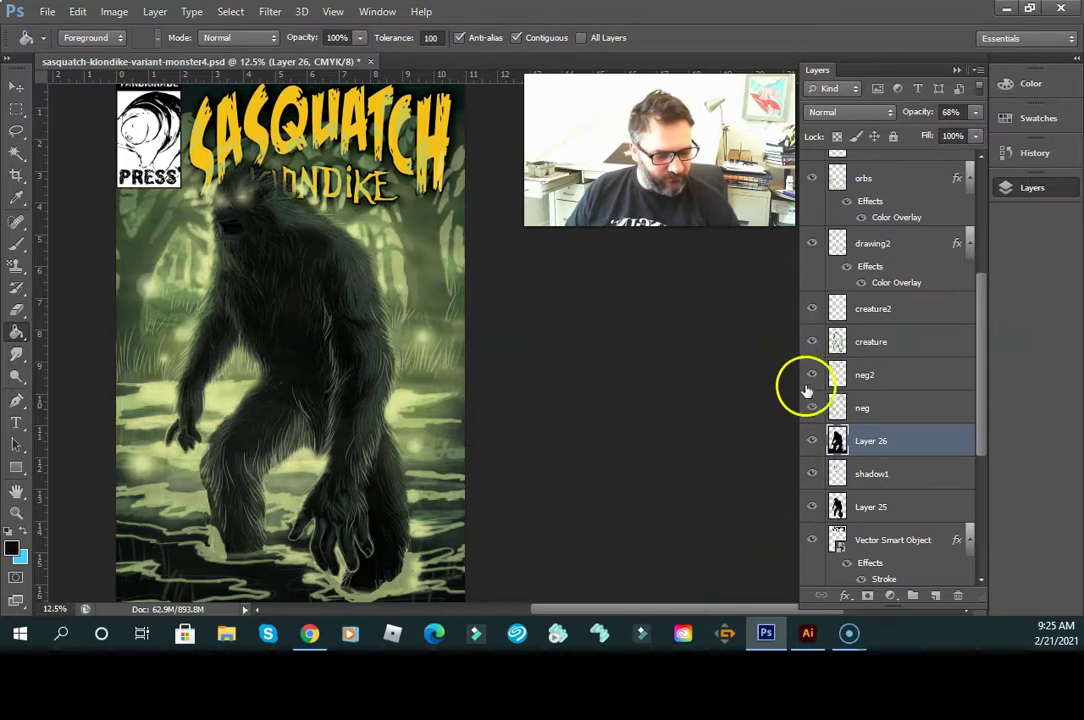
# - Compare the creature's fur with and without the neg2, creature2 and creature layers
pyautogui.click(810, 377)
pyautogui.click(809, 380)
pyautogui.click(810, 311)
pyautogui.click(810, 310)
pyautogui.click(806, 311)
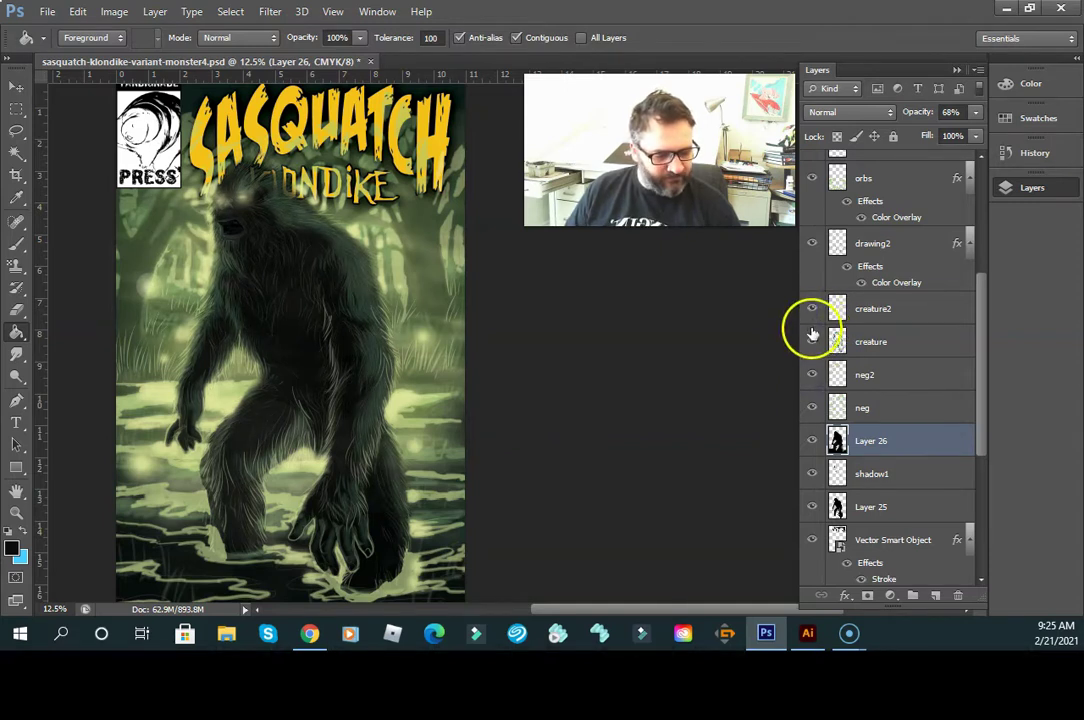
pyautogui.click(811, 342)
pyautogui.click(811, 342)
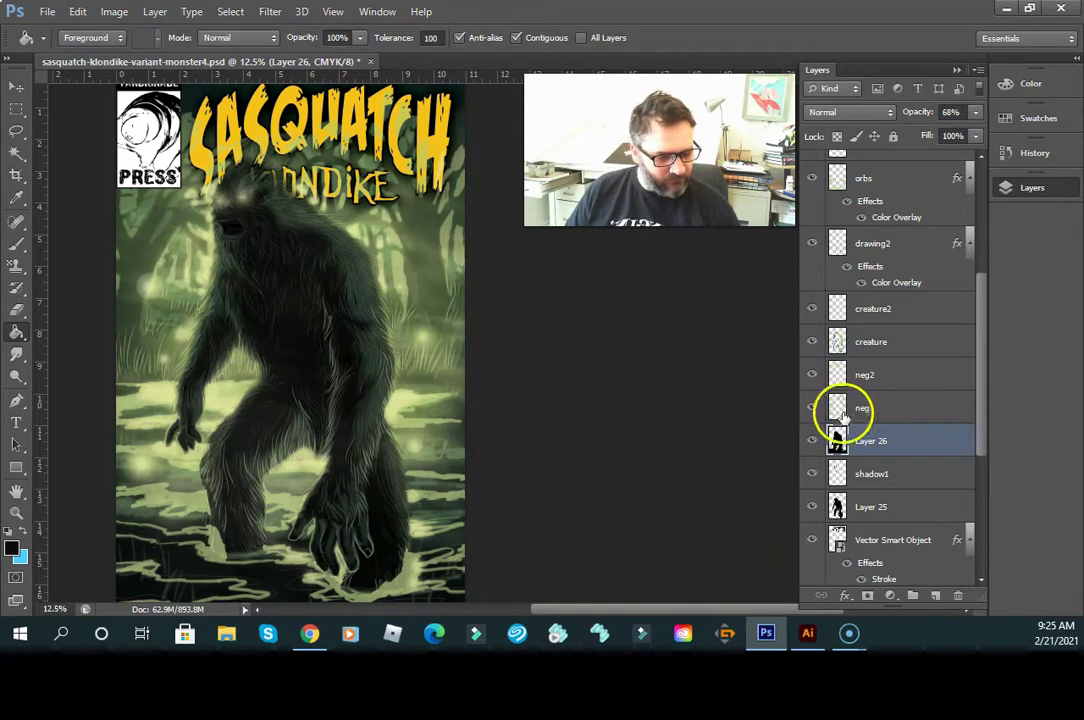
# - Toggle the shadow1 layer to examine its effect on the creature's shadows
pyautogui.click(812, 473)
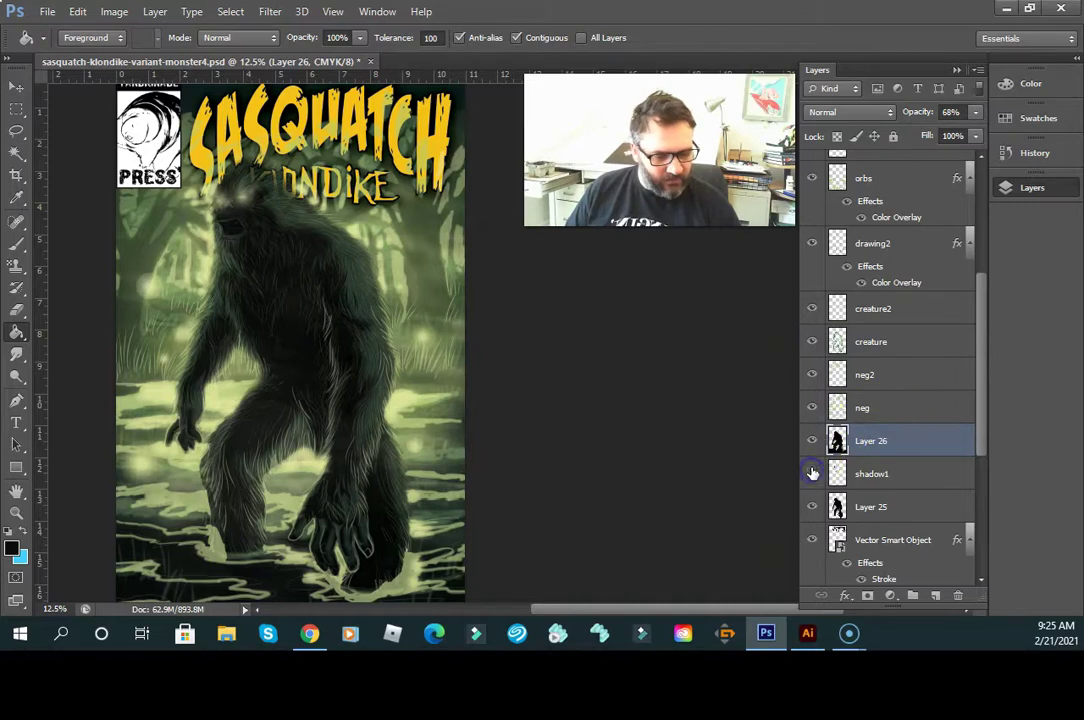
pyautogui.click(811, 473)
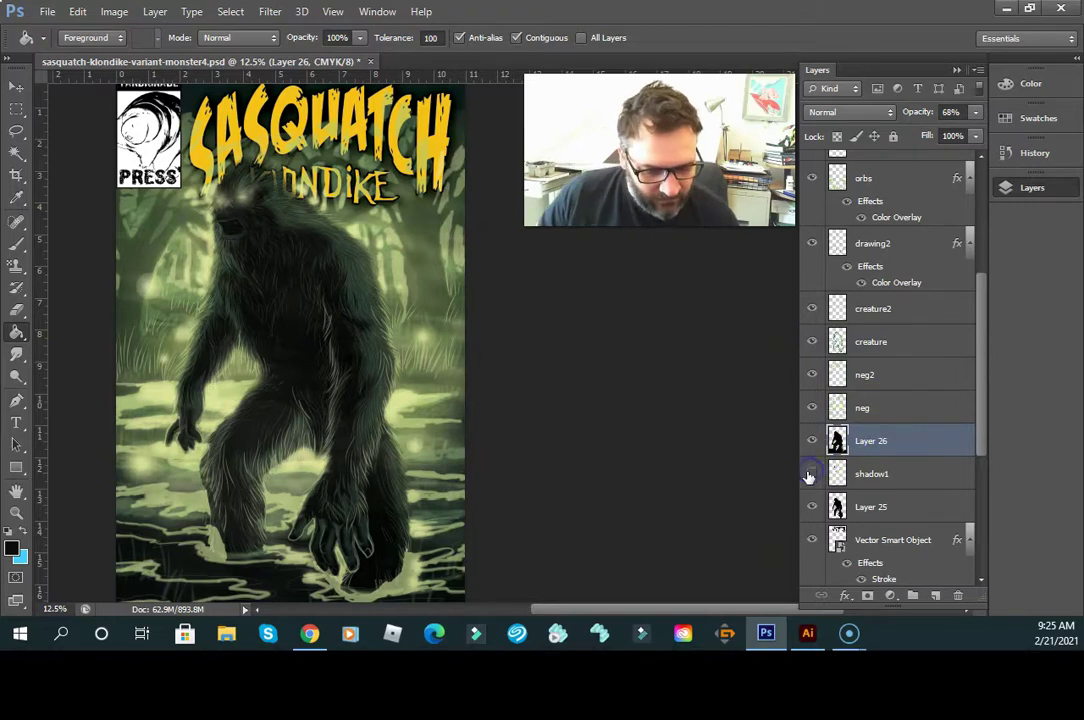
pyautogui.click(812, 474)
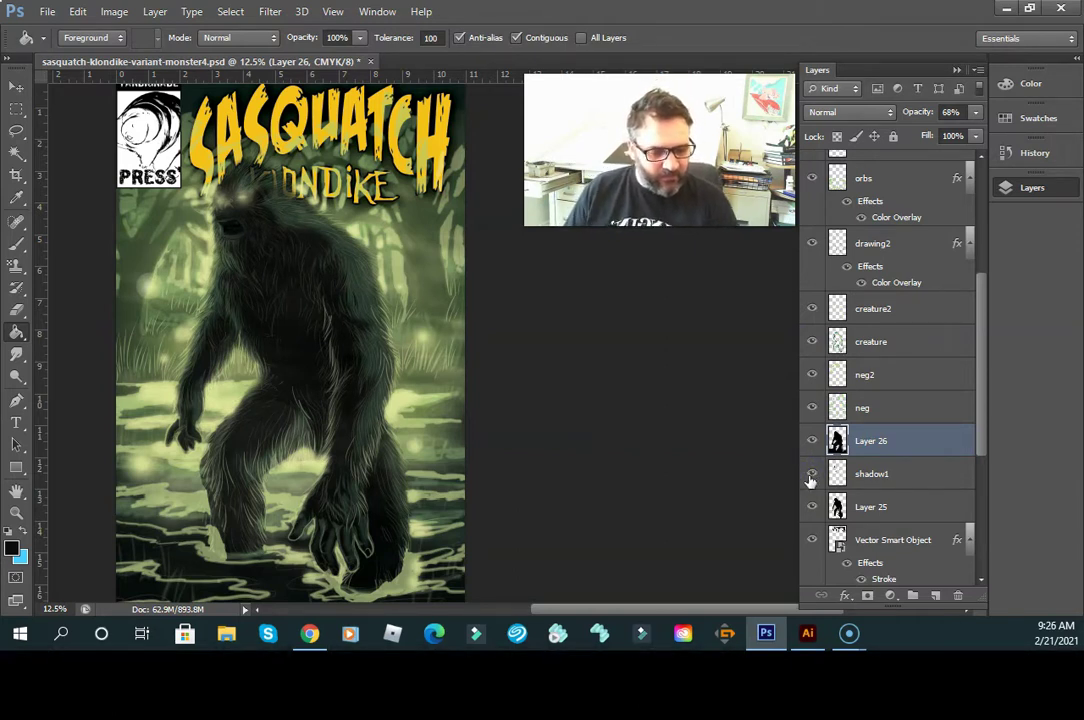
pyautogui.click(811, 474)
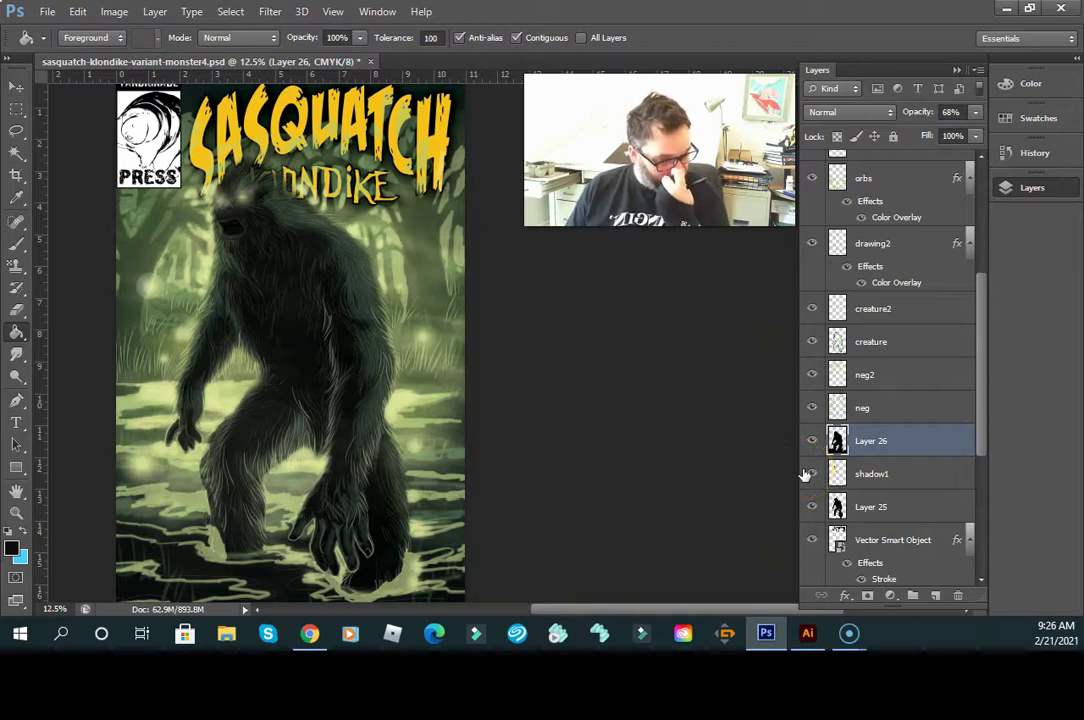
# - Add a new layer above creature2 and name it creature3
pyautogui.click(900, 308)
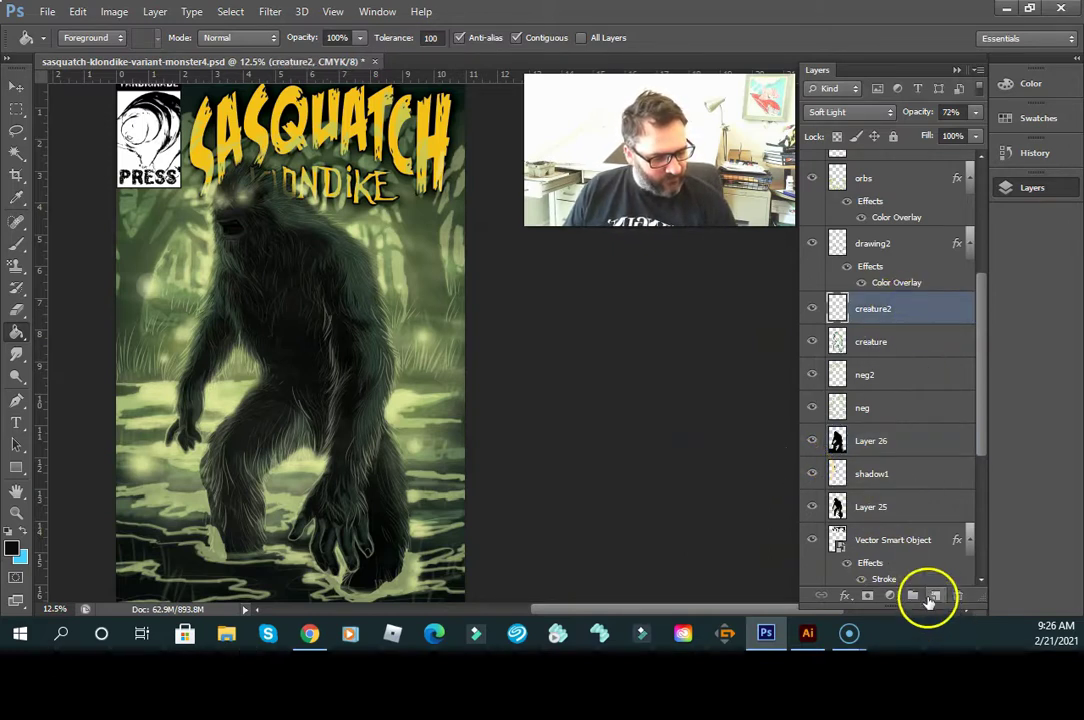
pyautogui.click(930, 597)
pyautogui.doubleClick(868, 308)
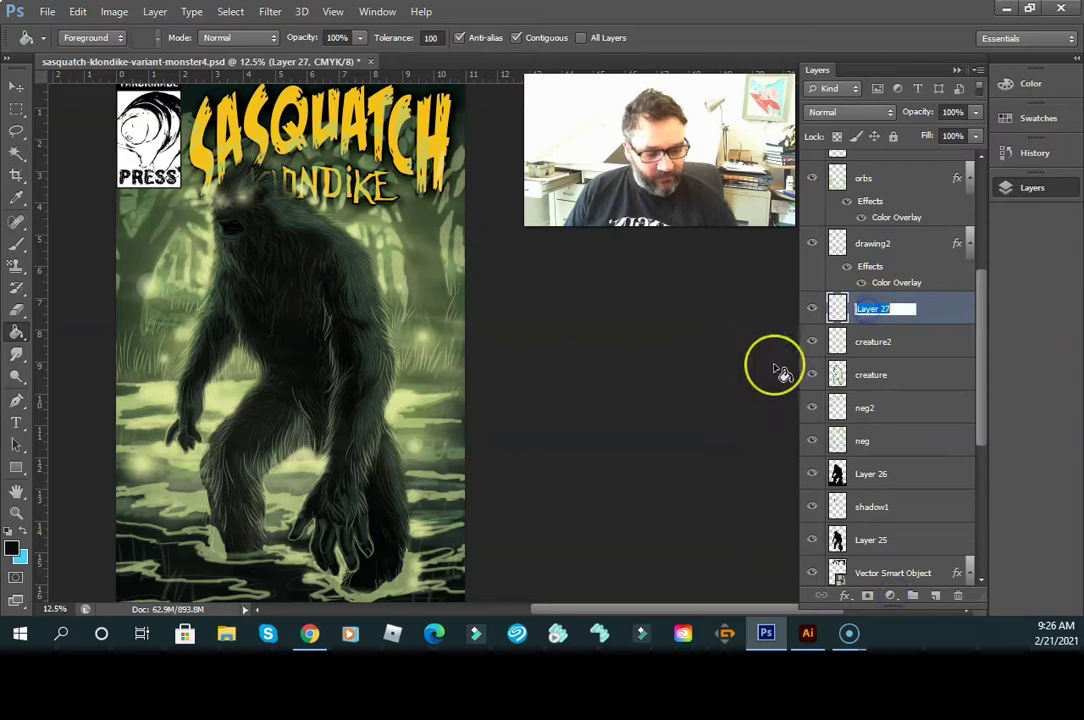
pyautogui.write('creature3')
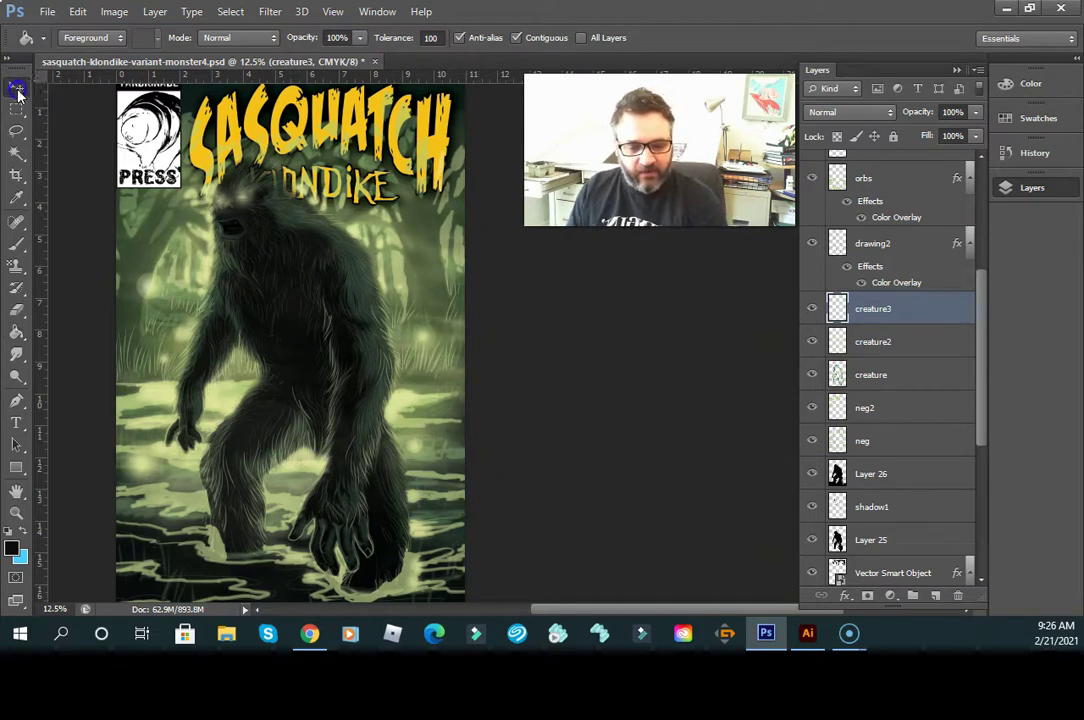
# - Hide the Vector Smart Object layer containing the Sasquatch Klondike title
pyautogui.press('v')
pyautogui.moveTo(979, 388); pyautogui.dragTo(984, 250)
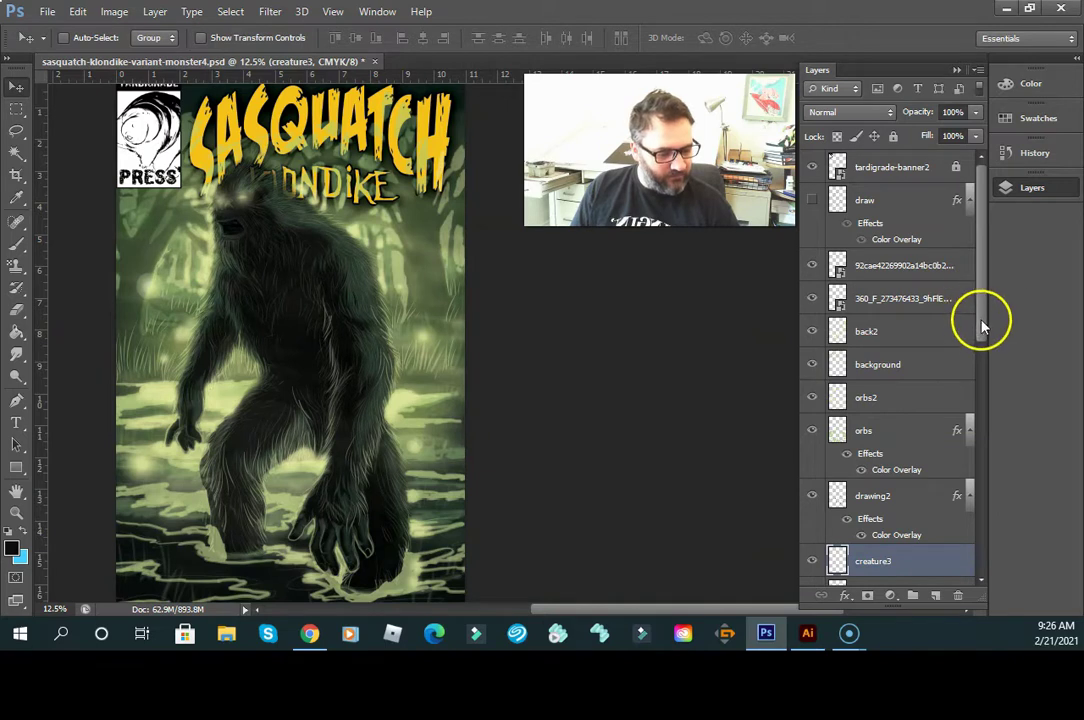
pyautogui.moveTo(981, 325); pyautogui.dragTo(975, 488)
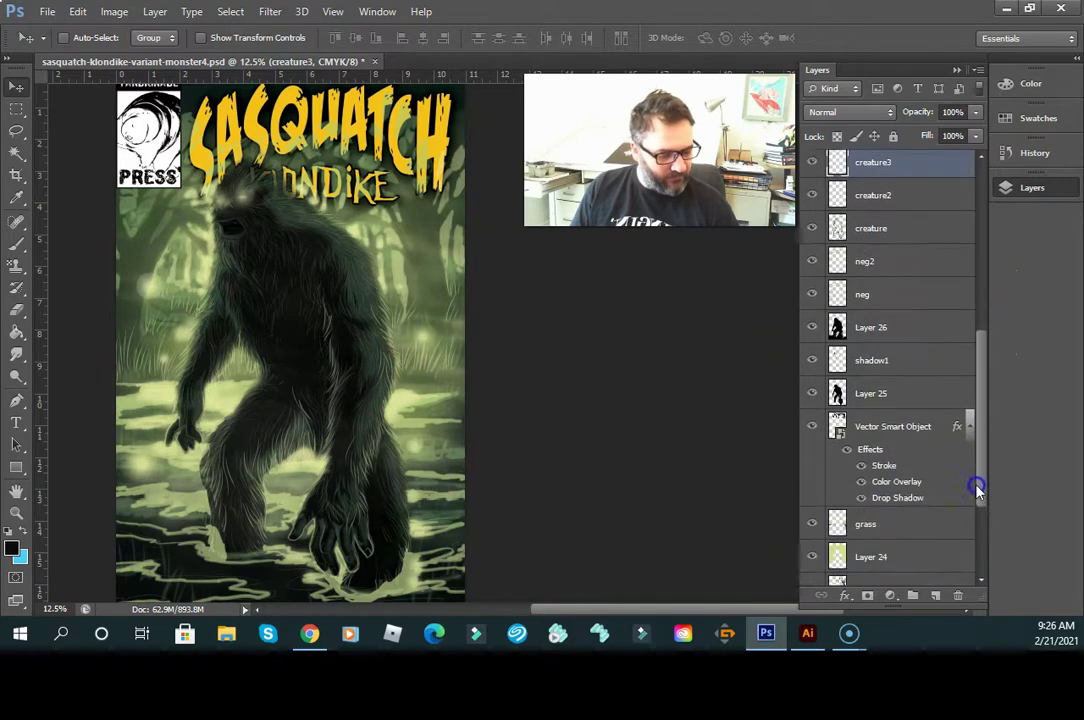
pyautogui.click(811, 426)
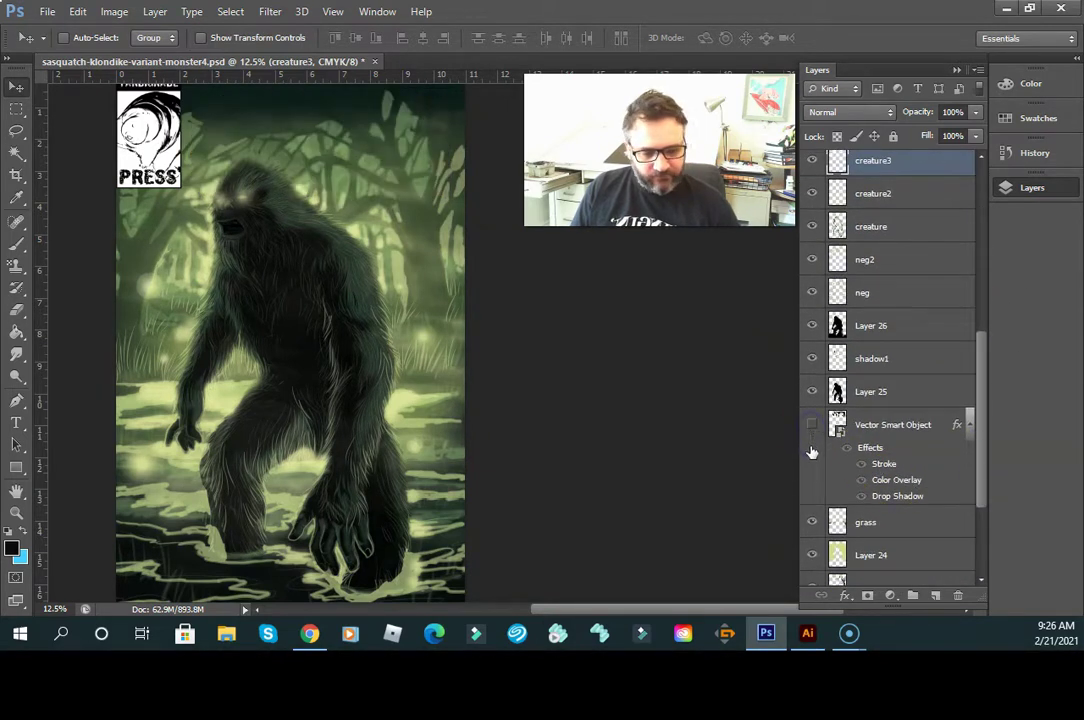
# - Sample a muted green from the forest background behind the creature's shoulder at 50% zoom
pyautogui.click(17, 511)
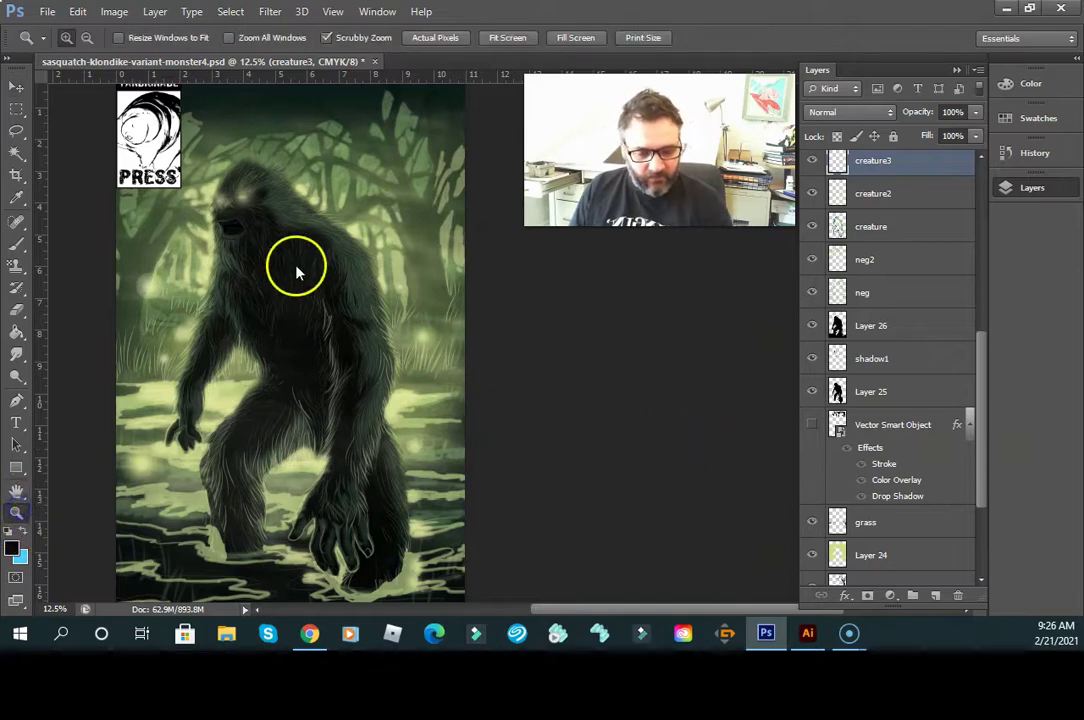
pyautogui.click(299, 260)
pyautogui.click(299, 260)
pyautogui.moveTo(281, 213); pyautogui.dragTo(360, 331)
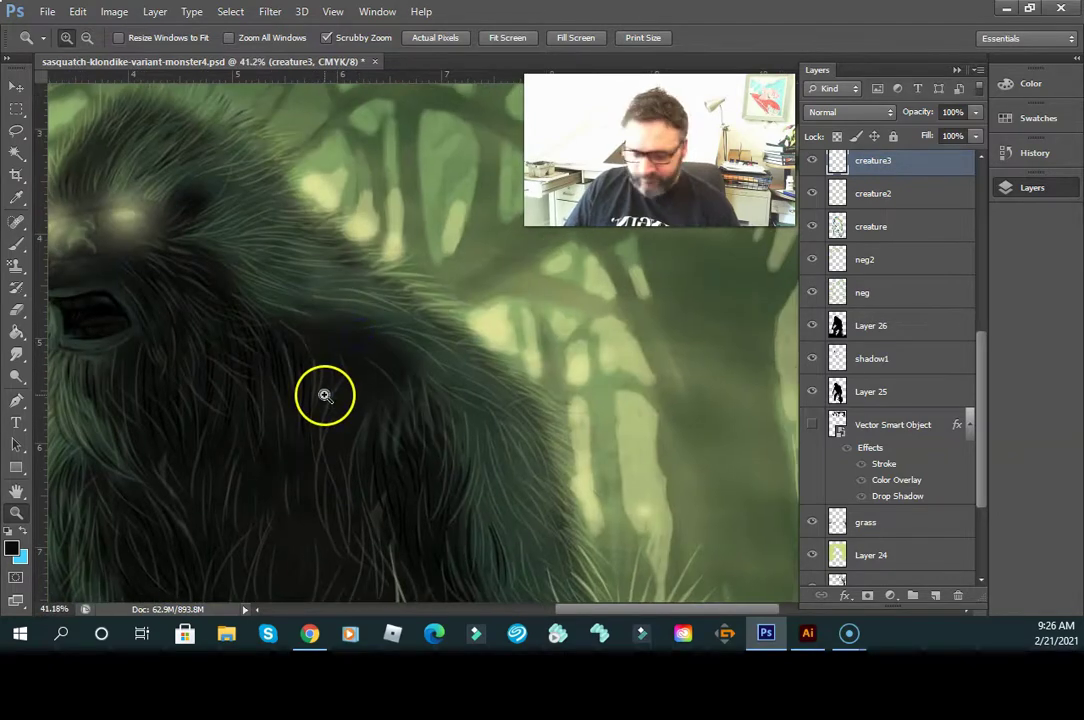
pyautogui.keyDown('alt'); pyautogui.click(328, 391); pyautogui.keyUp('alt')
pyautogui.moveTo(478, 439); pyautogui.dragTo(521, 375)
pyautogui.moveTo(515, 424); pyautogui.dragTo(513, 478)
pyautogui.moveTo(470, 396); pyautogui.dragTo(498, 463)
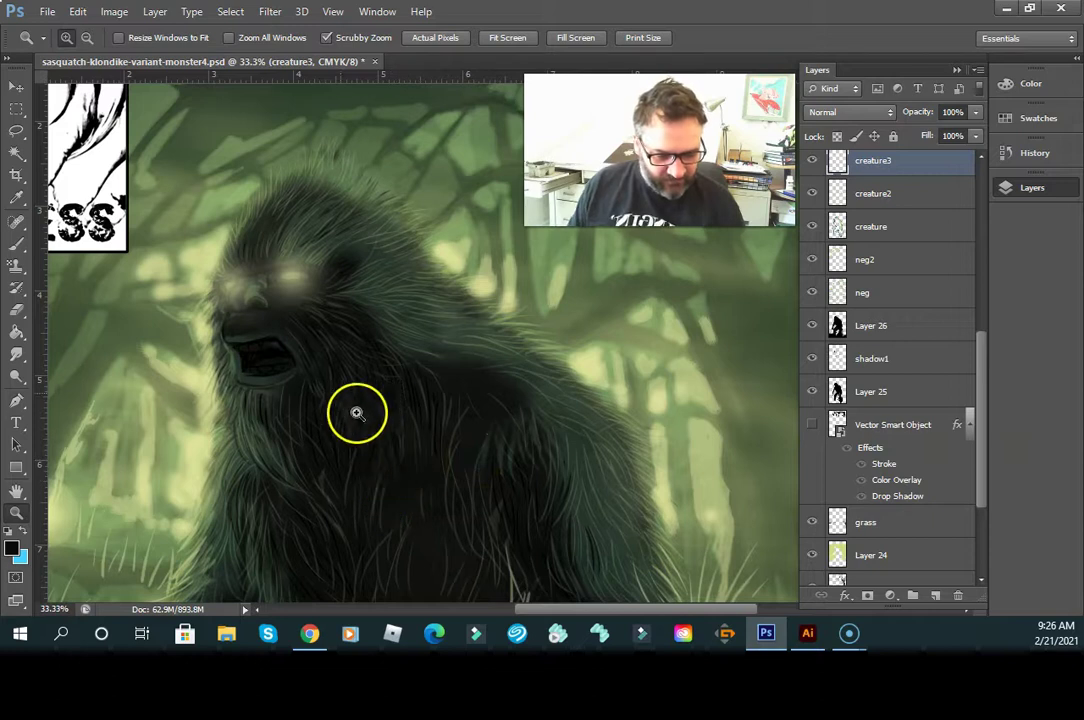
pyautogui.click(278, 348)
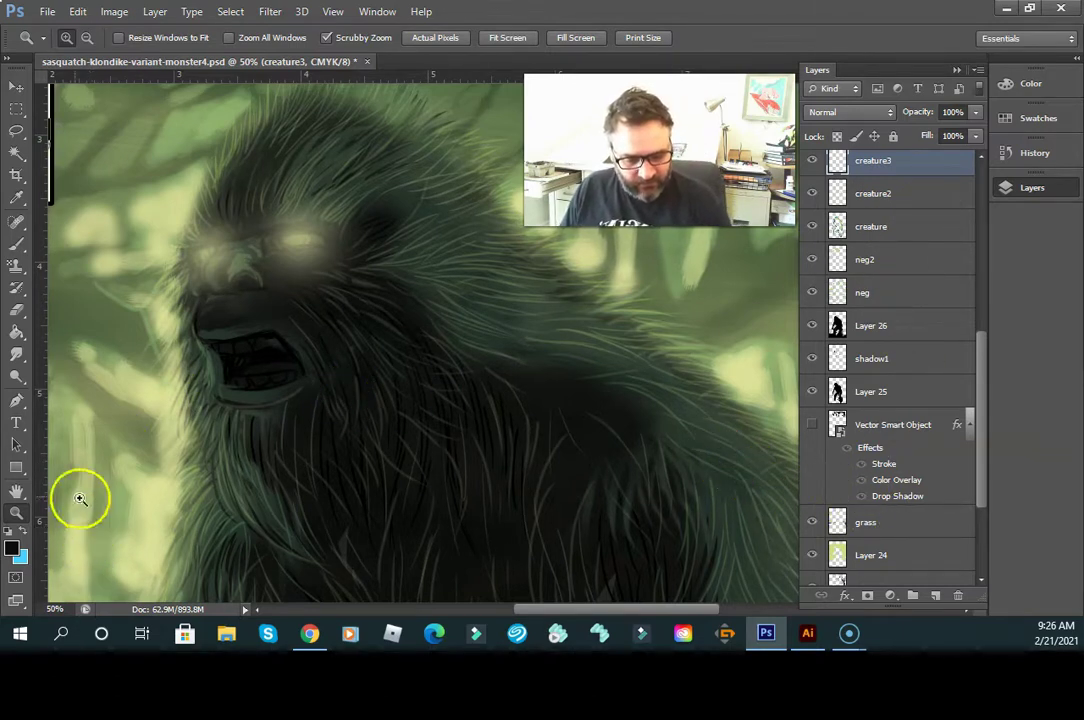
pyautogui.click(17, 199)
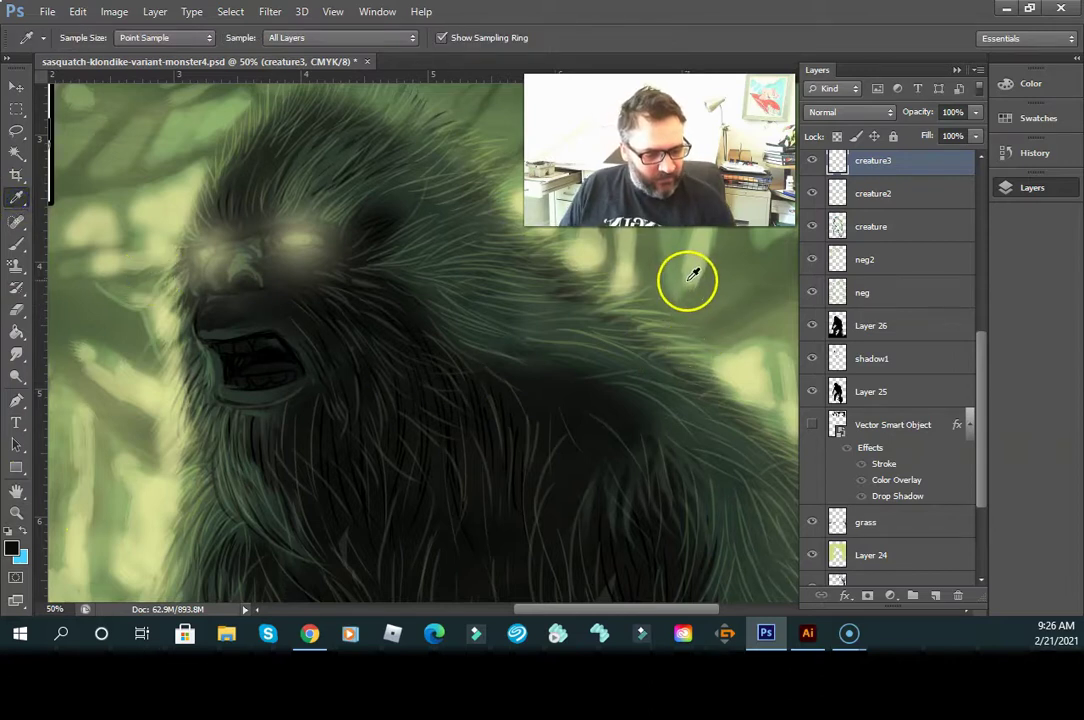
pyautogui.click(670, 258)
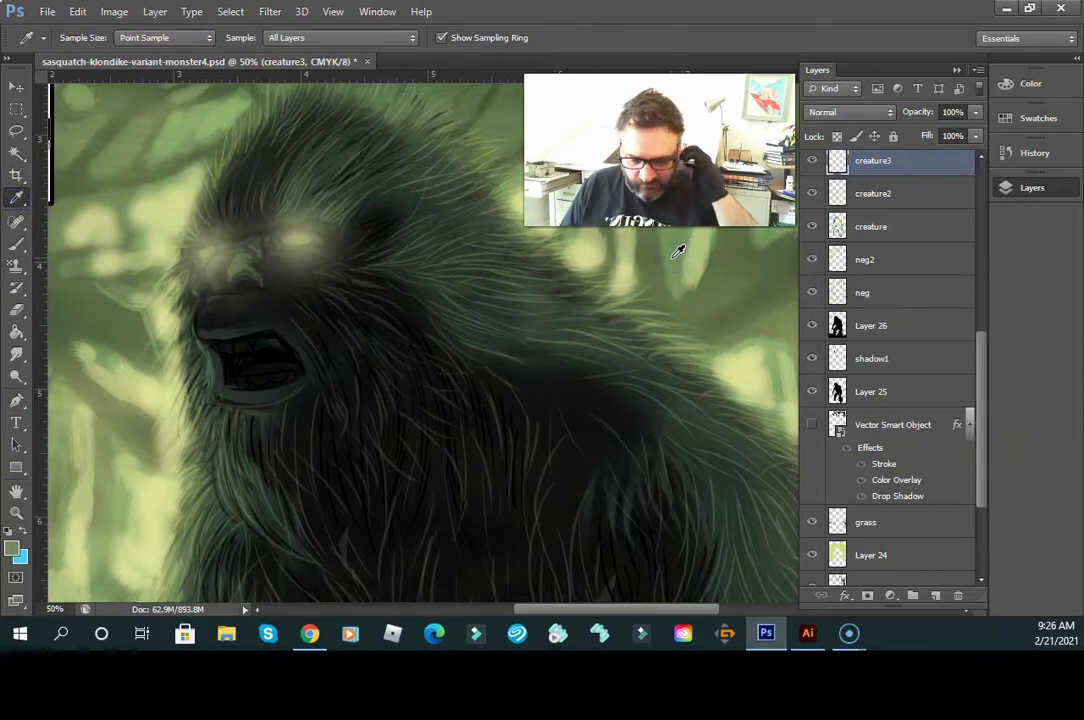
# - Paint a row of upper teeth in the creature's open mouth with a 20 px brush in the sampled green
pyautogui.click(20, 245)
pyautogui.press('[')
pyautogui.press('[')
pyautogui.press('[')
pyautogui.press('[')
pyautogui.press('[')
pyautogui.moveTo(239, 347); pyautogui.dragTo(238, 349)
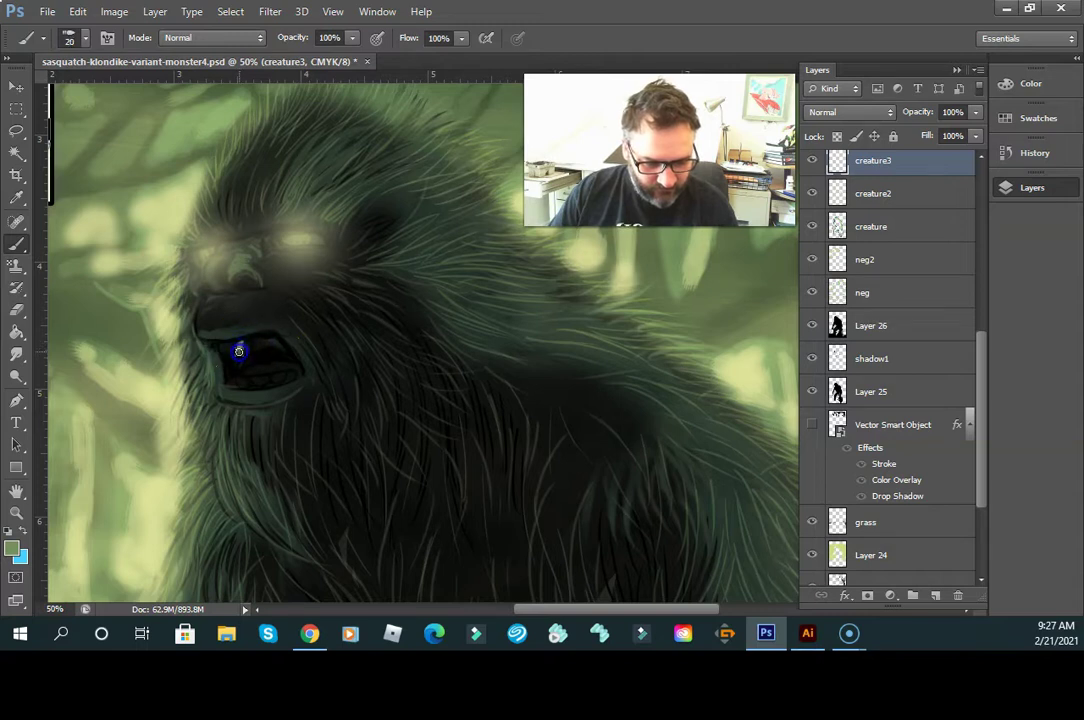
pyautogui.moveTo(226, 351); pyautogui.dragTo(224, 350)
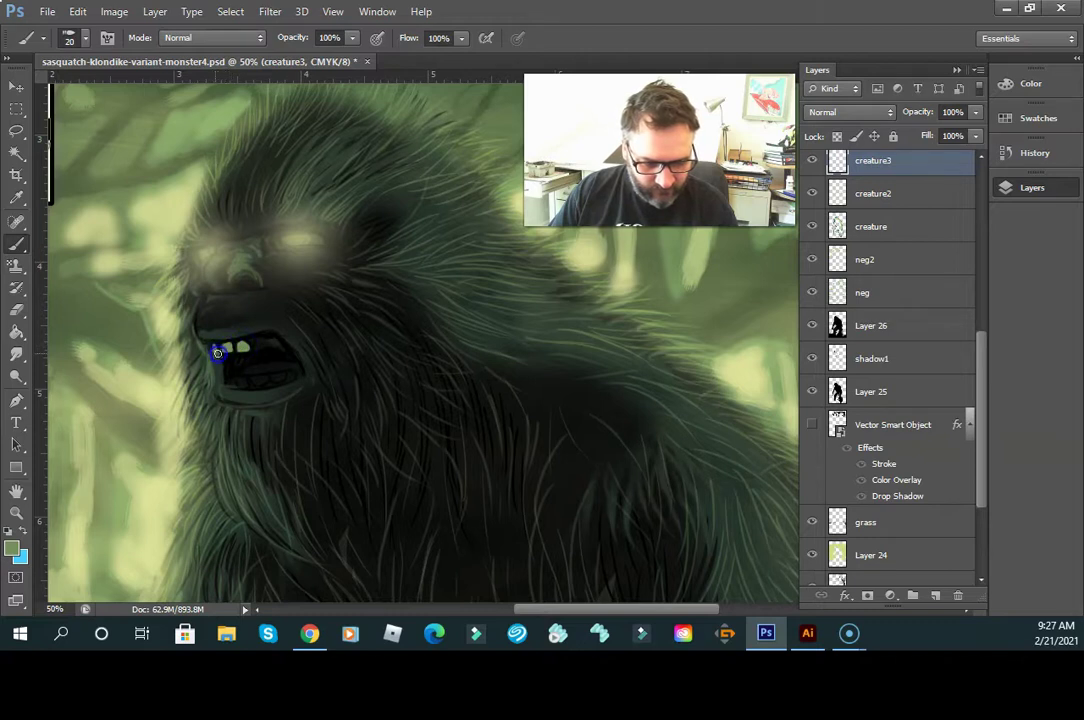
pyautogui.moveTo(257, 341); pyautogui.dragTo(256, 344)
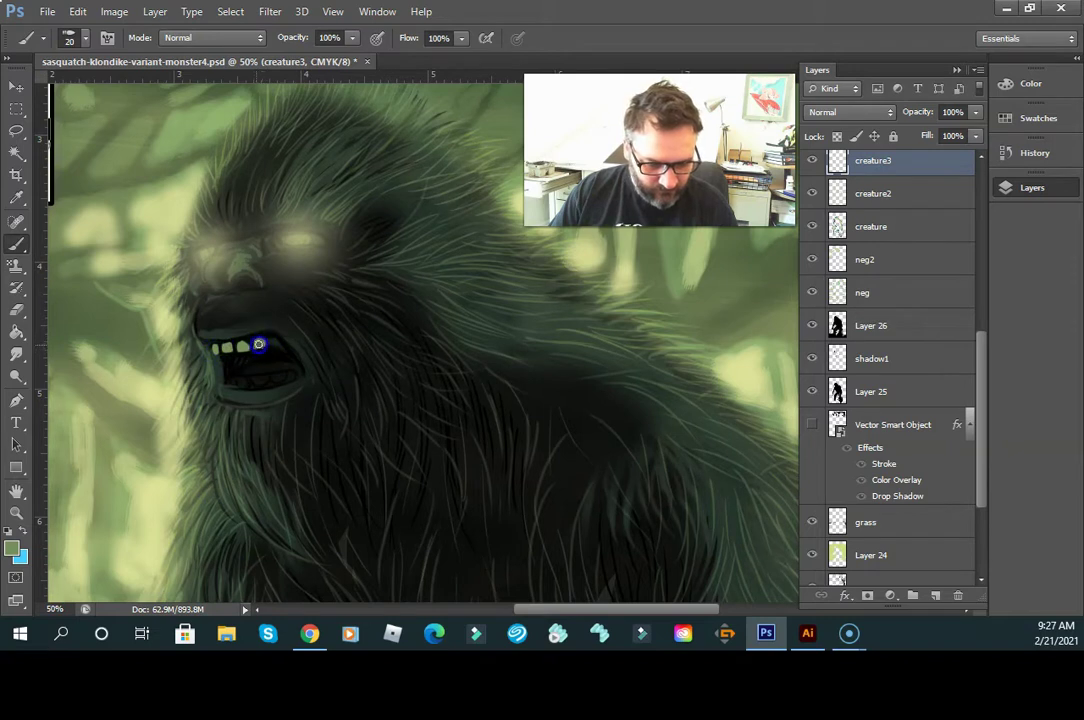
# - Paint the upper lip and the front edge of the muzzle, enlarging the brush to 40 px
pyautogui.click(203, 341)
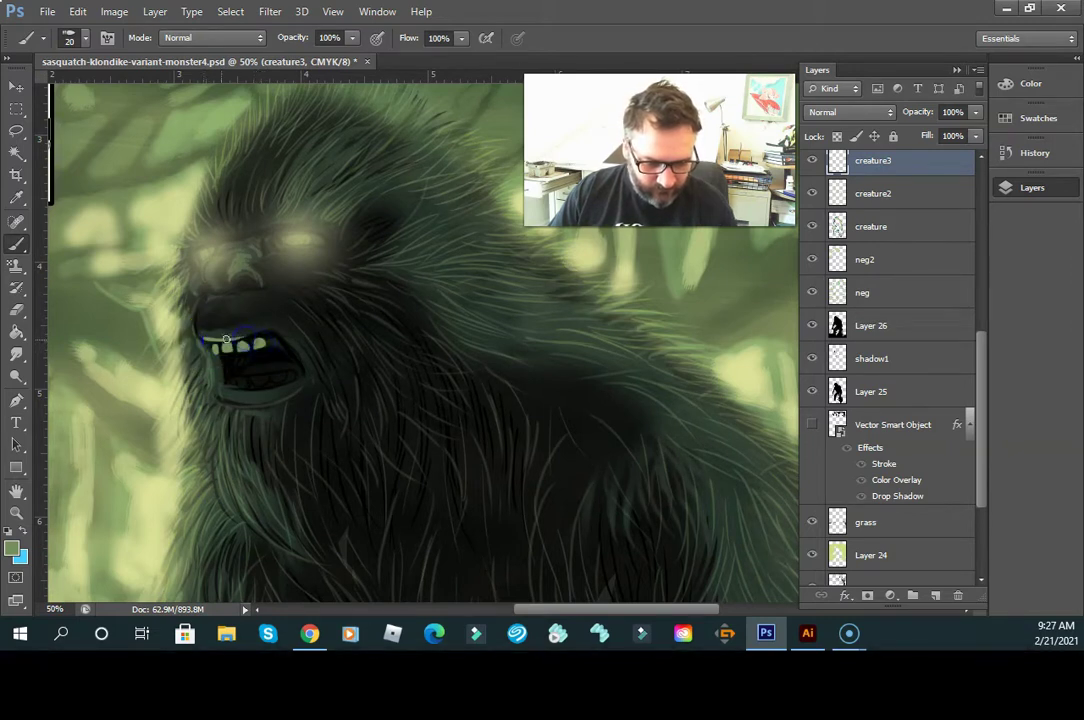
pyautogui.press(']')
pyautogui.press(']')
pyautogui.moveTo(209, 336)
pyautogui.mouseDown()
pyautogui.moveTo(232, 331)
pyautogui.moveTo(199, 333)
pyautogui.moveTo(273, 322)
pyautogui.moveTo(213, 335)
pyautogui.mouseUp()
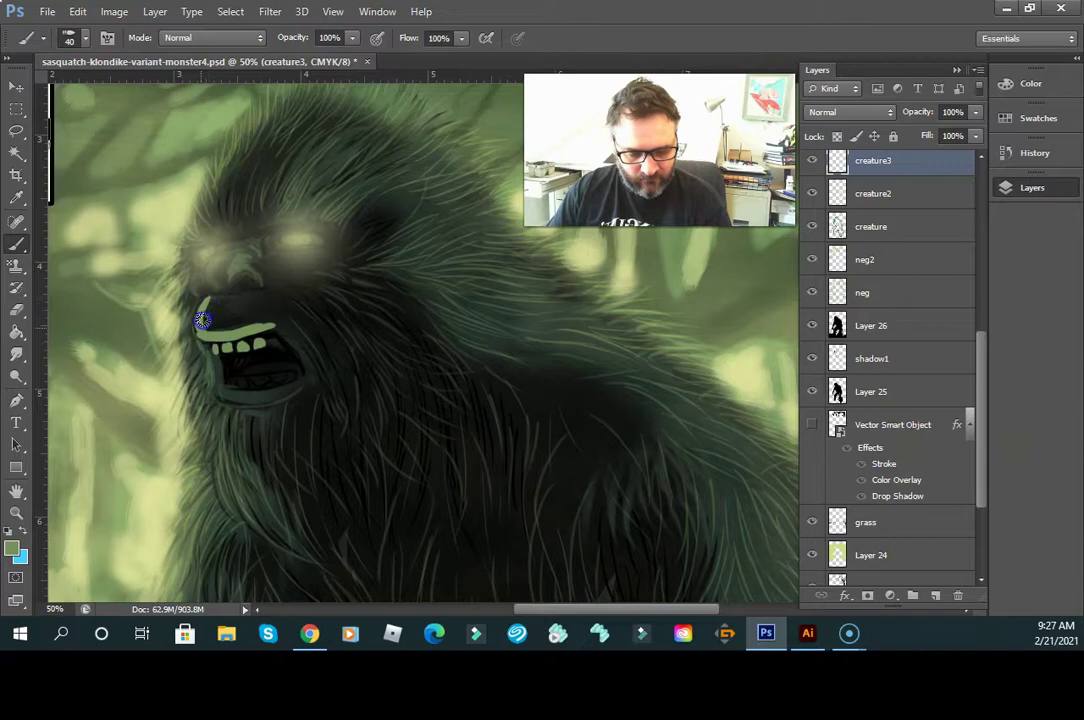
pyautogui.moveTo(200, 324)
pyautogui.mouseDown()
pyautogui.moveTo(225, 380)
pyautogui.moveTo(217, 374)
pyautogui.moveTo(270, 405)
pyautogui.moveTo(232, 386)
pyautogui.mouseUp()
# - Paint the lower teeth and the tongue inside the mouth with a 25 px brush
pyautogui.press('[')
pyautogui.press('[')
pyautogui.press('[')
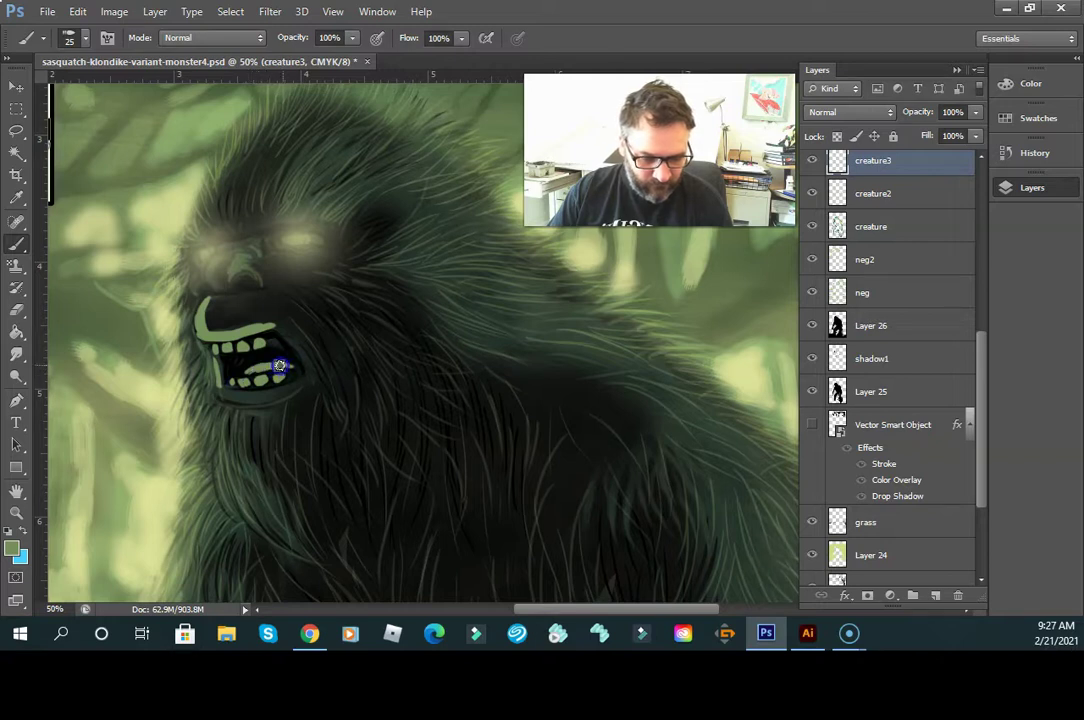
pyautogui.click(387, 527)
pyautogui.click(253, 355)
# - Thicken the upper lip with a 50 px brush and add strokes around the mouth corner and beneath the nose
pyautogui.press(']')
pyautogui.press(']')
pyautogui.press(']')
pyautogui.press(']')
pyautogui.press(']')
pyautogui.click(212, 311)
pyautogui.moveTo(212, 311); pyautogui.dragTo(209, 302)
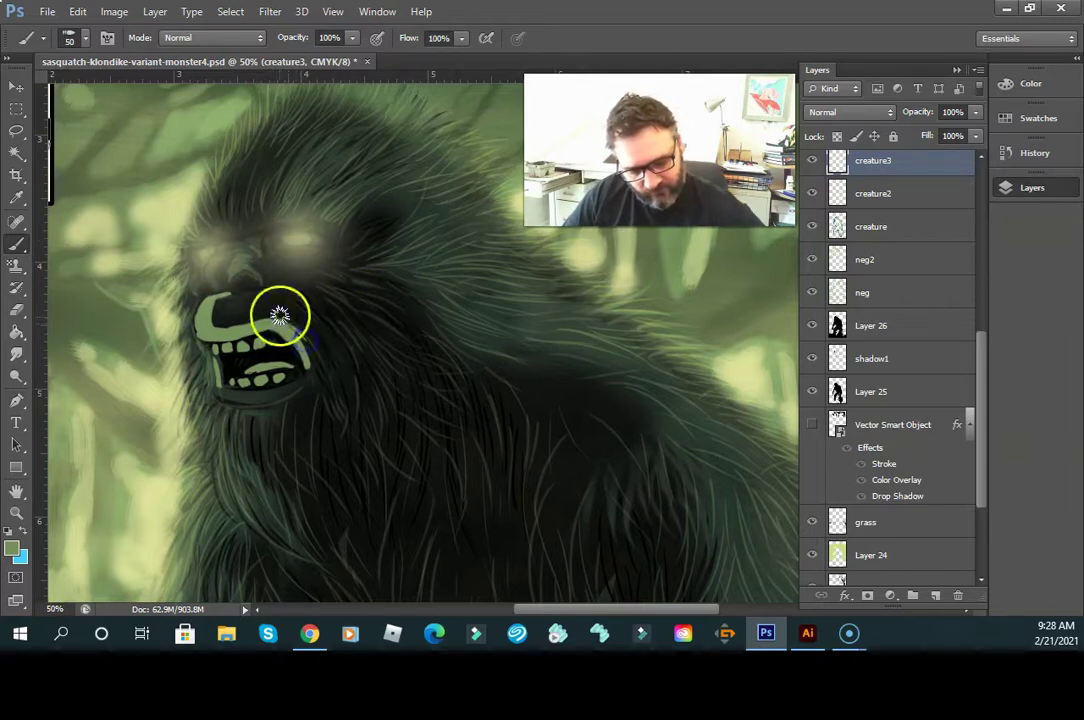
pyautogui.moveTo(294, 306); pyautogui.dragTo(291, 334)
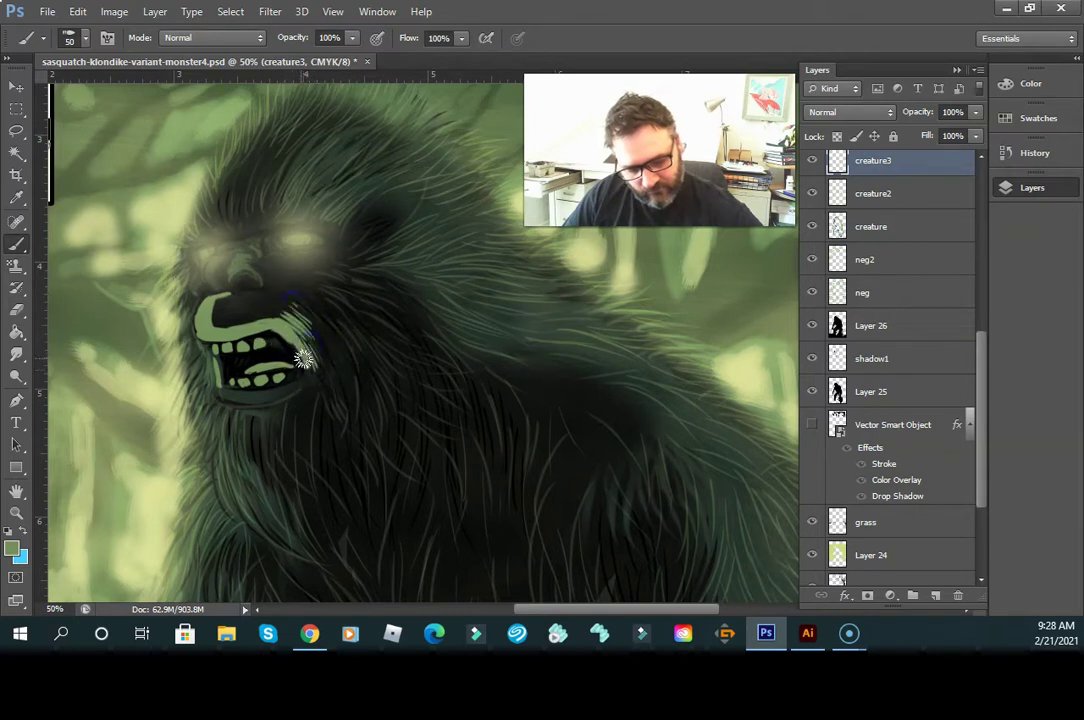
pyautogui.moveTo(335, 405); pyautogui.dragTo(341, 432)
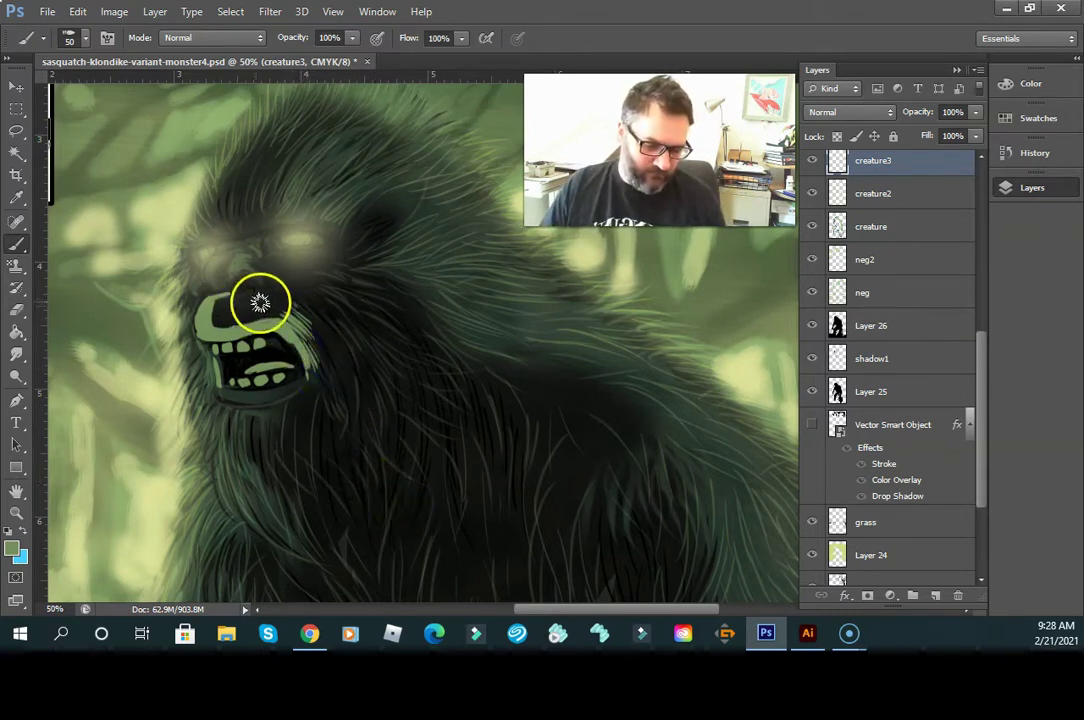
pyautogui.moveTo(230, 299)
pyautogui.mouseDown()
pyautogui.moveTo(282, 295)
pyautogui.moveTo(250, 306)
pyautogui.moveTo(285, 300)
pyautogui.moveTo(254, 308)
pyautogui.moveTo(290, 311)
pyautogui.moveTo(263, 315)
pyautogui.moveTo(267, 293)
pyautogui.moveTo(281, 292)
pyautogui.moveTo(269, 292)
pyautogui.moveTo(300, 310)
pyautogui.moveTo(262, 296)
pyautogui.moveTo(300, 315)
pyautogui.moveTo(281, 290)
pyautogui.mouseUp()
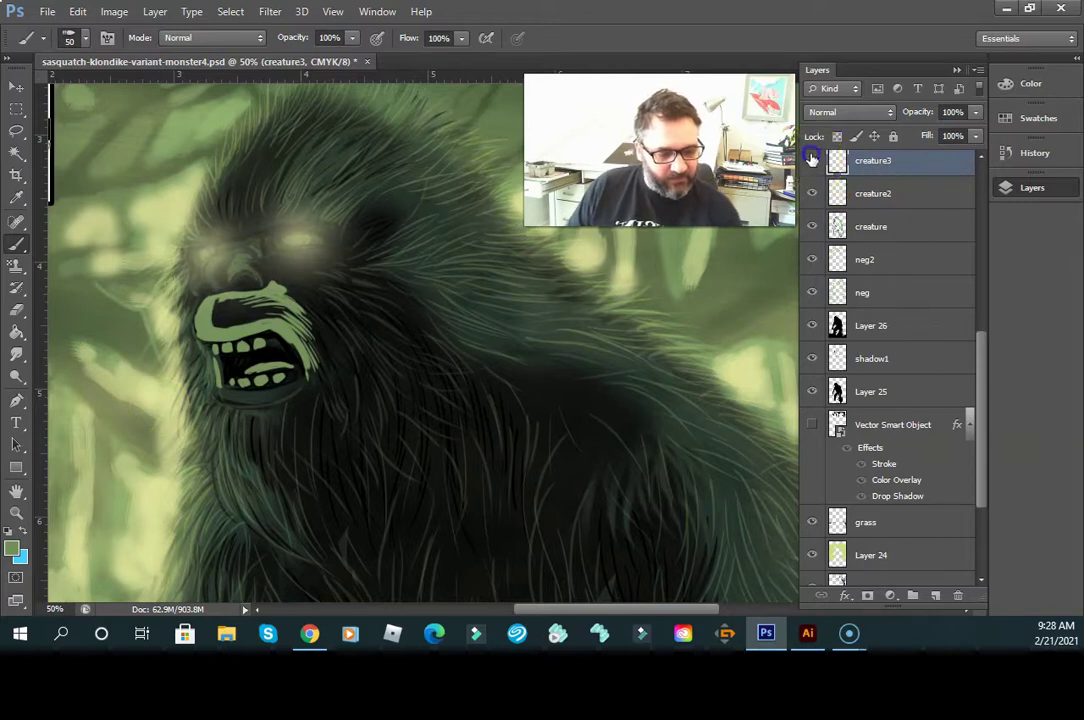
# - Toggle the creature3 layer to compare the face with and without the new paint, and test its opacity
pyautogui.click(812, 160)
pyautogui.click(812, 160)
pyautogui.click(975, 114)
pyautogui.moveTo(970, 137); pyautogui.dragTo(1018, 125)
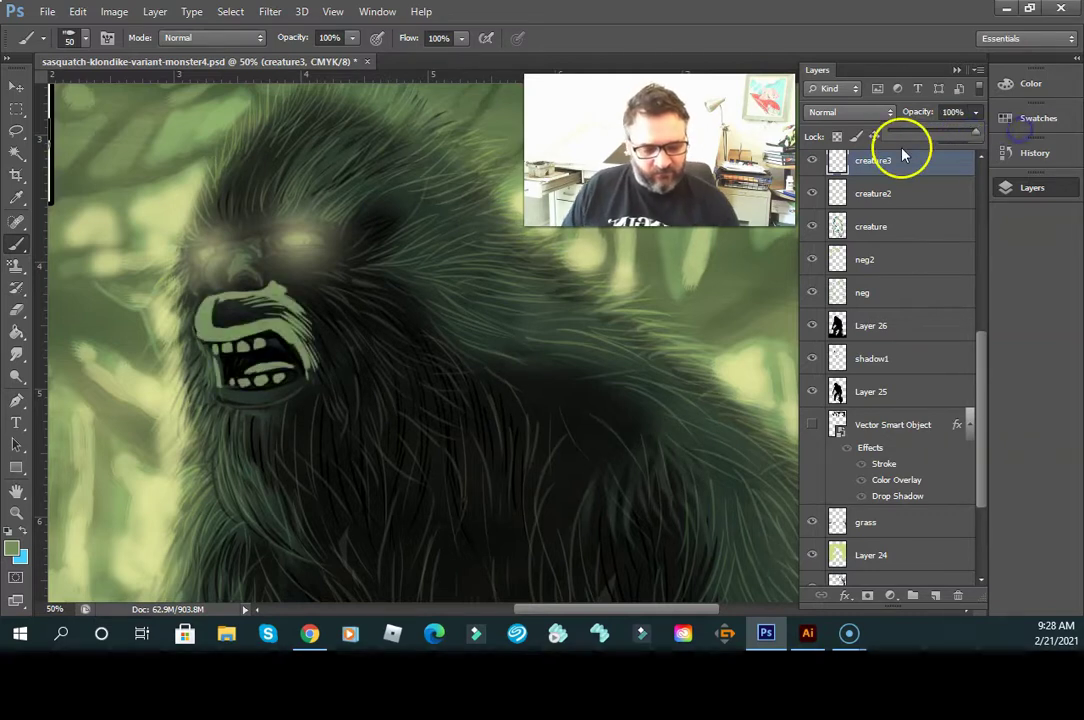
# - Smudge the painted muzzle, mouth corner and teeth with a 90 px brush at 50% strength to soften them
pyautogui.click(18, 354)
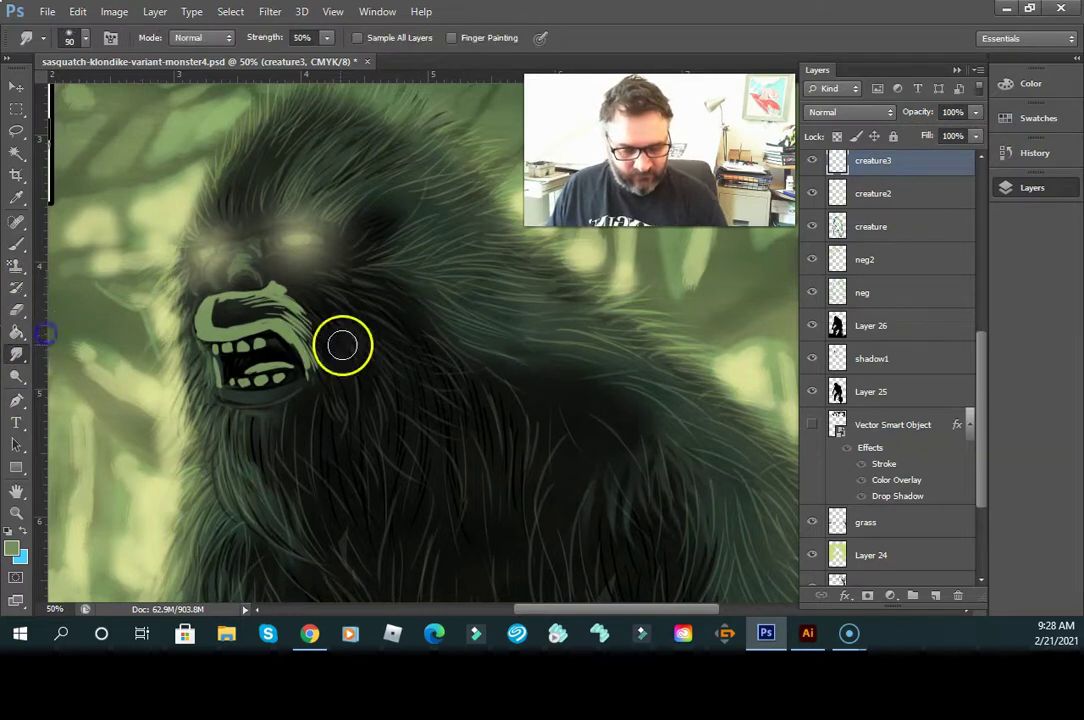
pyautogui.moveTo(225, 322); pyautogui.dragTo(226, 323)
pyautogui.moveTo(289, 309)
pyautogui.mouseDown()
pyautogui.moveTo(212, 316)
pyautogui.moveTo(283, 299)
pyautogui.mouseUp()
pyautogui.moveTo(304, 350); pyautogui.dragTo(326, 398)
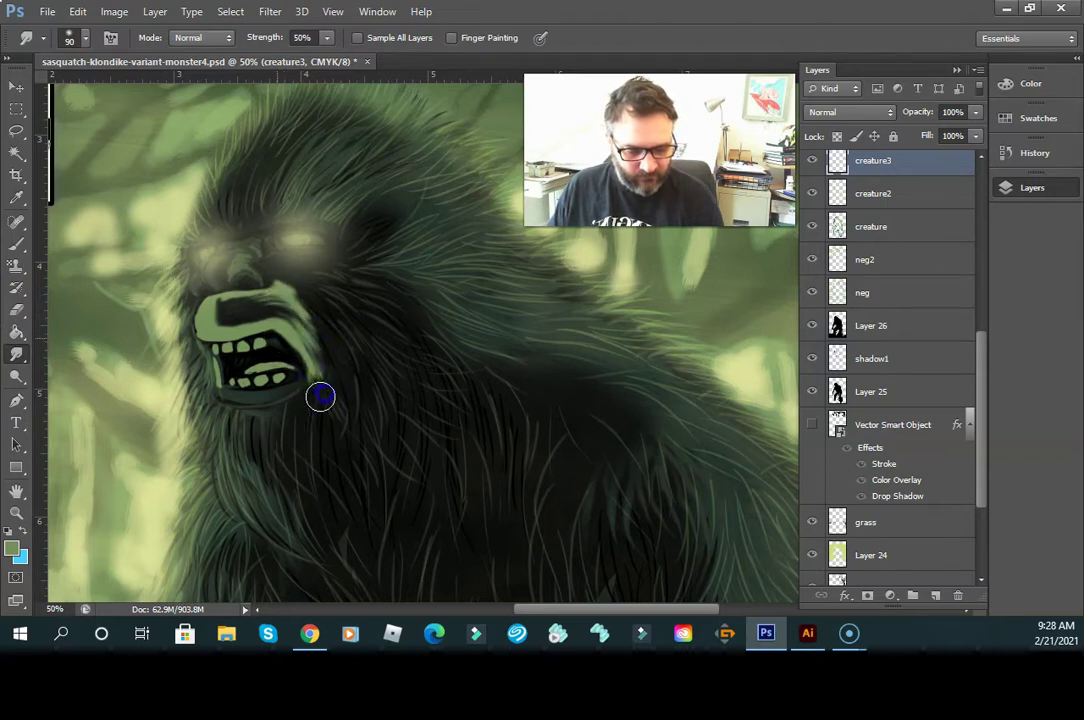
pyautogui.moveTo(287, 287); pyautogui.dragTo(304, 286)
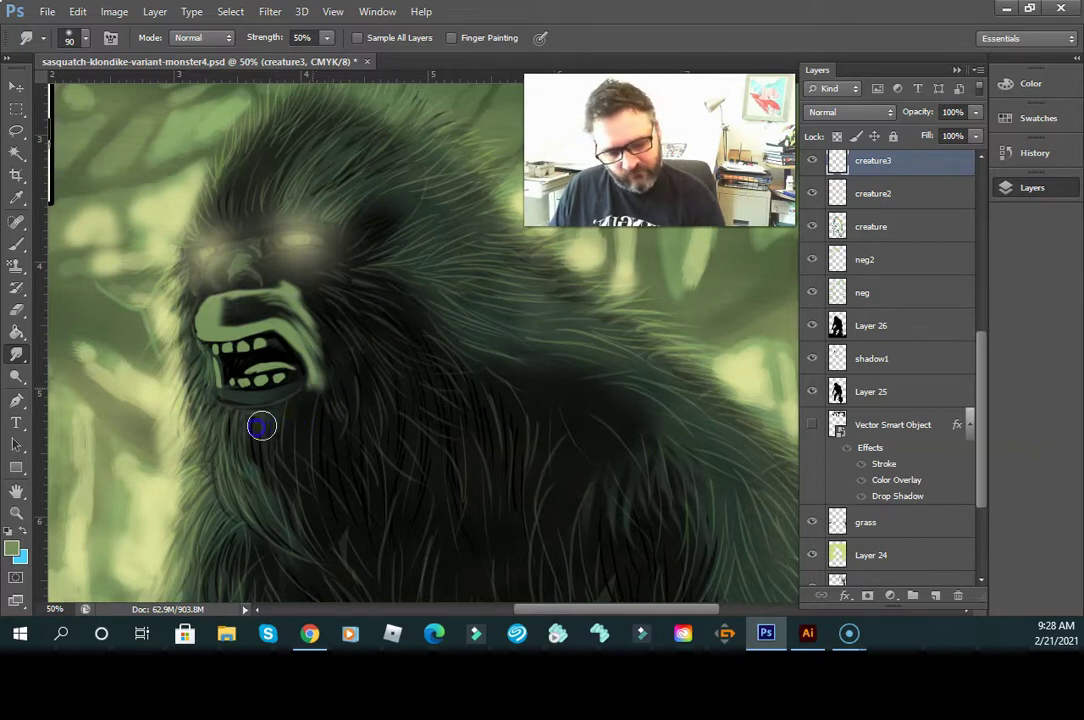
pyautogui.moveTo(312, 382)
pyautogui.mouseDown()
pyautogui.moveTo(296, 334)
pyautogui.moveTo(208, 421)
pyautogui.mouseUp()
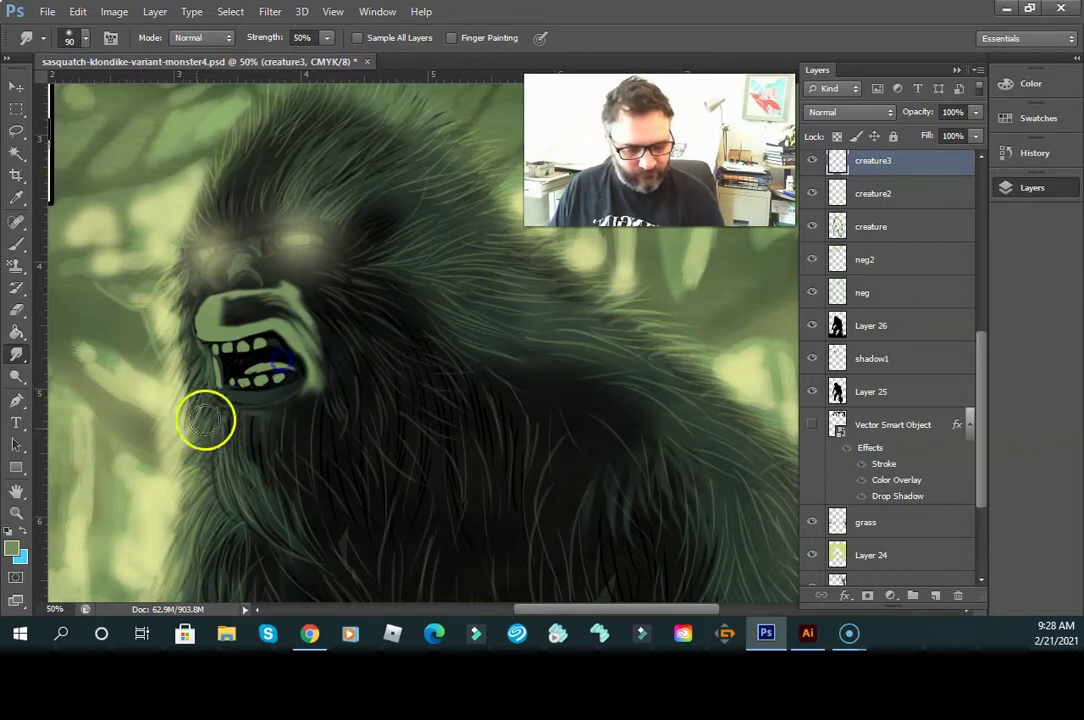
pyautogui.moveTo(176, 355)
pyautogui.mouseDown()
pyautogui.moveTo(257, 347)
pyautogui.moveTo(219, 378)
pyautogui.mouseUp()
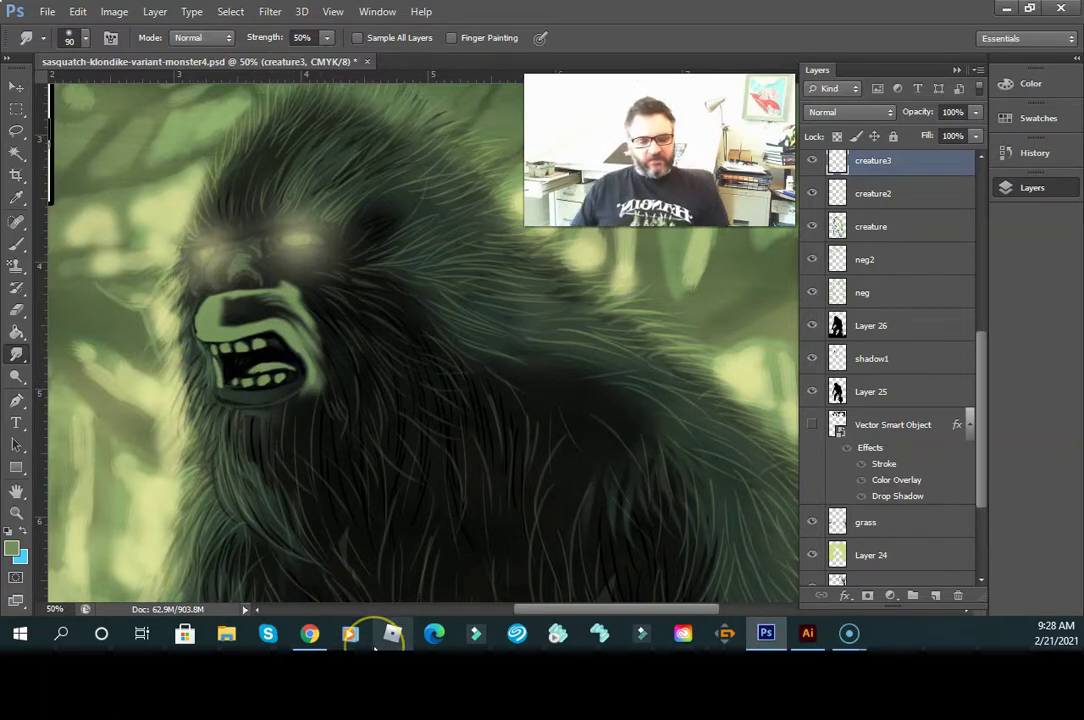
pyautogui.moveTo(385, 405)
pyautogui.mouseDown()
pyautogui.moveTo(365, 370)
pyautogui.moveTo(378, 392)
pyautogui.moveTo(390, 388)
pyautogui.mouseUp()
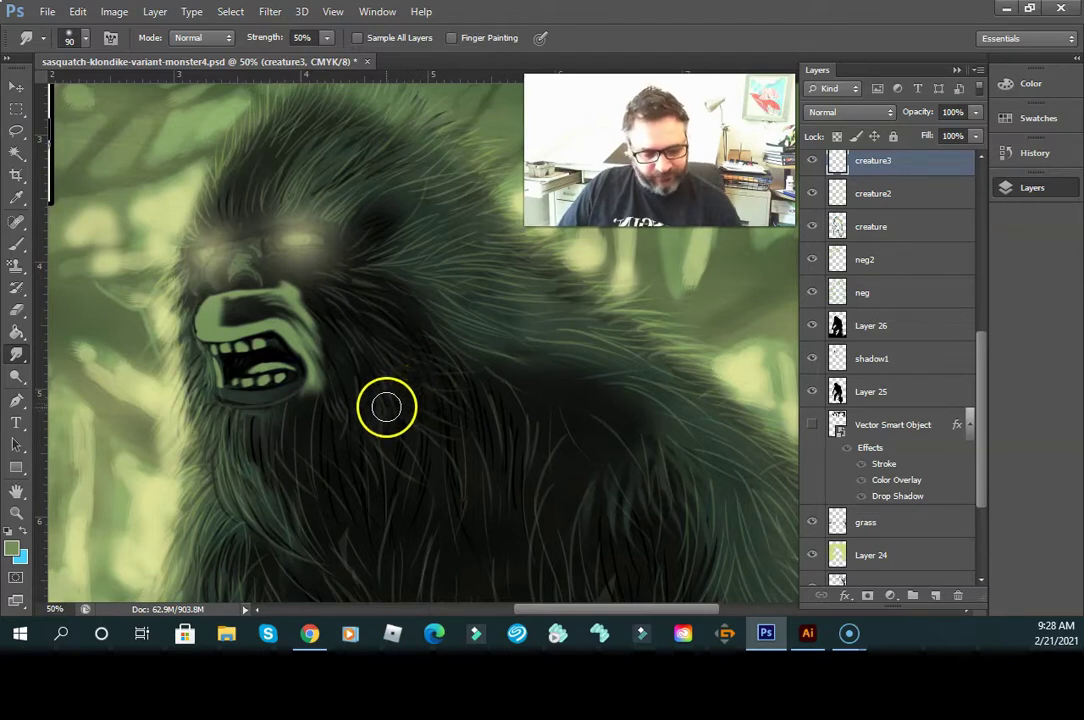
# - Examine the whole creature, toggling the orbs2 layer to compare the artwork with and without its glow
pyautogui.press('z')
pyautogui.press('z')
pyautogui.keyDown('alt'); pyautogui.click(390, 431); pyautogui.keyUp('alt')
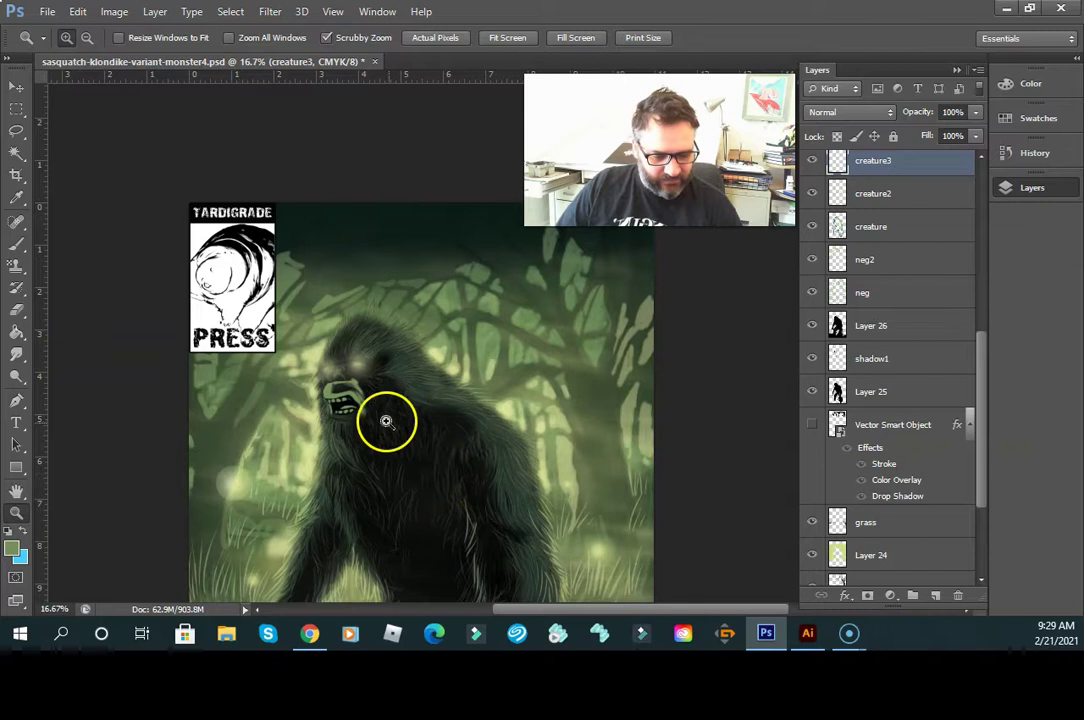
pyautogui.click(365, 392)
pyautogui.click(367, 391)
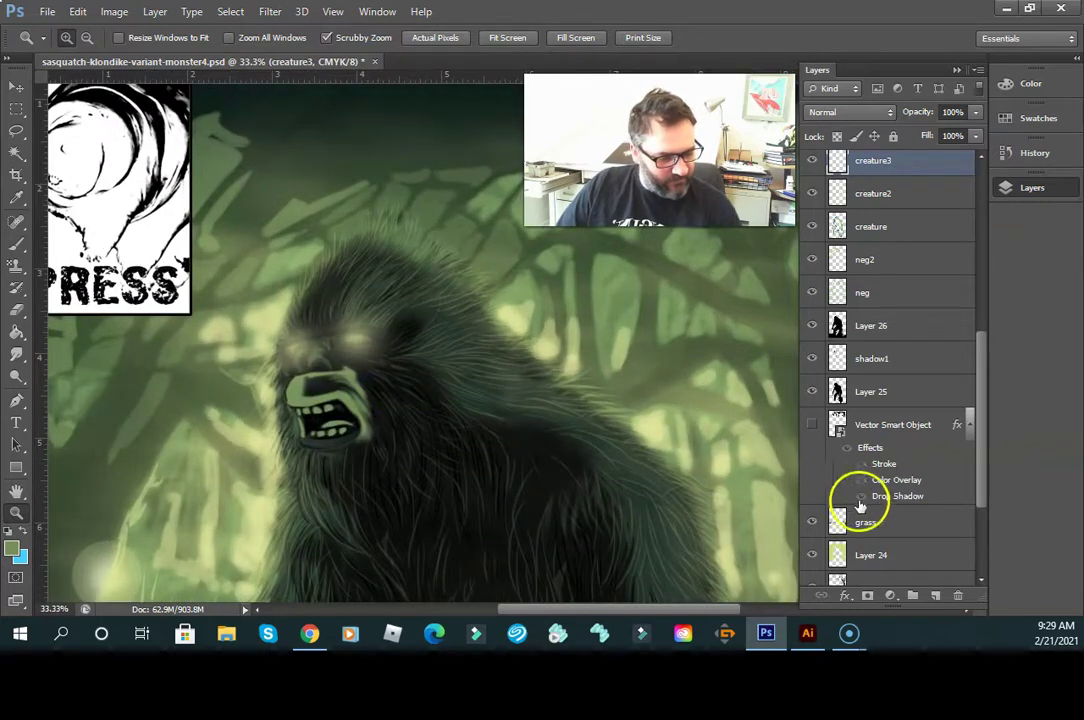
pyautogui.moveTo(977, 415)
pyautogui.mouseDown()
pyautogui.moveTo(982, 500)
pyautogui.moveTo(978, 350)
pyautogui.mouseUp()
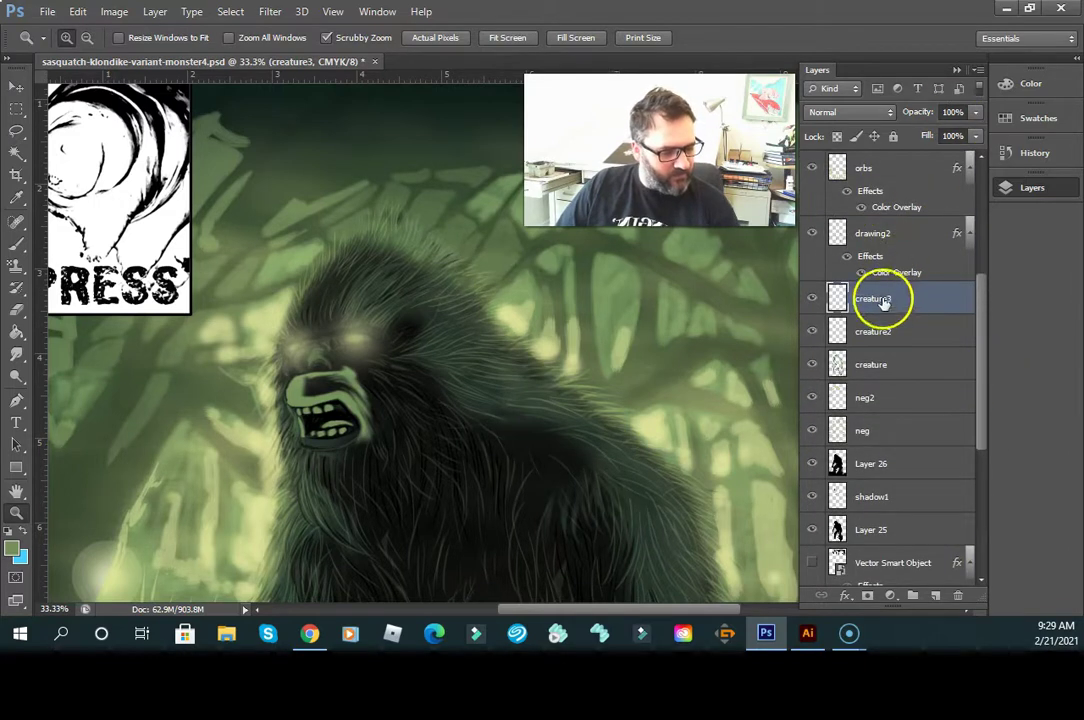
pyautogui.moveTo(980, 282); pyautogui.dragTo(977, 252)
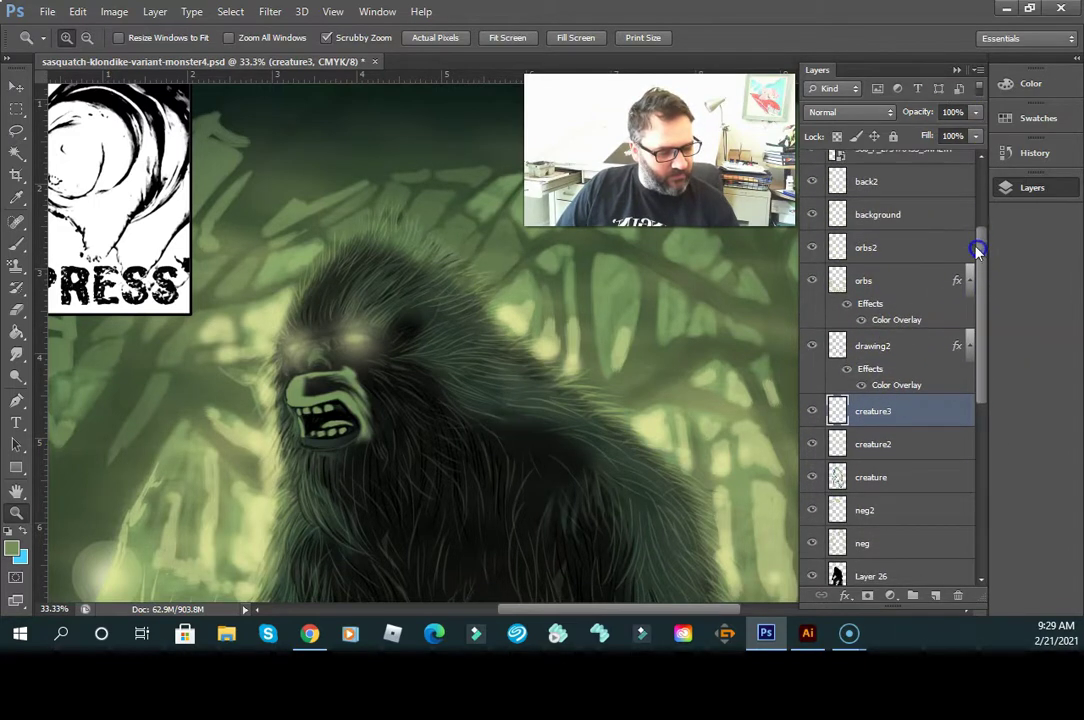
pyautogui.click(810, 248)
pyautogui.click(811, 248)
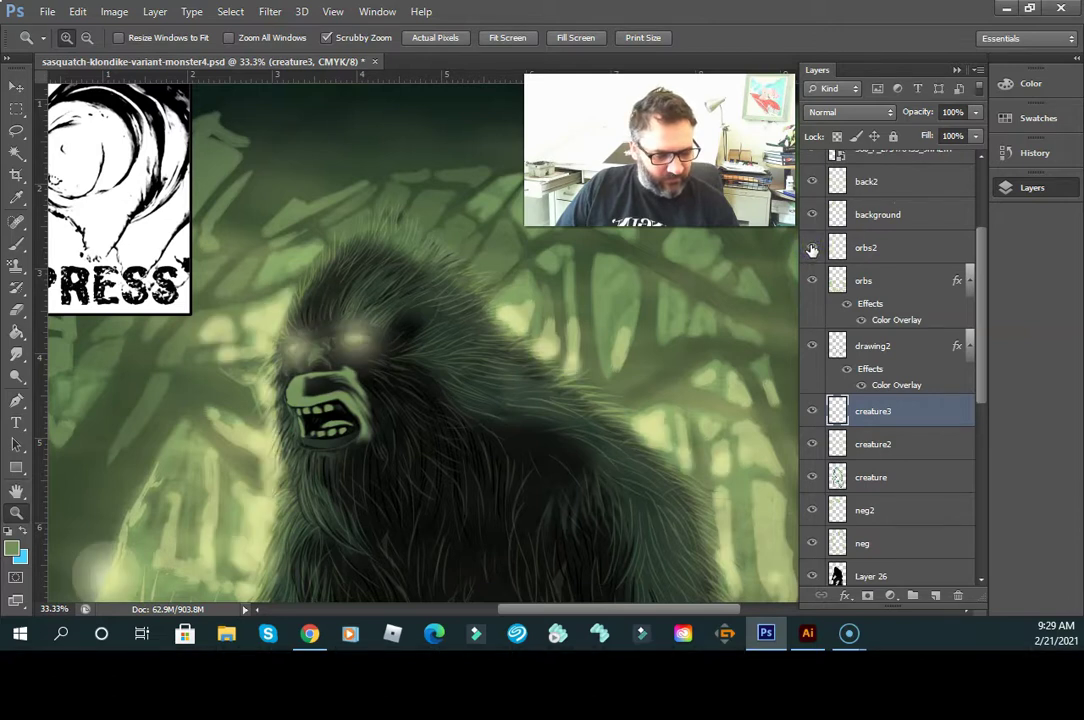
pyautogui.click(811, 248)
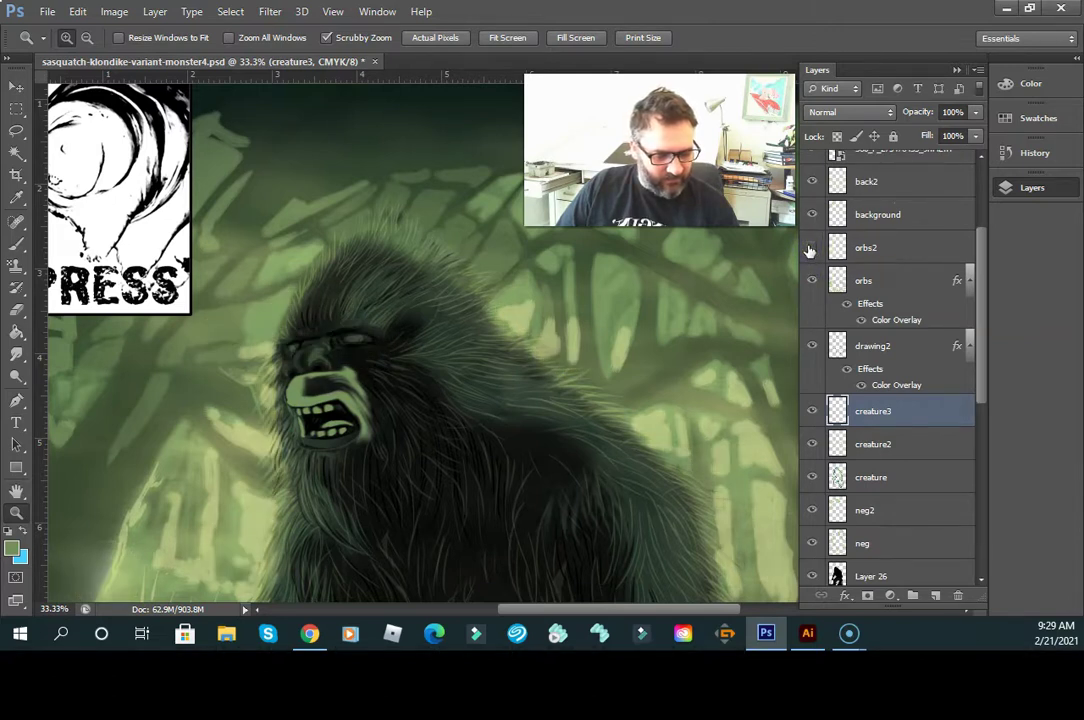
pyautogui.click(810, 248)
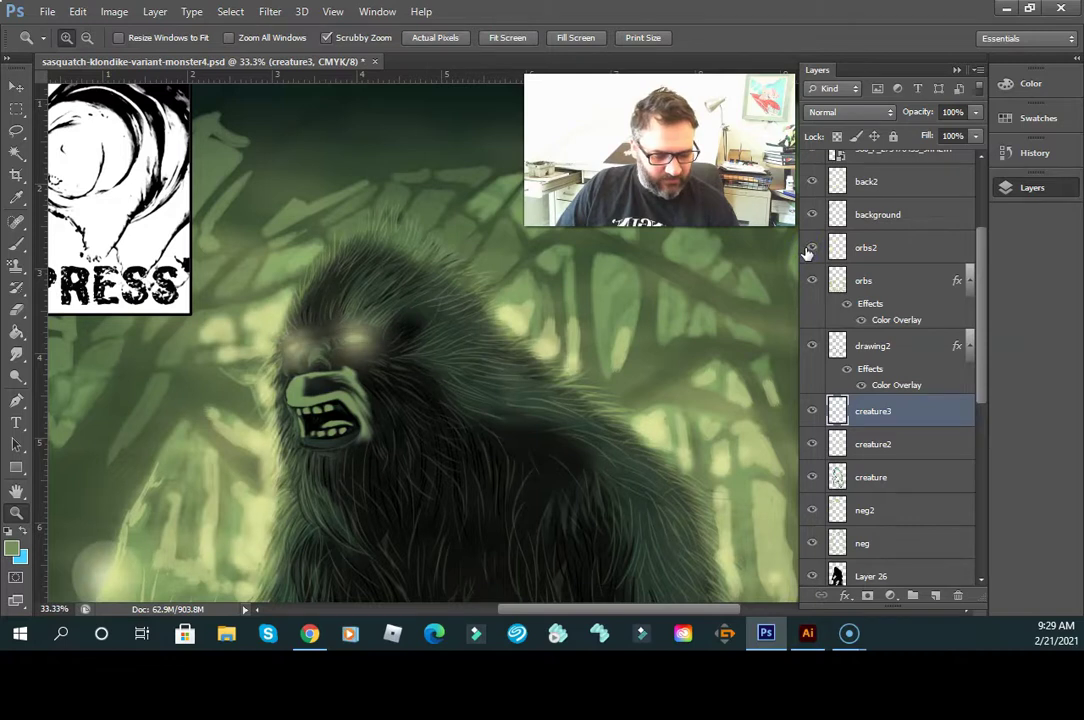
pyautogui.click(810, 248)
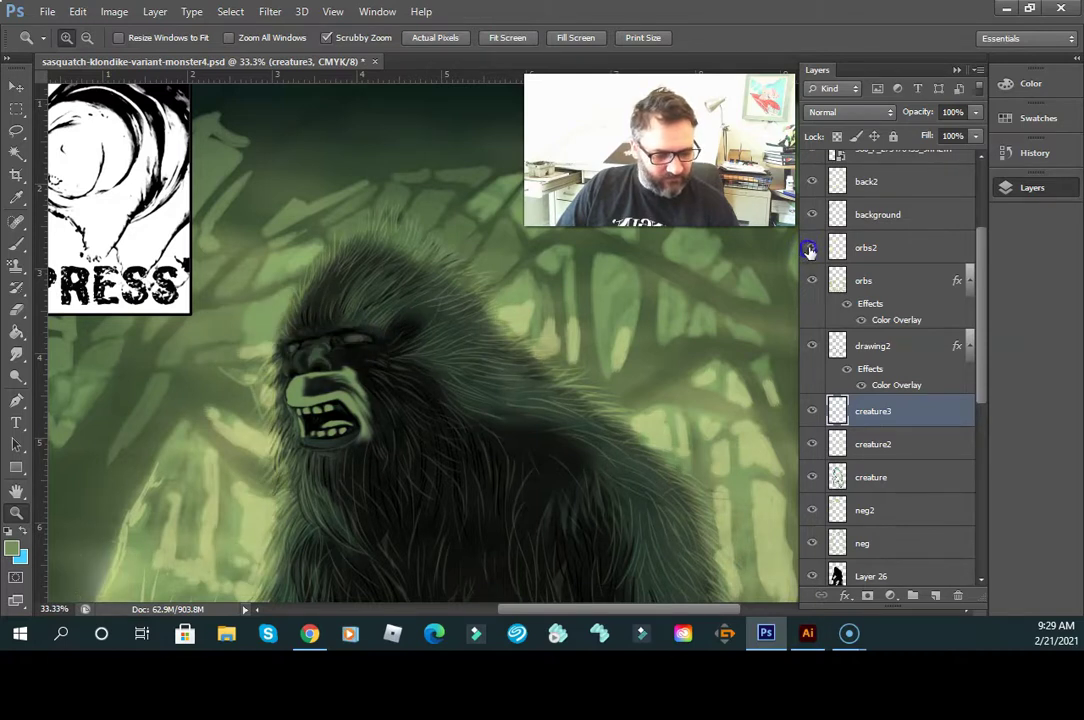
pyautogui.click(810, 248)
# - Lasso the area over the eyes and along the creature's front, and delete its glow from the orbs2 layer
pyautogui.moveTo(450, 403); pyautogui.dragTo(475, 391)
pyautogui.hotkey('ctrl', 'alt', 'space')
pyautogui.keyDown('alt'); pyautogui.click(467, 396); pyautogui.keyUp('alt')
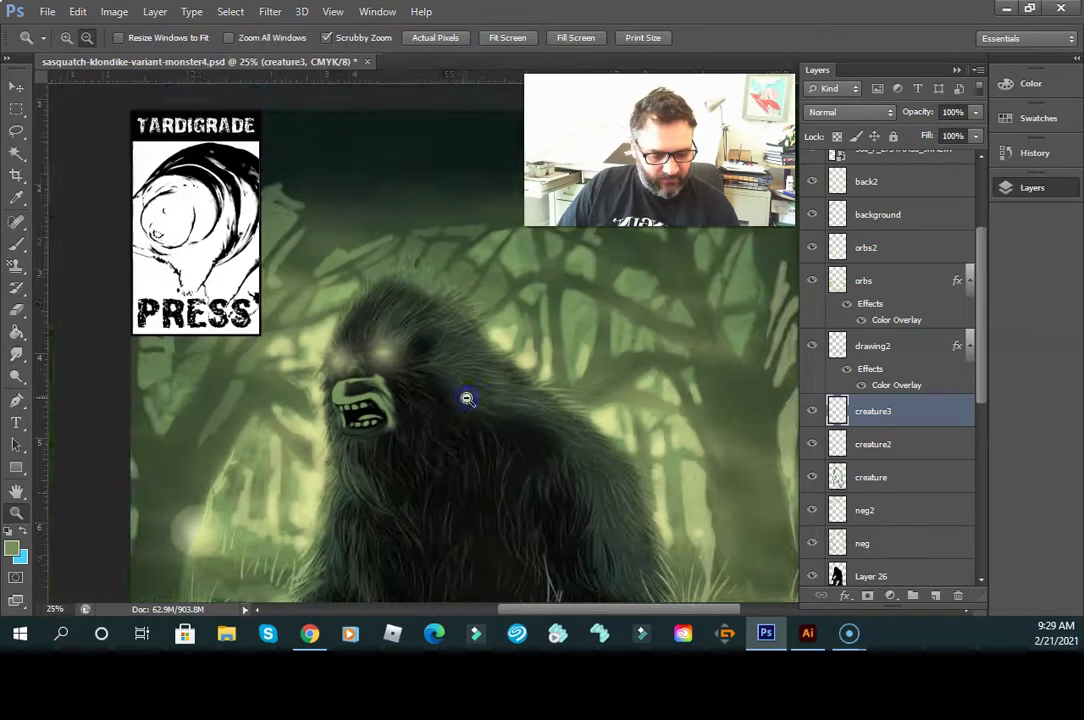
pyautogui.moveTo(450, 437); pyautogui.dragTo(448, 358)
pyautogui.moveTo(417, 429); pyautogui.dragTo(408, 441)
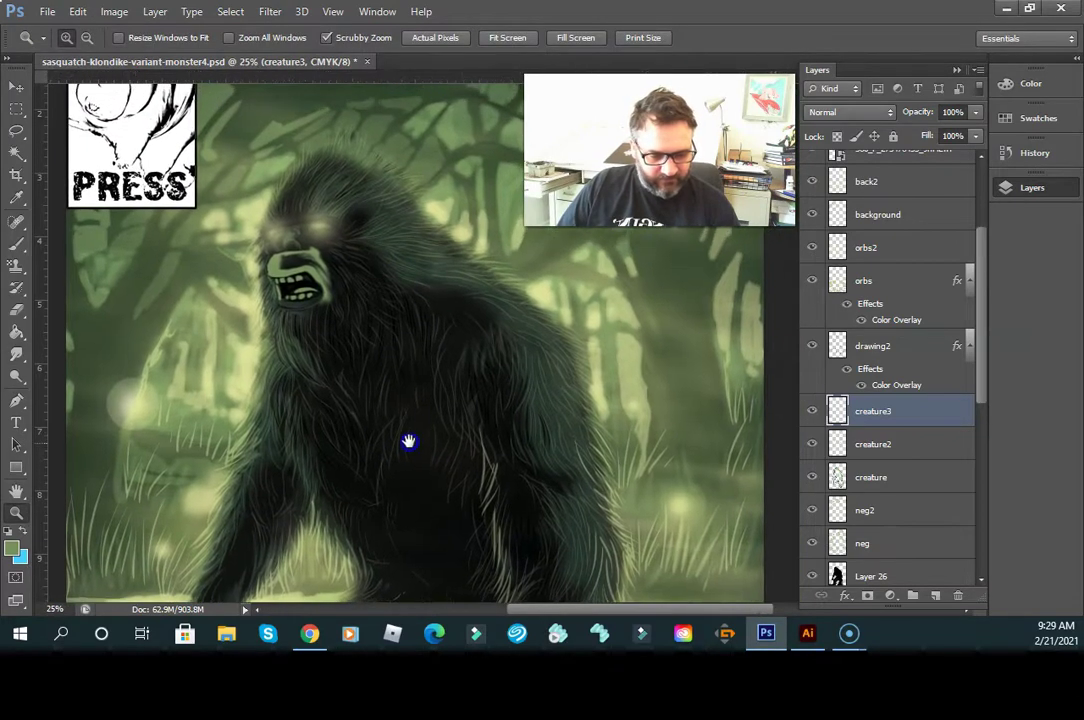
pyautogui.click(17, 132)
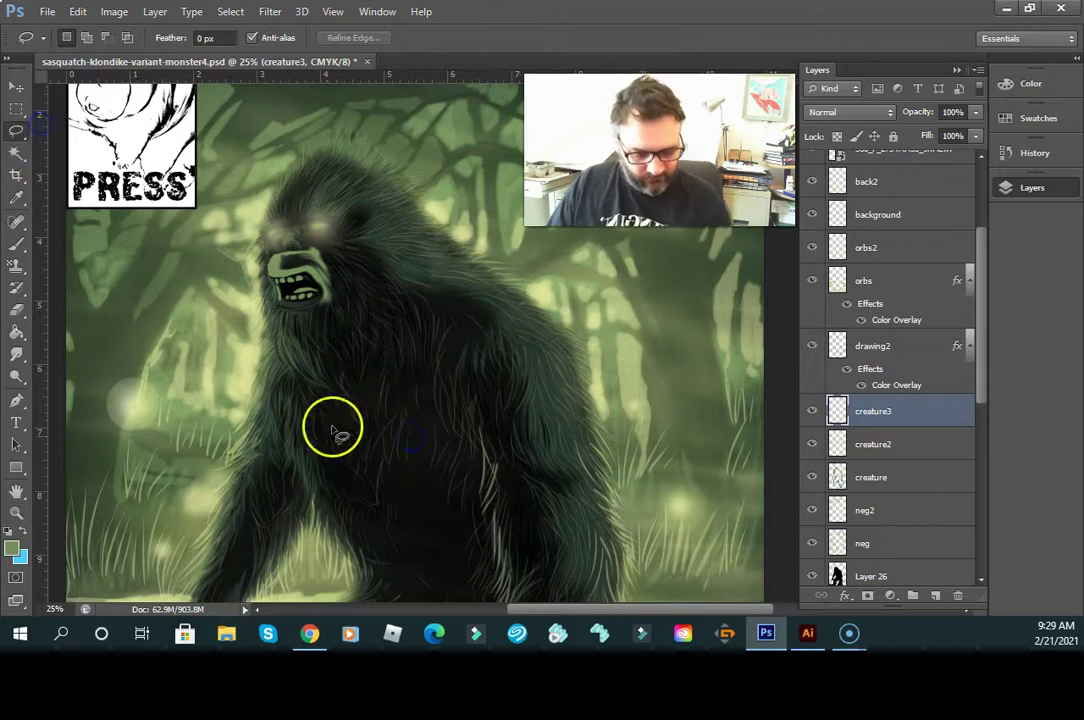
pyautogui.moveTo(313, 243)
pyautogui.mouseDown()
pyautogui.moveTo(263, 255)
pyautogui.moveTo(256, 302)
pyautogui.moveTo(268, 353)
pyautogui.moveTo(252, 475)
pyautogui.mouseUp()
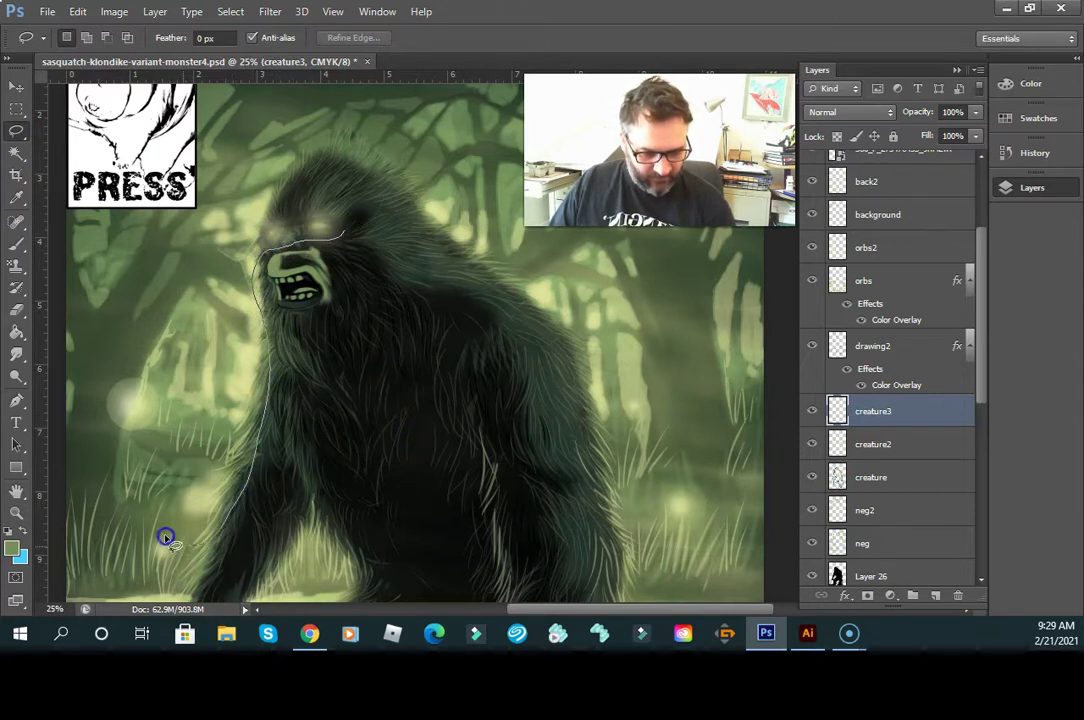
pyautogui.moveTo(325, 187); pyautogui.dragTo(350, 213)
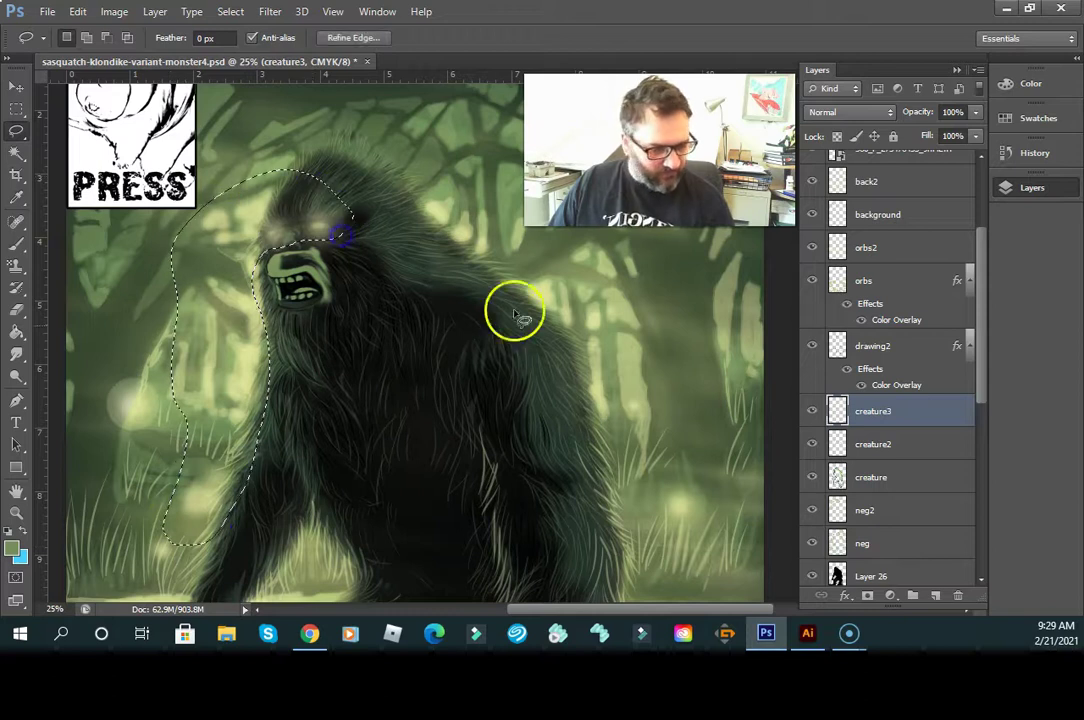
pyautogui.click(905, 247)
pyautogui.press('Delete')
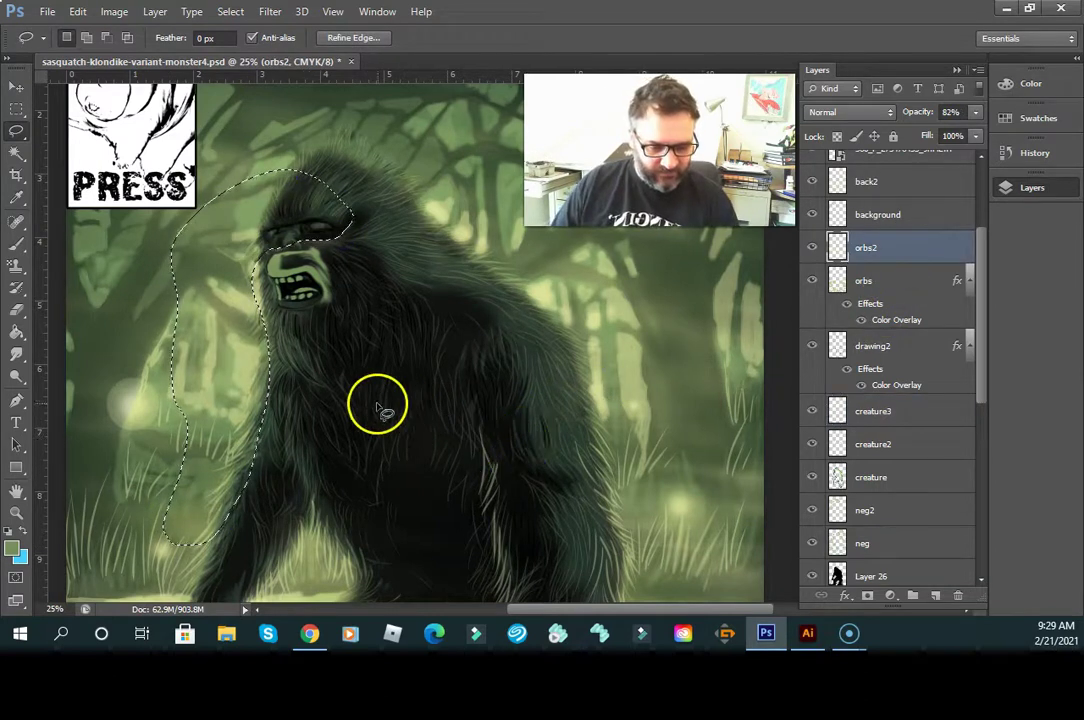
# - Lasso the area along the creature's back and shoulder and delete its glow from the orbs2 layer
pyautogui.moveTo(410, 187)
pyautogui.mouseDown()
pyautogui.moveTo(425, 250)
pyautogui.moveTo(565, 420)
pyautogui.mouseUp()
pyautogui.moveTo(670, 345)
pyautogui.mouseDown()
pyautogui.moveTo(525, 243)
pyautogui.moveTo(403, 197)
pyautogui.mouseUp()
pyautogui.press('Delete')
# - Lasso the gap between the creature's front arm and thigh, delete its orbs2 glow, and clear the selection
pyautogui.moveTo(464, 443); pyautogui.dragTo(440, 307)
pyautogui.moveTo(307, 355); pyautogui.dragTo(249, 411)
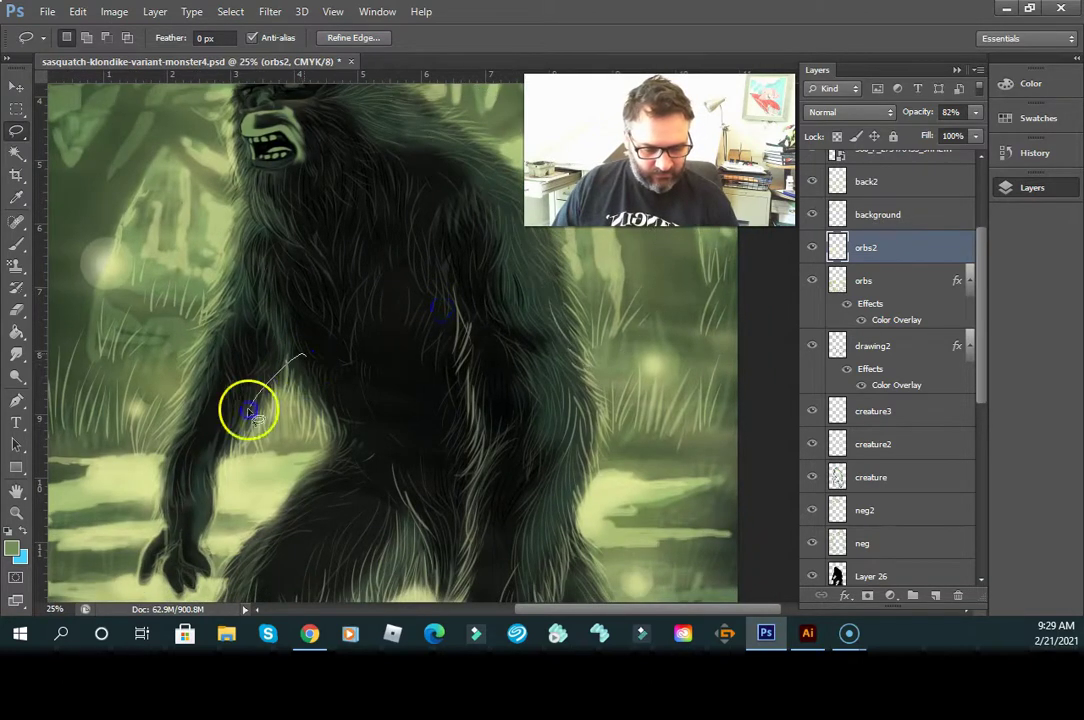
pyautogui.moveTo(247, 555); pyautogui.dragTo(350, 382)
pyautogui.press('Delete')
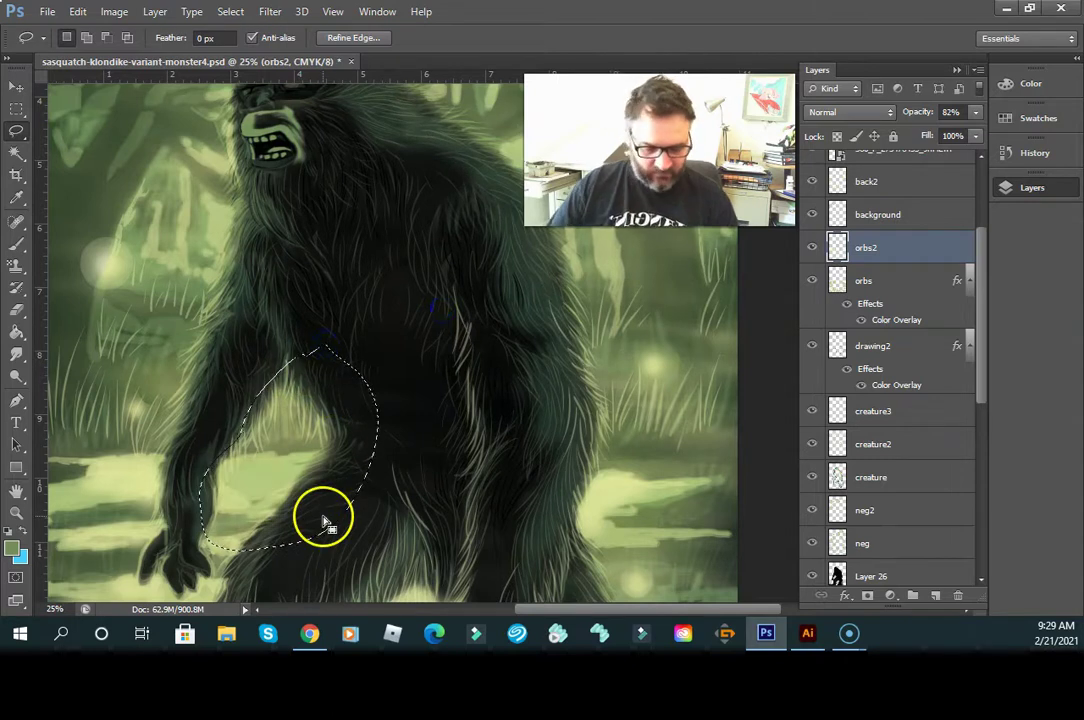
pyautogui.click(373, 528)
pyautogui.moveTo(268, 542)
pyautogui.mouseDown()
pyautogui.moveTo(197, 536)
pyautogui.moveTo(268, 575)
pyautogui.mouseUp()
# - Raise the orbs2 layer's opacity to 100%
pyautogui.moveTo(458, 236); pyautogui.dragTo(460, 424)
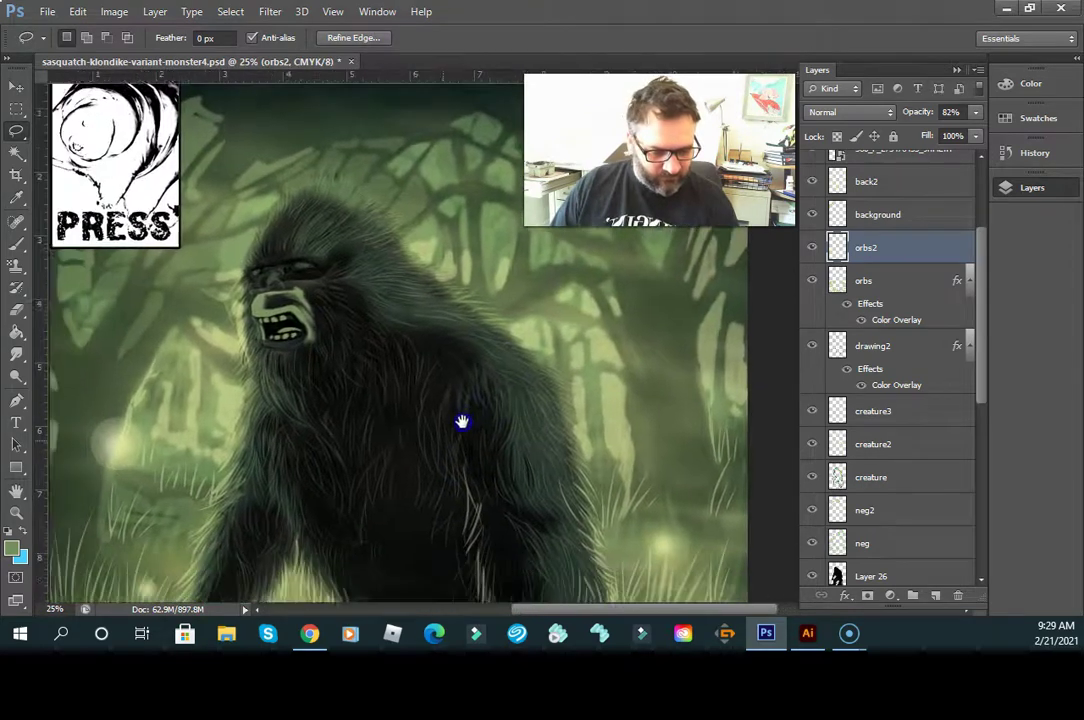
pyautogui.click(974, 114)
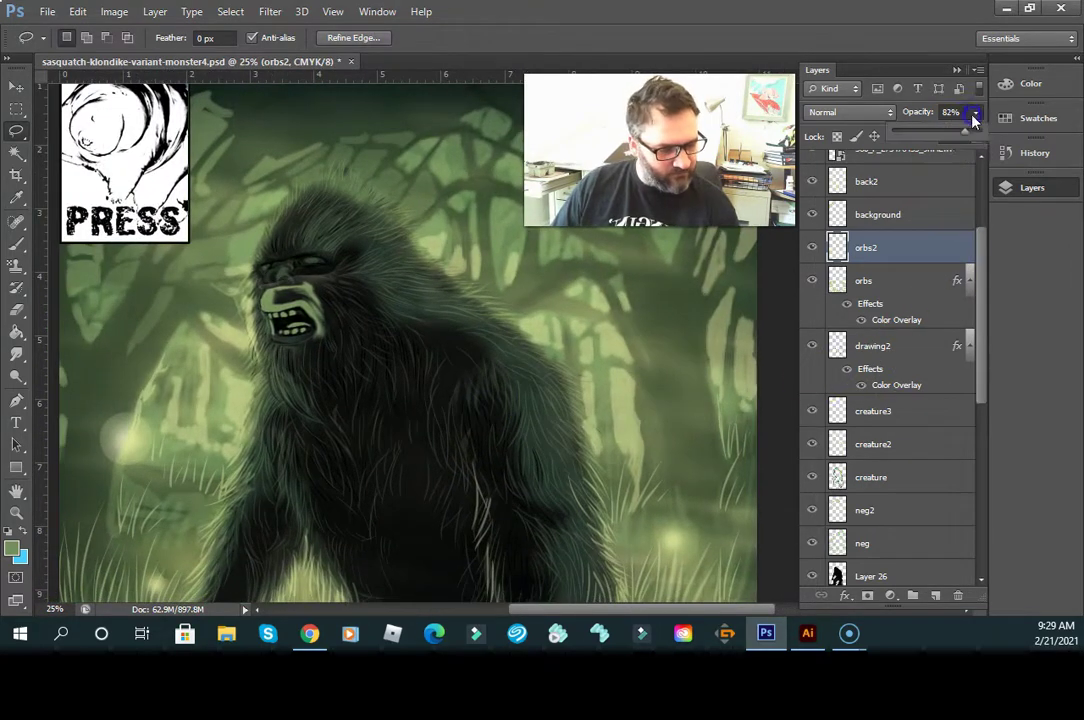
pyautogui.moveTo(965, 133); pyautogui.dragTo(998, 130)
# - Lower the opacity of the creature3 layer to 38% so the painted mouth blends into the dark face
pyautogui.moveTo(975, 345)
pyautogui.mouseDown()
pyautogui.moveTo(980, 273)
pyautogui.moveTo(975, 368)
pyautogui.mouseUp()
pyautogui.click(930, 352)
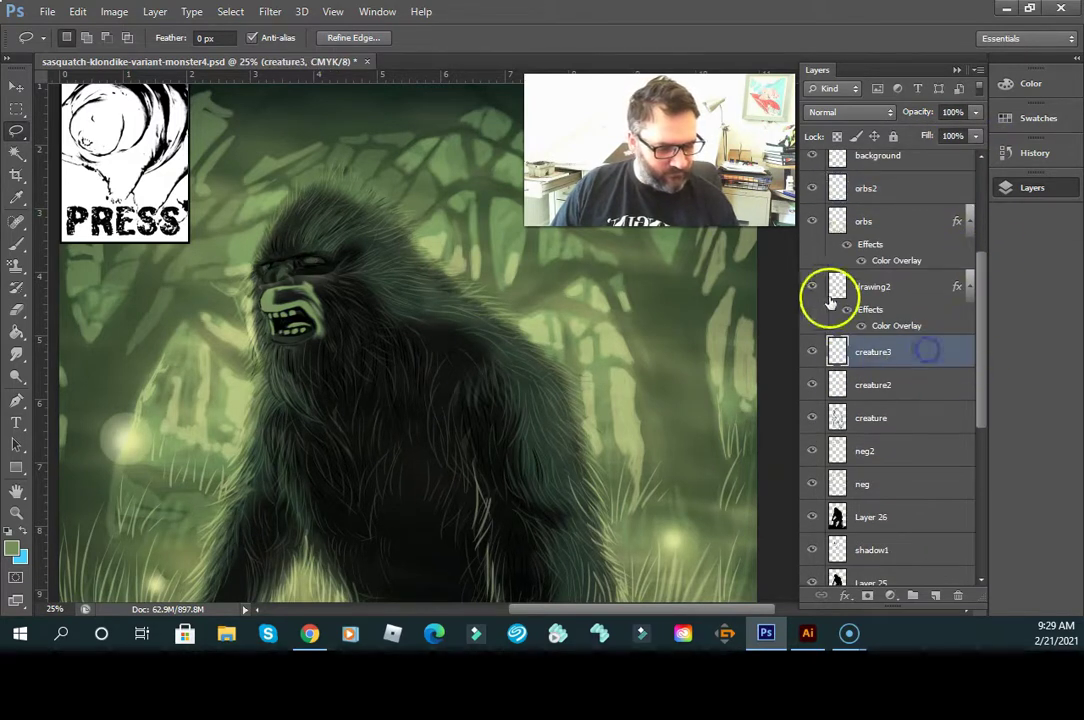
pyautogui.click(977, 112)
pyautogui.moveTo(975, 132); pyautogui.dragTo(923, 137)
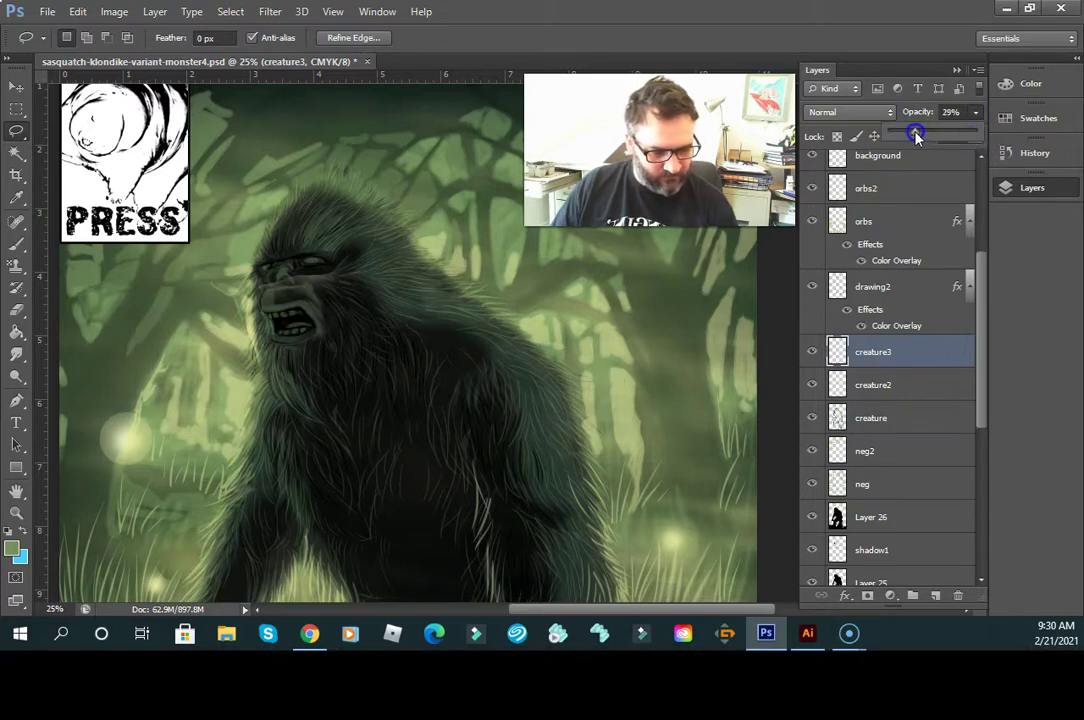
pyautogui.moveTo(921, 135); pyautogui.dragTo(924, 136)
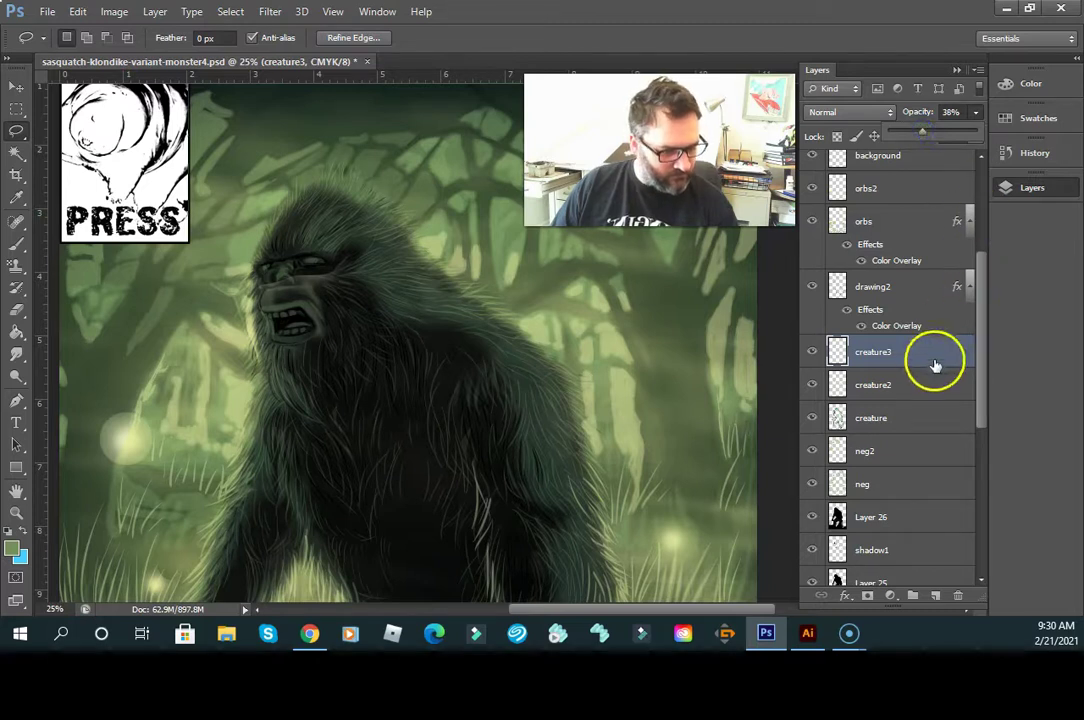
# - Erase the glow on the orbs2 layer over the creature's face, head and upper chest with a large soft eraser
pyautogui.moveTo(973, 314); pyautogui.dragTo(980, 300)
pyautogui.click(911, 244)
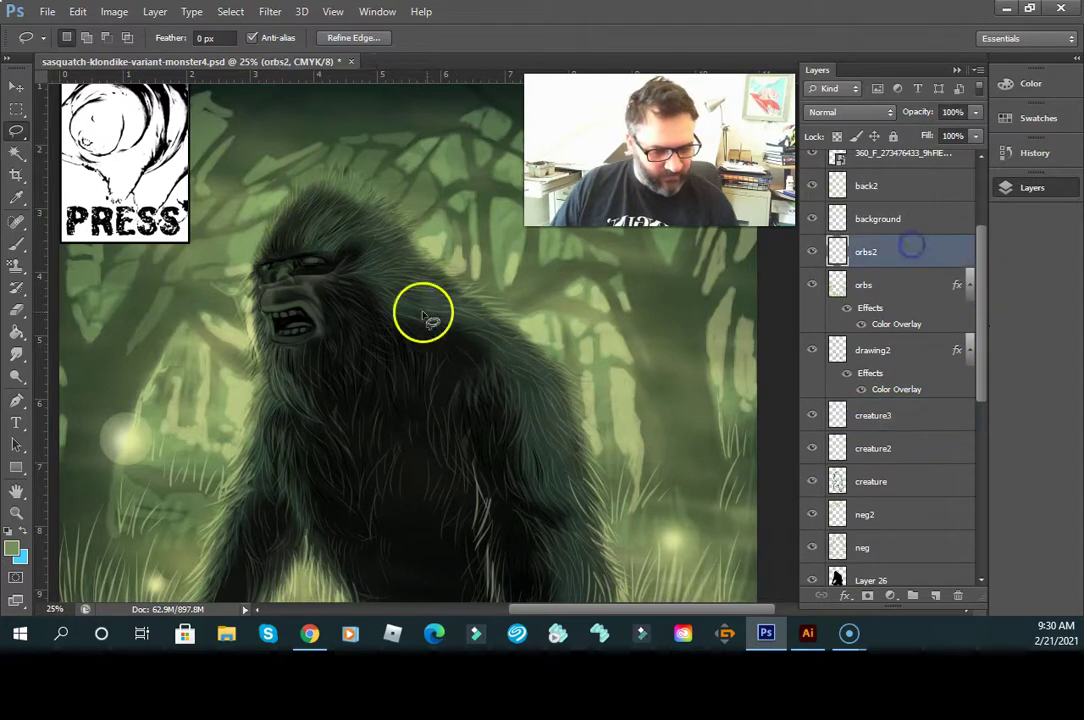
pyautogui.click(16, 307)
pyautogui.moveTo(357, 290)
pyautogui.mouseDown()
pyautogui.moveTo(295, 312)
pyautogui.moveTo(313, 266)
pyautogui.moveTo(281, 320)
pyautogui.mouseUp()
pyautogui.moveTo(331, 272)
pyautogui.mouseDown()
pyautogui.moveTo(334, 316)
pyautogui.moveTo(355, 282)
pyautogui.moveTo(273, 298)
pyautogui.moveTo(335, 262)
pyautogui.moveTo(316, 335)
pyautogui.moveTo(338, 308)
pyautogui.moveTo(341, 273)
pyautogui.moveTo(279, 289)
pyautogui.moveTo(341, 260)
pyautogui.moveTo(293, 326)
pyautogui.moveTo(333, 325)
pyautogui.mouseUp()
pyautogui.moveTo(383, 280)
pyautogui.mouseDown()
pyautogui.moveTo(379, 378)
pyautogui.moveTo(353, 244)
pyautogui.mouseUp()
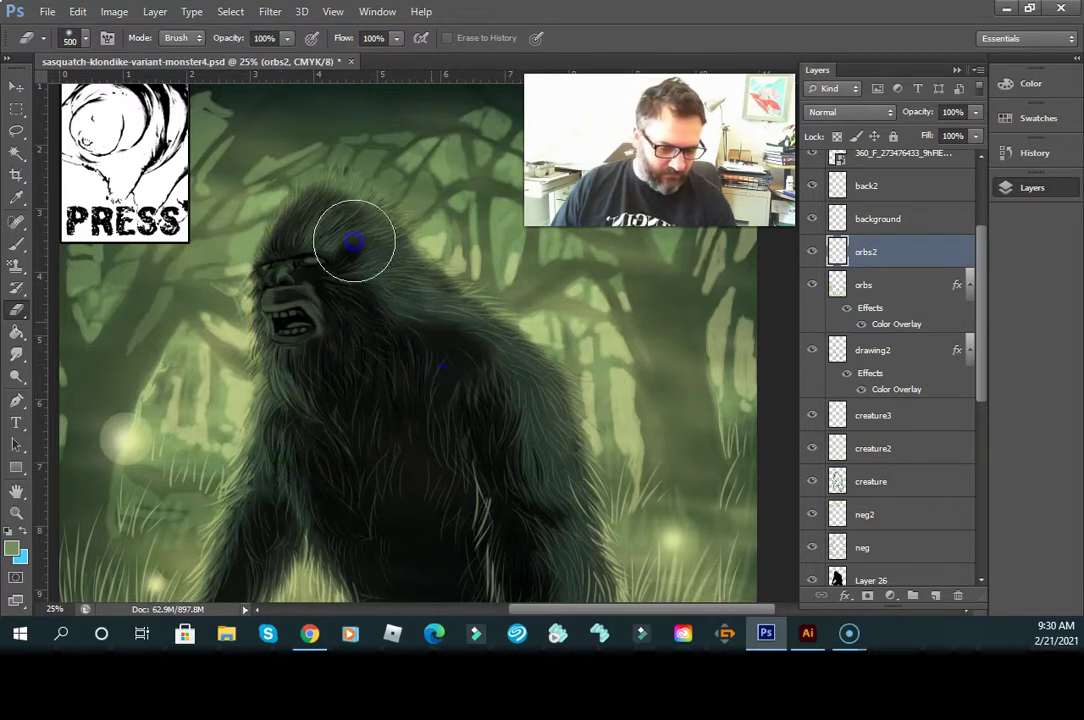
pyautogui.moveTo(440, 312)
pyautogui.mouseDown()
pyautogui.moveTo(409, 360)
pyautogui.moveTo(463, 552)
pyautogui.moveTo(435, 569)
pyautogui.moveTo(446, 379)
pyautogui.moveTo(379, 347)
pyautogui.moveTo(391, 366)
pyautogui.moveTo(404, 330)
pyautogui.moveTo(392, 380)
pyautogui.mouseUp()
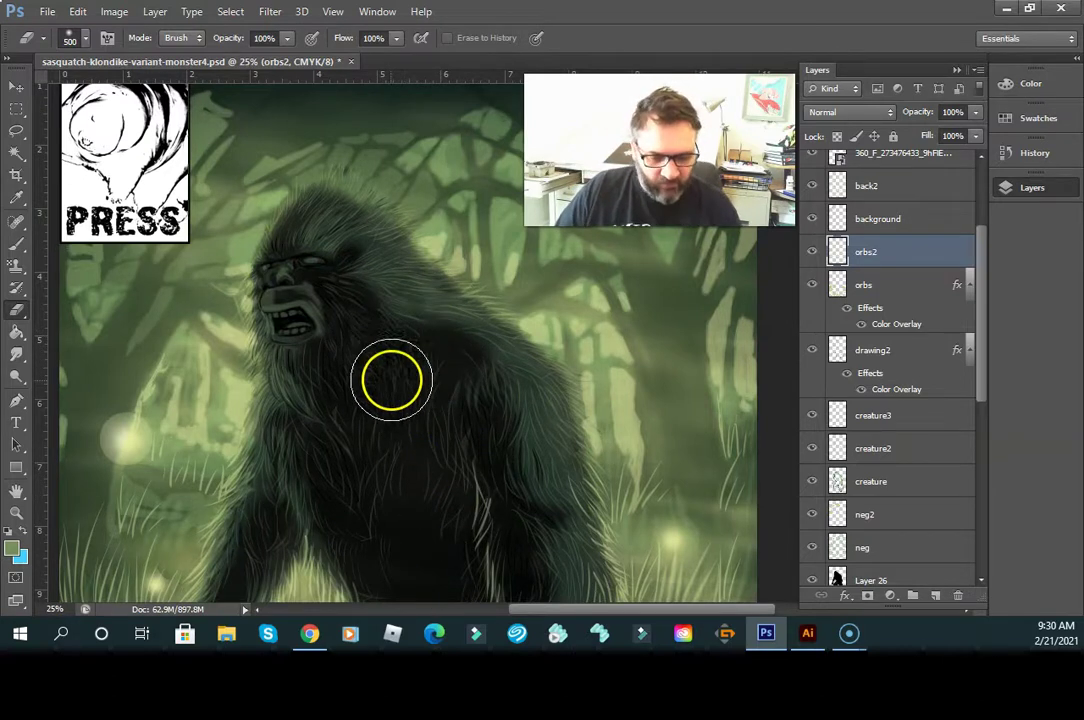
# - On the creature3 layer, paint green skin highlights on the creature's cheek, nose and brow ridge with the Brush tool
pyautogui.click(16, 512)
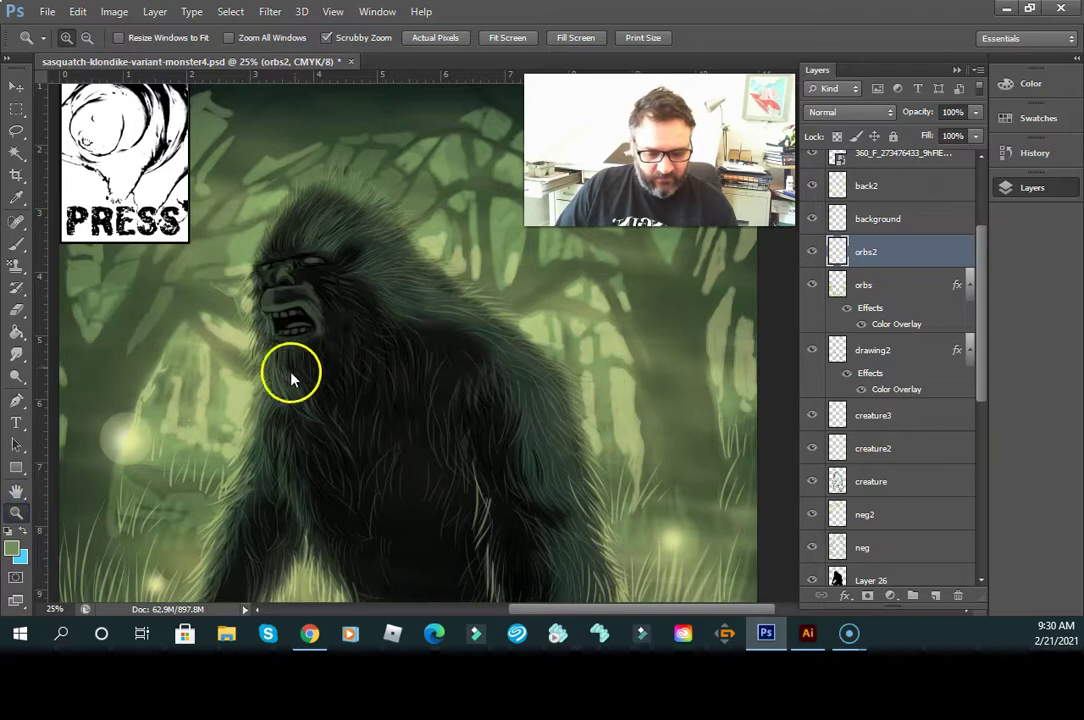
pyautogui.click(346, 313)
pyautogui.moveTo(376, 329); pyautogui.dragTo(422, 416)
pyautogui.click(17, 311)
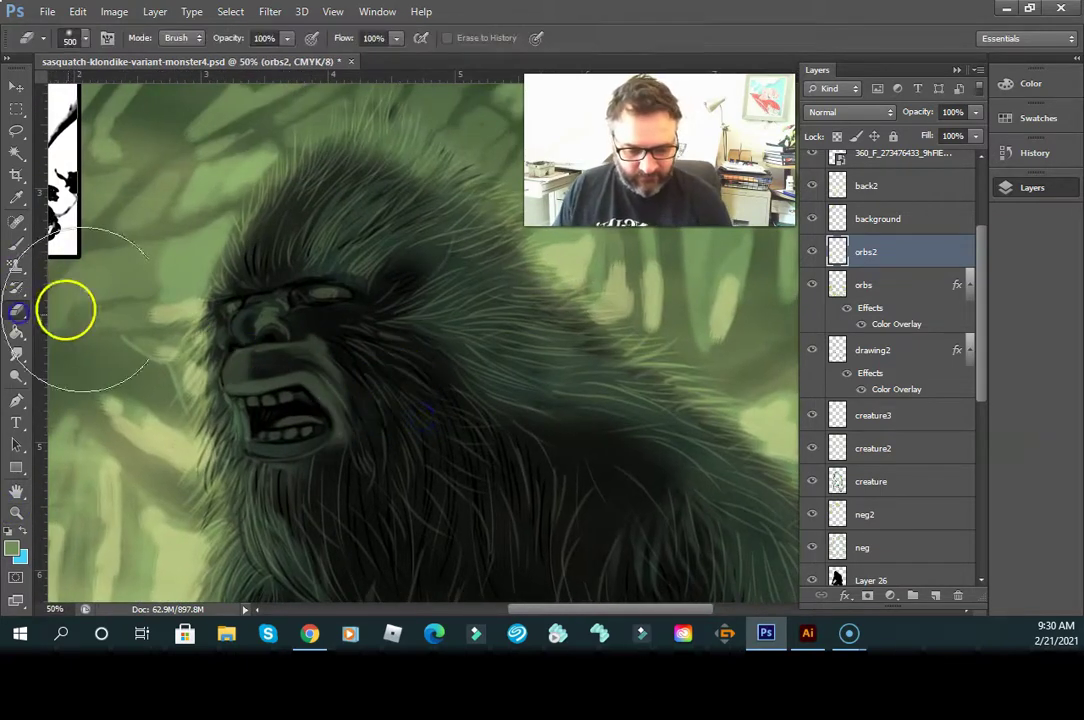
pyautogui.click(17, 243)
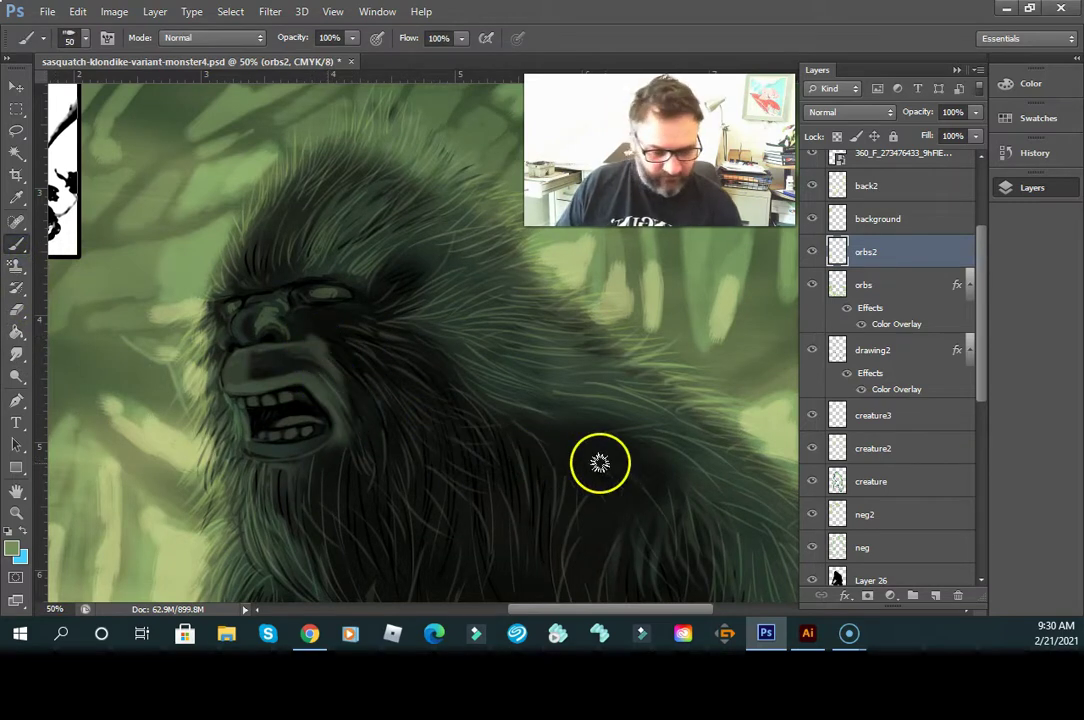
pyautogui.click(915, 415)
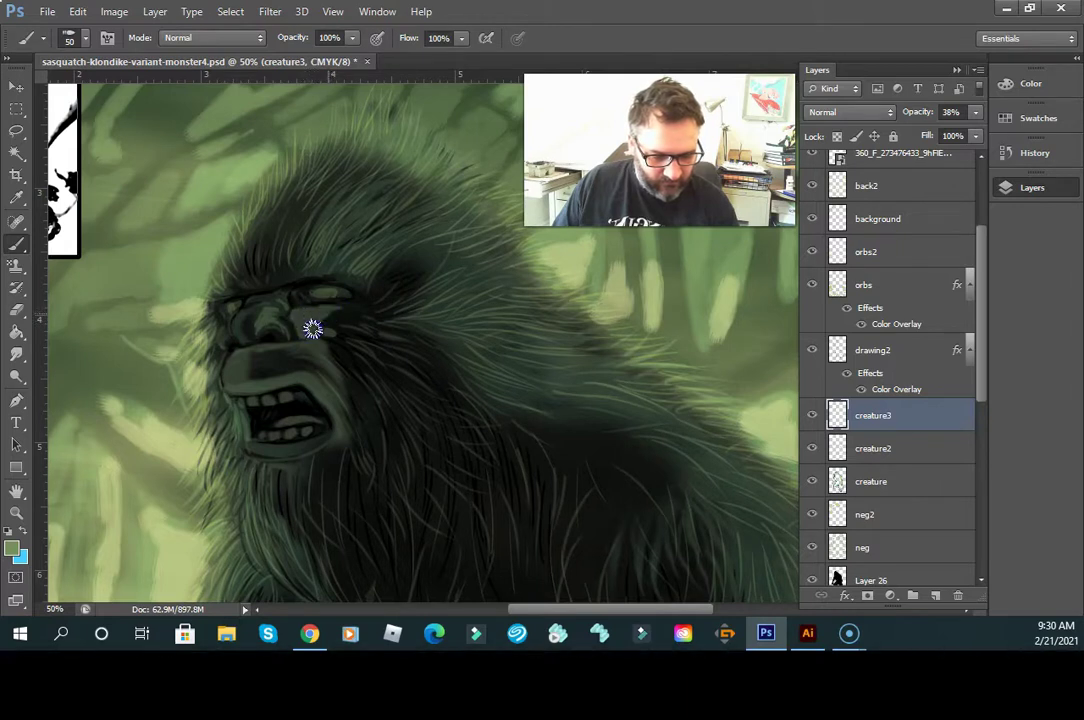
pyautogui.moveTo(322, 336); pyautogui.dragTo(324, 340)
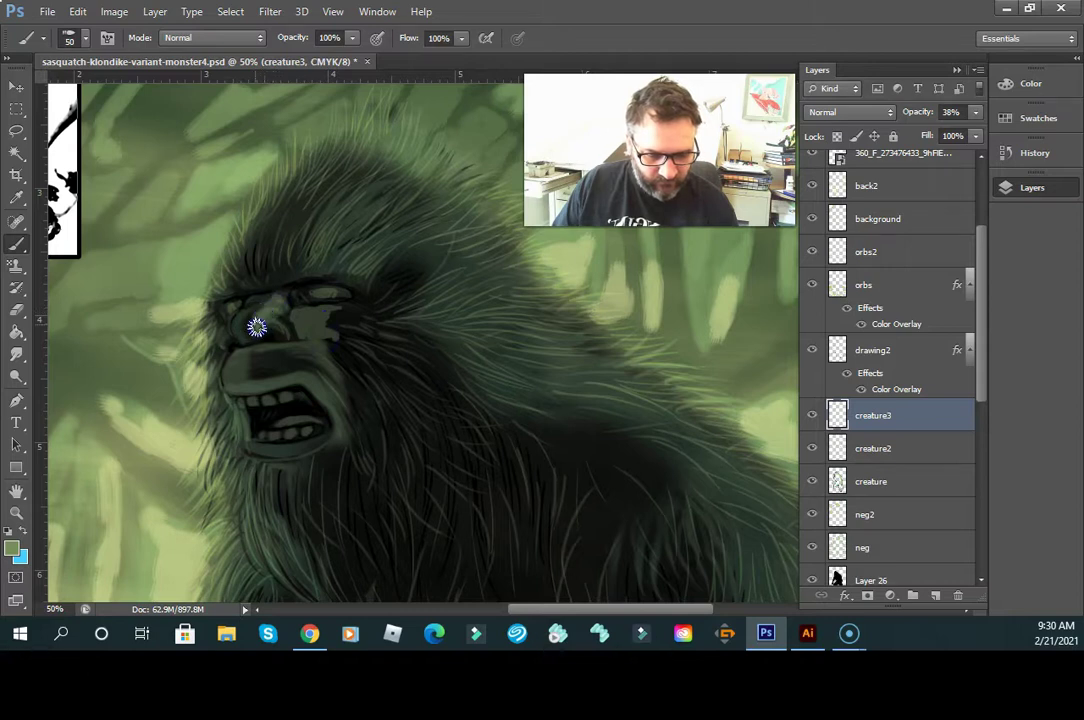
pyautogui.moveTo(285, 303)
pyautogui.mouseDown()
pyautogui.moveTo(430, 328)
pyautogui.moveTo(340, 308)
pyautogui.mouseUp()
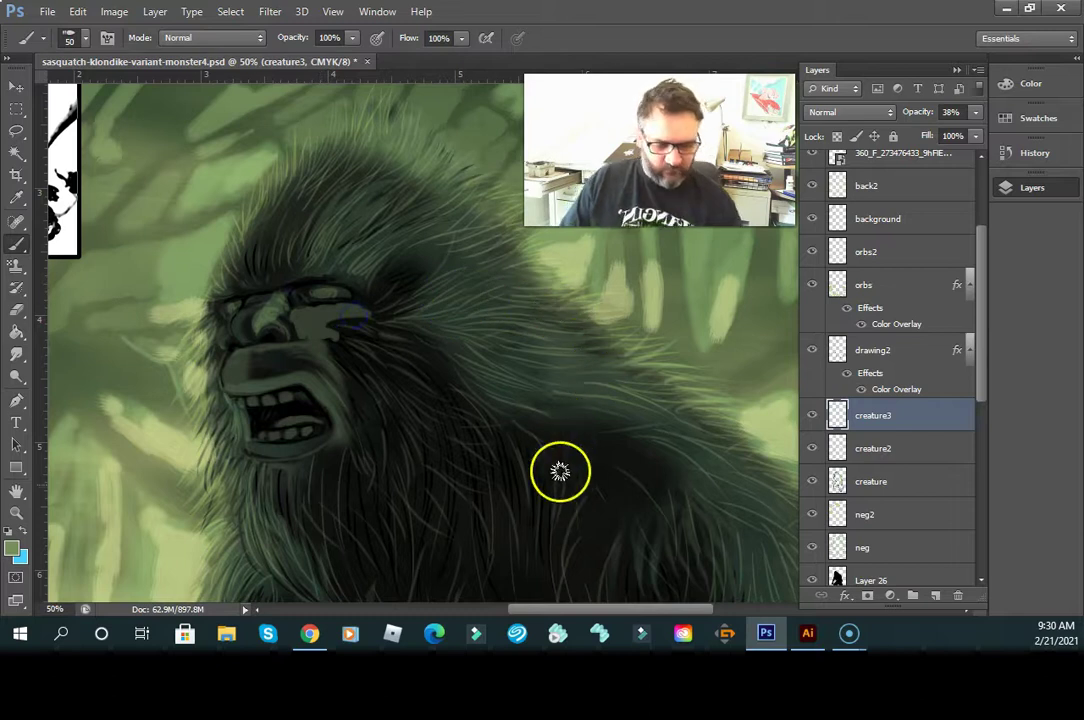
pyautogui.moveTo(272, 287)
pyautogui.mouseDown()
pyautogui.moveTo(315, 272)
pyautogui.moveTo(247, 290)
pyautogui.mouseUp()
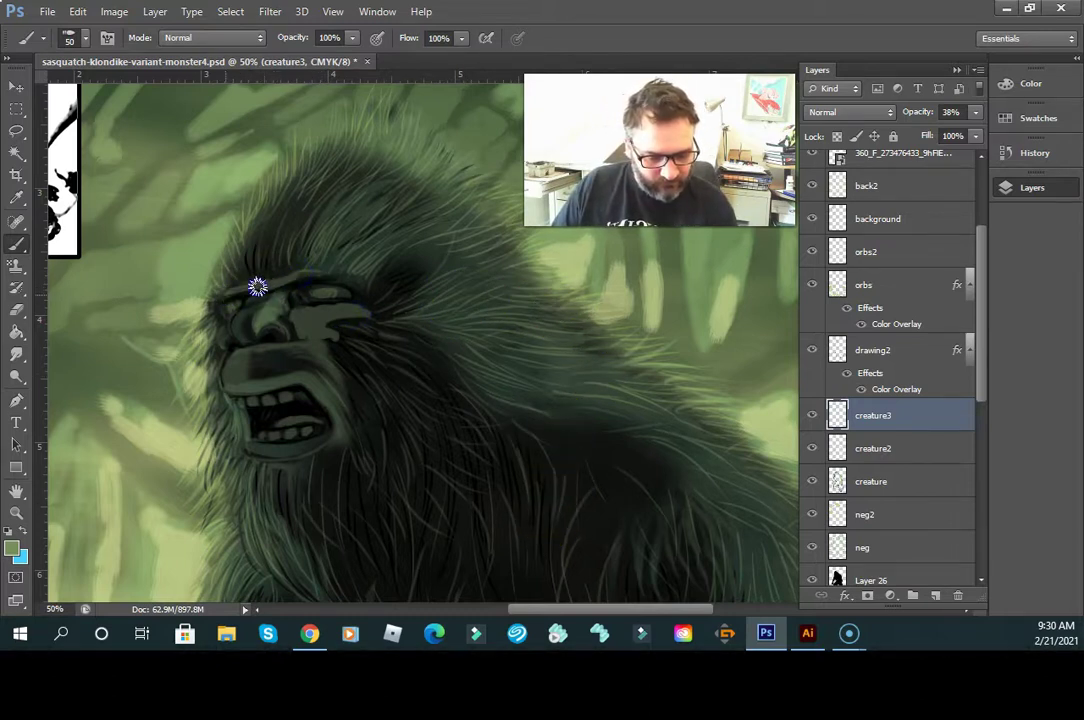
pyautogui.moveTo(245, 285); pyautogui.dragTo(345, 275)
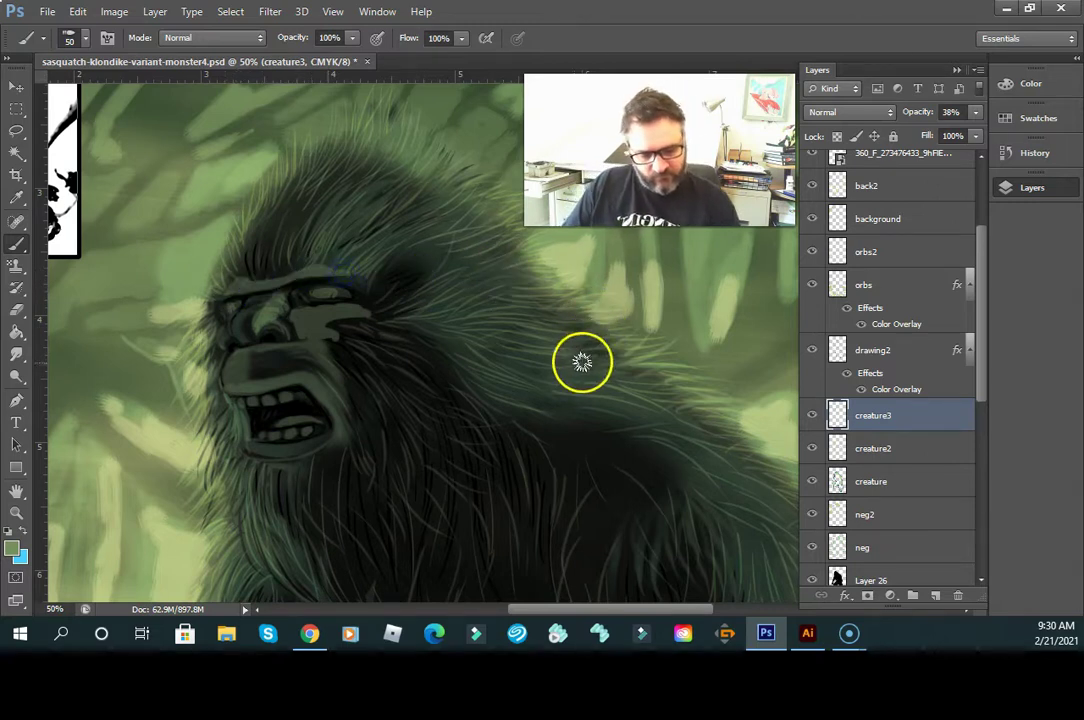
# - Smudge the painted brow, cheek and nose highlights at 50% strength to soften their edges
pyautogui.click(16, 352)
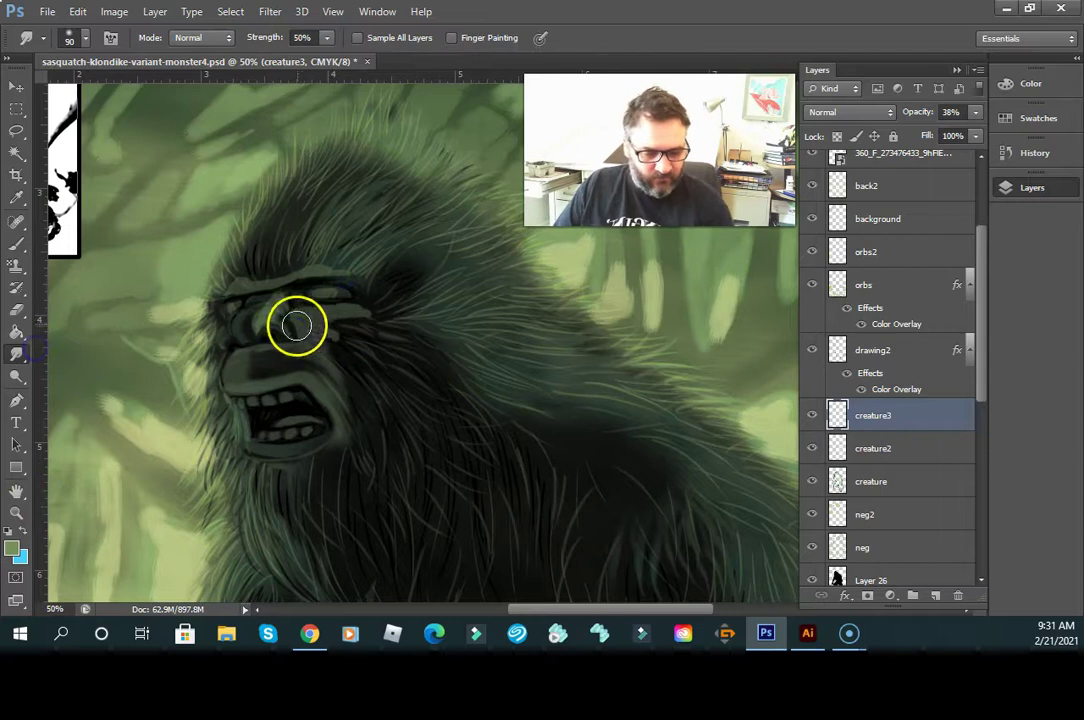
pyautogui.click(274, 283)
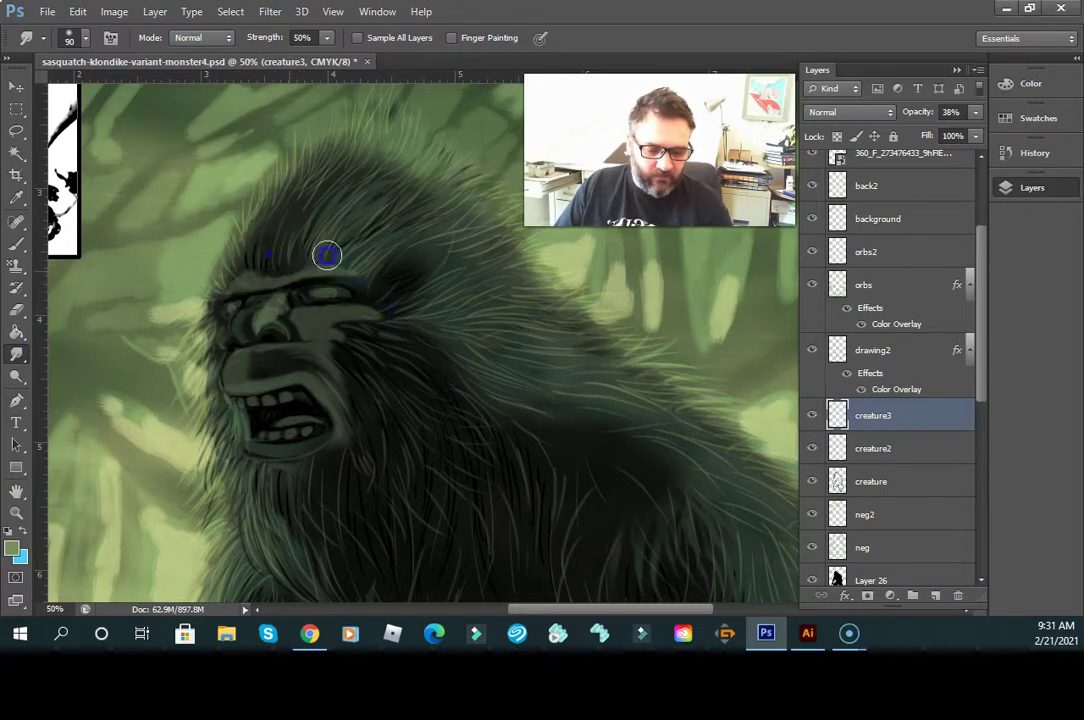
pyautogui.moveTo(340, 266)
pyautogui.mouseDown()
pyautogui.moveTo(279, 294)
pyautogui.moveTo(251, 353)
pyautogui.moveTo(282, 295)
pyautogui.moveTo(333, 329)
pyautogui.moveTo(315, 342)
pyautogui.moveTo(340, 320)
pyautogui.moveTo(387, 317)
pyautogui.moveTo(356, 363)
pyautogui.moveTo(354, 312)
pyautogui.moveTo(365, 374)
pyautogui.moveTo(287, 370)
pyautogui.moveTo(283, 357)
pyautogui.moveTo(254, 367)
pyautogui.mouseUp()
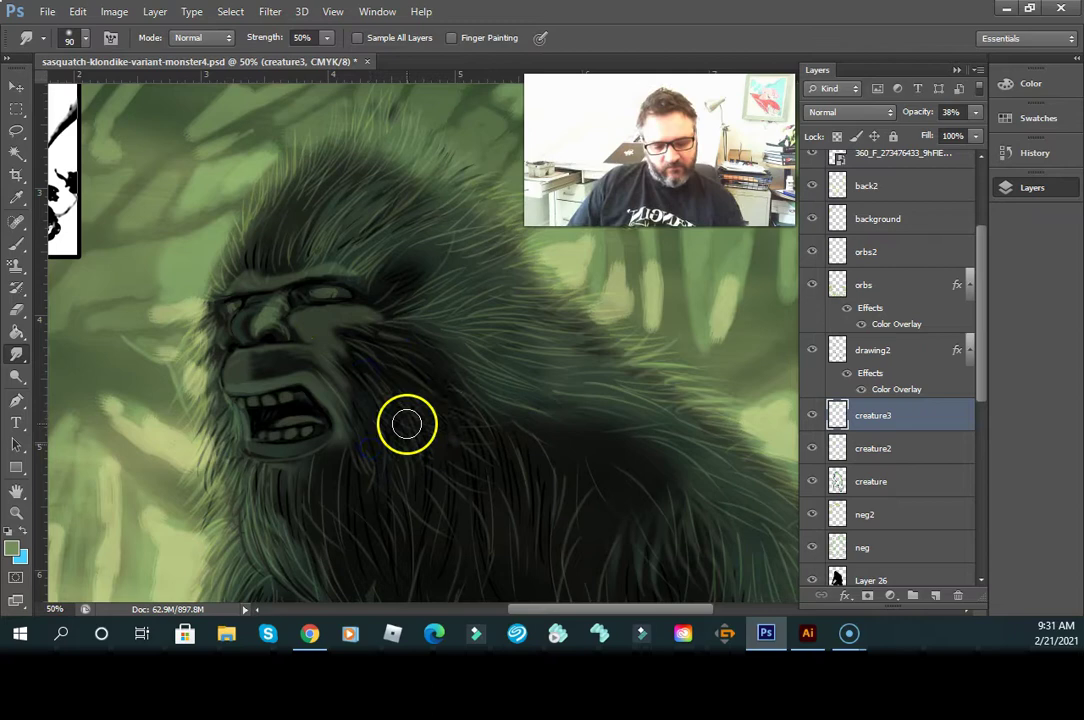
# - Examine the creature at print size and in a wider view to judge the repainted face against the forest
pyautogui.click(331, 11)
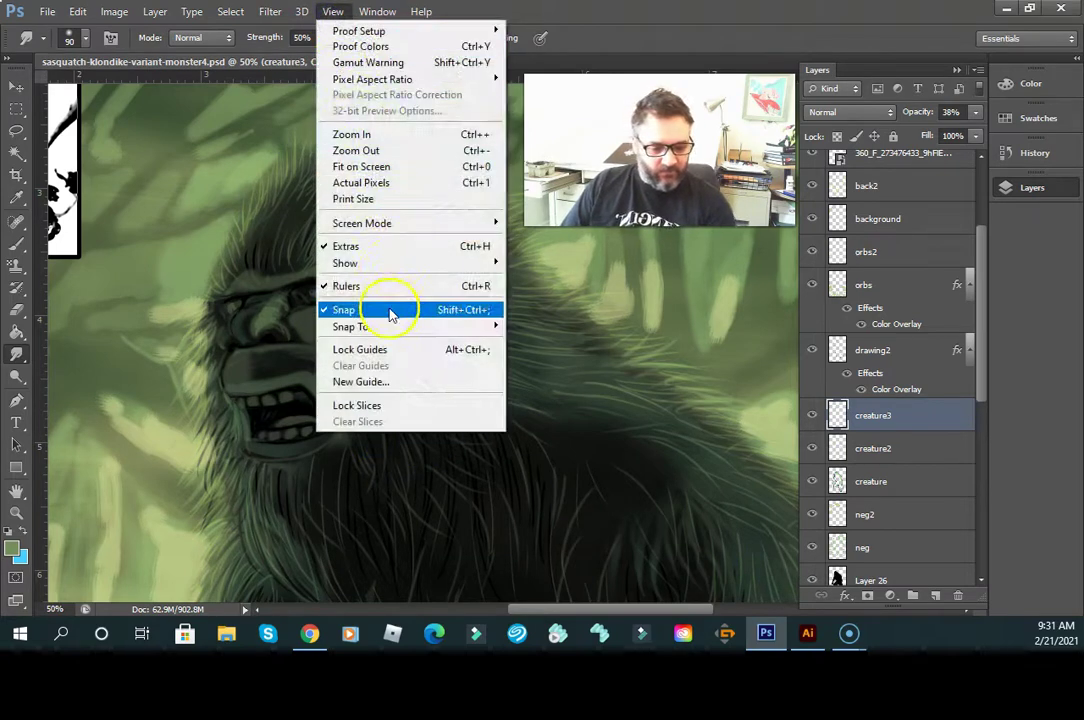
pyautogui.click(390, 198)
pyautogui.moveTo(506, 390); pyautogui.dragTo(397, 357)
pyautogui.moveTo(437, 415)
pyautogui.mouseDown()
pyautogui.moveTo(419, 438)
pyautogui.moveTo(465, 410)
pyautogui.mouseUp()
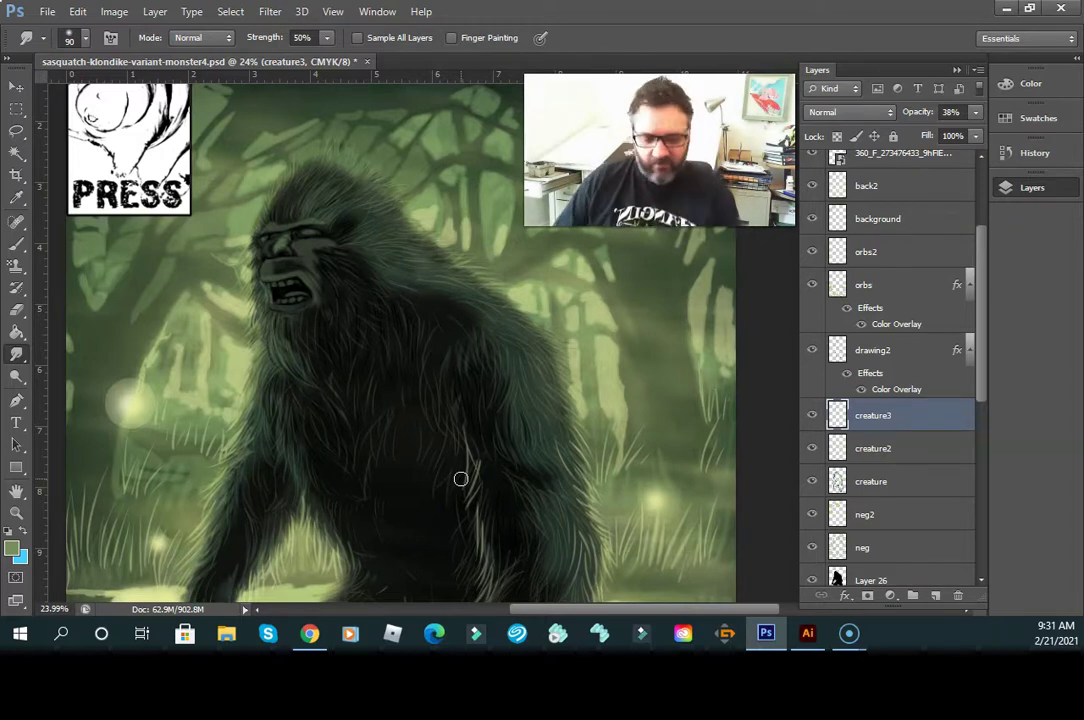
pyautogui.press('z')
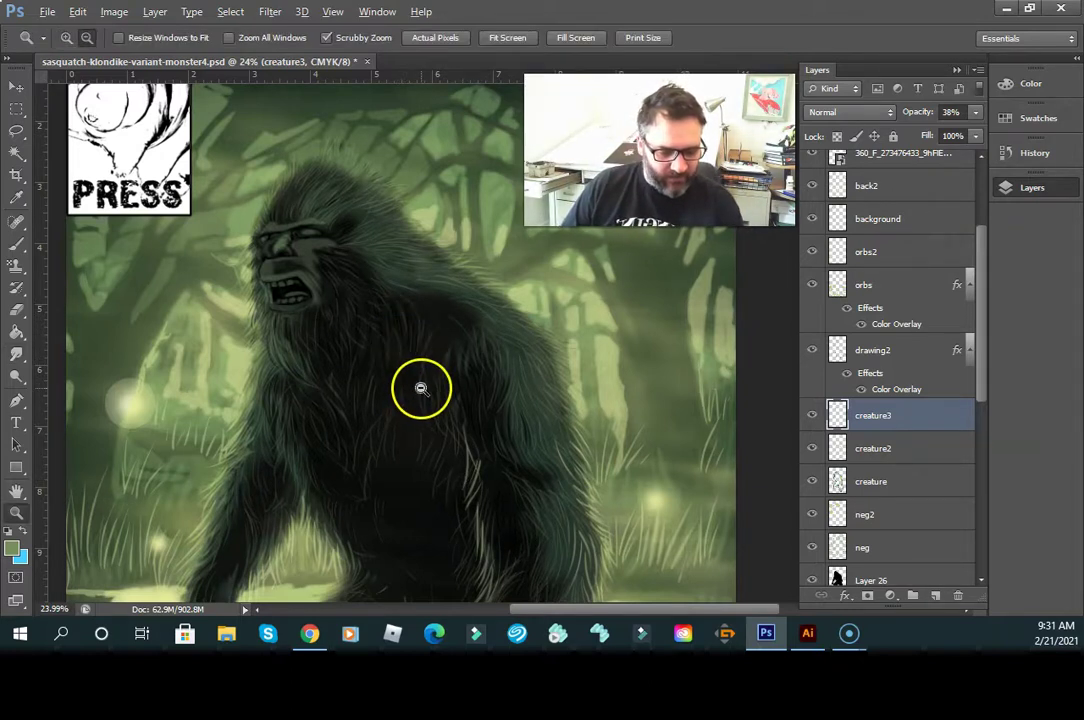
pyautogui.keyDown('alt'); pyautogui.click(421, 388); pyautogui.keyUp('alt')
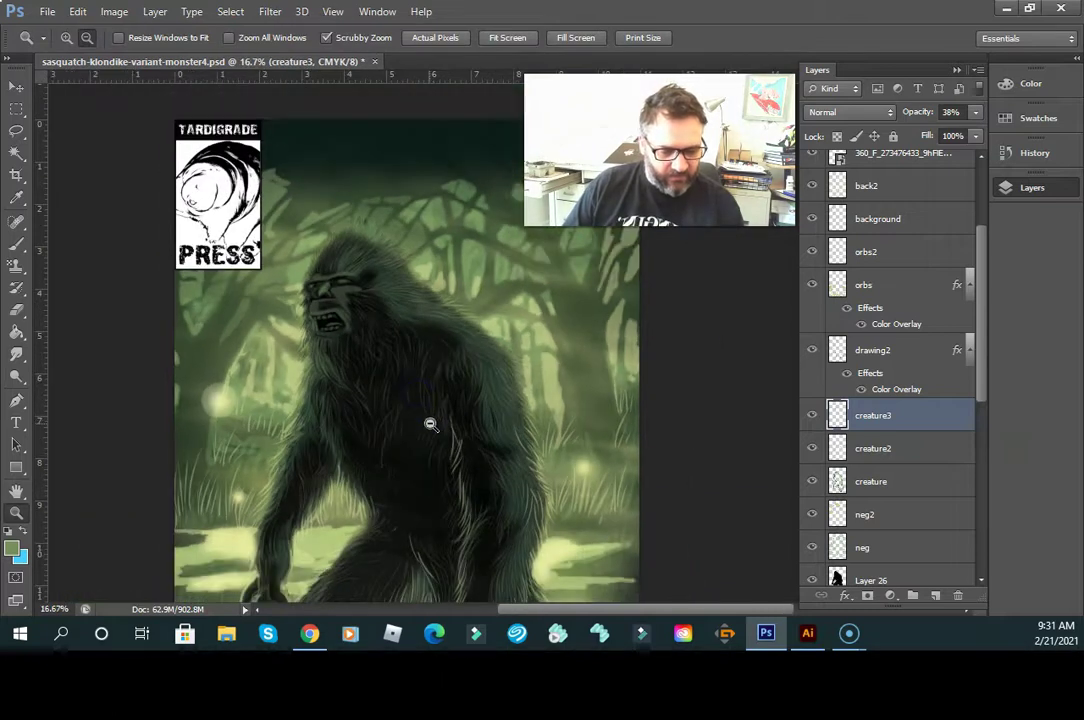
pyautogui.moveTo(424, 442); pyautogui.dragTo(380, 346)
pyautogui.moveTo(421, 465)
pyautogui.mouseDown()
pyautogui.moveTo(399, 421)
pyautogui.moveTo(408, 485)
pyautogui.moveTo(411, 473)
pyautogui.mouseUp()
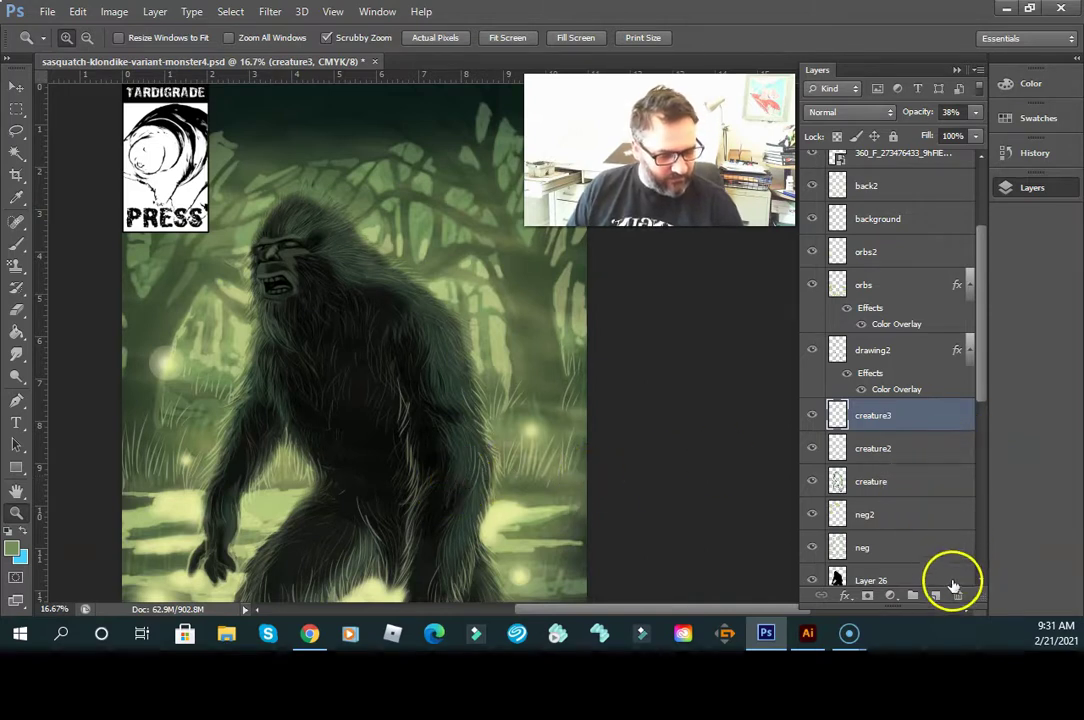
# - Add a new layer directly above creature3 and name it "creature"
pyautogui.click(935, 596)
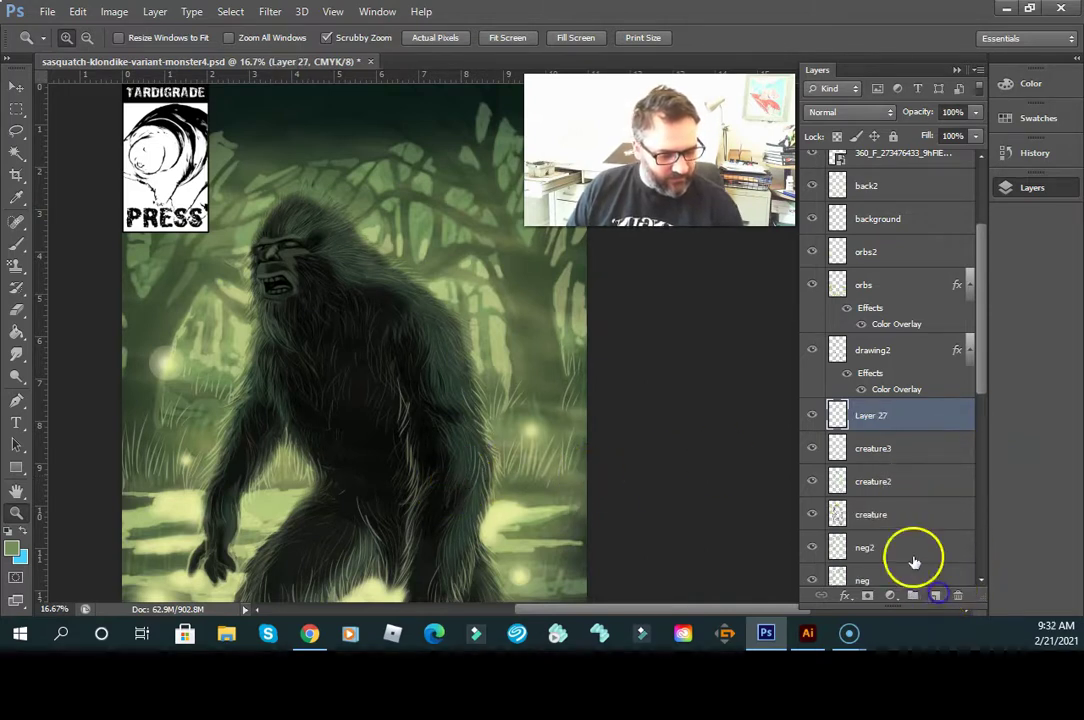
pyautogui.doubleClick(866, 417)
pyautogui.write('creature')
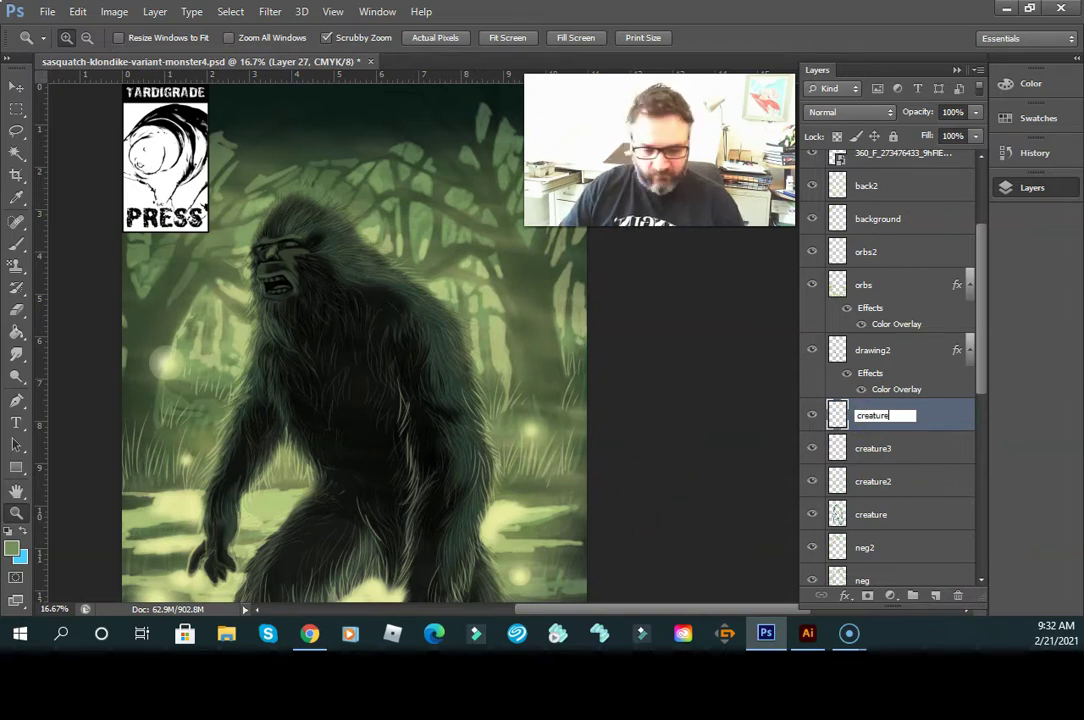
pyautogui.doubleClick(17, 512)
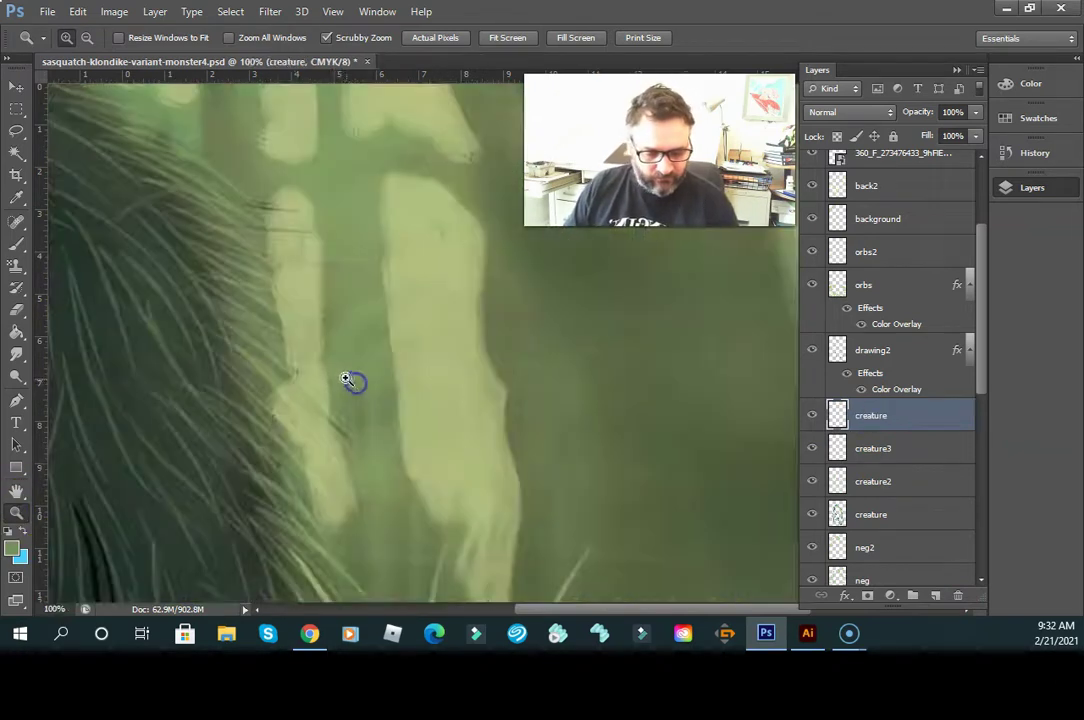
# - Enlarge the brush to 150 and paint soft fur strokes on creature3 along the creature's cheek and the side of its beard
pyautogui.moveTo(264, 334); pyautogui.dragTo(507, 460)
pyautogui.keyDown('alt'); pyautogui.click(496, 462); pyautogui.keyUp('alt')
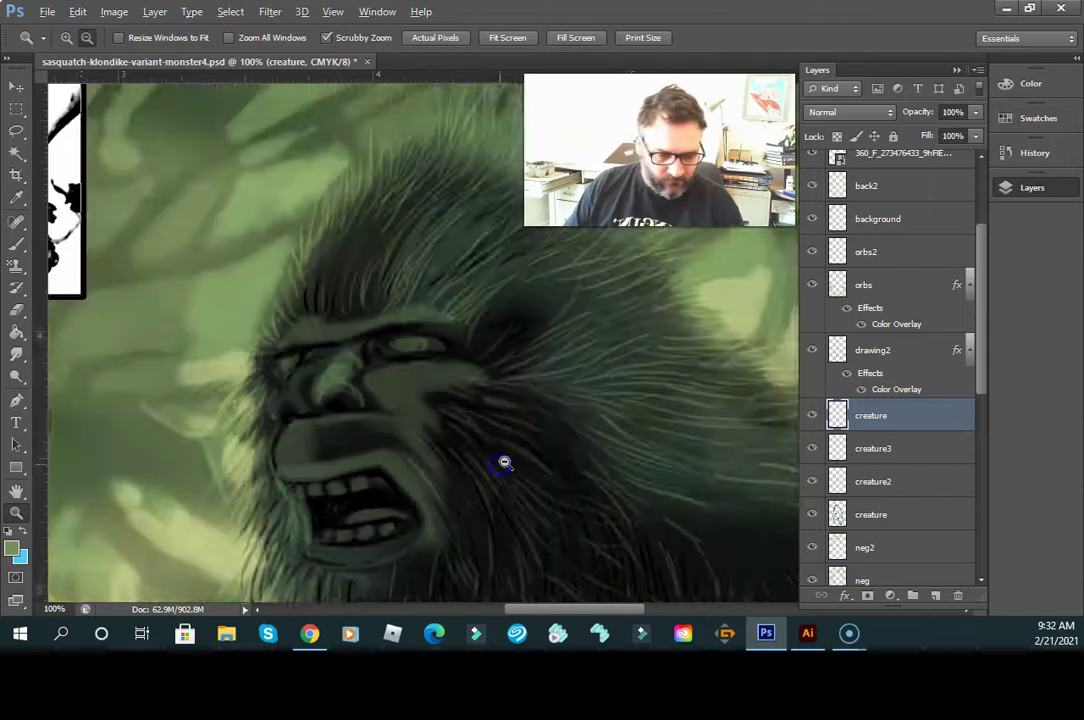
pyautogui.moveTo(566, 471); pyautogui.dragTo(487, 476)
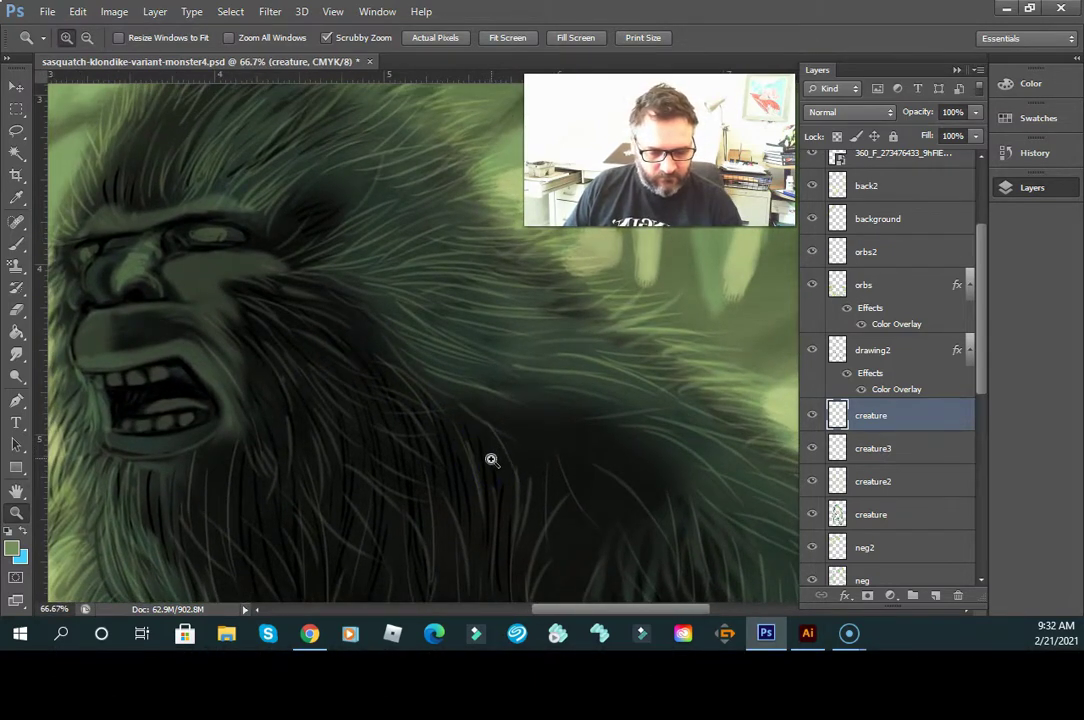
pyautogui.click(912, 450)
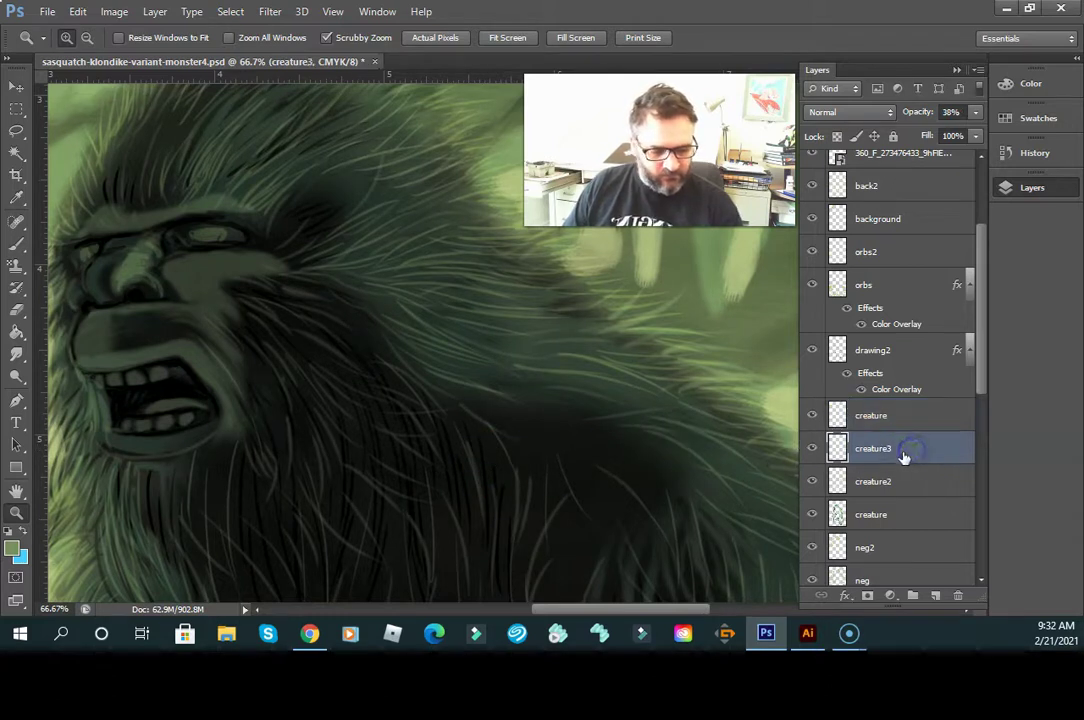
pyautogui.click(17, 311)
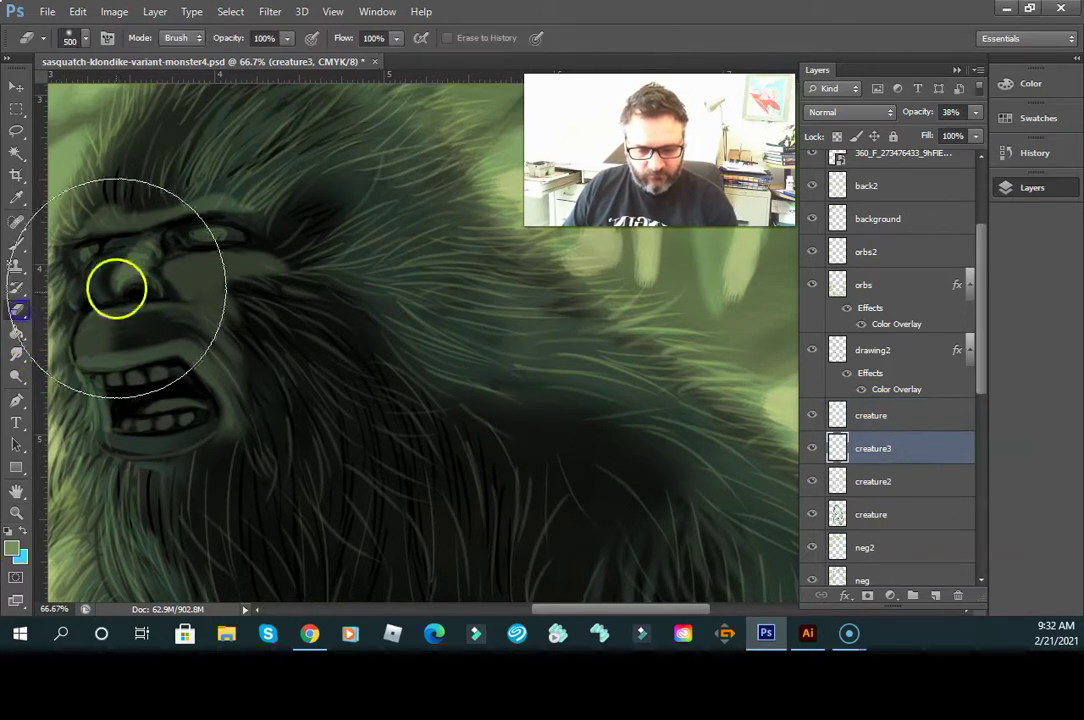
pyautogui.click(17, 245)
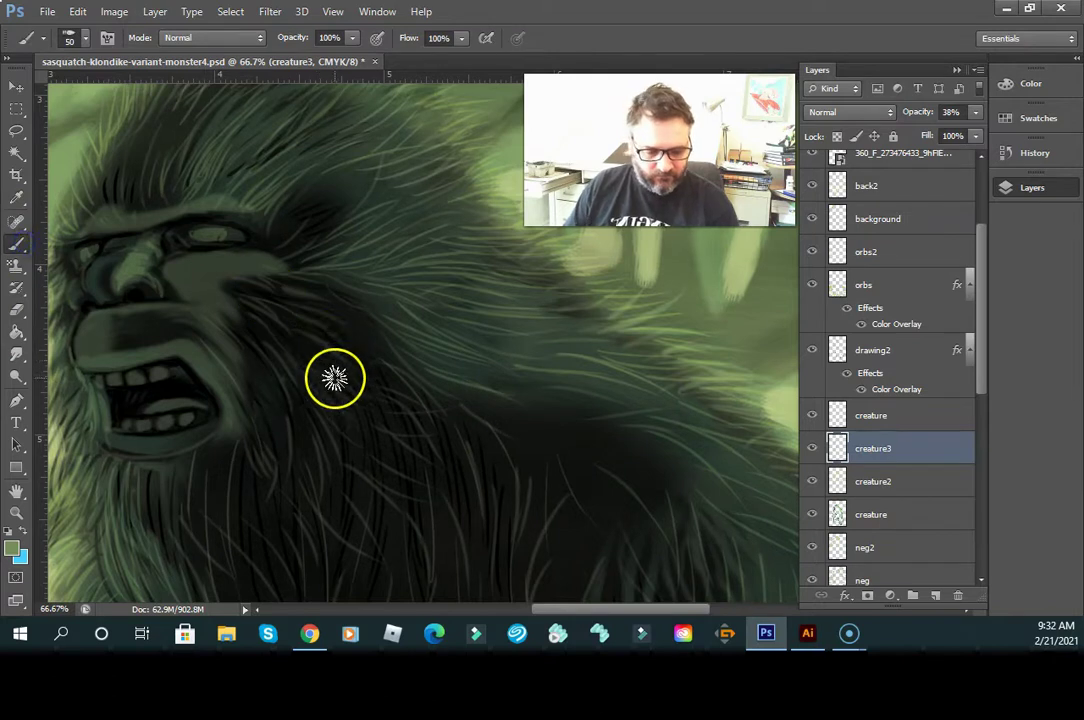
pyautogui.press(']')
pyautogui.press(']')
pyautogui.press(']')
pyautogui.press(']')
pyautogui.press(']')
pyautogui.press(']')
pyautogui.moveTo(262, 284); pyautogui.dragTo(350, 350)
pyautogui.moveTo(266, 292)
pyautogui.mouseDown()
pyautogui.moveTo(354, 352)
pyautogui.moveTo(367, 384)
pyautogui.moveTo(264, 275)
pyautogui.moveTo(381, 364)
pyautogui.moveTo(401, 406)
pyautogui.moveTo(254, 287)
pyautogui.moveTo(394, 382)
pyautogui.moveTo(329, 318)
pyautogui.moveTo(406, 359)
pyautogui.moveTo(358, 305)
pyautogui.moveTo(445, 388)
pyautogui.mouseUp()
pyautogui.moveTo(290, 340)
pyautogui.mouseDown()
pyautogui.moveTo(339, 387)
pyautogui.moveTo(412, 386)
pyautogui.mouseUp()
pyautogui.moveTo(339, 344); pyautogui.dragTo(461, 393)
pyautogui.moveTo(438, 450)
pyautogui.mouseDown()
pyautogui.moveTo(431, 428)
pyautogui.moveTo(445, 484)
pyautogui.mouseUp()
# - Extend the fur strokes on creature3 over the temple and the side of the creature's head
pyautogui.moveTo(160, 267)
pyautogui.mouseDown()
pyautogui.moveTo(132, 284)
pyautogui.moveTo(168, 211)
pyautogui.mouseUp()
pyautogui.moveTo(129, 287); pyautogui.dragTo(186, 194)
pyautogui.moveTo(157, 290)
pyautogui.mouseDown()
pyautogui.moveTo(170, 239)
pyautogui.moveTo(188, 256)
pyautogui.moveTo(134, 292)
pyautogui.moveTo(152, 230)
pyautogui.moveTo(241, 216)
pyautogui.moveTo(218, 282)
pyautogui.moveTo(224, 257)
pyautogui.moveTo(257, 255)
pyautogui.moveTo(231, 281)
pyautogui.moveTo(324, 263)
pyautogui.moveTo(273, 291)
pyautogui.moveTo(331, 282)
pyautogui.moveTo(288, 300)
pyautogui.moveTo(354, 281)
pyautogui.moveTo(296, 308)
pyautogui.moveTo(378, 270)
pyautogui.moveTo(299, 314)
pyautogui.moveTo(381, 287)
pyautogui.moveTo(316, 354)
pyautogui.moveTo(311, 322)
pyautogui.moveTo(393, 320)
pyautogui.moveTo(297, 304)
pyautogui.mouseUp()
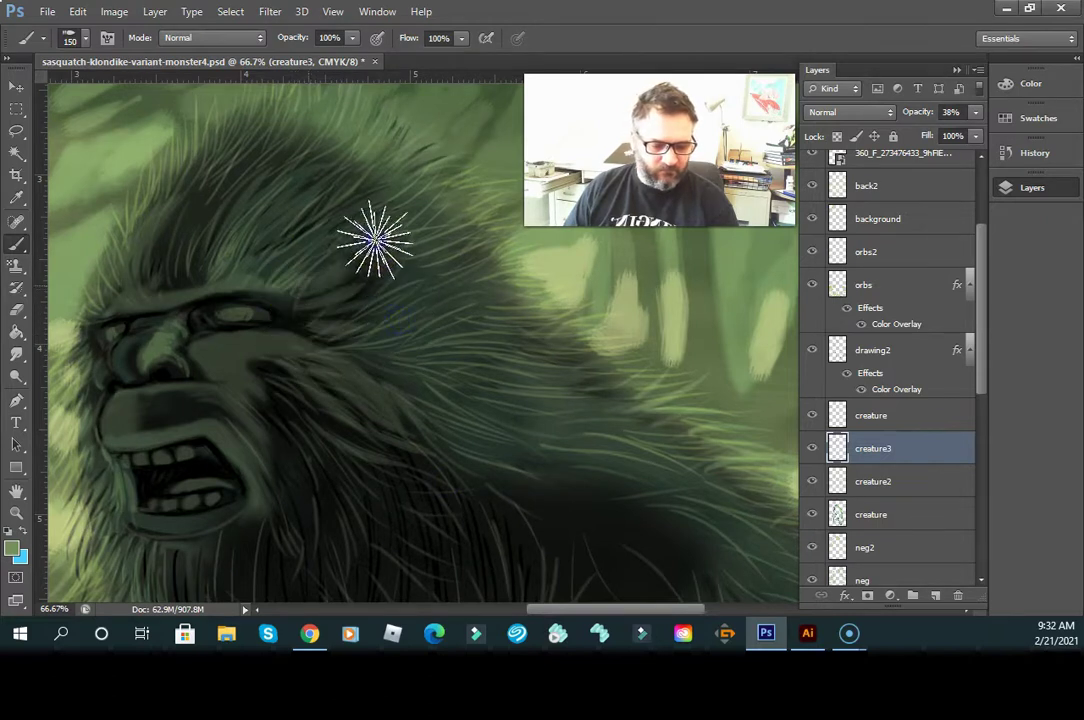
pyautogui.moveTo(466, 420); pyautogui.dragTo(462, 280)
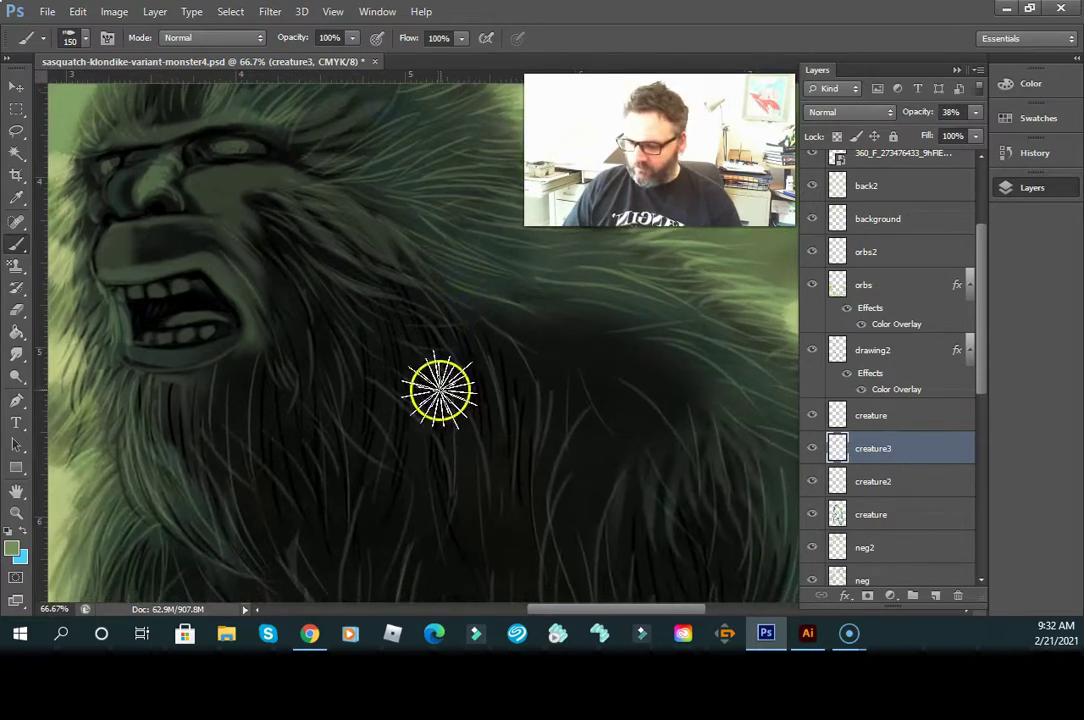
pyautogui.keyDown('alt'); pyautogui.click(455, 394); pyautogui.keyUp('alt')
pyautogui.keyDown('alt'); pyautogui.click(486, 441); pyautogui.keyUp('alt')
pyautogui.moveTo(486, 441); pyautogui.dragTo(433, 451)
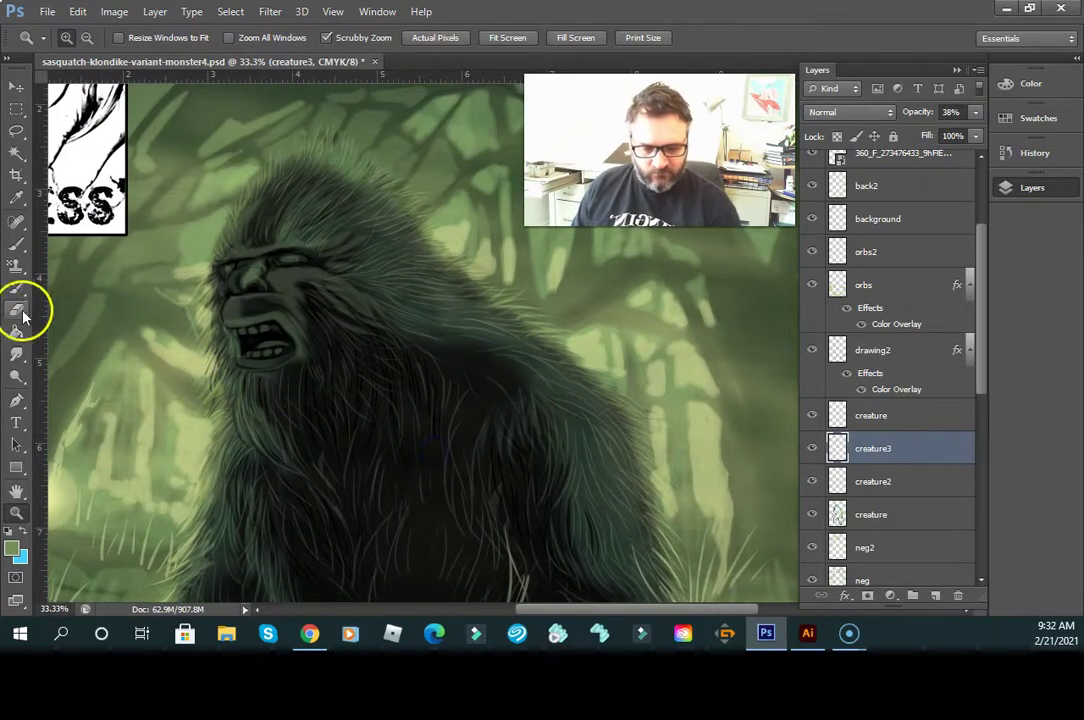
# - Paint soft fur strokes on creature3 down the creature's beard and along its jaw with the 150 brush
pyautogui.click(17, 245)
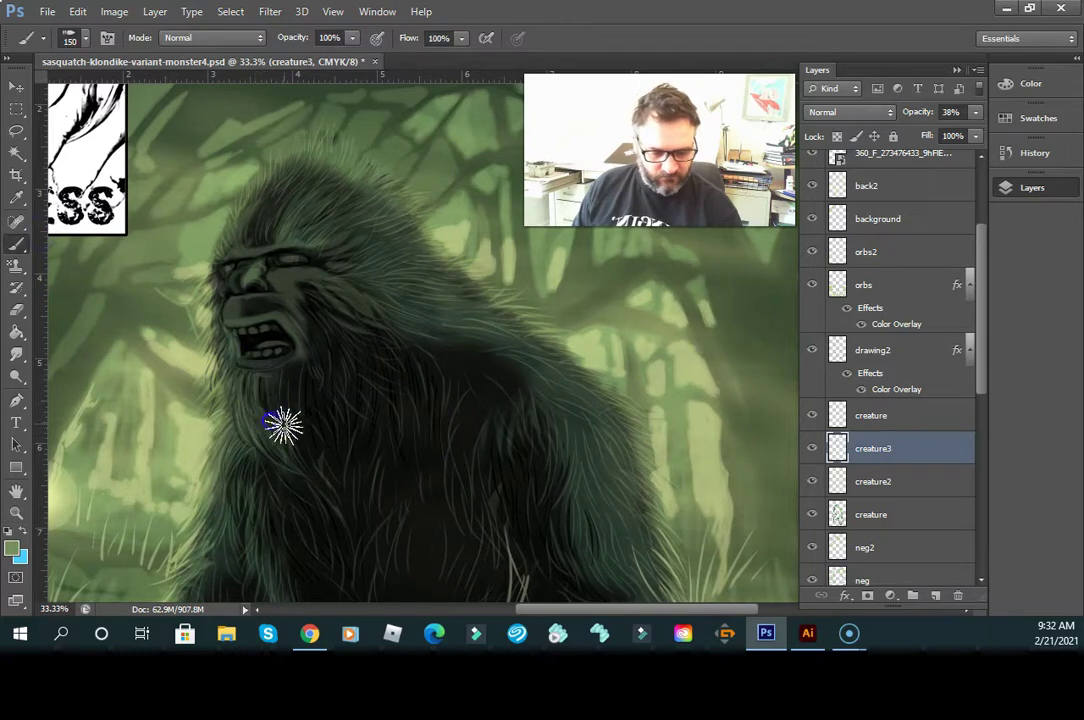
pyautogui.moveTo(269, 373)
pyautogui.mouseDown()
pyautogui.moveTo(300, 423)
pyautogui.moveTo(296, 402)
pyautogui.moveTo(278, 378)
pyautogui.moveTo(283, 434)
pyautogui.mouseUp()
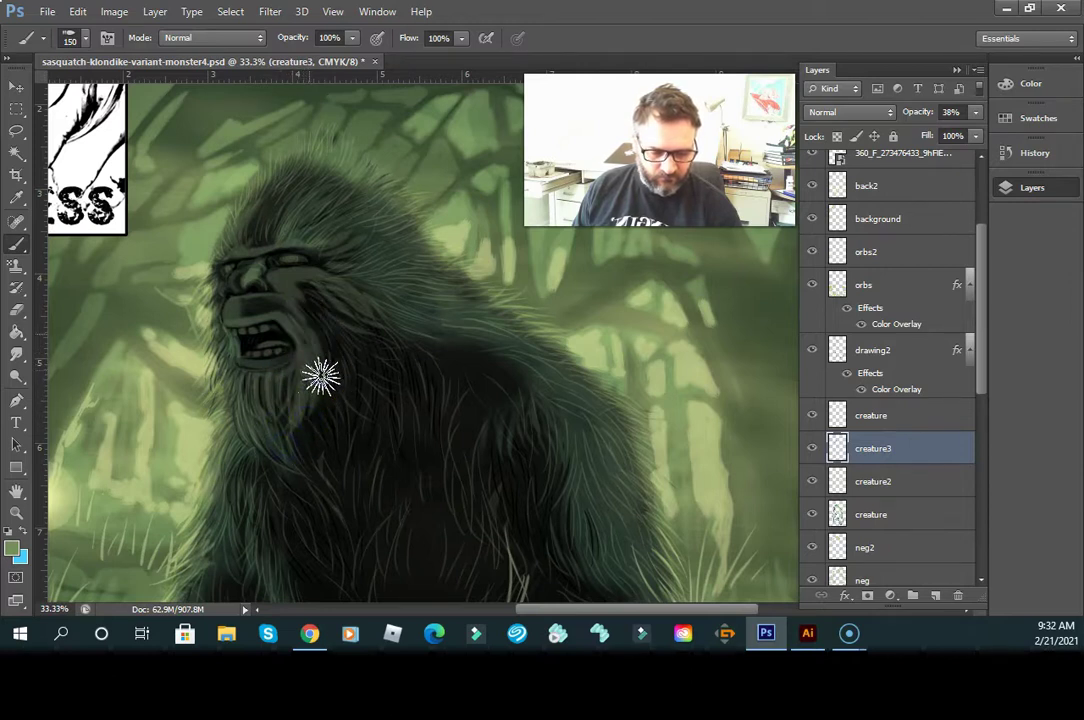
pyautogui.moveTo(295, 313)
pyautogui.mouseDown()
pyautogui.moveTo(323, 410)
pyautogui.moveTo(300, 450)
pyautogui.moveTo(321, 457)
pyautogui.moveTo(325, 372)
pyautogui.moveTo(297, 444)
pyautogui.moveTo(298, 366)
pyautogui.moveTo(261, 379)
pyautogui.mouseUp()
# - Brush soft fur highlights on creature3 over the creature's near shoulder and down the upper arm
pyautogui.press('space')
pyautogui.moveTo(414, 489); pyautogui.dragTo(344, 423)
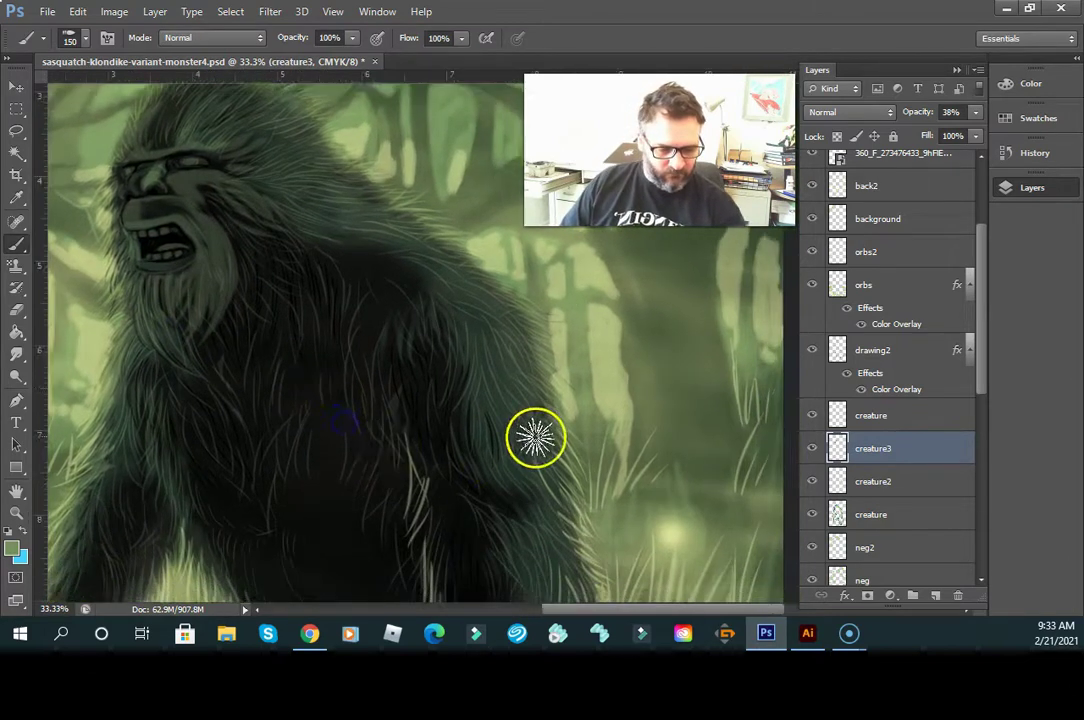
pyautogui.moveTo(412, 275)
pyautogui.mouseDown()
pyautogui.moveTo(385, 311)
pyautogui.moveTo(416, 317)
pyautogui.moveTo(425, 271)
pyautogui.moveTo(397, 333)
pyautogui.moveTo(429, 272)
pyautogui.moveTo(428, 328)
pyautogui.moveTo(439, 274)
pyautogui.moveTo(446, 303)
pyautogui.moveTo(412, 264)
pyautogui.moveTo(475, 349)
pyautogui.moveTo(443, 288)
pyautogui.moveTo(443, 373)
pyautogui.moveTo(461, 350)
pyautogui.moveTo(464, 364)
pyautogui.moveTo(452, 362)
pyautogui.moveTo(388, 263)
pyautogui.moveTo(317, 226)
pyautogui.moveTo(405, 262)
pyautogui.moveTo(361, 234)
pyautogui.moveTo(424, 250)
pyautogui.moveTo(340, 235)
pyautogui.moveTo(416, 230)
pyautogui.mouseUp()
pyautogui.moveTo(484, 371); pyautogui.dragTo(452, 336)
pyautogui.moveTo(440, 285)
pyautogui.mouseDown()
pyautogui.moveTo(448, 335)
pyautogui.moveTo(429, 340)
pyautogui.moveTo(450, 420)
pyautogui.moveTo(467, 397)
pyautogui.moveTo(416, 358)
pyautogui.mouseUp()
pyautogui.moveTo(379, 241)
pyautogui.mouseDown()
pyautogui.moveTo(347, 188)
pyautogui.moveTo(380, 239)
pyautogui.moveTo(303, 166)
pyautogui.moveTo(362, 197)
pyautogui.mouseUp()
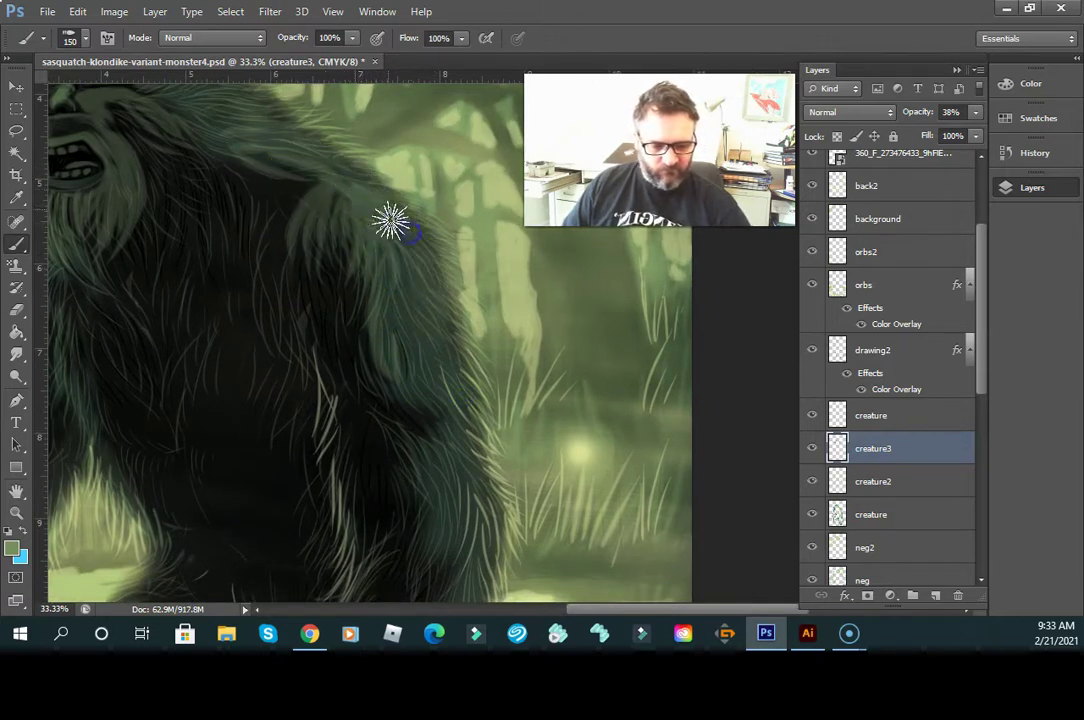
pyautogui.moveTo(409, 288)
pyautogui.mouseDown()
pyautogui.moveTo(423, 373)
pyautogui.moveTo(450, 351)
pyautogui.mouseUp()
pyautogui.moveTo(448, 398); pyautogui.dragTo(429, 334)
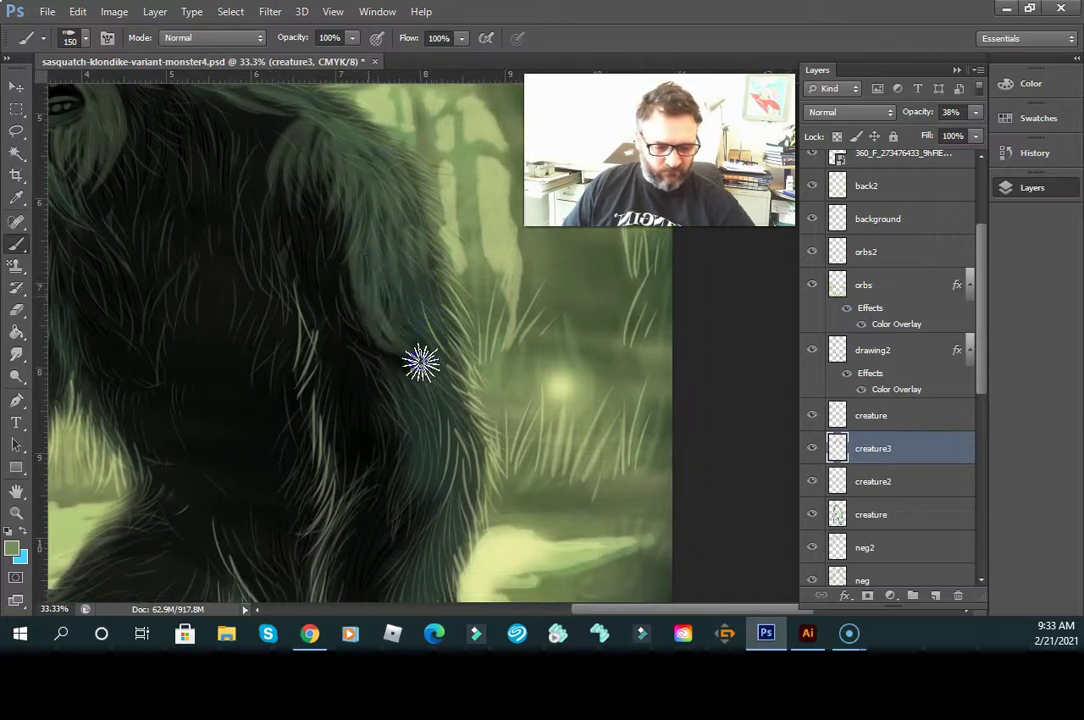
# - Continue the fur strokes on creature3 around the elbow and the upper part of the near forearm
pyautogui.moveTo(406, 266)
pyautogui.mouseDown()
pyautogui.moveTo(387, 317)
pyautogui.moveTo(357, 274)
pyautogui.moveTo(411, 394)
pyautogui.mouseUp()
pyautogui.moveTo(360, 338)
pyautogui.mouseDown()
pyautogui.moveTo(457, 442)
pyautogui.moveTo(459, 378)
pyautogui.mouseUp()
pyautogui.moveTo(410, 246); pyautogui.dragTo(440, 411)
pyautogui.moveTo(440, 321)
pyautogui.mouseDown()
pyautogui.moveTo(391, 308)
pyautogui.moveTo(395, 380)
pyautogui.moveTo(376, 366)
pyautogui.moveTo(365, 289)
pyautogui.moveTo(365, 381)
pyautogui.moveTo(374, 314)
pyautogui.moveTo(358, 290)
pyautogui.moveTo(380, 330)
pyautogui.moveTo(409, 323)
pyautogui.moveTo(391, 407)
pyautogui.moveTo(396, 453)
pyautogui.moveTo(428, 338)
pyautogui.moveTo(414, 431)
pyautogui.moveTo(436, 426)
pyautogui.moveTo(366, 436)
pyautogui.moveTo(293, 260)
pyautogui.moveTo(276, 343)
pyautogui.moveTo(291, 300)
pyautogui.moveTo(296, 319)
pyautogui.moveTo(300, 286)
pyautogui.moveTo(284, 225)
pyautogui.moveTo(289, 262)
pyautogui.moveTo(269, 306)
pyautogui.moveTo(292, 286)
pyautogui.mouseUp()
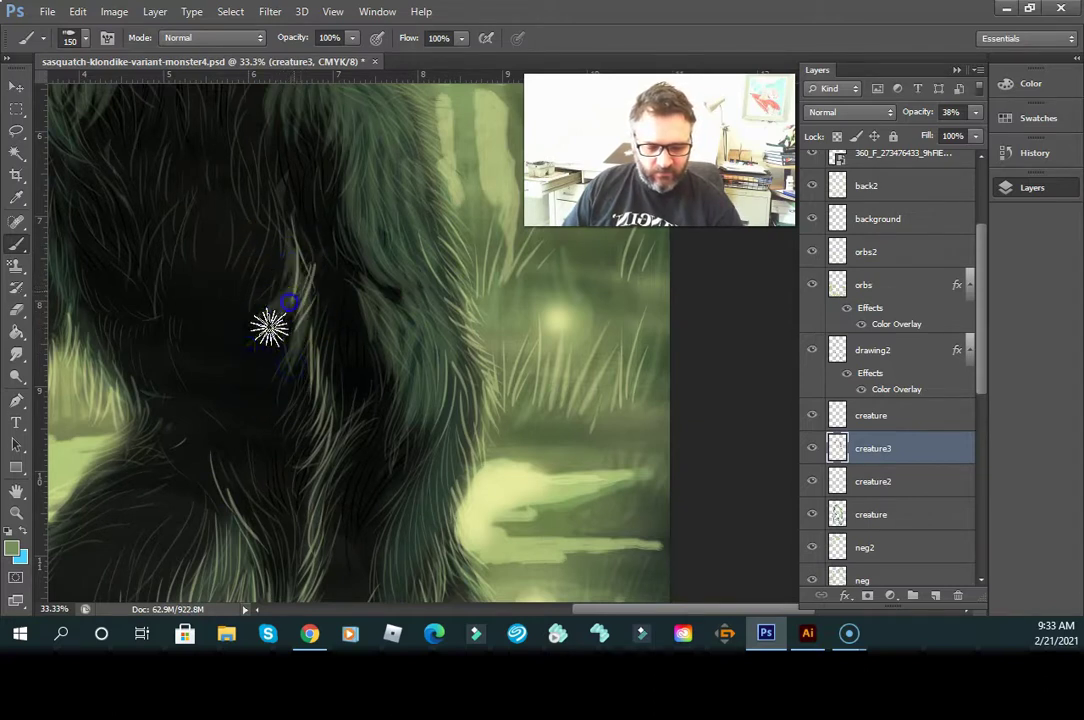
# - Paint soft fur strokes on creature3 along the side of the waist and the inner edge of the near forearm
pyautogui.moveTo(284, 368)
pyautogui.mouseDown()
pyautogui.moveTo(298, 310)
pyautogui.moveTo(300, 328)
pyautogui.mouseUp()
pyautogui.moveTo(373, 357)
pyautogui.mouseDown()
pyautogui.moveTo(382, 344)
pyautogui.moveTo(452, 334)
pyautogui.mouseUp()
pyautogui.moveTo(431, 413)
pyautogui.mouseDown()
pyautogui.moveTo(402, 367)
pyautogui.moveTo(384, 296)
pyautogui.moveTo(354, 390)
pyautogui.mouseUp()
pyautogui.moveTo(452, 453); pyautogui.dragTo(481, 404)
pyautogui.moveTo(466, 475)
pyautogui.mouseDown()
pyautogui.moveTo(430, 401)
pyautogui.moveTo(432, 283)
pyautogui.moveTo(422, 263)
pyautogui.moveTo(400, 316)
pyautogui.mouseUp()
pyautogui.moveTo(419, 263)
pyautogui.mouseDown()
pyautogui.moveTo(385, 307)
pyautogui.moveTo(409, 287)
pyautogui.mouseUp()
# - Add soft fur strokes on creature3 along the lower belly and the hip crease above the bent leg
pyautogui.moveTo(425, 238)
pyautogui.mouseDown()
pyautogui.moveTo(439, 299)
pyautogui.moveTo(409, 302)
pyautogui.moveTo(423, 258)
pyautogui.moveTo(410, 291)
pyautogui.moveTo(373, 325)
pyautogui.moveTo(274, 286)
pyautogui.moveTo(303, 201)
pyautogui.moveTo(282, 245)
pyautogui.moveTo(286, 286)
pyautogui.moveTo(239, 242)
pyautogui.moveTo(308, 303)
pyautogui.moveTo(220, 223)
pyautogui.moveTo(308, 291)
pyautogui.moveTo(210, 203)
pyautogui.moveTo(210, 190)
pyautogui.moveTo(249, 217)
pyautogui.moveTo(219, 189)
pyautogui.moveTo(243, 242)
pyautogui.moveTo(210, 167)
pyautogui.moveTo(250, 247)
pyautogui.moveTo(252, 198)
pyautogui.mouseUp()
pyautogui.moveTo(280, 292)
pyautogui.mouseDown()
pyautogui.moveTo(252, 262)
pyautogui.moveTo(300, 318)
pyautogui.moveTo(264, 275)
pyautogui.moveTo(330, 311)
pyautogui.moveTo(292, 285)
pyautogui.moveTo(315, 319)
pyautogui.mouseUp()
pyautogui.moveTo(448, 462); pyautogui.dragTo(603, 394)
pyautogui.moveTo(392, 433); pyautogui.dragTo(353, 351)
pyautogui.moveTo(390, 288); pyautogui.dragTo(332, 317)
pyautogui.moveTo(397, 277); pyautogui.dragTo(335, 307)
pyautogui.moveTo(421, 309)
pyautogui.mouseDown()
pyautogui.moveTo(382, 295)
pyautogui.moveTo(428, 310)
pyautogui.moveTo(457, 346)
pyautogui.moveTo(592, 417)
pyautogui.mouseUp()
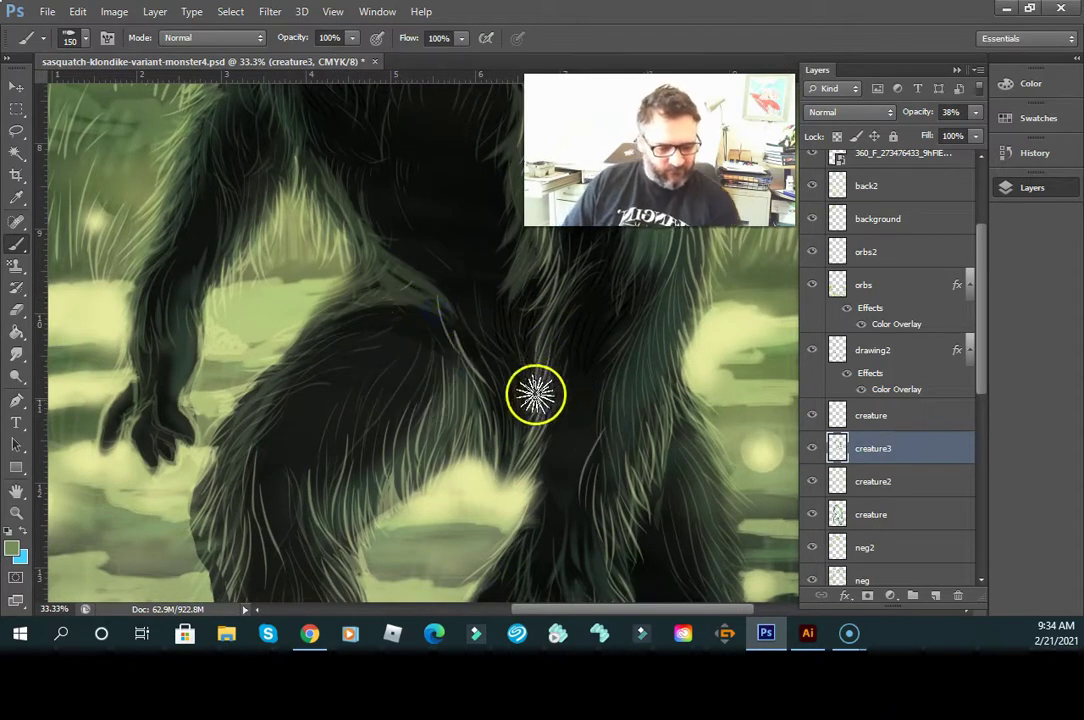
# - Blend more fur strokes on creature3 across the groin and the top of the inner thigh
pyautogui.moveTo(737, 468); pyautogui.dragTo(547, 344)
pyautogui.moveTo(354, 166)
pyautogui.mouseDown()
pyautogui.moveTo(318, 226)
pyautogui.moveTo(259, 196)
pyautogui.moveTo(288, 257)
pyautogui.mouseUp()
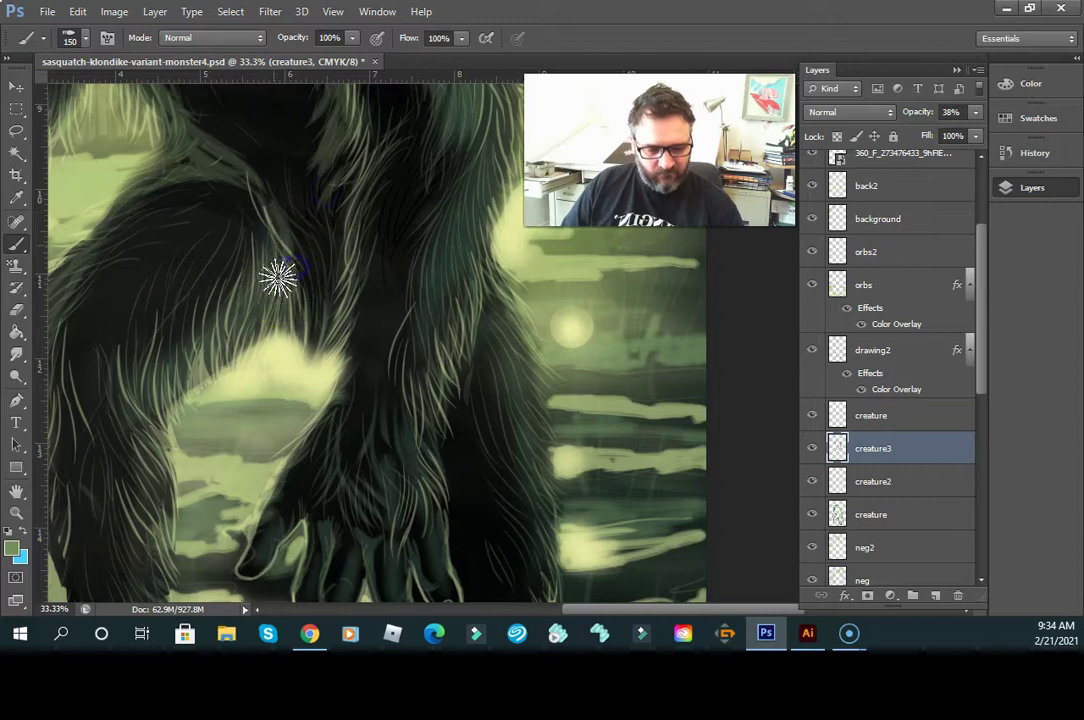
pyautogui.scroll(3, 324, 356)
pyautogui.moveTo(324, 331); pyautogui.dragTo(330, 311)
pyautogui.moveTo(276, 271); pyautogui.dragTo(314, 284)
pyautogui.moveTo(240, 249); pyautogui.dragTo(331, 299)
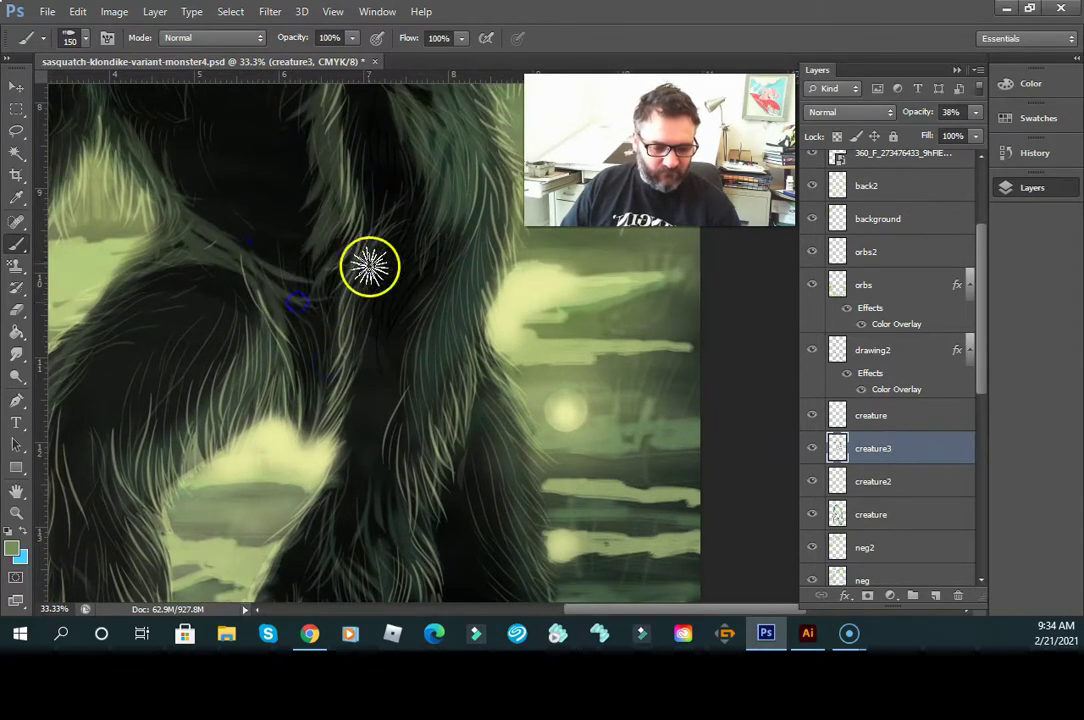
pyautogui.moveTo(392, 341); pyautogui.dragTo(382, 450)
pyautogui.moveTo(378, 371); pyautogui.dragTo(477, 450)
# - With the whole cover in view, paint fur strokes on creature3 over the hip, belly edge and far arm
pyautogui.keyDown('alt'); pyautogui.click(387, 428); pyautogui.keyUp('alt')
pyautogui.keyDown('alt'); pyautogui.click(469, 477); pyautogui.keyUp('alt')
pyautogui.keyDown('alt'); pyautogui.click(472, 479); pyautogui.keyUp('alt')
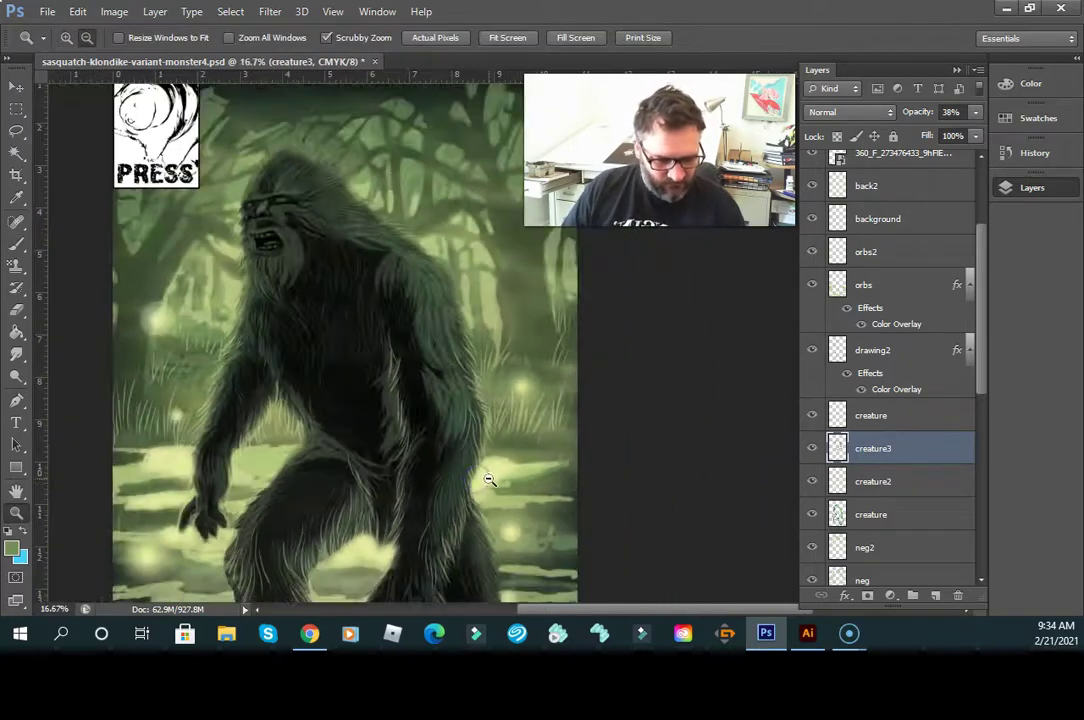
pyautogui.keyDown('alt'); pyautogui.click(488, 486); pyautogui.keyUp('alt')
pyautogui.moveTo(566, 484)
pyautogui.mouseDown()
pyautogui.moveTo(498, 474)
pyautogui.moveTo(559, 455)
pyautogui.moveTo(416, 416)
pyautogui.moveTo(375, 461)
pyautogui.mouseUp()
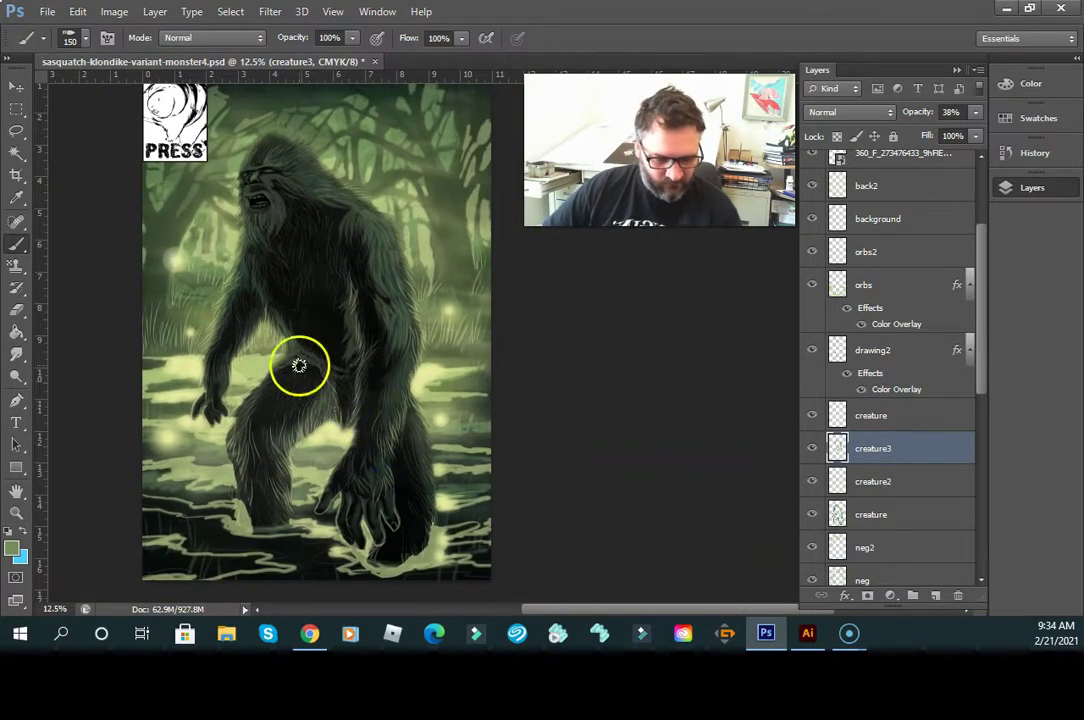
pyautogui.moveTo(291, 361); pyautogui.dragTo(291, 366)
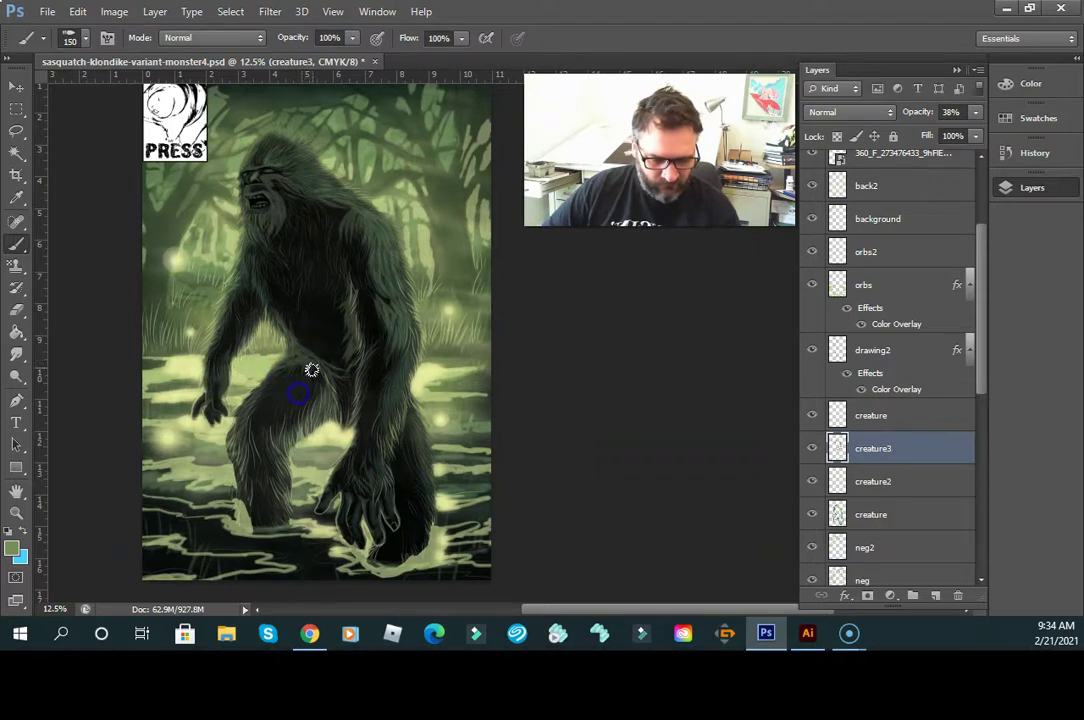
pyautogui.click(321, 311)
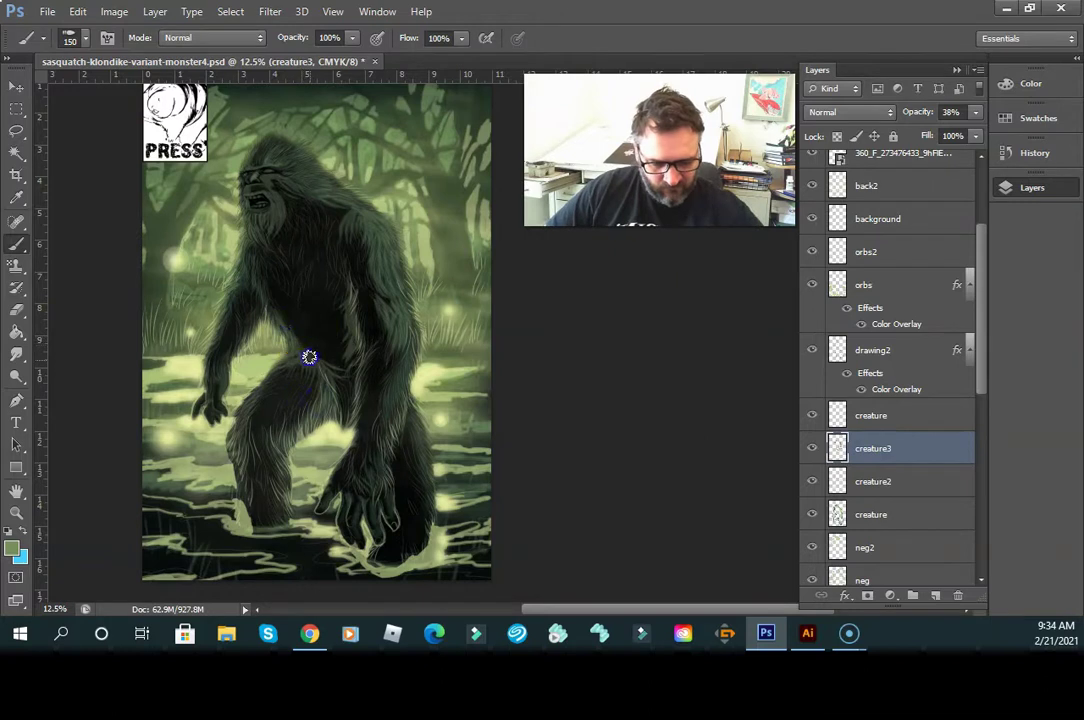
pyautogui.click(254, 302)
pyautogui.click(240, 253)
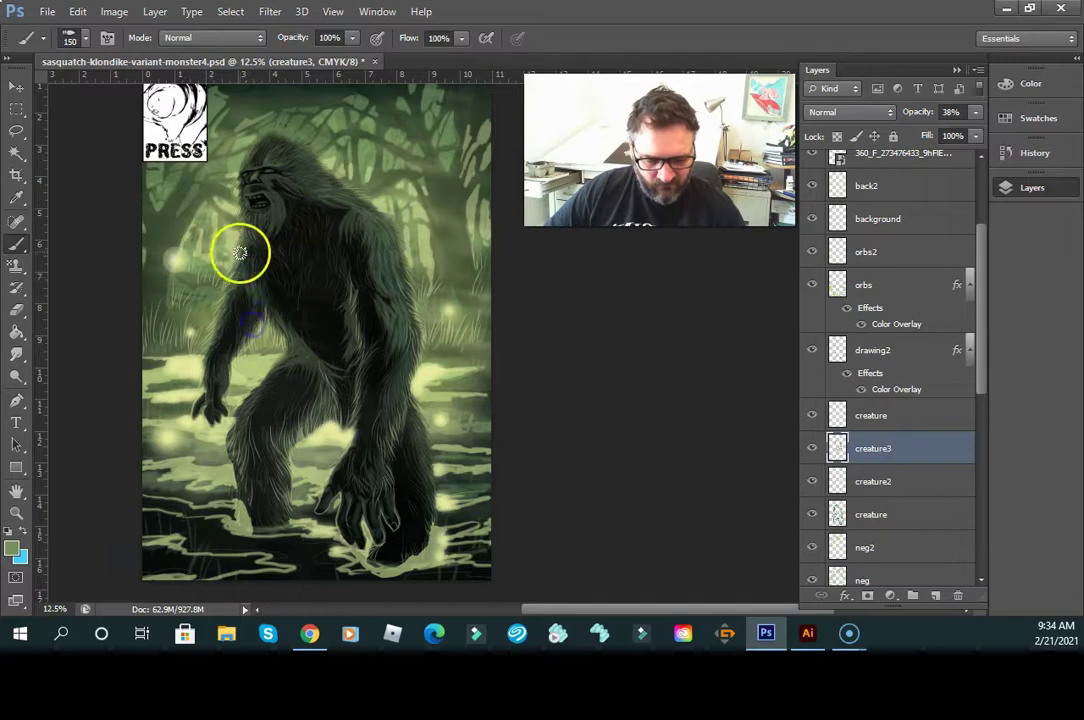
pyautogui.click(326, 332)
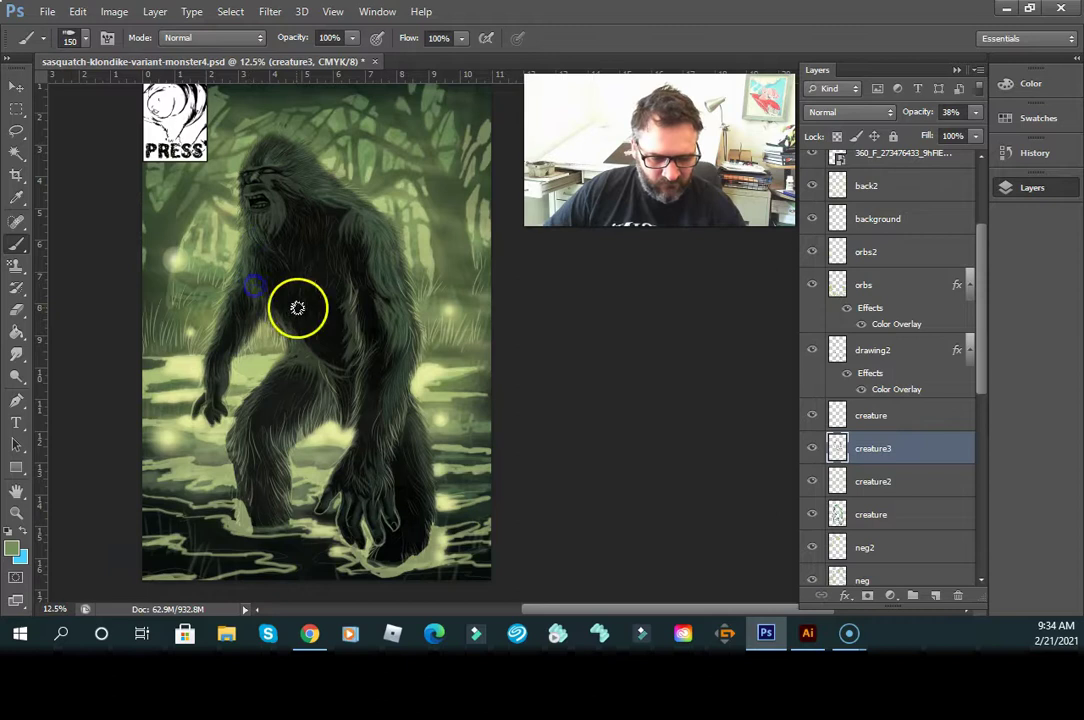
# - Paint fur highlights on creature3 across the creature's chest and the side of its ribs
pyautogui.moveTo(260, 237); pyautogui.dragTo(264, 240)
pyautogui.moveTo(380, 312)
pyautogui.mouseDown()
pyautogui.moveTo(456, 361)
pyautogui.moveTo(444, 383)
pyautogui.moveTo(424, 370)
pyautogui.moveTo(421, 408)
pyautogui.moveTo(332, 317)
pyautogui.mouseUp()
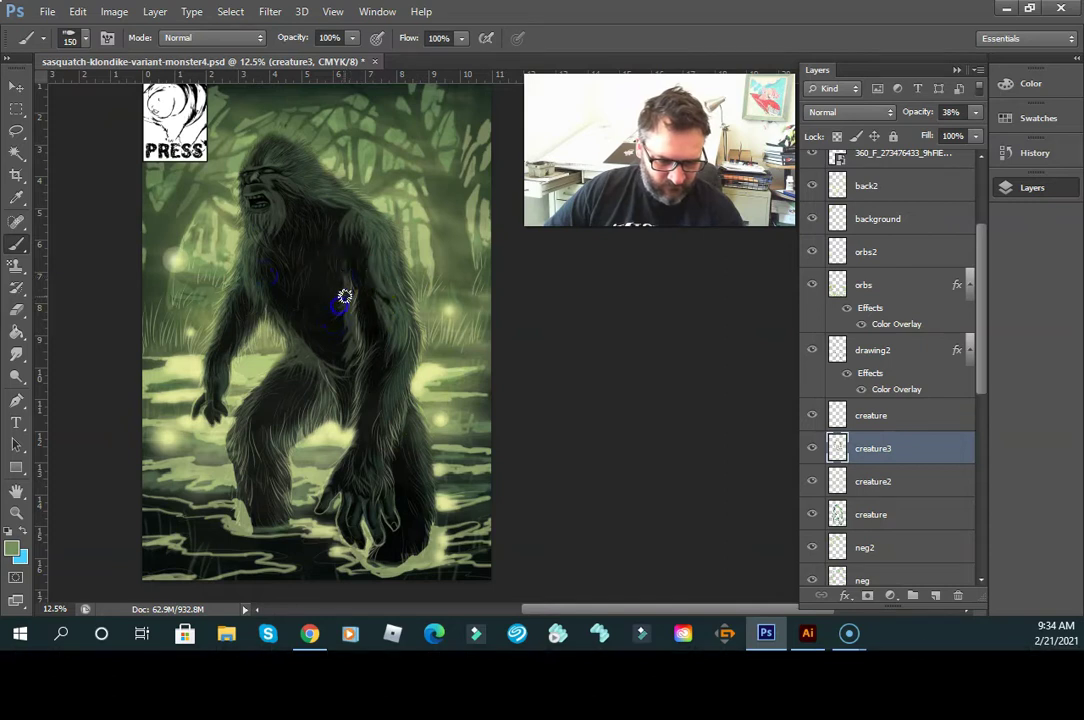
pyautogui.moveTo(354, 261)
pyautogui.mouseDown()
pyautogui.moveTo(329, 256)
pyautogui.moveTo(345, 287)
pyautogui.mouseUp()
pyautogui.moveTo(342, 219); pyautogui.dragTo(346, 214)
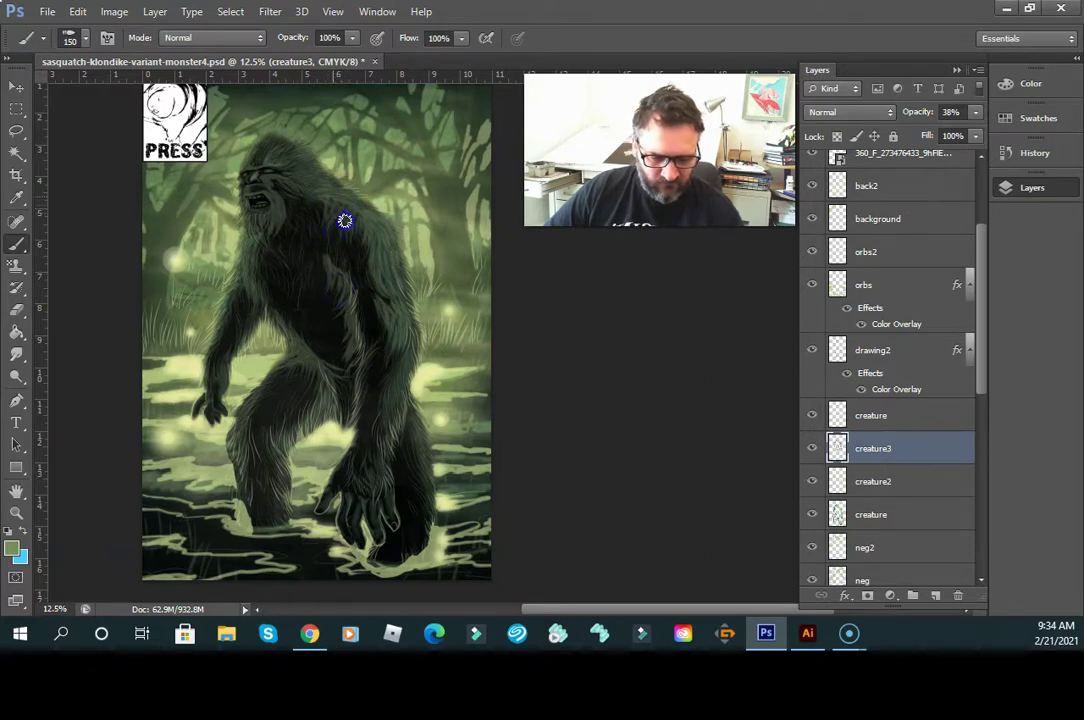
pyautogui.moveTo(324, 206)
pyautogui.mouseDown()
pyautogui.moveTo(336, 286)
pyautogui.moveTo(443, 375)
pyautogui.moveTo(447, 396)
pyautogui.moveTo(424, 408)
pyautogui.moveTo(413, 473)
pyautogui.moveTo(409, 419)
pyautogui.mouseUp()
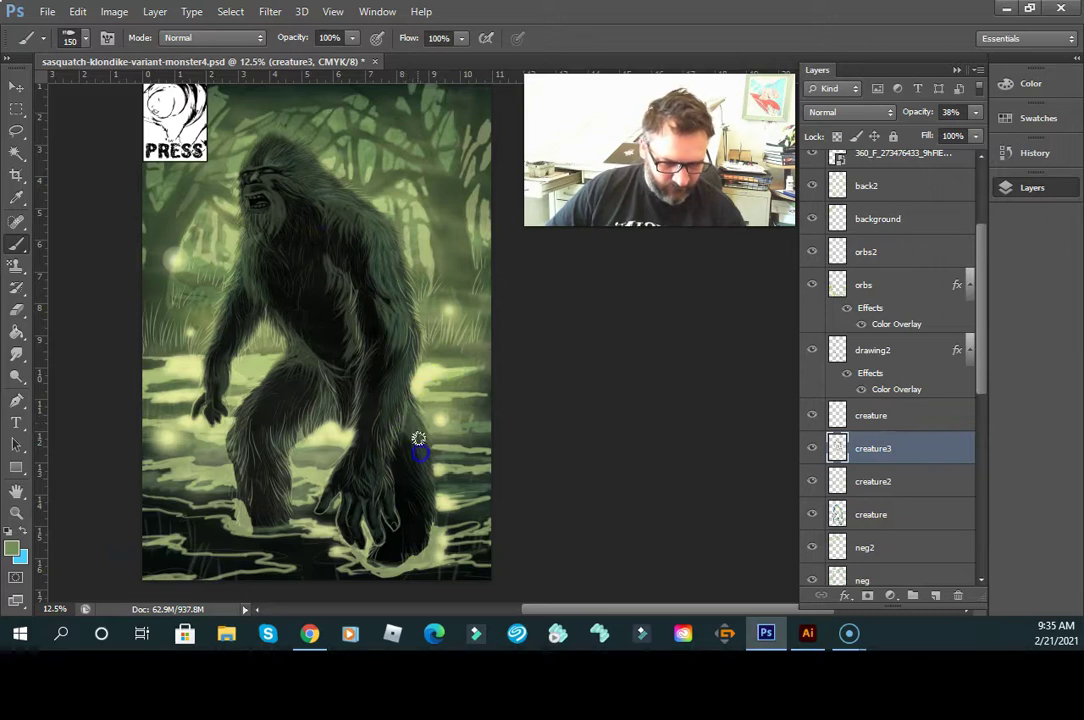
# - Add soft fur strokes on creature3 to the rear leg and foot behind the large hand
pyautogui.moveTo(412, 468)
pyautogui.mouseDown()
pyautogui.moveTo(435, 527)
pyautogui.moveTo(428, 554)
pyautogui.moveTo(438, 530)
pyautogui.moveTo(420, 555)
pyautogui.moveTo(400, 553)
pyautogui.mouseUp()
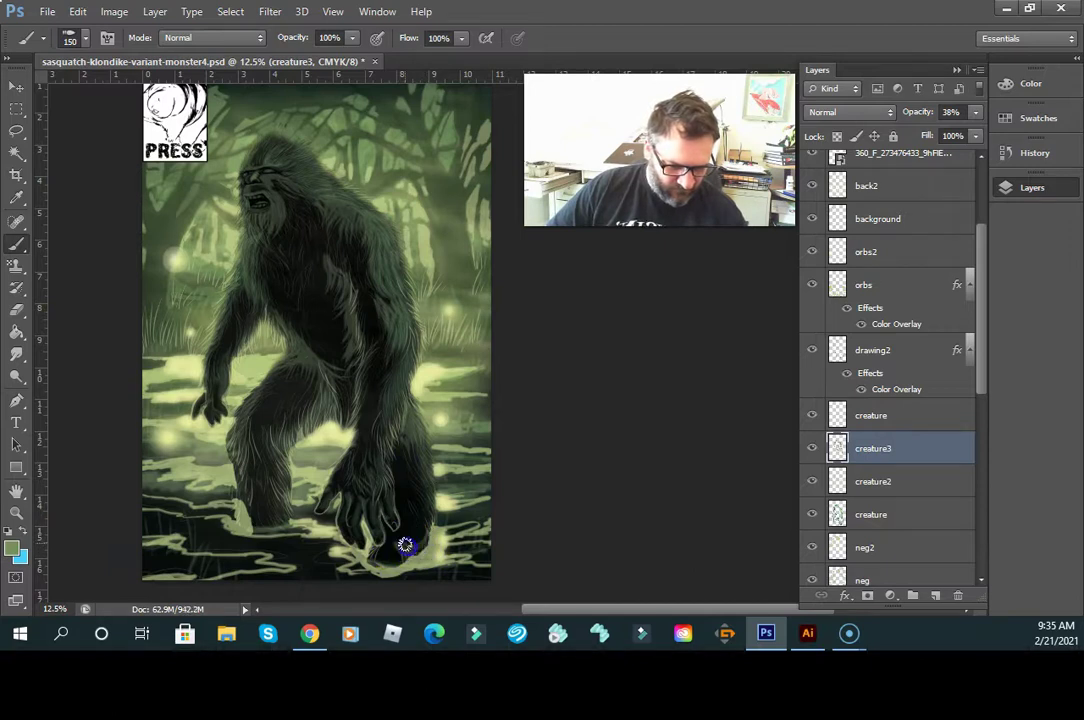
pyautogui.moveTo(400, 541); pyautogui.dragTo(419, 544)
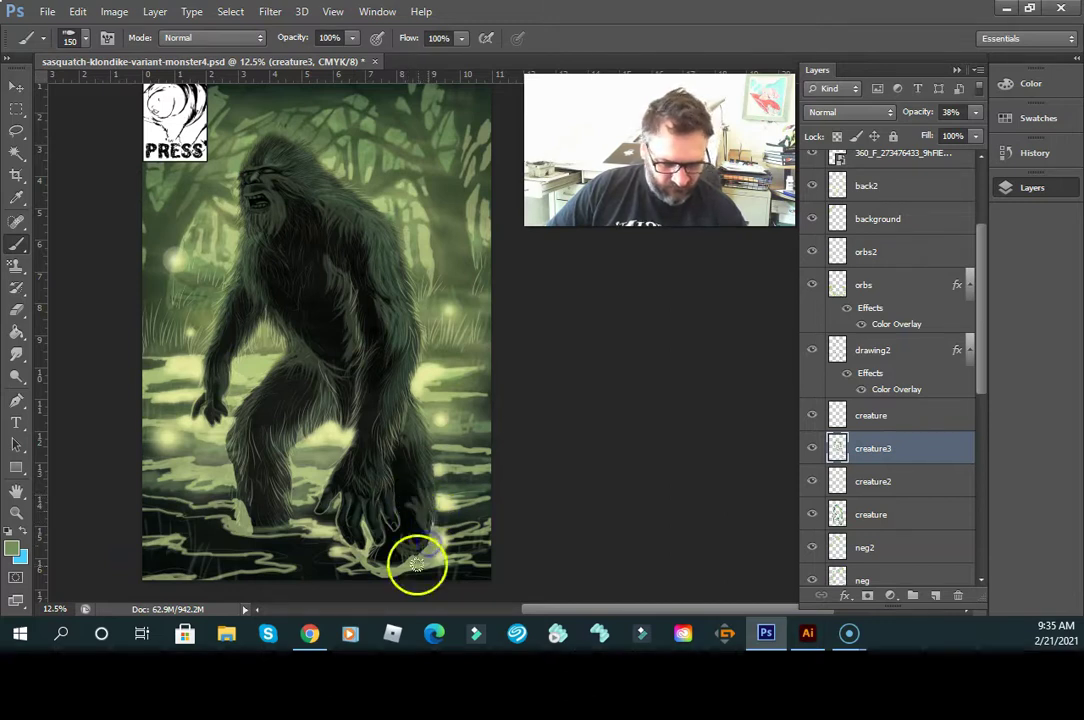
pyautogui.moveTo(399, 558); pyautogui.dragTo(394, 565)
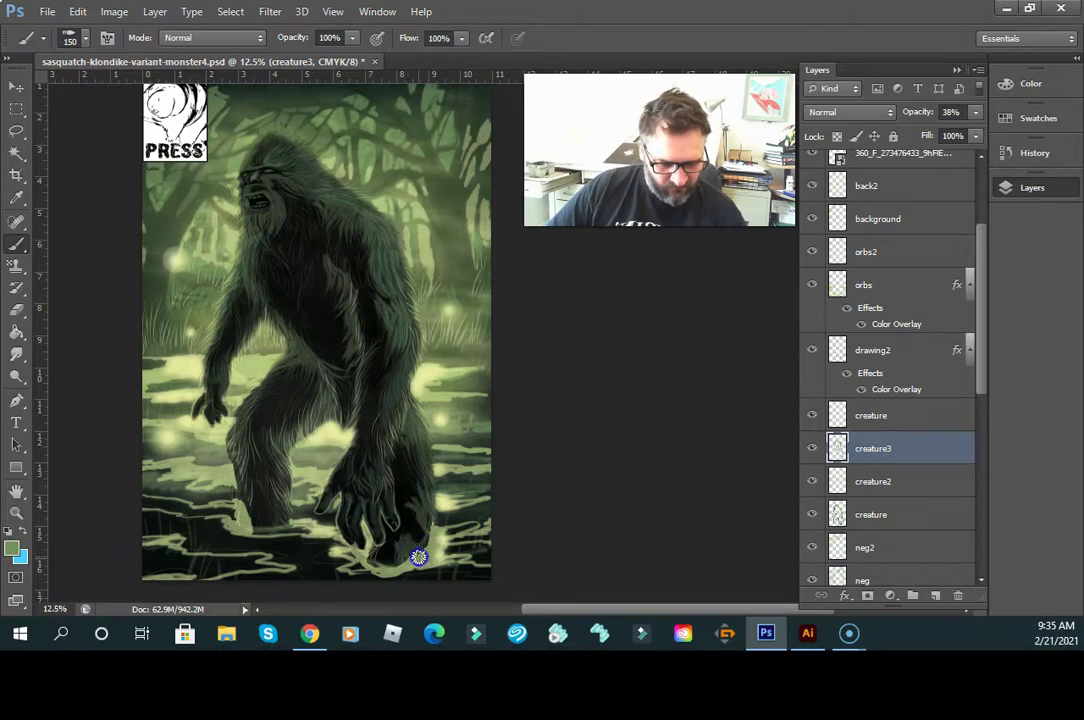
pyautogui.moveTo(393, 554); pyautogui.dragTo(400, 534)
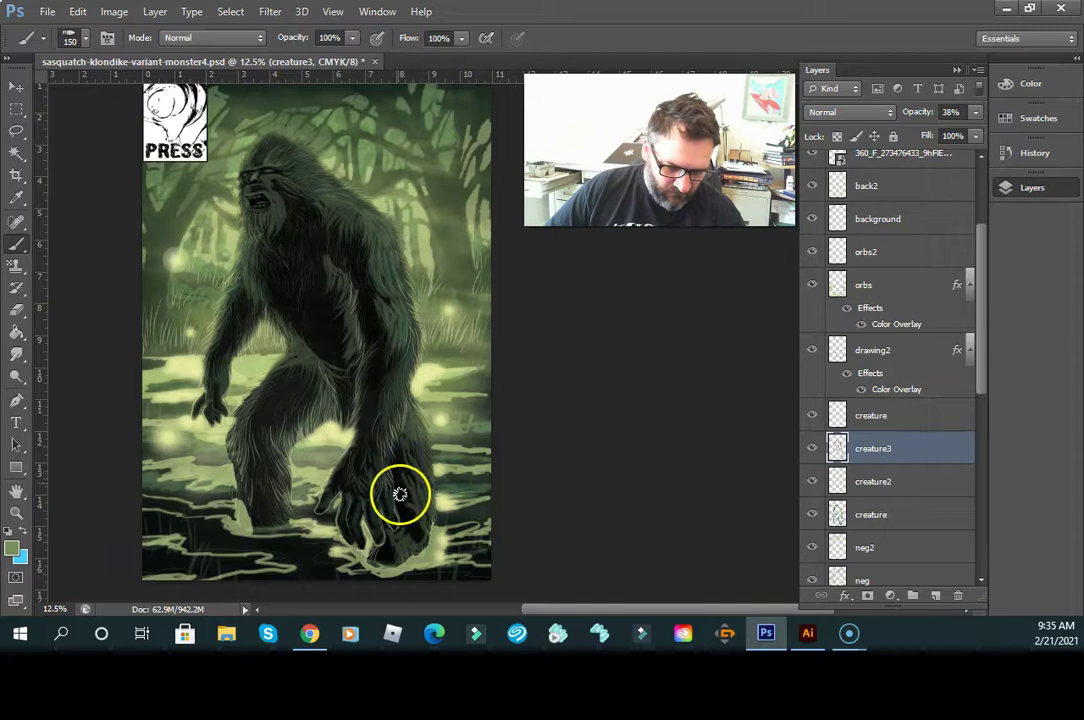
# - Work closer on the rear leg and fill its calf on creature3 with soft fur strokes beside the hand
pyautogui.press('z')
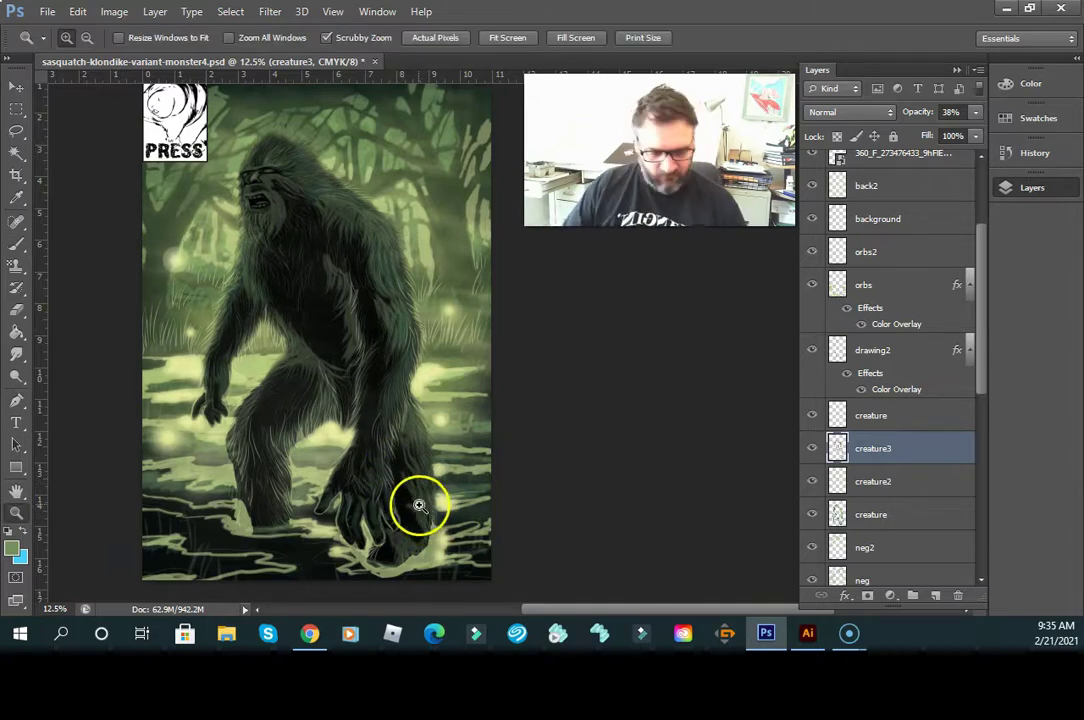
pyautogui.click(419, 506)
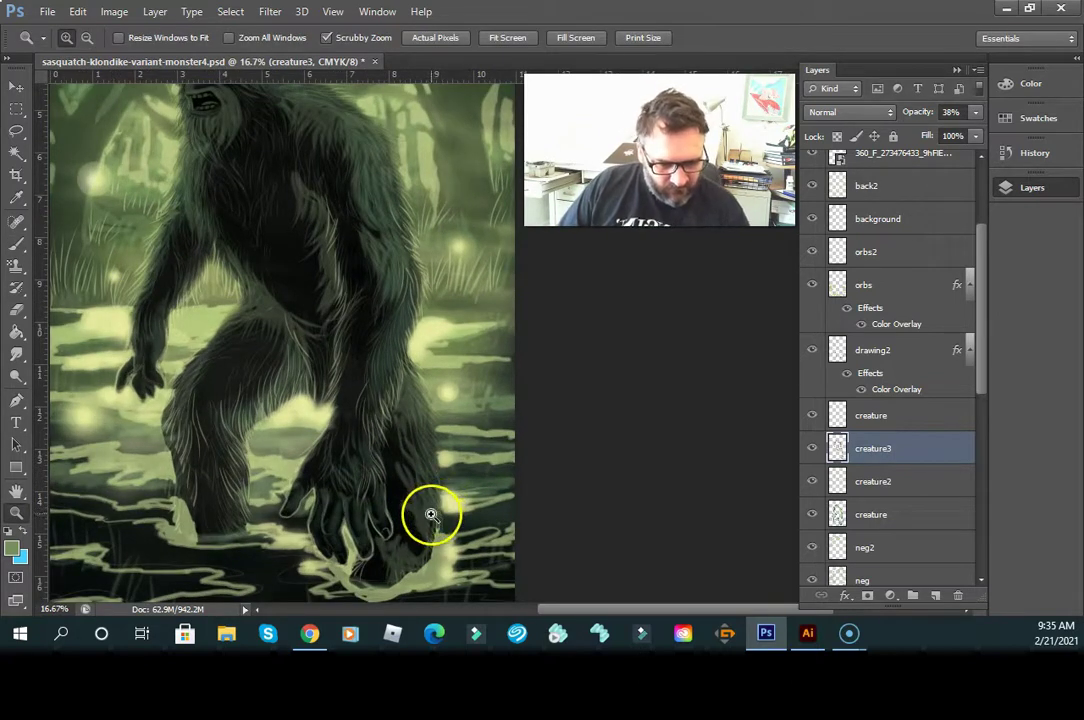
pyautogui.click(432, 510)
pyautogui.moveTo(344, 460)
pyautogui.mouseDown()
pyautogui.moveTo(399, 441)
pyautogui.moveTo(399, 426)
pyautogui.mouseUp()
pyautogui.click(17, 245)
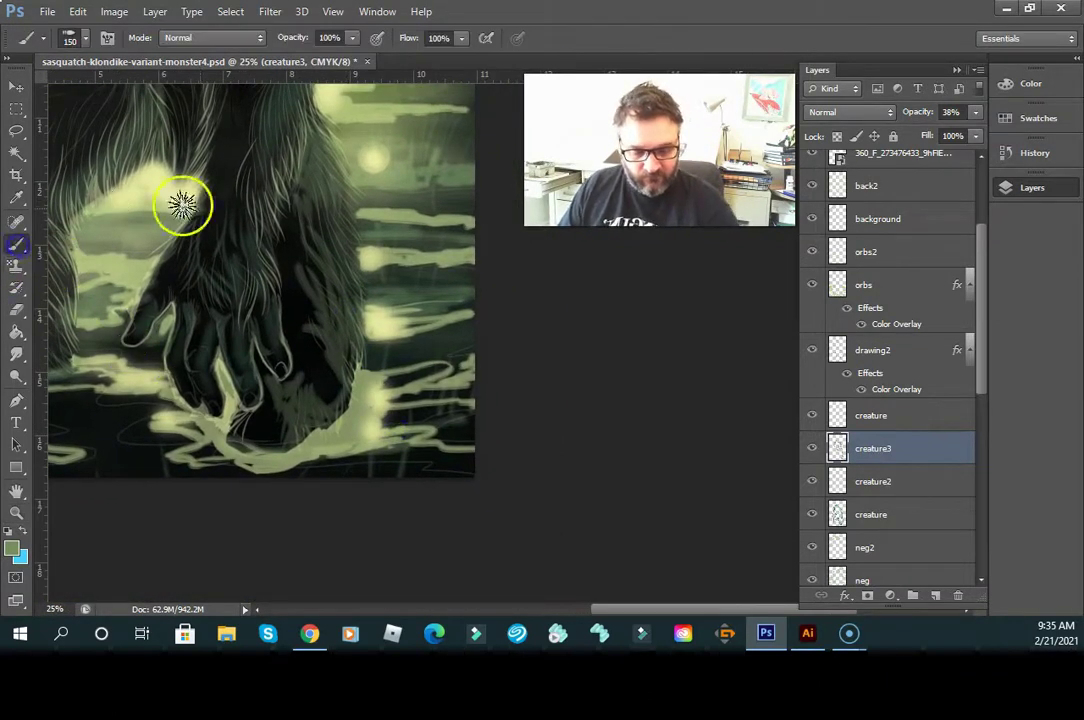
pyautogui.moveTo(319, 342)
pyautogui.mouseDown()
pyautogui.moveTo(314, 384)
pyautogui.moveTo(326, 345)
pyautogui.moveTo(334, 352)
pyautogui.moveTo(320, 411)
pyautogui.mouseUp()
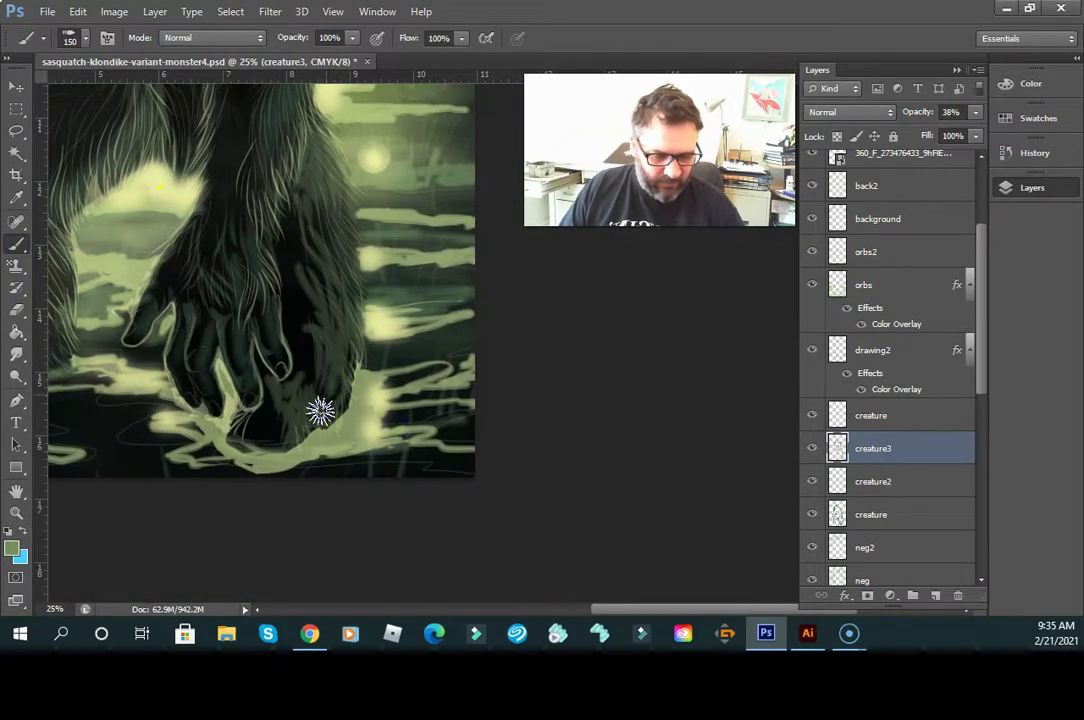
pyautogui.moveTo(291, 286); pyautogui.dragTo(320, 333)
pyautogui.moveTo(291, 255); pyautogui.dragTo(326, 333)
pyautogui.click(312, 256)
pyautogui.click(290, 247)
pyautogui.click(292, 213)
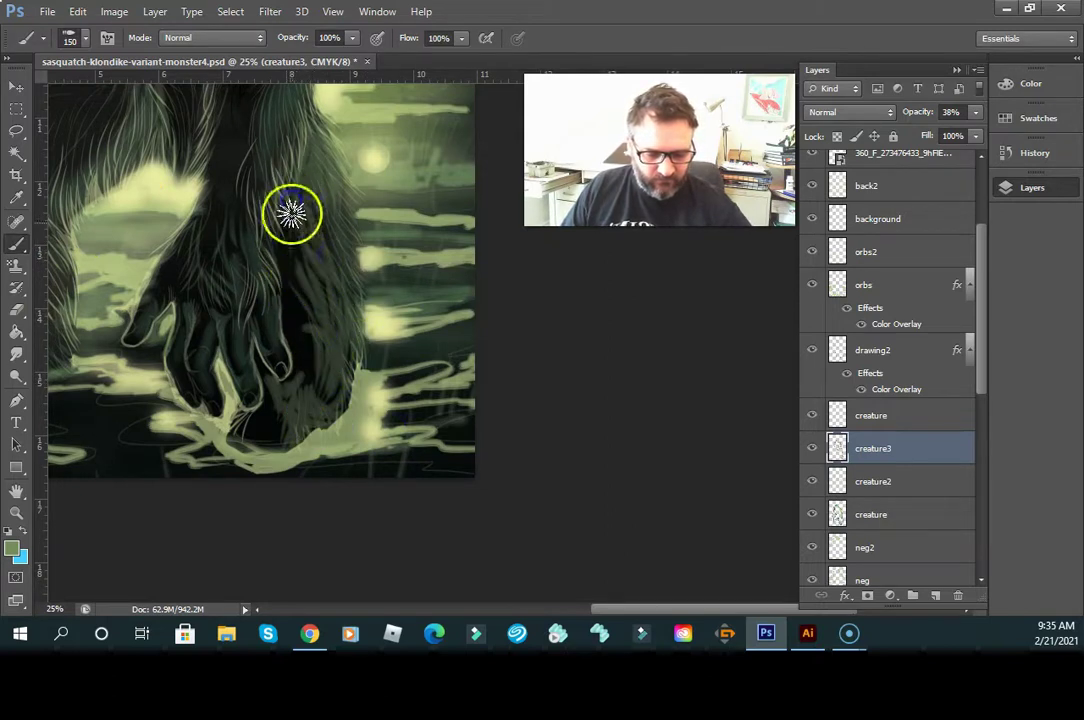
pyautogui.click(305, 195)
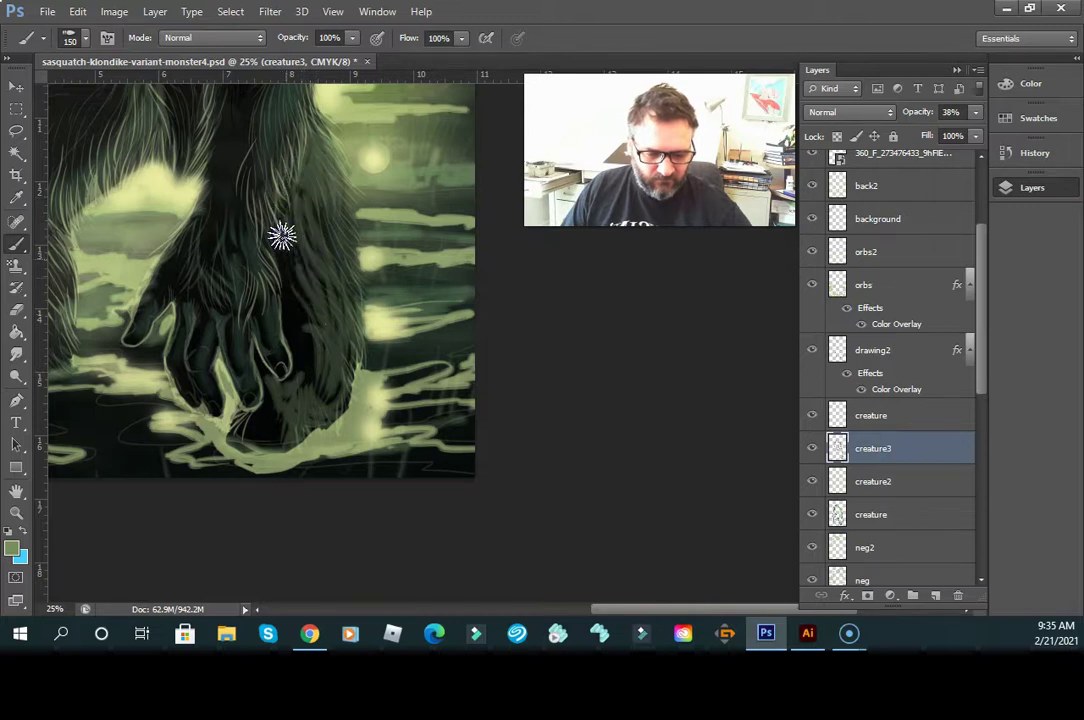
# - Finish the fur strokes on creature3 along the rear leg's lower edge and around the foot at the waterline
pyautogui.click(309, 353)
pyautogui.click(319, 348)
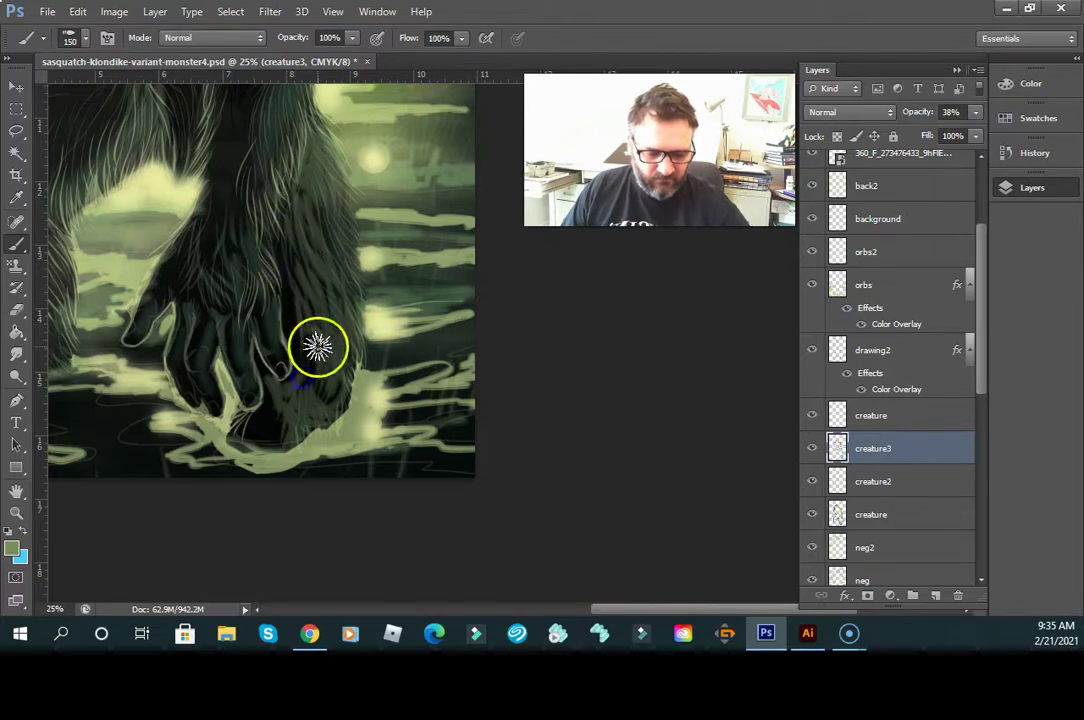
pyautogui.click(351, 300)
pyautogui.click(276, 435)
pyautogui.click(278, 406)
pyautogui.moveTo(286, 438)
pyautogui.mouseDown()
pyautogui.moveTo(431, 515)
pyautogui.moveTo(479, 411)
pyautogui.mouseUp()
# - Reduce the eraser to 200 and clean up excess fur strokes on creature3 around the rear leg and foot
pyautogui.click(16, 309)
pyautogui.moveTo(399, 499)
pyautogui.mouseDown()
pyautogui.moveTo(342, 532)
pyautogui.moveTo(362, 534)
pyautogui.moveTo(353, 472)
pyautogui.moveTo(343, 504)
pyautogui.moveTo(348, 485)
pyautogui.moveTo(360, 486)
pyautogui.moveTo(354, 524)
pyautogui.moveTo(373, 528)
pyautogui.moveTo(380, 459)
pyautogui.moveTo(365, 368)
pyautogui.moveTo(379, 454)
pyautogui.moveTo(368, 380)
pyautogui.mouseUp()
pyautogui.click(357, 538)
pyautogui.press('[')
pyautogui.press('[')
pyautogui.press('[')
pyautogui.moveTo(385, 282)
pyautogui.mouseDown()
pyautogui.moveTo(387, 271)
pyautogui.moveTo(358, 346)
pyautogui.moveTo(418, 376)
pyautogui.mouseUp()
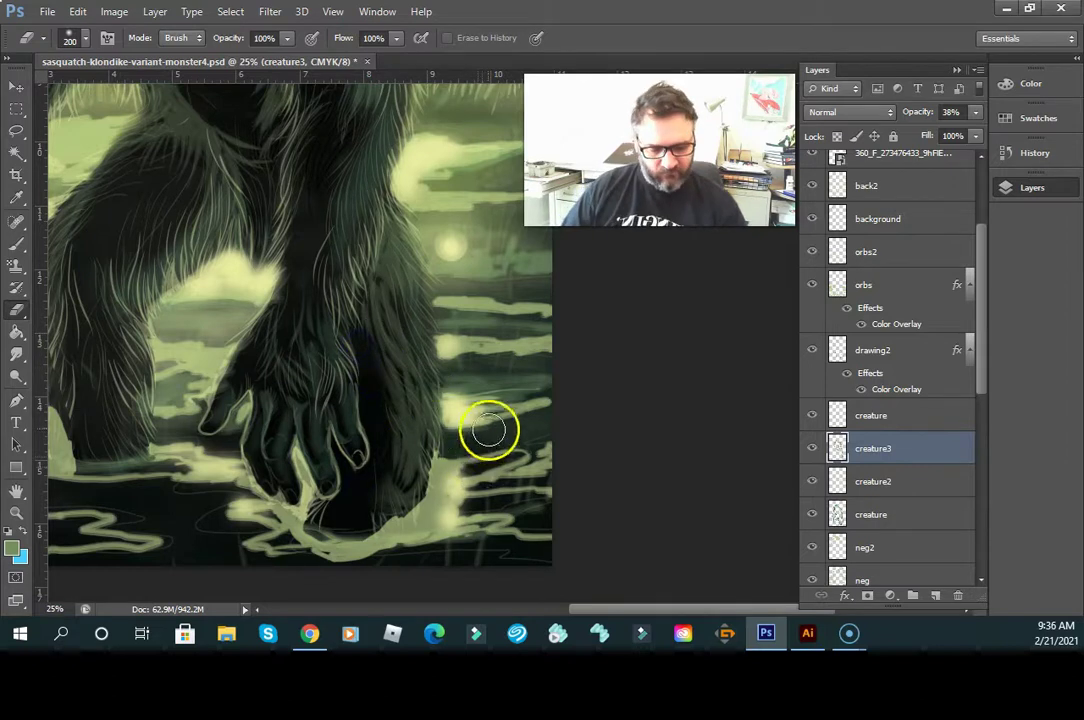
pyautogui.moveTo(478, 436); pyautogui.dragTo(475, 583)
pyautogui.moveTo(482, 485); pyautogui.dragTo(531, 437)
pyautogui.moveTo(410, 362); pyautogui.dragTo(353, 290)
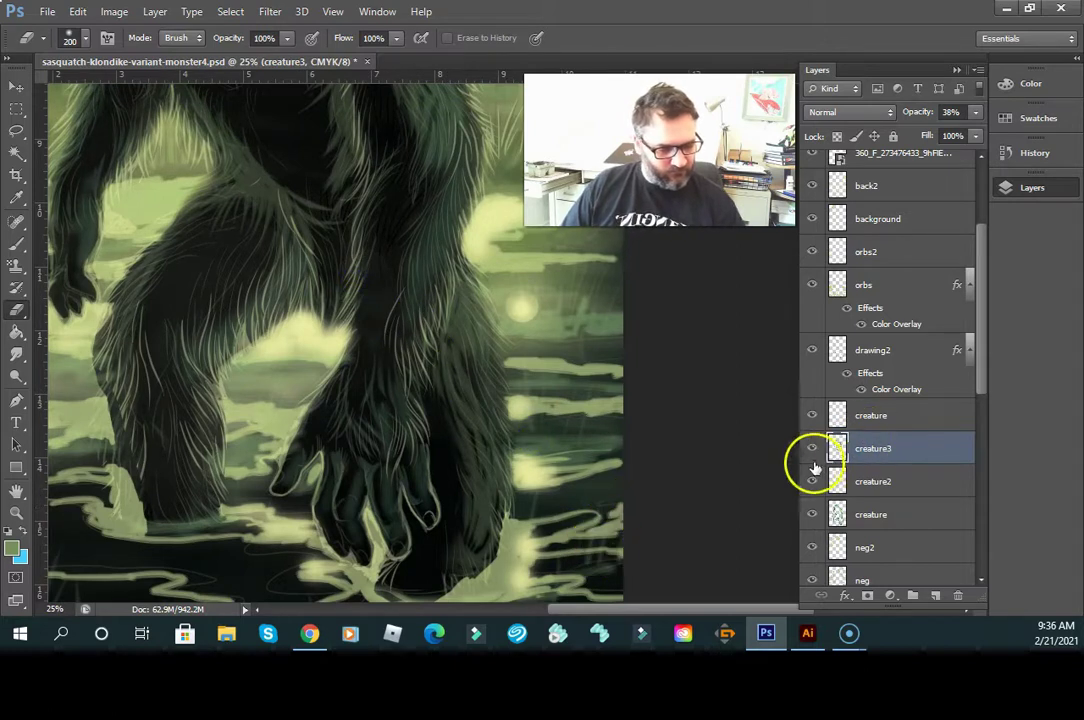
# - Toggle the orbs and orbs2 layers off and on to locate the glow between the legs, and make orbs2 active
pyautogui.click(813, 285)
pyautogui.click(813, 285)
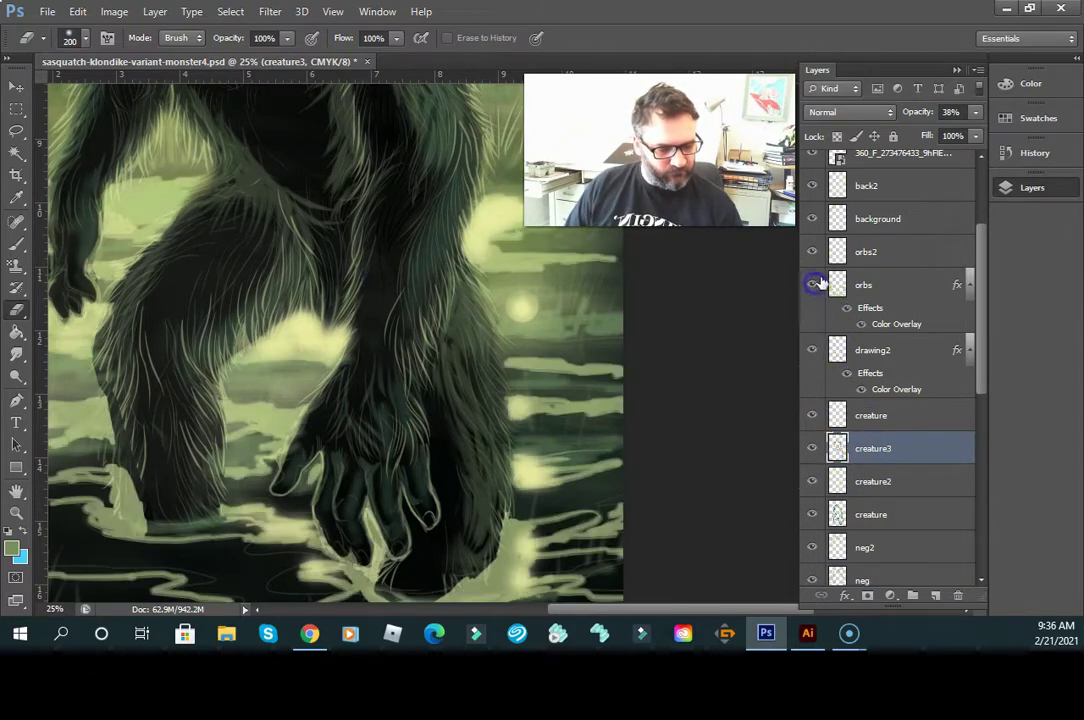
pyautogui.click(813, 252)
pyautogui.click(813, 252)
pyautogui.click(813, 252)
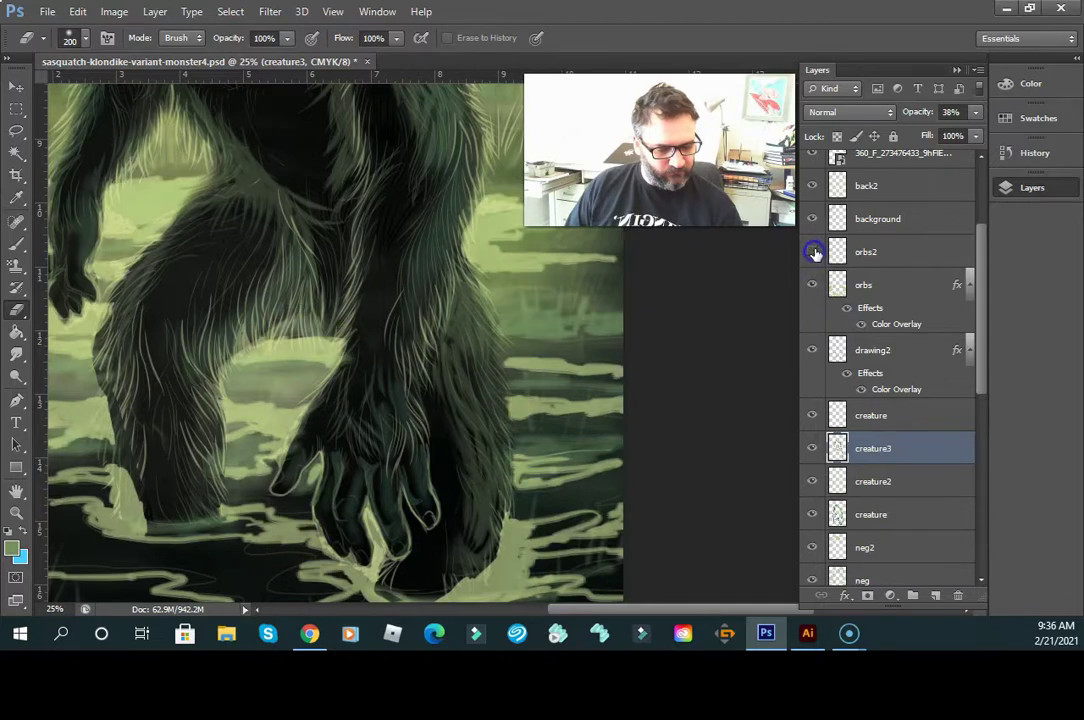
pyautogui.click(813, 252)
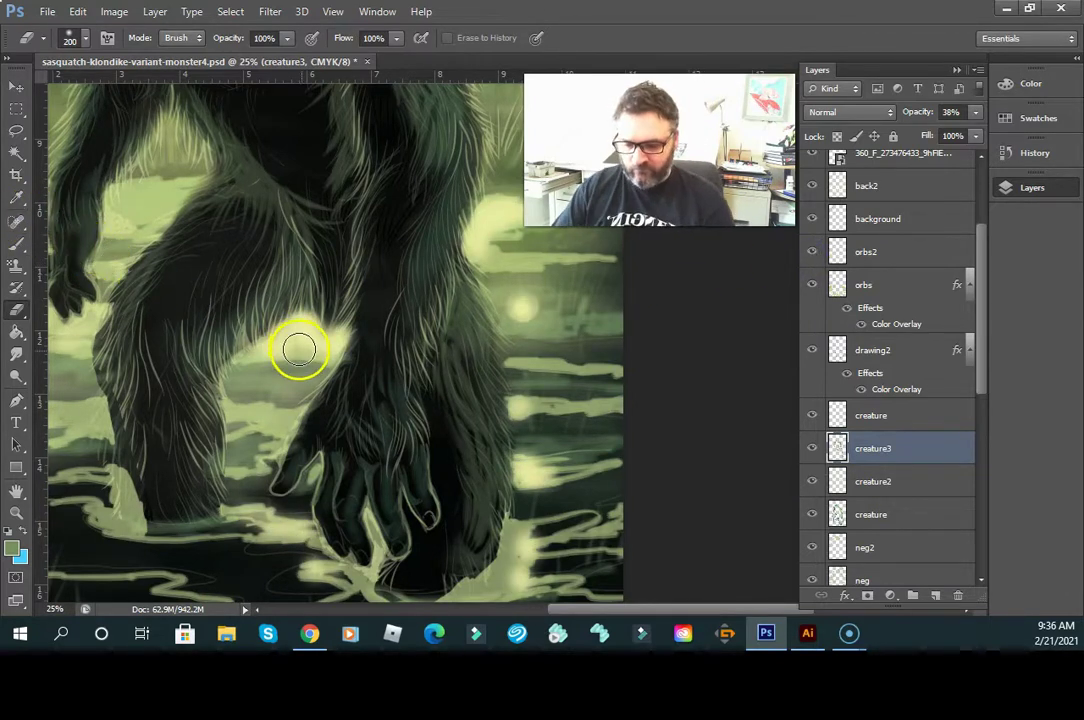
pyautogui.click(898, 253)
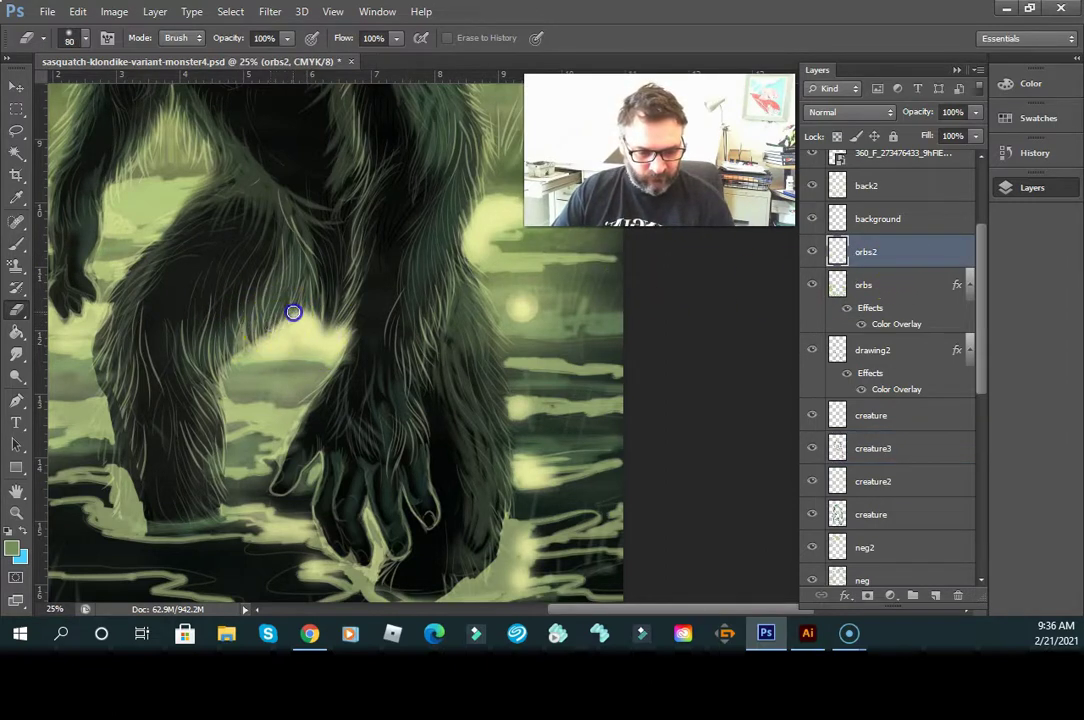
# - Erase the orbs2 glow spilling over the inner-thigh and wrist fur at the top of the gap between the legs
pyautogui.moveTo(310, 311); pyautogui.dragTo(336, 322)
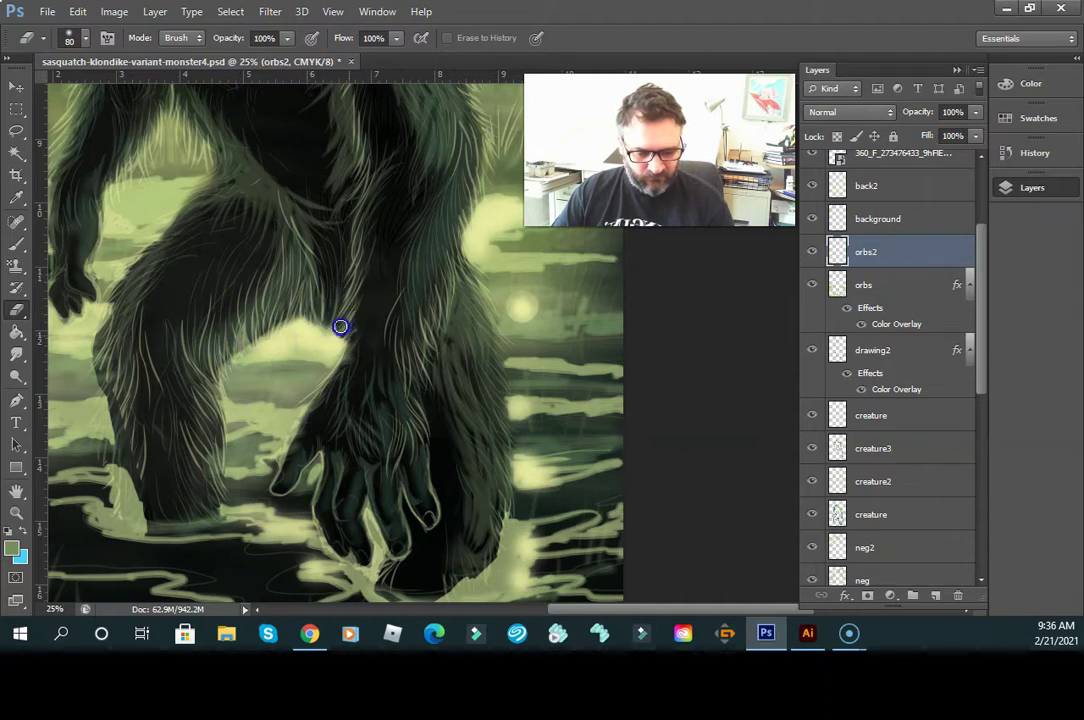
pyautogui.moveTo(325, 321)
pyautogui.mouseDown()
pyautogui.moveTo(638, 374)
pyautogui.moveTo(468, 468)
pyautogui.moveTo(485, 430)
pyautogui.moveTo(453, 509)
pyautogui.moveTo(439, 481)
pyautogui.moveTo(445, 520)
pyautogui.moveTo(418, 491)
pyautogui.moveTo(415, 512)
pyautogui.moveTo(453, 465)
pyautogui.moveTo(433, 515)
pyautogui.mouseUp()
pyautogui.hotkey('ctrl', 'r')
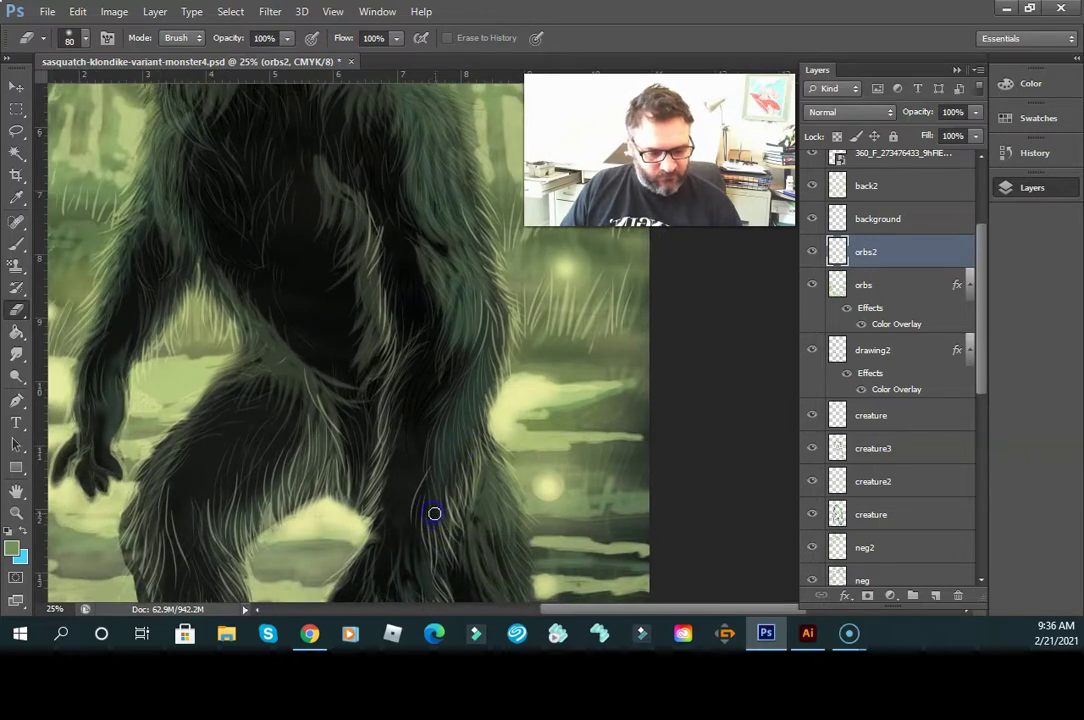
# - Toggle the upper creature layer and creature3 off and on to identify which one holds the soft fur
pyautogui.click(17, 245)
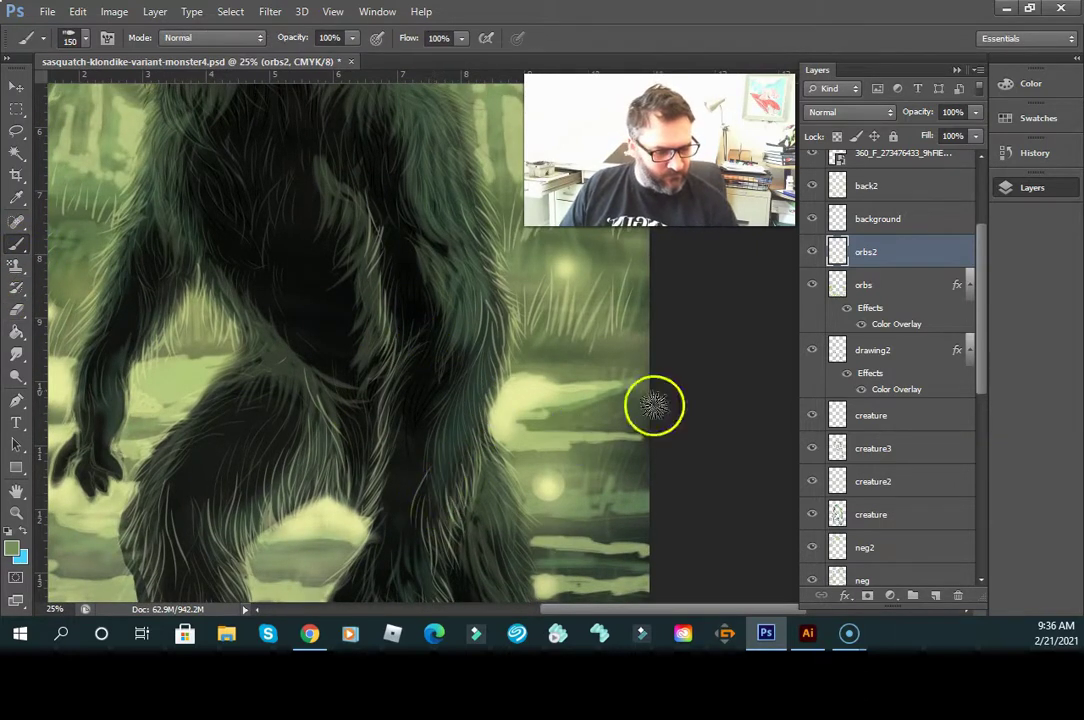
pyautogui.click(910, 415)
pyautogui.click(810, 416)
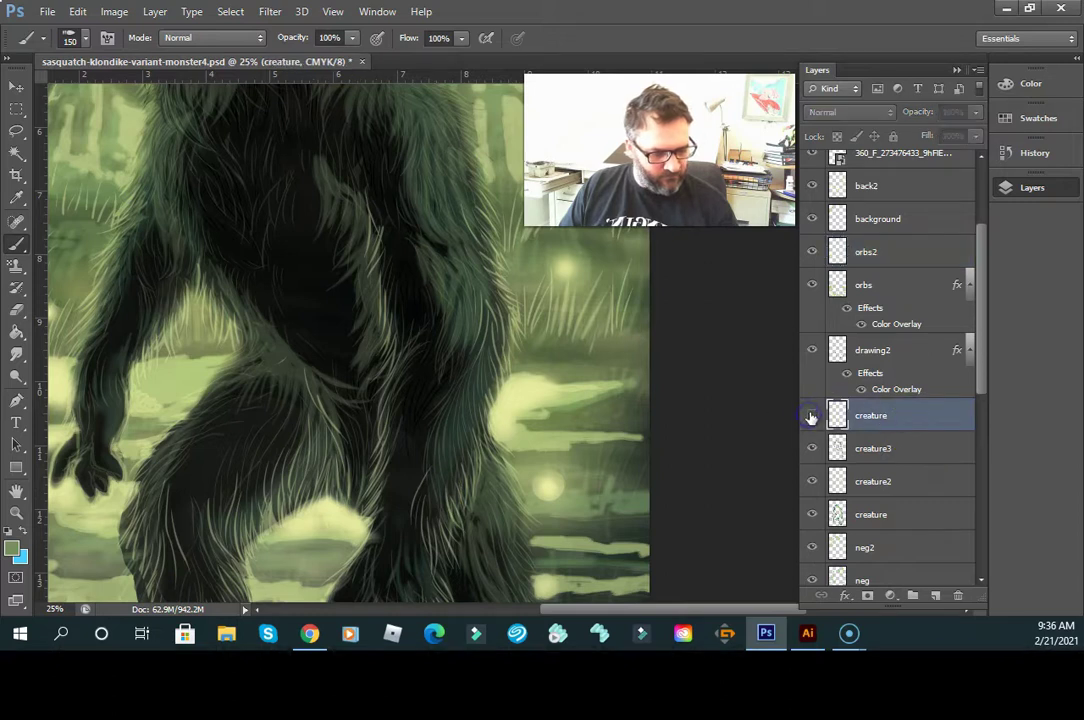
pyautogui.click(812, 417)
pyautogui.click(814, 447)
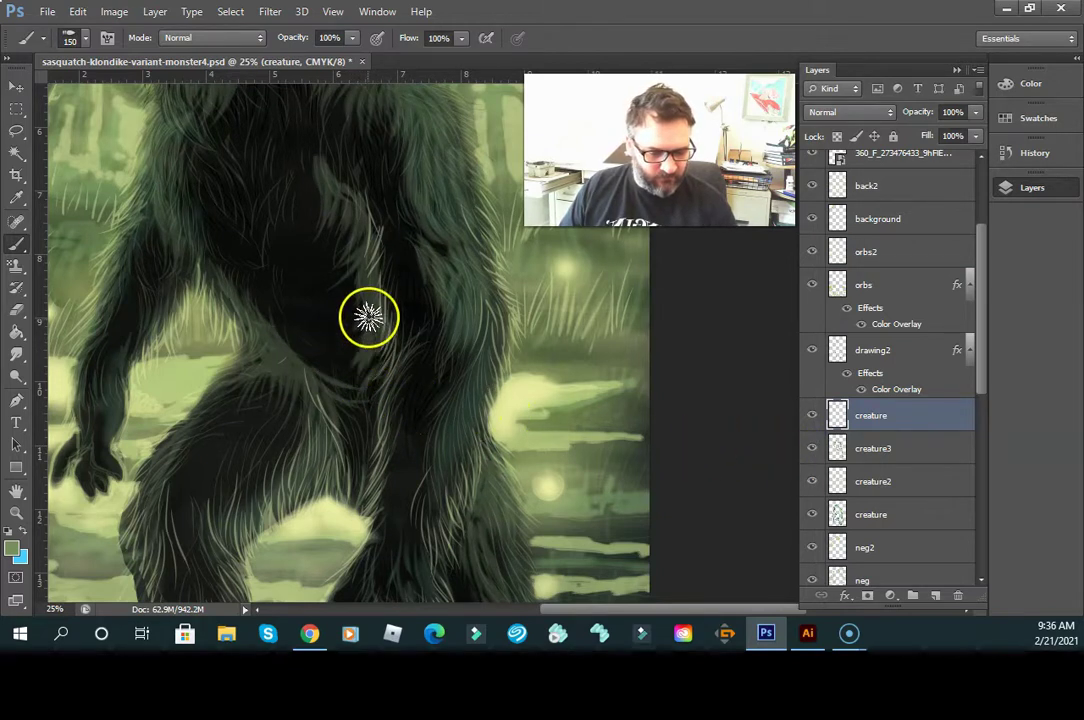
# - Paint soft fur strokes at brush size 150 on creature3 across the lower belly and between the thighs
pyautogui.moveTo(332, 349); pyautogui.dragTo(367, 318)
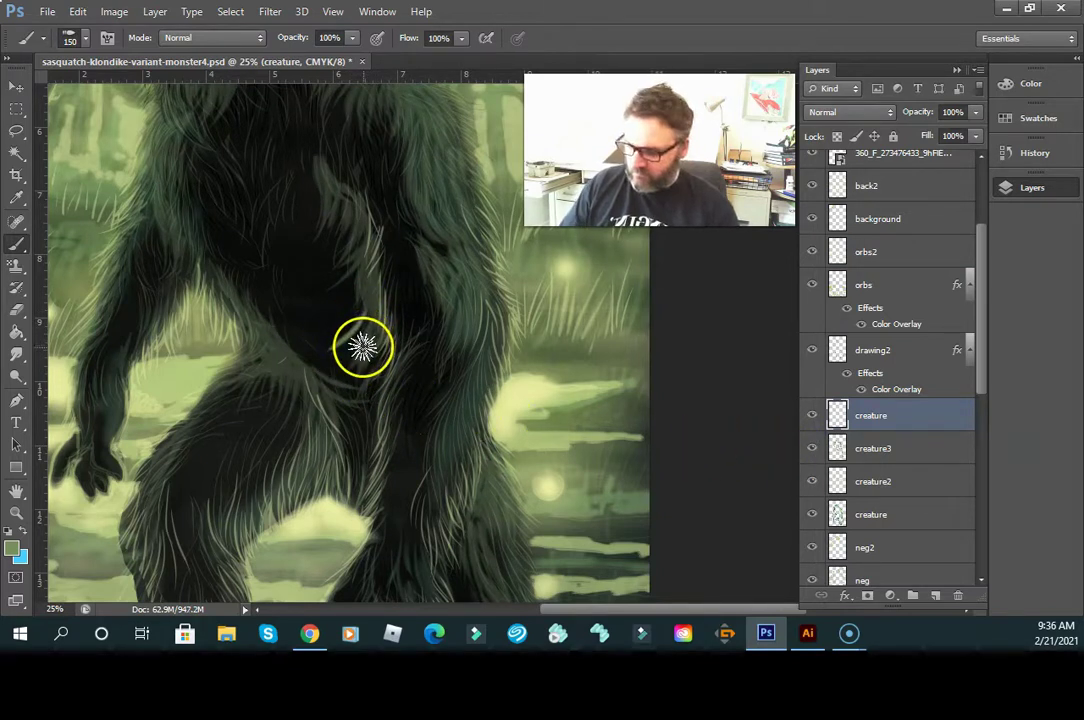
pyautogui.click(859, 440)
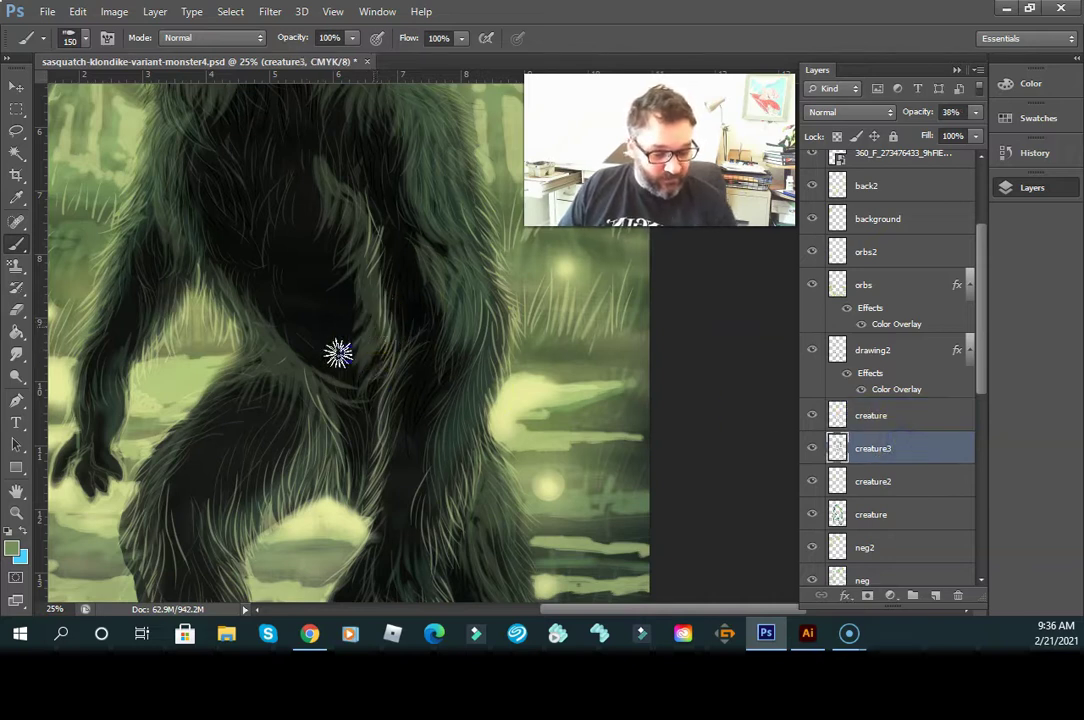
pyautogui.click(375, 351)
pyautogui.click(349, 335)
pyautogui.moveTo(349, 335); pyautogui.dragTo(343, 350)
pyautogui.moveTo(361, 284); pyautogui.dragTo(327, 322)
pyautogui.moveTo(362, 263)
pyautogui.mouseDown()
pyautogui.moveTo(331, 339)
pyautogui.moveTo(368, 283)
pyautogui.moveTo(349, 393)
pyautogui.moveTo(351, 348)
pyautogui.moveTo(365, 344)
pyautogui.moveTo(350, 390)
pyautogui.moveTo(376, 363)
pyautogui.moveTo(368, 421)
pyautogui.mouseUp()
pyautogui.moveTo(382, 377); pyautogui.dragTo(373, 421)
pyautogui.moveTo(398, 355)
pyautogui.mouseDown()
pyautogui.moveTo(383, 426)
pyautogui.moveTo(371, 395)
pyautogui.moveTo(358, 450)
pyautogui.mouseUp()
pyautogui.moveTo(376, 408)
pyautogui.mouseDown()
pyautogui.moveTo(350, 518)
pyautogui.moveTo(378, 470)
pyautogui.moveTo(380, 426)
pyautogui.moveTo(358, 494)
pyautogui.moveTo(378, 428)
pyautogui.moveTo(370, 499)
pyautogui.moveTo(378, 406)
pyautogui.moveTo(348, 486)
pyautogui.moveTo(411, 537)
pyautogui.moveTo(454, 550)
pyautogui.mouseUp()
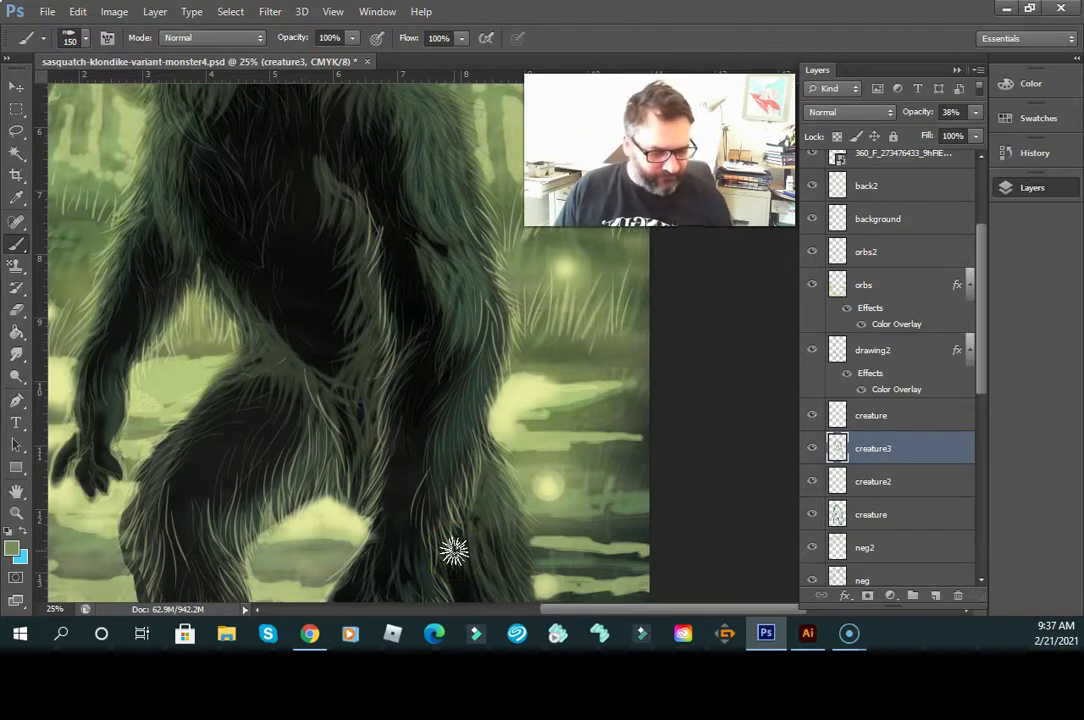
# - Try fine hair strokes at brush size 10 on the upper creature layer over the groin and inner thigh
pyautogui.click(906, 416)
pyautogui.moveTo(421, 423)
pyautogui.mouseDown()
pyautogui.moveTo(334, 477)
pyautogui.moveTo(348, 466)
pyautogui.mouseUp()
pyautogui.moveTo(389, 425); pyautogui.dragTo(372, 432)
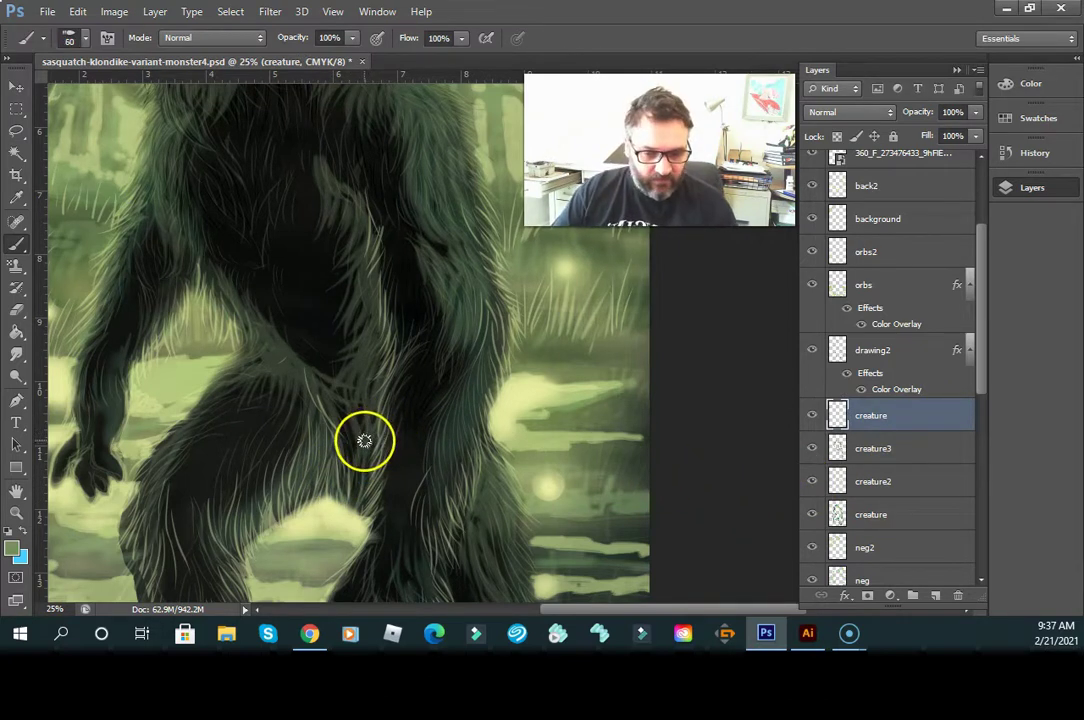
pyautogui.press('[')
pyautogui.press('[')
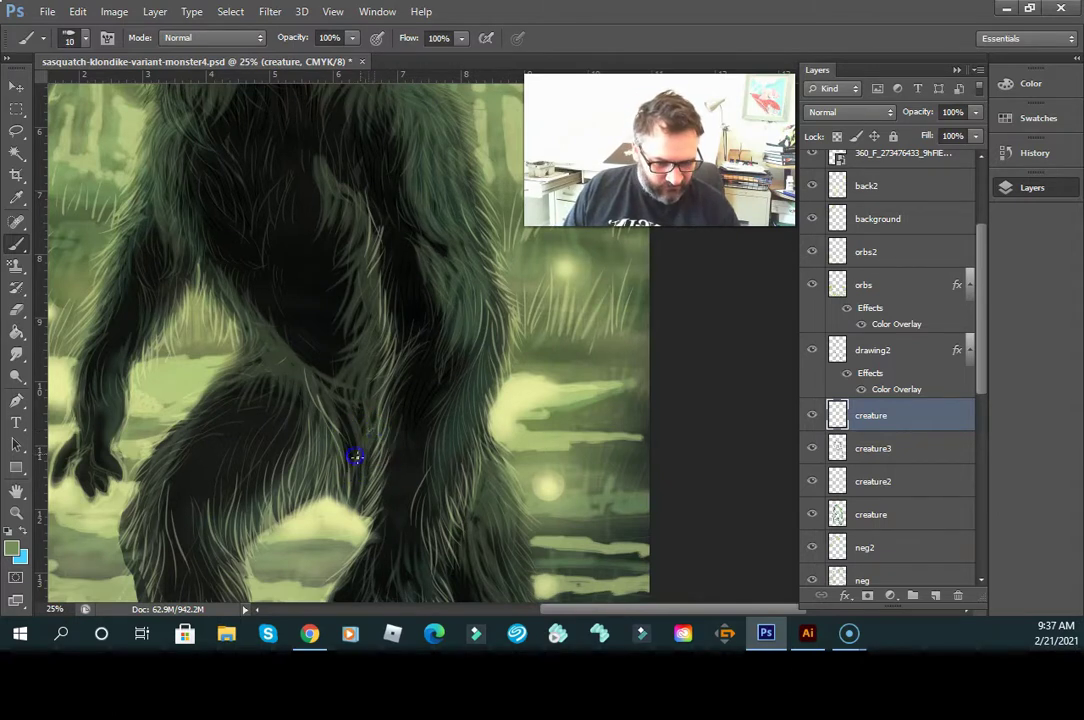
pyautogui.moveTo(374, 428)
pyautogui.mouseDown()
pyautogui.moveTo(349, 460)
pyautogui.moveTo(377, 404)
pyautogui.moveTo(354, 437)
pyautogui.mouseUp()
pyautogui.click(355, 441)
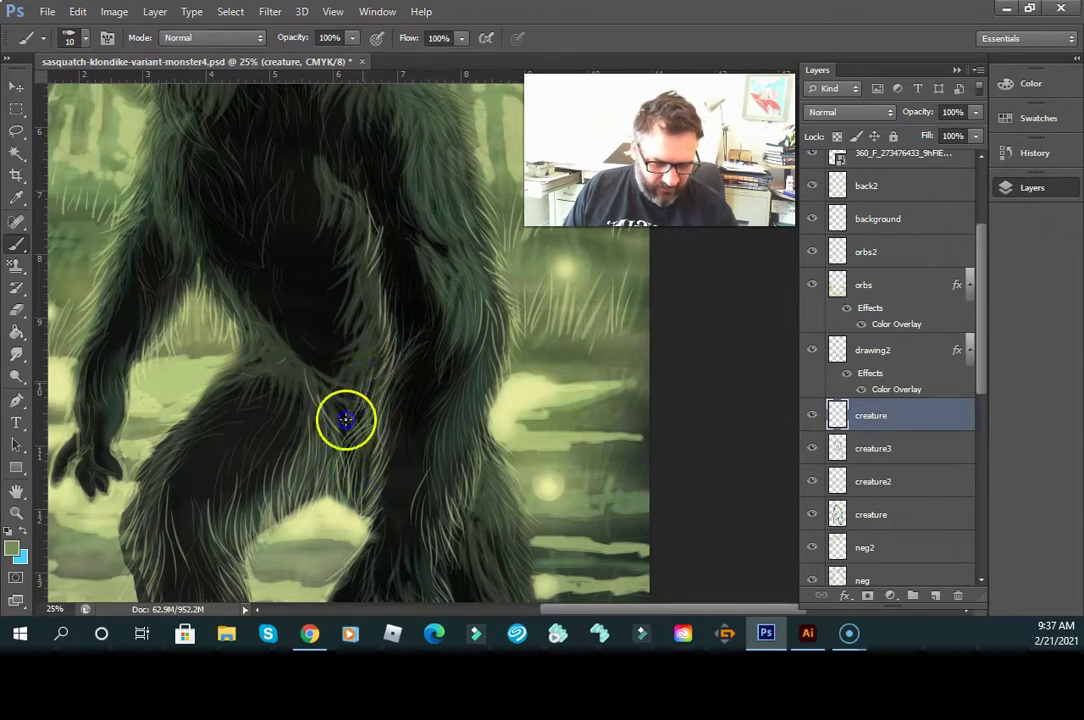
pyautogui.click(386, 383)
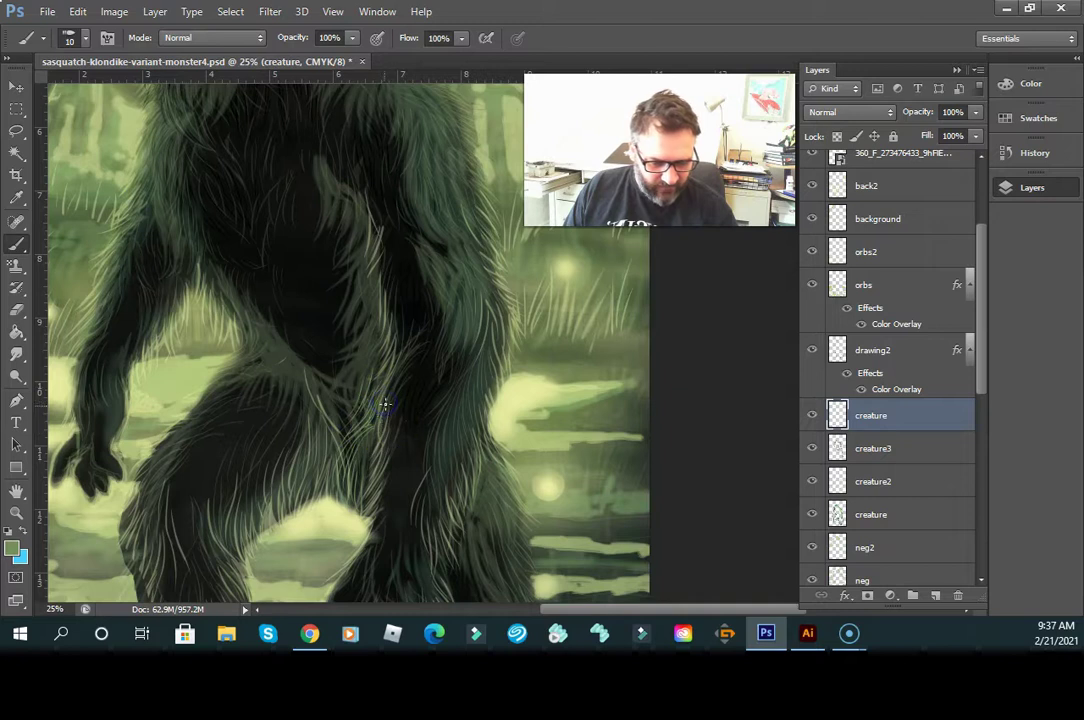
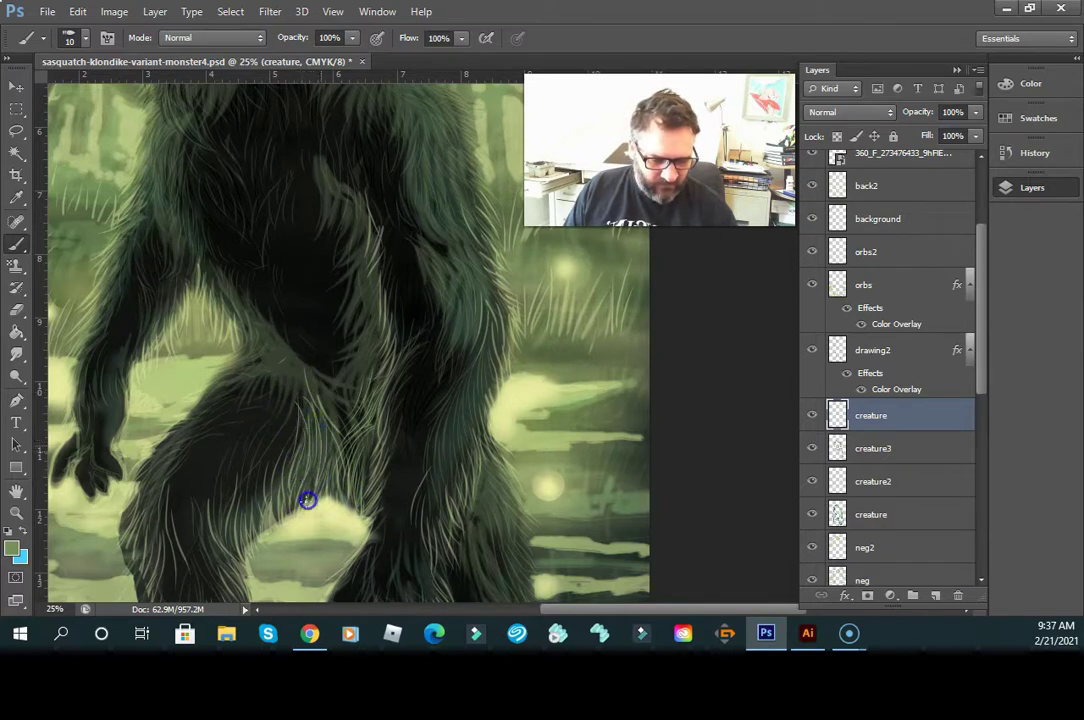
pyautogui.click(347, 401)
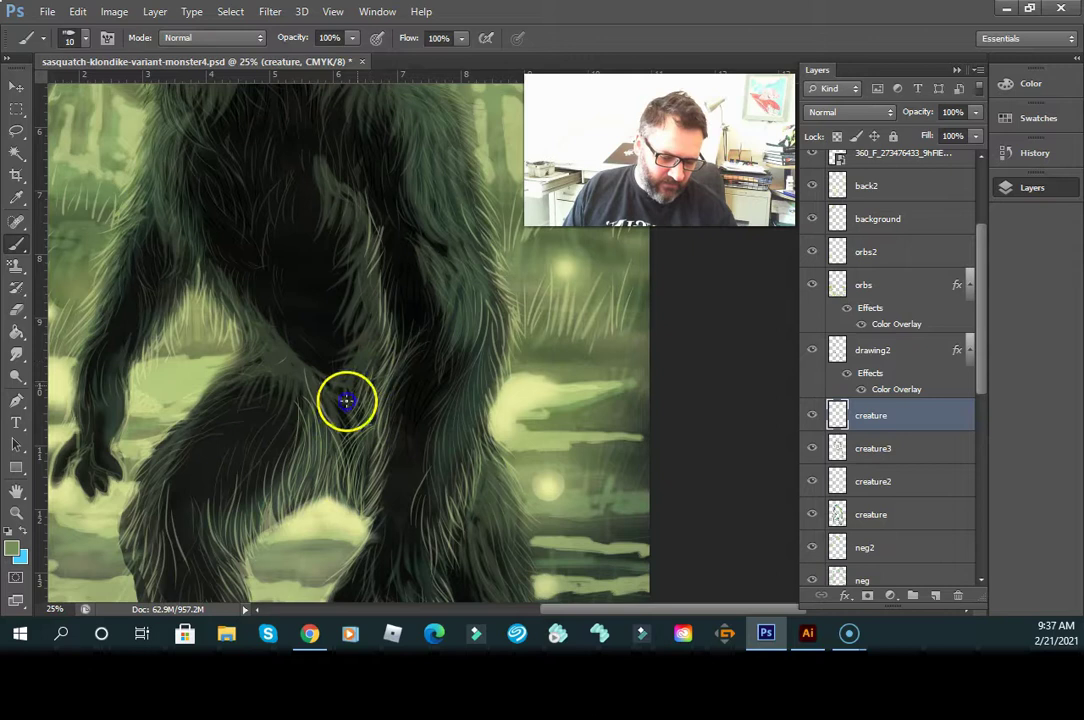
pyautogui.moveTo(336, 438)
pyautogui.mouseDown()
pyautogui.moveTo(360, 402)
pyautogui.moveTo(350, 376)
pyautogui.moveTo(362, 367)
pyautogui.mouseUp()
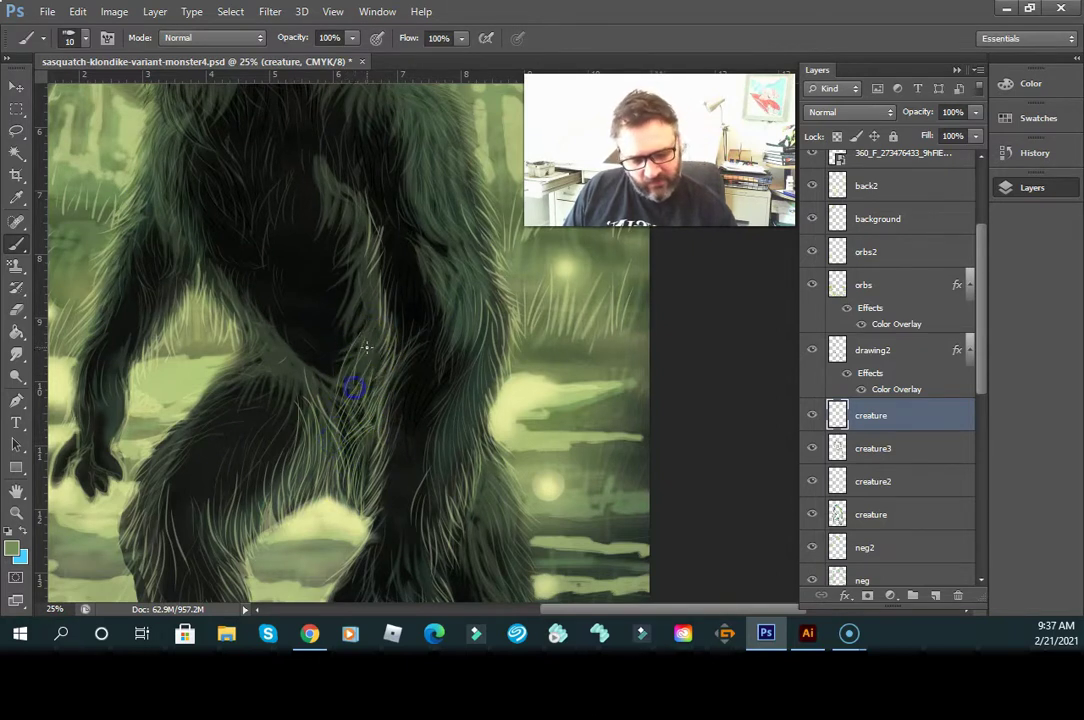
# - Check creature3 by hiding and showing it, and lower its opacity to 25%
pyautogui.click(812, 449)
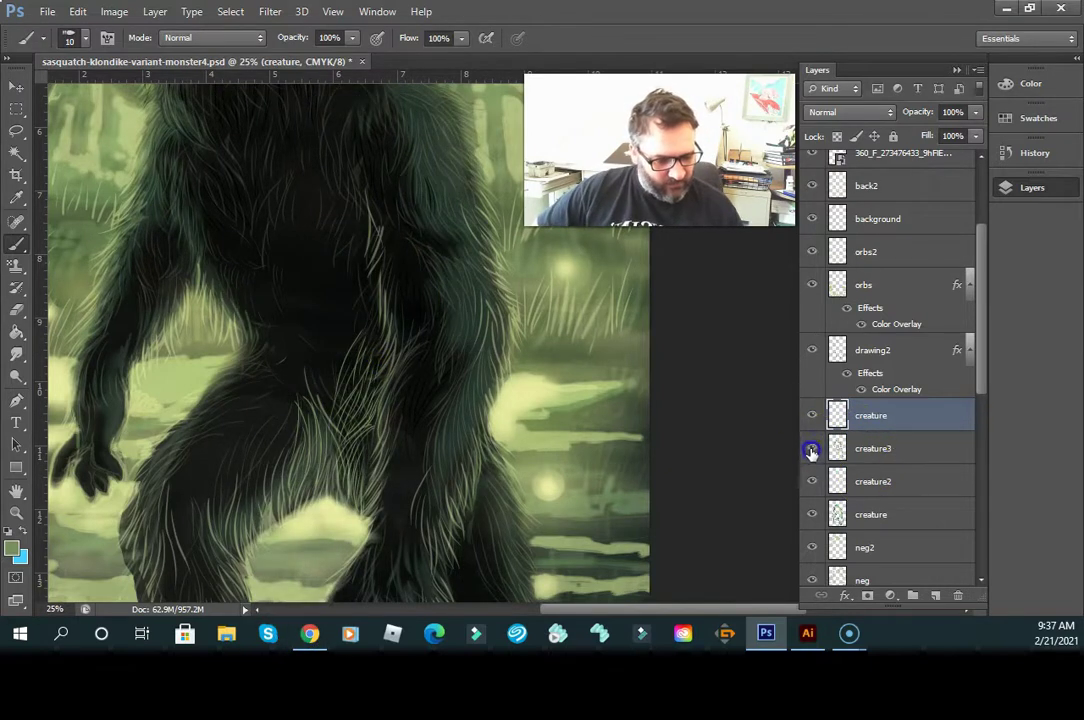
pyautogui.click(921, 445)
pyautogui.click(975, 115)
pyautogui.moveTo(920, 135); pyautogui.dragTo(917, 135)
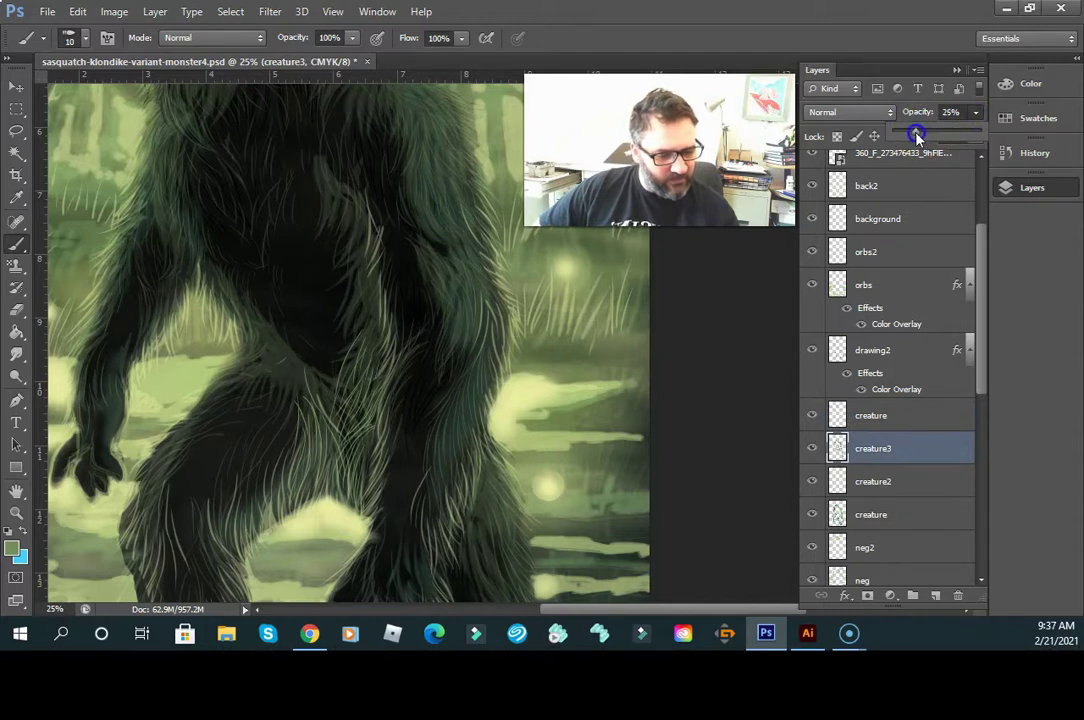
# - Compare the figure with and without the upper creature layer's fine hairs from a wider view
pyautogui.press('z')
pyautogui.keyDown('alt'); pyautogui.click(454, 432); pyautogui.keyUp('alt')
pyautogui.keyDown('alt'); pyautogui.click(455, 437); pyautogui.keyUp('alt')
pyautogui.moveTo(486, 462); pyautogui.dragTo(462, 443)
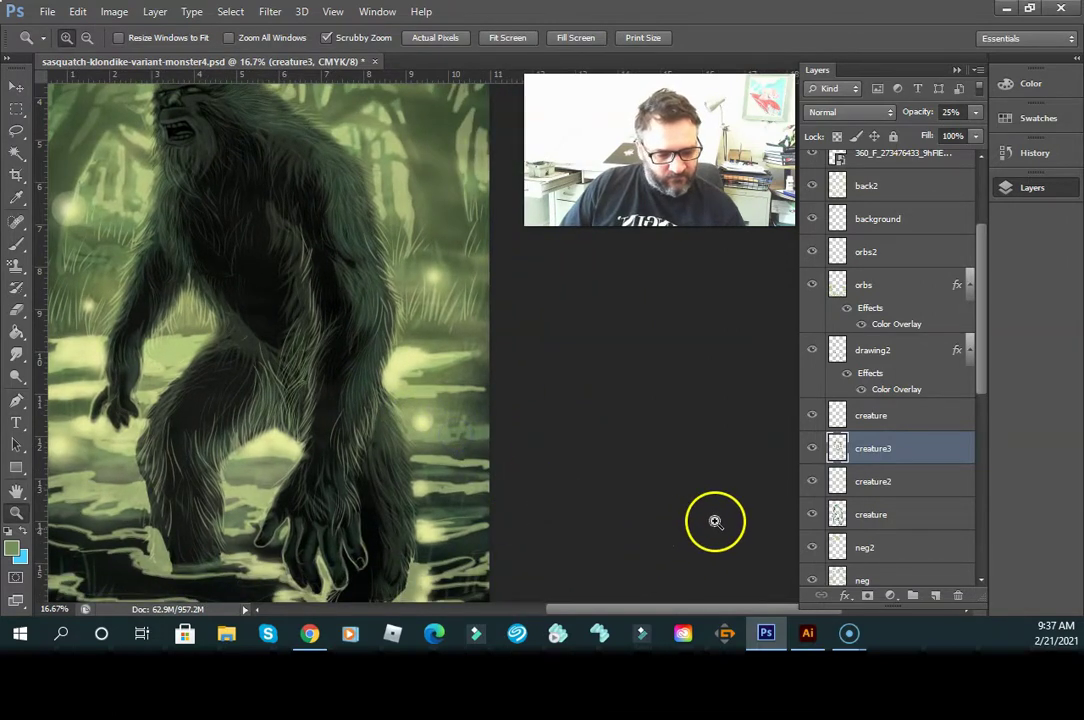
pyautogui.click(812, 418)
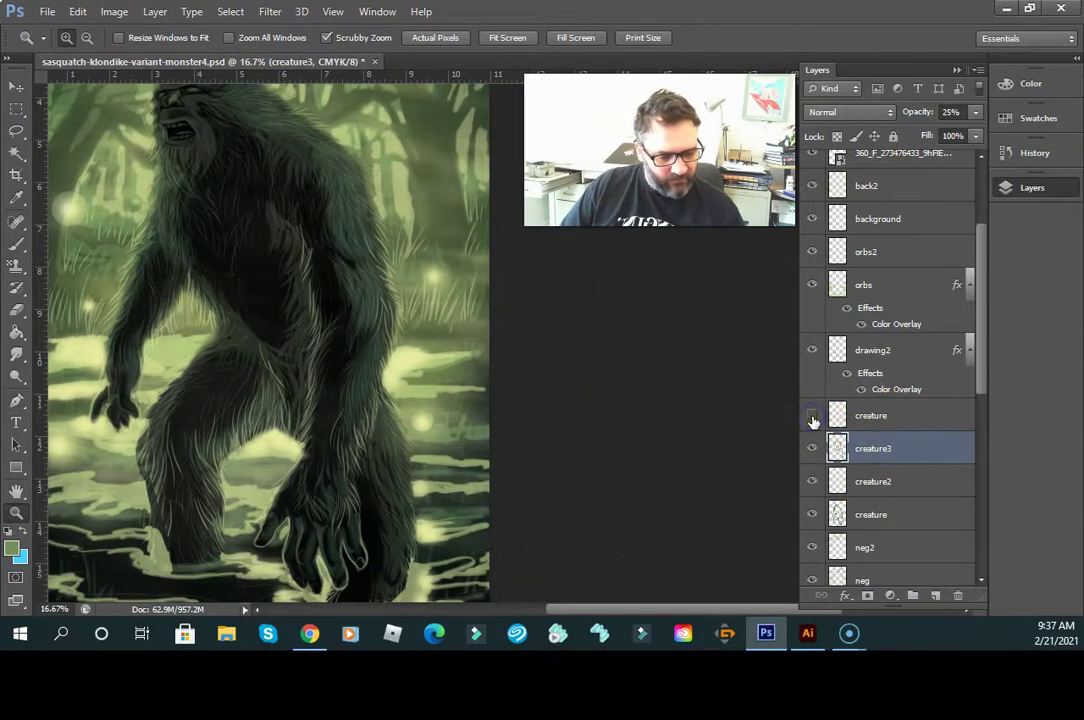
pyautogui.click(813, 418)
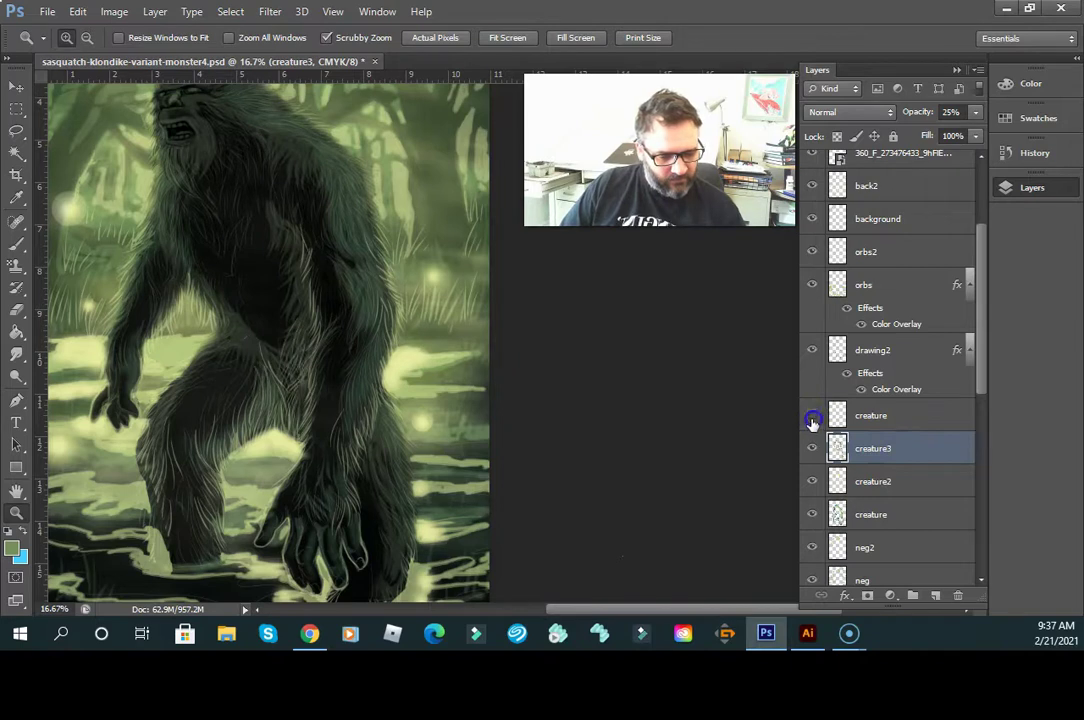
pyautogui.click(812, 418)
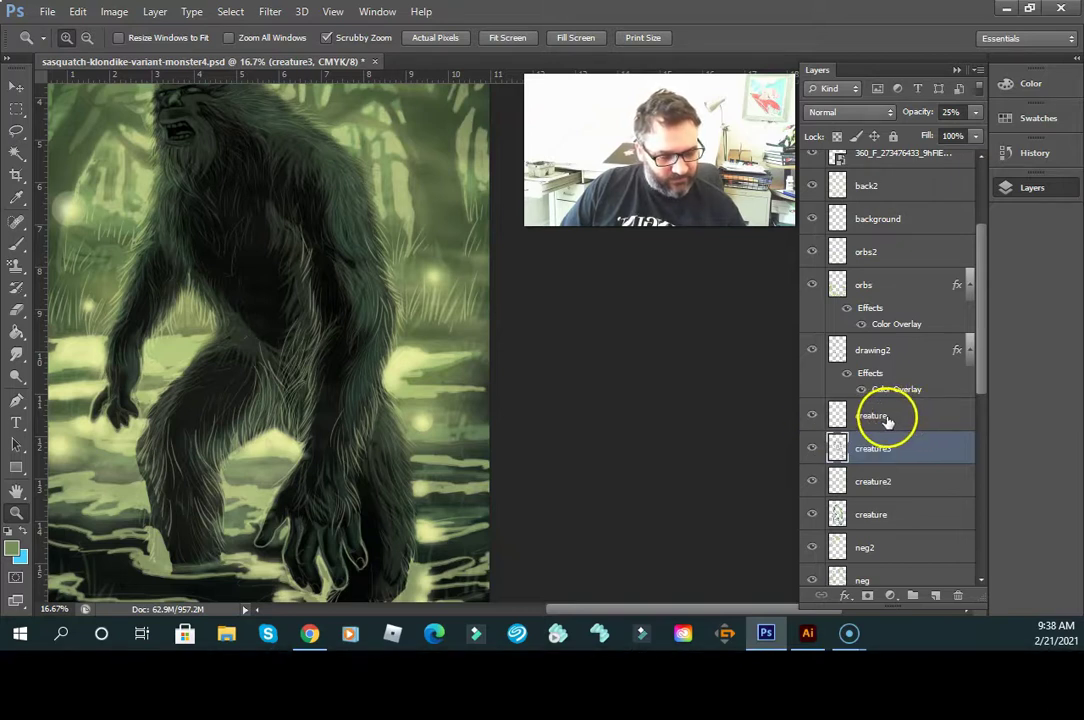
# - Lasso the groin and inner-thigh area and delete the fine hairs there from the upper creature layer
pyautogui.click(17, 129)
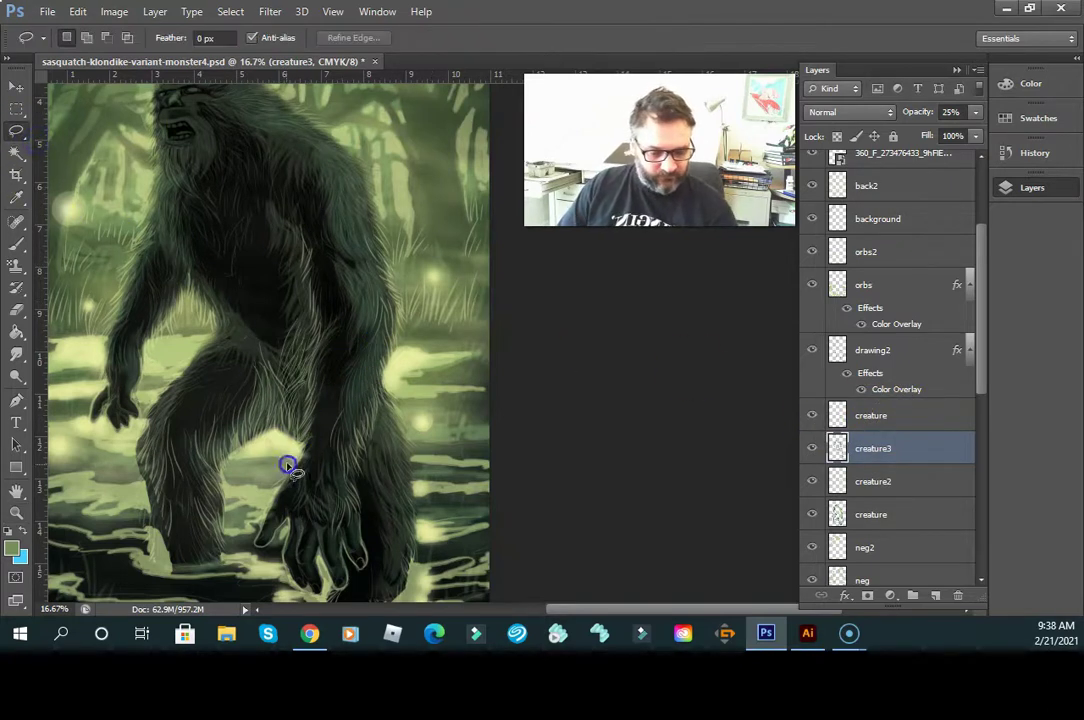
pyautogui.moveTo(245, 342); pyautogui.dragTo(288, 482)
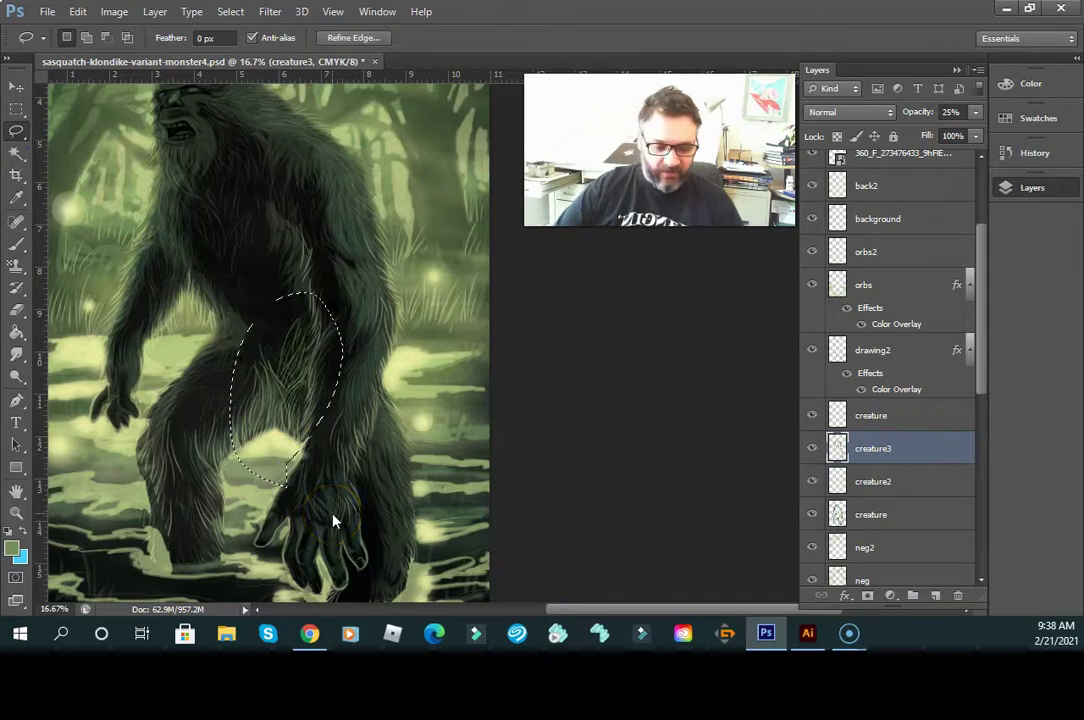
pyautogui.click(910, 415)
pyautogui.press('Delete')
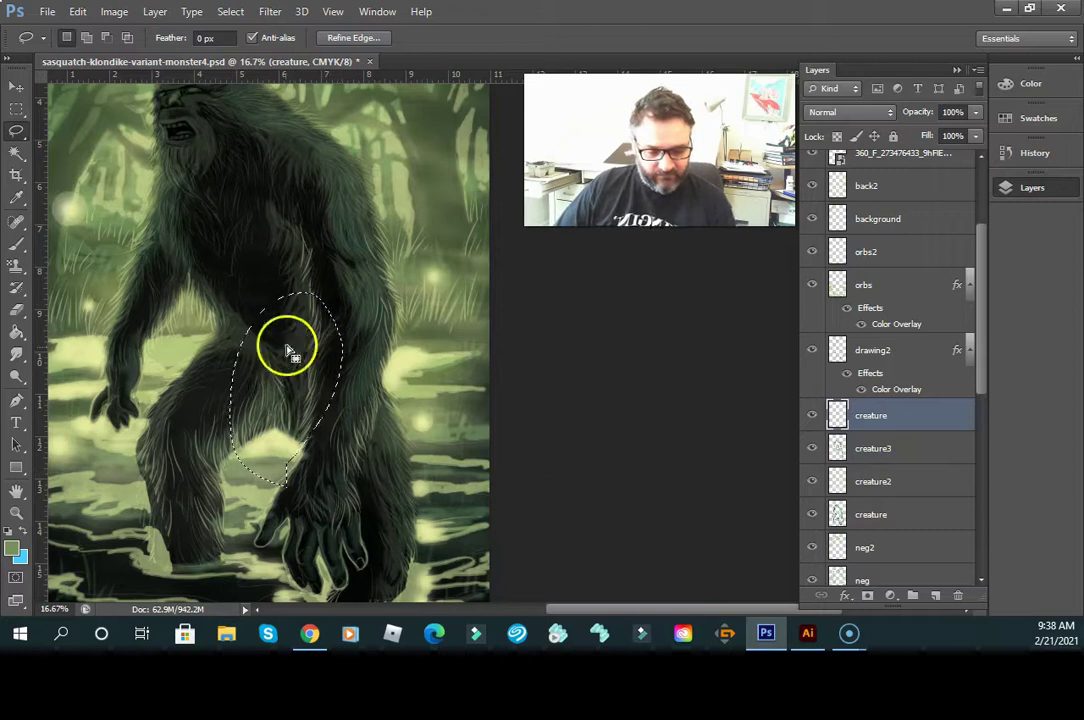
pyautogui.hotkey('ctrl', 'd')
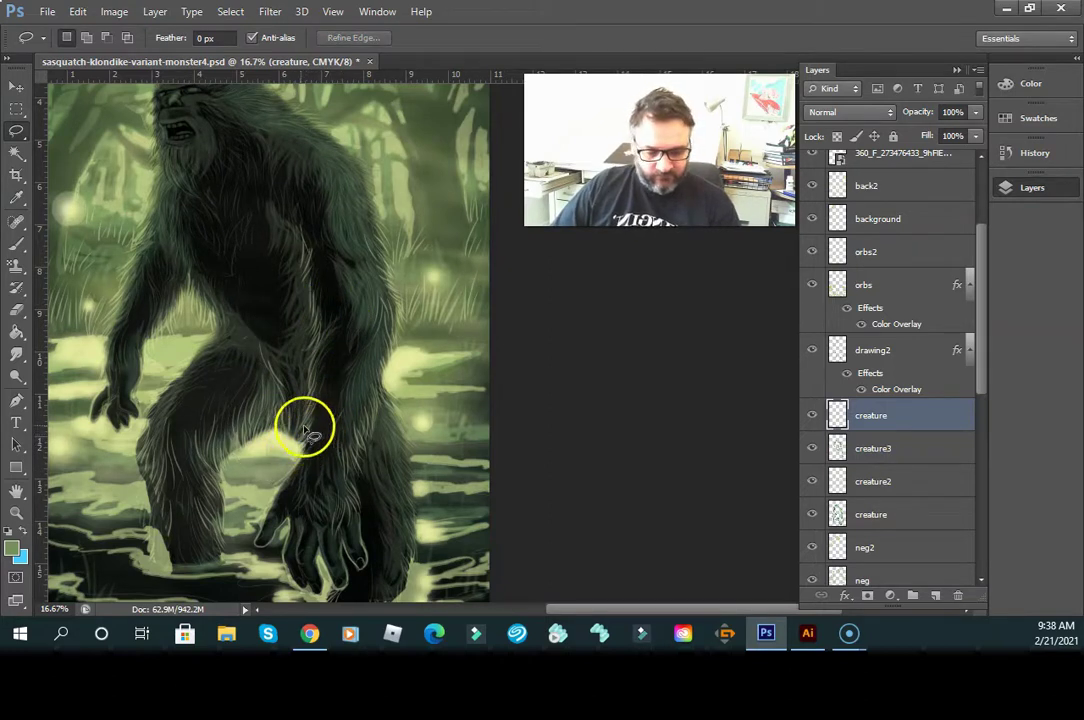
# - Erase excess soft fur strokes on creature3 around the lower belly, waist edge and groin with the size 80 eraser
pyautogui.click(19, 305)
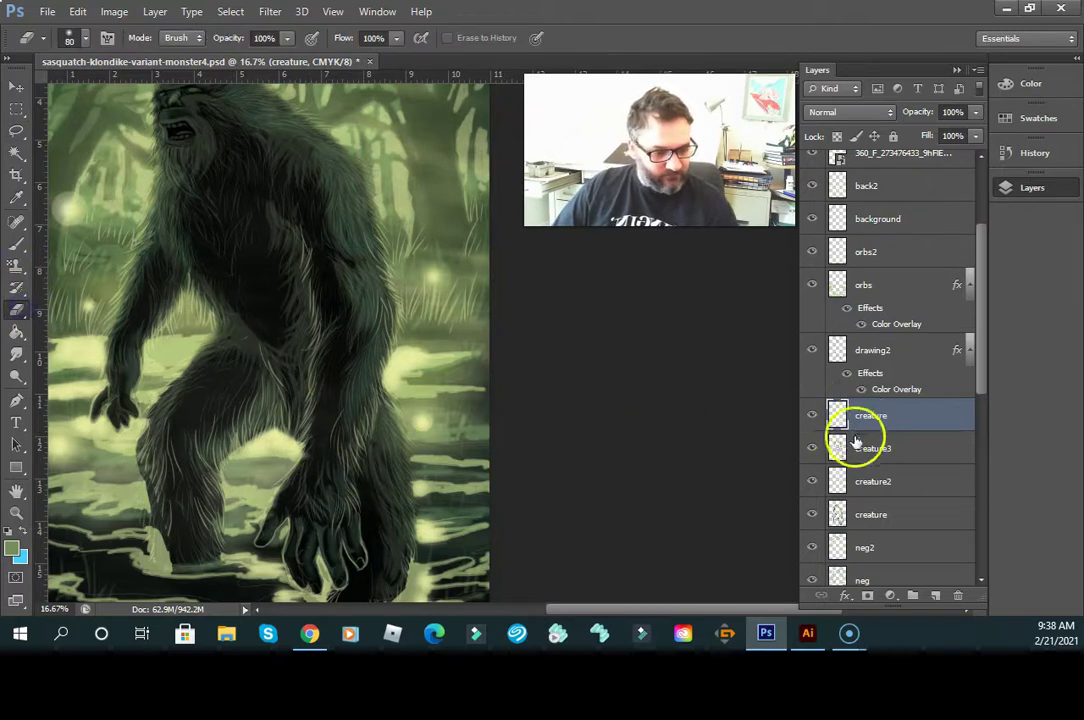
pyautogui.click(923, 450)
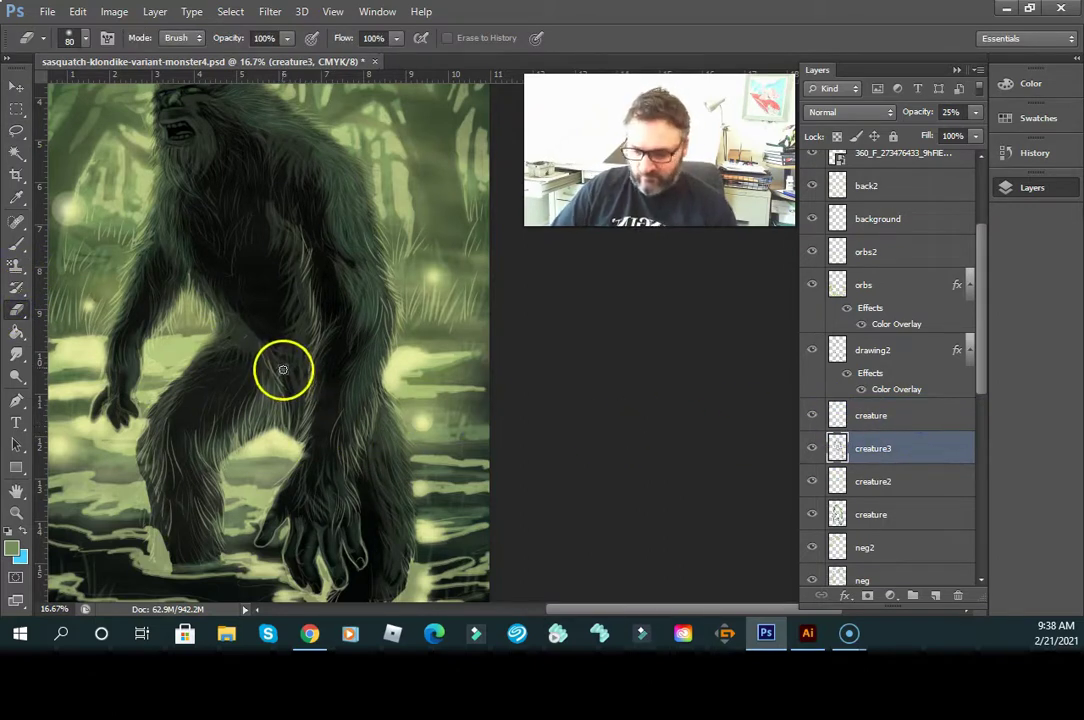
pyautogui.moveTo(285, 376)
pyautogui.mouseDown()
pyautogui.moveTo(289, 395)
pyautogui.moveTo(298, 367)
pyautogui.moveTo(285, 327)
pyautogui.moveTo(334, 341)
pyautogui.mouseUp()
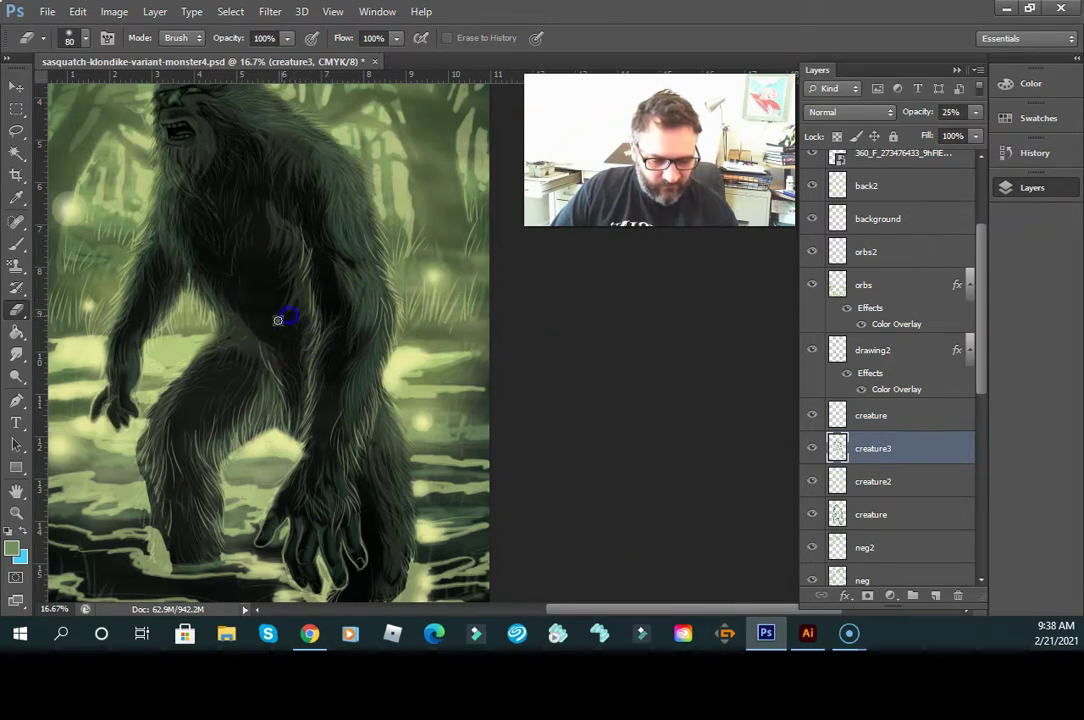
pyautogui.moveTo(277, 315)
pyautogui.mouseDown()
pyautogui.moveTo(278, 334)
pyautogui.moveTo(295, 346)
pyautogui.moveTo(283, 351)
pyautogui.mouseUp()
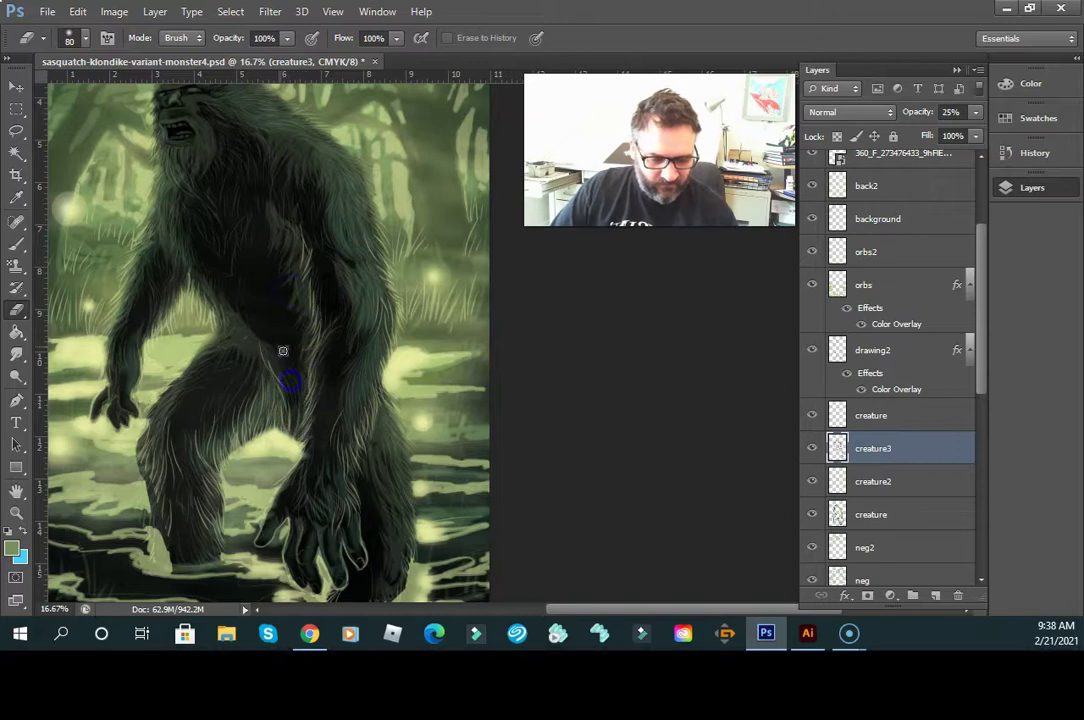
pyautogui.moveTo(230, 298); pyautogui.dragTo(234, 315)
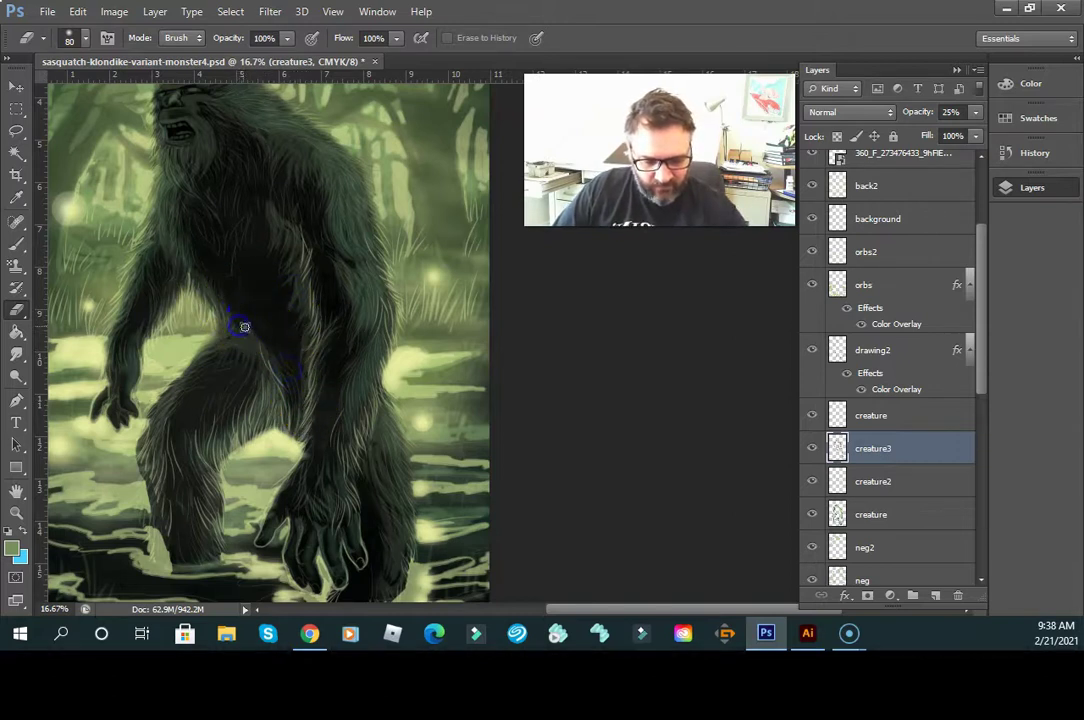
pyautogui.moveTo(274, 368)
pyautogui.mouseDown()
pyautogui.moveTo(233, 353)
pyautogui.moveTo(252, 390)
pyautogui.moveTo(231, 370)
pyautogui.moveTo(202, 375)
pyautogui.moveTo(254, 373)
pyautogui.moveTo(249, 409)
pyautogui.moveTo(263, 385)
pyautogui.moveTo(261, 419)
pyautogui.moveTo(414, 455)
pyautogui.mouseUp()
pyautogui.moveTo(431, 402); pyautogui.dragTo(477, 408)
pyautogui.moveTo(453, 500); pyautogui.dragTo(477, 438)
pyautogui.press('z')
pyautogui.keyDown('alt'); pyautogui.click(461, 486); pyautogui.keyUp('alt')
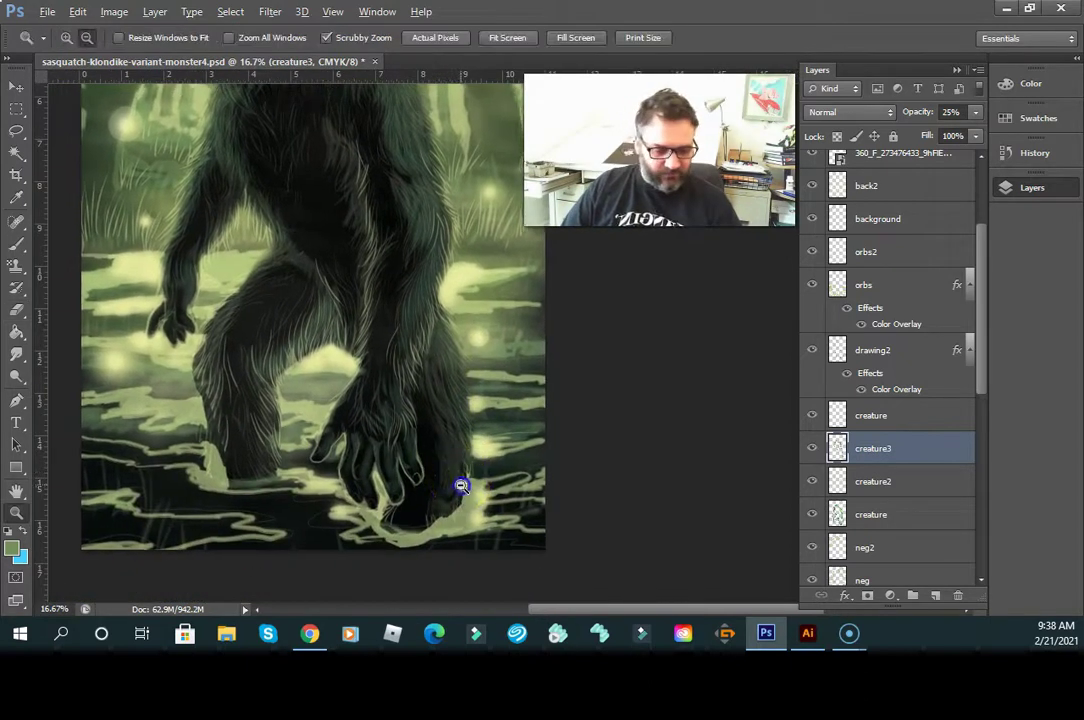
pyautogui.moveTo(617, 486); pyautogui.dragTo(515, 482)
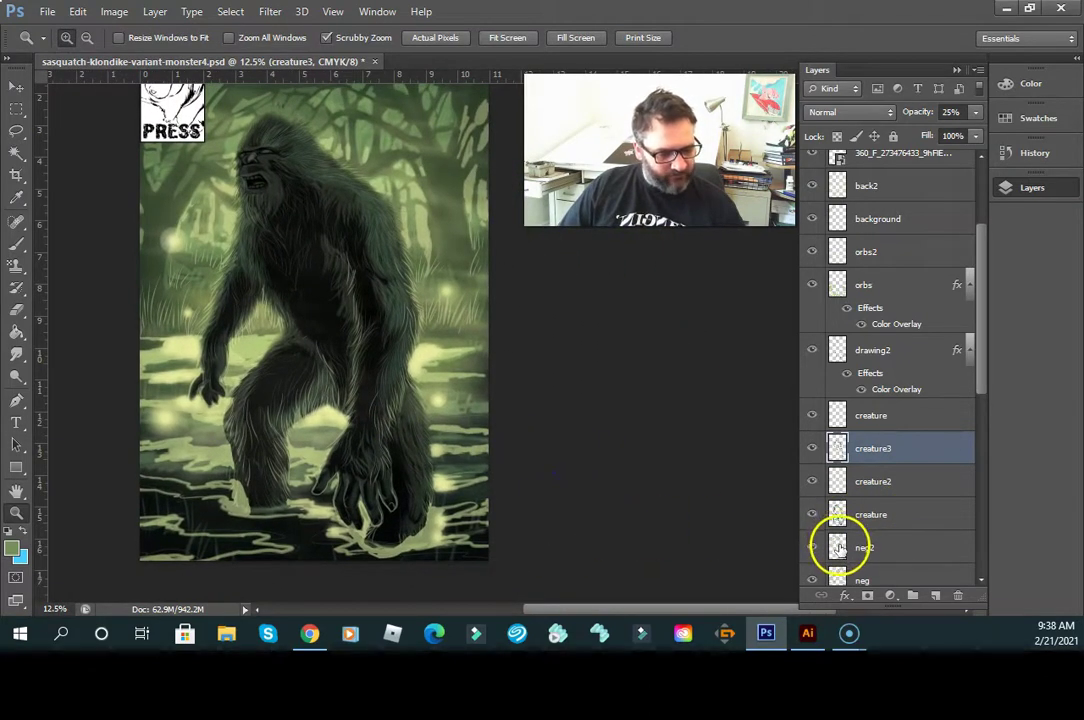
# - Select the upper creature layer and compare the legs and hands with orbs2 and orbs each hidden and shown
pyautogui.click(862, 415)
pyautogui.click(361, 396)
pyautogui.click(378, 389)
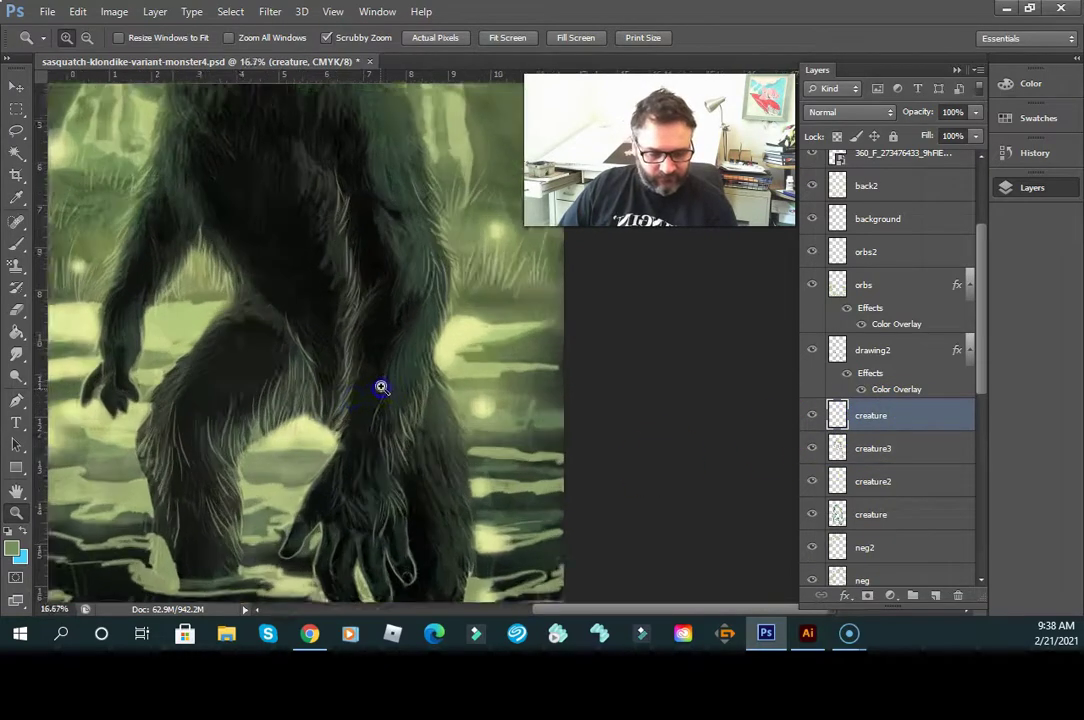
pyautogui.click(355, 404)
pyautogui.moveTo(252, 488); pyautogui.dragTo(384, 330)
pyautogui.moveTo(339, 411); pyautogui.dragTo(348, 438)
pyautogui.moveTo(208, 392); pyautogui.dragTo(289, 422)
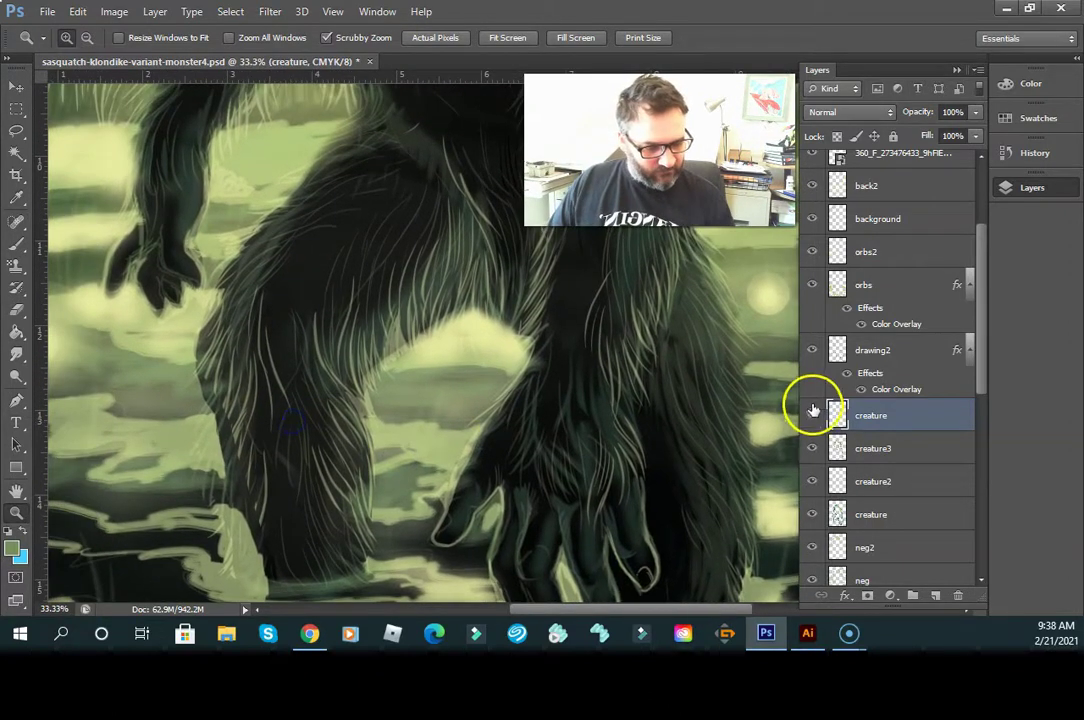
pyautogui.click(812, 256)
pyautogui.click(813, 256)
pyautogui.click(812, 288)
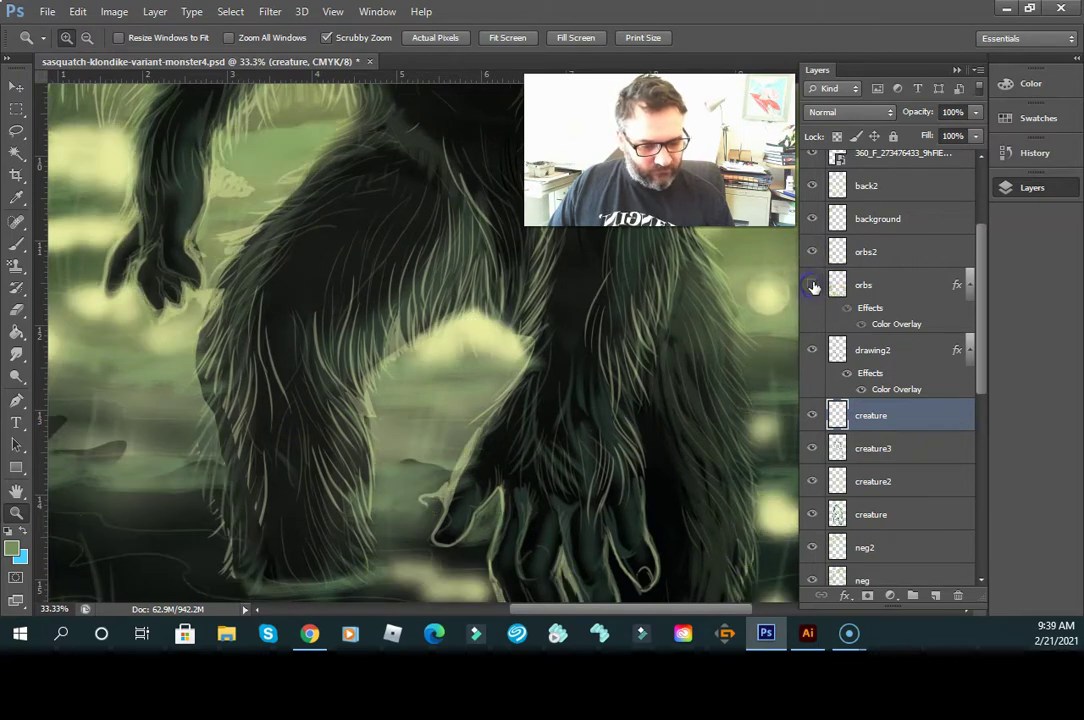
pyautogui.click(813, 287)
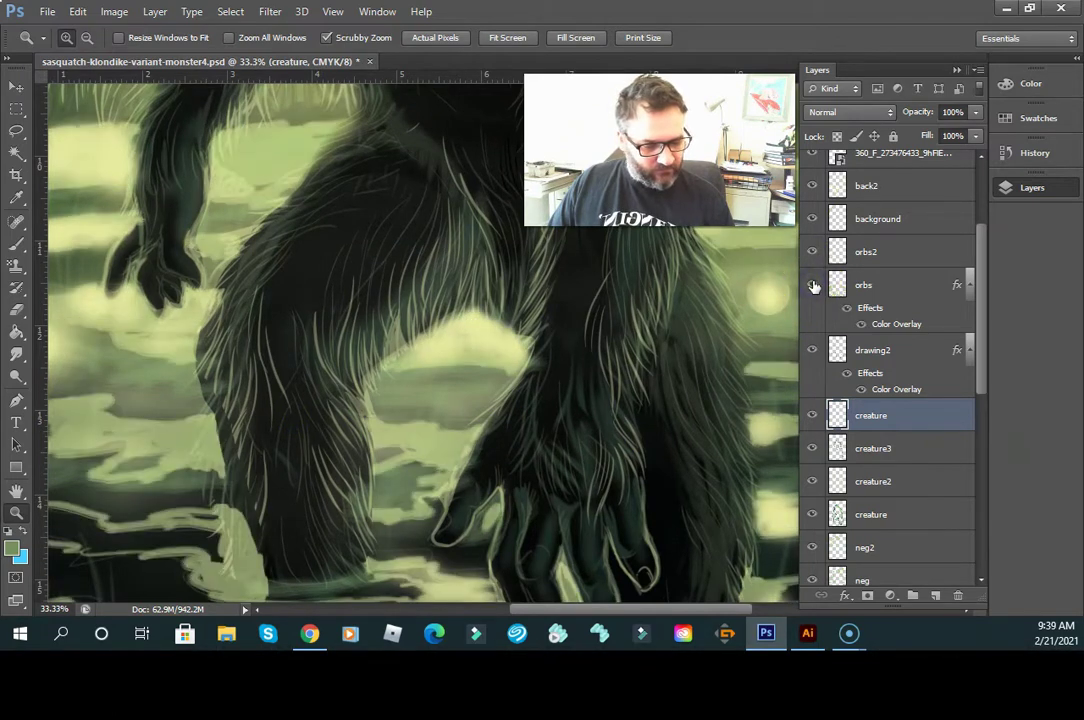
pyautogui.click(813, 287)
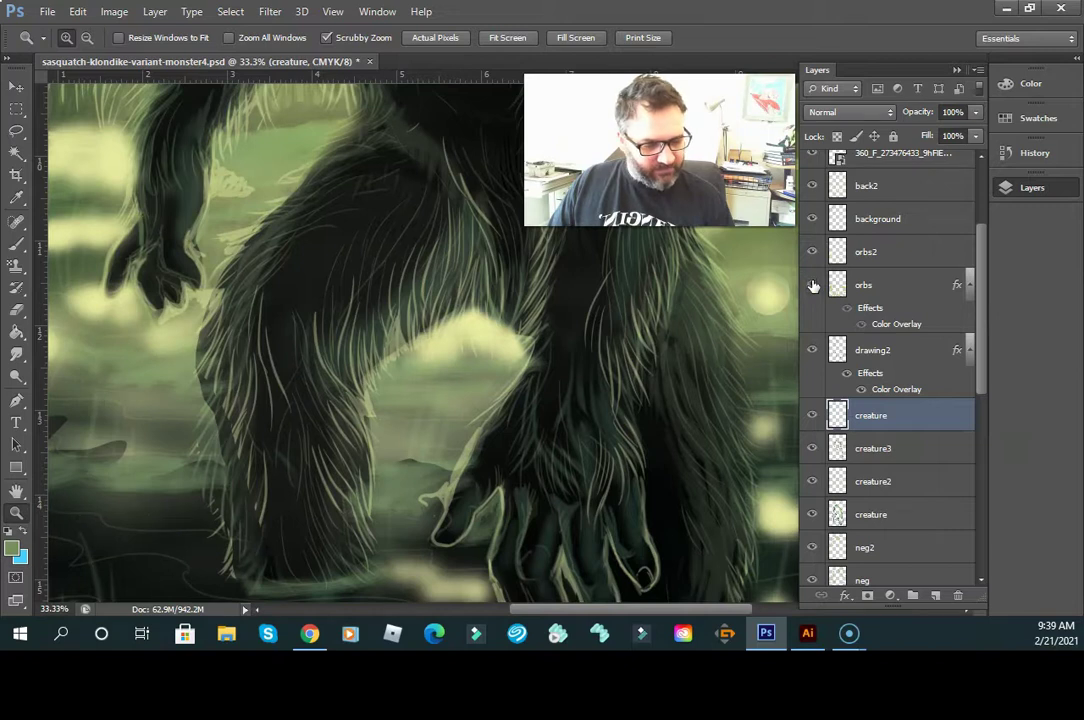
pyautogui.click(813, 251)
pyautogui.click(813, 253)
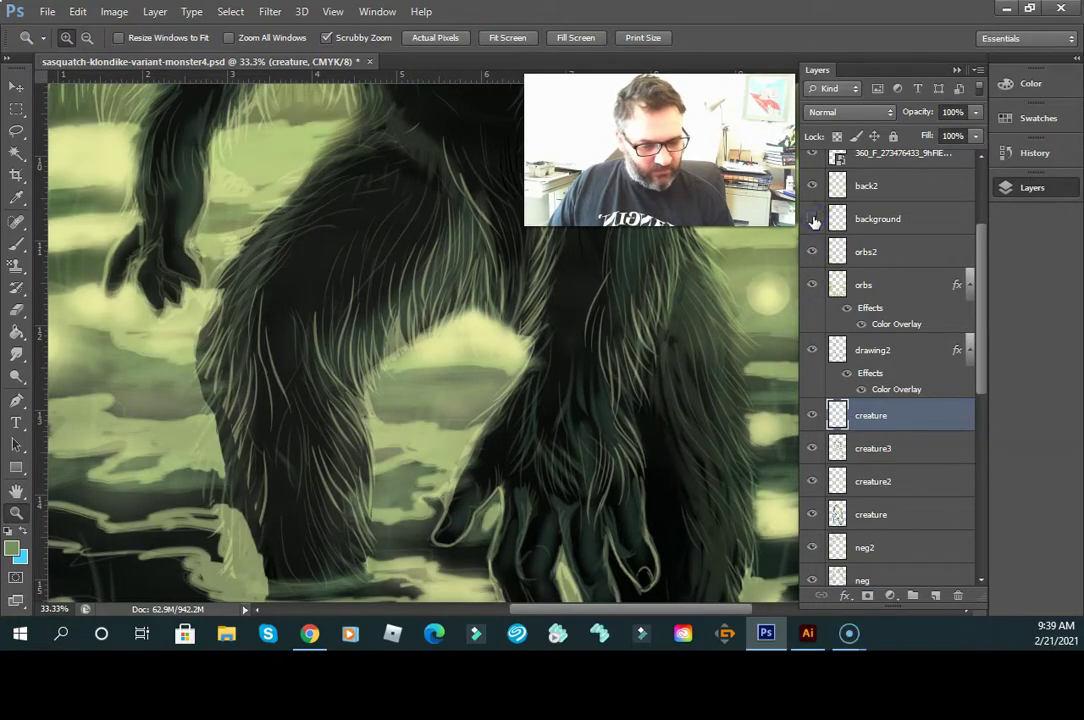
# - Check back2's fur highlights by hiding and showing it, and ready the Eraser on that layer
pyautogui.moveTo(985, 302); pyautogui.dragTo(978, 233)
pyautogui.click(813, 331)
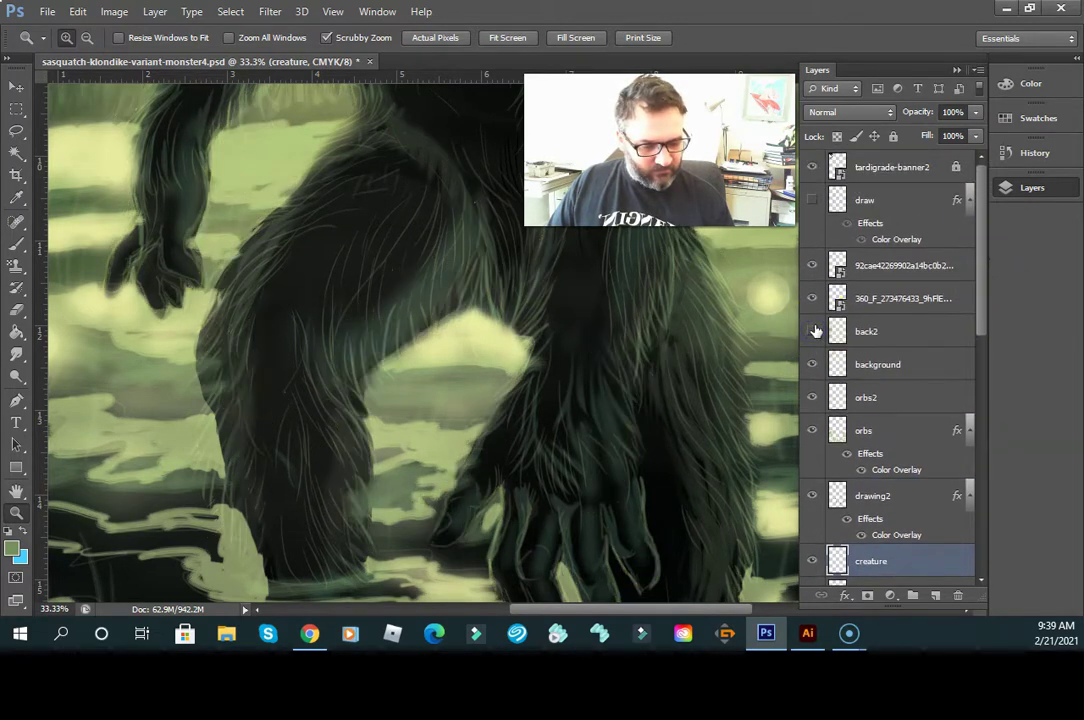
pyautogui.click(890, 330)
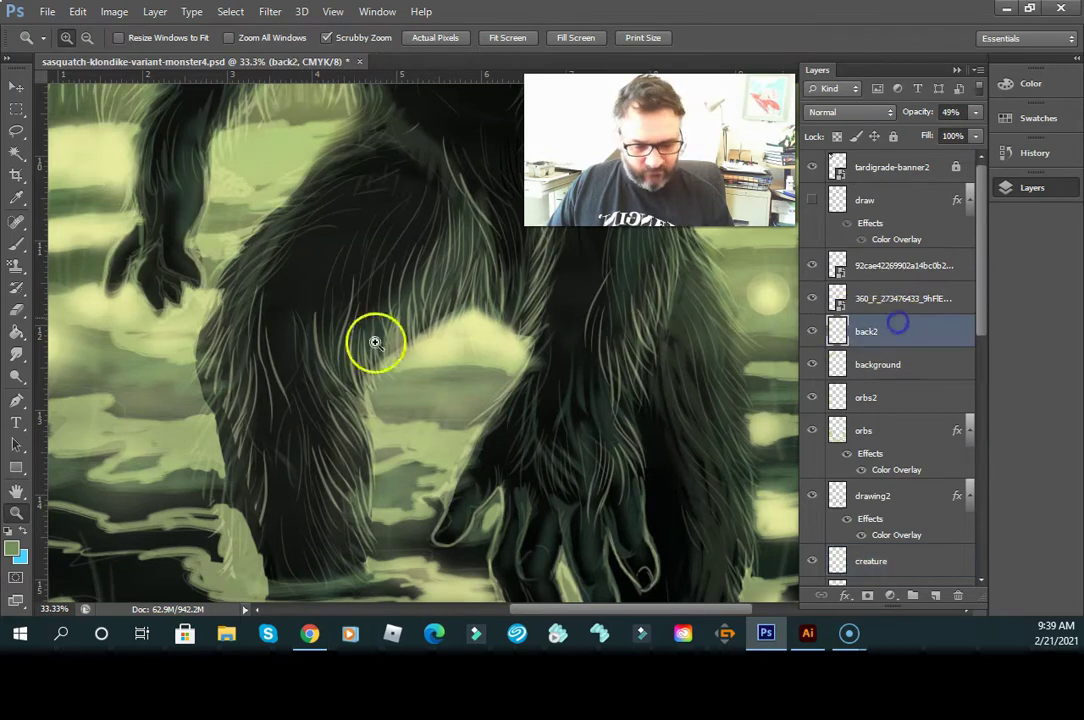
pyautogui.click(17, 310)
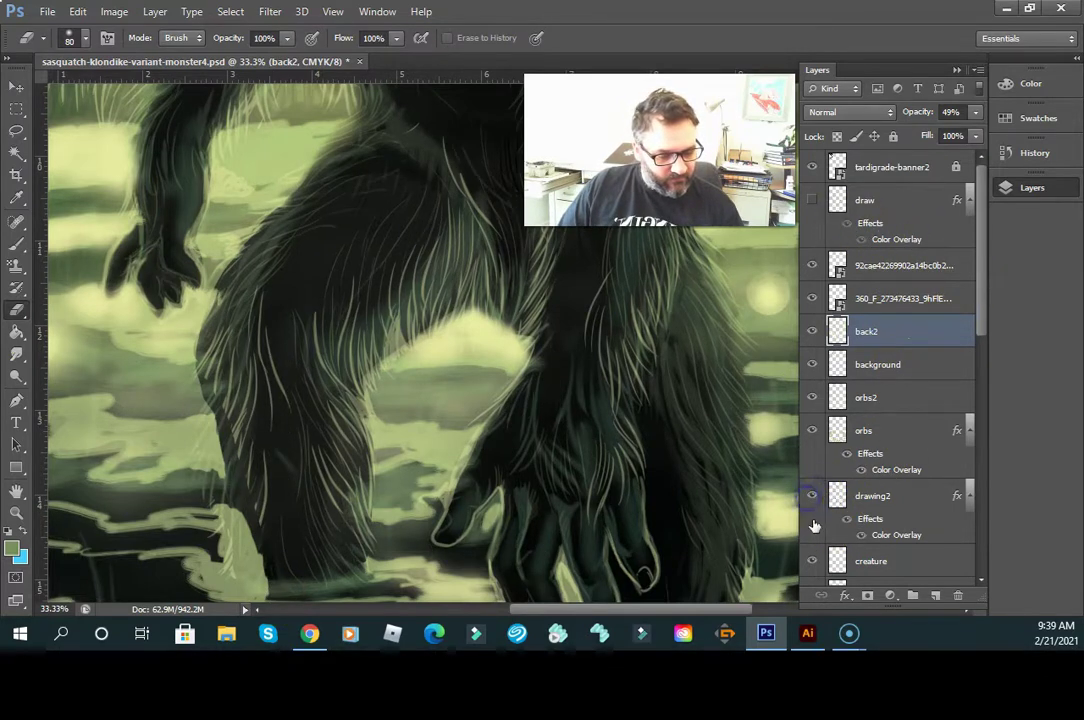
# - Check the lower layers, including grass, Layer 24, tress copy, tress and paint, by hiding and showing each around the smaller hand
pyautogui.moveTo(980, 334); pyautogui.dragTo(965, 470)
pyautogui.click(813, 443)
pyautogui.click(813, 443)
pyautogui.click(812, 475)
pyautogui.click(812, 476)
pyautogui.moveTo(980, 431); pyautogui.dragTo(965, 517)
pyautogui.click(812, 408)
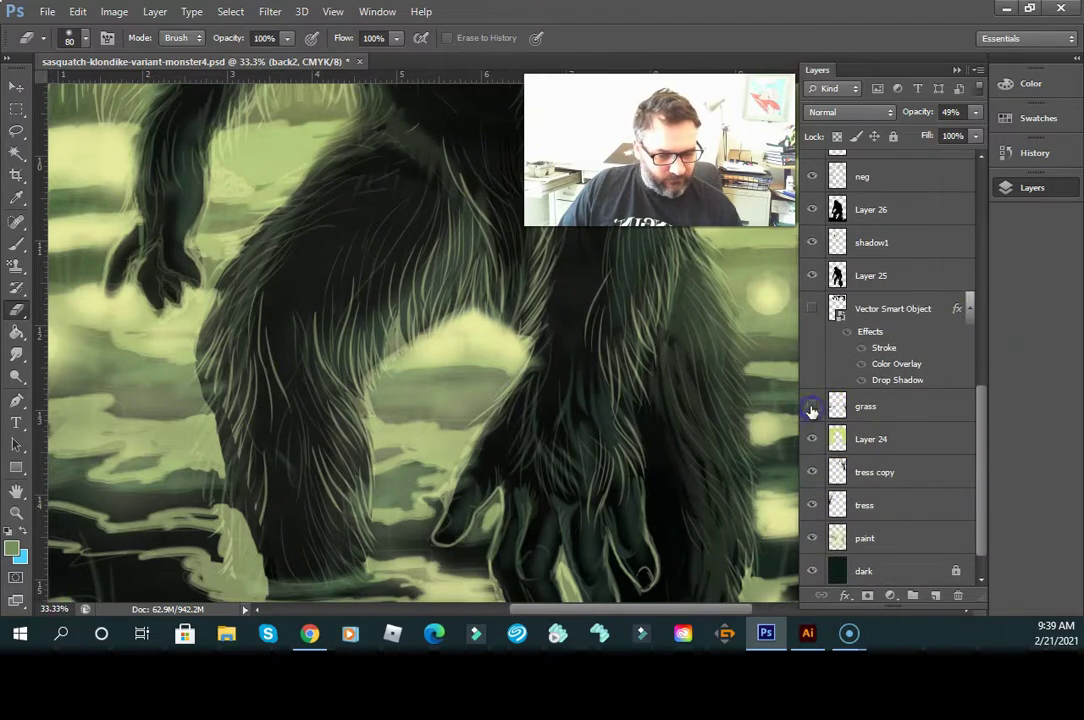
pyautogui.click(809, 439)
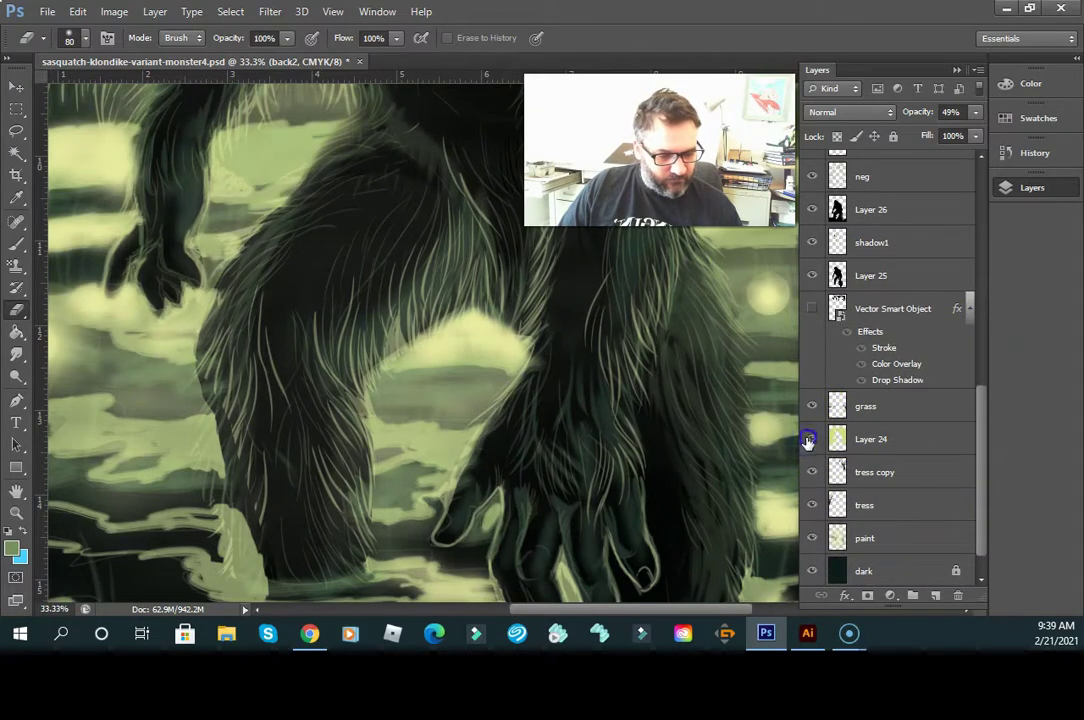
pyautogui.click(810, 469)
pyautogui.click(816, 508)
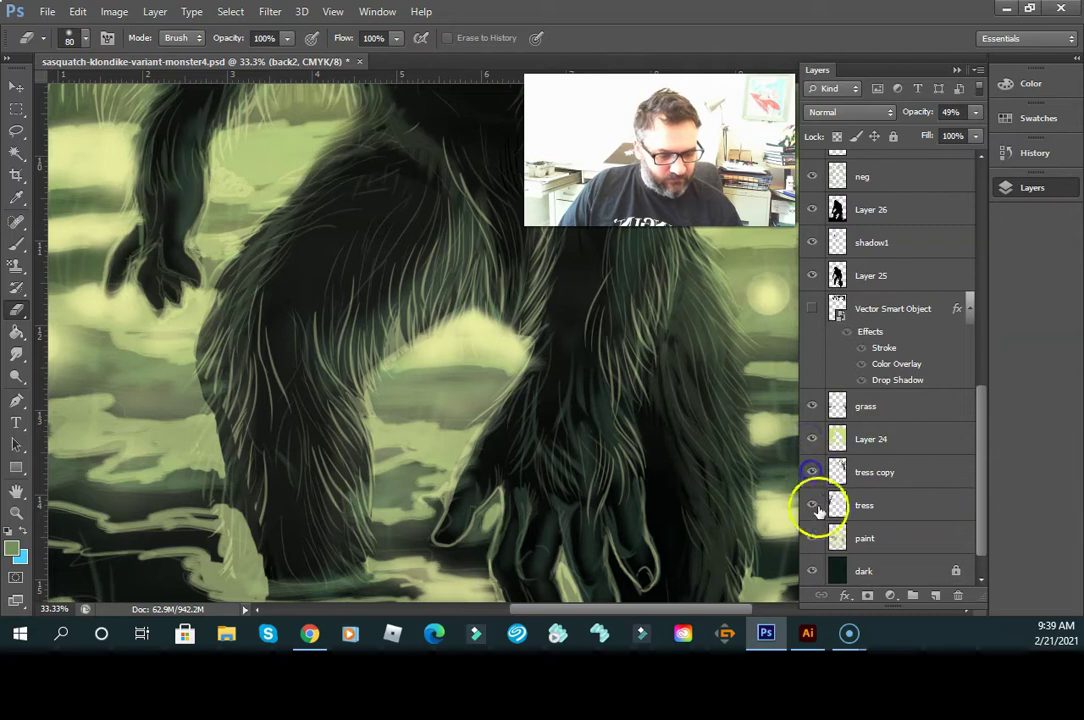
pyautogui.click(811, 537)
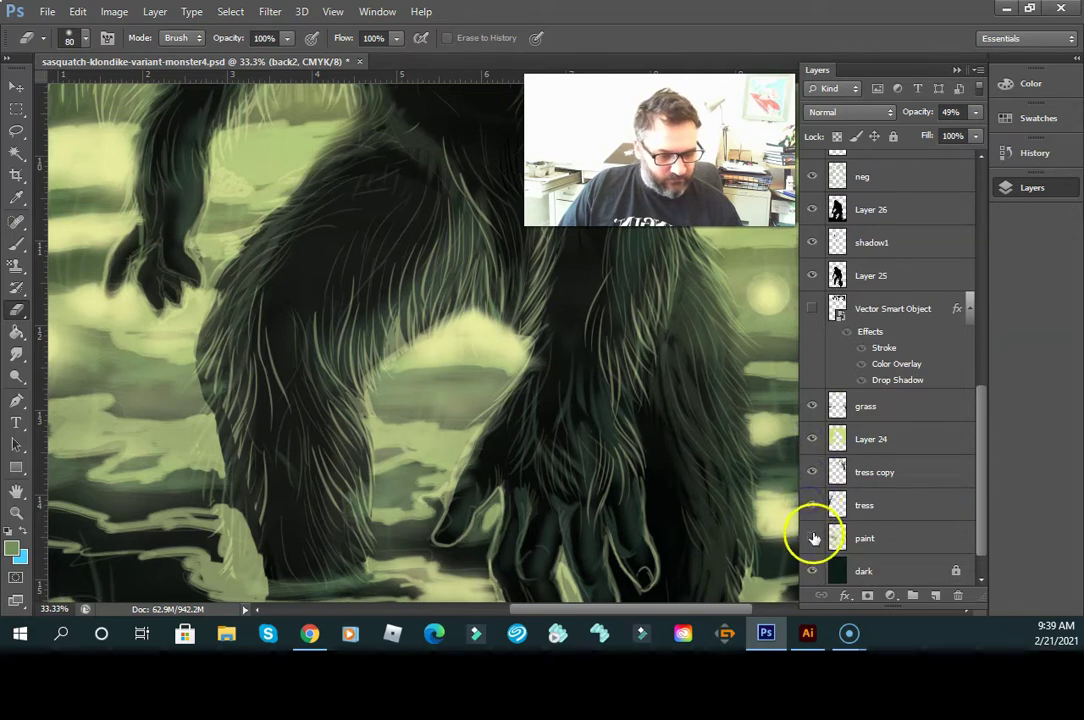
pyautogui.click(814, 536)
# - Erase a short stroke on the paint layer between the smaller hand and the knee with the size 80 eraser
pyautogui.click(832, 545)
pyautogui.moveTo(230, 283)
pyautogui.mouseDown()
pyautogui.moveTo(249, 262)
pyautogui.moveTo(237, 275)
pyautogui.mouseUp()
pyautogui.moveTo(979, 421); pyautogui.dragTo(974, 477)
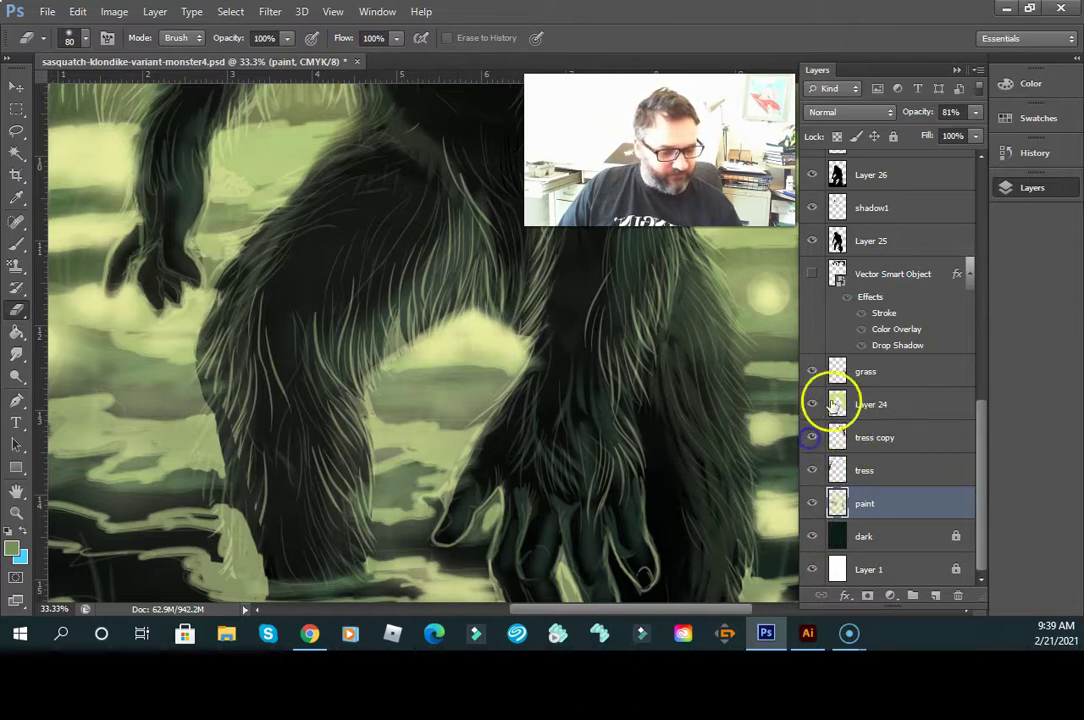
# - Recheck the top layers by hiding and showing them, and erase on back2 at the smaller hand's fingertips
pyautogui.moveTo(980, 428); pyautogui.dragTo(978, 152)
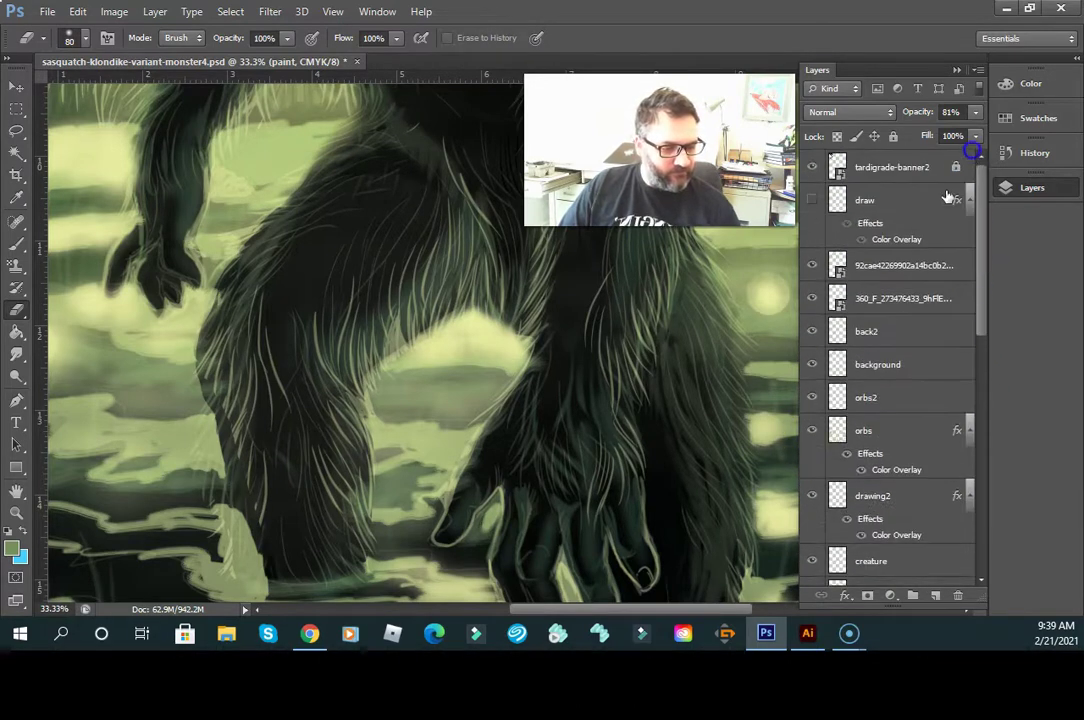
pyautogui.click(812, 167)
pyautogui.click(812, 266)
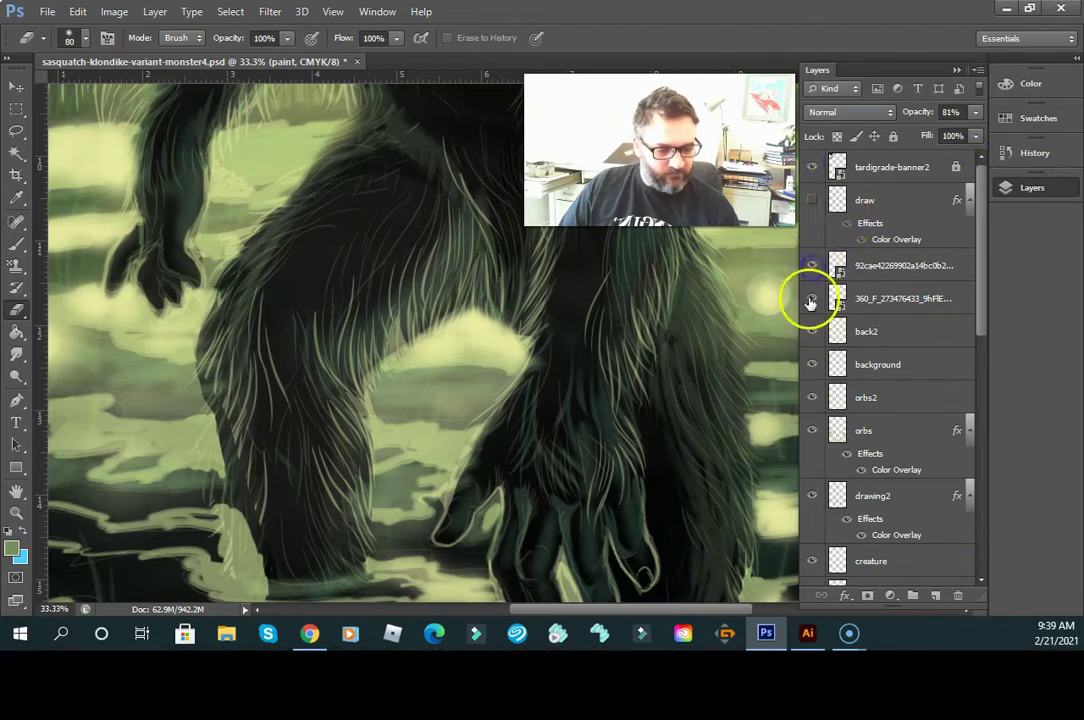
pyautogui.click(811, 331)
pyautogui.click(811, 332)
pyautogui.click(811, 331)
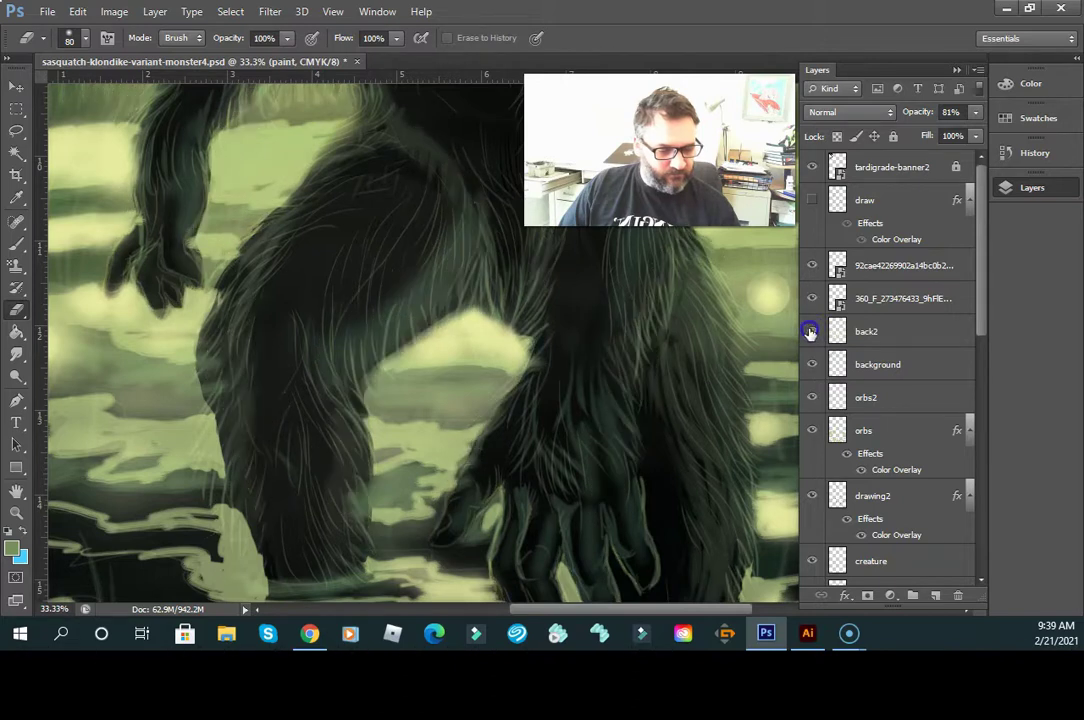
pyautogui.click(811, 331)
pyautogui.click(890, 331)
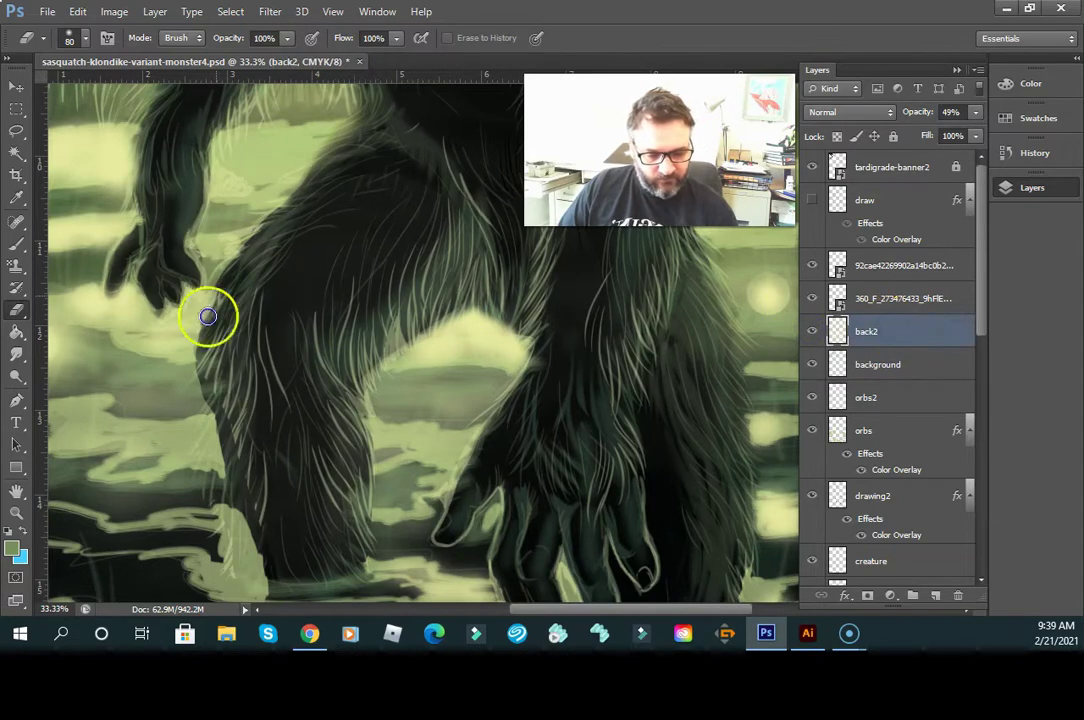
pyautogui.click(172, 313)
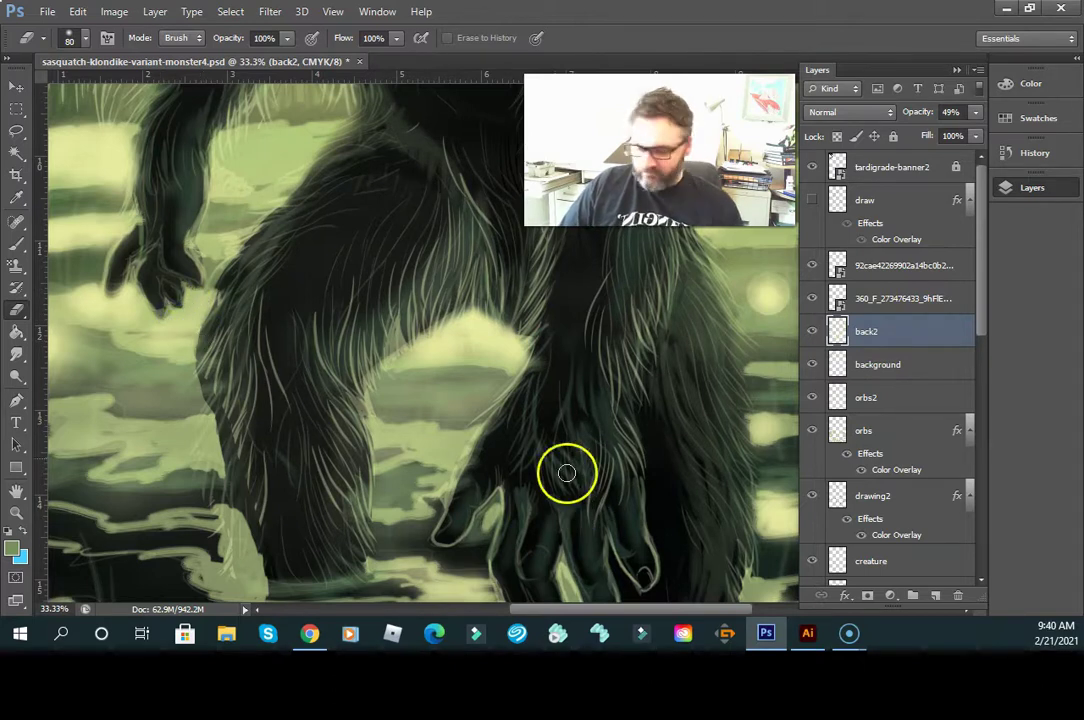
# - Compare the figure with the dark silhouettes of Layer 26 and Layer 25 each hidden and shown from a wider view
pyautogui.press('z')
pyautogui.keyDown('alt'); pyautogui.click(530, 456); pyautogui.keyUp('alt')
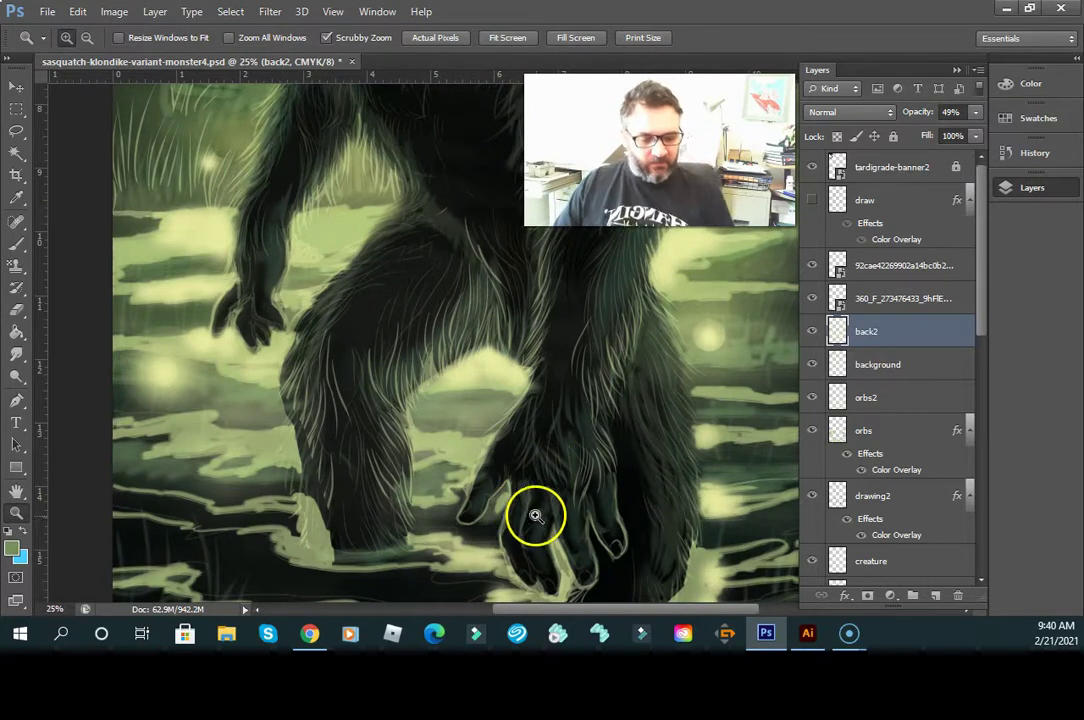
pyautogui.moveTo(986, 352); pyautogui.dragTo(982, 571)
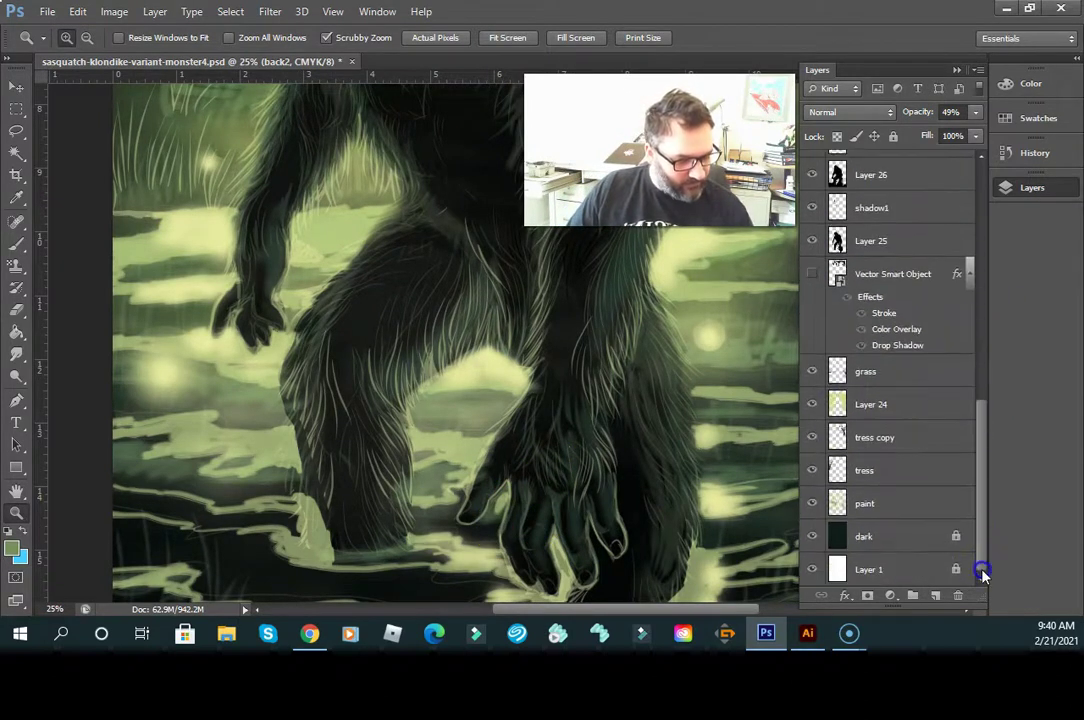
pyautogui.click(812, 174)
pyautogui.click(812, 174)
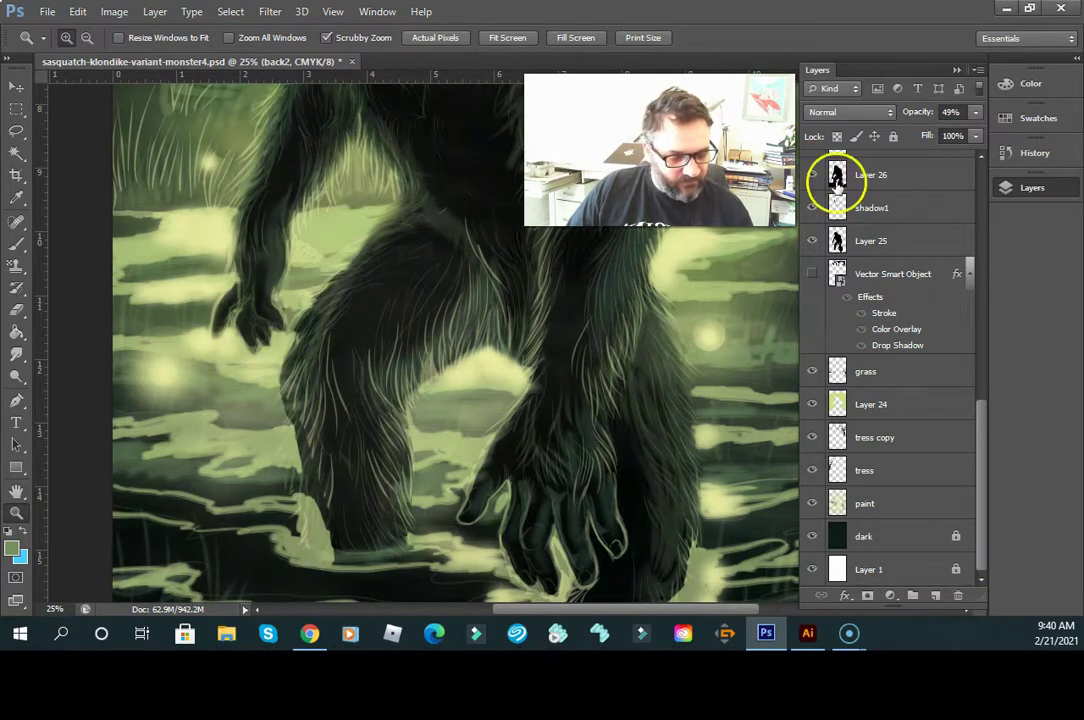
pyautogui.click(812, 240)
pyautogui.click(814, 240)
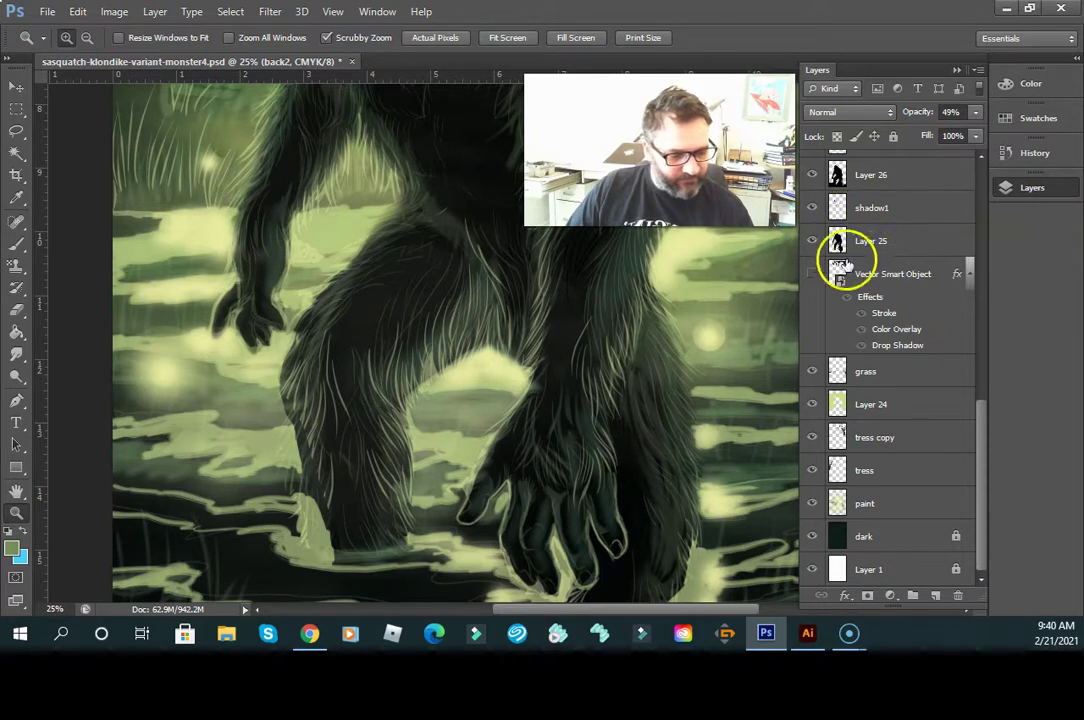
pyautogui.click(814, 240)
pyautogui.click(814, 240)
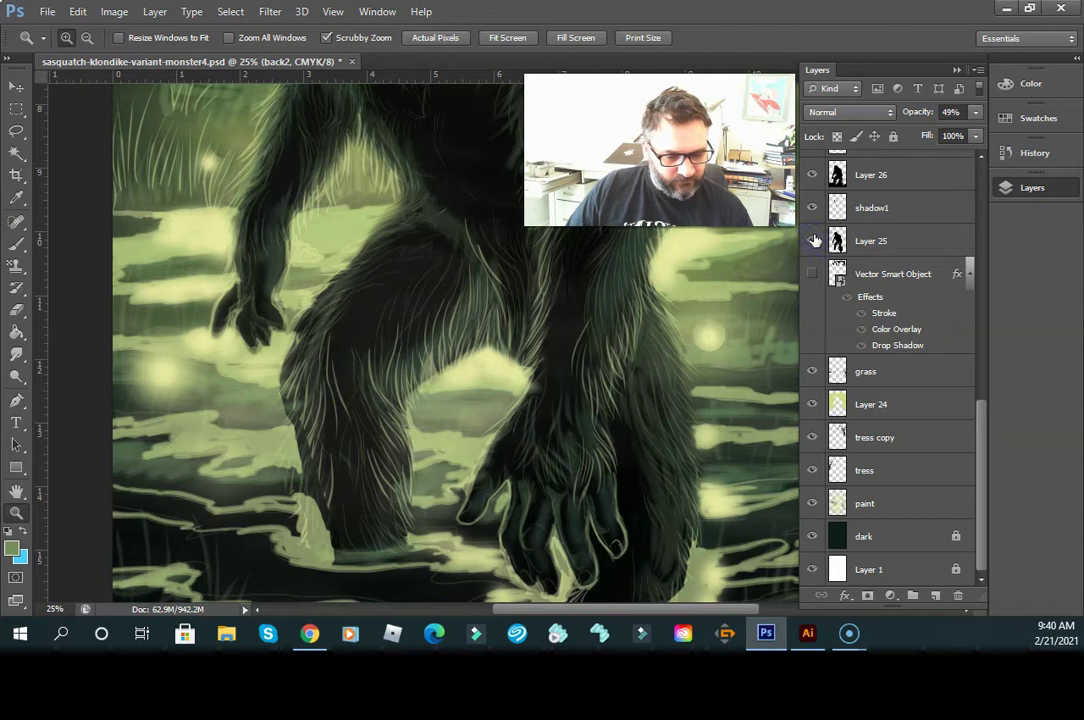
pyautogui.click(814, 240)
pyautogui.click(814, 240)
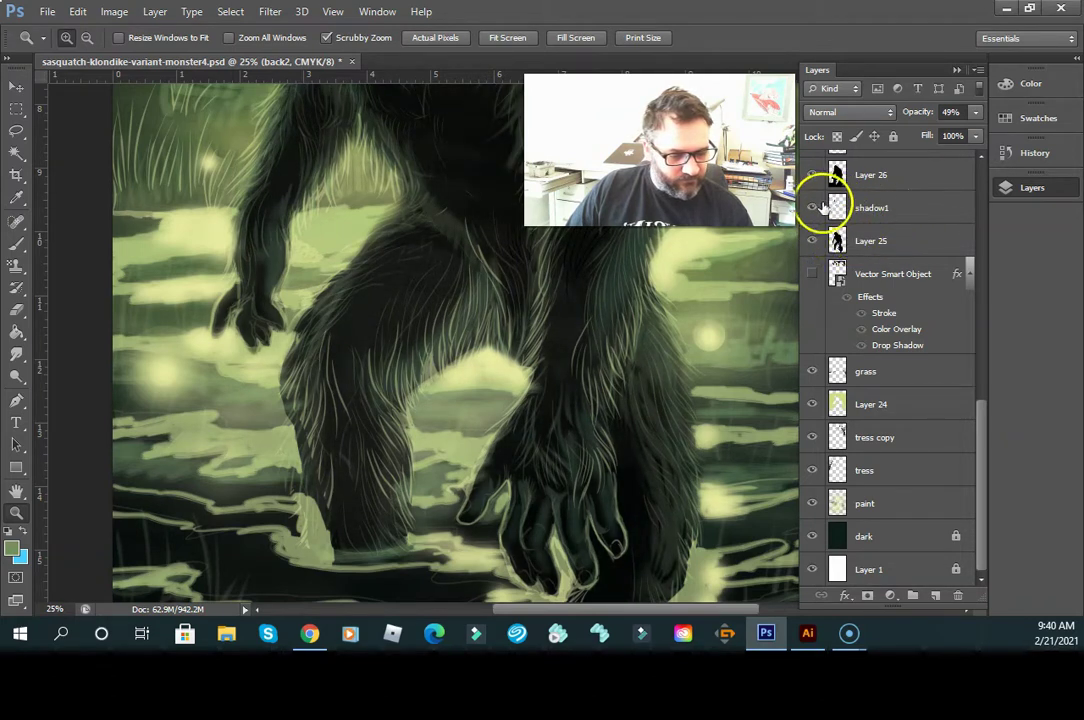
pyautogui.click(817, 239)
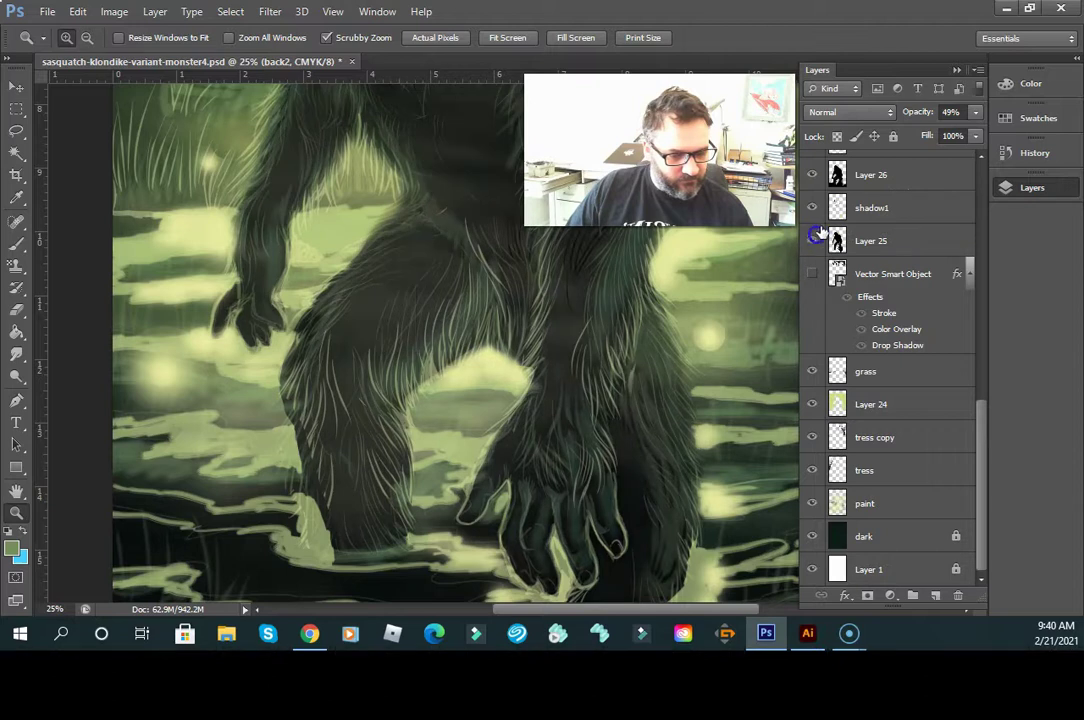
pyautogui.click(816, 239)
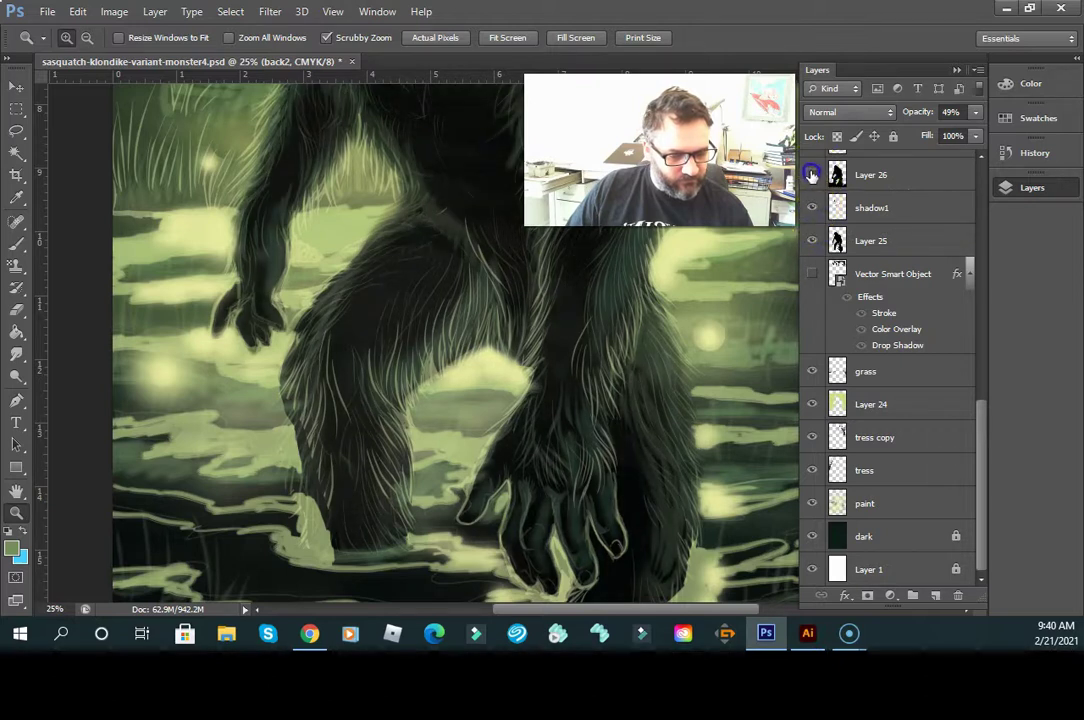
pyautogui.click(811, 175)
pyautogui.click(811, 175)
# - On Layer 26, lasso the creature's smaller hand around its fingers and up to the wrist
pyautogui.click(903, 172)
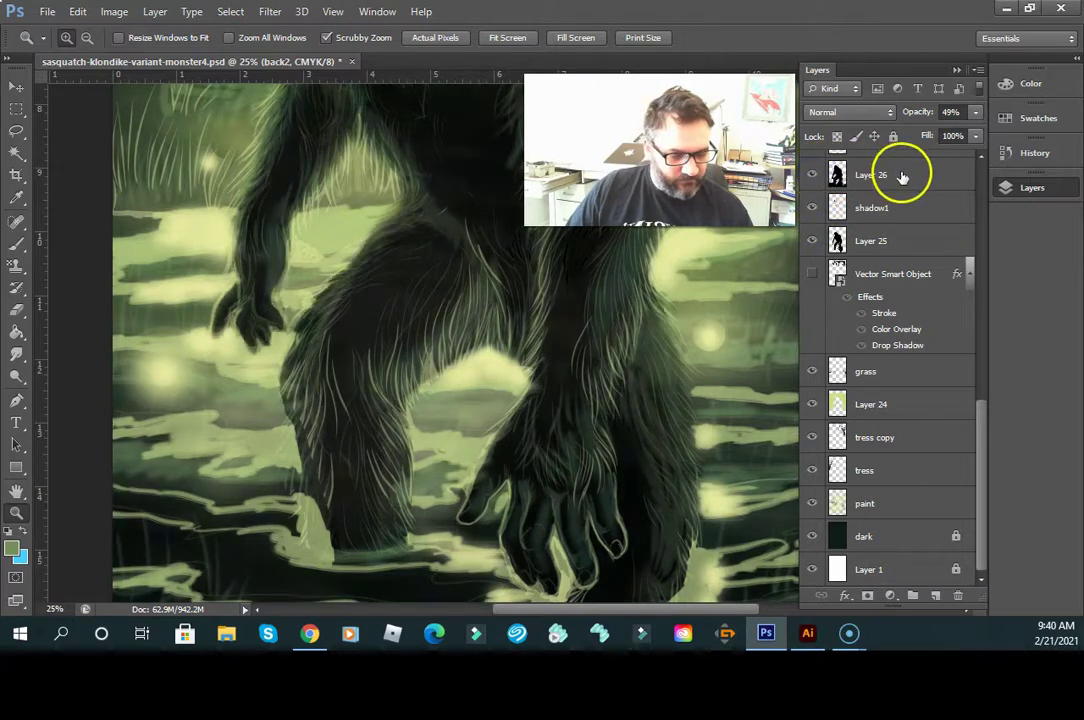
pyautogui.click(16, 130)
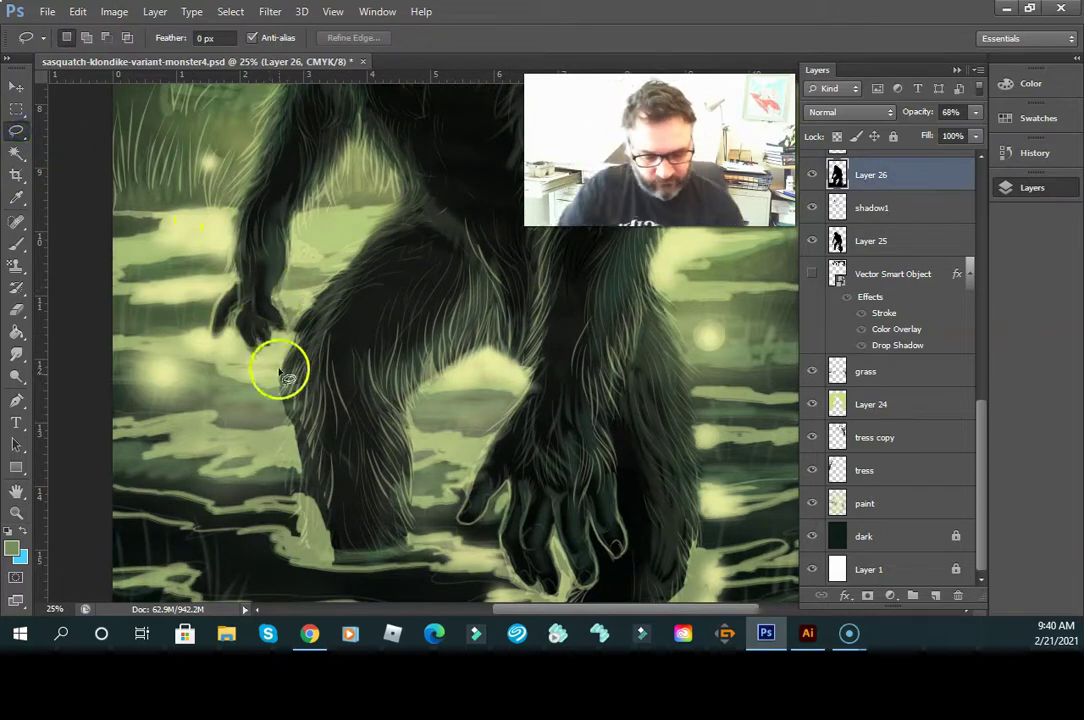
pyautogui.moveTo(284, 415)
pyautogui.mouseDown()
pyautogui.moveTo(268, 330)
pyautogui.moveTo(243, 277)
pyautogui.moveTo(227, 274)
pyautogui.moveTo(215, 299)
pyautogui.moveTo(225, 346)
pyautogui.moveTo(229, 323)
pyautogui.mouseUp()
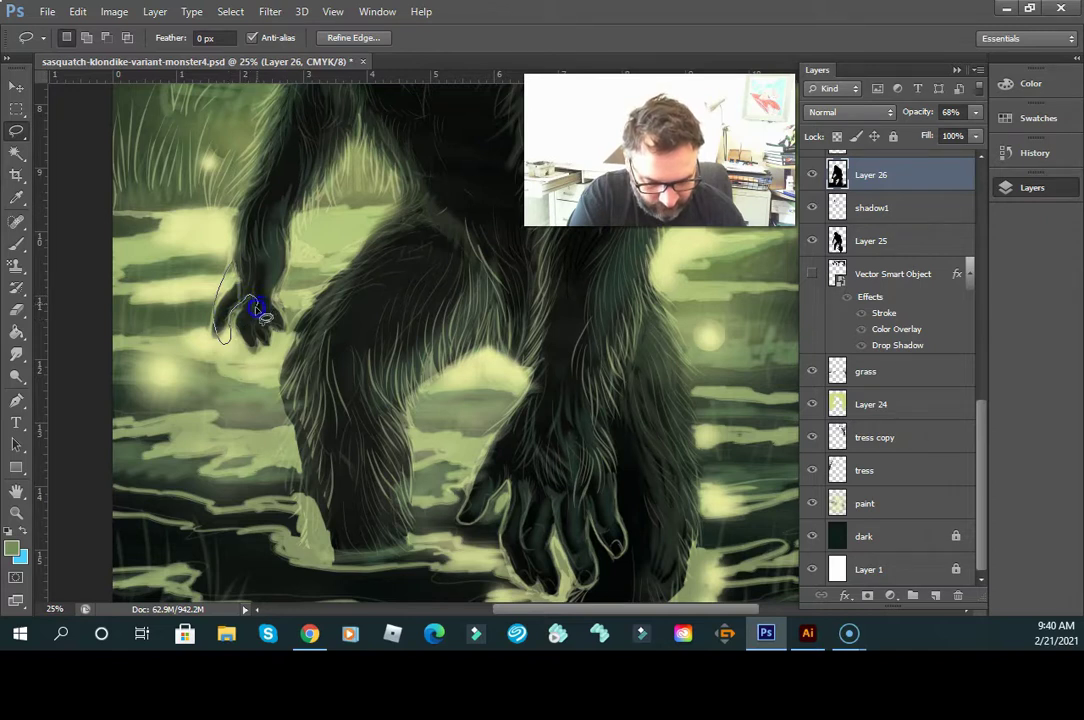
pyautogui.moveTo(255, 322); pyautogui.dragTo(276, 320)
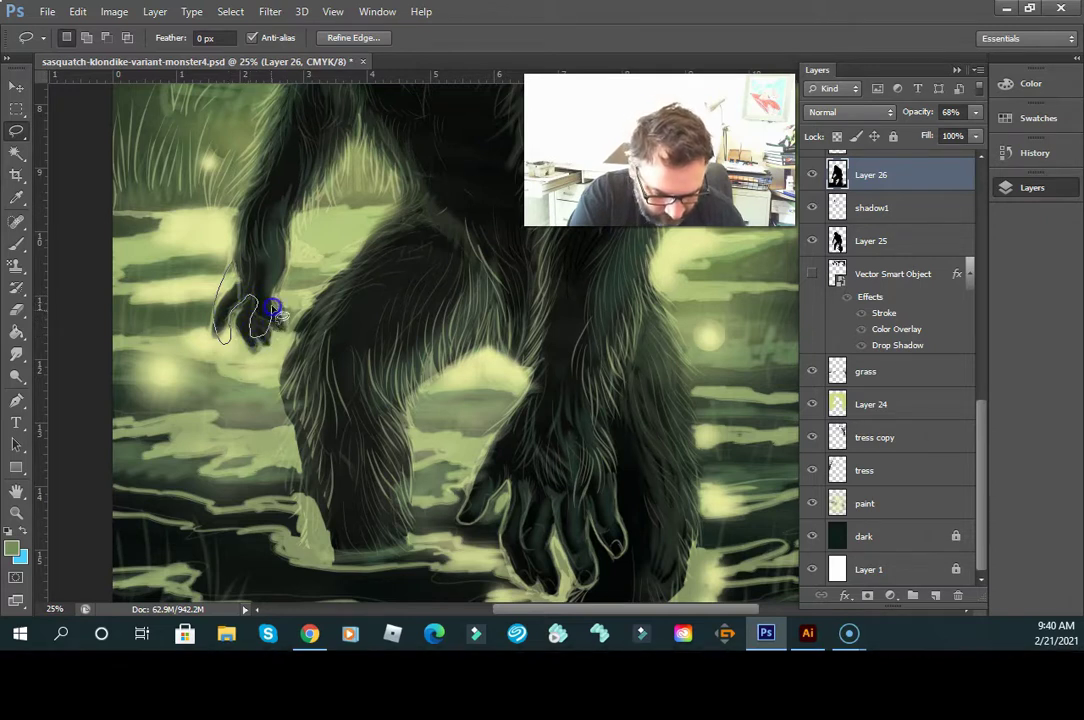
pyautogui.moveTo(283, 246); pyautogui.dragTo(243, 256)
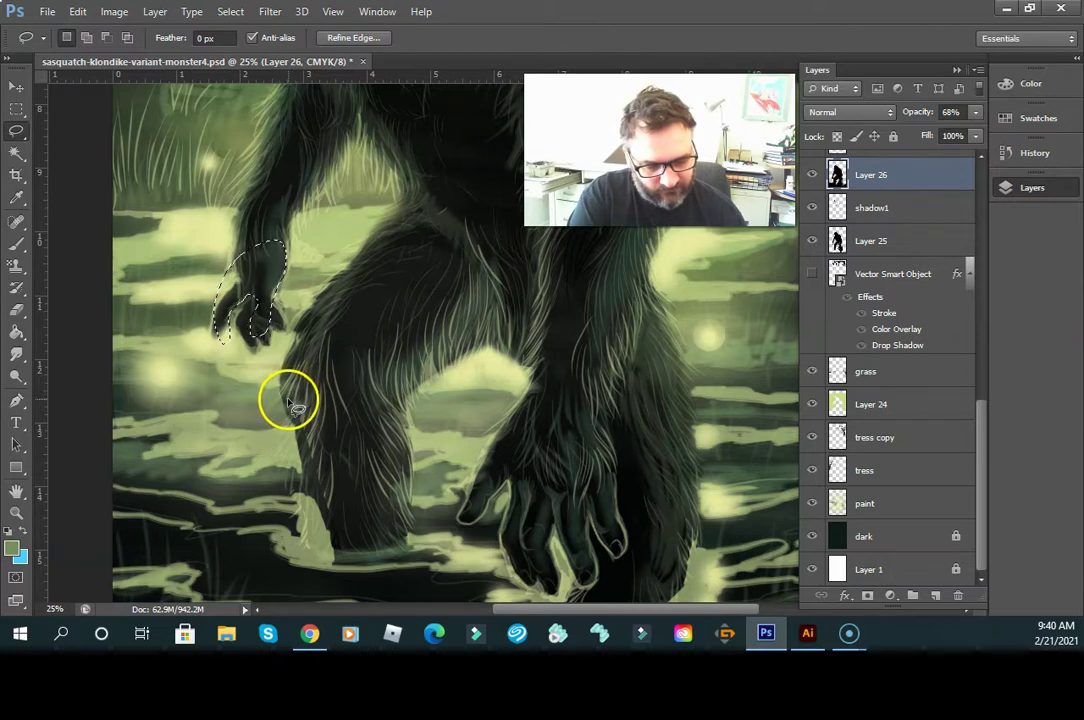
# - Sample a near-black colour from the creature's dark fur and fill the hand selection on Layer 26 with it
pyautogui.click(16, 334)
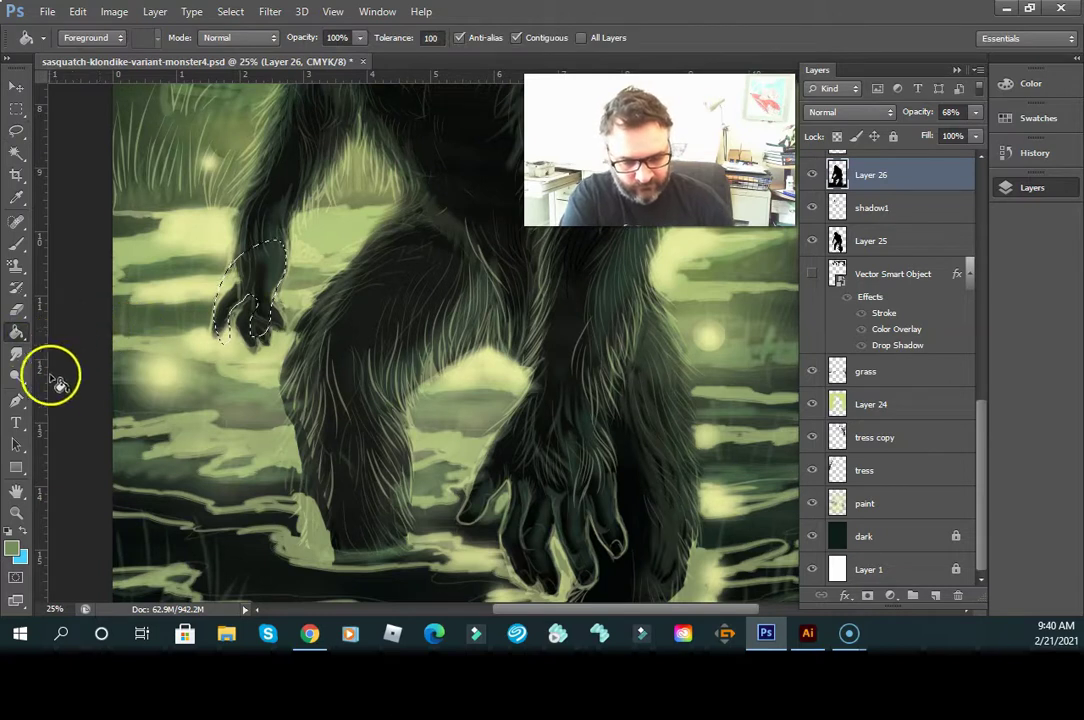
pyautogui.click(16, 197)
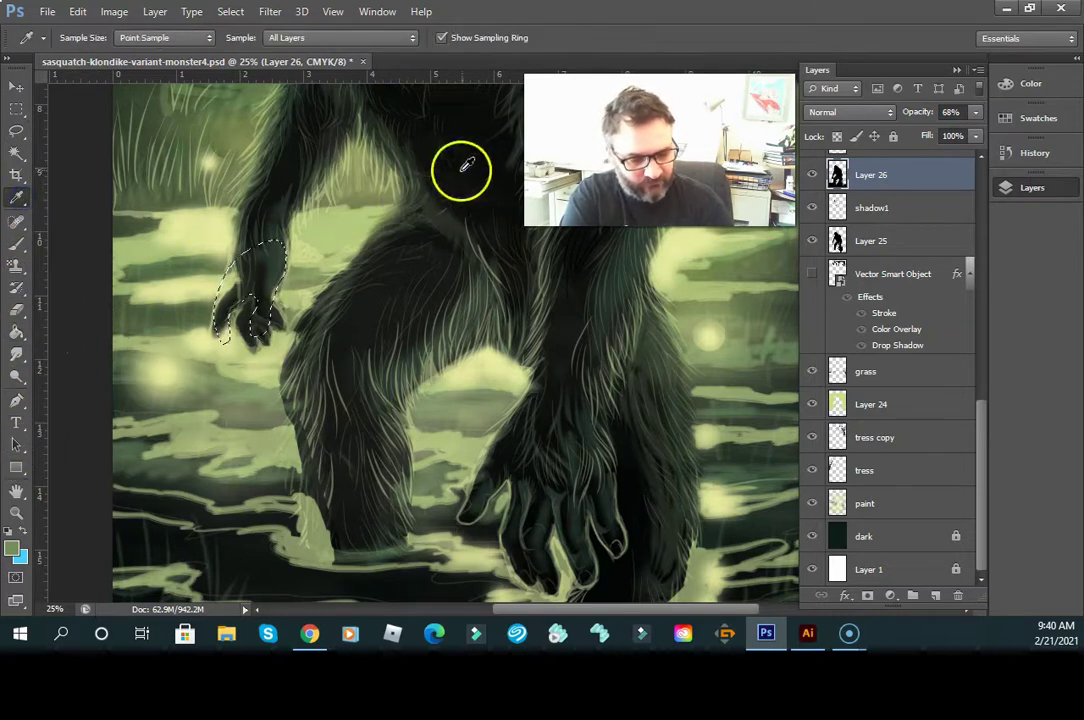
pyautogui.click(18, 334)
pyautogui.click(245, 289)
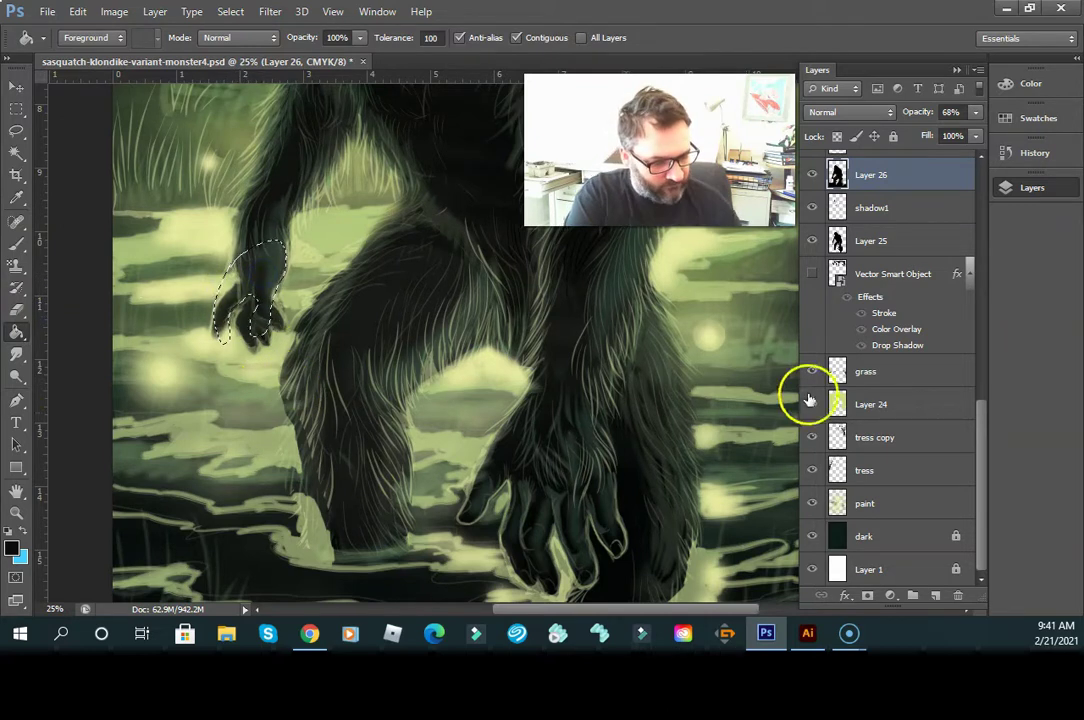
# - Check Layer 24 and the paint layer behind the smaller hand by hiding and showing each, and ready the Eraser on paint
pyautogui.click(811, 404)
pyautogui.click(810, 405)
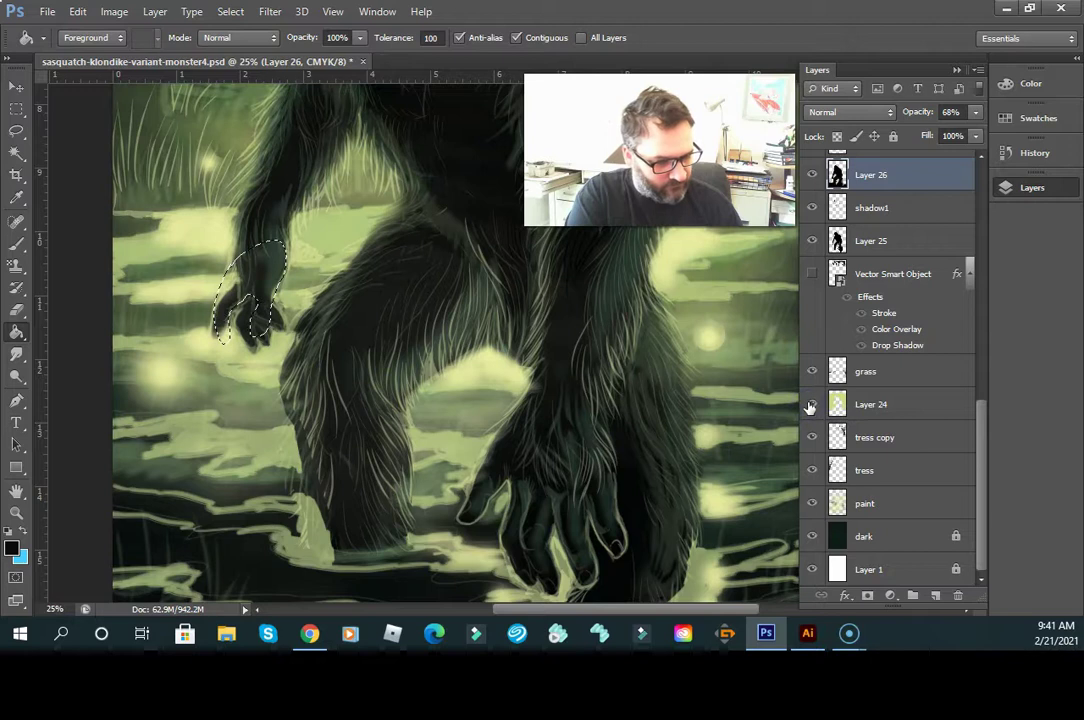
pyautogui.click(810, 504)
pyautogui.click(810, 504)
pyautogui.click(876, 503)
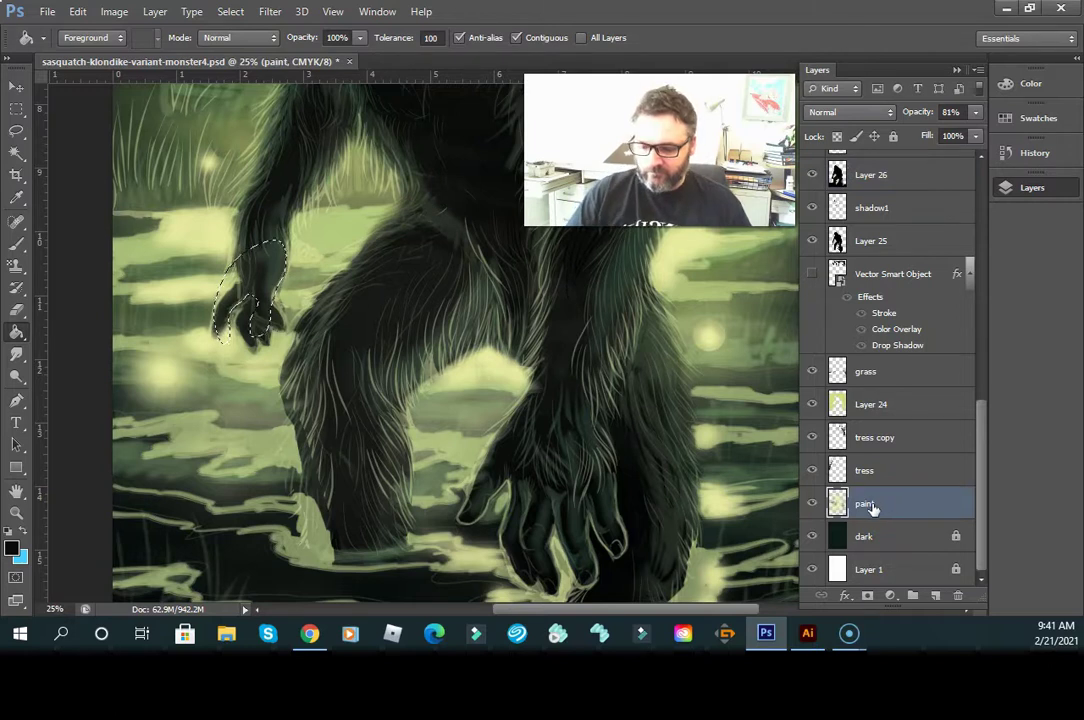
pyautogui.press('e')
# - Check the topmost visible layers down to back2 by toggling their visibility, and make back2 the active layer
pyautogui.moveTo(983, 470); pyautogui.dragTo(982, 175)
pyautogui.click(814, 167)
pyautogui.click(812, 263)
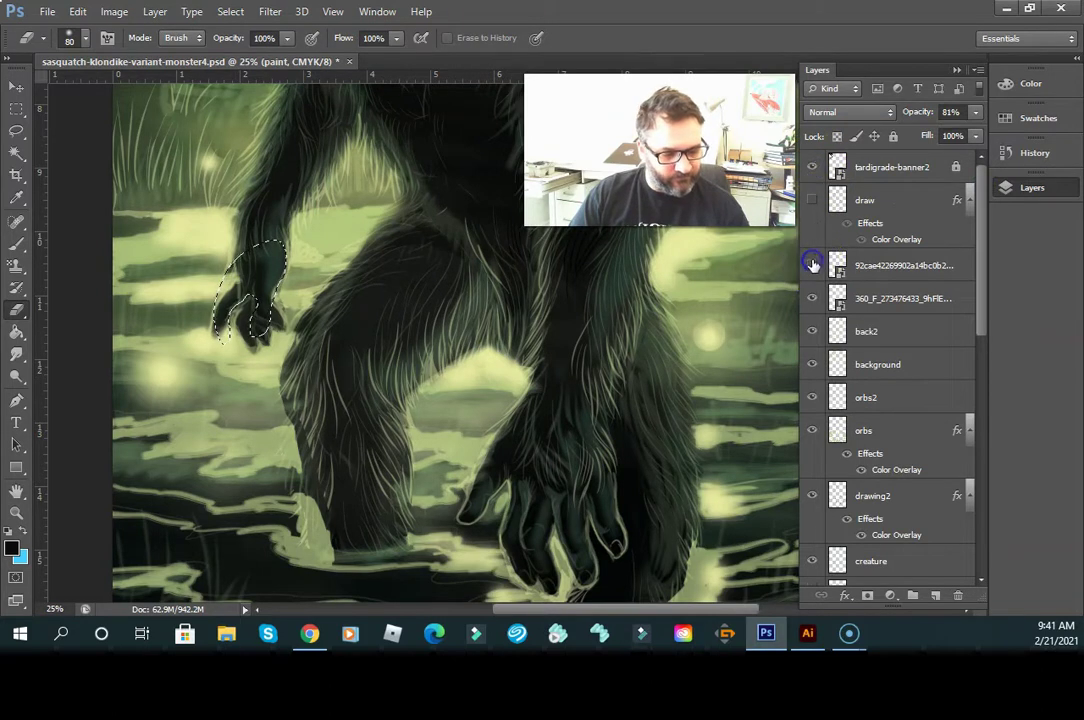
pyautogui.click(812, 331)
pyautogui.click(812, 331)
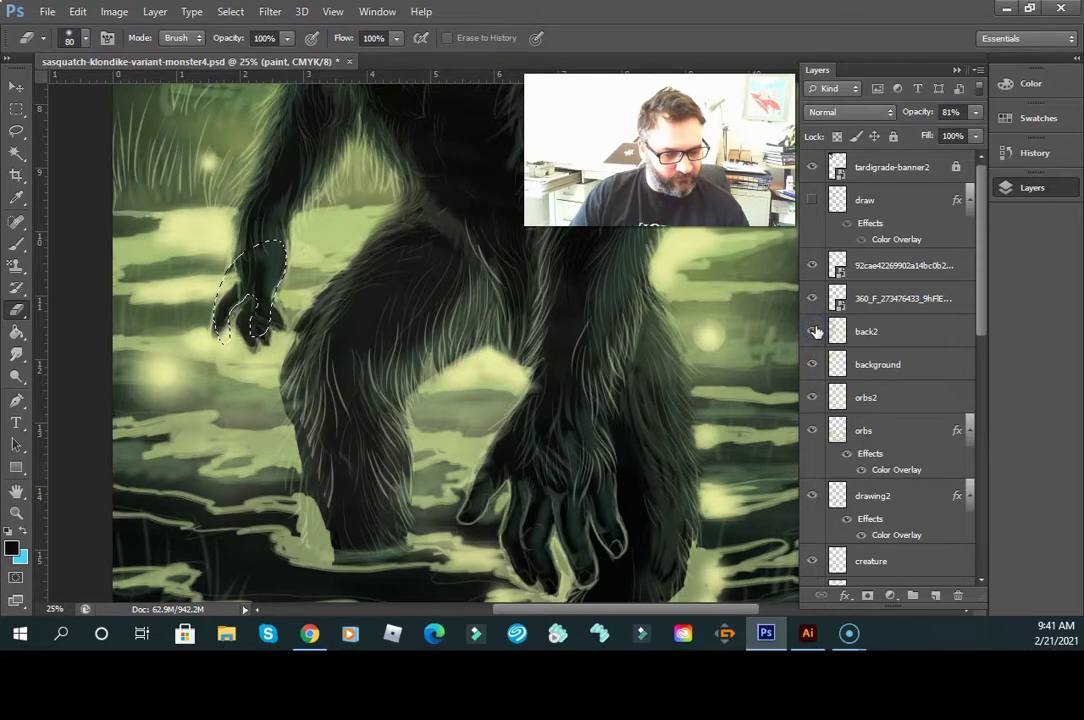
pyautogui.click(904, 331)
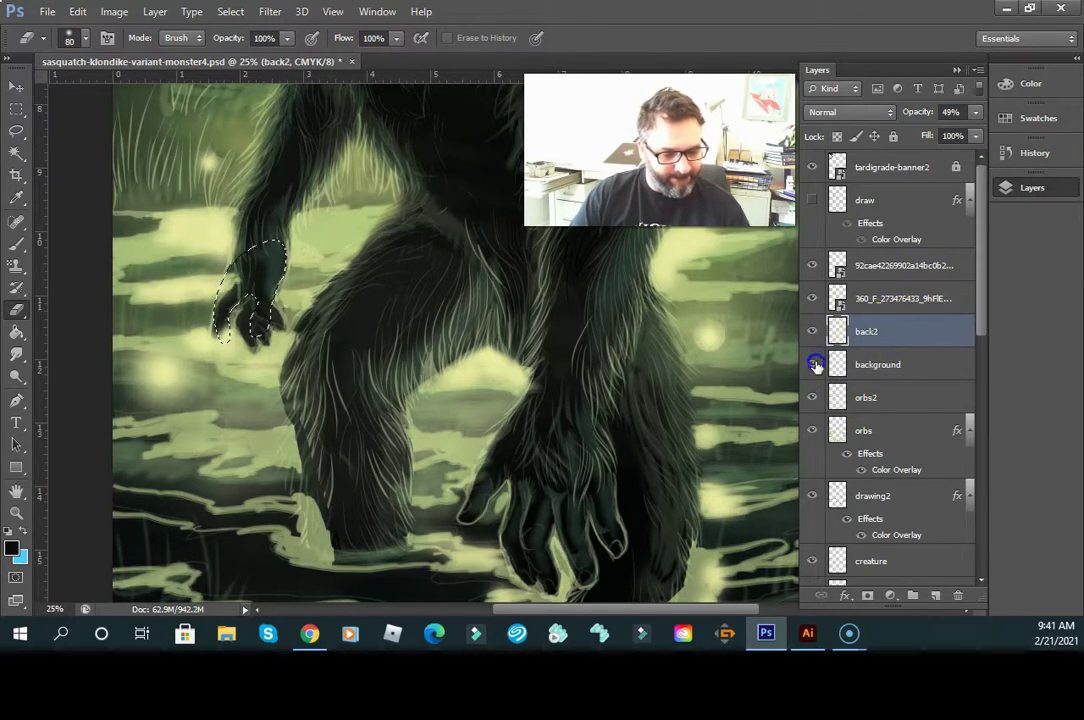
# - Go through background, orbs2 and orbs for marks over the smaller hand, toggling the orb layers' visibility and making orbs active
pyautogui.click(913, 364)
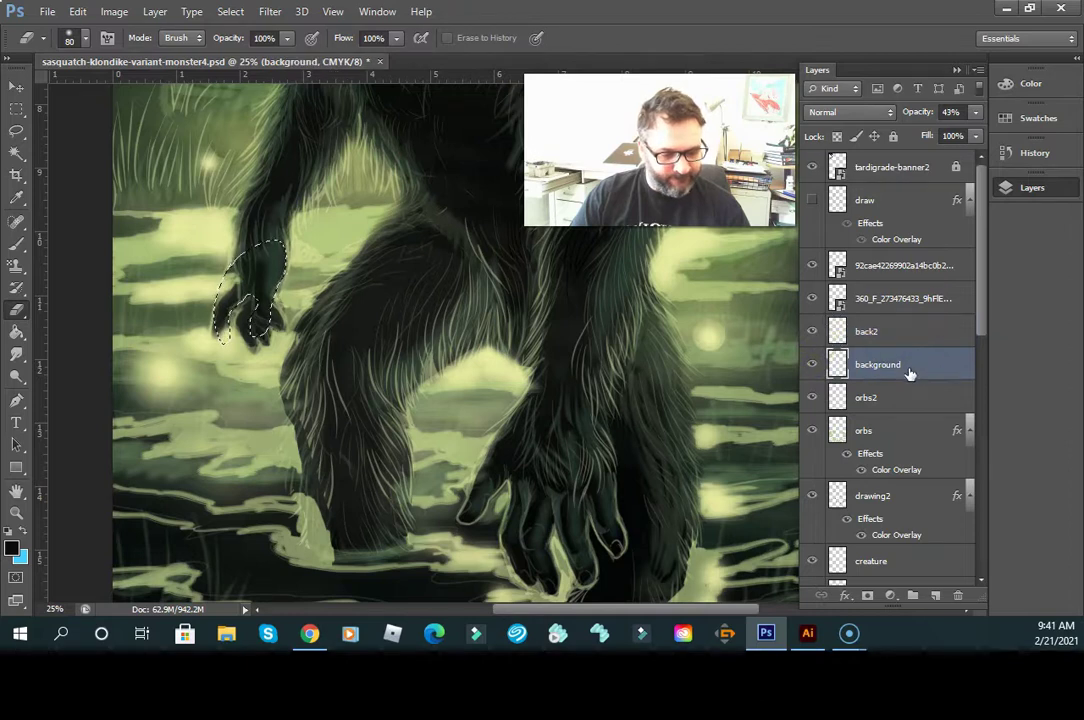
pyautogui.click(811, 397)
pyautogui.click(811, 397)
pyautogui.click(890, 392)
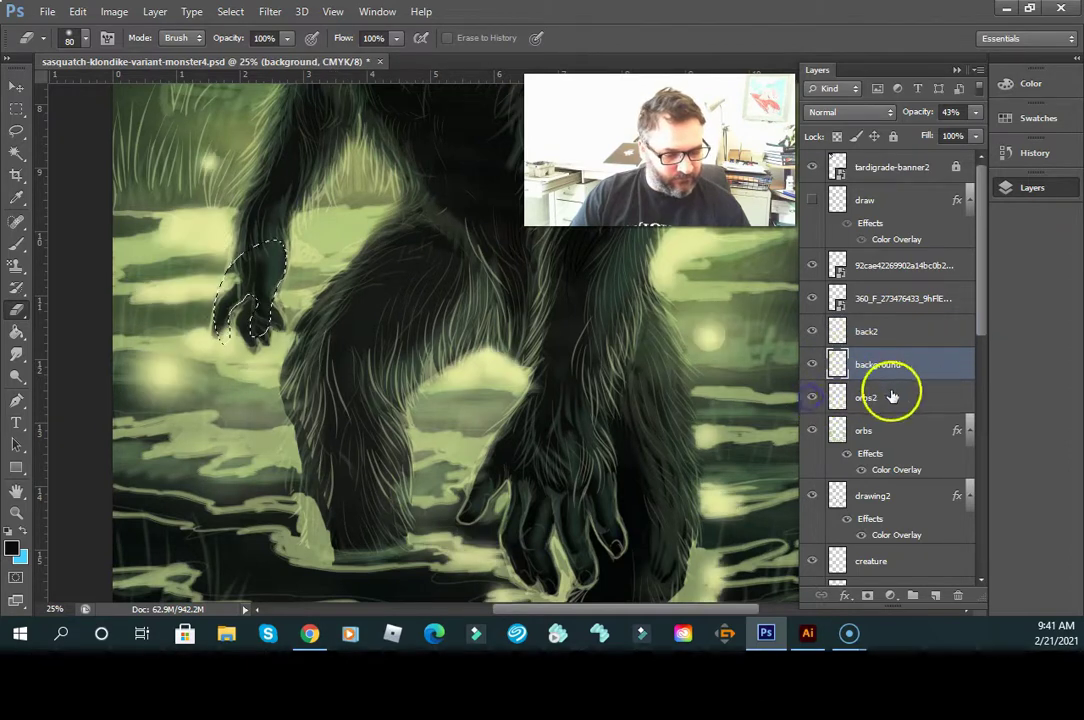
pyautogui.click(813, 433)
pyautogui.click(900, 431)
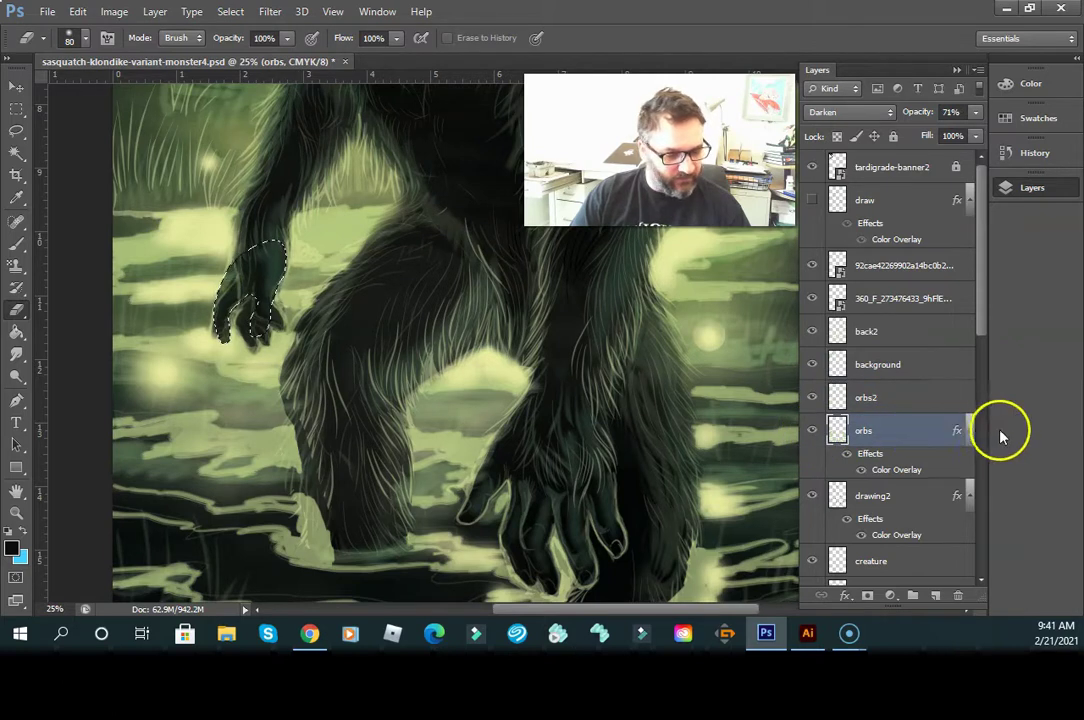
# - Check drawing2's effect on the selected hand, make it the active layer, and continue towards the creature layers
pyautogui.moveTo(980, 343); pyautogui.dragTo(891, 375)
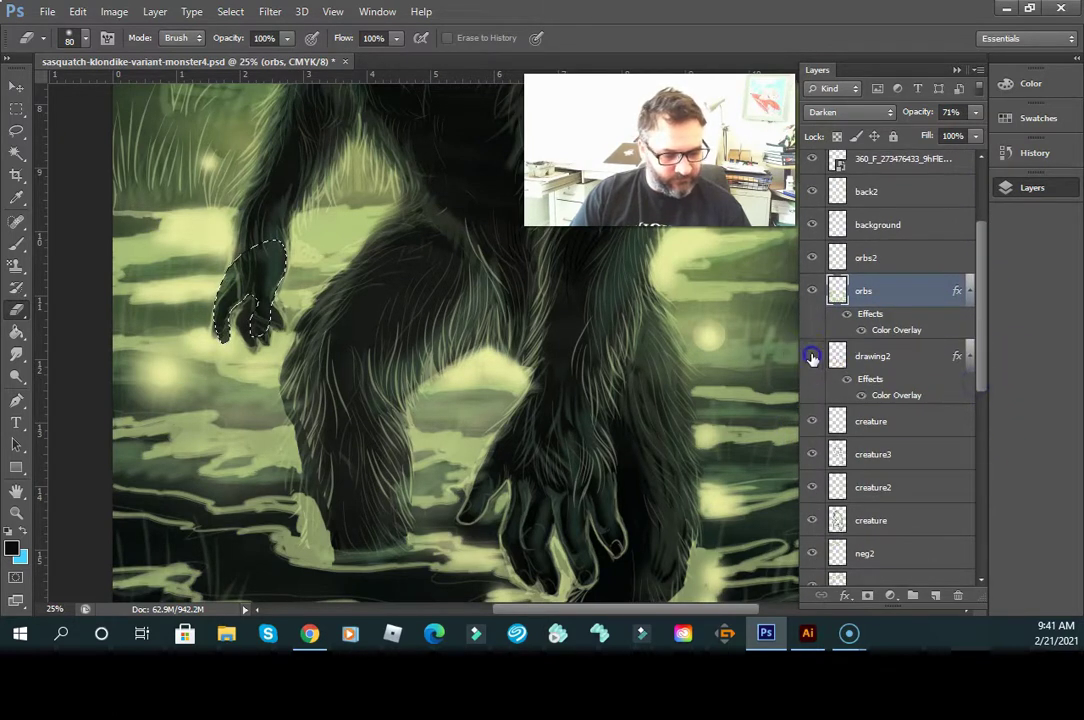
pyautogui.click(906, 362)
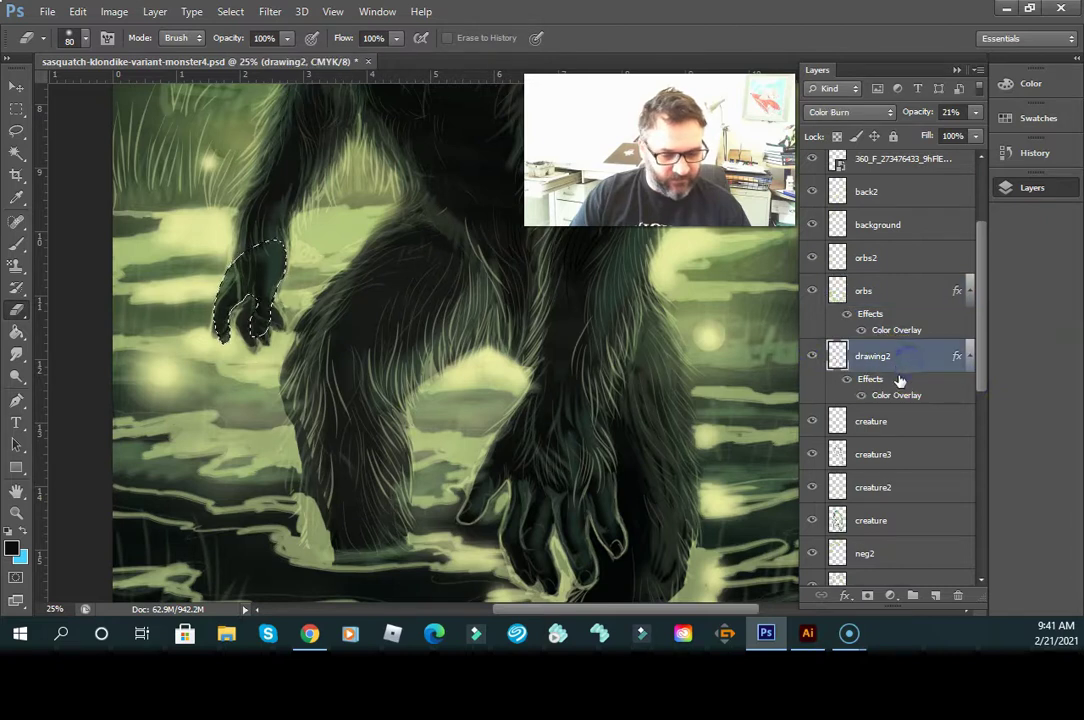
pyautogui.moveTo(980, 377); pyautogui.dragTo(980, 395)
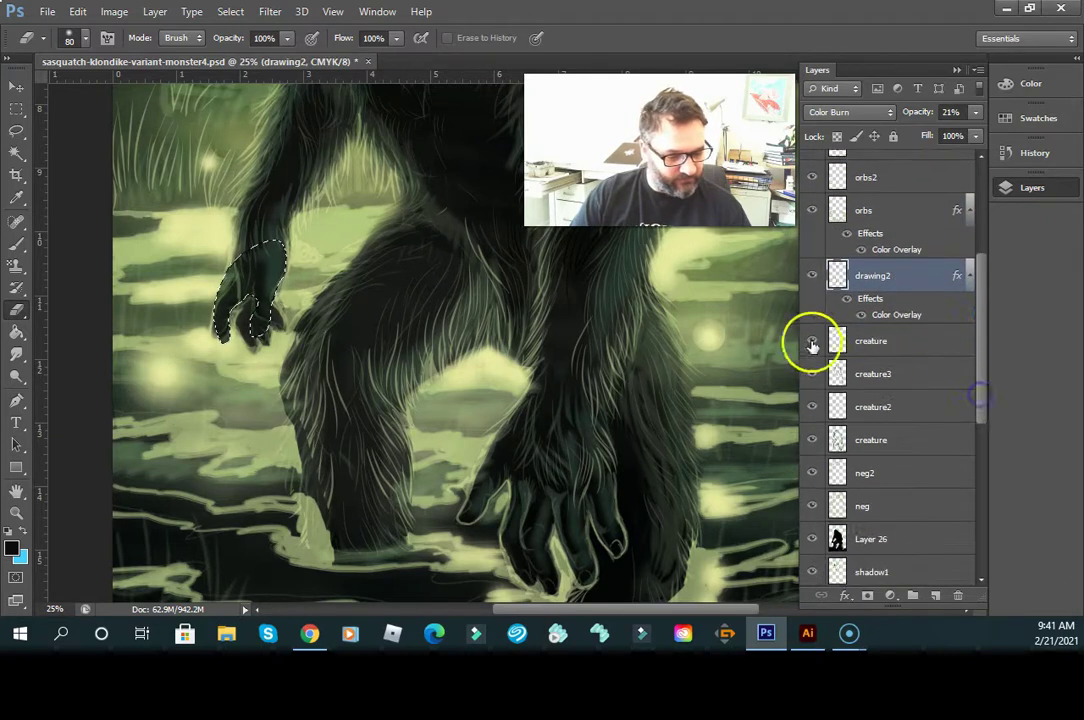
# - Clear the selected hand area on the creature, creature3, creature2 and lower creature layers
pyautogui.click(898, 344)
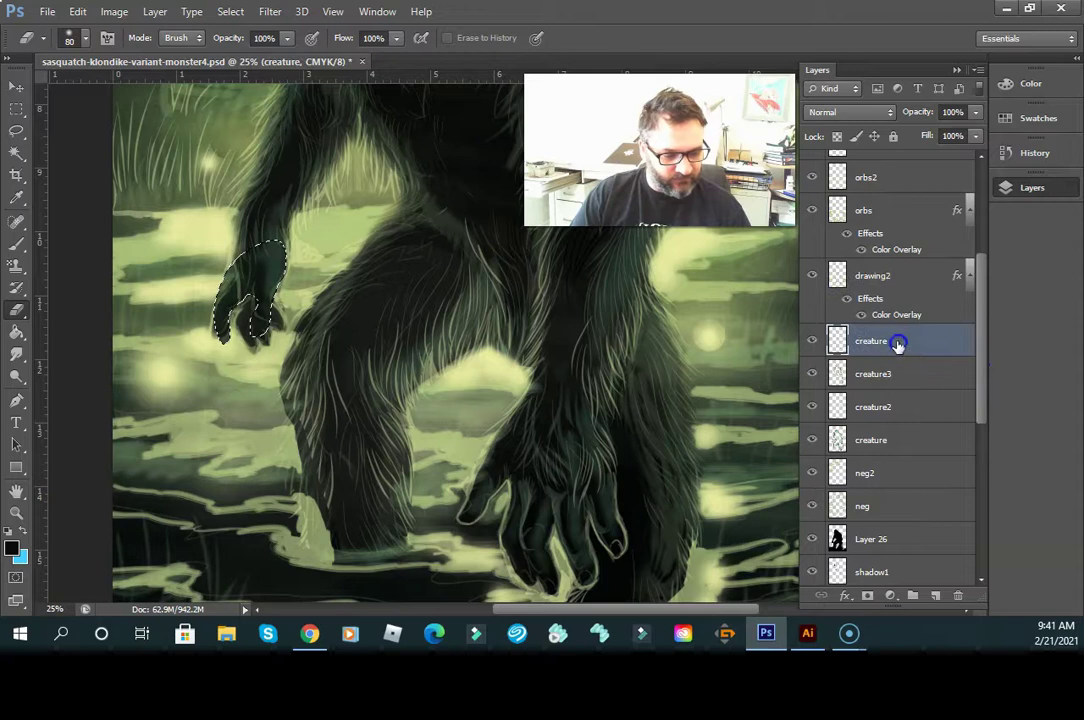
pyautogui.click(814, 376)
pyautogui.click(813, 376)
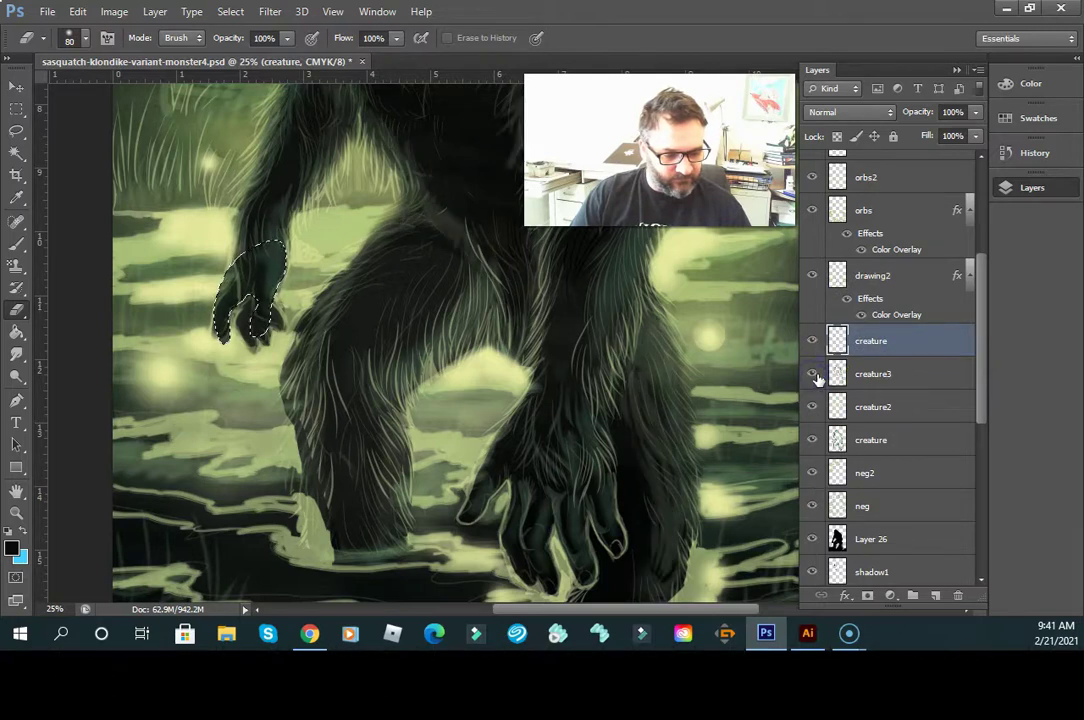
pyautogui.click(896, 385)
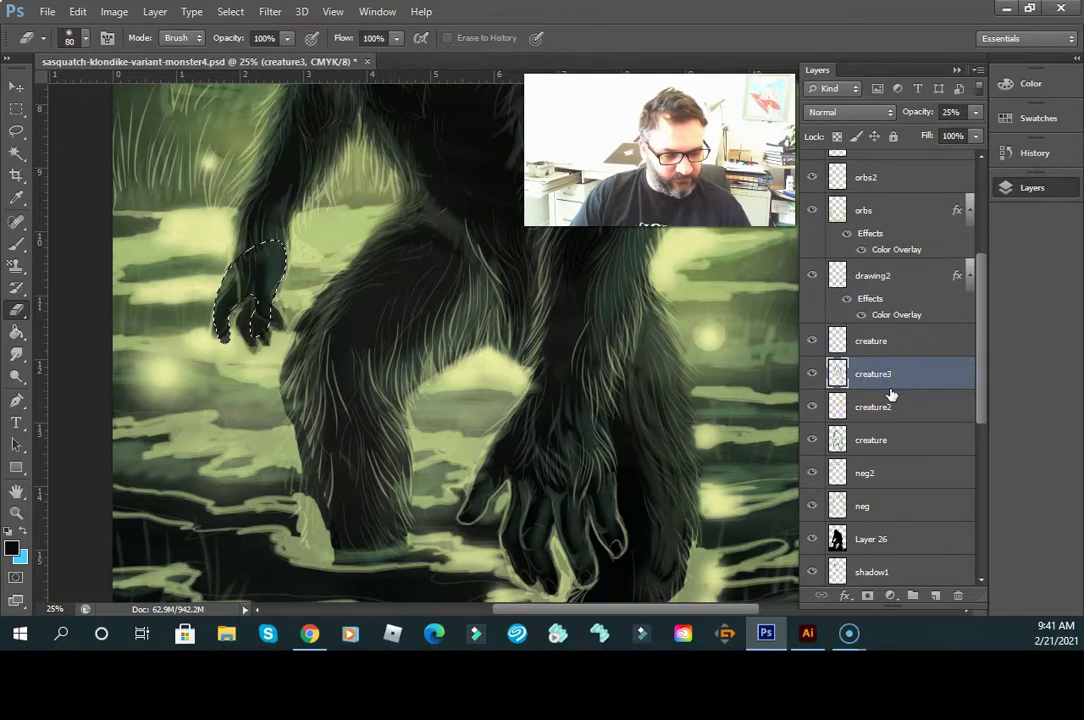
pyautogui.click(910, 418)
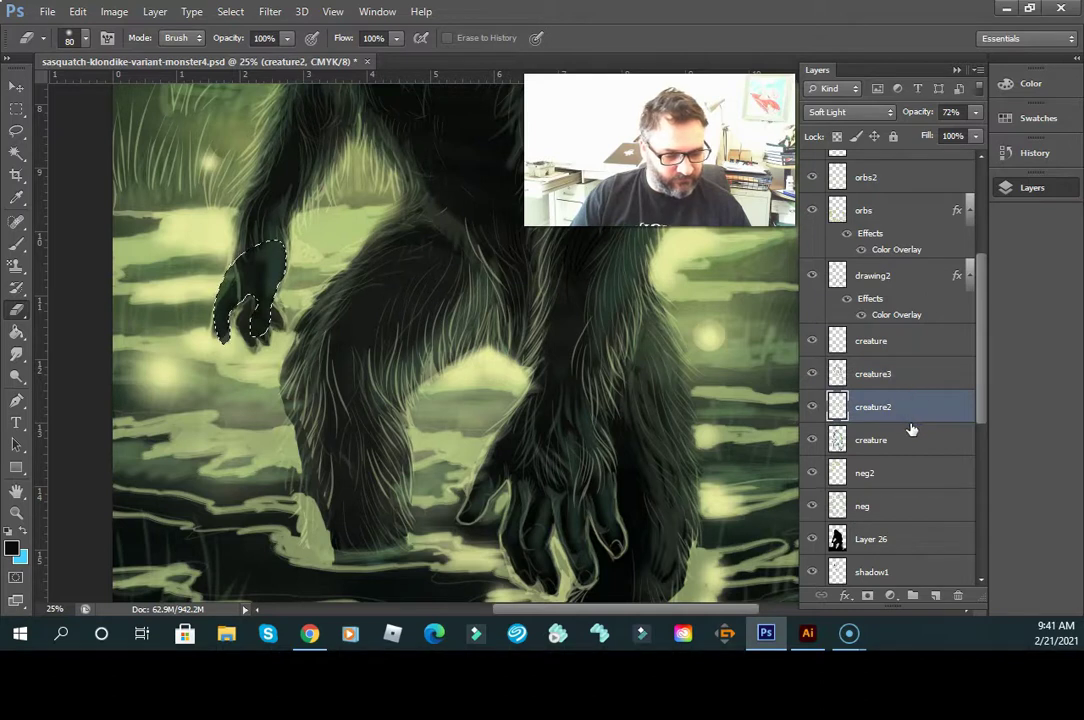
pyautogui.click(900, 440)
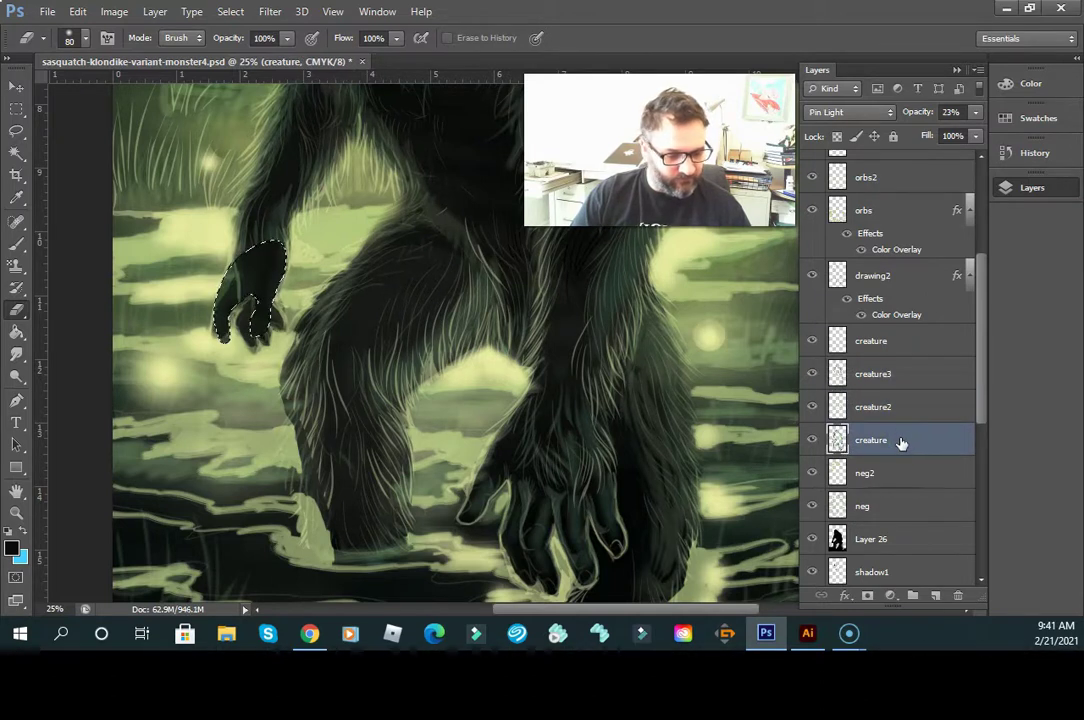
# - Check the neg2 layer's visibility, and clear the selected hand area on the neg2 and neg layers
pyautogui.click(816, 472)
pyautogui.click(816, 472)
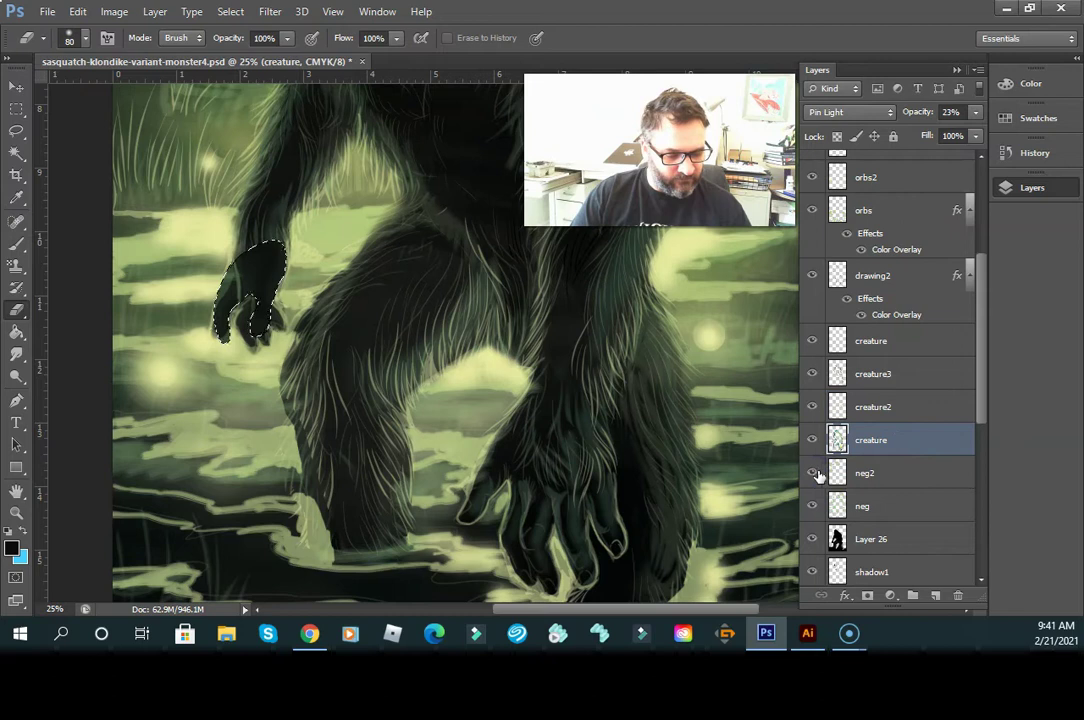
pyautogui.click(889, 477)
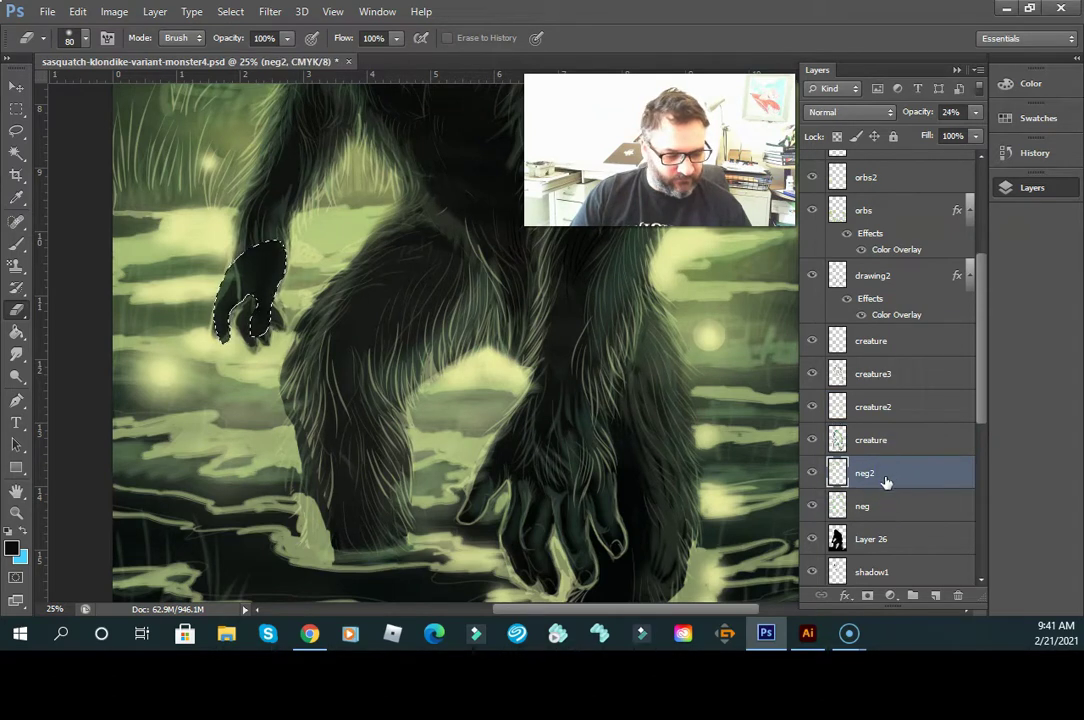
pyautogui.click(886, 505)
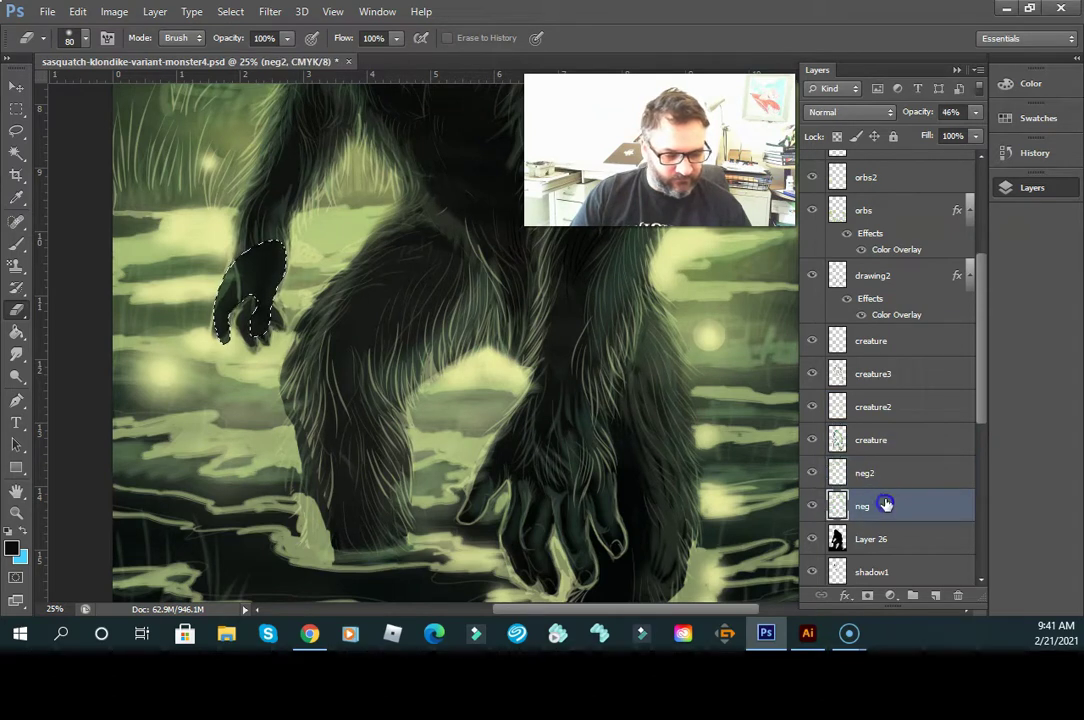
pyautogui.click(977, 445)
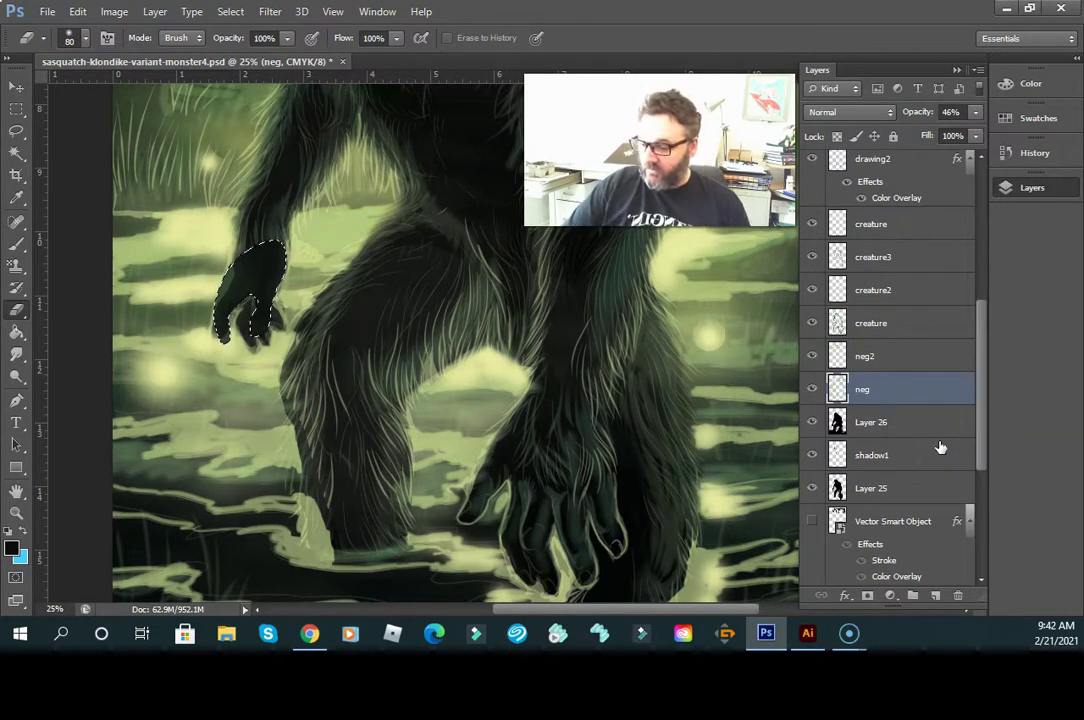
# - Remove the selection around the creature's hand and review more of the figure
pyautogui.press('z')
pyautogui.keyDown('alt'); pyautogui.click(466, 414); pyautogui.keyUp('alt')
pyautogui.press('h')
pyautogui.moveTo(507, 487); pyautogui.dragTo(453, 538)
pyautogui.press('e')
pyautogui.moveTo(550, 428); pyautogui.dragTo(477, 467)
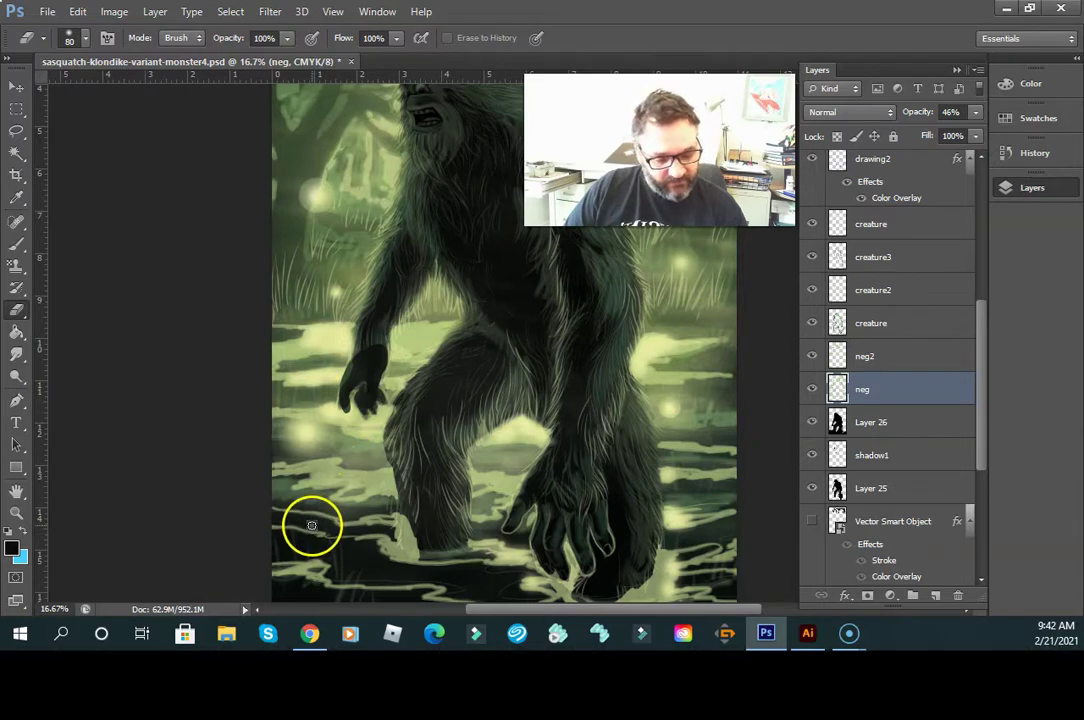
# - Toggle the Layer 26 and shadow1 layers to check what they contribute to the small hand
pyautogui.press('z')
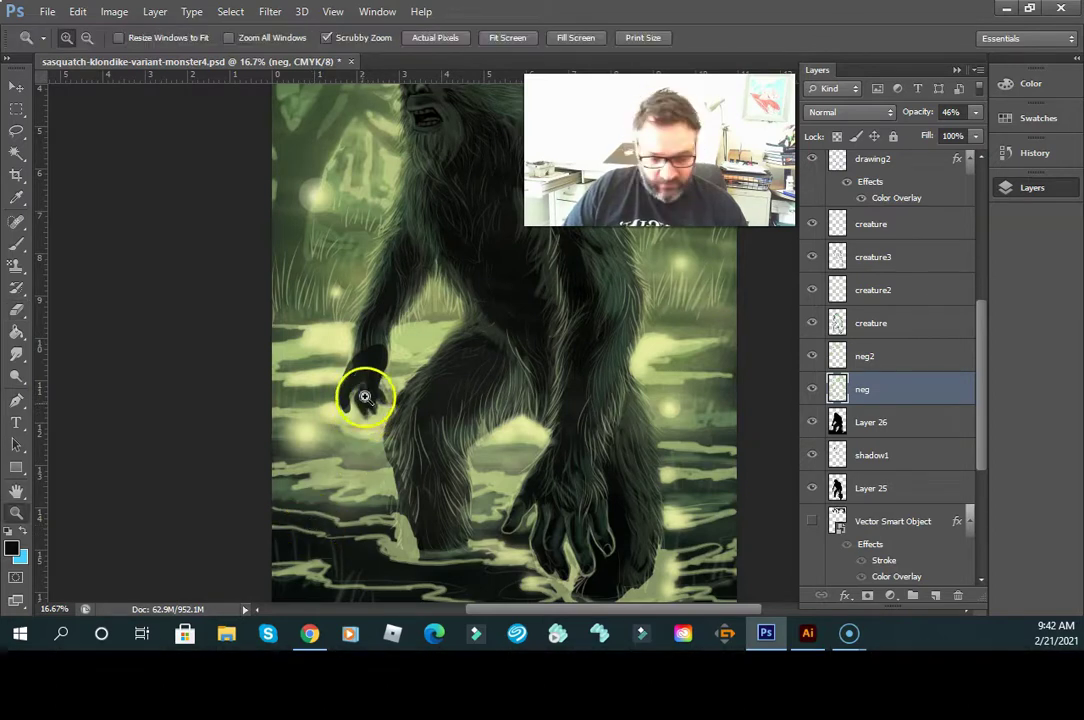
pyautogui.click(368, 395)
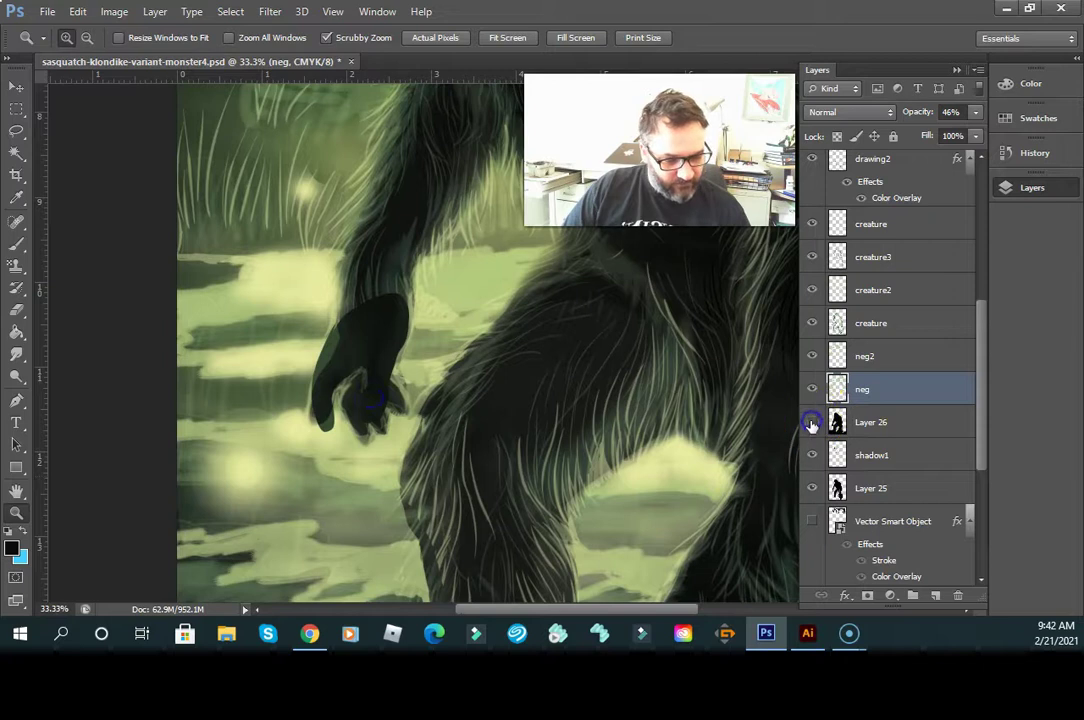
pyautogui.click(811, 422)
pyautogui.click(811, 423)
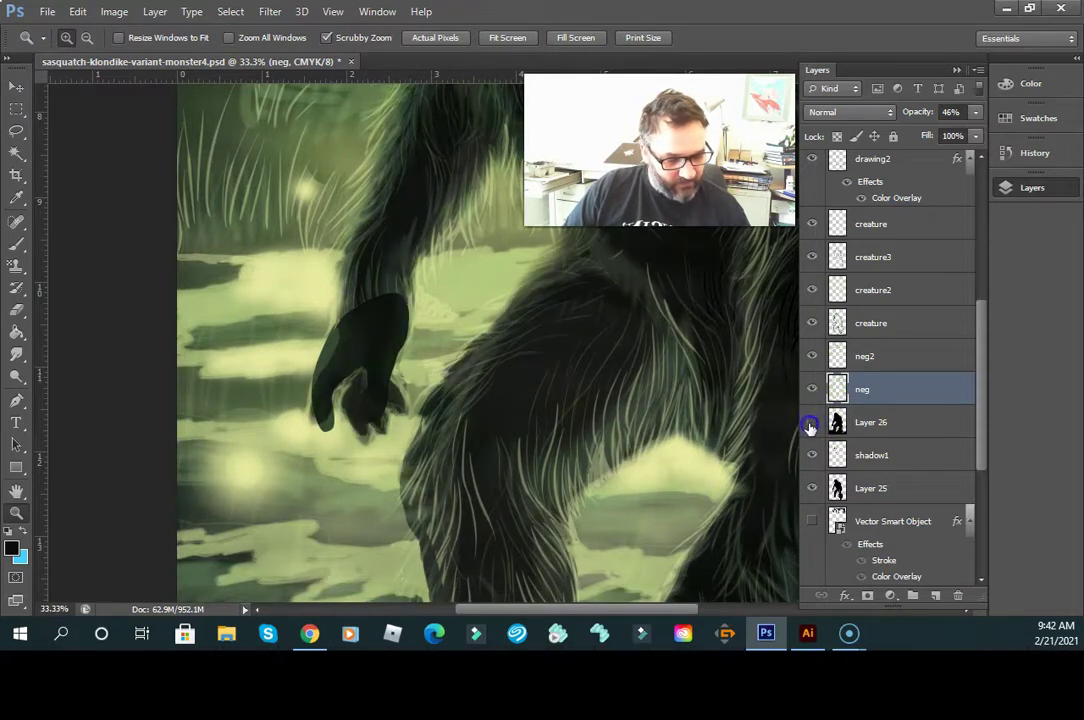
pyautogui.click(810, 425)
pyautogui.click(810, 425)
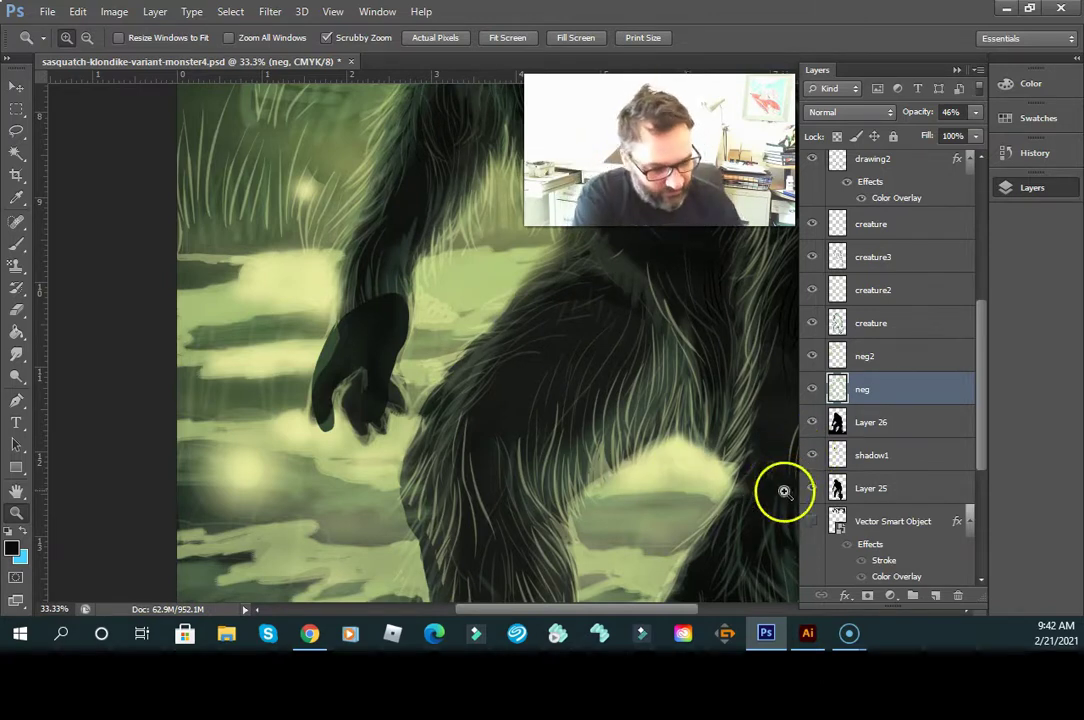
pyautogui.click(812, 455)
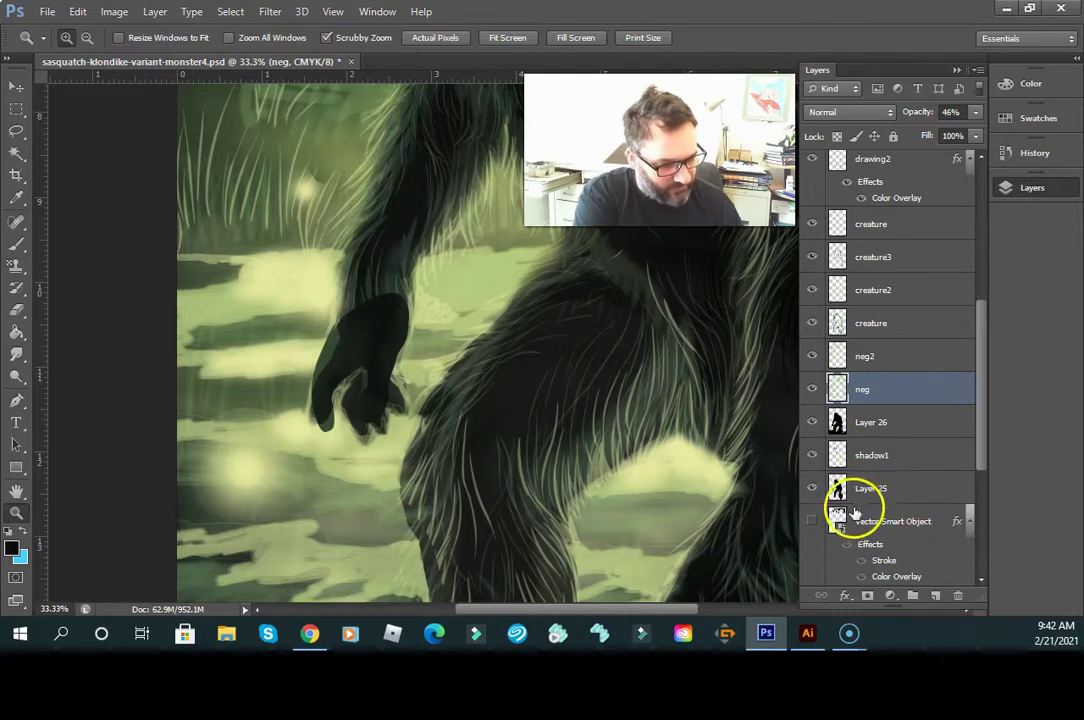
# - Toggle Layer 25, shadow1, grass and Vector Smart Object to find which layer holds the remaining finger shapes
pyautogui.moveTo(981, 453); pyautogui.dragTo(981, 486)
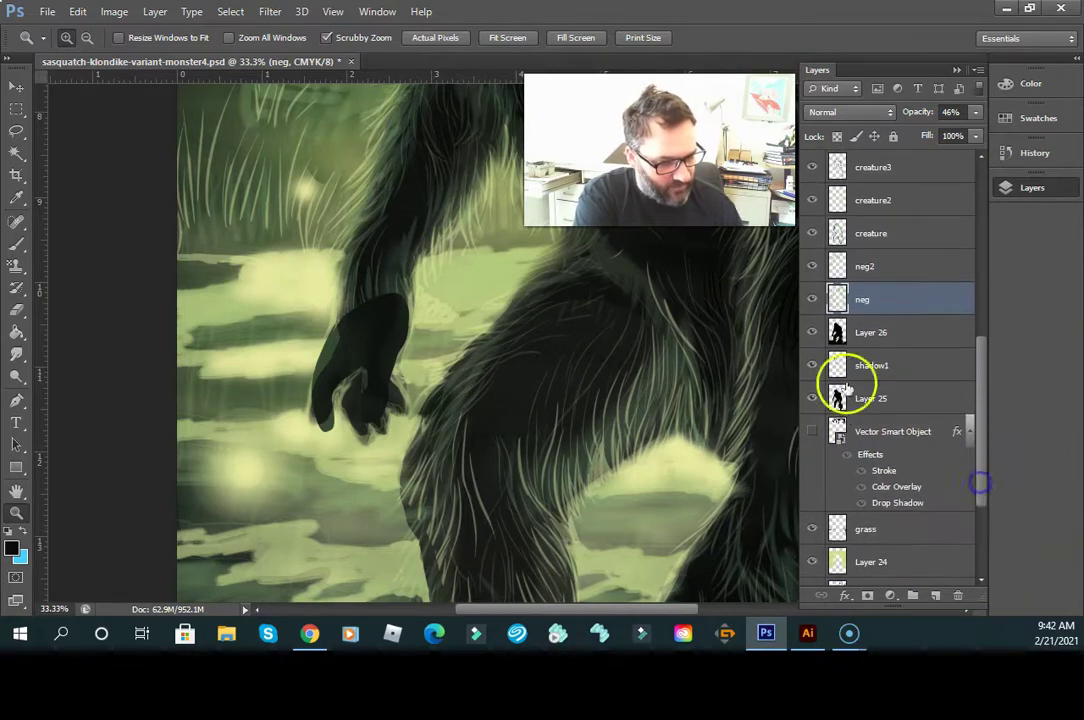
pyautogui.click(812, 400)
pyautogui.click(811, 399)
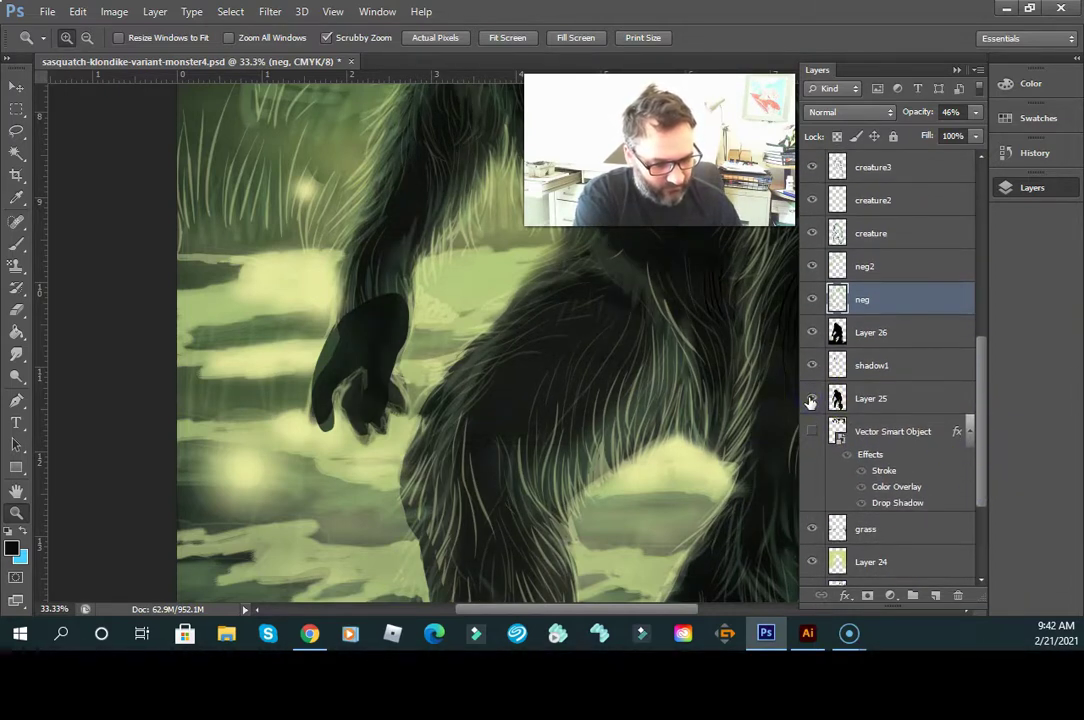
pyautogui.click(811, 399)
pyautogui.click(811, 399)
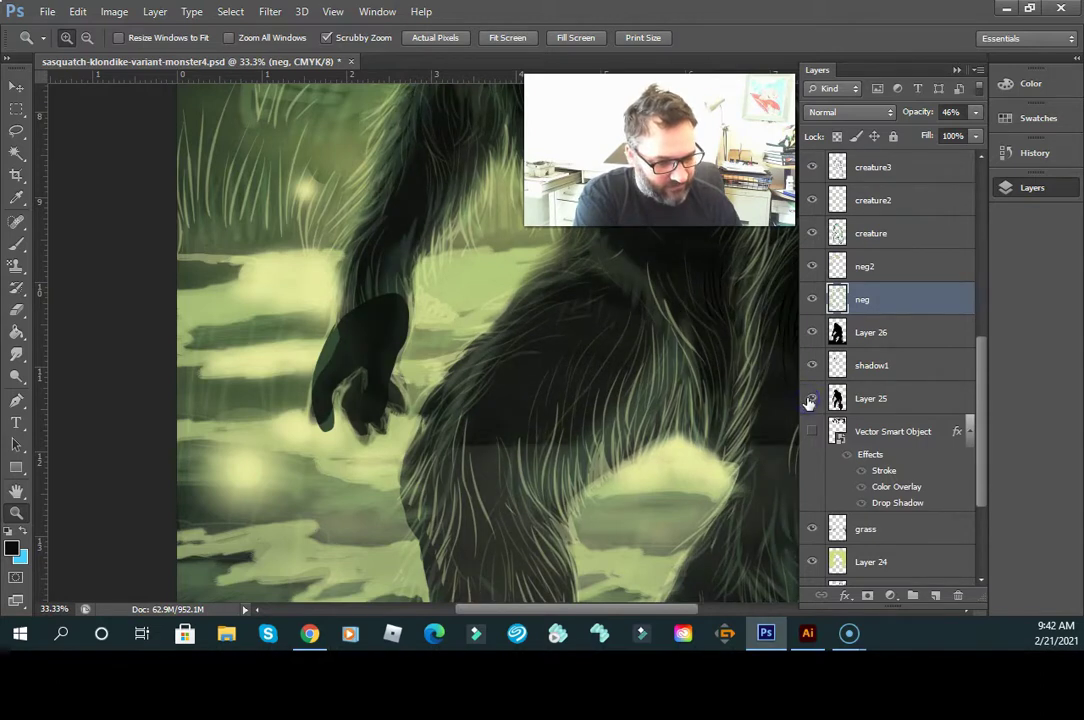
pyautogui.click(812, 365)
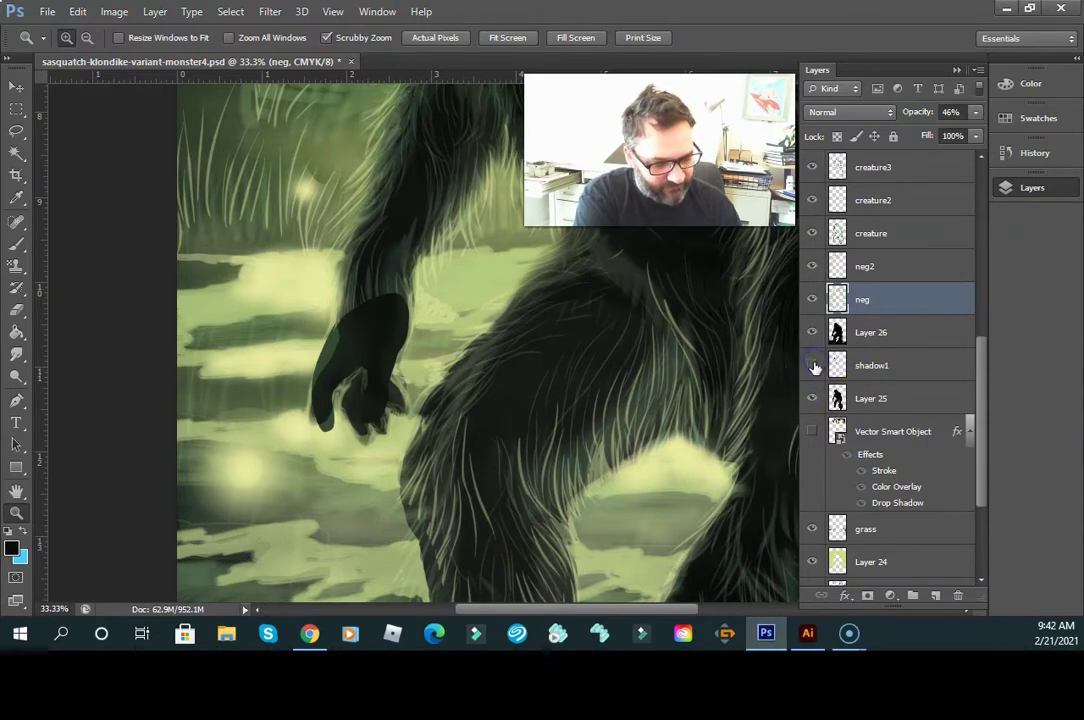
pyautogui.click(812, 365)
pyautogui.click(814, 529)
pyautogui.click(813, 529)
pyautogui.click(811, 431)
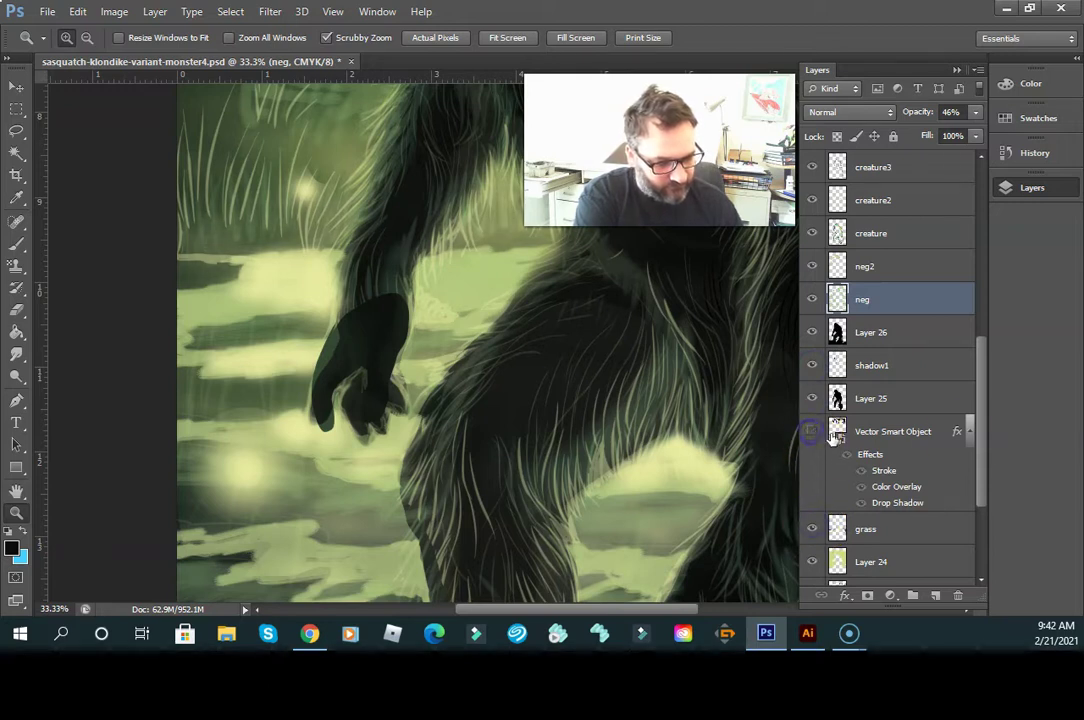
# - Check the uppermost layers, including tardigrade-banner2 and back2, by toggling their visibility
pyautogui.moveTo(978, 435); pyautogui.dragTo(976, 228)
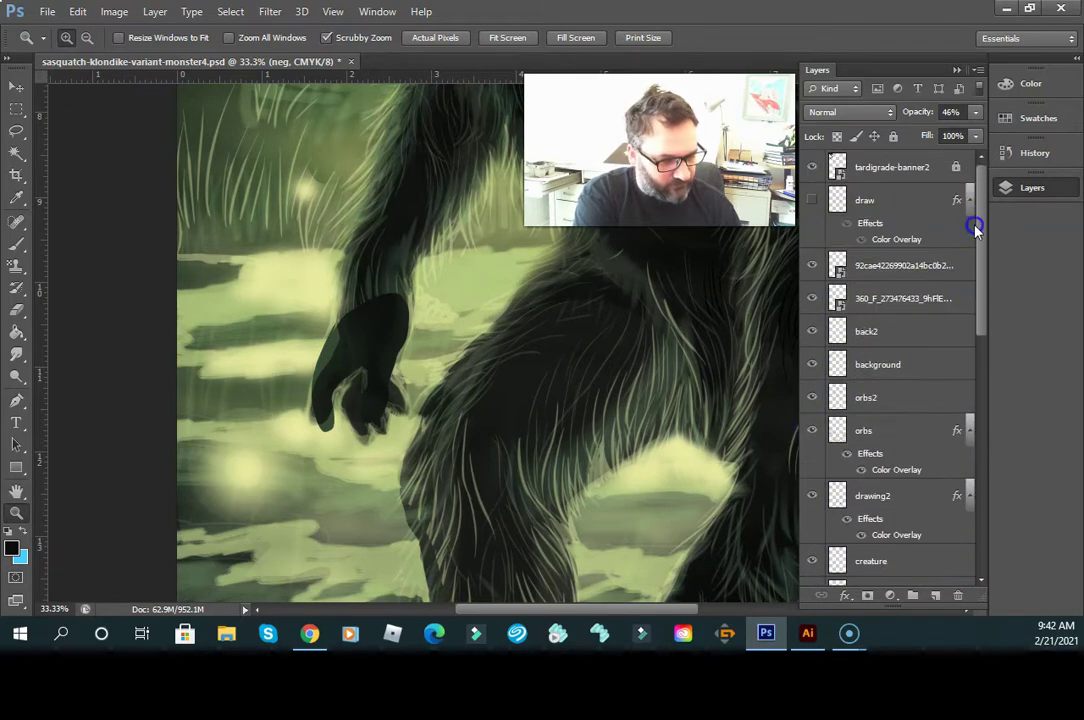
pyautogui.click(815, 169)
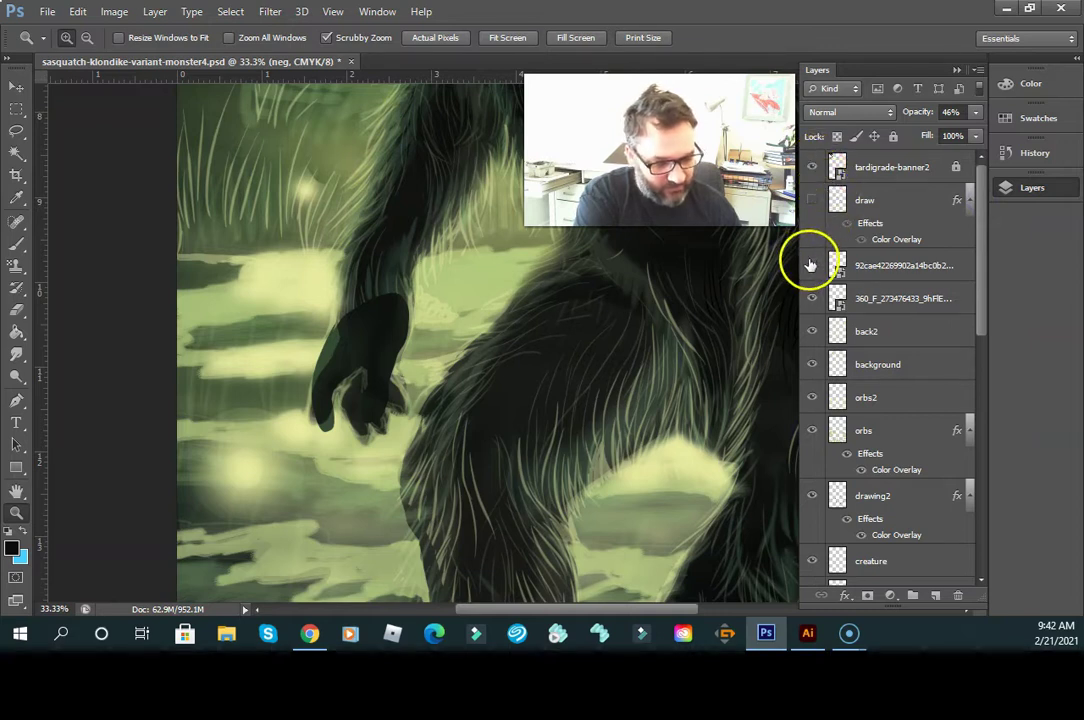
pyautogui.click(816, 298)
pyautogui.click(815, 330)
pyautogui.click(815, 331)
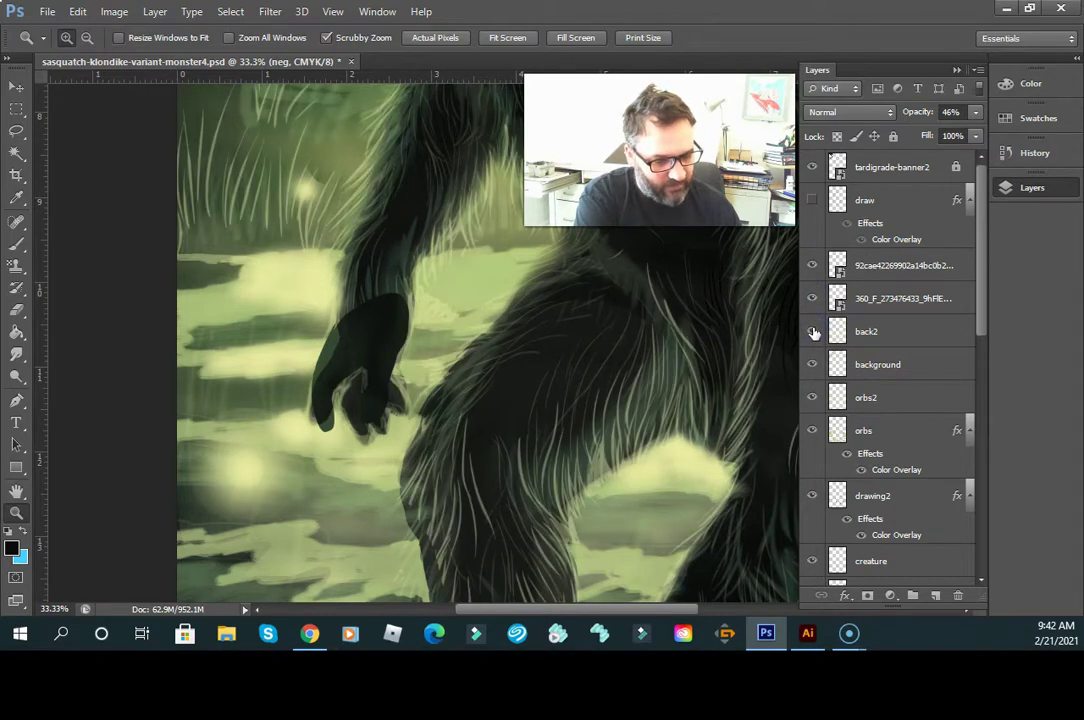
pyautogui.click(815, 331)
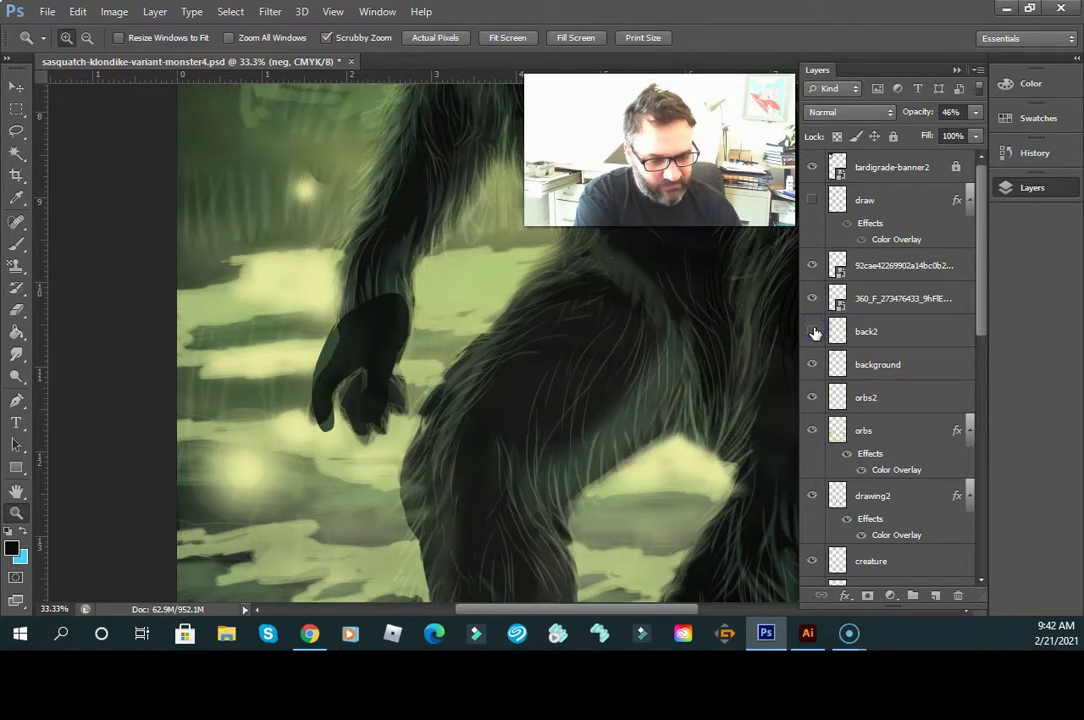
pyautogui.click(814, 332)
# - Select the back2 layer and compare the whole illustration with and without it
pyautogui.click(905, 327)
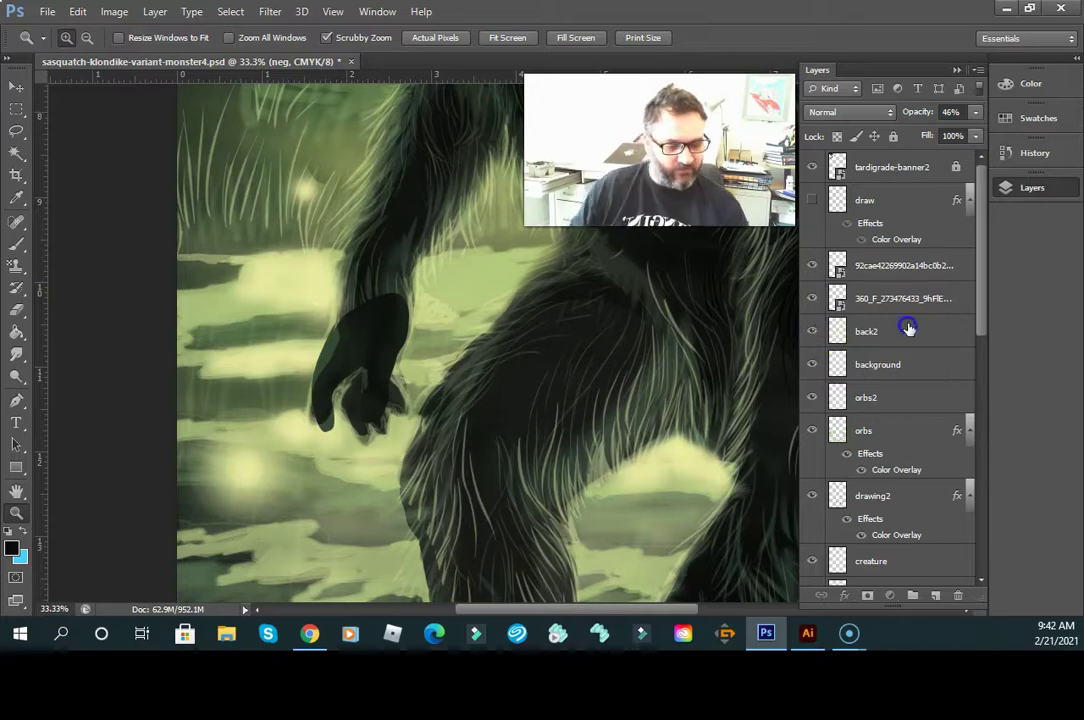
pyautogui.keyDown('alt'); pyautogui.click(514, 407); pyautogui.keyUp('alt')
pyautogui.keyDown('alt'); pyautogui.click(519, 411); pyautogui.keyUp('alt')
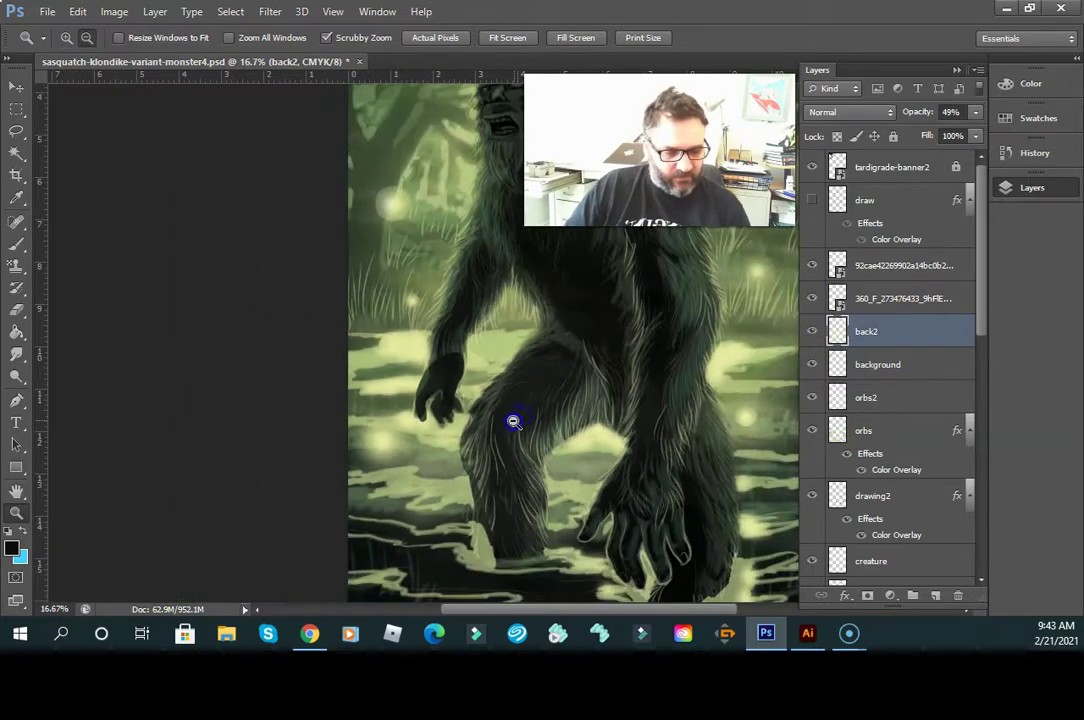
pyautogui.keyDown('alt'); pyautogui.click(513, 421); pyautogui.keyUp('alt')
pyautogui.moveTo(549, 457); pyautogui.dragTo(493, 441)
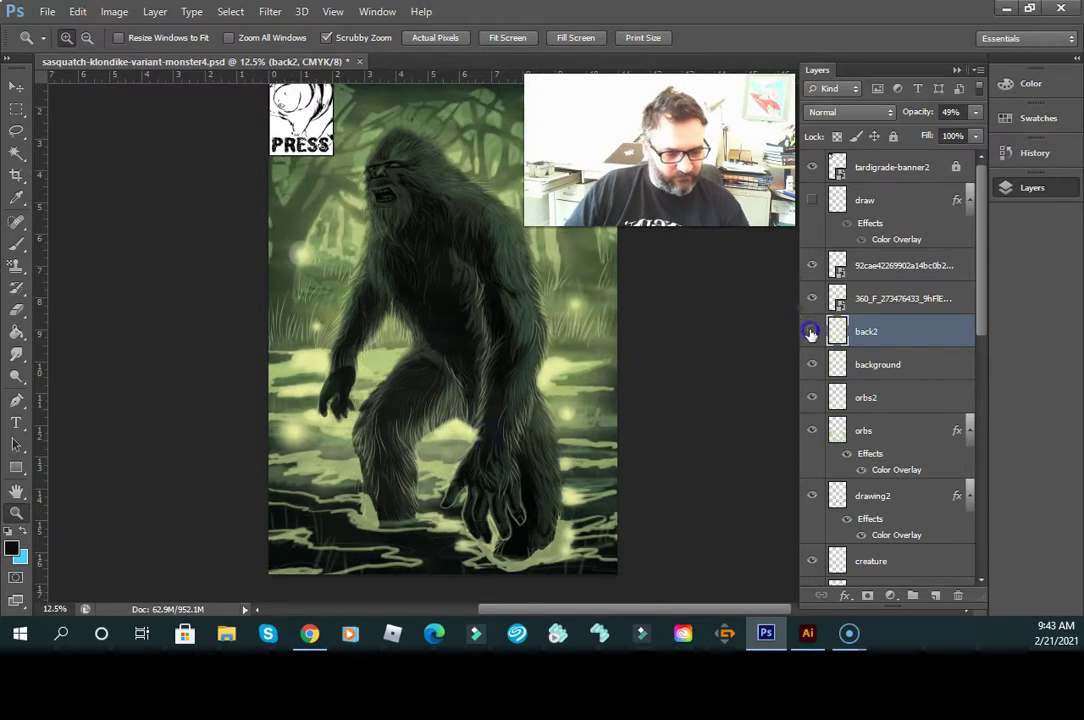
pyautogui.click(811, 332)
pyautogui.click(810, 333)
pyautogui.click(810, 333)
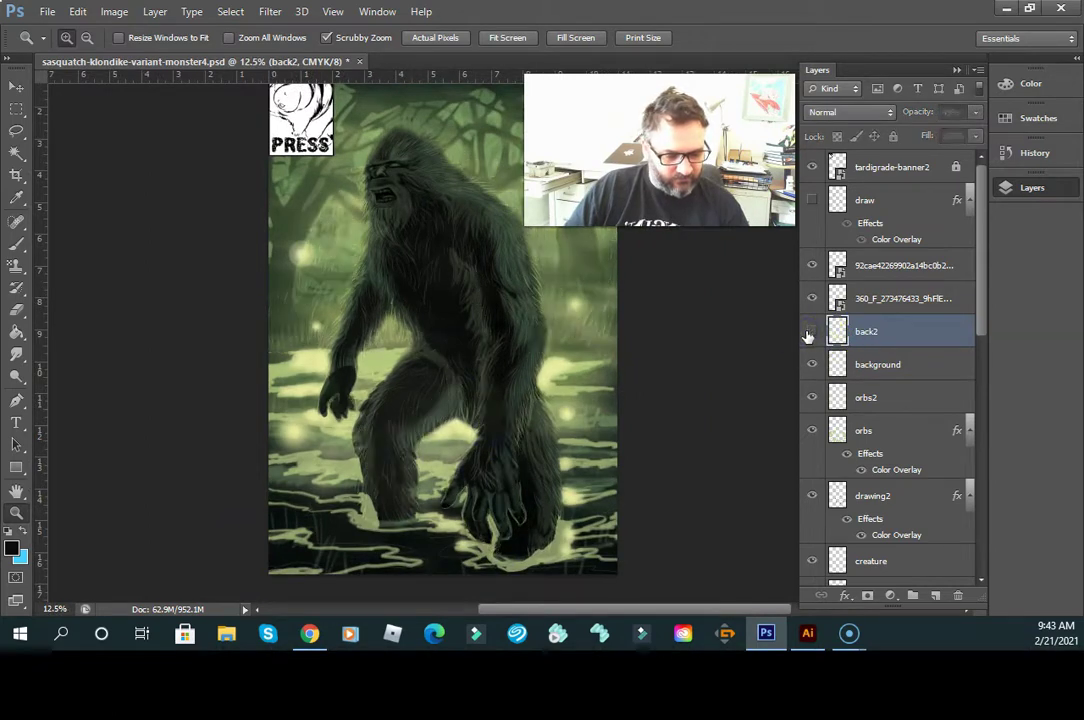
pyautogui.click(809, 334)
pyautogui.click(807, 335)
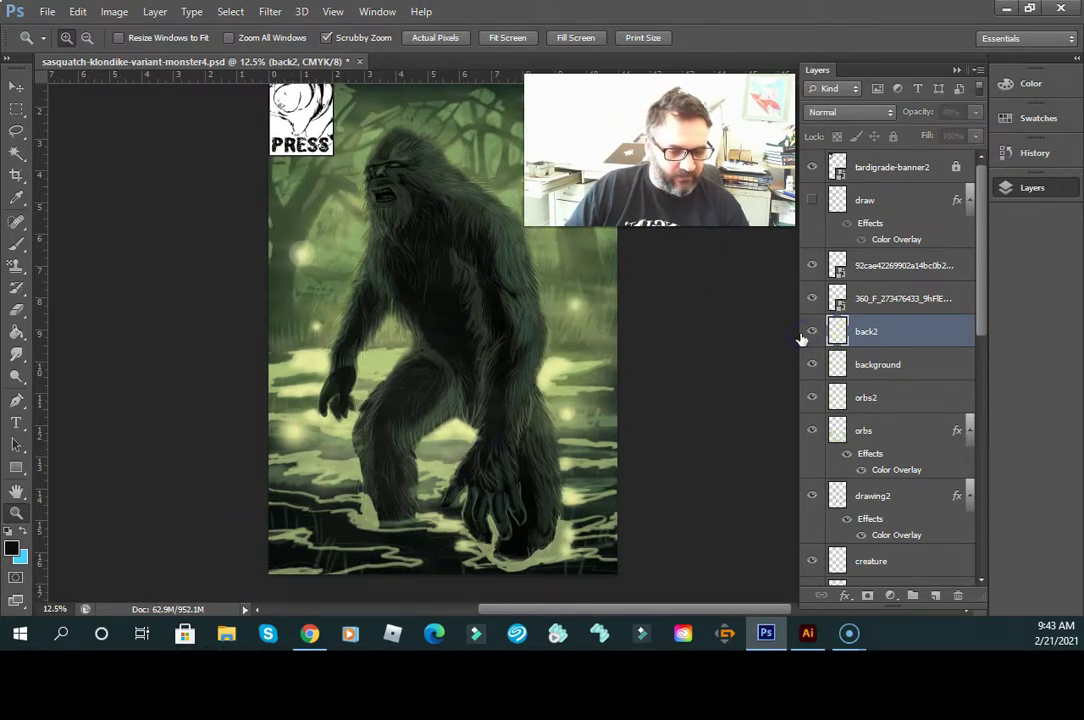
pyautogui.click(803, 337)
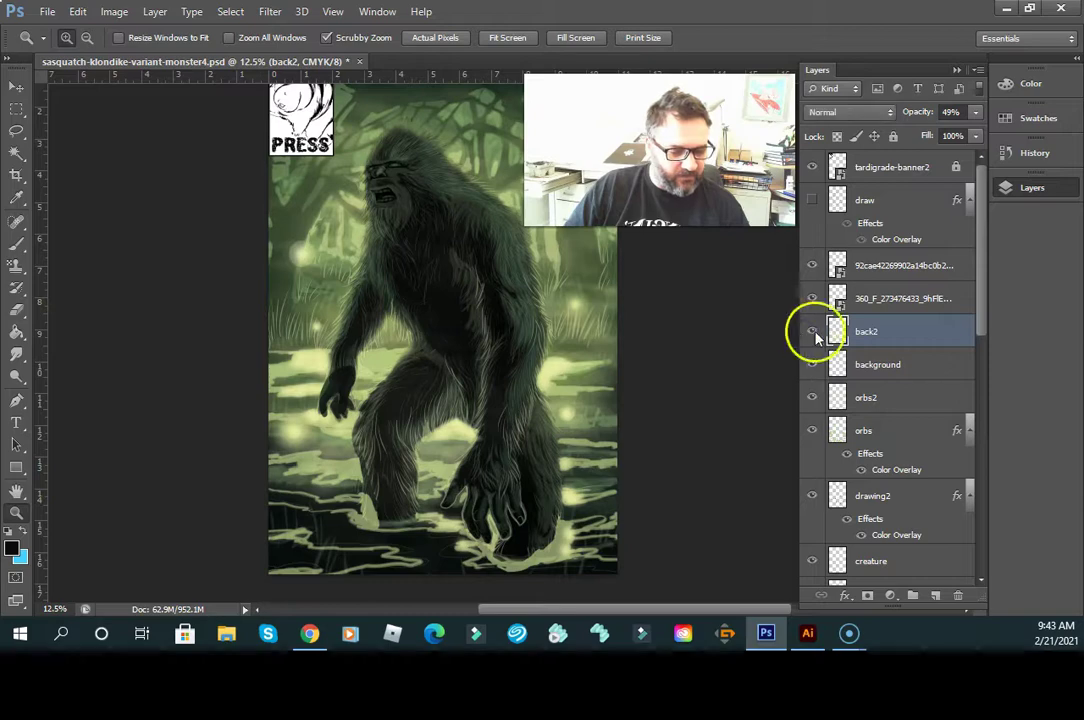
# - Sample the pale yellow-green of the water beside the small hand as the foreground colour
pyautogui.moveTo(366, 388); pyautogui.dragTo(356, 420)
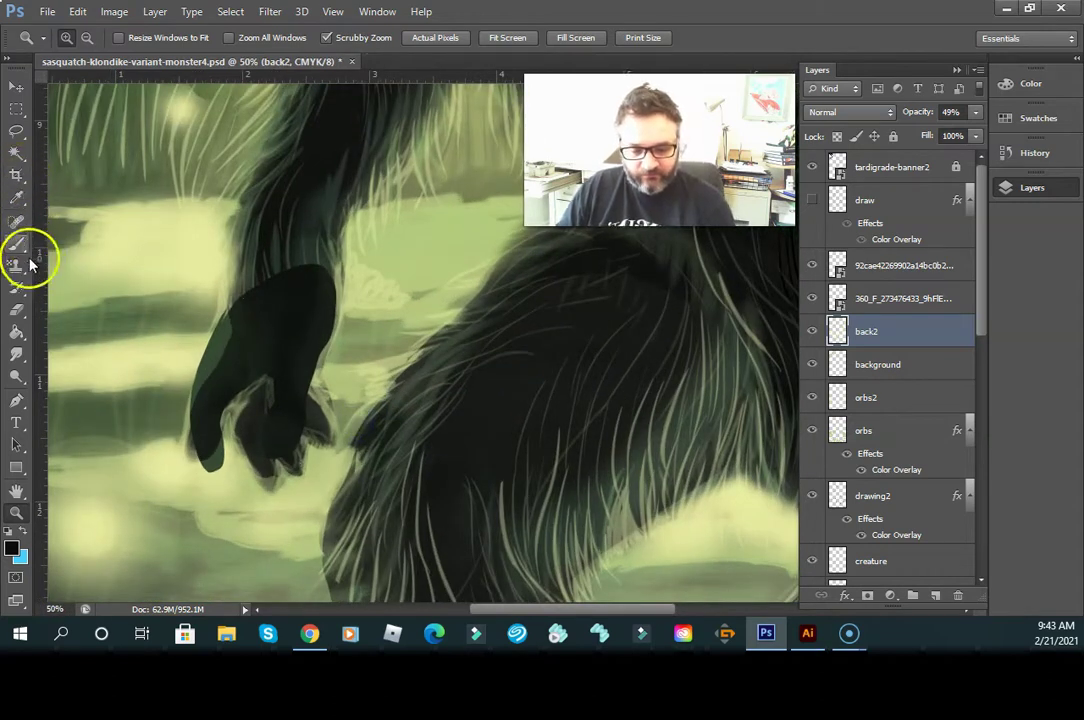
pyautogui.click(22, 198)
pyautogui.click(181, 242)
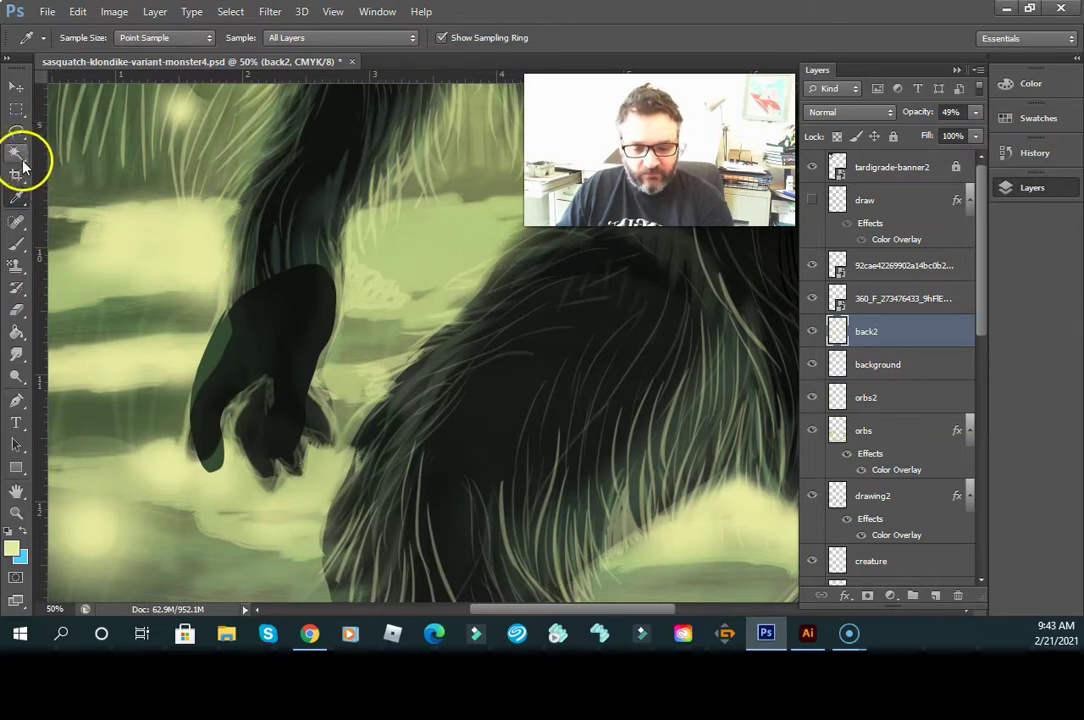
# - Paint over the unwanted finger on the back2 layer with a 45 px brush and outline the edges of the remaining fingers
pyautogui.click(17, 243)
pyautogui.press(']')
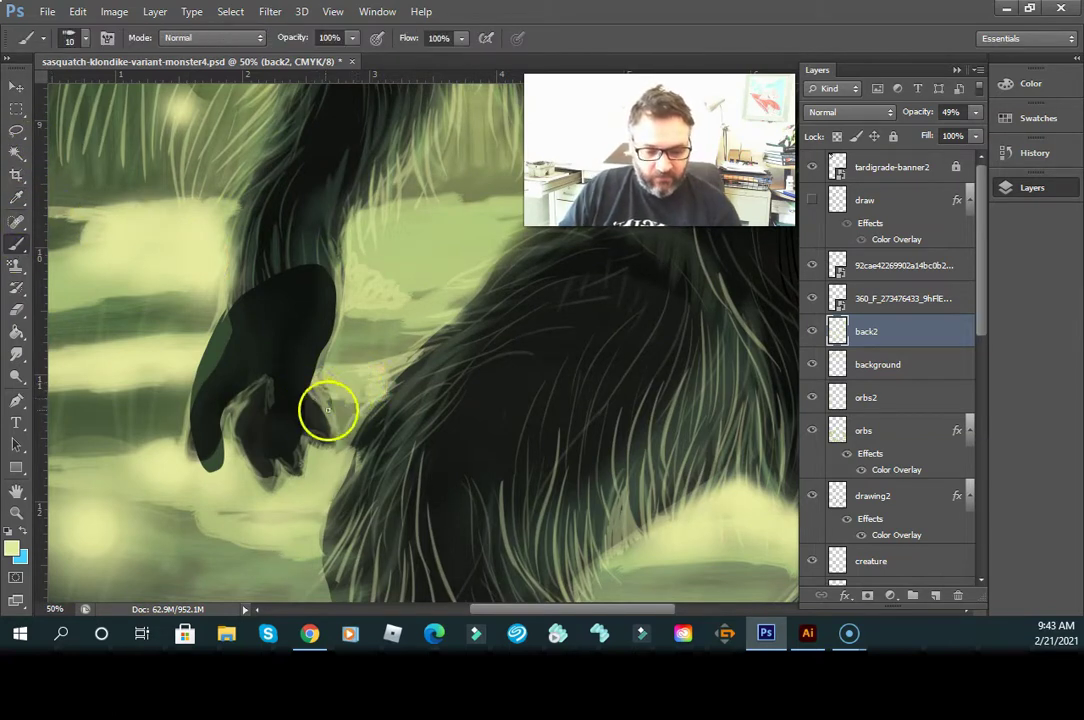
pyautogui.press(']')
pyautogui.press(']')
pyautogui.press(']')
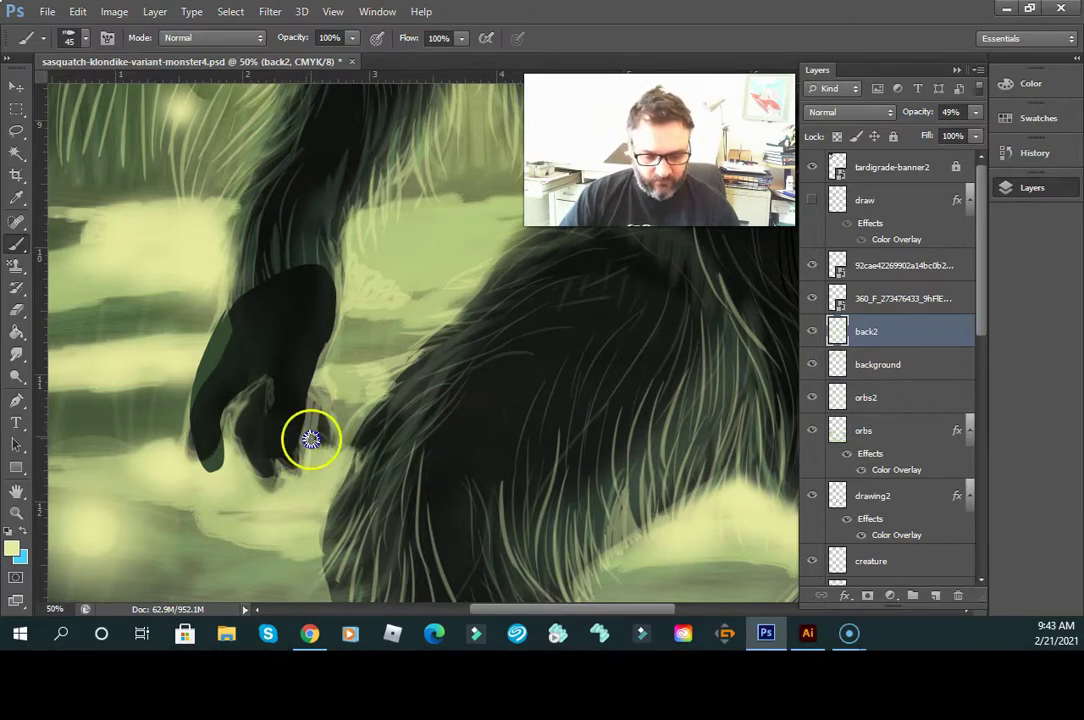
pyautogui.moveTo(329, 458); pyautogui.dragTo(329, 450)
pyautogui.moveTo(267, 396); pyautogui.dragTo(265, 405)
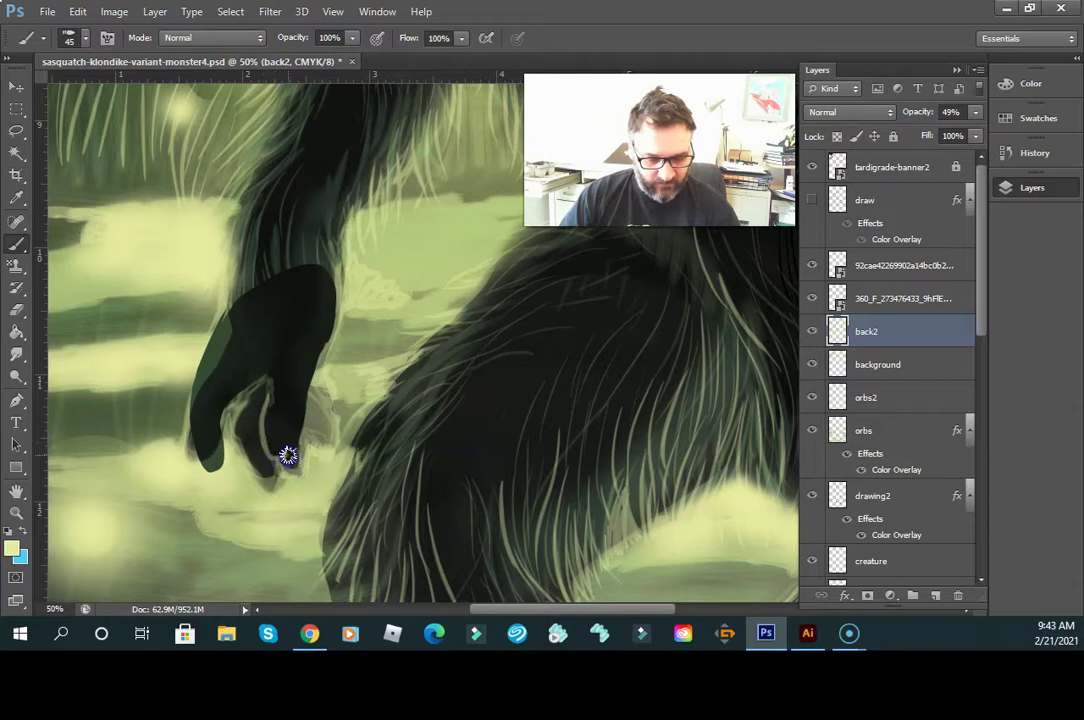
pyautogui.moveTo(311, 377)
pyautogui.mouseDown()
pyautogui.moveTo(330, 347)
pyautogui.moveTo(313, 385)
pyautogui.moveTo(328, 281)
pyautogui.moveTo(333, 325)
pyautogui.mouseUp()
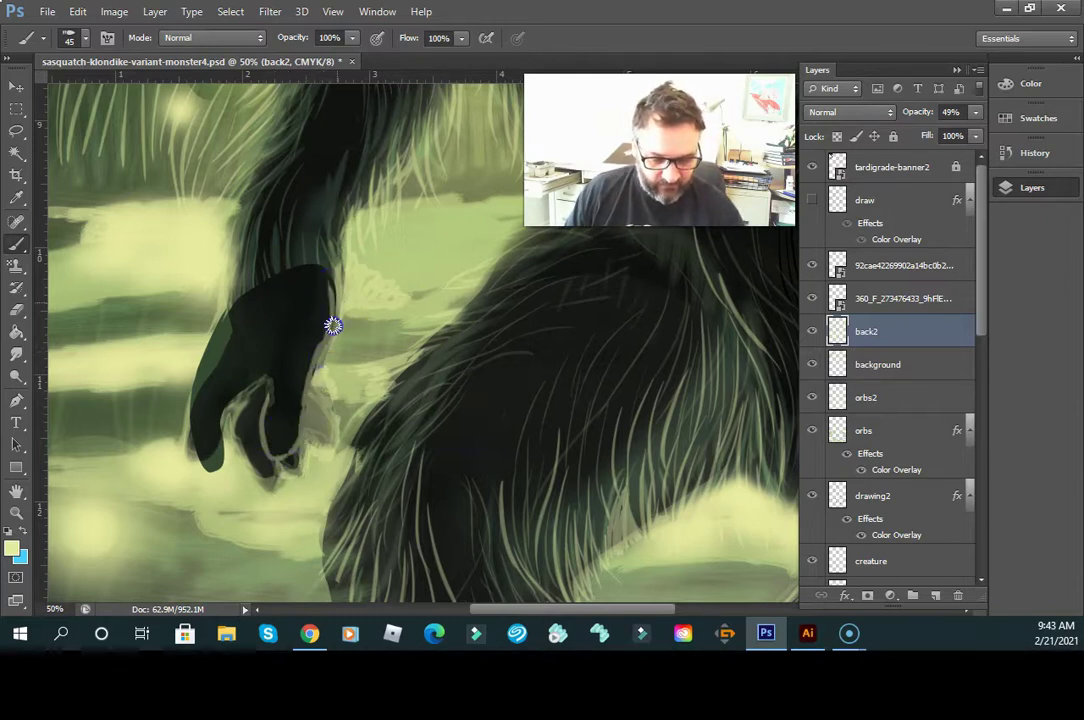
pyautogui.moveTo(305, 421)
pyautogui.mouseDown()
pyautogui.moveTo(285, 459)
pyautogui.moveTo(306, 369)
pyautogui.moveTo(322, 408)
pyautogui.moveTo(283, 458)
pyautogui.mouseUp()
# - With a 20 px brush, refine the small hand's outline and paint thin pale fur strokes over its wrist and back
pyautogui.press('[')
pyautogui.press('[')
pyautogui.press('[')
pyautogui.press('[')
pyautogui.press('[')
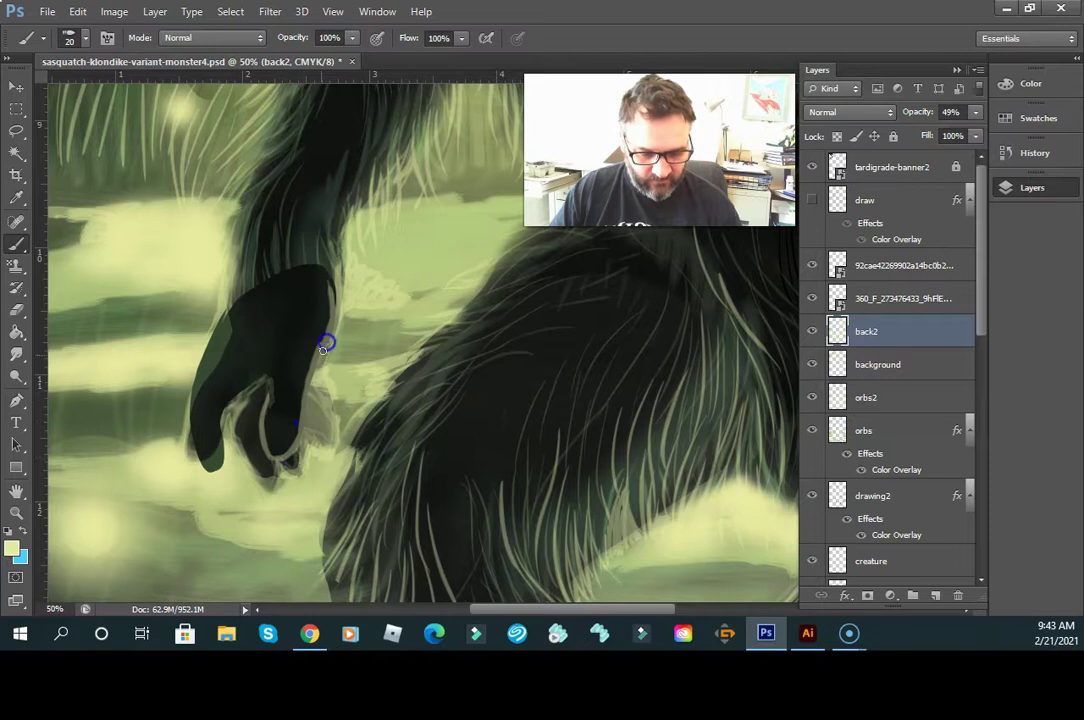
pyautogui.moveTo(332, 324)
pyautogui.mouseDown()
pyautogui.moveTo(329, 273)
pyautogui.moveTo(335, 310)
pyautogui.moveTo(322, 342)
pyautogui.moveTo(316, 352)
pyautogui.mouseUp()
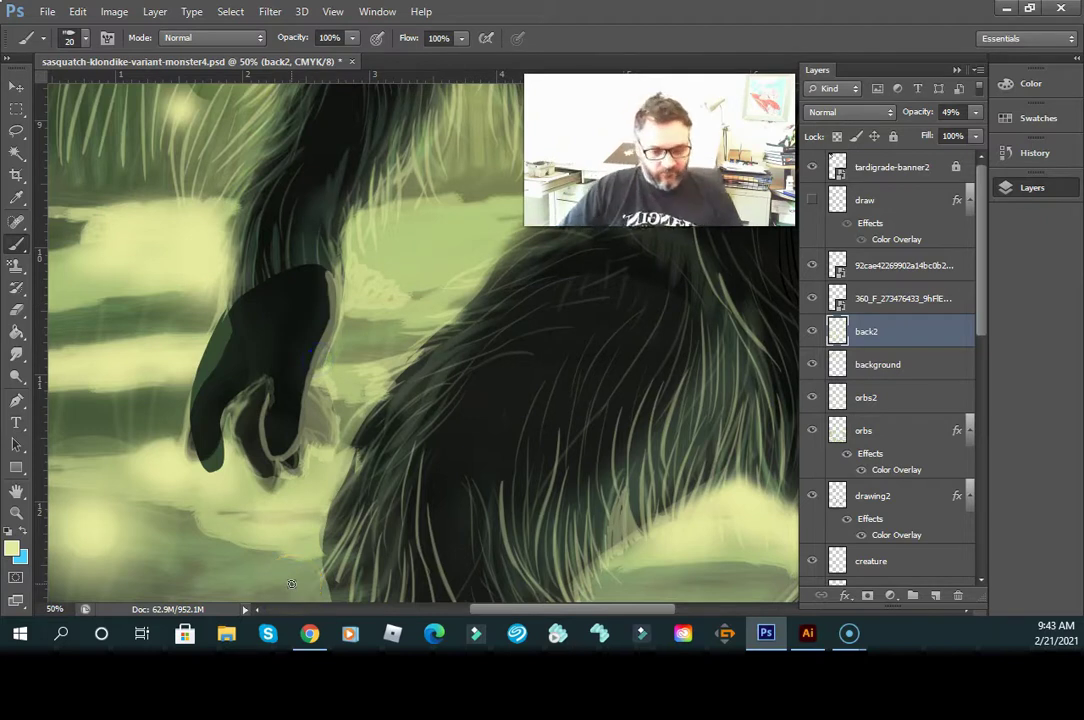
pyautogui.moveTo(203, 389)
pyautogui.mouseDown()
pyautogui.moveTo(189, 398)
pyautogui.moveTo(214, 331)
pyautogui.moveTo(246, 291)
pyautogui.moveTo(261, 293)
pyautogui.moveTo(240, 327)
pyautogui.moveTo(262, 260)
pyautogui.mouseUp()
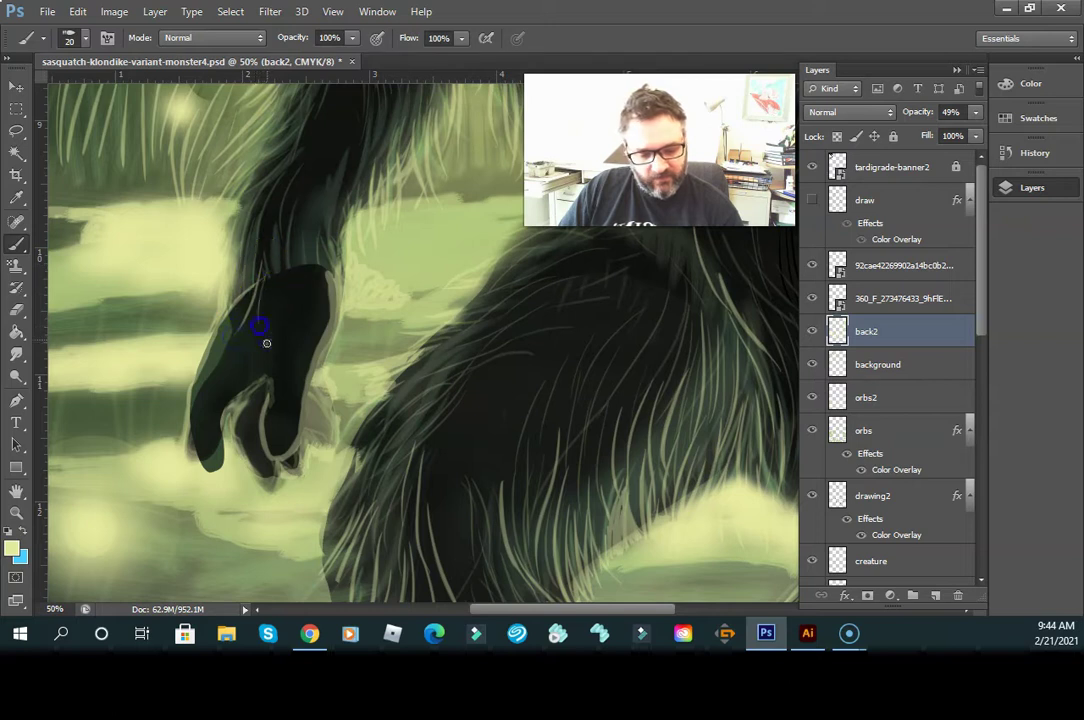
pyautogui.moveTo(242, 295)
pyautogui.mouseDown()
pyautogui.moveTo(283, 302)
pyautogui.moveTo(289, 341)
pyautogui.mouseUp()
pyautogui.moveTo(307, 280)
pyautogui.mouseDown()
pyautogui.moveTo(317, 423)
pyautogui.moveTo(296, 485)
pyautogui.moveTo(252, 396)
pyautogui.moveTo(257, 438)
pyautogui.moveTo(223, 452)
pyautogui.mouseUp()
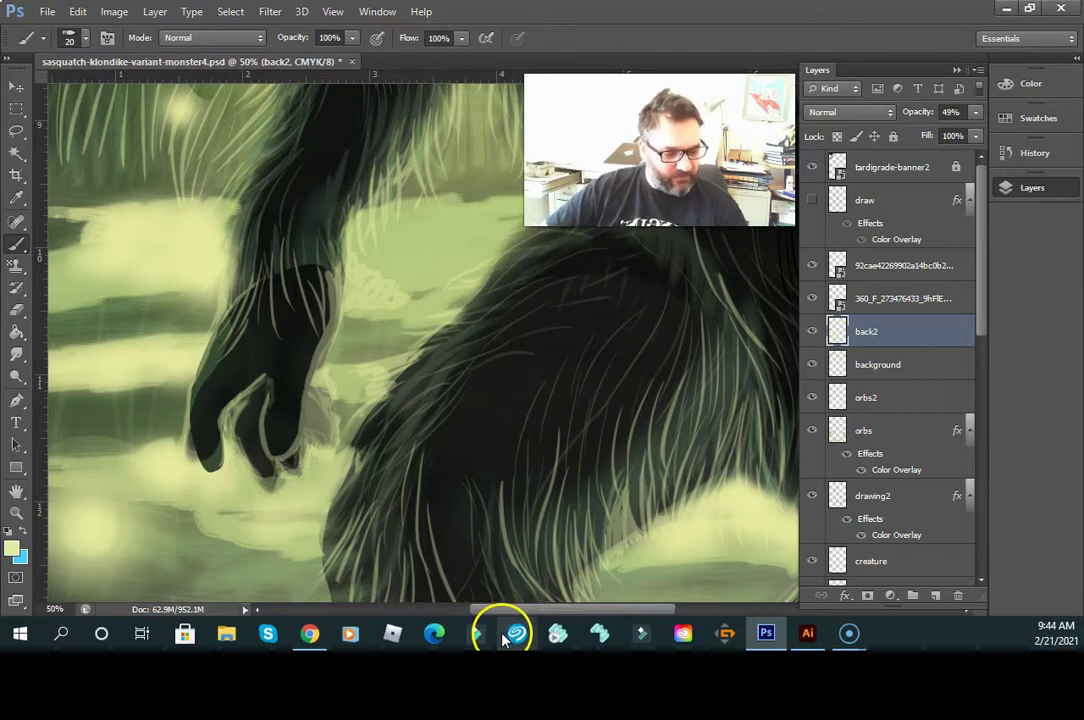
# - Create a new layer above back2 and lasso a selection around the small hand, including a longer outer finger
pyautogui.click(937, 596)
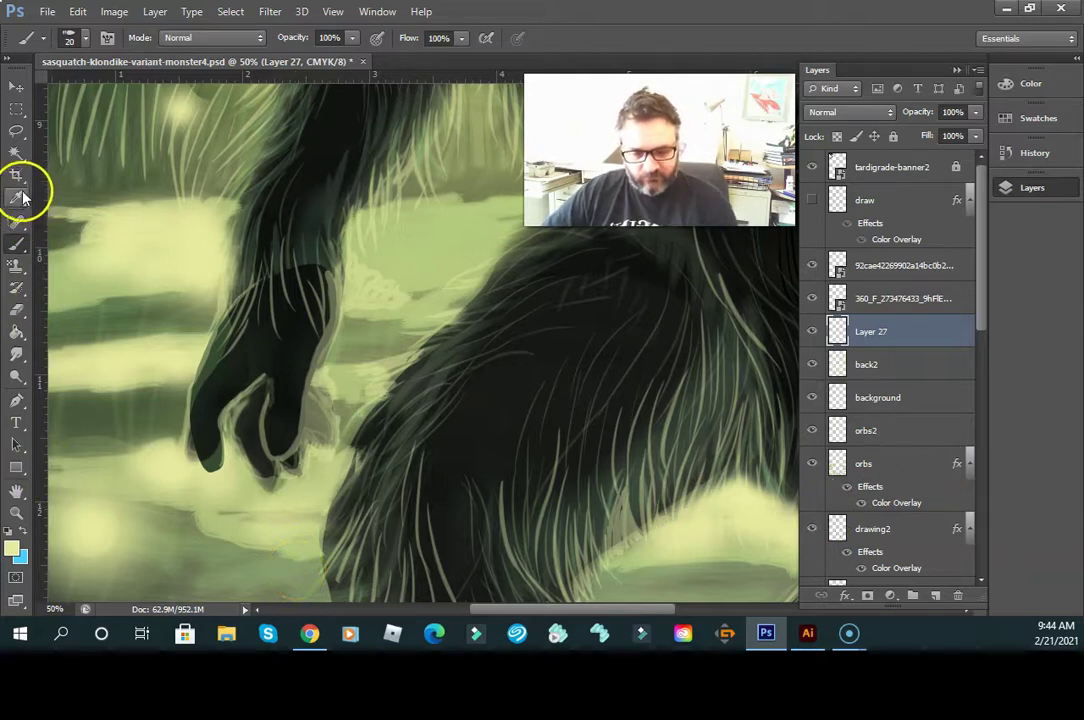
pyautogui.click(16, 131)
pyautogui.moveTo(258, 428)
pyautogui.mouseDown()
pyautogui.moveTo(259, 382)
pyautogui.moveTo(270, 378)
pyautogui.moveTo(220, 429)
pyautogui.mouseUp()
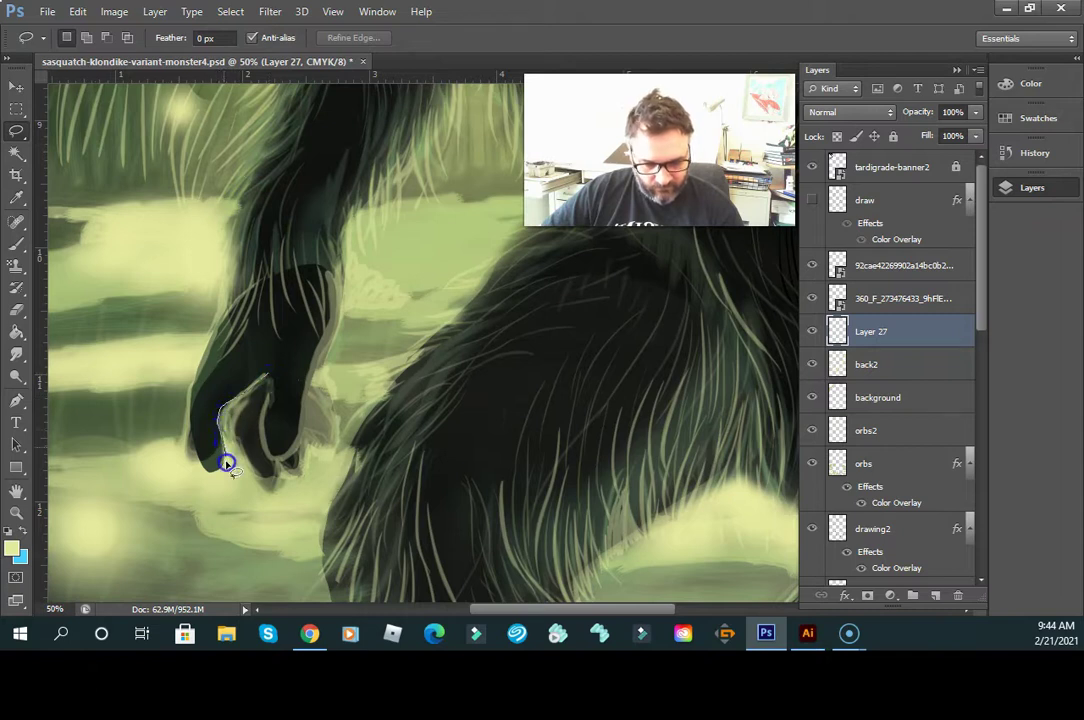
pyautogui.moveTo(211, 490)
pyautogui.mouseDown()
pyautogui.moveTo(187, 400)
pyautogui.moveTo(207, 350)
pyautogui.moveTo(237, 303)
pyautogui.moveTo(292, 282)
pyautogui.moveTo(316, 318)
pyautogui.moveTo(300, 432)
pyautogui.mouseUp()
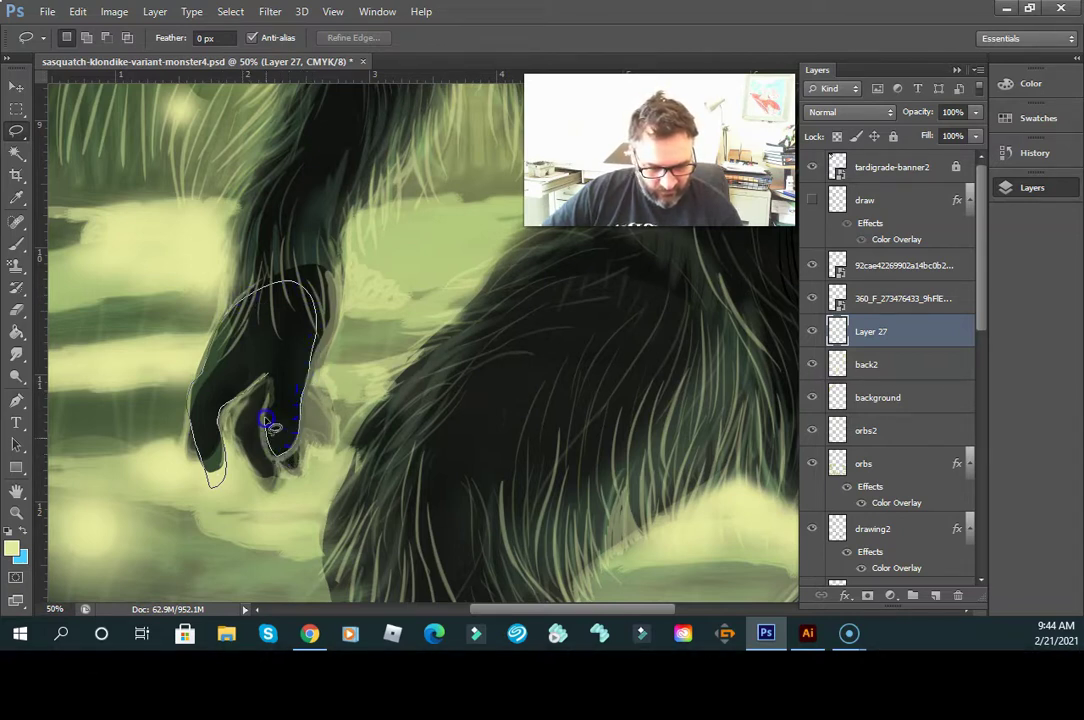
pyautogui.moveTo(238, 400); pyautogui.dragTo(245, 410)
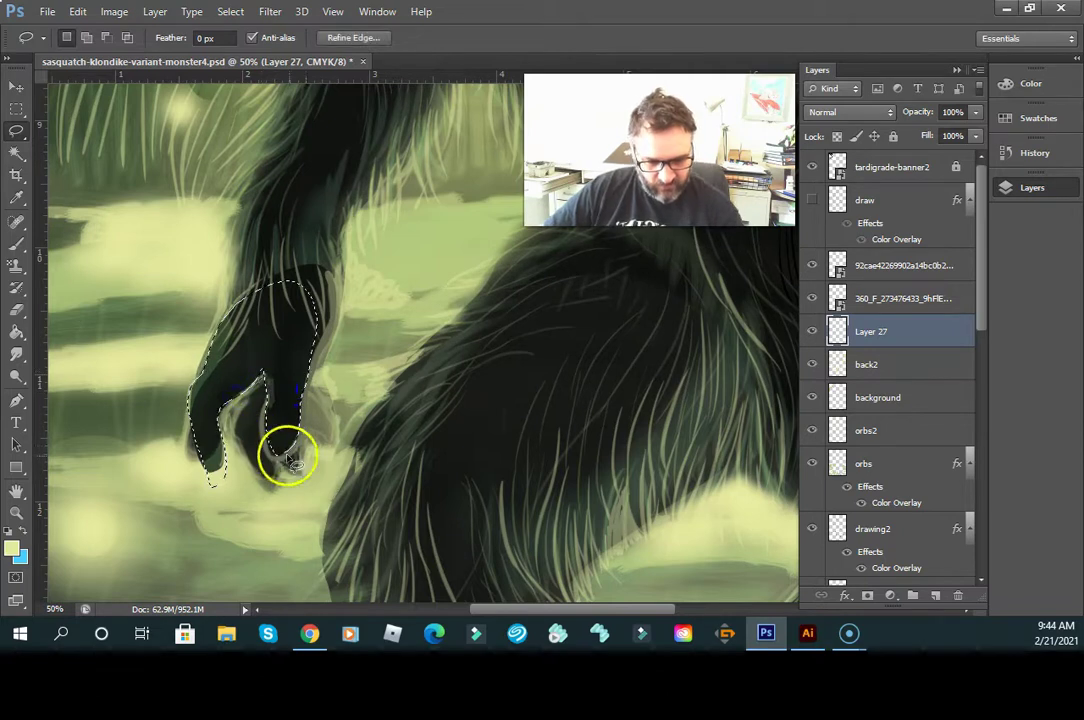
# - Add the remaining fingertips and the gaps between the fingers to the small hand's lasso selection
pyautogui.moveTo(237, 483)
pyautogui.mouseDown()
pyautogui.moveTo(225, 460)
pyautogui.moveTo(235, 494)
pyautogui.moveTo(250, 488)
pyautogui.mouseUp()
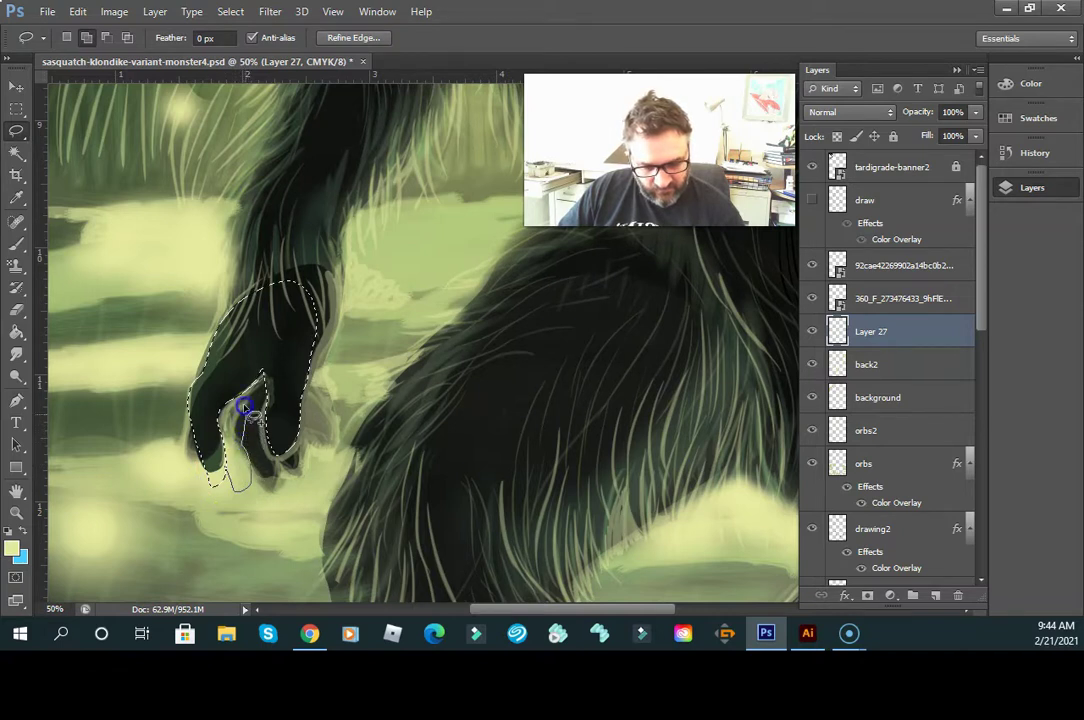
pyautogui.moveTo(256, 395); pyautogui.dragTo(258, 398)
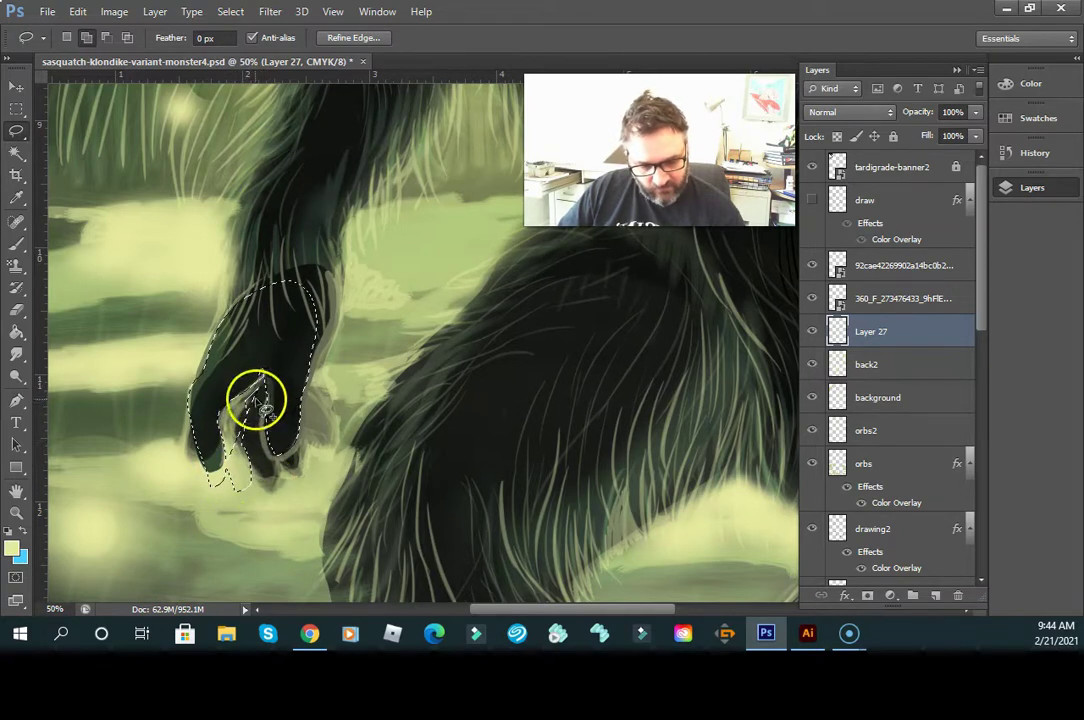
pyautogui.moveTo(265, 485)
pyautogui.mouseDown()
pyautogui.moveTo(300, 457)
pyautogui.moveTo(283, 461)
pyautogui.moveTo(294, 471)
pyautogui.moveTo(298, 441)
pyautogui.mouseUp()
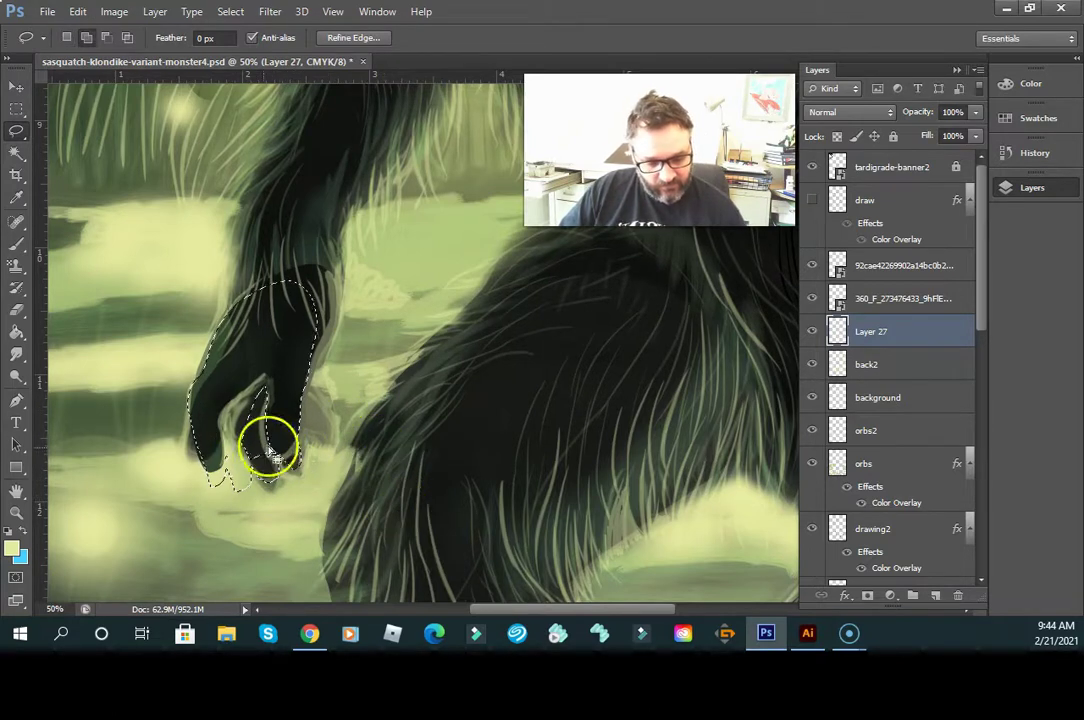
pyautogui.moveTo(273, 452); pyautogui.dragTo(268, 458)
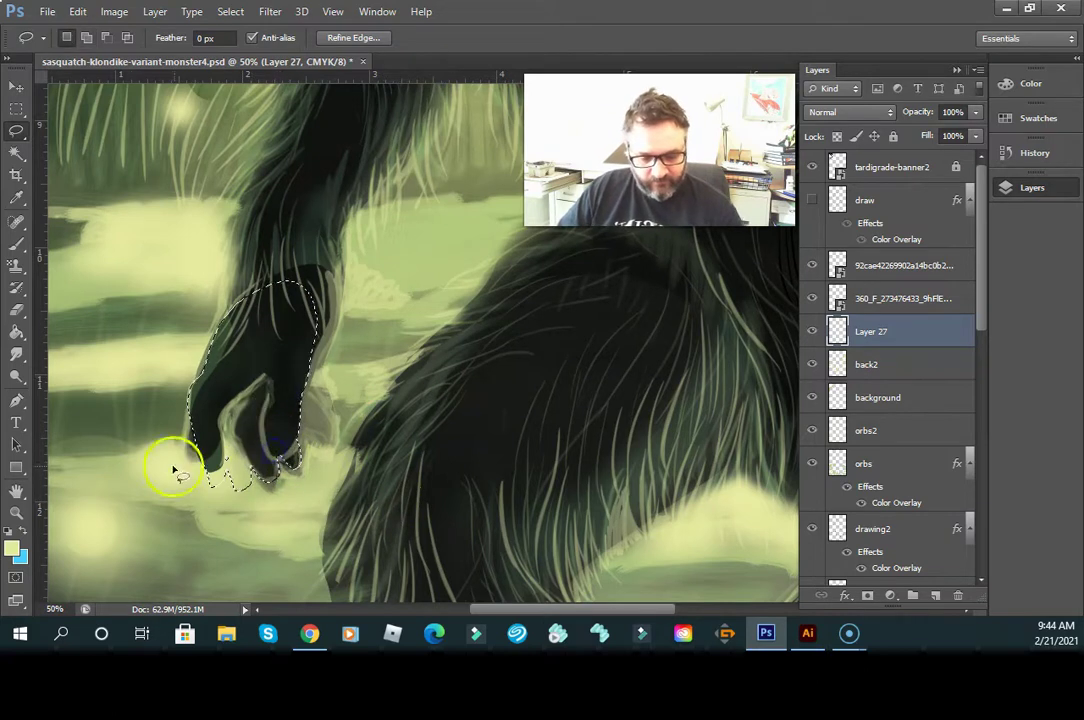
# - Fill the hand selection on Layer 27 with near-black sampled from the hand, deselect it, and lower the layer's opacity to 78%
pyautogui.click(16, 198)
pyautogui.click(287, 350)
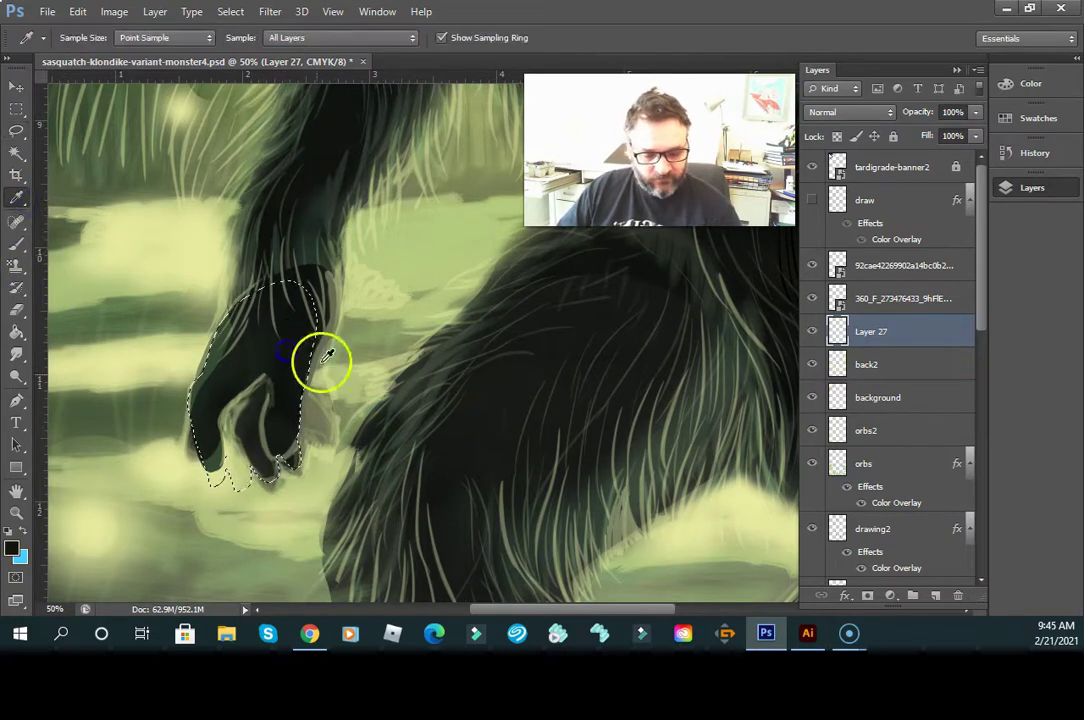
pyautogui.click(19, 335)
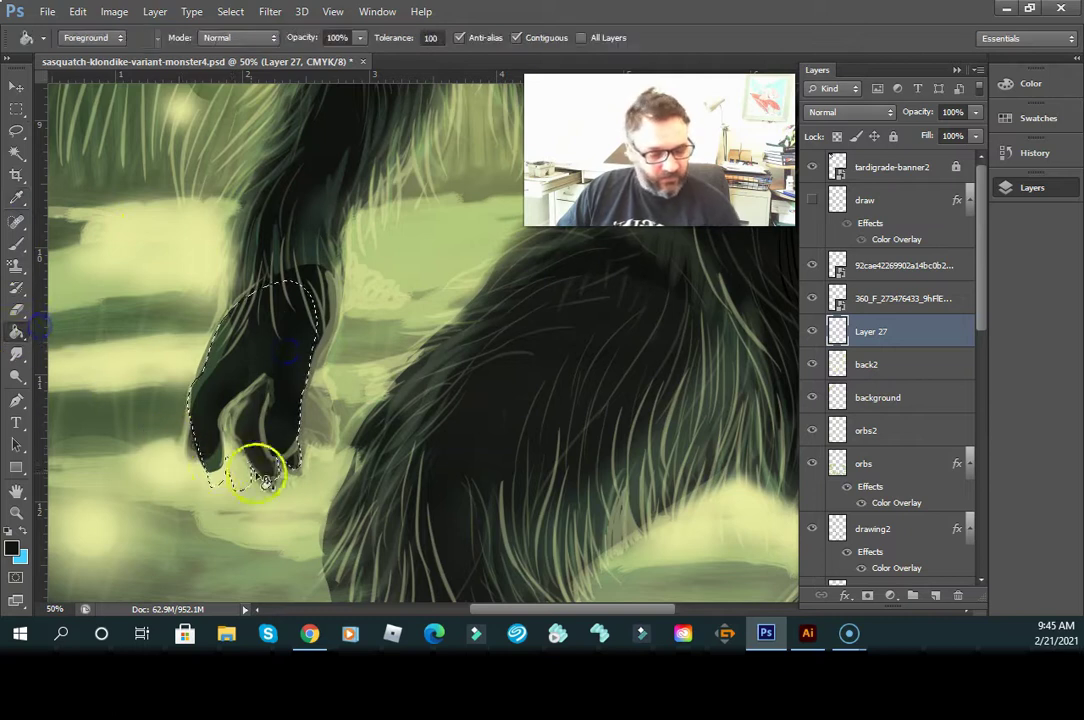
pyautogui.click(298, 437)
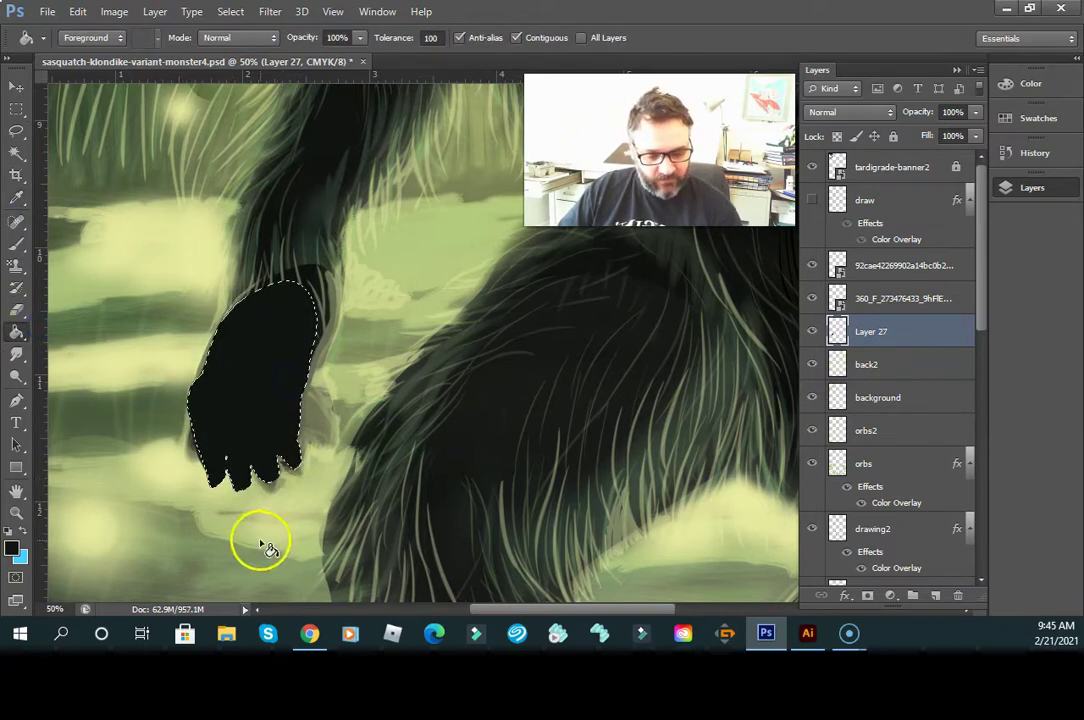
pyautogui.hotkey('ctrl', 'd')
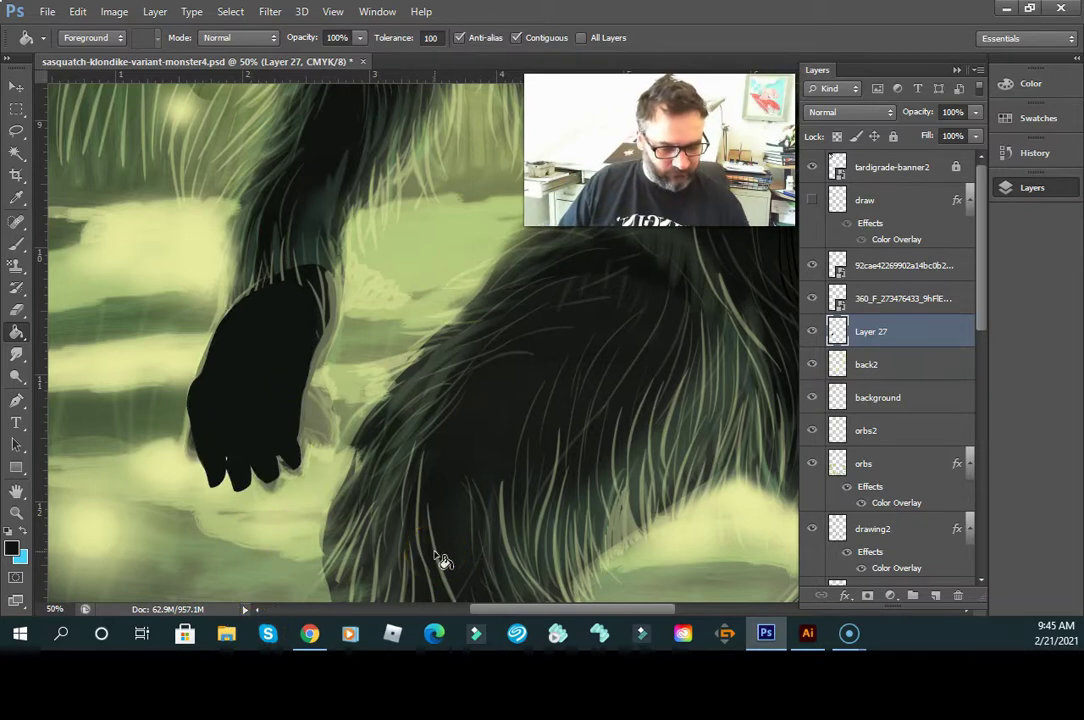
pyautogui.click(976, 112)
pyautogui.moveTo(963, 134); pyautogui.dragTo(956, 131)
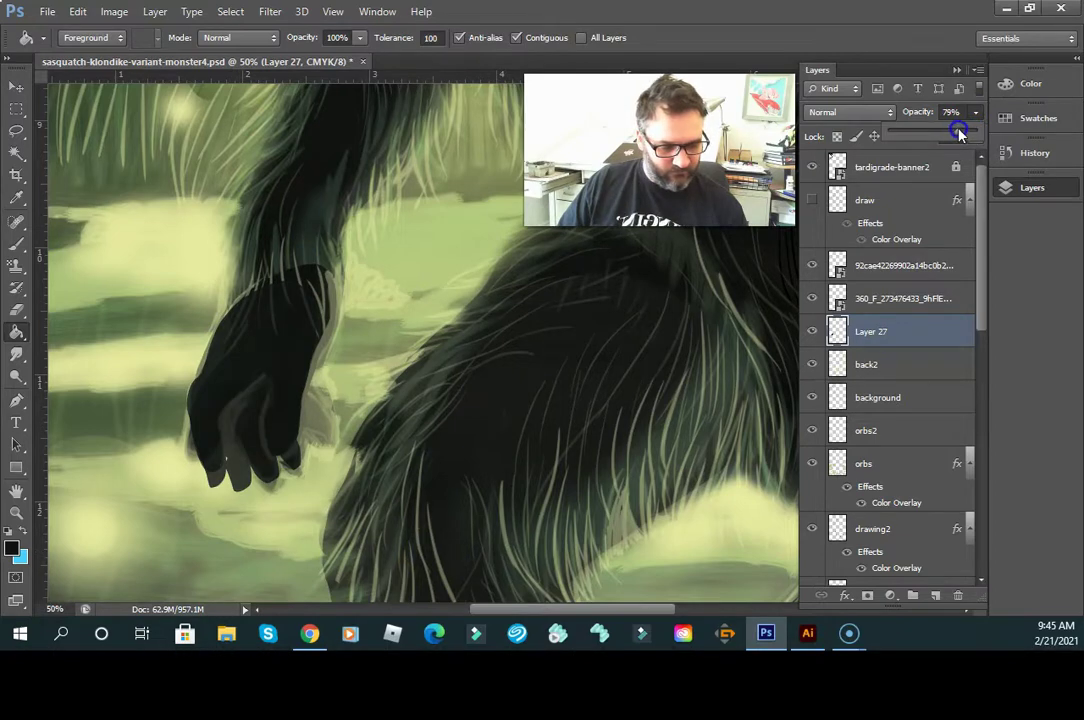
# - Examine how the refilled small hand reads against the whole sasquatch figure and its larger hand
pyautogui.press('z')
pyautogui.keyDown('alt'); pyautogui.click(350, 399); pyautogui.keyUp('alt')
pyautogui.keyDown('alt'); pyautogui.click(460, 498); pyautogui.keyUp('alt')
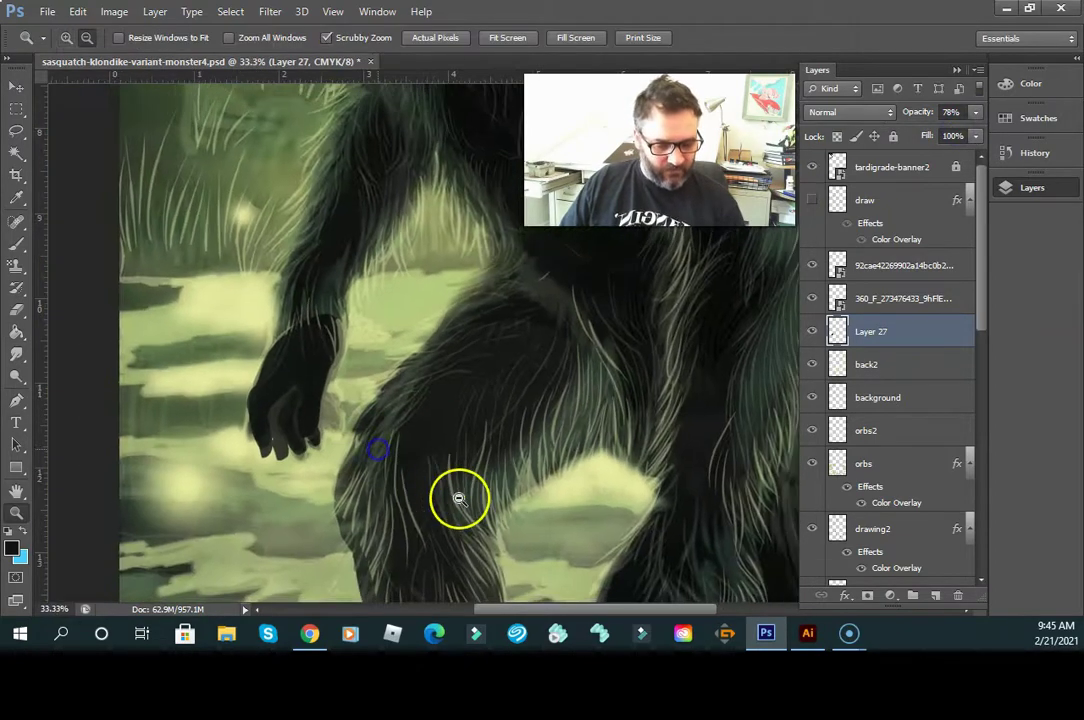
pyautogui.keyDown('alt'); pyautogui.click(460, 496); pyautogui.keyUp('alt')
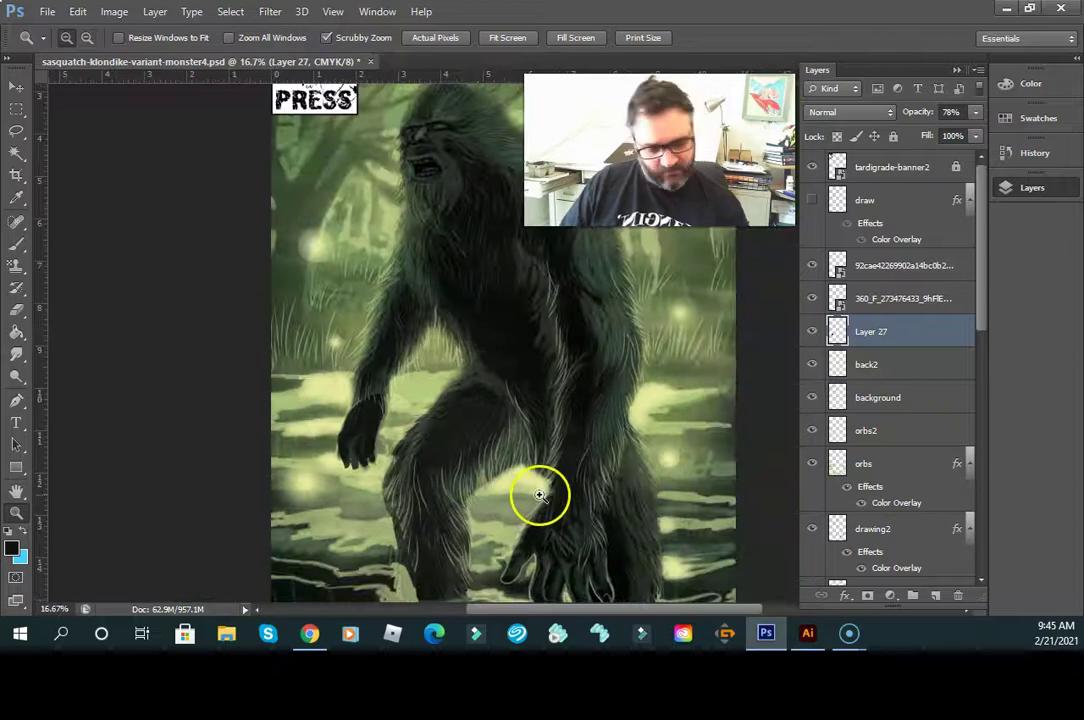
pyautogui.moveTo(446, 403)
pyautogui.mouseDown()
pyautogui.moveTo(506, 433)
pyautogui.moveTo(430, 375)
pyautogui.mouseUp()
pyautogui.press('g')
pyautogui.moveTo(556, 443)
pyautogui.mouseDown()
pyautogui.moveTo(484, 507)
pyautogui.moveTo(426, 528)
pyautogui.moveTo(455, 465)
pyautogui.mouseUp()
pyautogui.click(372, 388)
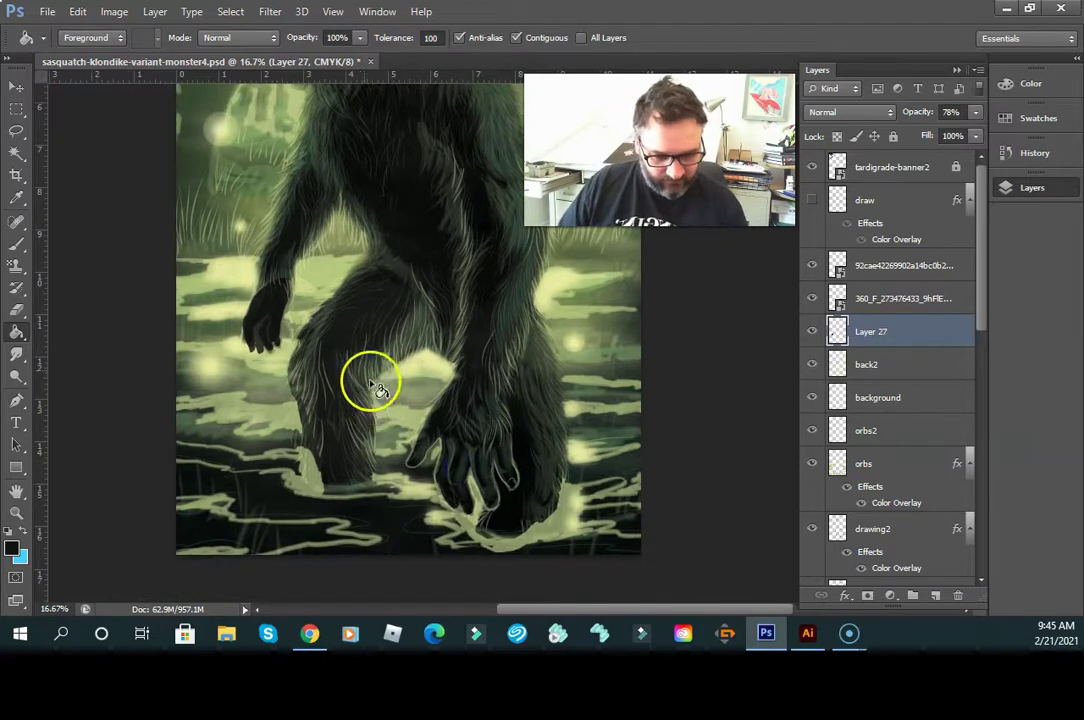
# - Move Layer 27 beneath back2 so the pale outlines and fur strokes lie over the hand fill
pyautogui.press('z')
pyautogui.click(355, 371)
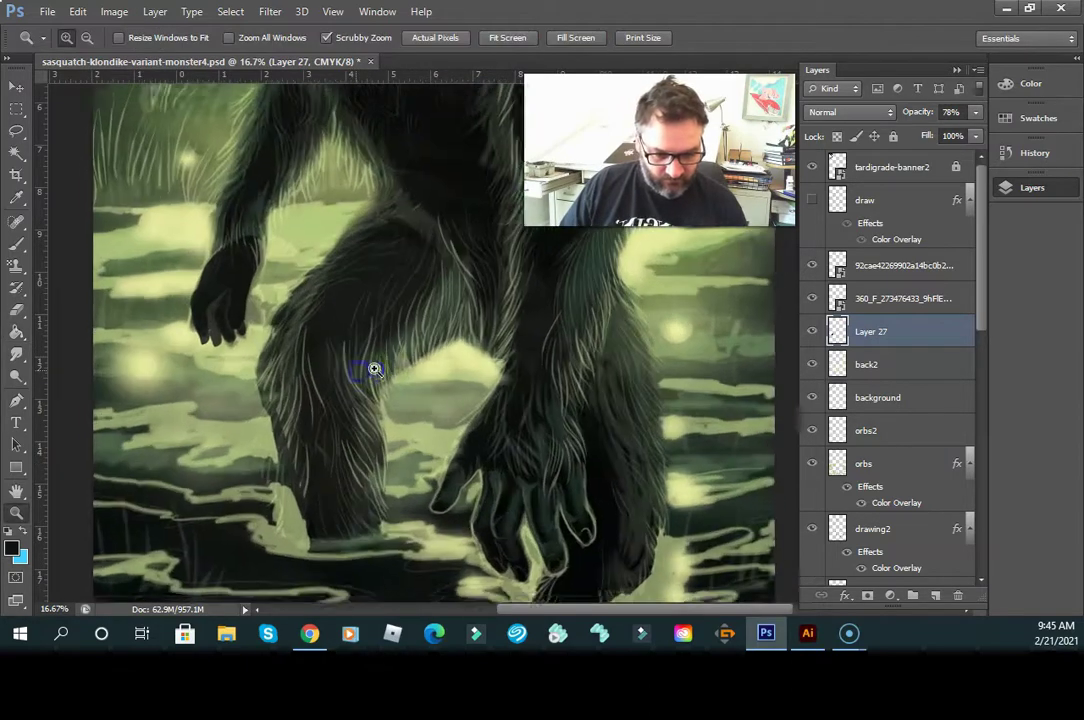
pyautogui.click(374, 369)
pyautogui.click(337, 350)
pyautogui.moveTo(327, 346); pyautogui.dragTo(414, 437)
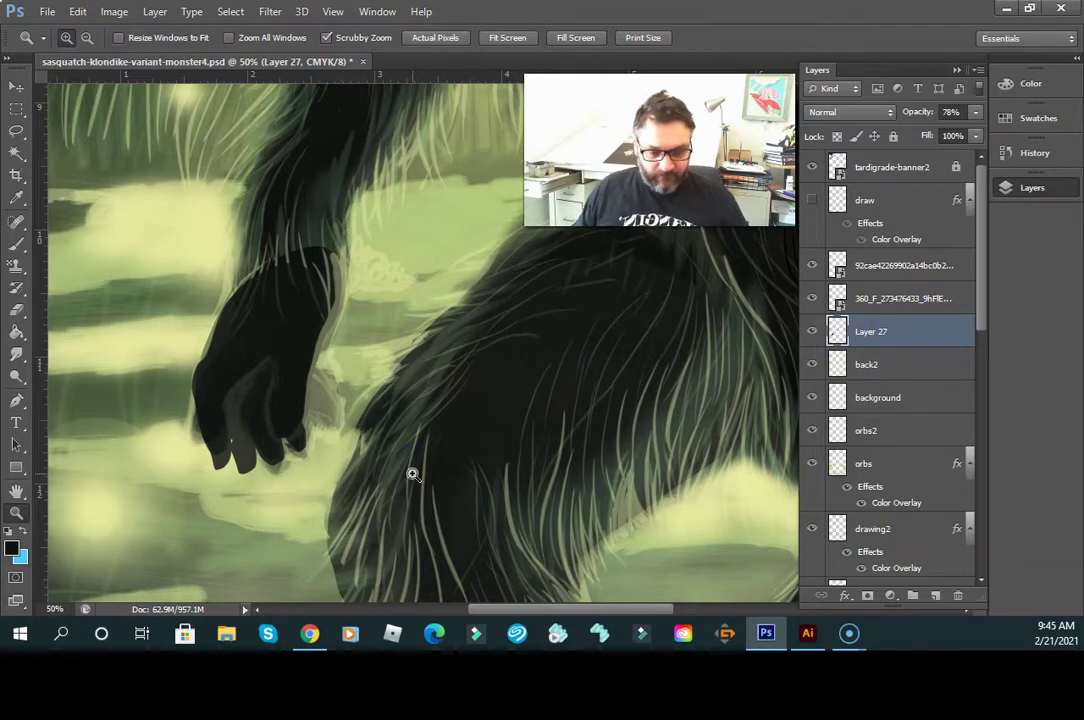
pyautogui.moveTo(903, 338); pyautogui.dragTo(899, 374)
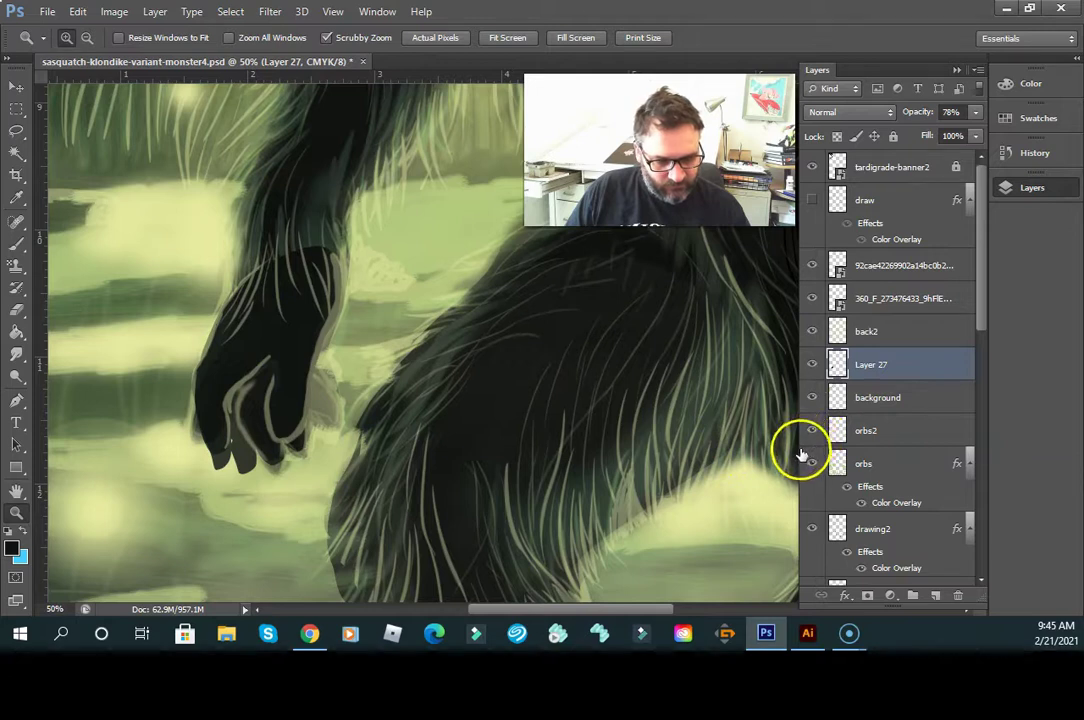
# - Toggle the background and orbs2 layers to compare the glowing highlights close up and across the figure
pyautogui.click(808, 400)
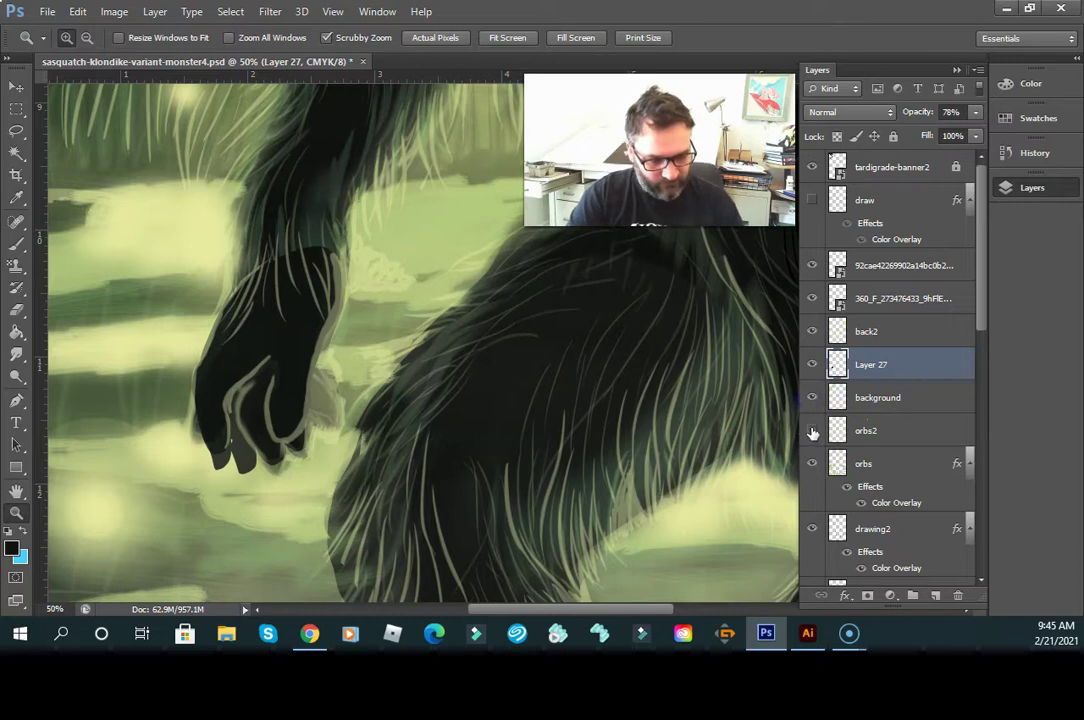
pyautogui.click(812, 431)
pyautogui.click(811, 432)
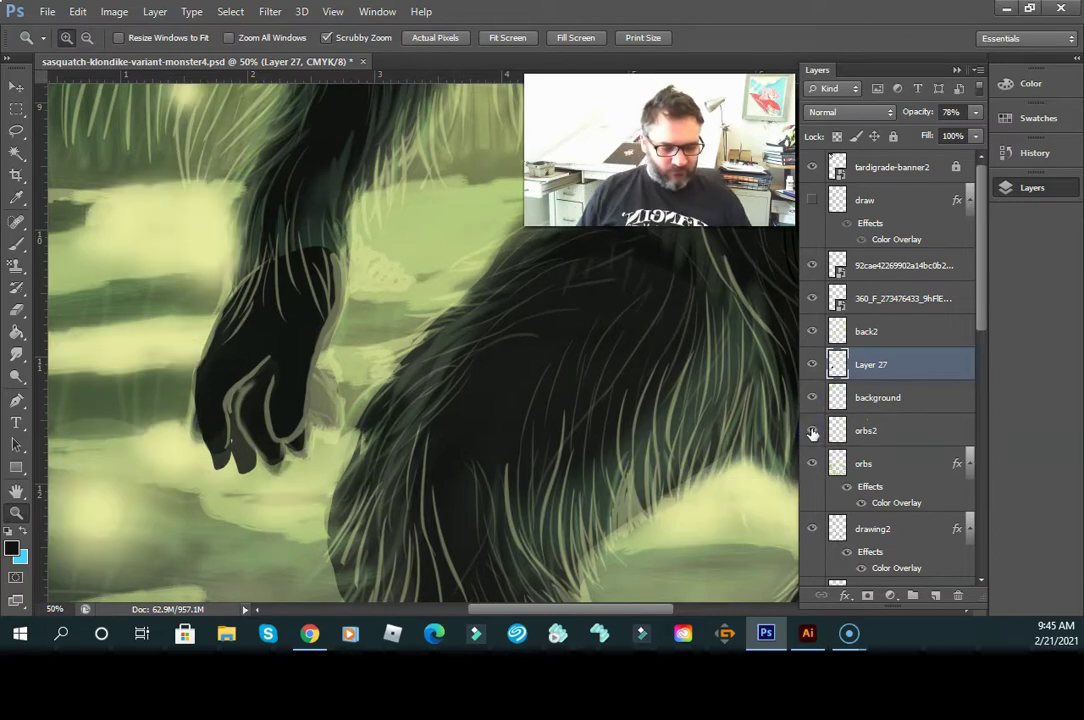
pyautogui.click(812, 431)
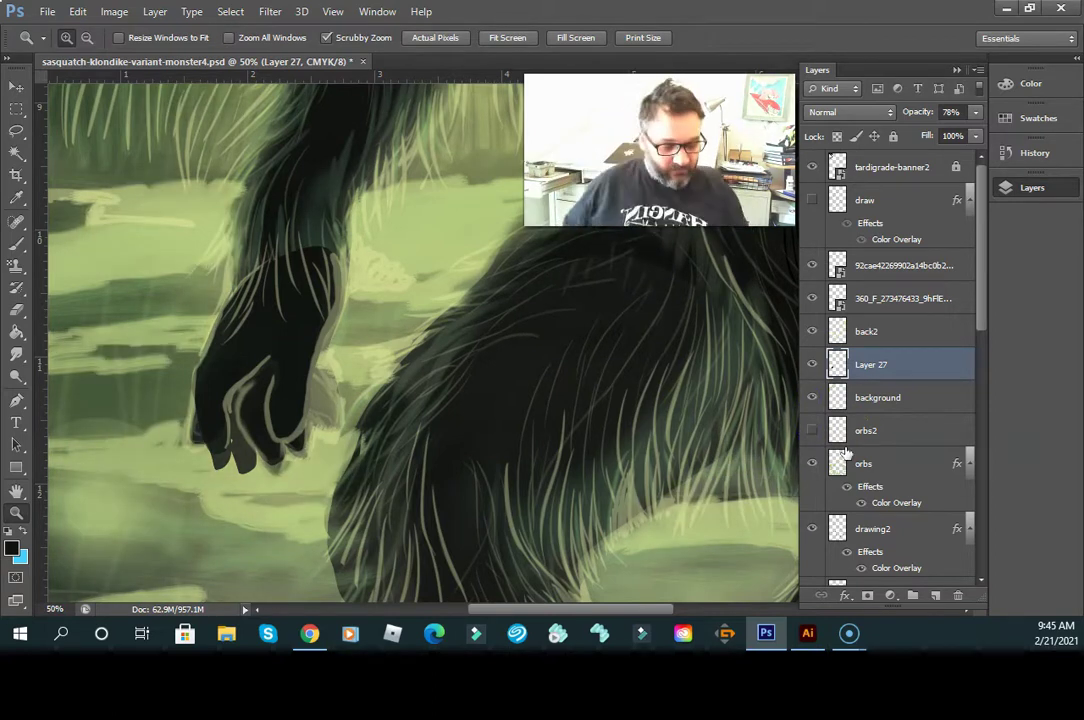
pyautogui.click(812, 431)
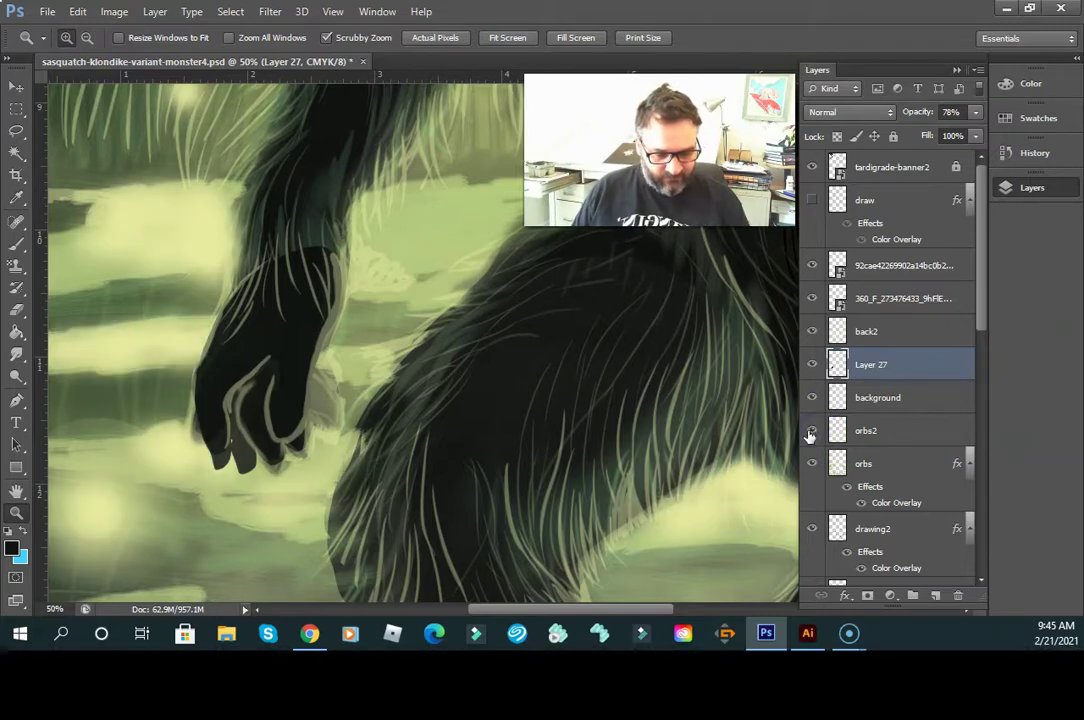
pyautogui.keyDown('alt'); pyautogui.click(637, 487); pyautogui.keyUp('alt')
pyautogui.keyDown('alt'); pyautogui.click(637, 487); pyautogui.keyUp('alt')
pyautogui.moveTo(661, 511); pyautogui.dragTo(598, 532)
pyautogui.click(812, 430)
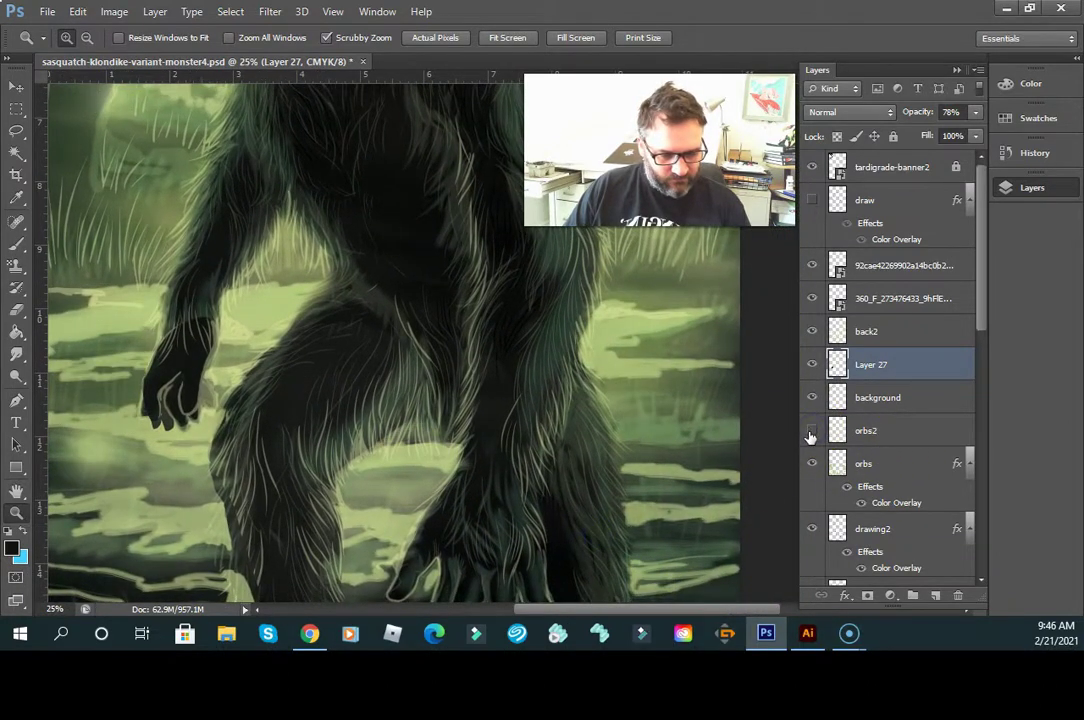
pyautogui.click(811, 431)
pyautogui.click(810, 434)
pyautogui.click(810, 434)
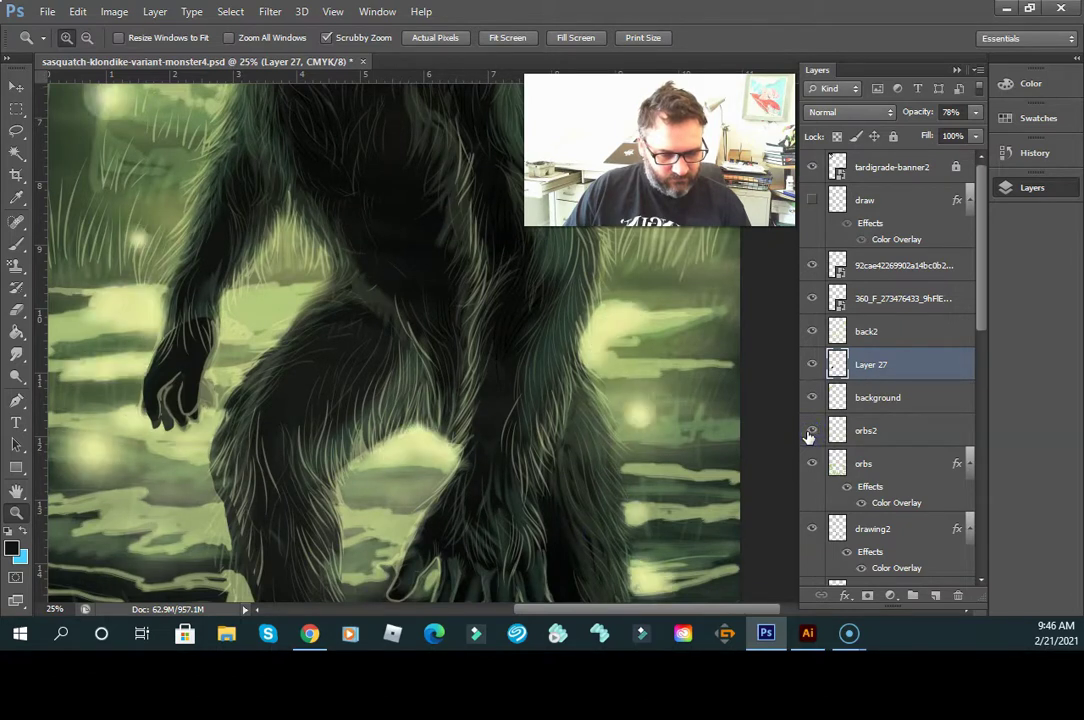
# - Lasso the bright glow in the arch between the legs on the orbs2 layer and remove it
pyautogui.click(885, 430)
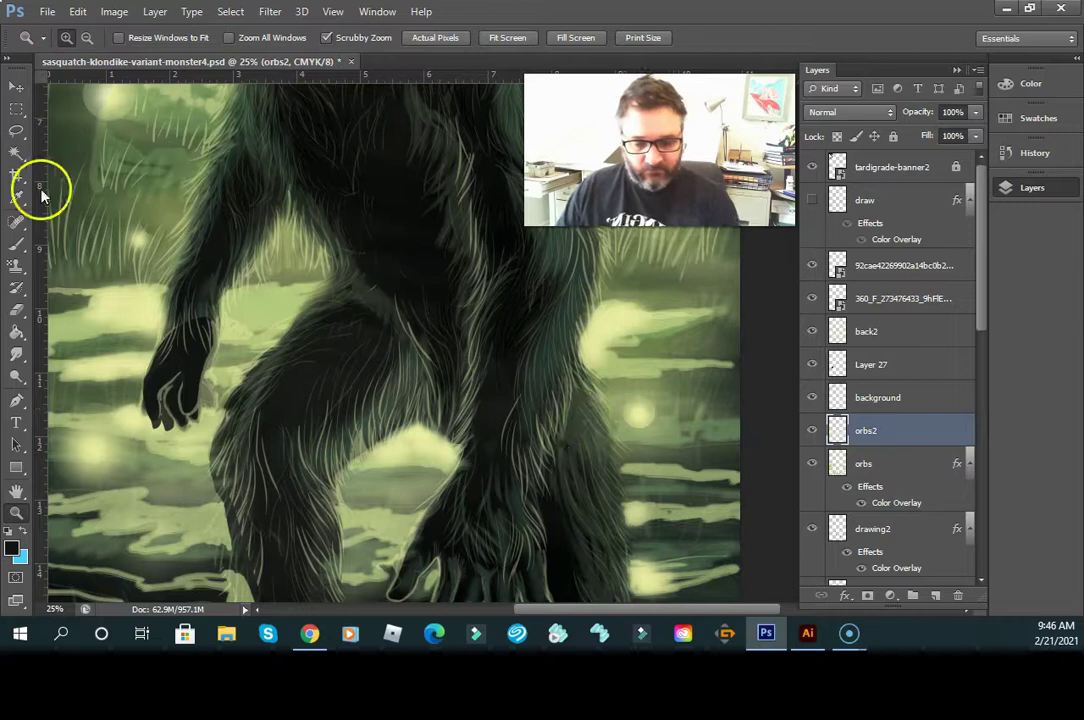
pyautogui.click(16, 130)
pyautogui.moveTo(438, 460); pyautogui.dragTo(400, 415)
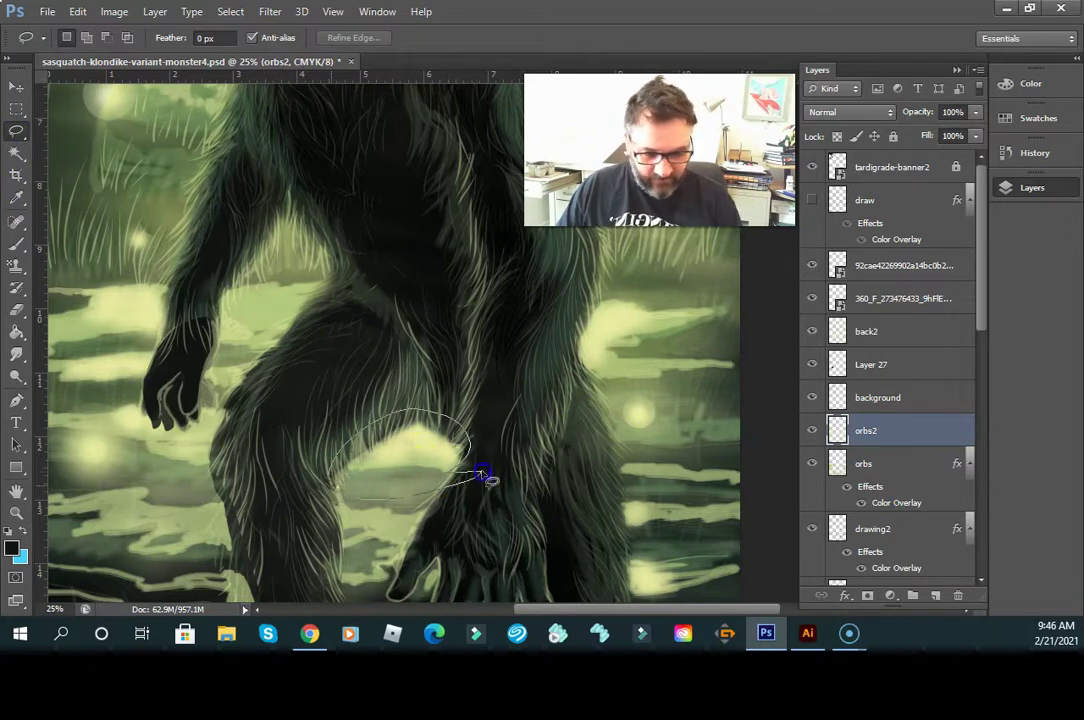
pyautogui.moveTo(482, 474); pyautogui.dragTo(478, 480)
# - Lasso the orbs2 glow around the small hand, delete it and clear the selection
pyautogui.moveTo(176, 394)
pyautogui.mouseDown()
pyautogui.moveTo(113, 404)
pyautogui.moveTo(181, 465)
pyautogui.moveTo(238, 413)
pyautogui.moveTo(212, 357)
pyautogui.mouseUp()
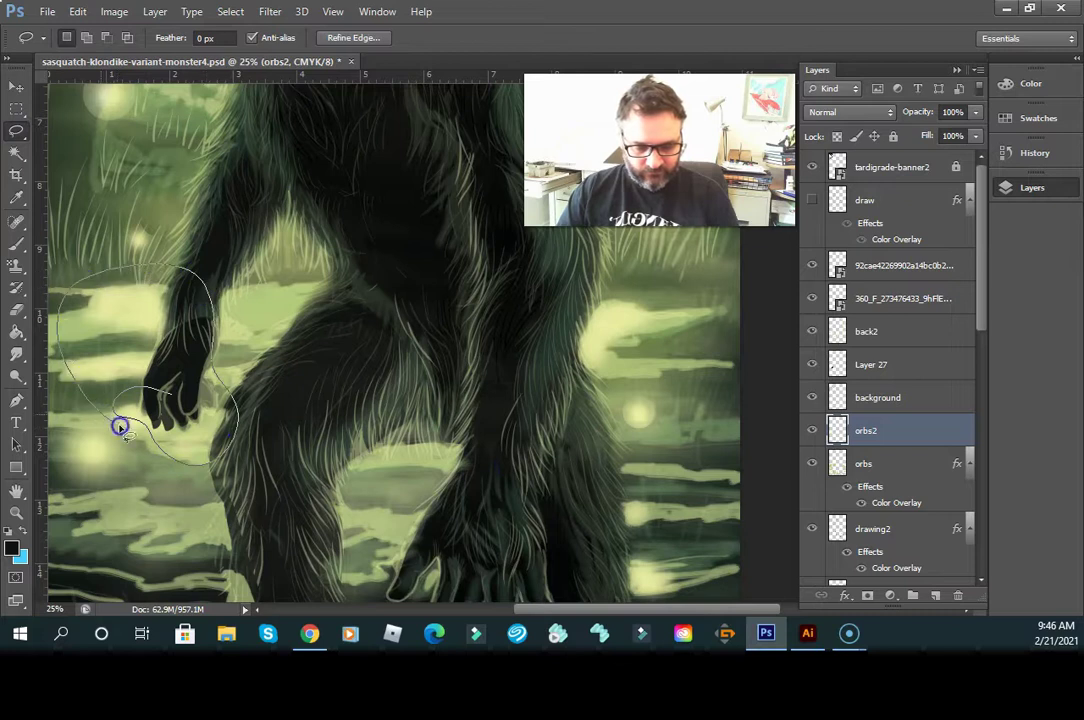
pyautogui.moveTo(120, 427); pyautogui.dragTo(133, 443)
pyautogui.press('Delete')
pyautogui.click(259, 507)
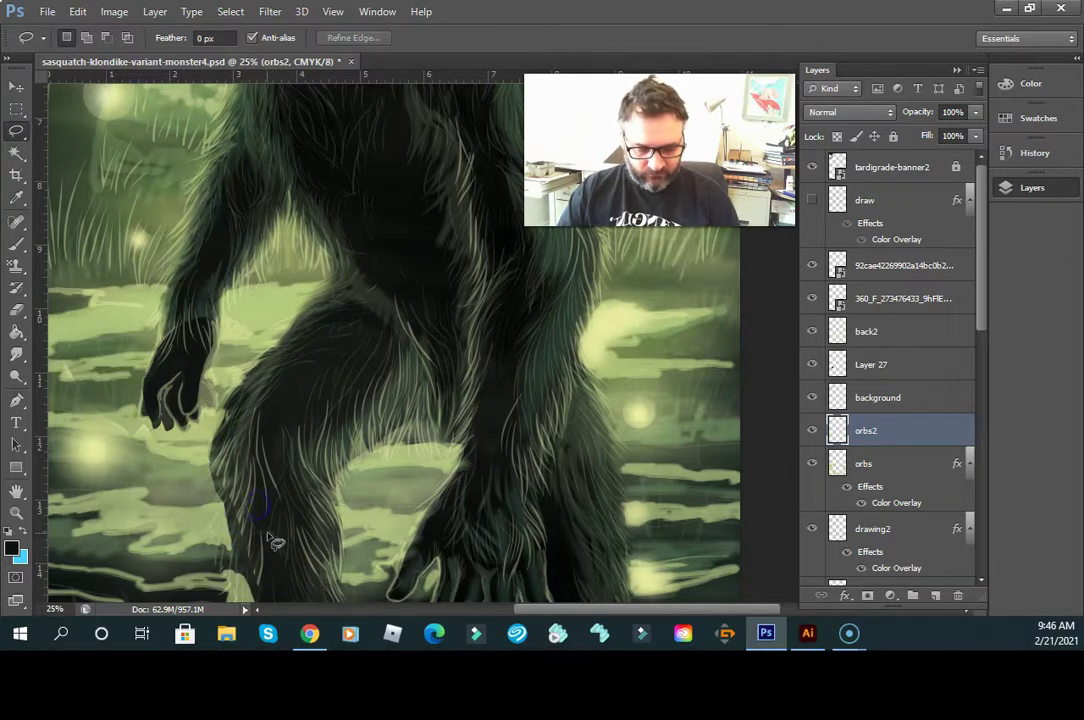
# - Try to erase the pale patch beside the planted leg at the waterline on orbs2 with the Eraser
pyautogui.click(17, 309)
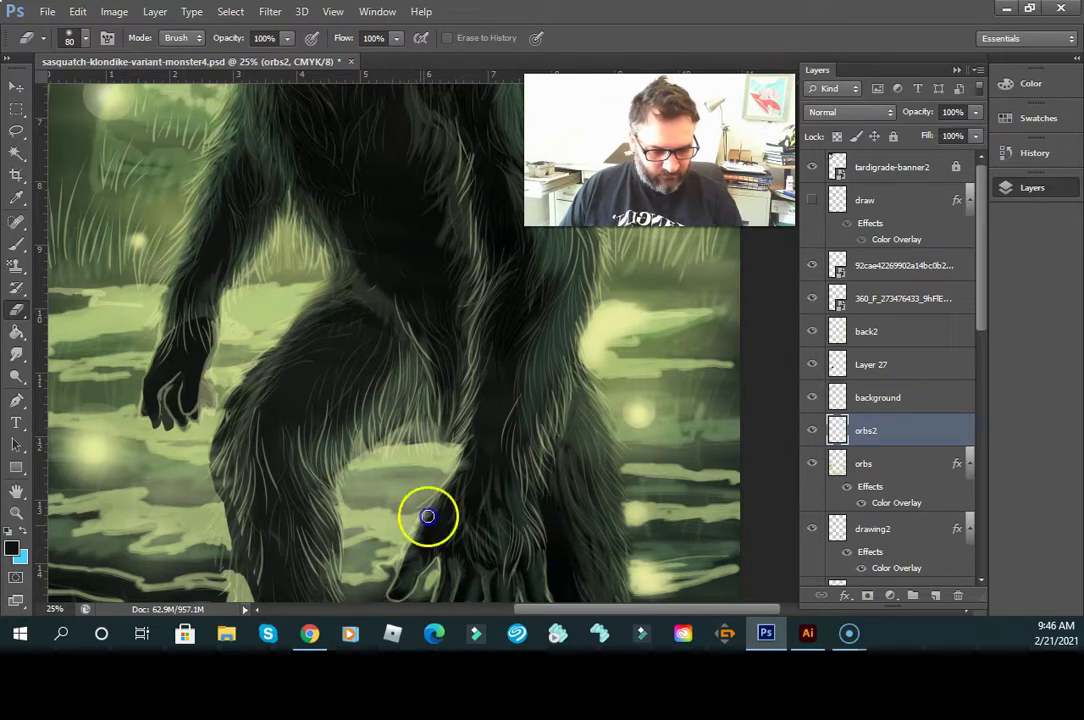
pyautogui.moveTo(462, 513)
pyautogui.mouseDown()
pyautogui.moveTo(494, 472)
pyautogui.moveTo(508, 498)
pyautogui.moveTo(487, 503)
pyautogui.mouseUp()
pyautogui.moveTo(276, 457); pyautogui.dragTo(285, 465)
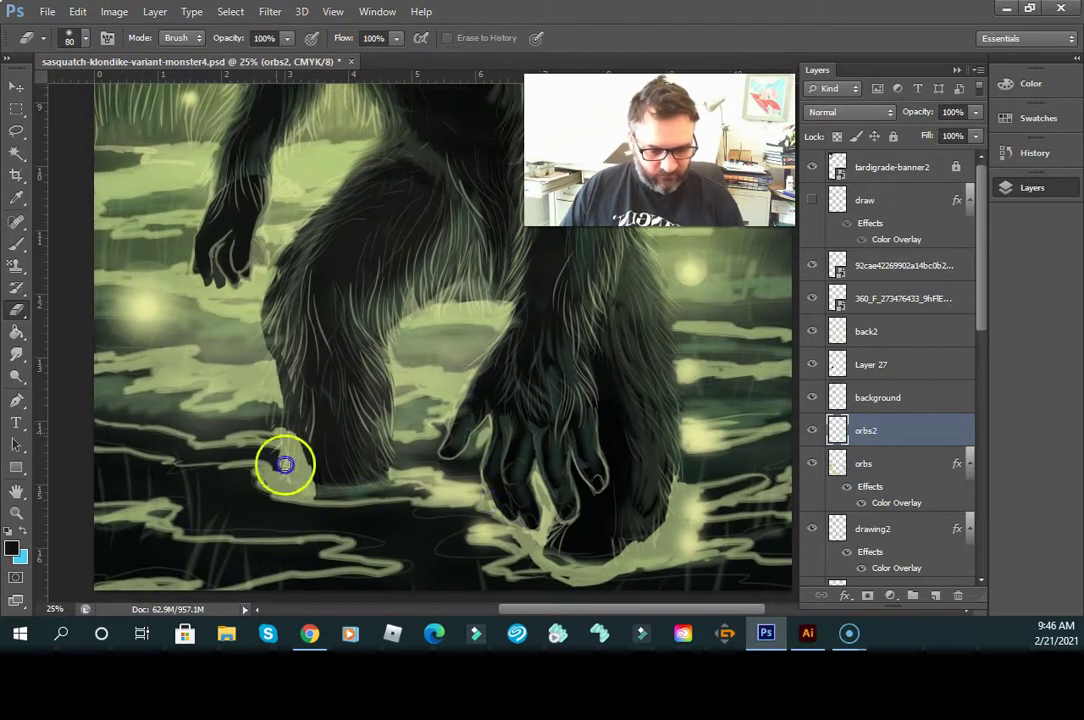
# - Check the back2 layer and try erasing its pale paint beside the planted leg and the small hand
pyautogui.click(810, 327)
pyautogui.click(809, 329)
pyautogui.click(900, 331)
pyautogui.moveTo(280, 434); pyautogui.dragTo(290, 469)
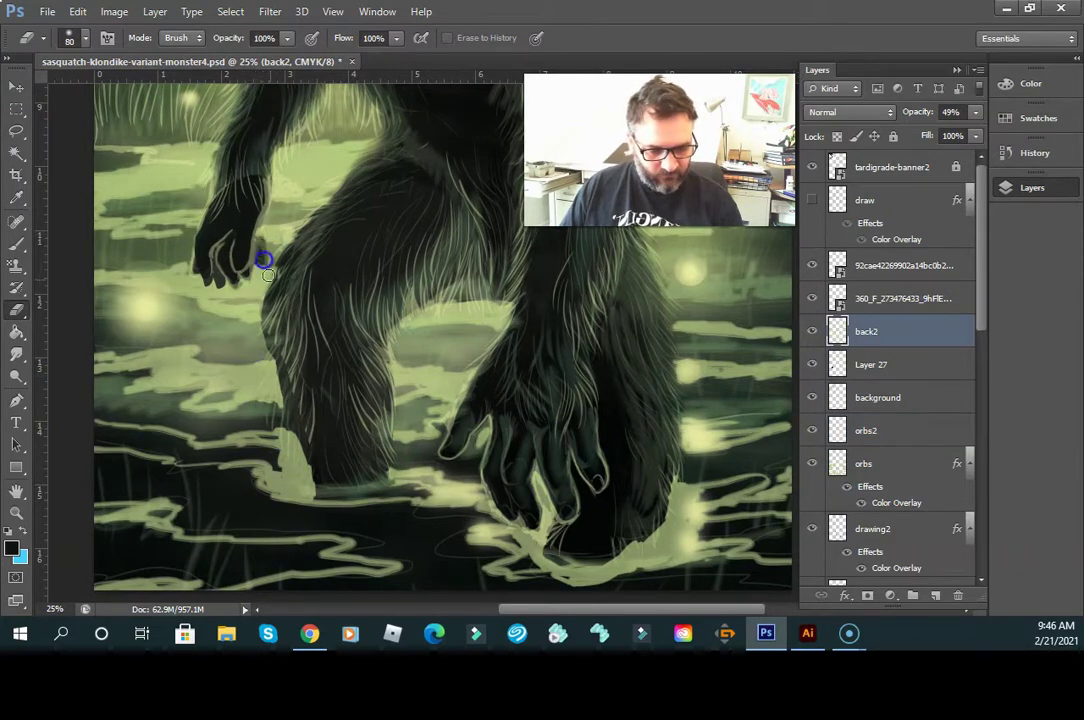
pyautogui.moveTo(265, 264); pyautogui.dragTo(267, 280)
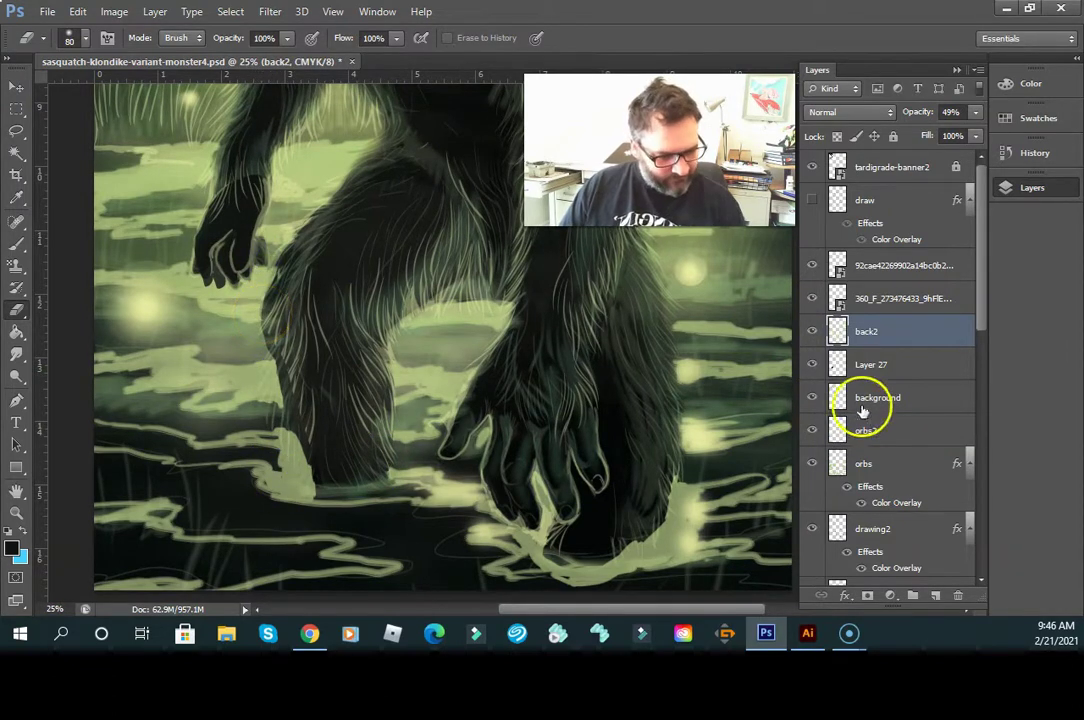
# - Toggle Layer 27 and back2 to compare what each contributes around the small hand
pyautogui.click(812, 365)
pyautogui.click(811, 366)
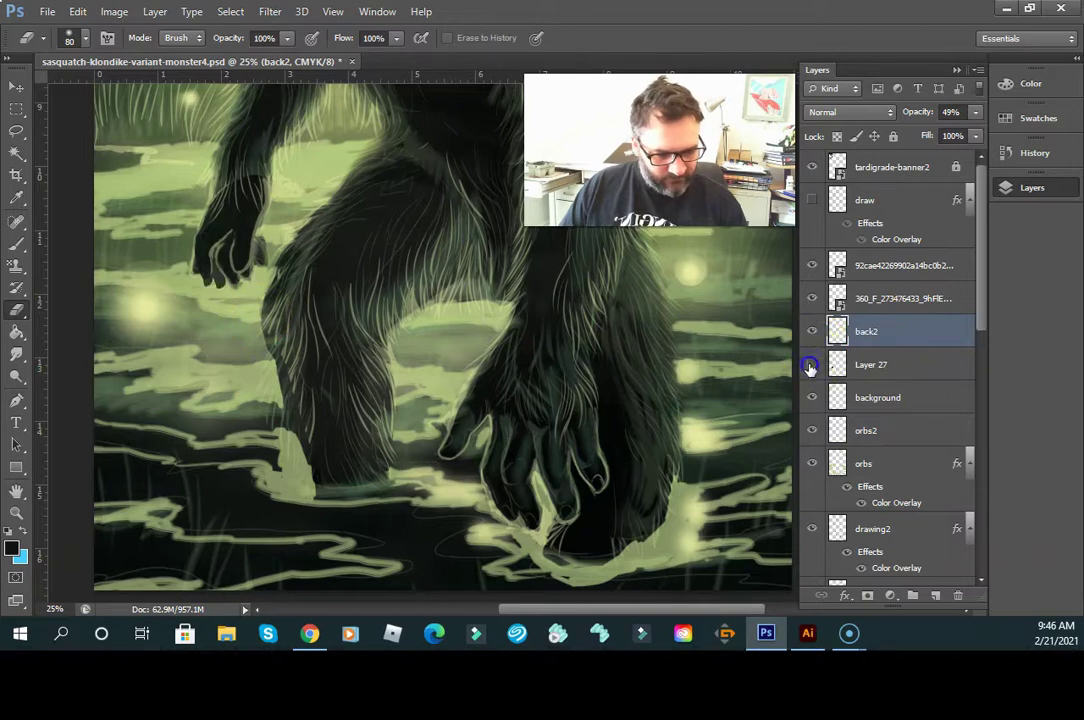
pyautogui.click(811, 367)
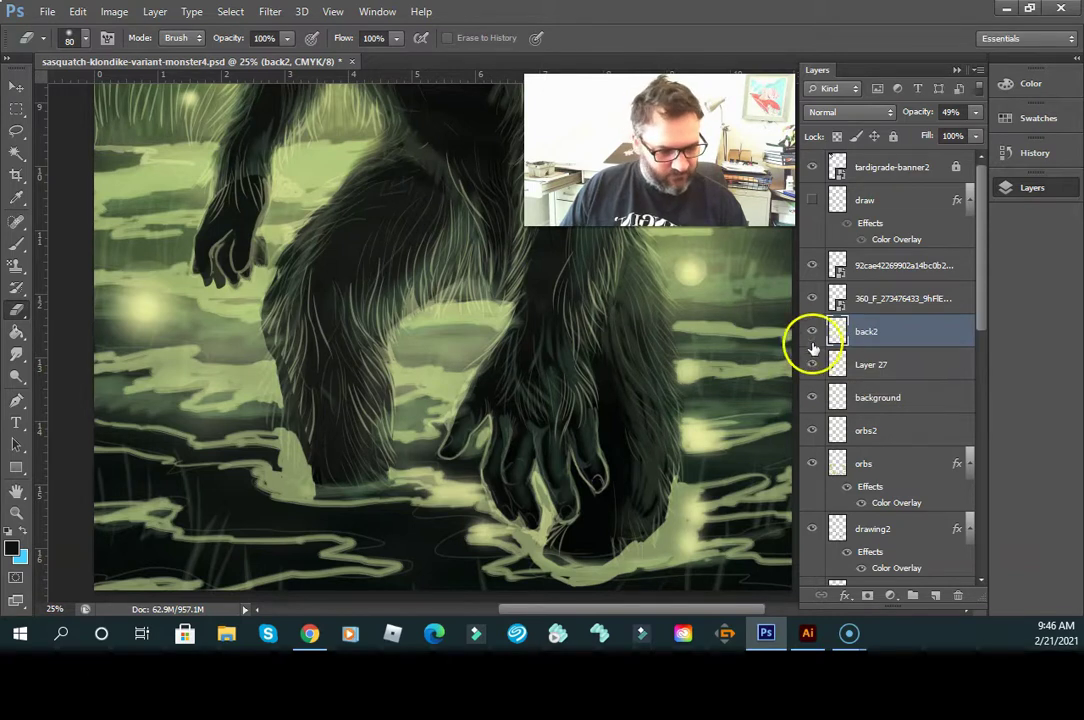
pyautogui.click(813, 334)
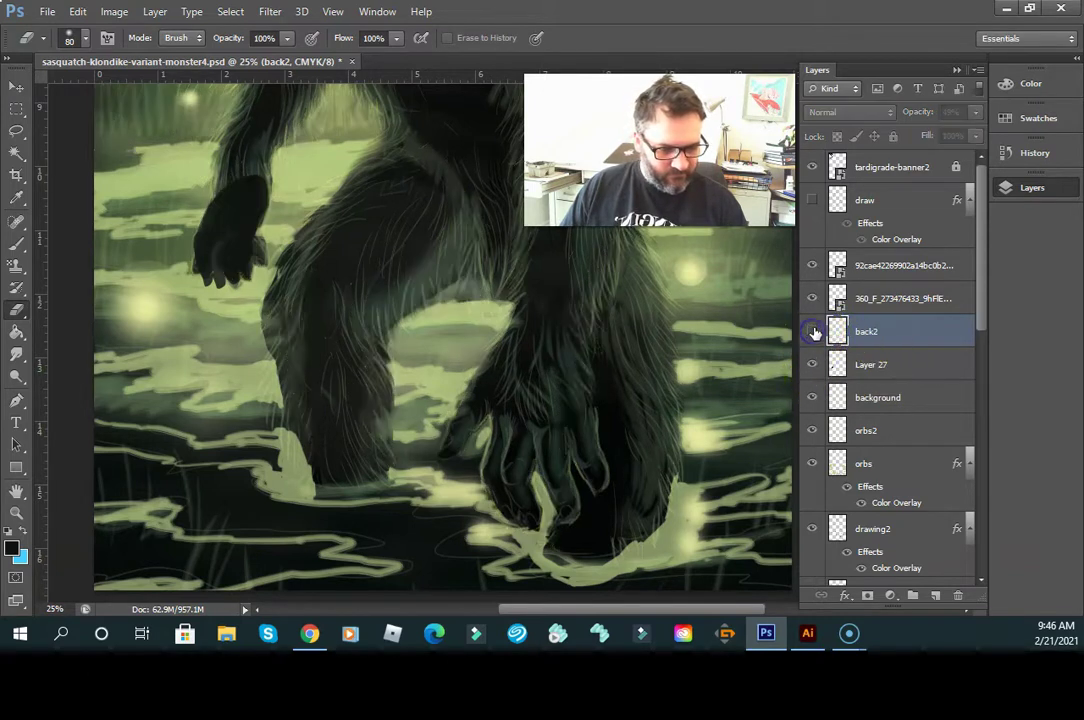
pyautogui.click(813, 334)
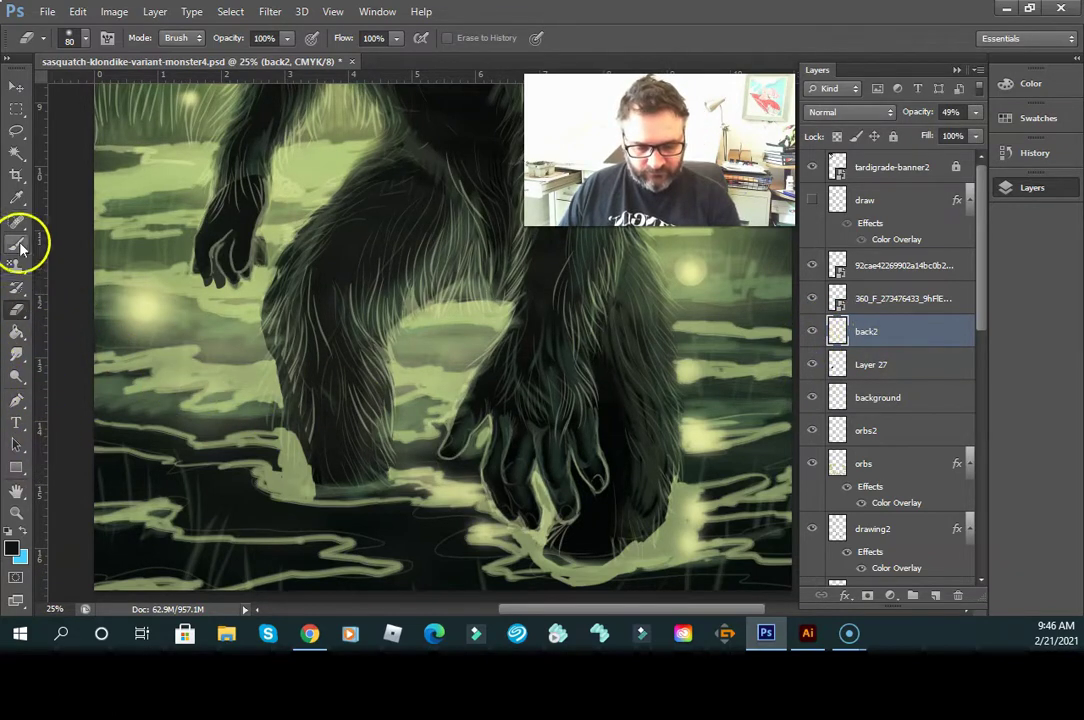
# - Sample a pale green from the swamp water and erase around the dark smudge beside the small hand on back2
pyautogui.click(17, 196)
pyautogui.moveTo(143, 205); pyautogui.dragTo(128, 238)
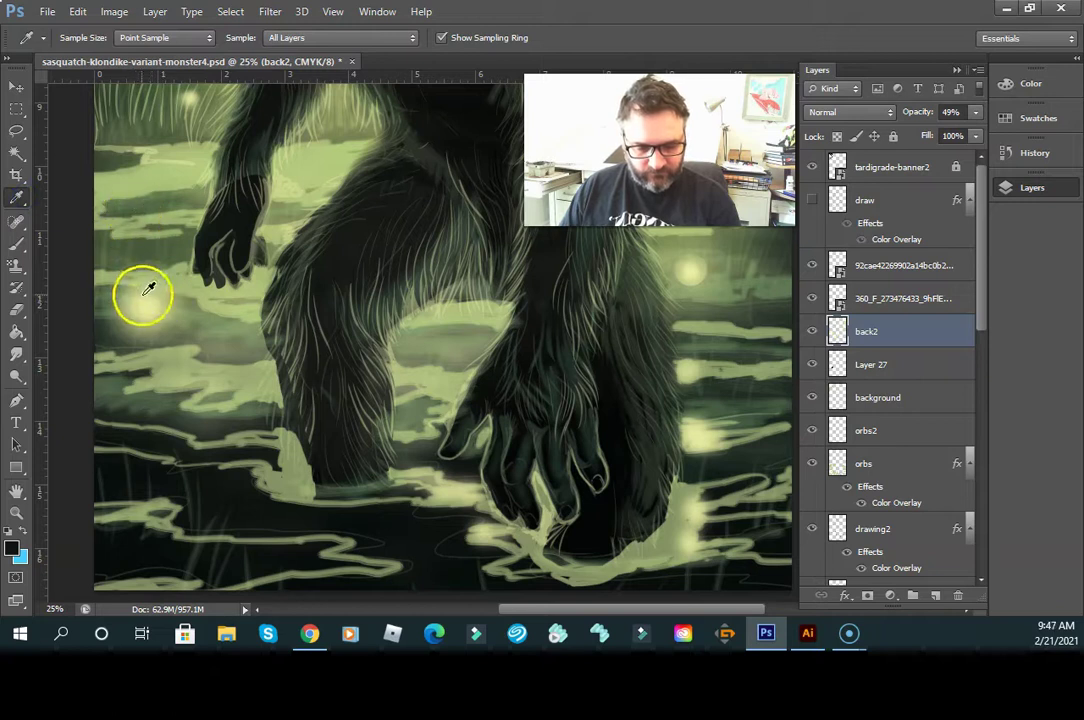
pyautogui.click(27, 320)
pyautogui.moveTo(259, 278); pyautogui.dragTo(260, 255)
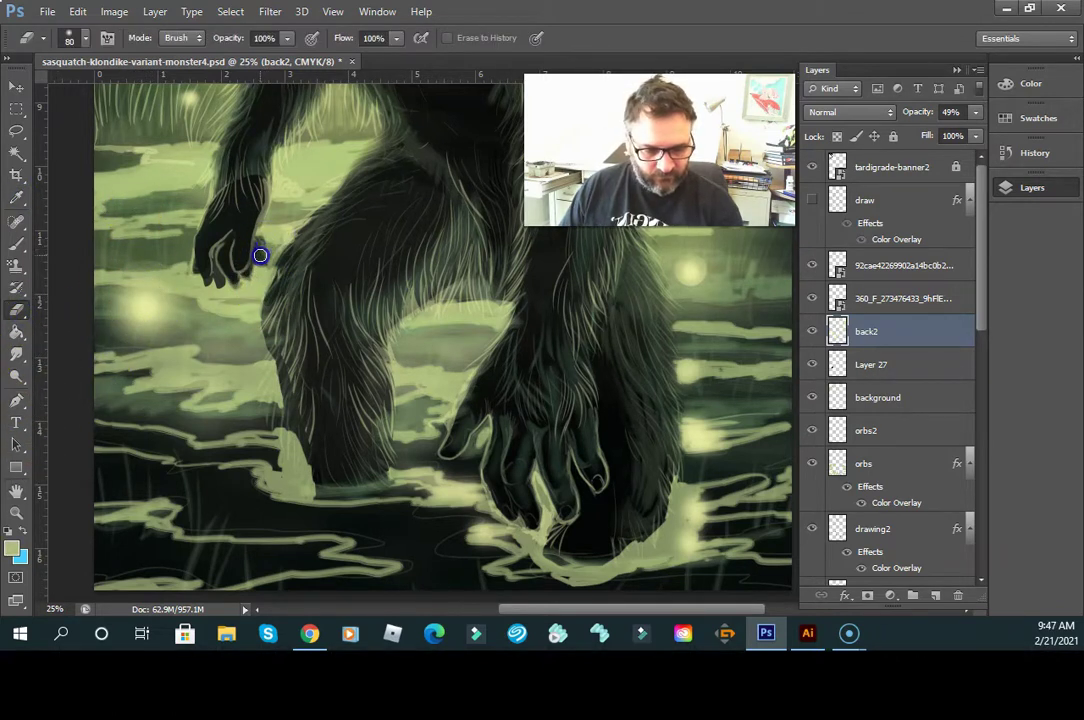
# - Paint pale green over the dark smudge and along the inner edge of the small hand with a size 90 brush
pyautogui.press('b')
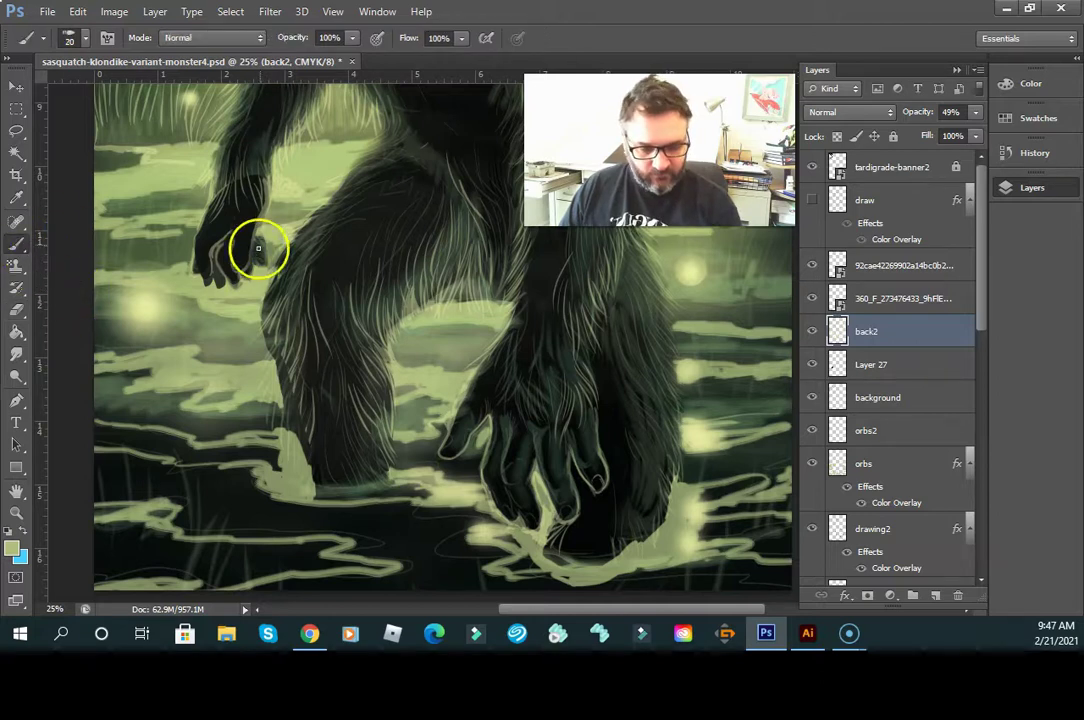
pyautogui.moveTo(259, 238)
pyautogui.mouseDown()
pyautogui.moveTo(262, 258)
pyautogui.moveTo(265, 232)
pyautogui.mouseUp()
pyautogui.press(']')
pyautogui.press(']')
pyautogui.press(']')
pyautogui.press(']')
pyautogui.press(']')
pyautogui.press(']')
pyautogui.press(']')
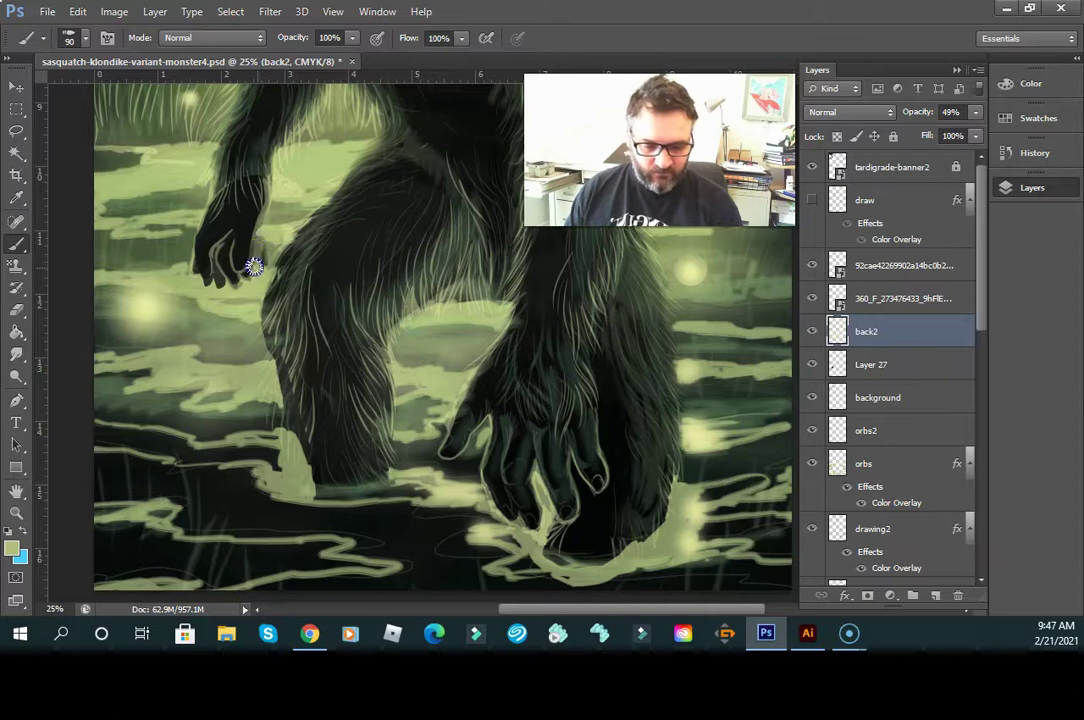
pyautogui.moveTo(271, 212); pyautogui.dragTo(273, 196)
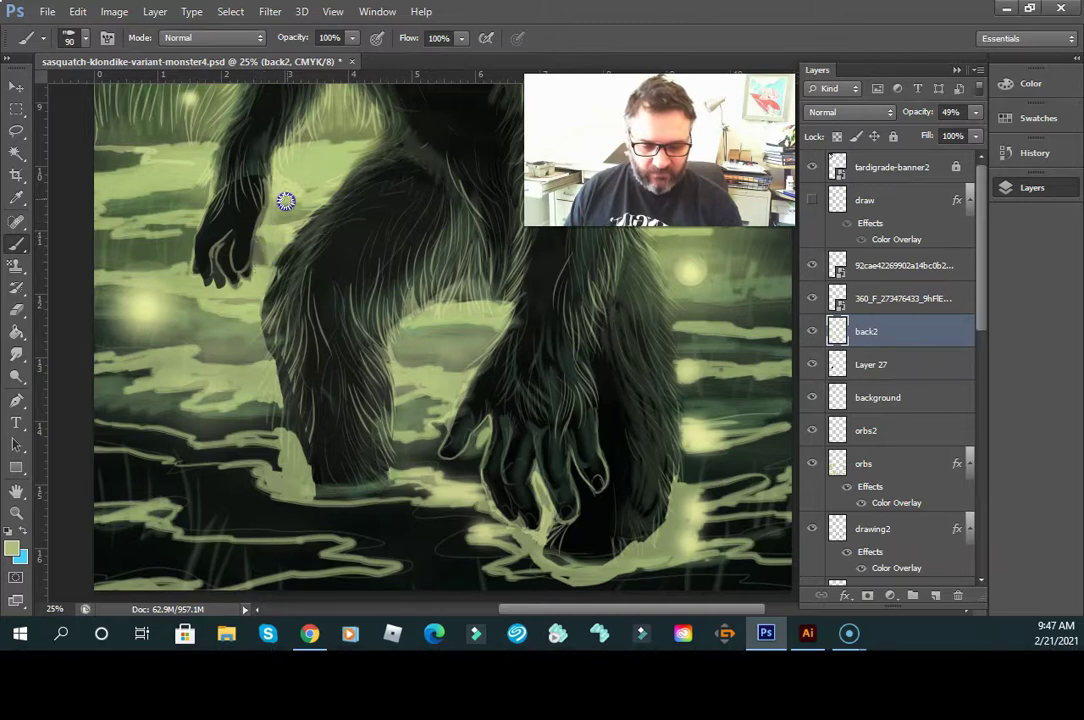
pyautogui.click(304, 219)
# - Paint pale green around and between the small hand's fingers on back2 to separate them
pyautogui.click(246, 280)
pyautogui.moveTo(253, 276)
pyautogui.mouseDown()
pyautogui.moveTo(223, 252)
pyautogui.moveTo(232, 233)
pyautogui.mouseUp()
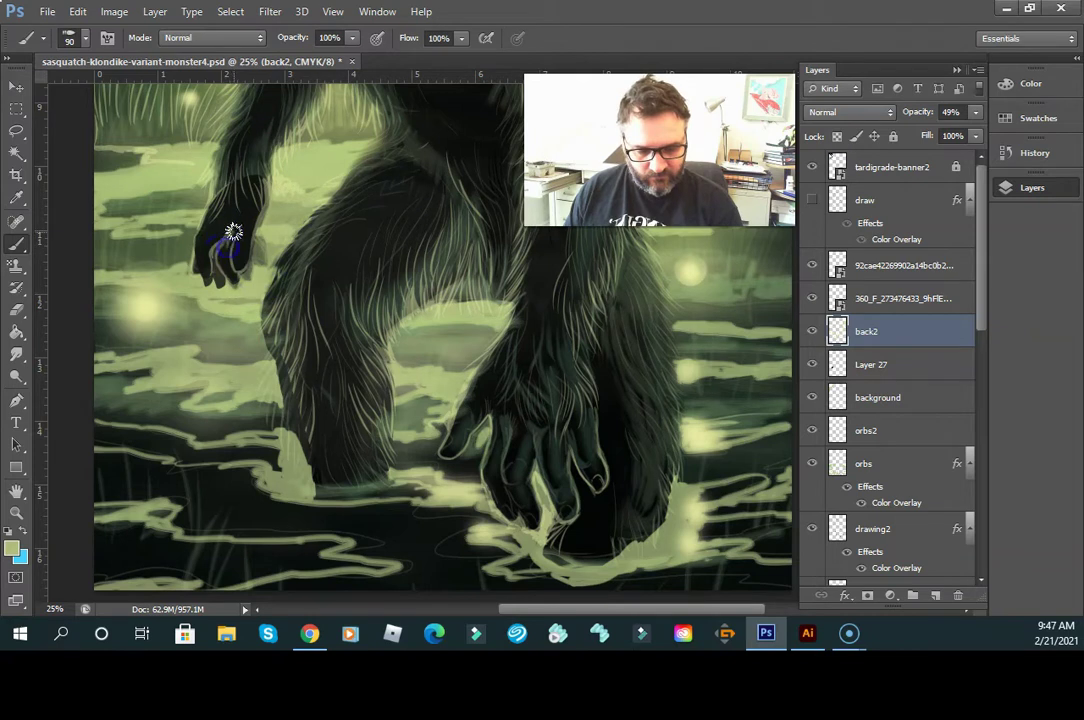
pyautogui.moveTo(214, 254)
pyautogui.mouseDown()
pyautogui.moveTo(191, 261)
pyautogui.moveTo(194, 286)
pyautogui.moveTo(189, 257)
pyautogui.mouseUp()
pyautogui.click(203, 441)
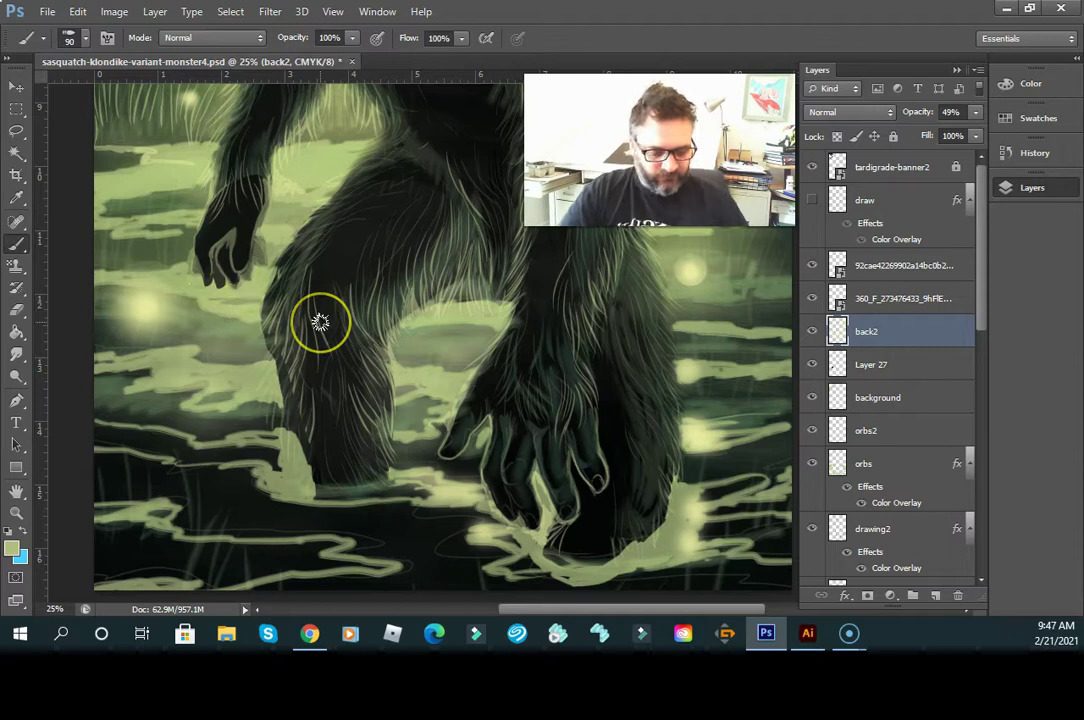
# - Paint pale green along the small hand's outer finger on back2 to slim and define its edge
pyautogui.moveTo(320, 322)
pyautogui.mouseDown()
pyautogui.moveTo(382, 310)
pyautogui.moveTo(368, 353)
pyautogui.moveTo(392, 375)
pyautogui.moveTo(384, 364)
pyautogui.mouseUp()
pyautogui.hotkey('ctrl', '-')
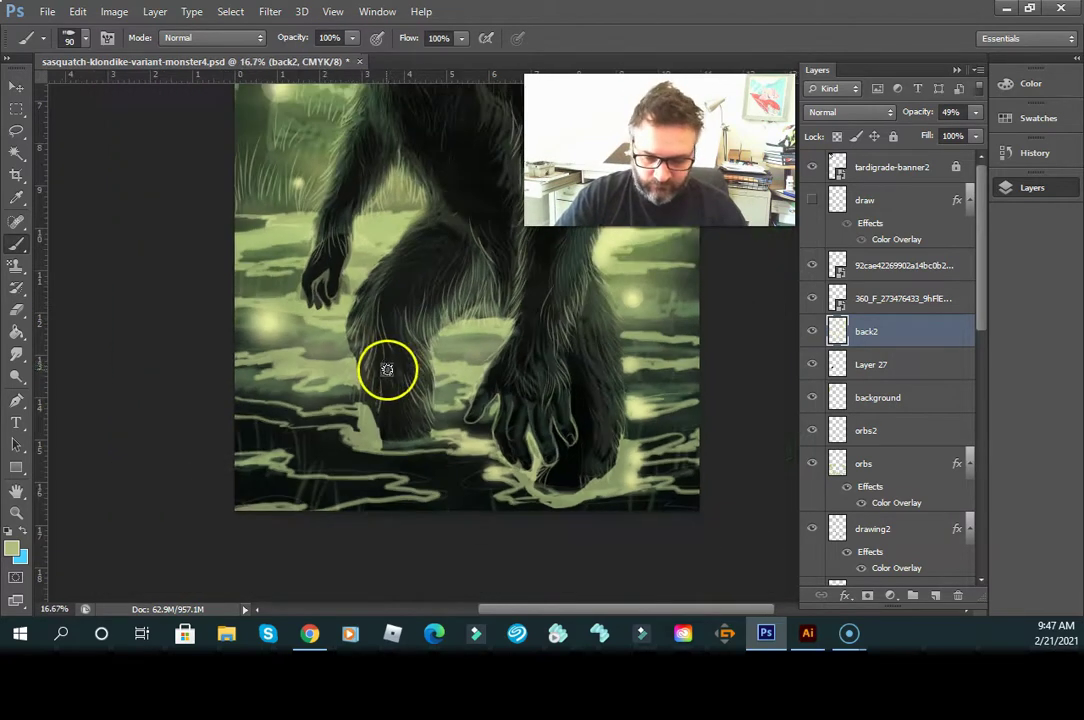
pyautogui.hotkey('ctrl', '+')
pyautogui.hotkey('ctrl', '+')
pyautogui.scroll(1, 381, 376)
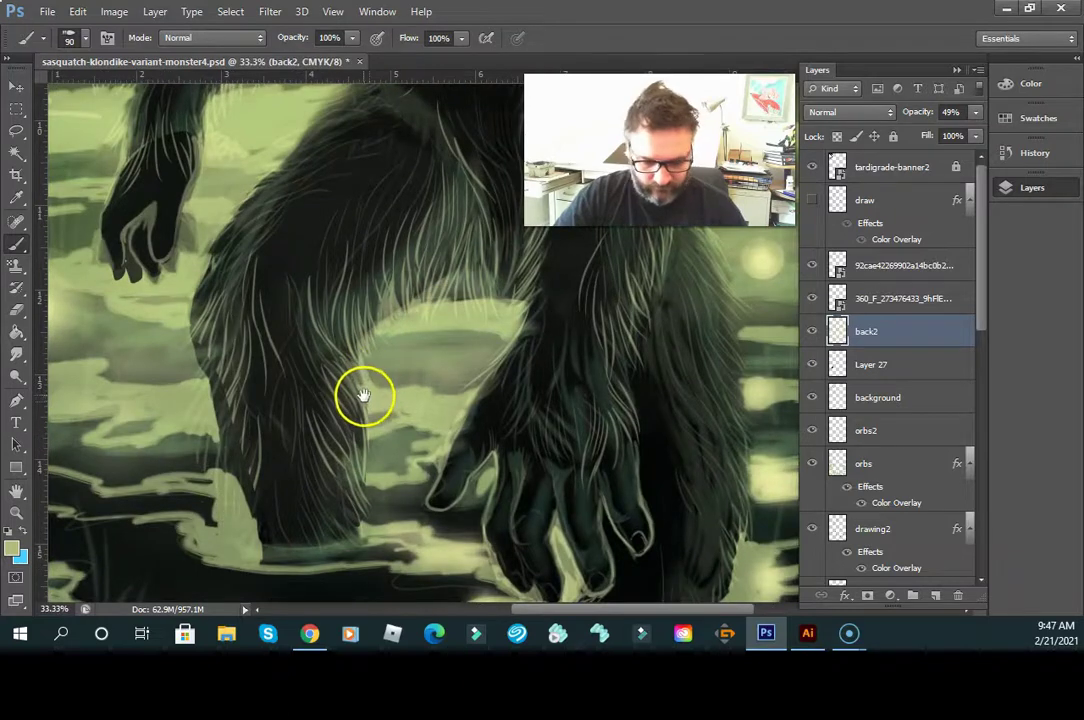
pyautogui.moveTo(361, 390)
pyautogui.mouseDown()
pyautogui.moveTo(428, 467)
pyautogui.moveTo(382, 443)
pyautogui.moveTo(411, 482)
pyautogui.moveTo(440, 443)
pyautogui.mouseUp()
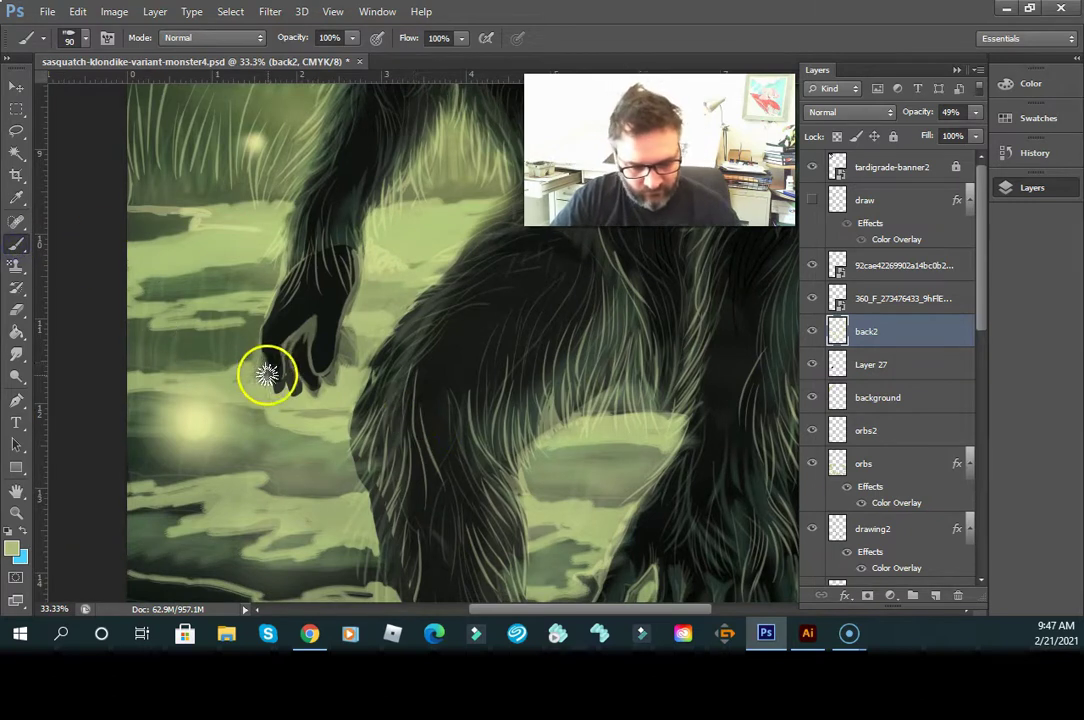
pyautogui.moveTo(272, 362)
pyautogui.mouseDown()
pyautogui.moveTo(322, 281)
pyautogui.moveTo(310, 322)
pyautogui.moveTo(325, 302)
pyautogui.moveTo(322, 311)
pyautogui.moveTo(285, 356)
pyautogui.moveTo(275, 396)
pyautogui.mouseUp()
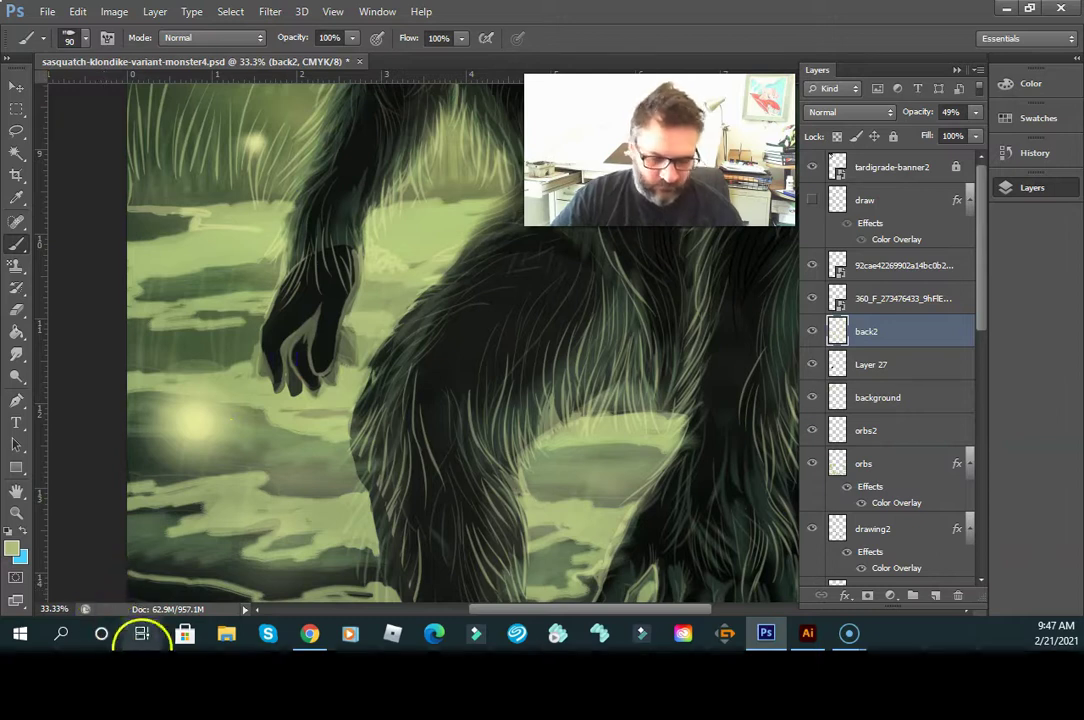
pyautogui.click(565, 540)
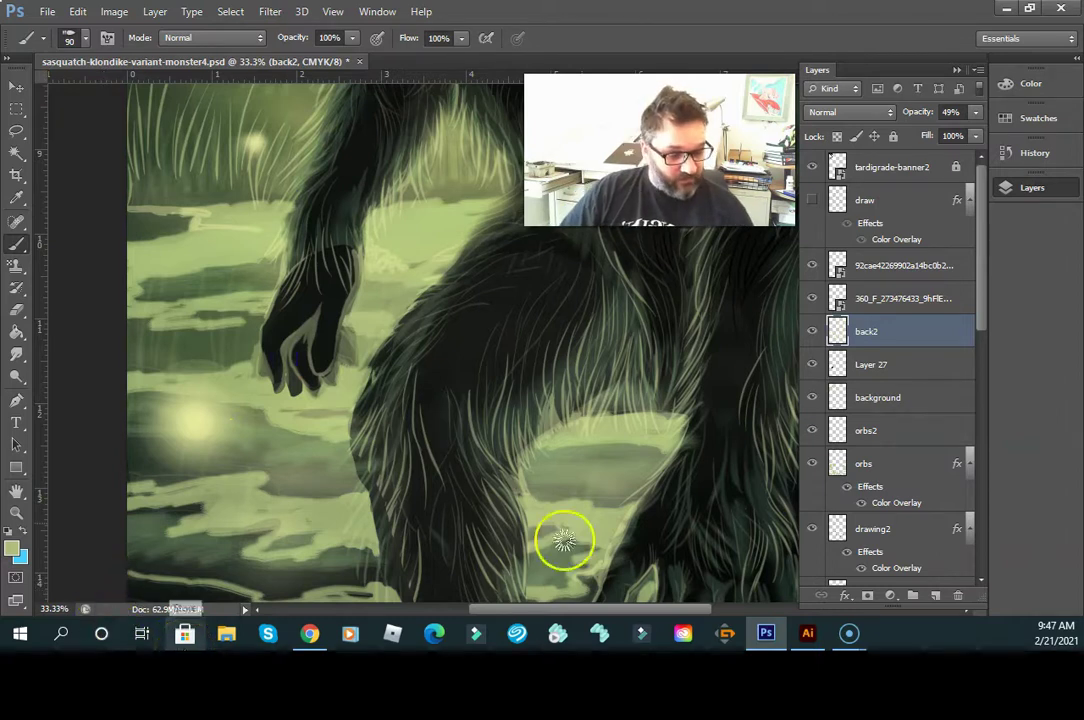
# - Compare the artwork with and without back2, and lower that layer's opacity to 40%
pyautogui.click(812, 332)
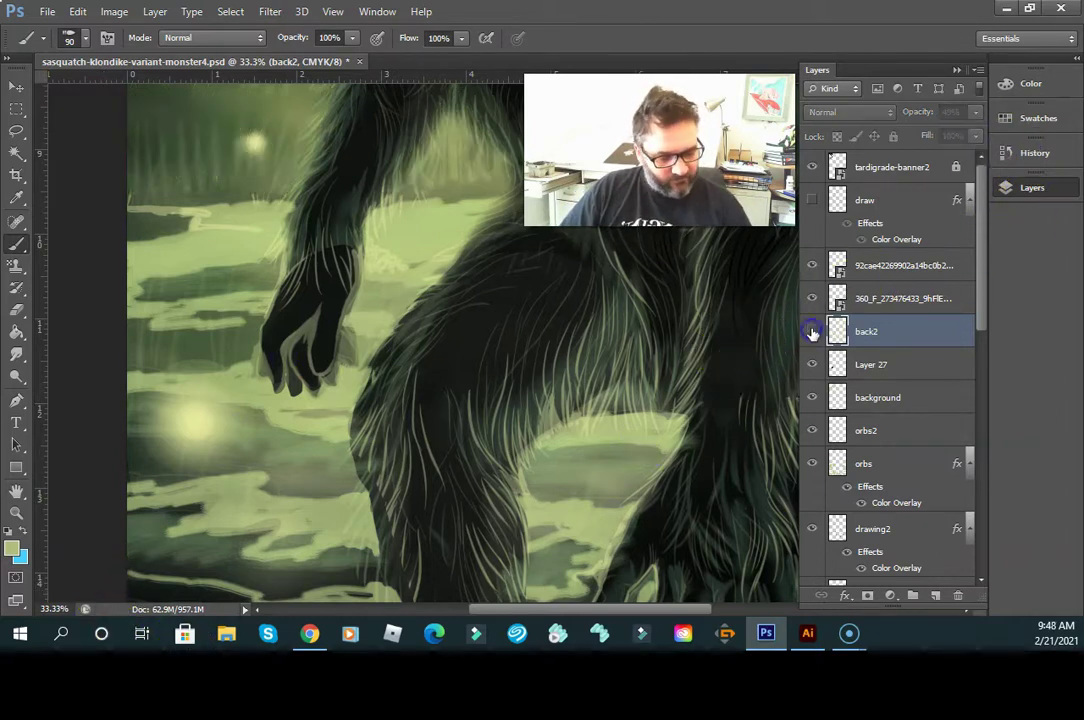
pyautogui.click(811, 332)
pyautogui.click(908, 327)
pyautogui.click(975, 112)
pyautogui.moveTo(951, 133)
pyautogui.mouseDown()
pyautogui.moveTo(922, 137)
pyautogui.moveTo(946, 134)
pyautogui.mouseUp()
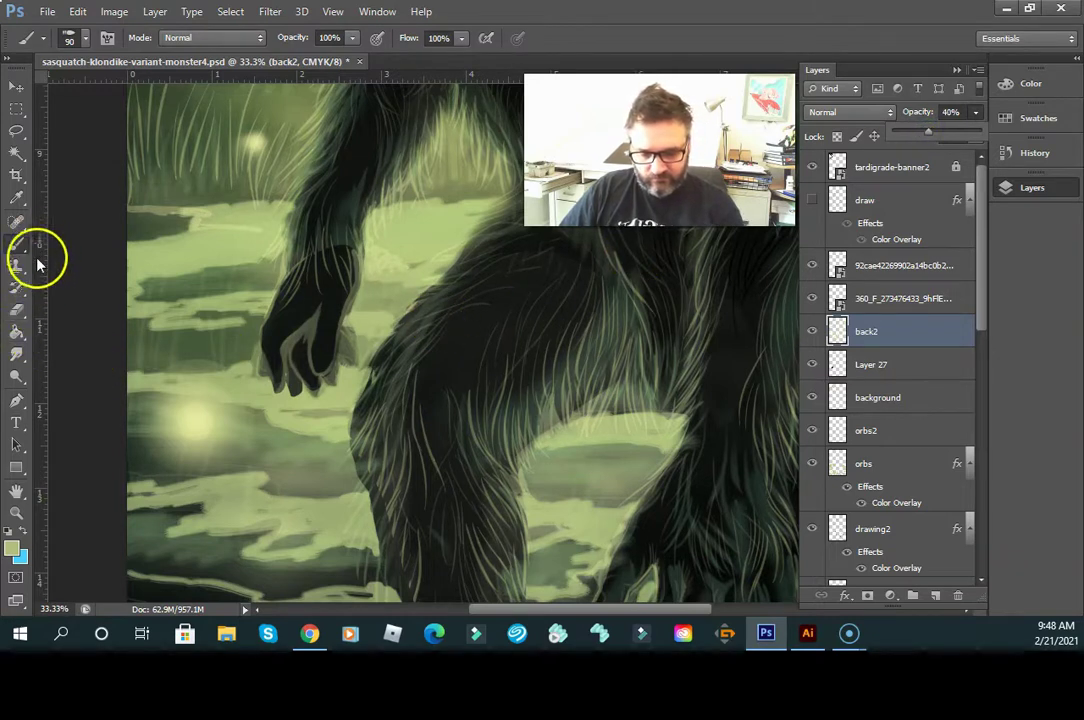
# - Smudge the back2 paint between and around the small hand's fingers at 50% strength to soften its edges
pyautogui.click(17, 352)
pyautogui.moveTo(305, 318)
pyautogui.mouseDown()
pyautogui.moveTo(286, 342)
pyautogui.moveTo(302, 325)
pyautogui.moveTo(284, 371)
pyautogui.moveTo(288, 337)
pyautogui.moveTo(287, 362)
pyautogui.moveTo(307, 336)
pyautogui.moveTo(311, 374)
pyautogui.mouseUp()
pyautogui.moveTo(319, 313)
pyautogui.mouseDown()
pyautogui.moveTo(312, 365)
pyautogui.moveTo(322, 363)
pyautogui.moveTo(336, 341)
pyautogui.moveTo(272, 358)
pyautogui.mouseUp()
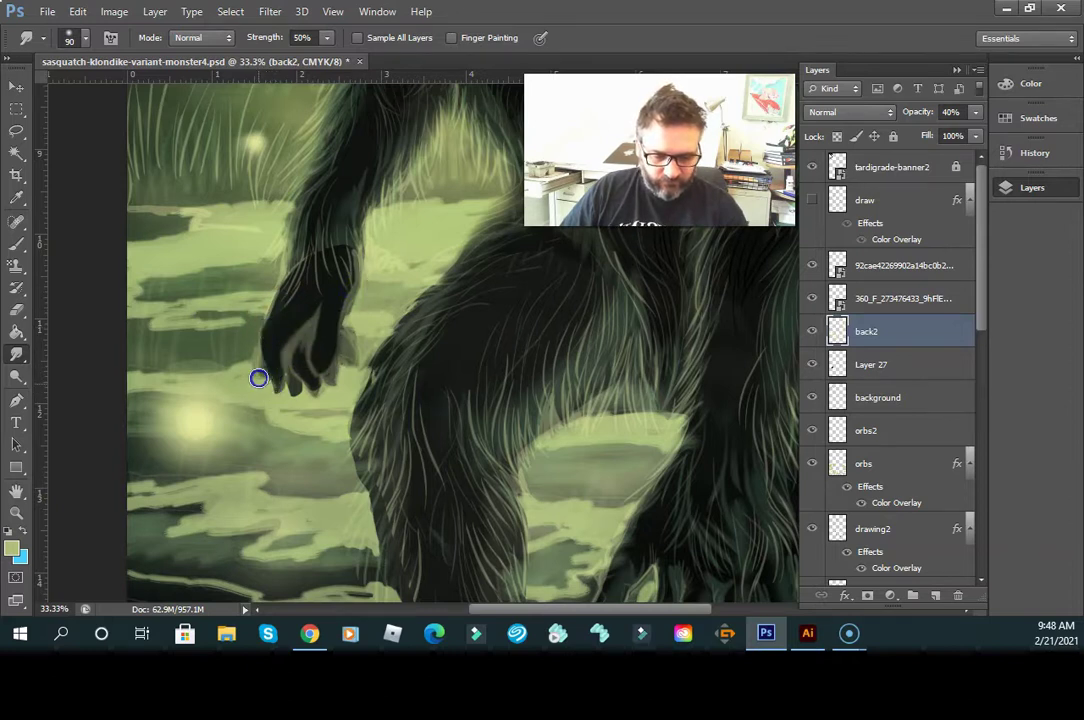
pyautogui.moveTo(343, 301)
pyautogui.mouseDown()
pyautogui.moveTo(361, 261)
pyautogui.moveTo(356, 303)
pyautogui.mouseUp()
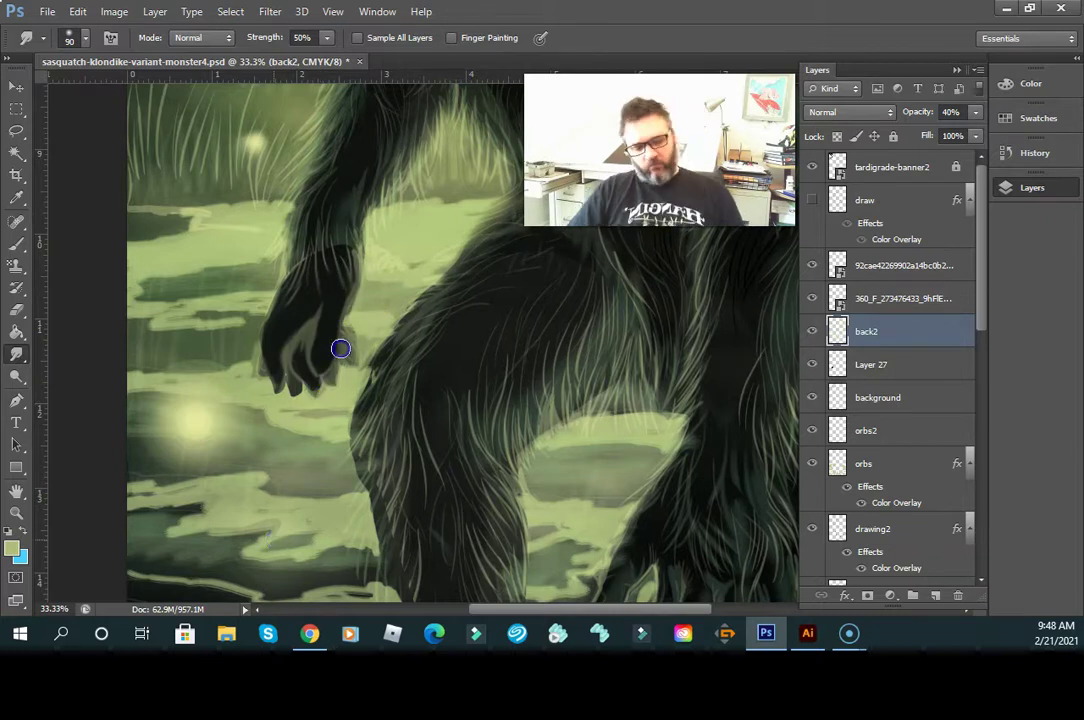
# - Examine how the softened small hand reads within the whole sasquatch figure
pyautogui.press('z')
pyautogui.keyDown('alt'); pyautogui.click(550, 449); pyautogui.keyUp('alt')
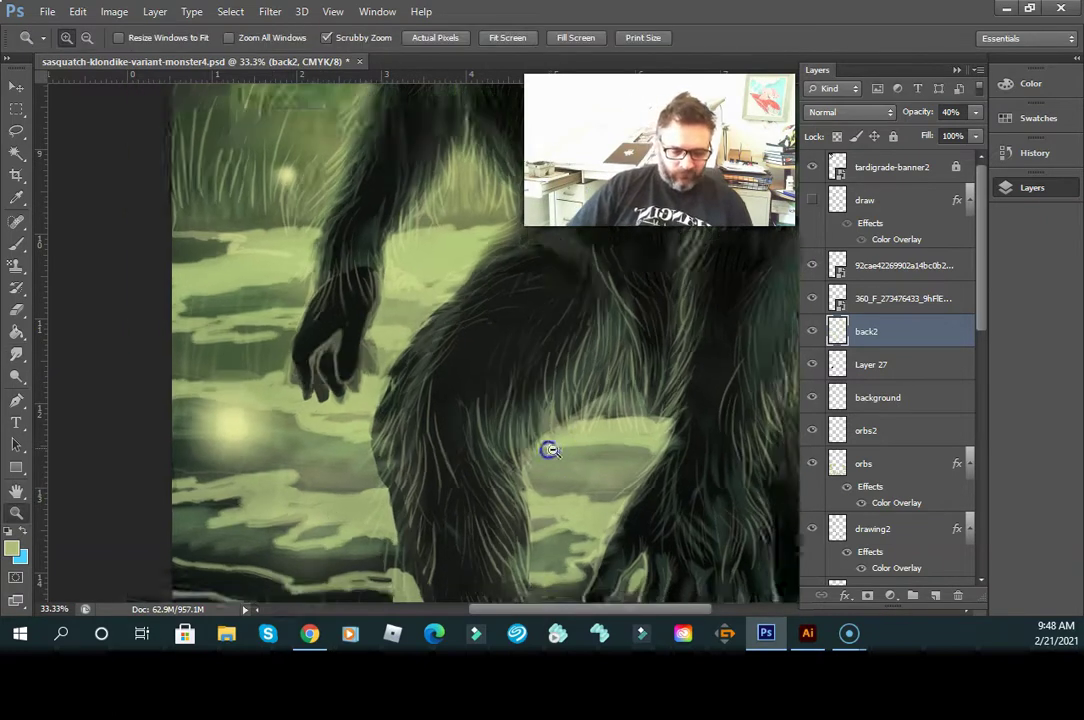
pyautogui.keyDown('alt'); pyautogui.click(515, 467); pyautogui.keyUp('alt')
pyautogui.moveTo(519, 492); pyautogui.dragTo(496, 460)
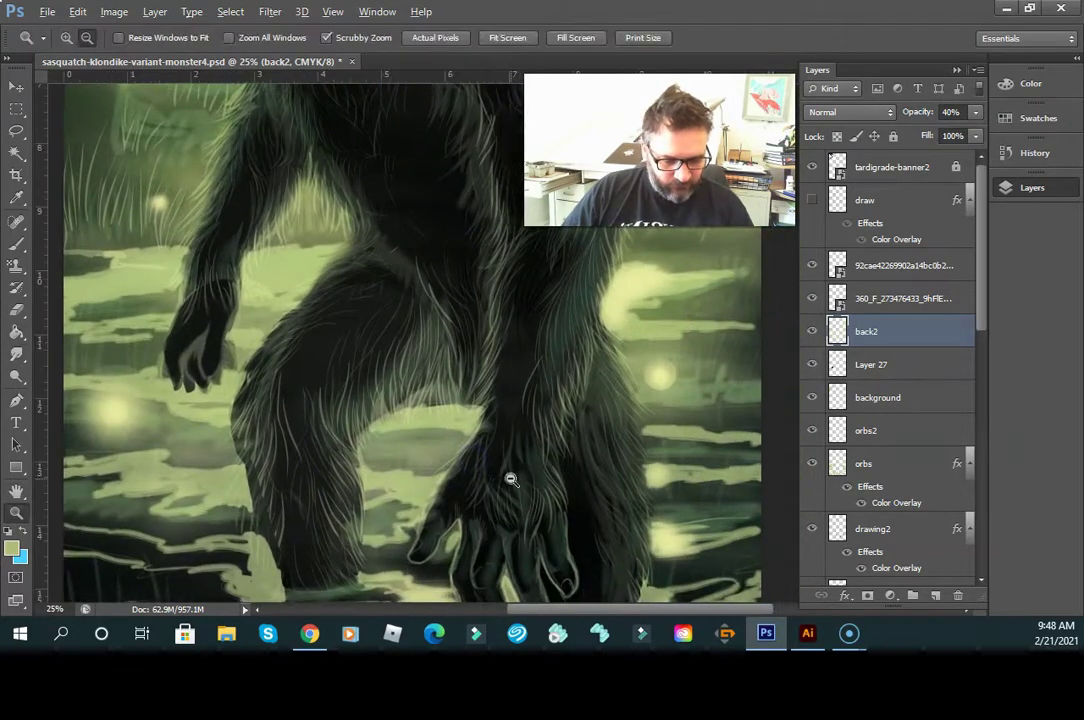
pyautogui.keyDown('alt'); pyautogui.click(512, 480); pyautogui.keyUp('alt')
pyautogui.keyDown('alt'); pyautogui.click(515, 484); pyautogui.keyUp('alt')
pyautogui.moveTo(557, 486); pyautogui.dragTo(503, 479)
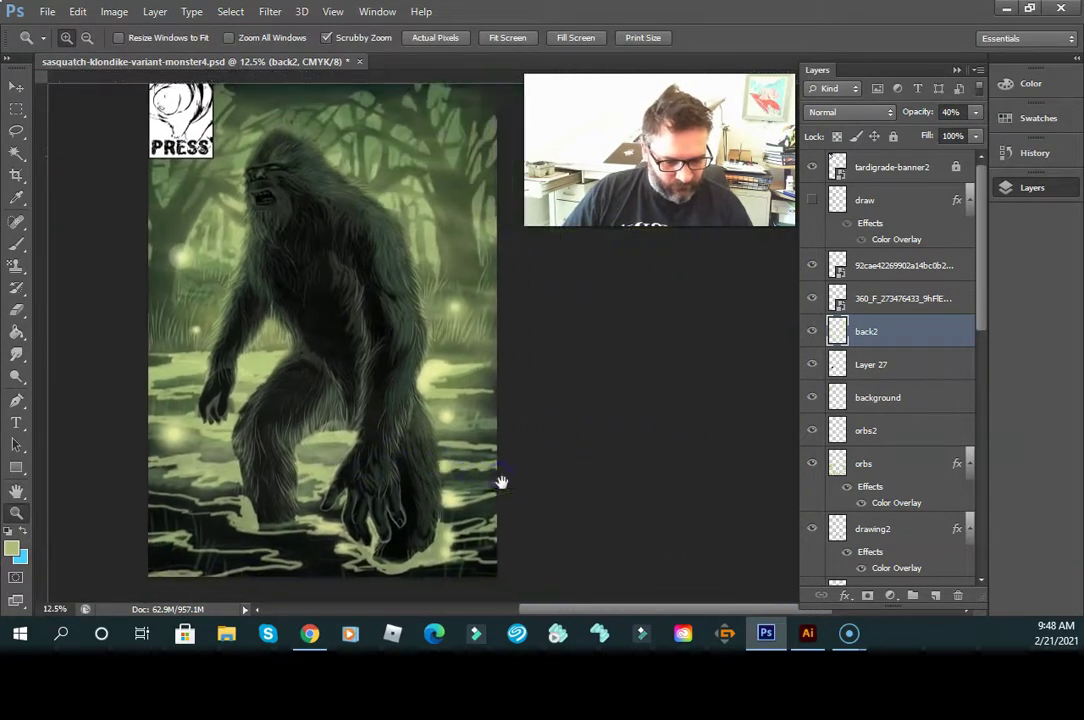
pyautogui.hotkey('ctrl', 'r')
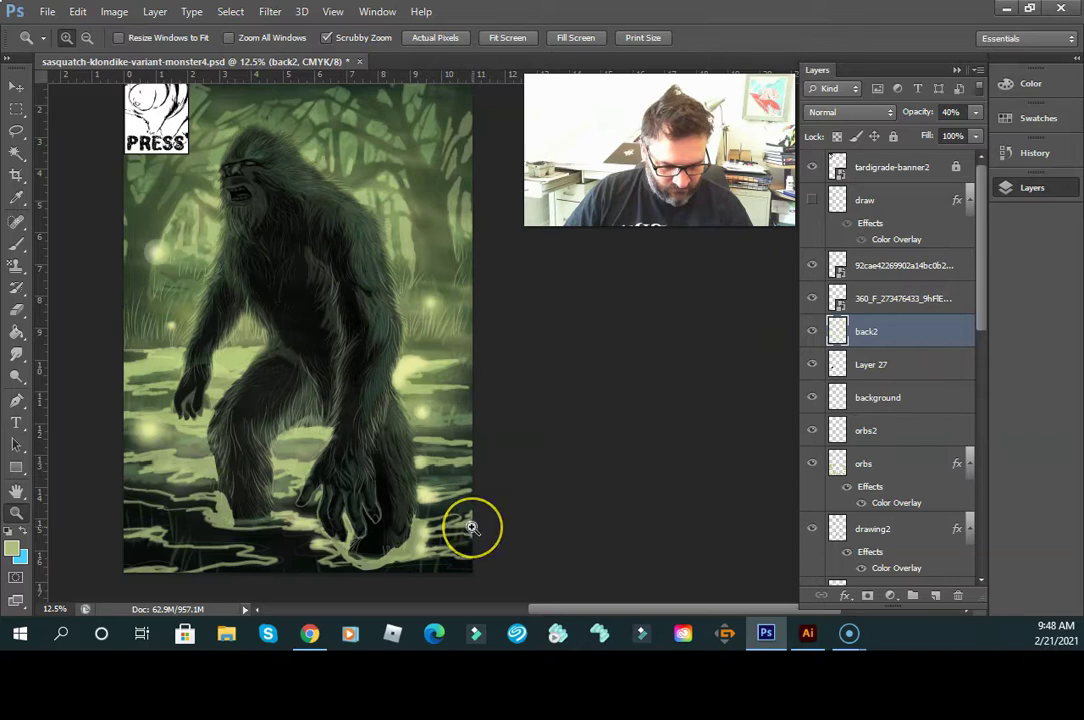
# - Toggle the layers from the 360_F texture down to orbs to compare their effect on the full illustration
pyautogui.click(812, 298)
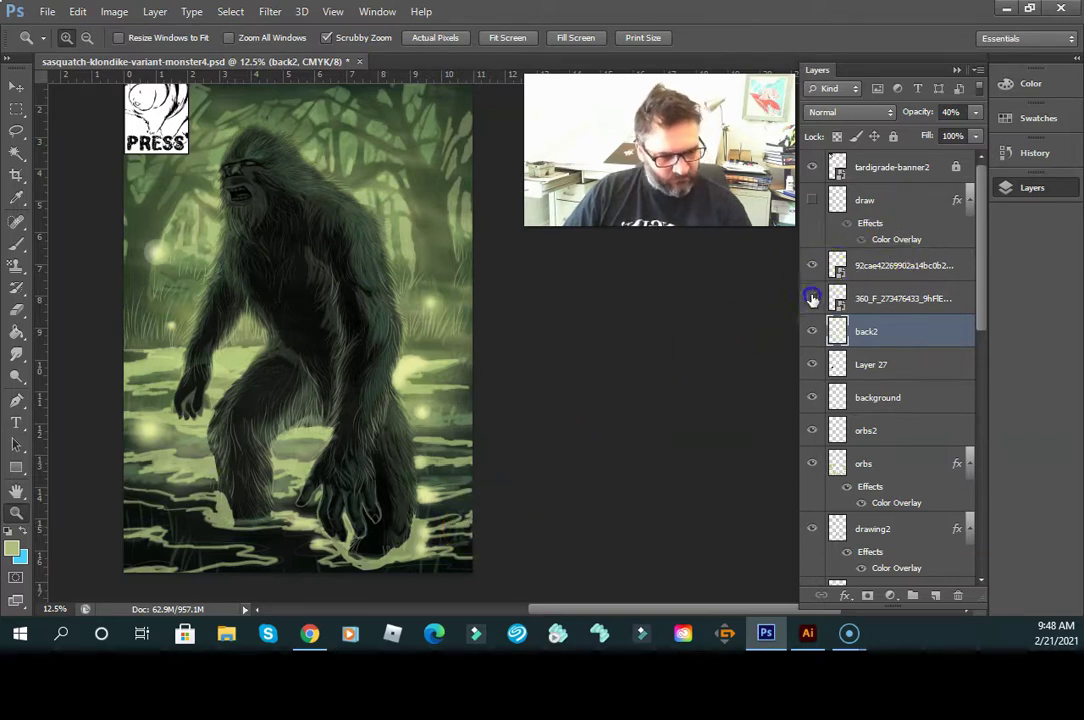
pyautogui.click(812, 331)
pyautogui.click(812, 331)
pyautogui.click(812, 364)
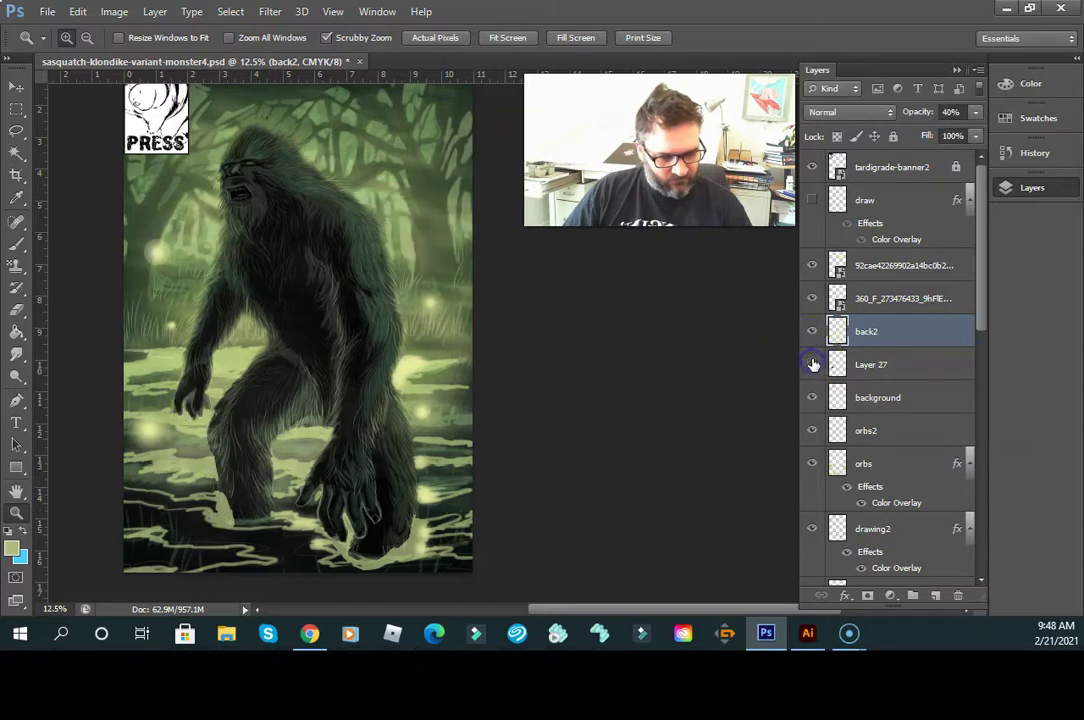
pyautogui.click(812, 398)
pyautogui.click(812, 398)
pyautogui.click(812, 430)
pyautogui.click(812, 430)
pyautogui.click(812, 463)
pyautogui.click(812, 463)
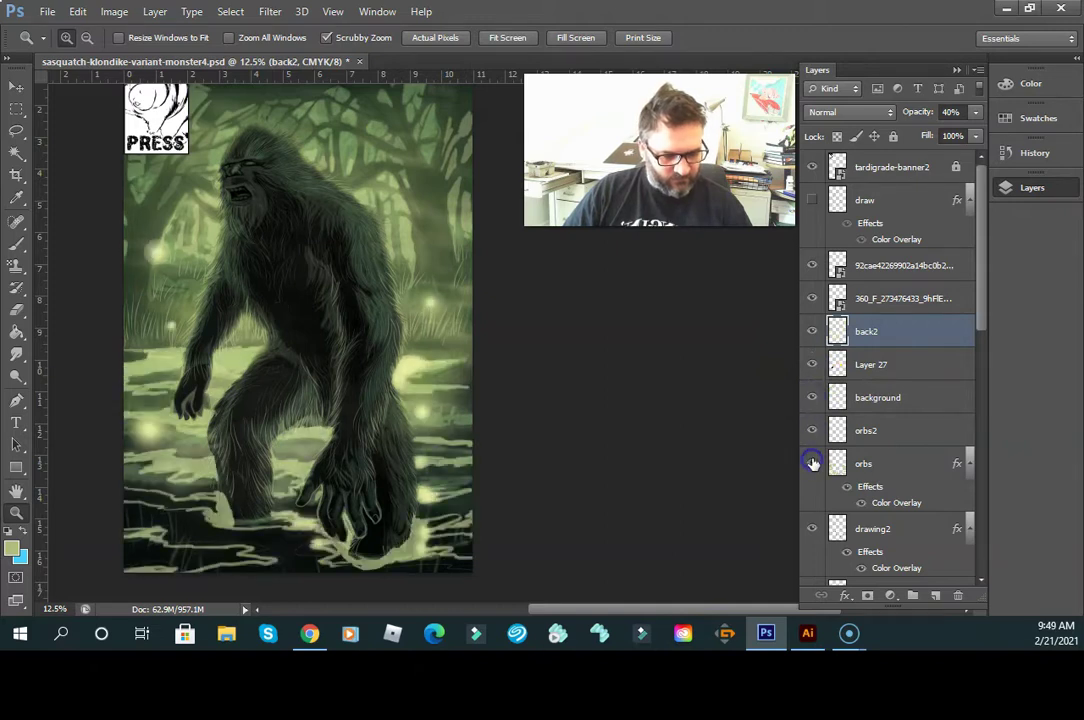
# - Toggle creature2 and the creature layer beneath it to compare their effect on the figure
pyautogui.moveTo(982, 331); pyautogui.dragTo(978, 400)
pyautogui.click(812, 474)
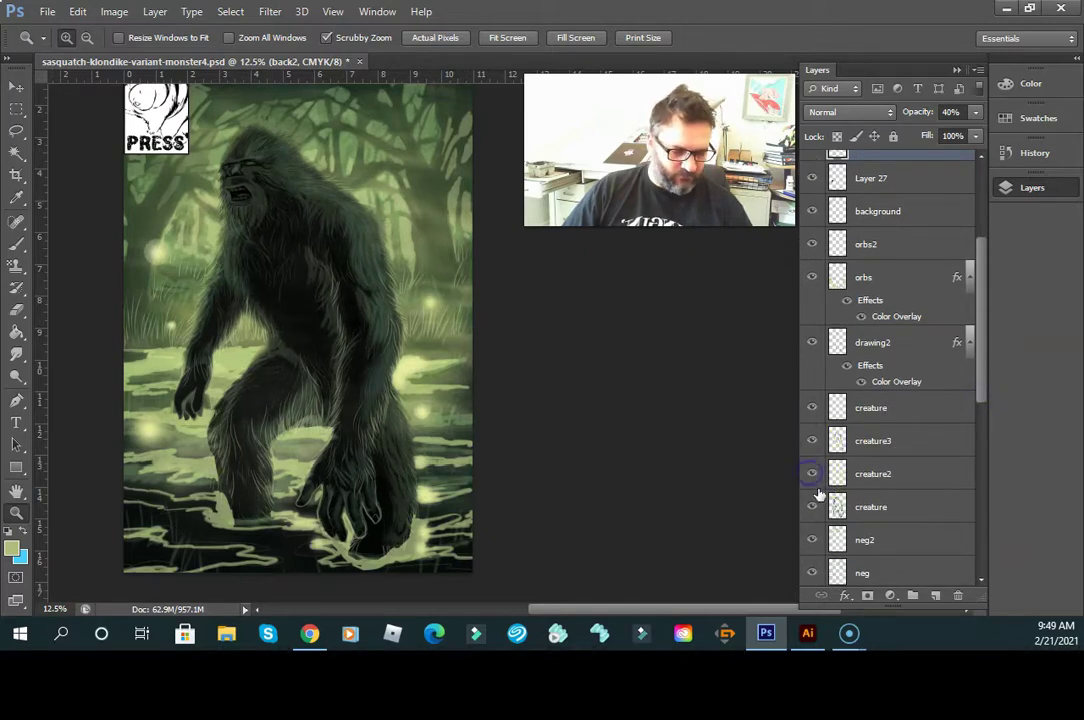
pyautogui.click(812, 507)
pyautogui.click(812, 507)
# - Brush light green over the small hand's fingers on the creature layer below creature2, and compare that layer's effect
pyautogui.click(906, 503)
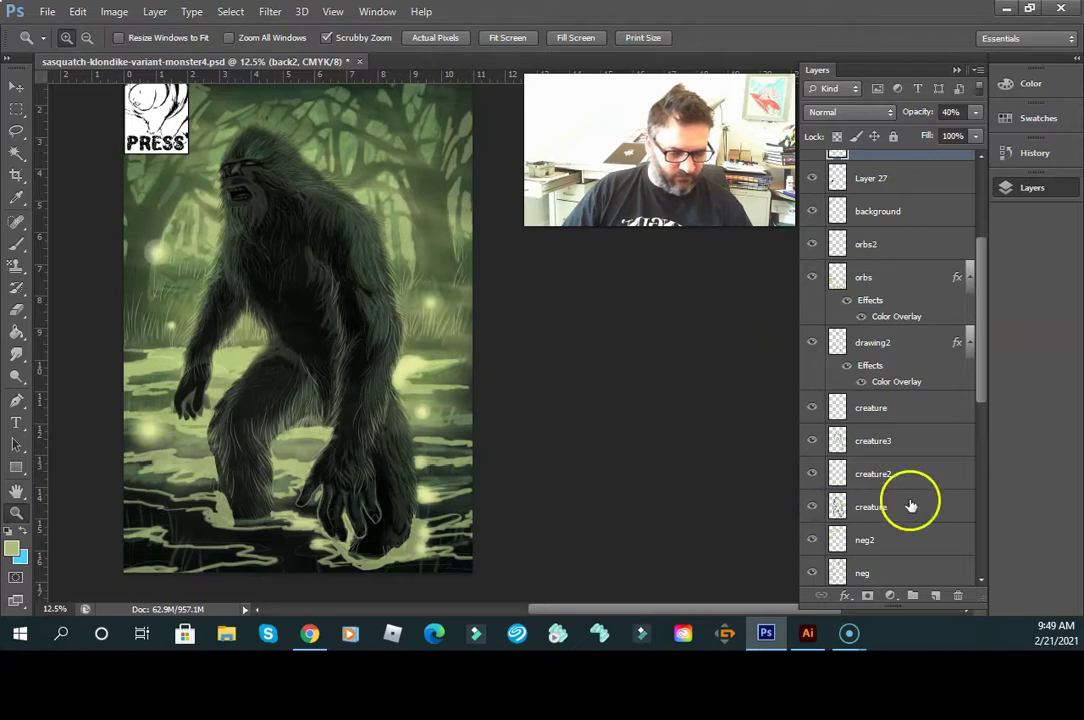
pyautogui.click(312, 430)
pyautogui.click(314, 427)
pyautogui.click(314, 425)
pyautogui.click(315, 424)
pyautogui.moveTo(315, 424); pyautogui.dragTo(455, 467)
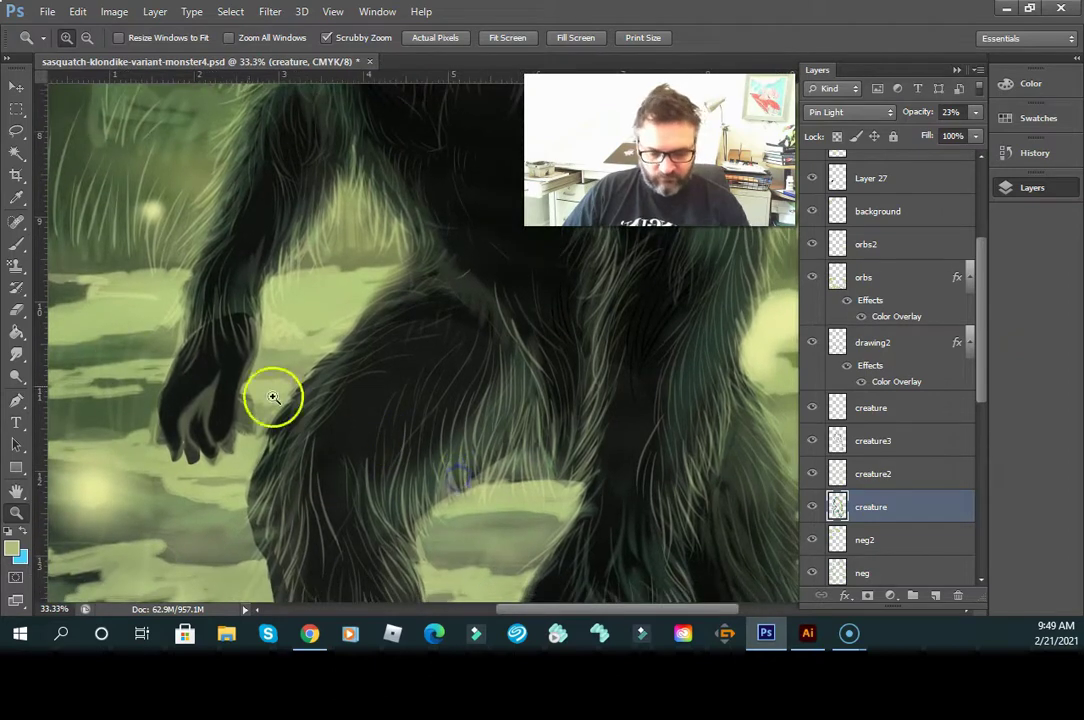
pyautogui.click(16, 243)
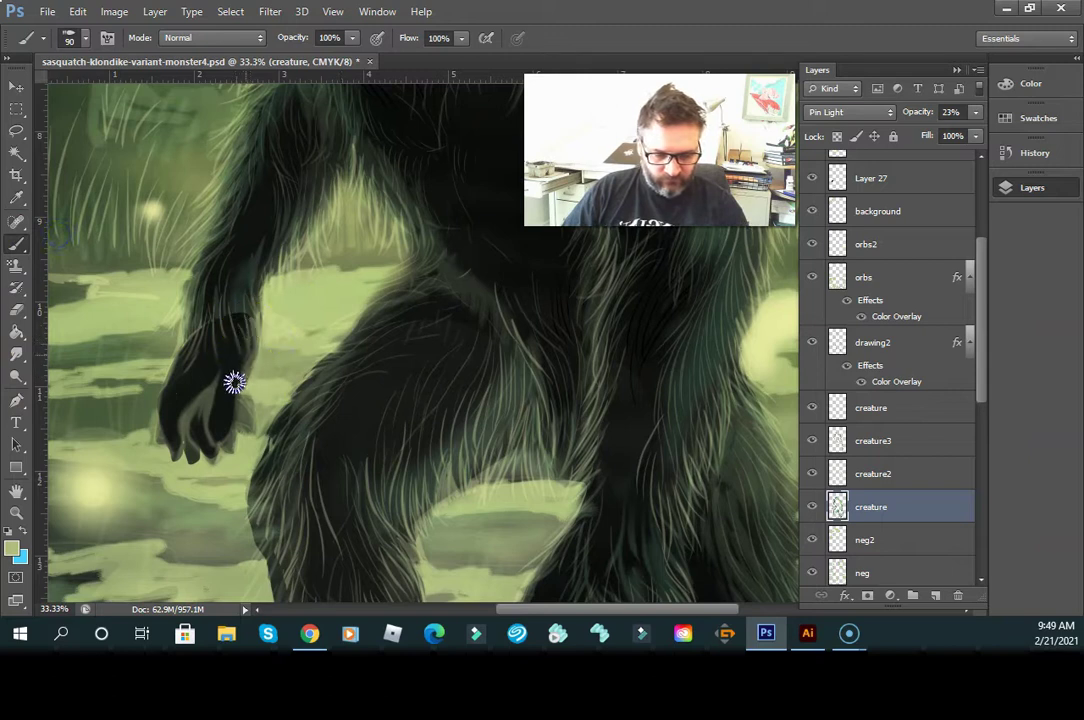
pyautogui.moveTo(239, 364); pyautogui.dragTo(229, 419)
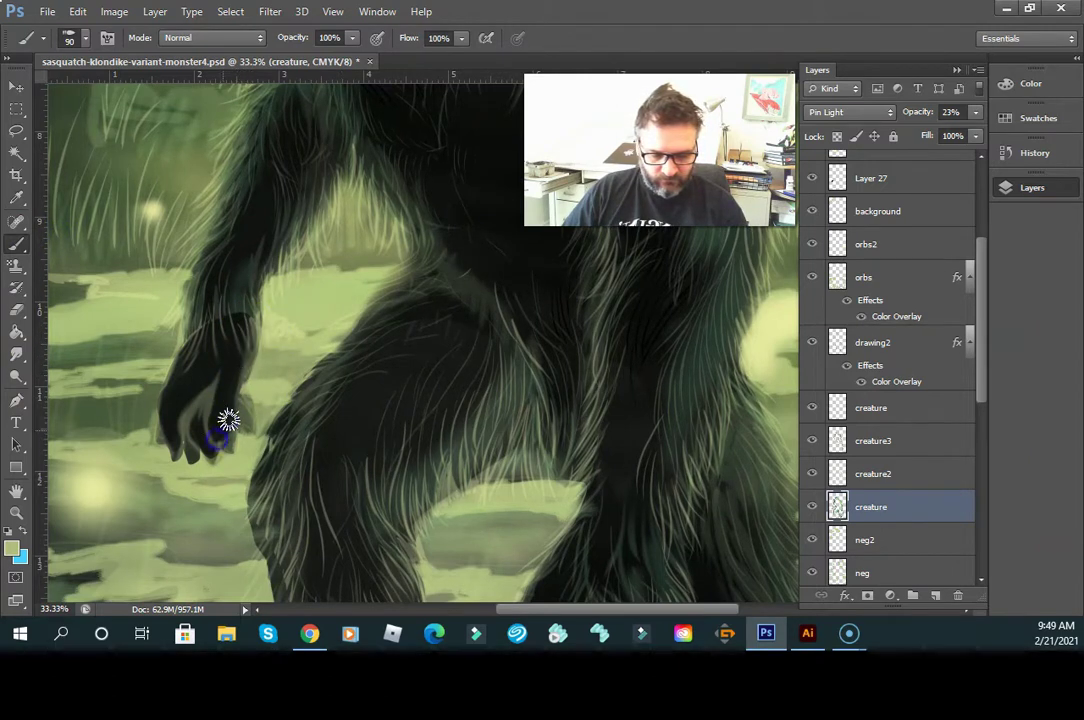
pyautogui.click(816, 507)
pyautogui.click(816, 507)
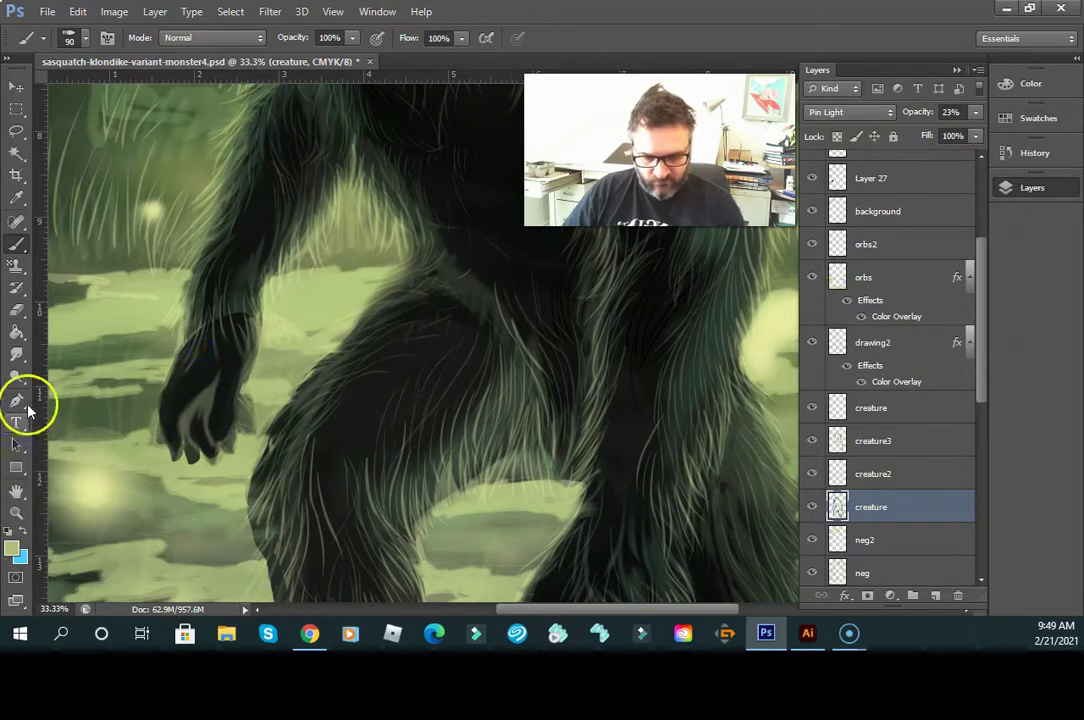
# - Sample the dark fur colour and brush it over the small hand, wrist and forearm on the creature layer below creature2
pyautogui.click(17, 197)
pyautogui.click(318, 191)
pyautogui.click(17, 243)
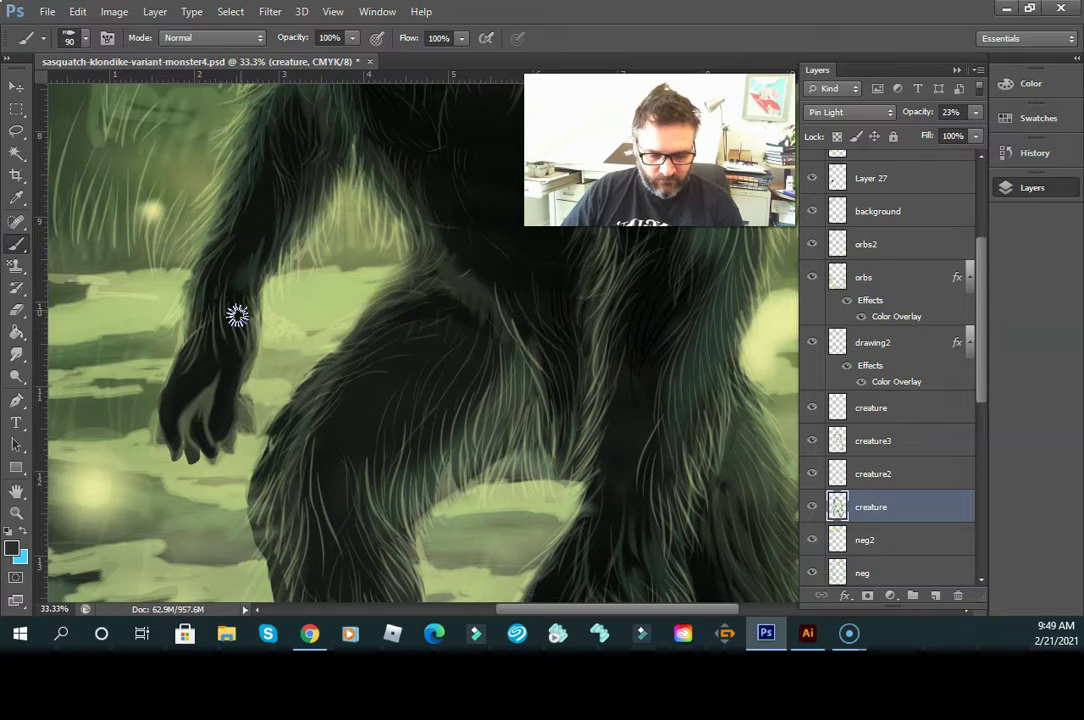
pyautogui.moveTo(238, 330)
pyautogui.mouseDown()
pyautogui.moveTo(206, 367)
pyautogui.moveTo(210, 323)
pyautogui.moveTo(212, 346)
pyautogui.mouseUp()
pyautogui.moveTo(229, 265); pyautogui.dragTo(231, 304)
pyautogui.moveTo(242, 260); pyautogui.dragTo(241, 311)
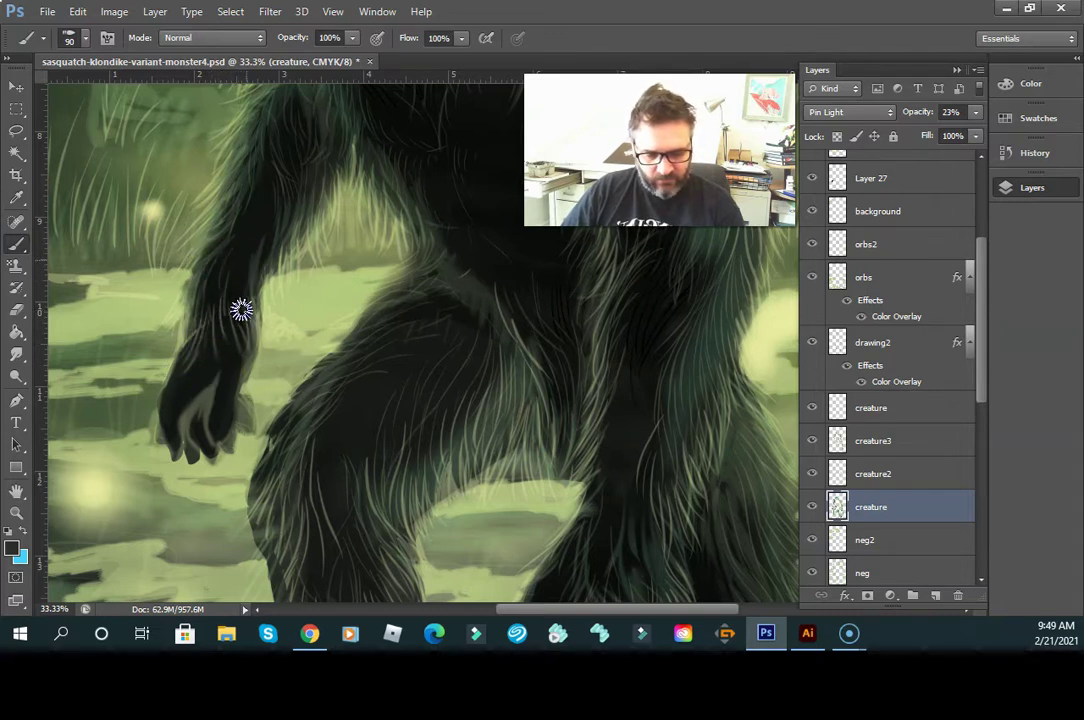
pyautogui.moveTo(270, 233)
pyautogui.mouseDown()
pyautogui.moveTo(255, 261)
pyautogui.moveTo(216, 284)
pyautogui.moveTo(188, 341)
pyautogui.mouseUp()
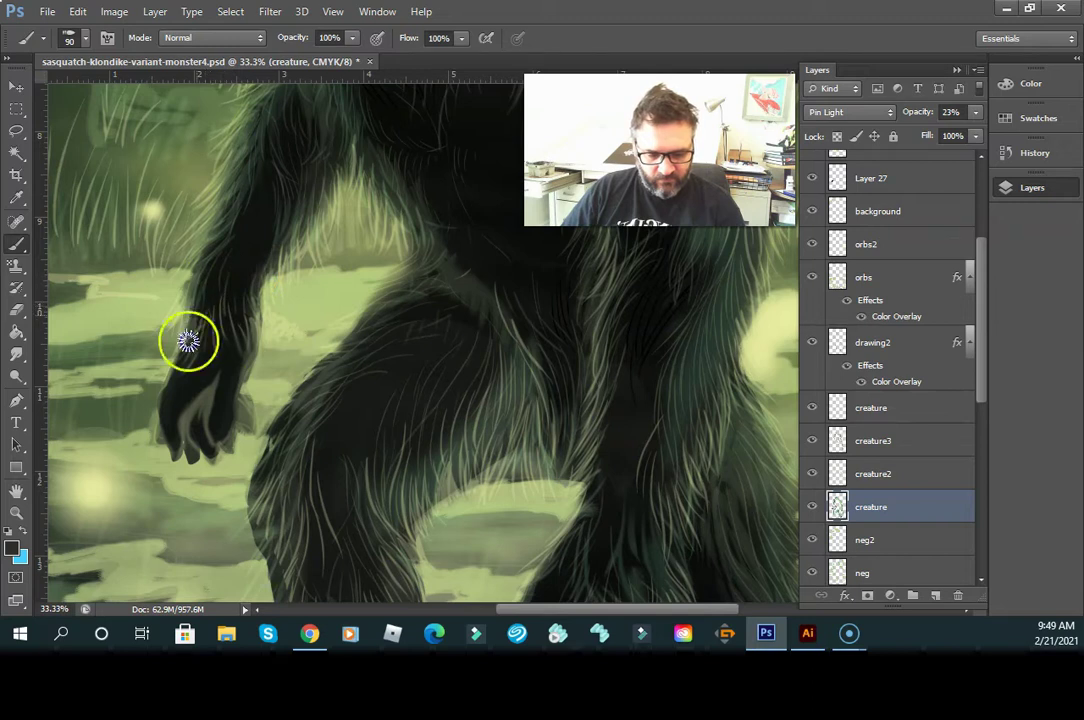
pyautogui.moveTo(208, 267)
pyautogui.mouseDown()
pyautogui.moveTo(319, 423)
pyautogui.moveTo(331, 467)
pyautogui.moveTo(335, 440)
pyautogui.mouseUp()
pyautogui.hotkey('alt', 'space')
pyautogui.keyDown('alt'); pyautogui.click(359, 425); pyautogui.keyUp('alt')
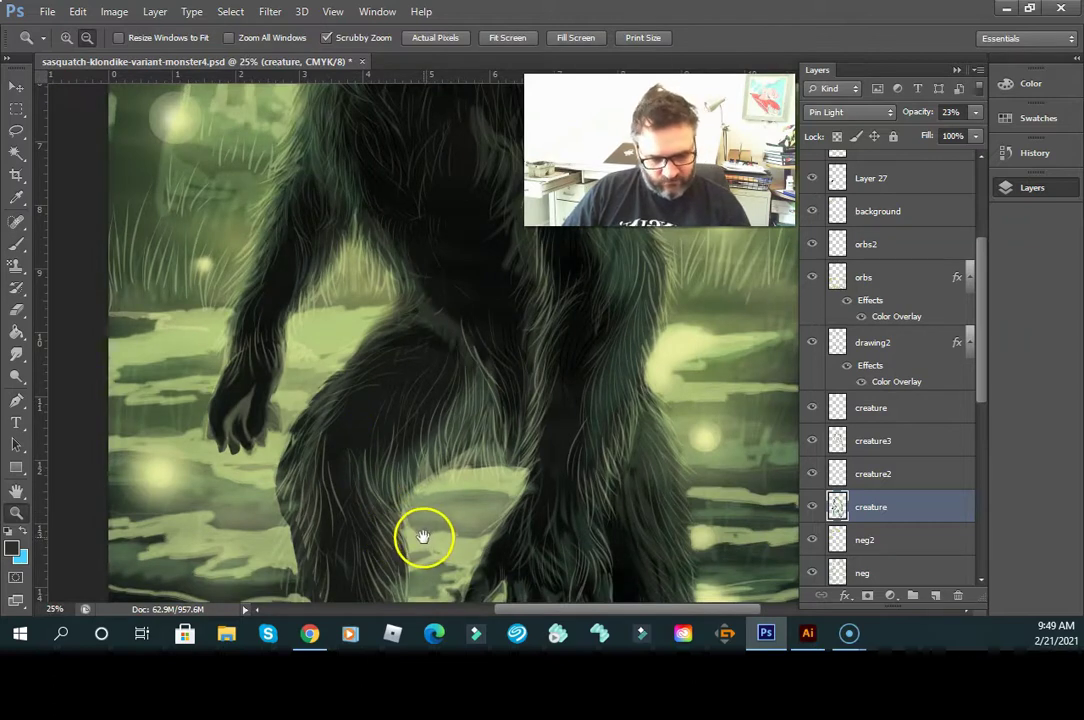
pyautogui.moveTo(252, 416); pyautogui.dragTo(247, 386)
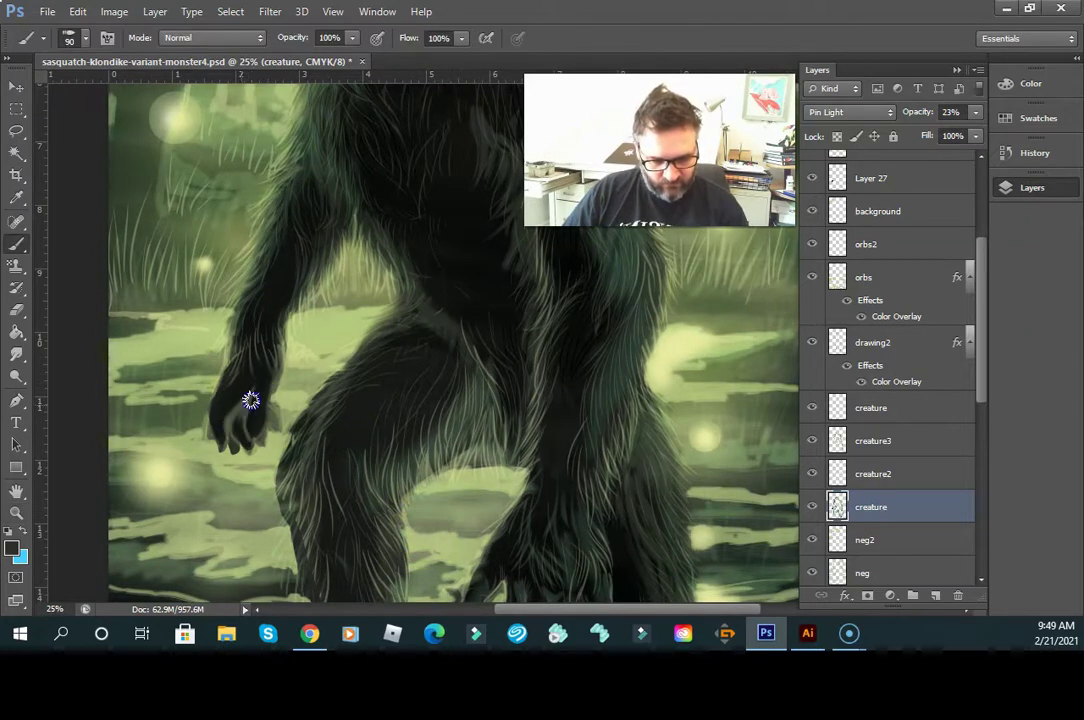
# - Toggle the creature layer below creature2, neg2 and neg to compare their effect around the small hand
pyautogui.click(811, 507)
pyautogui.click(811, 507)
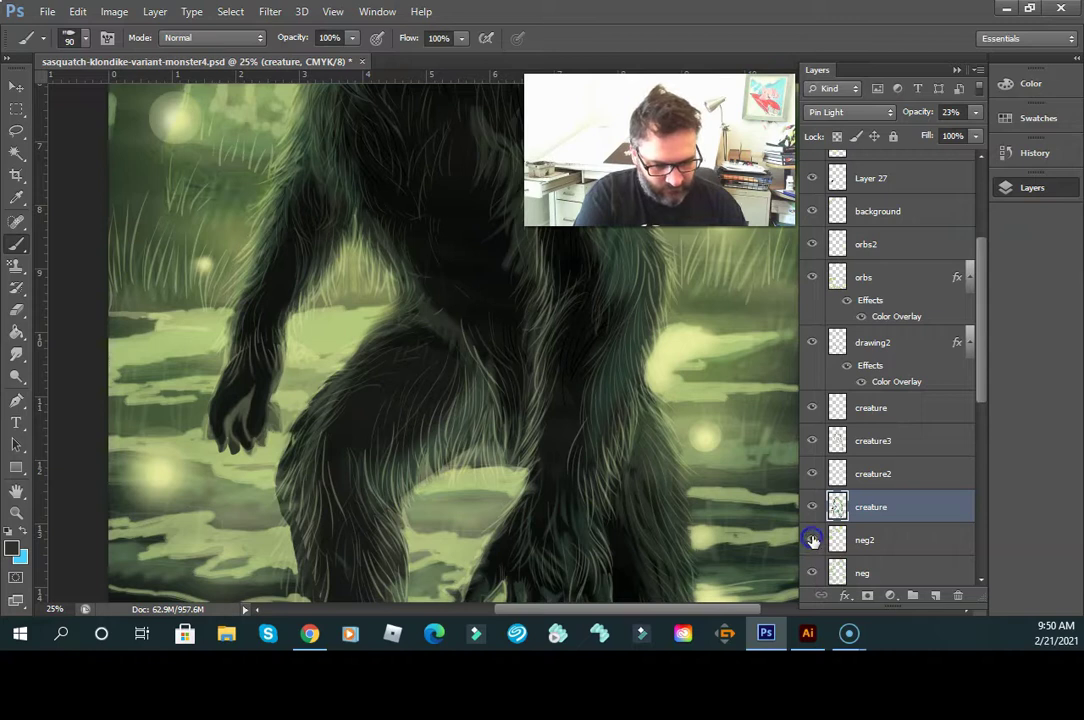
pyautogui.click(812, 540)
pyautogui.moveTo(980, 399); pyautogui.dragTo(987, 466)
pyautogui.click(810, 351)
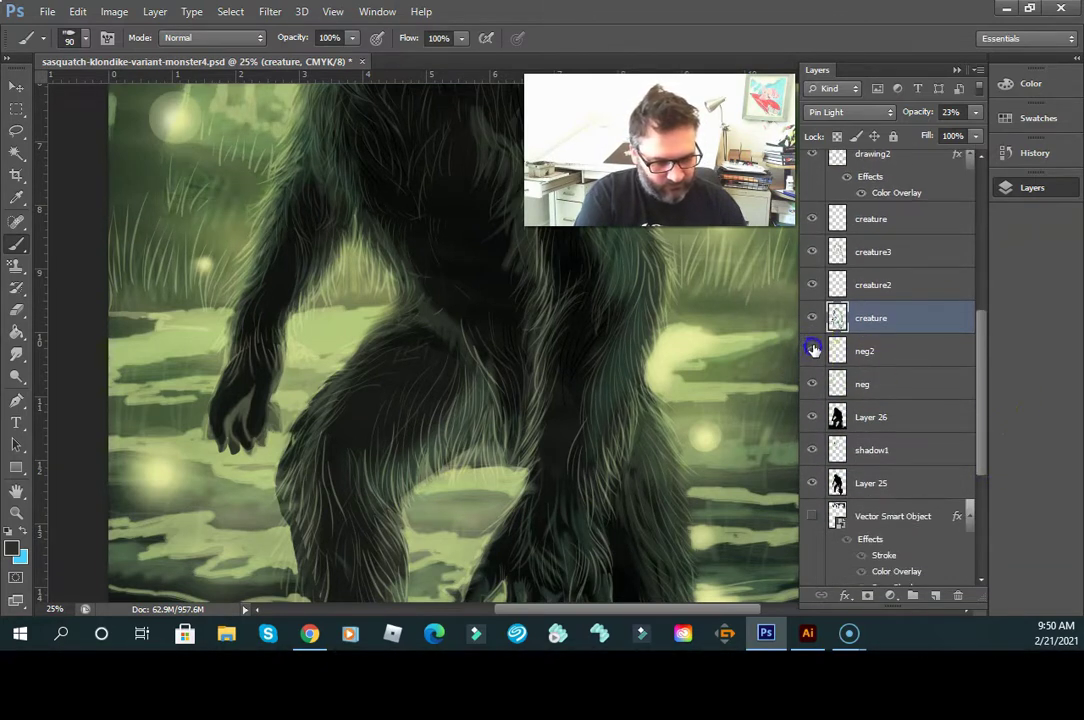
pyautogui.click(812, 349)
pyautogui.click(813, 384)
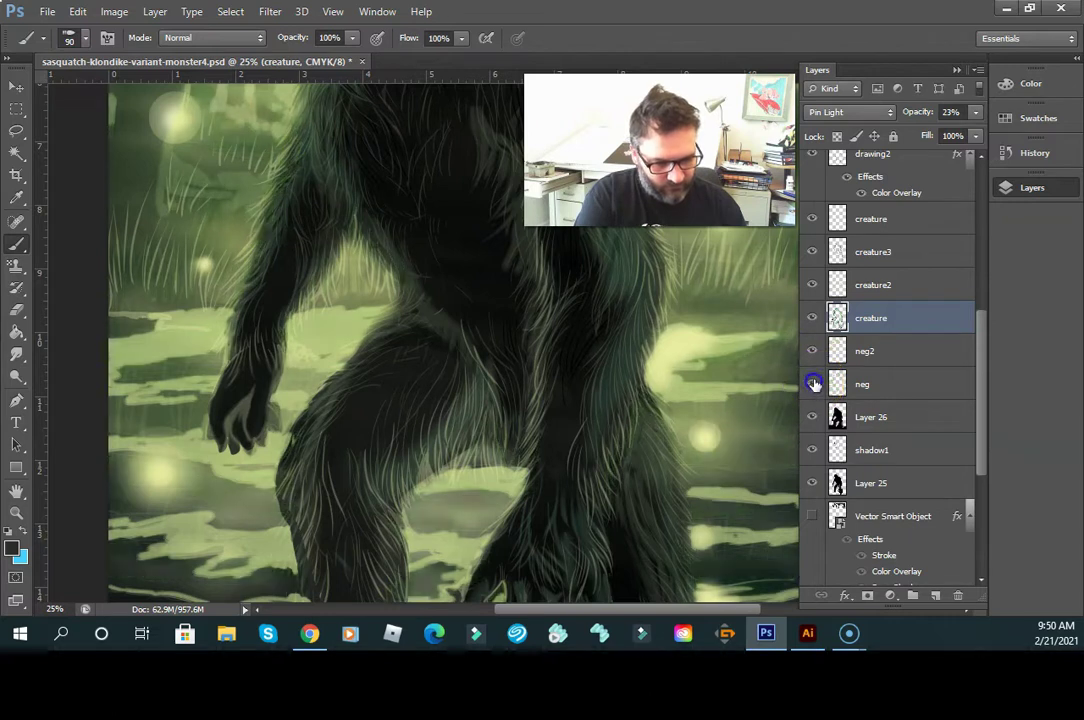
pyautogui.click(813, 384)
# - Compare the figure with and without Layer 26
pyautogui.click(813, 416)
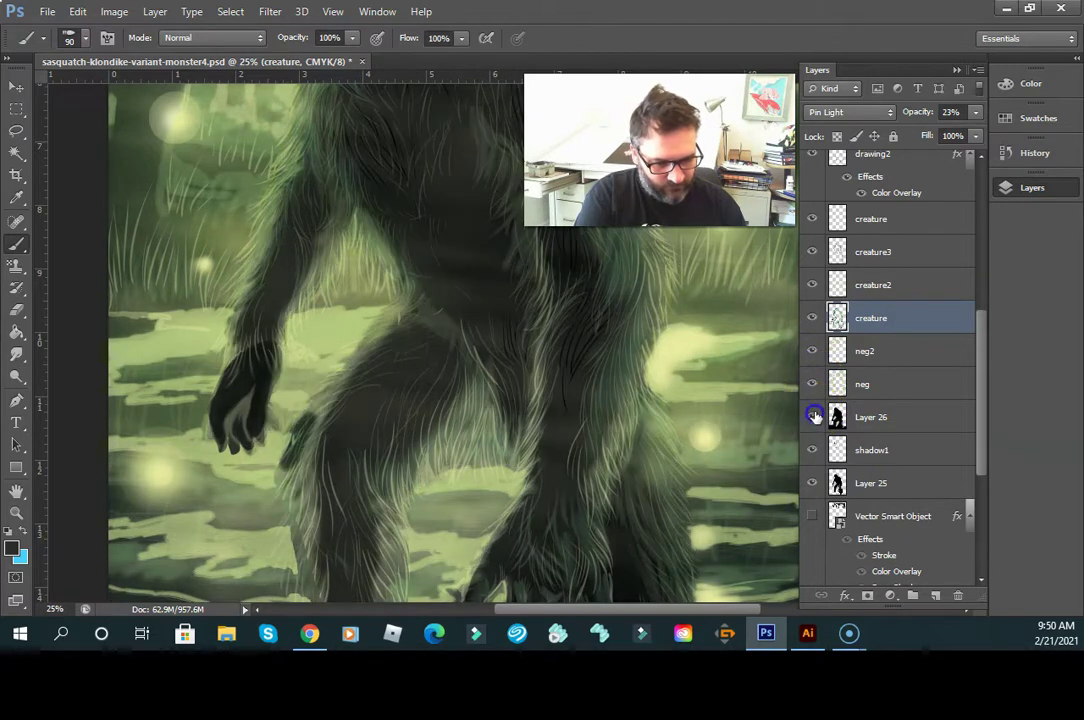
pyautogui.click(814, 416)
pyautogui.click(814, 416)
pyautogui.click(814, 416)
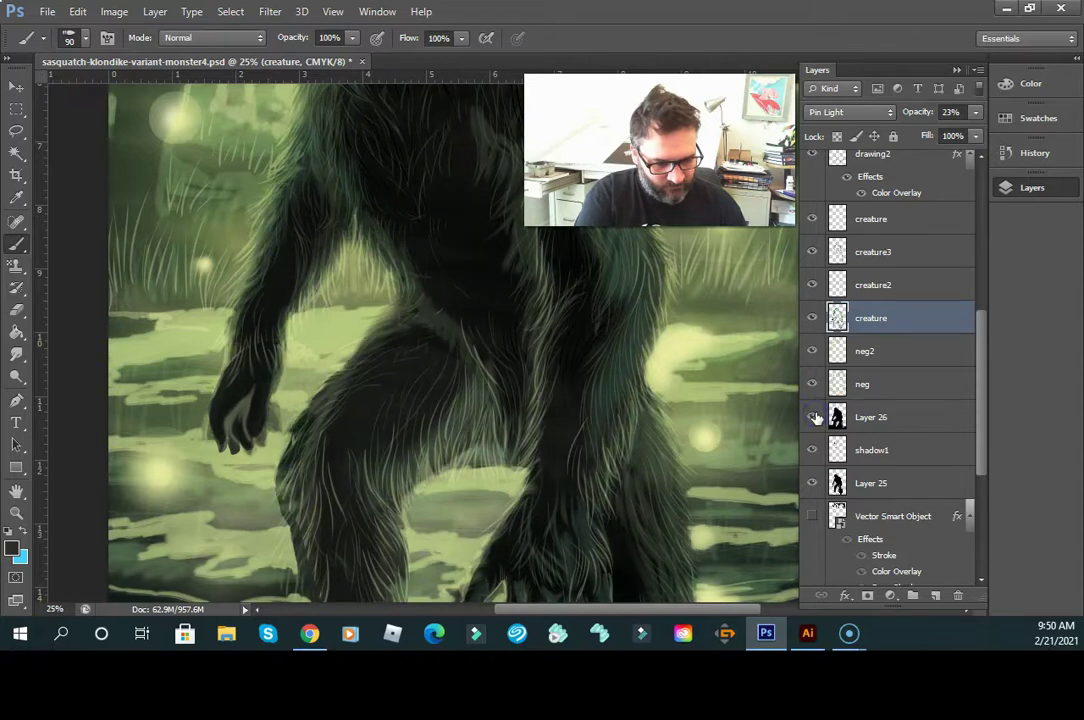
pyautogui.click(814, 416)
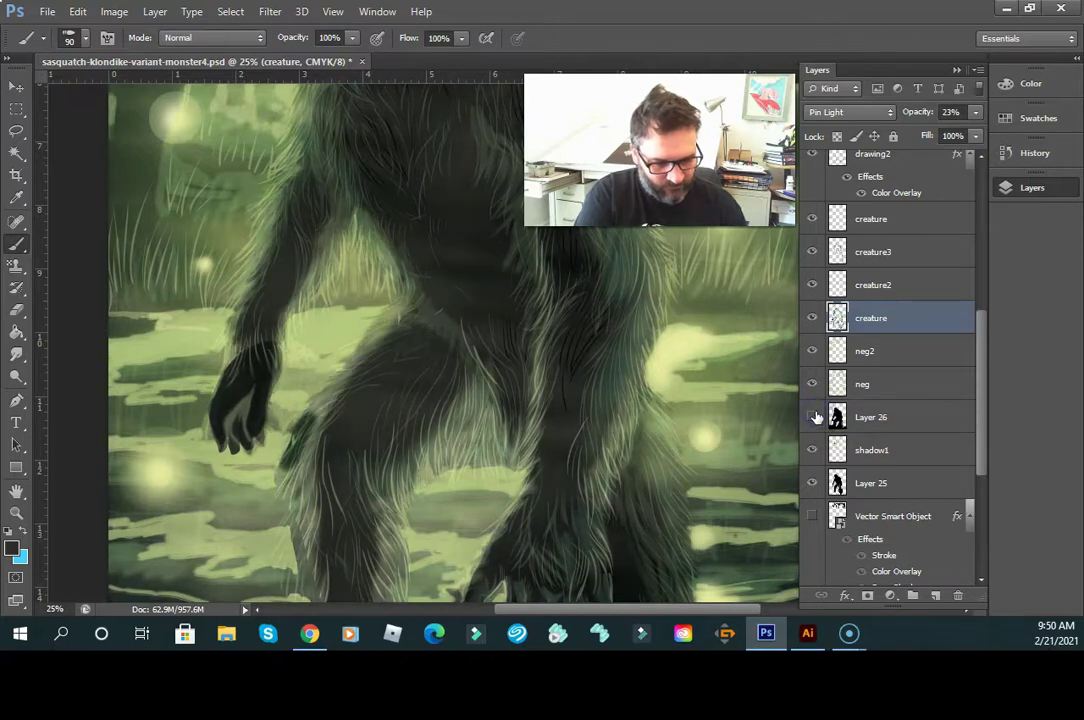
pyautogui.click(814, 416)
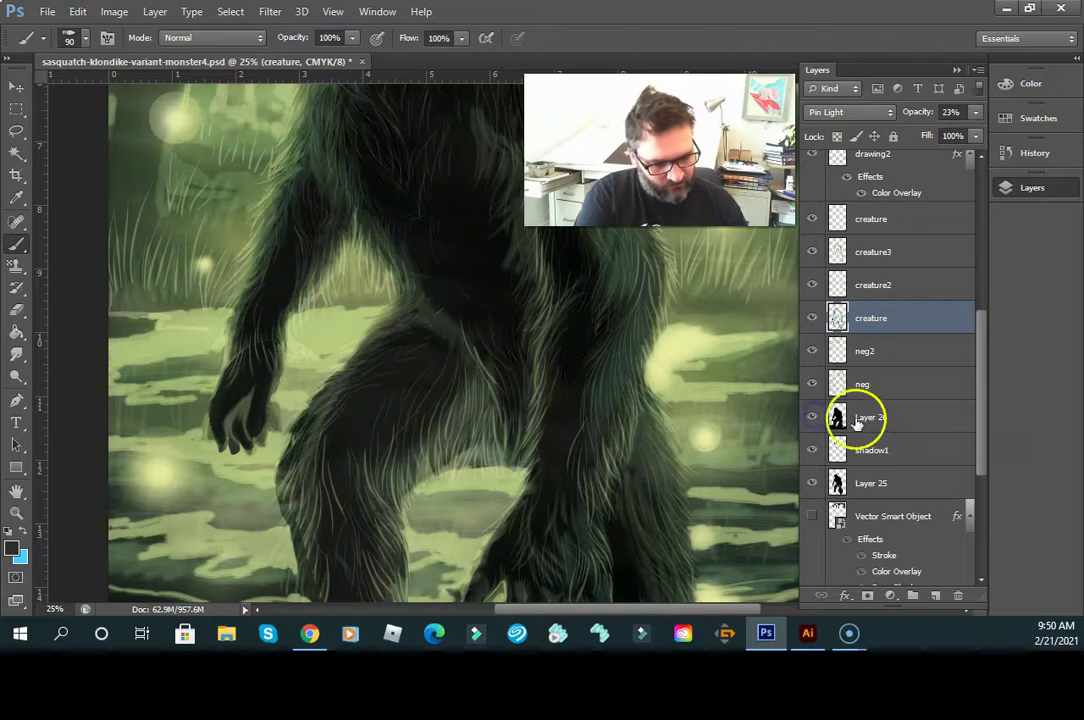
# - Try to outline the area around the small hand's fingers on Layer 26 with the Lasso
pyautogui.click(893, 418)
pyautogui.click(16, 131)
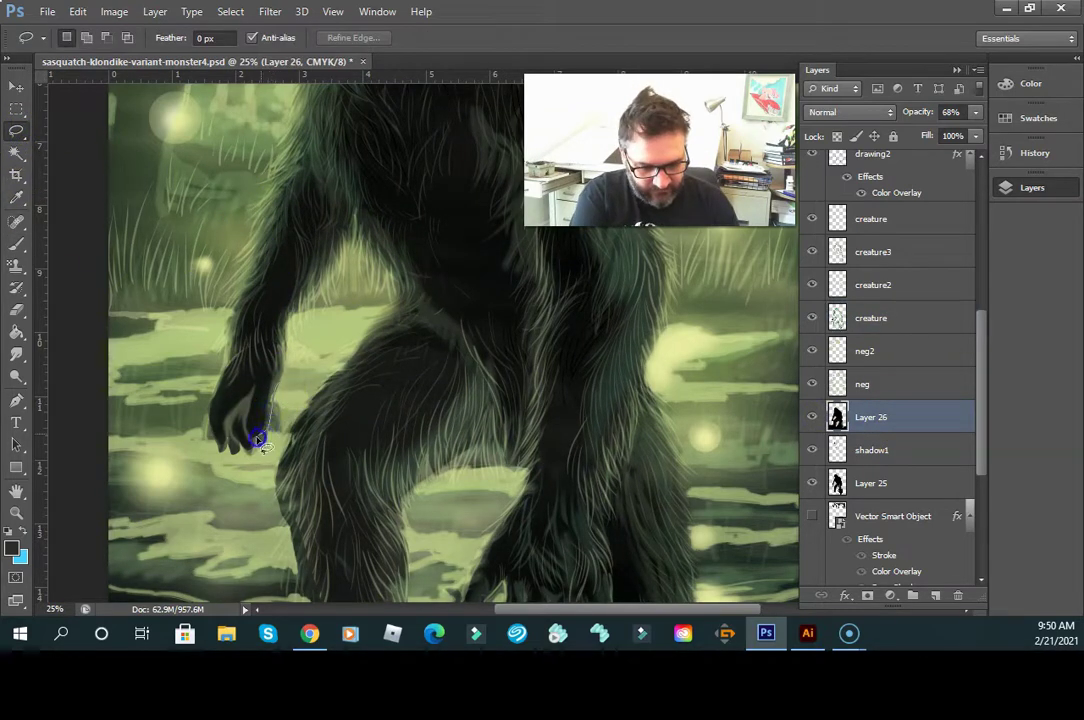
pyautogui.moveTo(205, 392)
pyautogui.mouseDown()
pyautogui.moveTo(197, 462)
pyautogui.moveTo(255, 475)
pyautogui.moveTo(285, 378)
pyautogui.mouseUp()
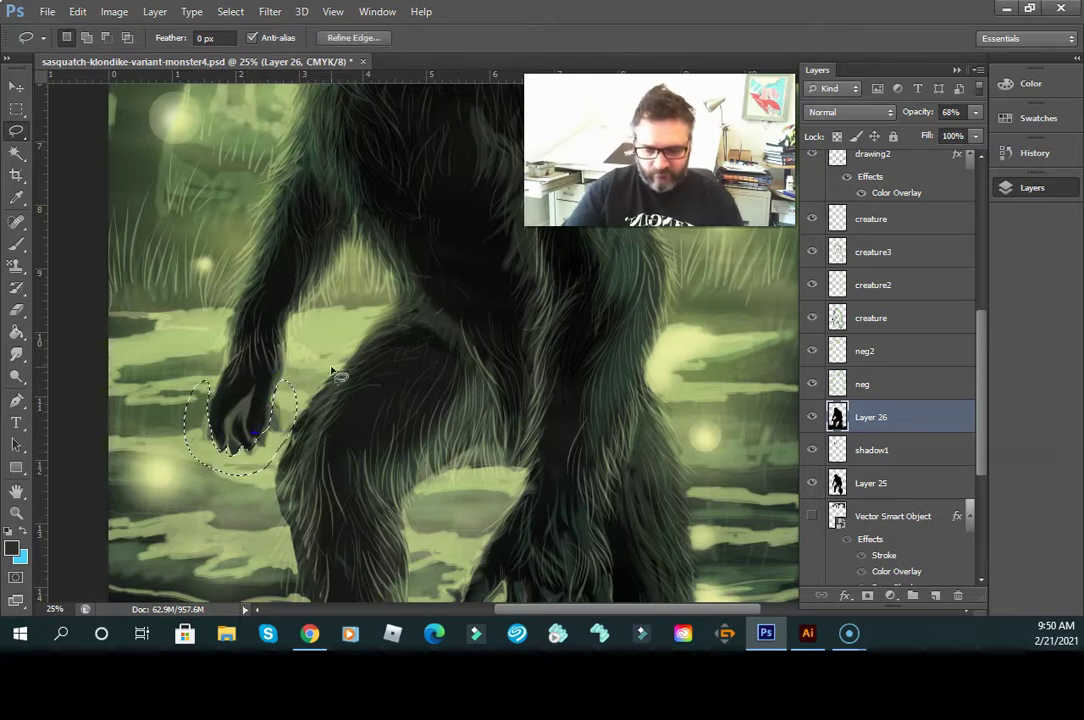
pyautogui.hotkey('ctrl', 'd')
# - Check how shadow1 and Layer 25 contribute to the edges of the small hand
pyautogui.click(813, 451)
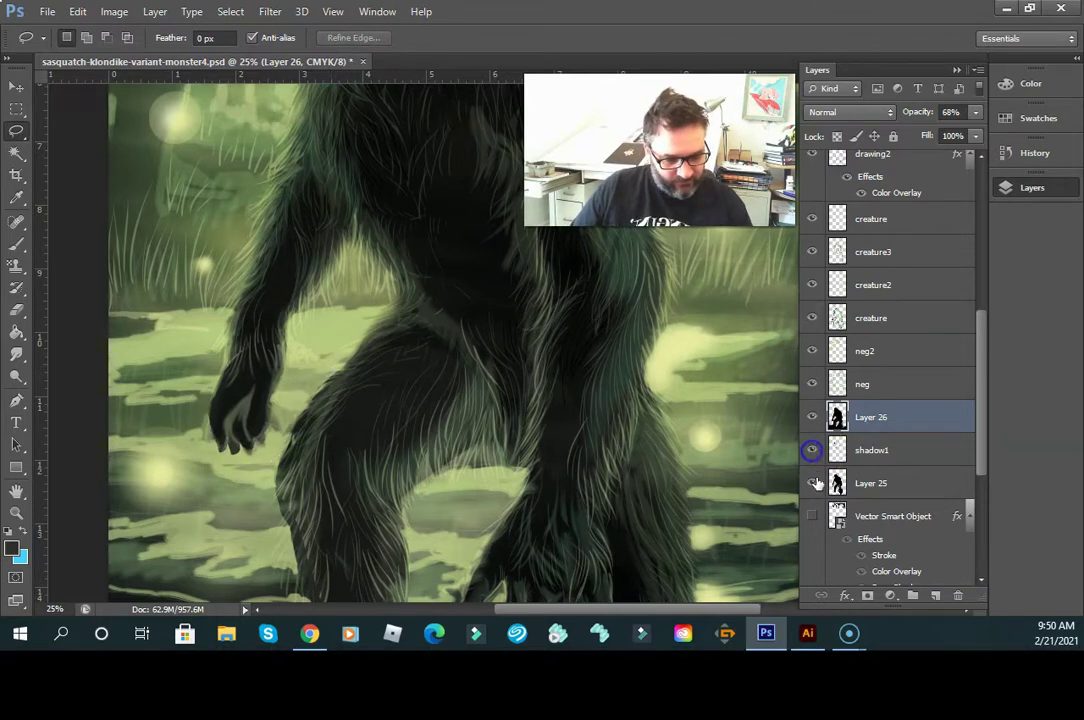
pyautogui.click(813, 483)
pyautogui.click(813, 483)
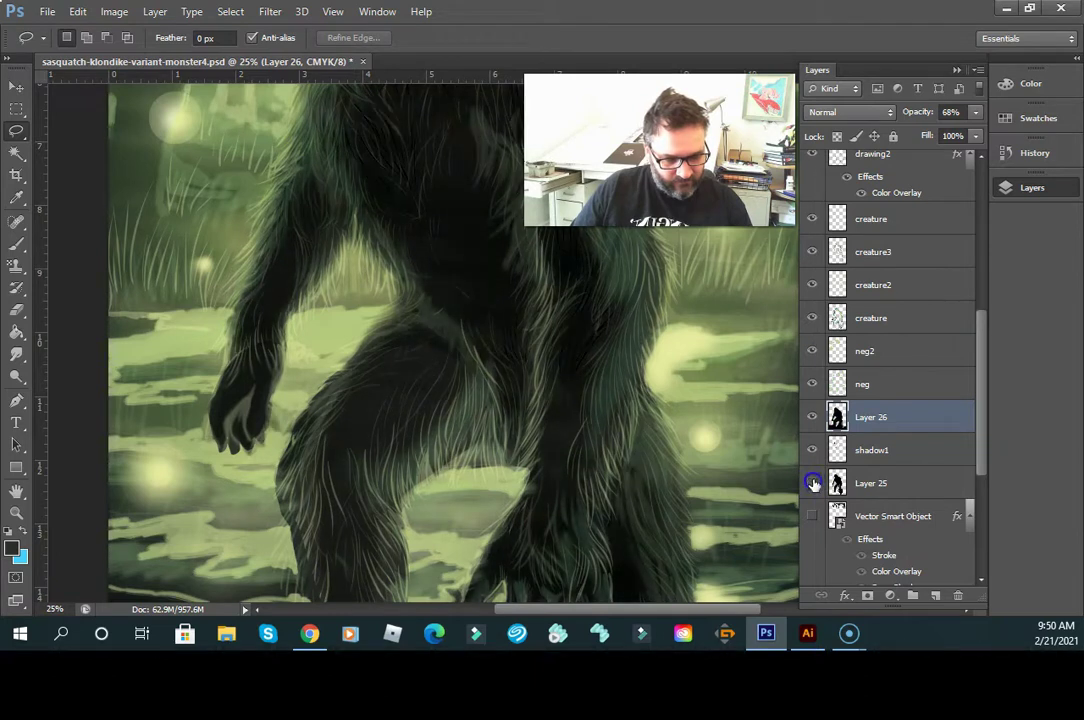
pyautogui.click(813, 484)
pyautogui.click(812, 484)
# - Lasso the area around the small hand's fingers on Layer 25 and delete its contents
pyautogui.click(885, 482)
pyautogui.moveTo(283, 391); pyautogui.dragTo(268, 412)
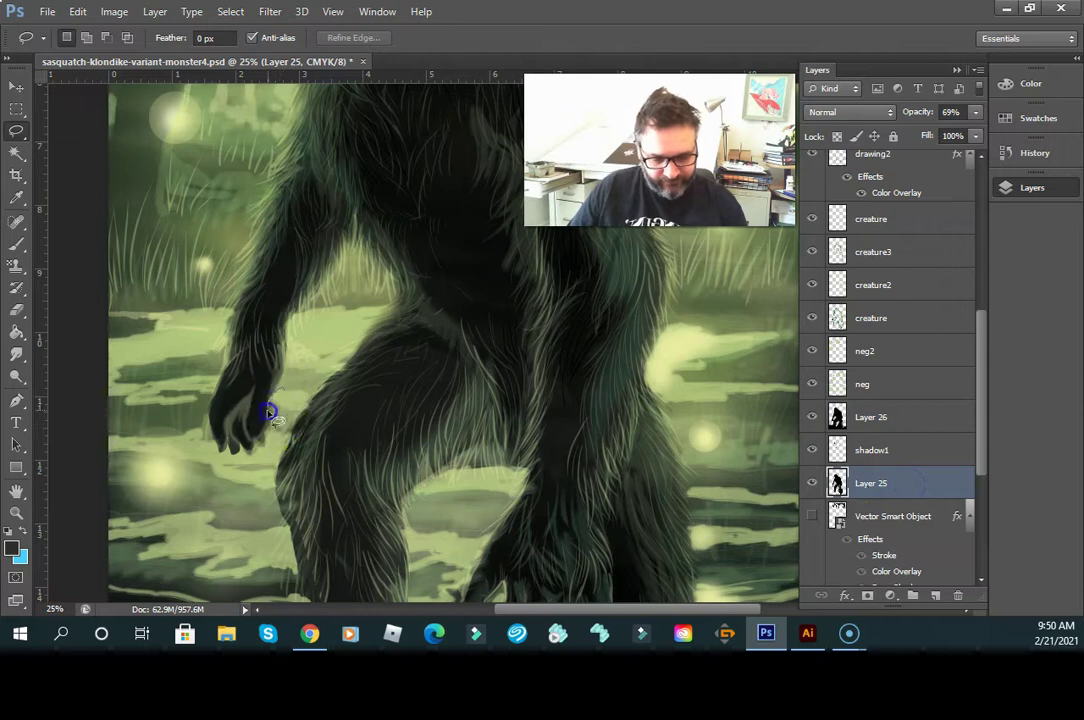
pyautogui.moveTo(270, 470); pyautogui.dragTo(279, 381)
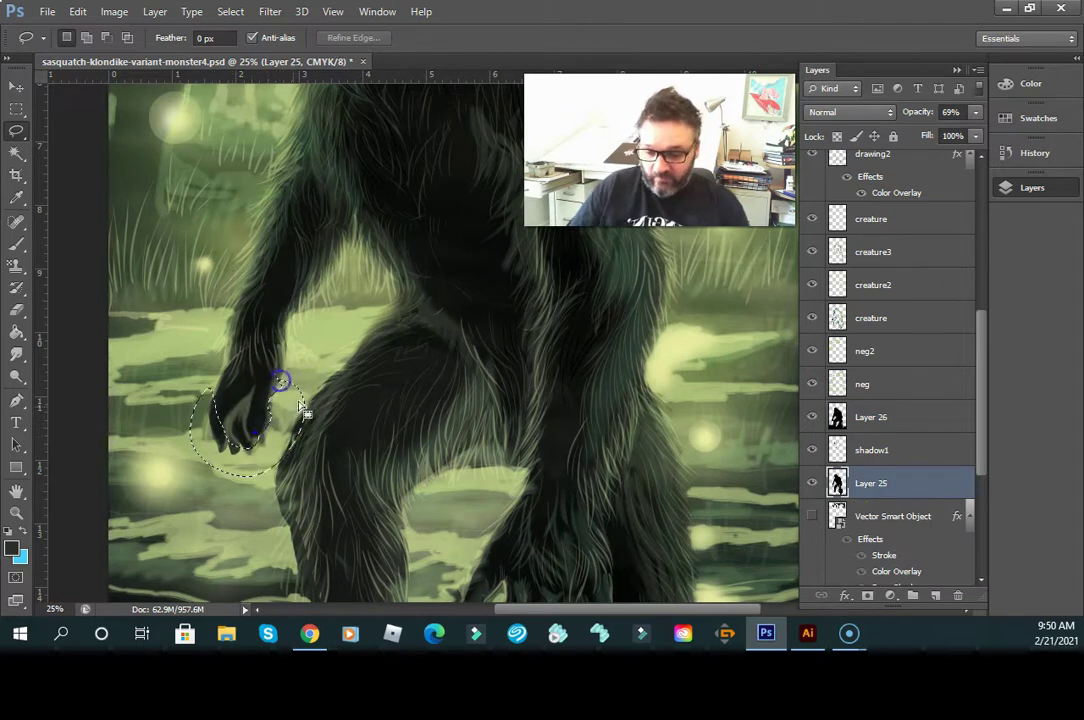
pyautogui.press('Delete')
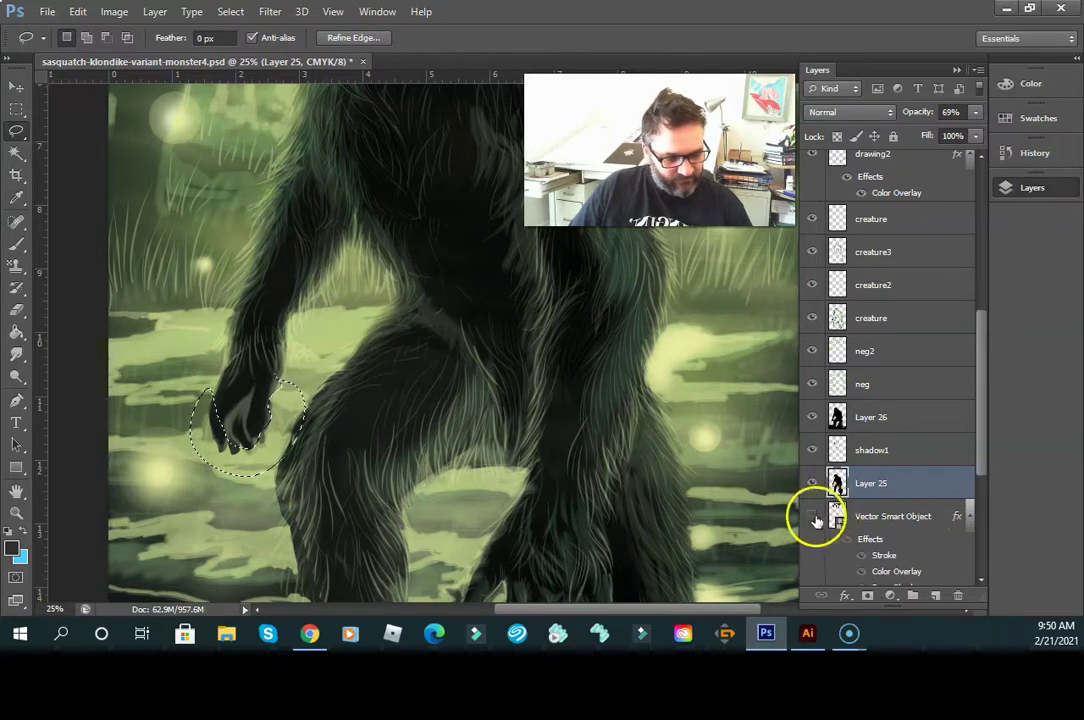
# - Compare the artwork with and without grass and Layer 24, ending with Layer 24 selected
pyautogui.moveTo(982, 430); pyautogui.dragTo(970, 520)
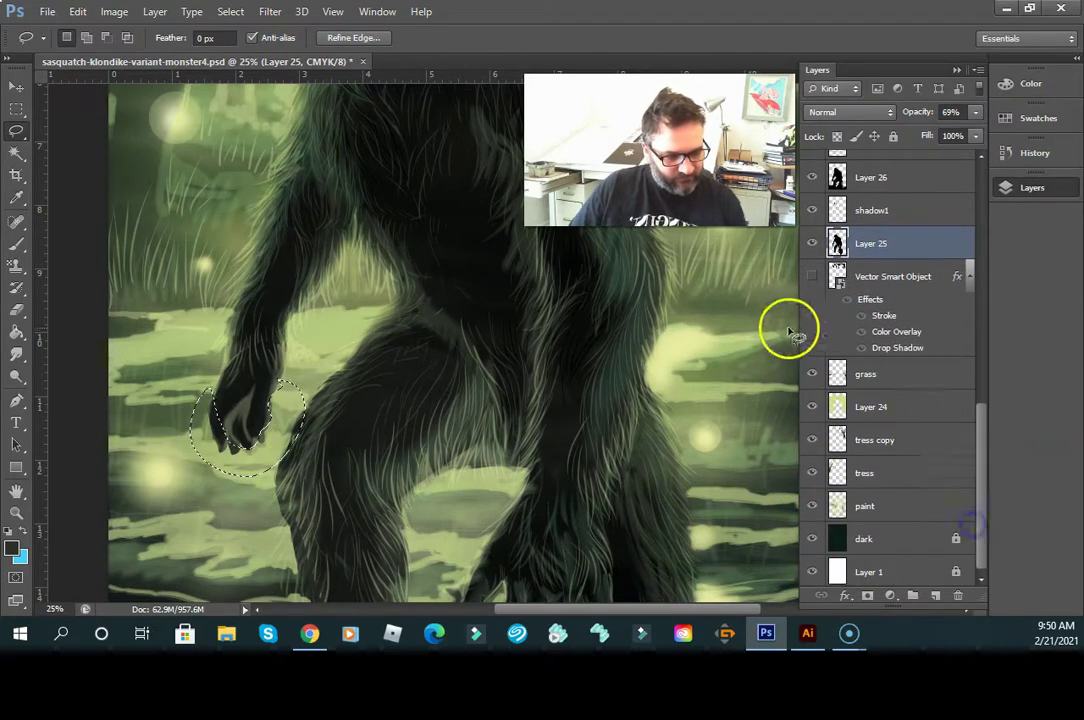
pyautogui.click(813, 373)
pyautogui.click(813, 373)
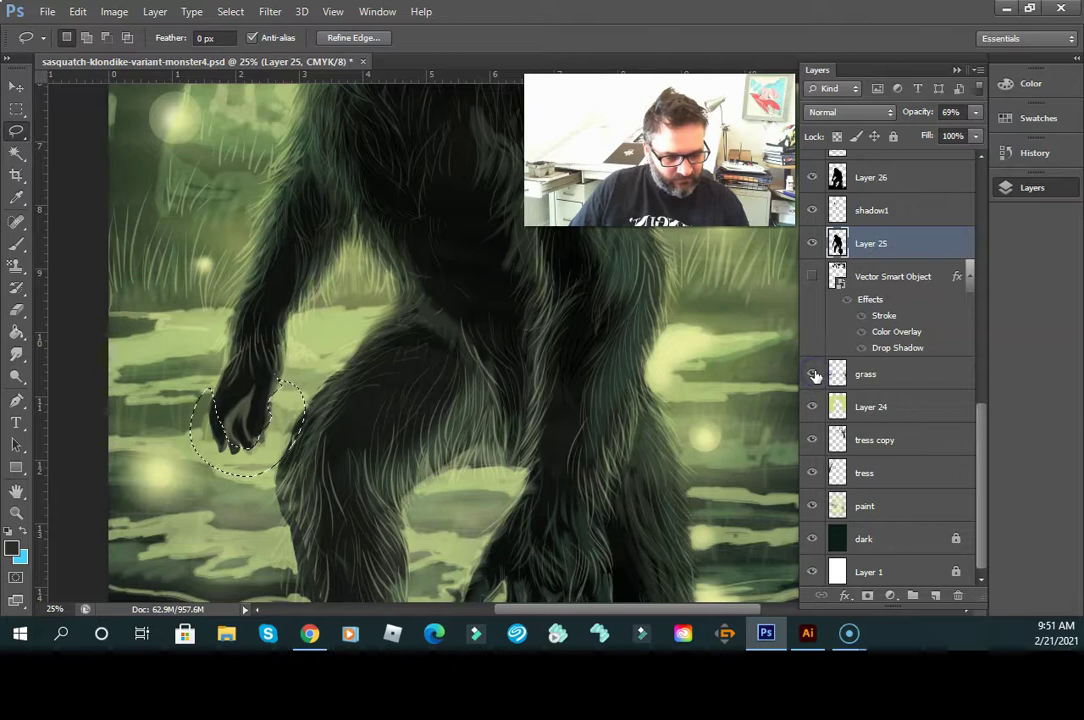
pyautogui.click(813, 407)
pyautogui.click(813, 407)
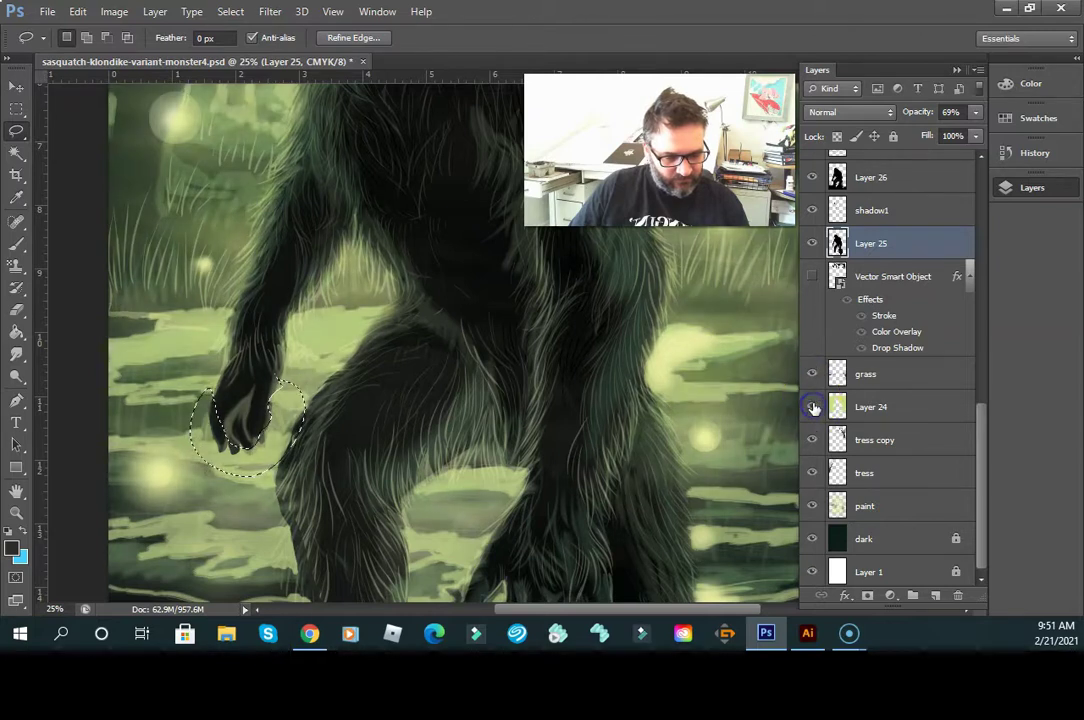
pyautogui.click(813, 407)
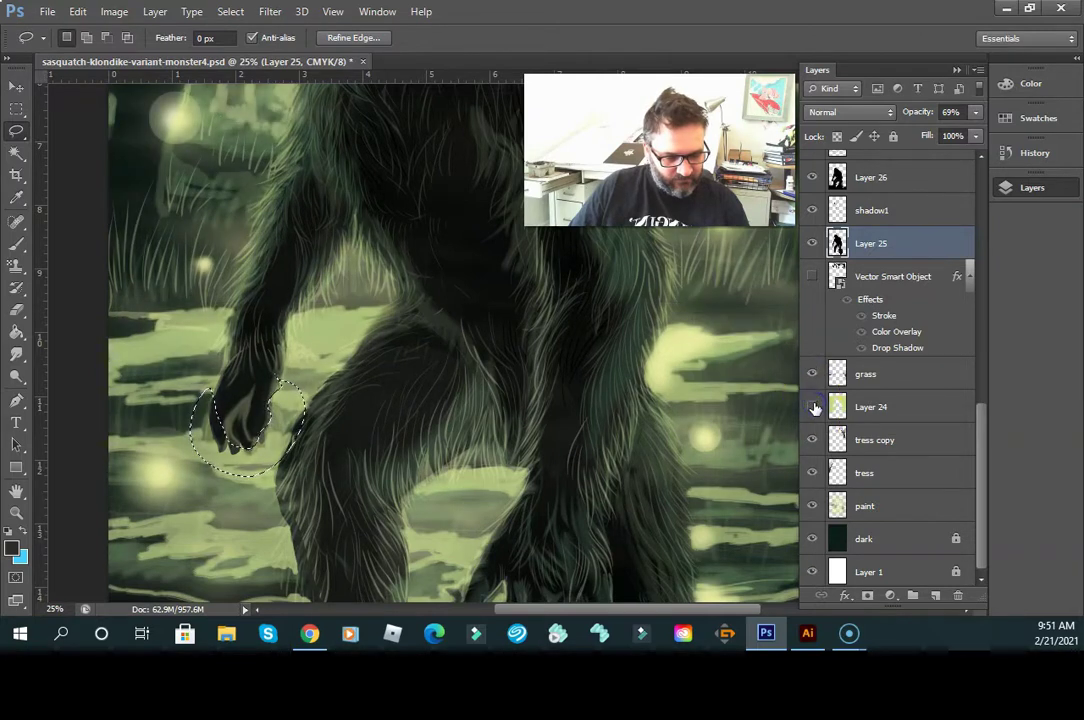
pyautogui.click(813, 407)
pyautogui.click(892, 406)
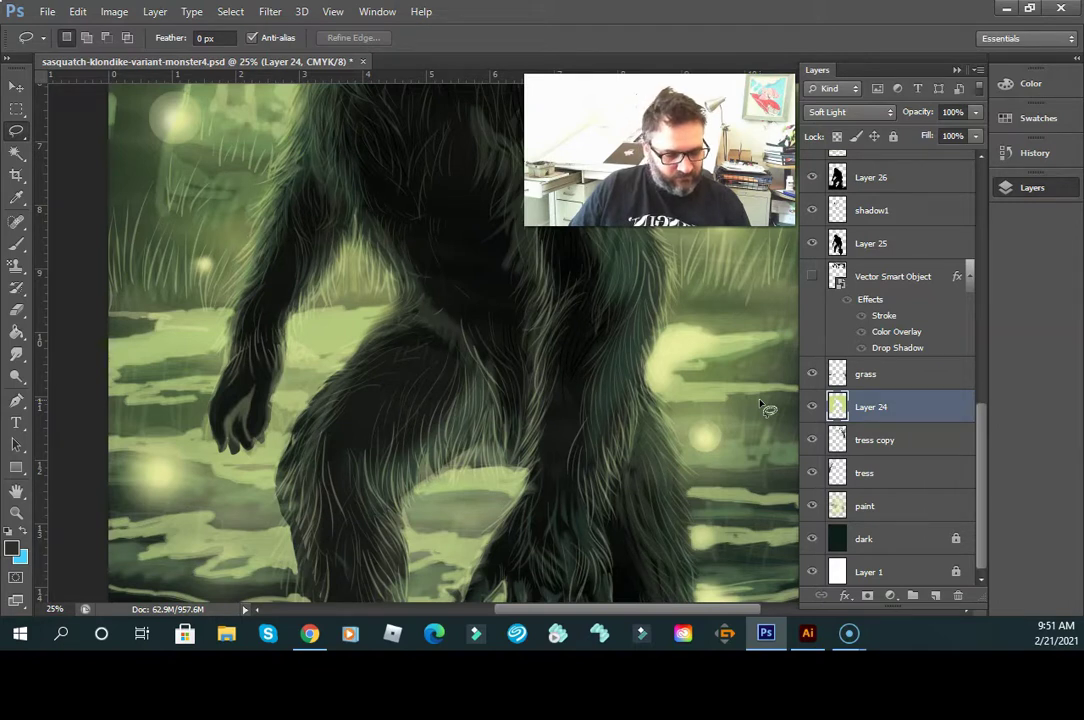
# - Toggle each of the four creature layers to compare their effect on the small hand
pyautogui.moveTo(985, 425); pyautogui.dragTo(982, 307)
pyautogui.click(811, 258)
pyautogui.click(812, 262)
pyautogui.click(811, 297)
pyautogui.click(811, 297)
pyautogui.click(814, 330)
pyautogui.click(817, 333)
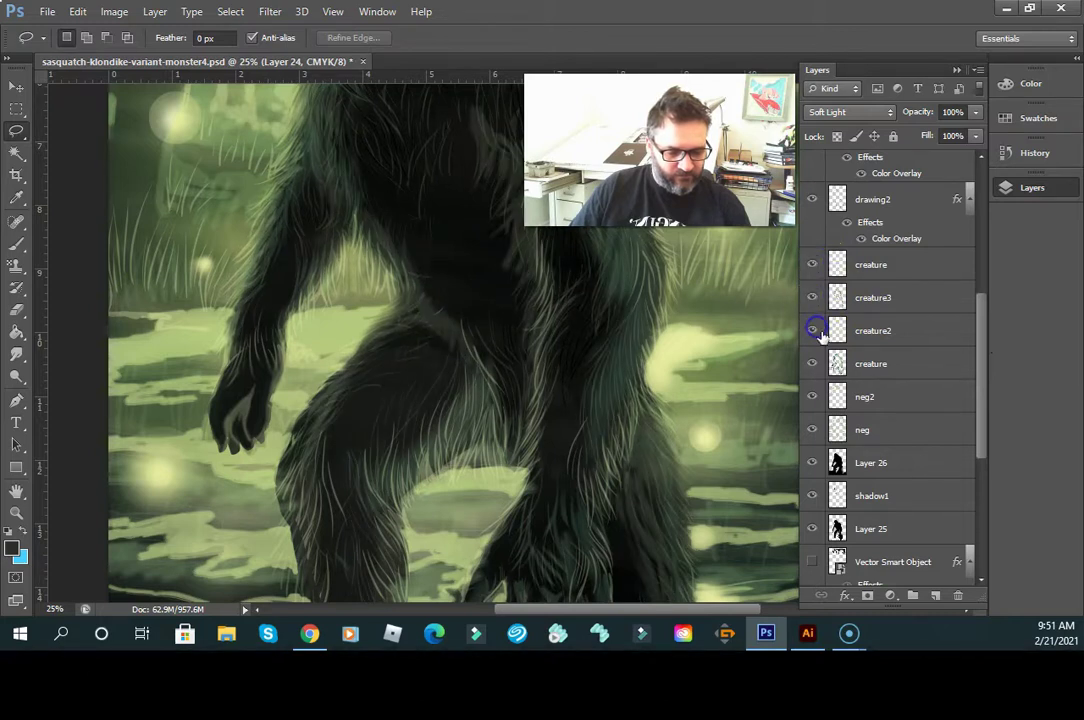
pyautogui.click(815, 363)
pyautogui.click(815, 363)
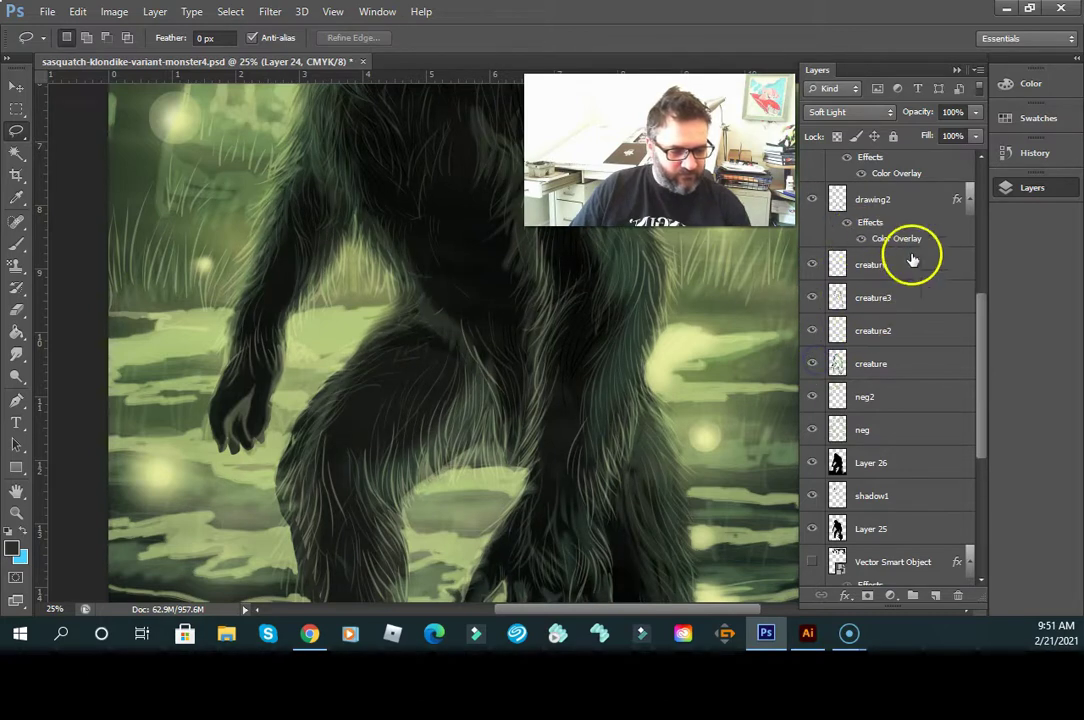
pyautogui.moveTo(982, 330); pyautogui.dragTo(871, 271)
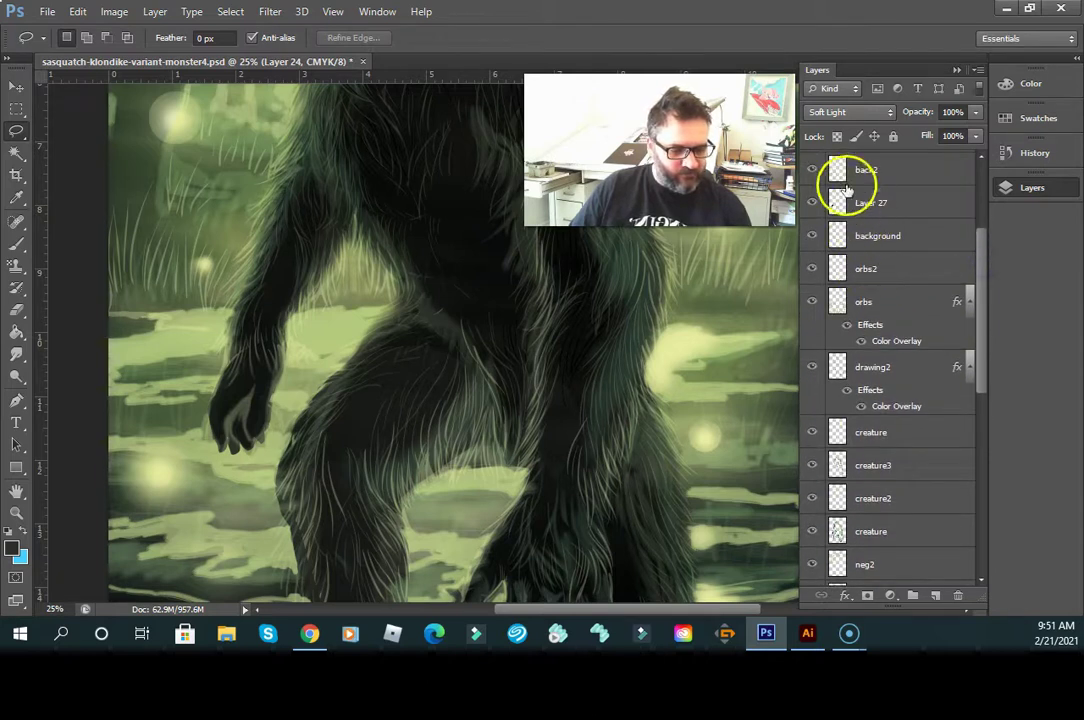
# - Hide and show back2 to check the small hand, then lasso the pale gaps between its fingers on back2 and clear them
pyautogui.click(812, 170)
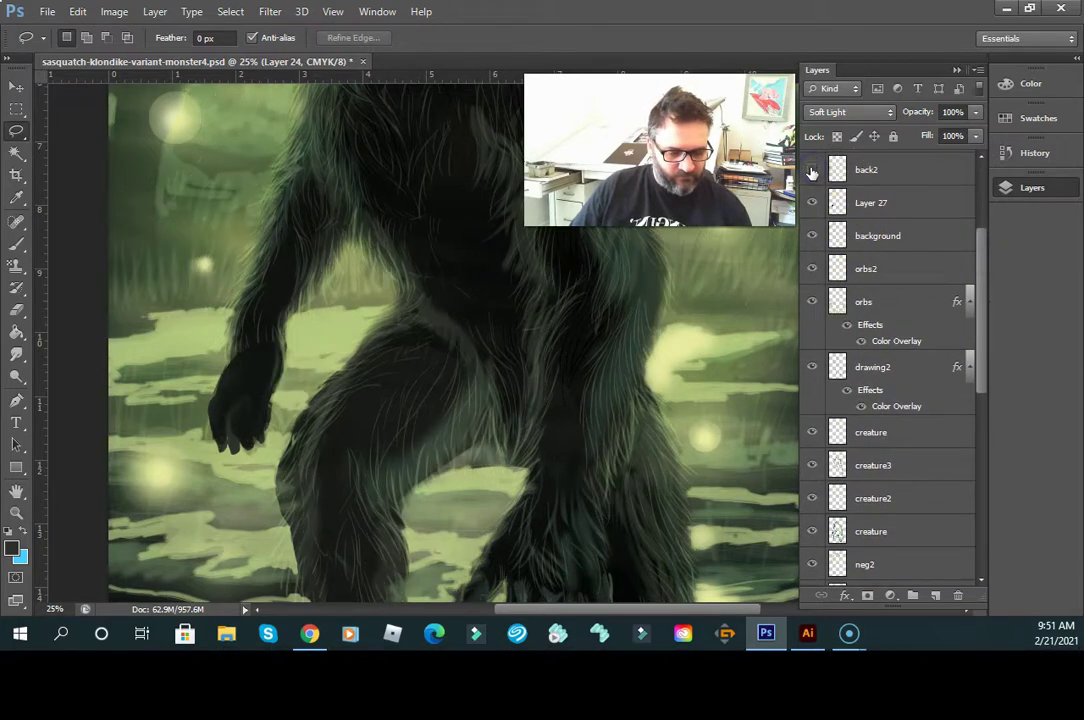
pyautogui.click(907, 174)
pyautogui.moveTo(255, 435)
pyautogui.mouseDown()
pyautogui.moveTo(250, 385)
pyautogui.moveTo(233, 430)
pyautogui.moveTo(240, 440)
pyautogui.moveTo(252, 423)
pyautogui.mouseUp()
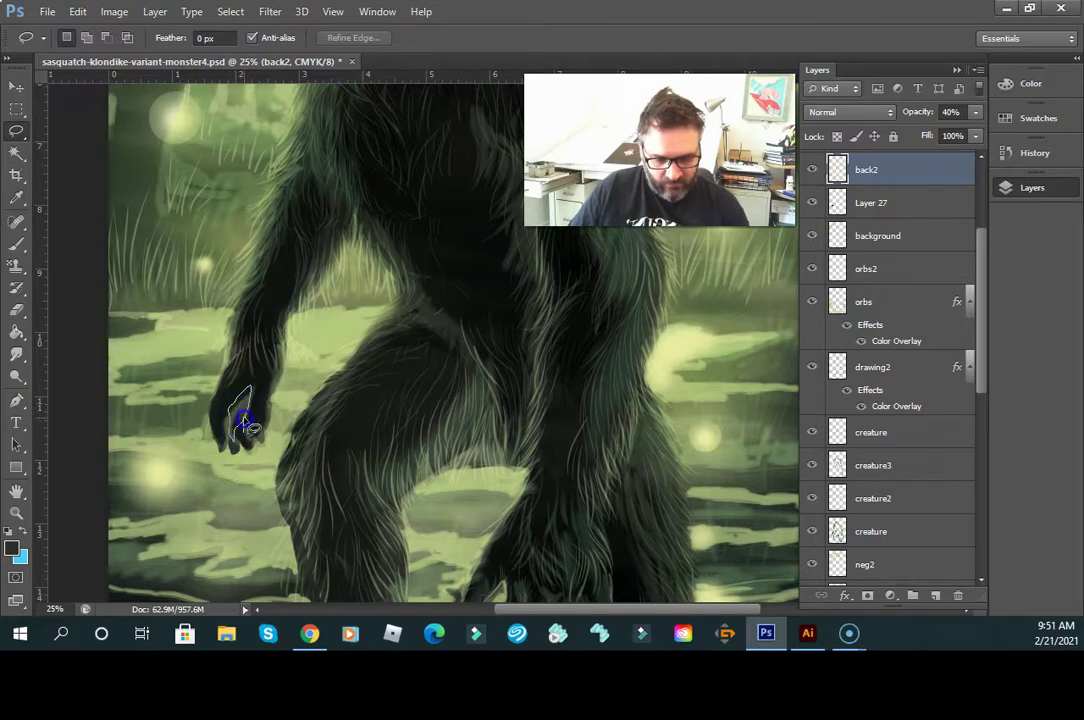
pyautogui.moveTo(251, 404); pyautogui.dragTo(251, 392)
pyautogui.hotkey('alt', 'BackSpace')
pyautogui.click(246, 486)
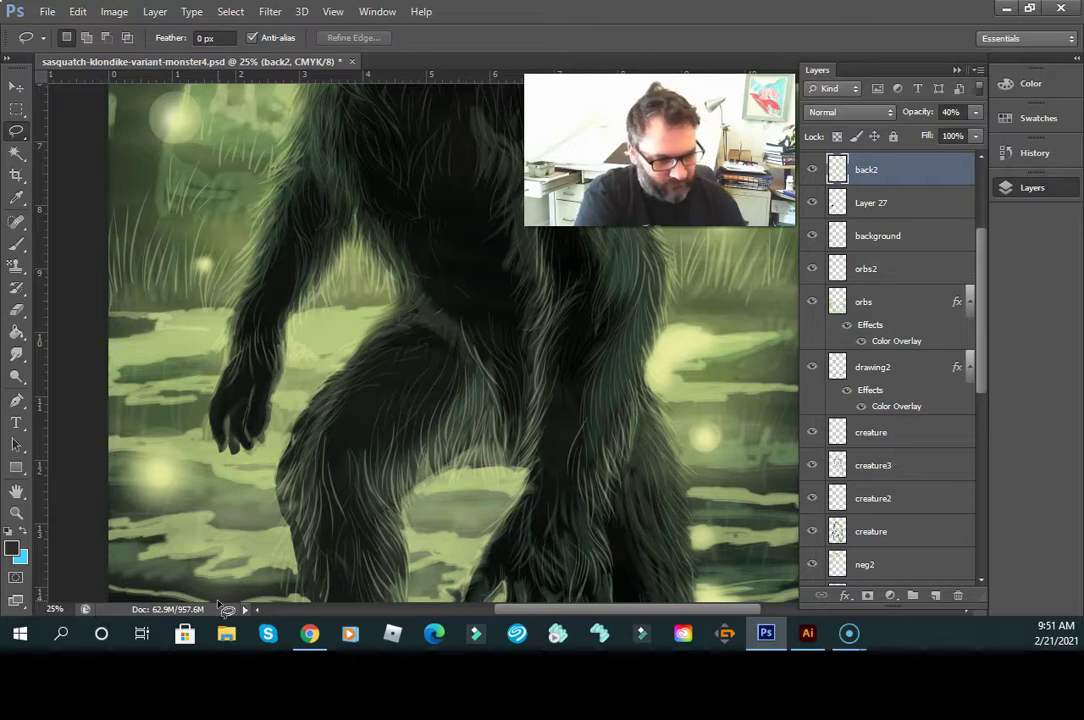
# - Enlarge the small hand on Layer 27 to about 124% and reposition it at the end of the forearm
pyautogui.click(811, 201)
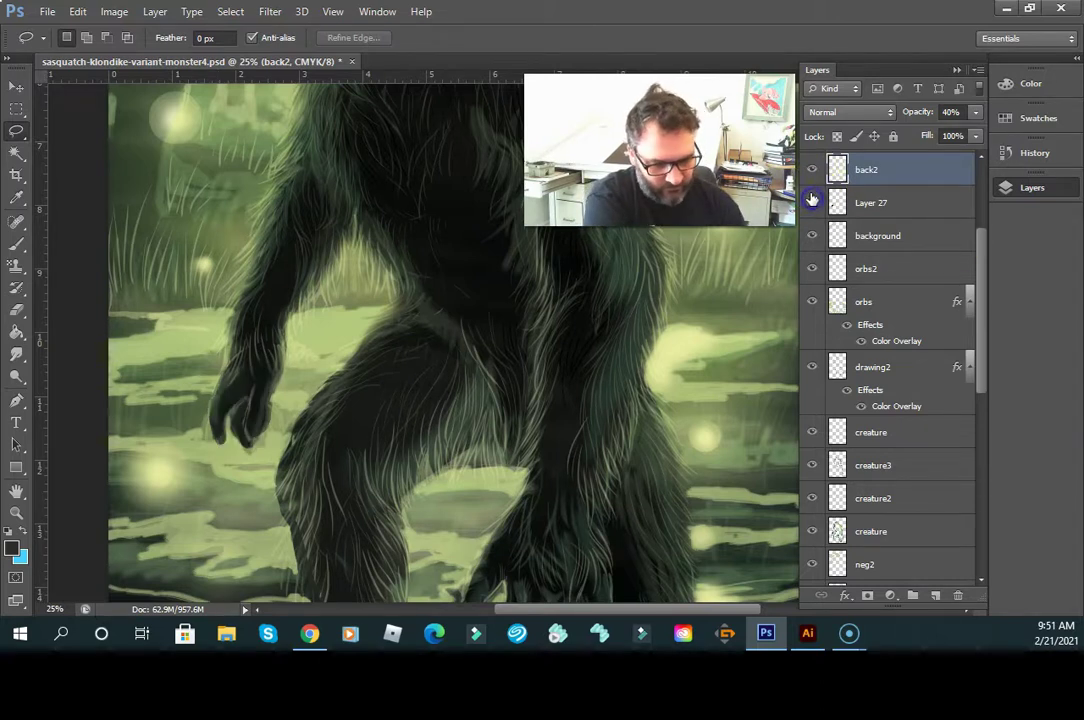
pyautogui.click(811, 199)
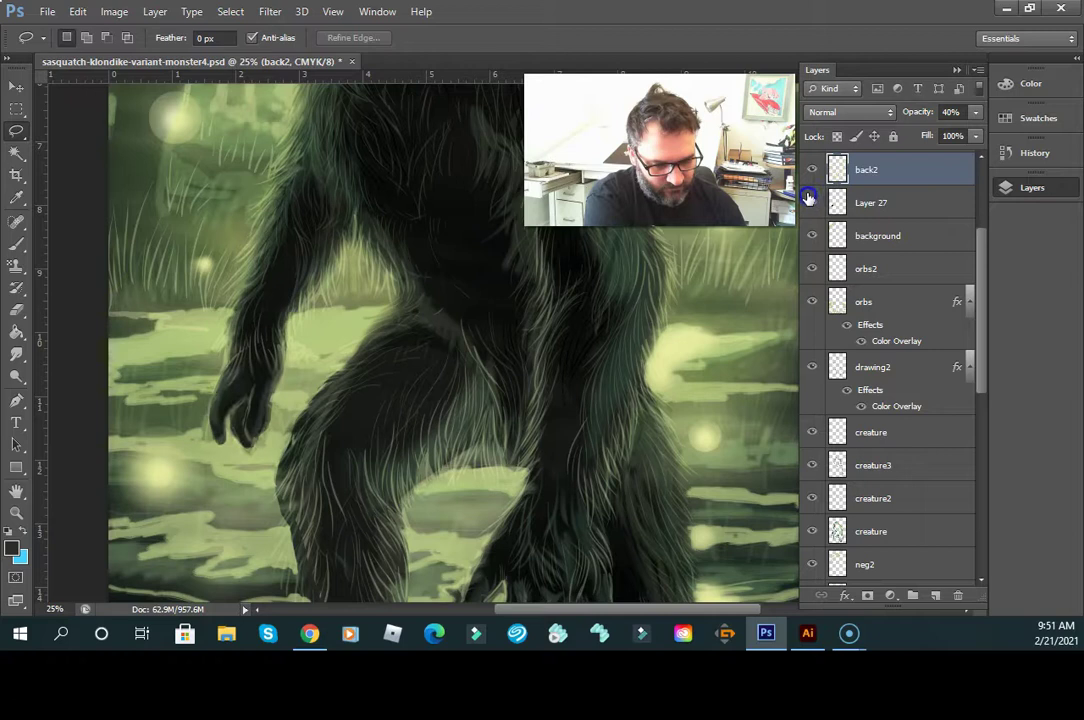
pyautogui.click(876, 203)
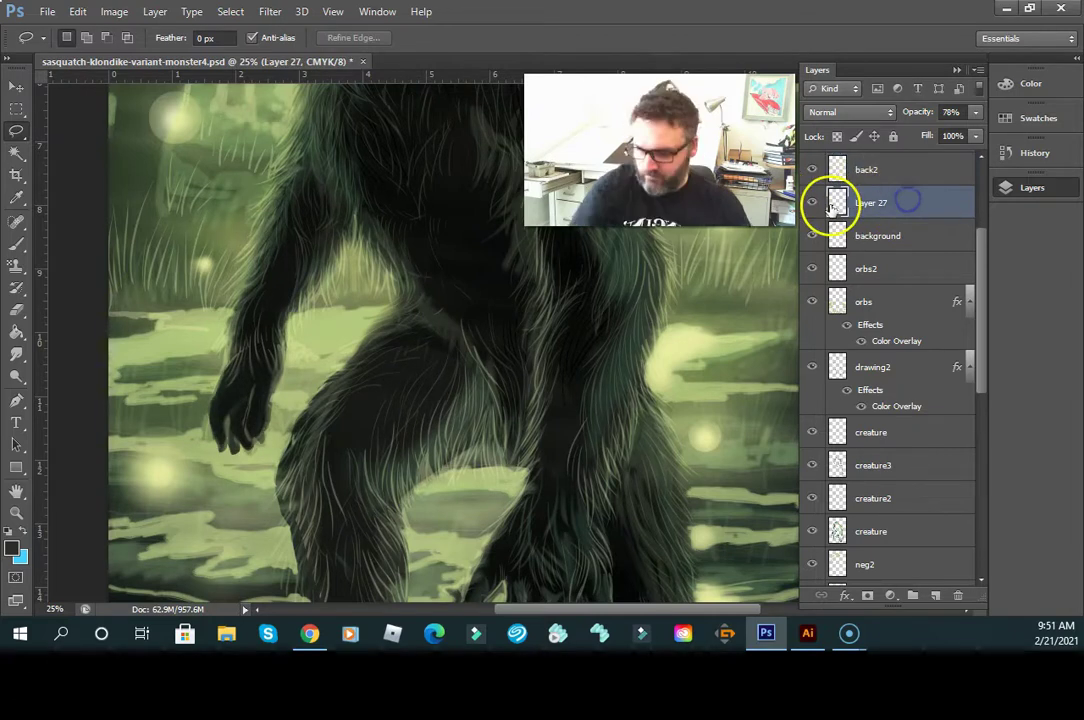
pyautogui.hotkey('ctrl', 't')
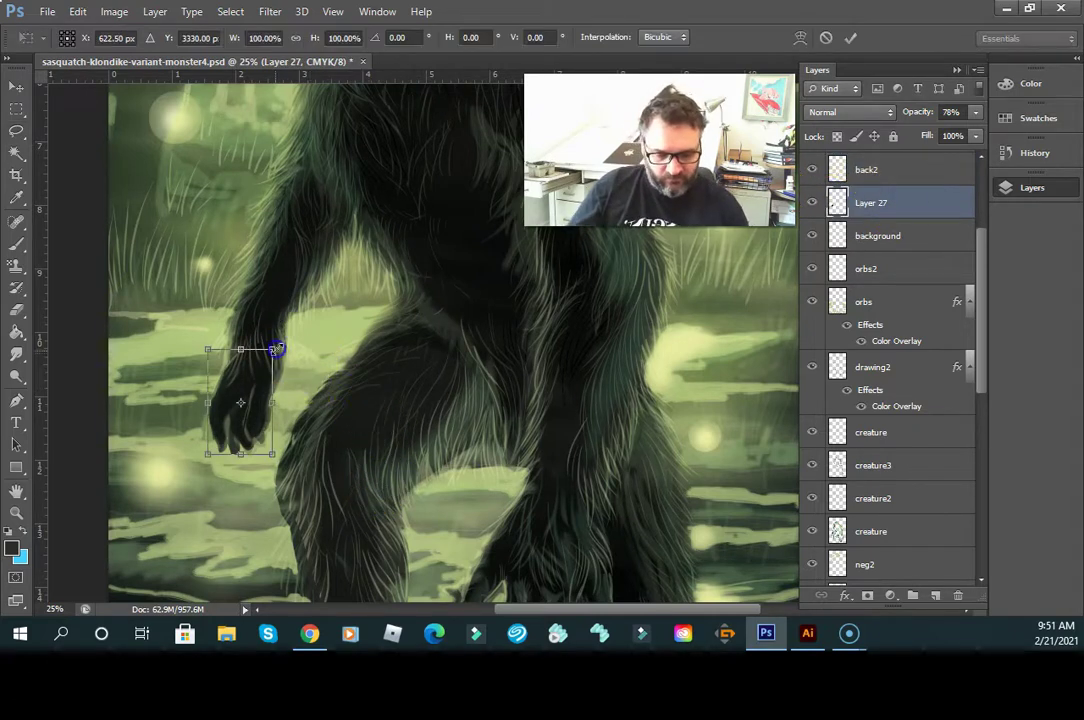
pyautogui.moveTo(276, 348); pyautogui.dragTo(293, 324)
pyautogui.moveTo(271, 394)
pyautogui.mouseDown()
pyautogui.moveTo(254, 416)
pyautogui.moveTo(264, 414)
pyautogui.mouseUp()
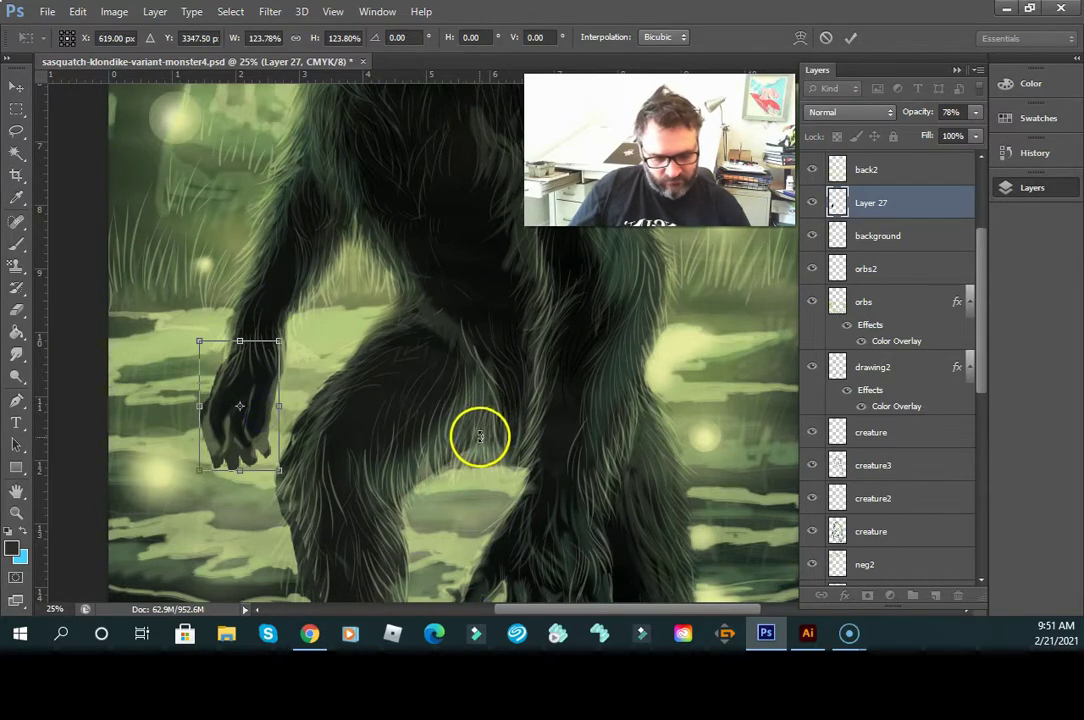
pyautogui.moveTo(260, 424); pyautogui.dragTo(260, 446)
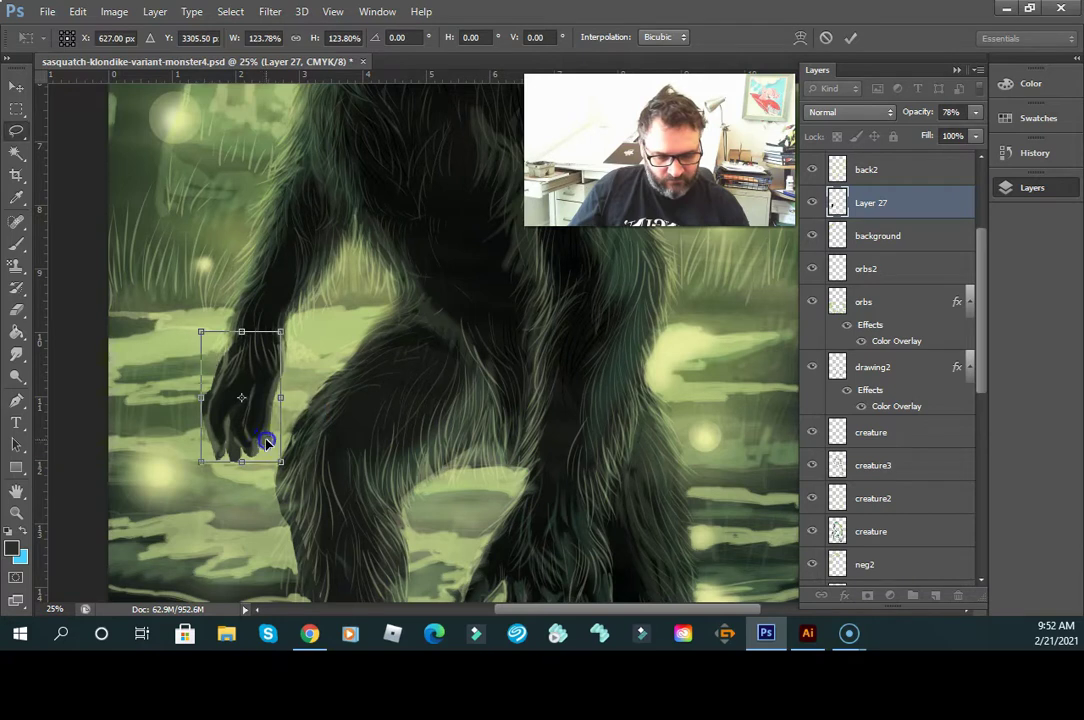
pyautogui.press('Return')
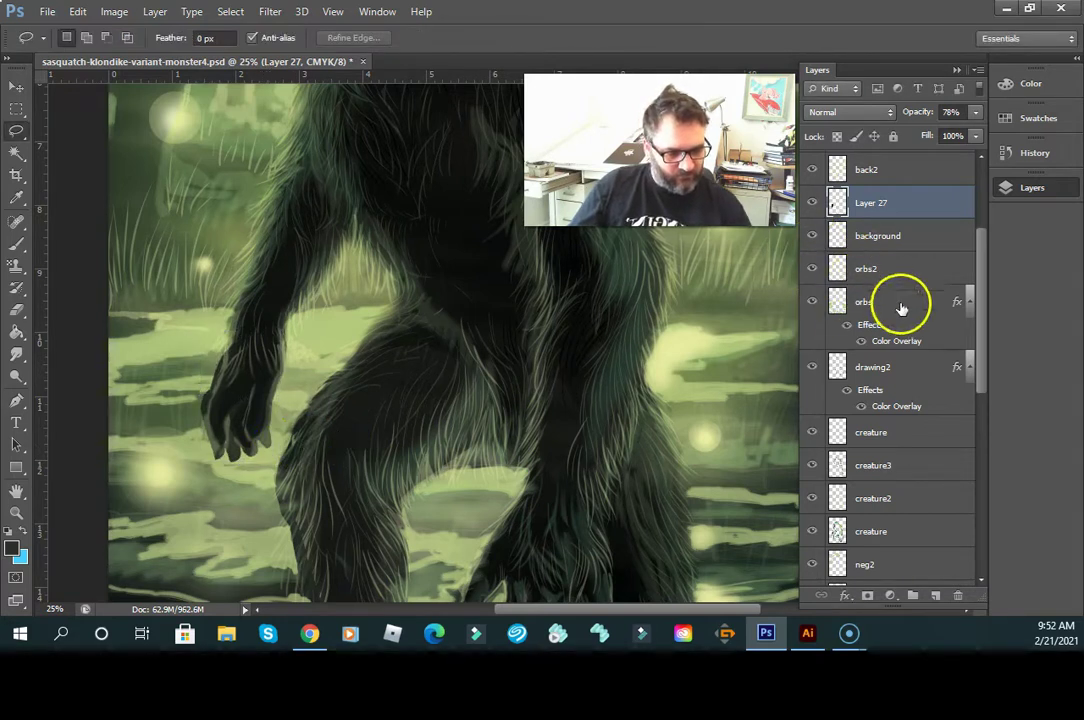
# - Toggle the lower creature layers, neg2 and back2 to find which one affects the enlarged hand
pyautogui.click(812, 531)
pyautogui.click(812, 531)
pyautogui.click(811, 498)
pyautogui.click(811, 498)
pyautogui.click(812, 466)
pyautogui.click(812, 466)
pyautogui.click(816, 564)
pyautogui.click(816, 564)
pyautogui.click(816, 564)
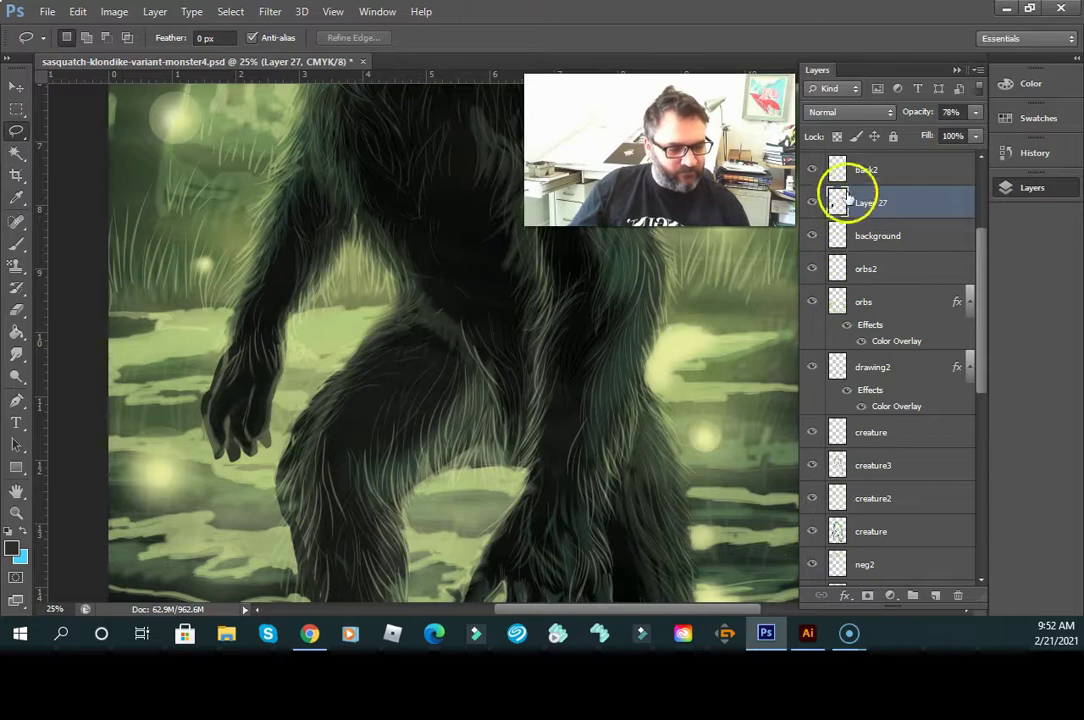
pyautogui.click(812, 169)
pyautogui.click(812, 169)
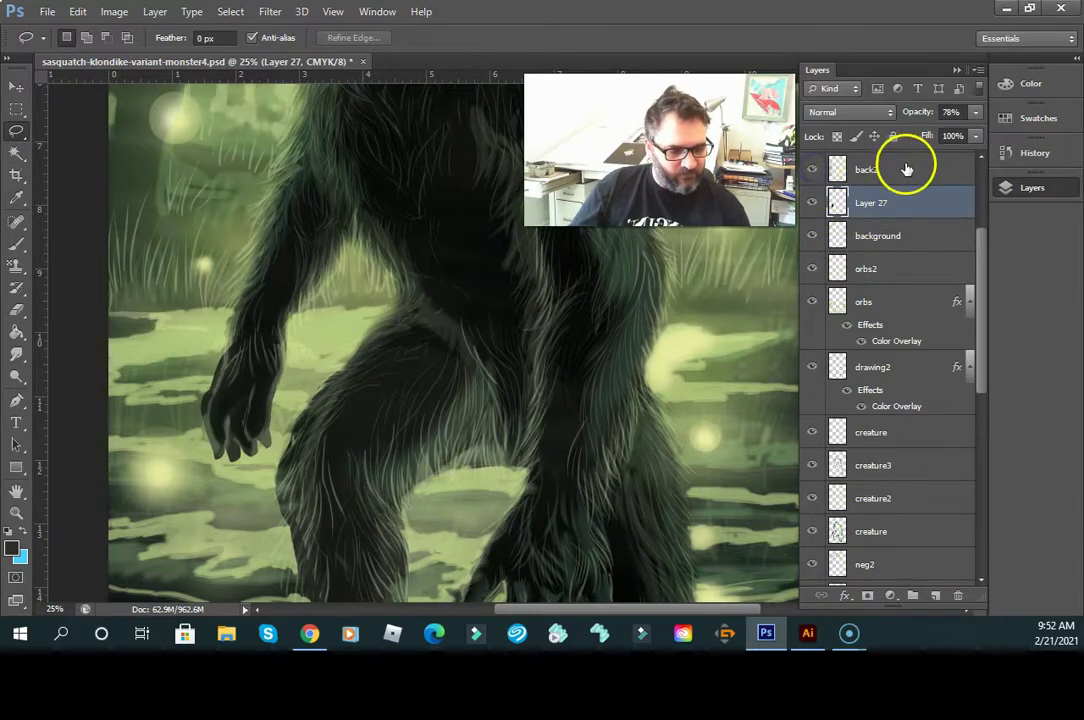
# - Lasso around the whole enlarged hand on back2, clear the area inside and deselect
pyautogui.click(906, 169)
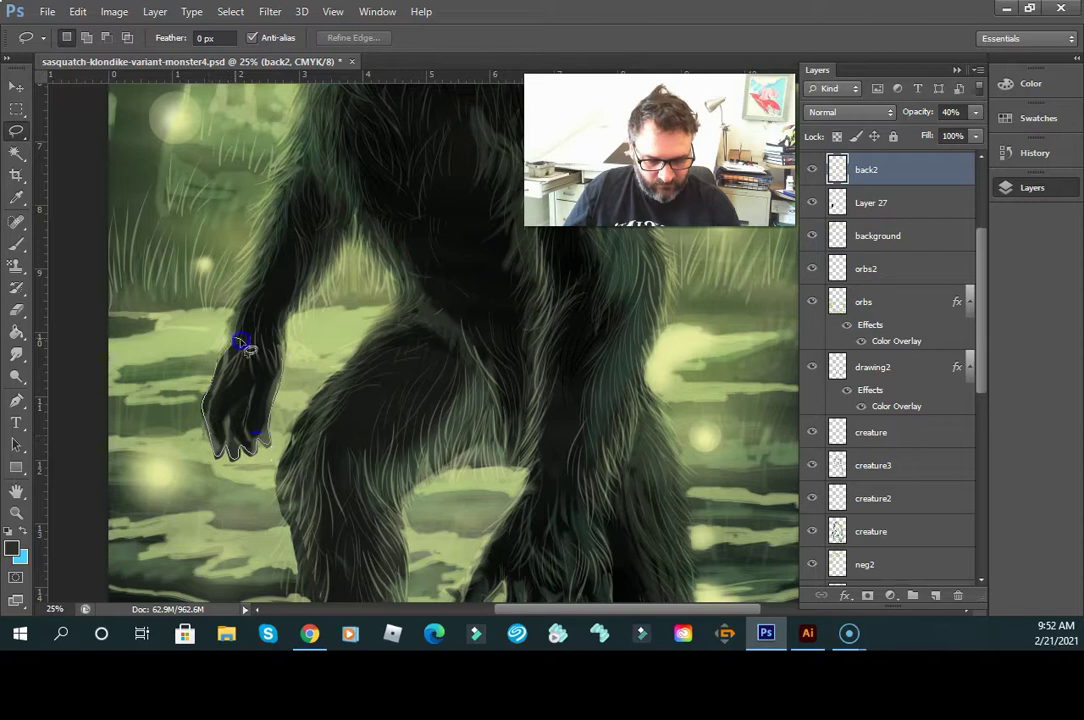
pyautogui.moveTo(277, 346); pyautogui.dragTo(273, 416)
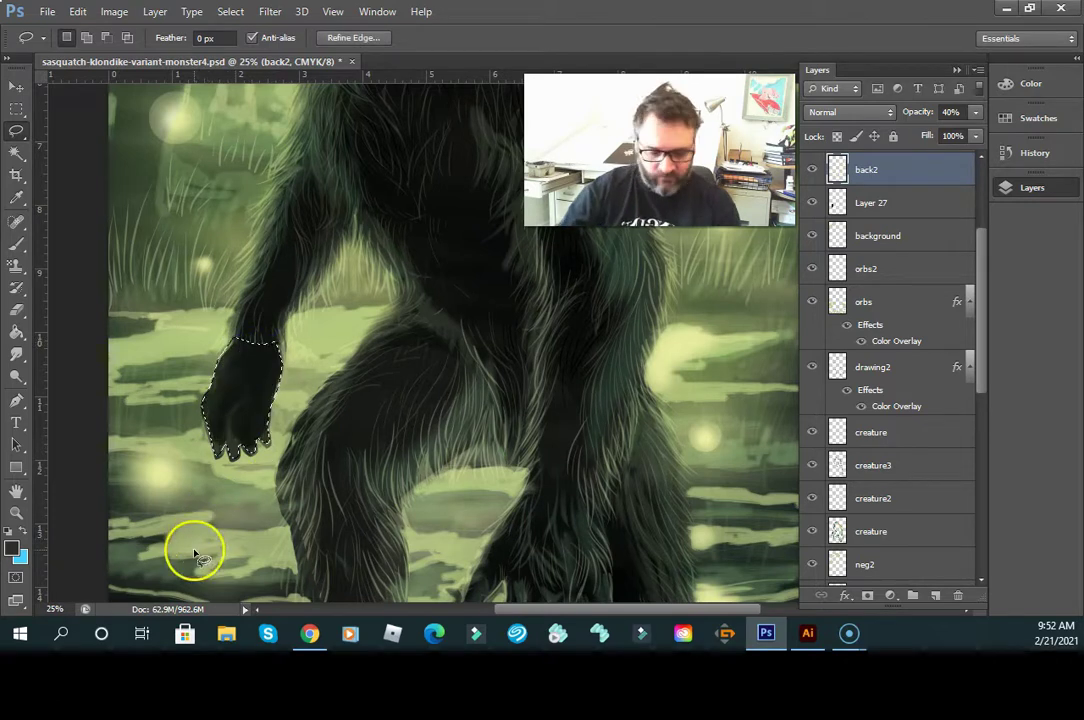
pyautogui.click(334, 513)
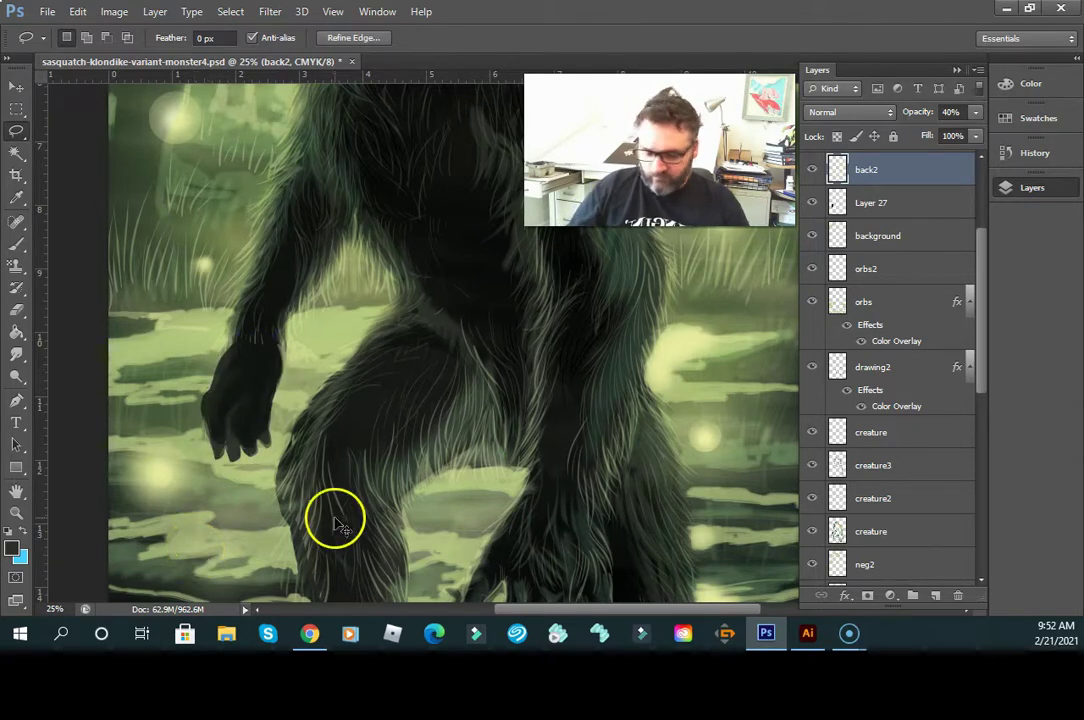
# - Switch to full screen mode with the menu bar and review the whole illustration at reduced and larger sizes
pyautogui.press('z')
pyautogui.keyDown('alt'); pyautogui.click(384, 494); pyautogui.keyUp('alt')
pyautogui.keyDown('alt'); pyautogui.click(510, 511); pyautogui.keyUp('alt')
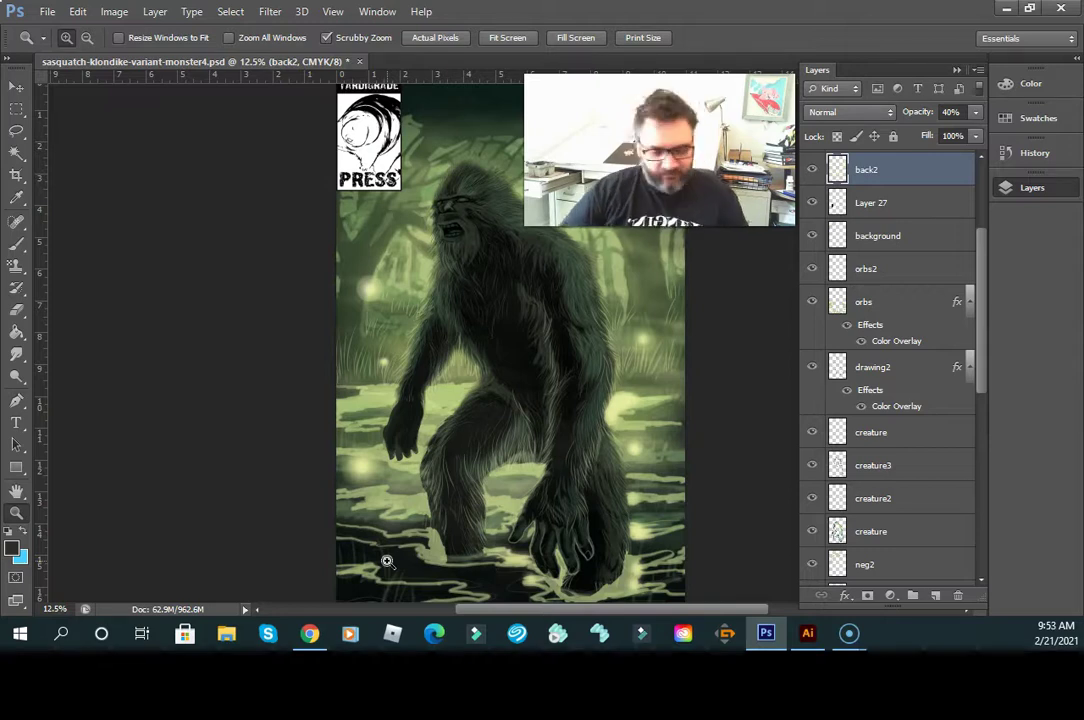
pyautogui.keyDown('alt'); pyautogui.click(595, 420); pyautogui.keyUp('alt')
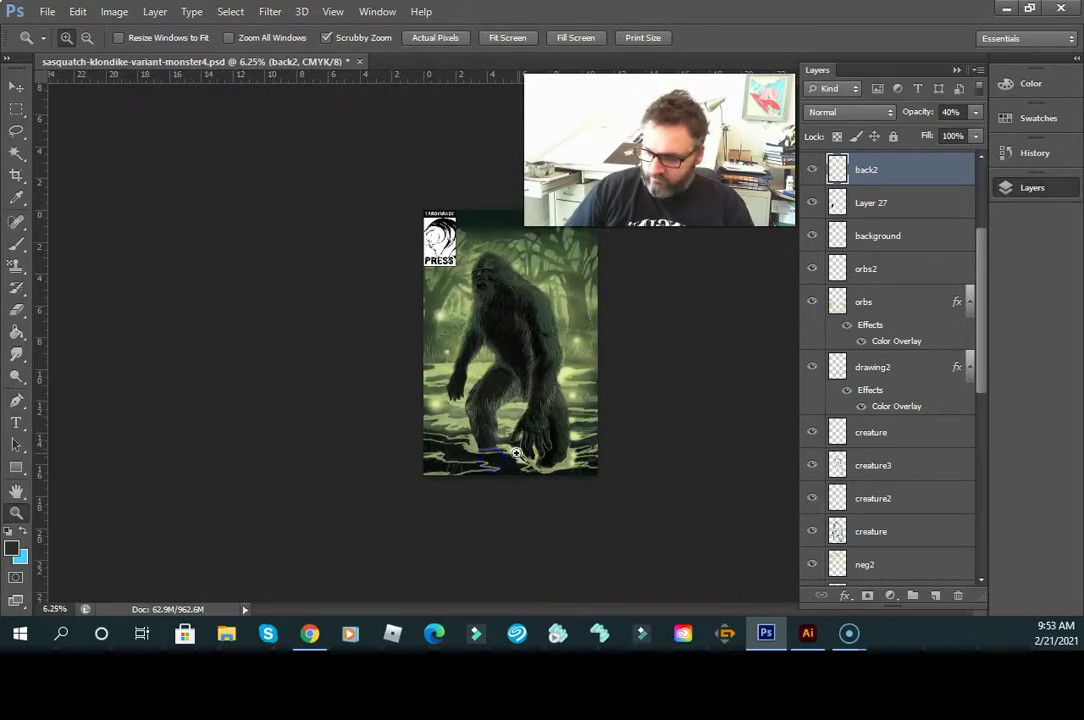
pyautogui.press('f')
pyautogui.press('f')
pyautogui.press('f')
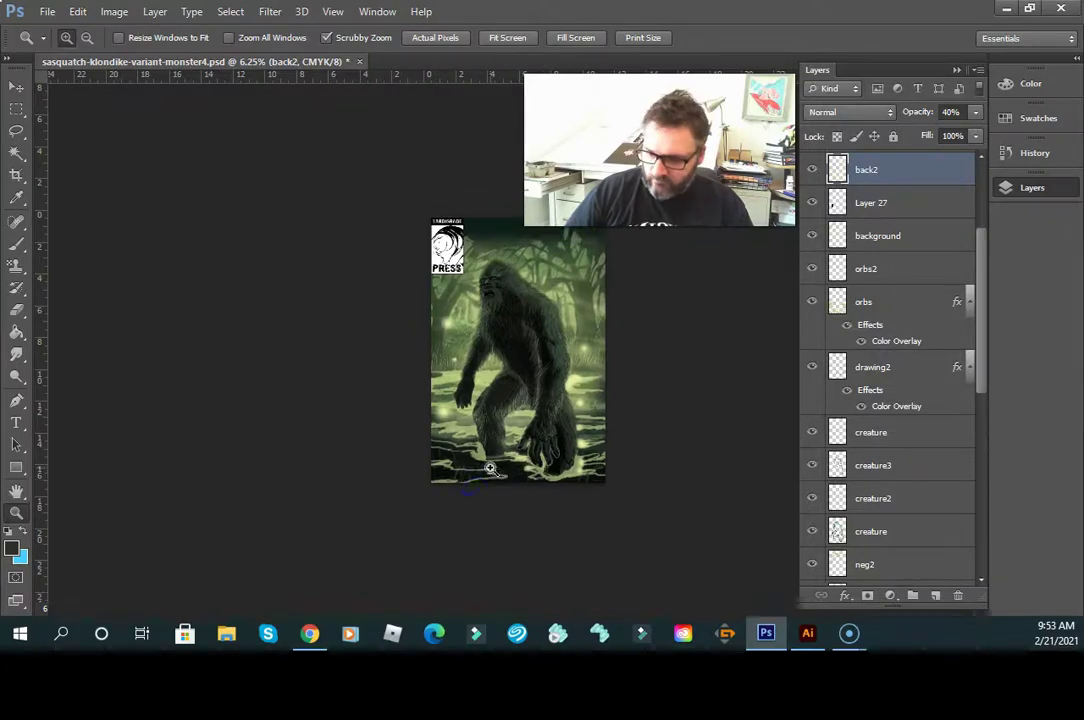
pyautogui.press('f')
pyautogui.moveTo(532, 461); pyautogui.dragTo(449, 479)
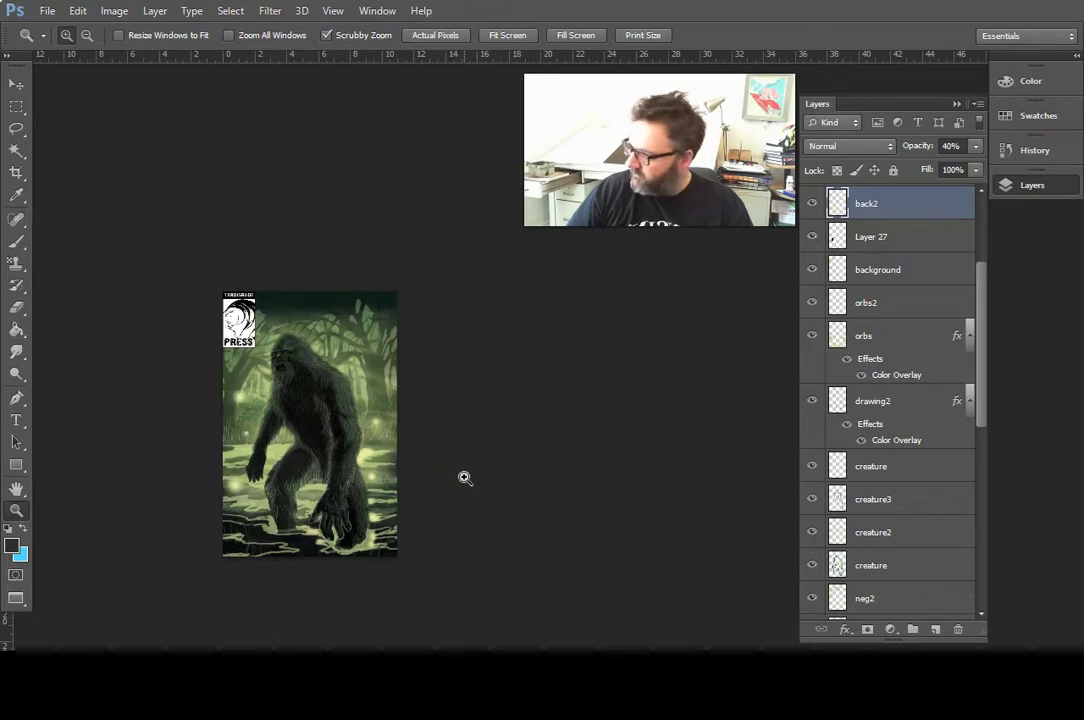
pyautogui.moveTo(465, 478); pyautogui.dragTo(542, 470)
pyautogui.click(500, 486)
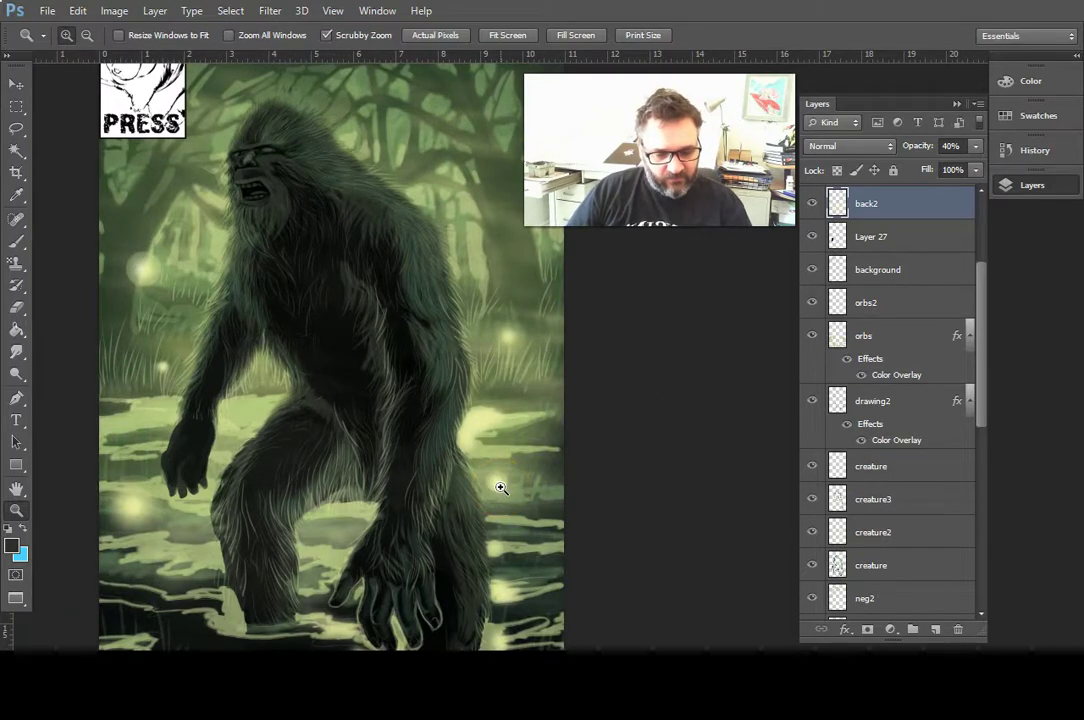
# - Move the hidden Vector Smart Object layer up the stack to directly below tardigrade-banner2
pyautogui.moveTo(992, 375); pyautogui.dragTo(988, 295)
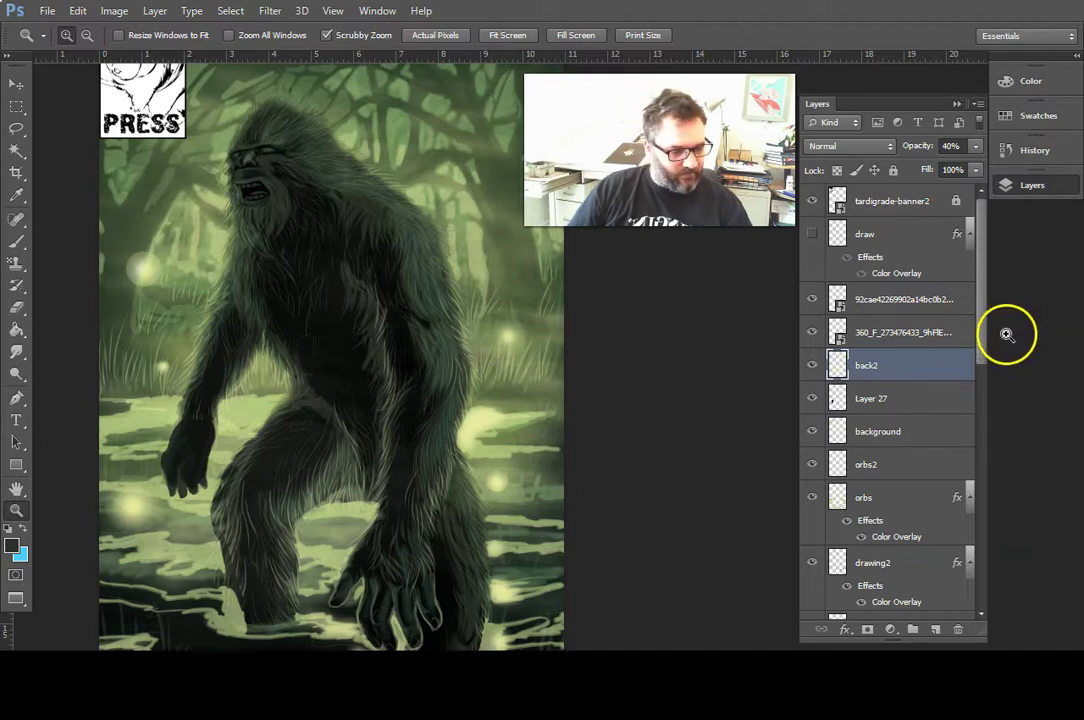
pyautogui.moveTo(980, 358); pyautogui.dragTo(966, 542)
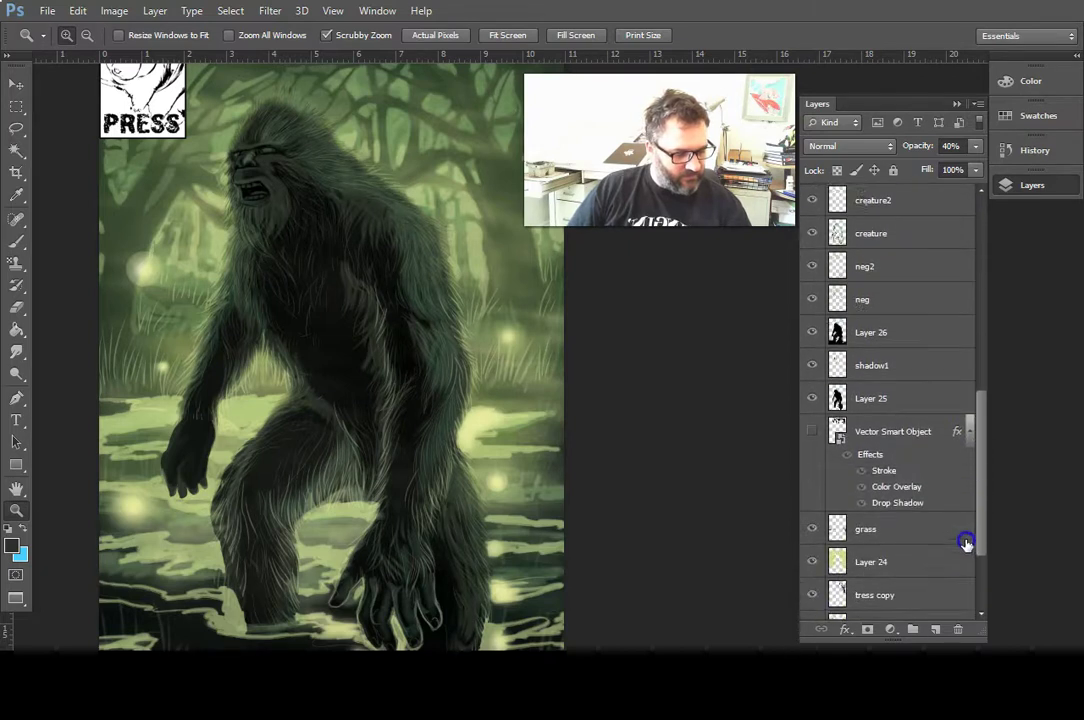
pyautogui.moveTo(940, 425)
pyautogui.mouseDown()
pyautogui.moveTo(938, 208)
pyautogui.moveTo(932, 220)
pyautogui.mouseUp()
pyautogui.moveTo(980, 445)
pyautogui.mouseDown()
pyautogui.moveTo(978, 498)
pyautogui.moveTo(978, 382)
pyautogui.moveTo(934, 386)
pyautogui.moveTo(931, 220)
pyautogui.mouseUp()
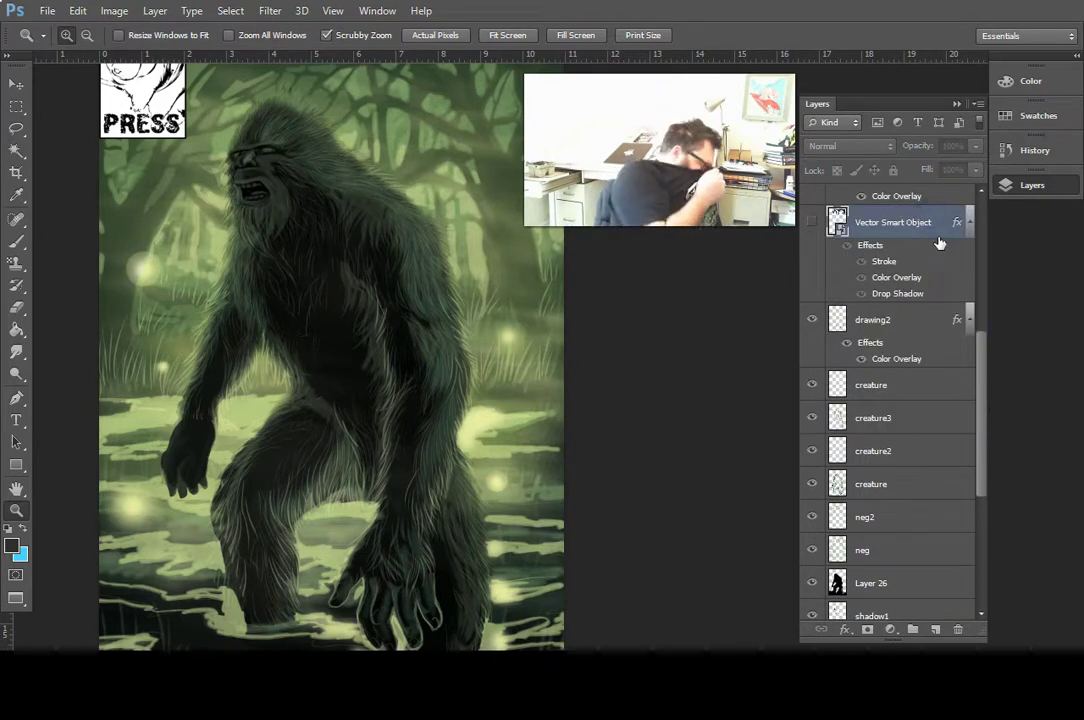
pyautogui.click(963, 374)
pyautogui.moveTo(981, 372); pyautogui.dragTo(987, 302)
pyautogui.moveTo(920, 376); pyautogui.dragTo(920, 203)
pyautogui.moveTo(984, 347); pyautogui.dragTo(988, 246)
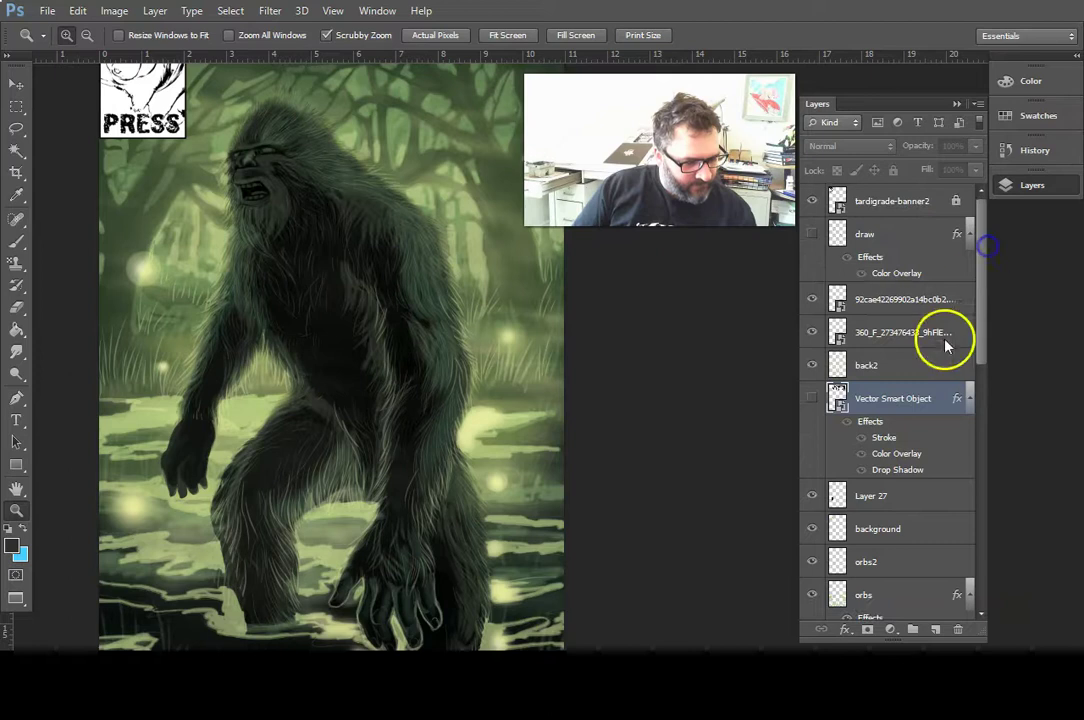
pyautogui.moveTo(903, 399); pyautogui.dragTo(905, 220)
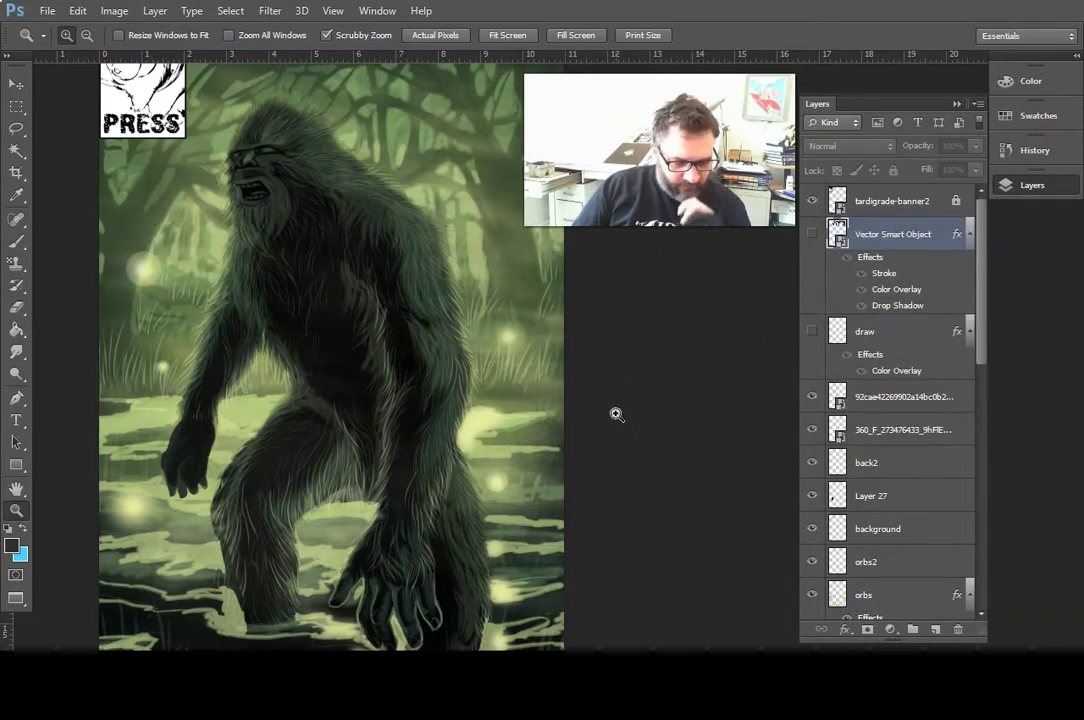
# - Preview the draw layer, hide it again and select every layer from 92cae42269902a14bc0b2... down to paint
pyautogui.click(809, 329)
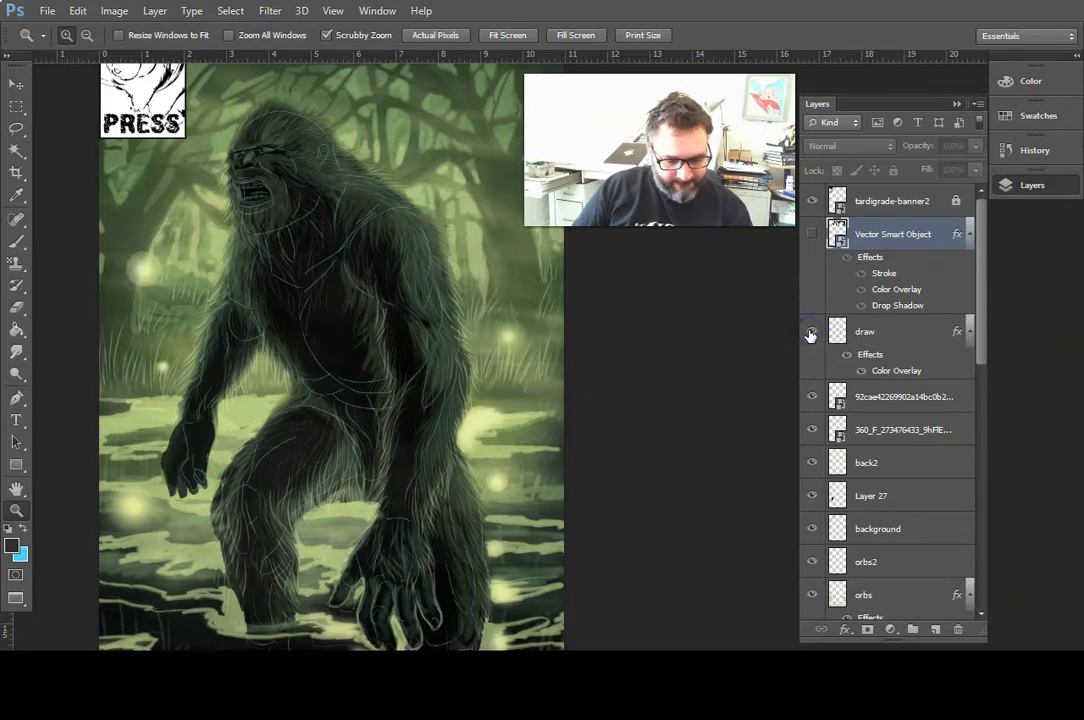
pyautogui.click(811, 333)
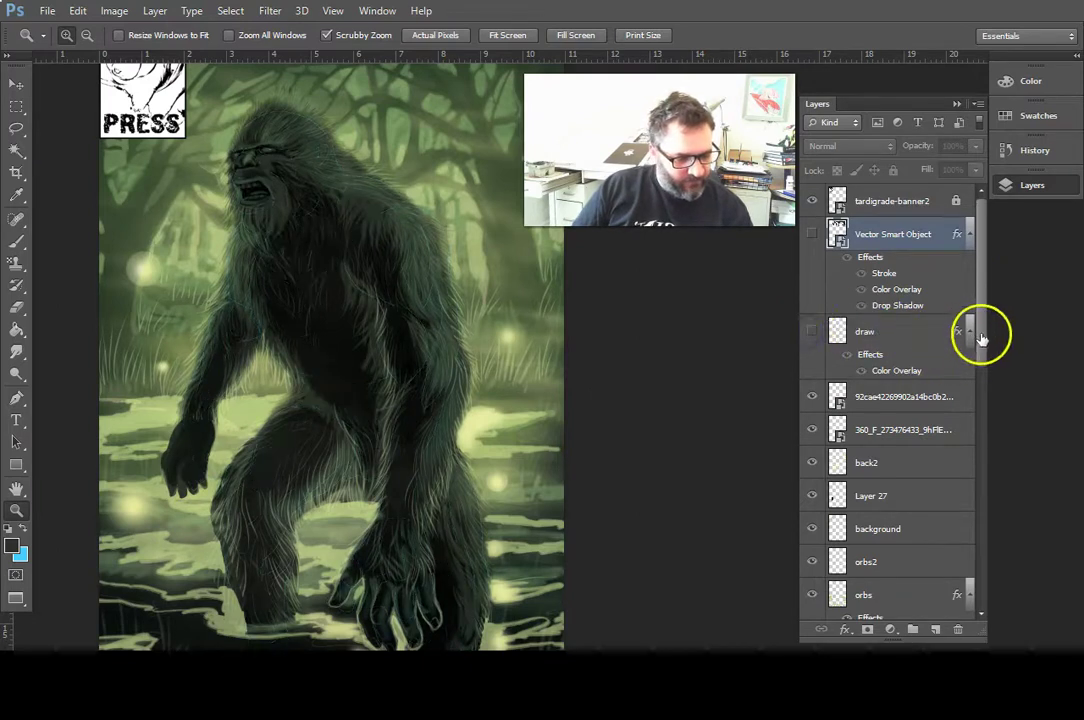
pyautogui.scroll(-3, 965, 339)
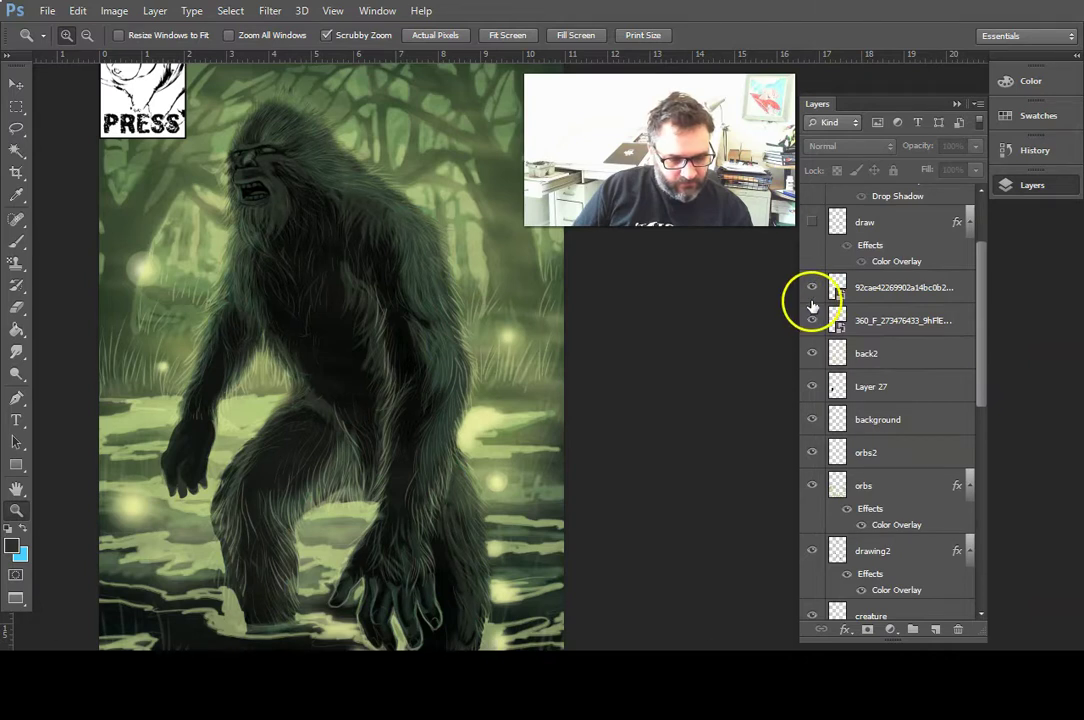
pyautogui.click(965, 291)
pyautogui.moveTo(982, 321); pyautogui.dragTo(978, 513)
pyautogui.keyDown('shift'); pyautogui.click(922, 537); pyautogui.keyUp('shift')
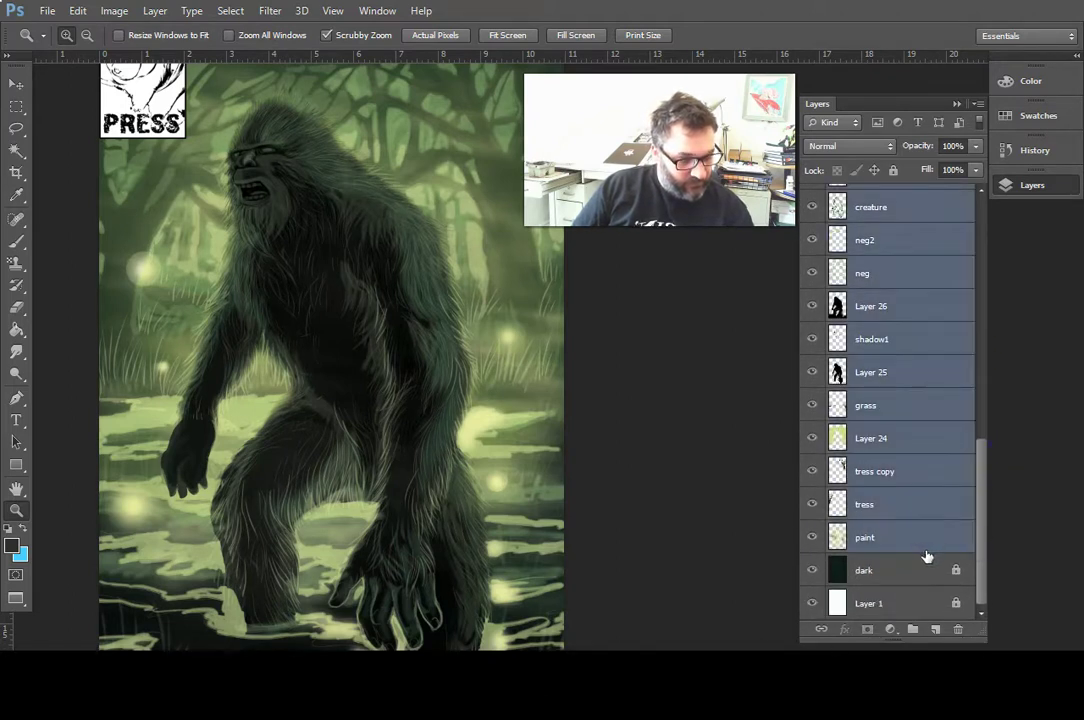
# - Try to merge the selected artwork layers into a single layer, then undo the merge
pyautogui.rightClick(921, 437)
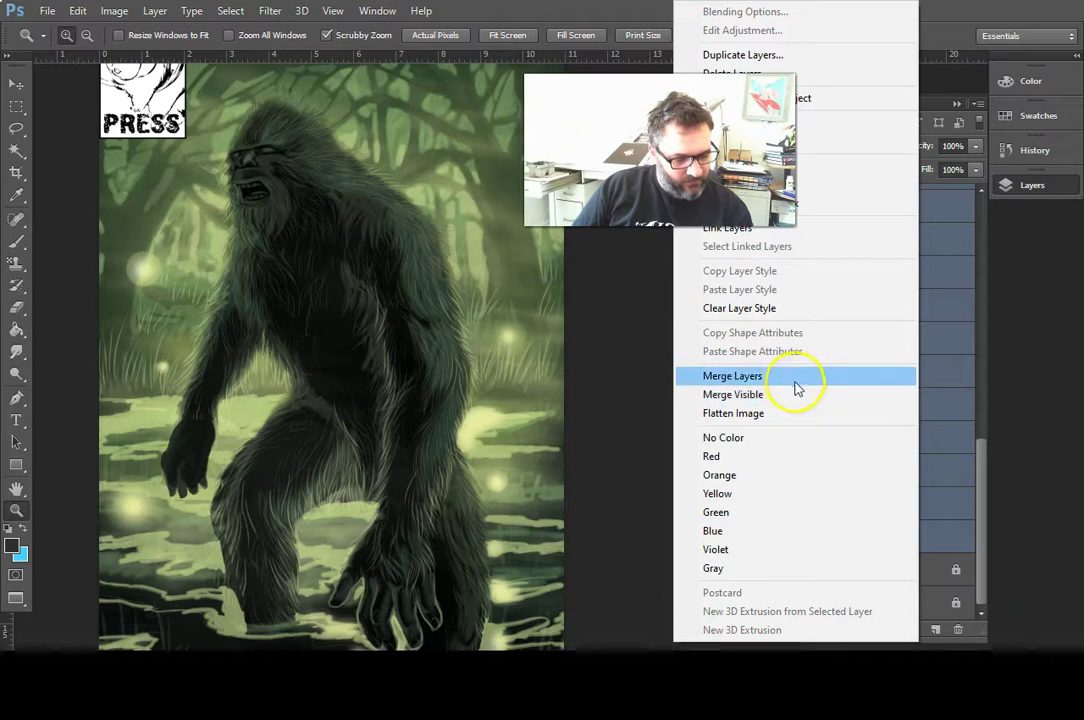
pyautogui.click(803, 378)
pyautogui.click(819, 520)
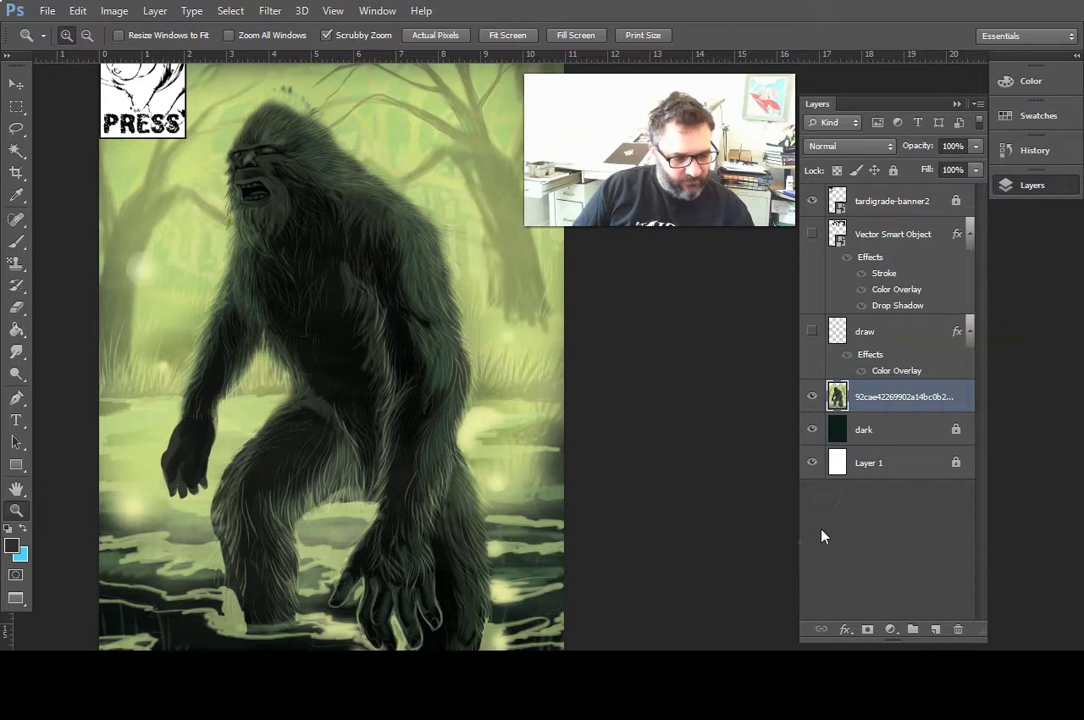
pyautogui.click(781, 528)
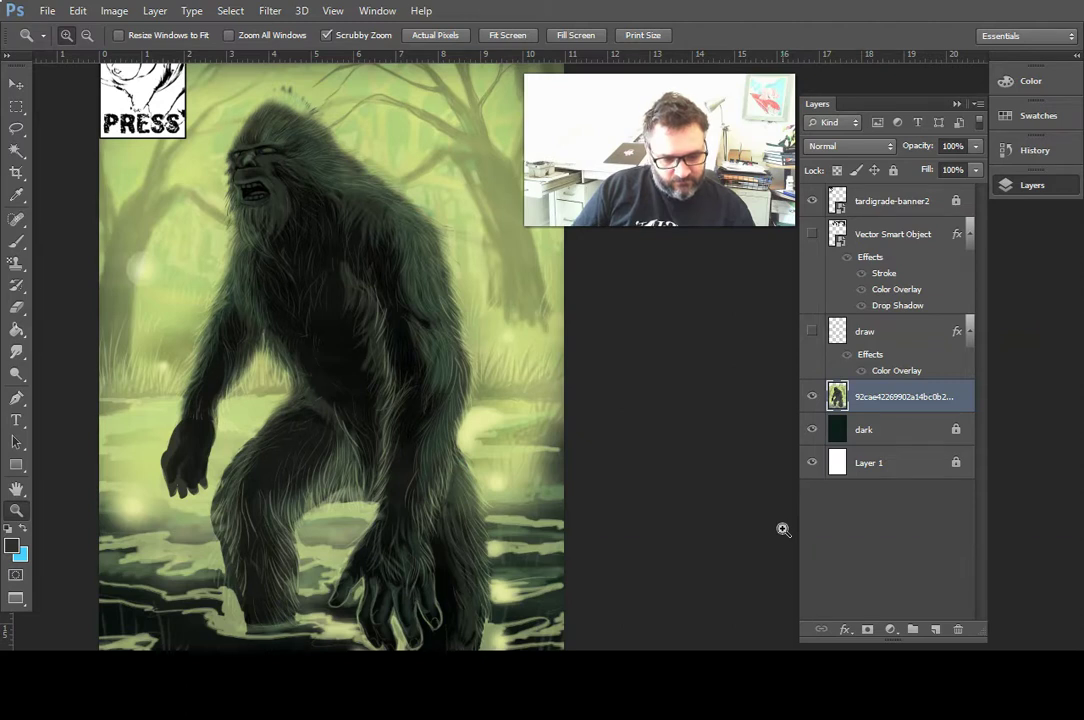
pyautogui.hotkey('ctrl', 'z')
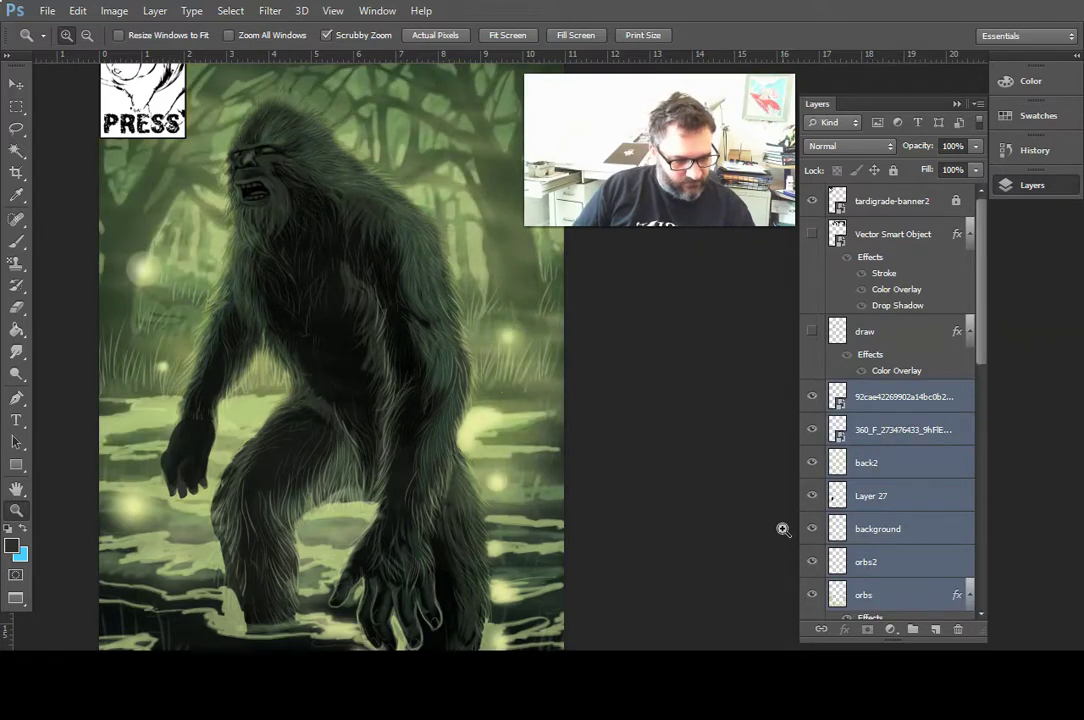
# - Look through the selected artwork layers down the stack and briefly toggle one layer's visibility to check it
pyautogui.click(16, 83)
pyautogui.click(651, 454)
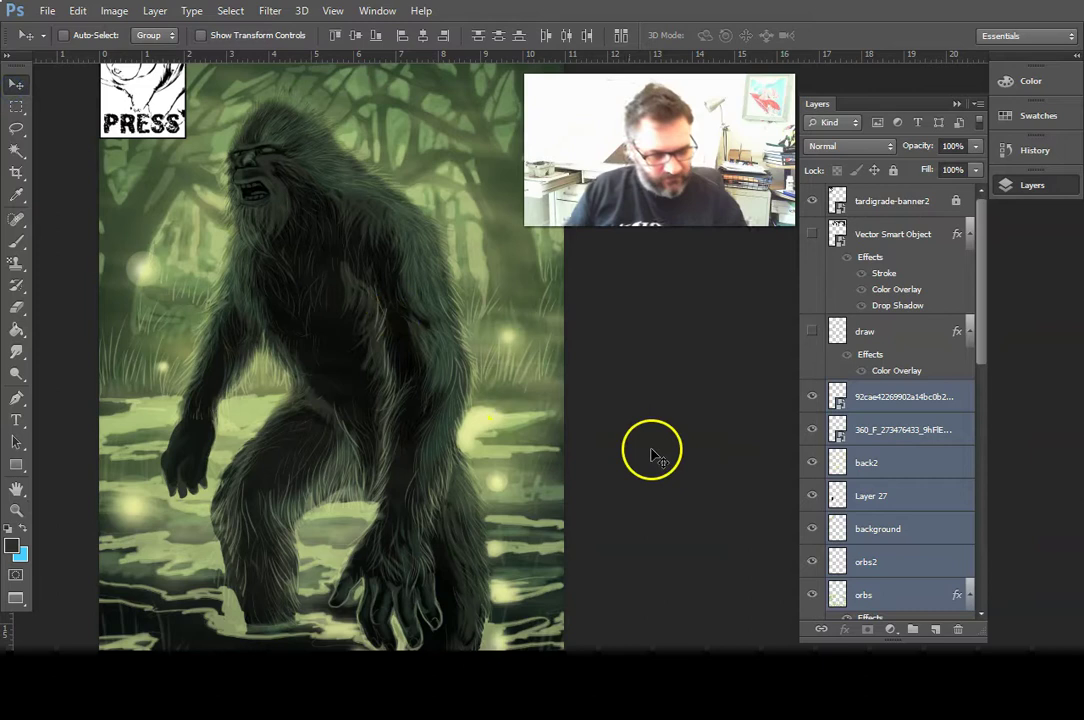
pyautogui.rightClick(687, 453)
pyautogui.moveTo(987, 343); pyautogui.dragTo(985, 377)
pyautogui.moveTo(984, 398); pyautogui.dragTo(1028, 433)
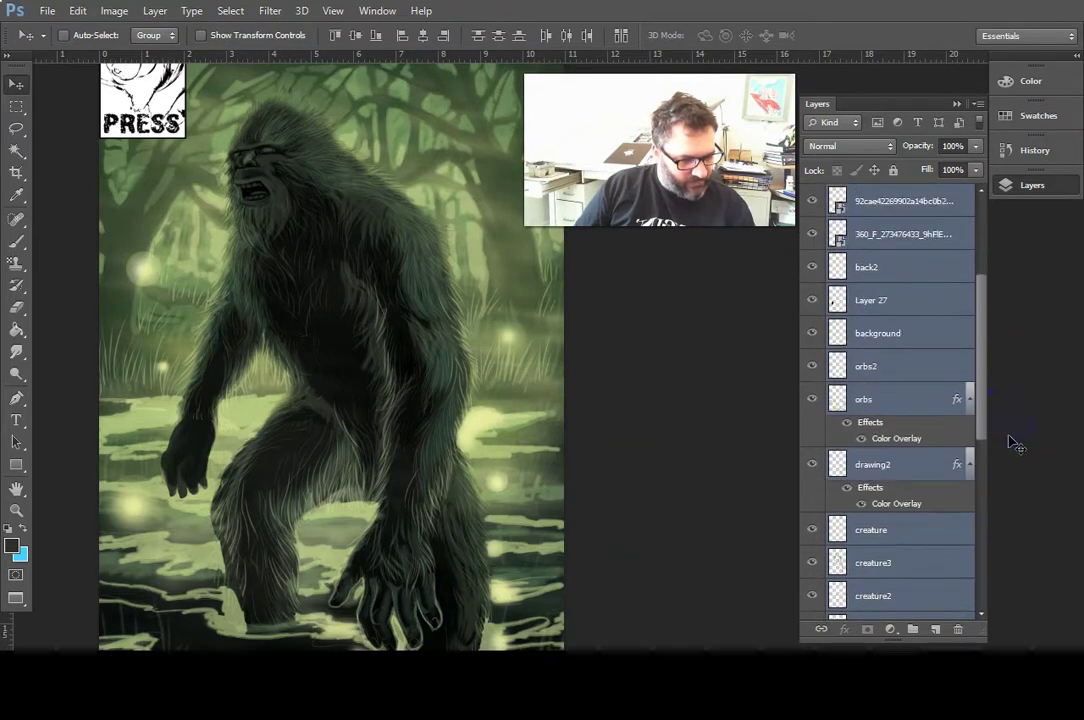
pyautogui.moveTo(887, 437); pyautogui.dragTo(733, 457)
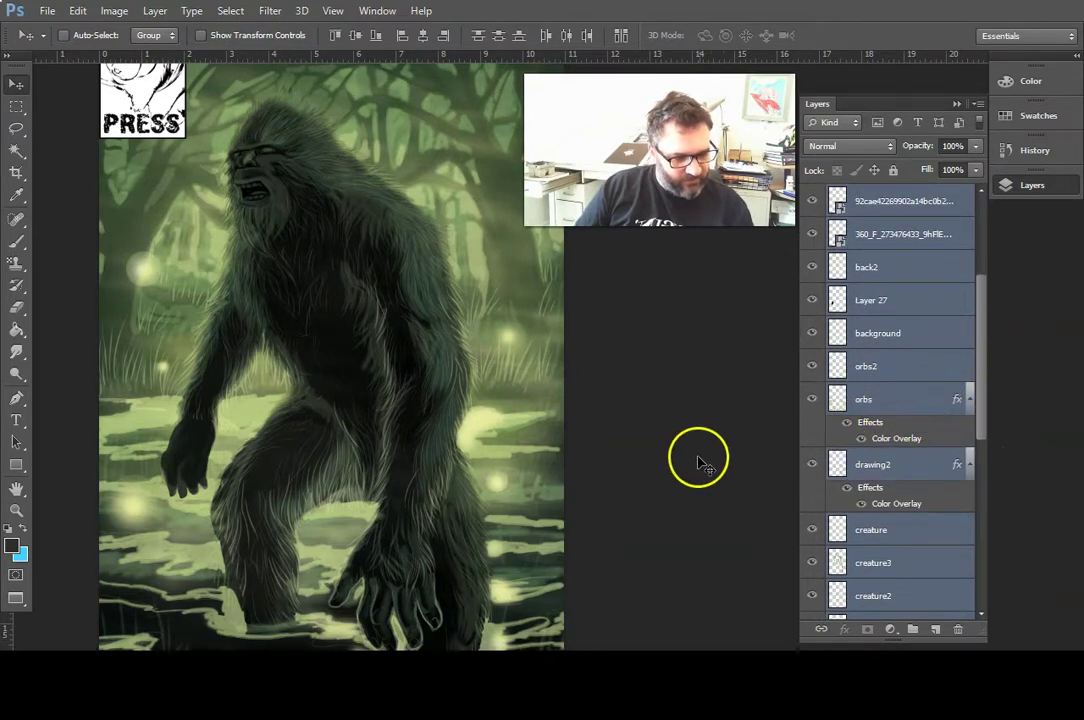
pyautogui.click(913, 364)
pyautogui.moveTo(983, 415); pyautogui.dragTo(982, 440)
pyautogui.click(812, 324)
pyautogui.click(812, 324)
# - Unlock the dark layer near the bottom of the layer stack
pyautogui.moveTo(978, 390); pyautogui.dragTo(978, 566)
pyautogui.click(946, 571)
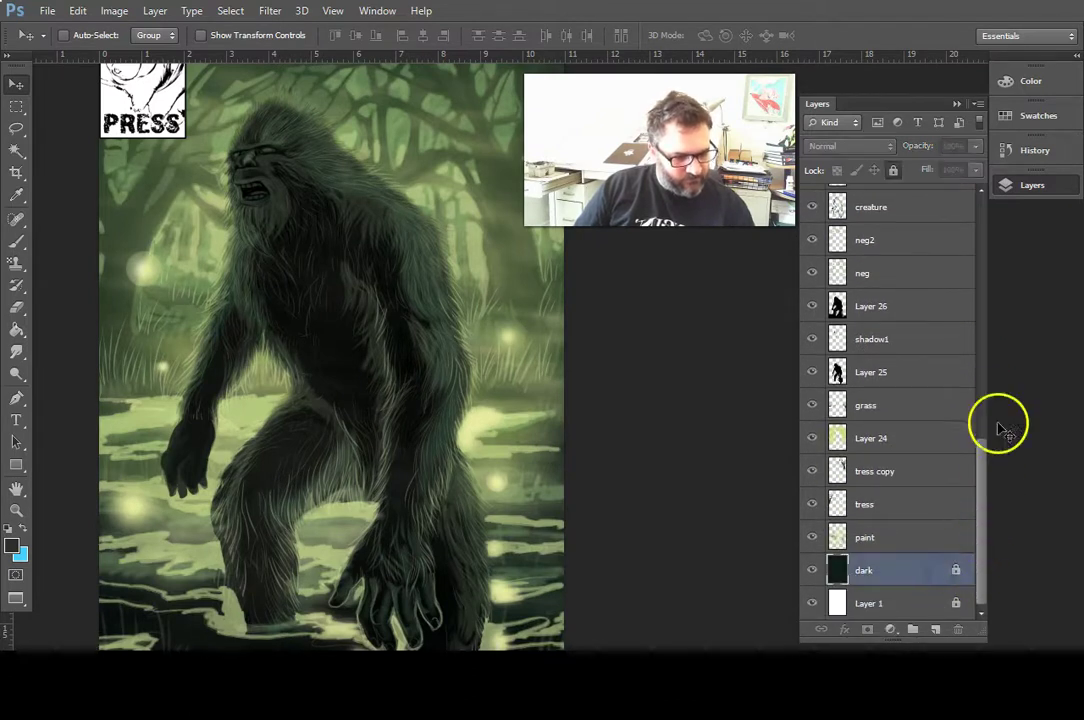
pyautogui.click(893, 170)
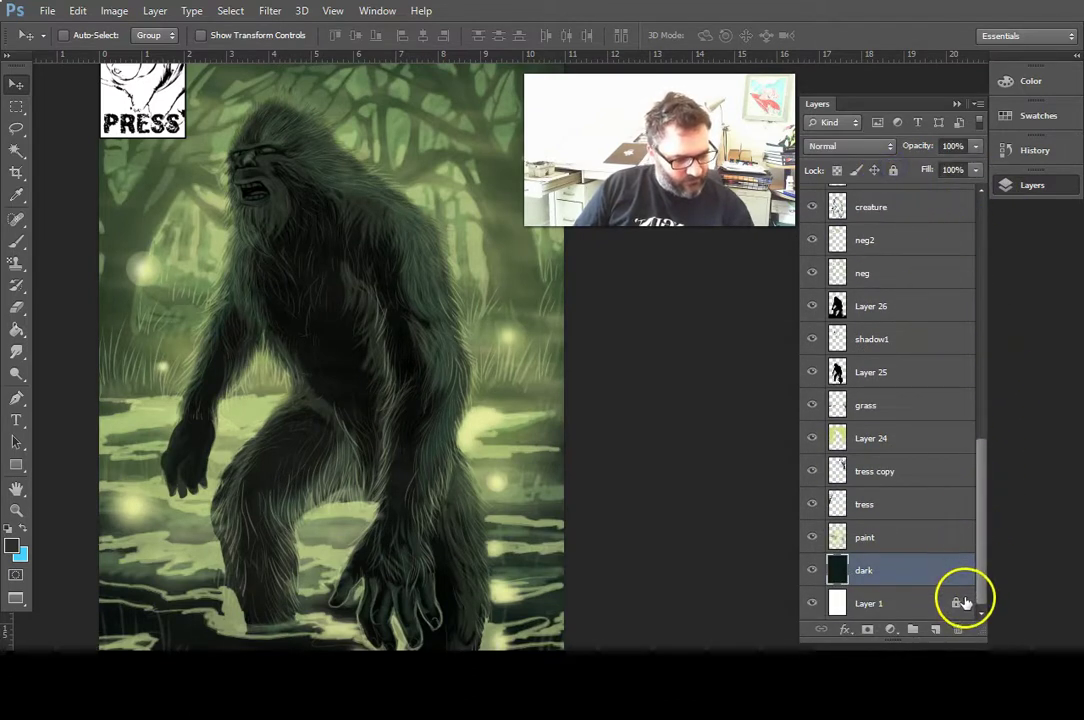
# - Merge all layers from dark up to 92cae42269902a14bc0b2... into one layer, leaving the draw layer and the layers above it separate
pyautogui.moveTo(984, 512); pyautogui.dragTo(992, 224)
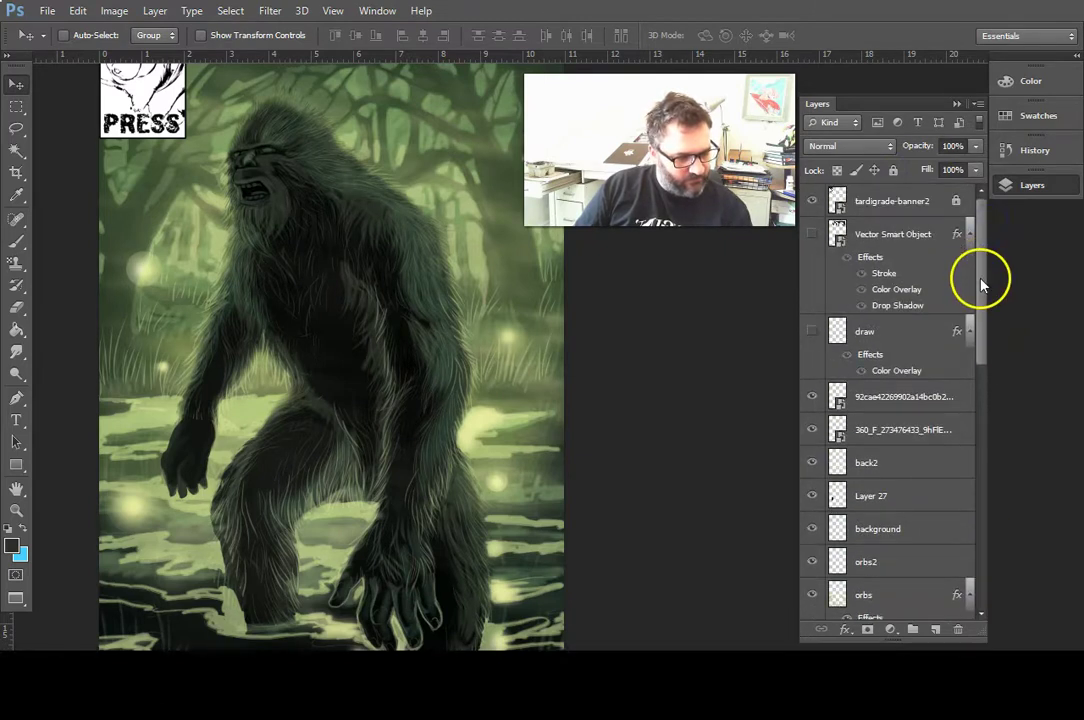
pyautogui.keyDown('shift'); pyautogui.click(942, 397); pyautogui.keyUp('shift')
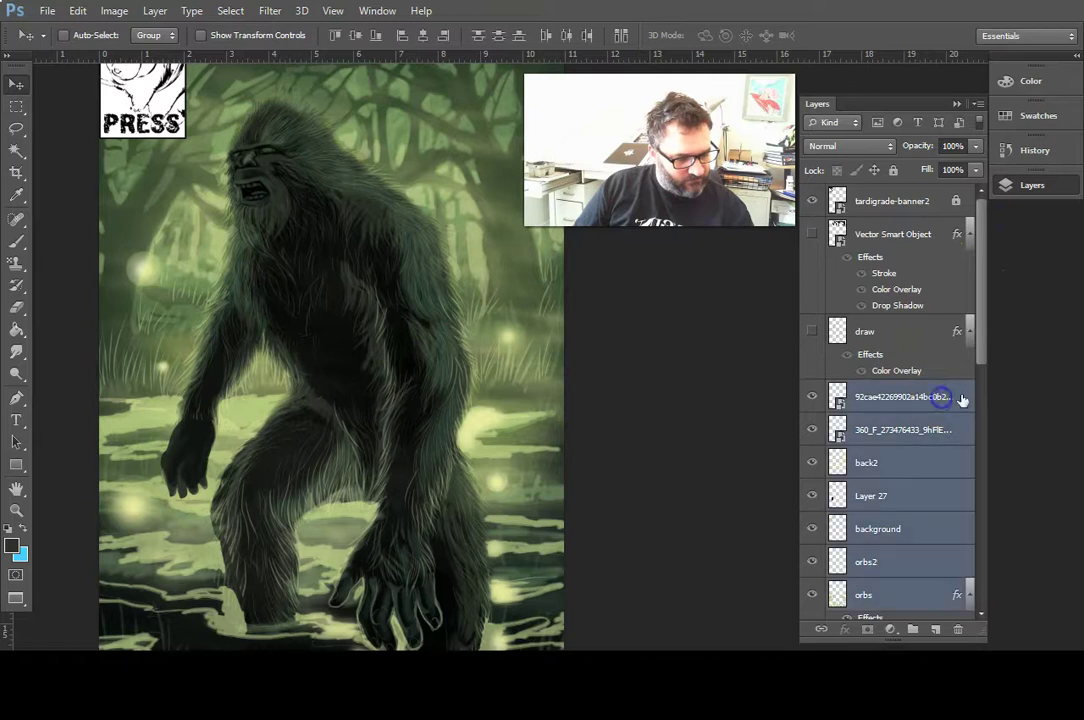
pyautogui.rightClick(912, 471)
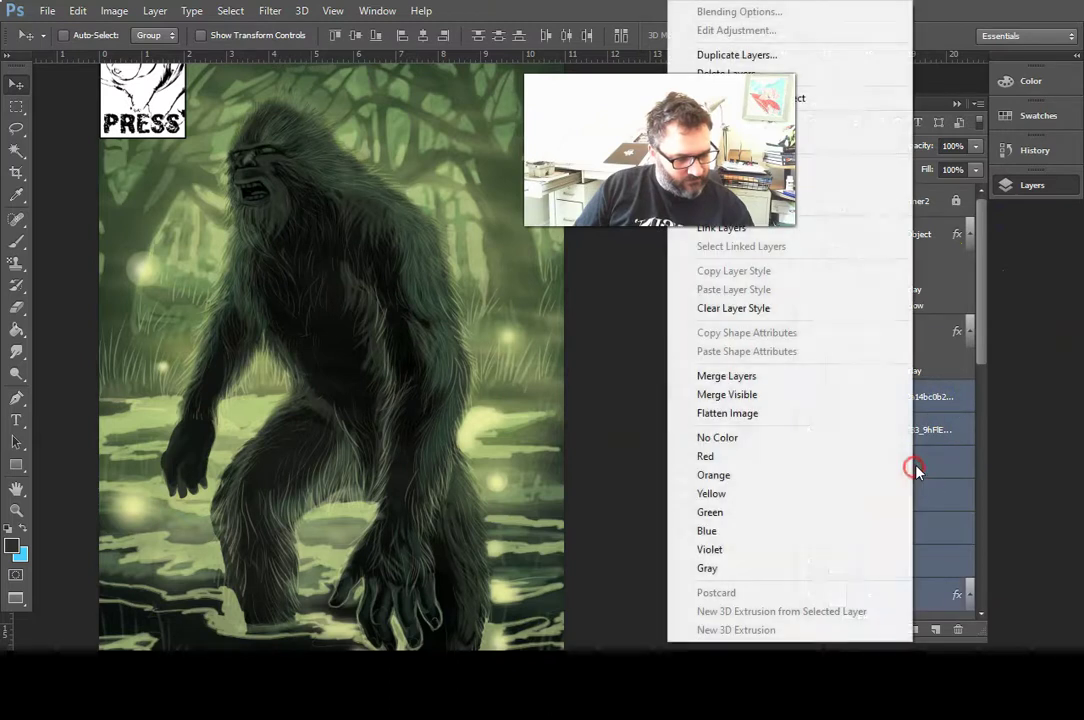
pyautogui.click(786, 380)
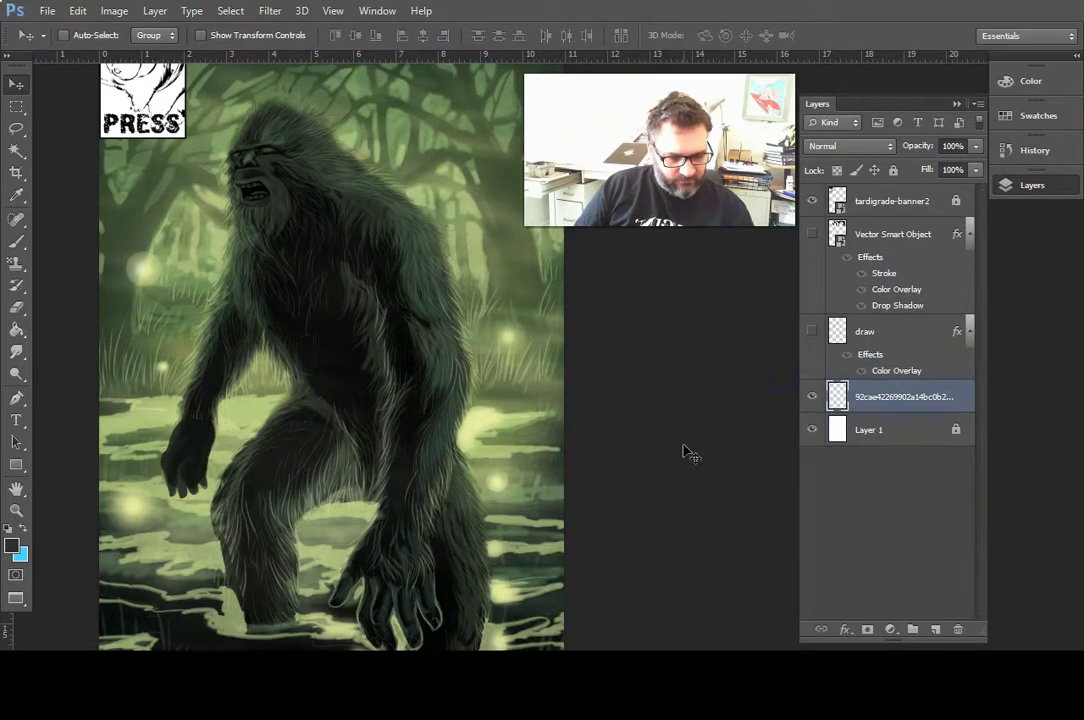
pyautogui.click(645, 505)
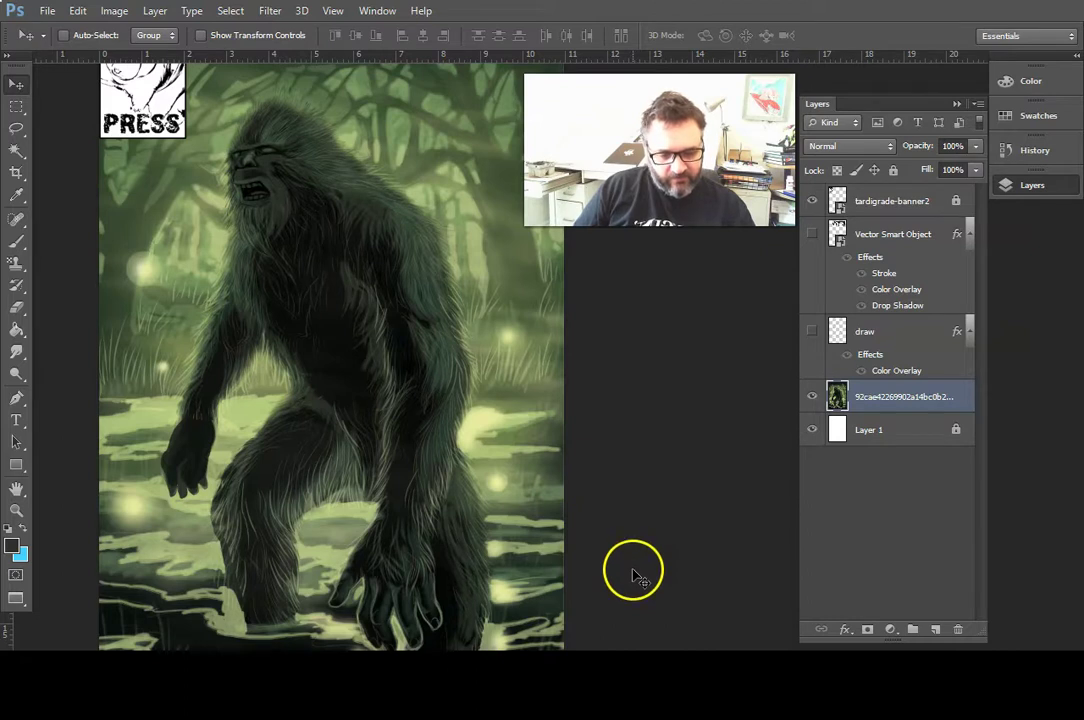
# - Save the document as a new Photoshop file named sasquatch-klondike-variant-monster5 in the sasquatch-wars folder, keeping layers and the ICC profile
pyautogui.click(47, 11)
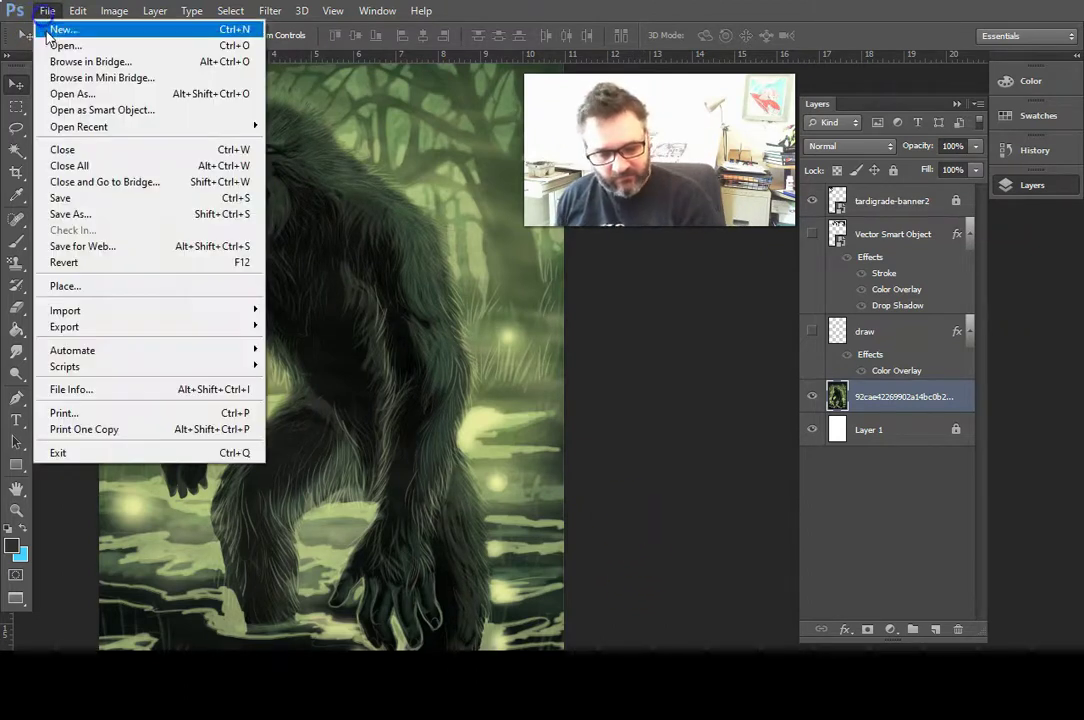
pyautogui.click(66, 216)
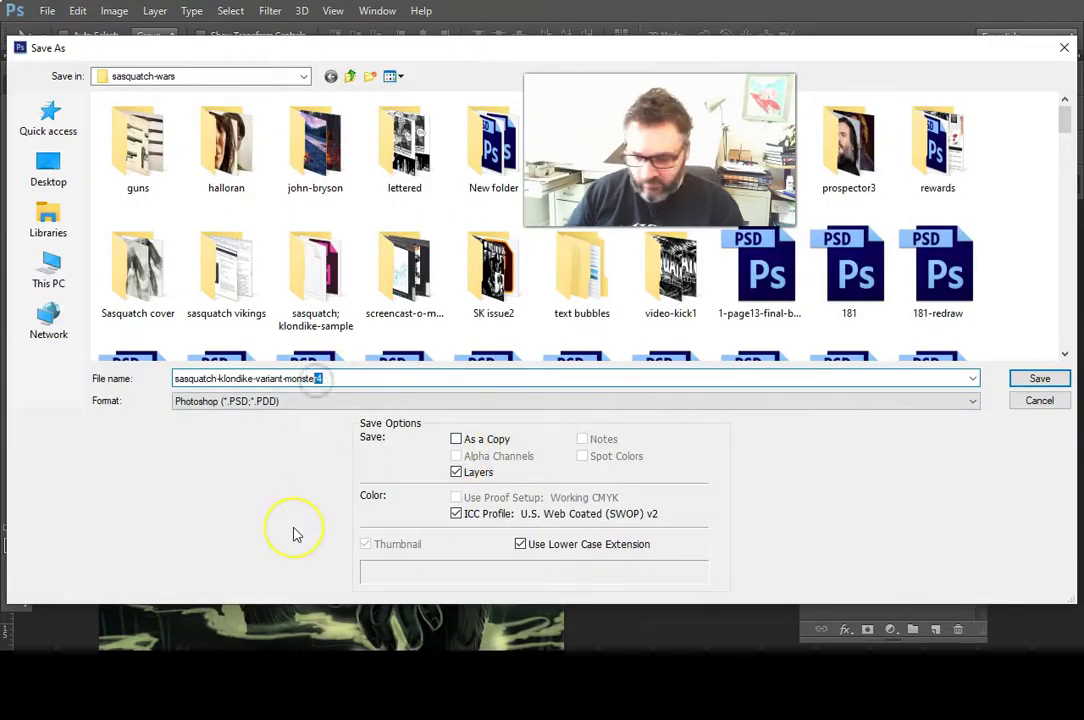
pyautogui.write('5')
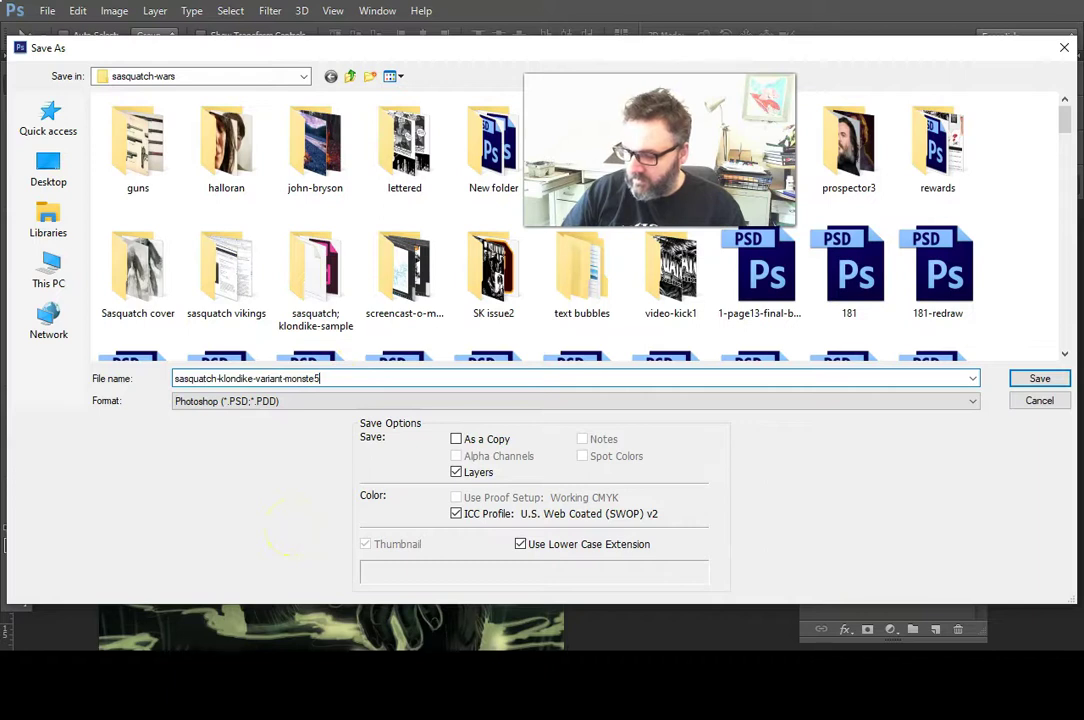
pyautogui.press('BackSpace')
pyautogui.write('r5')
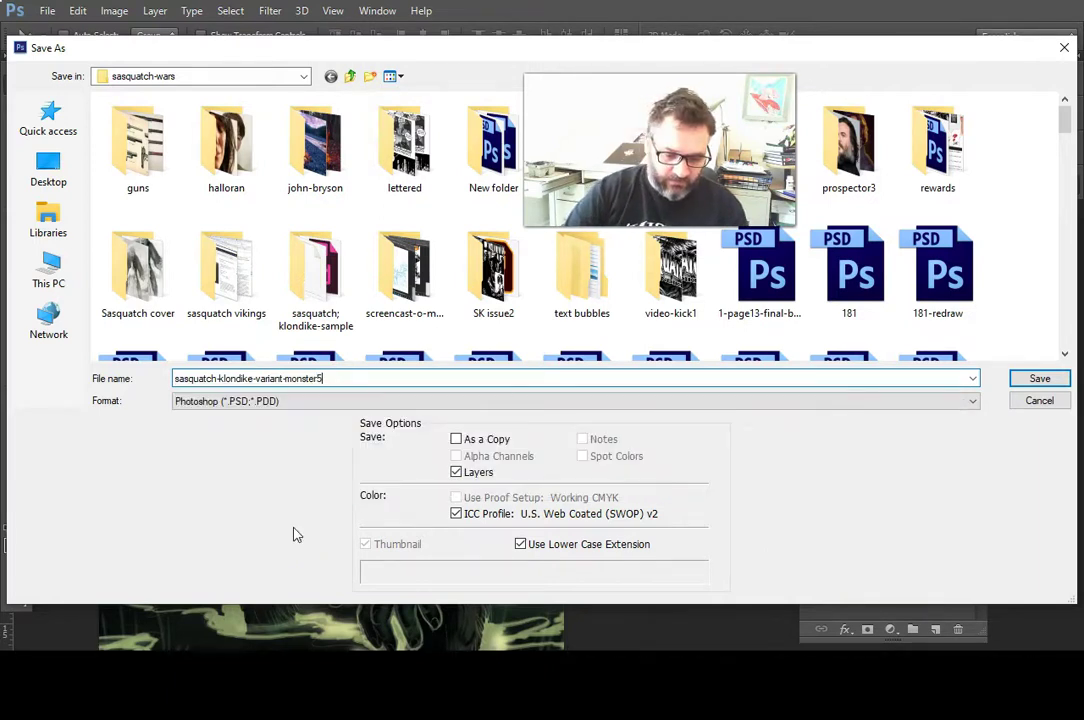
pyautogui.press('Return')
pyautogui.press('Return')
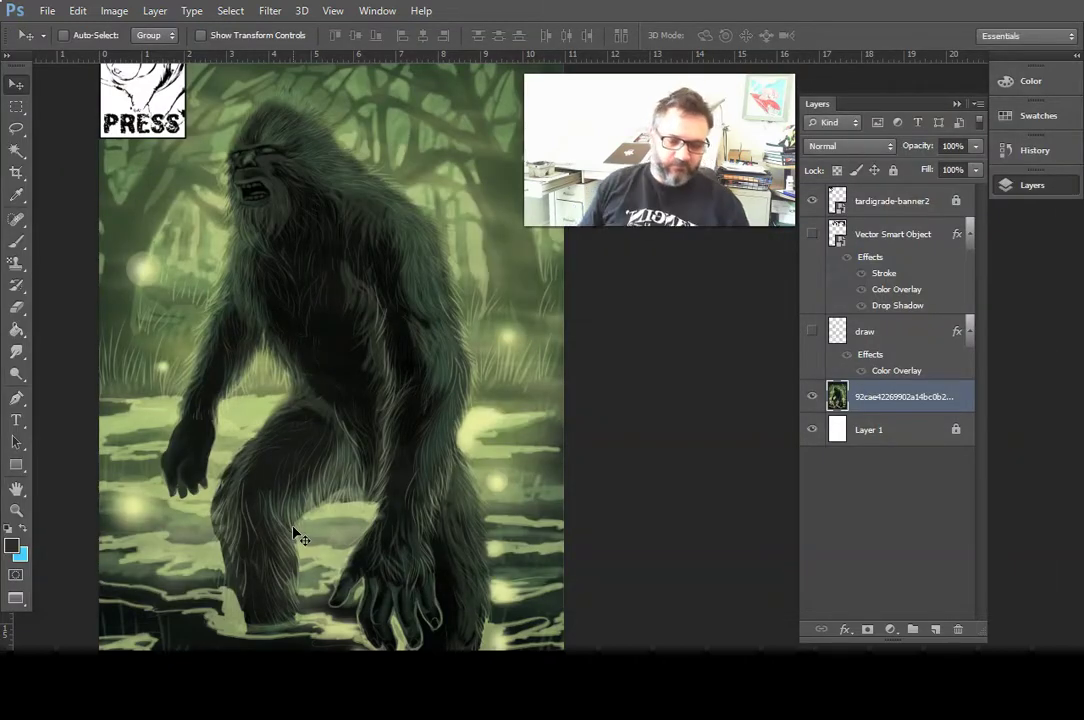
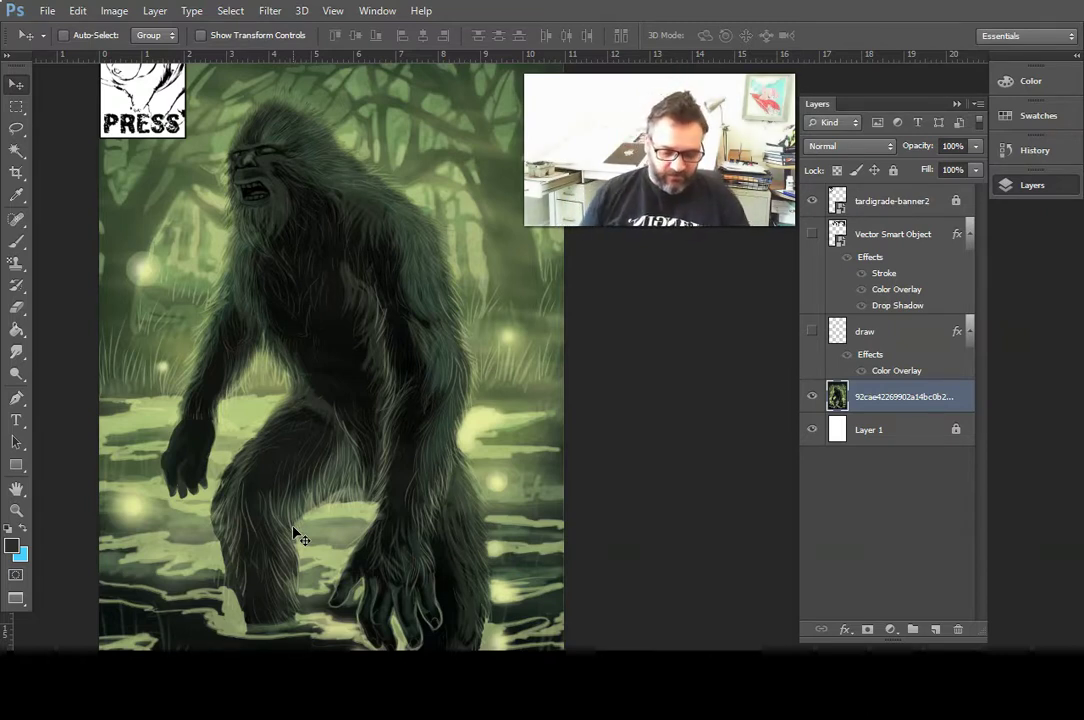
# - Add a new layer named foreground directly above the merged artwork layer
pyautogui.press('z')
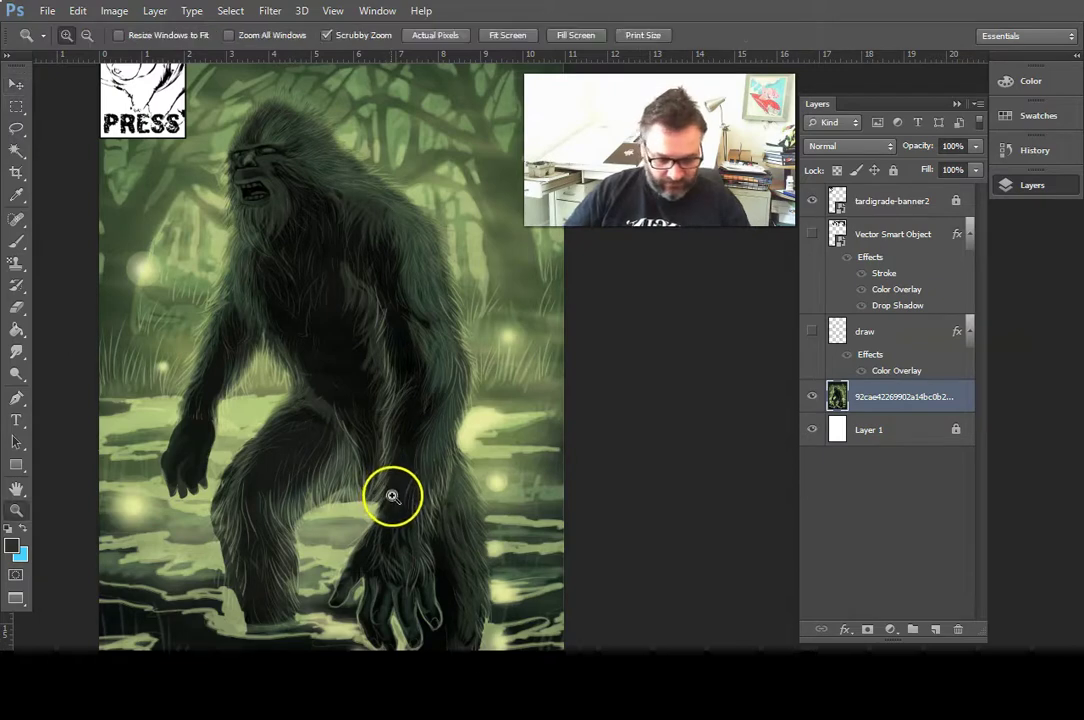
pyautogui.click(394, 499)
pyautogui.press('space')
pyautogui.moveTo(419, 528); pyautogui.dragTo(486, 327)
pyautogui.moveTo(485, 426); pyautogui.dragTo(494, 480)
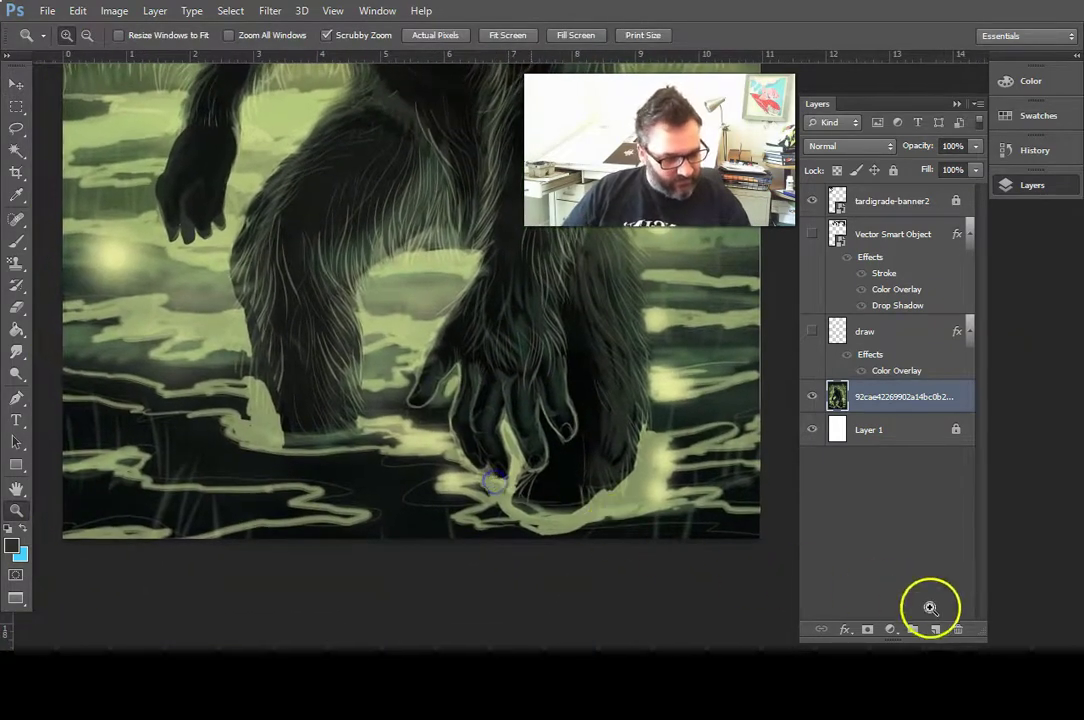
pyautogui.click(935, 629)
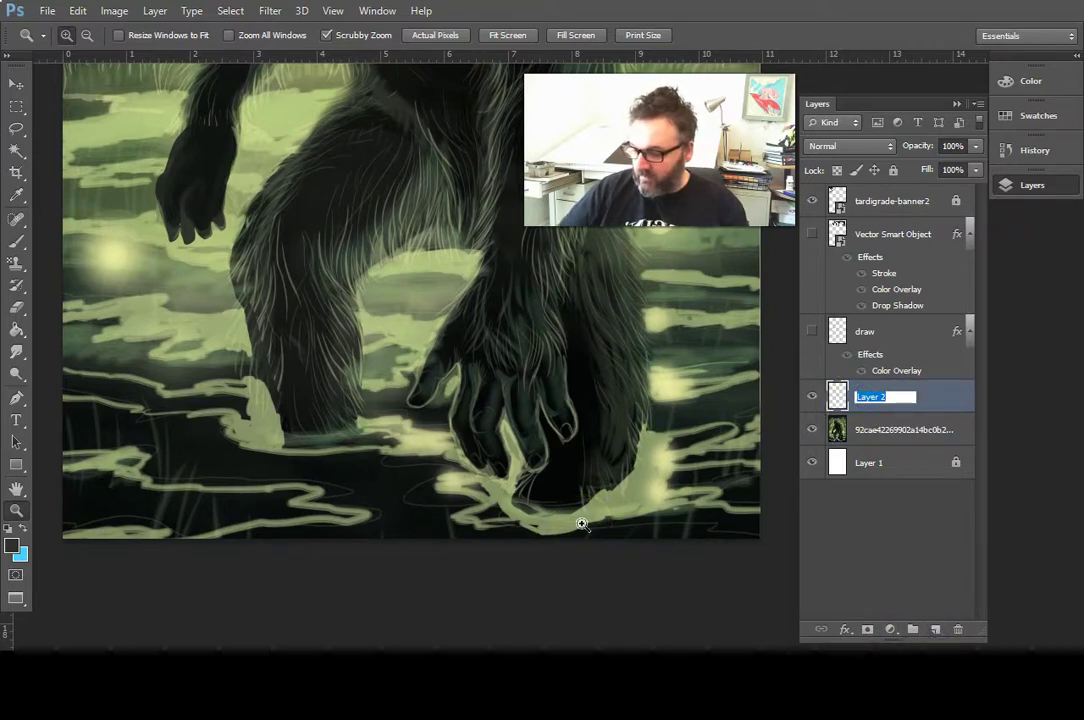
pyautogui.write('foregrop')
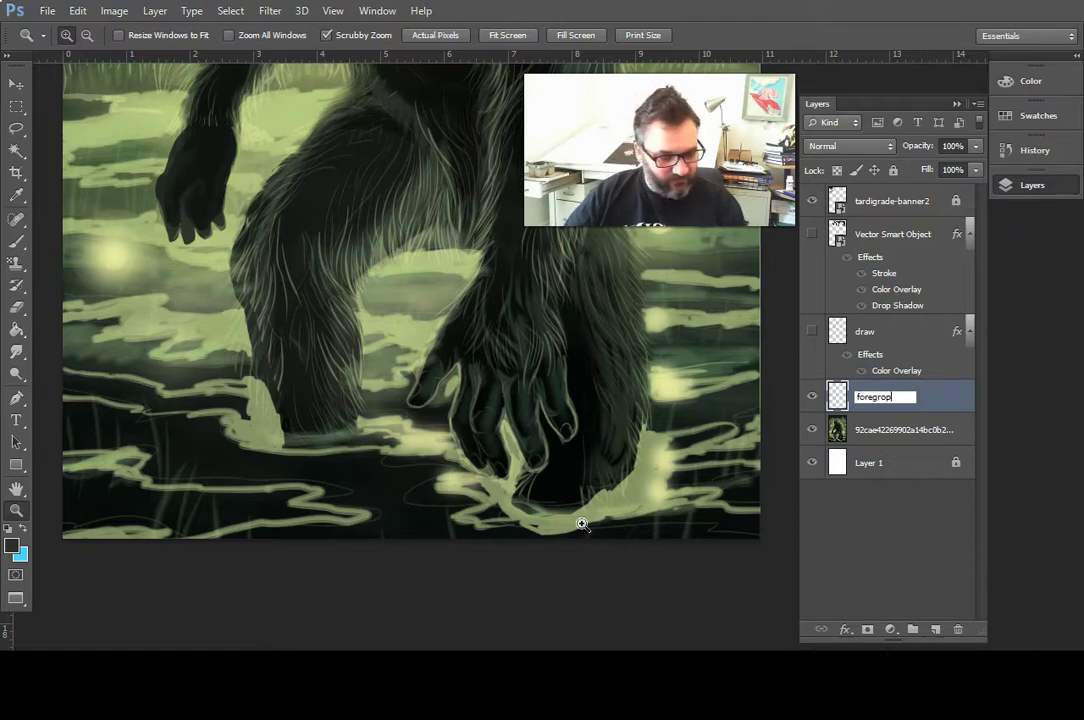
pyautogui.press('BackSpace')
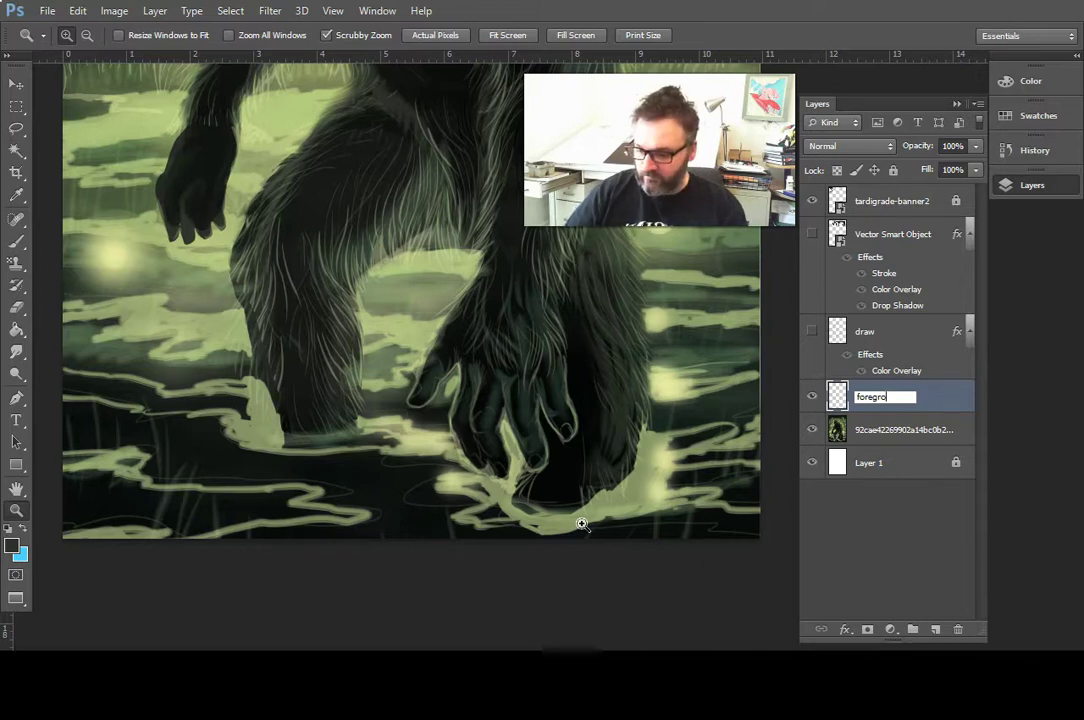
pyautogui.write('und')
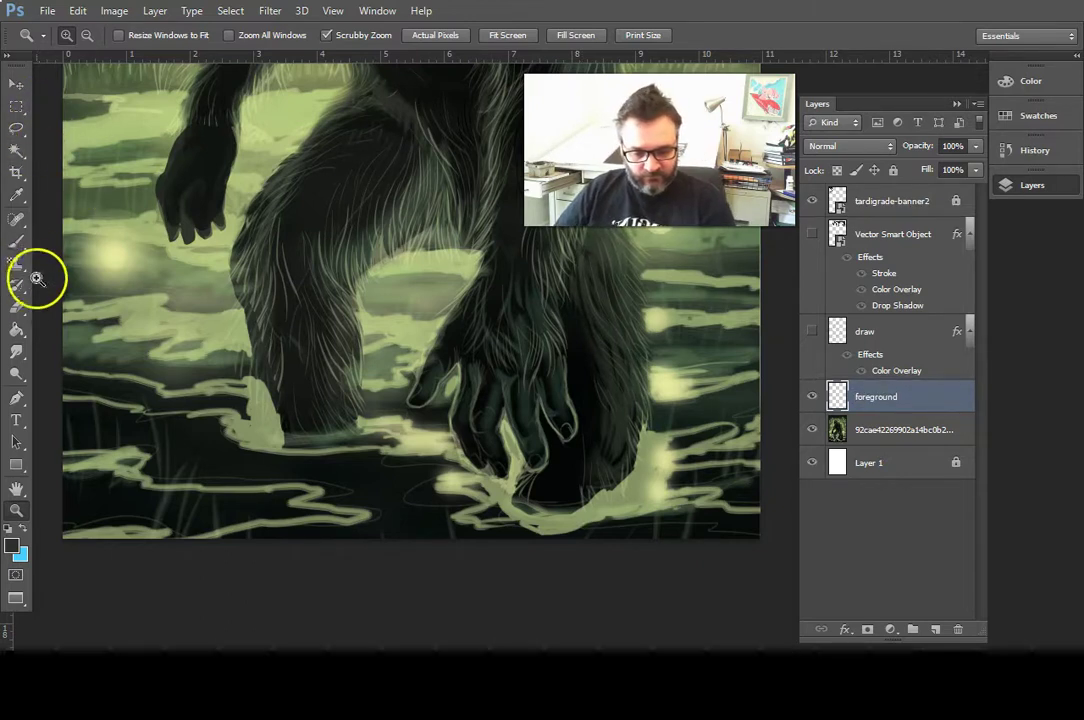
# - Sample the pale green of the swamp water as the foreground color and set the brush size to 300
pyautogui.click(16, 195)
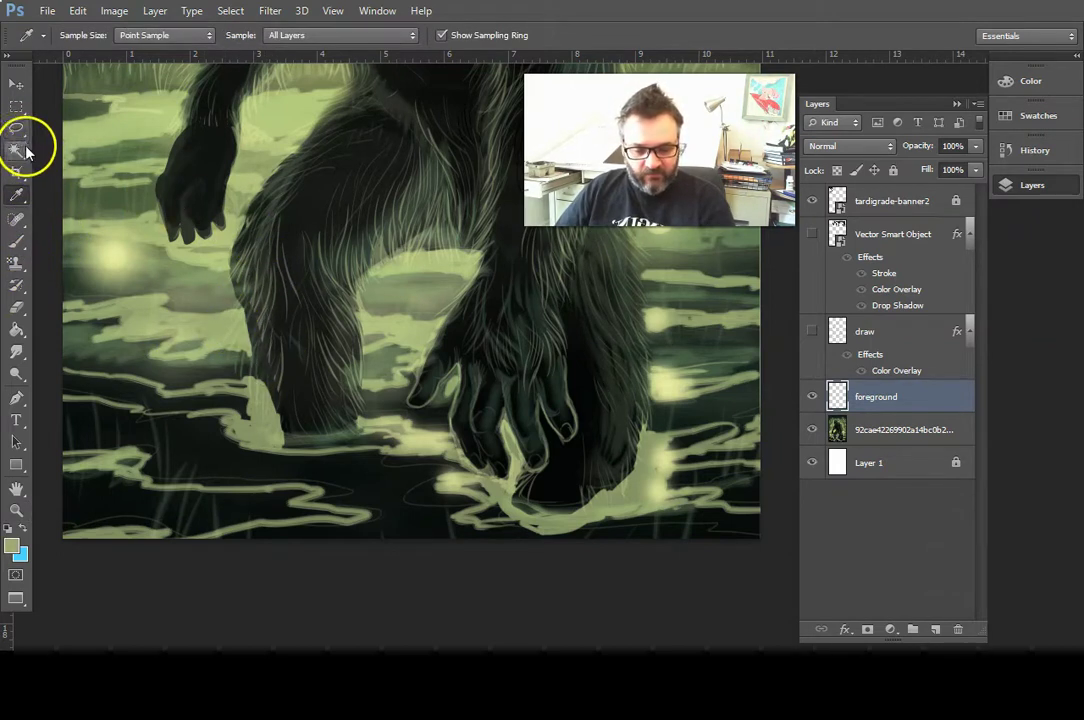
pyautogui.click(17, 242)
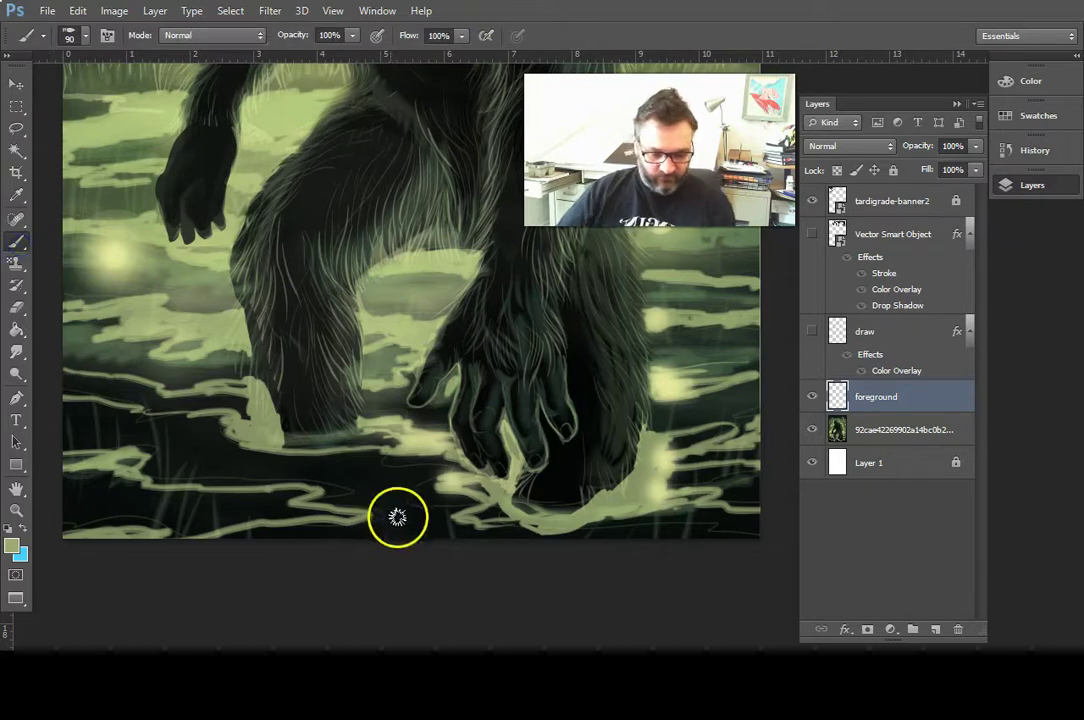
pyautogui.press(']')
pyautogui.press(']')
pyautogui.press(']')
pyautogui.press(']')
pyautogui.press(']')
pyautogui.press(']')
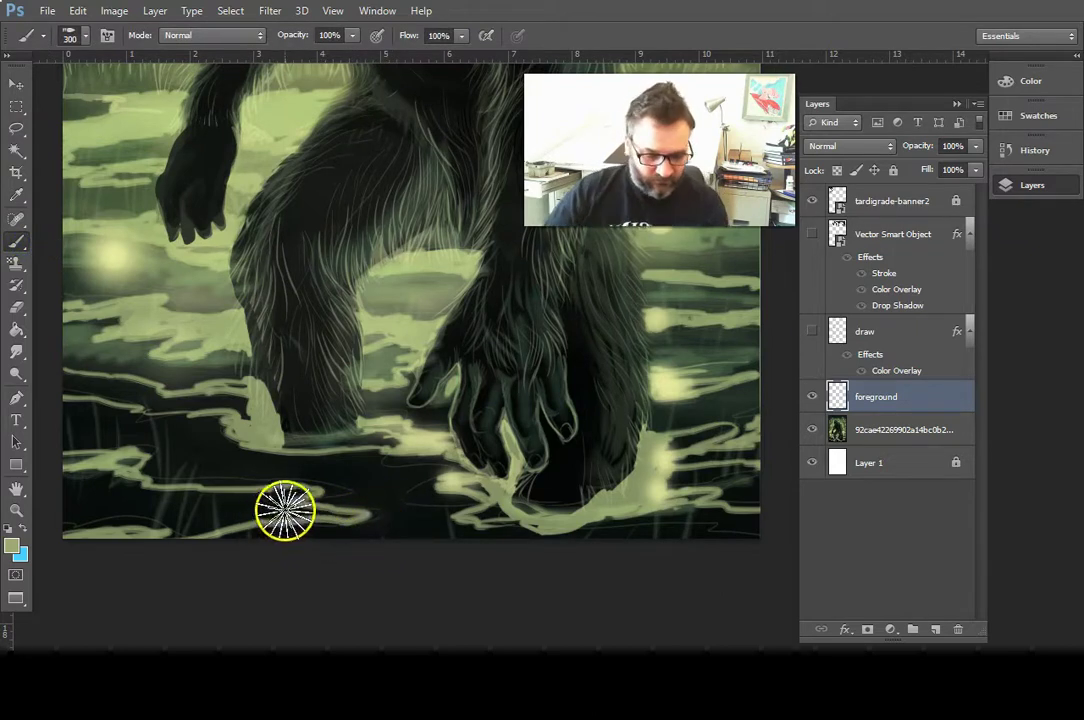
# - Paint broad pale green patches of swamp scum across the dark water in front of the feet and large hand
pyautogui.moveTo(225, 515)
pyautogui.mouseDown()
pyautogui.moveTo(194, 515)
pyautogui.moveTo(201, 525)
pyautogui.mouseUp()
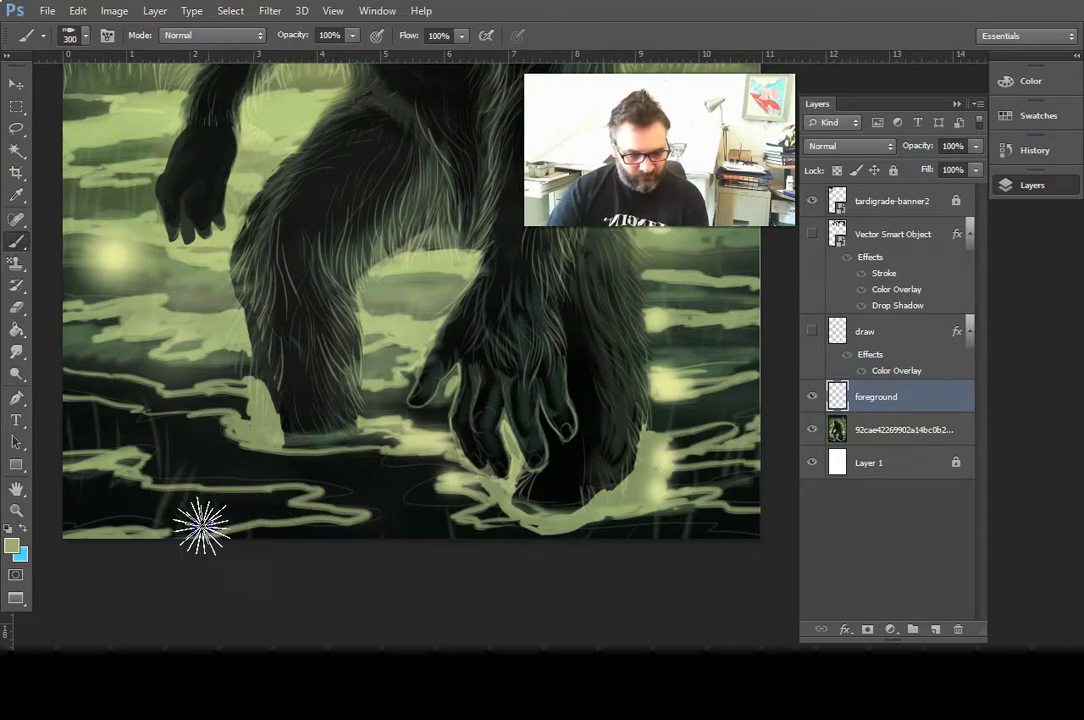
pyautogui.moveTo(339, 513)
pyautogui.mouseDown()
pyautogui.moveTo(251, 518)
pyautogui.moveTo(326, 516)
pyautogui.moveTo(259, 496)
pyautogui.moveTo(165, 506)
pyautogui.moveTo(208, 503)
pyautogui.moveTo(80, 481)
pyautogui.moveTo(120, 481)
pyautogui.moveTo(141, 460)
pyautogui.moveTo(92, 491)
pyautogui.mouseUp()
pyautogui.moveTo(128, 413)
pyautogui.mouseDown()
pyautogui.moveTo(73, 395)
pyautogui.moveTo(96, 392)
pyautogui.moveTo(56, 388)
pyautogui.moveTo(76, 379)
pyautogui.moveTo(172, 405)
pyautogui.mouseUp()
pyautogui.moveTo(244, 411)
pyautogui.mouseDown()
pyautogui.moveTo(398, 419)
pyautogui.moveTo(354, 437)
pyautogui.moveTo(257, 426)
pyautogui.moveTo(288, 440)
pyautogui.moveTo(255, 415)
pyautogui.moveTo(333, 437)
pyautogui.moveTo(360, 426)
pyautogui.moveTo(311, 437)
pyautogui.moveTo(334, 446)
pyautogui.moveTo(382, 435)
pyautogui.moveTo(368, 411)
pyautogui.moveTo(281, 425)
pyautogui.moveTo(387, 412)
pyautogui.moveTo(440, 430)
pyautogui.moveTo(377, 443)
pyautogui.mouseUp()
pyautogui.press('space')
pyautogui.moveTo(474, 496)
pyautogui.mouseDown()
pyautogui.moveTo(320, 467)
pyautogui.moveTo(417, 476)
pyautogui.moveTo(342, 455)
pyautogui.moveTo(373, 475)
pyautogui.moveTo(333, 478)
pyautogui.moveTo(349, 486)
pyautogui.moveTo(370, 480)
pyautogui.moveTo(348, 467)
pyautogui.moveTo(343, 441)
pyautogui.moveTo(362, 465)
pyautogui.moveTo(422, 488)
pyautogui.moveTo(380, 510)
pyautogui.moveTo(434, 481)
pyautogui.moveTo(453, 553)
pyautogui.moveTo(499, 552)
pyautogui.moveTo(528, 527)
pyautogui.moveTo(538, 541)
pyautogui.moveTo(491, 556)
pyautogui.mouseUp()
pyautogui.moveTo(587, 549); pyautogui.dragTo(613, 430)
pyautogui.moveTo(577, 471)
pyautogui.mouseDown()
pyautogui.moveTo(563, 438)
pyautogui.moveTo(513, 413)
pyautogui.moveTo(530, 406)
pyautogui.moveTo(461, 419)
pyautogui.moveTo(525, 443)
pyautogui.moveTo(398, 439)
pyautogui.moveTo(463, 425)
pyautogui.moveTo(352, 442)
pyautogui.moveTo(381, 433)
pyautogui.moveTo(249, 438)
pyautogui.moveTo(238, 430)
pyautogui.moveTo(299, 406)
pyautogui.moveTo(254, 401)
pyautogui.moveTo(273, 369)
pyautogui.moveTo(212, 377)
pyautogui.moveTo(270, 383)
pyautogui.moveTo(240, 401)
pyautogui.moveTo(318, 401)
pyautogui.moveTo(291, 395)
pyautogui.moveTo(306, 404)
pyautogui.moveTo(230, 440)
pyautogui.moveTo(262, 447)
pyautogui.moveTo(198, 448)
pyautogui.moveTo(235, 377)
pyautogui.moveTo(108, 359)
pyautogui.moveTo(253, 366)
pyautogui.mouseUp()
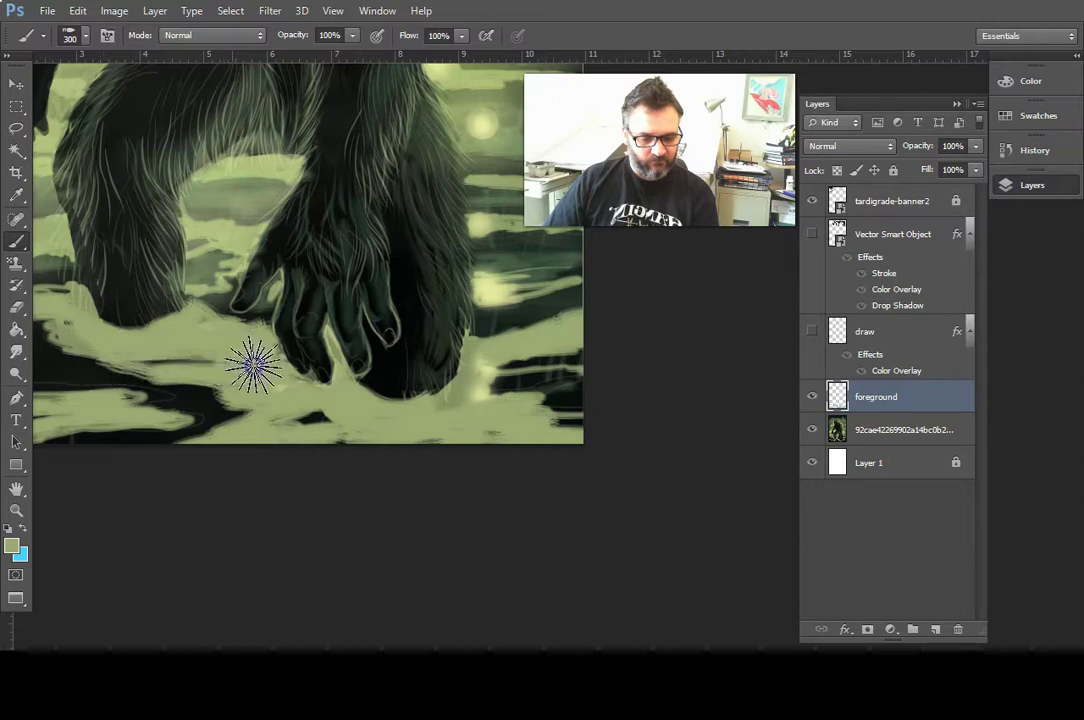
# - Add pale green strokes to the water between the legs, beside the rear leg and along the lower edge
pyautogui.moveTo(467, 423); pyautogui.dragTo(494, 467)
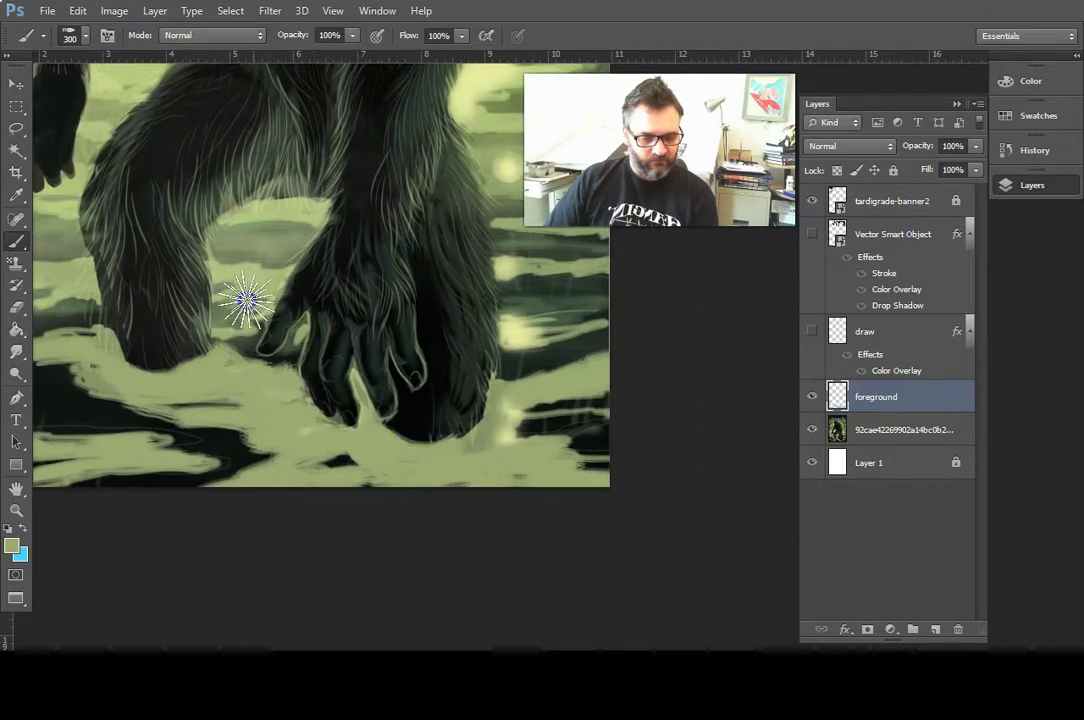
pyautogui.moveTo(253, 312); pyautogui.dragTo(242, 327)
pyautogui.moveTo(554, 331)
pyautogui.mouseDown()
pyautogui.moveTo(514, 313)
pyautogui.moveTo(551, 313)
pyautogui.moveTo(538, 326)
pyautogui.moveTo(616, 314)
pyautogui.moveTo(594, 303)
pyautogui.moveTo(527, 328)
pyautogui.moveTo(516, 317)
pyautogui.moveTo(511, 338)
pyautogui.moveTo(536, 328)
pyautogui.moveTo(511, 338)
pyautogui.moveTo(508, 325)
pyautogui.moveTo(540, 329)
pyautogui.mouseUp()
pyautogui.moveTo(440, 454); pyautogui.dragTo(633, 510)
pyautogui.moveTo(482, 516); pyautogui.dragTo(541, 528)
pyautogui.moveTo(307, 368); pyautogui.dragTo(295, 369)
pyautogui.moveTo(168, 330)
pyautogui.mouseDown()
pyautogui.moveTo(210, 327)
pyautogui.moveTo(170, 328)
pyautogui.mouseUp()
pyautogui.moveTo(384, 450); pyautogui.dragTo(286, 489)
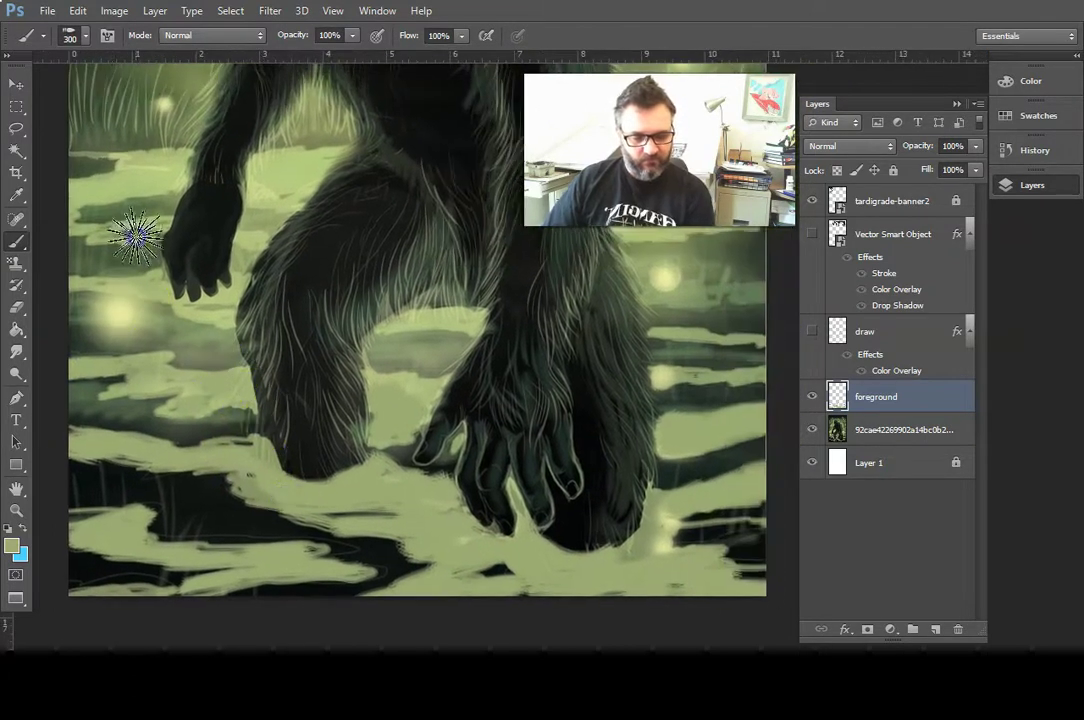
# - Paint pale green over the water beside the small hand and in the gap between the bent leg and large arm
pyautogui.click(155, 168)
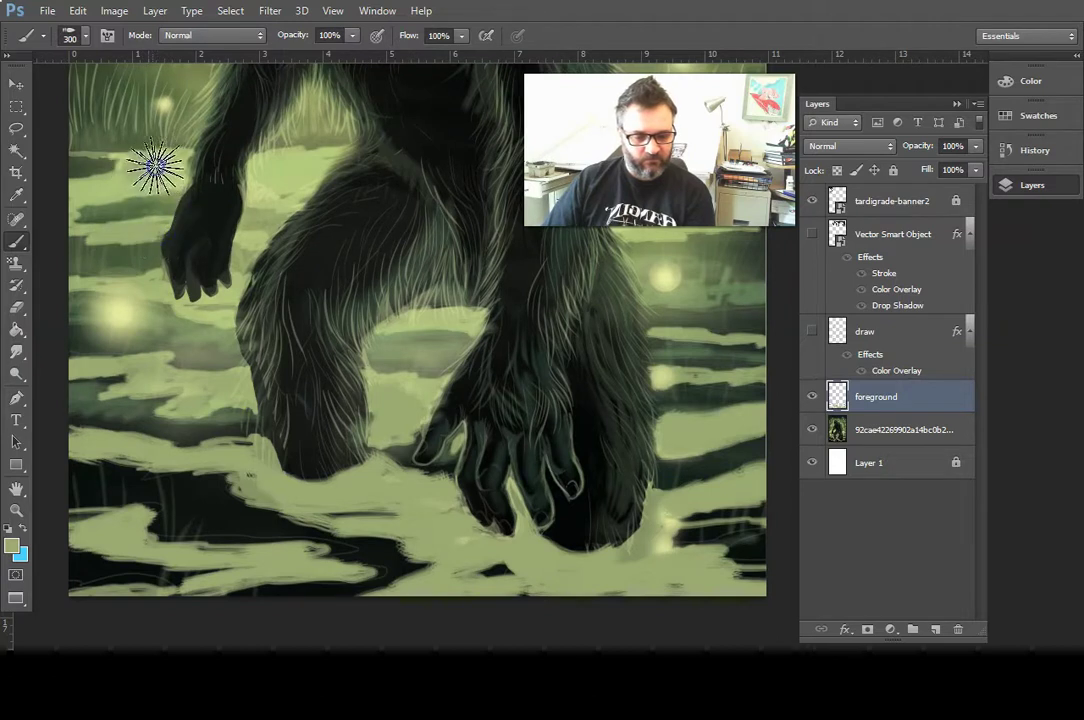
pyautogui.moveTo(223, 392); pyautogui.dragTo(147, 431)
pyautogui.moveTo(484, 394); pyautogui.dragTo(448, 419)
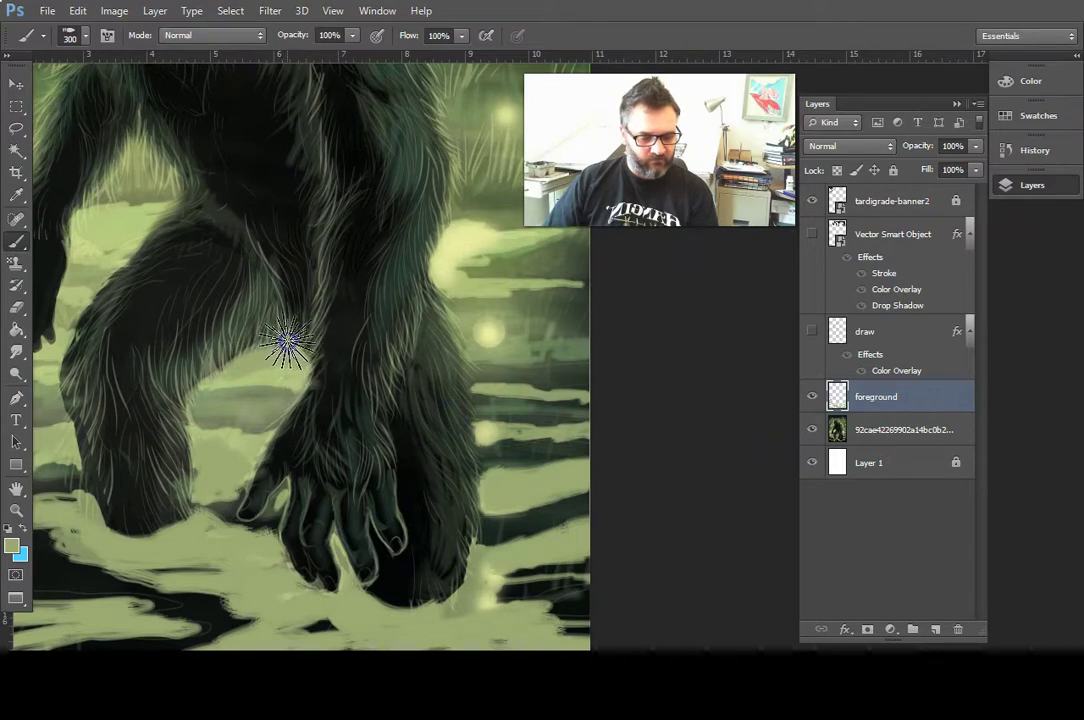
pyautogui.press('space')
pyautogui.moveTo(583, 472)
pyautogui.mouseDown()
pyautogui.moveTo(508, 537)
pyautogui.moveTo(499, 566)
pyautogui.mouseUp()
pyautogui.moveTo(238, 465)
pyautogui.mouseDown()
pyautogui.moveTo(240, 549)
pyautogui.moveTo(251, 570)
pyautogui.moveTo(258, 476)
pyautogui.moveTo(242, 515)
pyautogui.mouseUp()
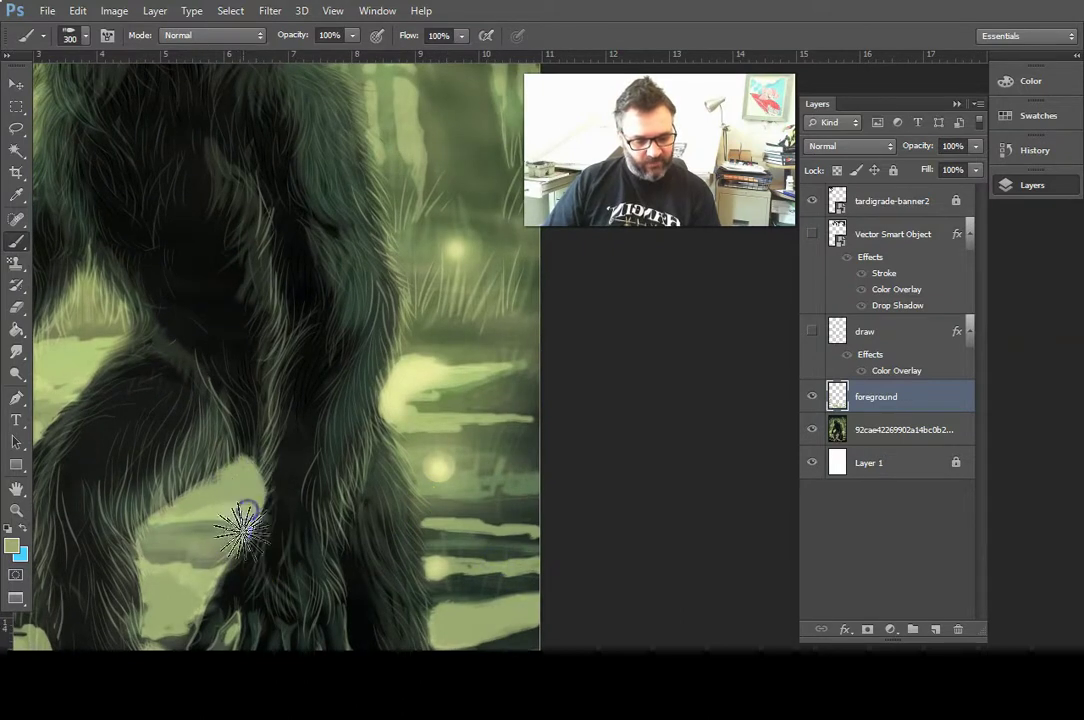
# - Examine the whole illustration, from the swamp scum around the legs up to the trees and head
pyautogui.press('space')
pyautogui.moveTo(503, 482)
pyautogui.mouseDown()
pyautogui.moveTo(519, 564)
pyautogui.moveTo(544, 494)
pyautogui.moveTo(530, 486)
pyautogui.moveTo(491, 527)
pyautogui.mouseUp()
pyautogui.press('space')
pyautogui.moveTo(460, 450)
pyautogui.mouseDown()
pyautogui.moveTo(498, 515)
pyautogui.moveTo(492, 540)
pyautogui.moveTo(511, 537)
pyautogui.moveTo(501, 528)
pyautogui.mouseUp()
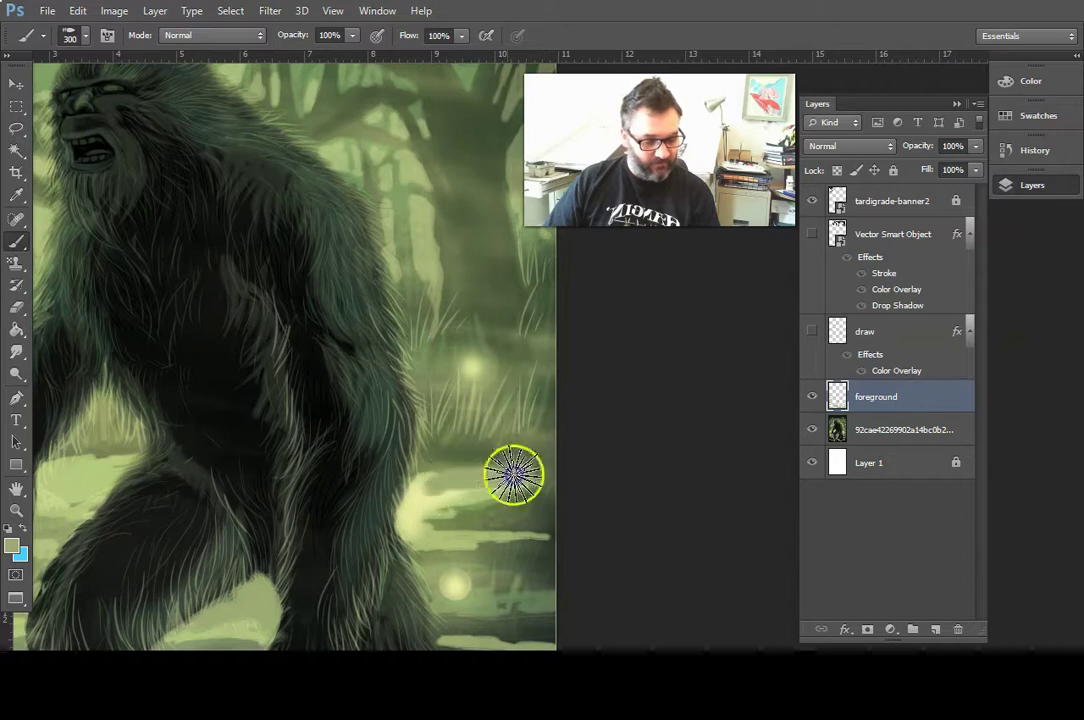
pyautogui.moveTo(571, 477); pyautogui.dragTo(563, 452)
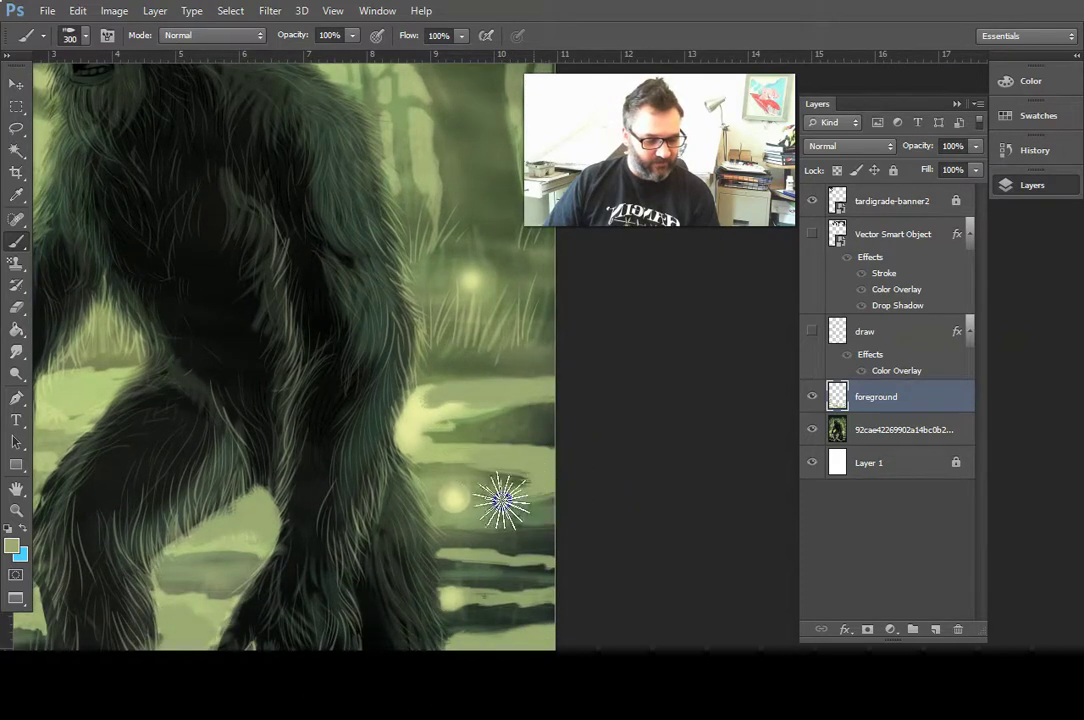
pyautogui.press('space')
pyautogui.moveTo(600, 513); pyautogui.dragTo(612, 448)
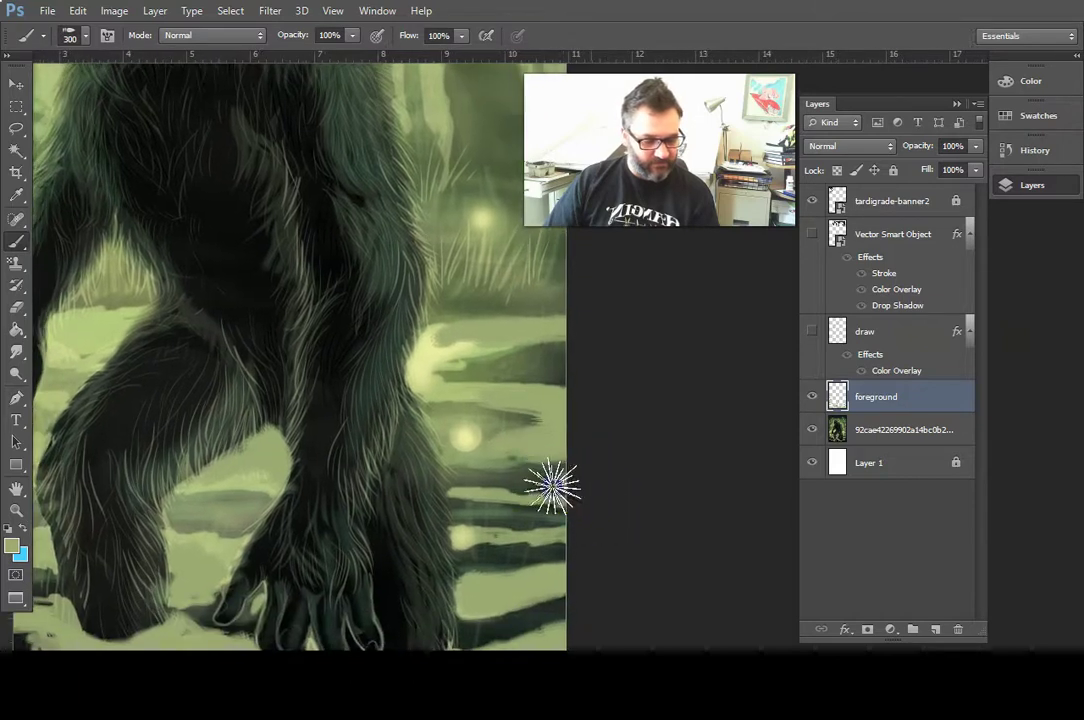
pyautogui.press('z')
pyautogui.keyDown('alt'); pyautogui.click(605, 477); pyautogui.keyUp('alt')
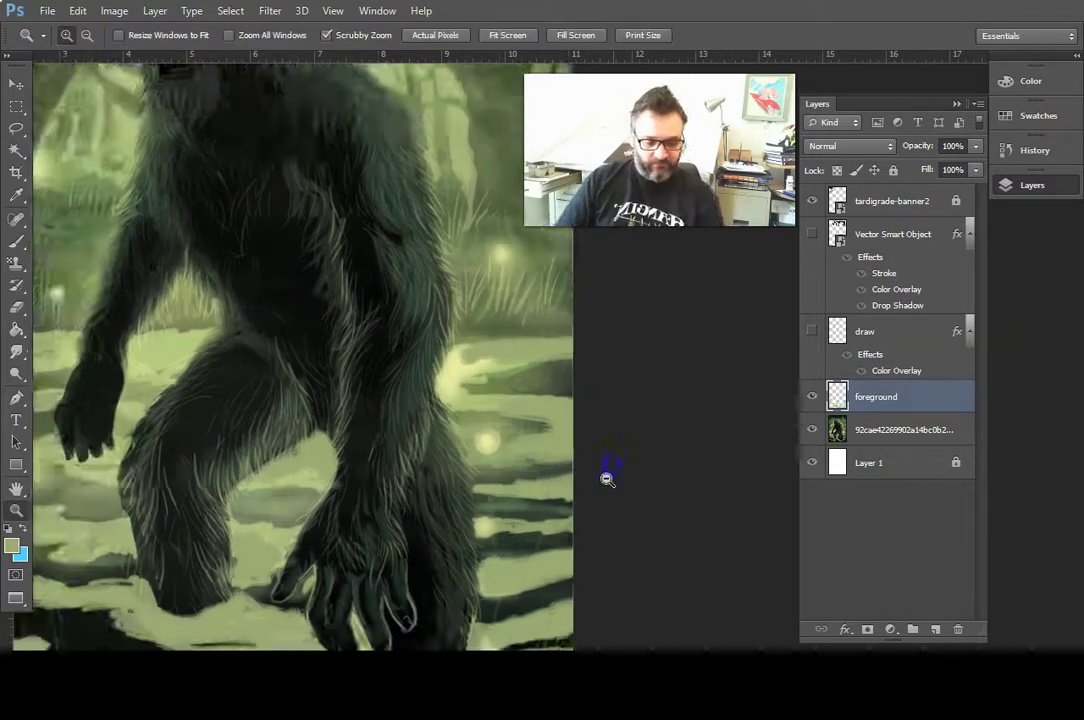
pyautogui.keyDown('alt'); pyautogui.click(603, 494); pyautogui.keyUp('alt')
pyautogui.keyDown('alt'); pyautogui.click(619, 483); pyautogui.keyUp('alt')
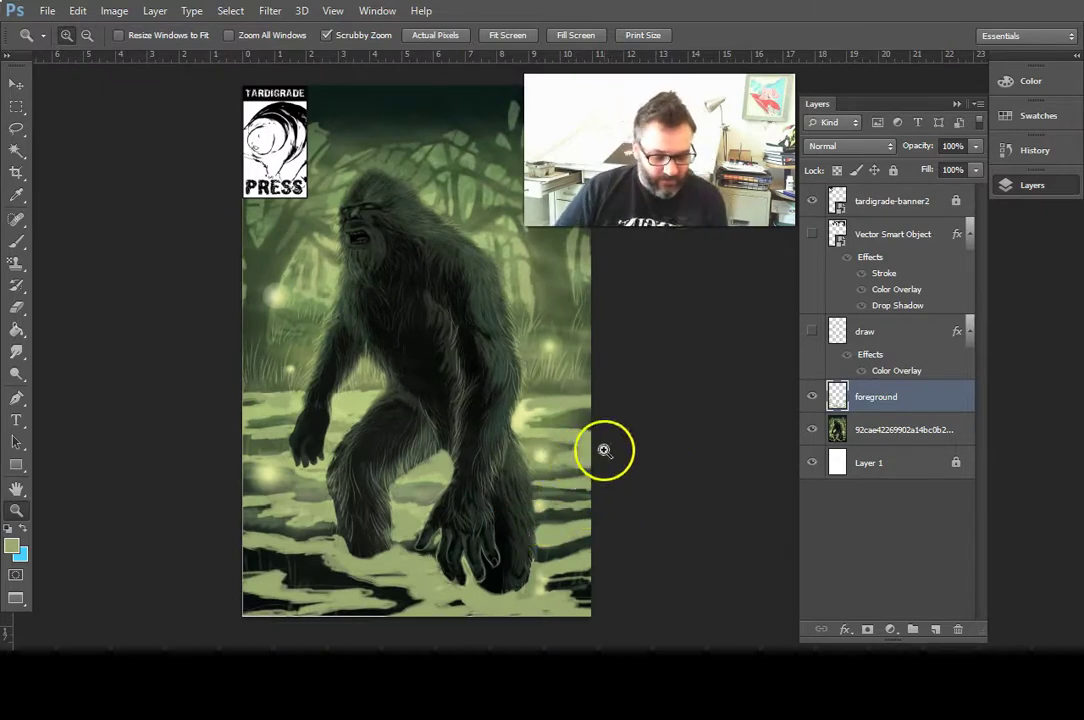
pyautogui.press('space')
pyautogui.moveTo(597, 450); pyautogui.dragTo(605, 479)
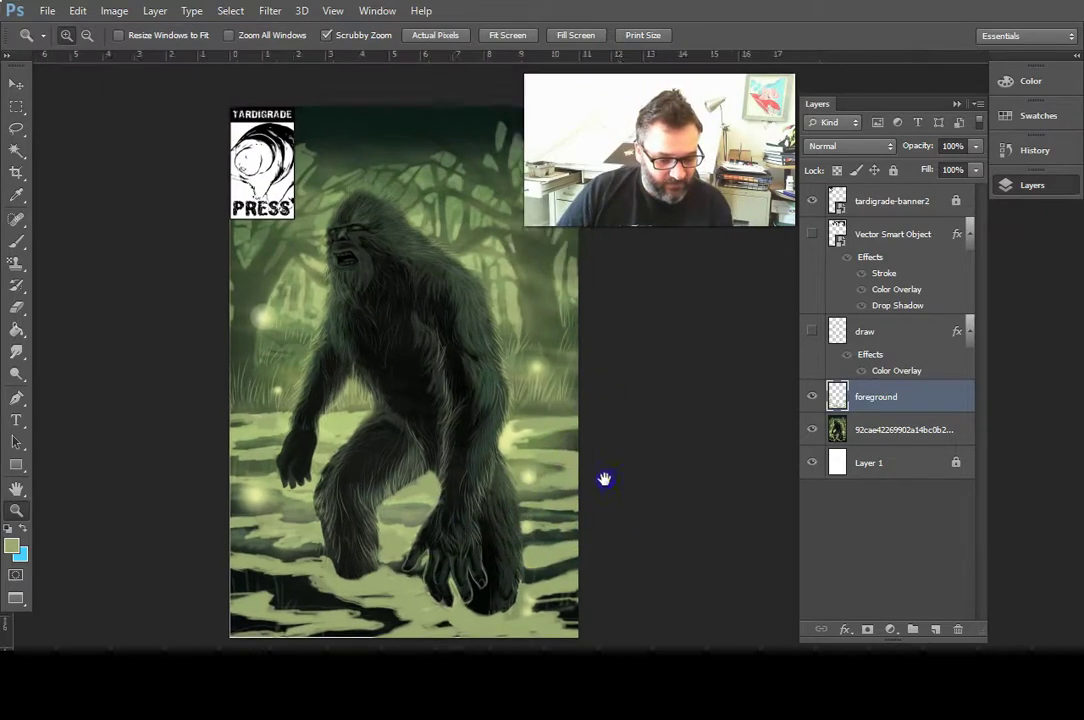
pyautogui.press('b')
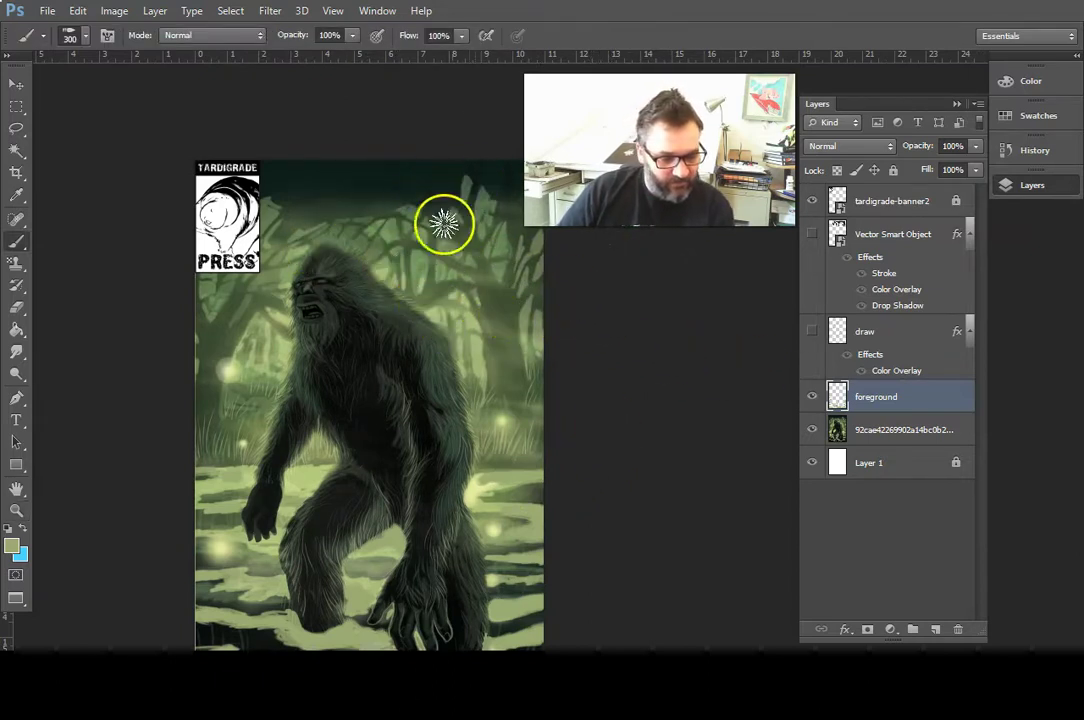
# - Set the brush size to 125 and start painting pale green gaps between the branches above the sasquatch's head
pyautogui.press('z')
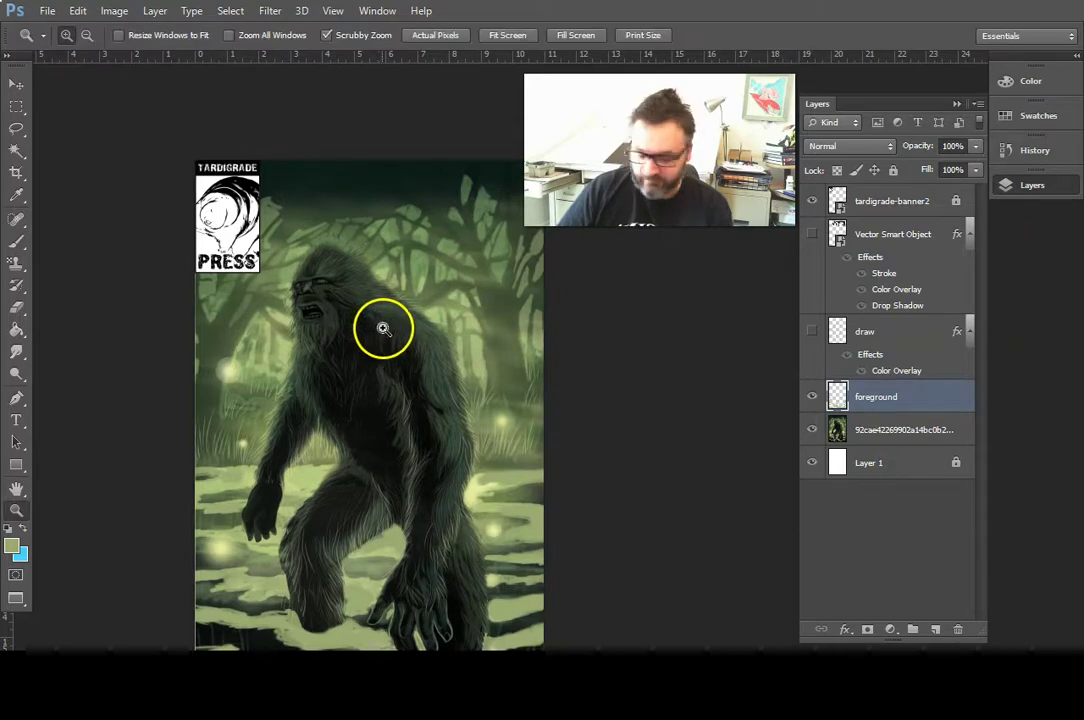
pyautogui.click(380, 322)
pyautogui.moveTo(364, 307); pyautogui.dragTo(387, 414)
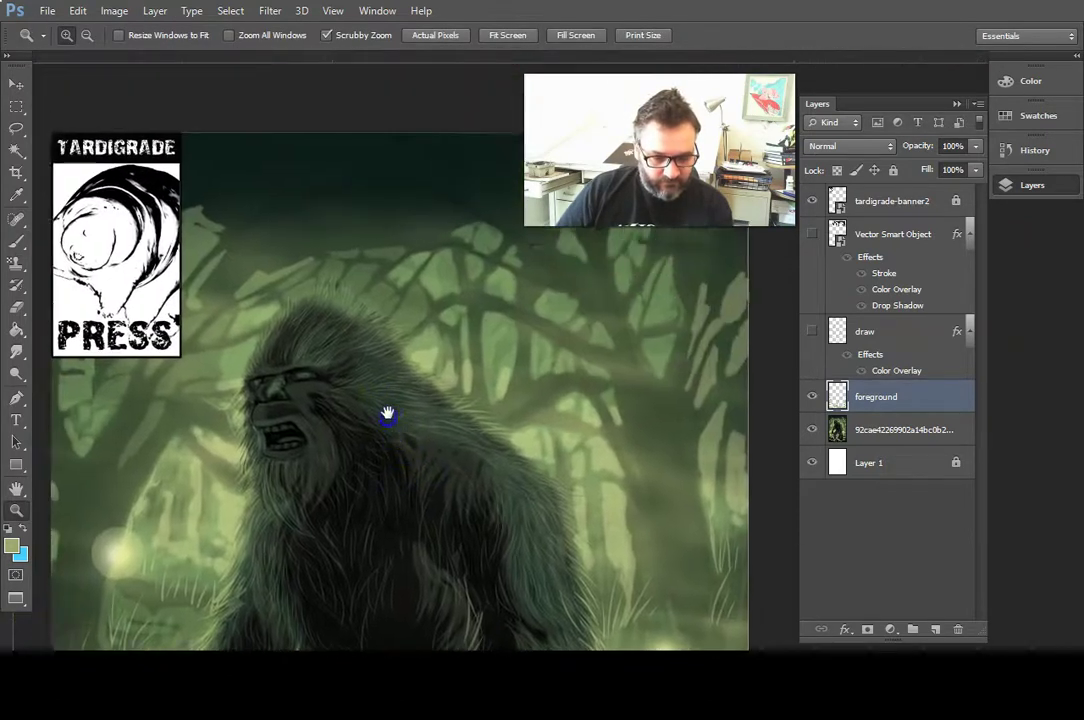
pyautogui.click(379, 367)
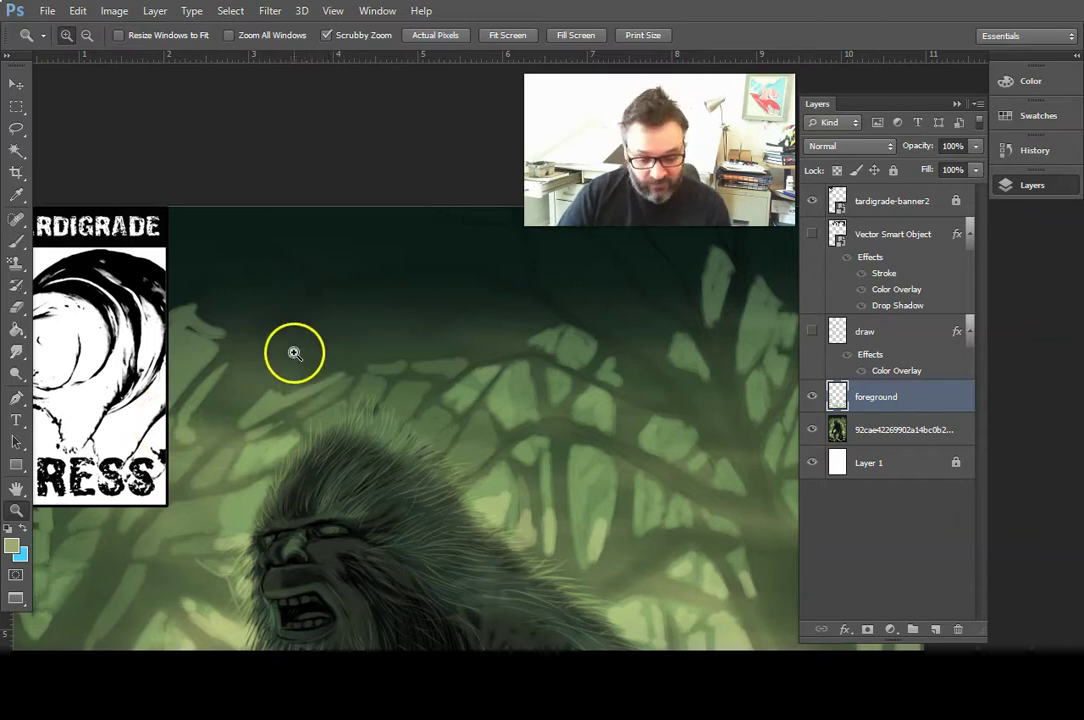
pyautogui.click(16, 241)
pyautogui.press('[')
pyautogui.press('[')
pyautogui.press('[')
pyautogui.press('[')
pyautogui.press('[')
pyautogui.press('[')
pyautogui.moveTo(282, 380); pyautogui.dragTo(302, 356)
pyautogui.press(']')
pyautogui.press(']')
pyautogui.press(']')
# - Paint angular pale green patches between the branches beside the Tardigrade Press logo, reaching up to the canvas's upper edge
pyautogui.moveTo(307, 374)
pyautogui.mouseDown()
pyautogui.moveTo(255, 360)
pyautogui.moveTo(268, 341)
pyautogui.moveTo(206, 415)
pyautogui.moveTo(205, 425)
pyautogui.moveTo(228, 396)
pyautogui.moveTo(207, 429)
pyautogui.moveTo(267, 365)
pyautogui.moveTo(243, 393)
pyautogui.moveTo(272, 344)
pyautogui.moveTo(232, 376)
pyautogui.moveTo(240, 365)
pyautogui.moveTo(263, 340)
pyautogui.moveTo(296, 338)
pyautogui.moveTo(253, 358)
pyautogui.moveTo(296, 318)
pyautogui.moveTo(274, 328)
pyautogui.moveTo(324, 313)
pyautogui.moveTo(312, 303)
pyautogui.moveTo(338, 296)
pyautogui.moveTo(318, 320)
pyautogui.moveTo(336, 278)
pyautogui.moveTo(240, 321)
pyautogui.moveTo(212, 313)
pyautogui.moveTo(262, 289)
pyautogui.moveTo(213, 310)
pyautogui.moveTo(239, 313)
pyautogui.moveTo(269, 286)
pyautogui.moveTo(267, 298)
pyautogui.moveTo(296, 277)
pyautogui.moveTo(289, 285)
pyautogui.moveTo(305, 282)
pyautogui.moveTo(274, 297)
pyautogui.moveTo(342, 270)
pyautogui.moveTo(266, 283)
pyautogui.mouseUp()
pyautogui.moveTo(297, 231)
pyautogui.mouseDown()
pyautogui.moveTo(265, 287)
pyautogui.moveTo(273, 266)
pyautogui.moveTo(237, 293)
pyautogui.moveTo(307, 216)
pyautogui.moveTo(249, 279)
pyautogui.moveTo(271, 228)
pyautogui.moveTo(247, 260)
pyautogui.moveTo(302, 208)
pyautogui.mouseUp()
pyautogui.click(249, 283)
pyautogui.moveTo(244, 244); pyautogui.dragTo(273, 219)
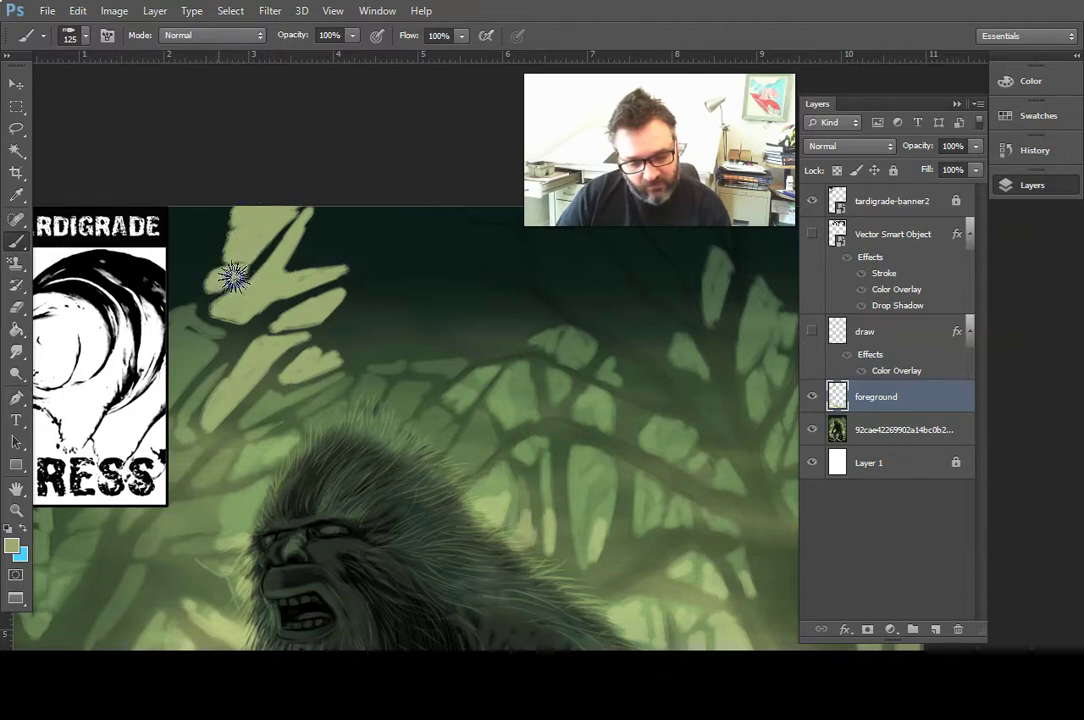
pyautogui.moveTo(203, 223); pyautogui.dragTo(178, 225)
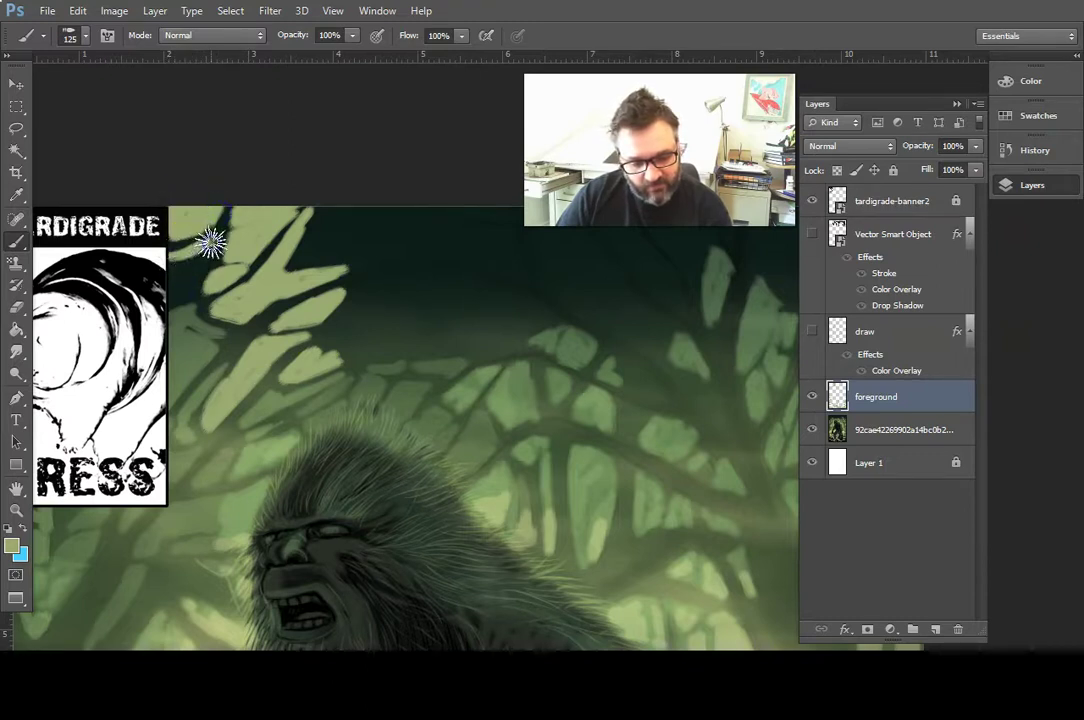
pyautogui.moveTo(171, 268); pyautogui.dragTo(187, 287)
pyautogui.click(187, 320)
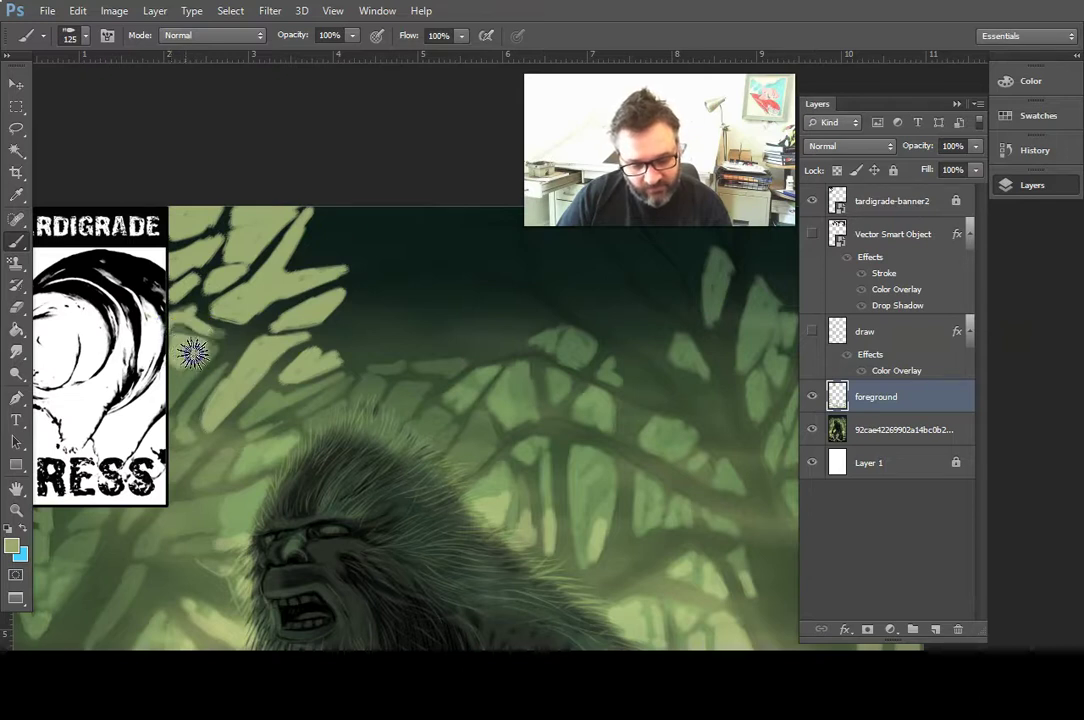
pyautogui.moveTo(194, 361); pyautogui.dragTo(187, 374)
# - Paint pale green gaps between the branches in the space between the logo's lower corner and the sasquatch's forehead
pyautogui.press('space')
pyautogui.moveTo(387, 361); pyautogui.dragTo(455, 275)
pyautogui.click(290, 368)
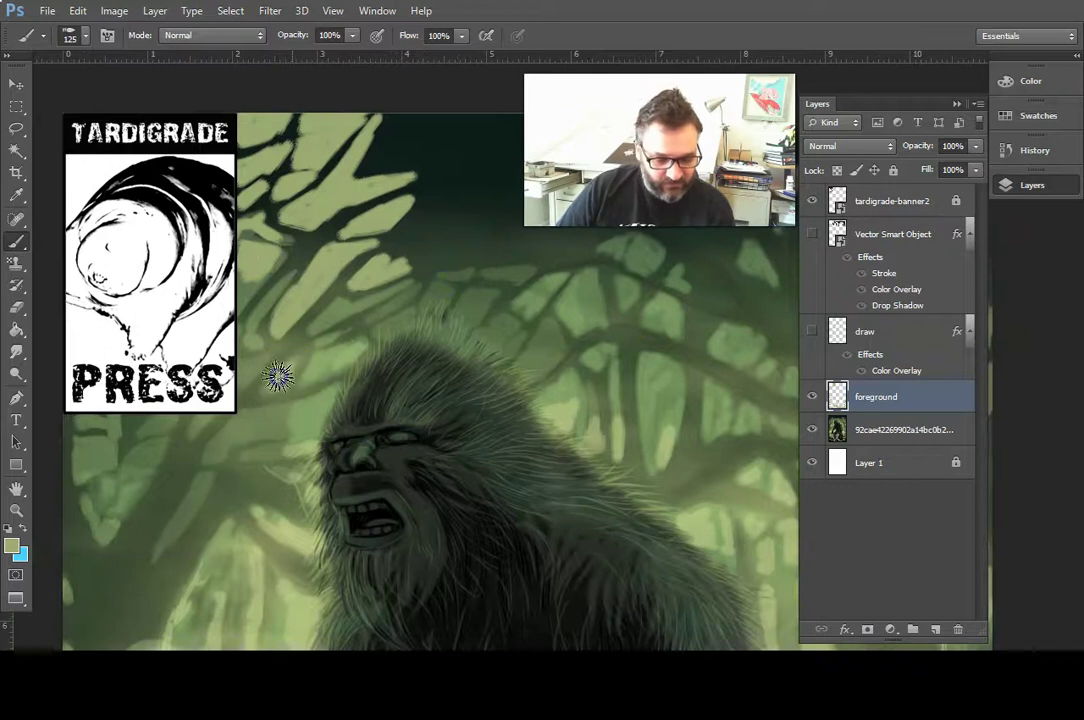
pyautogui.moveTo(334, 358)
pyautogui.mouseDown()
pyautogui.moveTo(336, 312)
pyautogui.moveTo(252, 341)
pyautogui.mouseUp()
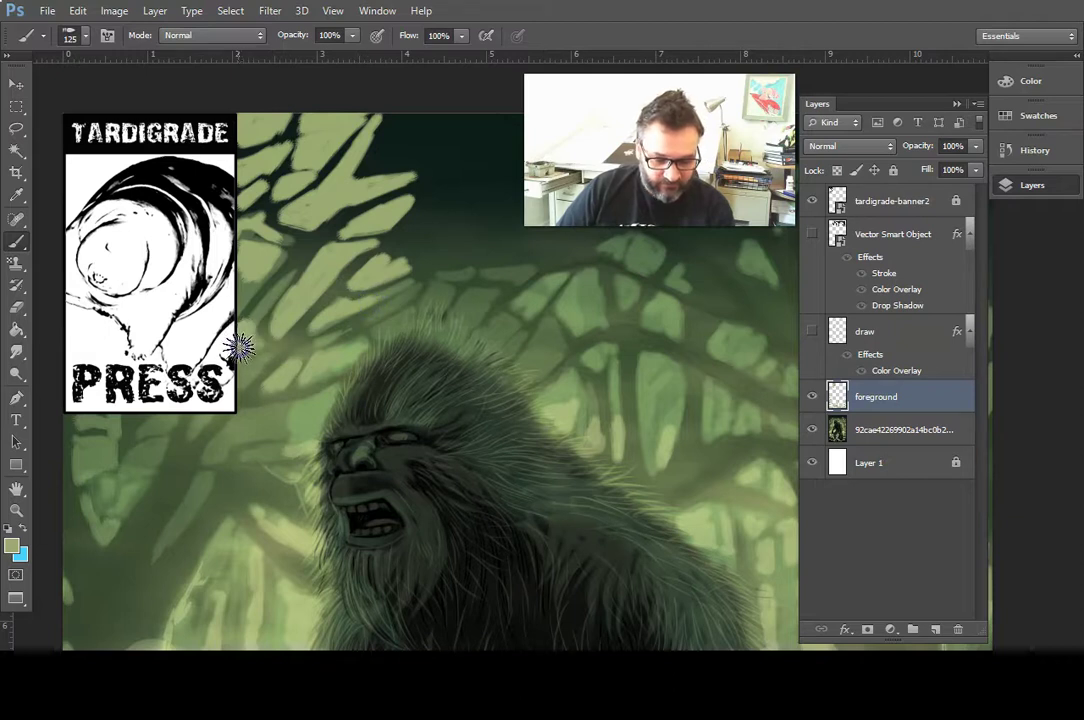
pyautogui.moveTo(375, 375); pyautogui.dragTo(396, 309)
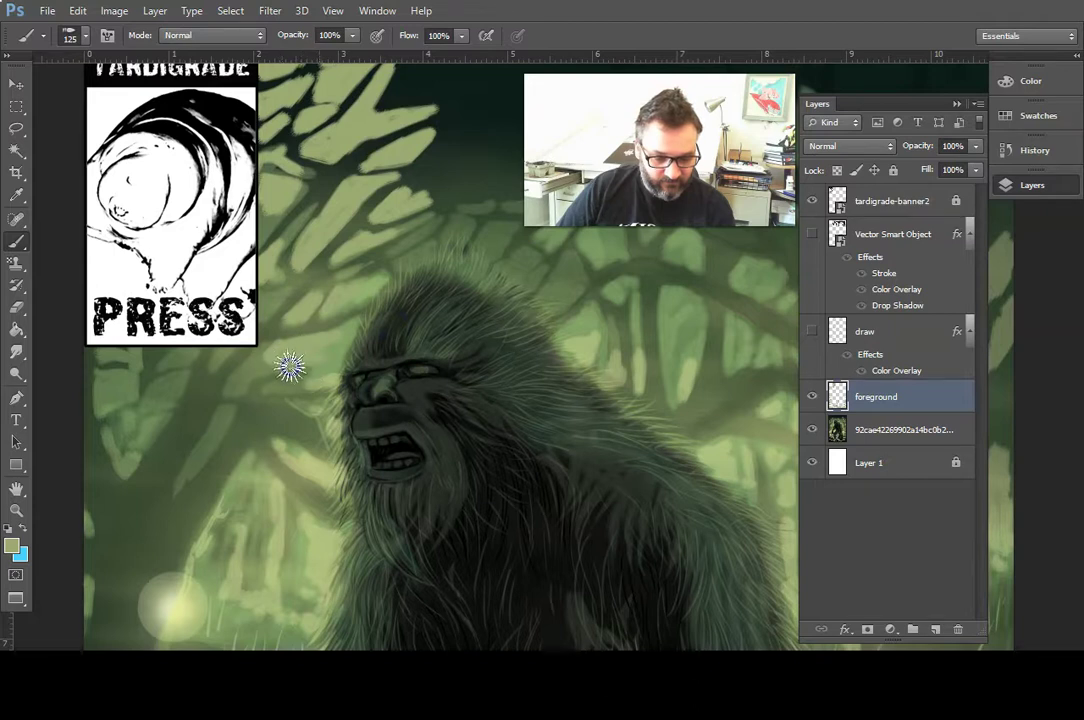
pyautogui.moveTo(392, 368); pyautogui.dragTo(406, 309)
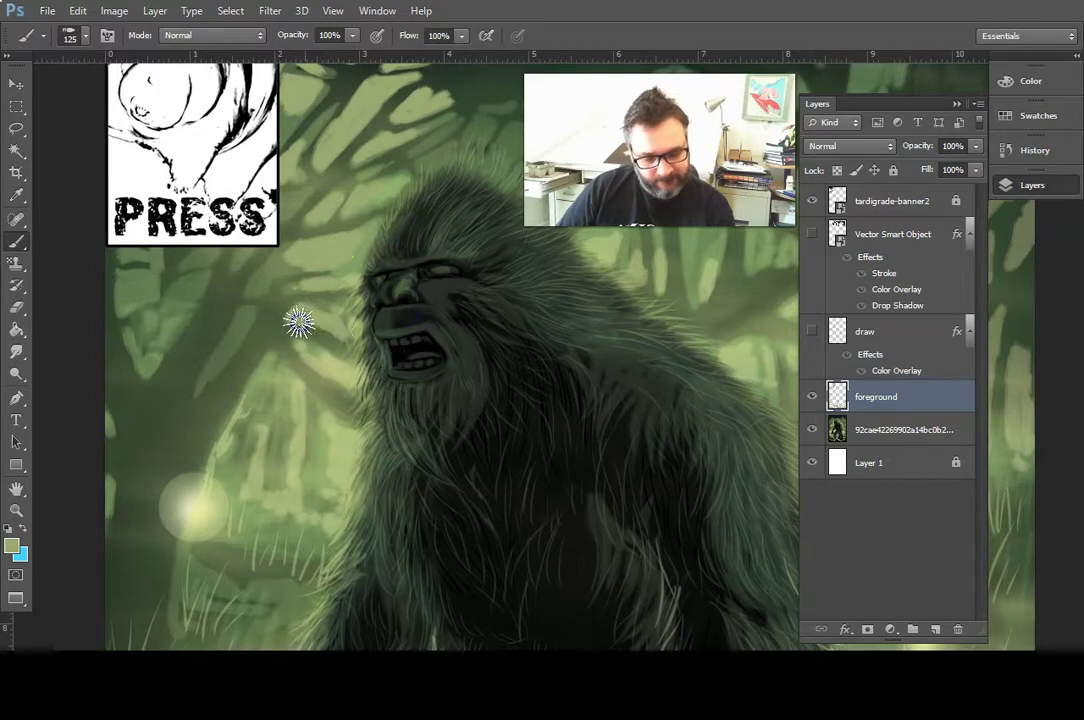
# - Dab pale green highlights into the branch gaps below the logo and along the tree trunk in front of the face
pyautogui.click(237, 268)
pyautogui.moveTo(238, 337)
pyautogui.mouseDown()
pyautogui.moveTo(225, 344)
pyautogui.moveTo(234, 336)
pyautogui.mouseUp()
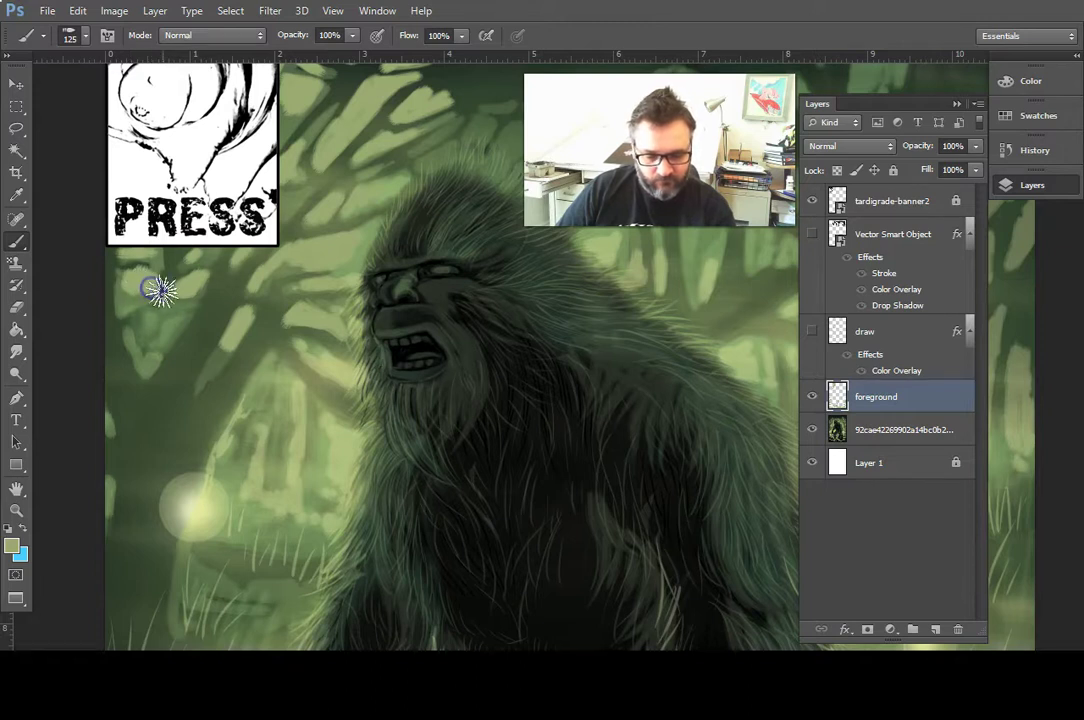
pyautogui.moveTo(465, 317); pyautogui.dragTo(429, 309)
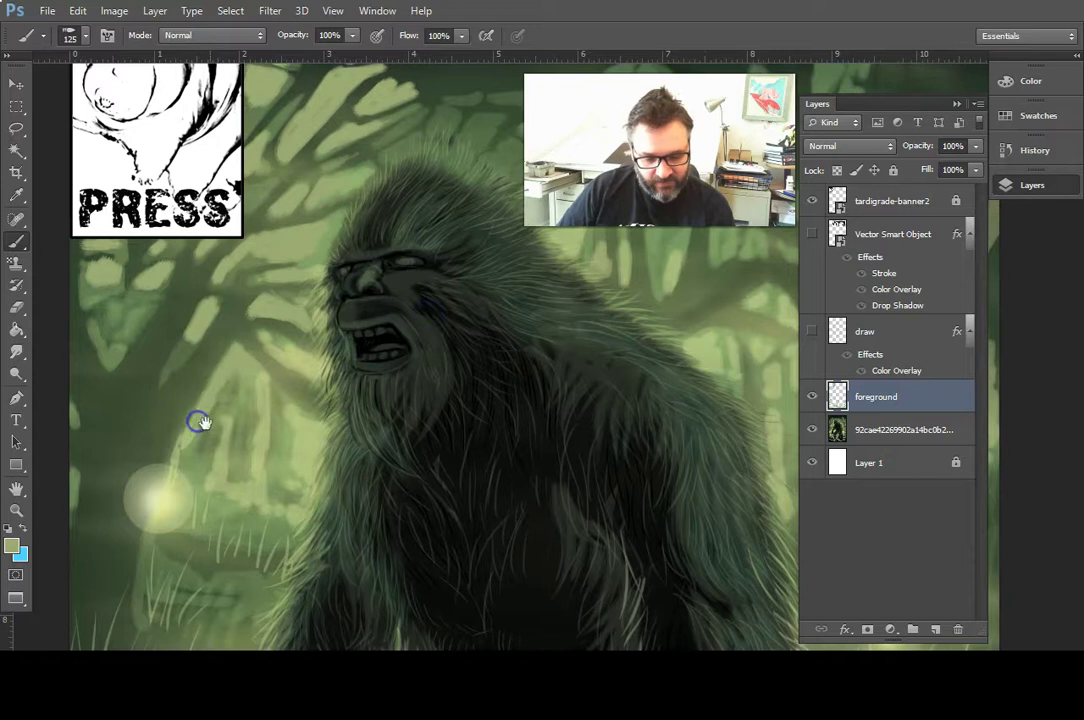
pyautogui.moveTo(200, 422); pyautogui.dragTo(216, 360)
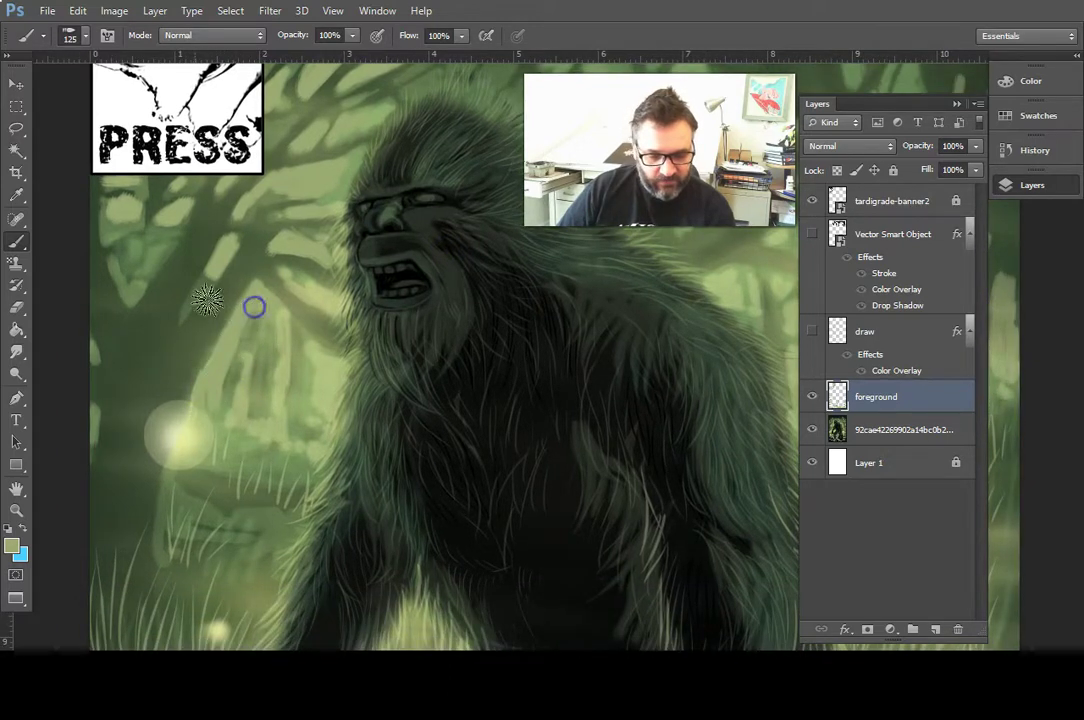
pyautogui.click(129, 287)
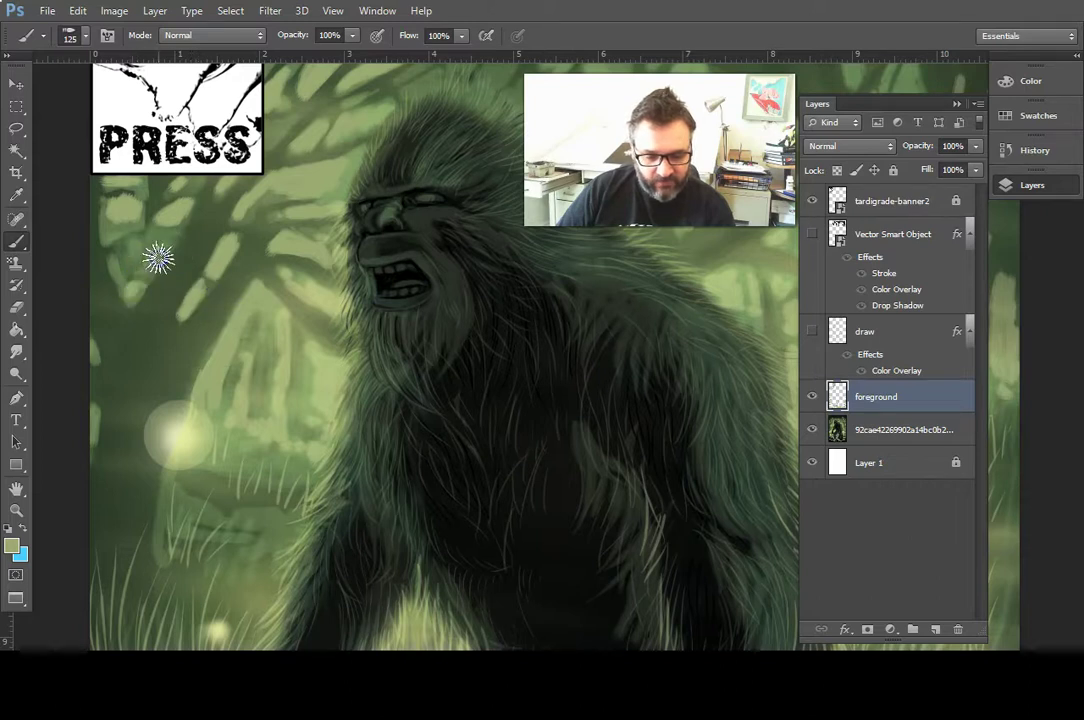
# - Paint a band of pale green gaps through the dark canopy above the head, extending along the arching branch
pyautogui.moveTo(448, 307); pyautogui.dragTo(300, 446)
pyautogui.moveTo(258, 232); pyautogui.dragTo(216, 227)
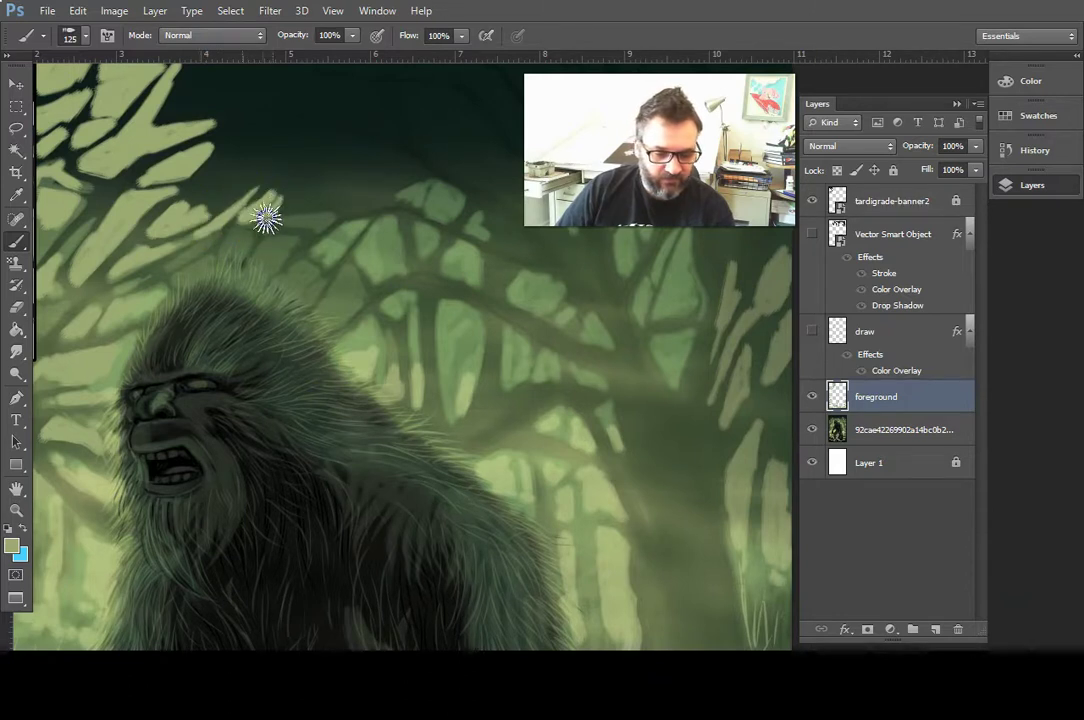
pyautogui.click(310, 206)
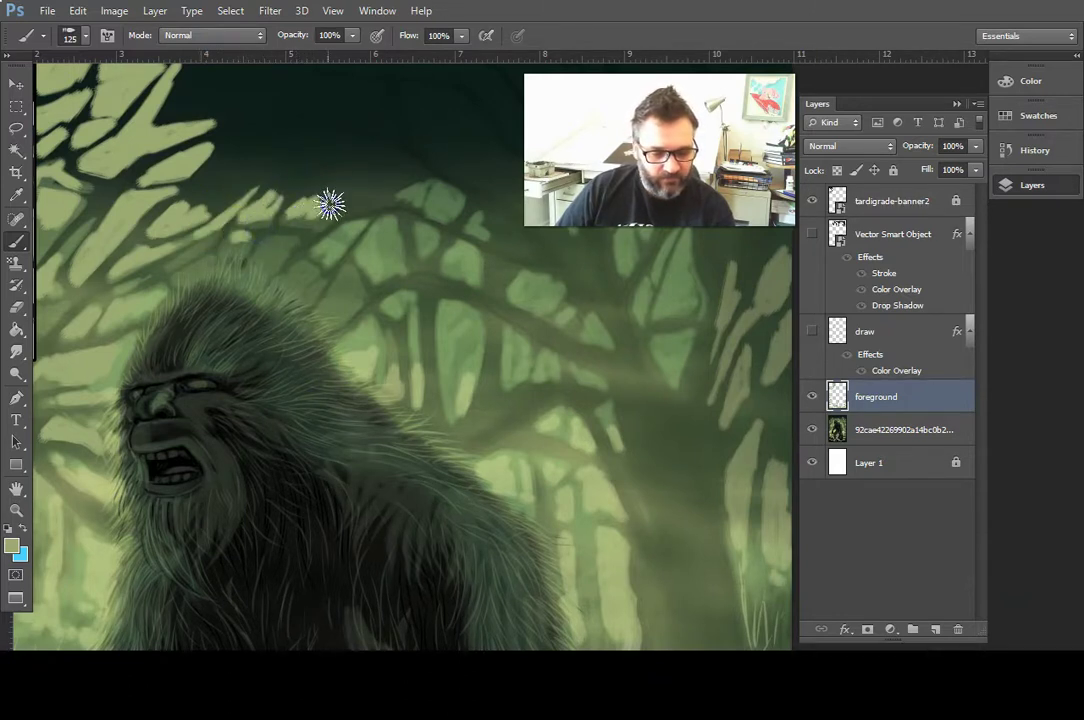
pyautogui.click(394, 194)
pyautogui.moveTo(366, 204)
pyautogui.mouseDown()
pyautogui.moveTo(414, 199)
pyautogui.moveTo(416, 185)
pyautogui.moveTo(378, 191)
pyautogui.moveTo(424, 180)
pyautogui.moveTo(362, 190)
pyautogui.moveTo(358, 200)
pyautogui.moveTo(376, 233)
pyautogui.mouseUp()
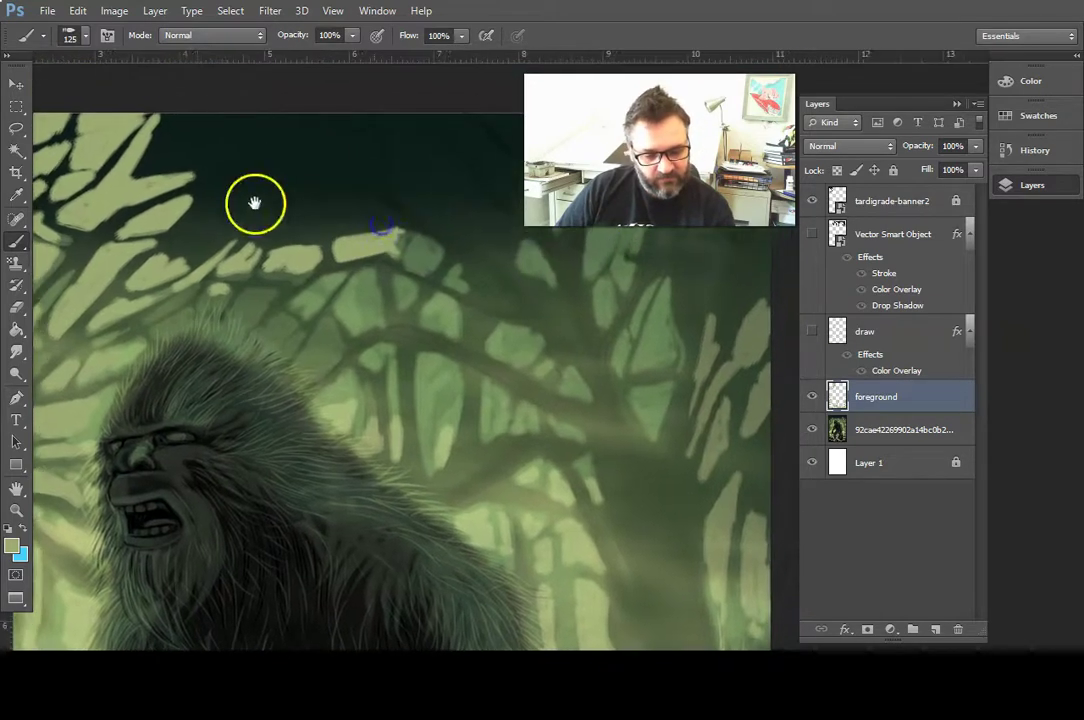
pyautogui.moveTo(182, 243)
pyautogui.mouseDown()
pyautogui.moveTo(228, 189)
pyautogui.moveTo(213, 190)
pyautogui.moveTo(237, 200)
pyautogui.moveTo(211, 238)
pyautogui.moveTo(242, 225)
pyautogui.moveTo(196, 257)
pyautogui.moveTo(255, 194)
pyautogui.moveTo(247, 212)
pyautogui.moveTo(253, 187)
pyautogui.moveTo(228, 187)
pyautogui.moveTo(260, 187)
pyautogui.moveTo(241, 204)
pyautogui.moveTo(276, 188)
pyautogui.moveTo(238, 227)
pyautogui.moveTo(268, 190)
pyautogui.moveTo(272, 217)
pyautogui.moveTo(252, 233)
pyautogui.moveTo(262, 237)
pyautogui.moveTo(314, 191)
pyautogui.moveTo(293, 191)
pyautogui.moveTo(343, 195)
pyautogui.moveTo(291, 204)
pyautogui.moveTo(364, 199)
pyautogui.moveTo(326, 211)
pyautogui.moveTo(354, 211)
pyautogui.moveTo(293, 220)
pyautogui.moveTo(283, 231)
pyautogui.moveTo(338, 221)
pyautogui.moveTo(286, 235)
pyautogui.moveTo(347, 220)
pyautogui.mouseUp()
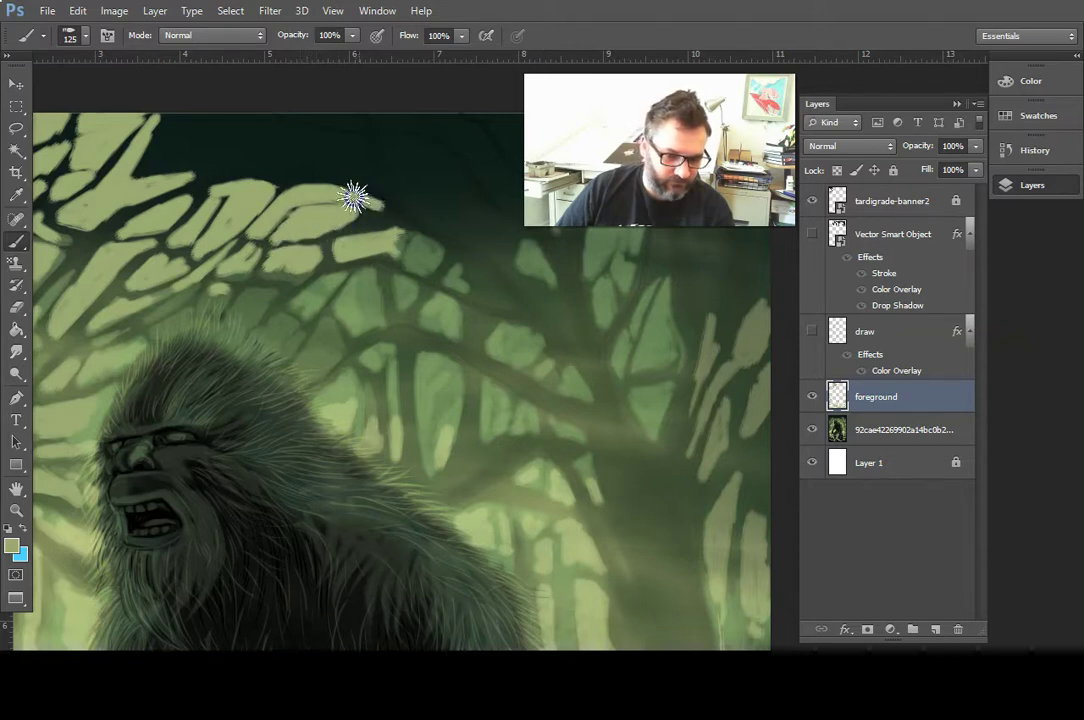
# - Paint smaller pale green patches in the branch gaps behind the head and up toward the crown of the large tree
pyautogui.moveTo(457, 328); pyautogui.dragTo(448, 395)
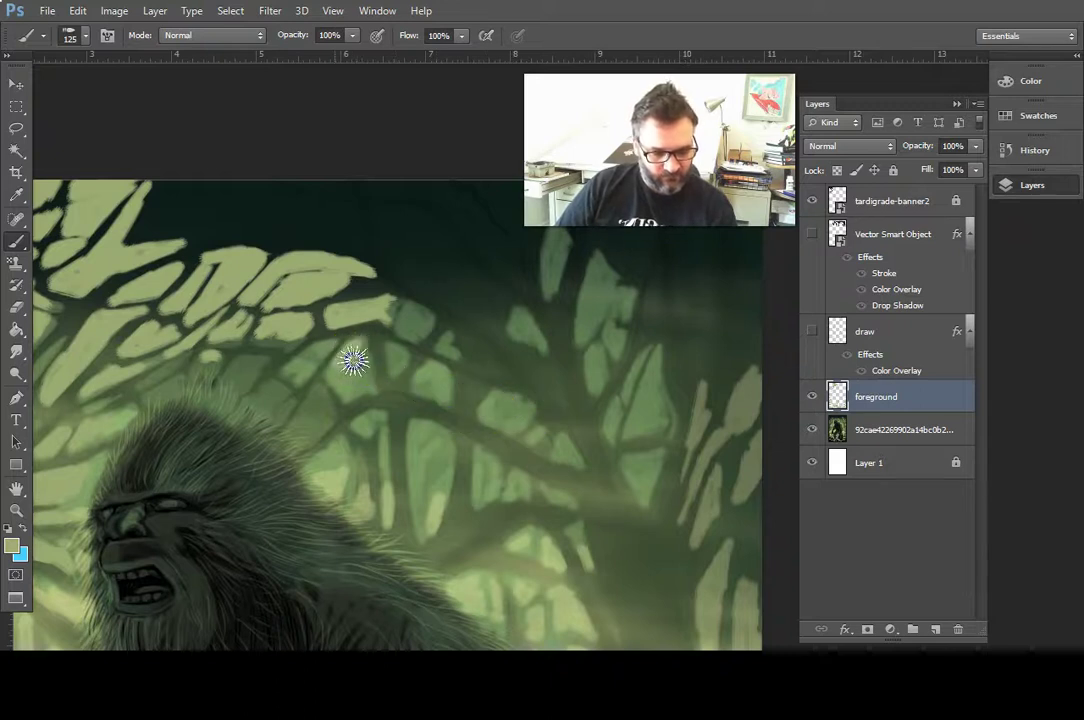
pyautogui.click(313, 408)
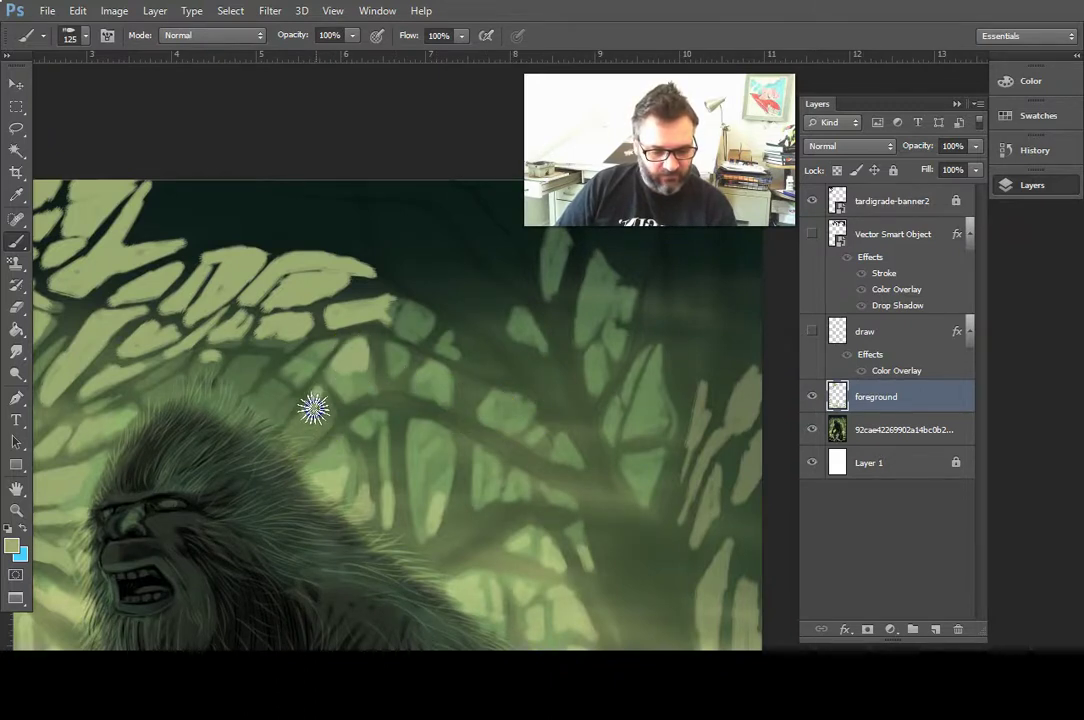
pyautogui.moveTo(323, 413)
pyautogui.mouseDown()
pyautogui.moveTo(307, 358)
pyautogui.moveTo(324, 358)
pyautogui.mouseUp()
pyautogui.moveTo(413, 326); pyautogui.dragTo(409, 320)
pyautogui.click(408, 314)
pyautogui.moveTo(479, 335)
pyautogui.mouseDown()
pyautogui.moveTo(447, 348)
pyautogui.moveTo(569, 363)
pyautogui.moveTo(486, 368)
pyautogui.moveTo(484, 356)
pyautogui.moveTo(523, 353)
pyautogui.moveTo(515, 341)
pyautogui.moveTo(527, 350)
pyautogui.mouseUp()
pyautogui.moveTo(503, 296)
pyautogui.mouseDown()
pyautogui.moveTo(496, 317)
pyautogui.moveTo(484, 298)
pyautogui.moveTo(500, 301)
pyautogui.moveTo(484, 304)
pyautogui.mouseUp()
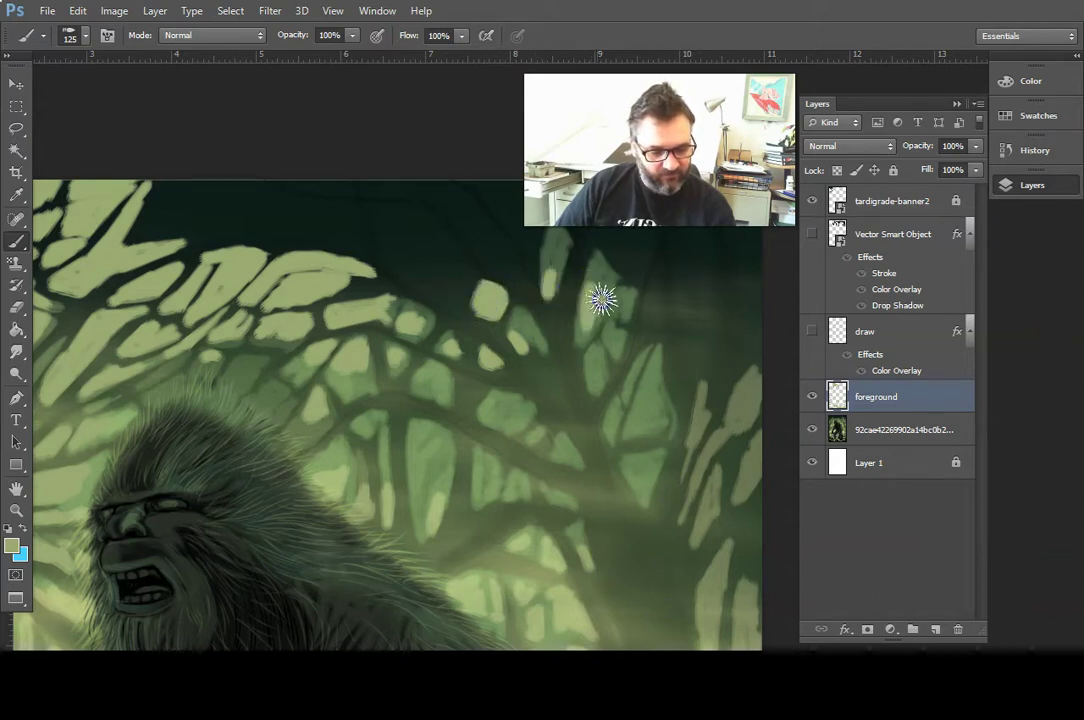
# - Paint pale green gaps through the branches and crown of the large tree behind the sasquatch's back
pyautogui.moveTo(648, 457); pyautogui.dragTo(670, 358)
pyautogui.moveTo(585, 454)
pyautogui.mouseDown()
pyautogui.moveTo(538, 451)
pyautogui.moveTo(495, 400)
pyautogui.mouseUp()
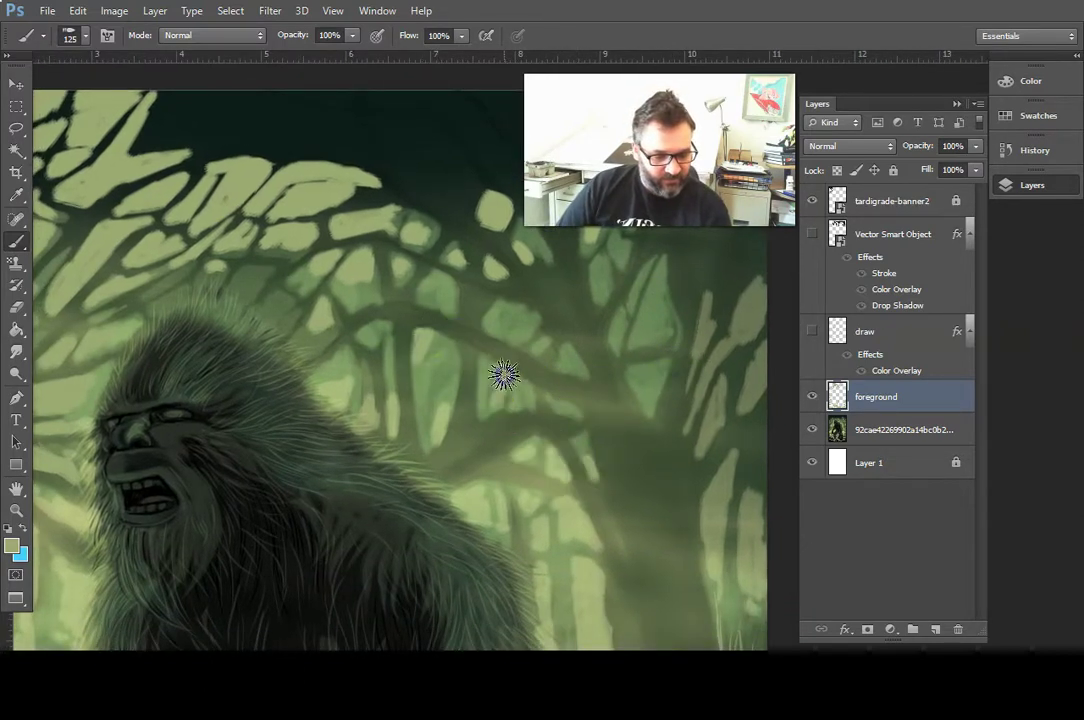
pyautogui.moveTo(525, 334)
pyautogui.mouseDown()
pyautogui.moveTo(605, 290)
pyautogui.moveTo(632, 299)
pyautogui.moveTo(615, 327)
pyautogui.mouseUp()
pyautogui.moveTo(644, 277); pyautogui.dragTo(646, 286)
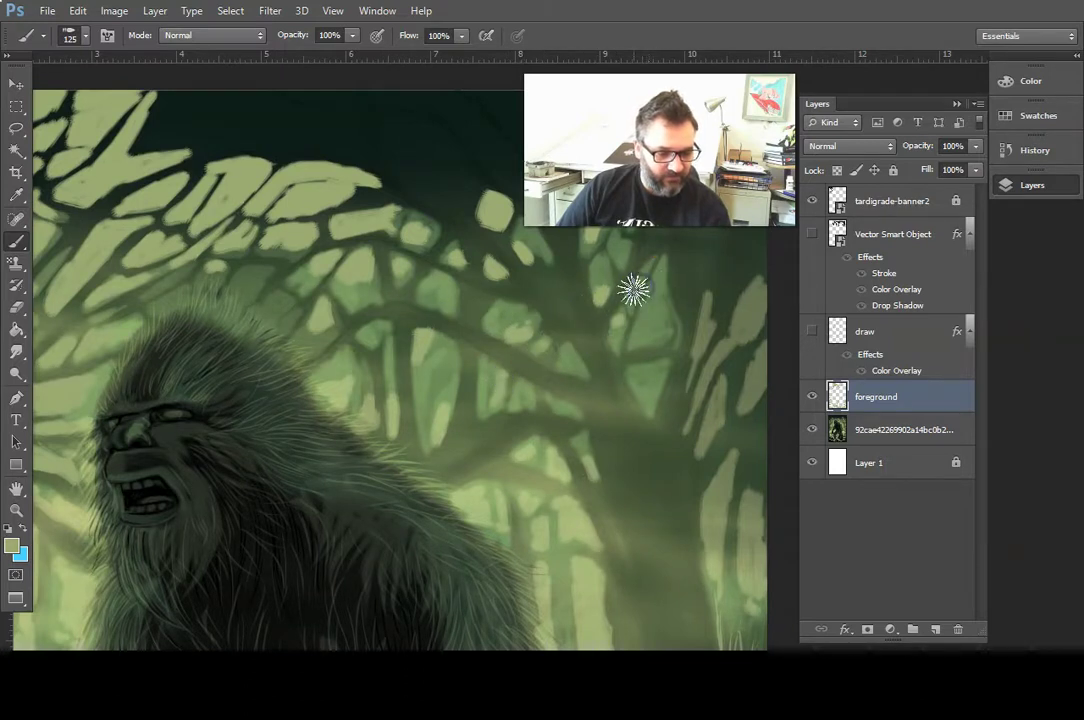
pyautogui.moveTo(682, 345); pyautogui.dragTo(567, 426)
pyautogui.moveTo(570, 361)
pyautogui.mouseDown()
pyautogui.moveTo(579, 323)
pyautogui.moveTo(585, 362)
pyautogui.moveTo(591, 346)
pyautogui.moveTo(576, 374)
pyautogui.moveTo(608, 368)
pyautogui.moveTo(609, 355)
pyautogui.moveTo(597, 389)
pyautogui.moveTo(627, 358)
pyautogui.moveTo(627, 337)
pyautogui.moveTo(607, 317)
pyautogui.moveTo(612, 334)
pyautogui.moveTo(626, 329)
pyautogui.moveTo(544, 303)
pyautogui.moveTo(457, 247)
pyautogui.moveTo(386, 230)
pyautogui.moveTo(403, 260)
pyautogui.moveTo(380, 244)
pyautogui.moveTo(393, 236)
pyautogui.moveTo(405, 272)
pyautogui.moveTo(385, 235)
pyautogui.moveTo(368, 285)
pyautogui.moveTo(349, 248)
pyautogui.moveTo(357, 280)
pyautogui.moveTo(353, 267)
pyautogui.moveTo(338, 277)
pyautogui.moveTo(347, 244)
pyautogui.moveTo(325, 287)
pyautogui.moveTo(350, 294)
pyautogui.moveTo(335, 224)
pyautogui.moveTo(315, 235)
pyautogui.moveTo(312, 210)
pyautogui.moveTo(305, 230)
pyautogui.moveTo(322, 223)
pyautogui.moveTo(294, 257)
pyautogui.mouseUp()
pyautogui.click(368, 286)
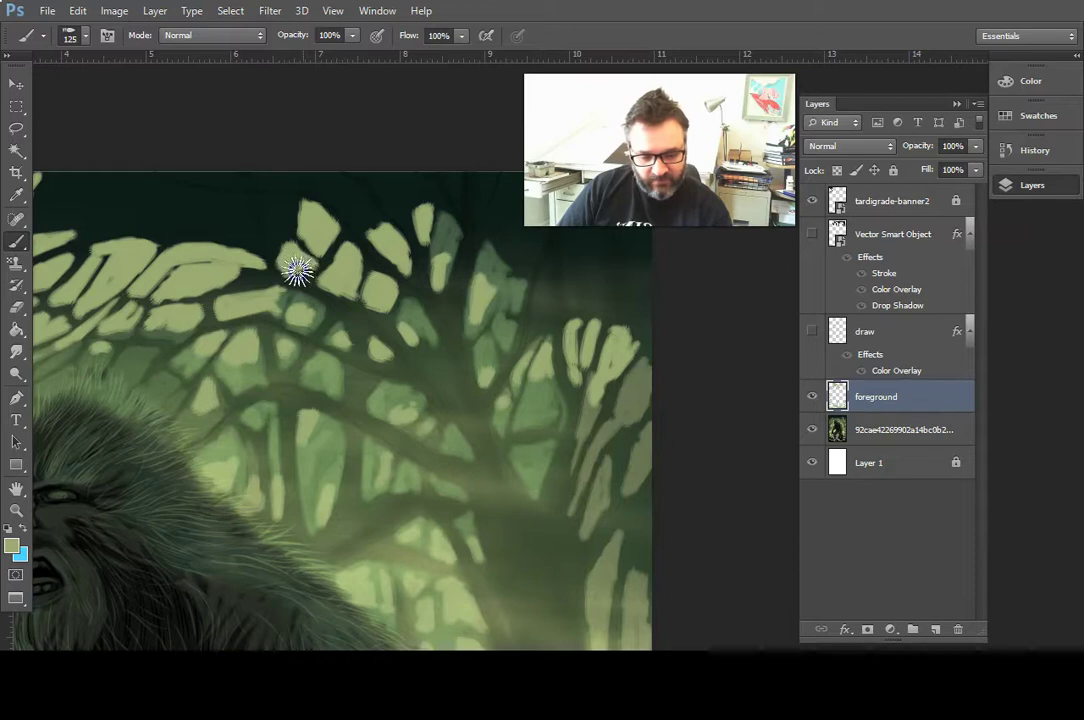
pyautogui.click(311, 274)
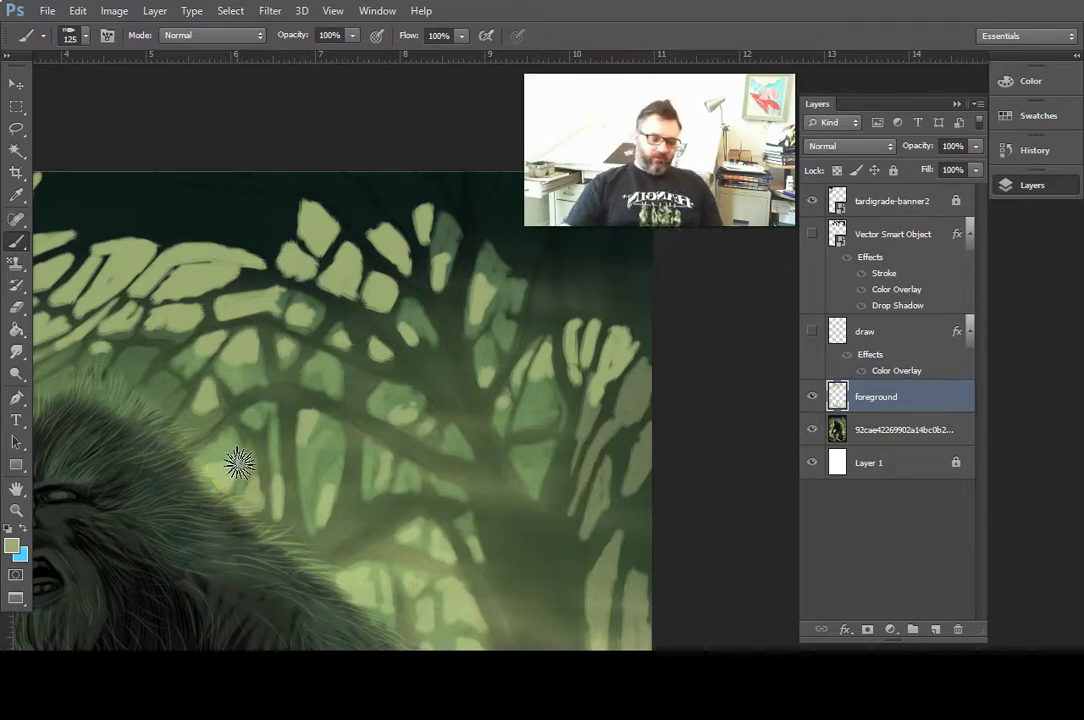
# - Paint pale green light patches at the base of the background trees, in front of the chest and behind the sasquatch's back
pyautogui.press('z')
pyautogui.keyDown('alt'); pyautogui.click(491, 465); pyautogui.keyUp('alt')
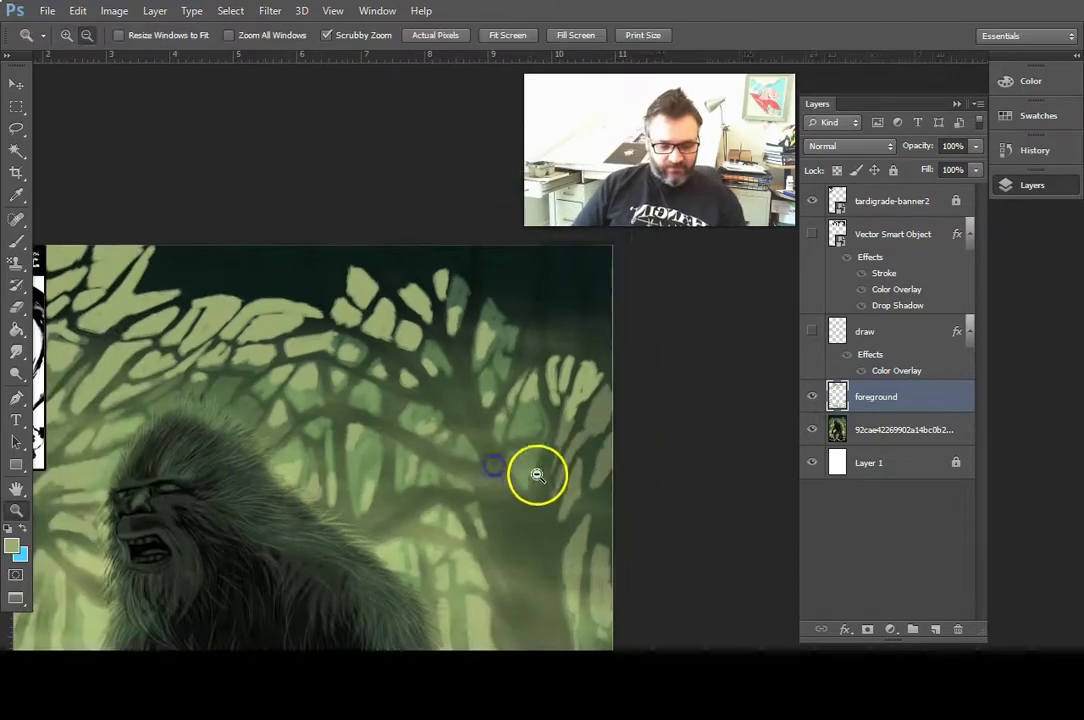
pyautogui.keyDown('alt'); pyautogui.click(531, 491); pyautogui.keyUp('alt')
pyautogui.moveTo(551, 487); pyautogui.dragTo(535, 382)
pyautogui.press('b')
pyautogui.moveTo(544, 457)
pyautogui.mouseDown()
pyautogui.moveTo(404, 467)
pyautogui.moveTo(336, 438)
pyautogui.moveTo(341, 397)
pyautogui.moveTo(355, 405)
pyautogui.mouseUp()
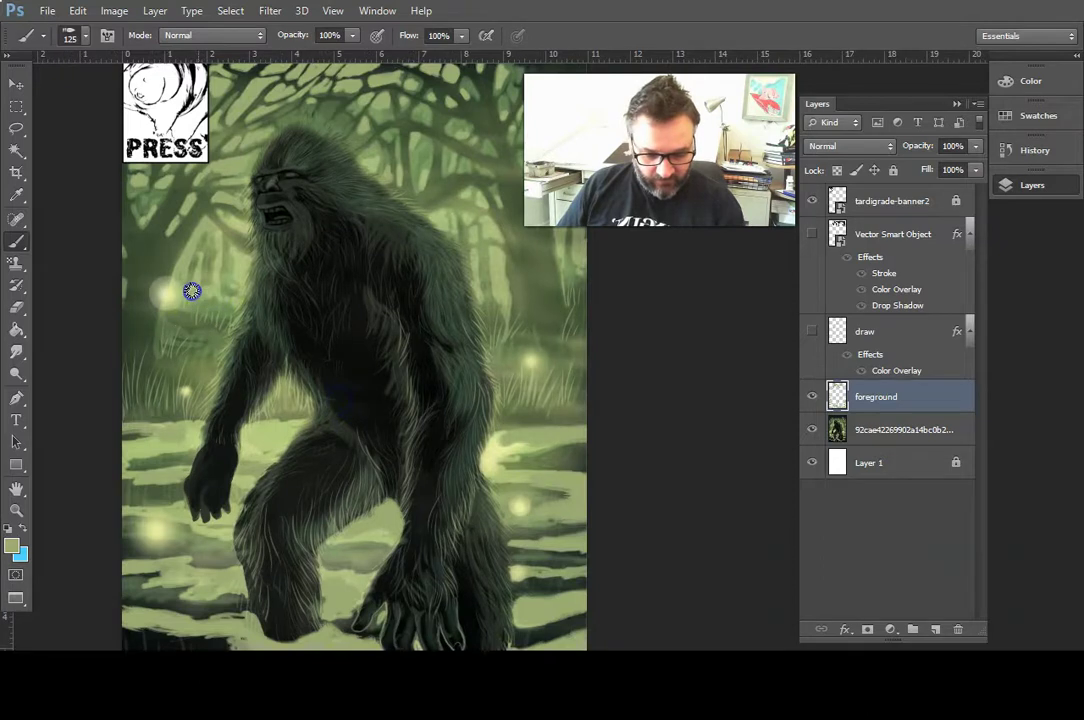
pyautogui.click(196, 287)
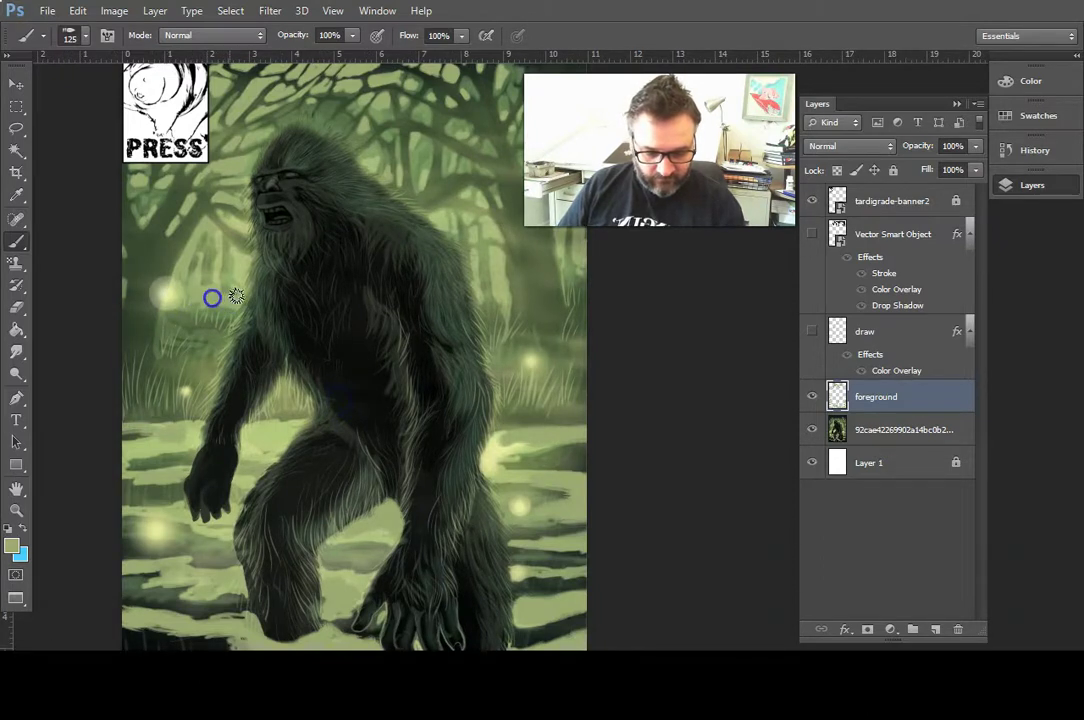
pyautogui.click(505, 312)
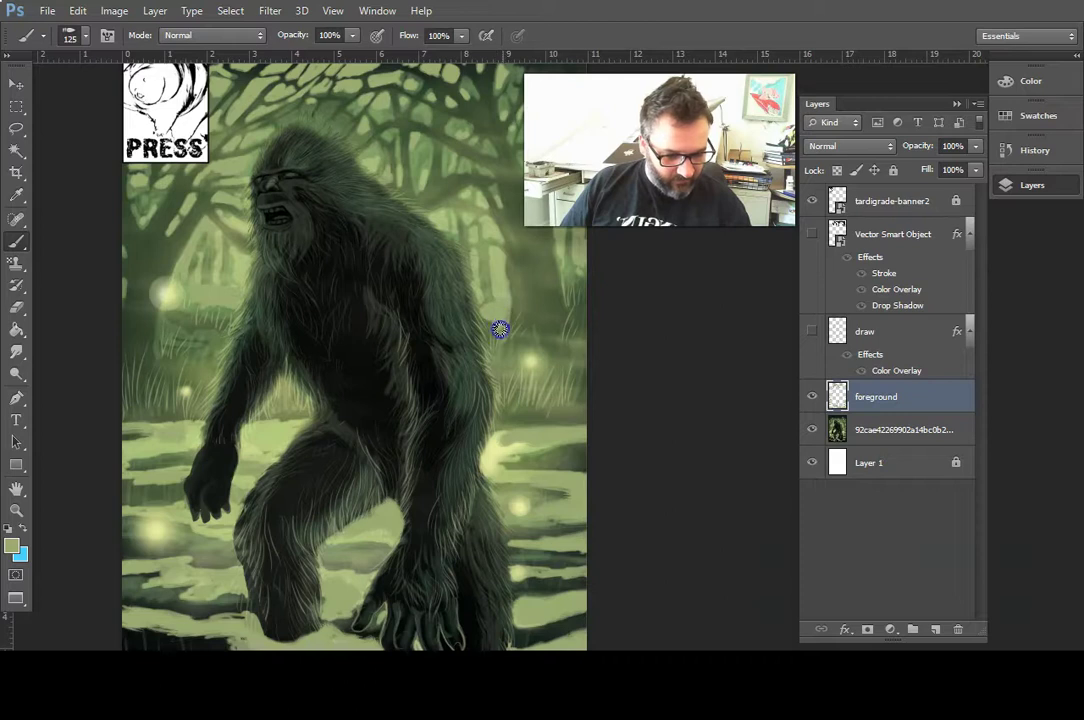
pyautogui.moveTo(486, 318); pyautogui.dragTo(510, 331)
pyautogui.moveTo(576, 315); pyautogui.dragTo(573, 304)
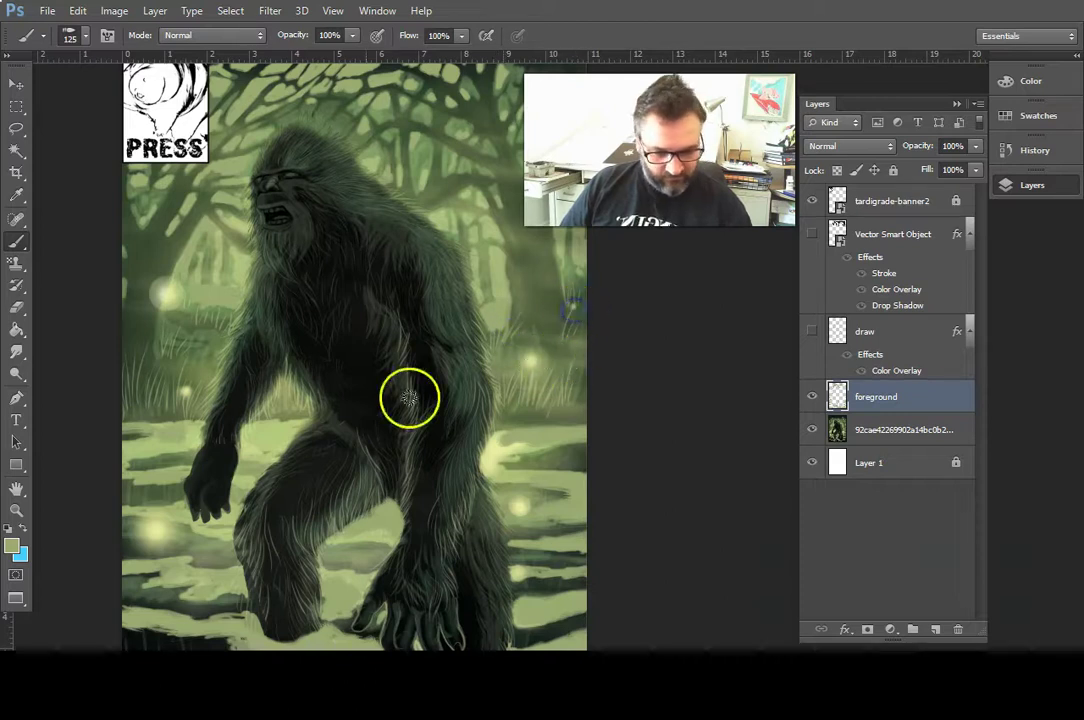
pyautogui.moveTo(219, 317)
pyautogui.mouseDown()
pyautogui.moveTo(244, 293)
pyautogui.moveTo(190, 295)
pyautogui.mouseUp()
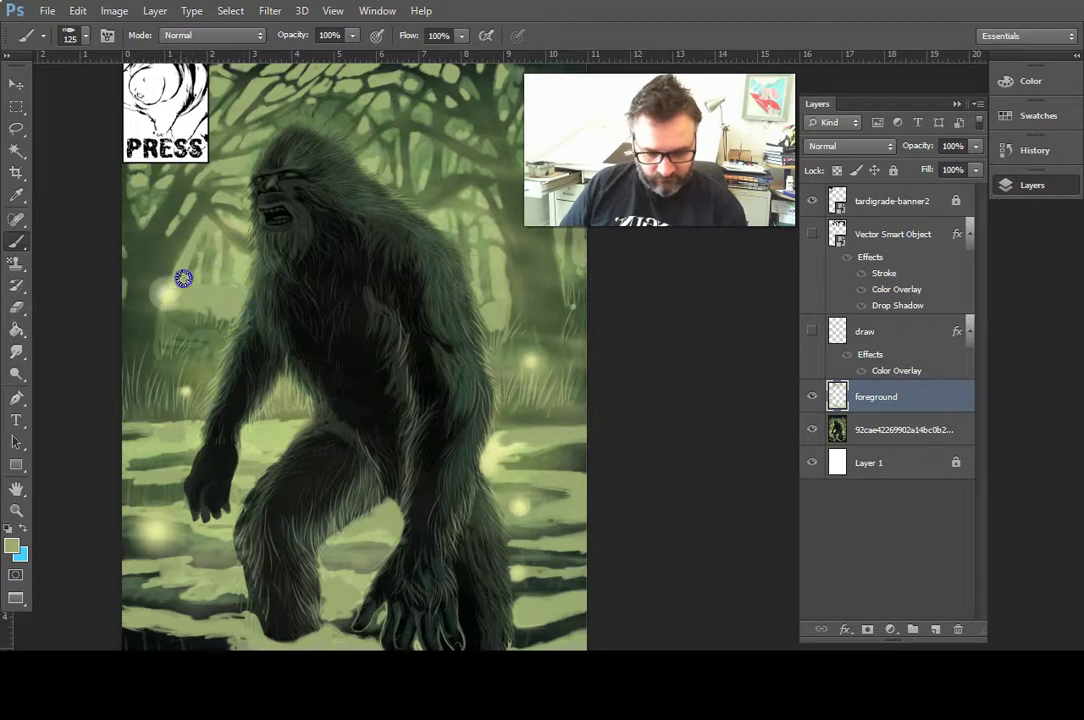
pyautogui.moveTo(218, 317); pyautogui.dragTo(178, 300)
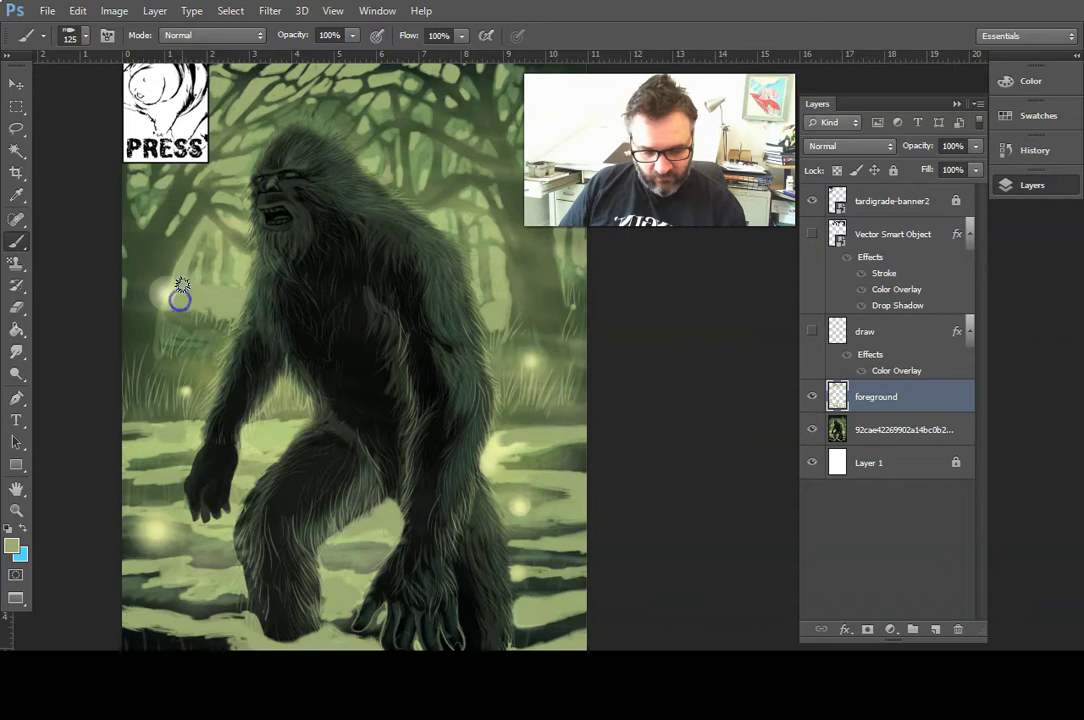
# - Paint pale green scum along the far edge of the swamp water, around the hanging arm and behind the sasquatch's back
pyautogui.moveTo(208, 355)
pyautogui.mouseDown()
pyautogui.moveTo(269, 450)
pyautogui.moveTo(463, 438)
pyautogui.moveTo(311, 465)
pyautogui.moveTo(214, 438)
pyautogui.mouseUp()
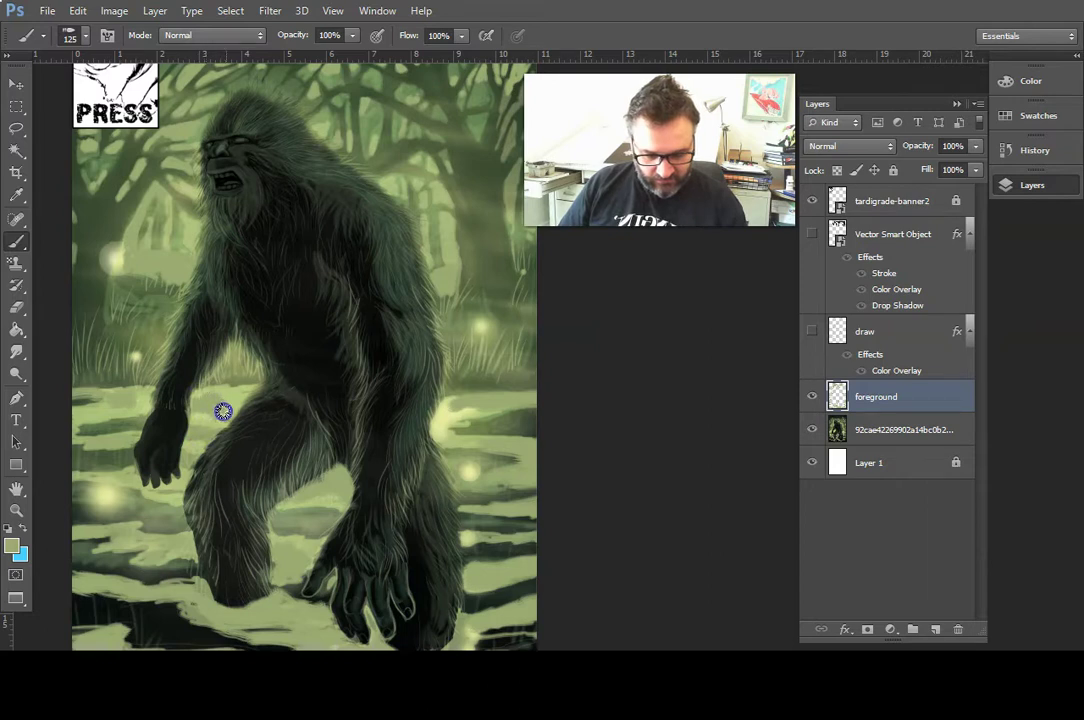
pyautogui.click(140, 396)
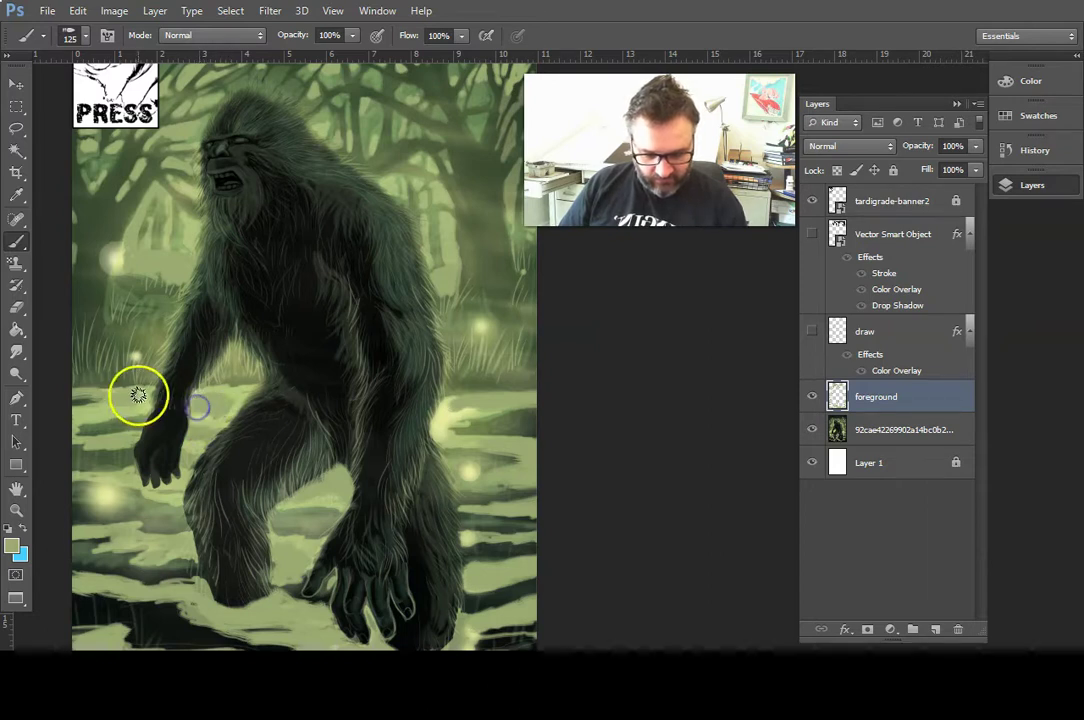
pyautogui.click(450, 415)
pyautogui.click(477, 410)
pyautogui.moveTo(540, 419); pyautogui.dragTo(621, 354)
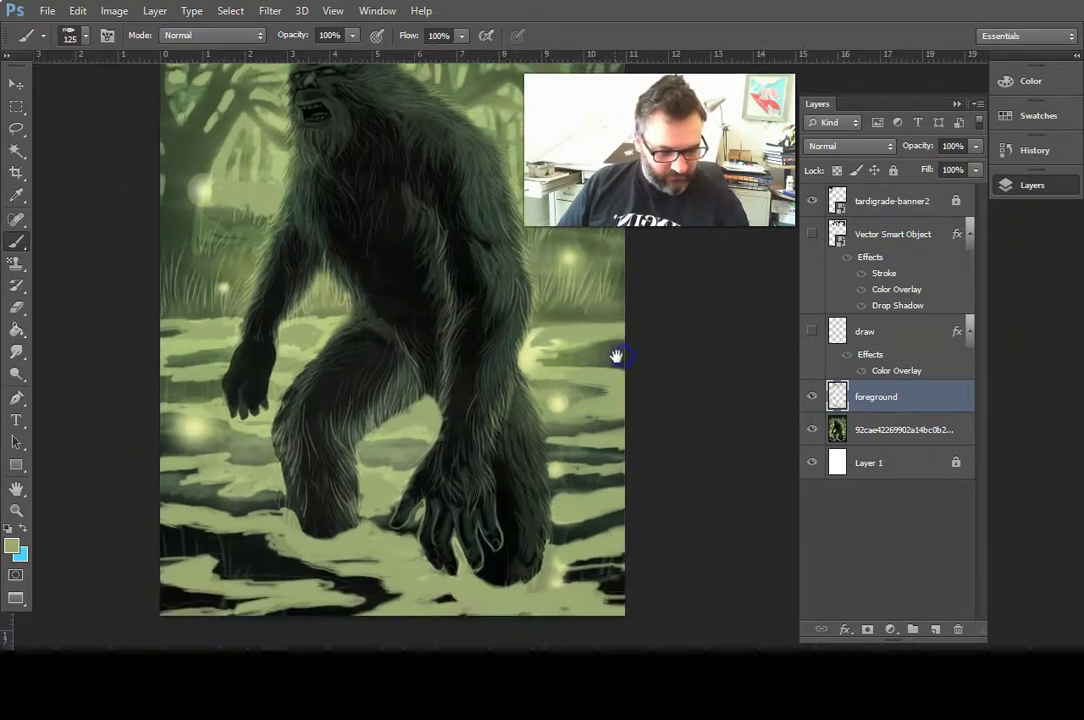
pyautogui.moveTo(330, 339); pyautogui.dragTo(310, 352)
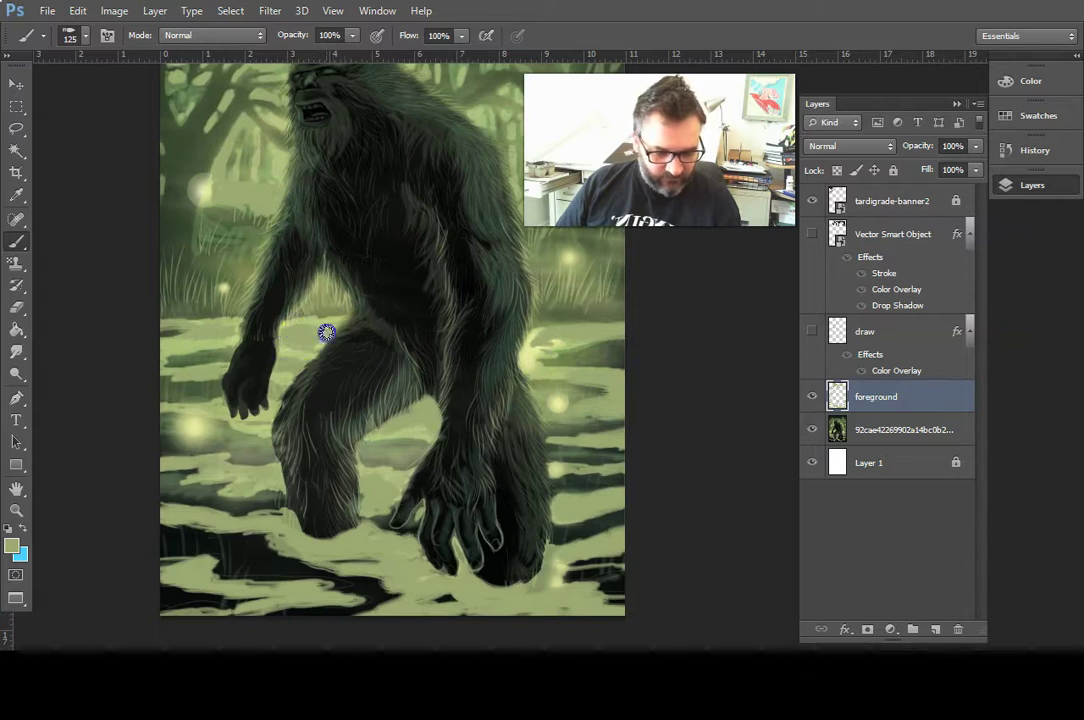
pyautogui.moveTo(549, 361); pyautogui.dragTo(545, 355)
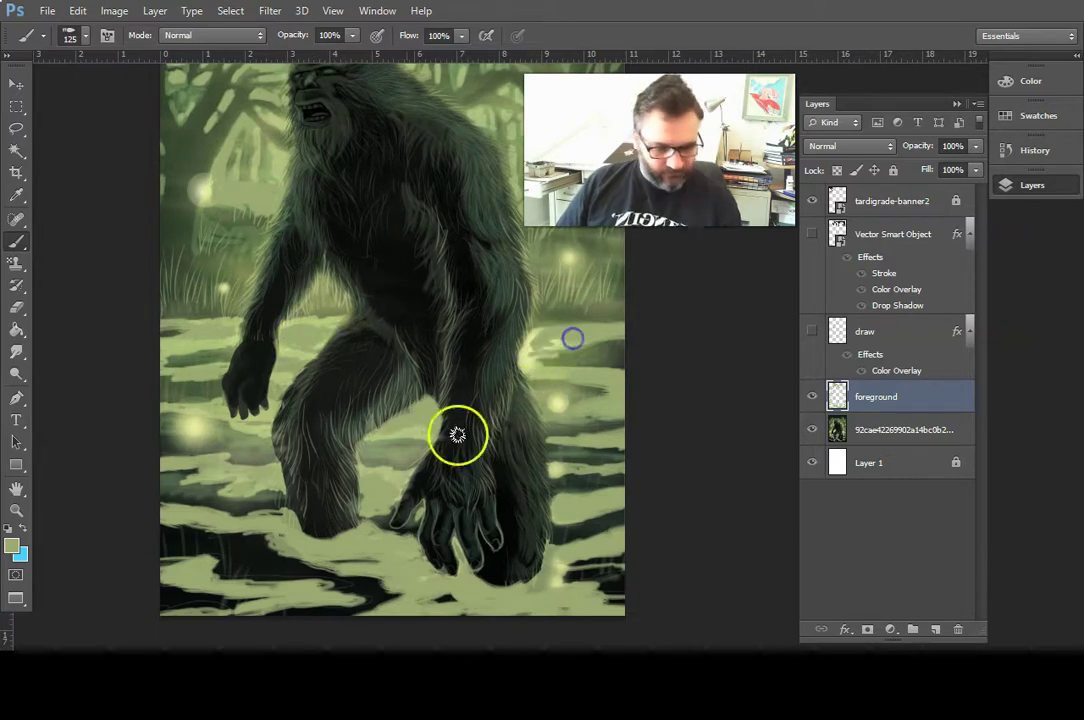
# - Soften the painted scum on both sides of the sasquatch with the Smudge tool at 50% strength
pyautogui.click(22, 332)
pyautogui.click(22, 353)
pyautogui.moveTo(530, 352)
pyautogui.mouseDown()
pyautogui.moveTo(537, 334)
pyautogui.moveTo(527, 344)
pyautogui.moveTo(538, 334)
pyautogui.moveTo(557, 341)
pyautogui.moveTo(530, 331)
pyautogui.mouseUp()
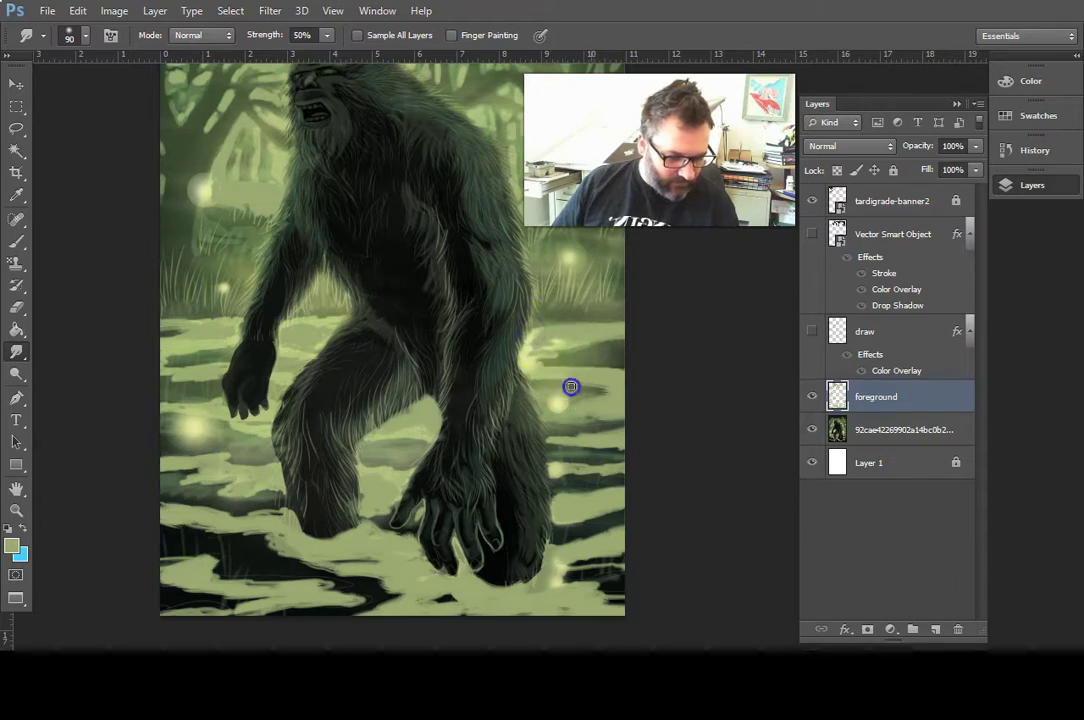
pyautogui.moveTo(290, 505)
pyautogui.mouseDown()
pyautogui.moveTo(302, 510)
pyautogui.moveTo(225, 416)
pyautogui.moveTo(315, 338)
pyautogui.moveTo(297, 350)
pyautogui.moveTo(313, 350)
pyautogui.mouseUp()
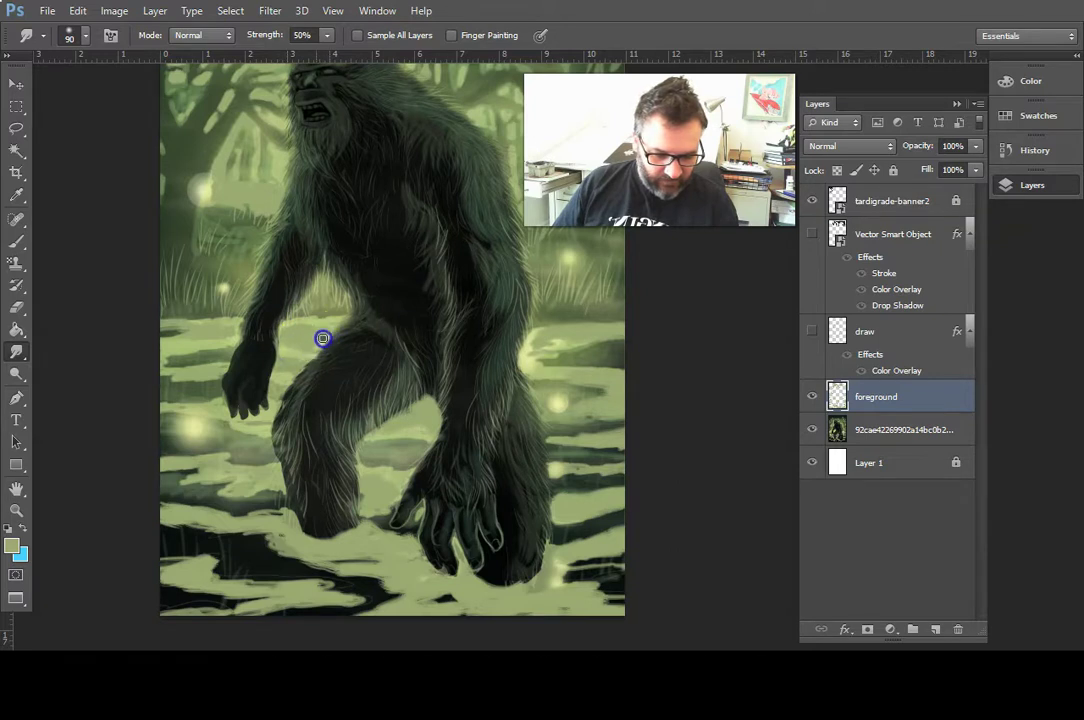
pyautogui.moveTo(208, 345)
pyautogui.mouseDown()
pyautogui.moveTo(174, 348)
pyautogui.moveTo(225, 344)
pyautogui.mouseUp()
pyautogui.moveTo(306, 334); pyautogui.dragTo(309, 333)
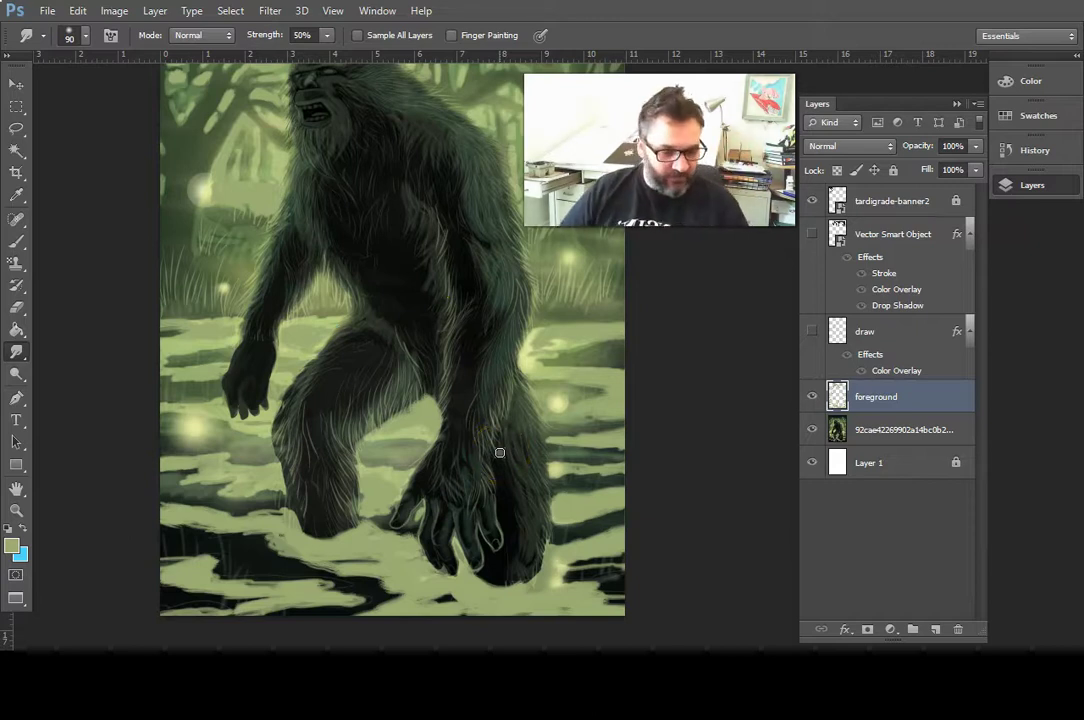
# - Try blend modes such as Darken, Screen, Linear Dodge, Soft Light, Pin Light and Divide on the foreground layer, then restore Normal
pyautogui.press('space')
pyautogui.moveTo(524, 448)
pyautogui.mouseDown()
pyautogui.moveTo(477, 416)
pyautogui.moveTo(455, 460)
pyautogui.moveTo(438, 445)
pyautogui.moveTo(444, 502)
pyautogui.moveTo(421, 515)
pyautogui.moveTo(416, 506)
pyautogui.mouseUp()
pyautogui.moveTo(479, 438)
pyautogui.mouseDown()
pyautogui.moveTo(438, 486)
pyautogui.moveTo(436, 449)
pyautogui.mouseUp()
pyautogui.moveTo(445, 504)
pyautogui.mouseDown()
pyautogui.moveTo(443, 455)
pyautogui.moveTo(450, 501)
pyautogui.mouseUp()
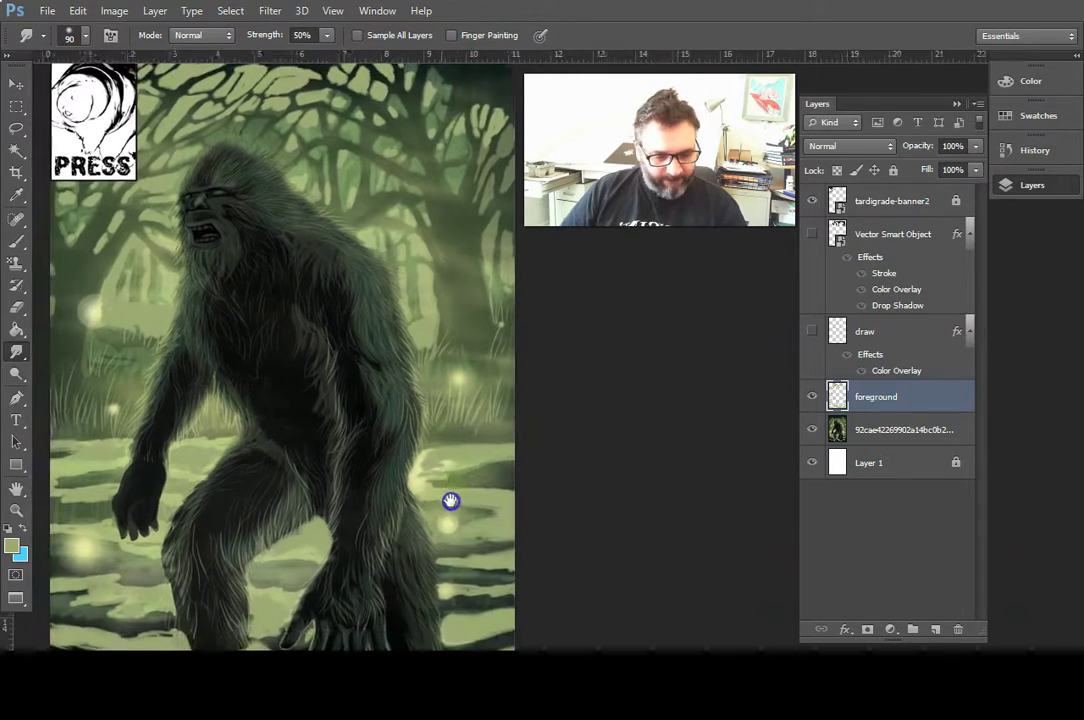
pyautogui.click(976, 147)
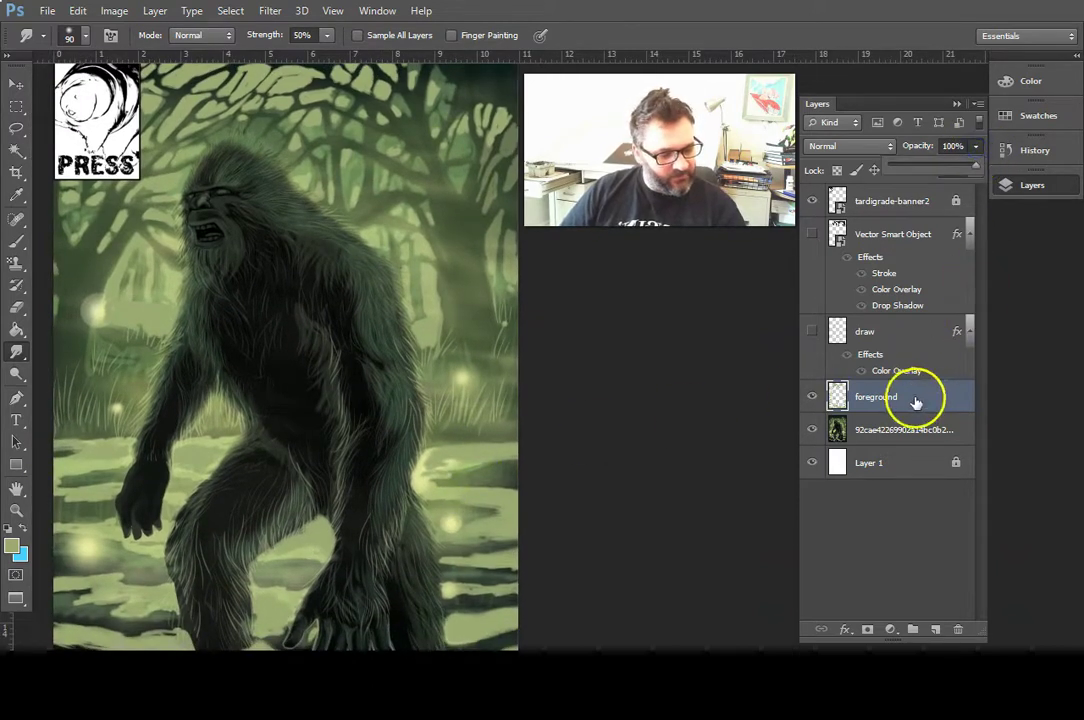
pyautogui.click(856, 150)
pyautogui.click(836, 167)
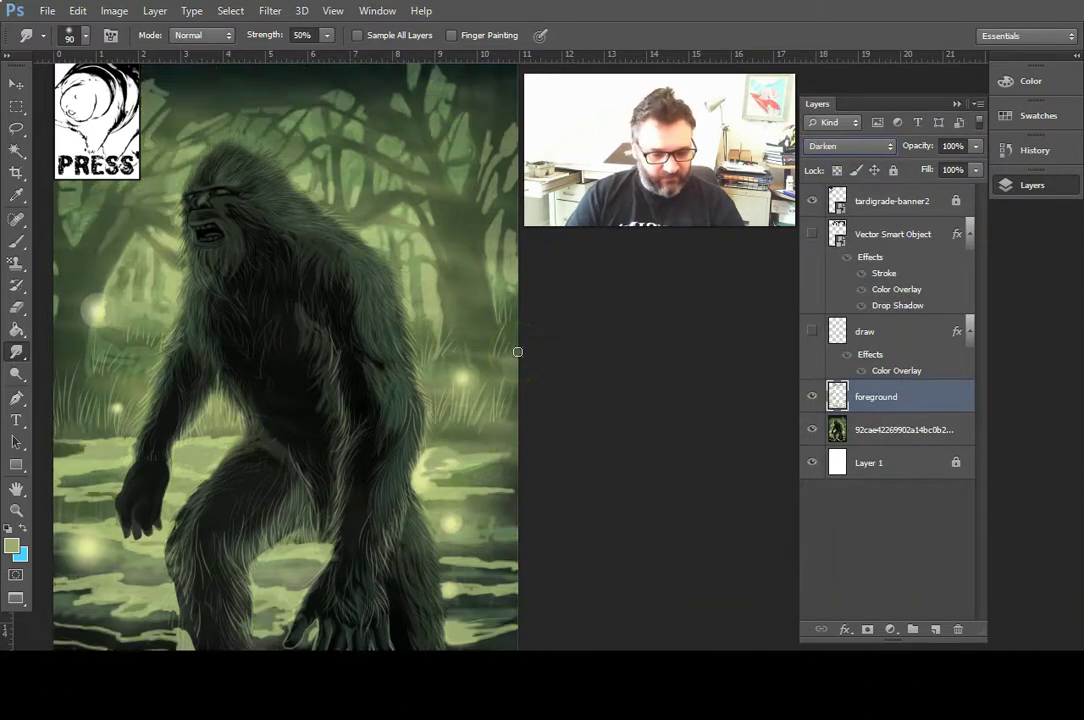
pyautogui.press('Down')
pyautogui.press('Down')
pyautogui.press('Down')
pyautogui.press('Down')
pyautogui.press('Down')
pyautogui.press('Down')
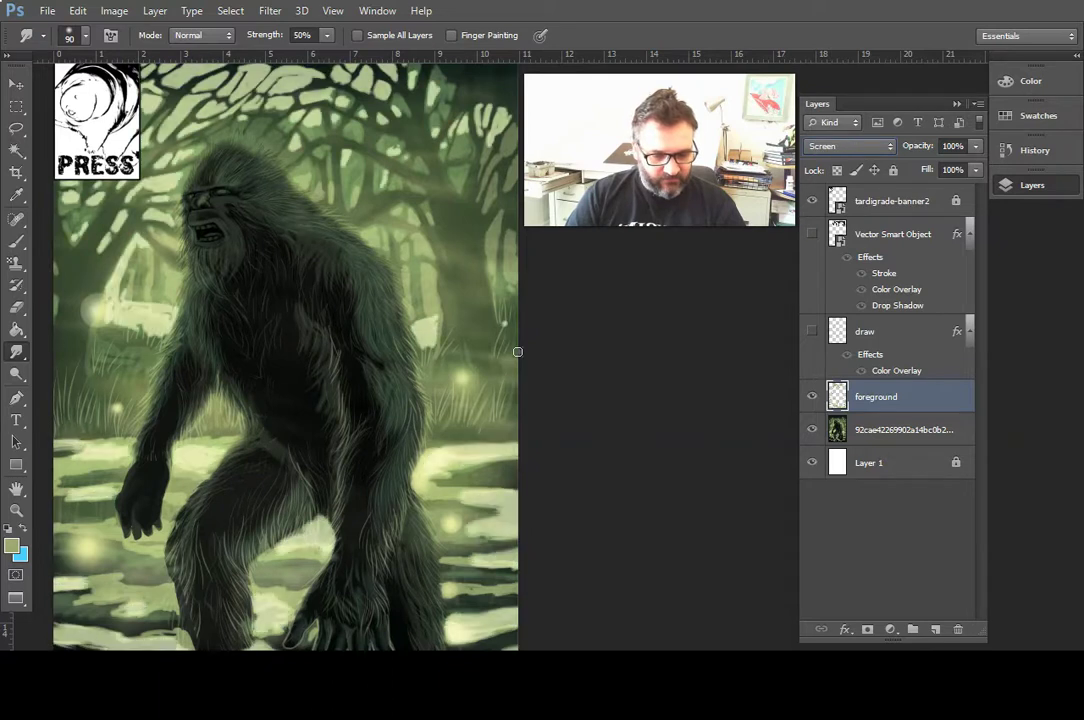
pyautogui.press('Down')
pyautogui.press('Down')
pyautogui.press('Down')
pyautogui.press('Down')
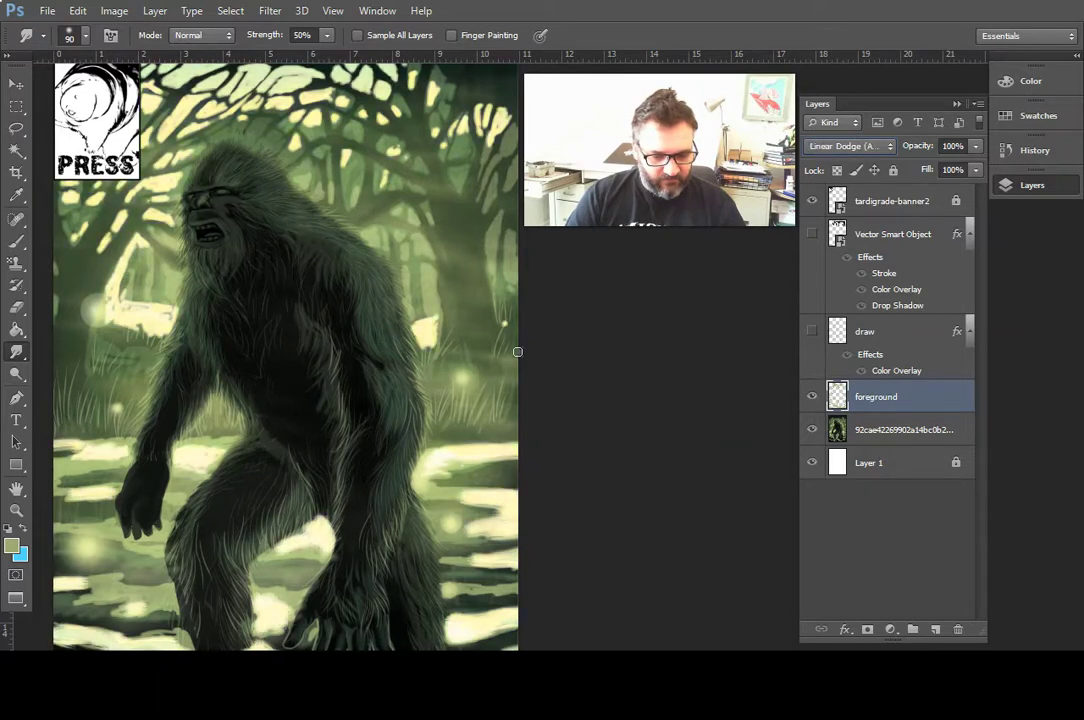
pyautogui.press('Down')
pyautogui.press('Down')
pyautogui.press('Down')
pyautogui.press('Down')
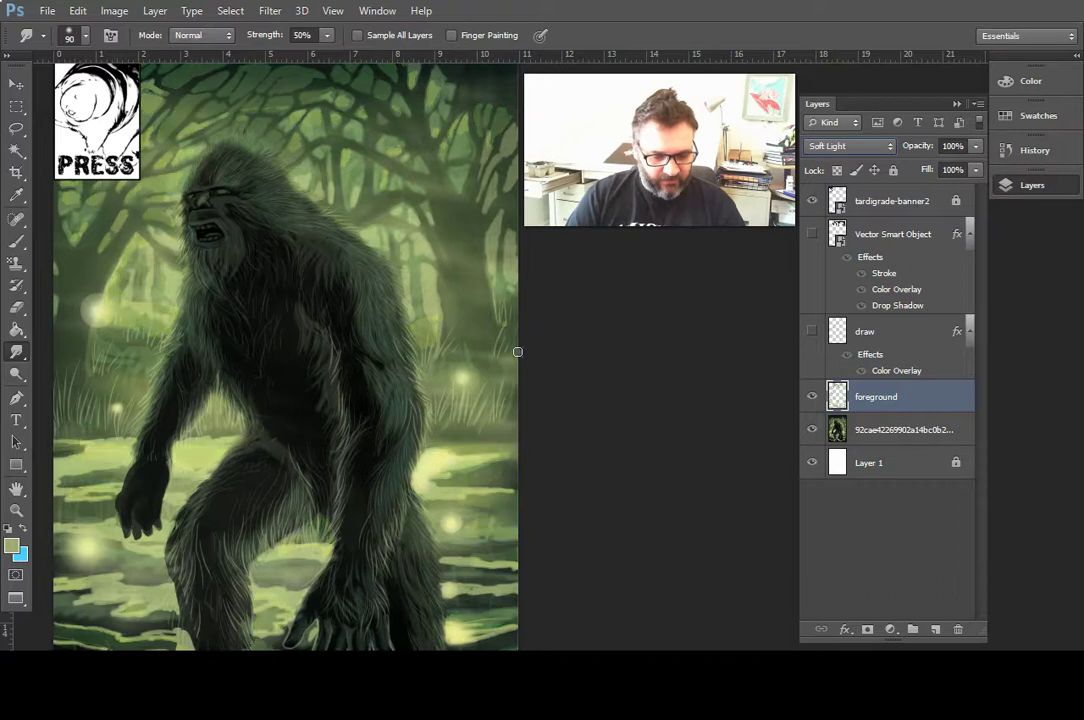
pyautogui.press('Down')
pyautogui.press('Down')
pyautogui.press('Down')
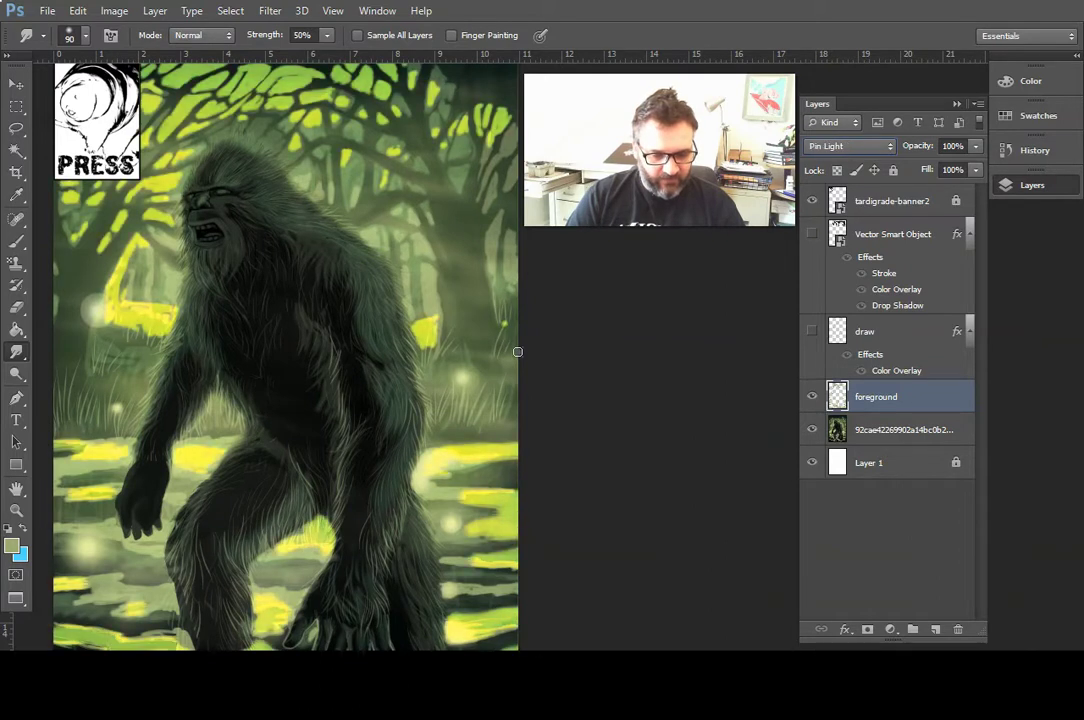
pyautogui.press('Down')
pyautogui.press('Down')
pyautogui.press('Down')
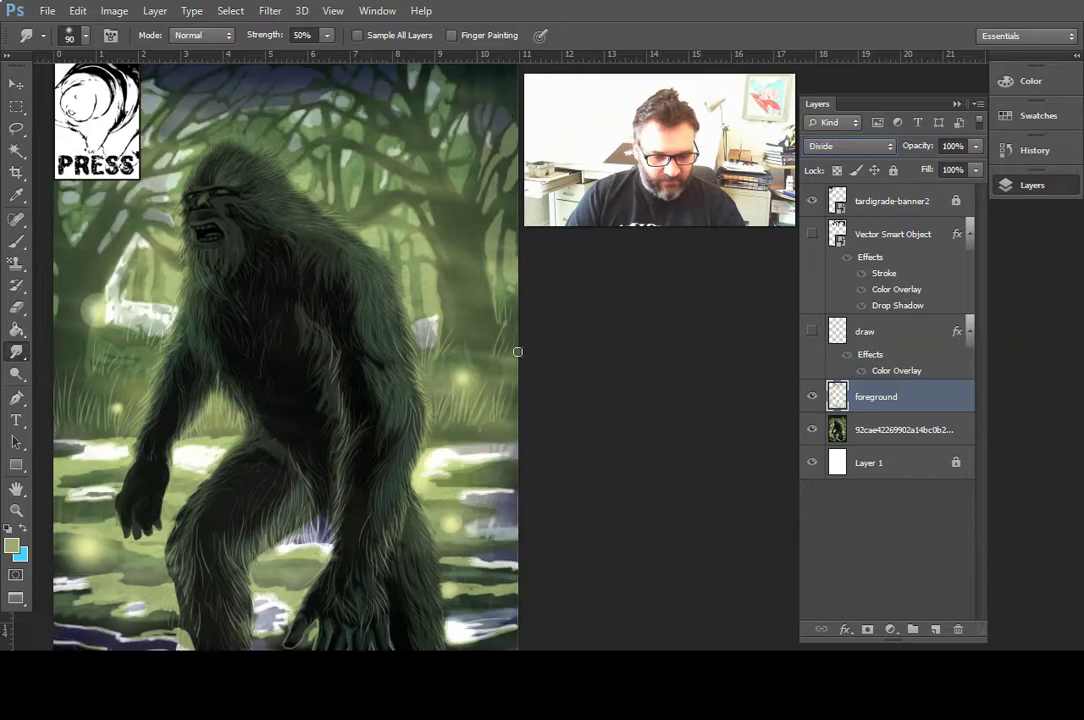
pyautogui.press('Up')
pyautogui.press('Up')
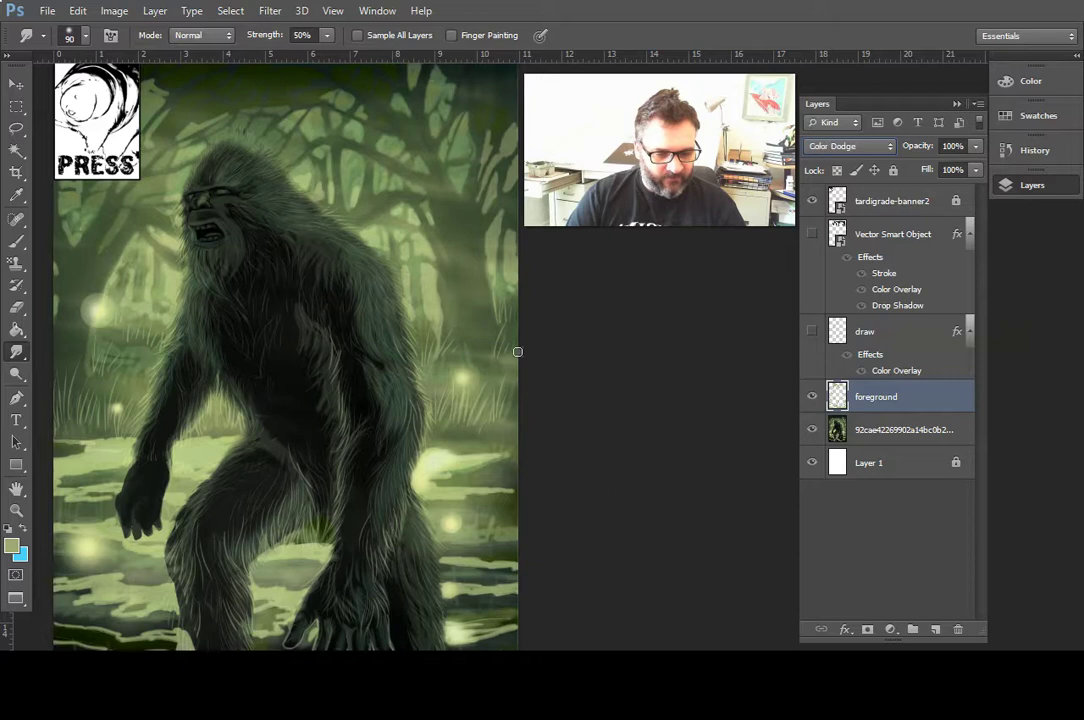
pyautogui.press('Up')
pyautogui.press('Up')
pyautogui.press('Up')
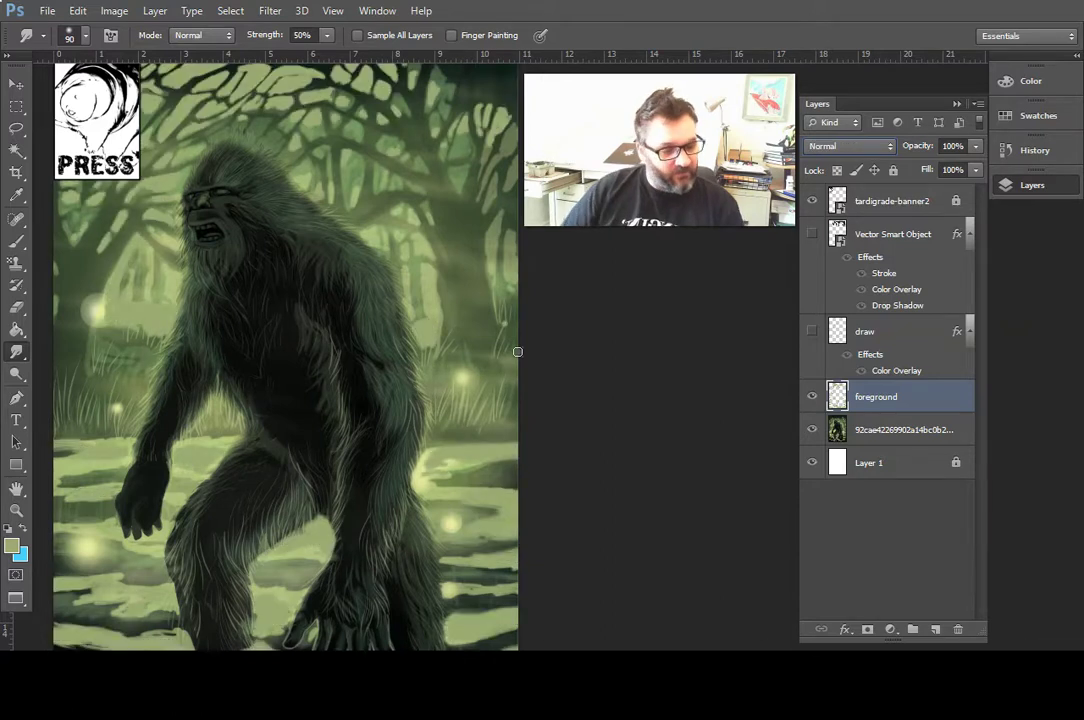
# - Lower the foreground layer's opacity to 58%
pyautogui.click(975, 146)
pyautogui.moveTo(972, 169); pyautogui.dragTo(940, 169)
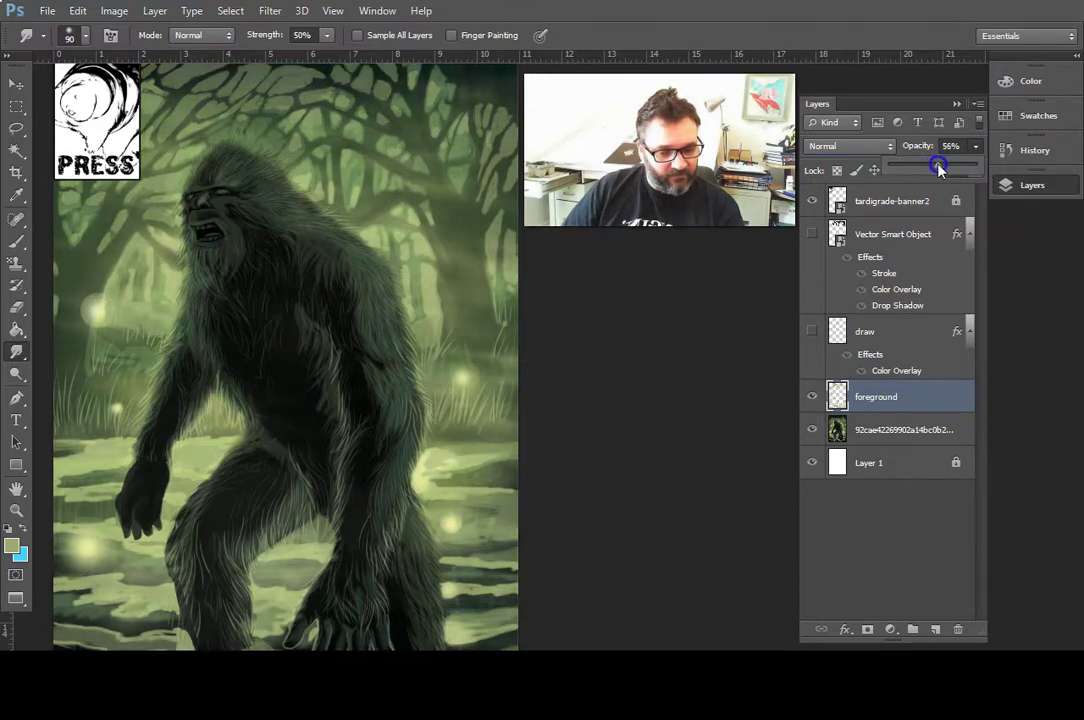
pyautogui.press('z')
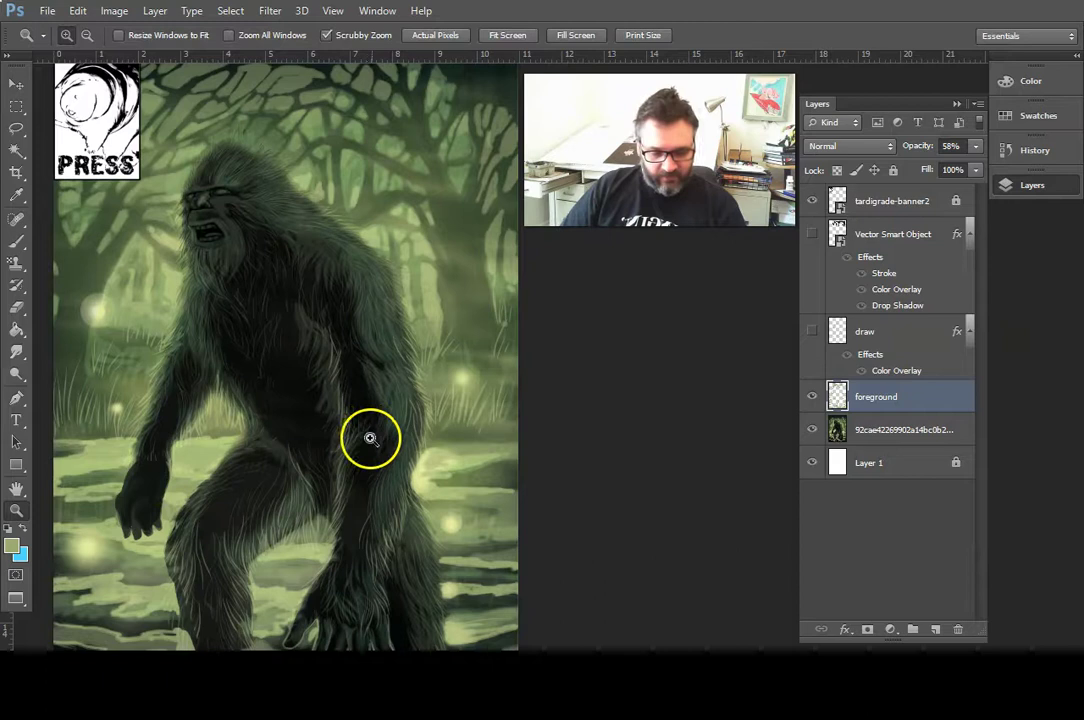
pyautogui.keyDown('alt'); pyautogui.click(372, 438); pyautogui.keyUp('alt')
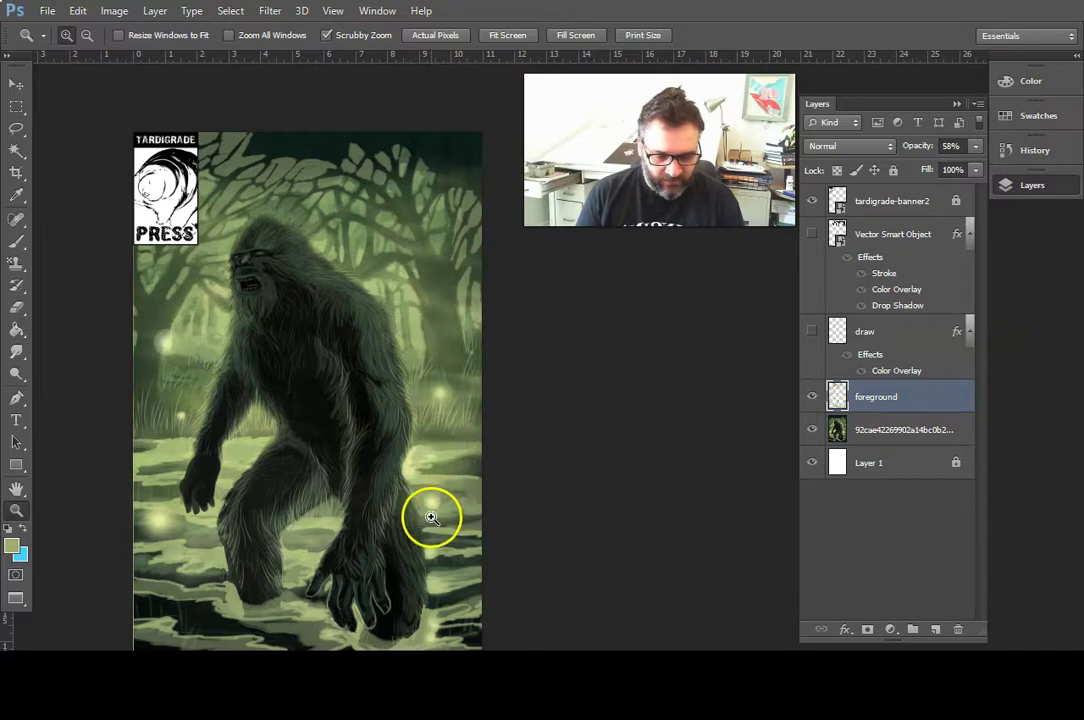
# - Add a new layer above the foreground layer and fill it with a dark green sampled from the artwork
pyautogui.click(936, 628)
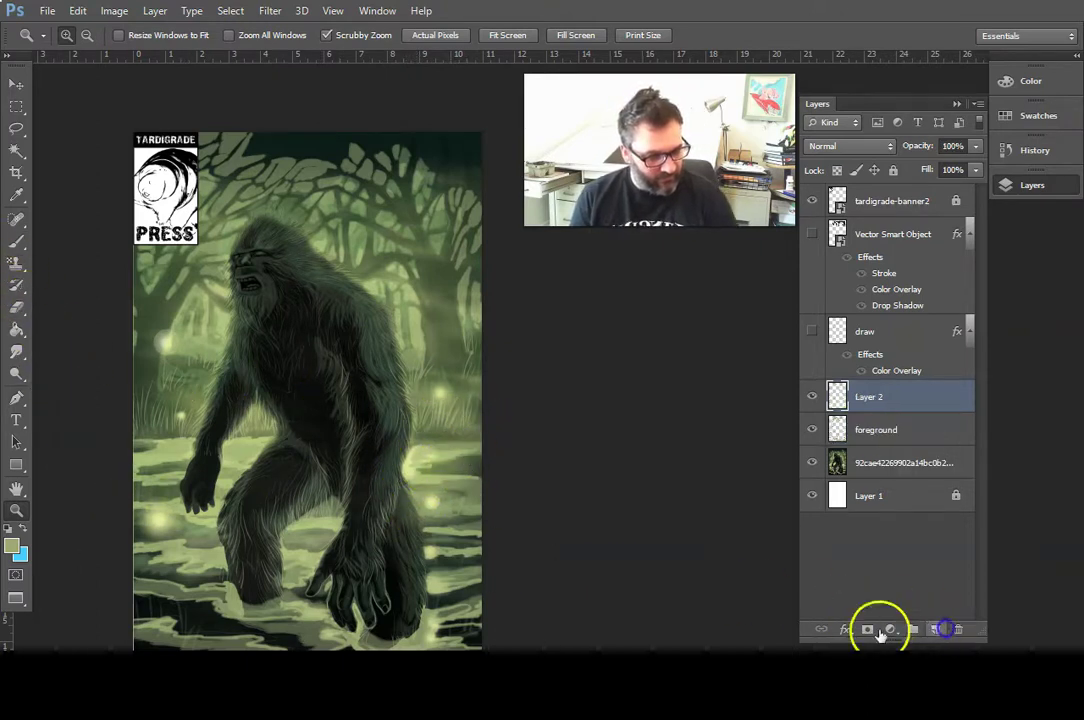
pyautogui.click(17, 332)
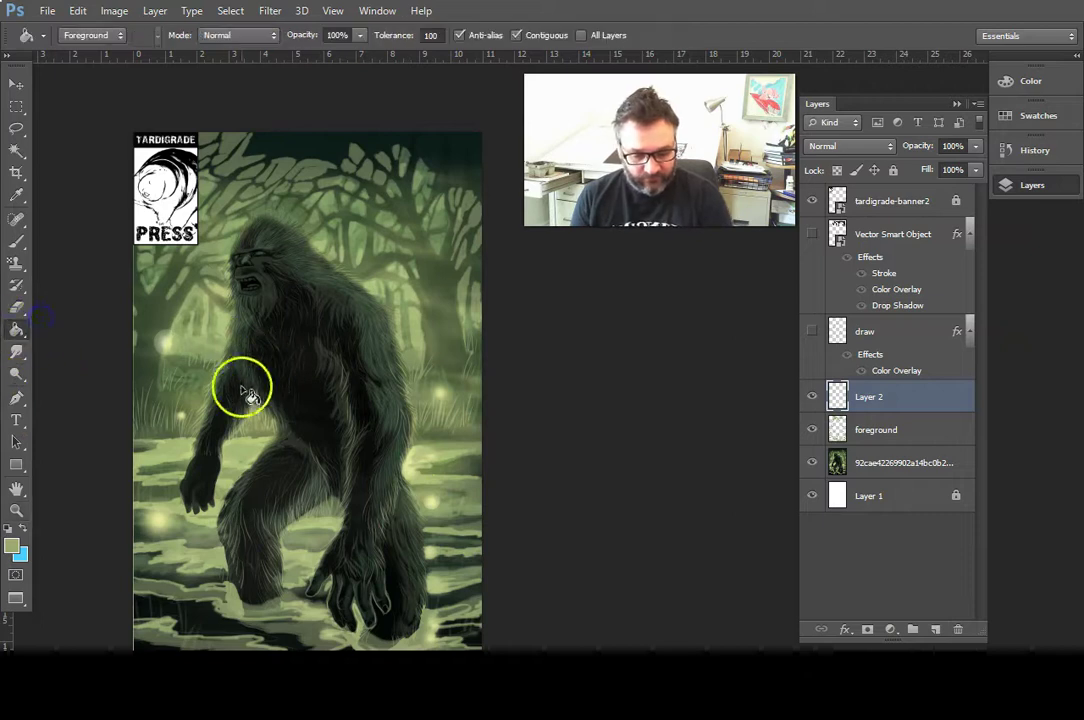
pyautogui.click(17, 195)
pyautogui.moveTo(383, 296); pyautogui.dragTo(60, 443)
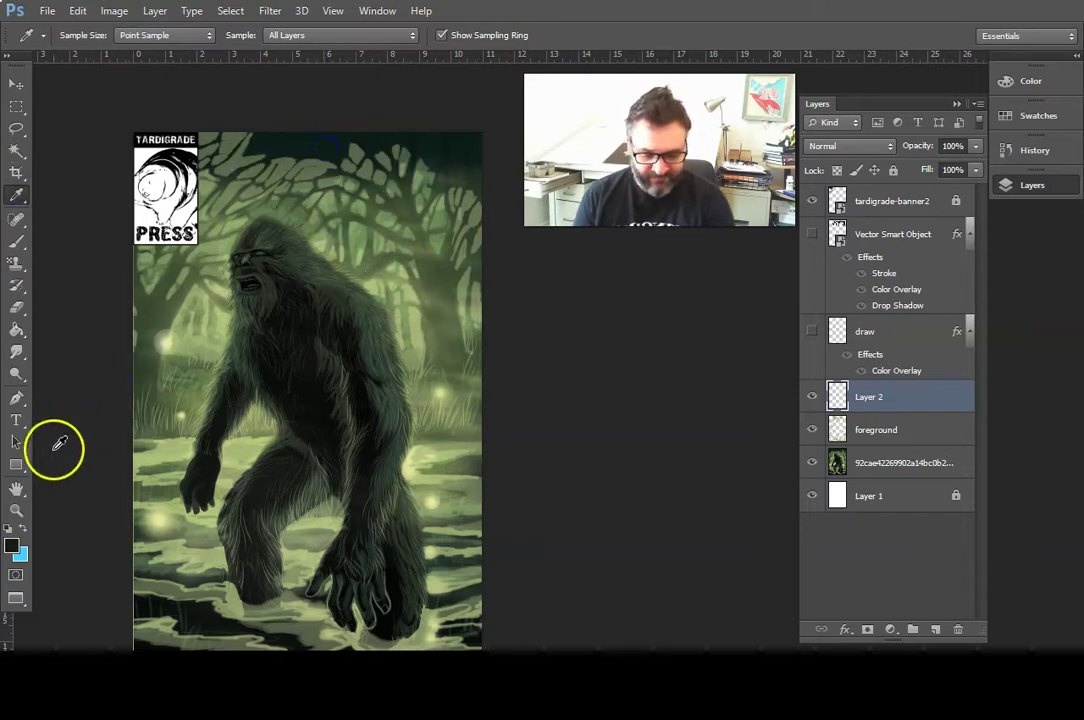
pyautogui.click(17, 329)
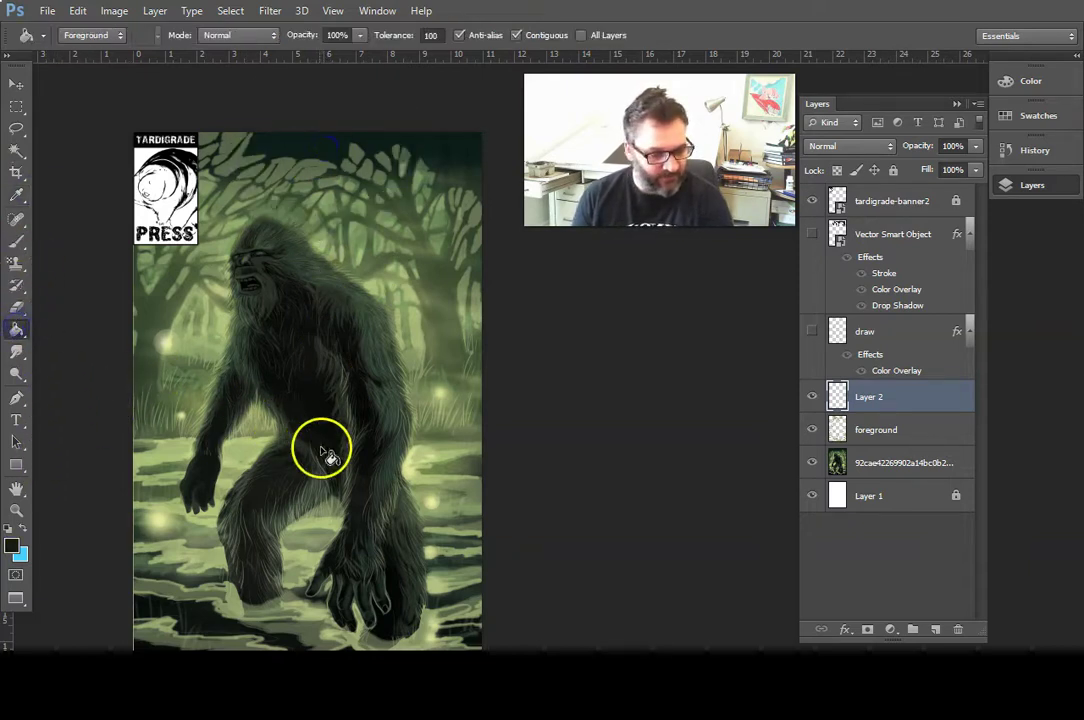
pyautogui.click(421, 518)
# - Try blend modes such as Color Burn, Darker Color, Color Dodge, Overlay, Hard Light and Linear Light on the dark green Layer 2, settling on Vivid Light
pyautogui.click(850, 148)
pyautogui.click(822, 170)
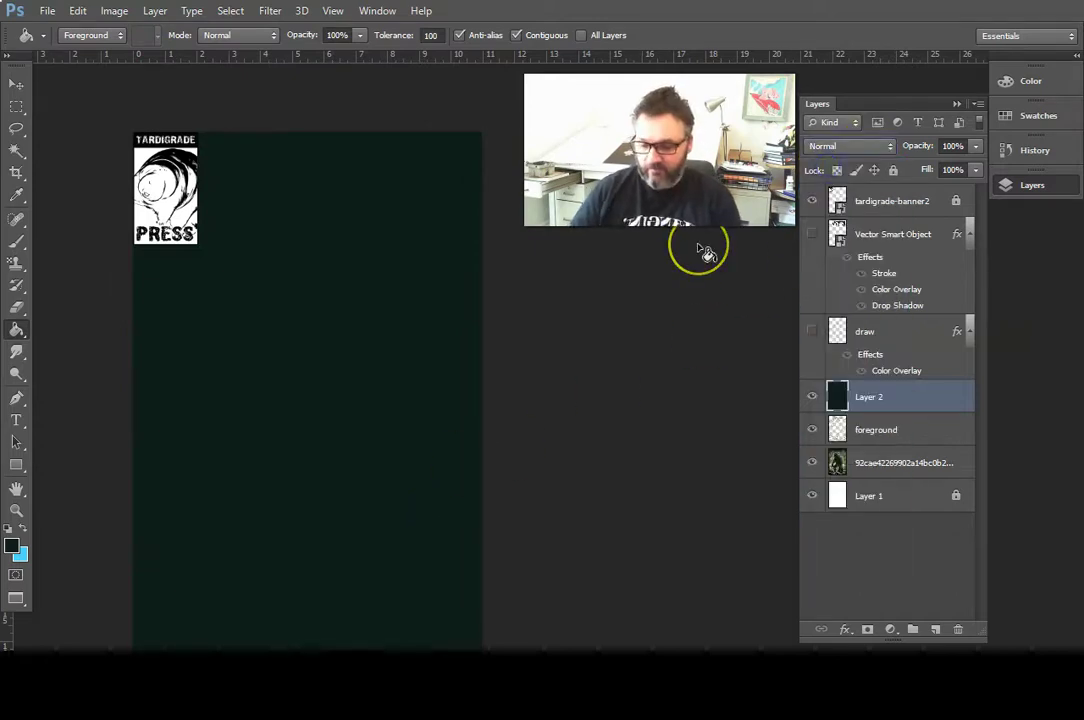
pyautogui.press('Down')
pyautogui.press('Down')
pyautogui.press('Down')
pyautogui.press('Down')
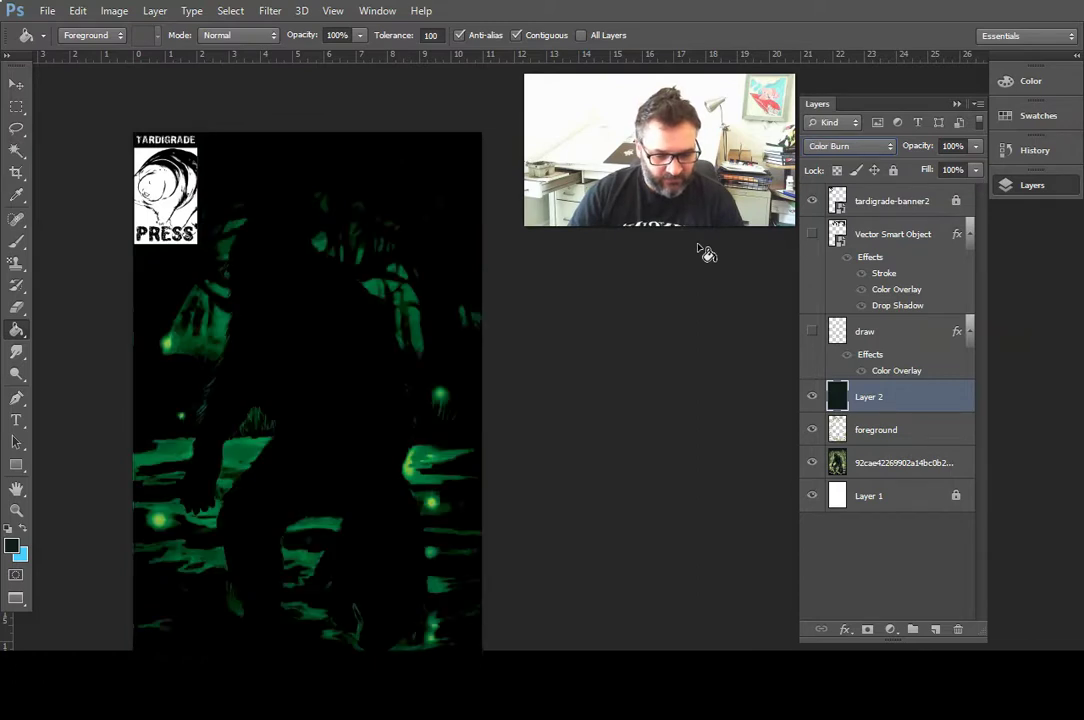
pyautogui.press('Down')
pyautogui.press('Down')
pyautogui.press('Down')
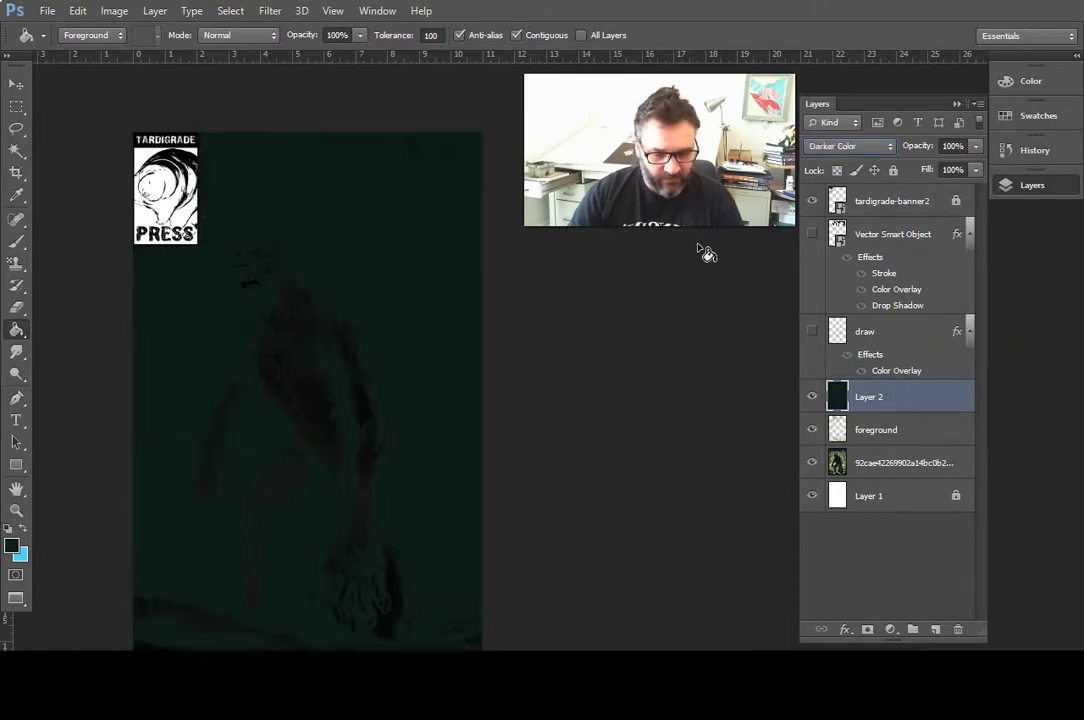
pyautogui.press('Down')
pyautogui.press('Down')
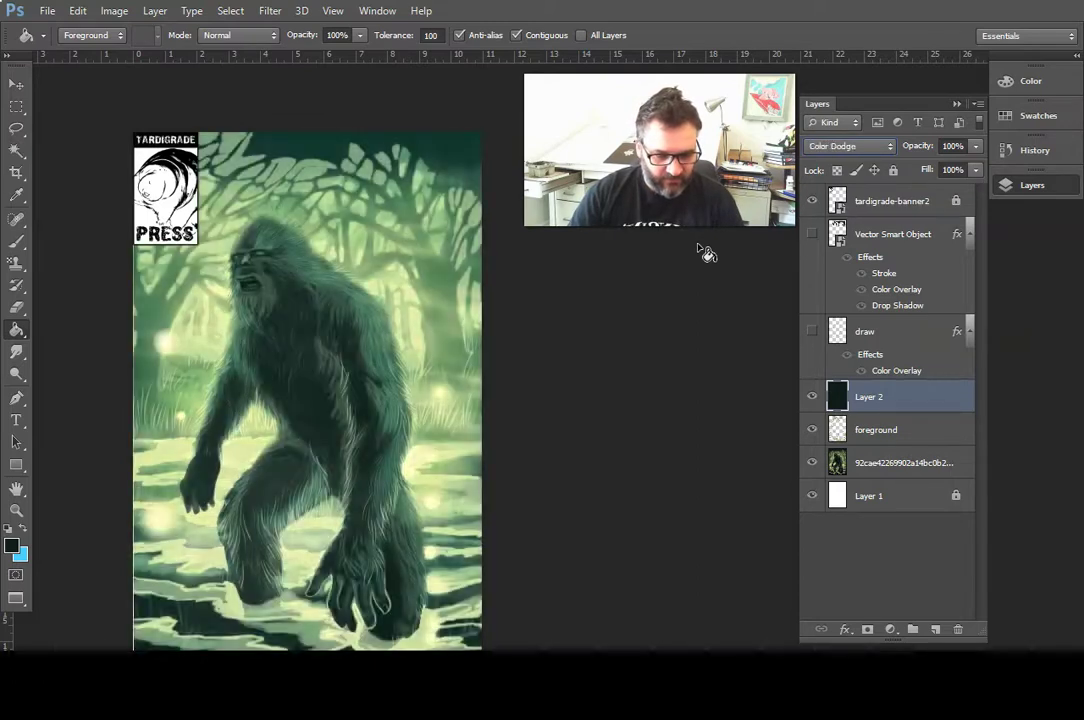
pyautogui.press('Down')
pyautogui.press('Down')
pyautogui.press('Down')
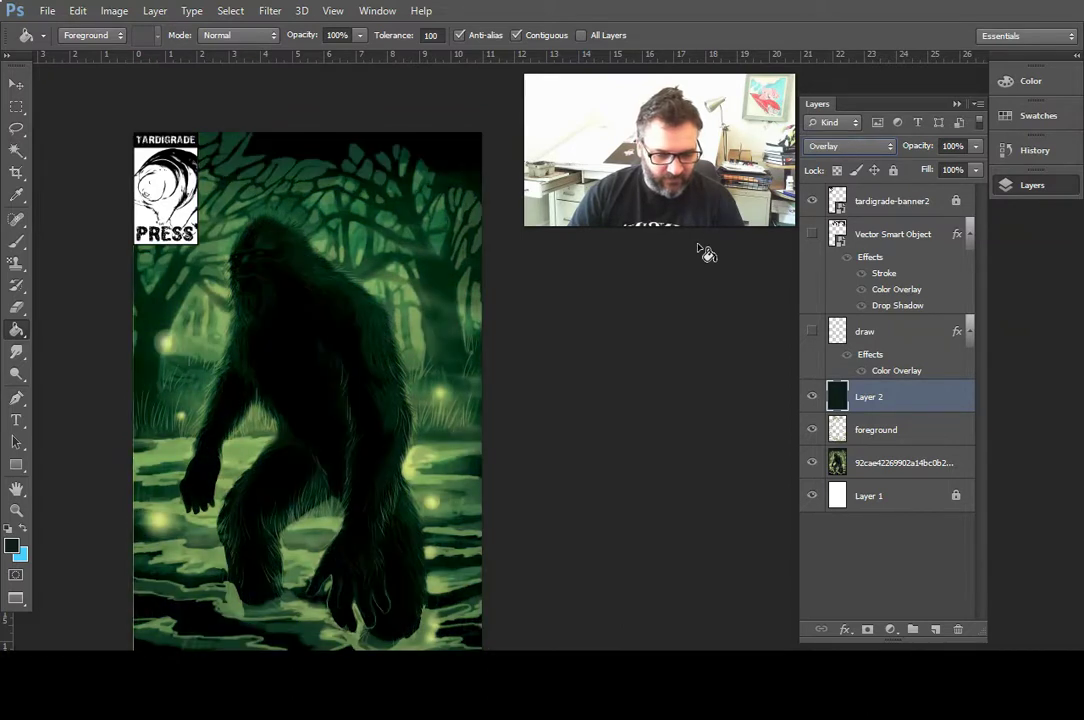
pyautogui.press('Down')
pyautogui.press('Down')
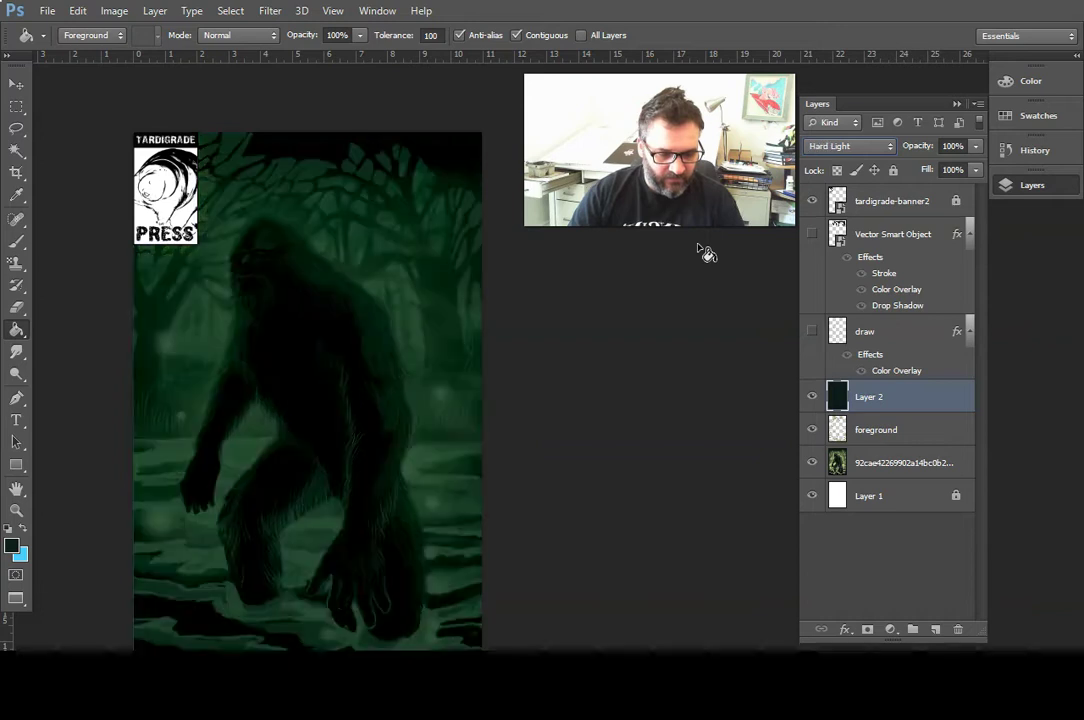
pyautogui.press('Up')
pyautogui.press('Down')
pyautogui.press('Down')
pyautogui.press('Down')
pyautogui.press('Up')
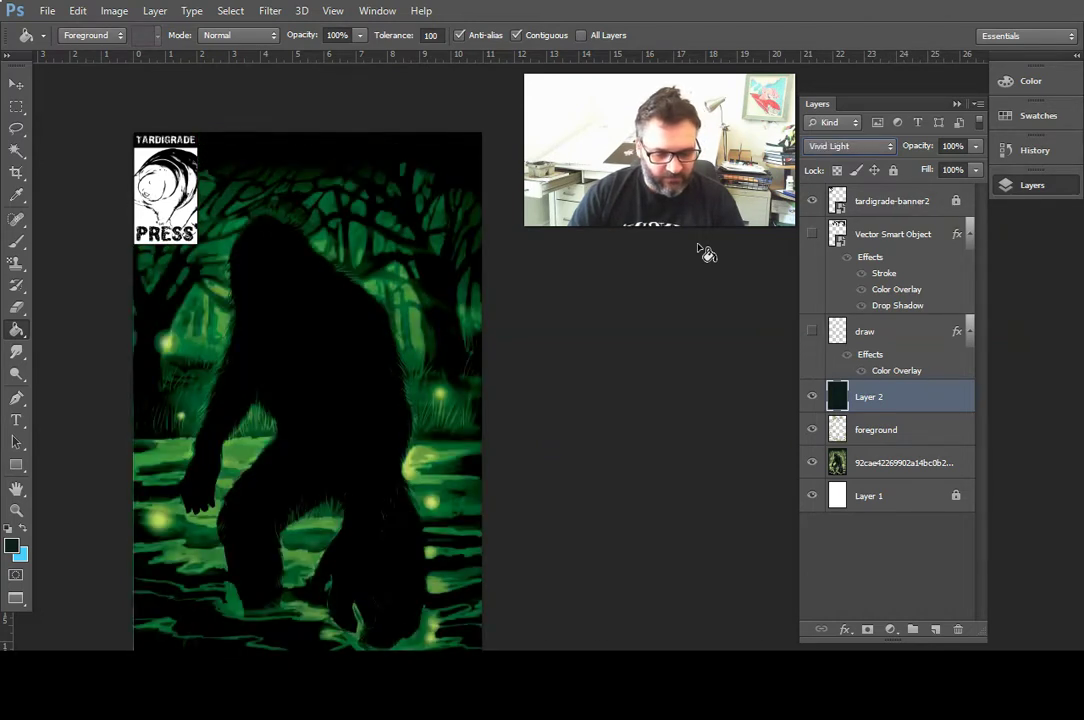
pyautogui.press('Down')
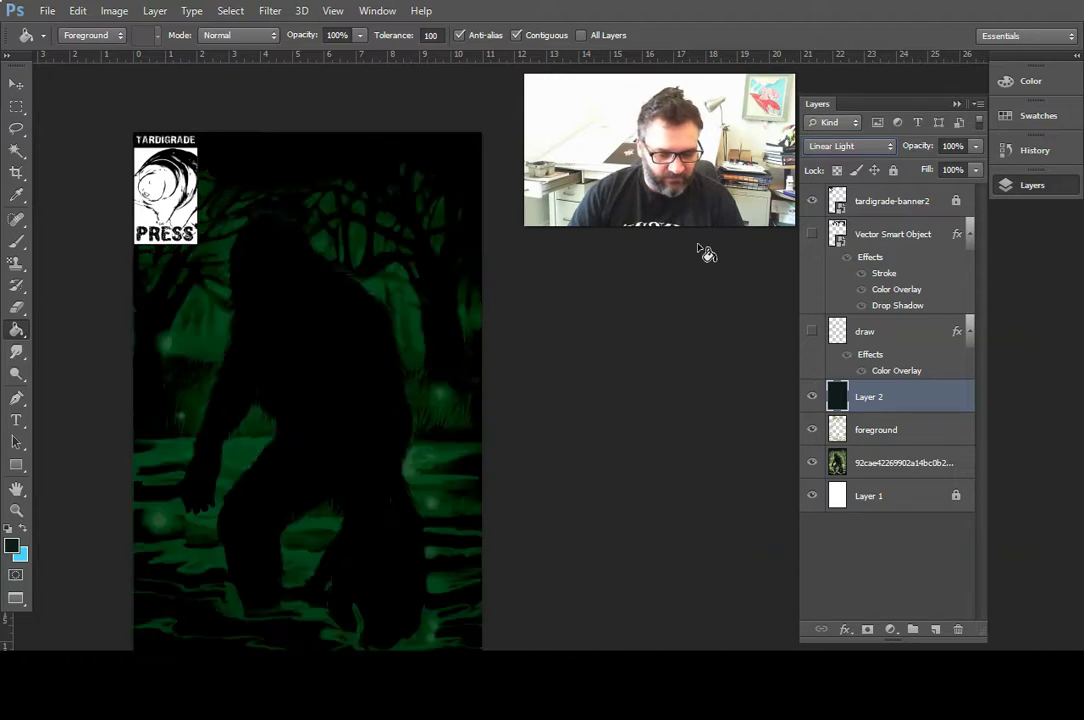
pyautogui.press('Up')
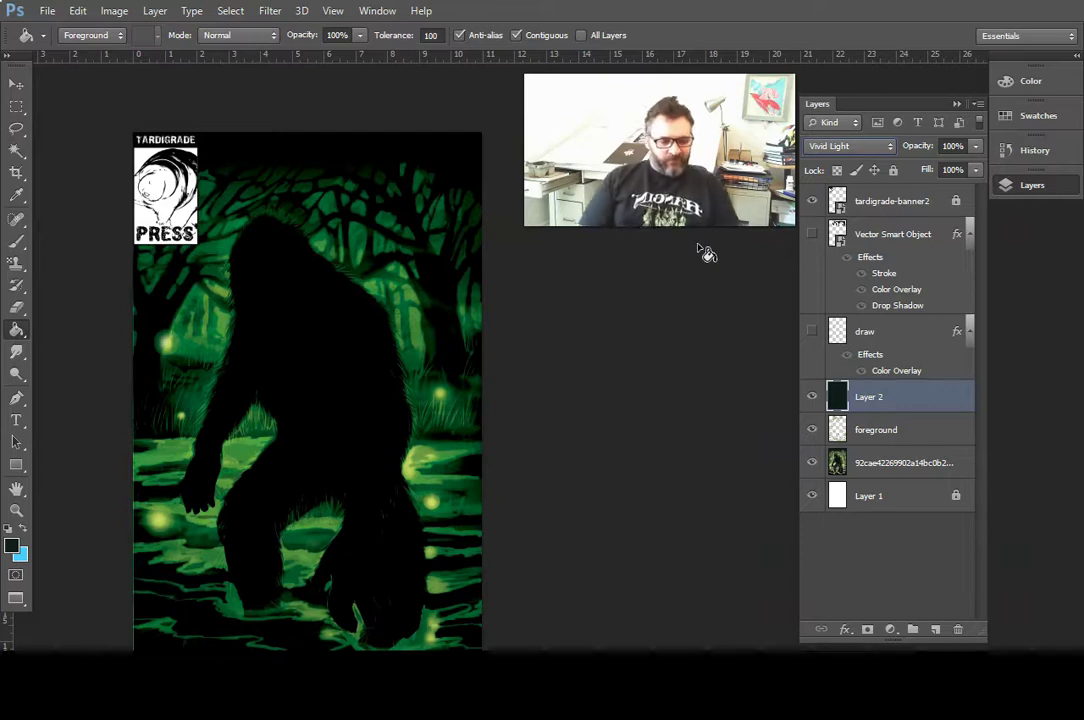
# - Toggle Layer 2's visibility repeatedly to compare the artwork with and without the dark green toning
pyautogui.click(809, 396)
pyautogui.click(805, 398)
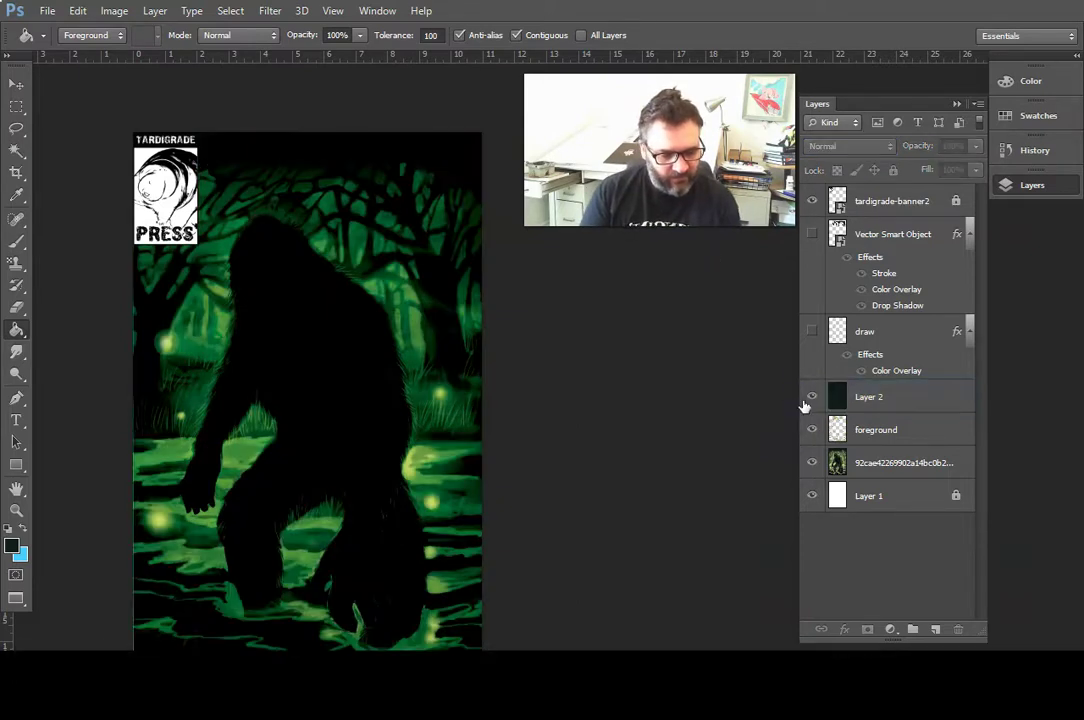
pyautogui.click(811, 398)
pyautogui.click(812, 398)
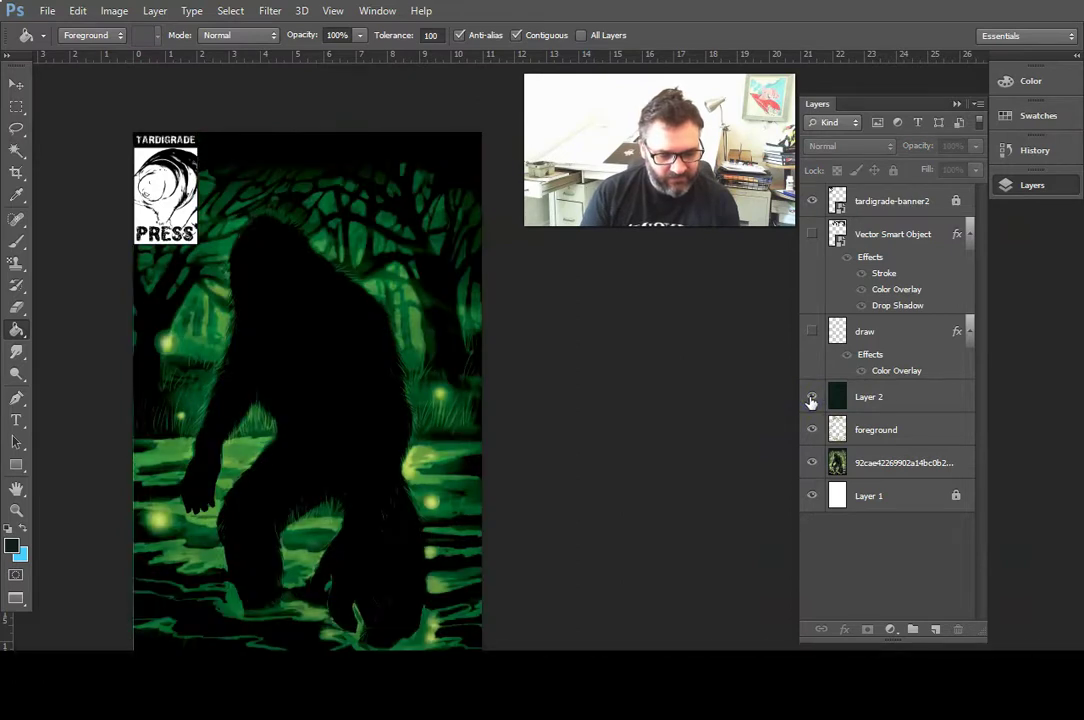
pyautogui.click(811, 398)
pyautogui.click(811, 398)
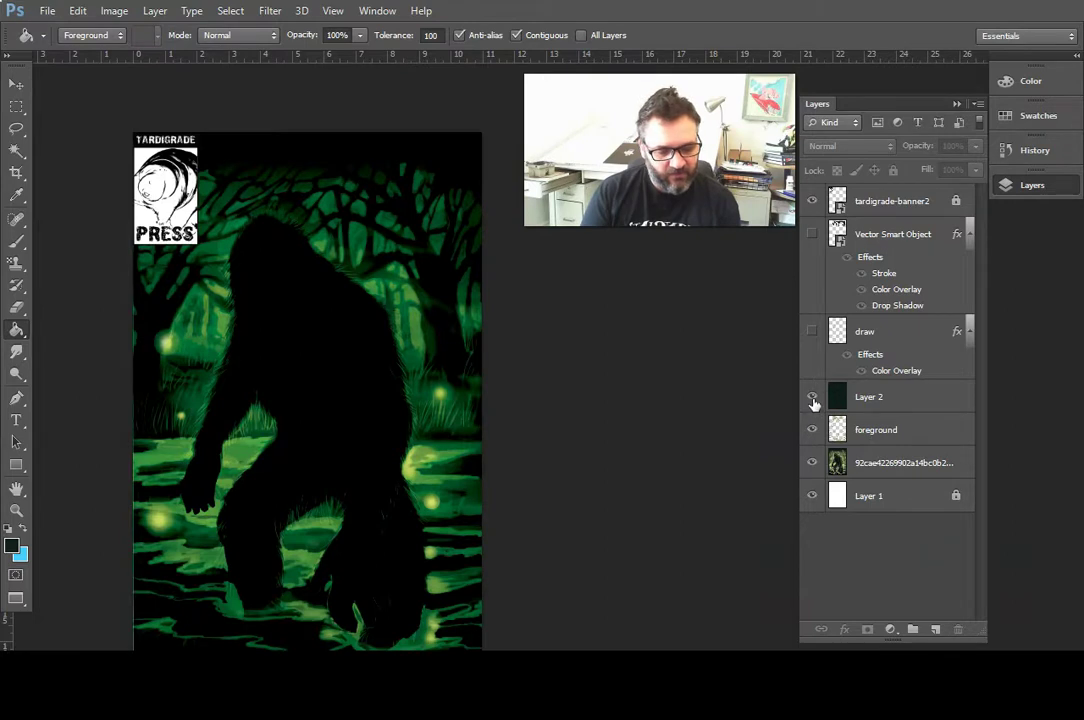
pyautogui.click(811, 398)
pyautogui.click(811, 398)
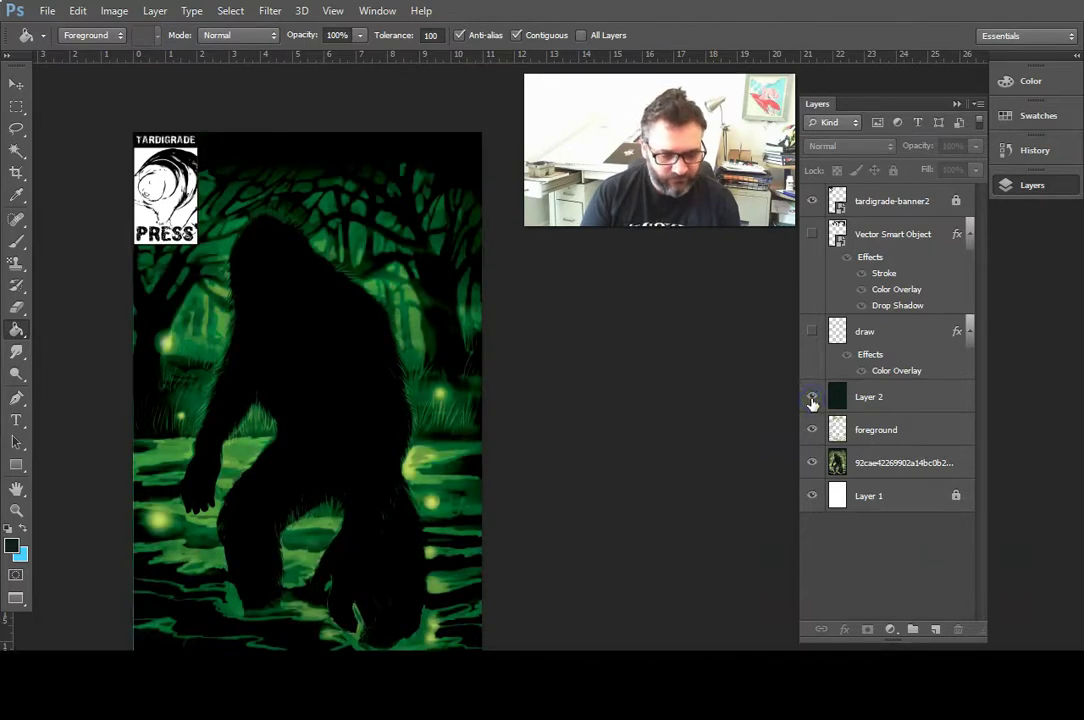
pyautogui.click(812, 399)
pyautogui.click(812, 399)
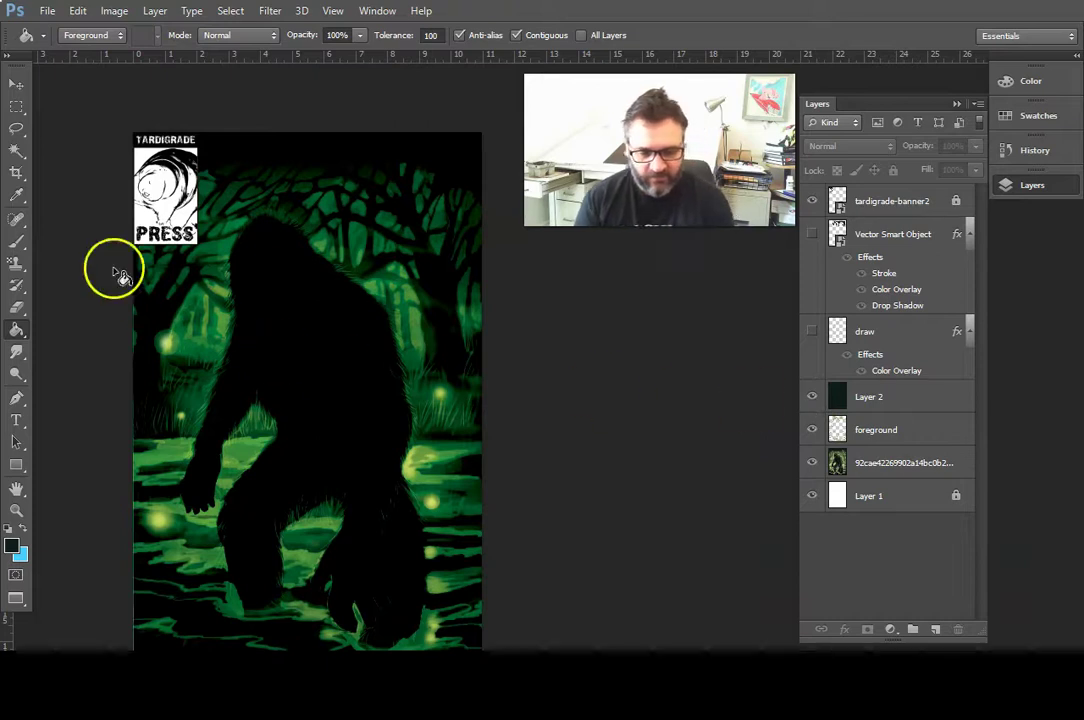
# - Lasso the sasquatch's forearm and upper arm area and clear it from the dark green Layer 2
pyautogui.click(16, 128)
pyautogui.moveTo(229, 378)
pyautogui.mouseDown()
pyautogui.moveTo(199, 444)
pyautogui.moveTo(260, 394)
pyautogui.moveTo(265, 338)
pyautogui.moveTo(226, 355)
pyautogui.moveTo(268, 387)
pyautogui.mouseUp()
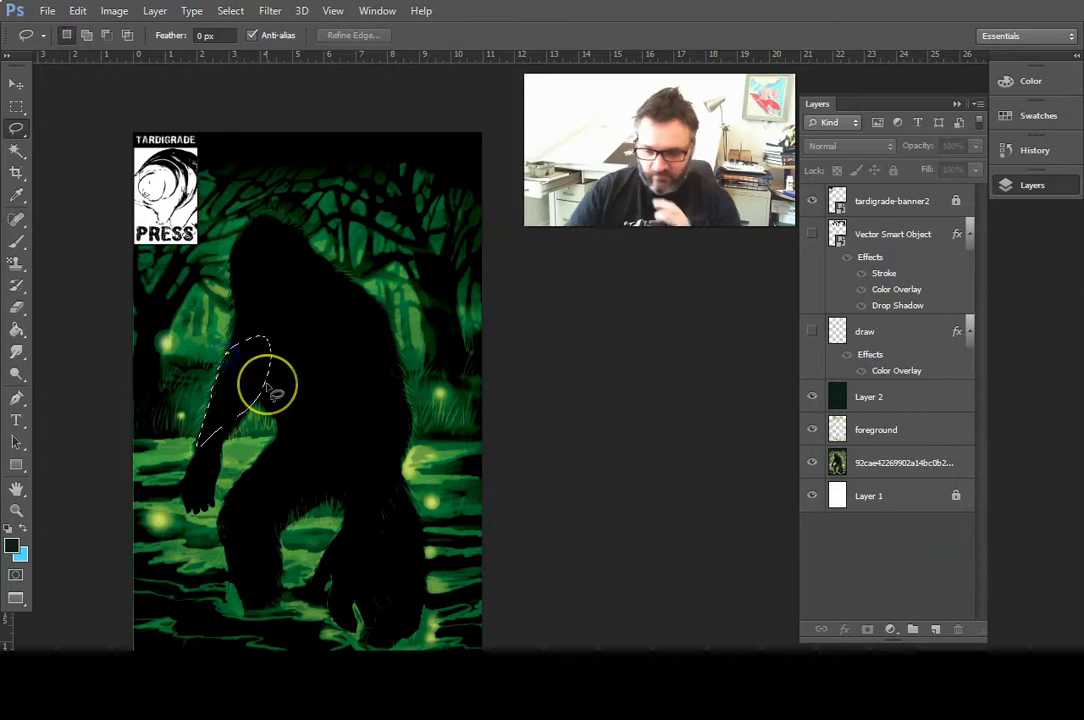
pyautogui.click(897, 401)
pyautogui.press('Delete')
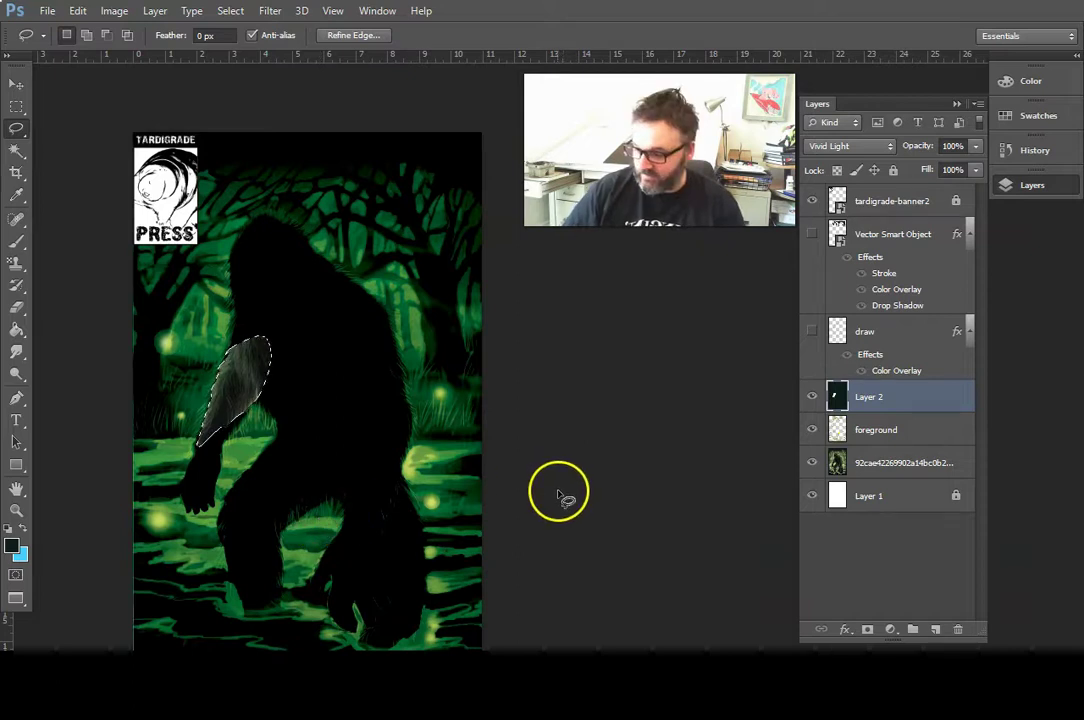
pyautogui.hotkey('ctrl', 'd')
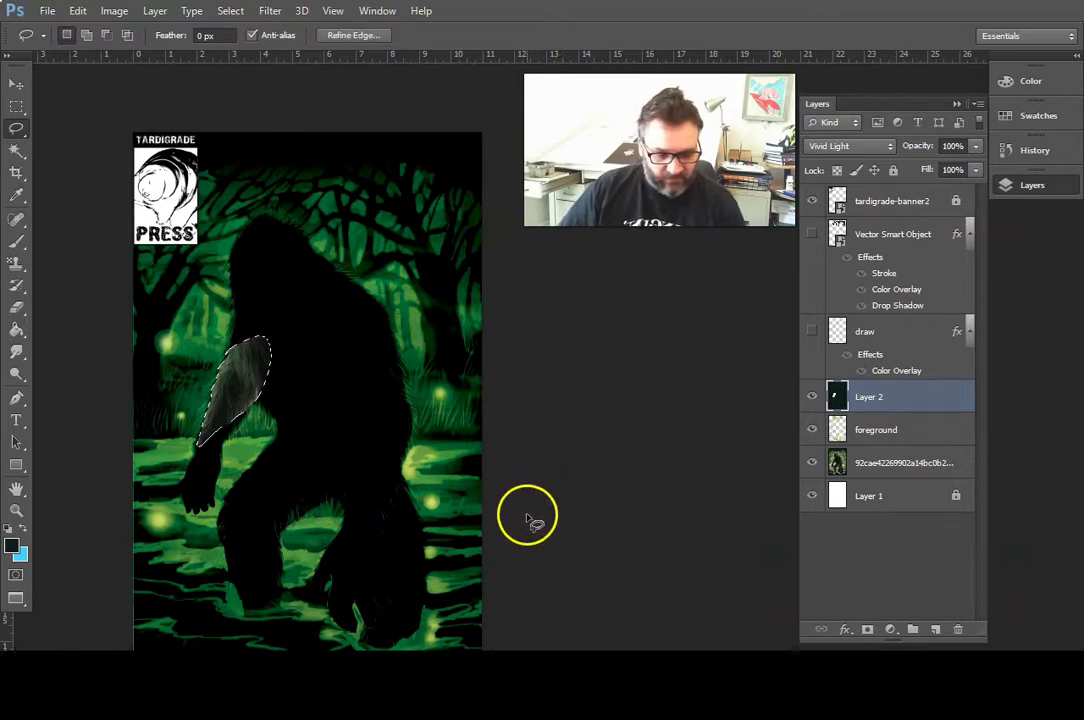
# - Revert the clearing of the arm area on Layer 2 and deselect the lasso selection
pyautogui.click(1038, 155)
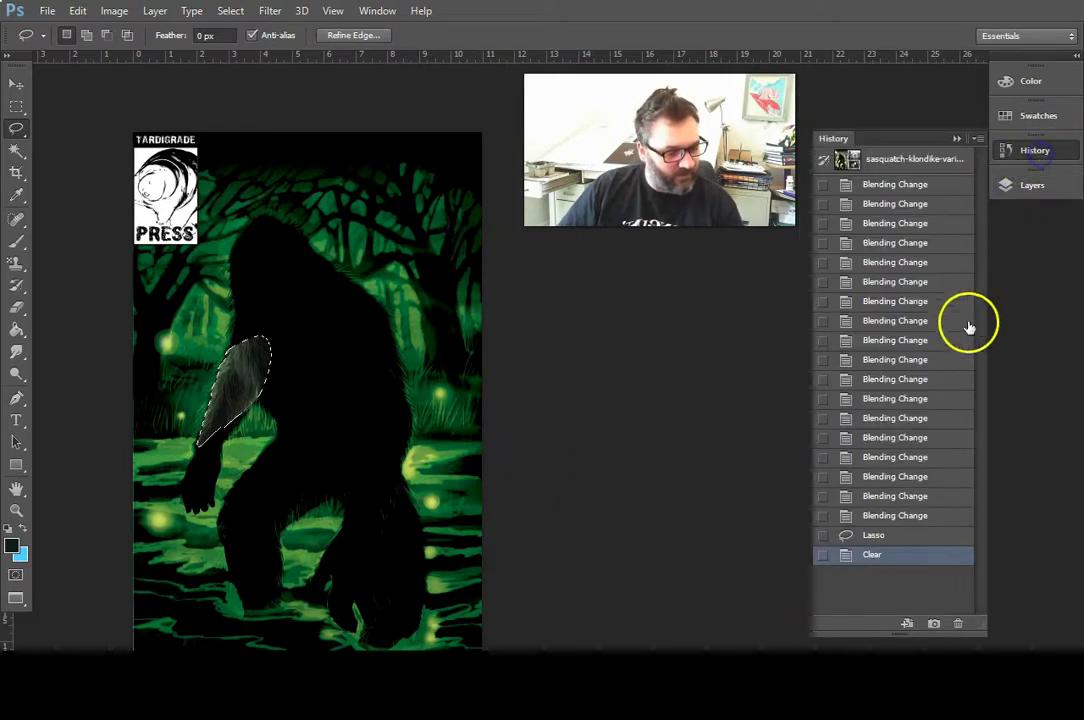
pyautogui.click(888, 537)
pyautogui.click(697, 532)
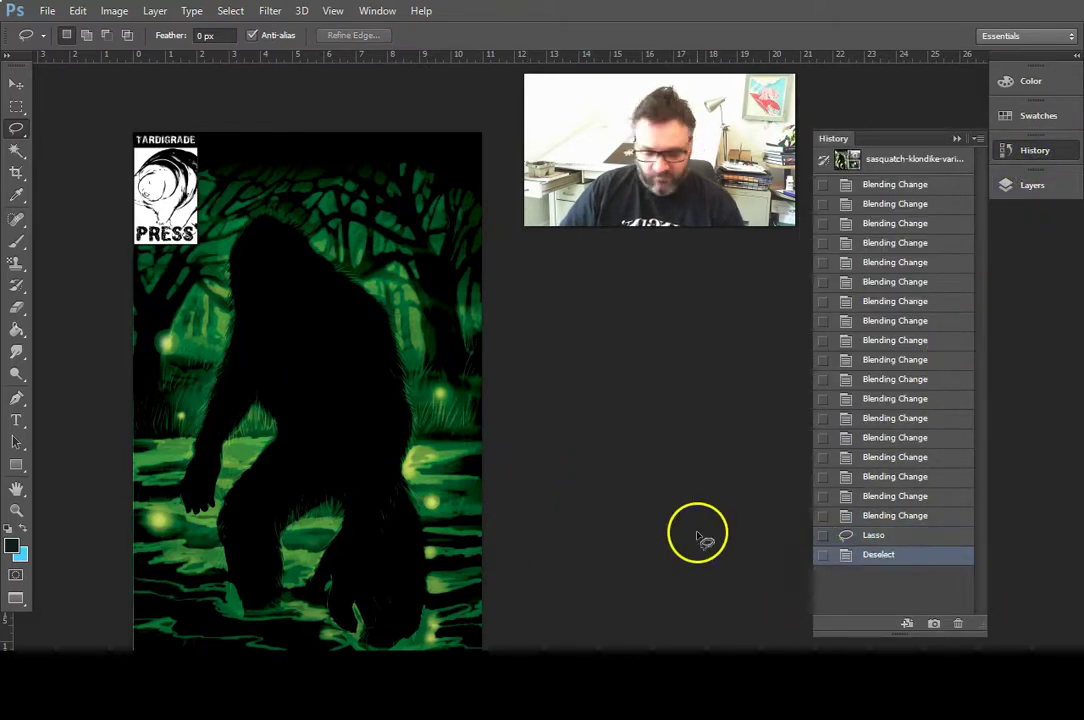
# - Cycle Layer 2 through blend modes such as Multiply, Lighten, Overlay, Pin Light and Difference, and set it to Saturation
pyautogui.click(1063, 197)
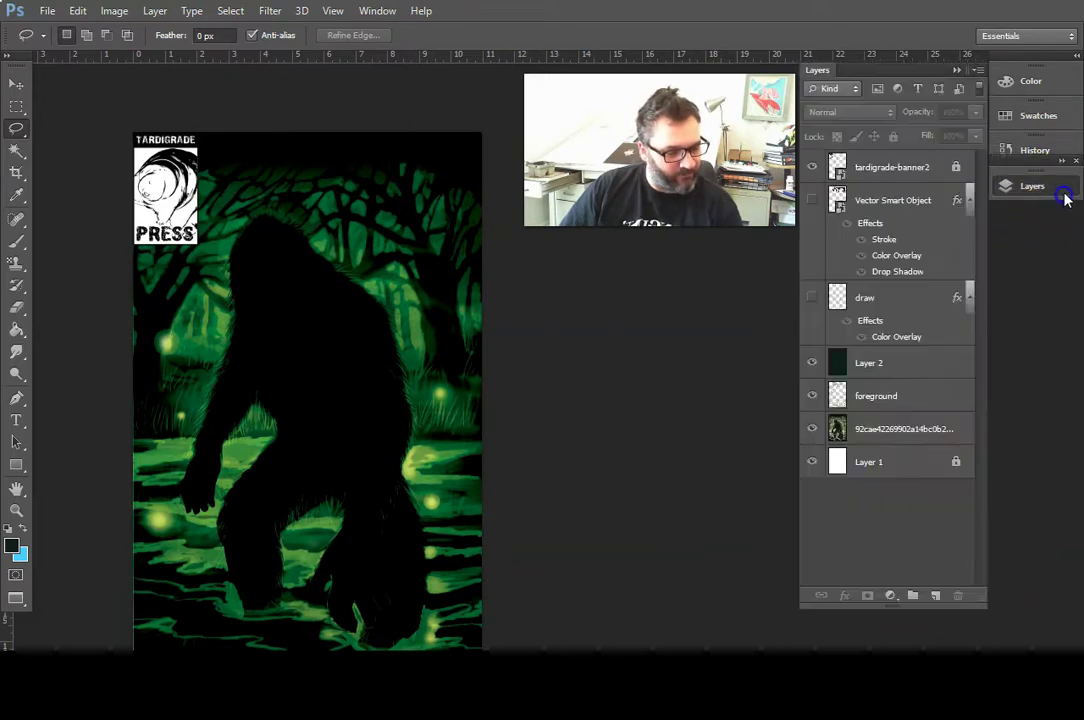
pyautogui.click(886, 360)
pyautogui.click(880, 115)
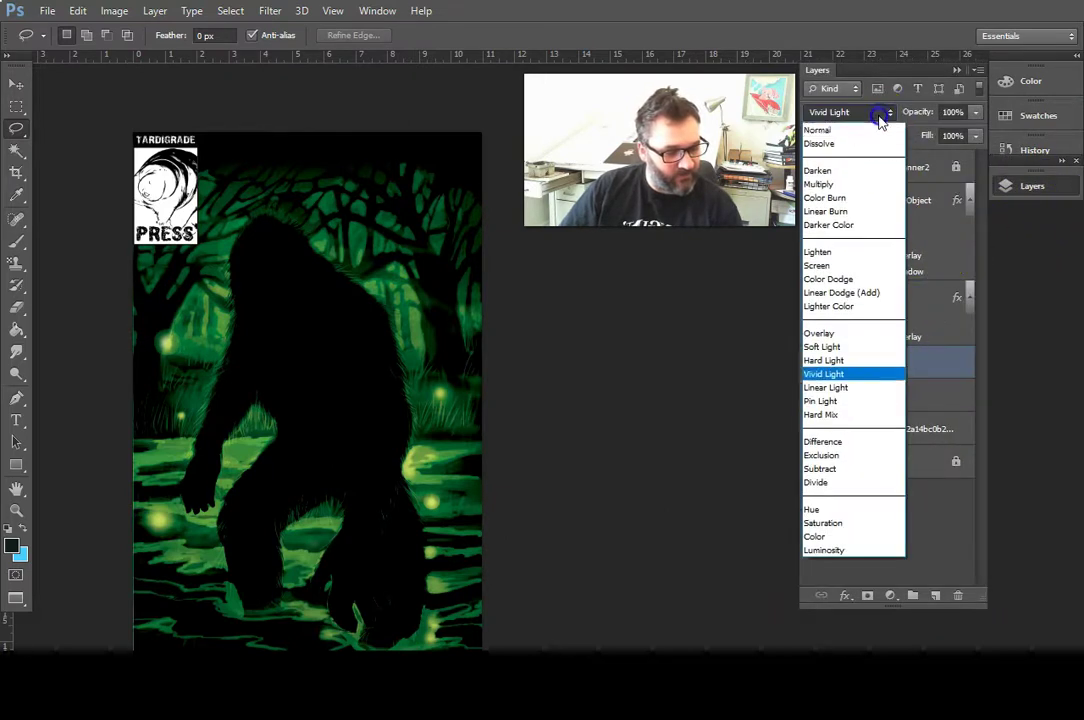
pyautogui.click(820, 130)
pyautogui.press('Down')
pyautogui.press('Down')
pyautogui.press('Down')
pyautogui.press('Down')
pyautogui.press('Down')
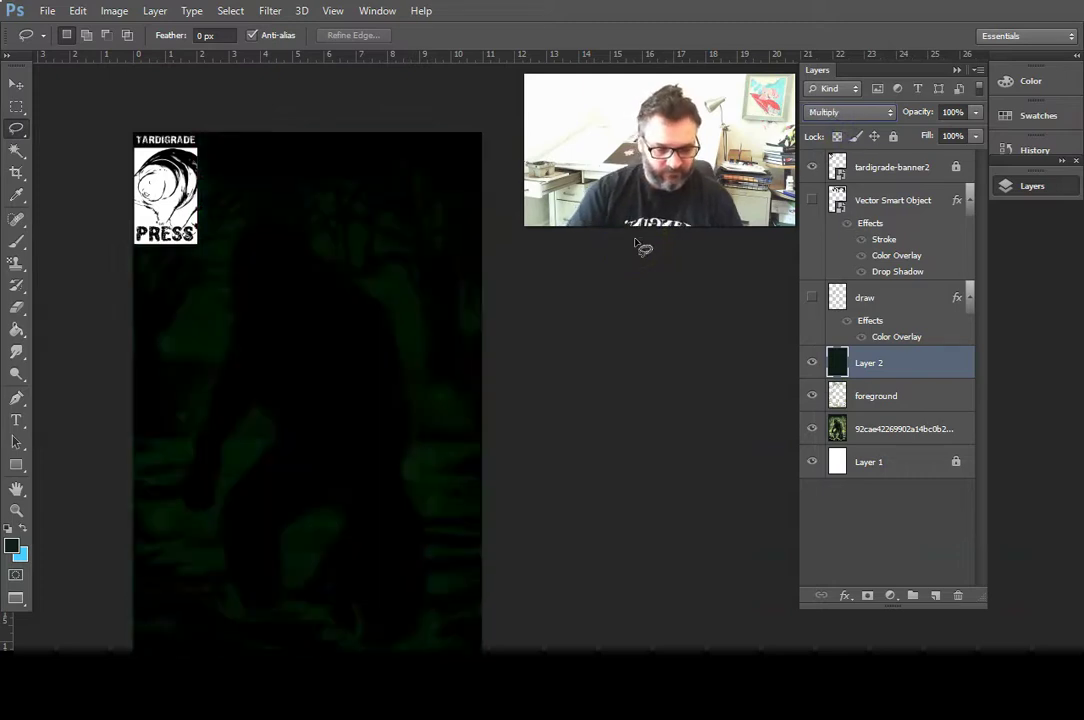
pyautogui.press('Down')
pyautogui.press('Down')
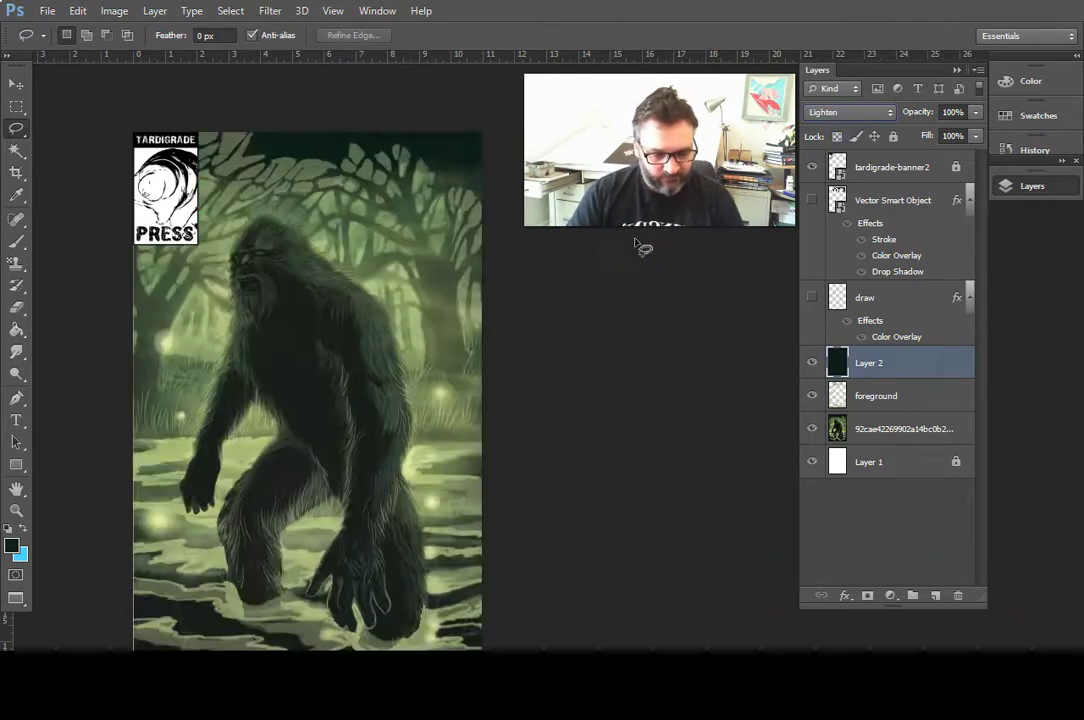
pyautogui.press('Down')
pyautogui.press('Down')
pyautogui.press('Down')
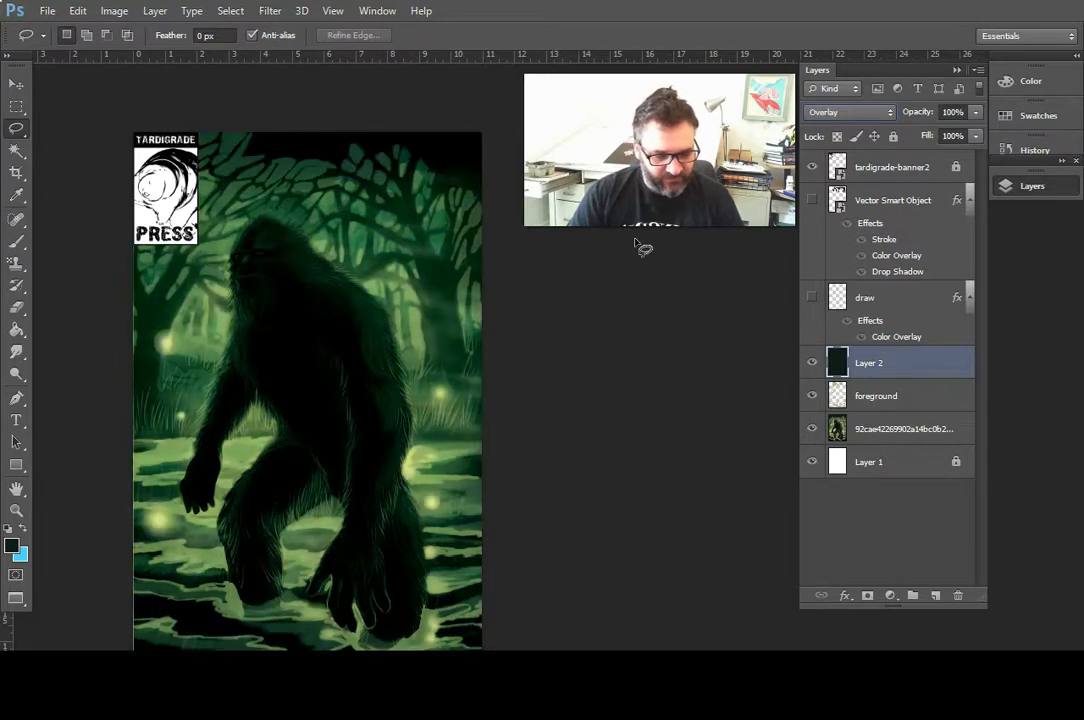
pyautogui.press('Down')
pyautogui.press('Down')
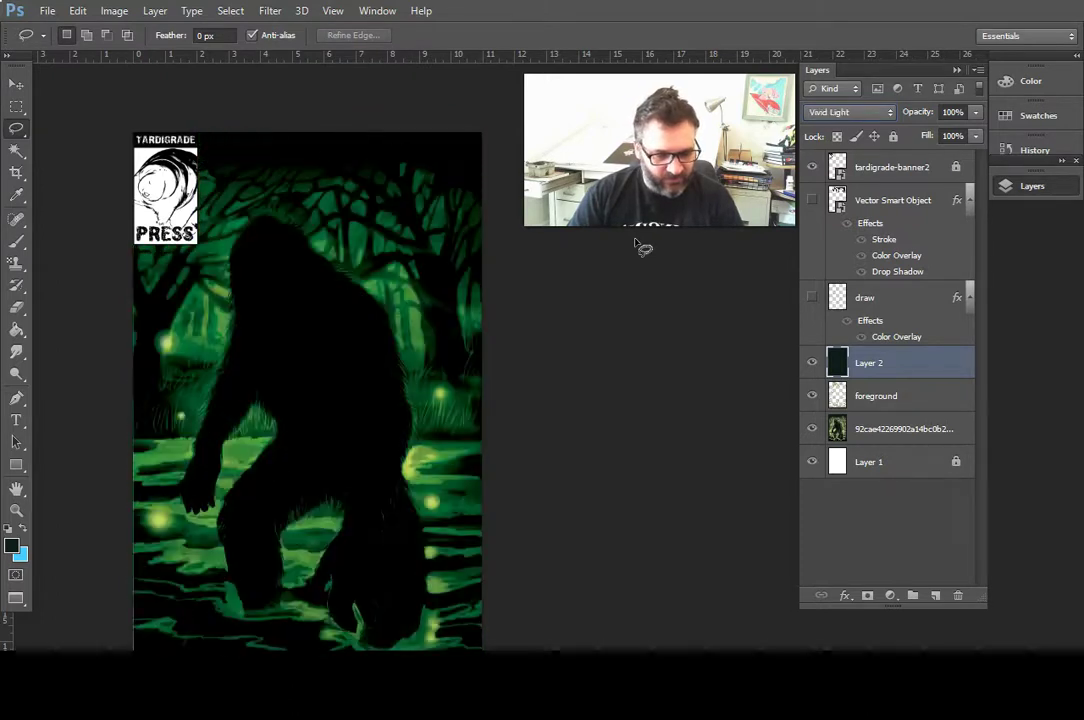
pyautogui.press('Down')
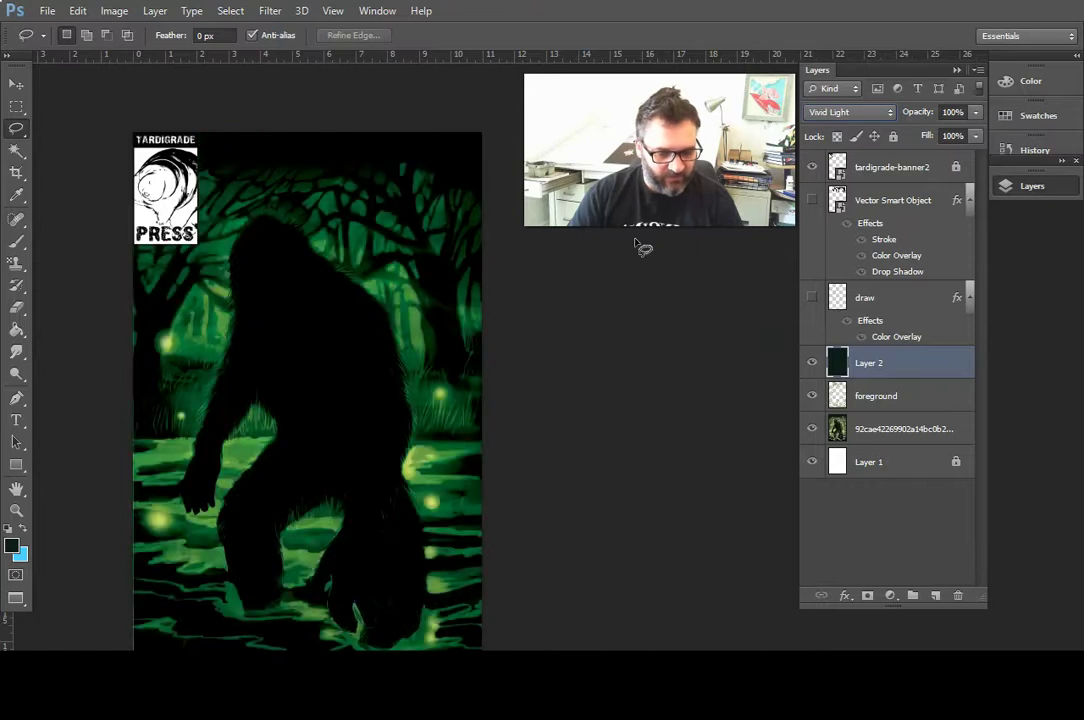
pyautogui.press('Down')
pyautogui.press('Down')
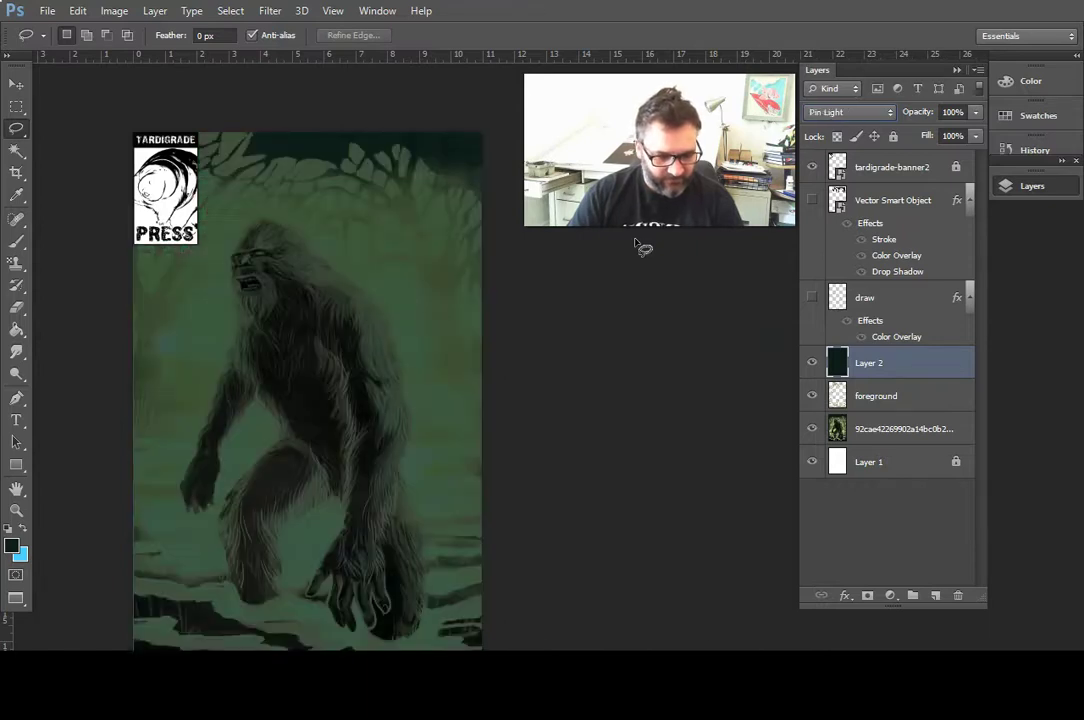
pyautogui.press('Down')
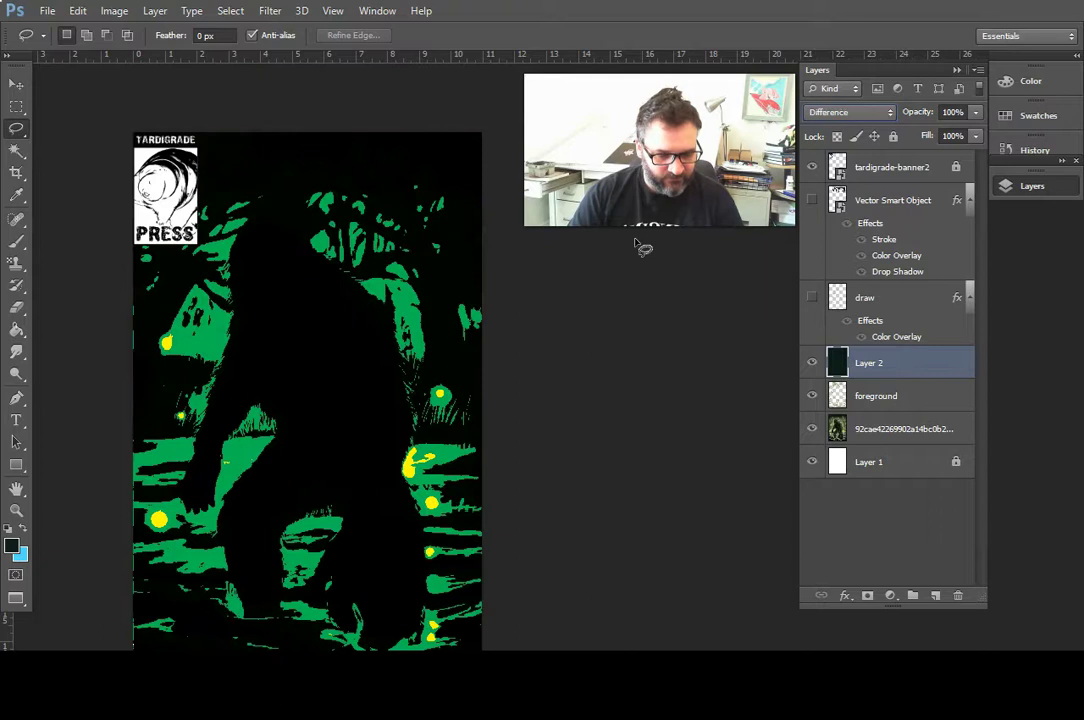
pyautogui.press('Down')
pyautogui.press('Down')
pyautogui.press('Down')
pyautogui.press('Down')
pyautogui.press('Down')
pyautogui.press('Down')
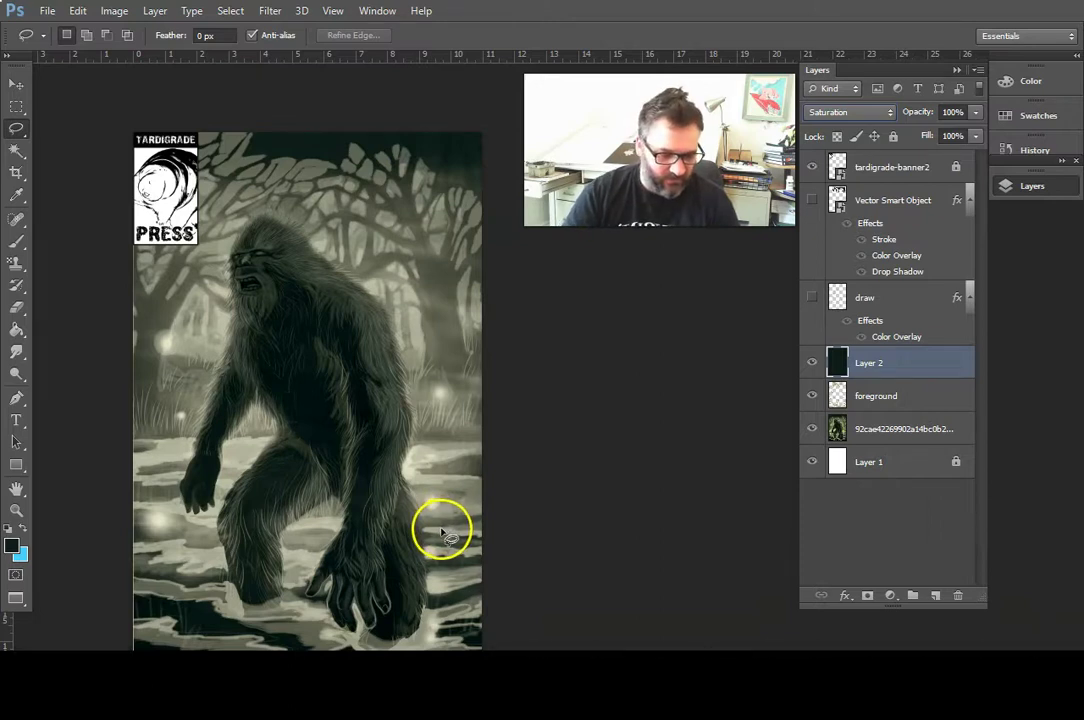
pyautogui.hotkey('shift', '+')
pyautogui.hotkey('shift', '+')
pyautogui.hotkey('shift', '-')
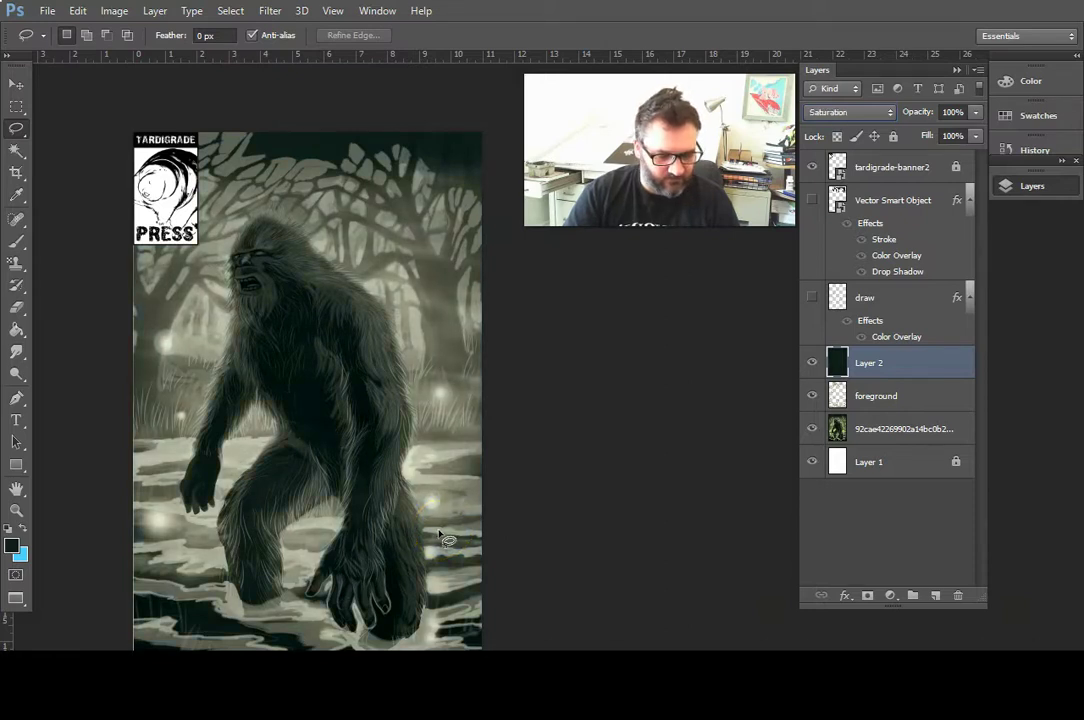
pyautogui.hotkey('shift', '+')
pyautogui.hotkey('shift', '-')
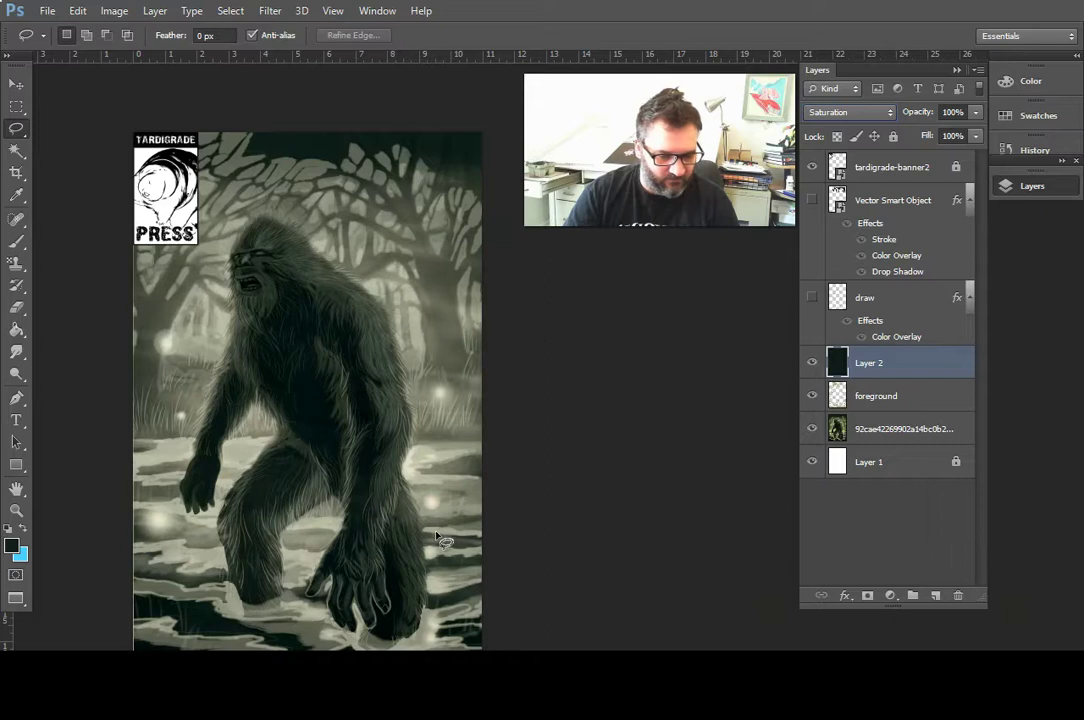
pyautogui.hotkey('shift', '-')
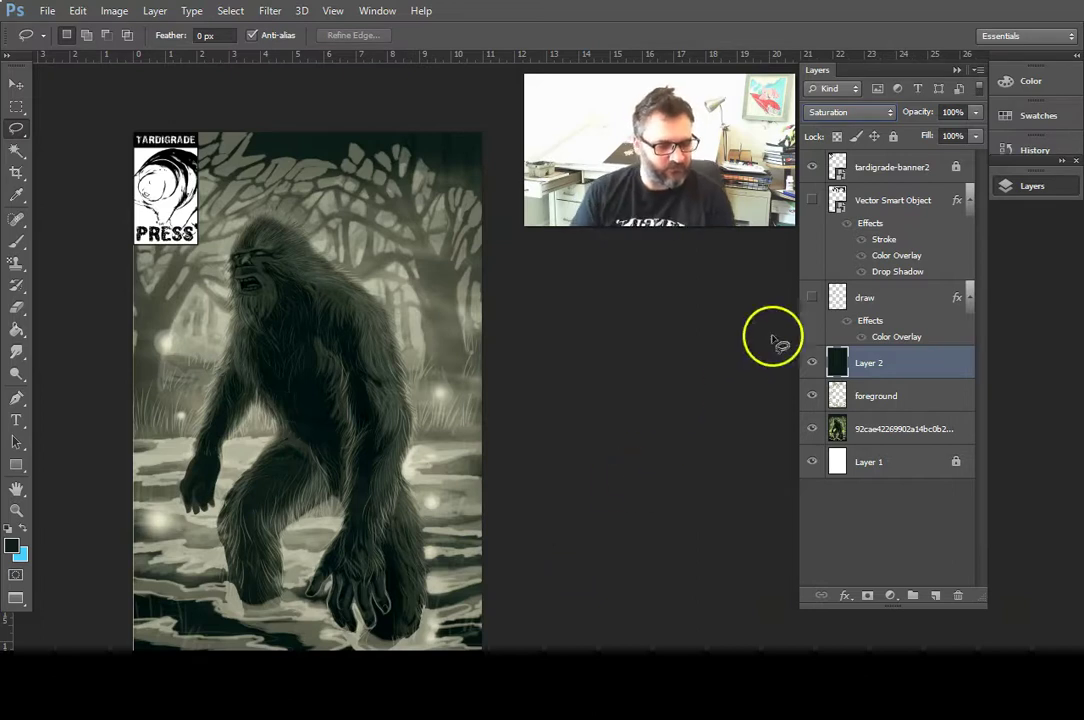
# - Toggle the visibility of the tardigrade-banner2 and Vector Smart Object title layers to compare the cover with and without them
pyautogui.click(813, 168)
pyautogui.click(814, 168)
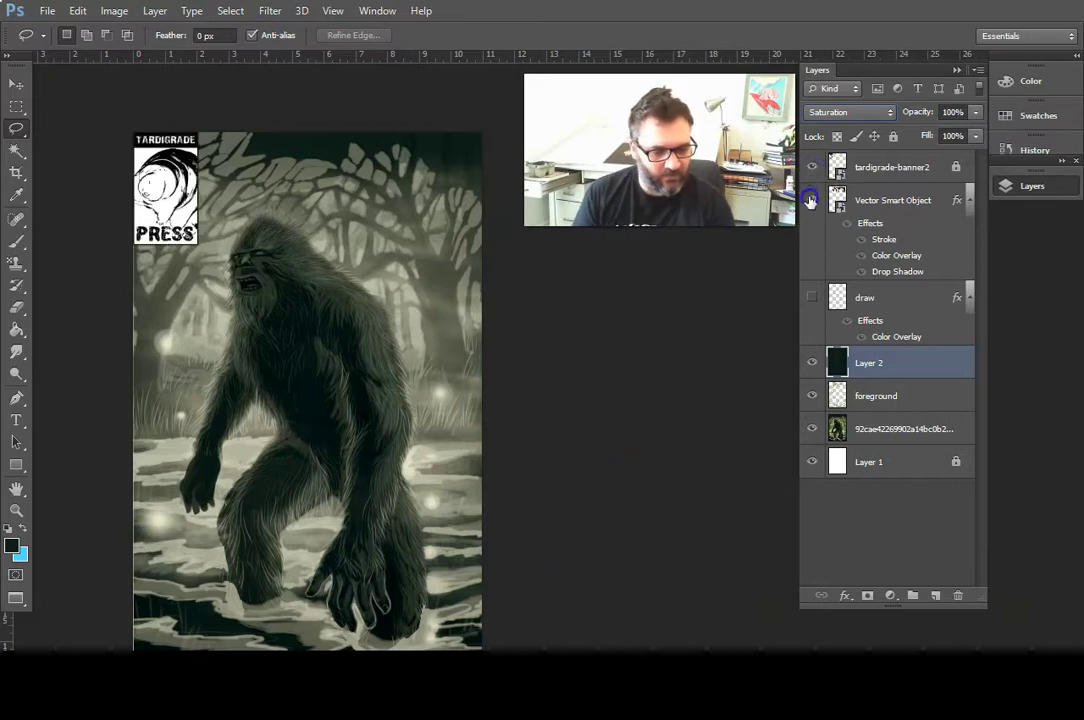
pyautogui.click(812, 200)
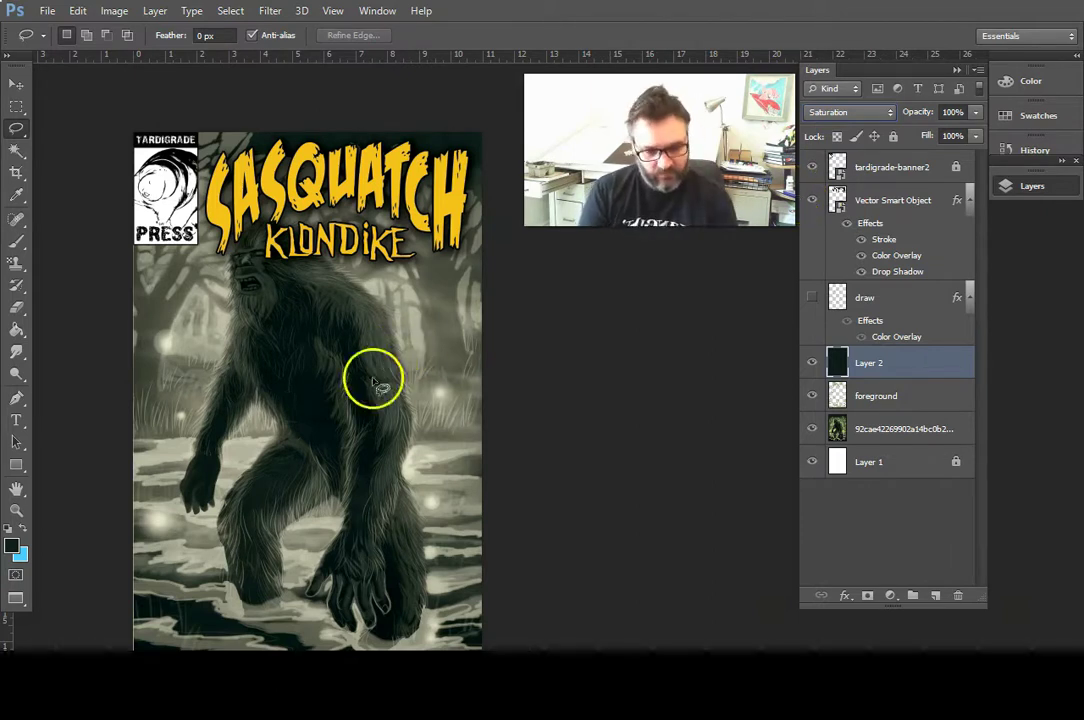
pyautogui.click(812, 200)
pyautogui.click(811, 201)
pyautogui.click(810, 201)
pyautogui.click(809, 201)
pyautogui.click(808, 201)
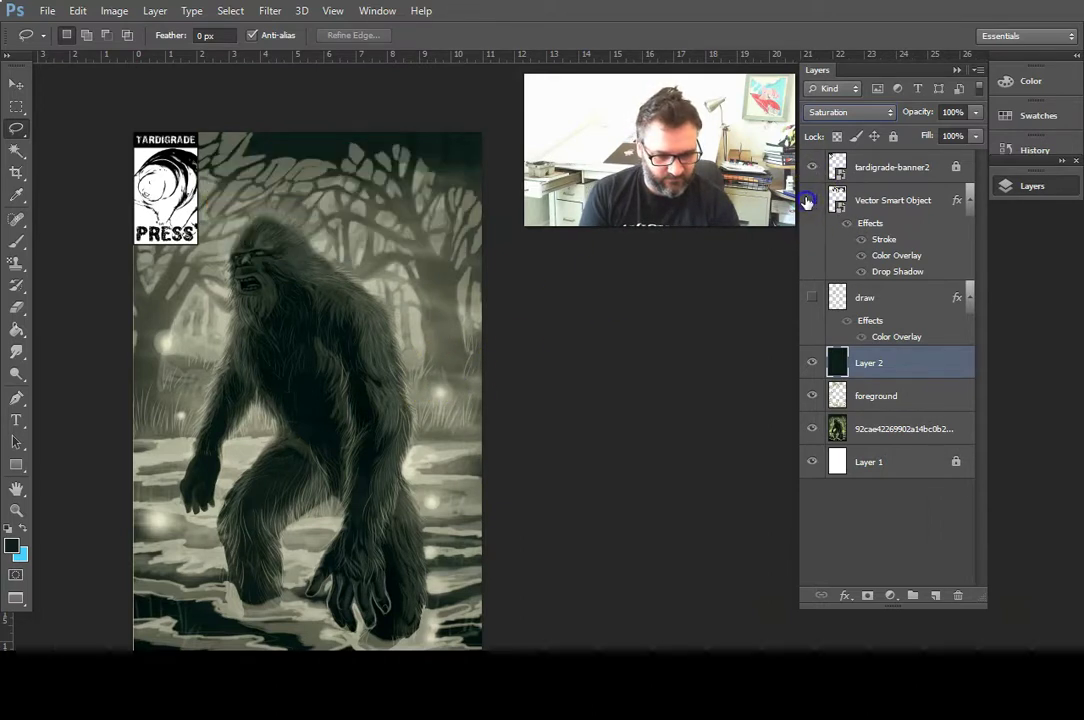
# - Toggle the Vector Smart Object title and Layer 2 off and on to compare the artwork with and without the dark green toning
pyautogui.click(809, 201)
pyautogui.click(810, 201)
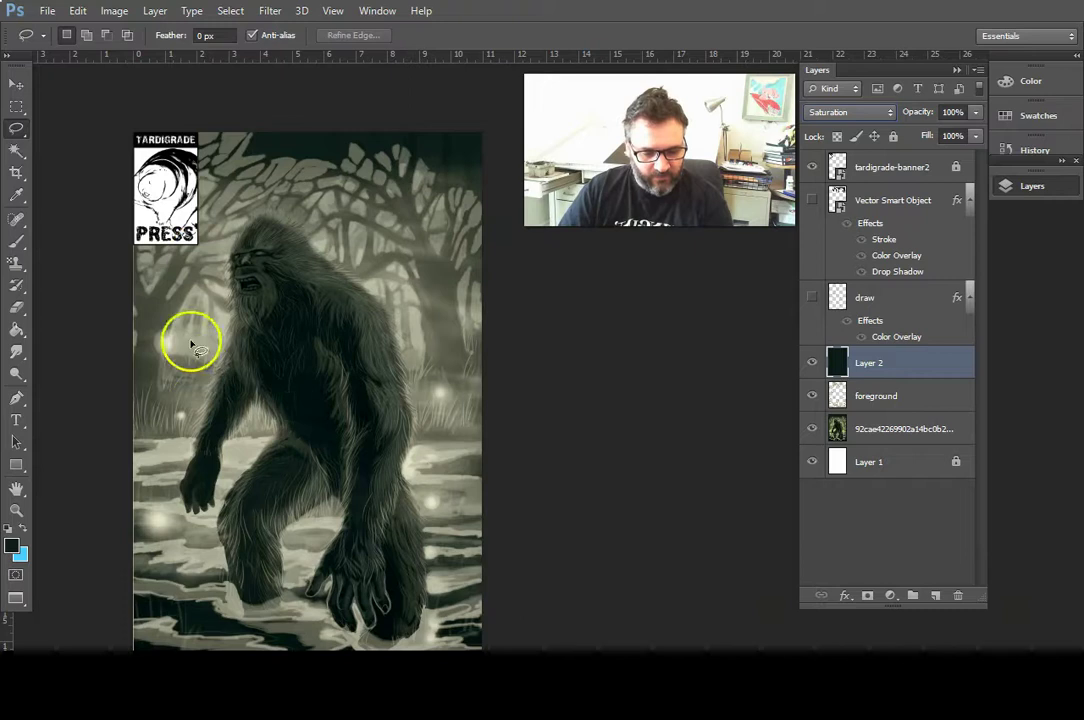
pyautogui.moveTo(150, 327)
pyautogui.mouseDown()
pyautogui.moveTo(139, 374)
pyautogui.moveTo(192, 372)
pyautogui.moveTo(180, 323)
pyautogui.moveTo(147, 360)
pyautogui.moveTo(176, 406)
pyautogui.moveTo(139, 435)
pyautogui.moveTo(188, 456)
pyautogui.moveTo(166, 403)
pyautogui.moveTo(159, 484)
pyautogui.moveTo(170, 489)
pyautogui.moveTo(155, 552)
pyautogui.moveTo(193, 516)
pyautogui.moveTo(136, 555)
pyautogui.moveTo(288, 568)
pyautogui.moveTo(503, 452)
pyautogui.mouseUp()
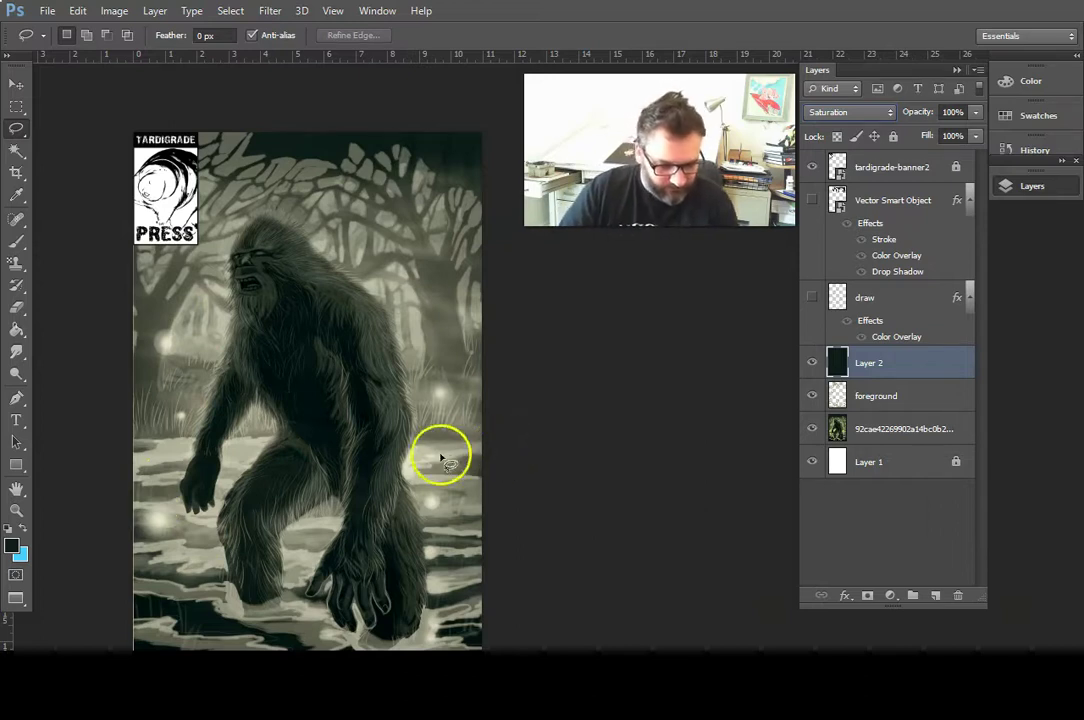
pyautogui.click(813, 365)
pyautogui.click(811, 364)
pyautogui.click(808, 364)
pyautogui.click(806, 365)
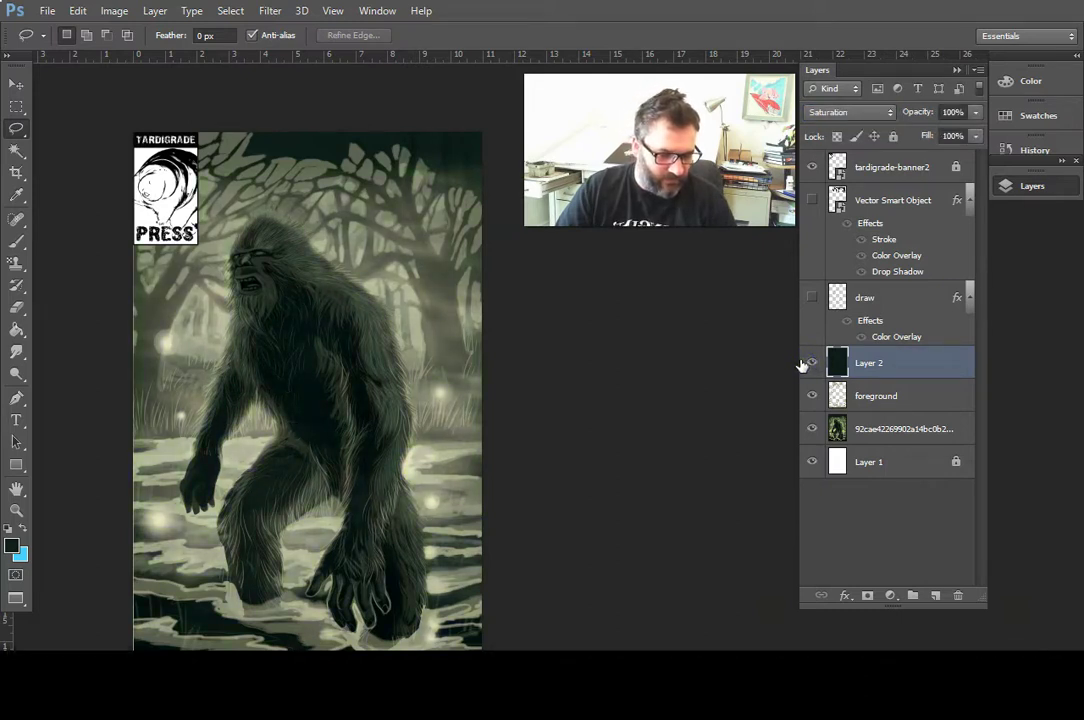
# - Select the draw layer and toggle its visibility to check what it adds to the cover
pyautogui.click(912, 306)
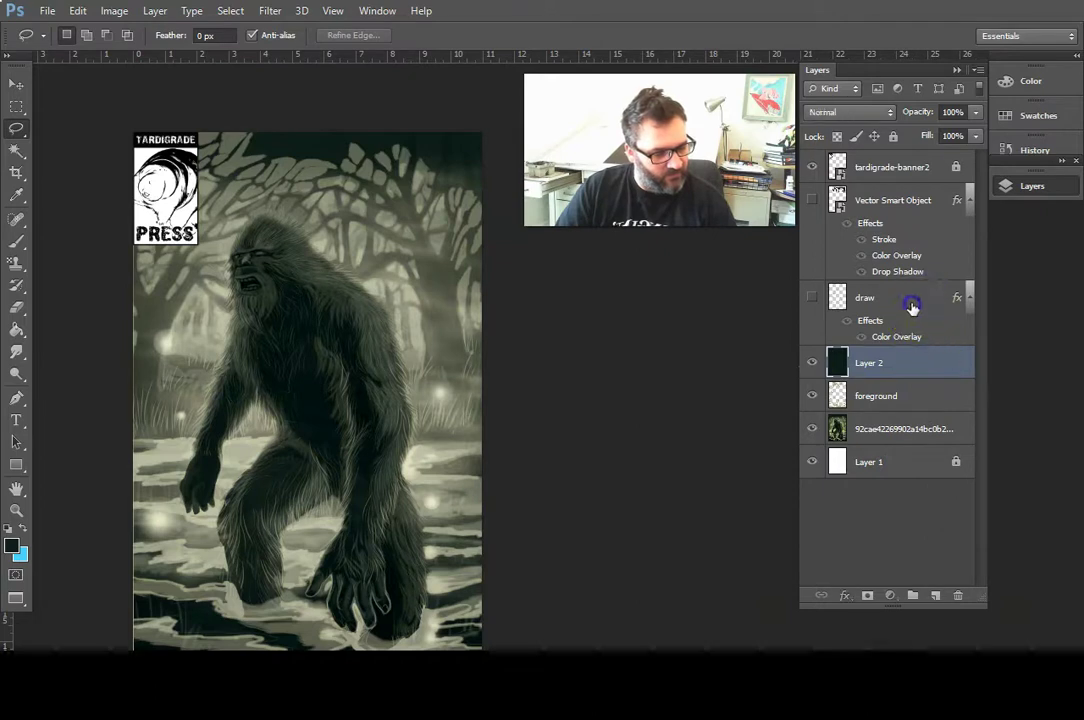
pyautogui.click(912, 307)
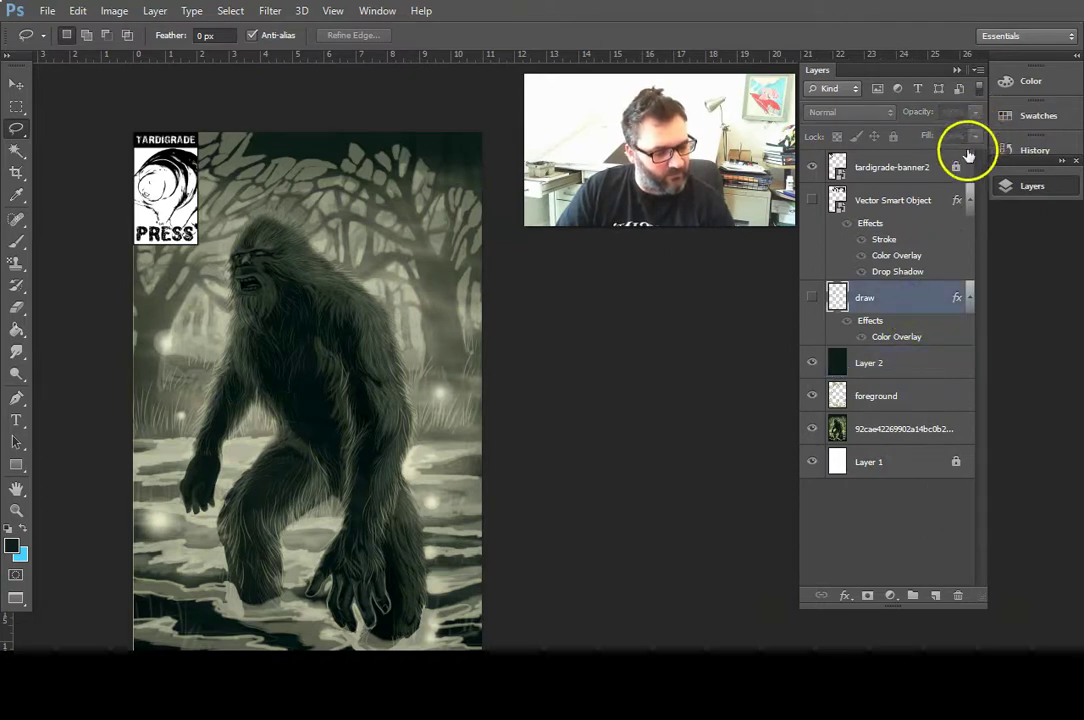
pyautogui.click(813, 297)
pyautogui.click(813, 297)
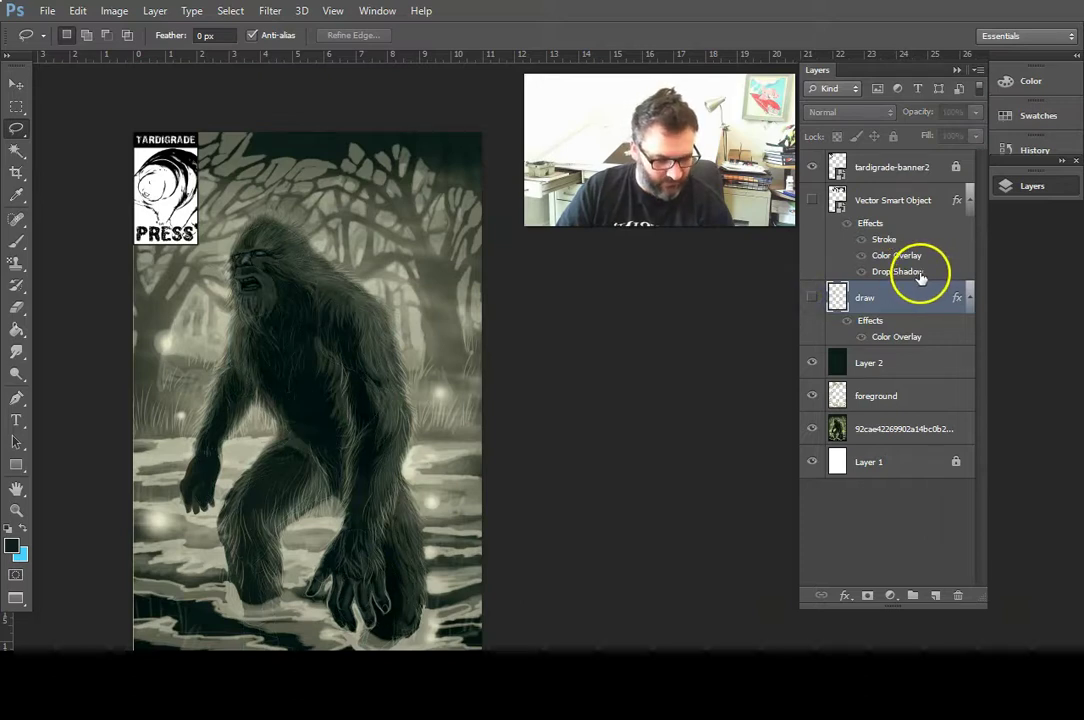
# - Lower the opacity of the foreground layer to 11% and hide the dark green Layer 2
pyautogui.click(848, 397)
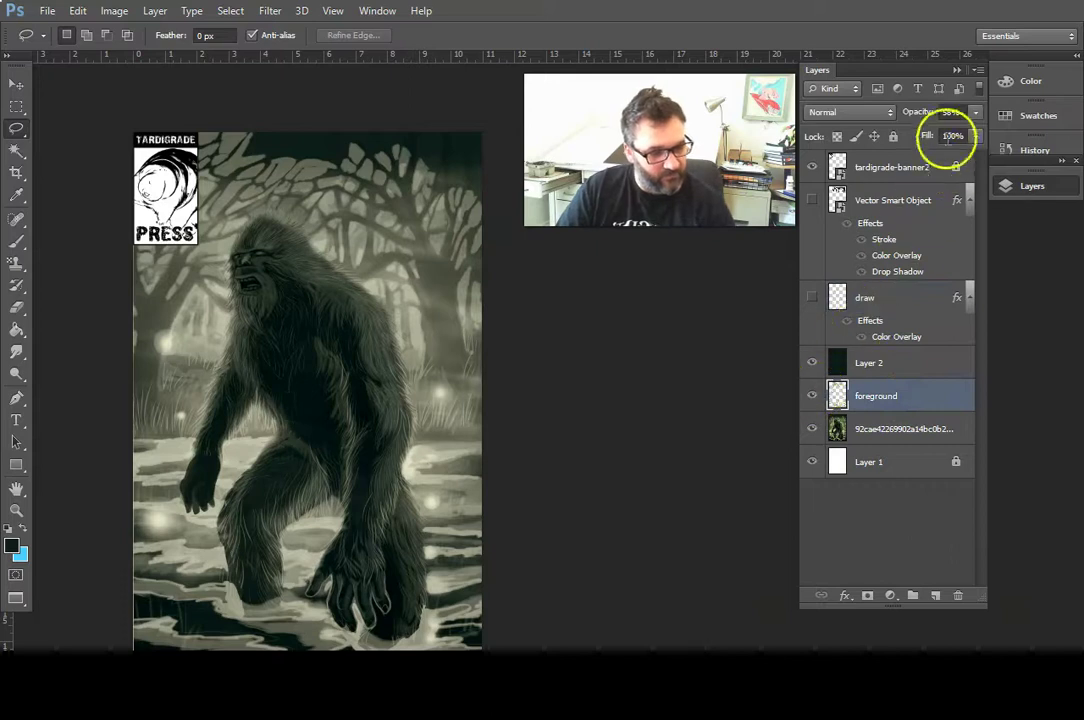
pyautogui.click(975, 112)
pyautogui.moveTo(929, 137); pyautogui.dragTo(904, 138)
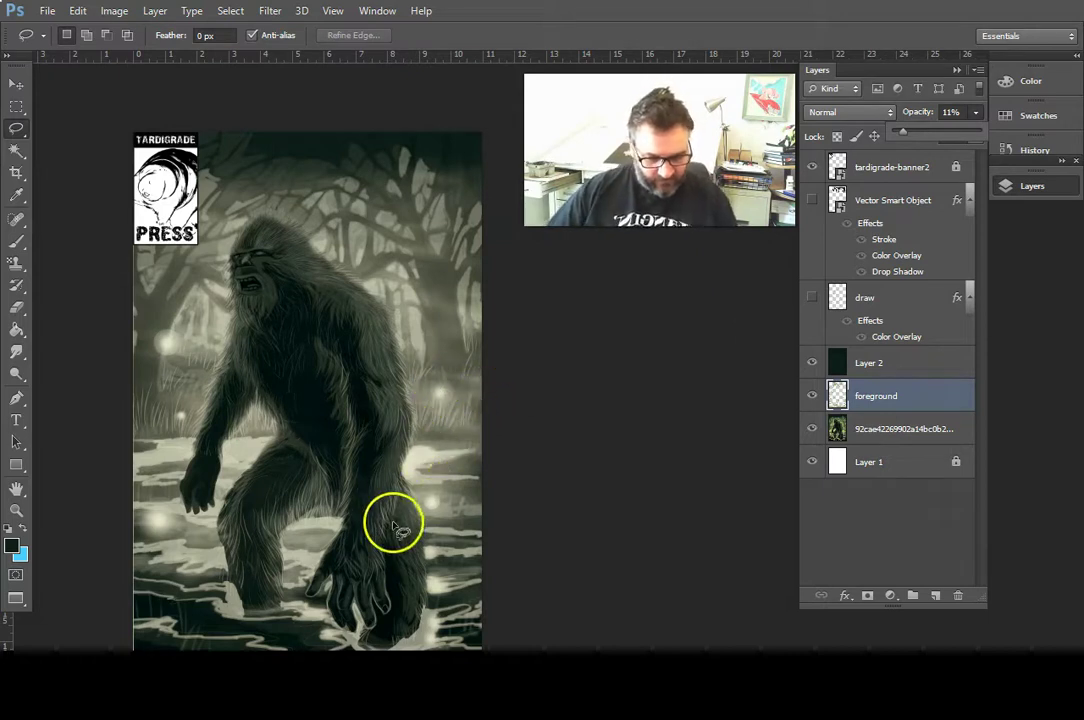
pyautogui.click(811, 362)
pyautogui.press('z')
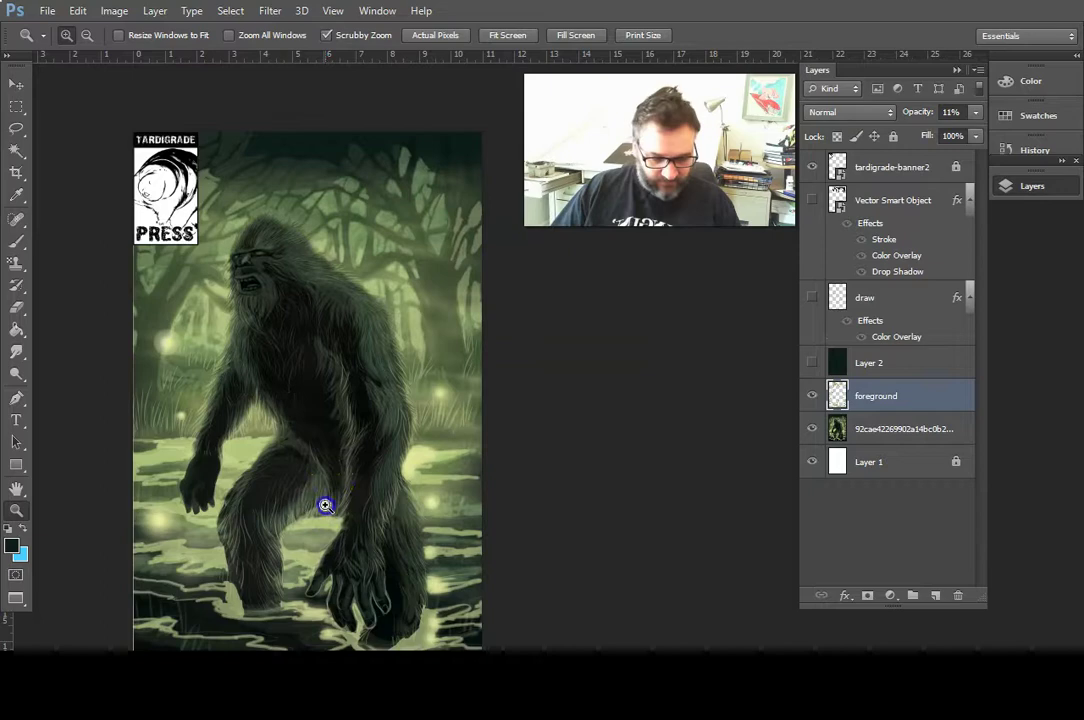
# - Lasso the lower water area on the foreground layer, copy it to a new layer, and nudge the copy slightly
pyautogui.click(326, 505)
pyautogui.moveTo(334, 542); pyautogui.dragTo(406, 443)
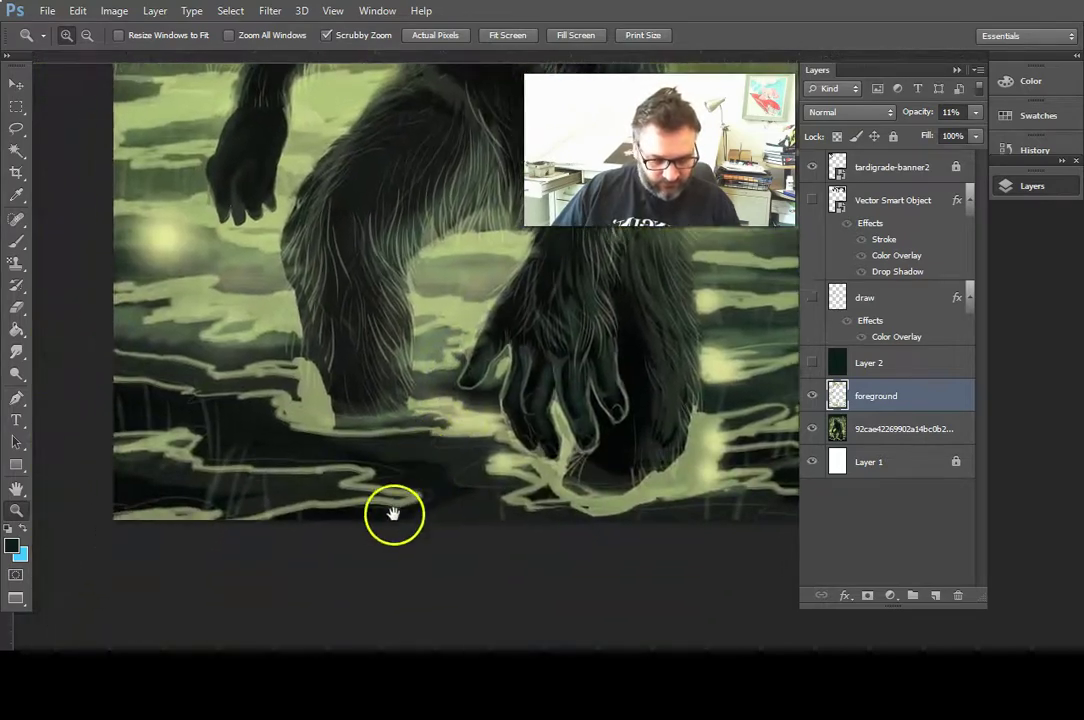
pyautogui.moveTo(378, 521); pyautogui.dragTo(329, 557)
pyautogui.keyDown('alt'); pyautogui.click(387, 501); pyautogui.keyUp('alt')
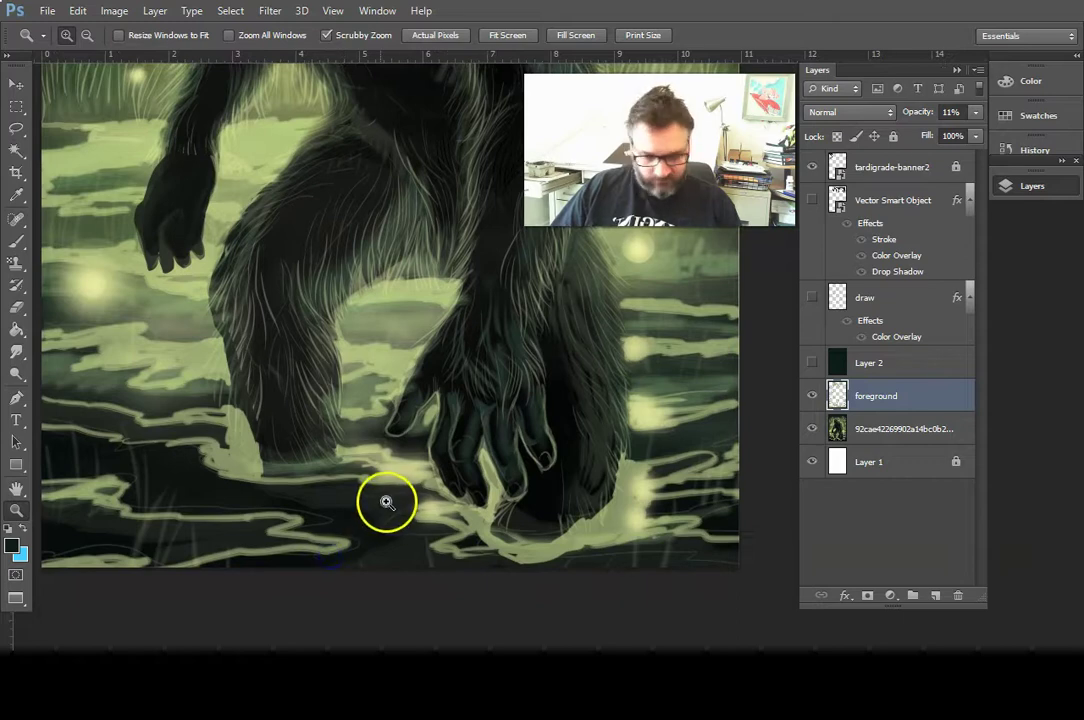
pyautogui.keyDown('alt'); pyautogui.click(399, 504); pyautogui.keyUp('alt')
pyautogui.moveTo(408, 505); pyautogui.dragTo(363, 481)
pyautogui.click(16, 127)
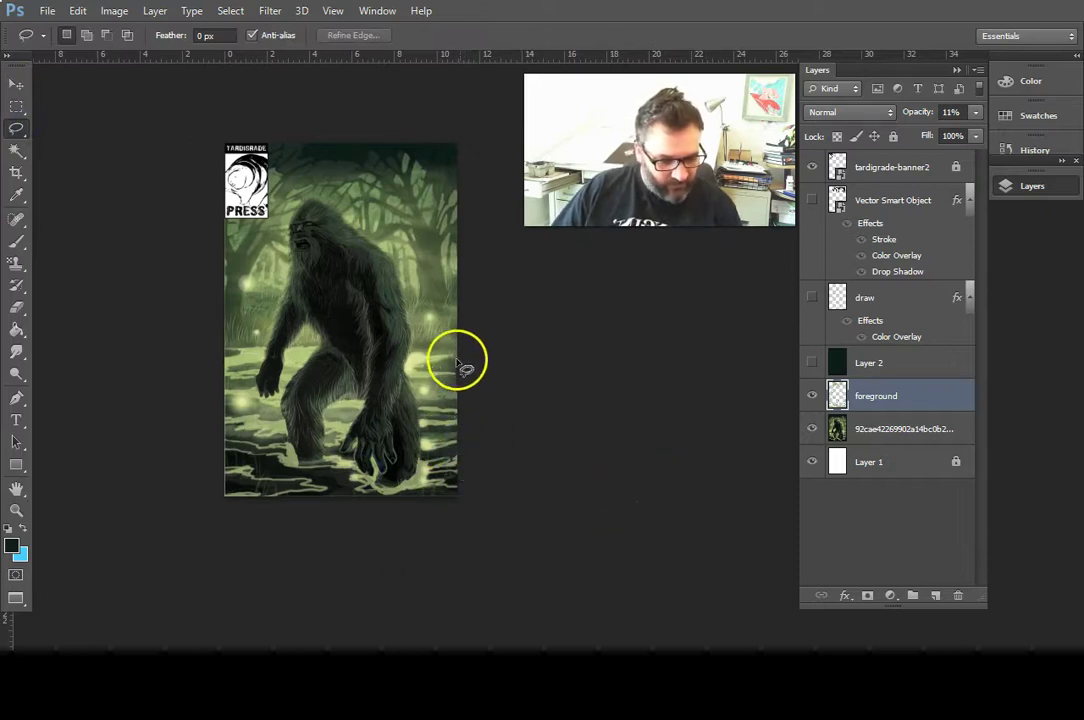
pyautogui.moveTo(407, 349); pyautogui.dragTo(275, 355)
pyautogui.moveTo(193, 503)
pyautogui.mouseDown()
pyautogui.moveTo(515, 438)
pyautogui.moveTo(407, 349)
pyautogui.mouseUp()
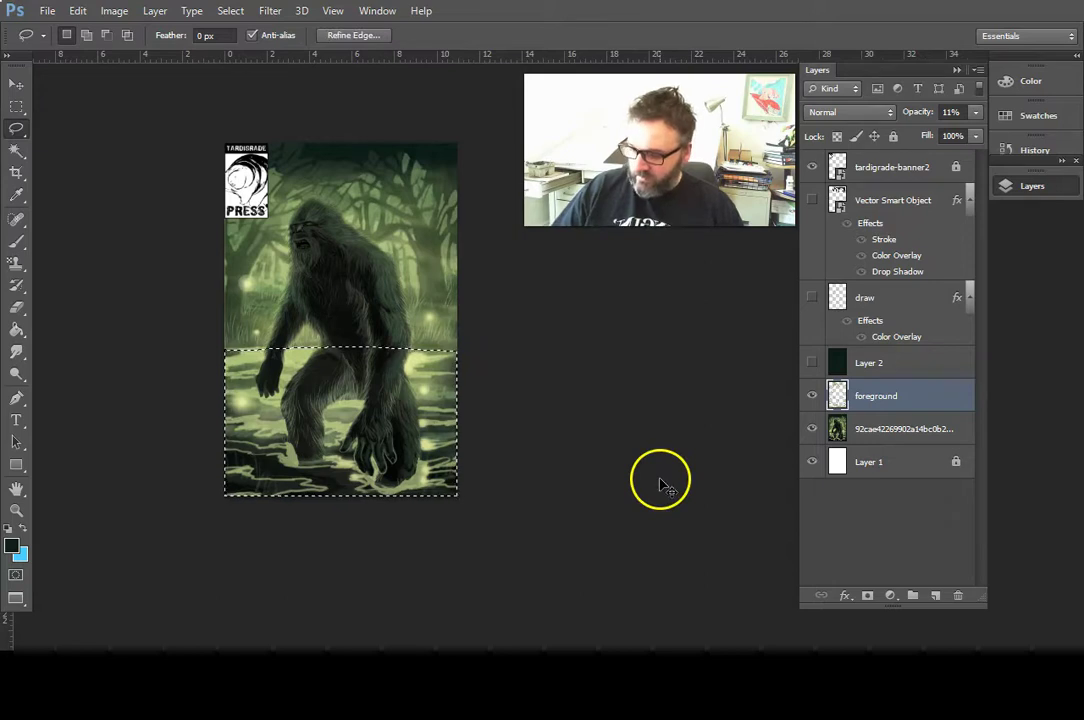
pyautogui.hotkey('ctrl', 'j')
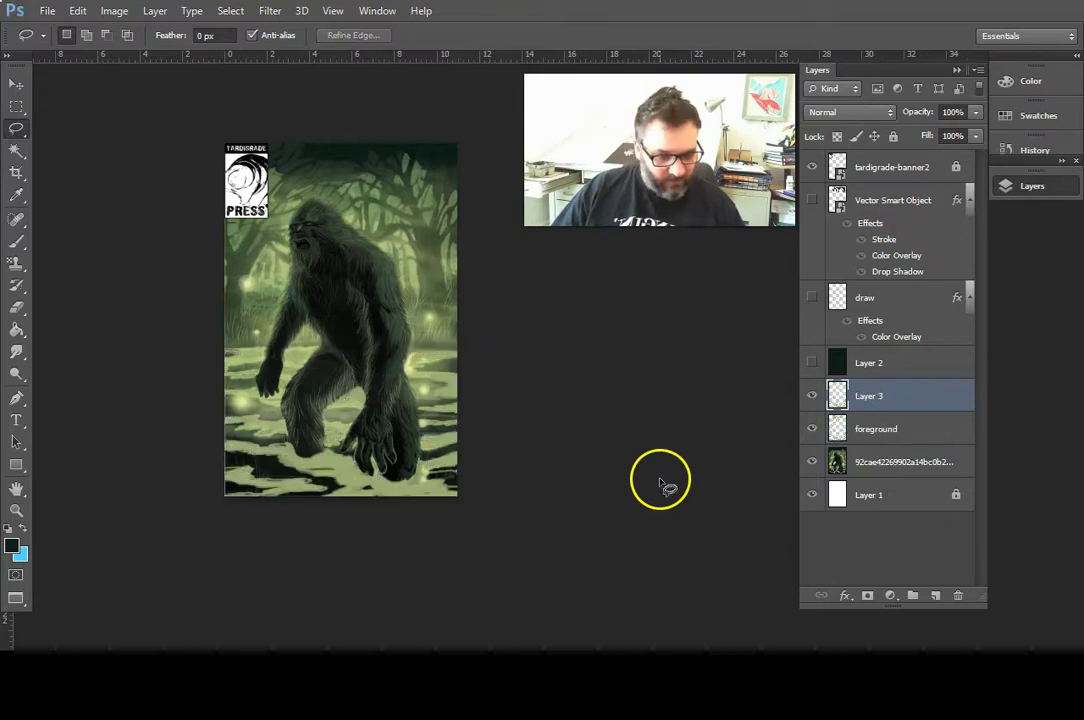
pyautogui.click(16, 84)
pyautogui.moveTo(351, 484); pyautogui.dragTo(357, 486)
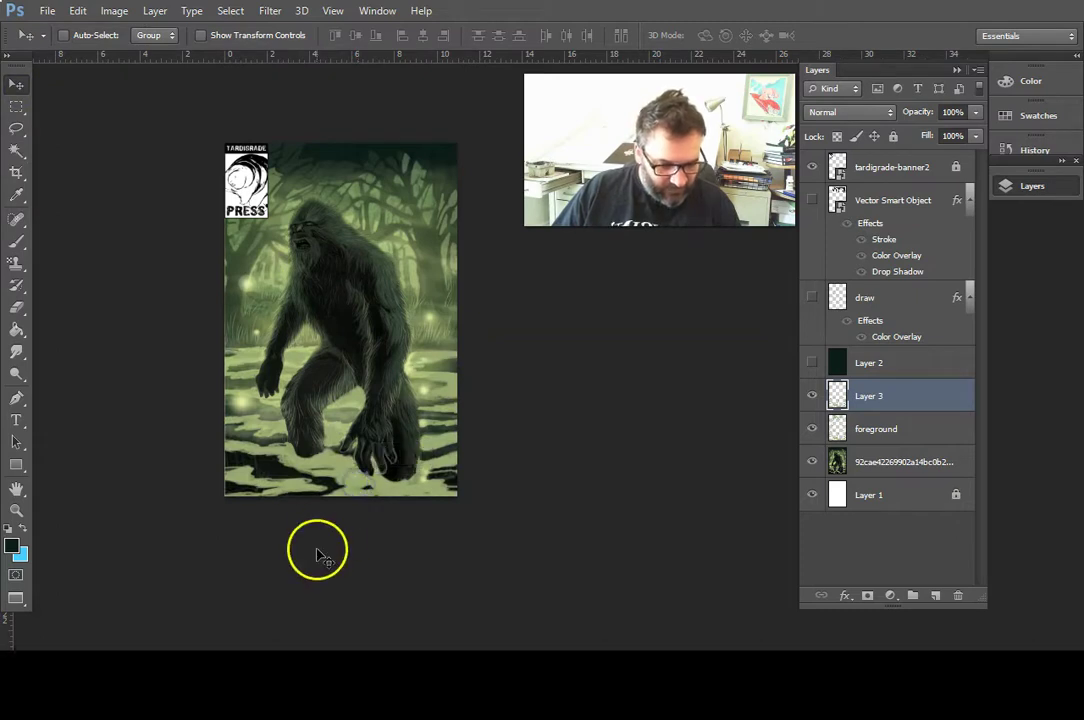
pyautogui.click(811, 428)
pyautogui.click(876, 431)
pyautogui.moveTo(501, 358); pyautogui.dragTo(323, 552)
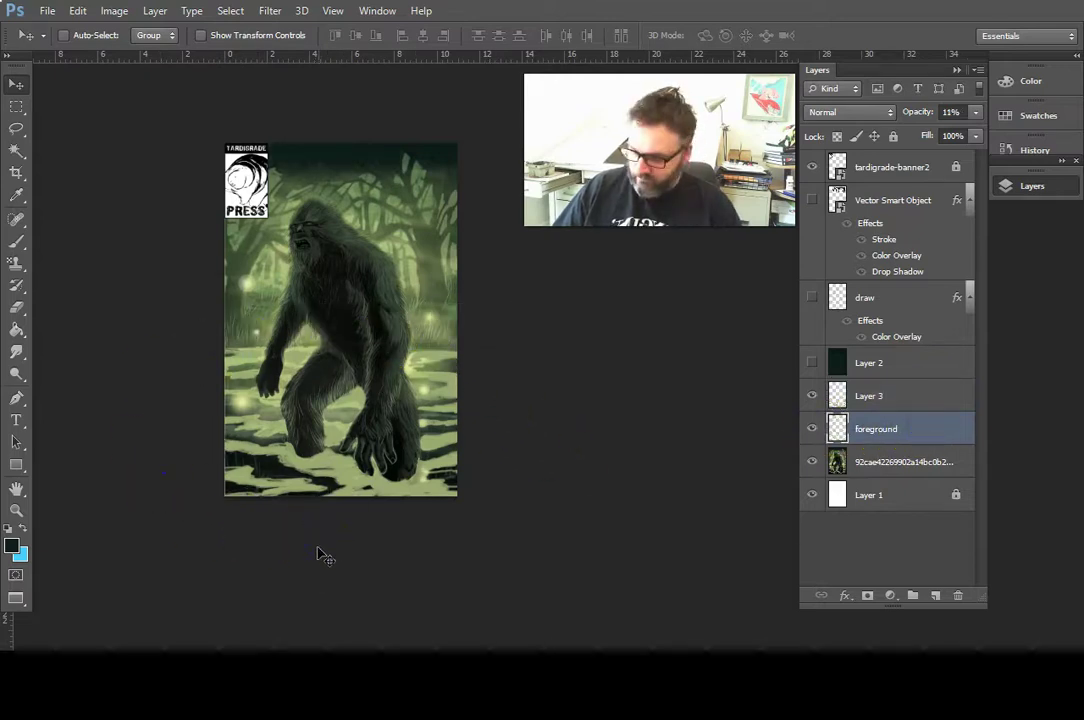
pyautogui.click(17, 128)
pyautogui.moveTo(404, 343)
pyautogui.mouseDown()
pyautogui.moveTo(148, 366)
pyautogui.moveTo(281, 552)
pyautogui.mouseUp()
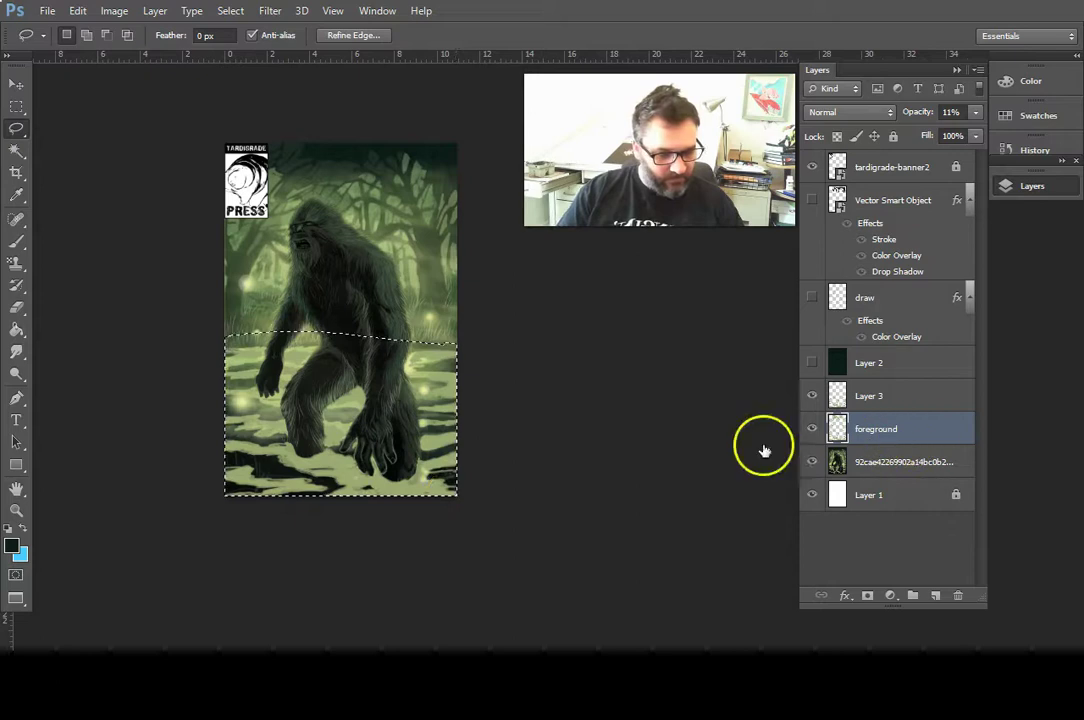
pyautogui.click(797, 405)
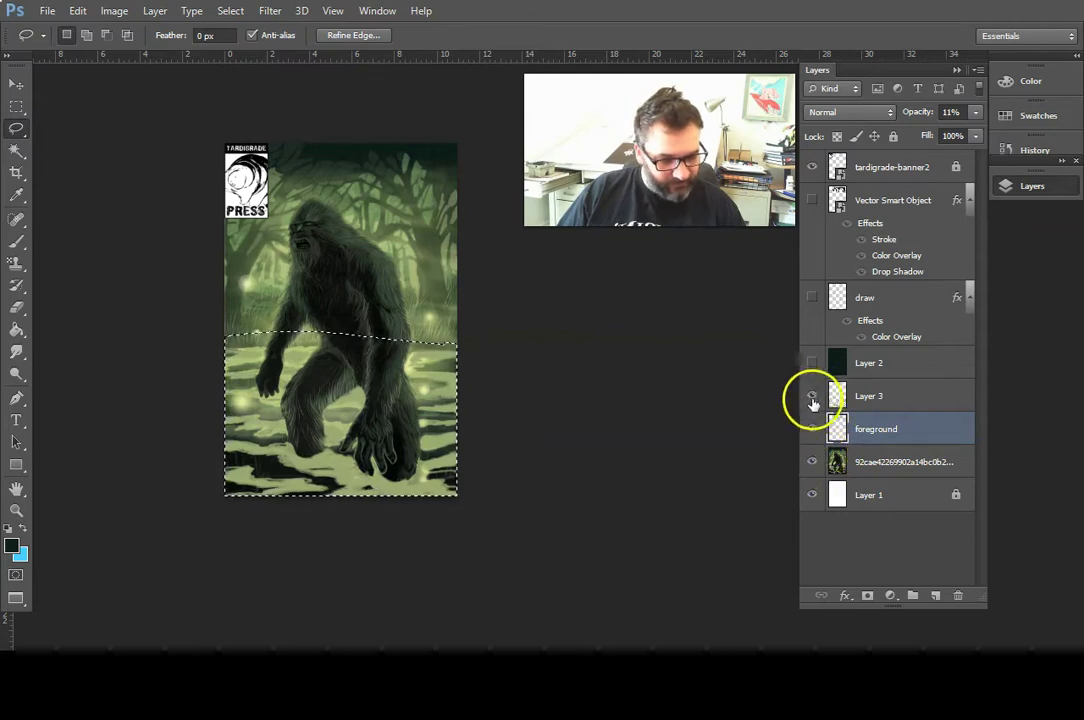
pyautogui.click(811, 429)
pyautogui.click(812, 429)
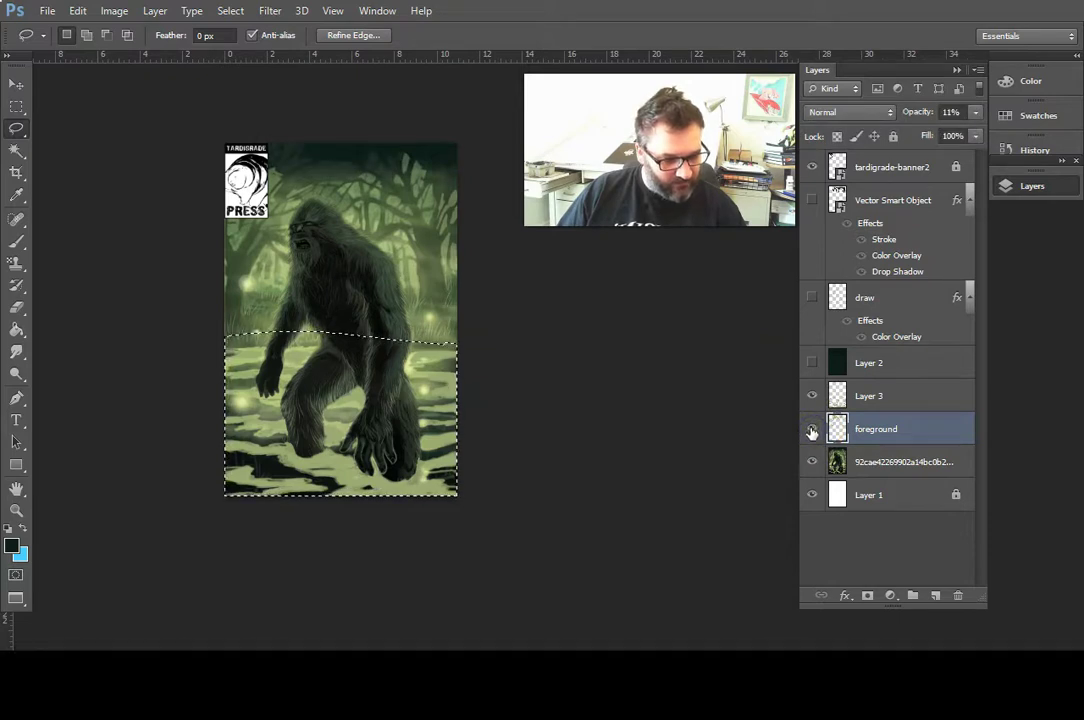
pyautogui.click(545, 533)
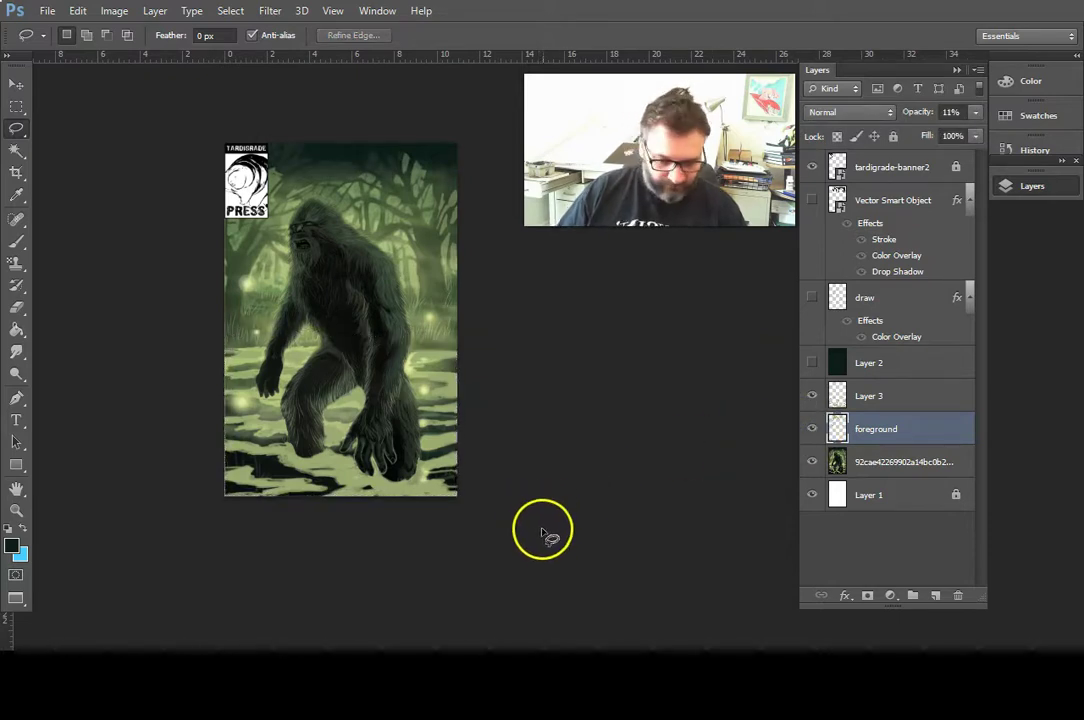
# - Try successive blending modes on Layer 3, from the darkening modes through Luminosity and back to Soft Light
pyautogui.click(901, 404)
pyautogui.click(869, 116)
pyautogui.click(828, 131)
pyautogui.press('Down')
pyautogui.press('Down')
pyautogui.press('Down')
pyautogui.press('Down')
pyautogui.press('Down')
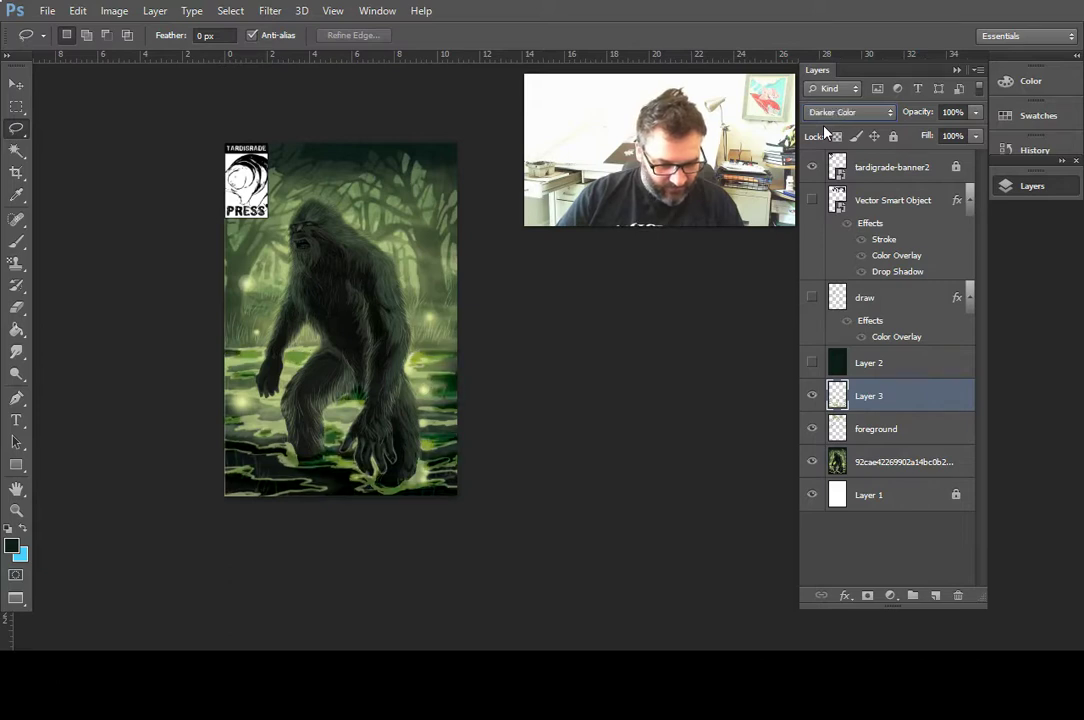
pyautogui.press('Down')
pyautogui.press('Down')
pyautogui.press('Down')
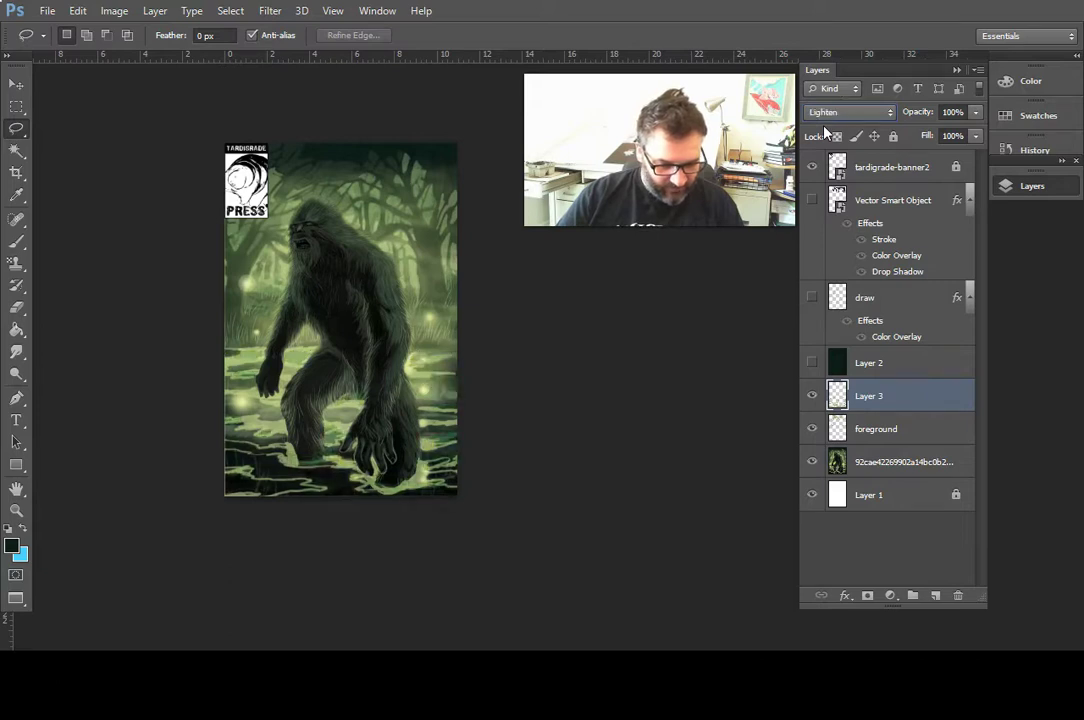
pyautogui.press('Down')
pyautogui.press('Down')
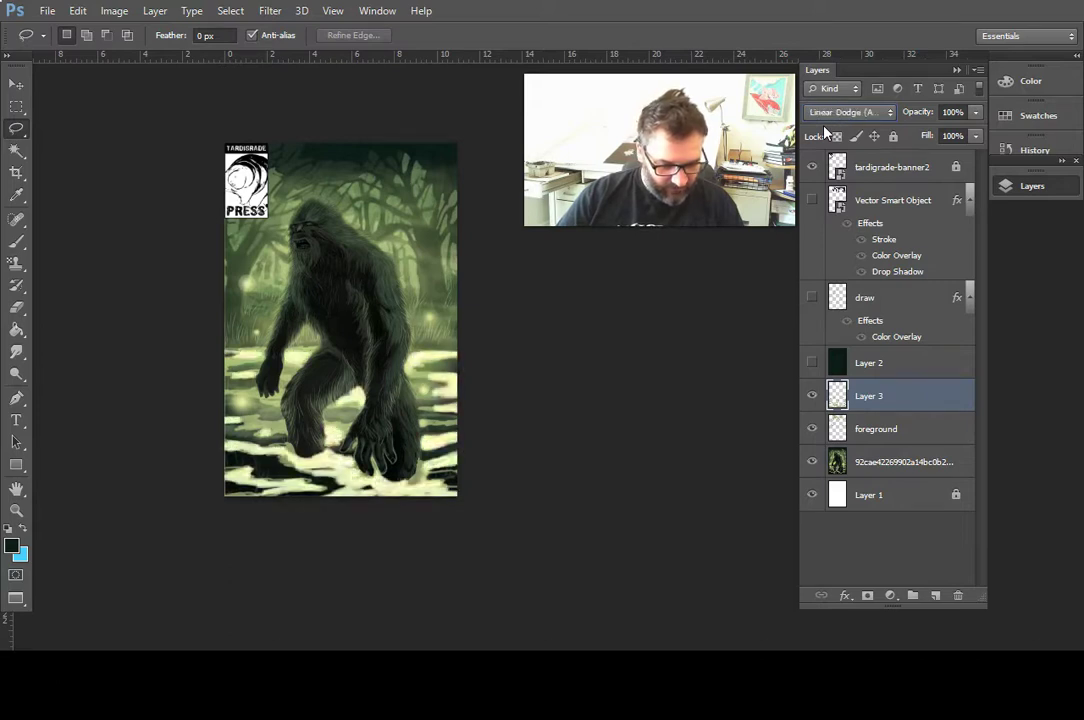
pyautogui.press('Down')
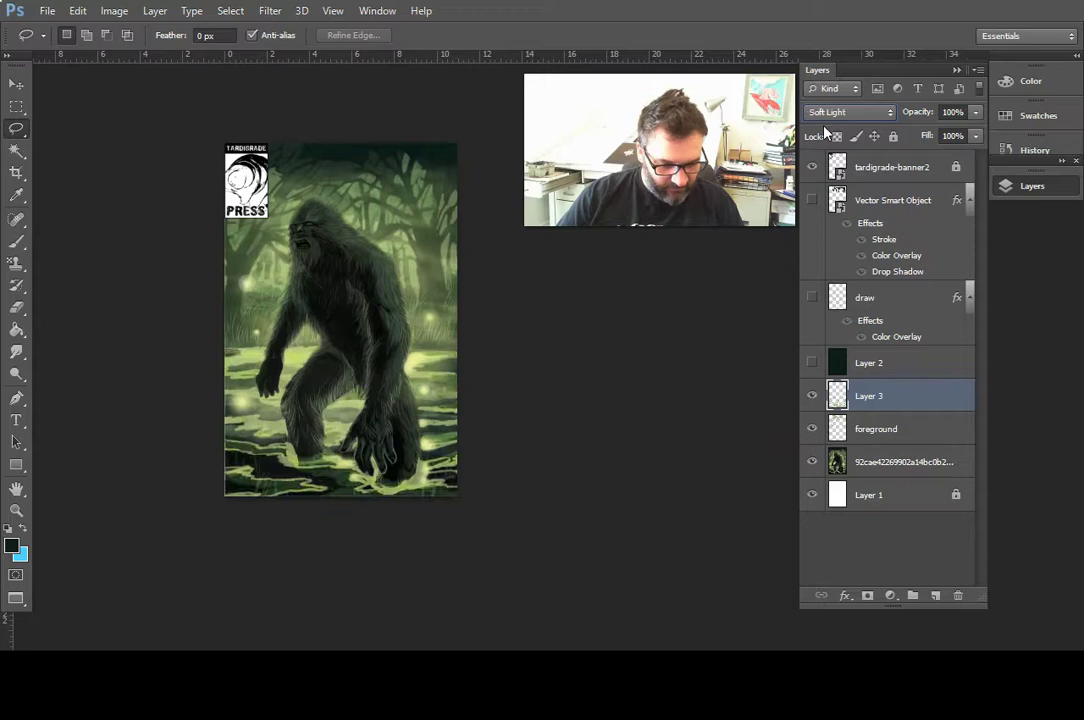
pyautogui.press('Down')
pyautogui.press('Down')
pyautogui.press('Down')
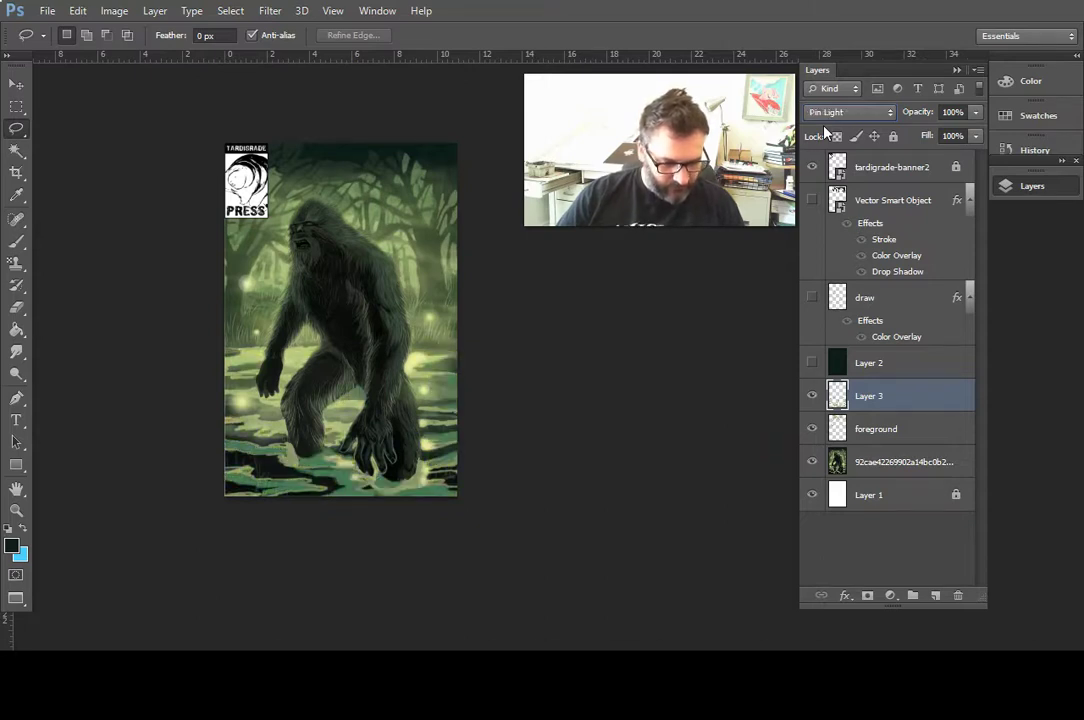
pyautogui.press('Down')
pyautogui.press('Up')
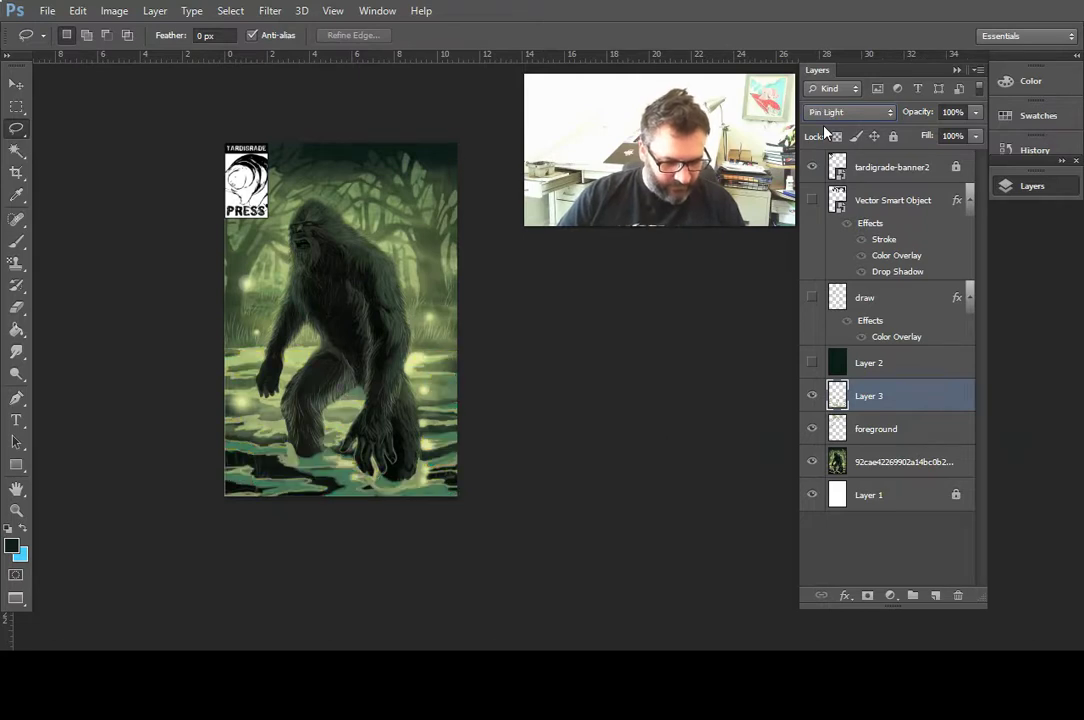
pyautogui.press('Down')
pyautogui.press('Down')
pyautogui.press('Down')
pyautogui.press('Down')
pyautogui.press('Down')
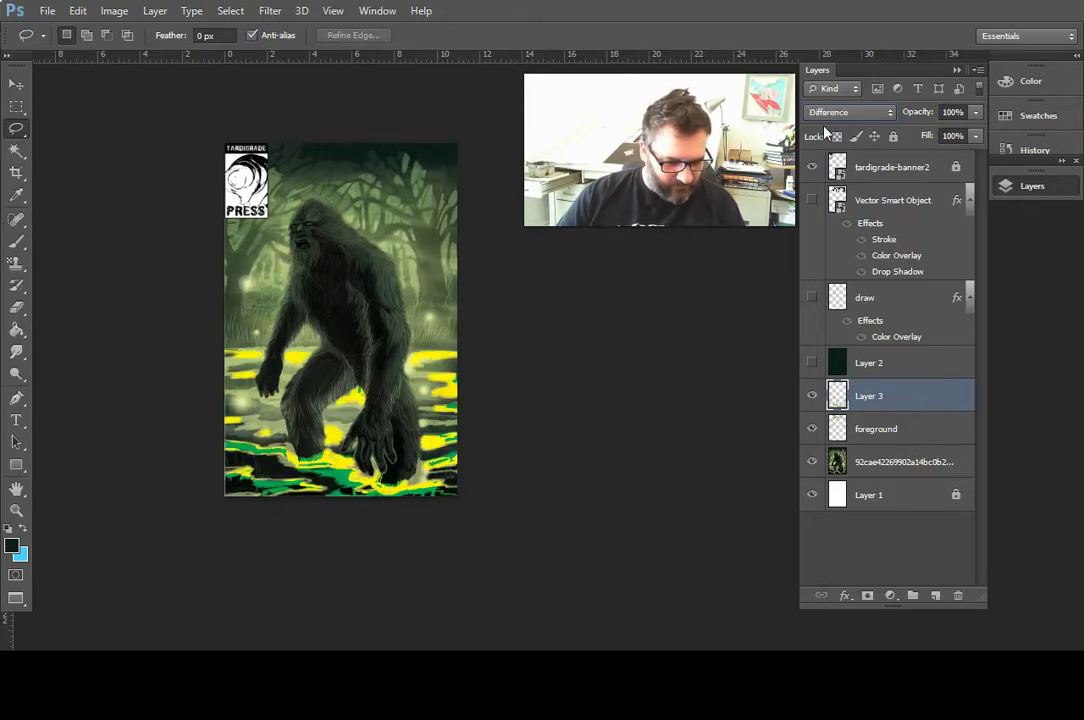
pyautogui.press('Down')
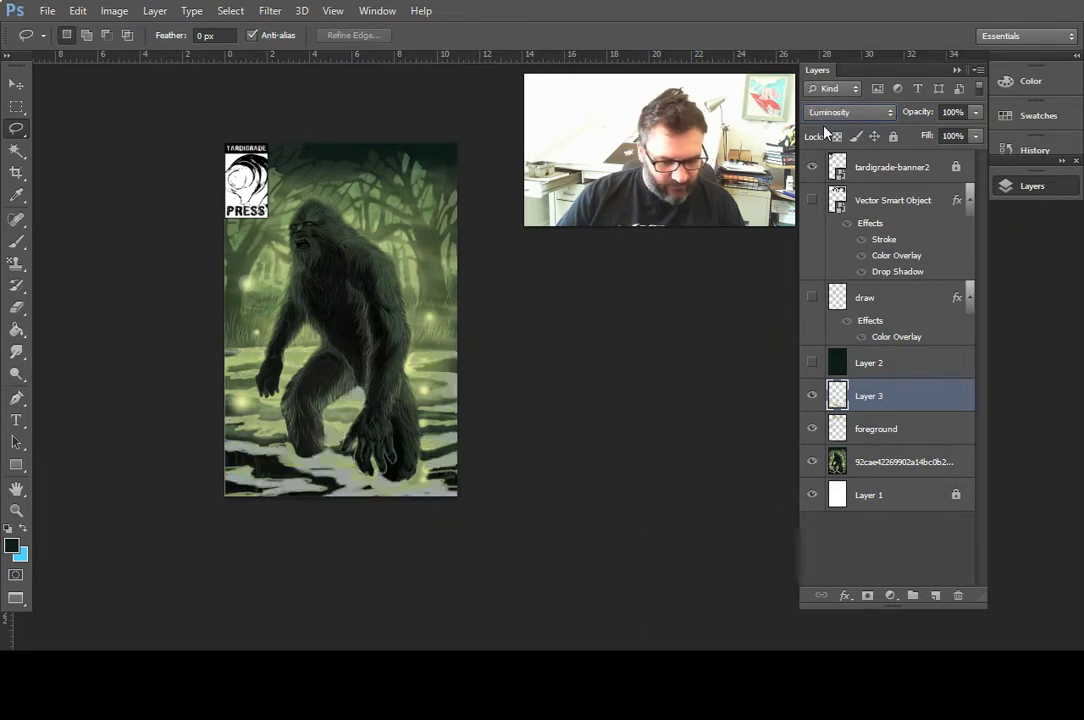
pyautogui.press('Up')
pyautogui.press('Up')
pyautogui.press('Up')
pyautogui.press('Up')
pyautogui.press('Up')
pyautogui.press('Up')
pyautogui.press('Up')
pyautogui.press('Up')
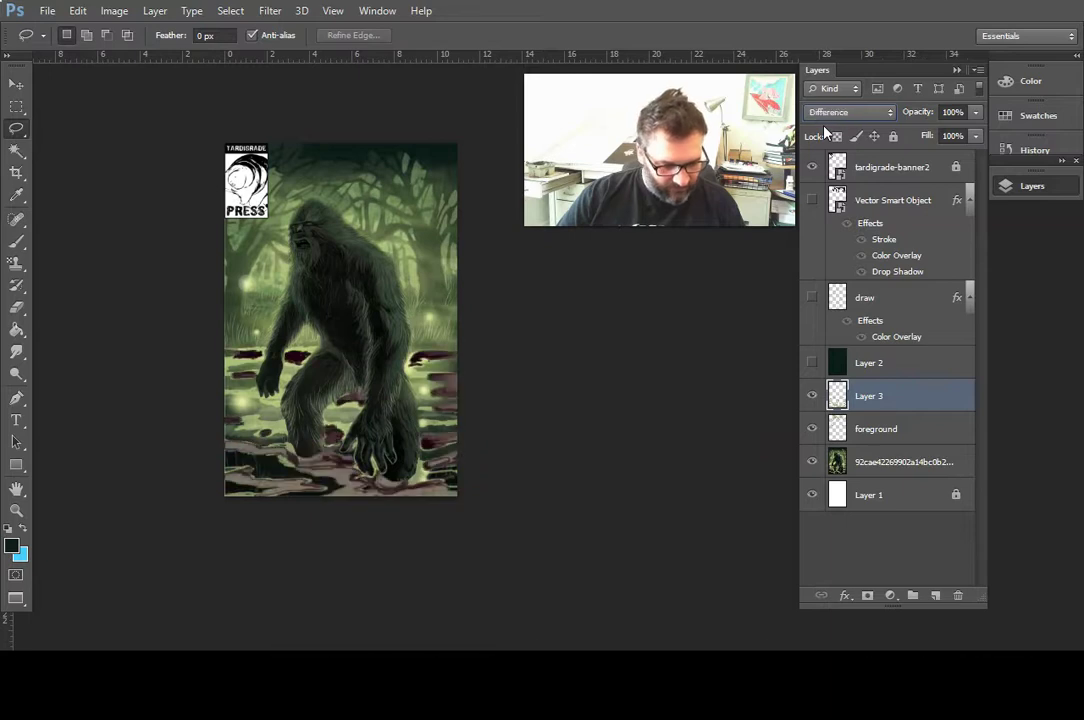
pyautogui.press('Up')
pyautogui.press('Up')
pyautogui.press('Up')
pyautogui.press('Up')
pyautogui.press('Up')
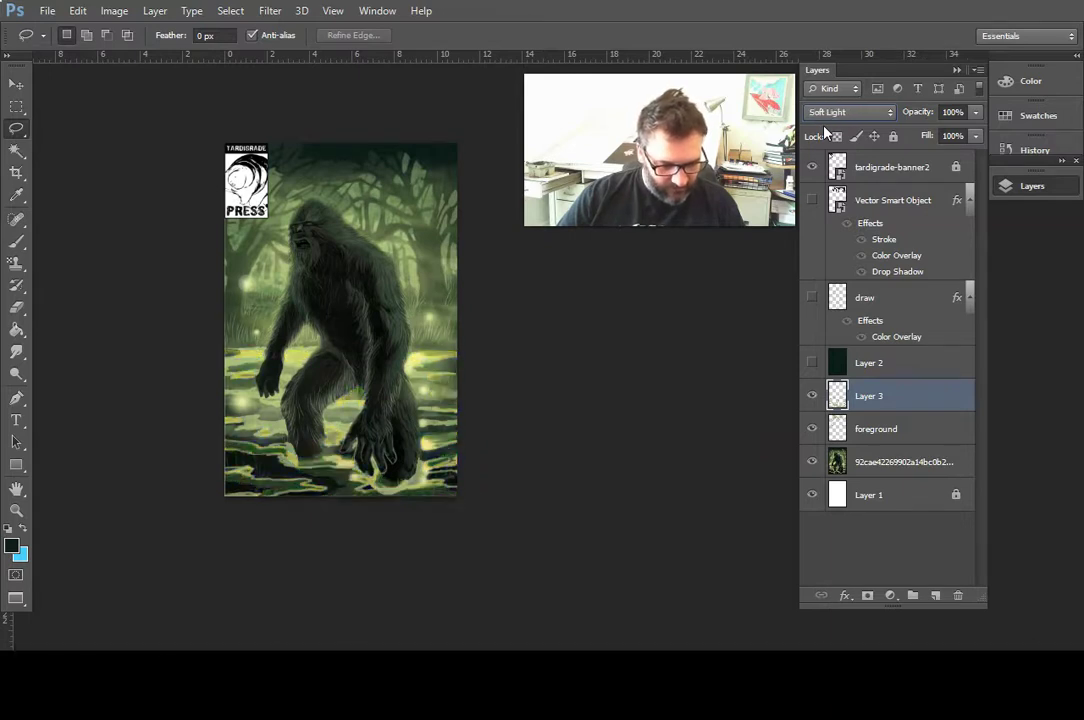
pyautogui.press('Down')
# - Set Layer 3's blending mode to Normal and reduce its opacity to 64%
pyautogui.click(862, 112)
pyautogui.click(852, 129)
pyautogui.click(975, 112)
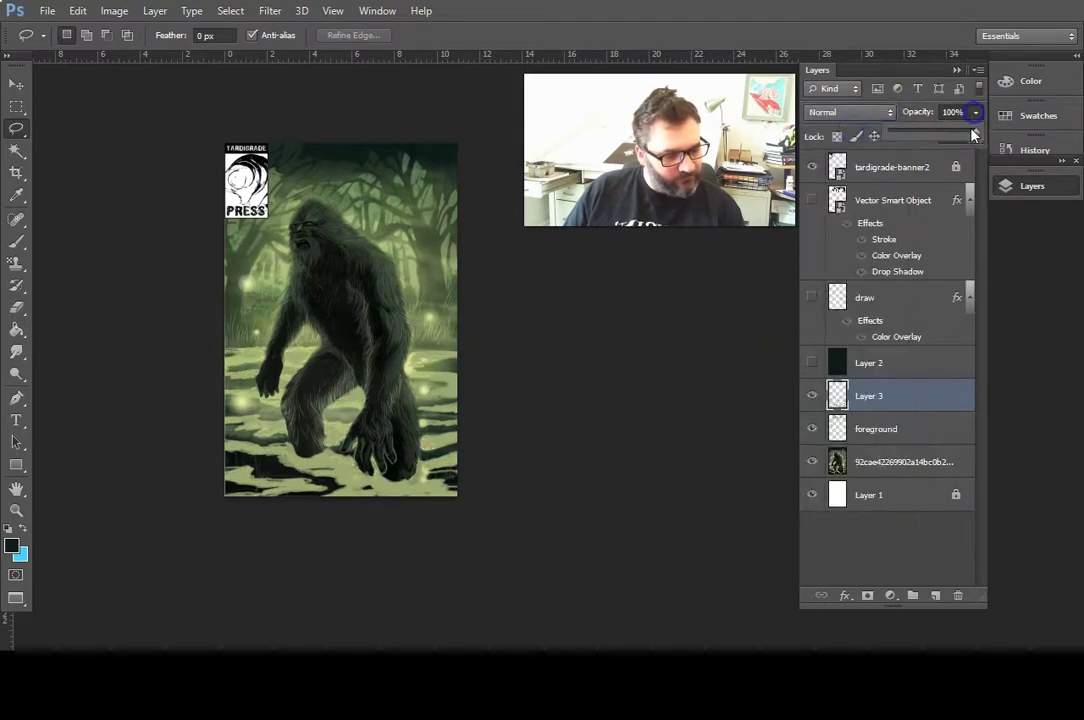
pyautogui.moveTo(961, 136); pyautogui.dragTo(951, 137)
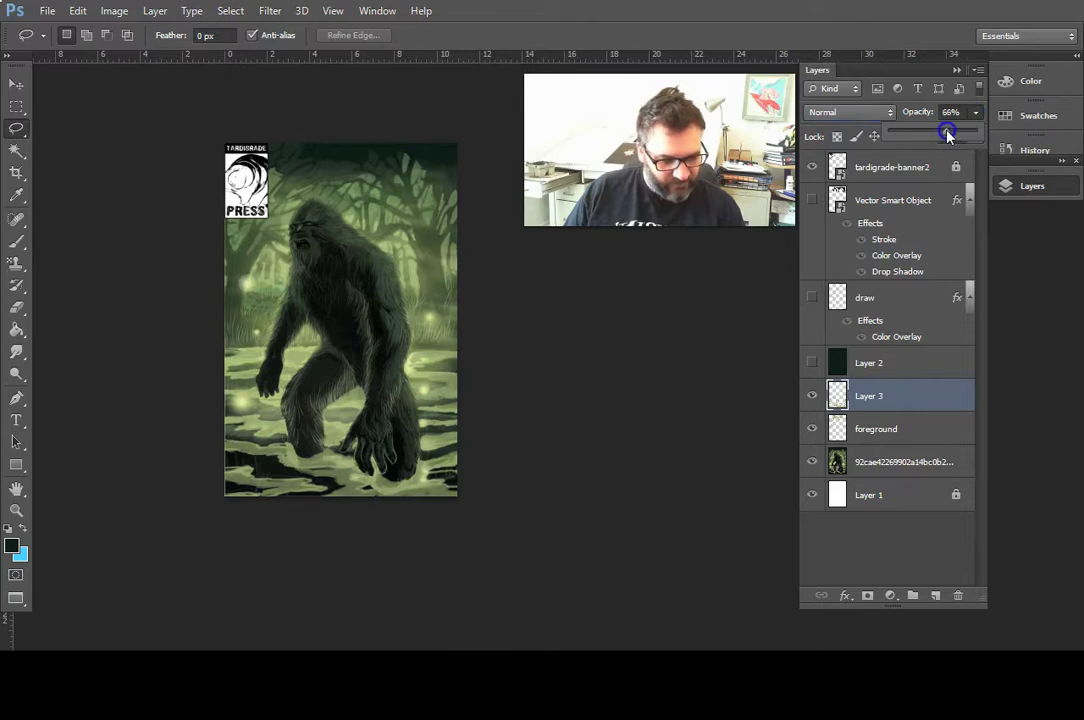
pyautogui.click(423, 423)
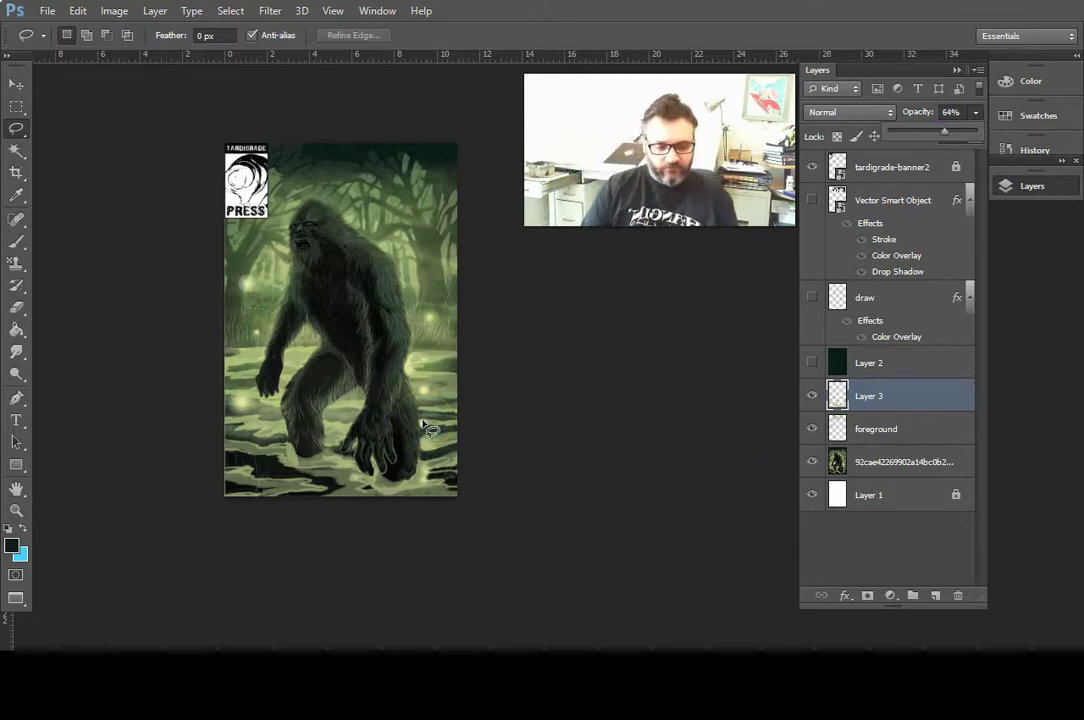
# - Paint a dark stroke on Layer 3 in the water beside the creature's thumb with a size 50 brush
pyautogui.press('z')
pyautogui.moveTo(401, 425)
pyautogui.mouseDown()
pyautogui.moveTo(369, 438)
pyautogui.moveTo(460, 416)
pyautogui.moveTo(431, 426)
pyautogui.moveTo(444, 456)
pyautogui.moveTo(404, 448)
pyautogui.mouseUp()
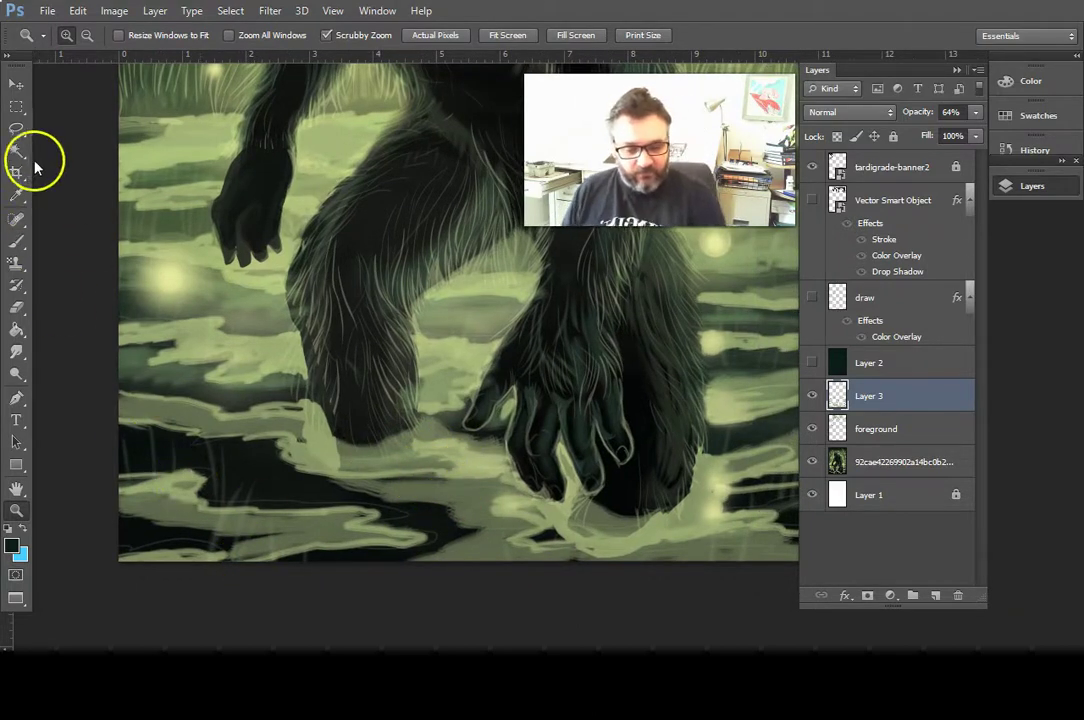
pyautogui.click(18, 242)
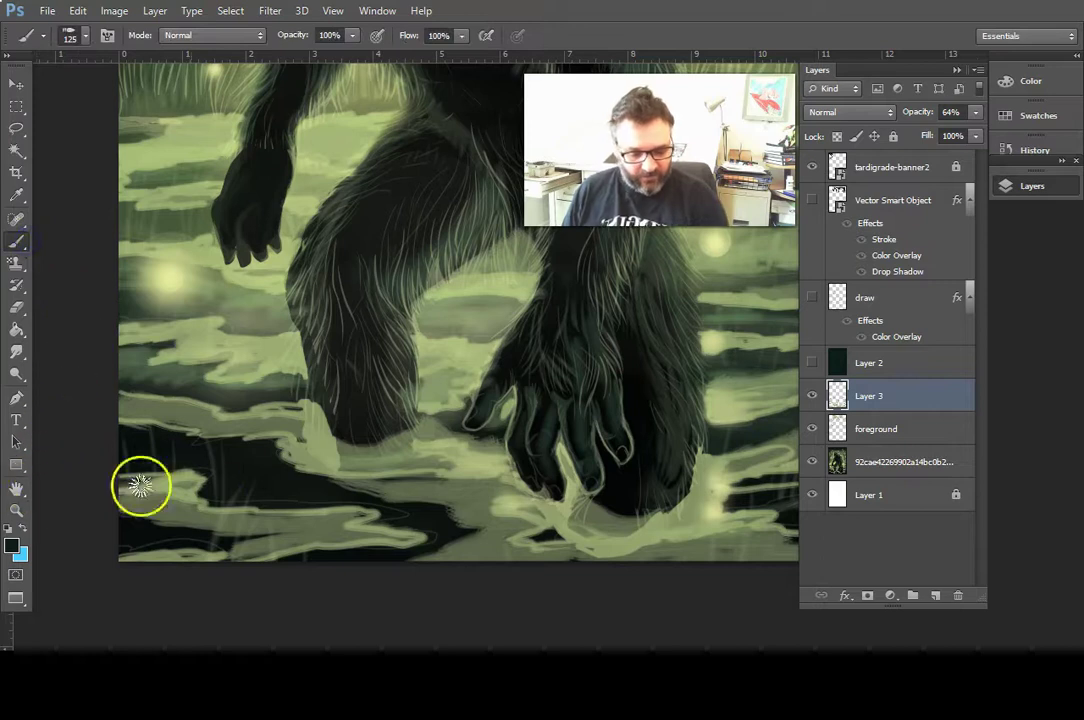
pyautogui.click(811, 396)
pyautogui.click(811, 396)
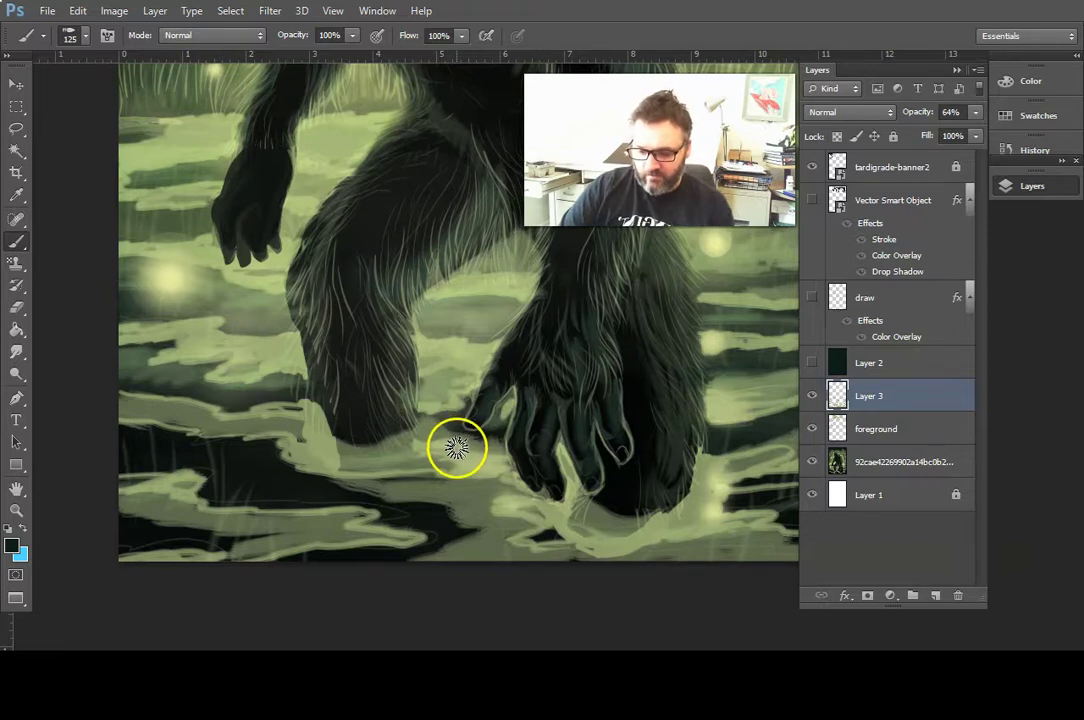
pyautogui.press('[')
pyautogui.press('[')
pyautogui.press('[')
pyautogui.press('[')
pyautogui.press('[')
pyautogui.press('[')
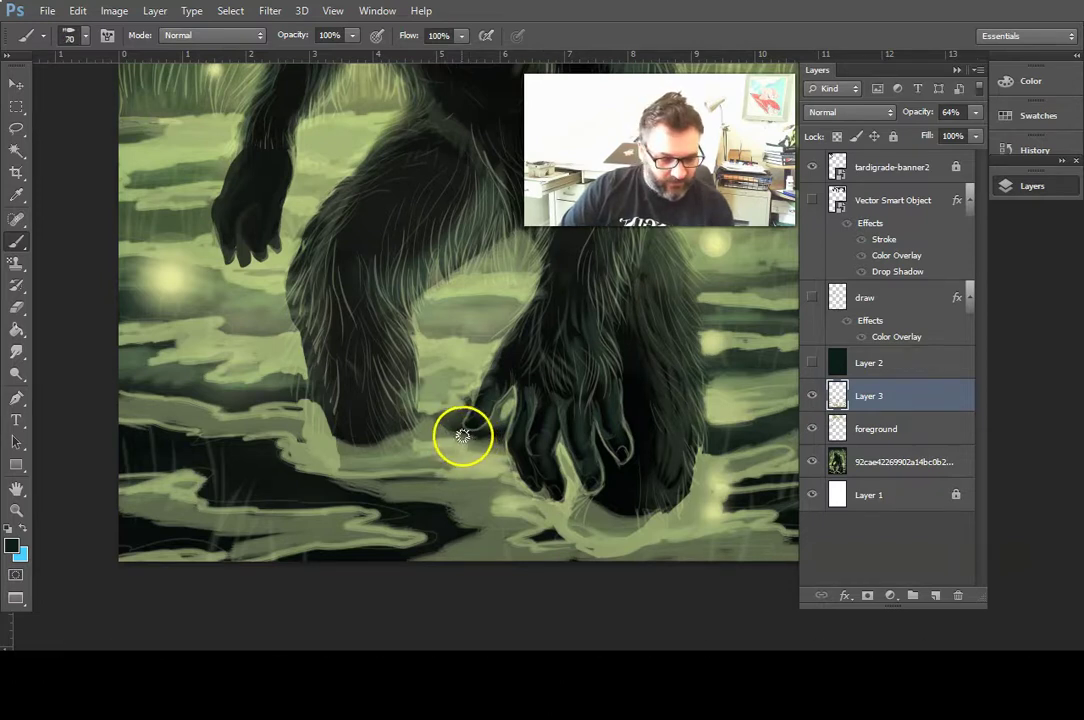
pyautogui.moveTo(431, 422); pyautogui.dragTo(440, 422)
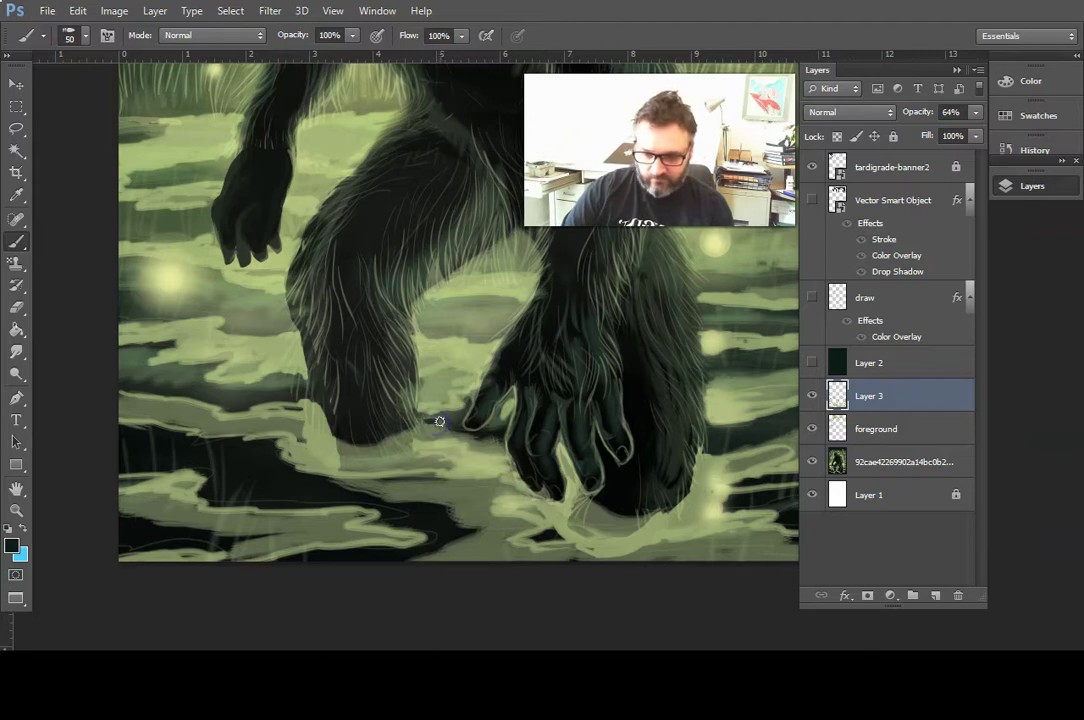
# - Enlarge the brush to 100 and darken the water between the creature's leg and its thumb on Layer 3
pyautogui.press(']')
pyautogui.press(']')
pyautogui.press(']')
pyautogui.press(']')
pyautogui.press(']')
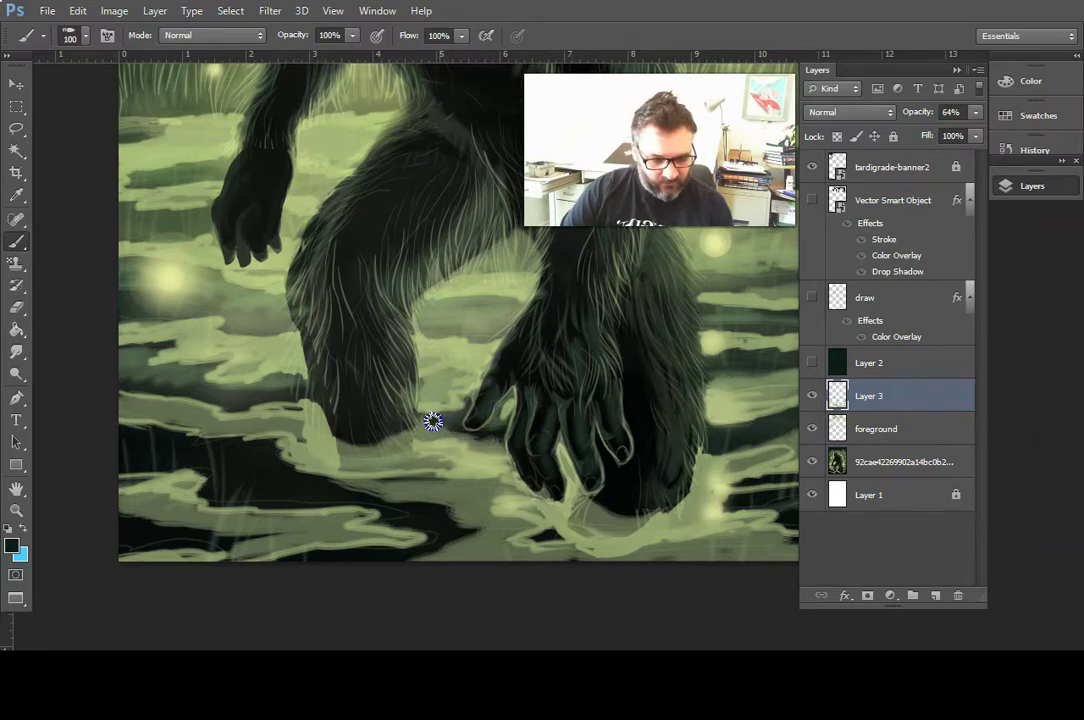
pyautogui.moveTo(453, 416)
pyautogui.mouseDown()
pyautogui.moveTo(522, 421)
pyautogui.moveTo(461, 419)
pyautogui.moveTo(508, 424)
pyautogui.moveTo(489, 426)
pyautogui.moveTo(502, 405)
pyautogui.mouseUp()
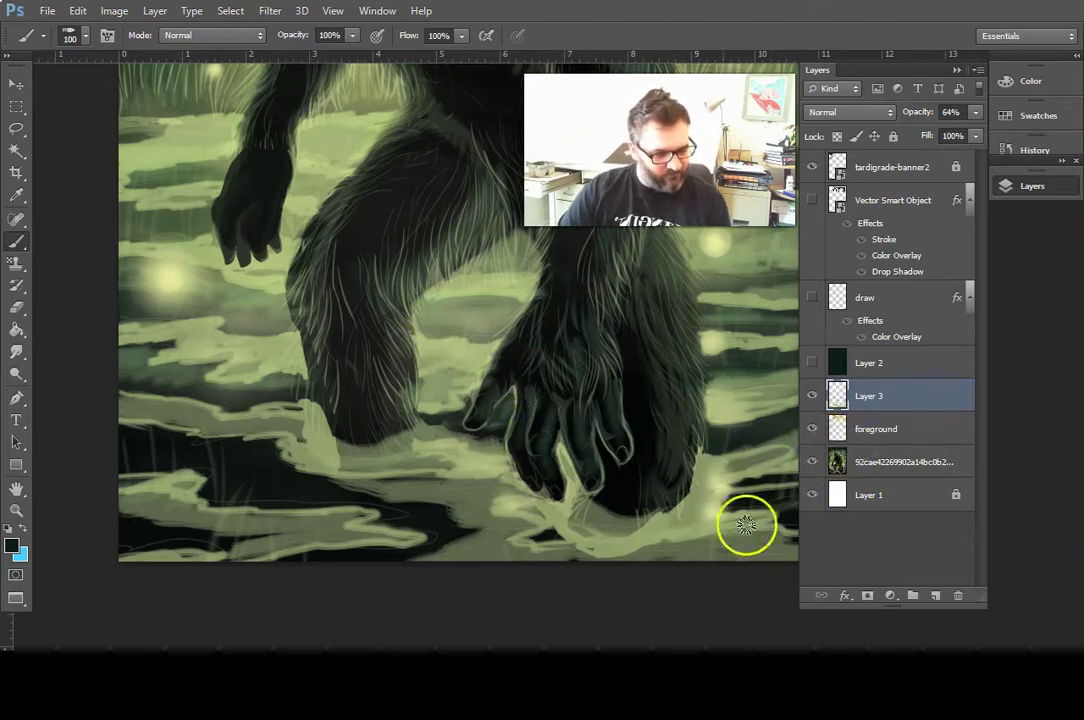
pyautogui.moveTo(507, 414); pyautogui.dragTo(503, 417)
# - Paint dark strokes on Layer 3 below the large hand and in the water left of the leg, comparing with the layer hidden
pyautogui.moveTo(650, 501); pyautogui.dragTo(580, 513)
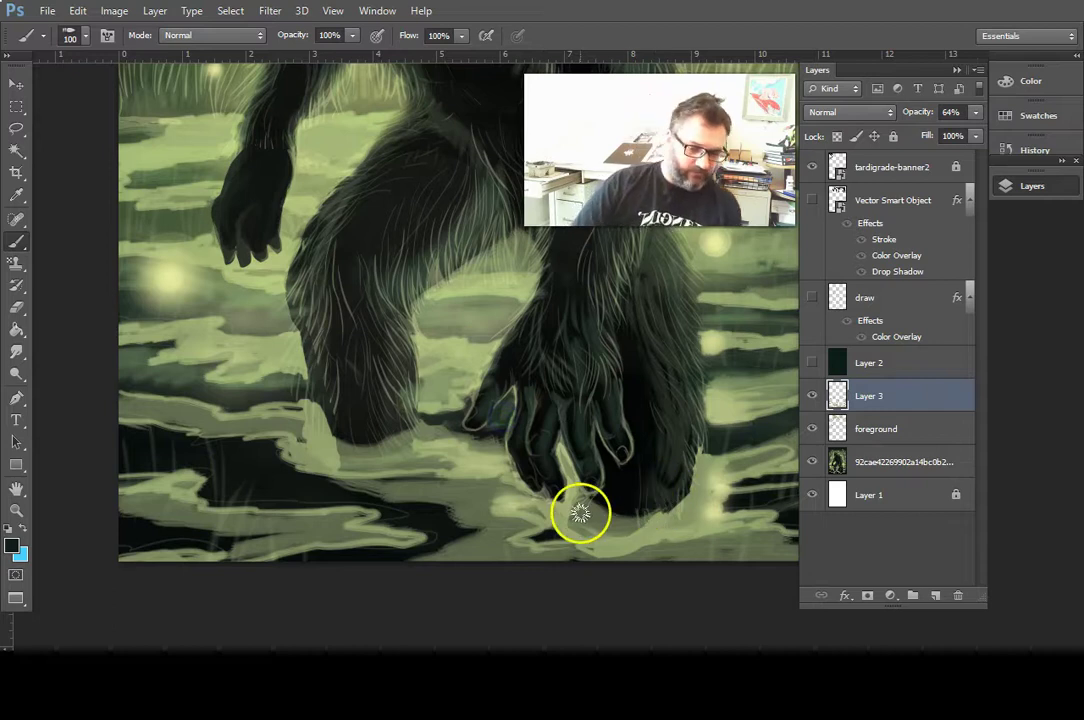
pyautogui.moveTo(247, 400); pyautogui.dragTo(252, 399)
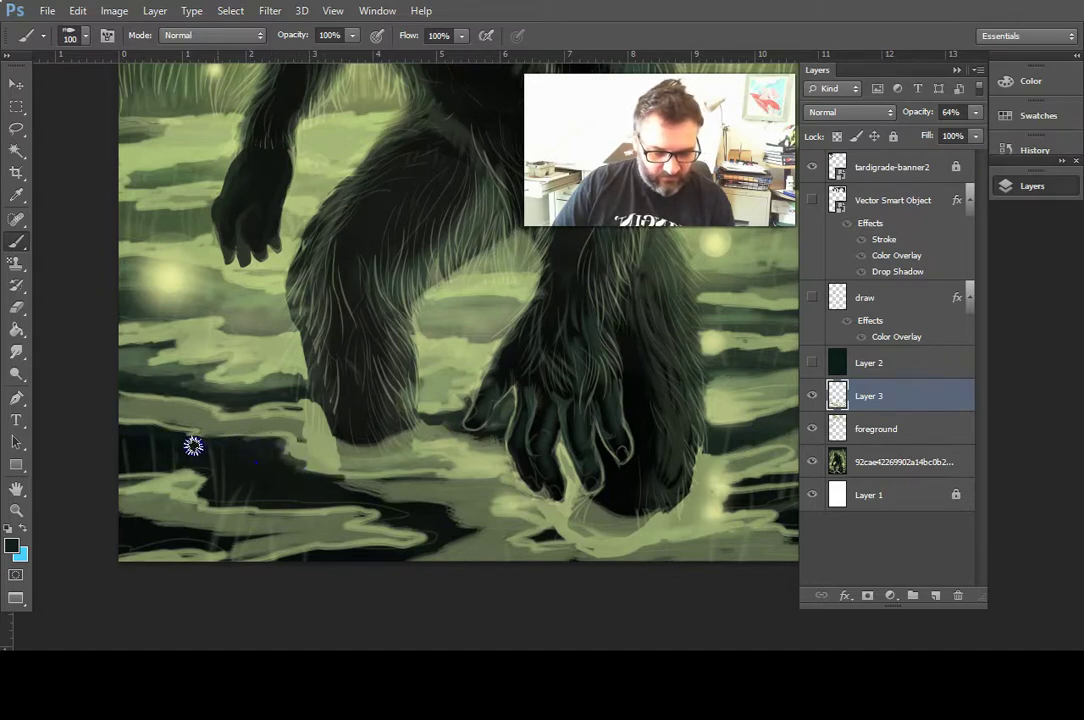
pyautogui.click(811, 396)
pyautogui.click(811, 396)
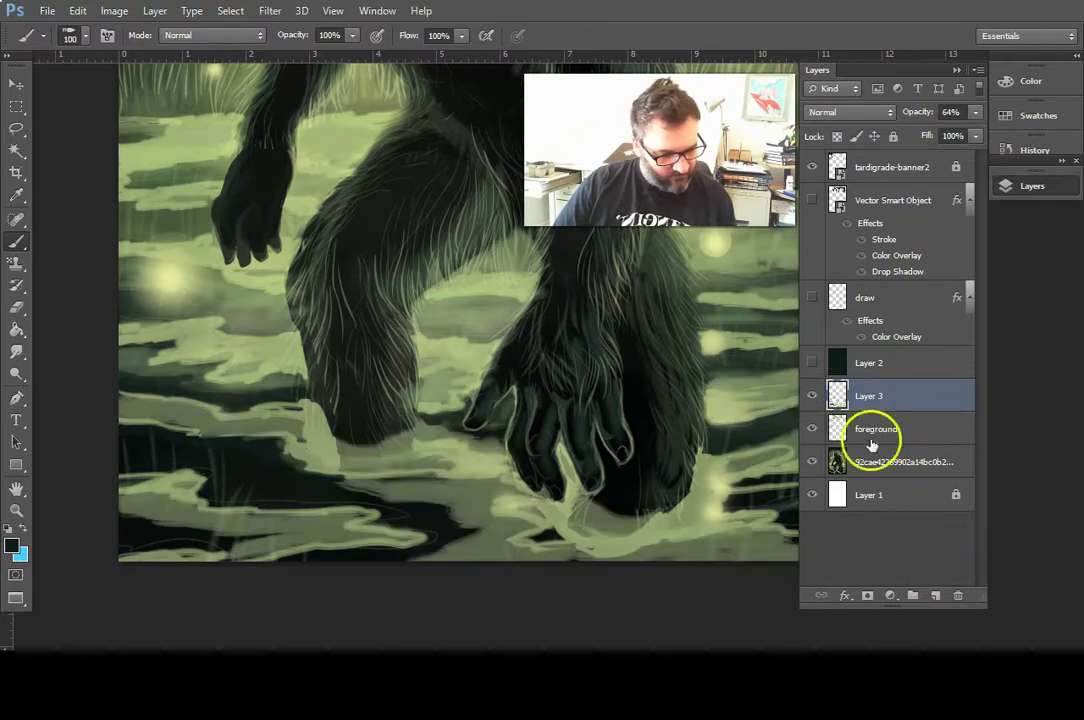
# - Add a new layer above Layer 3 and paint dark ripples across the water from below the fingers to the artwork's lower left corner
pyautogui.click(935, 595)
pyautogui.moveTo(446, 484); pyautogui.dragTo(345, 486)
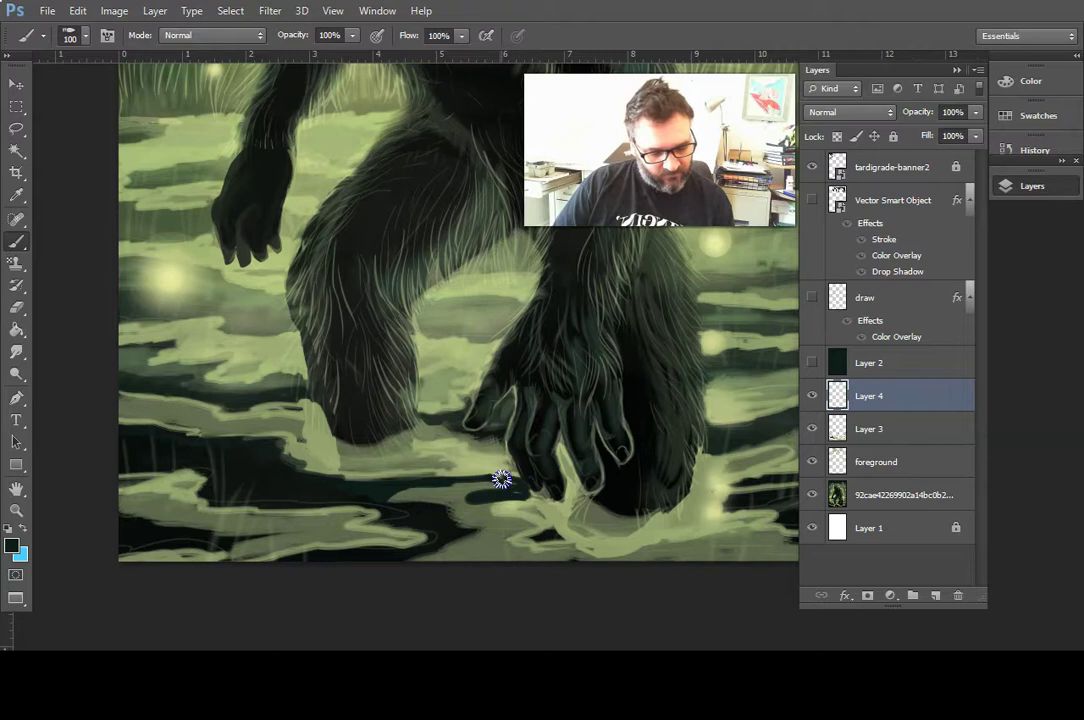
pyautogui.moveTo(541, 501)
pyautogui.mouseDown()
pyautogui.moveTo(411, 532)
pyautogui.moveTo(394, 503)
pyautogui.moveTo(496, 503)
pyautogui.moveTo(467, 518)
pyautogui.moveTo(467, 508)
pyautogui.moveTo(424, 513)
pyautogui.moveTo(460, 503)
pyautogui.moveTo(420, 502)
pyautogui.moveTo(530, 498)
pyautogui.moveTo(353, 530)
pyautogui.moveTo(237, 527)
pyautogui.moveTo(307, 527)
pyautogui.moveTo(284, 534)
pyautogui.mouseUp()
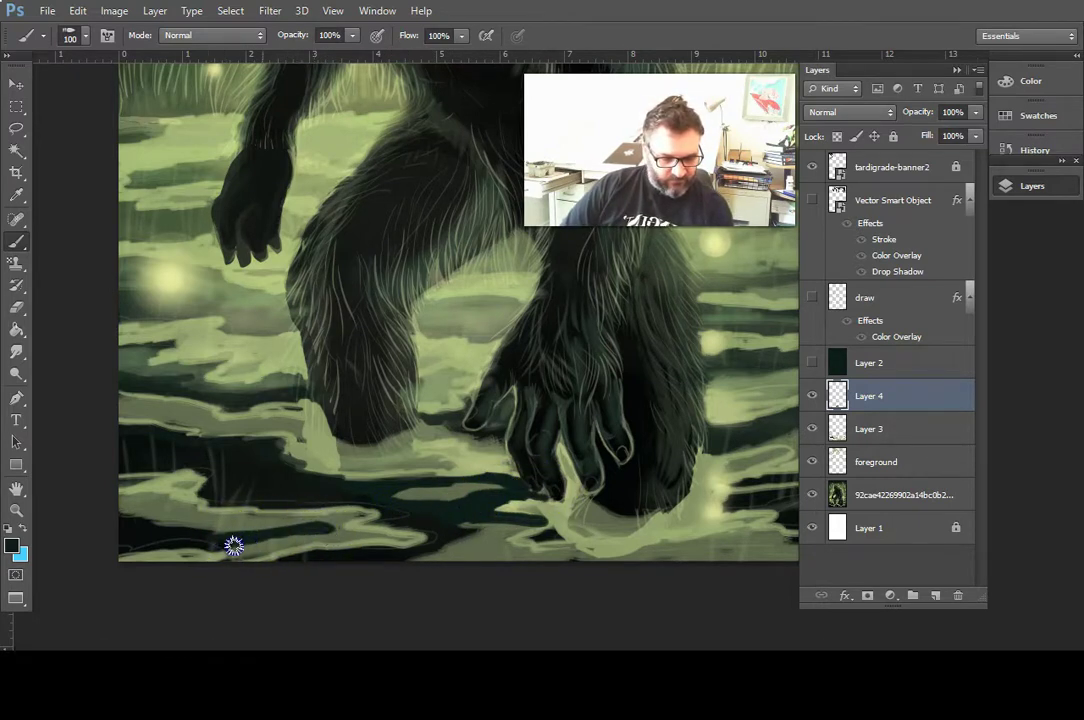
pyautogui.moveTo(136, 523)
pyautogui.mouseDown()
pyautogui.moveTo(209, 543)
pyautogui.moveTo(136, 522)
pyautogui.mouseUp()
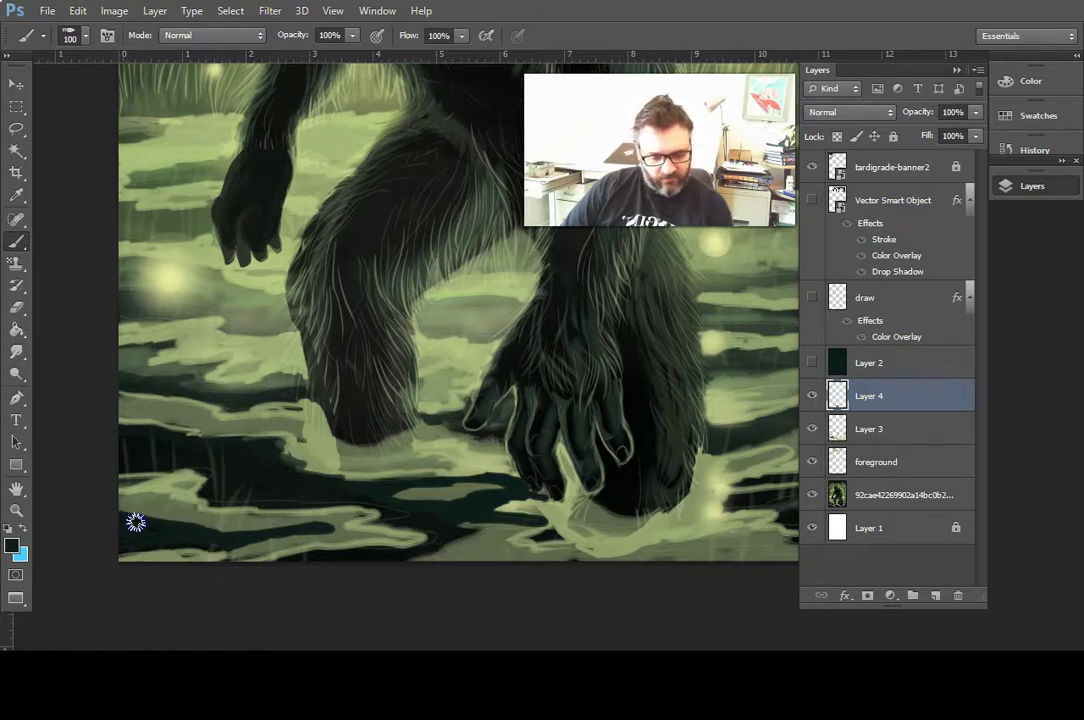
pyautogui.moveTo(230, 547)
pyautogui.mouseDown()
pyautogui.moveTo(288, 559)
pyautogui.moveTo(501, 541)
pyautogui.moveTo(309, 560)
pyautogui.mouseUp()
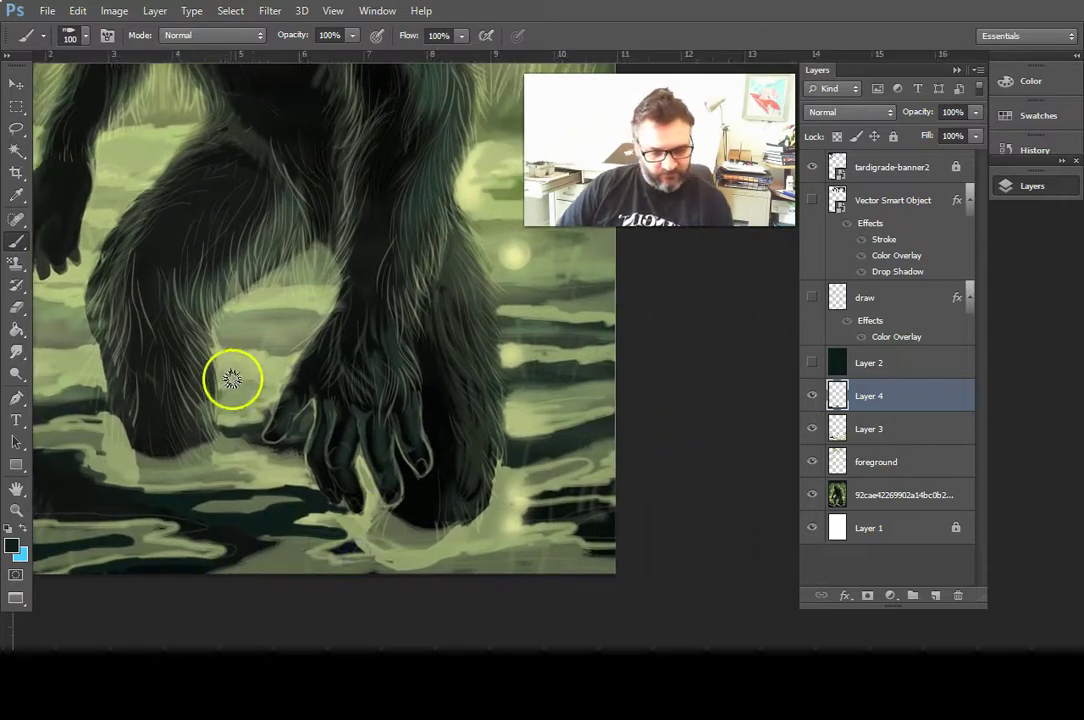
# - Lasso the water between the creature's leg and thumb and paint a dark ripple inside the selection on Layer 4
pyautogui.click(16, 127)
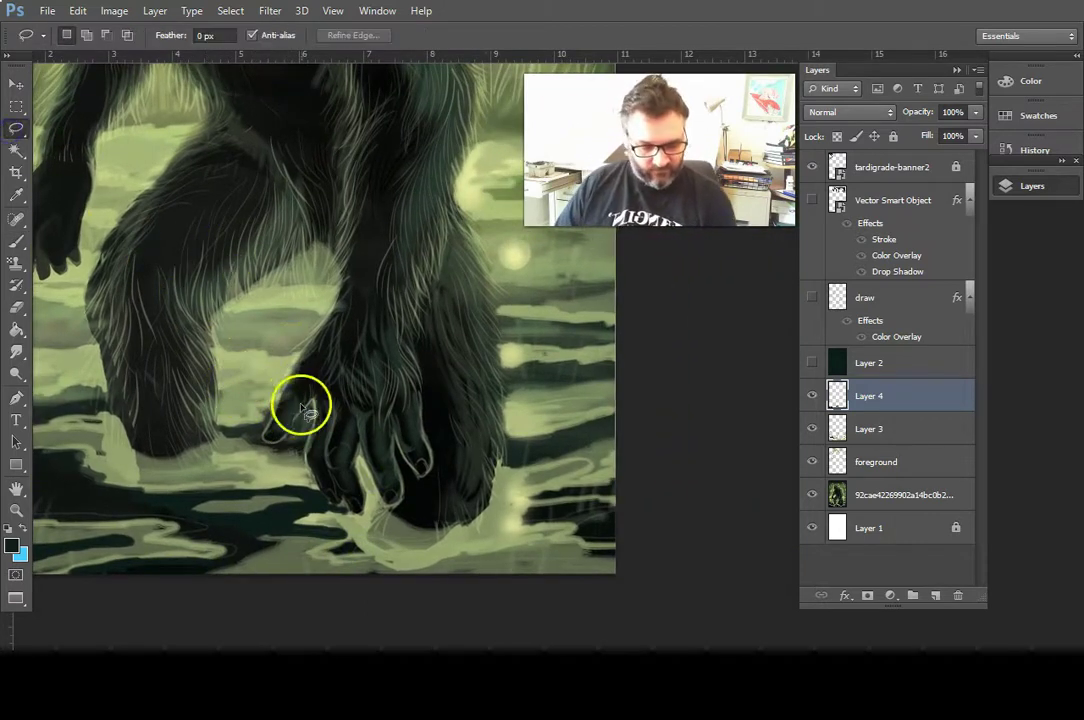
pyautogui.moveTo(305, 350)
pyautogui.mouseDown()
pyautogui.moveTo(271, 414)
pyautogui.moveTo(248, 420)
pyautogui.moveTo(217, 421)
pyautogui.moveTo(216, 382)
pyautogui.mouseUp()
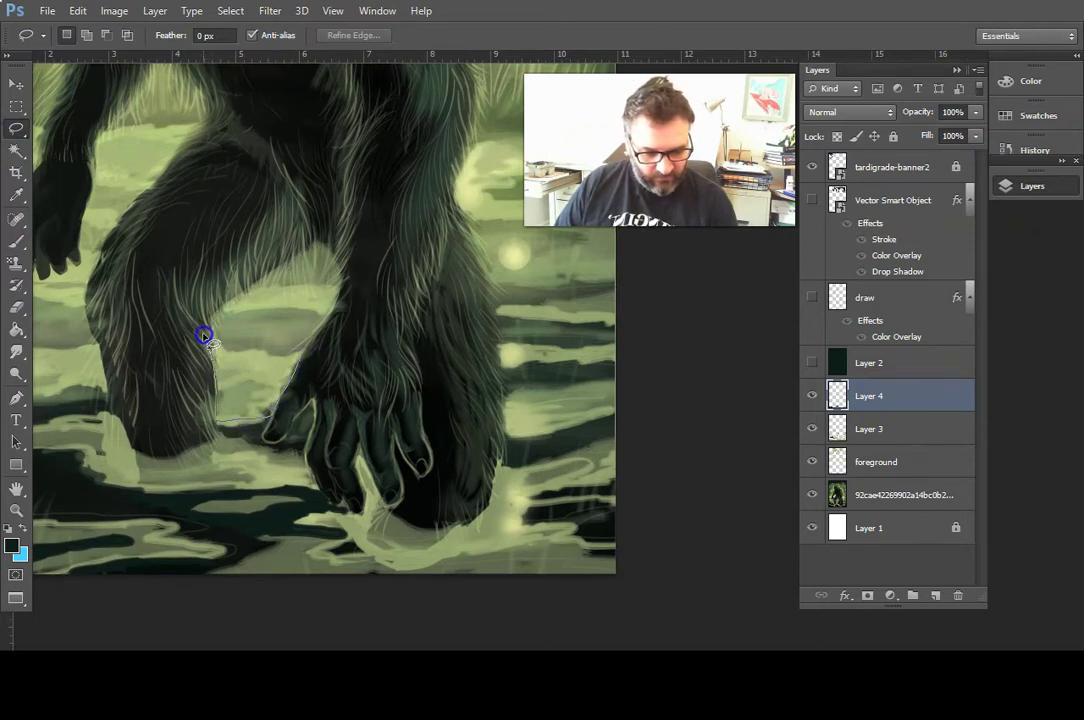
pyautogui.moveTo(325, 355); pyautogui.dragTo(322, 356)
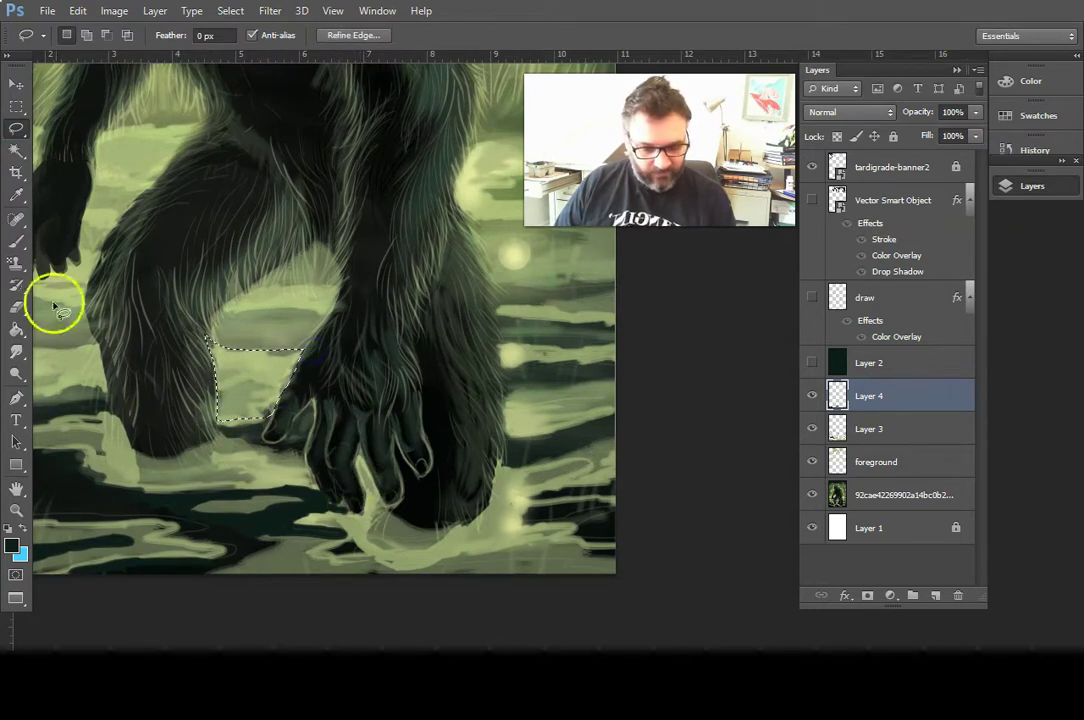
pyautogui.click(17, 242)
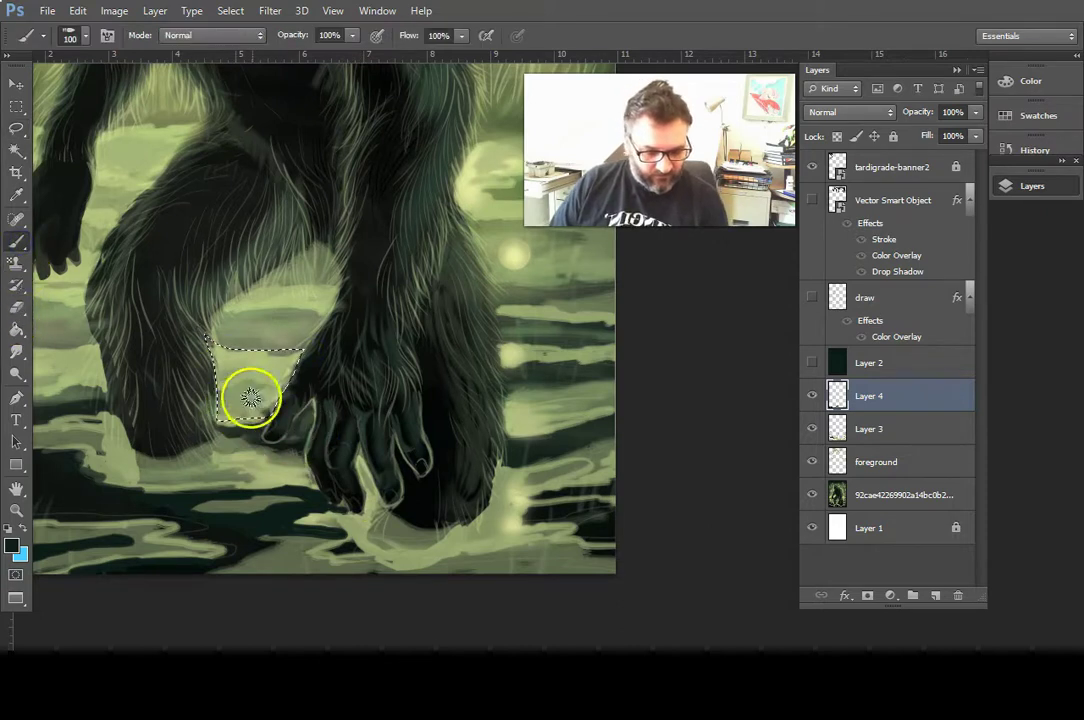
pyautogui.moveTo(216, 379); pyautogui.dragTo(255, 385)
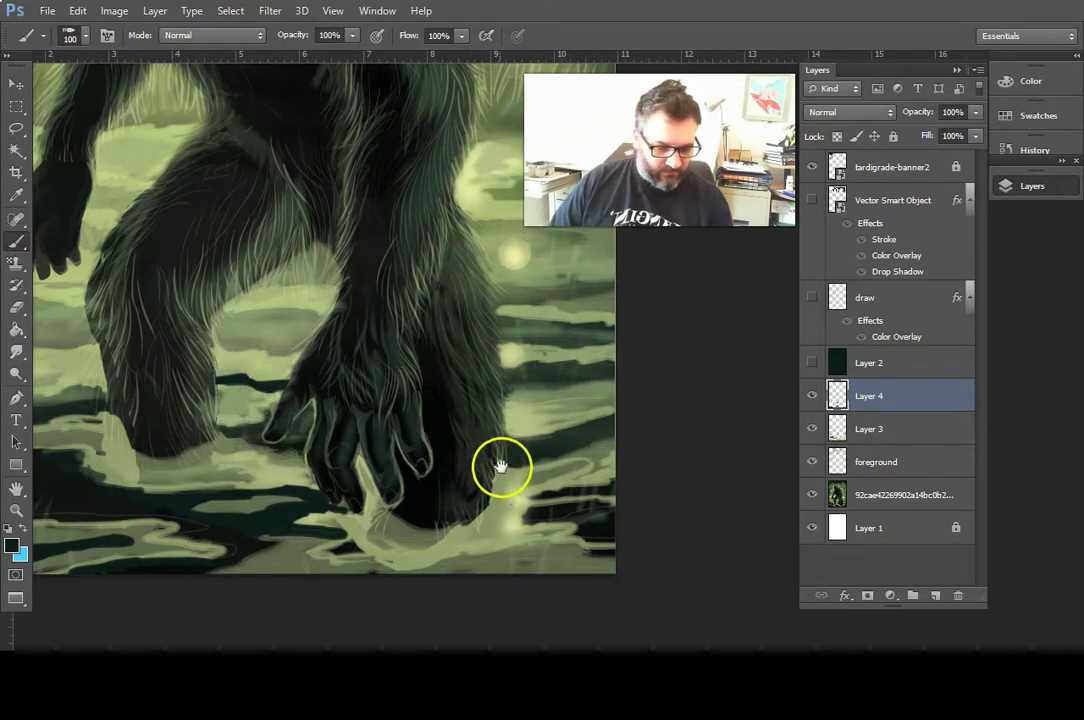
# - Lasso the water left of the creature's bent leg, paint dark ripples inside it on Layer 4, and deselect
pyautogui.moveTo(537, 460); pyautogui.dragTo(699, 436)
pyautogui.moveTo(590, 455); pyautogui.dragTo(642, 454)
pyautogui.click(16, 128)
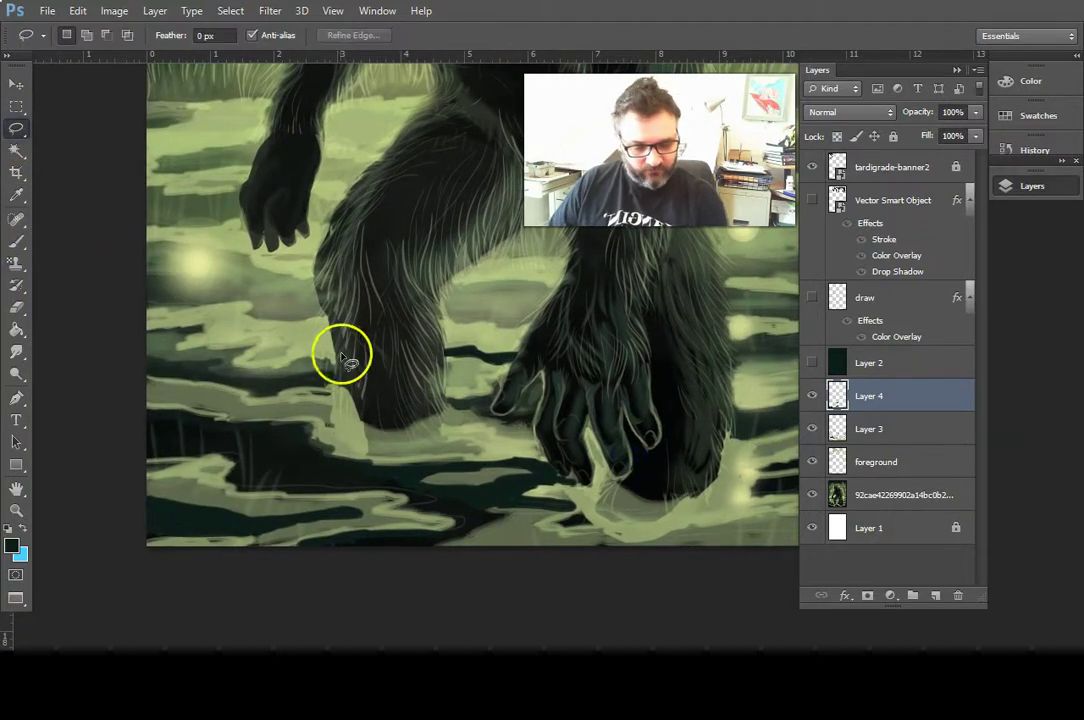
pyautogui.moveTo(322, 316)
pyautogui.mouseDown()
pyautogui.moveTo(189, 282)
pyautogui.moveTo(89, 306)
pyautogui.moveTo(197, 406)
pyautogui.moveTo(368, 385)
pyautogui.mouseUp()
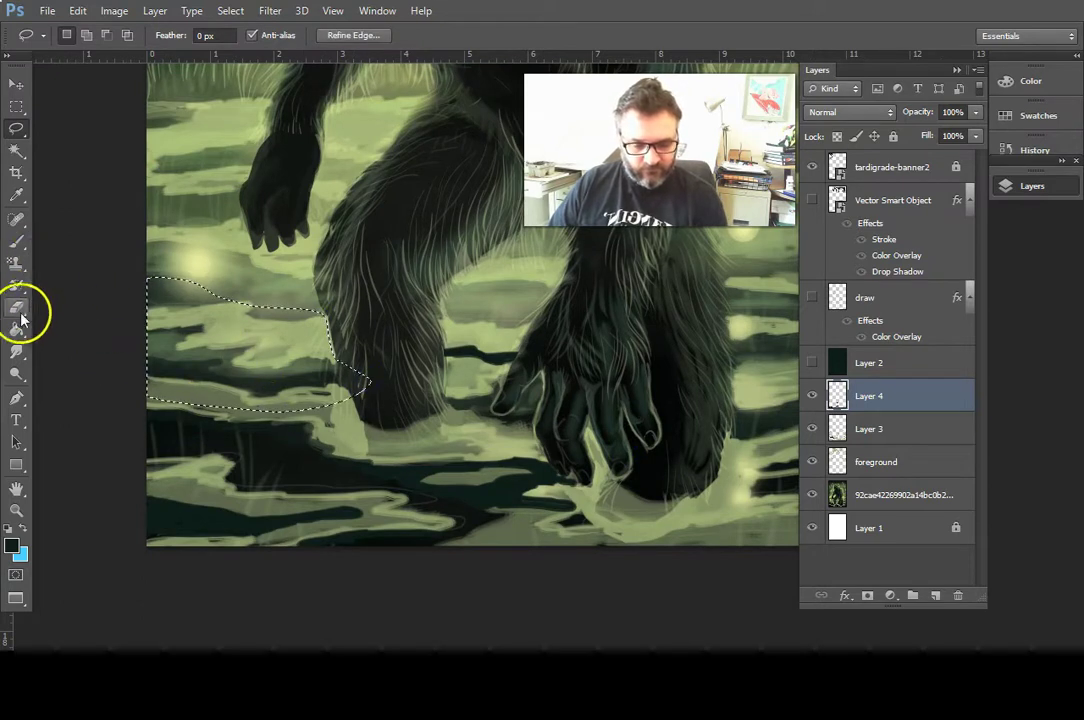
pyautogui.click(18, 241)
pyautogui.moveTo(316, 357)
pyautogui.mouseDown()
pyautogui.moveTo(237, 364)
pyautogui.moveTo(264, 348)
pyautogui.moveTo(207, 334)
pyautogui.mouseUp()
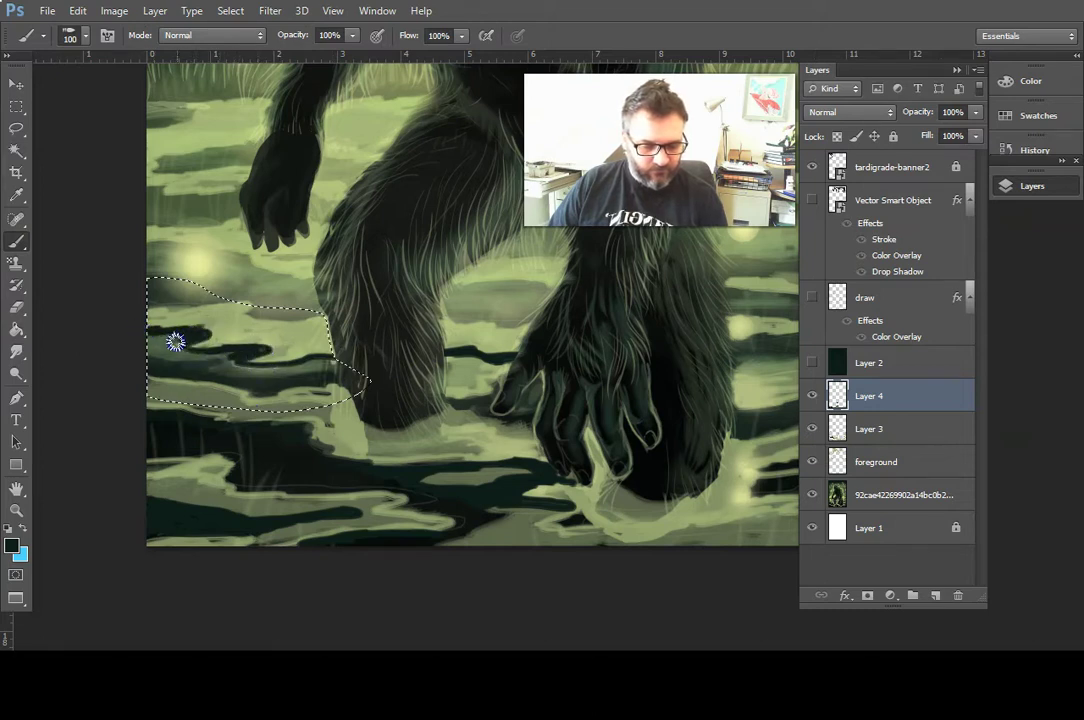
pyautogui.moveTo(192, 339)
pyautogui.mouseDown()
pyautogui.moveTo(160, 348)
pyautogui.moveTo(193, 353)
pyautogui.mouseUp()
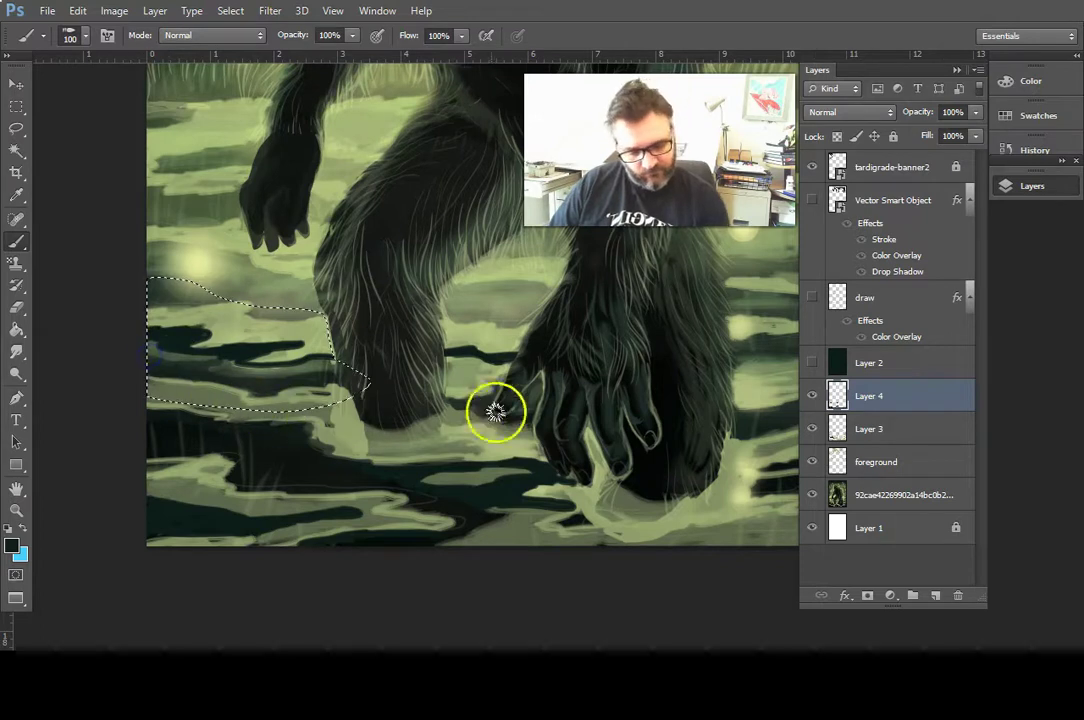
pyautogui.hotkey('ctrl', 'd')
# - Lasso the water right of the rear leg and below the large hand, tracing around the leg and fingertips to the artwork's edges
pyautogui.press('z')
pyautogui.keyDown('alt'); pyautogui.click(467, 434); pyautogui.keyUp('alt')
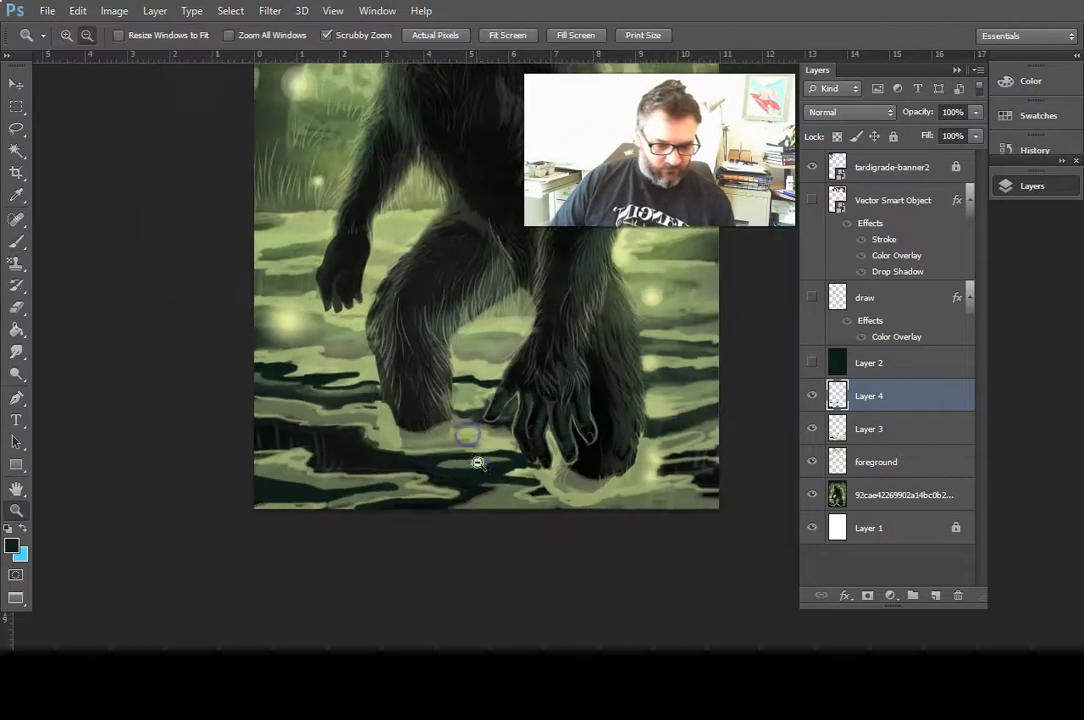
pyautogui.keyDown('alt'); pyautogui.click(480, 464); pyautogui.keyUp('alt')
pyautogui.moveTo(617, 460)
pyautogui.mouseDown()
pyautogui.moveTo(438, 467)
pyautogui.moveTo(479, 469)
pyautogui.mouseUp()
pyautogui.press('b')
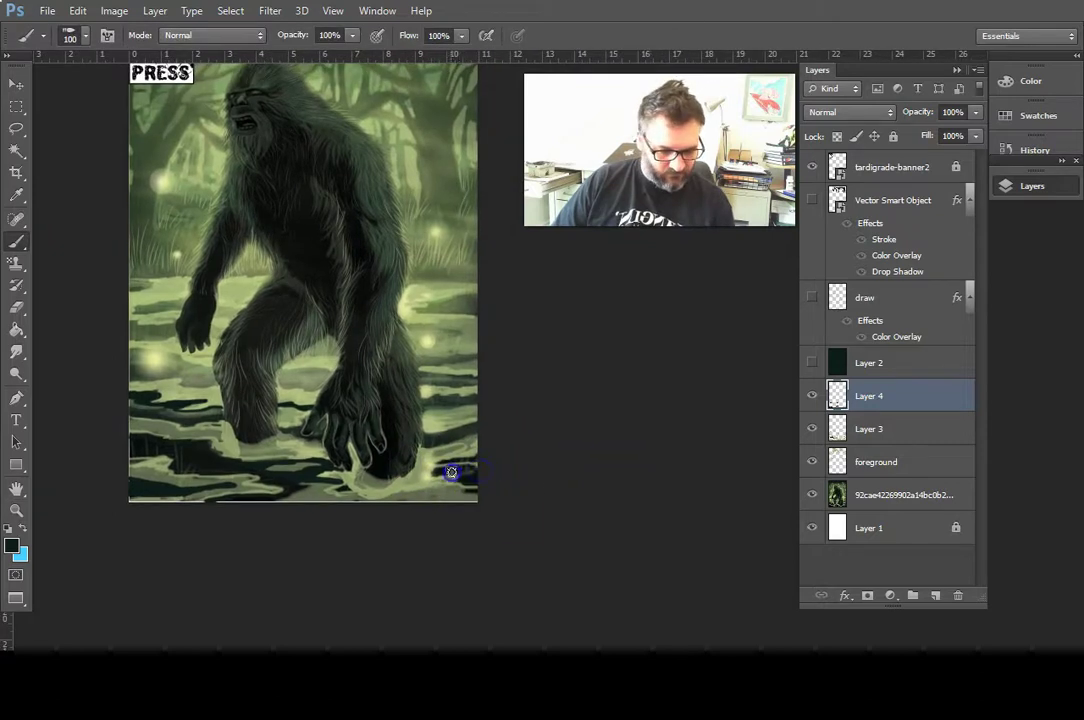
pyautogui.press('z')
pyautogui.click(448, 484)
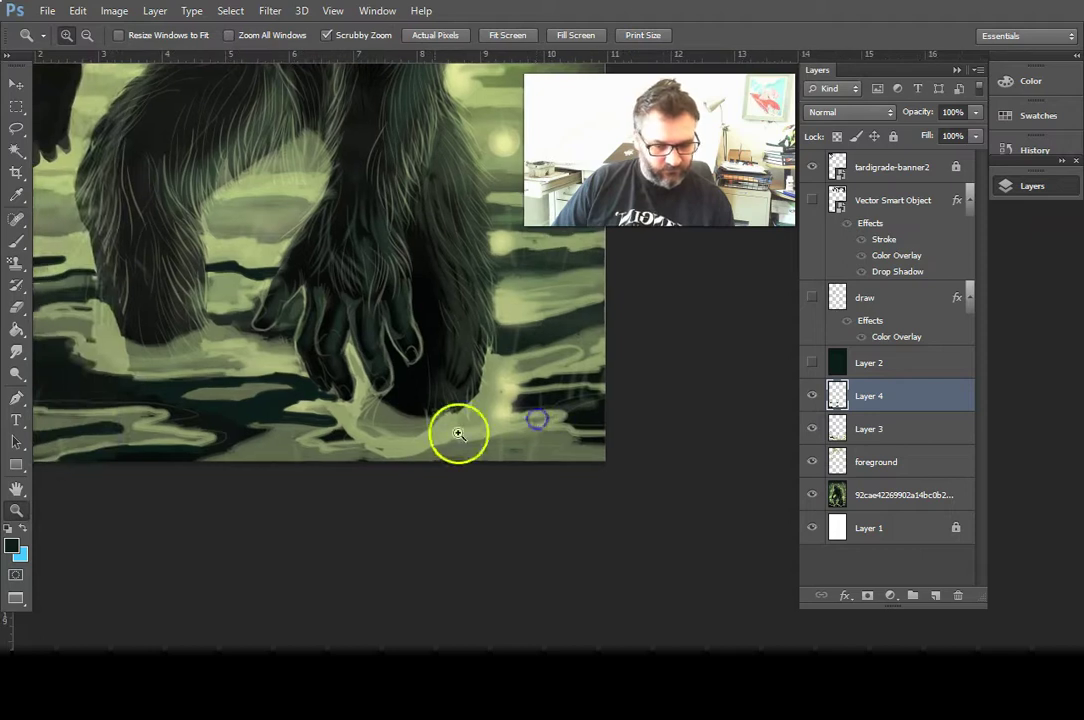
pyautogui.click(16, 128)
pyautogui.press('space')
pyautogui.moveTo(649, 285); pyautogui.dragTo(632, 322)
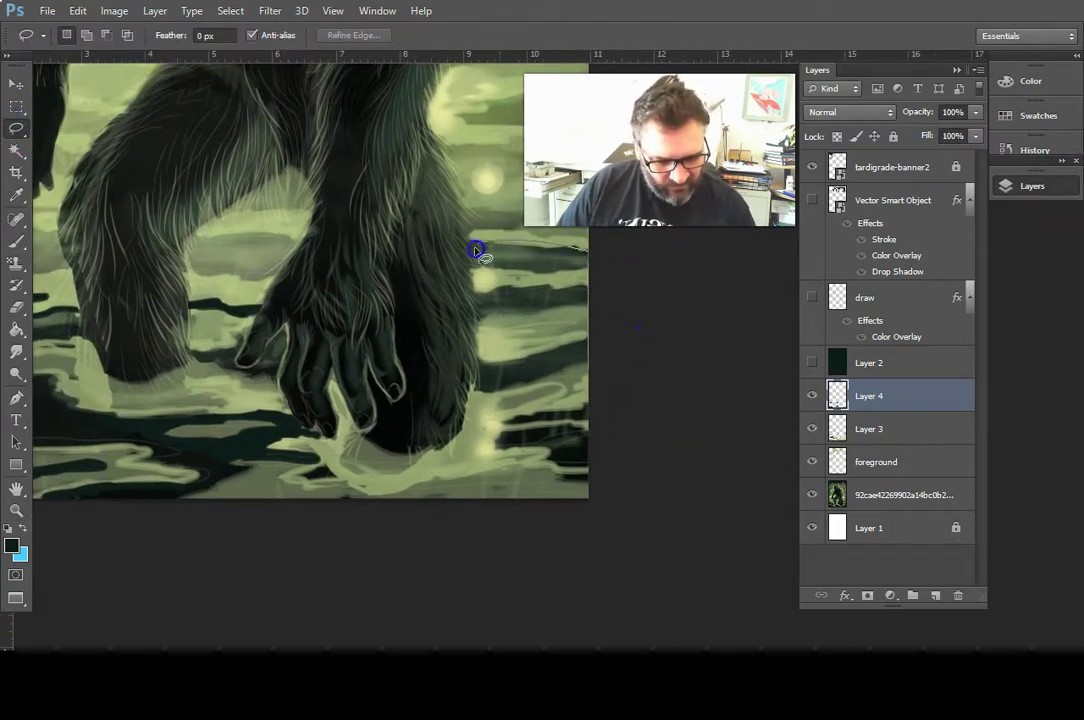
pyautogui.moveTo(467, 404); pyautogui.dragTo(452, 439)
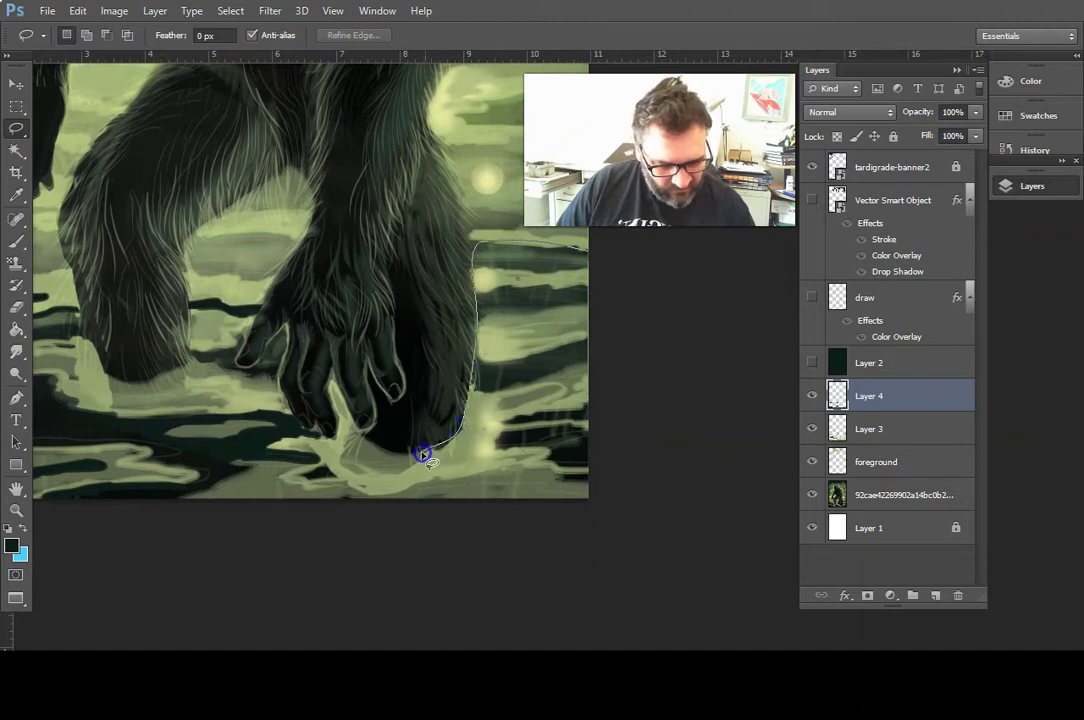
pyautogui.moveTo(355, 424); pyautogui.dragTo(343, 396)
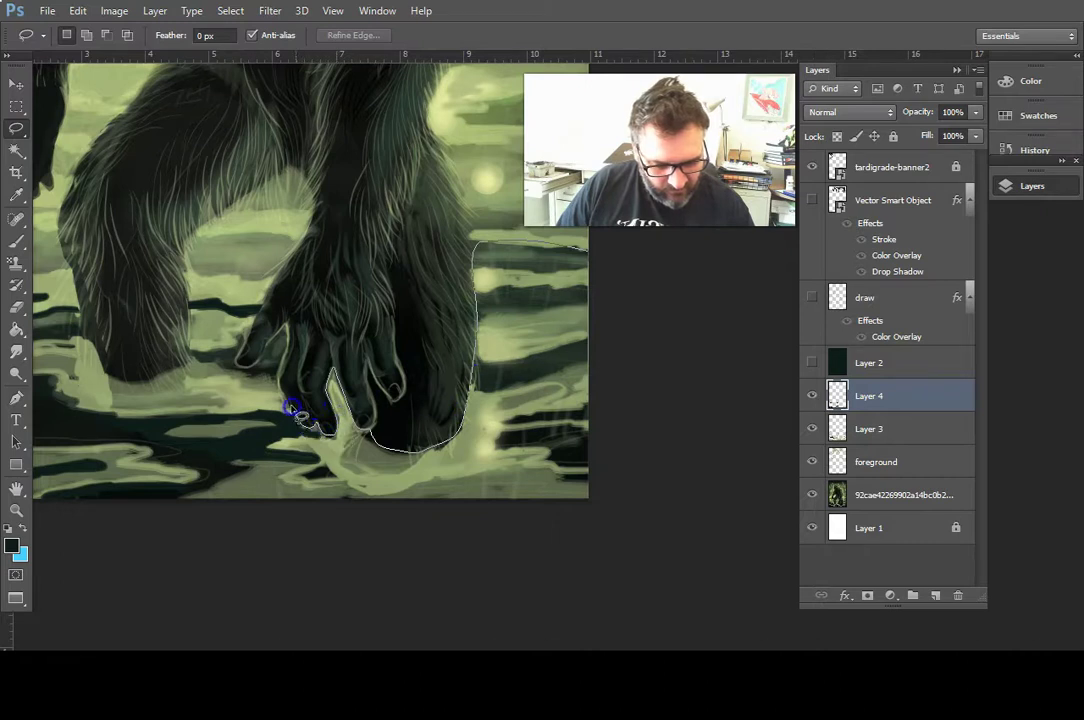
pyautogui.moveTo(289, 327)
pyautogui.mouseDown()
pyautogui.moveTo(218, 414)
pyautogui.moveTo(230, 537)
pyautogui.moveTo(636, 491)
pyautogui.moveTo(599, 236)
pyautogui.mouseUp()
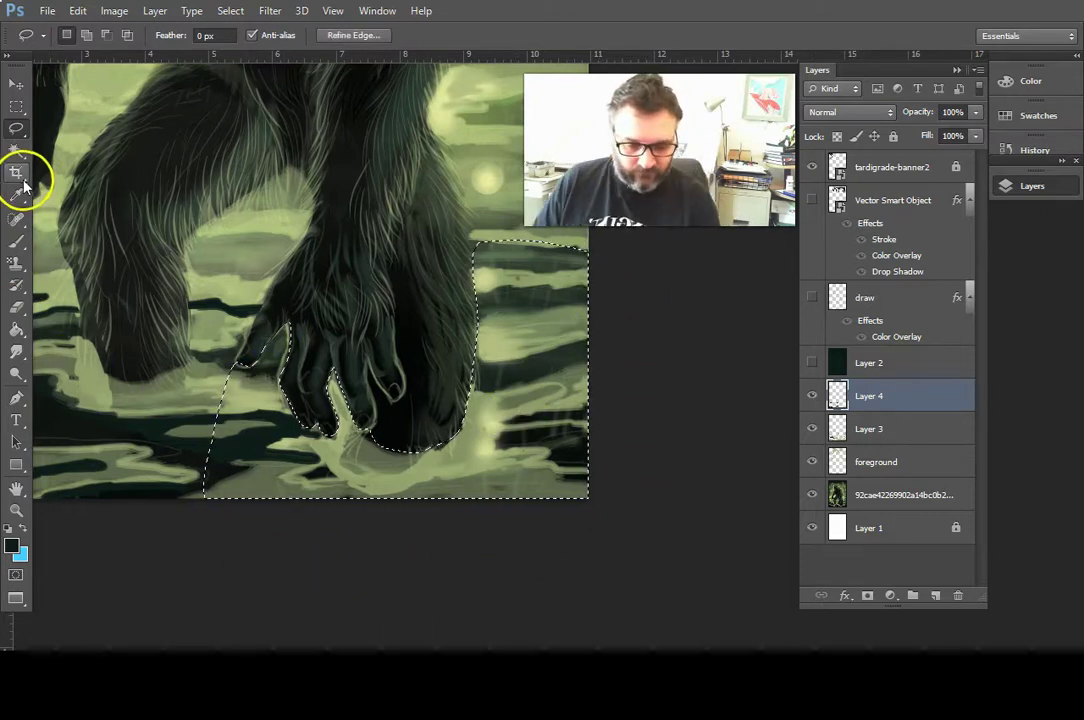
# - Paint dark ripples on Layer 4 within the selection, below the fingertips and in the water beside the rear leg
pyautogui.click(16, 243)
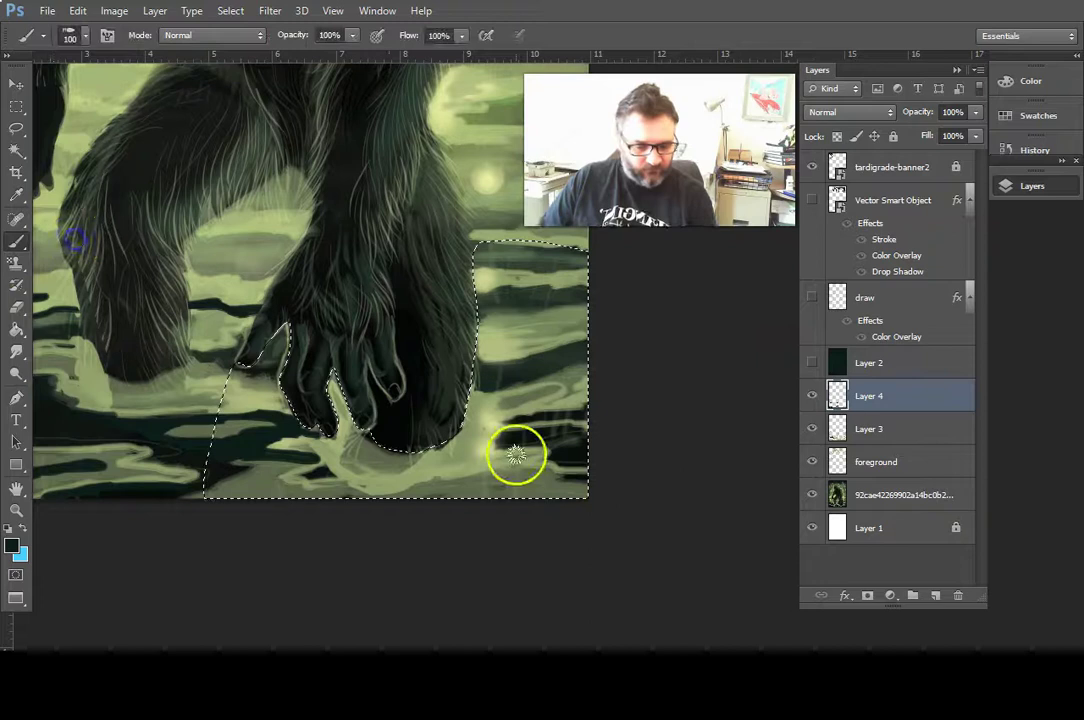
pyautogui.moveTo(331, 421); pyautogui.dragTo(323, 430)
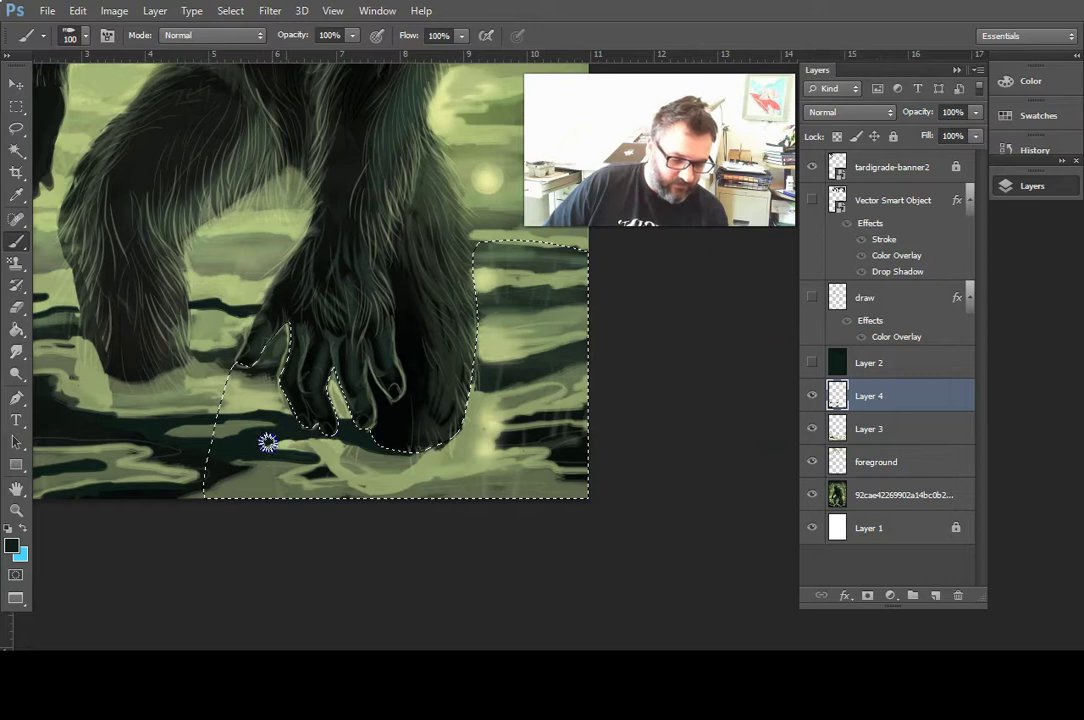
pyautogui.moveTo(477, 413)
pyautogui.mouseDown()
pyautogui.moveTo(489, 413)
pyautogui.moveTo(500, 384)
pyautogui.mouseUp()
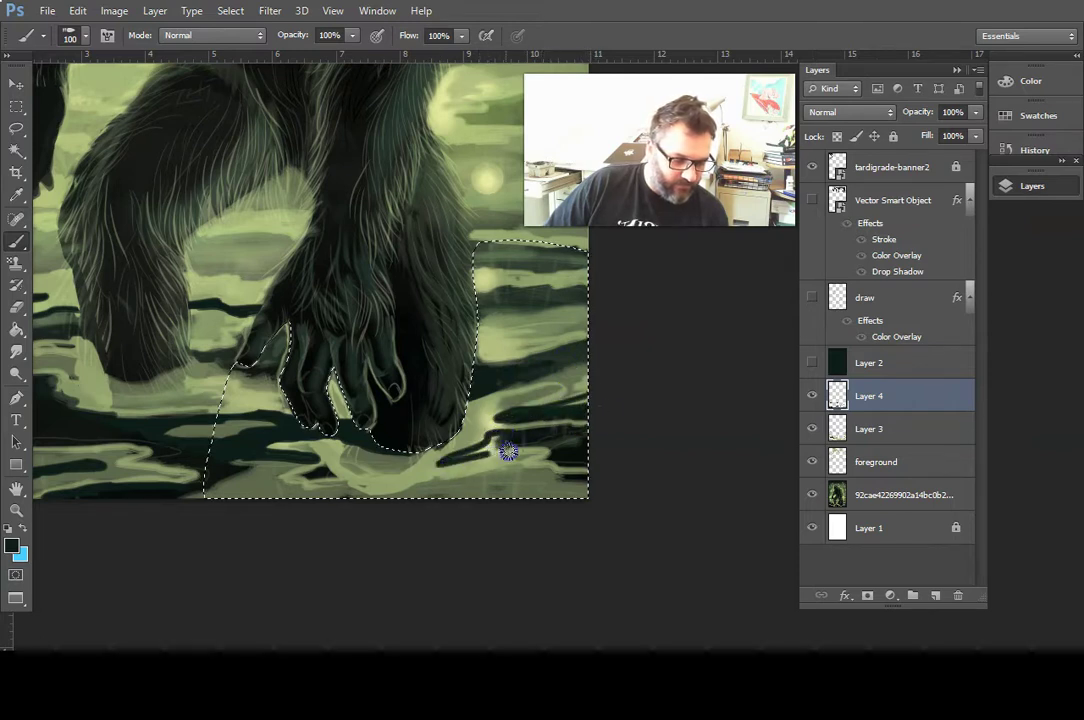
pyautogui.moveTo(494, 439); pyautogui.dragTo(571, 457)
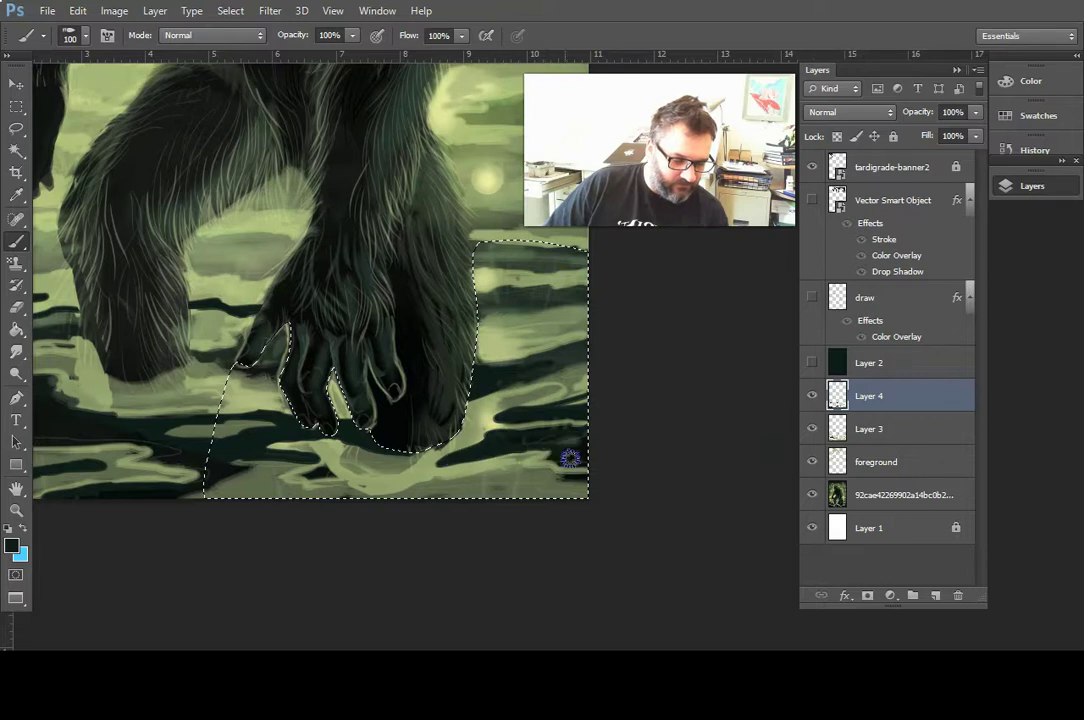
# - Add dark ripples along the artwork's bottom edge and in the water up its right side, and deselect
pyautogui.moveTo(489, 485)
pyautogui.mouseDown()
pyautogui.moveTo(334, 499)
pyautogui.moveTo(288, 483)
pyautogui.moveTo(219, 501)
pyautogui.moveTo(305, 506)
pyautogui.moveTo(208, 505)
pyautogui.moveTo(312, 499)
pyautogui.moveTo(300, 490)
pyautogui.moveTo(290, 492)
pyautogui.moveTo(412, 501)
pyautogui.moveTo(310, 460)
pyautogui.mouseUp()
pyautogui.moveTo(385, 476)
pyautogui.mouseDown()
pyautogui.moveTo(450, 460)
pyautogui.moveTo(394, 484)
pyautogui.moveTo(501, 494)
pyautogui.moveTo(463, 497)
pyautogui.moveTo(675, 489)
pyautogui.mouseUp()
pyautogui.moveTo(580, 318)
pyautogui.mouseDown()
pyautogui.moveTo(537, 329)
pyautogui.moveTo(602, 317)
pyautogui.mouseUp()
pyautogui.moveTo(518, 313)
pyautogui.mouseDown()
pyautogui.moveTo(590, 312)
pyautogui.moveTo(479, 317)
pyautogui.moveTo(491, 293)
pyautogui.moveTo(508, 290)
pyautogui.mouseUp()
pyautogui.moveTo(583, 349)
pyautogui.mouseDown()
pyautogui.moveTo(598, 348)
pyautogui.moveTo(498, 428)
pyautogui.moveTo(346, 467)
pyautogui.moveTo(342, 489)
pyautogui.mouseUp()
pyautogui.hotkey('ctrl', 'd')
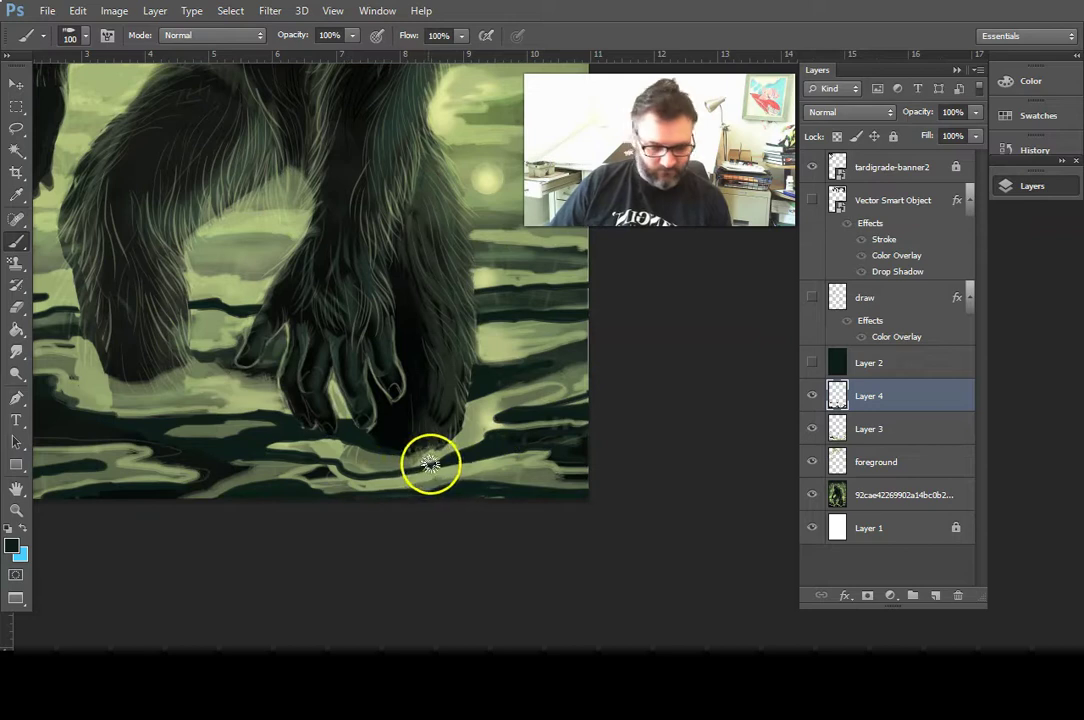
# - Apply a Gaussian Blur with a radius of 3.1 pixels to the dark ripples on Layer 4
pyautogui.press('z')
pyautogui.keyDown('alt'); pyautogui.click(441, 474); pyautogui.keyUp('alt')
pyautogui.keyDown('alt'); pyautogui.click(451, 490); pyautogui.keyUp('alt')
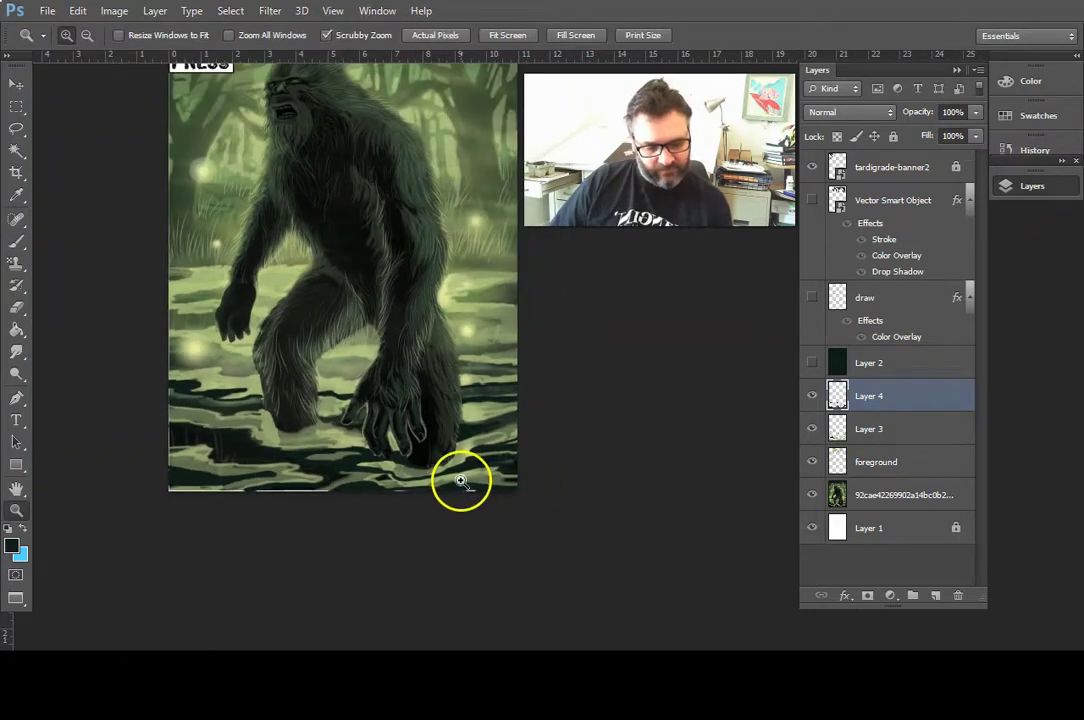
pyautogui.moveTo(464, 482); pyautogui.dragTo(403, 487)
pyautogui.click(333, 514)
pyautogui.moveTo(609, 407); pyautogui.dragTo(406, 73)
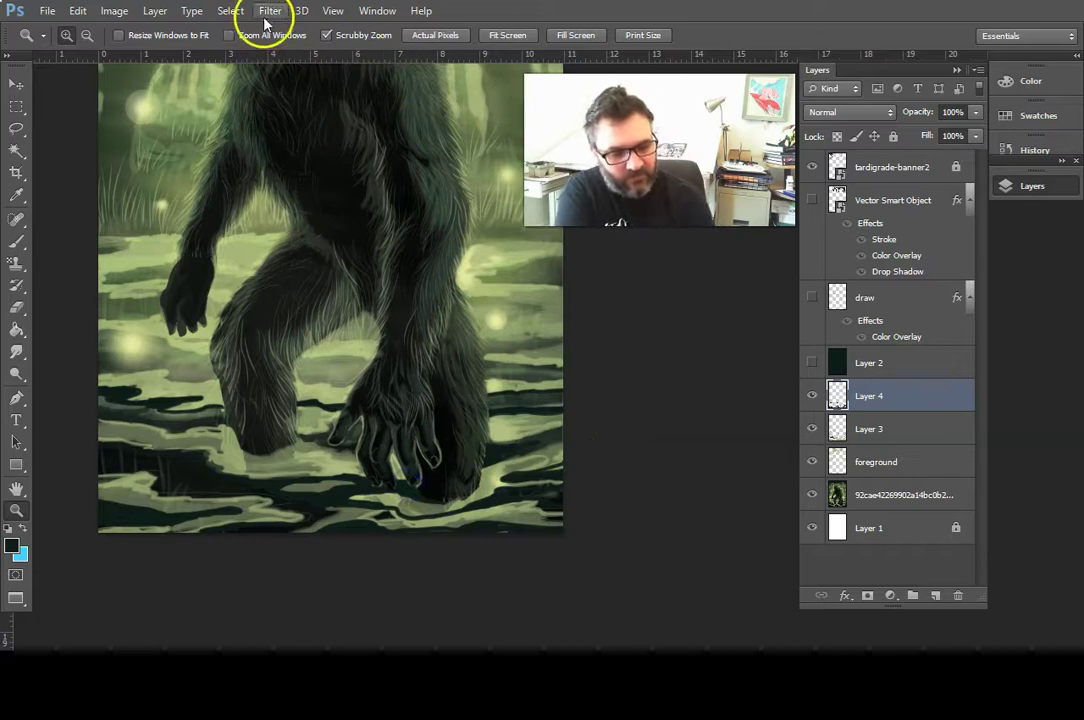
pyautogui.click(301, 11)
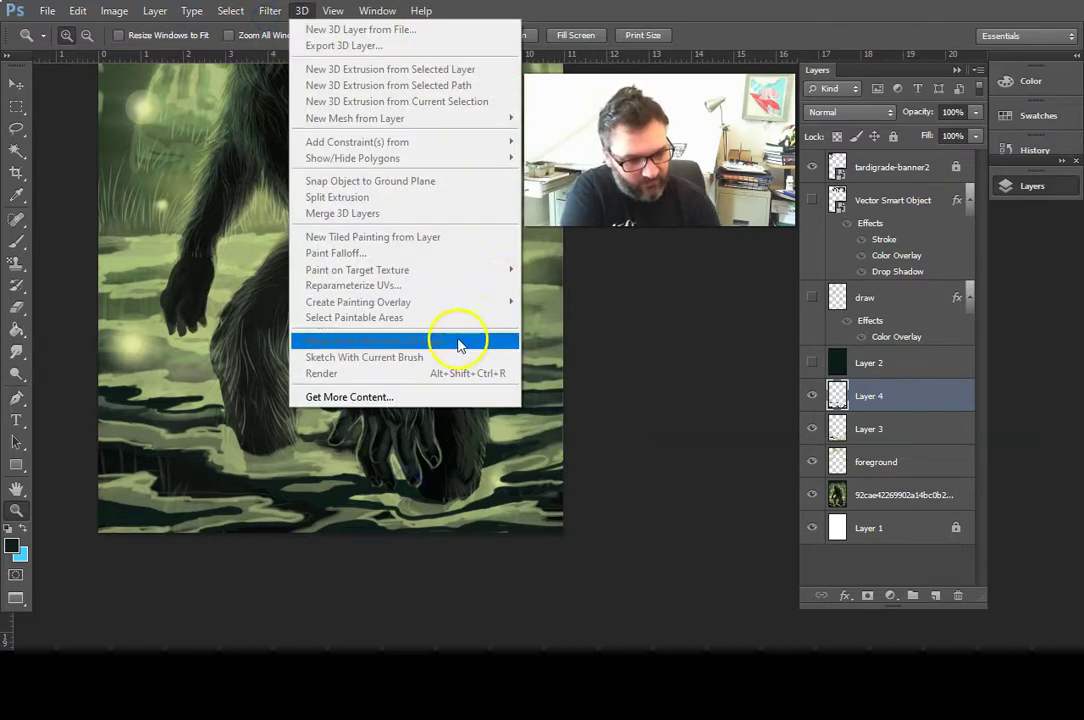
pyautogui.click(270, 11)
pyautogui.click(266, 11)
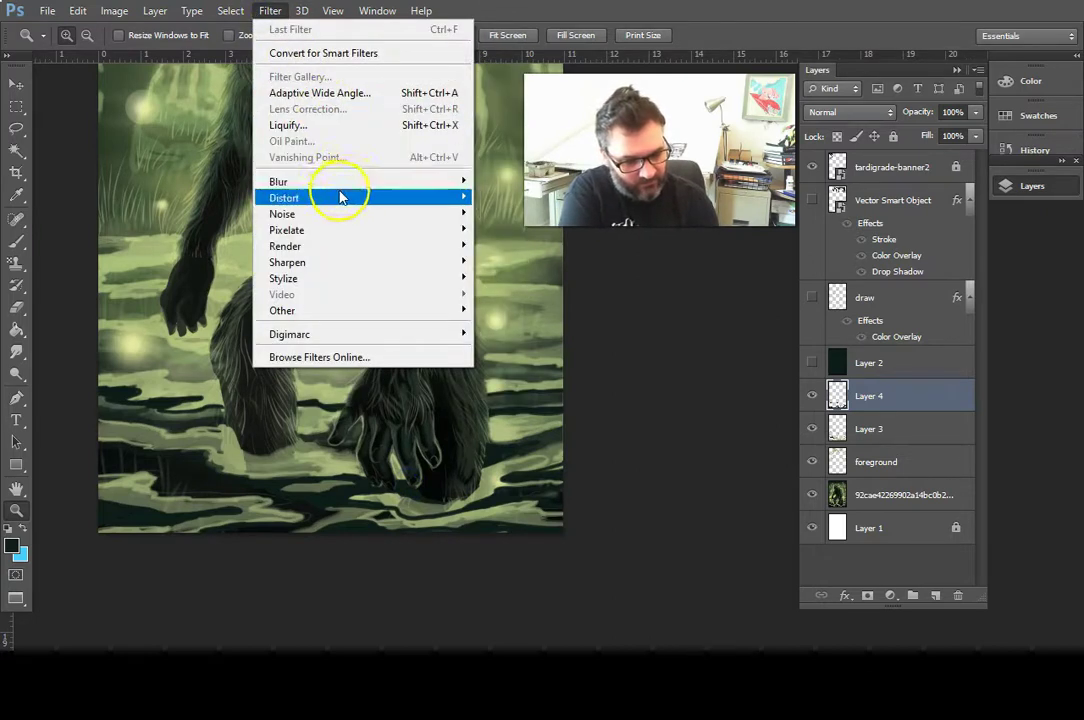
pyautogui.moveTo(356, 181)
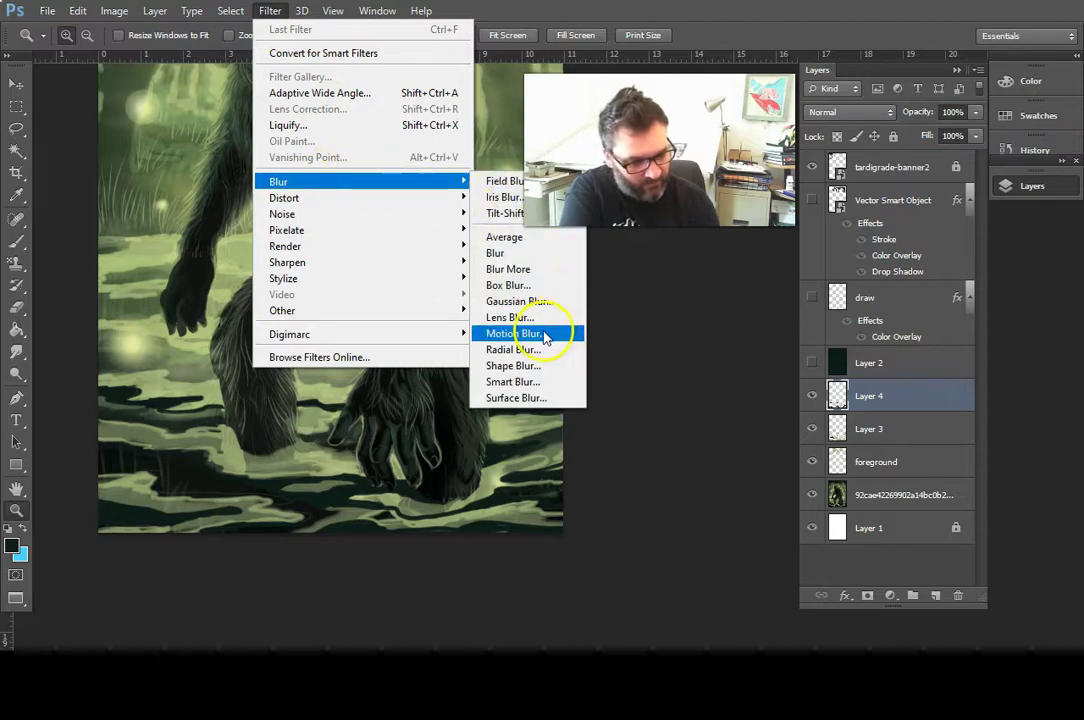
pyautogui.click(540, 302)
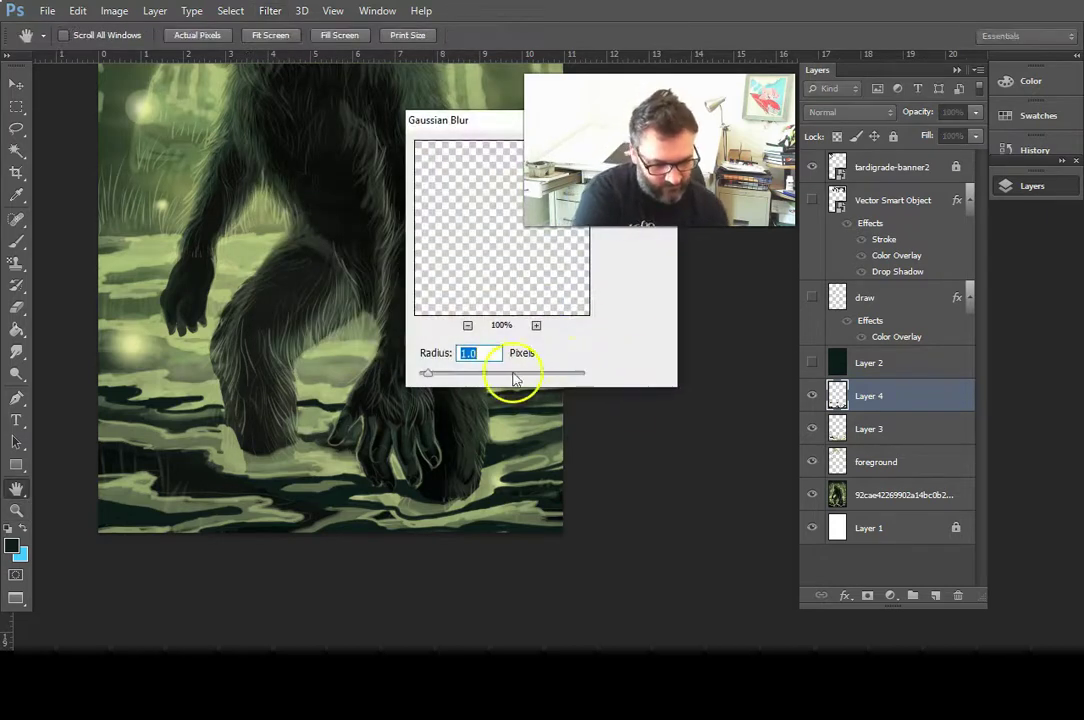
pyautogui.moveTo(430, 374); pyautogui.dragTo(460, 381)
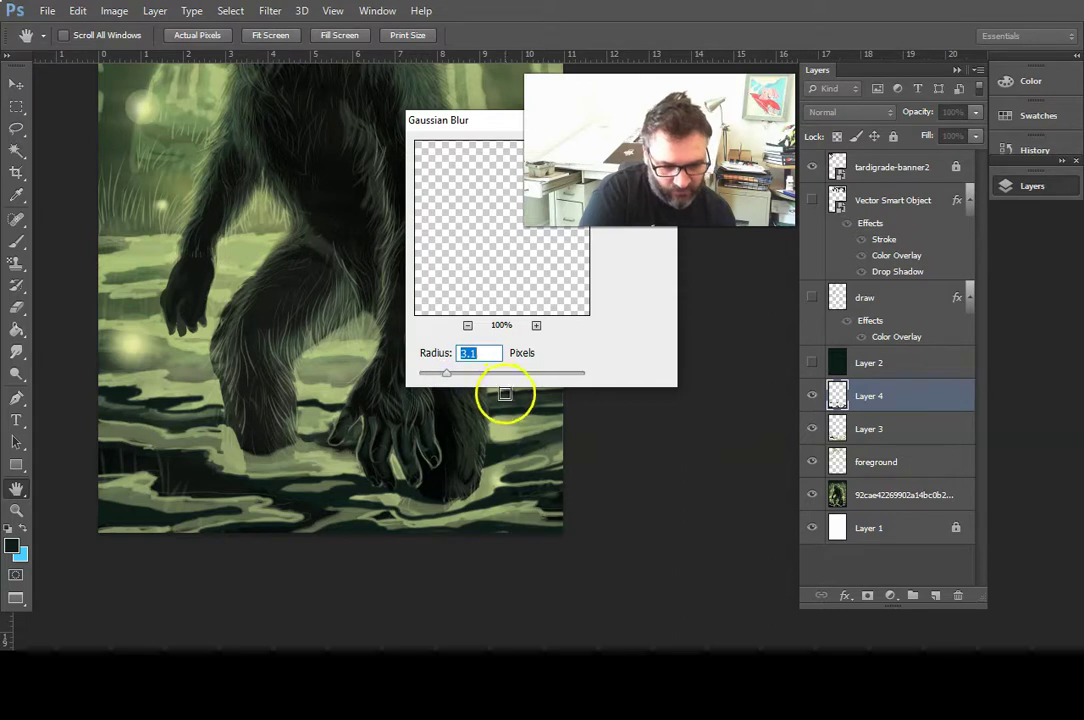
pyautogui.moveTo(466, 147); pyautogui.dragTo(680, 298)
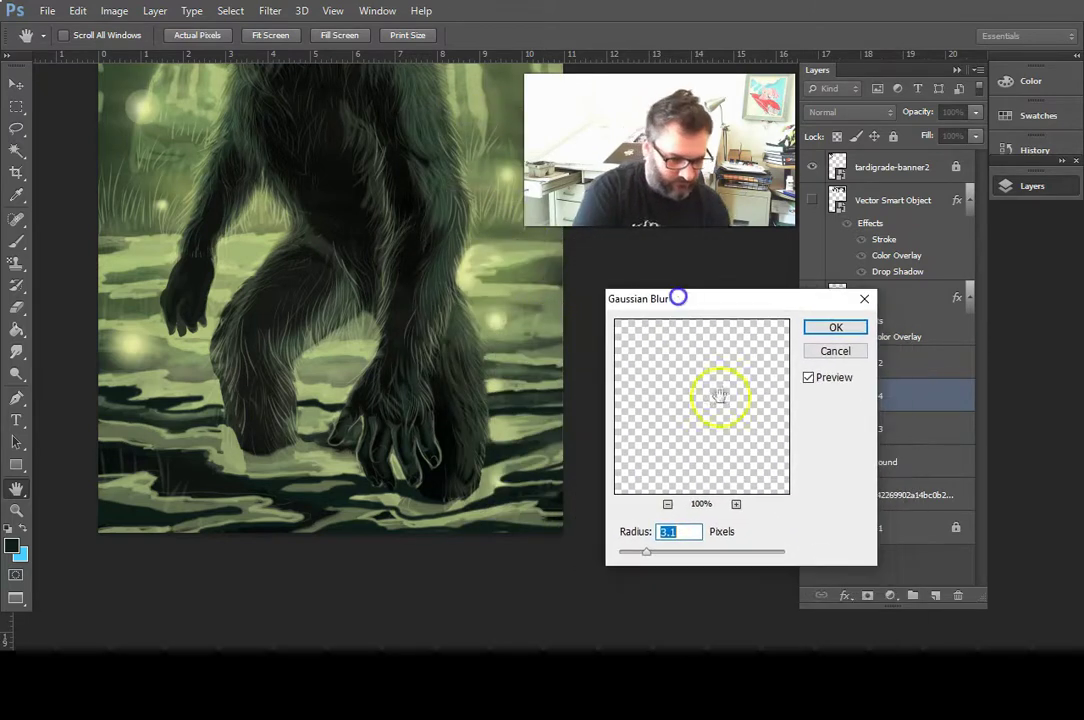
pyautogui.click(837, 329)
# - Hide and show Layer 4 to compare the water with and without the blurred dark ripples
pyautogui.press('z')
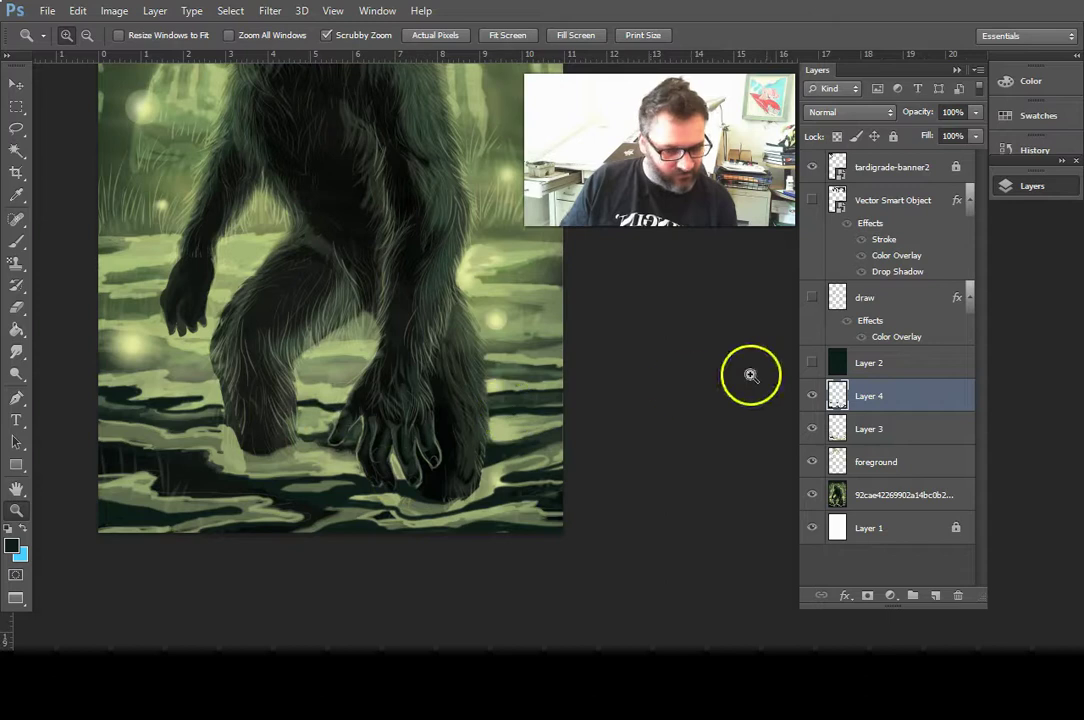
pyautogui.click(809, 396)
pyautogui.click(809, 397)
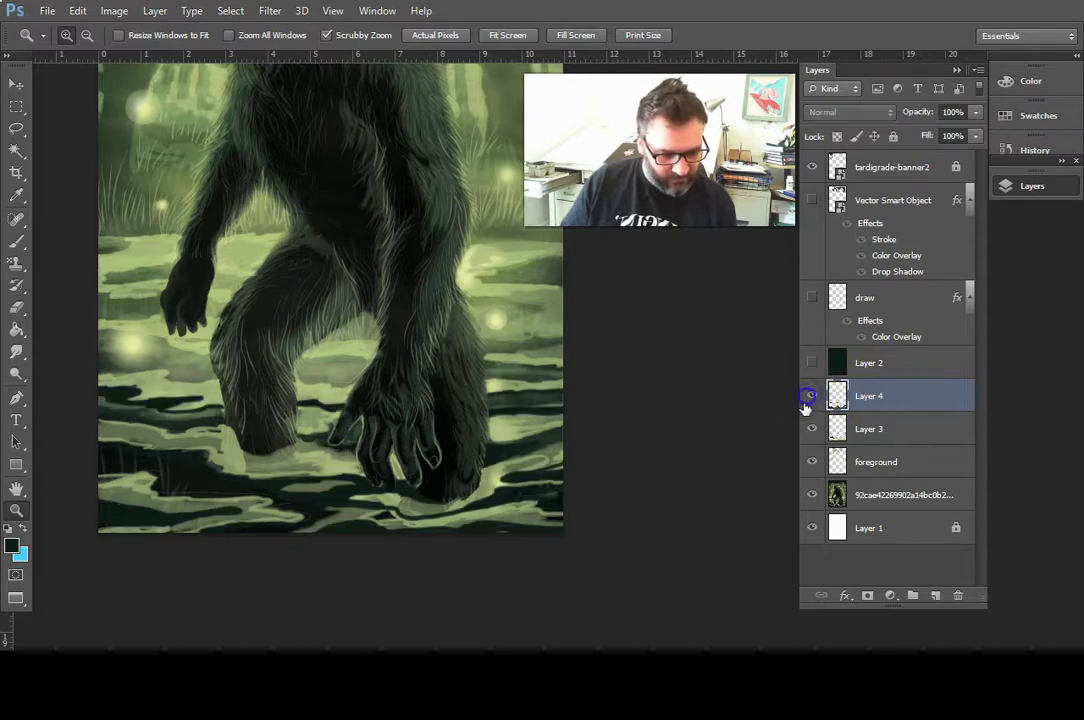
# - Toggle the visibility of Layer 4 and Layer 3 to compare how each ripple layer affects the water
pyautogui.click(813, 398)
pyautogui.click(813, 398)
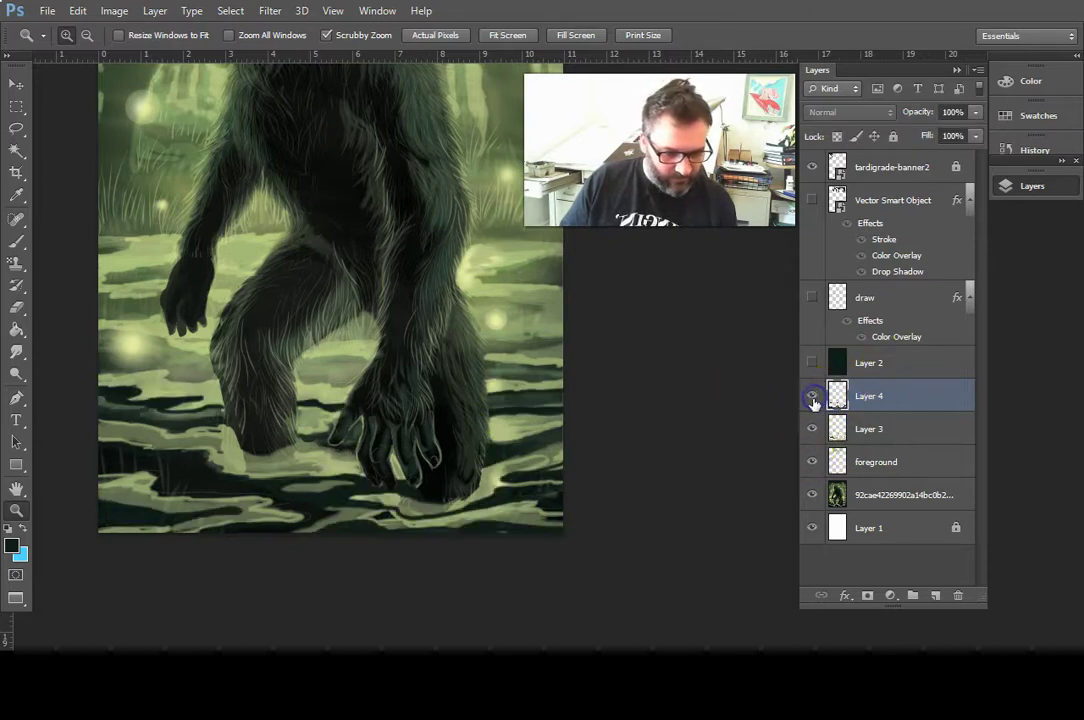
pyautogui.click(809, 428)
pyautogui.click(809, 428)
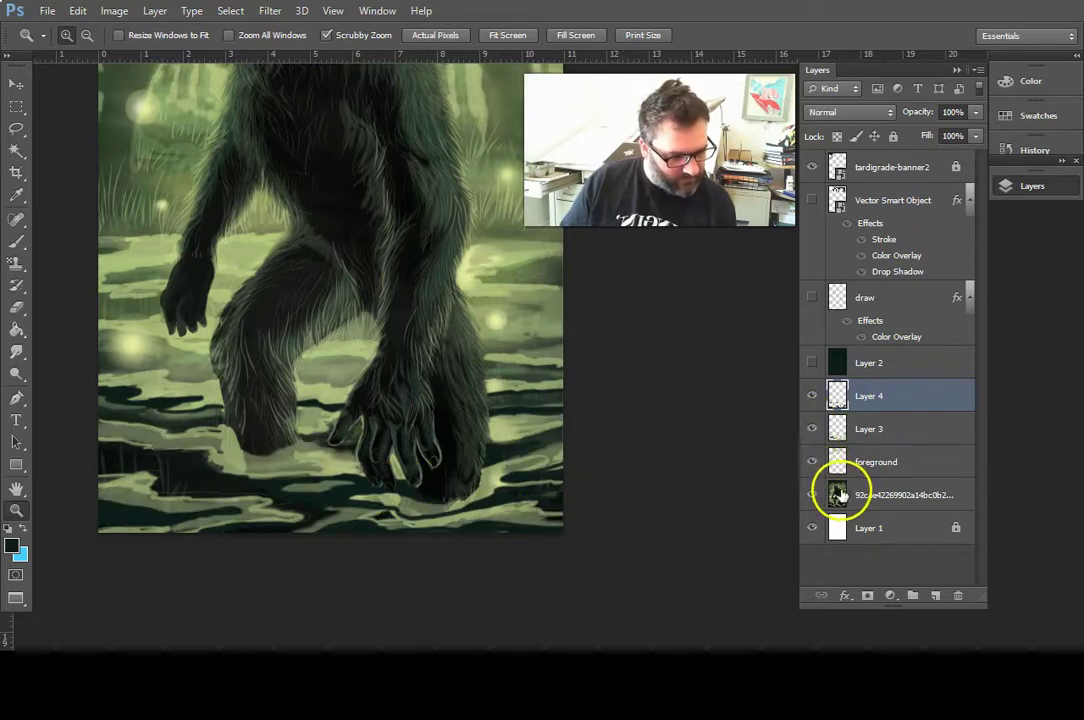
pyautogui.click(811, 428)
pyautogui.click(811, 428)
pyautogui.click(811, 428)
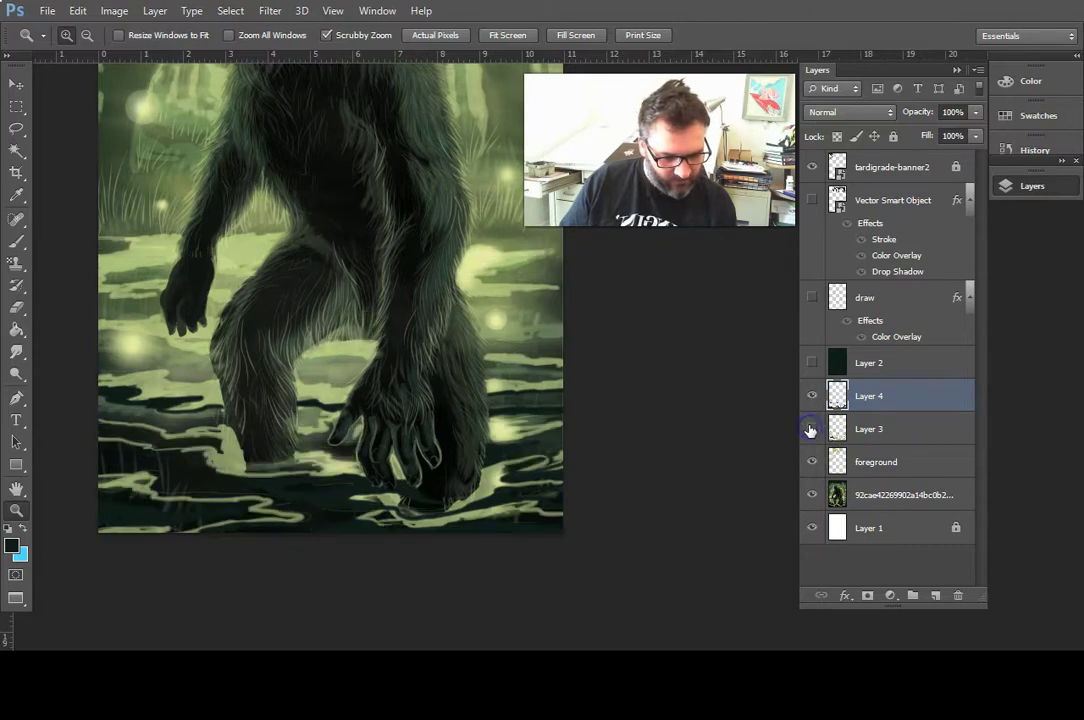
pyautogui.click(810, 428)
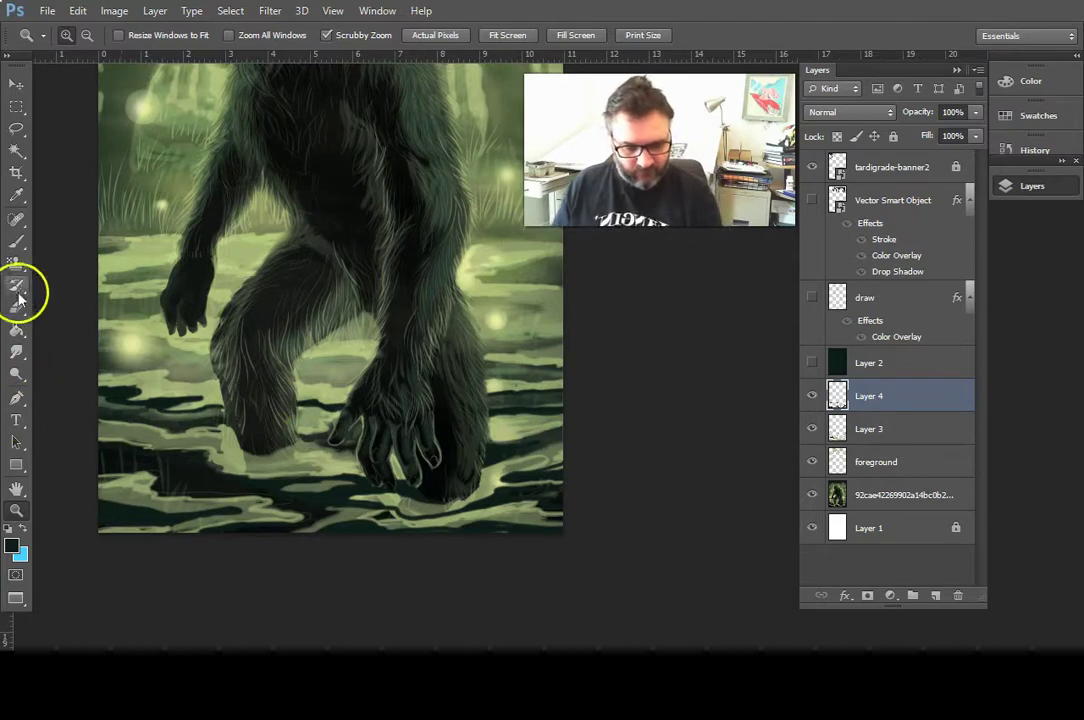
# - Sample the muted green from the water beside the front leg's base, and toggle the foreground layer and Layer 3 for comparison
pyautogui.click(16, 196)
pyautogui.click(233, 460)
pyautogui.click(812, 462)
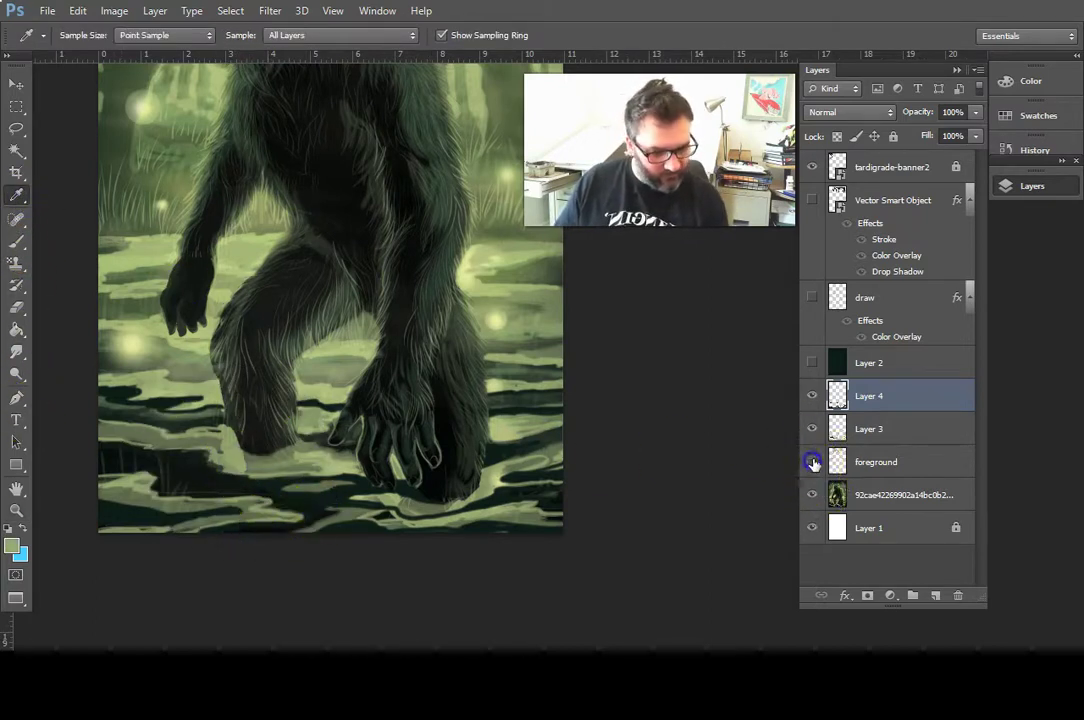
pyautogui.click(811, 461)
pyautogui.click(811, 429)
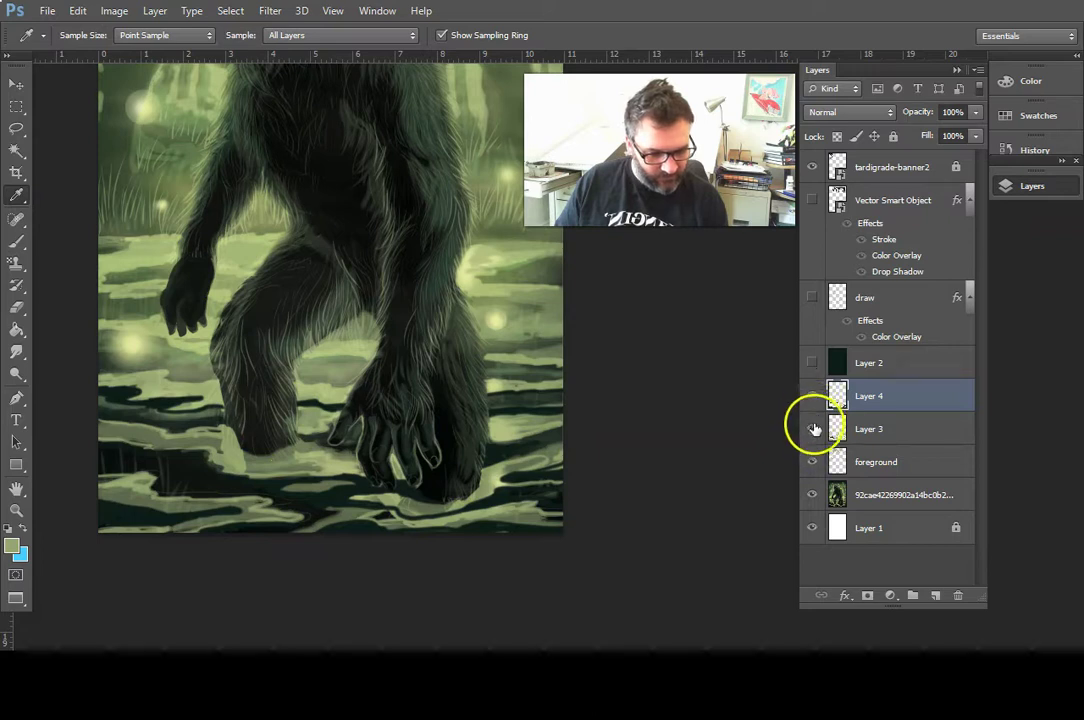
pyautogui.click(811, 429)
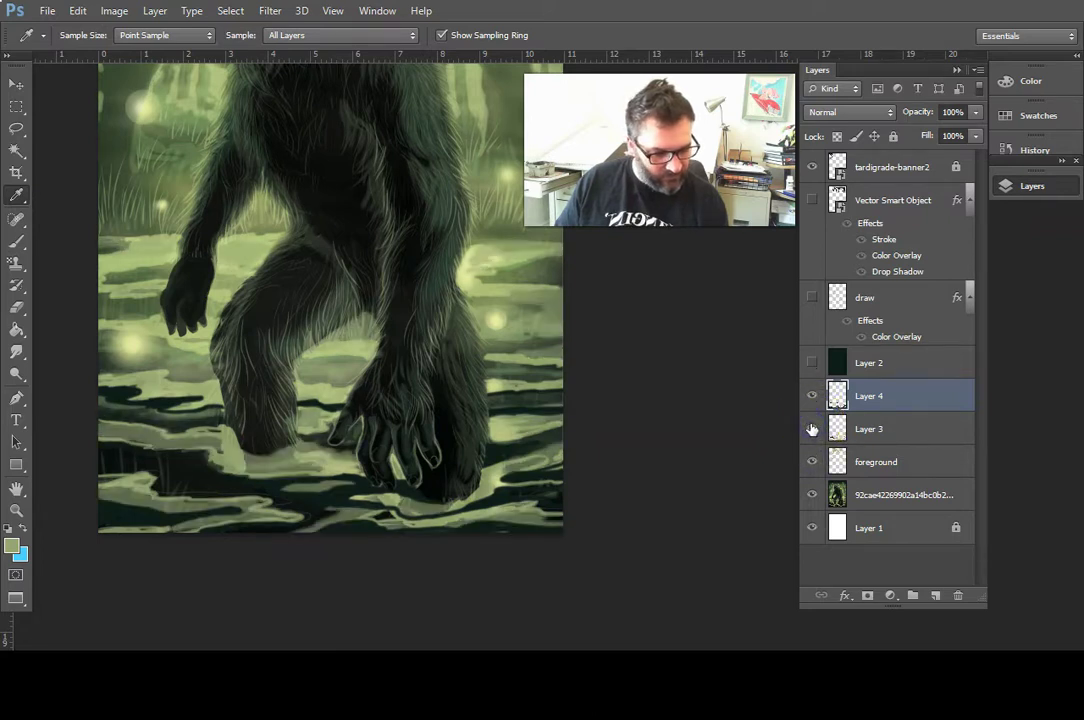
# - Brush the sampled green onto Layer 3 around the front leg's base, and toggle that layer to check the stroke
pyautogui.click(898, 429)
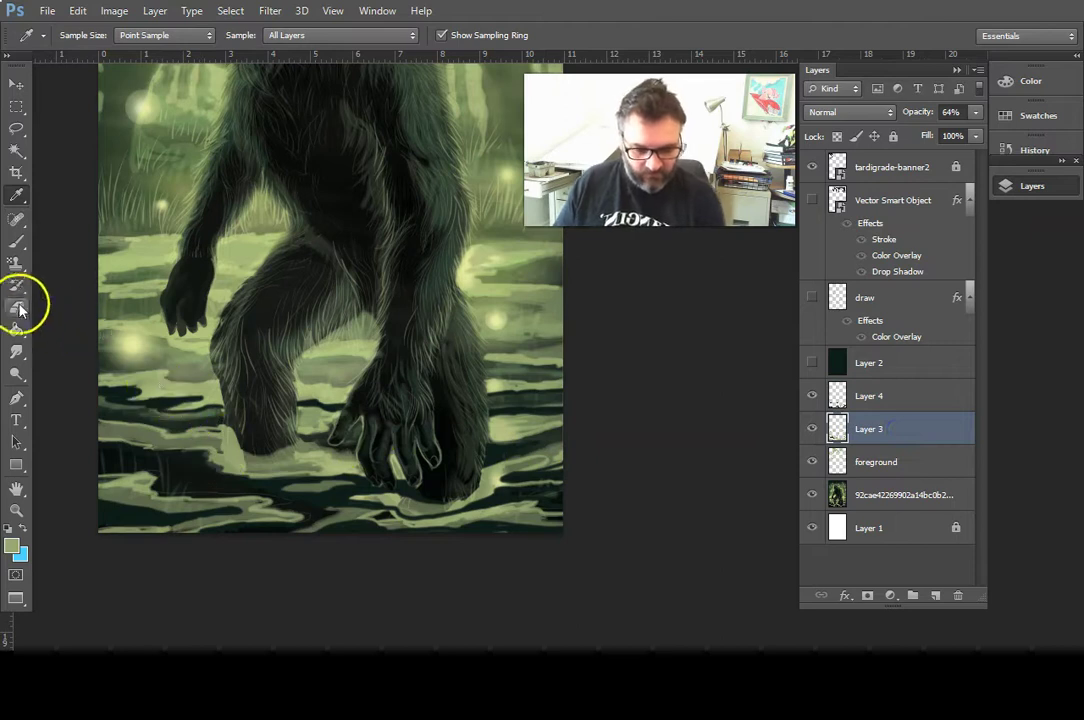
pyautogui.click(17, 241)
pyautogui.moveTo(228, 431); pyautogui.dragTo(259, 464)
pyautogui.click(812, 429)
pyautogui.click(812, 429)
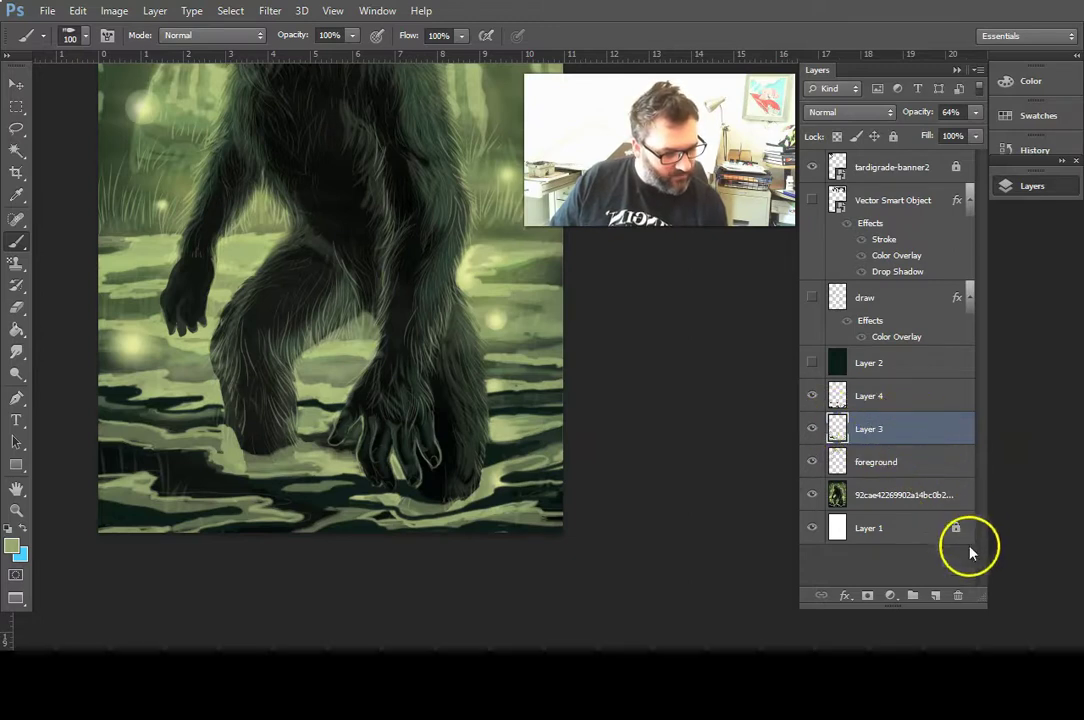
# - Create a new layer above Layer 3 and paint the sampled green into the water around the front leg's base
pyautogui.click(936, 596)
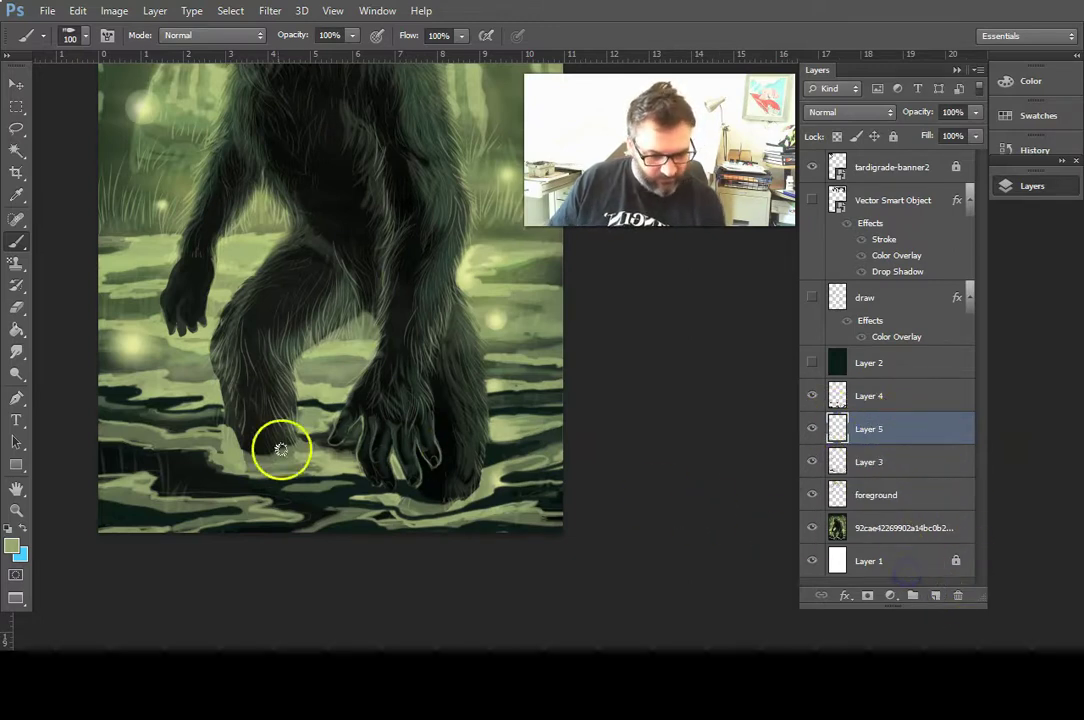
pyautogui.moveTo(247, 464)
pyautogui.mouseDown()
pyautogui.moveTo(288, 460)
pyautogui.moveTo(275, 461)
pyautogui.mouseUp()
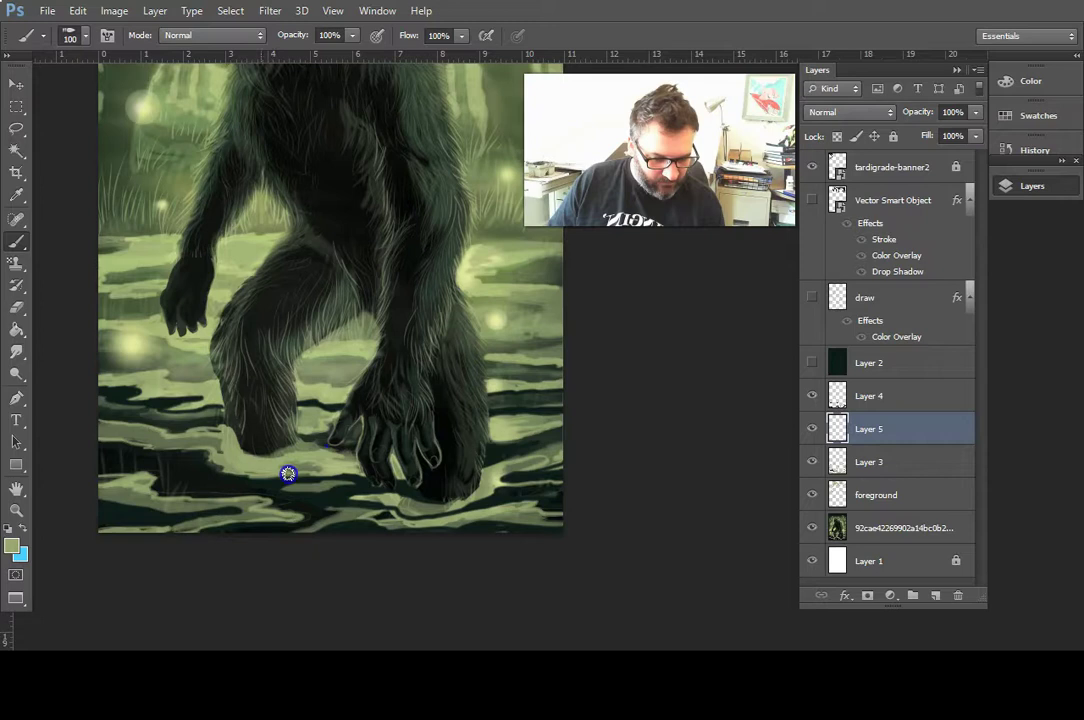
pyautogui.moveTo(242, 471)
pyautogui.mouseDown()
pyautogui.moveTo(237, 479)
pyautogui.moveTo(213, 437)
pyautogui.moveTo(199, 435)
pyautogui.mouseUp()
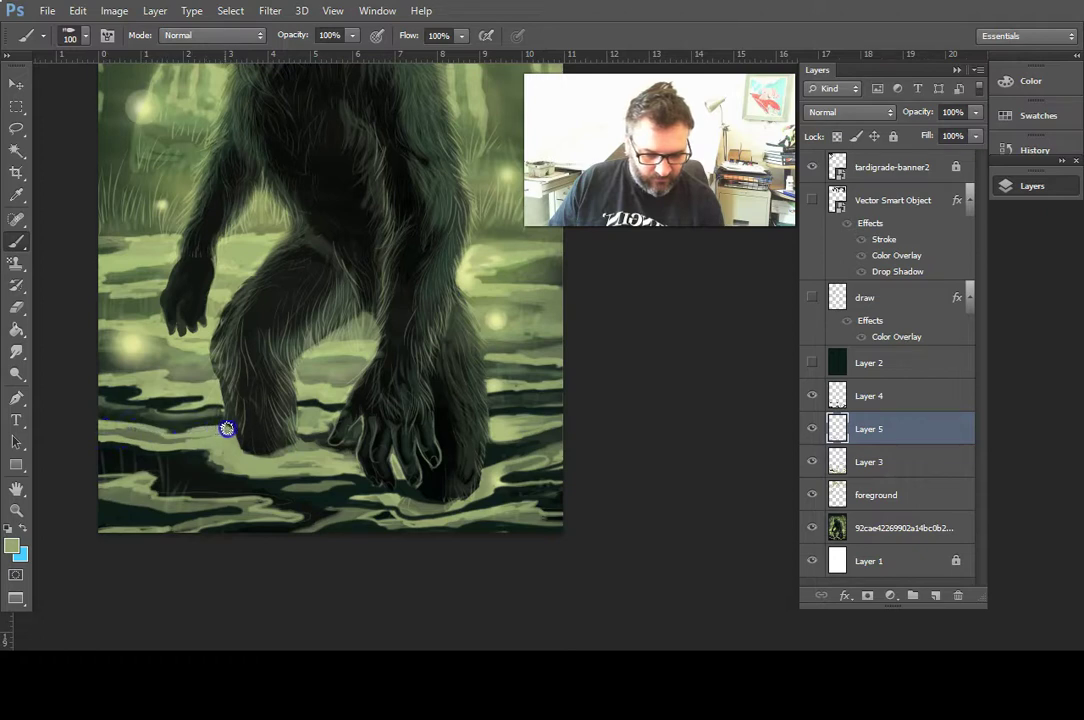
pyautogui.moveTo(231, 444); pyautogui.dragTo(220, 445)
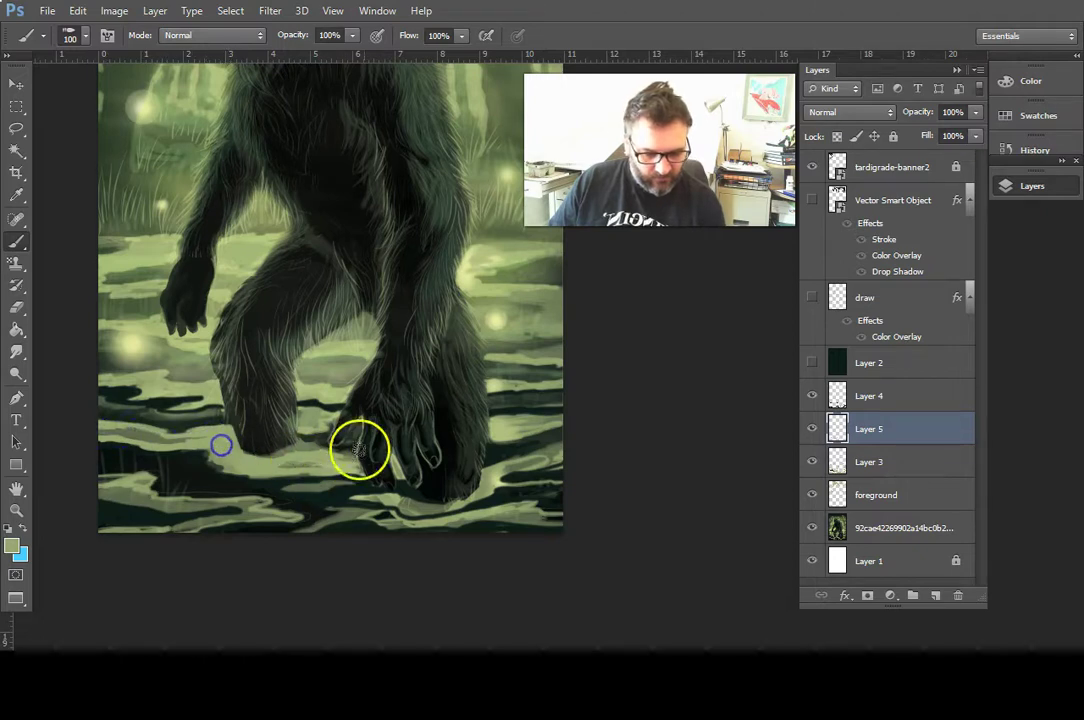
pyautogui.moveTo(302, 415)
pyautogui.mouseDown()
pyautogui.moveTo(351, 419)
pyautogui.moveTo(206, 399)
pyautogui.moveTo(490, 440)
pyautogui.moveTo(312, 471)
pyautogui.moveTo(211, 460)
pyautogui.mouseUp()
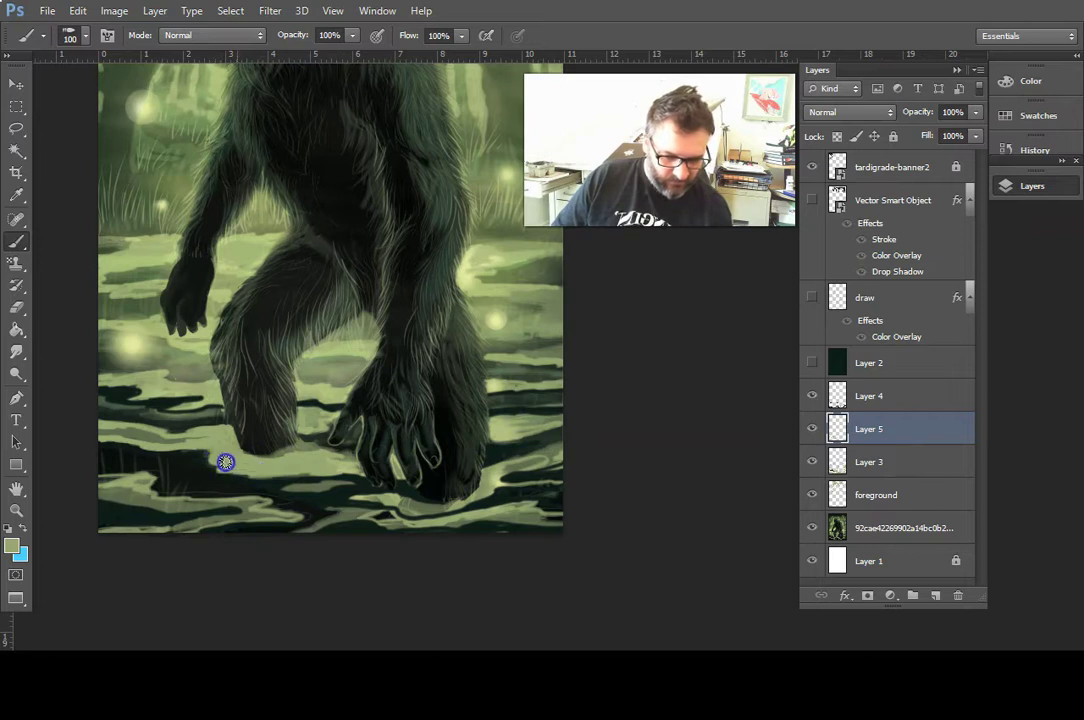
# - Paint the sampled green onto the light ripples beside the rear leg, below the large hand and along the artwork's lower edge
pyautogui.moveTo(358, 487)
pyautogui.mouseDown()
pyautogui.moveTo(490, 458)
pyautogui.moveTo(540, 463)
pyautogui.moveTo(506, 467)
pyautogui.mouseUp()
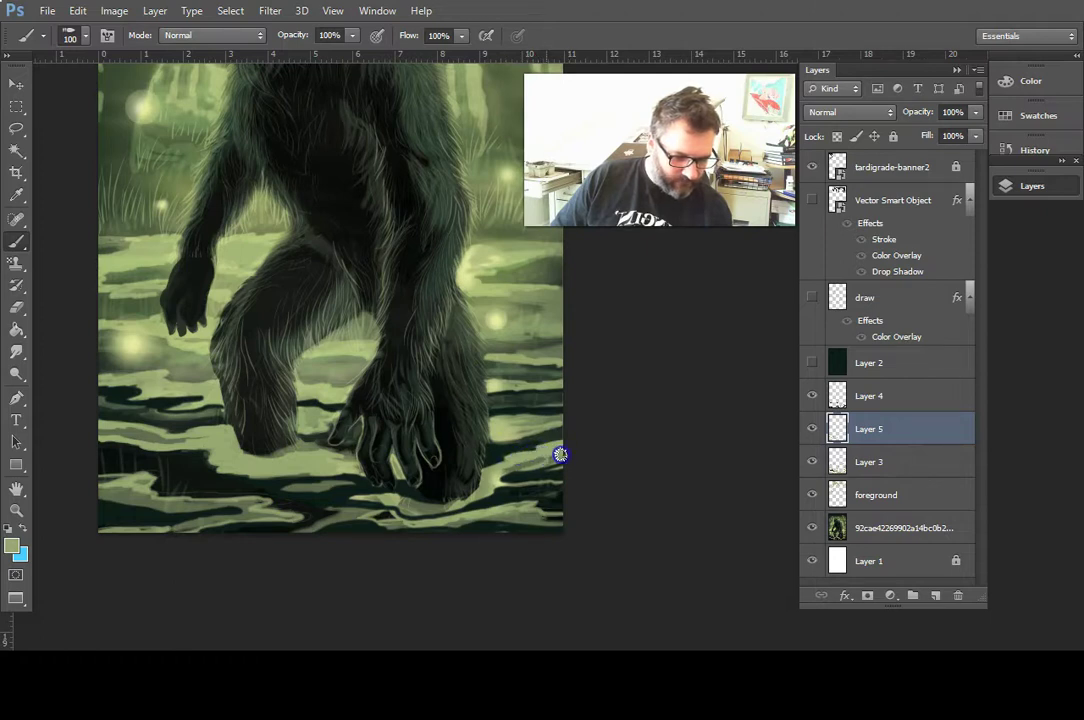
pyautogui.moveTo(430, 503)
pyautogui.mouseDown()
pyautogui.moveTo(416, 508)
pyautogui.moveTo(460, 503)
pyautogui.moveTo(450, 505)
pyautogui.moveTo(477, 518)
pyautogui.moveTo(450, 520)
pyautogui.mouseUp()
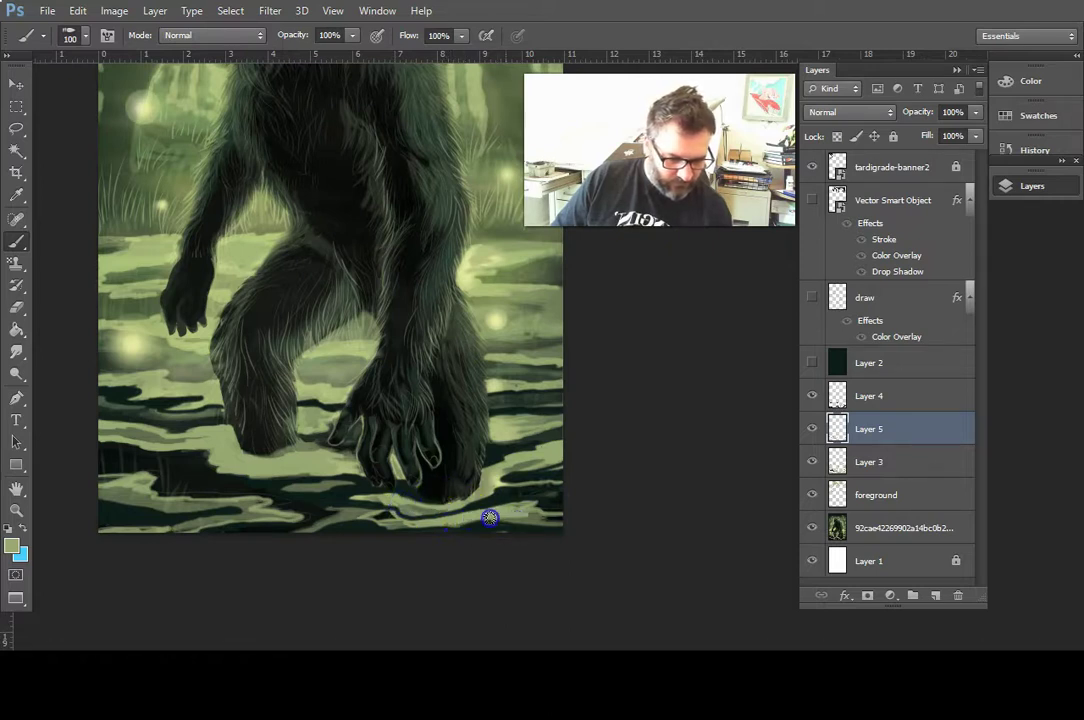
pyautogui.moveTo(414, 519); pyautogui.dragTo(407, 521)
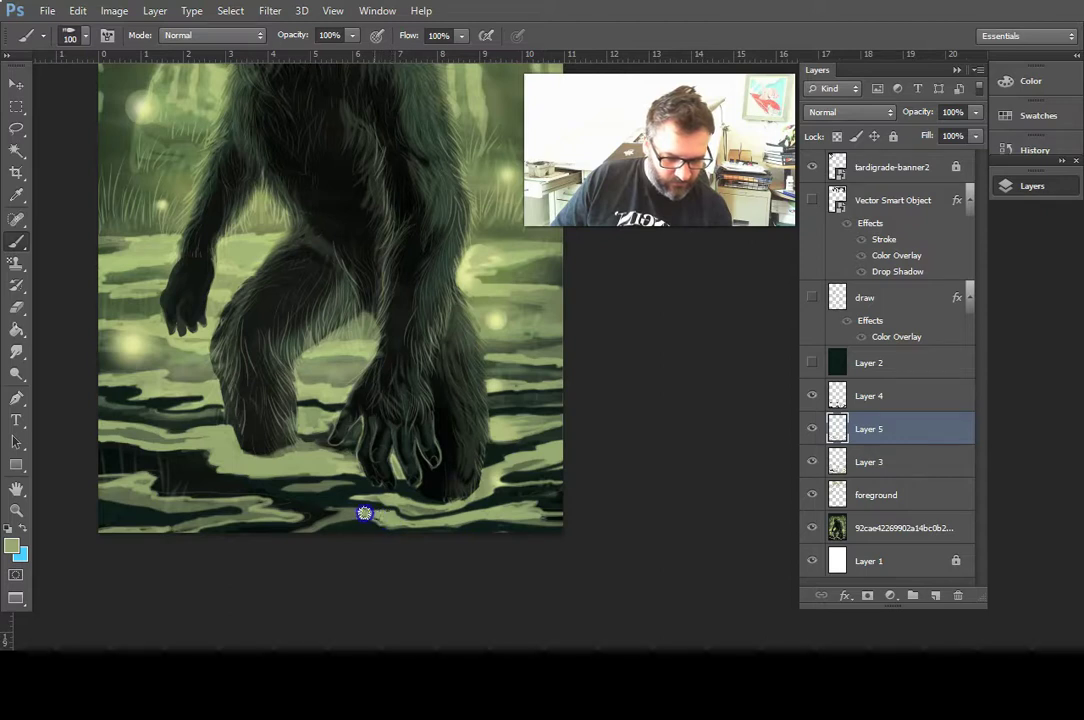
pyautogui.moveTo(331, 515)
pyautogui.mouseDown()
pyautogui.moveTo(281, 537)
pyautogui.moveTo(290, 527)
pyautogui.moveTo(262, 528)
pyautogui.moveTo(292, 520)
pyautogui.moveTo(219, 497)
pyautogui.moveTo(252, 503)
pyautogui.mouseUp()
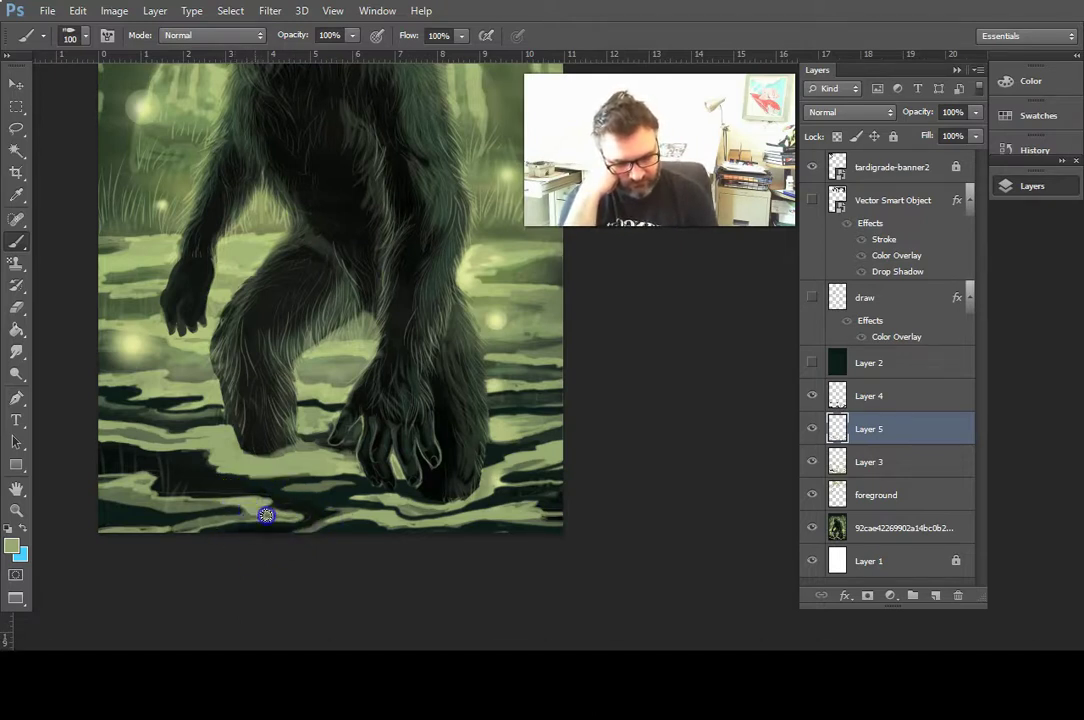
pyautogui.moveTo(160, 497)
pyautogui.mouseDown()
pyautogui.moveTo(223, 503)
pyautogui.moveTo(208, 504)
pyautogui.mouseUp()
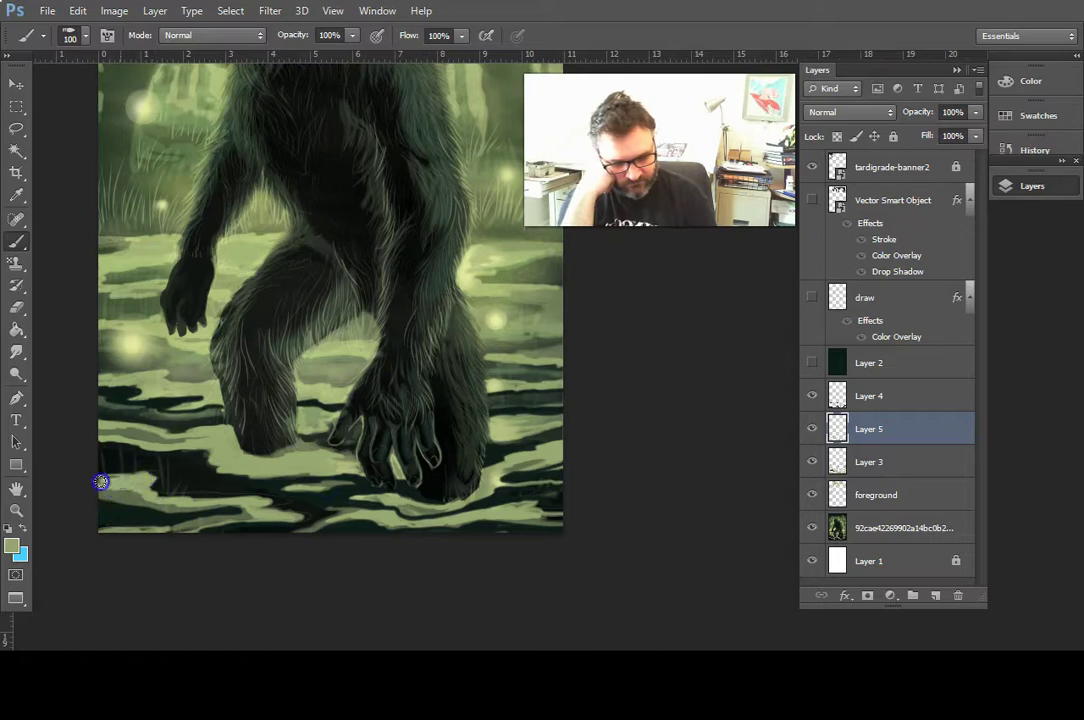
pyautogui.moveTo(104, 482); pyautogui.dragTo(78, 484)
# - Extend the green painting to the water behind the rear leg, between the legs and below the far hand
pyautogui.moveTo(497, 386); pyautogui.dragTo(534, 390)
pyautogui.moveTo(343, 347); pyautogui.dragTo(324, 352)
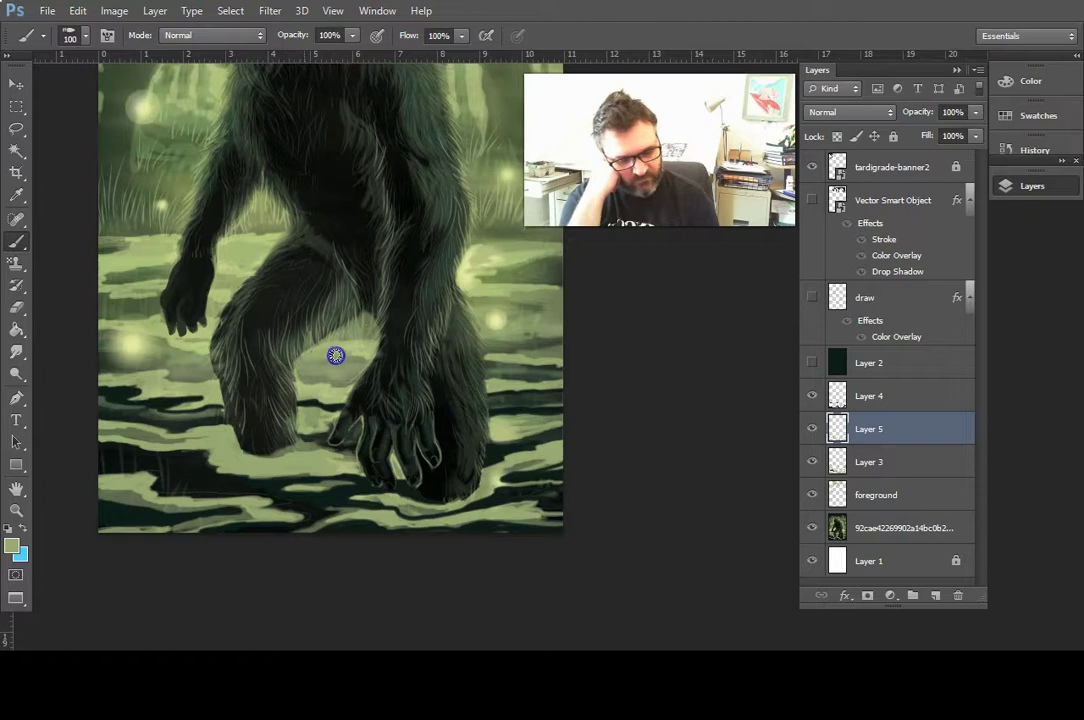
pyautogui.moveTo(367, 359); pyautogui.dragTo(371, 359)
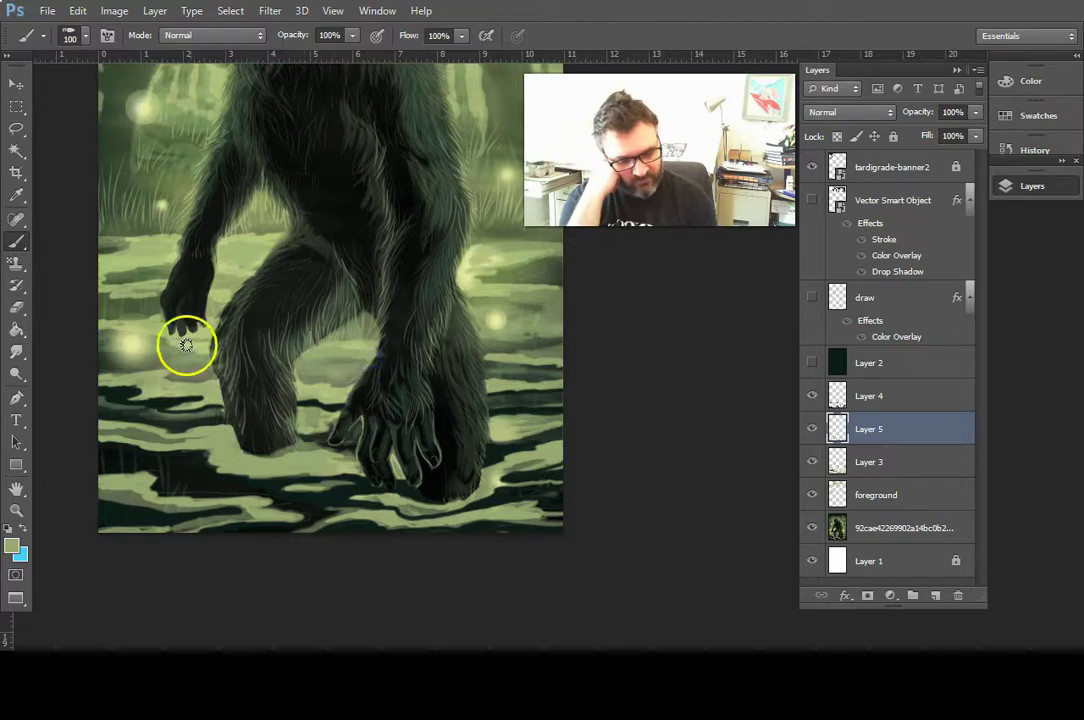
pyautogui.moveTo(180, 341); pyautogui.dragTo(202, 341)
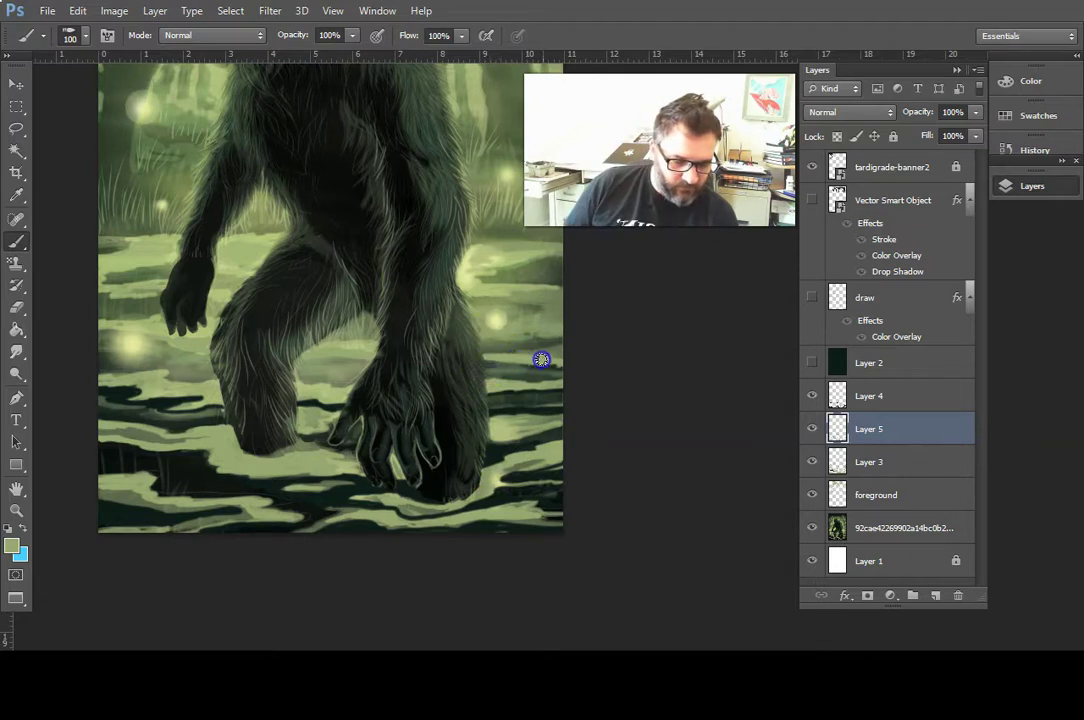
# - View the whole cover and toggle Layer 5, the main artwork layer and the foreground layer to compare their contributions
pyautogui.press('z')
pyautogui.keyDown('alt'); pyautogui.click(400, 480); pyautogui.keyUp('alt')
pyautogui.keyDown('alt'); pyautogui.click(394, 512); pyautogui.keyUp('alt')
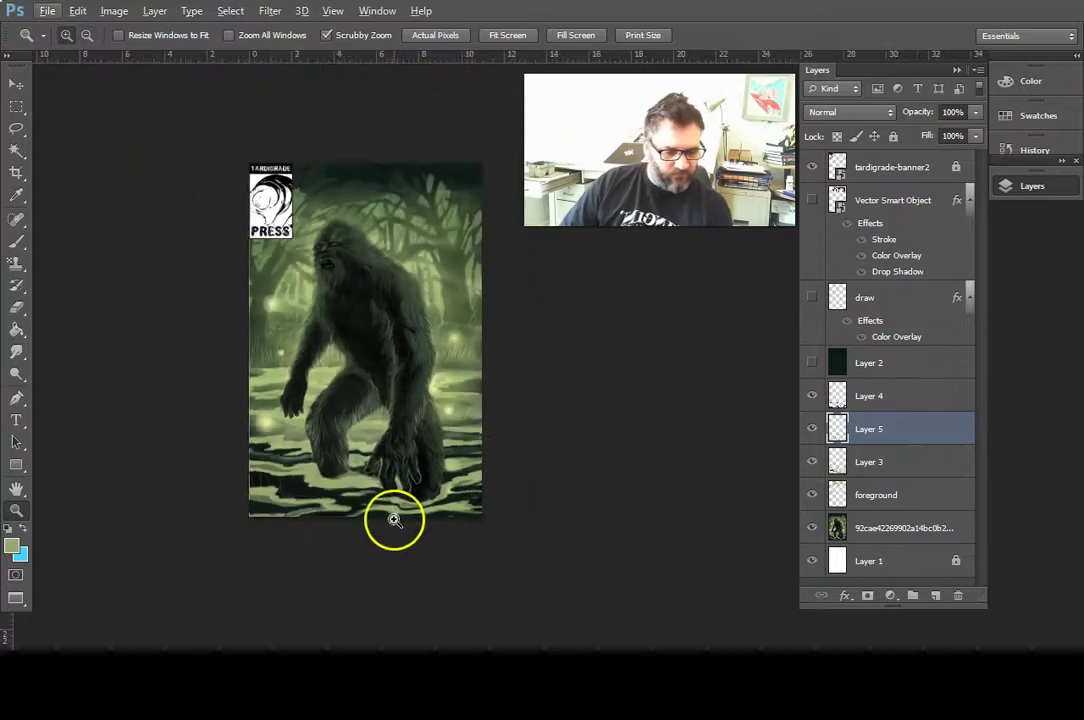
pyautogui.click(387, 522)
pyautogui.click(387, 522)
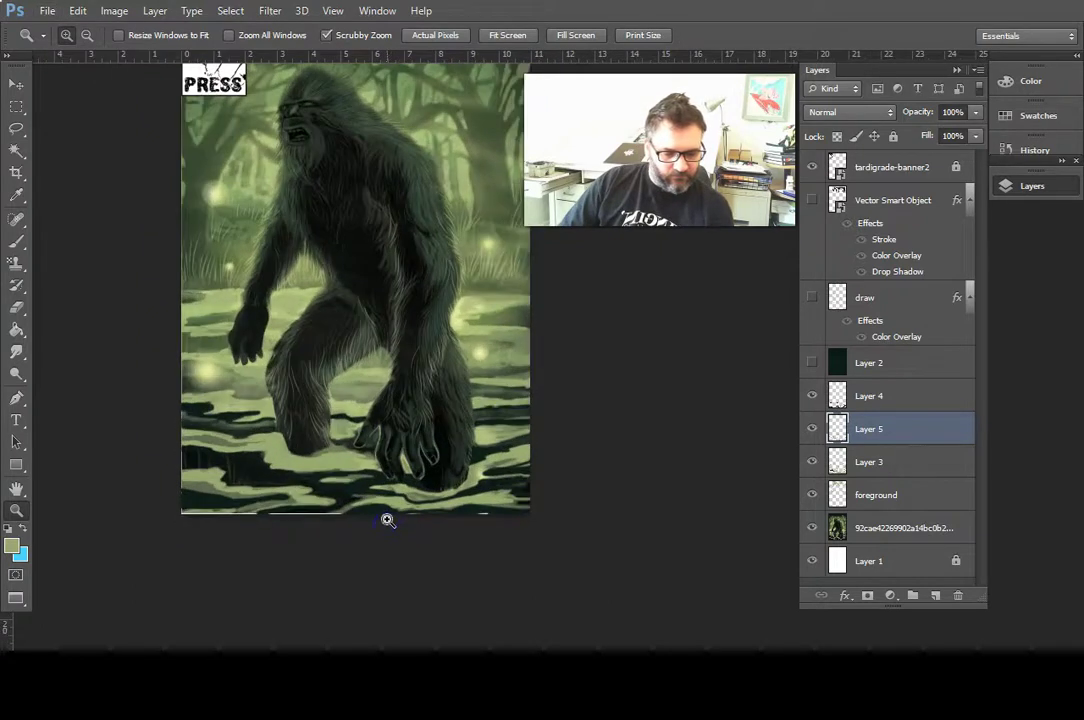
pyautogui.moveTo(375, 515); pyautogui.dragTo(330, 592)
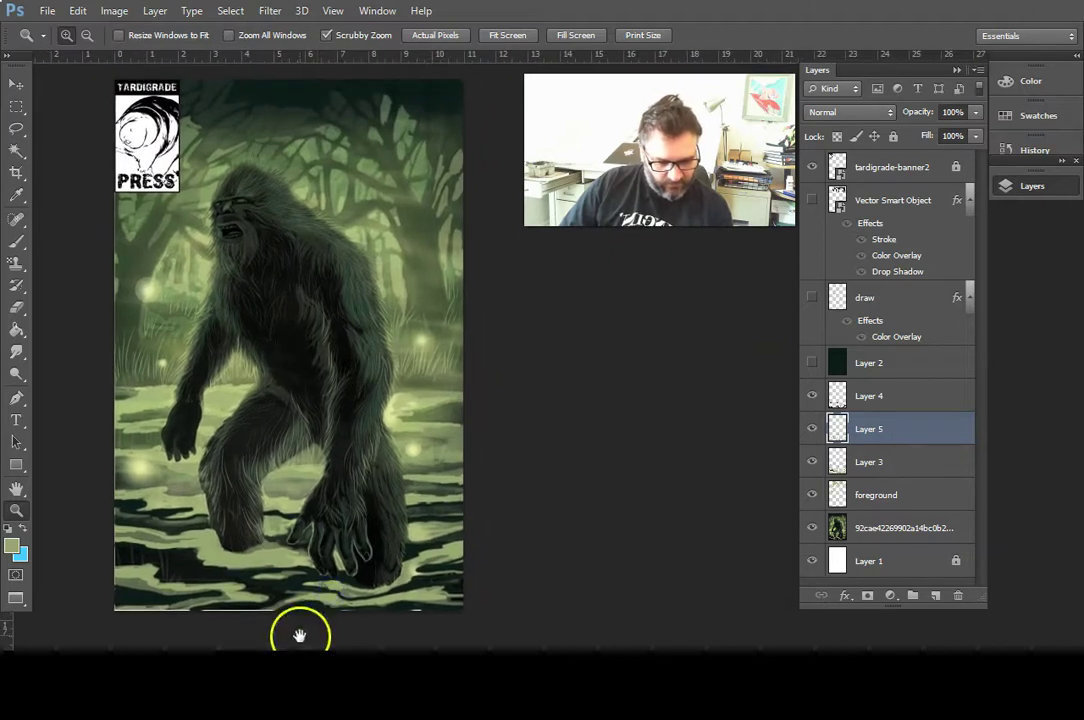
pyautogui.click(16, 84)
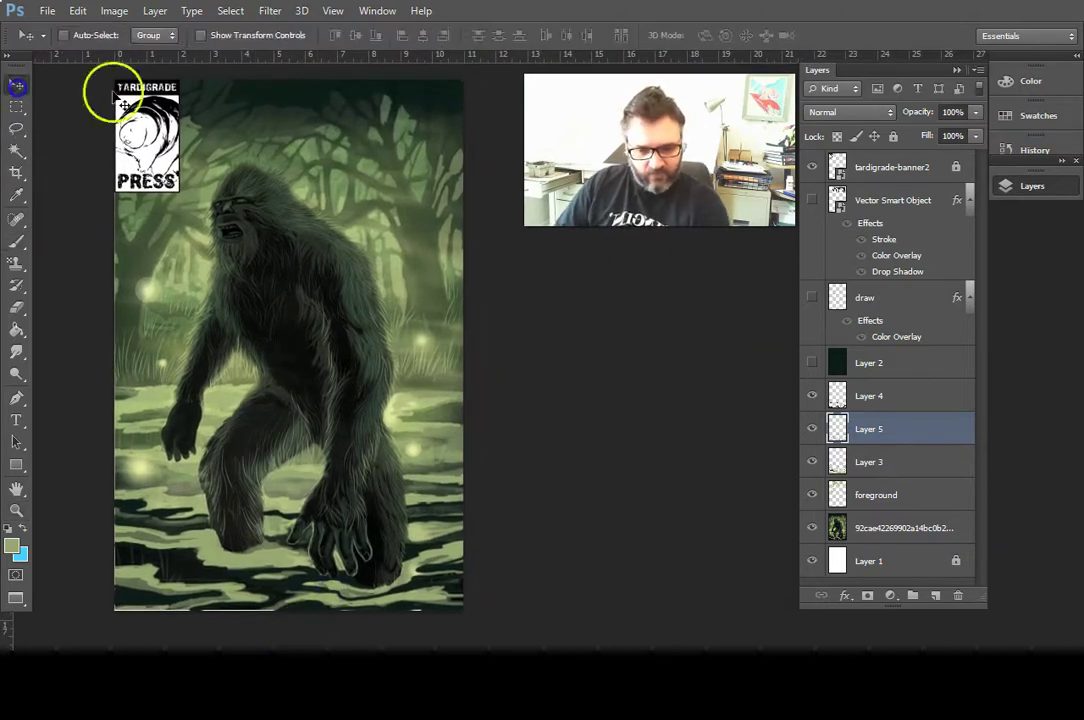
pyautogui.click(812, 429)
pyautogui.click(812, 429)
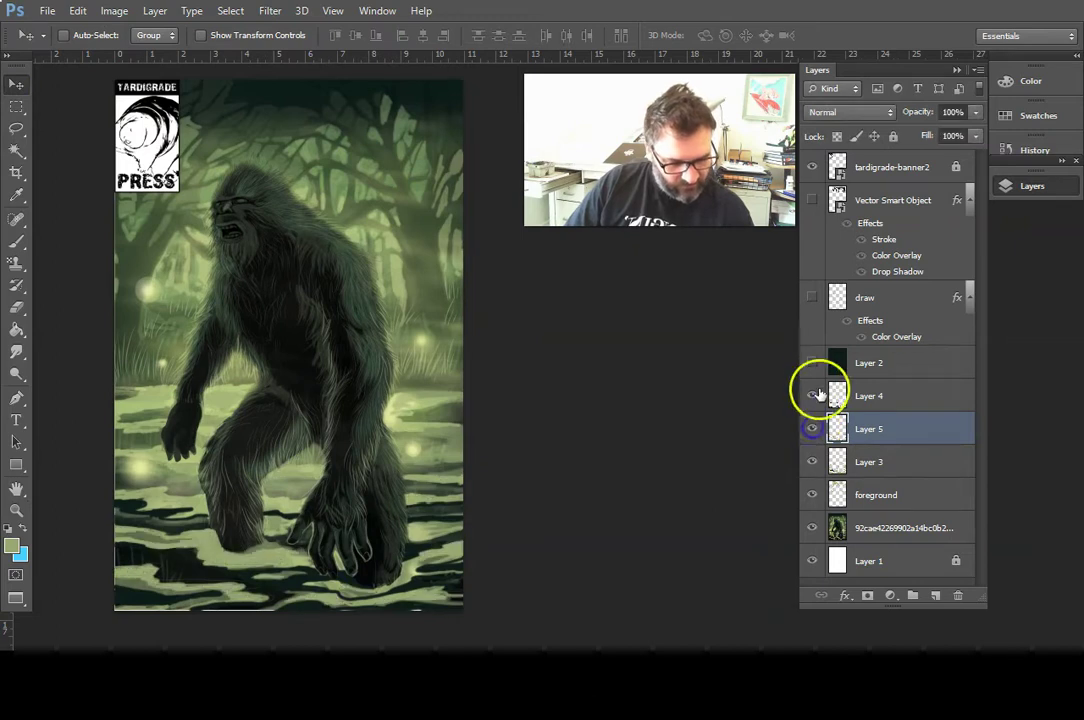
pyautogui.click(811, 527)
pyautogui.click(811, 527)
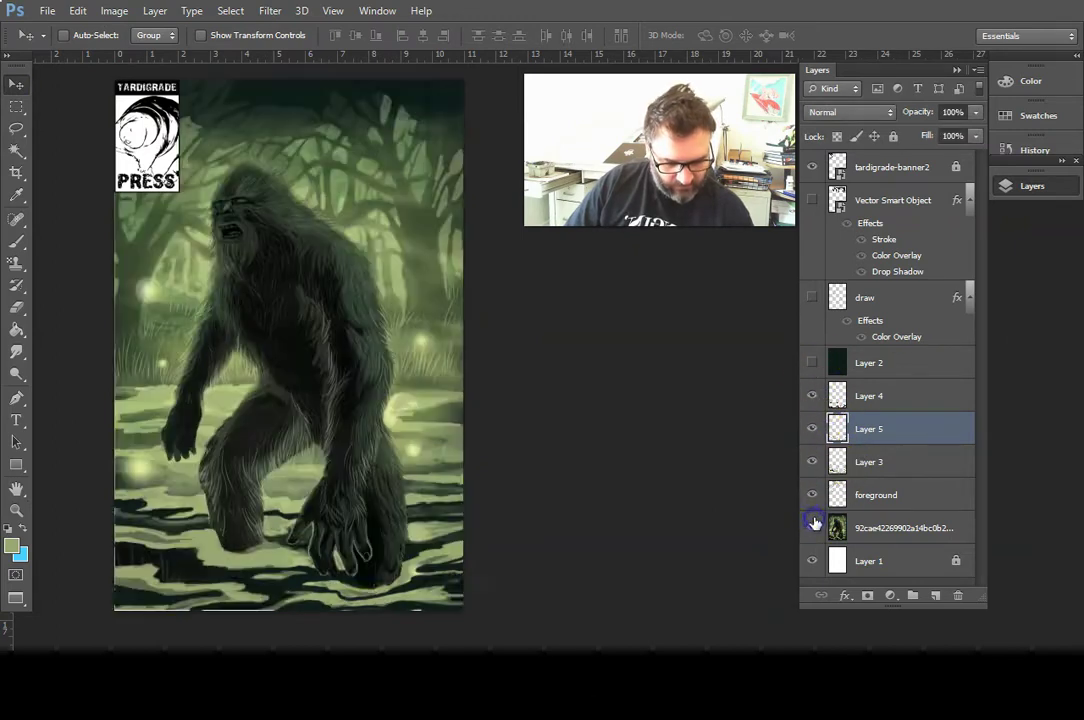
pyautogui.click(930, 525)
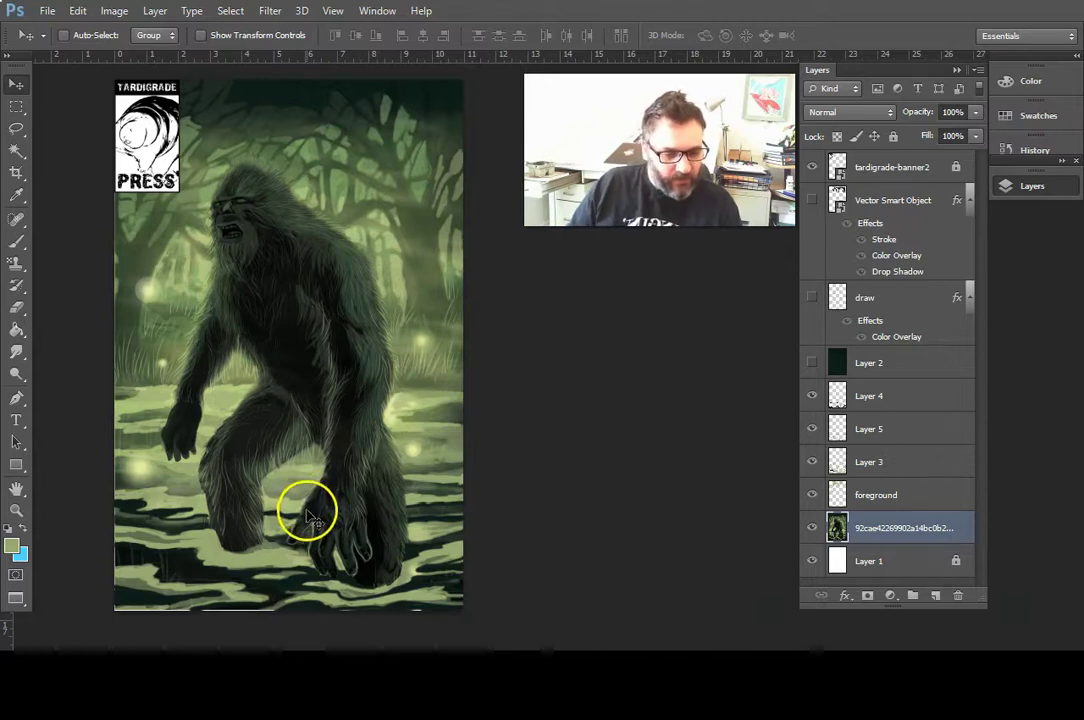
pyautogui.click(810, 497)
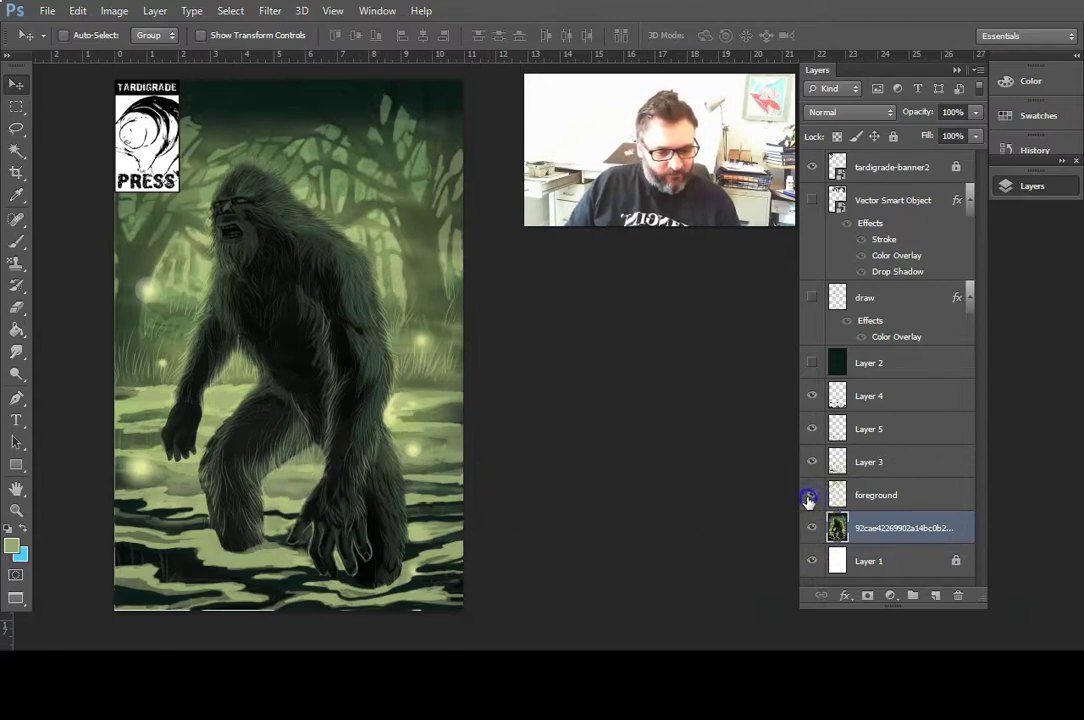
# - Select the foreground layer and brush the muted green over the dark branches along the canopy's upper edge
pyautogui.click(919, 495)
pyautogui.press('z')
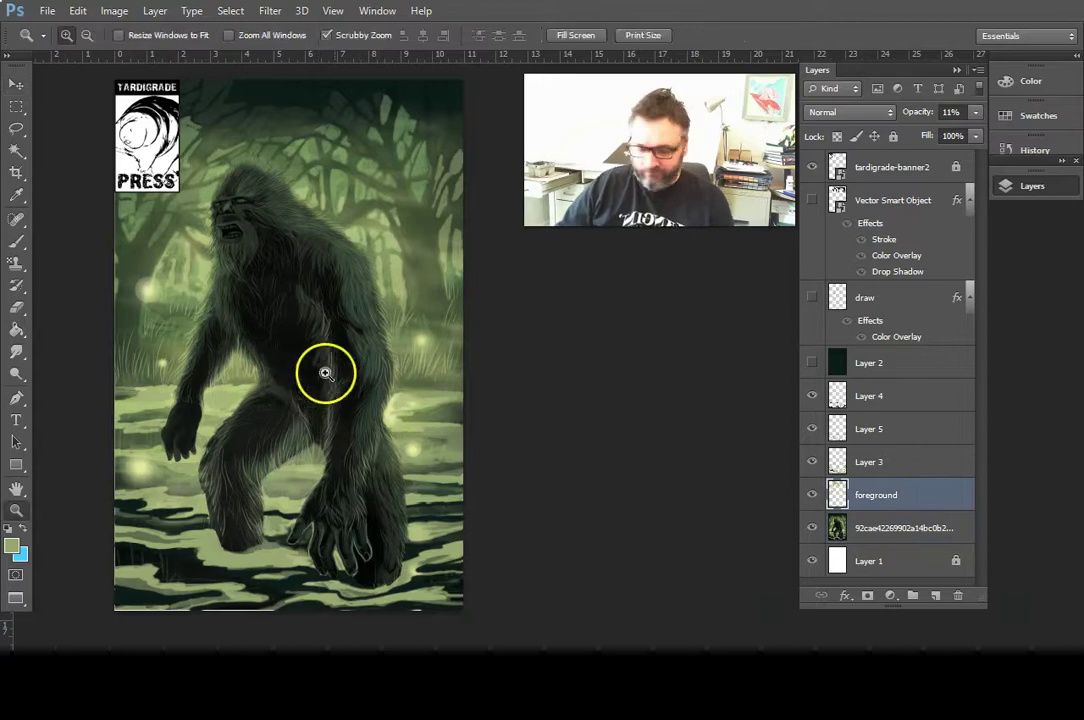
pyautogui.click(352, 346)
pyautogui.click(352, 346)
pyautogui.moveTo(360, 331); pyautogui.dragTo(367, 508)
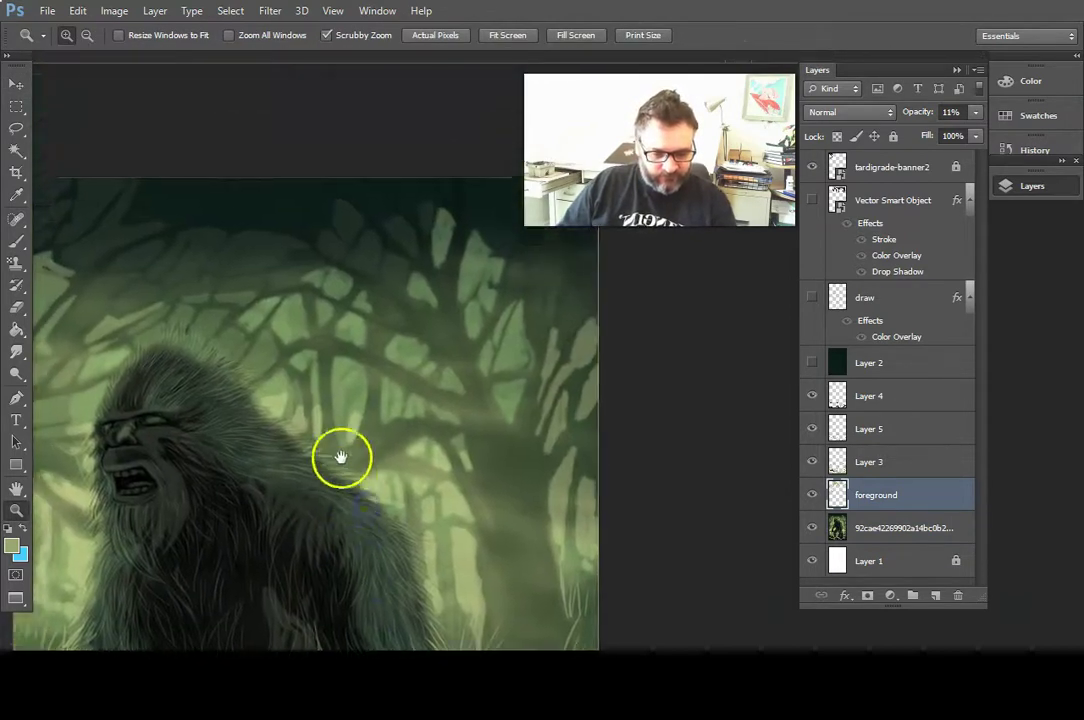
pyautogui.moveTo(341, 457); pyautogui.dragTo(375, 520)
pyautogui.click(18, 243)
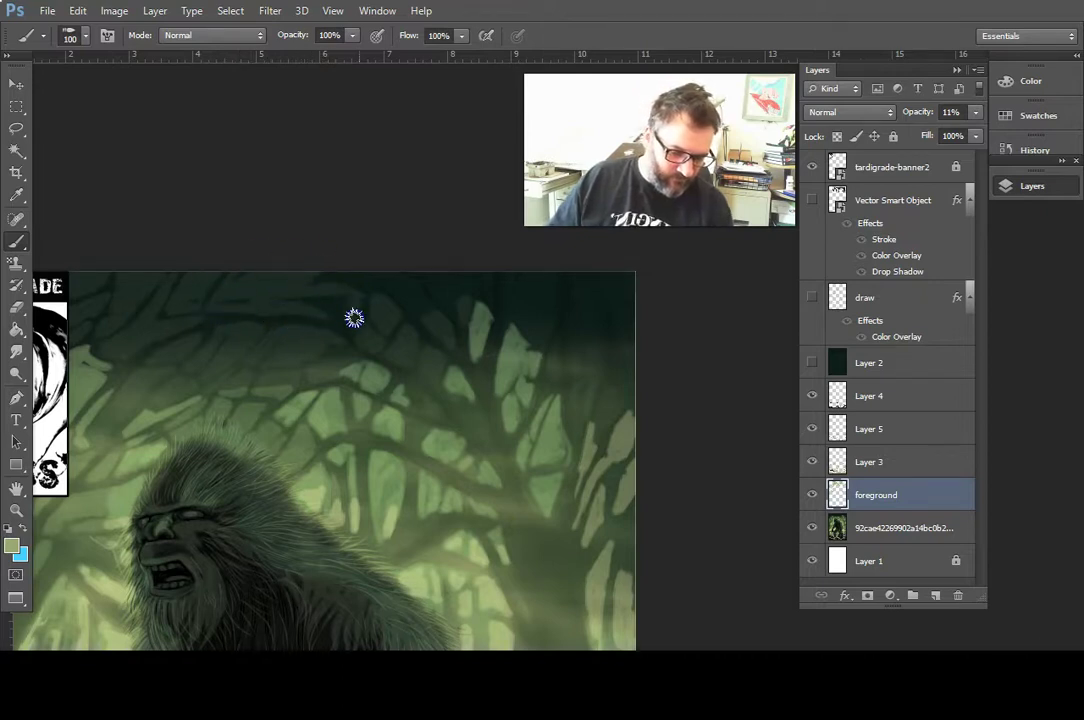
pyautogui.moveTo(342, 273); pyautogui.dragTo(338, 276)
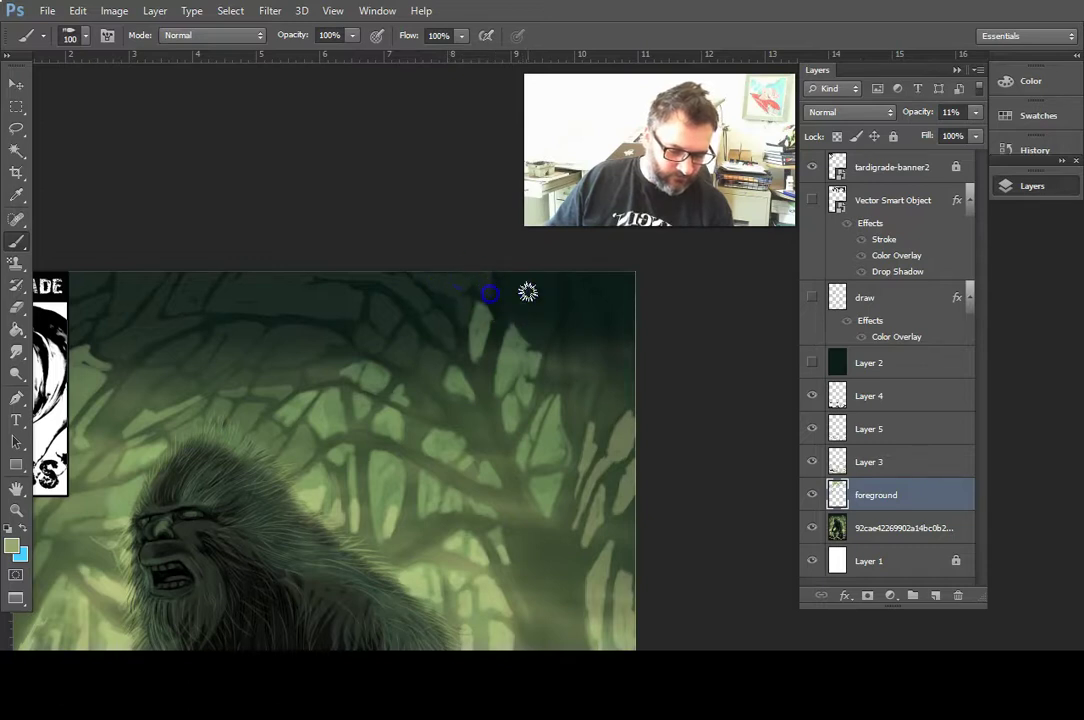
# - Extend the muted green brushwork across the dark canopy in the artwork's upper-right corner and down its outer edge
pyautogui.moveTo(577, 301)
pyautogui.mouseDown()
pyautogui.moveTo(557, 305)
pyautogui.moveTo(530, 280)
pyautogui.mouseUp()
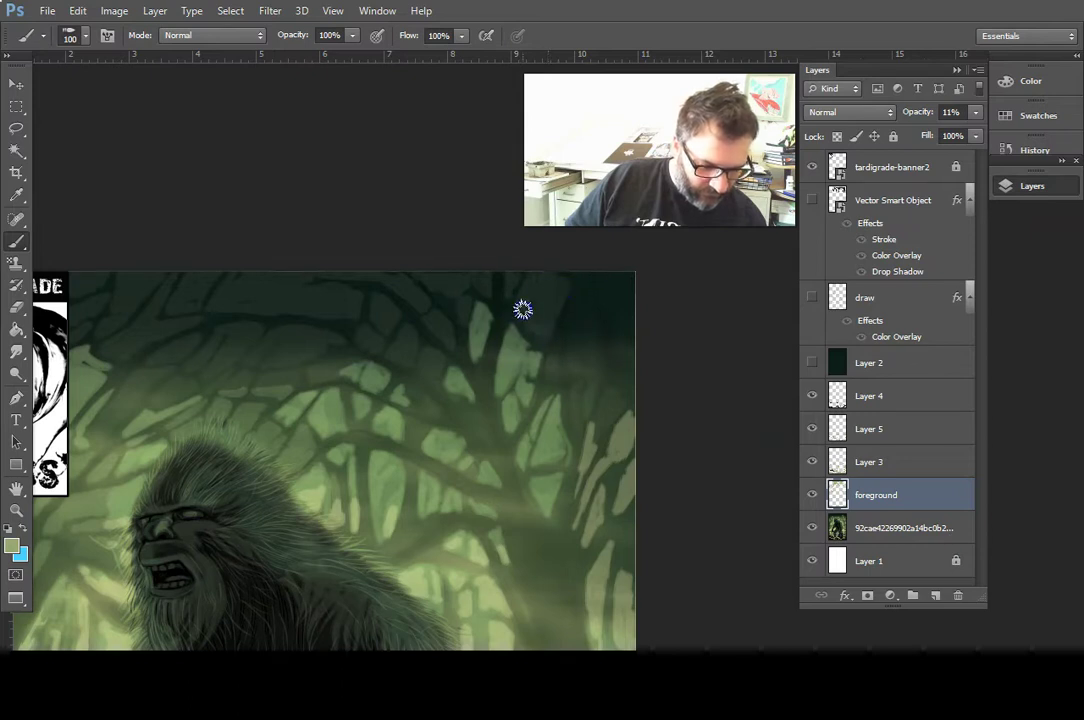
pyautogui.click(579, 321)
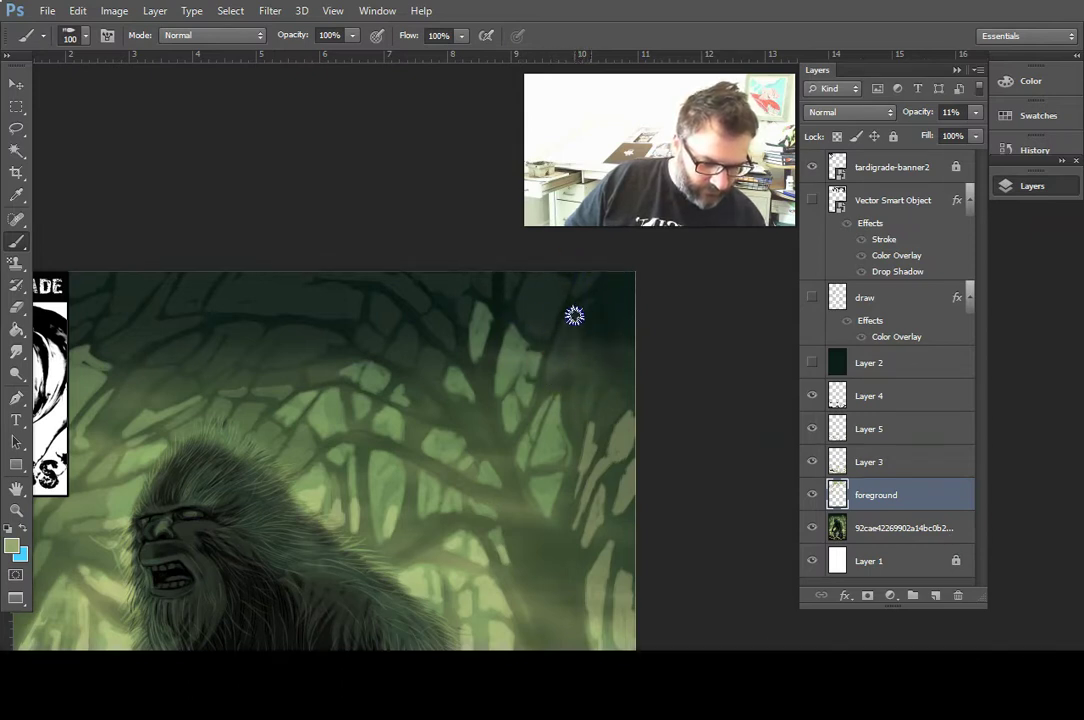
pyautogui.click(639, 319)
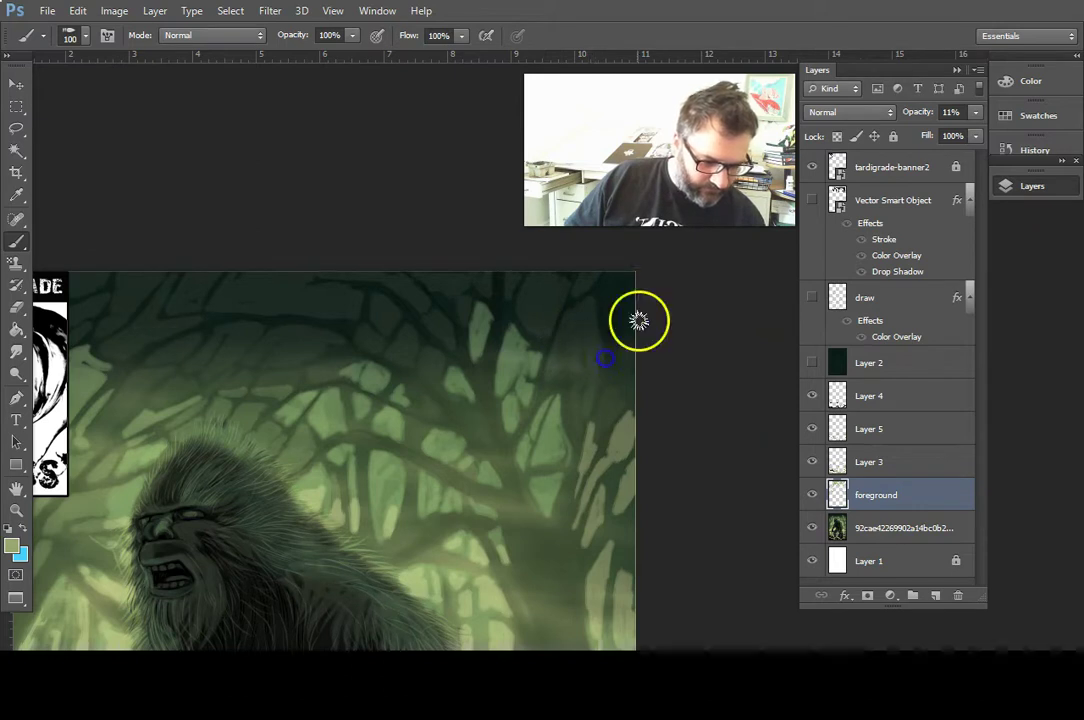
pyautogui.click(631, 280)
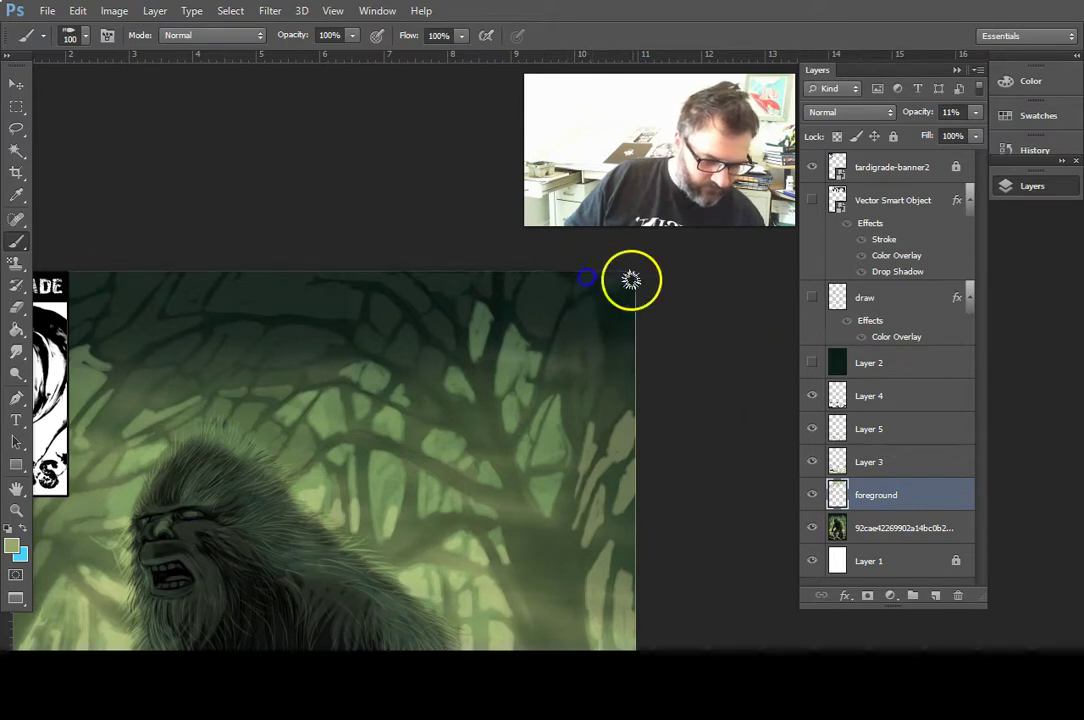
pyautogui.click(624, 370)
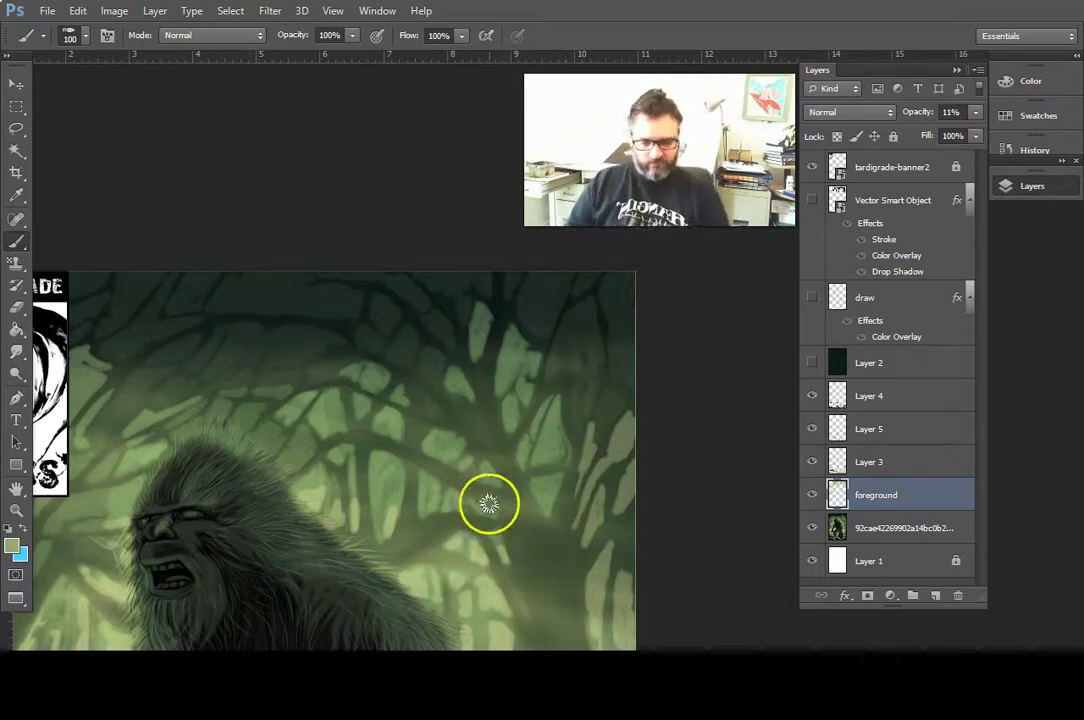
# - Review the canopy at full-cover scale, and examine the creature's face and upper body up close
pyautogui.press('z')
pyautogui.keyDown('alt'); pyautogui.click(504, 510); pyautogui.keyUp('alt')
pyautogui.keyDown('alt'); pyautogui.click(505, 525); pyautogui.keyUp('alt')
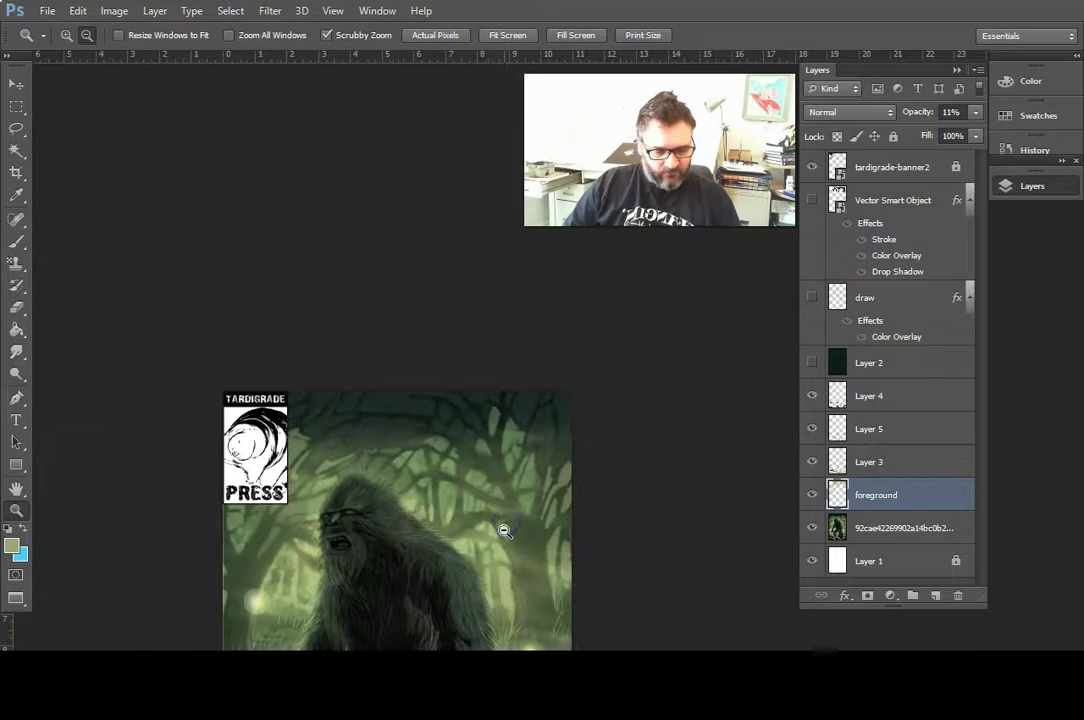
pyautogui.click(496, 547)
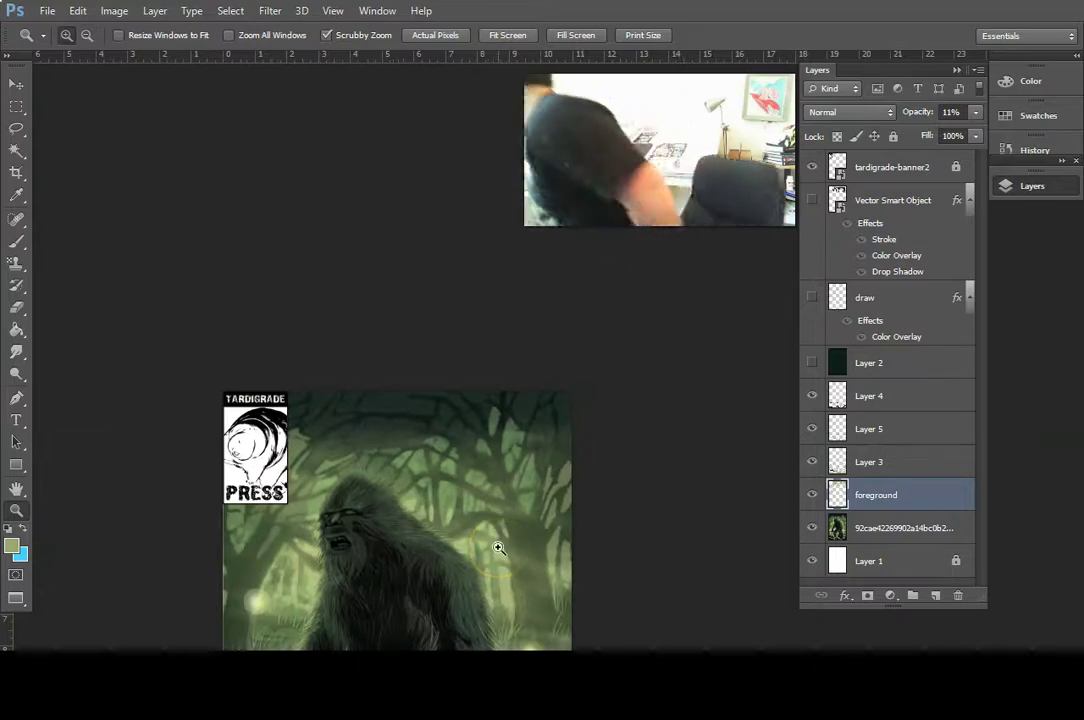
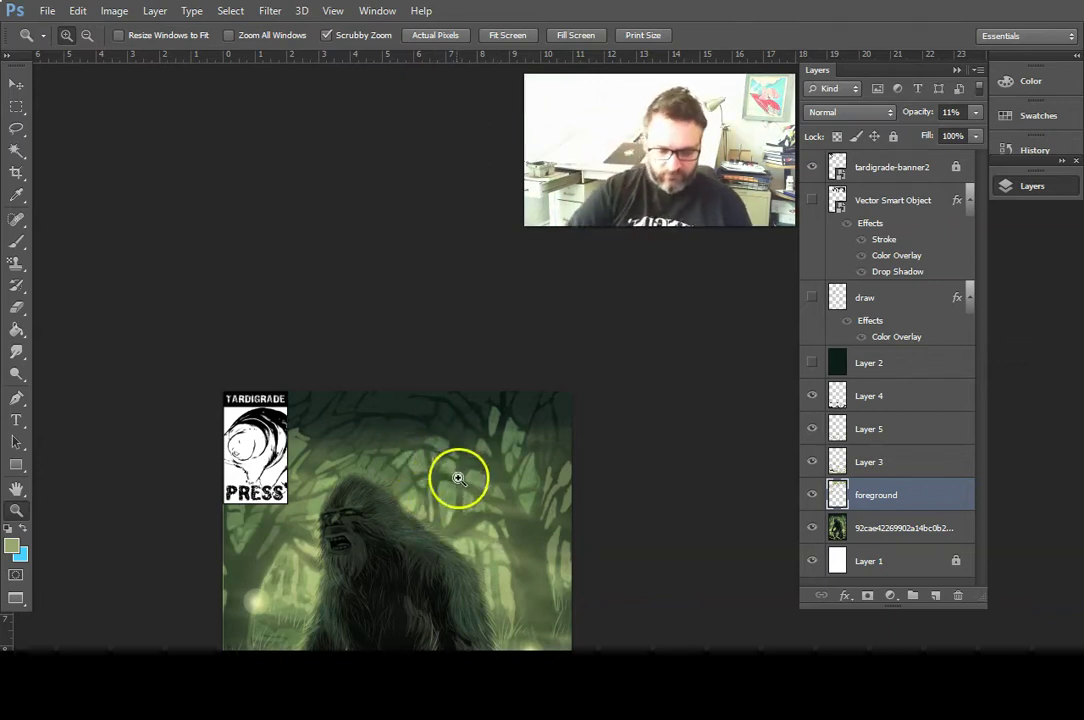
pyautogui.hotkey('ctrl', '-')
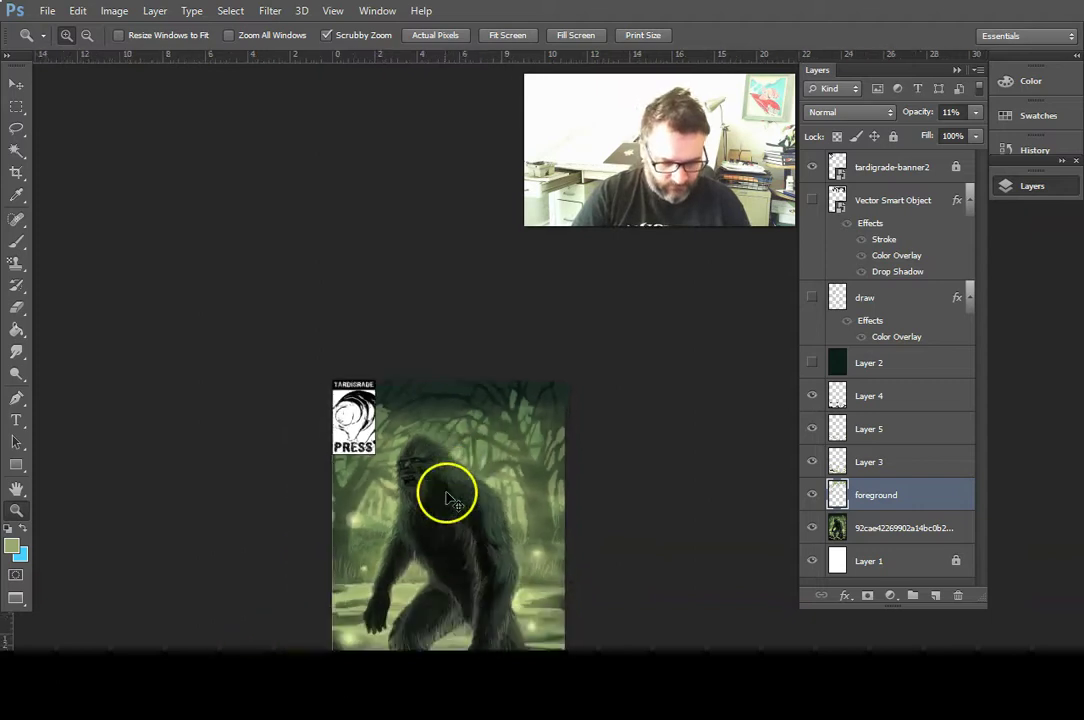
pyautogui.hotkey('ctrl', '+')
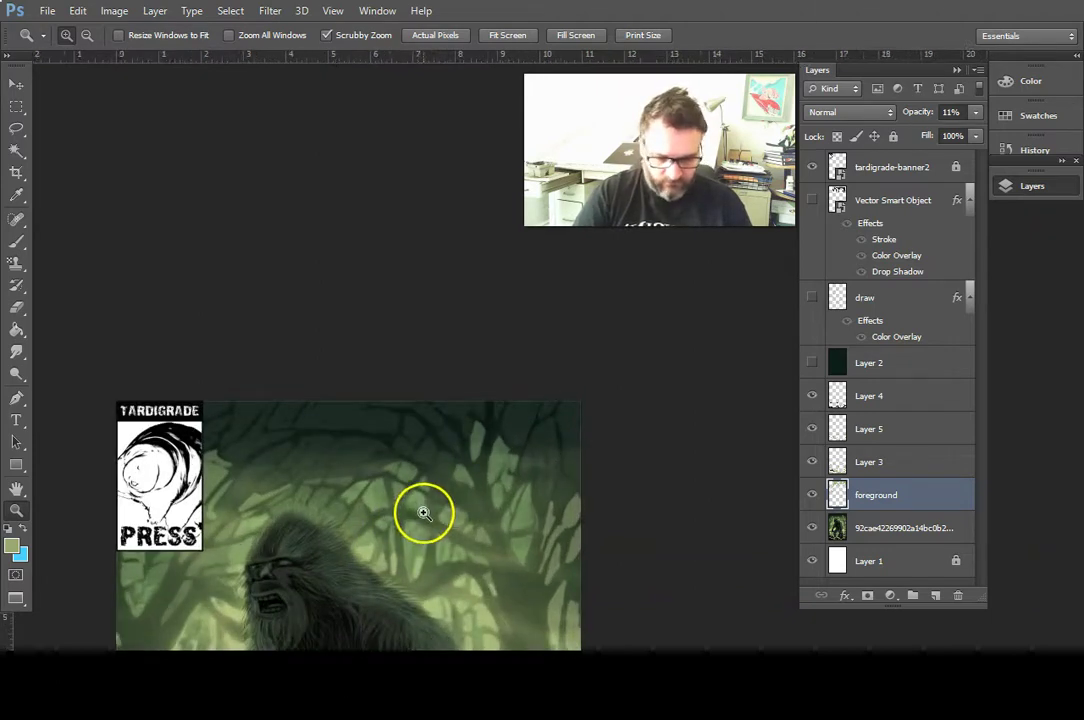
pyautogui.moveTo(421, 559); pyautogui.dragTo(428, 452)
pyautogui.moveTo(427, 560)
pyautogui.mouseDown()
pyautogui.moveTo(432, 500)
pyautogui.moveTo(439, 541)
pyautogui.mouseUp()
pyautogui.hotkey('ctrl', 'r')
pyautogui.moveTo(263, 307); pyautogui.dragTo(260, 210)
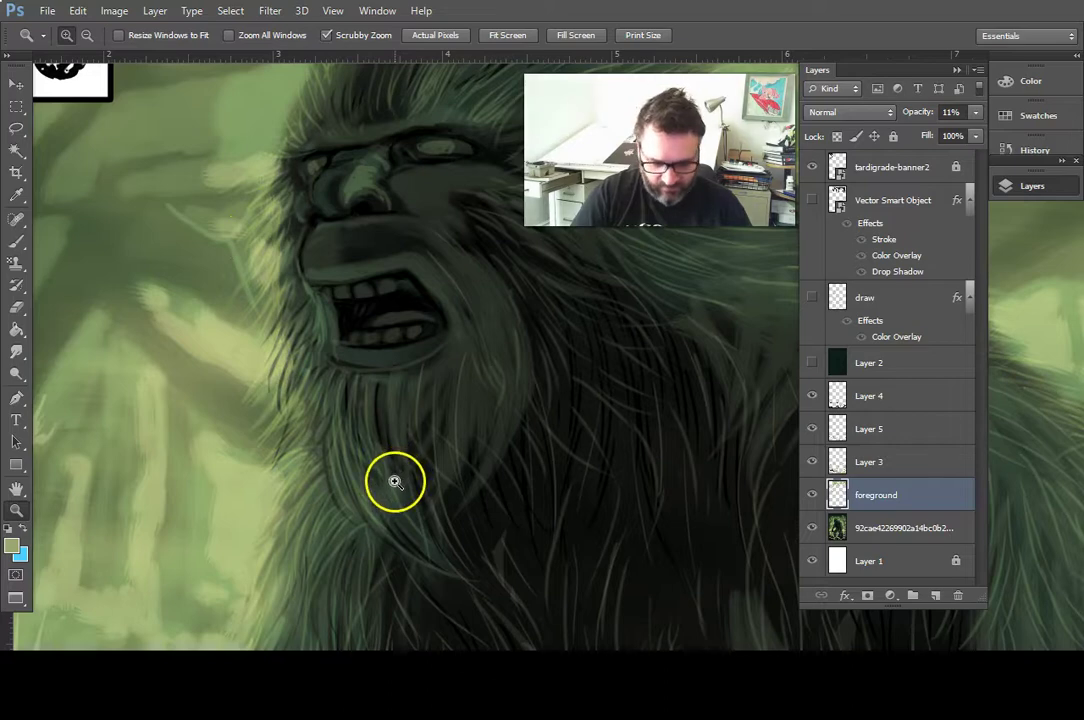
pyautogui.press('r')
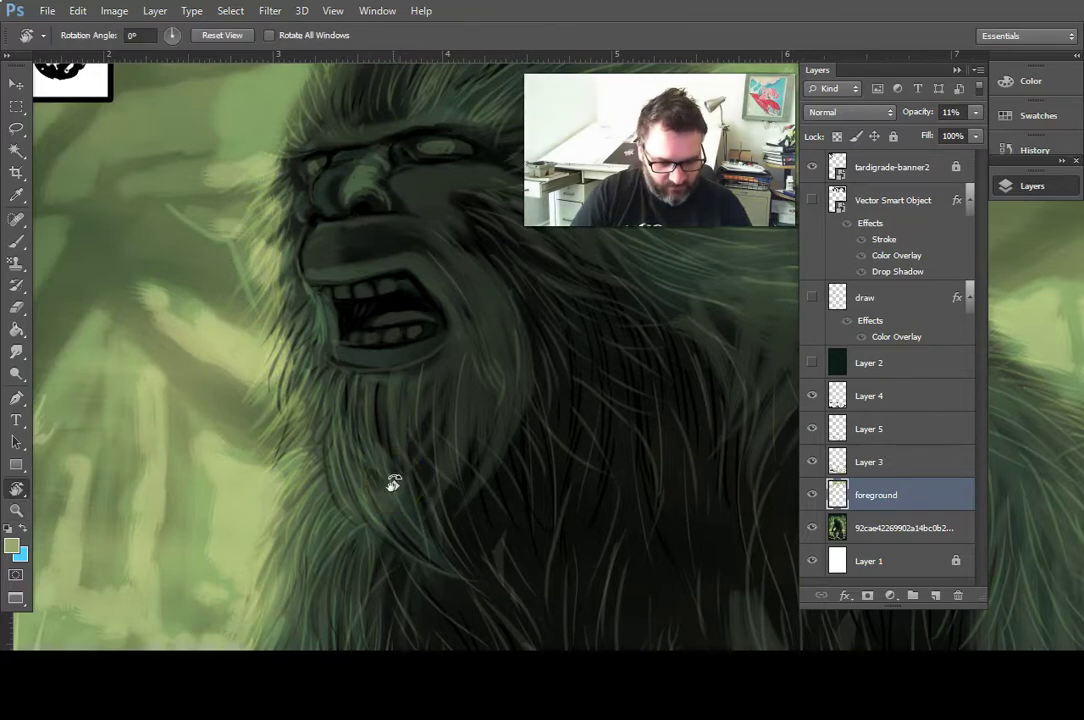
pyautogui.hotkey('ctrl', '-')
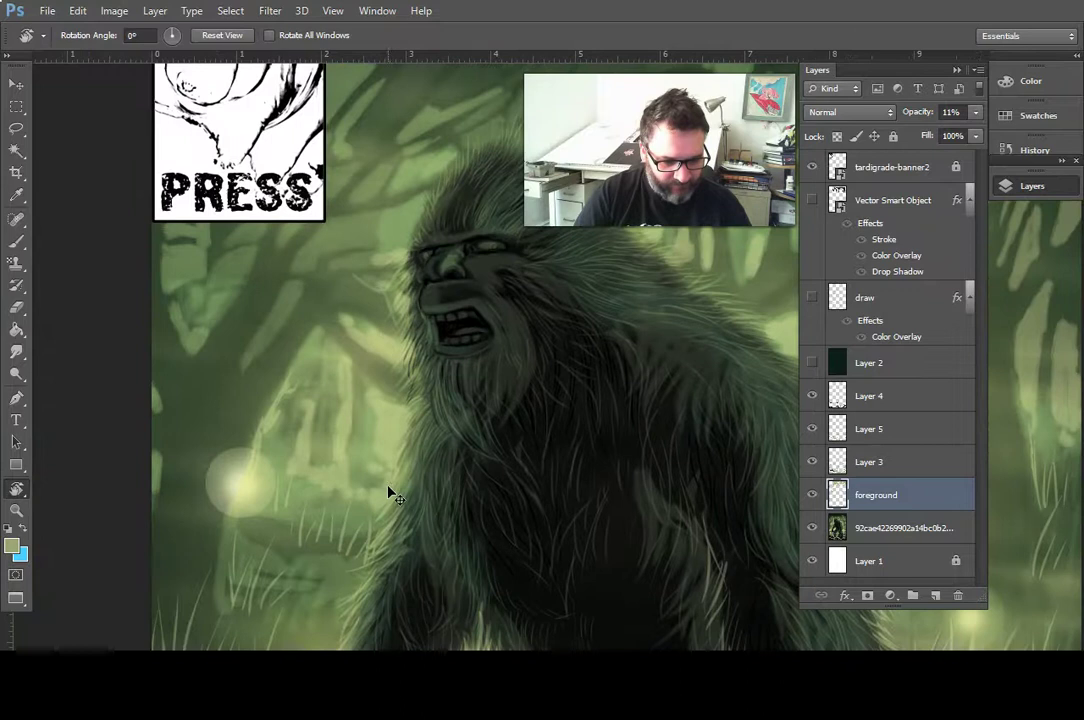
pyautogui.hotkey('ctrl', '-')
# - Toggle the foreground, Layer 3, draw and main artwork layers to compare what each contributes around the creature's head
pyautogui.click(811, 494)
pyautogui.click(811, 494)
pyautogui.click(813, 462)
pyautogui.click(811, 463)
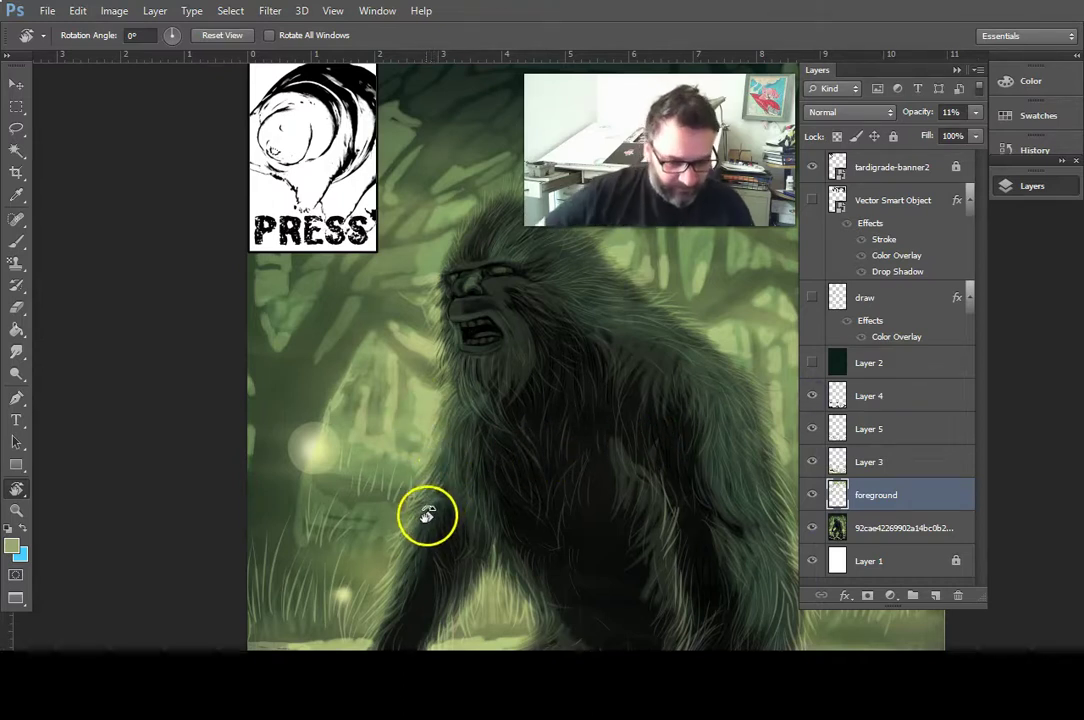
pyautogui.moveTo(398, 522); pyautogui.dragTo(468, 424)
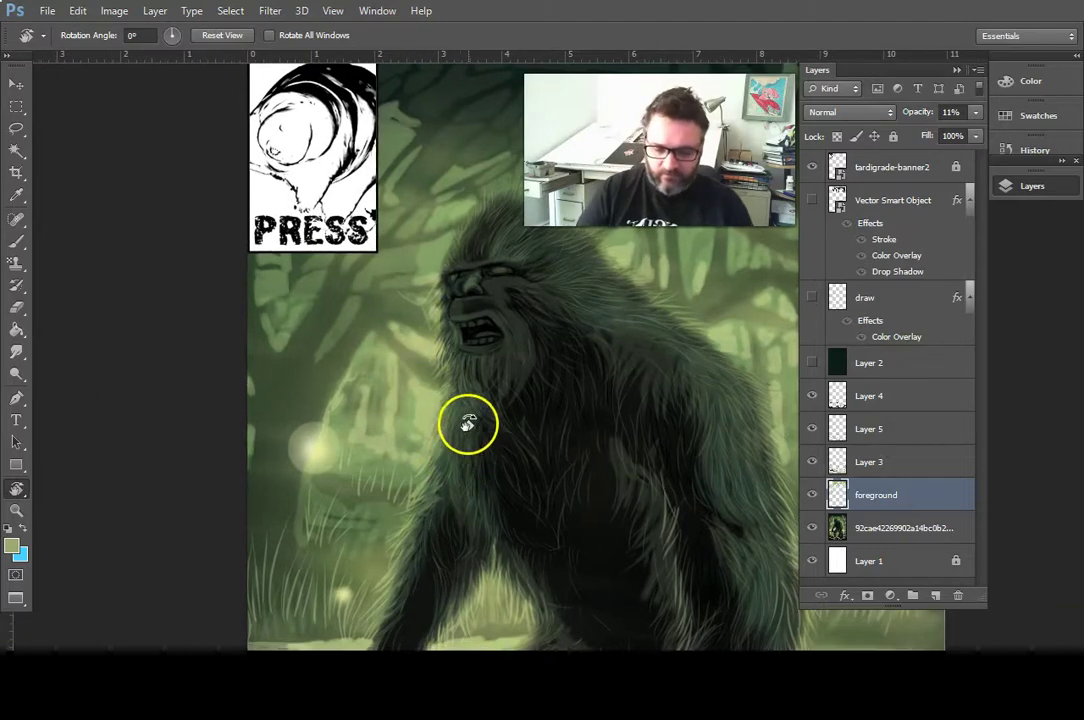
pyautogui.hotkey('ctrl', '+')
pyautogui.hotkey('ctrl', '+')
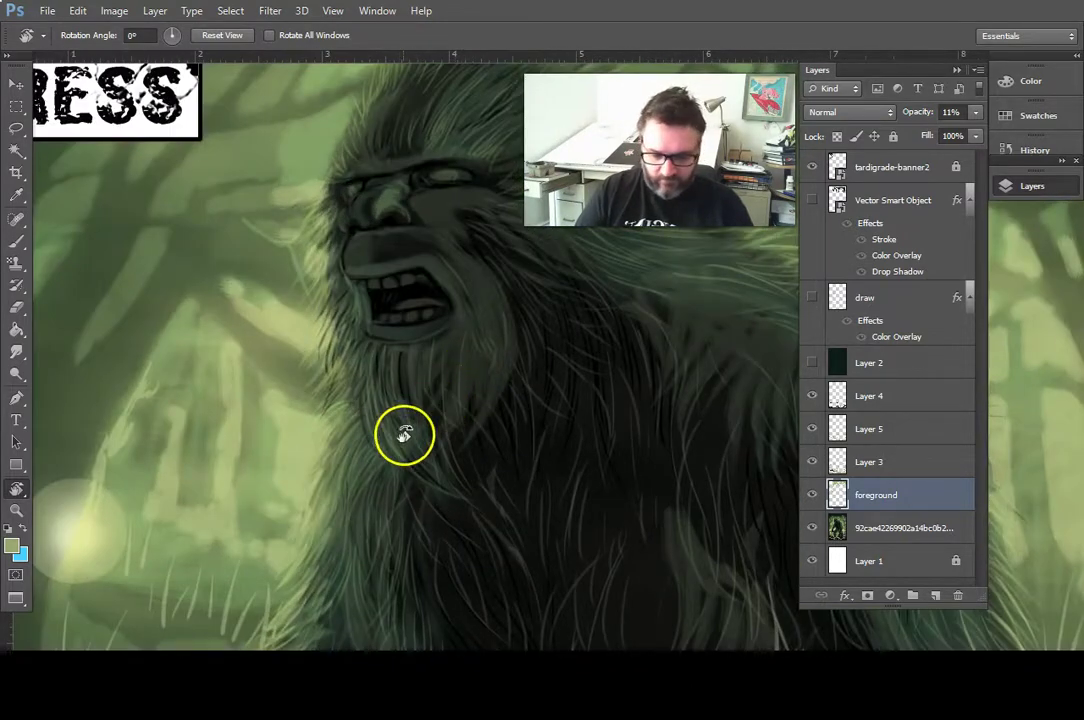
pyautogui.moveTo(380, 395); pyautogui.dragTo(348, 483)
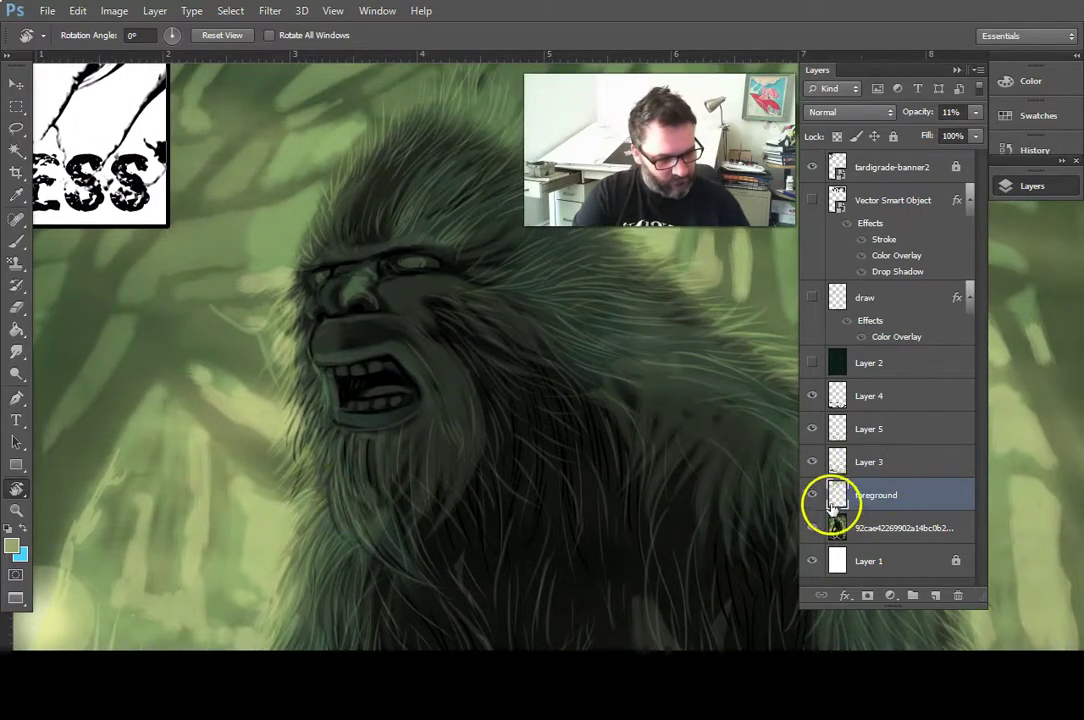
pyautogui.click(812, 297)
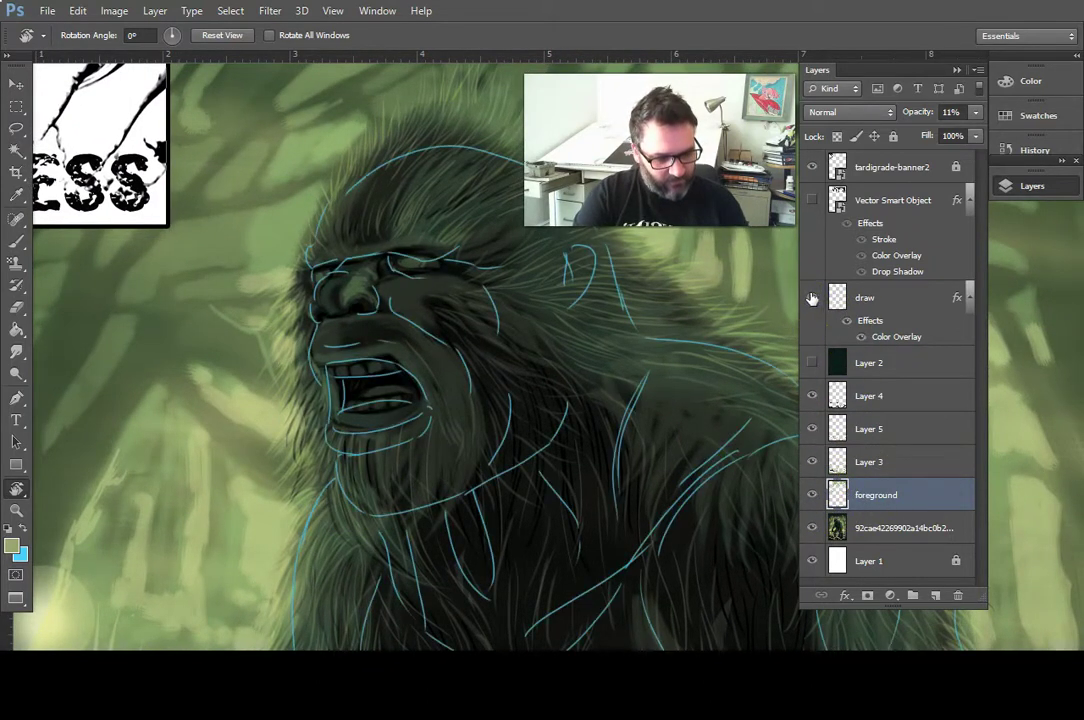
pyautogui.click(812, 297)
pyautogui.click(812, 297)
pyautogui.click(812, 297)
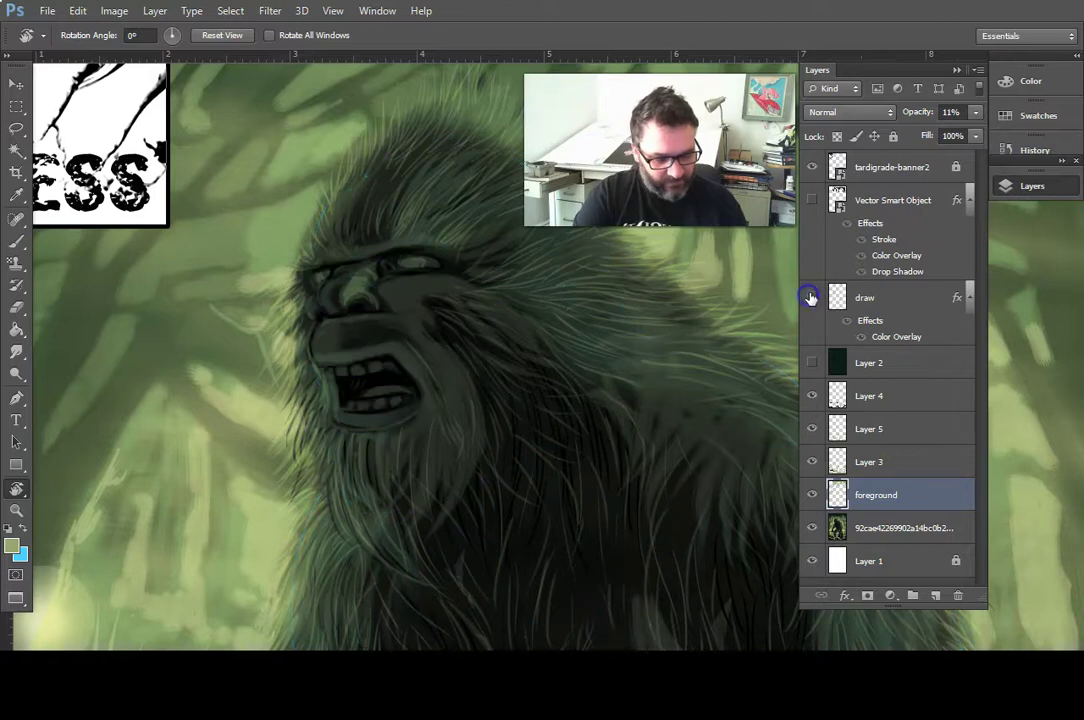
pyautogui.click(812, 528)
pyautogui.click(812, 528)
# - Select the main artwork layer, sample the dark background green beside the face and paint it around the nose and mouth outline
pyautogui.click(905, 528)
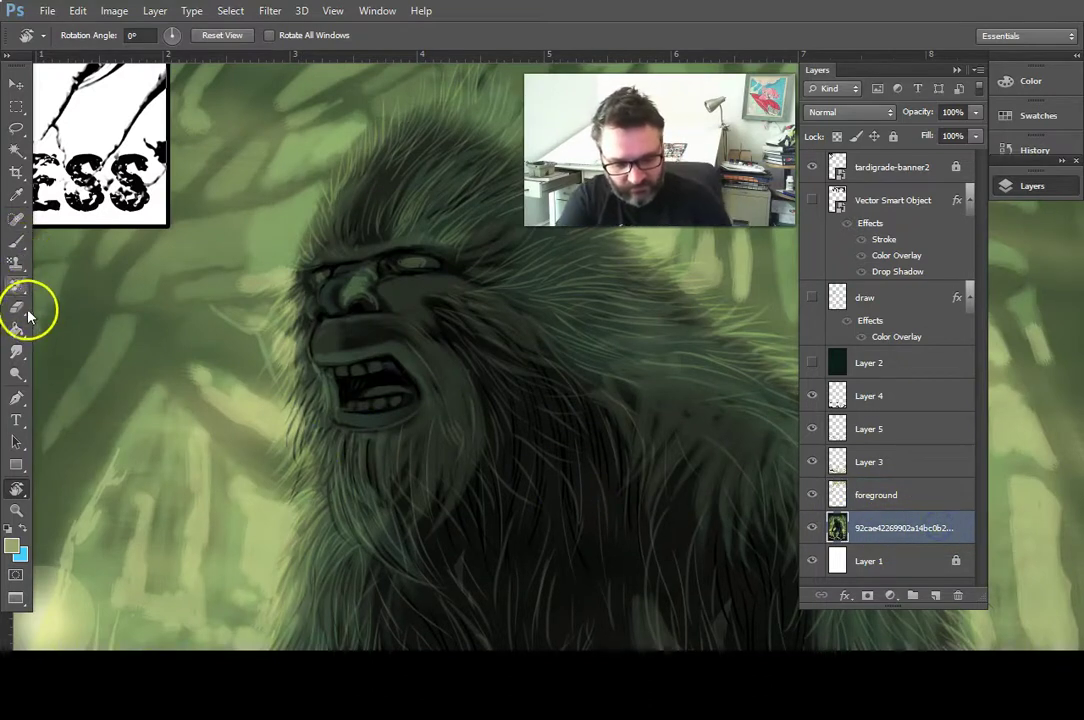
pyautogui.click(17, 195)
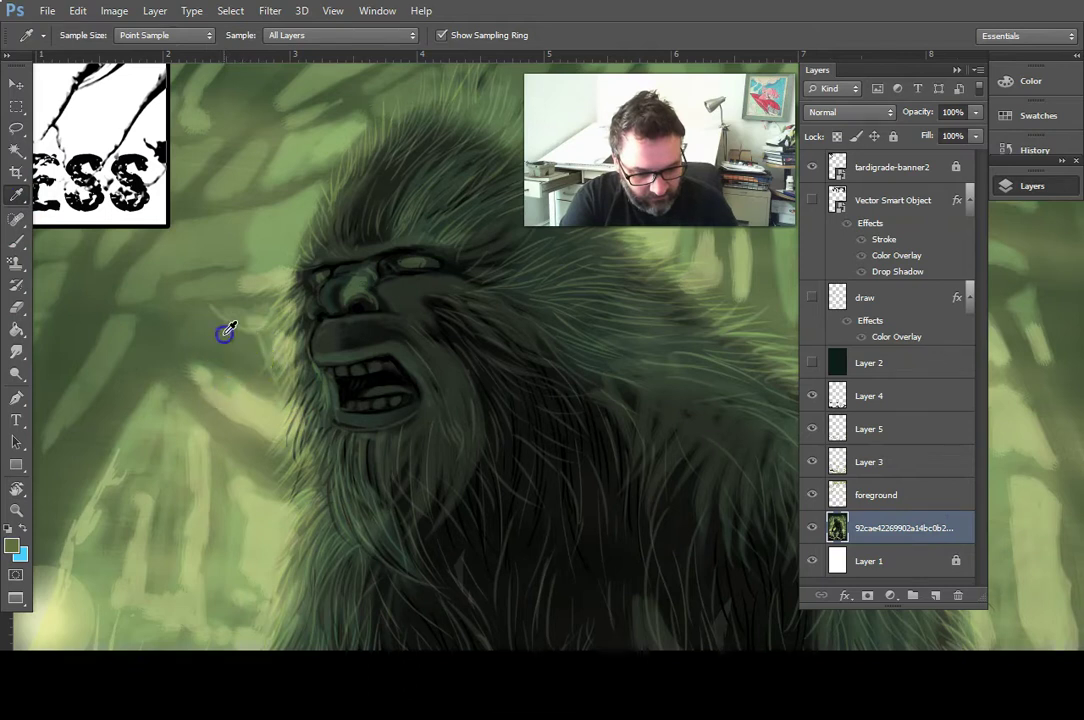
pyautogui.click(18, 242)
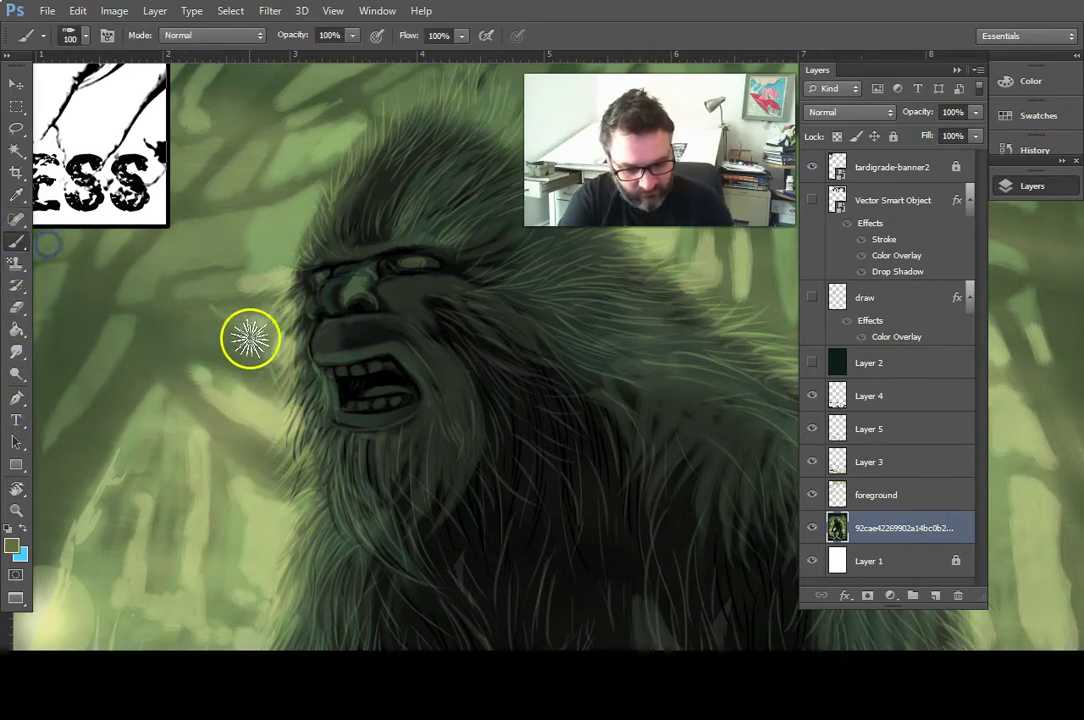
pyautogui.moveTo(244, 354)
pyautogui.mouseDown()
pyautogui.moveTo(267, 378)
pyautogui.moveTo(263, 333)
pyautogui.moveTo(264, 370)
pyautogui.moveTo(323, 361)
pyautogui.moveTo(270, 347)
pyautogui.mouseUp()
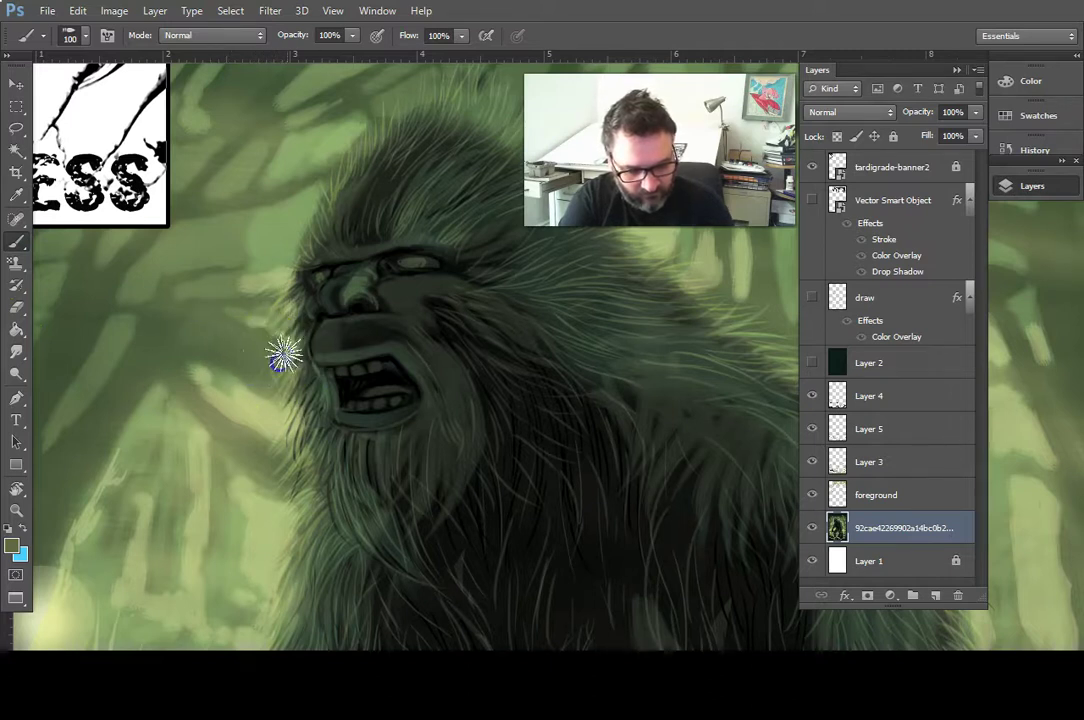
pyautogui.moveTo(276, 331)
pyautogui.mouseDown()
pyautogui.moveTo(244, 417)
pyautogui.moveTo(278, 327)
pyautogui.mouseUp()
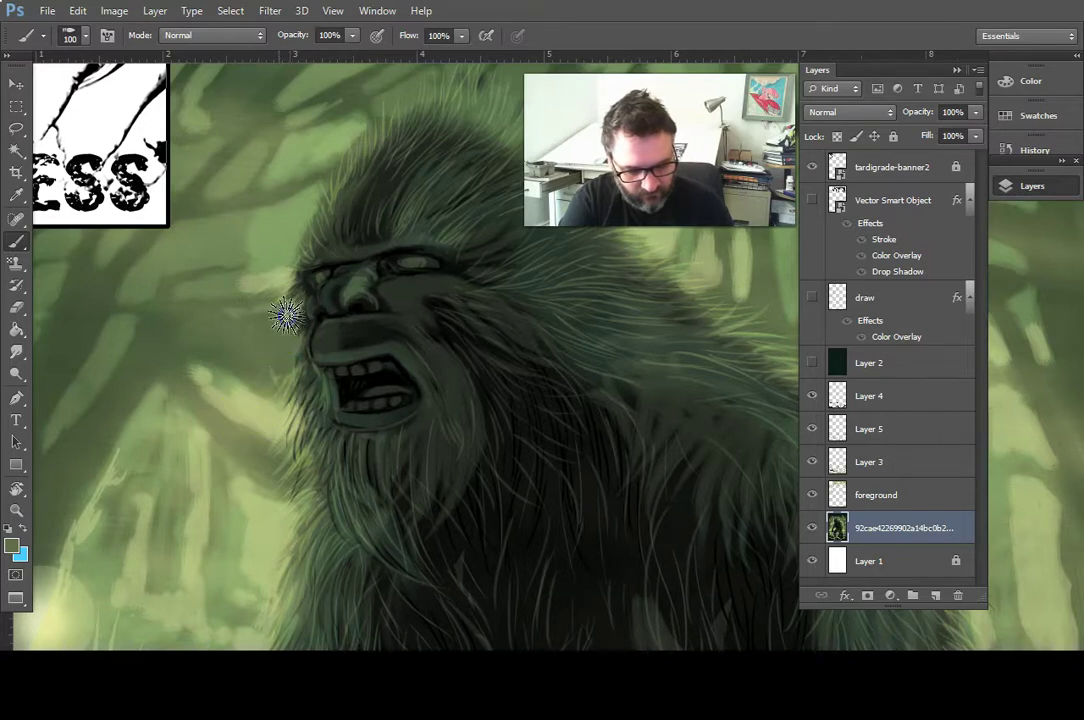
pyautogui.moveTo(247, 340)
pyautogui.mouseDown()
pyautogui.moveTo(285, 305)
pyautogui.moveTo(295, 262)
pyautogui.moveTo(237, 284)
pyautogui.moveTo(241, 293)
pyautogui.moveTo(253, 273)
pyautogui.moveTo(290, 259)
pyautogui.moveTo(290, 314)
pyautogui.moveTo(267, 284)
pyautogui.moveTo(281, 316)
pyautogui.moveTo(237, 327)
pyautogui.moveTo(280, 297)
pyautogui.moveTo(244, 295)
pyautogui.moveTo(278, 285)
pyautogui.mouseUp()
pyautogui.moveTo(265, 358); pyautogui.dragTo(240, 324)
pyautogui.moveTo(318, 464)
pyautogui.mouseDown()
pyautogui.moveTo(331, 505)
pyautogui.moveTo(298, 406)
pyautogui.moveTo(264, 366)
pyautogui.mouseUp()
pyautogui.moveTo(395, 501)
pyautogui.mouseDown()
pyautogui.moveTo(375, 503)
pyautogui.moveTo(377, 494)
pyautogui.mouseUp()
# - Paint the sampled green into the background beside the creature's forehead and brow
pyautogui.scroll(-6, 382, 477)
pyautogui.moveTo(188, 444)
pyautogui.mouseDown()
pyautogui.moveTo(229, 409)
pyautogui.moveTo(186, 420)
pyautogui.moveTo(114, 406)
pyautogui.mouseUp()
pyautogui.moveTo(201, 479); pyautogui.dragTo(206, 504)
pyautogui.moveTo(185, 446)
pyautogui.mouseDown()
pyautogui.moveTo(215, 377)
pyautogui.moveTo(171, 454)
pyautogui.mouseUp()
pyautogui.moveTo(206, 387)
pyautogui.mouseDown()
pyautogui.moveTo(170, 453)
pyautogui.moveTo(187, 427)
pyautogui.moveTo(234, 407)
pyautogui.moveTo(191, 408)
pyautogui.moveTo(255, 368)
pyautogui.moveTo(207, 396)
pyautogui.mouseUp()
pyautogui.click(250, 368)
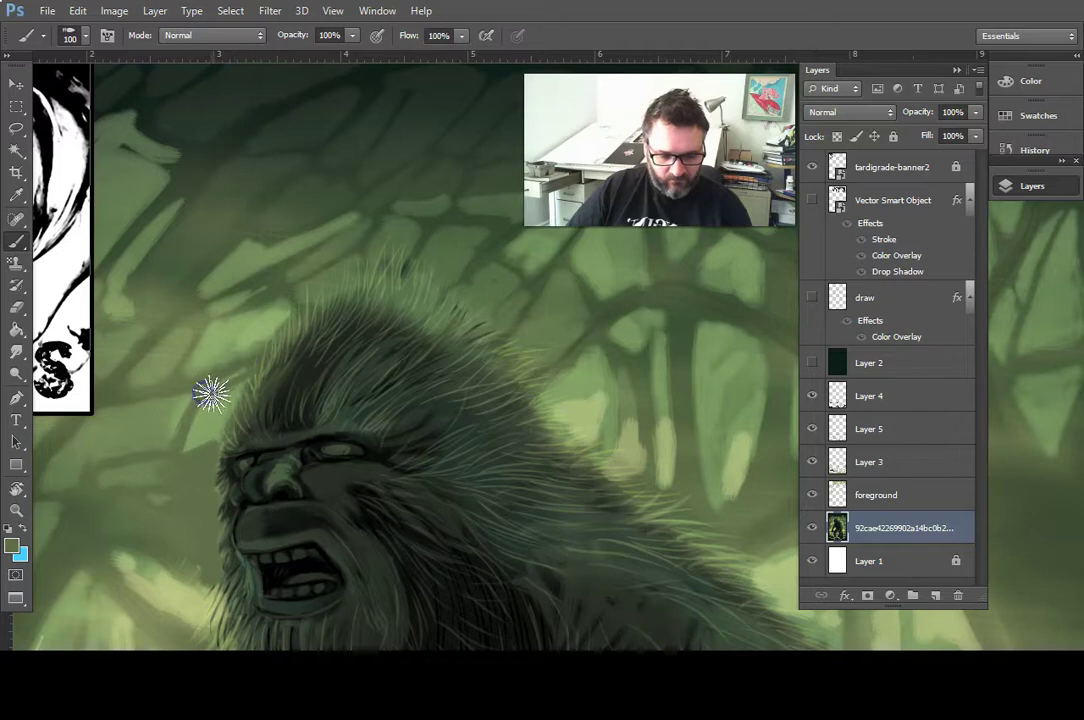
pyautogui.click(250, 307)
# - Inspect the background and fur edges around the creature's head, beard and chest
pyautogui.press('space')
pyautogui.moveTo(381, 444); pyautogui.dragTo(494, 345)
pyautogui.moveTo(314, 440); pyautogui.dragTo(355, 422)
pyautogui.moveTo(298, 306)
pyautogui.mouseDown()
pyautogui.moveTo(285, 320)
pyautogui.moveTo(317, 269)
pyautogui.mouseUp()
pyautogui.click(402, 484)
pyautogui.moveTo(404, 472)
pyautogui.mouseDown()
pyautogui.moveTo(450, 414)
pyautogui.moveTo(452, 289)
pyautogui.mouseUp()
pyautogui.click(295, 377)
pyautogui.moveTo(358, 482)
pyautogui.mouseDown()
pyautogui.moveTo(305, 378)
pyautogui.moveTo(316, 510)
pyautogui.mouseUp()
pyautogui.scroll(5, 316, 510)
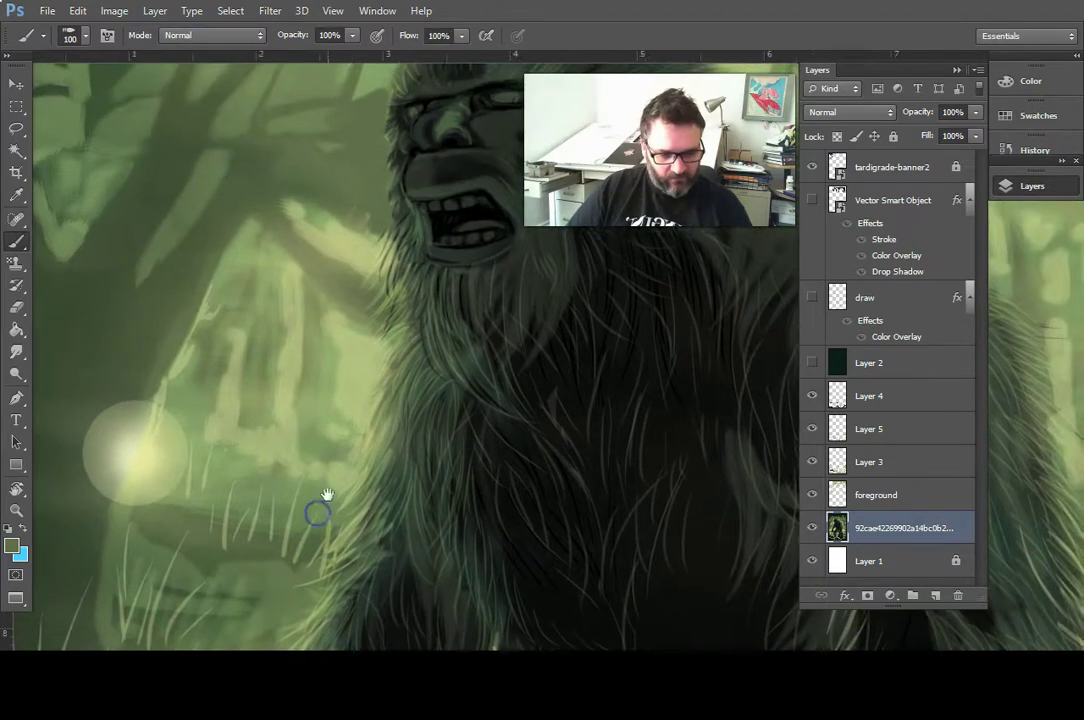
pyautogui.hscroll(4, 322, 503)
pyautogui.scroll(-2, 355, 463)
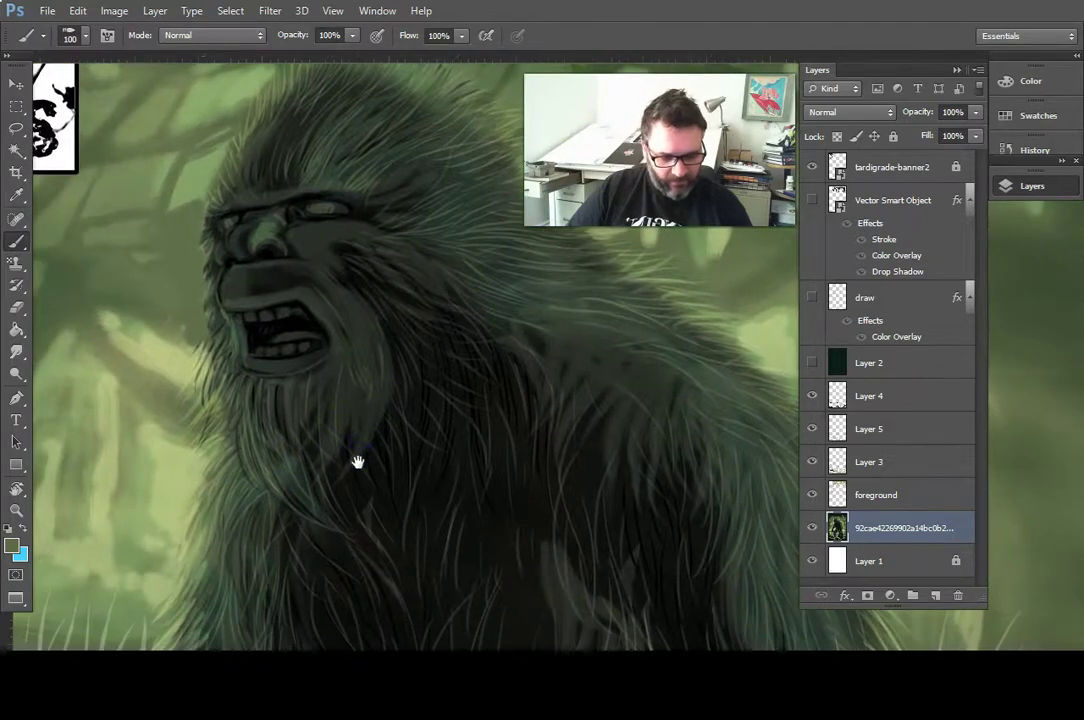
pyautogui.hscroll(-2, 368, 470)
# - Undo a trial stroke on the face and paint lighter green highlights on the eyes, nose and upper lip
pyautogui.click(378, 460)
pyautogui.moveTo(379, 440); pyautogui.dragTo(373, 469)
pyautogui.hotkey('ctrl', 'z')
pyautogui.moveTo(275, 245)
pyautogui.mouseDown()
pyautogui.moveTo(358, 227)
pyautogui.moveTo(326, 309)
pyautogui.moveTo(261, 287)
pyautogui.moveTo(278, 244)
pyautogui.moveTo(246, 240)
pyautogui.mouseUp()
pyautogui.moveTo(345, 458); pyautogui.dragTo(366, 481)
pyautogui.press('space')
pyautogui.moveTo(371, 437); pyautogui.dragTo(334, 516)
pyautogui.click(266, 353)
pyautogui.moveTo(275, 352)
pyautogui.mouseDown()
pyautogui.moveTo(331, 380)
pyautogui.moveTo(302, 476)
pyautogui.moveTo(286, 494)
pyautogui.moveTo(204, 448)
pyautogui.moveTo(252, 436)
pyautogui.moveTo(272, 444)
pyautogui.moveTo(261, 435)
pyautogui.moveTo(294, 470)
pyautogui.moveTo(247, 443)
pyautogui.moveTo(225, 478)
pyautogui.moveTo(251, 637)
pyautogui.mouseUp()
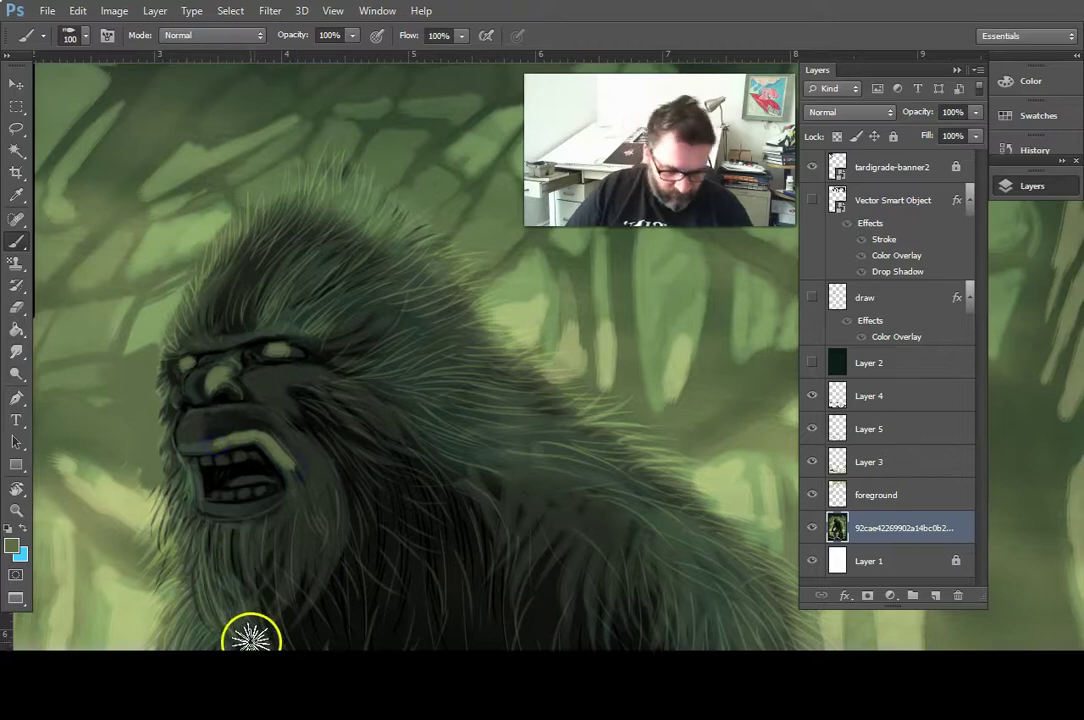
# - Check the facial highlights against the rest of the cover at a reduced scale
pyautogui.moveTo(387, 515); pyautogui.dragTo(457, 502)
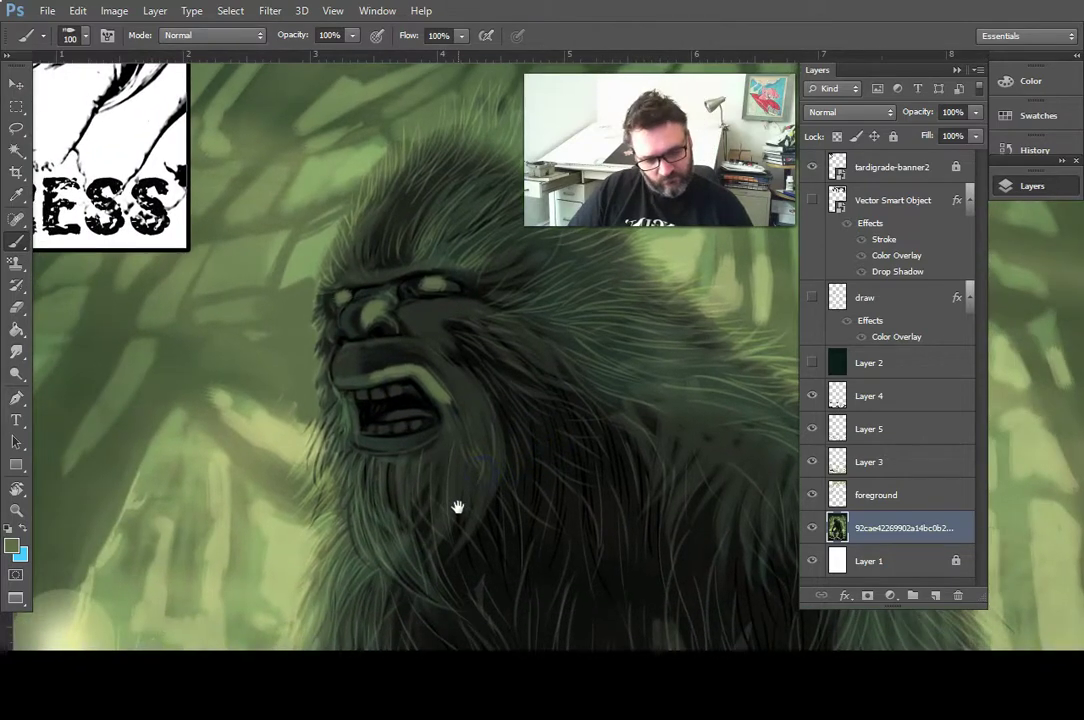
pyautogui.press('z')
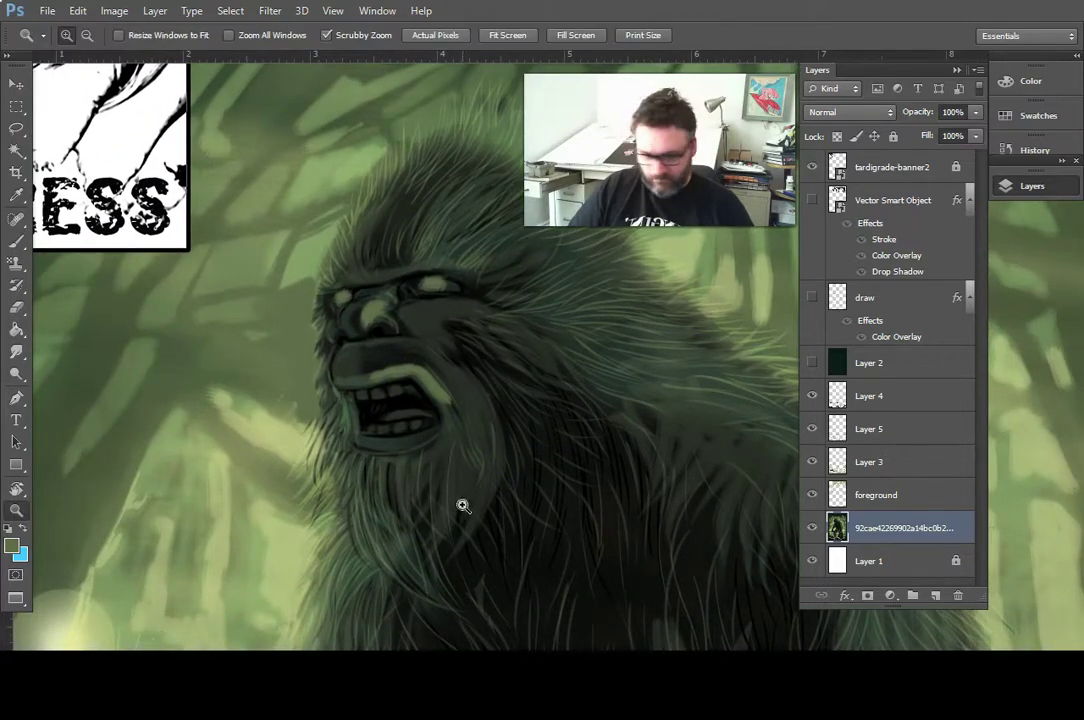
pyautogui.keyDown('alt'); pyautogui.click(464, 507); pyautogui.keyUp('alt')
pyautogui.keyDown('alt'); pyautogui.click(466, 512); pyautogui.keyUp('alt')
pyautogui.keyDown('alt'); pyautogui.click(465, 531); pyautogui.keyUp('alt')
pyautogui.moveTo(490, 565); pyautogui.dragTo(414, 474)
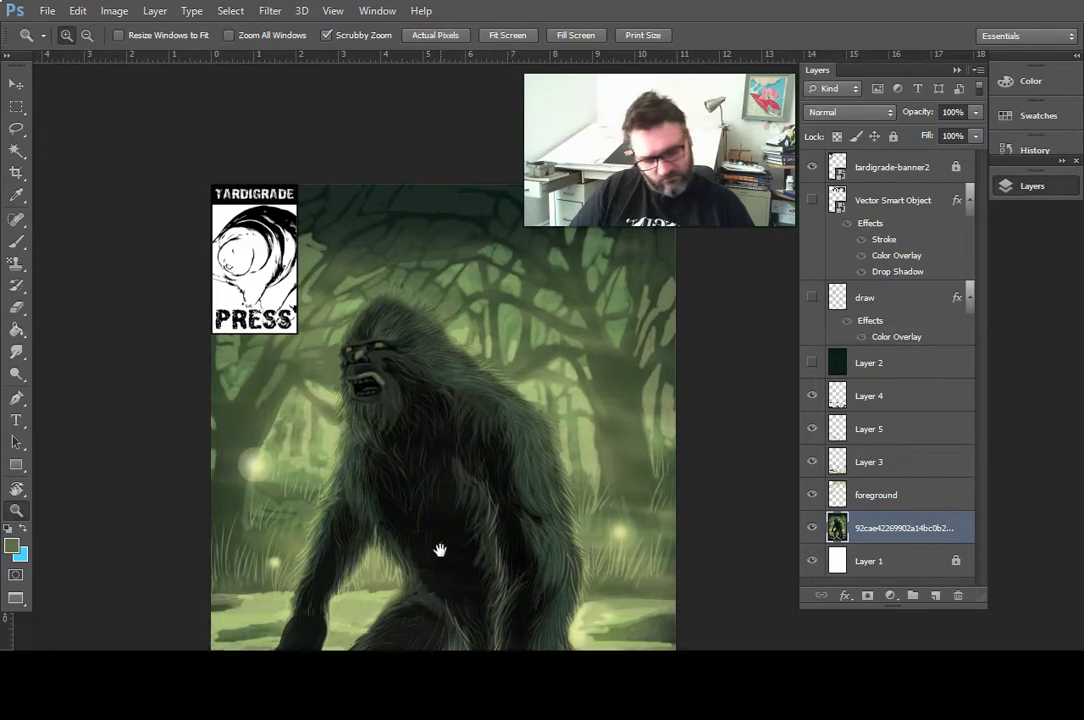
# - Check what the creature artwork layer contains by hiding it and showing it again
pyautogui.keyDown('alt'); pyautogui.click(462, 522); pyautogui.keyUp('alt')
pyautogui.click(460, 542)
pyautogui.click(449, 541)
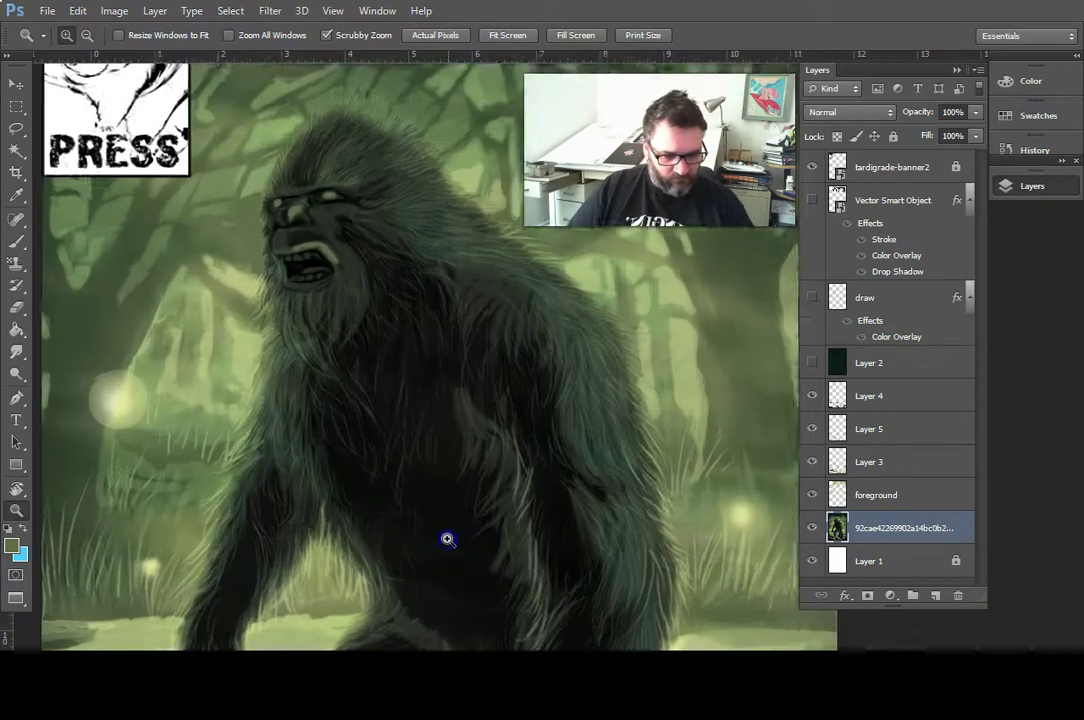
pyautogui.click(811, 527)
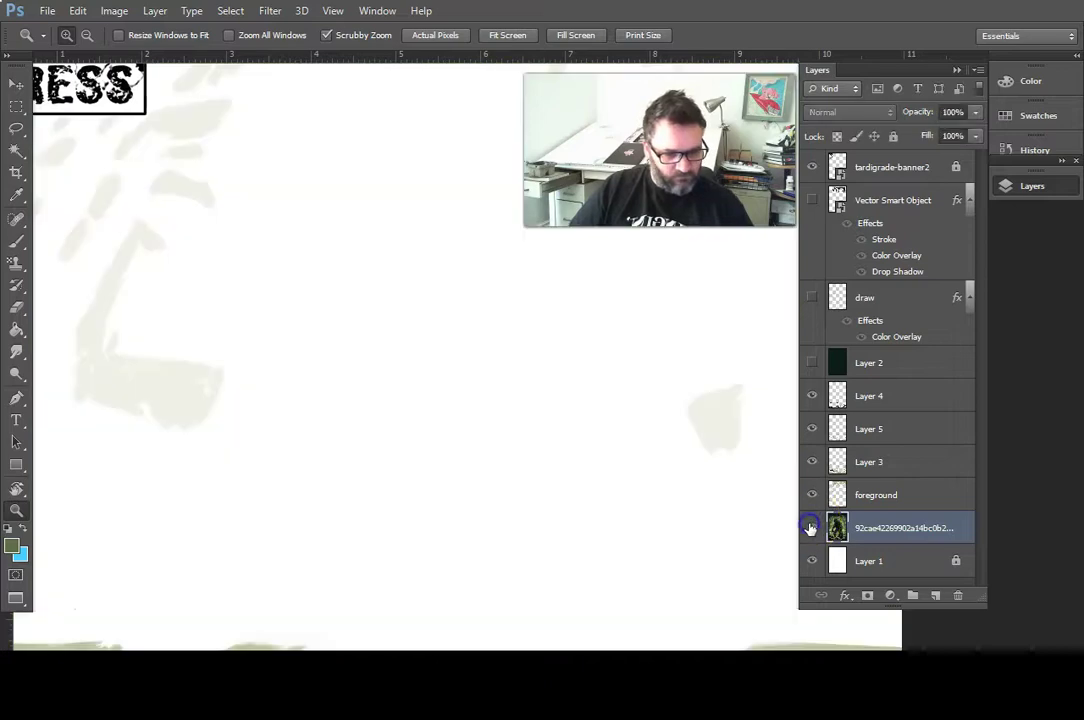
pyautogui.click(811, 527)
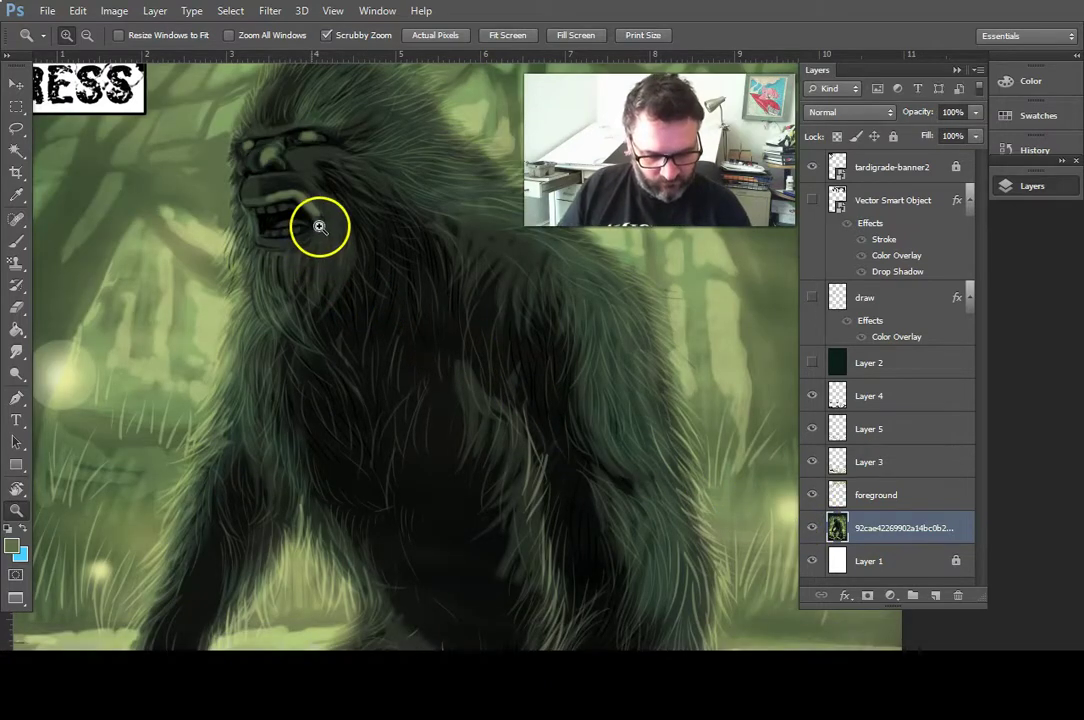
# - Reduce the brush to size 40 and paint fine green highlights around the creature's mouth, nose and eyes
pyautogui.click(322, 232)
pyautogui.moveTo(330, 266); pyautogui.dragTo(297, 342)
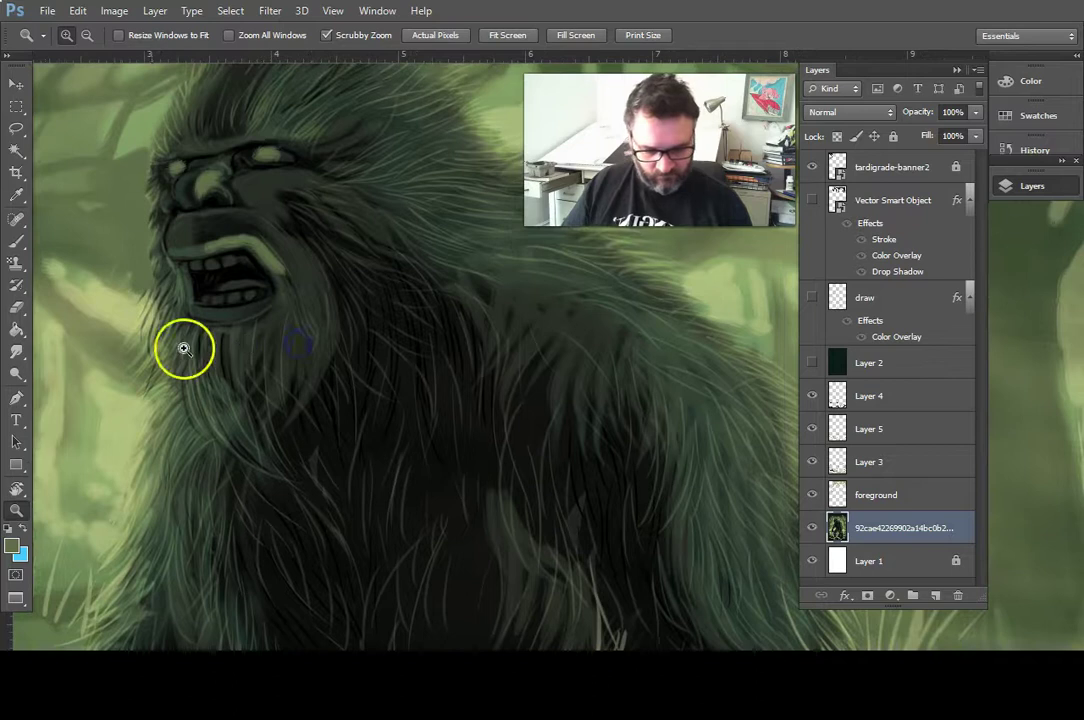
pyautogui.click(16, 240)
pyautogui.press('[')
pyautogui.press('[')
pyautogui.press('[')
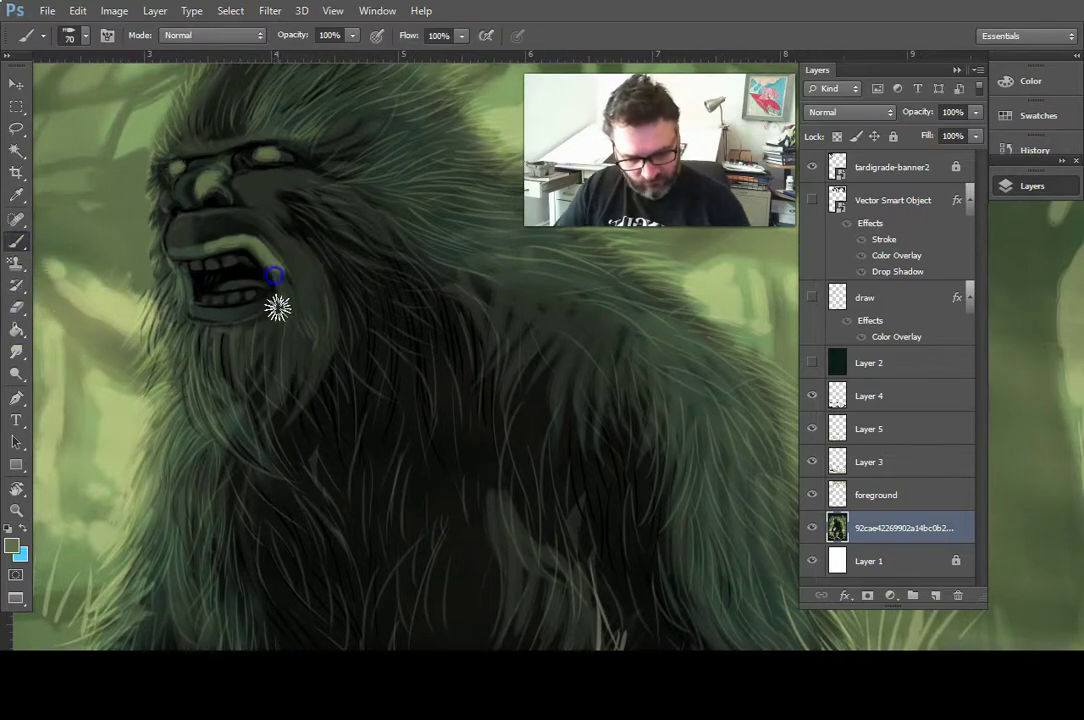
pyautogui.moveTo(275, 293)
pyautogui.mouseDown()
pyautogui.moveTo(252, 242)
pyautogui.moveTo(232, 236)
pyautogui.moveTo(218, 249)
pyautogui.moveTo(228, 246)
pyautogui.mouseUp()
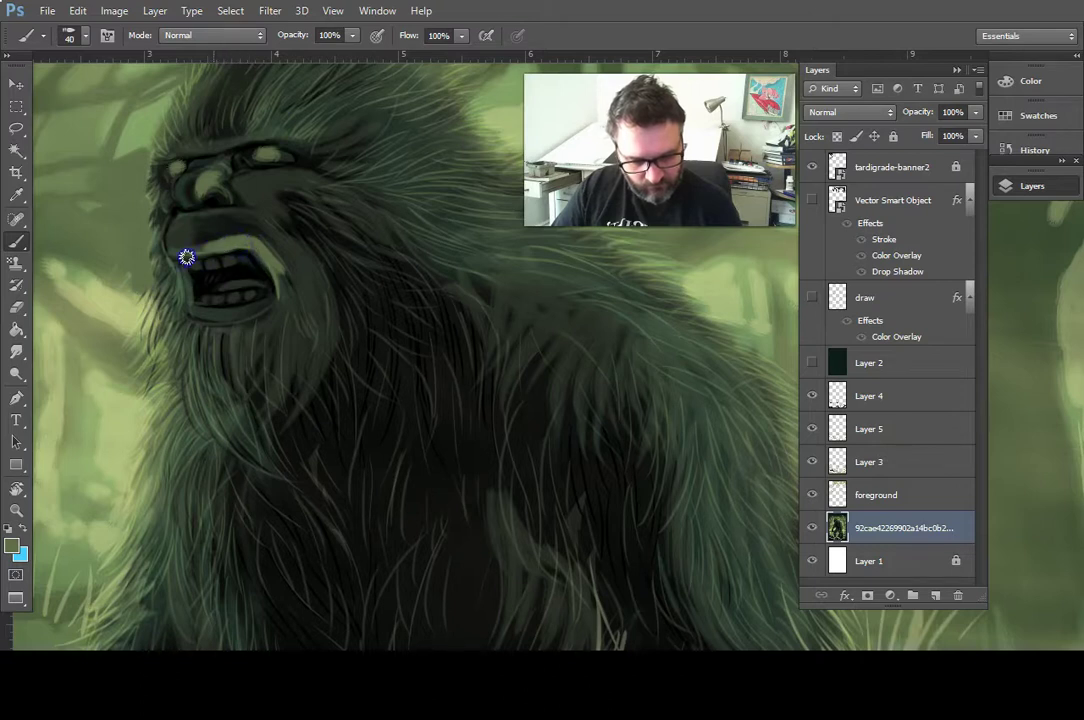
pyautogui.moveTo(252, 245)
pyautogui.mouseDown()
pyautogui.moveTo(330, 362)
pyautogui.moveTo(318, 364)
pyautogui.moveTo(213, 191)
pyautogui.mouseUp()
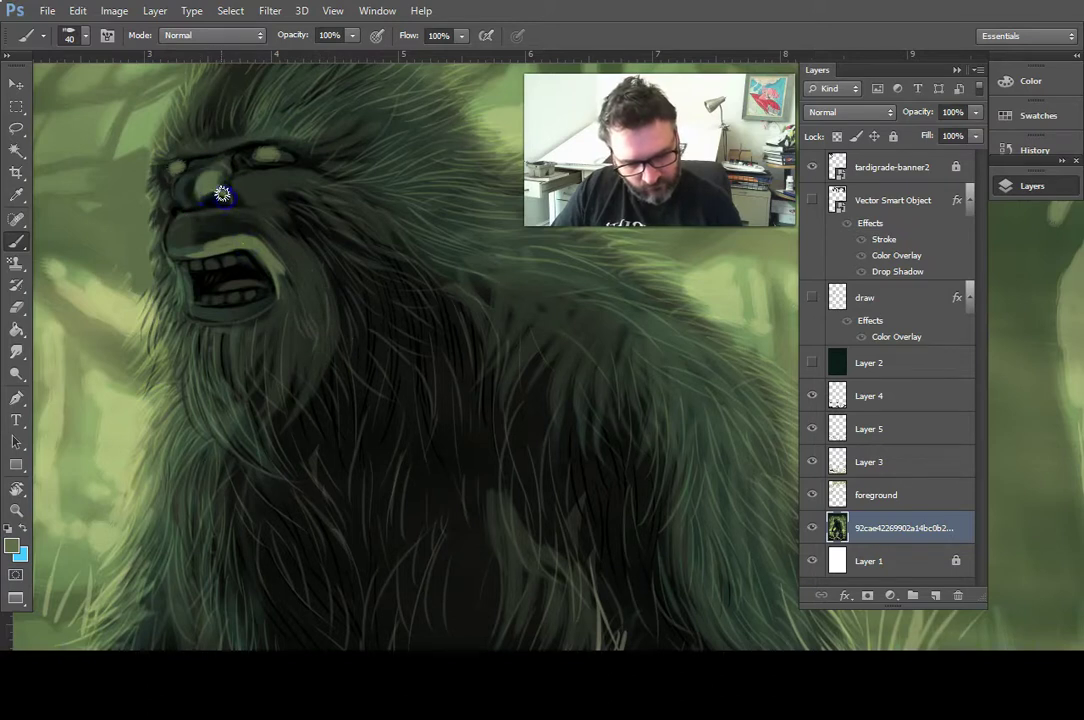
pyautogui.moveTo(206, 268)
pyautogui.mouseDown()
pyautogui.moveTo(256, 153)
pyautogui.moveTo(281, 207)
pyautogui.moveTo(188, 153)
pyautogui.moveTo(246, 139)
pyautogui.moveTo(281, 152)
pyautogui.moveTo(263, 157)
pyautogui.mouseUp()
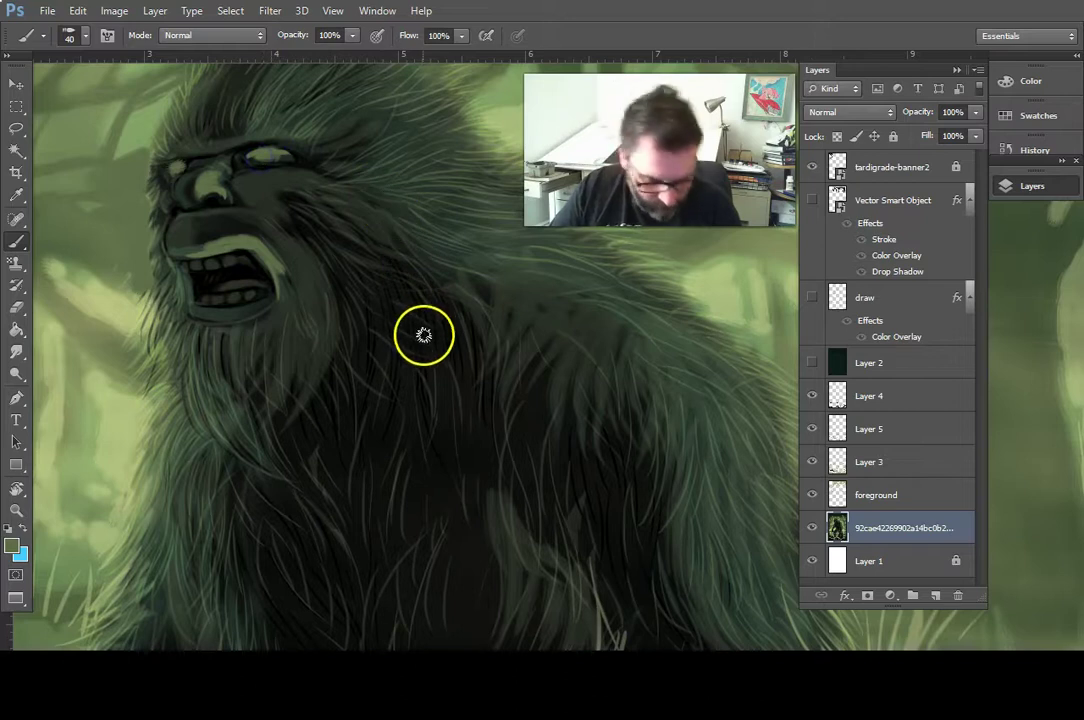
# - Paint green highlights on the brow, cheek and the folds beside the nose and mouth, judging the whole figure
pyautogui.moveTo(391, 355)
pyautogui.mouseDown()
pyautogui.moveTo(324, 390)
pyautogui.moveTo(324, 414)
pyautogui.mouseUp()
pyautogui.press('z')
pyautogui.keyDown('alt'); pyautogui.click(336, 426); pyautogui.keyUp('alt')
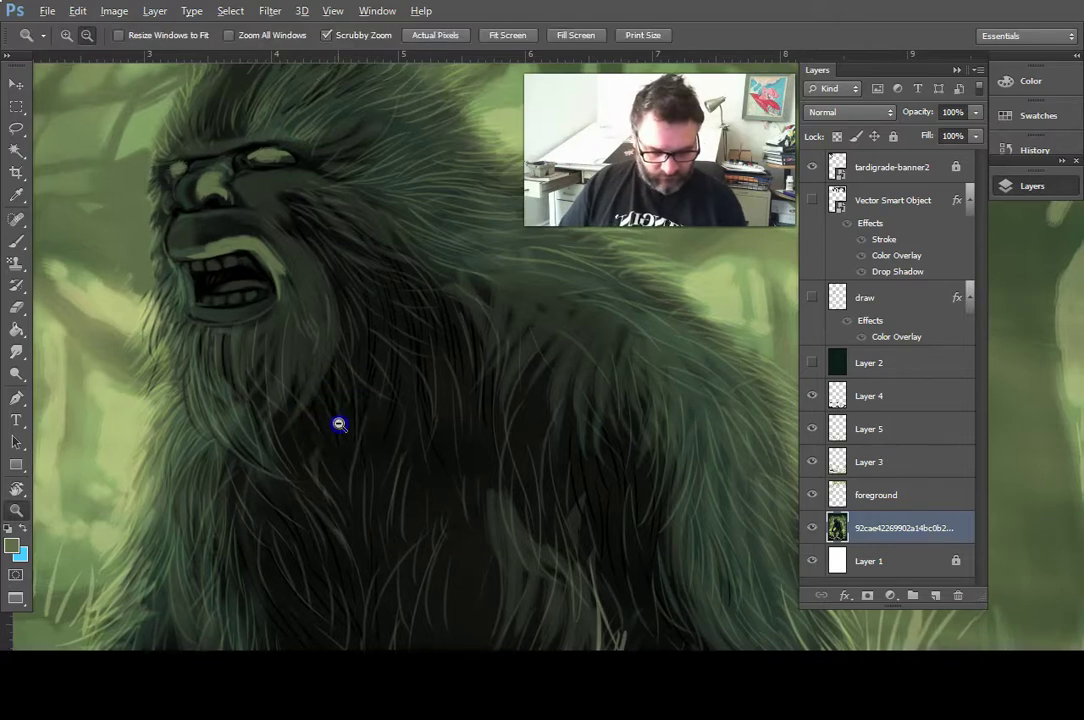
pyautogui.keyDown('alt'); pyautogui.click(344, 429); pyautogui.keyUp('alt')
pyautogui.moveTo(480, 546); pyautogui.dragTo(454, 521)
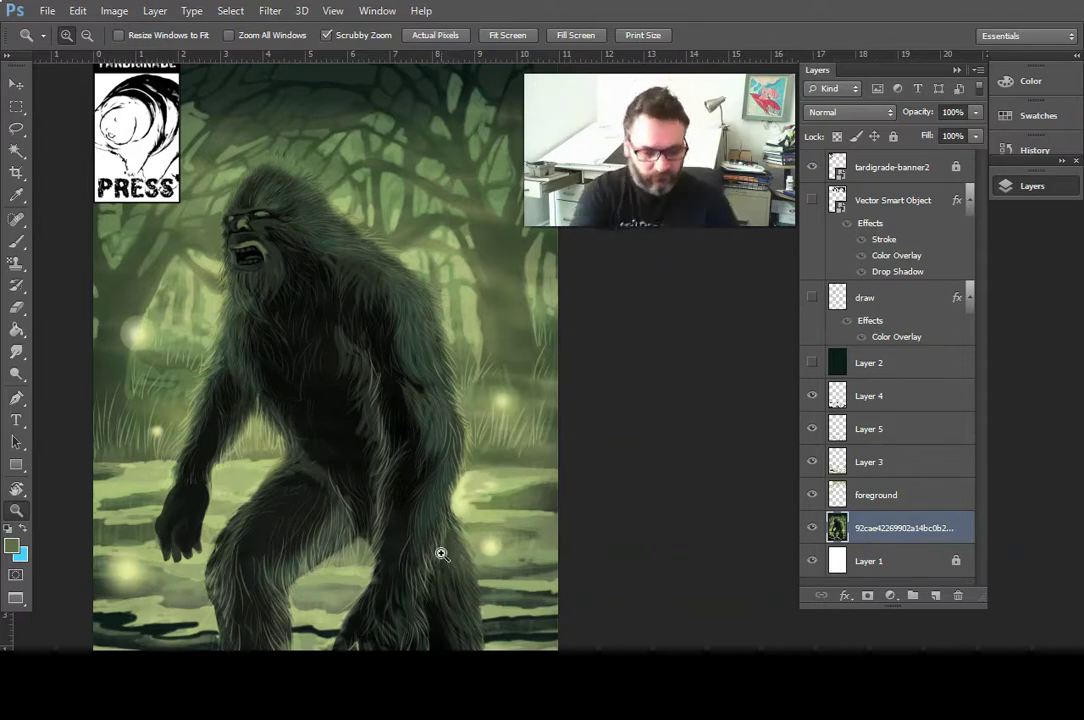
pyautogui.click(18, 245)
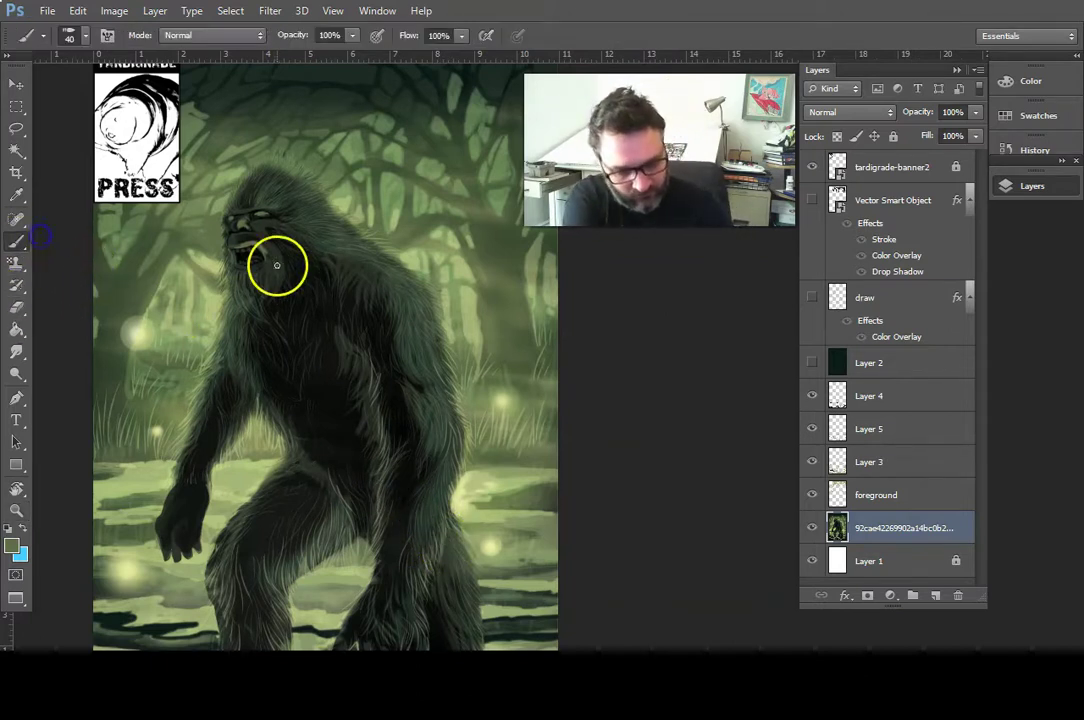
pyautogui.moveTo(276, 214); pyautogui.dragTo(282, 213)
pyautogui.click(282, 213)
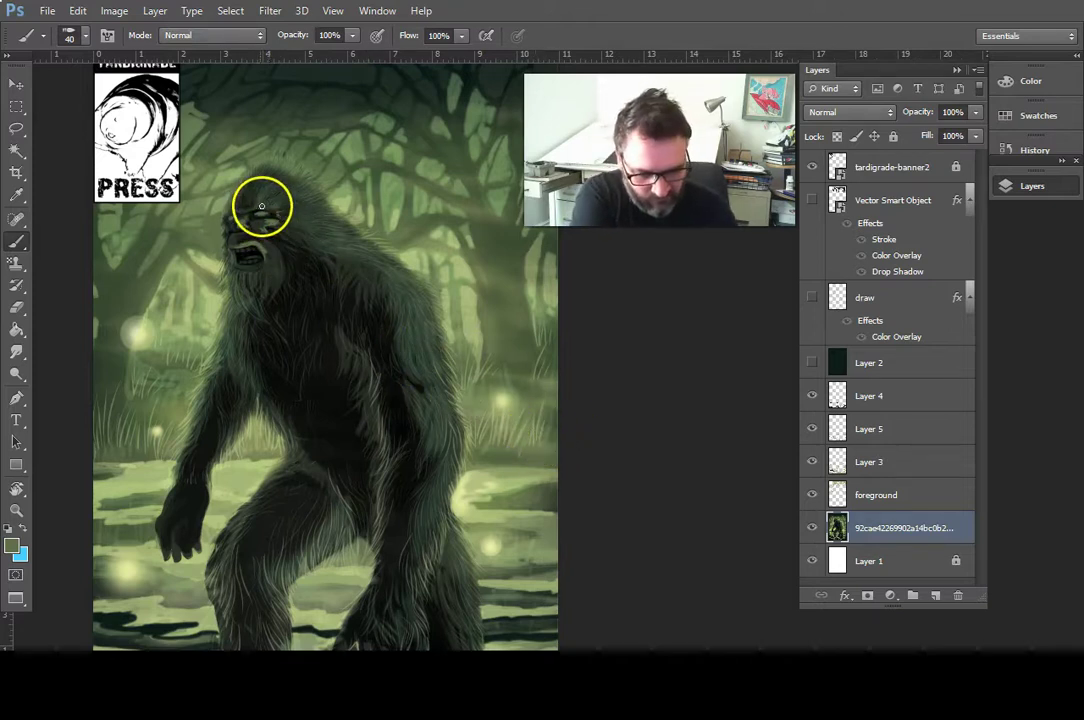
pyautogui.moveTo(242, 211); pyautogui.dragTo(254, 208)
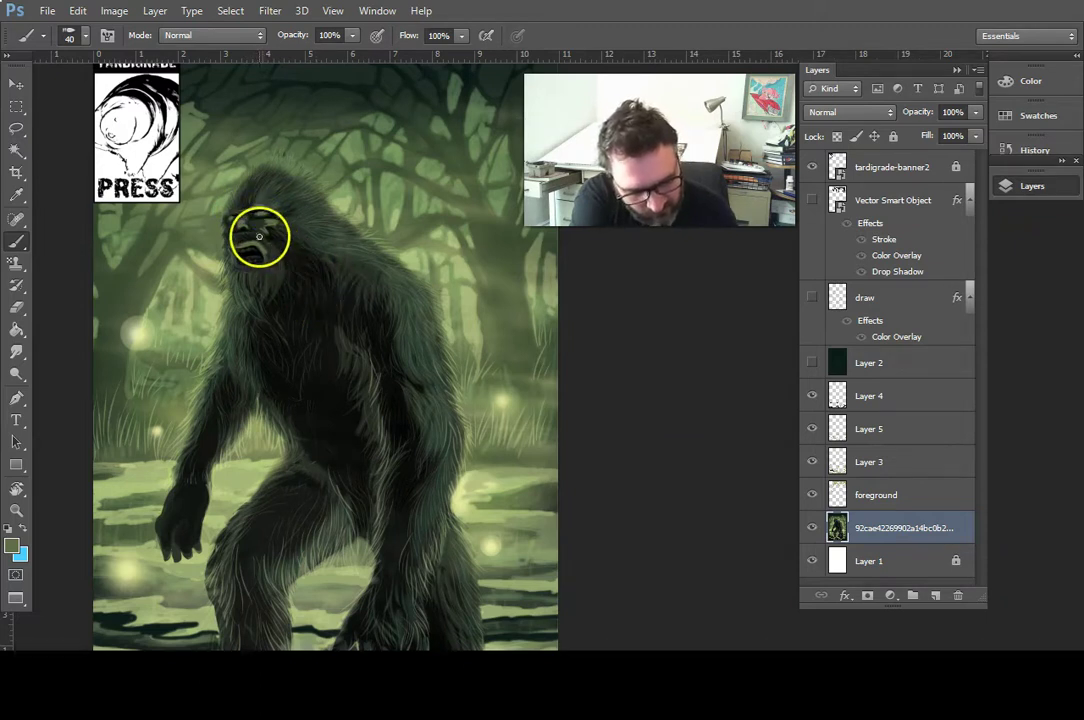
pyautogui.moveTo(260, 234)
pyautogui.mouseDown()
pyautogui.moveTo(244, 230)
pyautogui.moveTo(256, 233)
pyautogui.mouseUp()
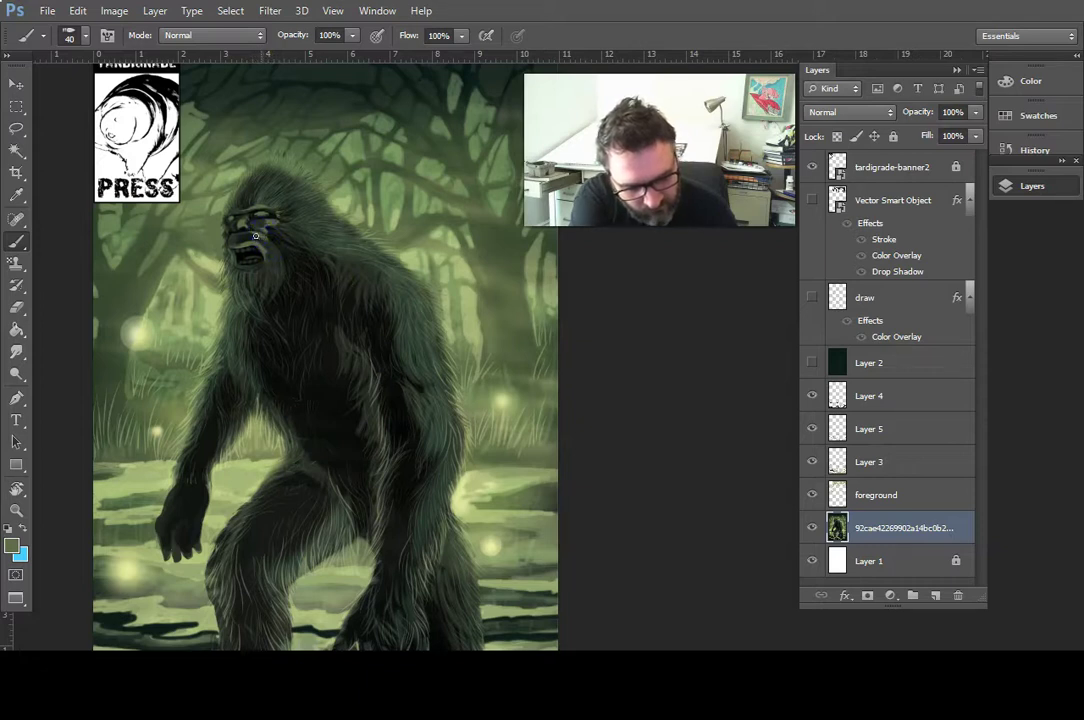
pyautogui.moveTo(266, 243); pyautogui.dragTo(263, 252)
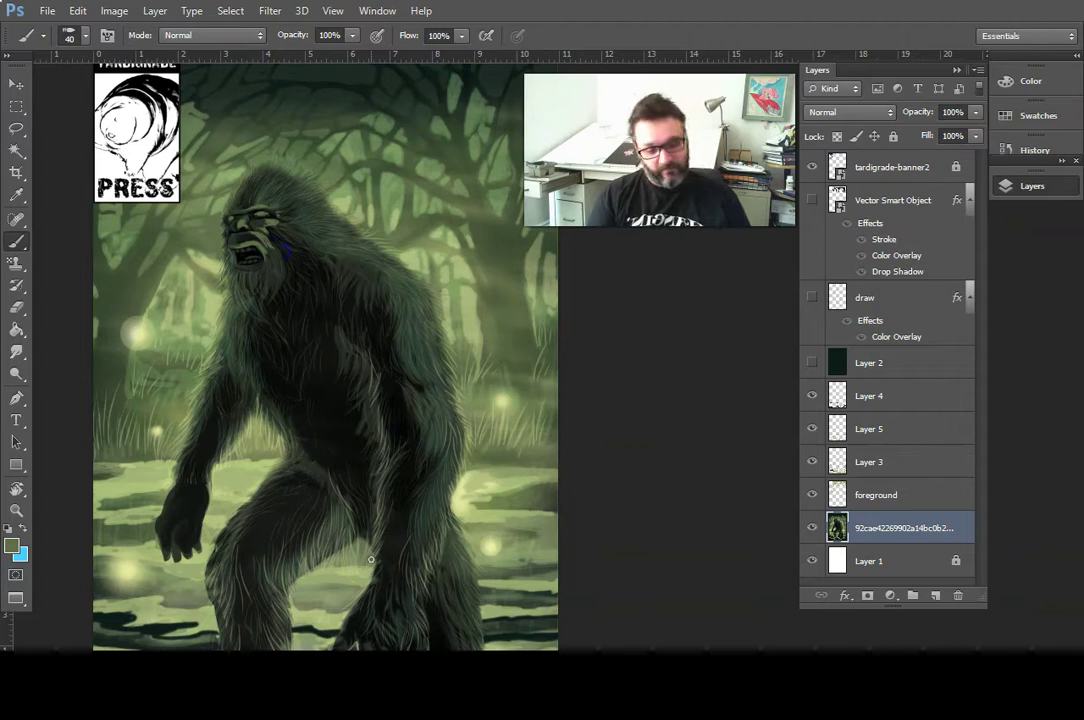
# - Add a new layer directly above the creature artwork and paint green highlights on the cheek and brow
pyautogui.click(935, 595)
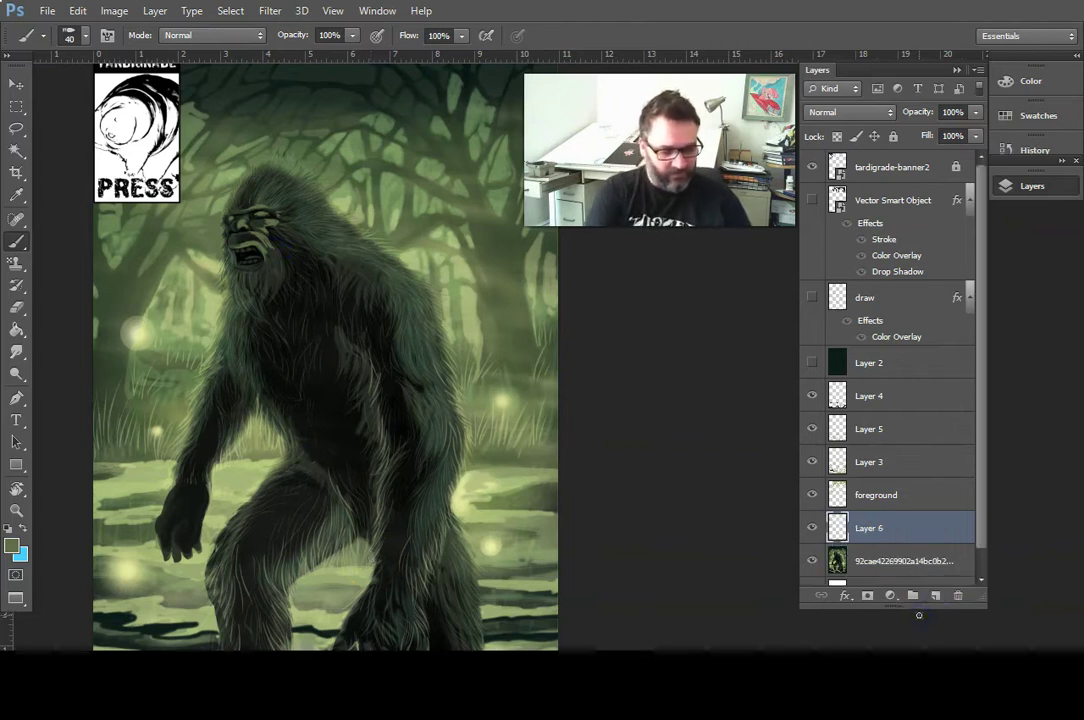
pyautogui.moveTo(271, 286)
pyautogui.mouseDown()
pyautogui.moveTo(266, 246)
pyautogui.moveTo(274, 263)
pyautogui.moveTo(268, 242)
pyautogui.moveTo(277, 257)
pyautogui.moveTo(290, 225)
pyautogui.moveTo(266, 230)
pyautogui.moveTo(277, 238)
pyautogui.moveTo(267, 228)
pyautogui.moveTo(293, 238)
pyautogui.moveTo(276, 267)
pyautogui.mouseUp()
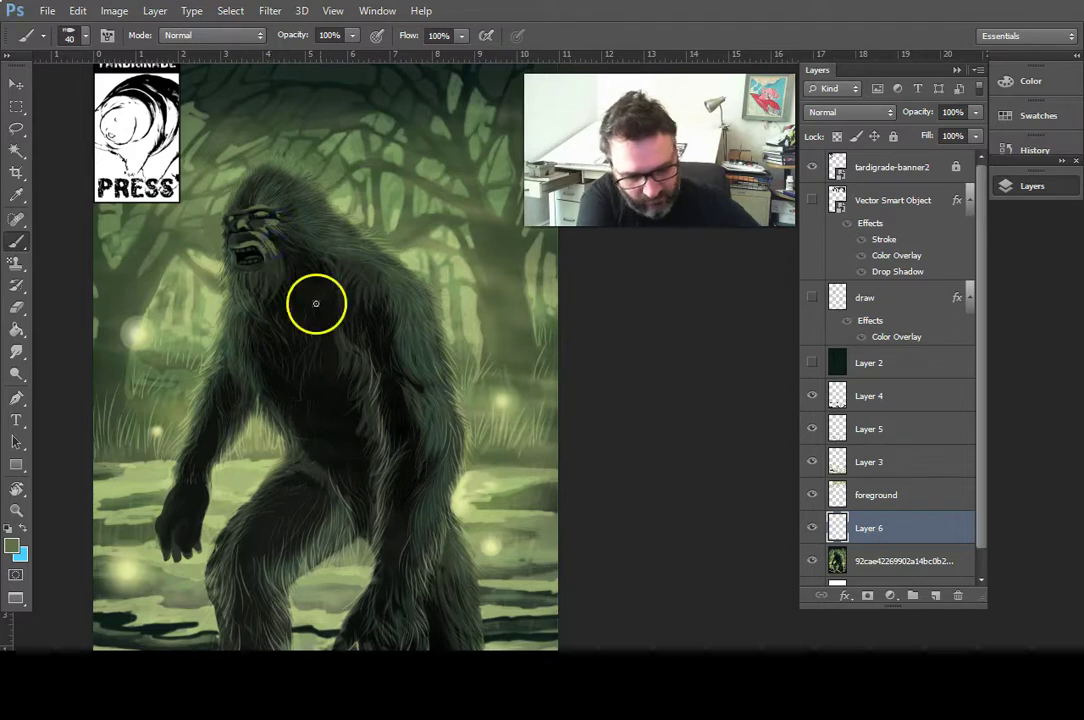
pyautogui.moveTo(278, 205); pyautogui.dragTo(259, 207)
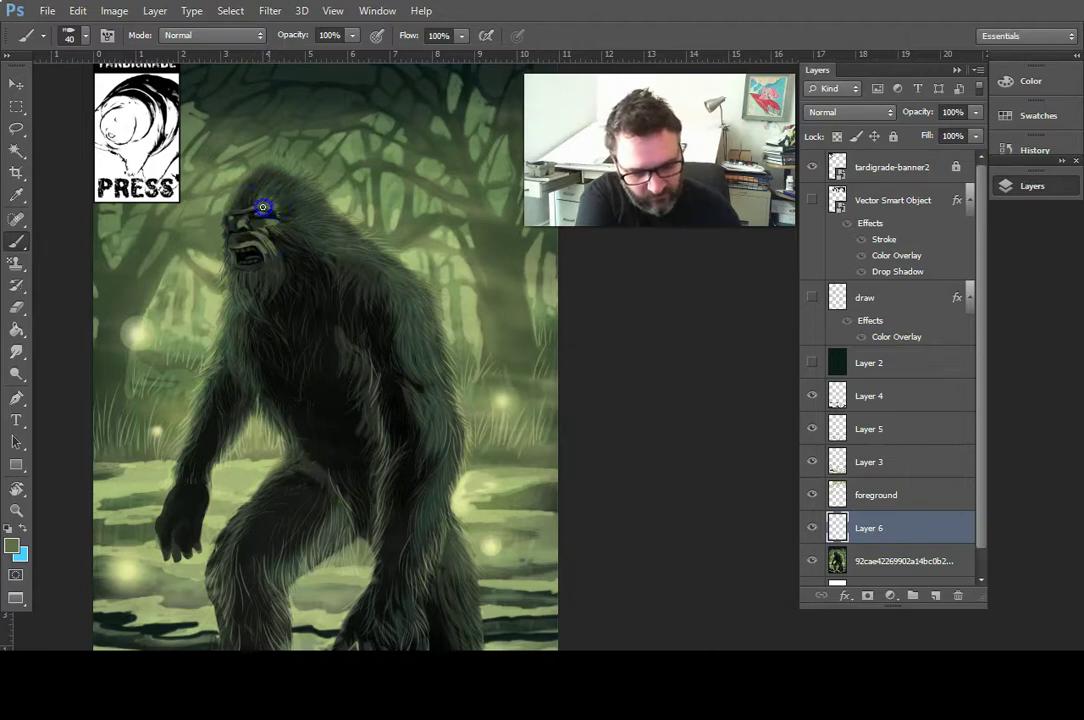
pyautogui.moveTo(272, 212); pyautogui.dragTo(267, 208)
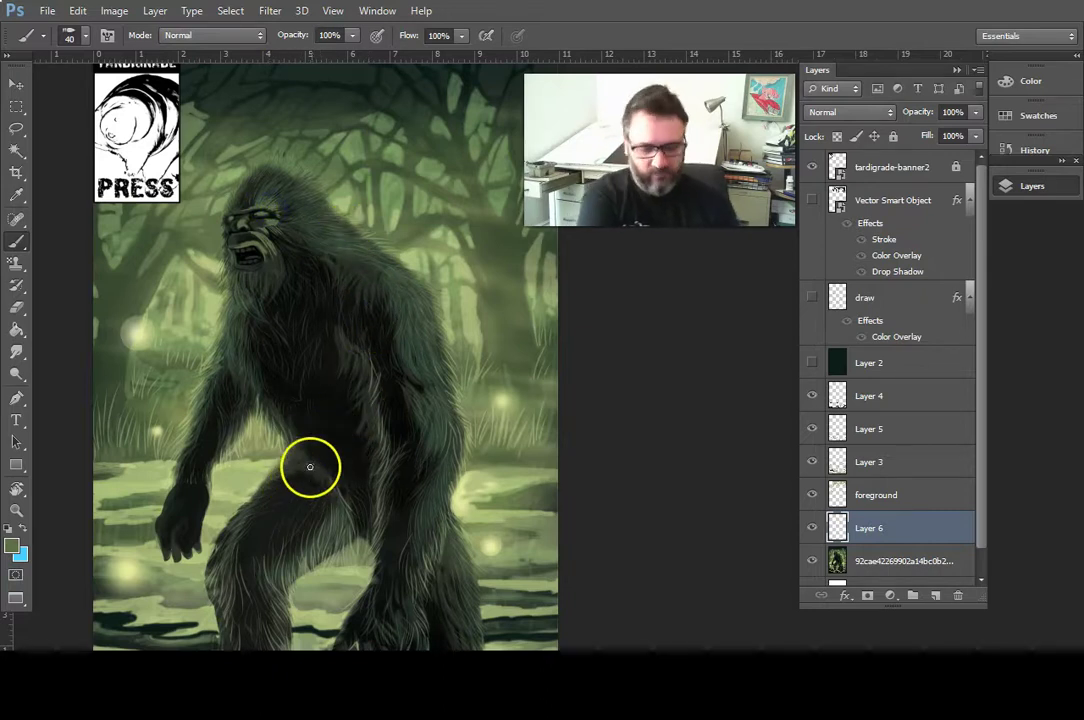
# - Brush green highlights into the beard, lower lip and chin and up to the cheek below the eye
pyautogui.moveTo(316, 460)
pyautogui.mouseDown()
pyautogui.moveTo(293, 322)
pyautogui.moveTo(254, 283)
pyautogui.moveTo(264, 290)
pyautogui.moveTo(266, 260)
pyautogui.mouseUp()
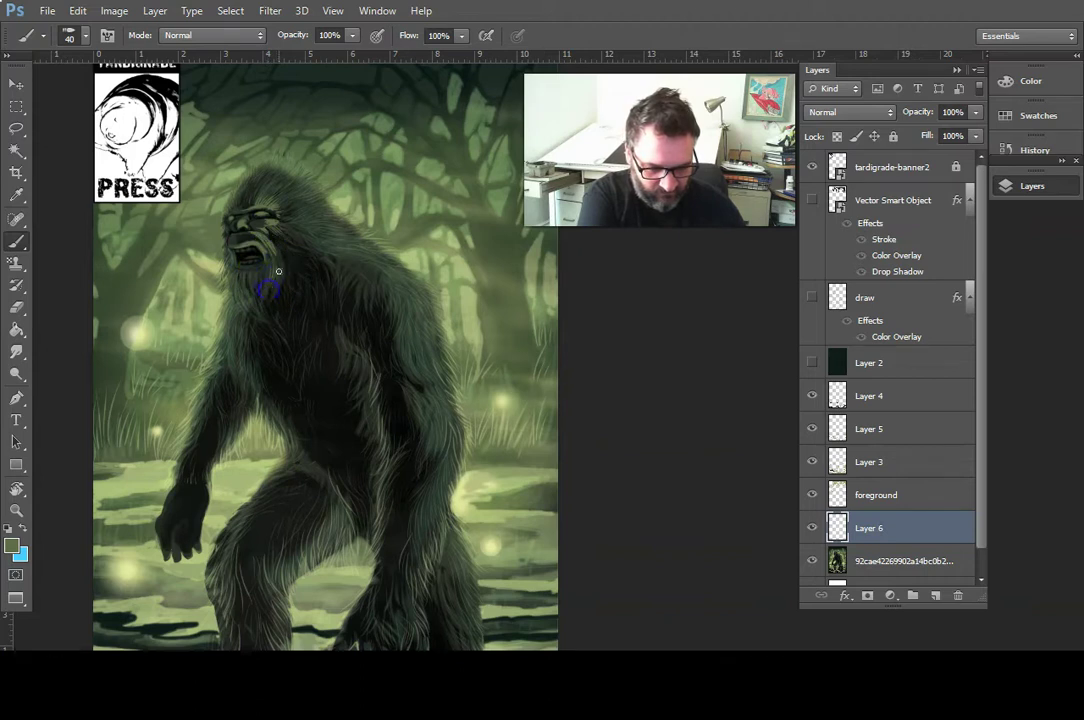
pyautogui.moveTo(277, 288)
pyautogui.mouseDown()
pyautogui.moveTo(268, 289)
pyautogui.moveTo(266, 262)
pyautogui.moveTo(266, 273)
pyautogui.mouseUp()
pyautogui.moveTo(250, 270); pyautogui.dragTo(244, 268)
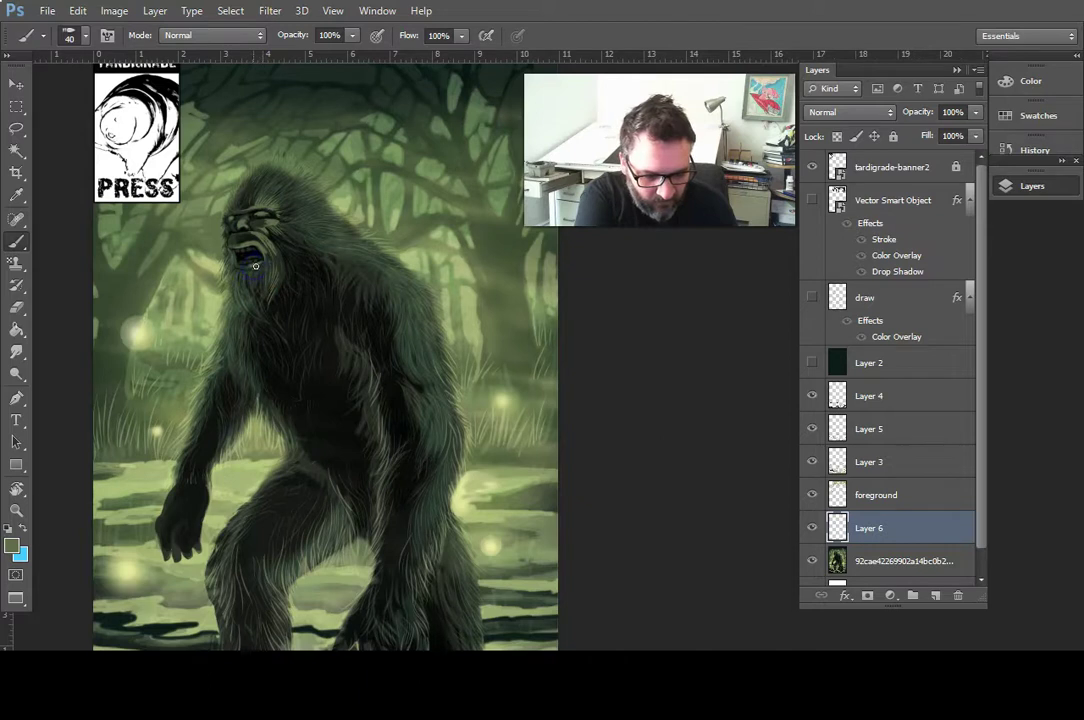
pyautogui.moveTo(259, 265)
pyautogui.mouseDown()
pyautogui.moveTo(225, 341)
pyautogui.moveTo(254, 235)
pyautogui.moveTo(237, 234)
pyautogui.moveTo(259, 237)
pyautogui.moveTo(285, 218)
pyautogui.moveTo(265, 223)
pyautogui.mouseUp()
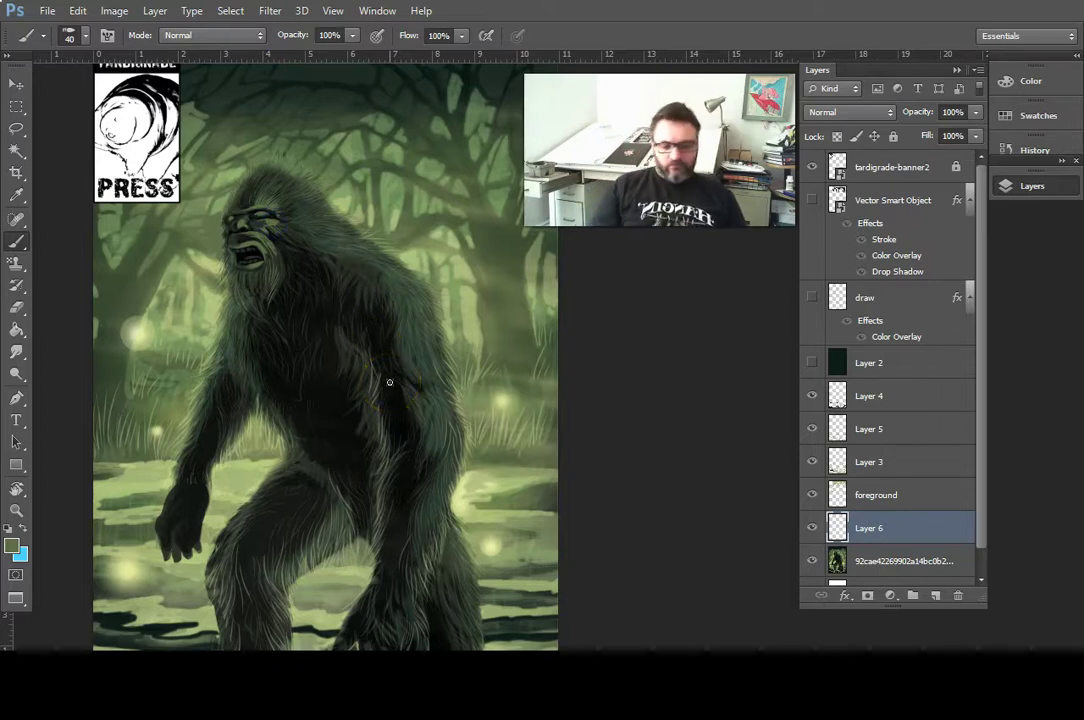
# - Brush green strands along the front edge of the face and into the fur on the crown and back of the head
pyautogui.moveTo(296, 290)
pyautogui.mouseDown()
pyautogui.moveTo(256, 321)
pyautogui.moveTo(225, 307)
pyautogui.moveTo(225, 353)
pyautogui.moveTo(223, 289)
pyautogui.moveTo(227, 358)
pyautogui.moveTo(226, 247)
pyautogui.mouseUp()
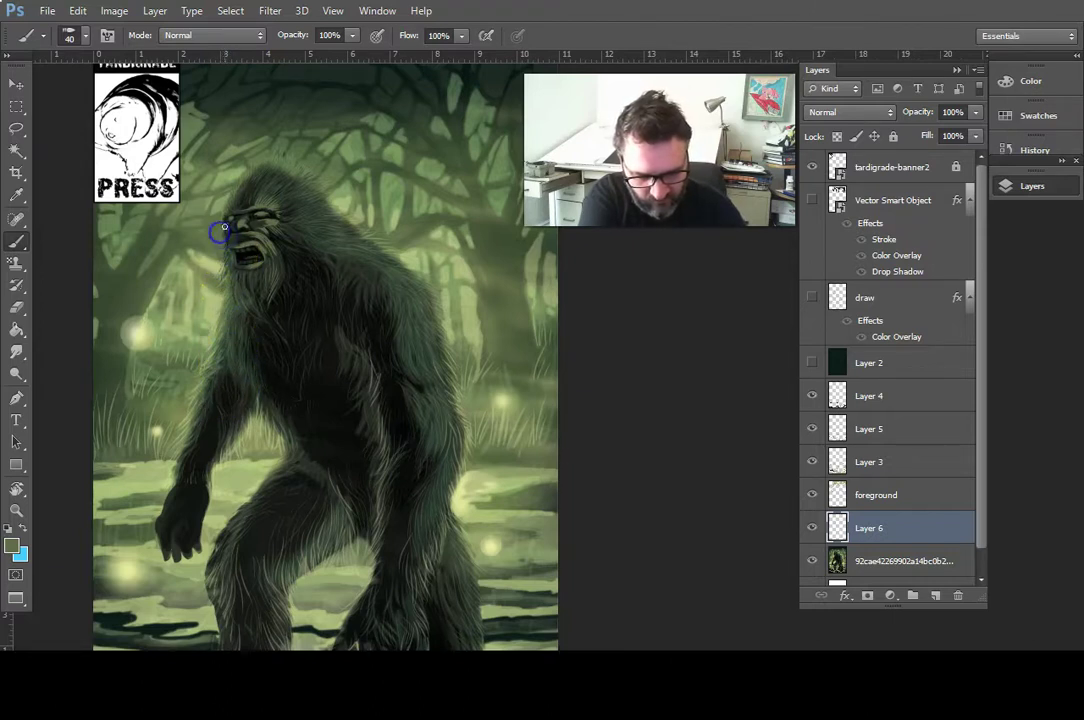
pyautogui.moveTo(221, 240); pyautogui.dragTo(220, 246)
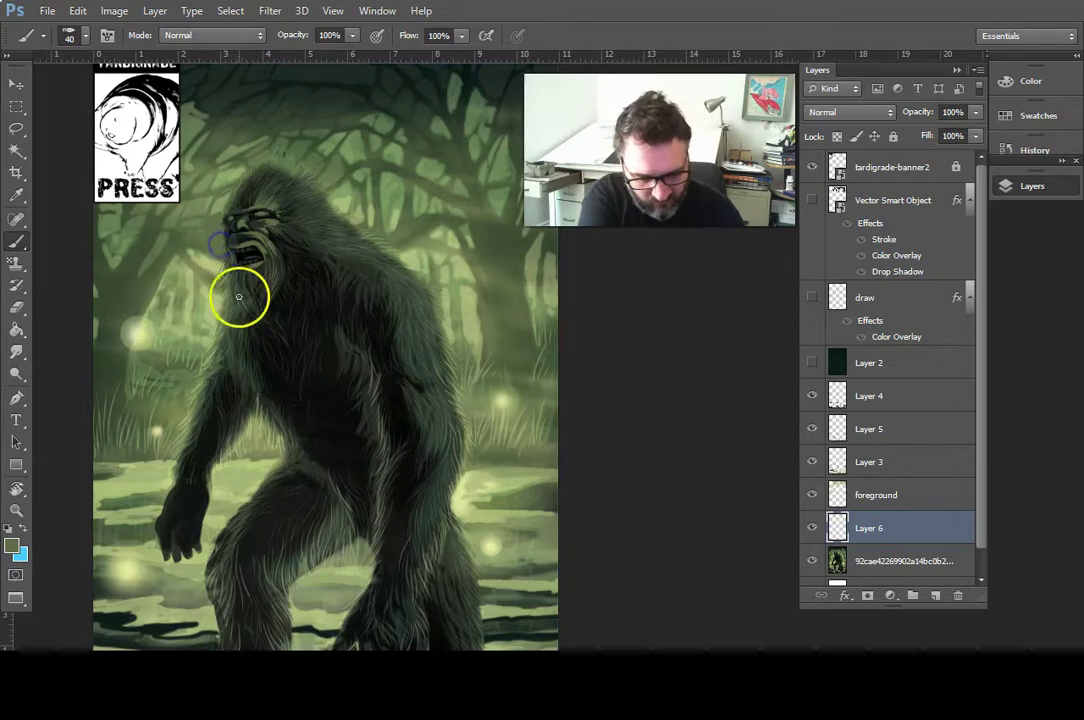
pyautogui.moveTo(285, 163); pyautogui.dragTo(286, 178)
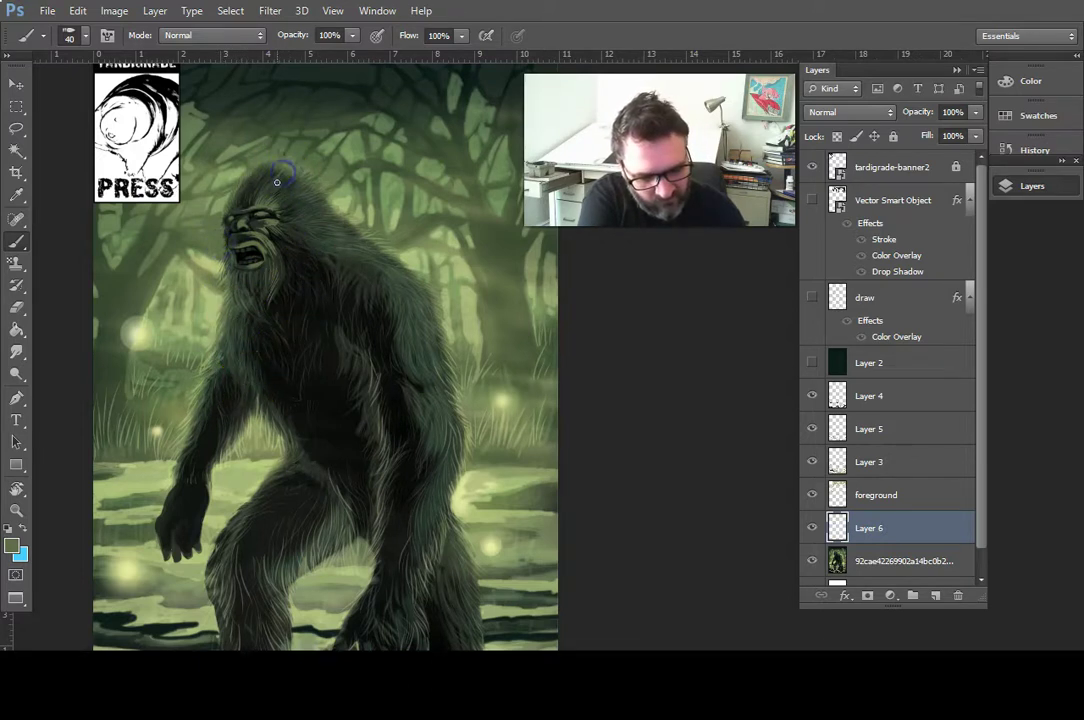
pyautogui.moveTo(300, 186)
pyautogui.mouseDown()
pyautogui.moveTo(404, 247)
pyautogui.moveTo(363, 215)
pyautogui.moveTo(311, 197)
pyautogui.moveTo(315, 184)
pyautogui.mouseUp()
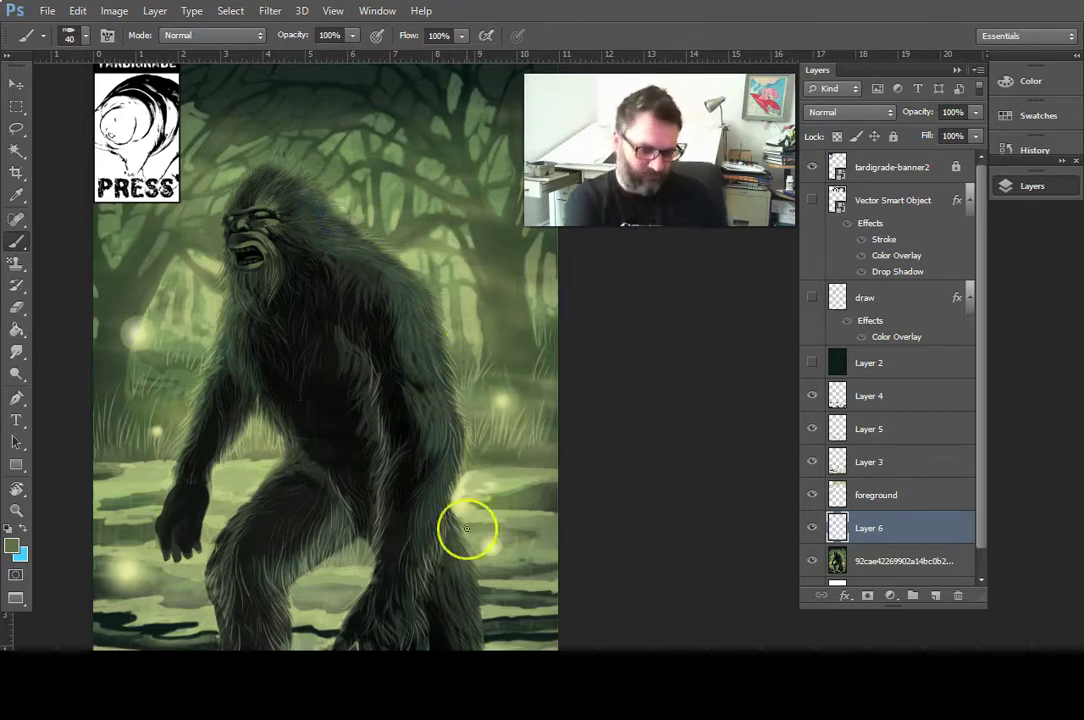
# - Rotate the canvas view and paint green fur strands from the creature's cheek down to the side of the neck
pyautogui.moveTo(309, 275)
pyautogui.mouseDown()
pyautogui.moveTo(355, 270)
pyautogui.moveTo(350, 256)
pyautogui.moveTo(340, 271)
pyautogui.moveTo(271, 261)
pyautogui.moveTo(262, 240)
pyautogui.moveTo(295, 249)
pyautogui.moveTo(368, 375)
pyautogui.moveTo(438, 427)
pyautogui.moveTo(557, 290)
pyautogui.moveTo(634, 322)
pyautogui.moveTo(421, 287)
pyautogui.moveTo(281, 508)
pyautogui.mouseUp()
pyautogui.press('r')
pyautogui.moveTo(370, 262)
pyautogui.mouseDown()
pyautogui.moveTo(403, 287)
pyautogui.moveTo(395, 304)
pyautogui.moveTo(402, 283)
pyautogui.moveTo(406, 302)
pyautogui.moveTo(416, 291)
pyautogui.mouseUp()
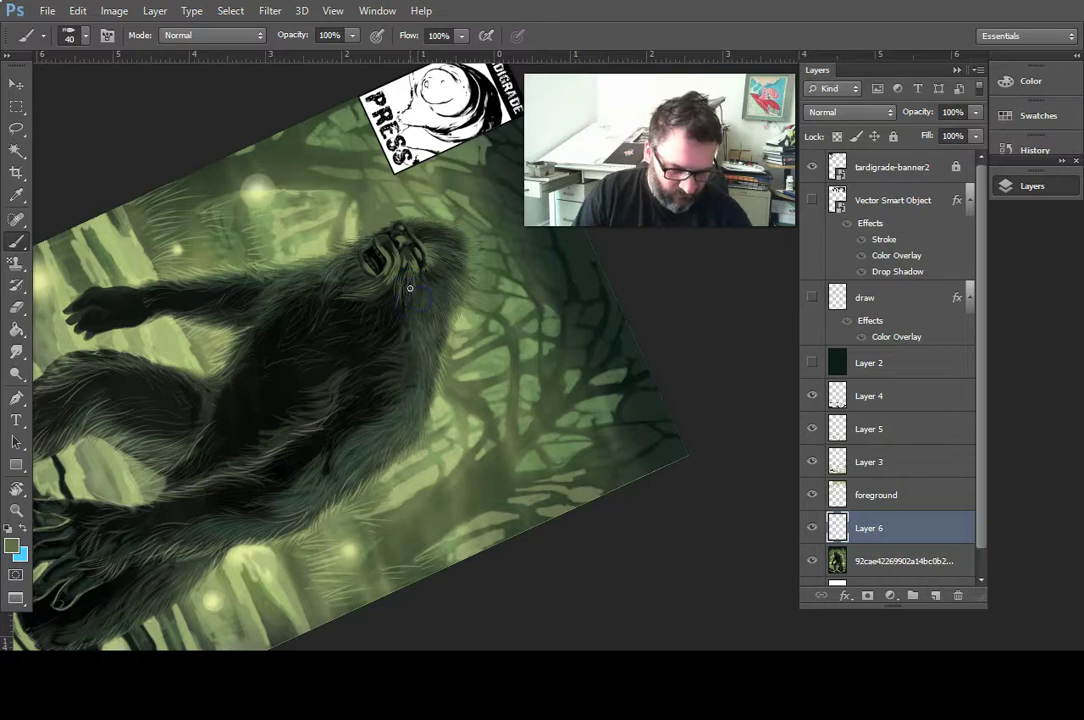
pyautogui.moveTo(413, 315)
pyautogui.mouseDown()
pyautogui.moveTo(427, 315)
pyautogui.moveTo(421, 286)
pyautogui.moveTo(420, 305)
pyautogui.moveTo(388, 310)
pyautogui.moveTo(393, 284)
pyautogui.moveTo(383, 303)
pyautogui.moveTo(387, 285)
pyautogui.moveTo(381, 292)
pyautogui.moveTo(394, 334)
pyautogui.moveTo(394, 290)
pyautogui.moveTo(398, 304)
pyautogui.mouseUp()
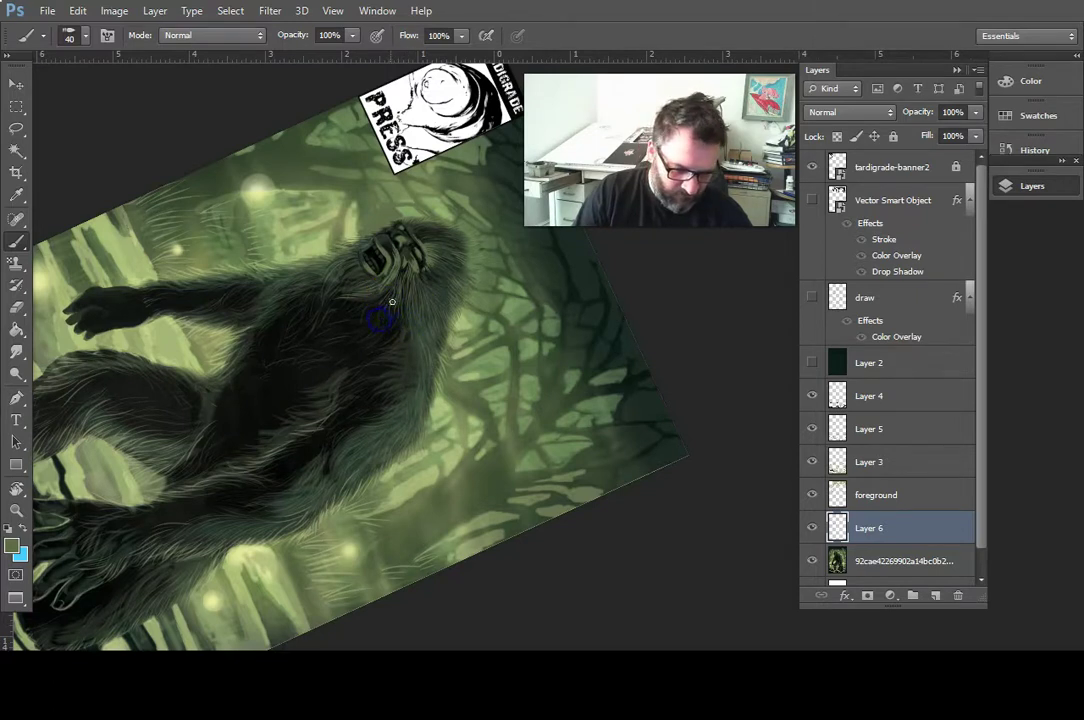
pyautogui.moveTo(387, 326)
pyautogui.mouseDown()
pyautogui.moveTo(394, 316)
pyautogui.moveTo(416, 322)
pyautogui.mouseUp()
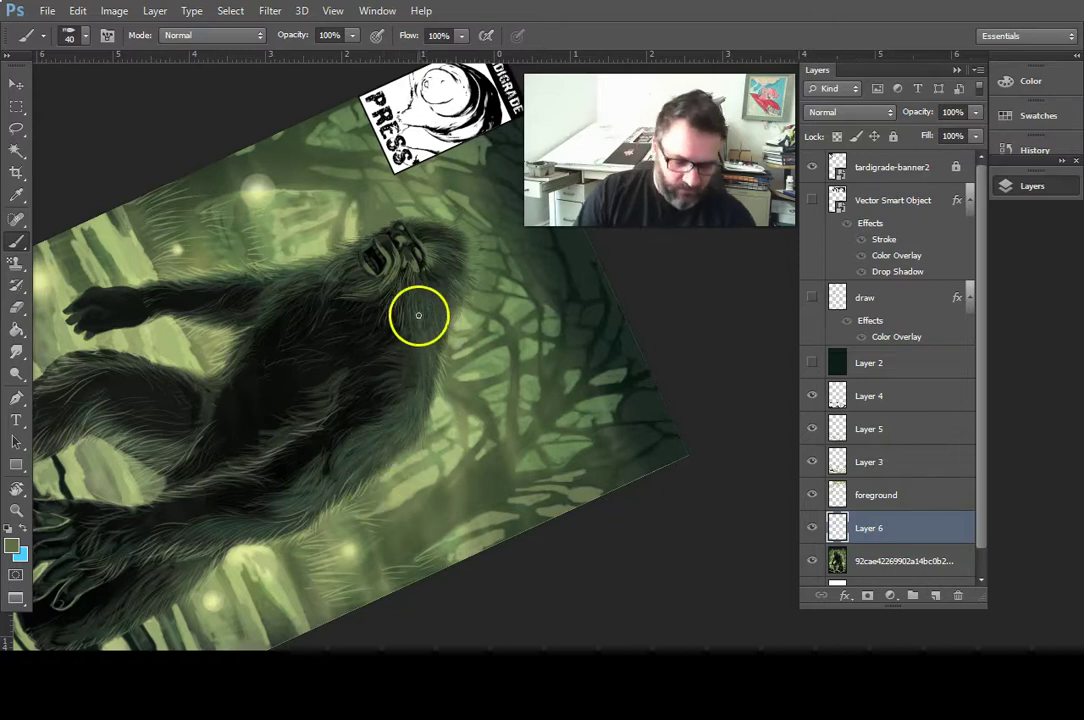
pyautogui.moveTo(412, 302)
pyautogui.mouseDown()
pyautogui.moveTo(411, 313)
pyautogui.moveTo(418, 299)
pyautogui.mouseUp()
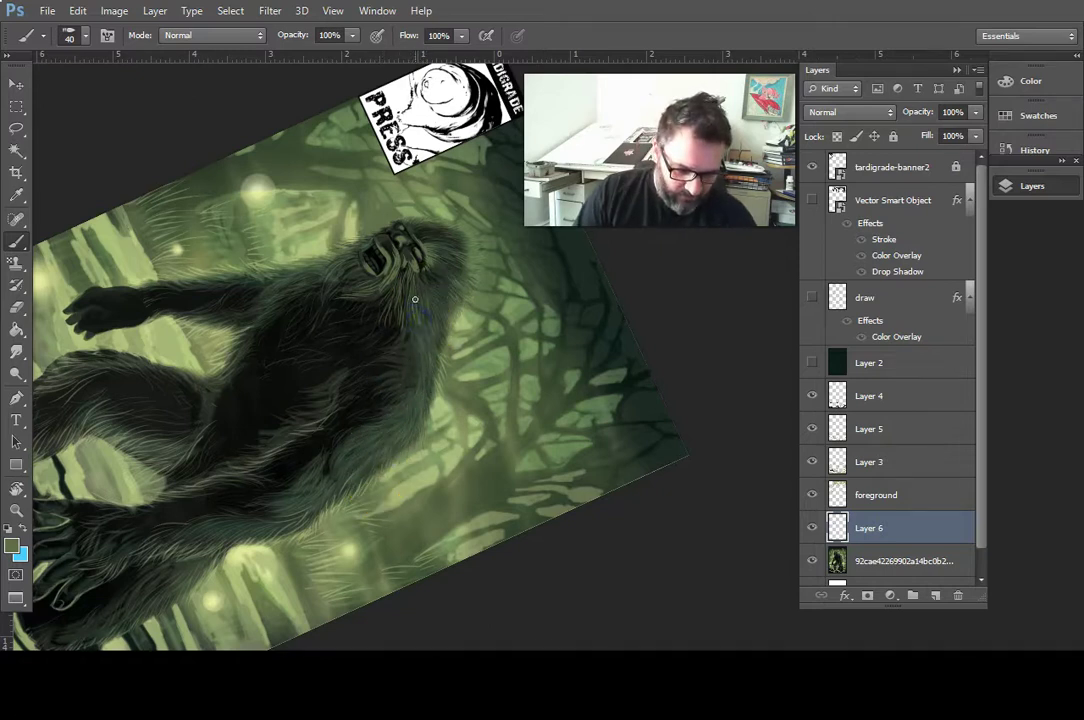
# - Extend the green fur strands around the temple and below the beard, and return the canvas view to upright
pyautogui.moveTo(426, 335)
pyautogui.mouseDown()
pyautogui.moveTo(431, 356)
pyautogui.moveTo(424, 296)
pyautogui.moveTo(436, 307)
pyautogui.moveTo(421, 270)
pyautogui.mouseUp()
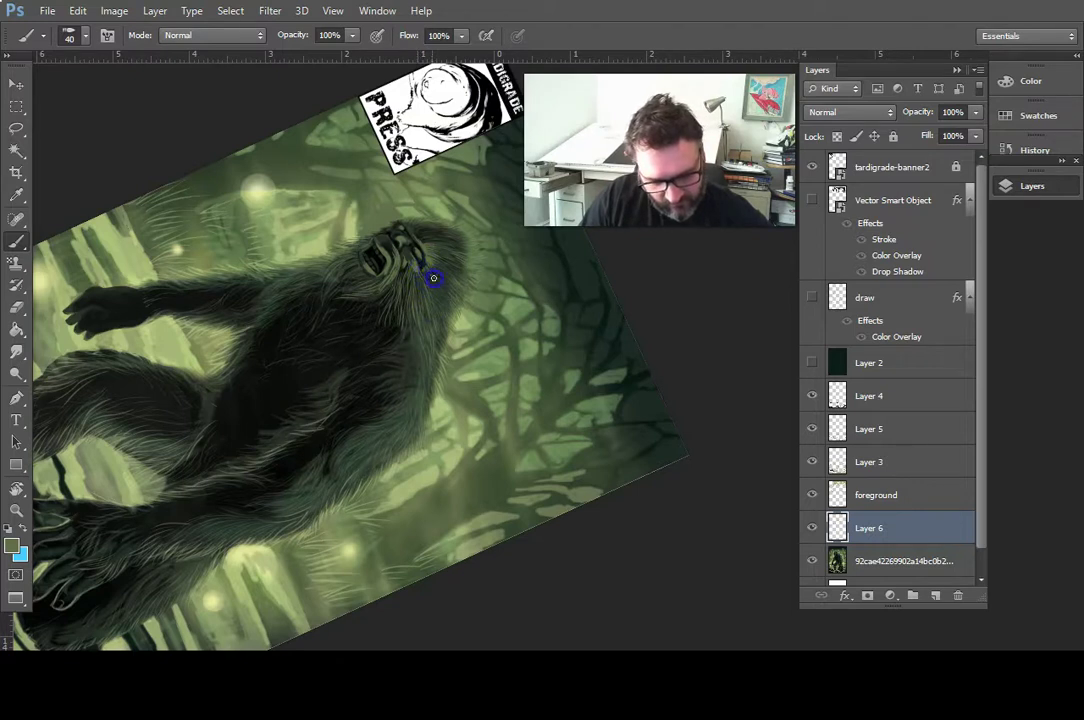
pyautogui.moveTo(429, 265); pyautogui.dragTo(438, 298)
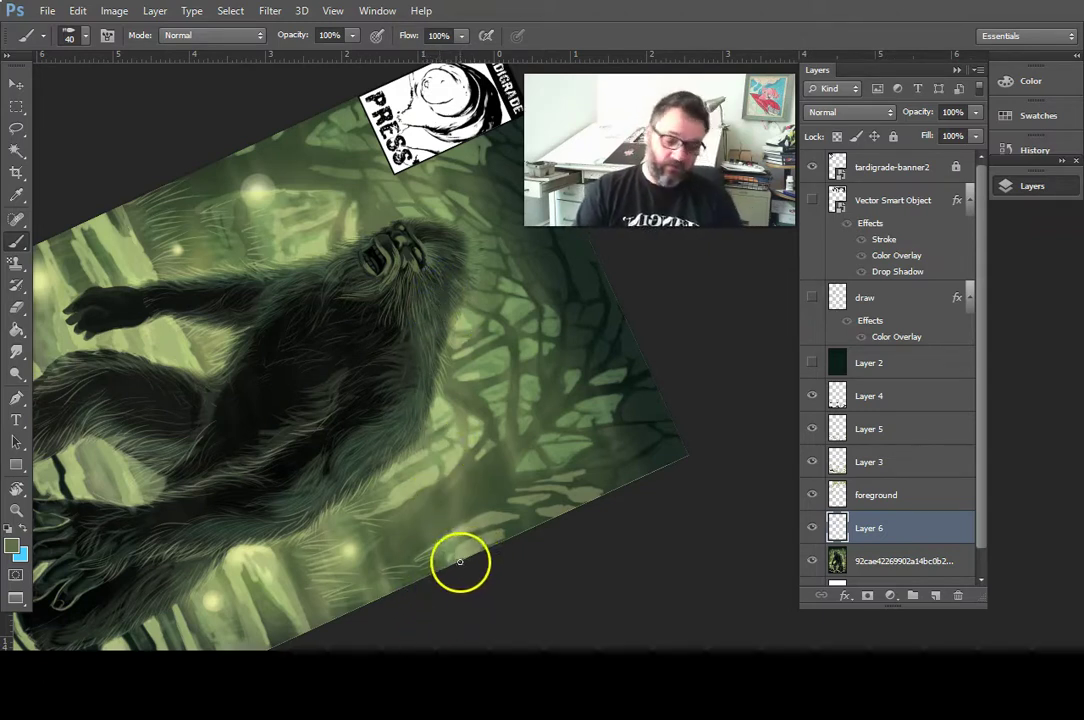
pyautogui.moveTo(400, 325)
pyautogui.mouseDown()
pyautogui.moveTo(392, 358)
pyautogui.moveTo(394, 310)
pyautogui.moveTo(388, 339)
pyautogui.mouseUp()
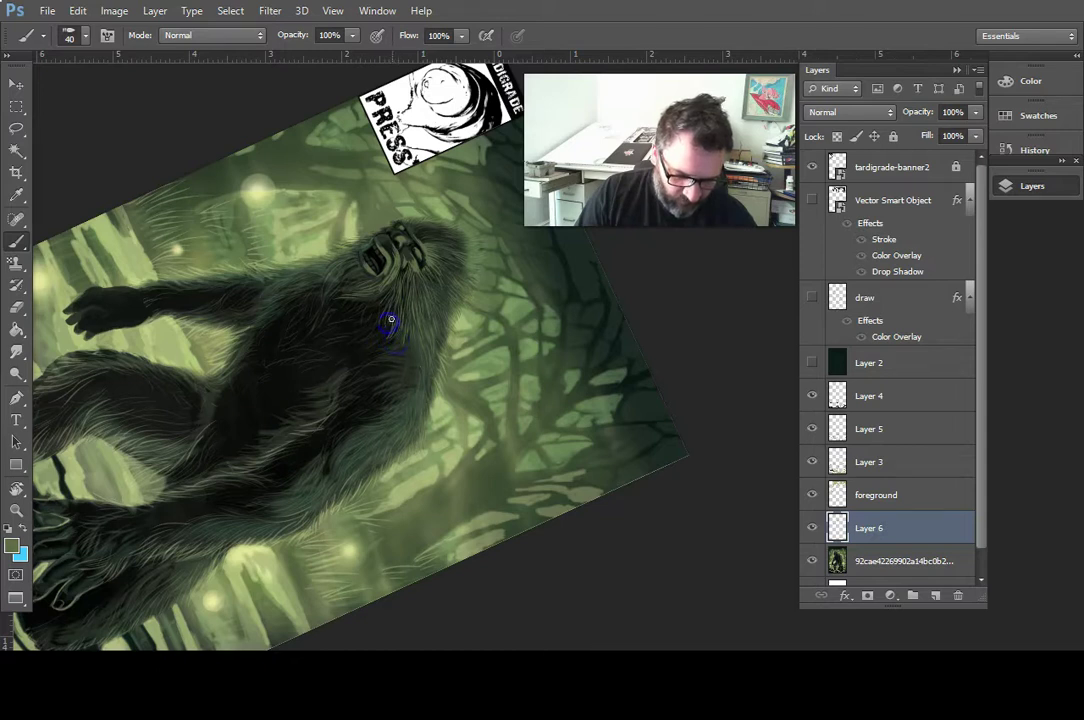
pyautogui.moveTo(378, 345); pyautogui.dragTo(389, 336)
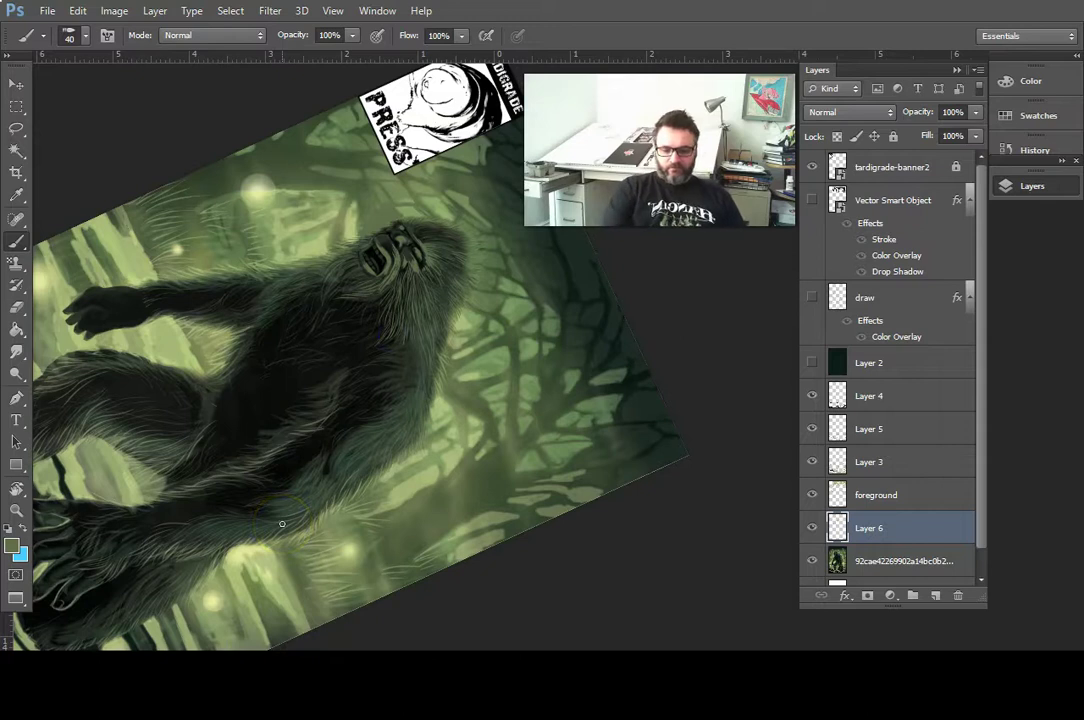
pyautogui.press('Escape')
pyautogui.moveTo(479, 486)
pyautogui.mouseDown()
pyautogui.moveTo(489, 498)
pyautogui.moveTo(478, 520)
pyautogui.moveTo(448, 496)
pyautogui.moveTo(441, 518)
pyautogui.moveTo(448, 494)
pyautogui.mouseUp()
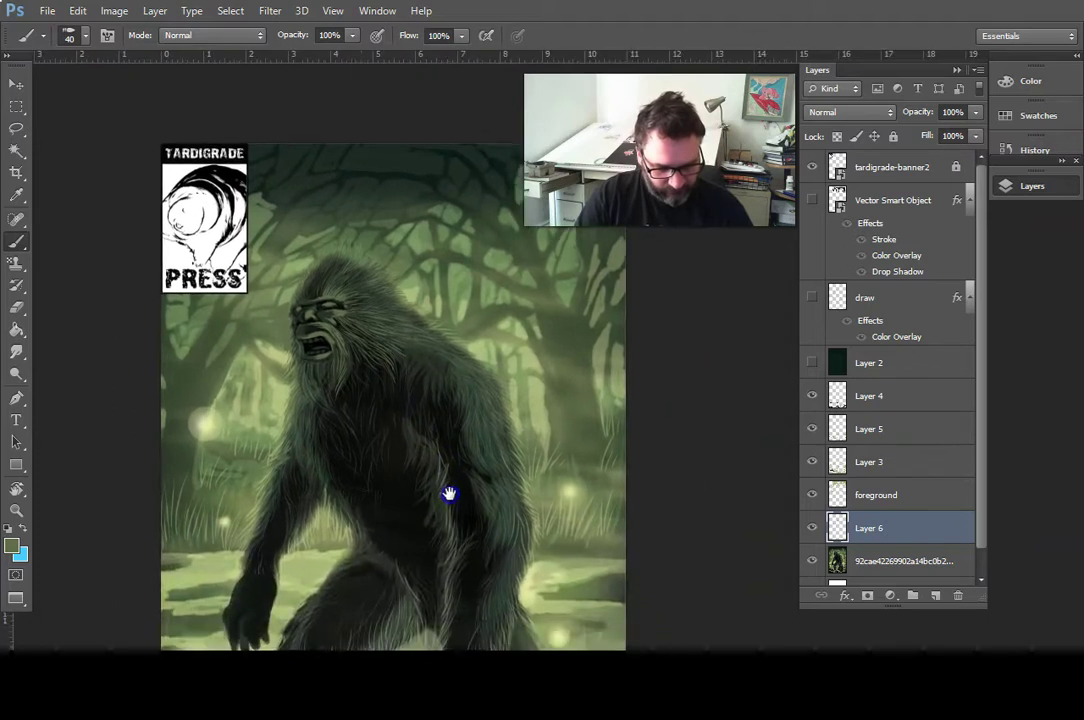
# - Brush green fur strands below the creature's beard, onto the upper chest and down the far shoulder
pyautogui.moveTo(301, 394); pyautogui.dragTo(298, 411)
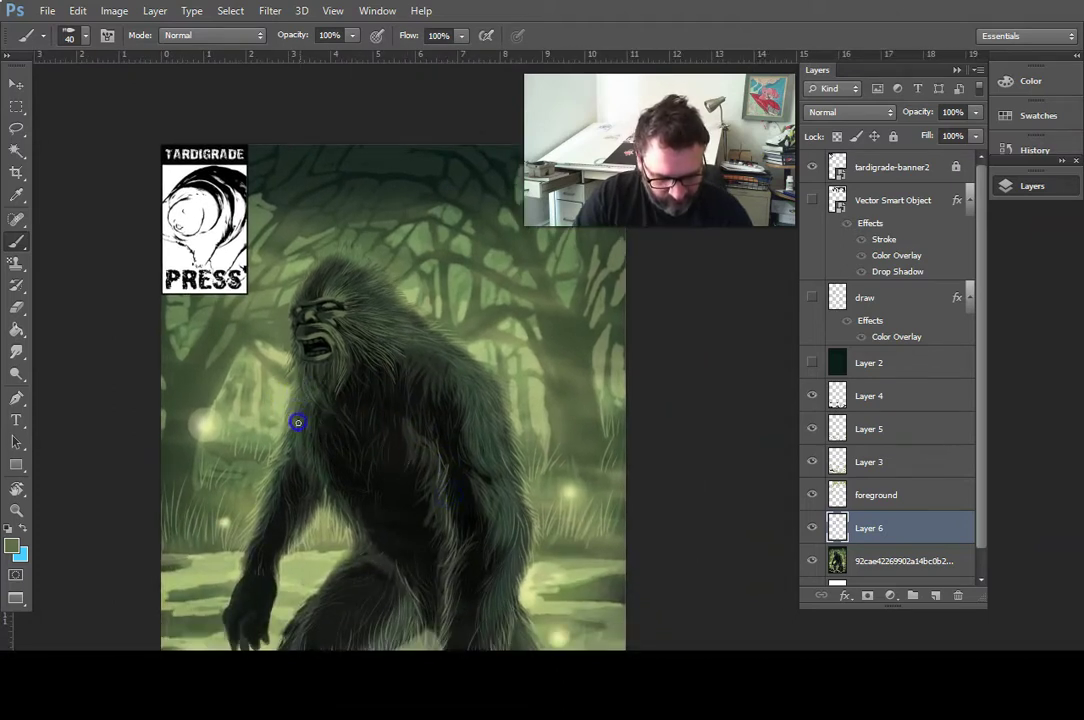
pyautogui.moveTo(320, 368); pyautogui.dragTo(308, 389)
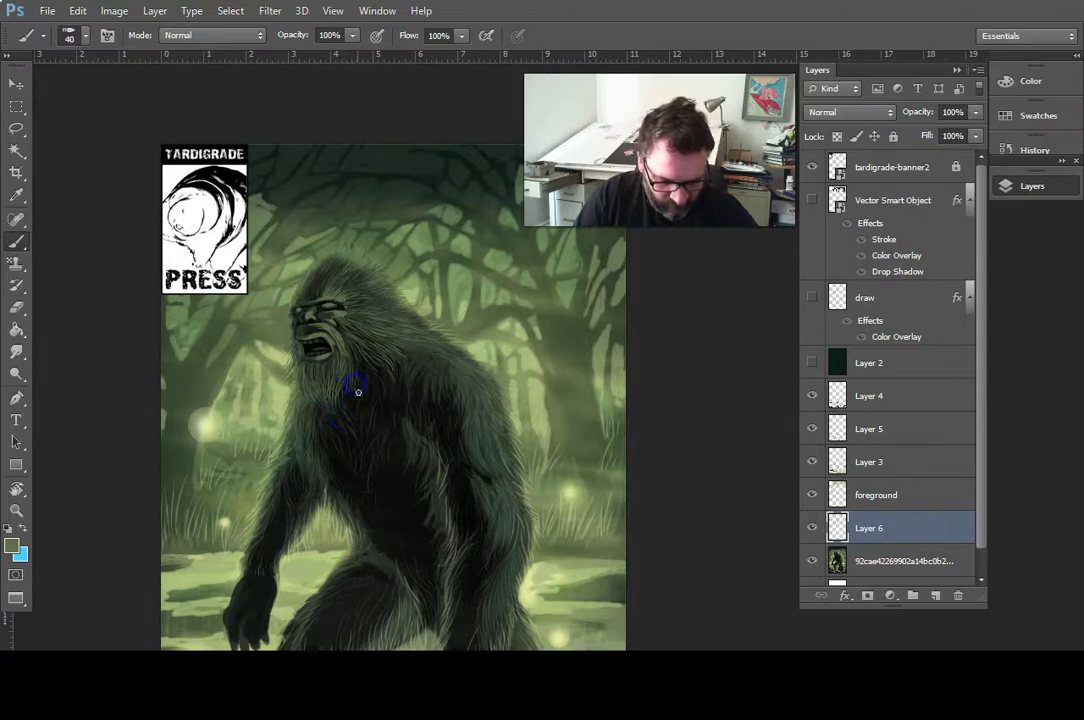
pyautogui.moveTo(363, 384)
pyautogui.mouseDown()
pyautogui.moveTo(344, 411)
pyautogui.moveTo(348, 402)
pyautogui.mouseUp()
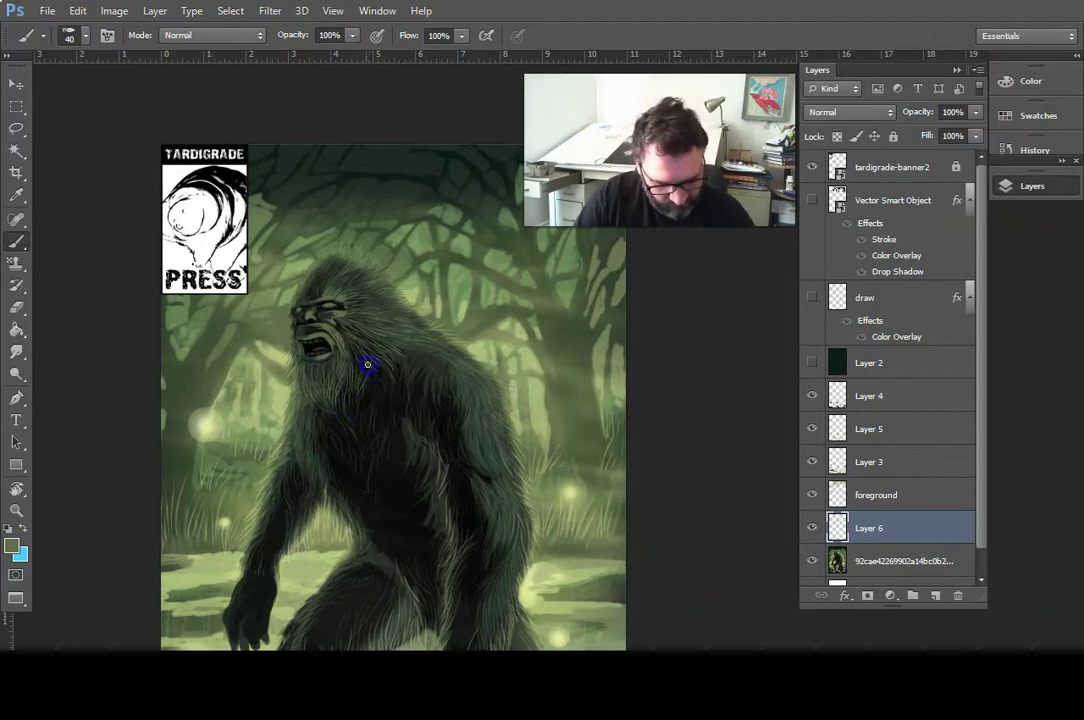
pyautogui.click(358, 501)
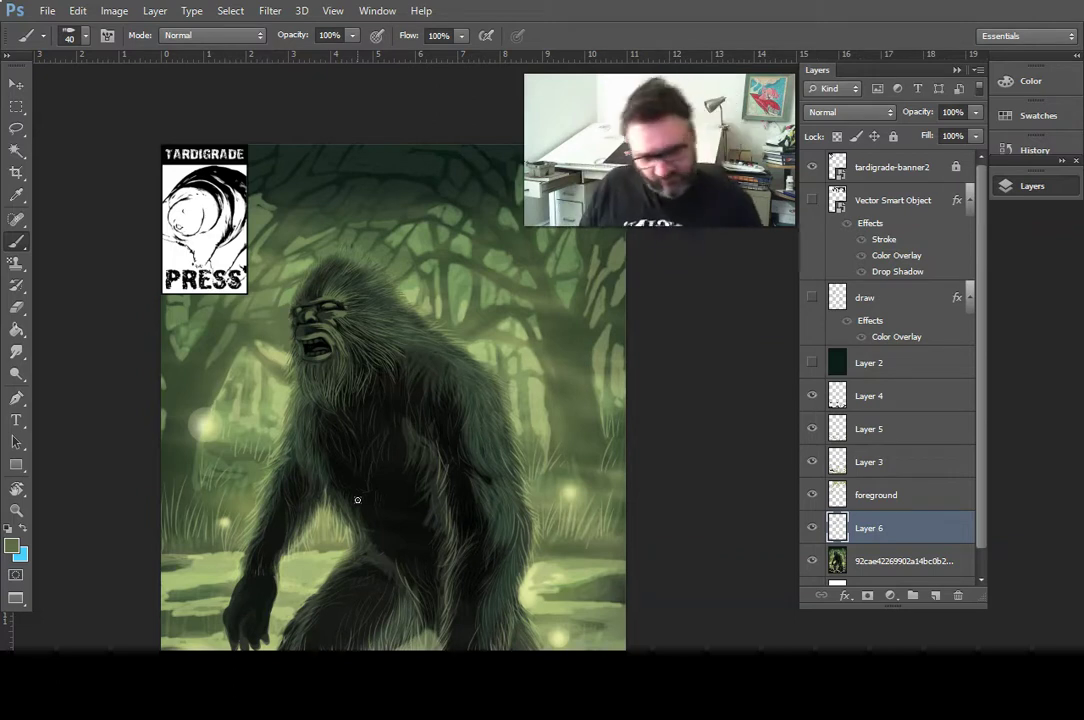
pyautogui.moveTo(330, 420)
pyautogui.mouseDown()
pyautogui.moveTo(321, 457)
pyautogui.moveTo(296, 449)
pyautogui.moveTo(308, 491)
pyautogui.moveTo(295, 405)
pyautogui.mouseUp()
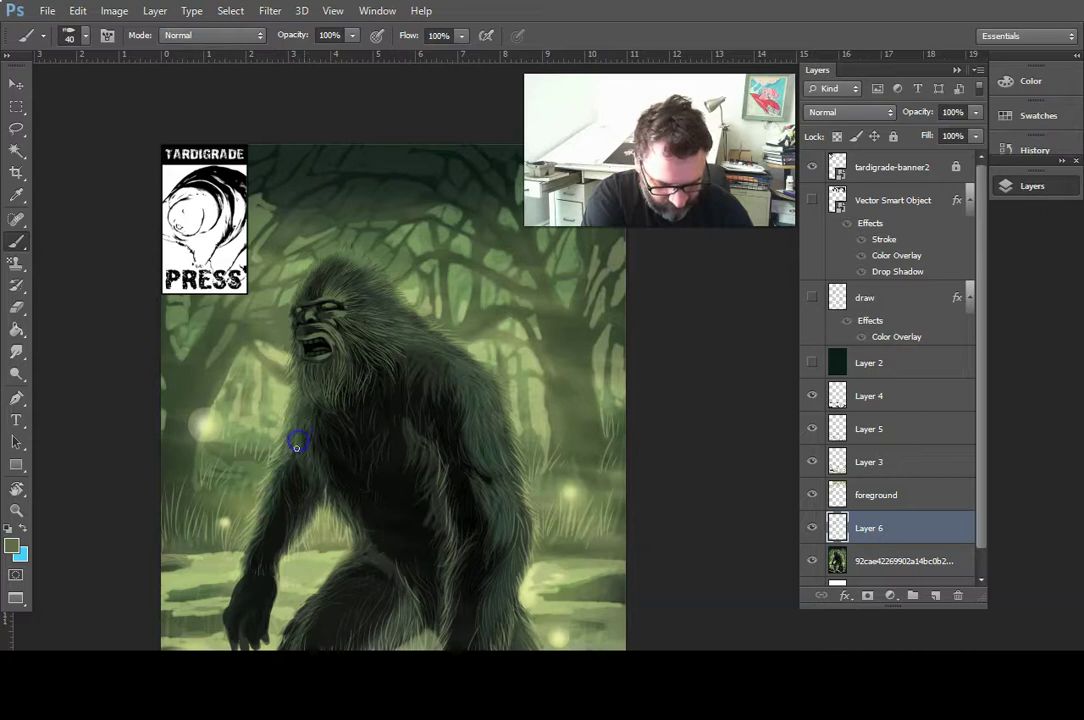
pyautogui.moveTo(305, 404)
pyautogui.mouseDown()
pyautogui.moveTo(298, 481)
pyautogui.moveTo(296, 446)
pyautogui.moveTo(283, 479)
pyautogui.mouseUp()
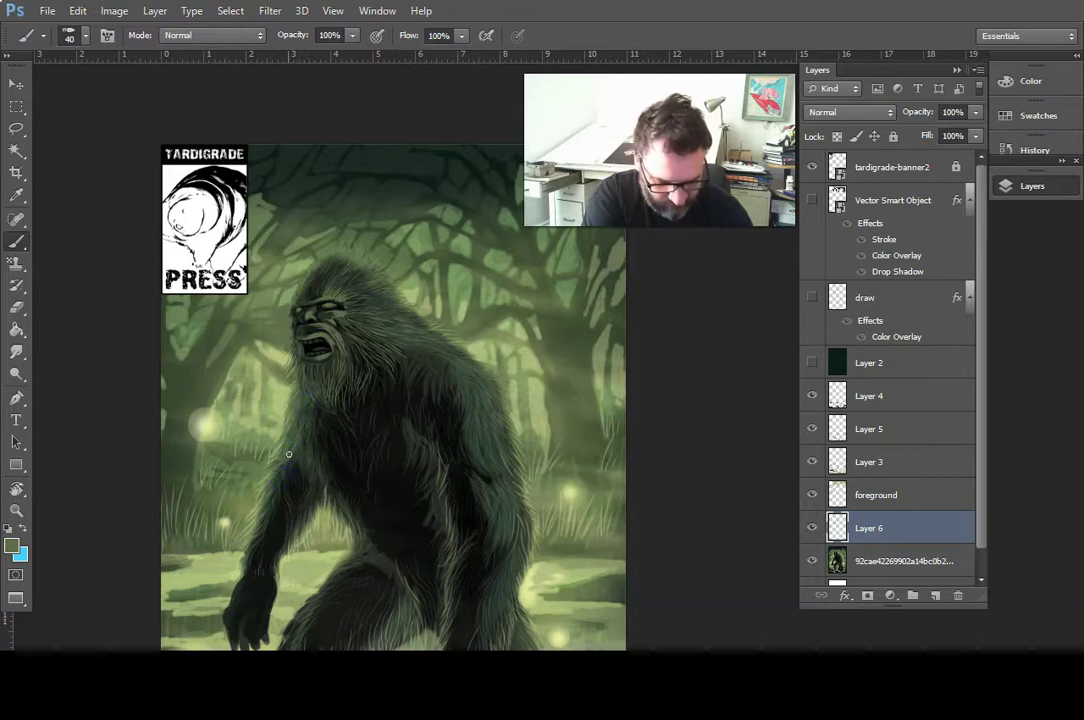
# - Add green fur strands along the side of the chest and over the near shoulder and upper arm
pyautogui.moveTo(295, 464)
pyautogui.mouseDown()
pyautogui.moveTo(332, 481)
pyautogui.moveTo(339, 450)
pyautogui.moveTo(330, 463)
pyautogui.moveTo(345, 453)
pyautogui.moveTo(410, 508)
pyautogui.moveTo(454, 454)
pyautogui.moveTo(454, 405)
pyautogui.moveTo(412, 420)
pyautogui.moveTo(406, 409)
pyautogui.moveTo(440, 468)
pyautogui.moveTo(451, 466)
pyautogui.moveTo(436, 432)
pyautogui.moveTo(439, 463)
pyautogui.moveTo(446, 441)
pyautogui.moveTo(439, 477)
pyautogui.moveTo(439, 437)
pyautogui.mouseUp()
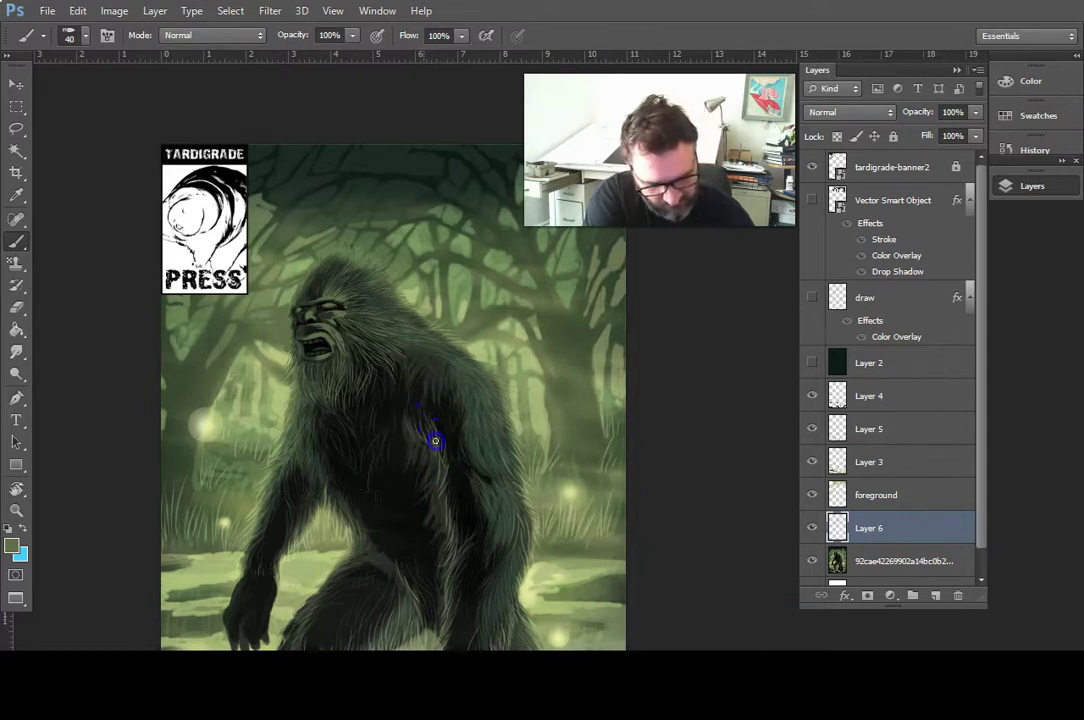
pyautogui.moveTo(344, 624)
pyautogui.mouseDown()
pyautogui.moveTo(469, 552)
pyautogui.moveTo(508, 547)
pyautogui.moveTo(512, 570)
pyautogui.moveTo(496, 549)
pyautogui.moveTo(487, 448)
pyautogui.mouseUp()
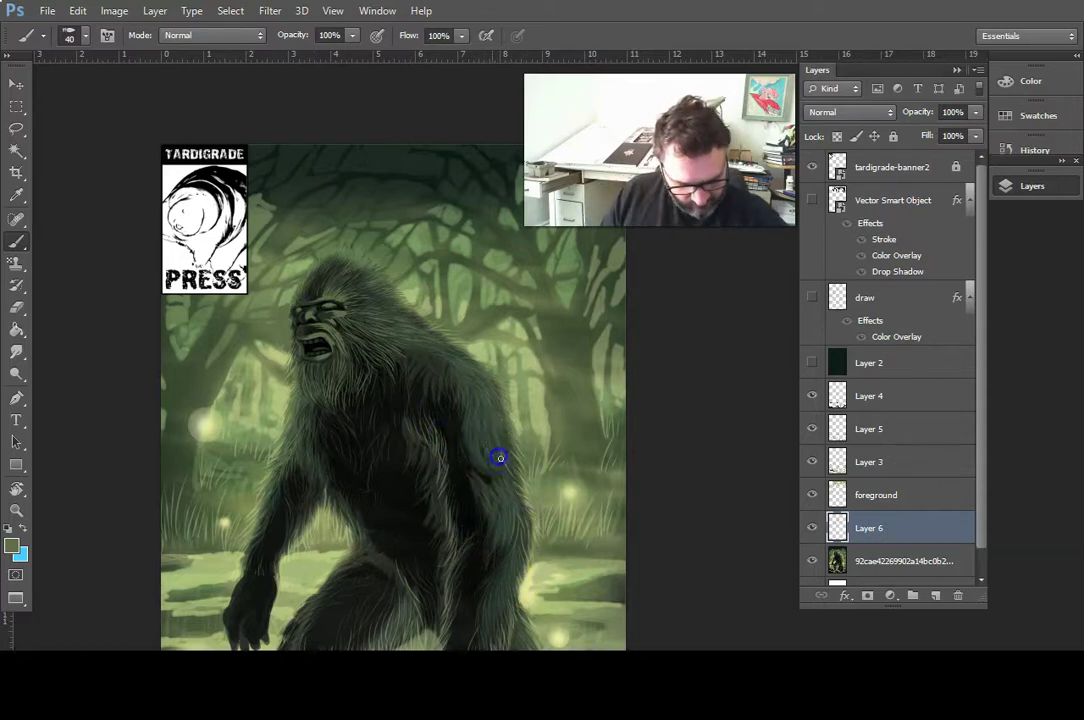
pyautogui.click(488, 424)
pyautogui.click(509, 424)
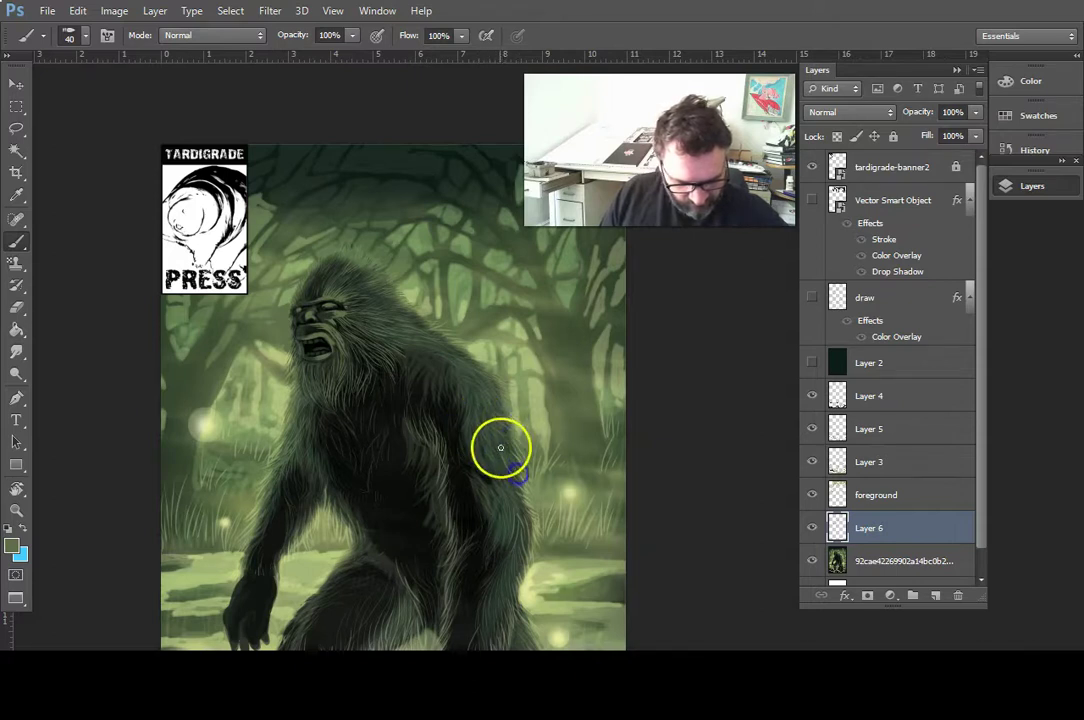
pyautogui.click(501, 483)
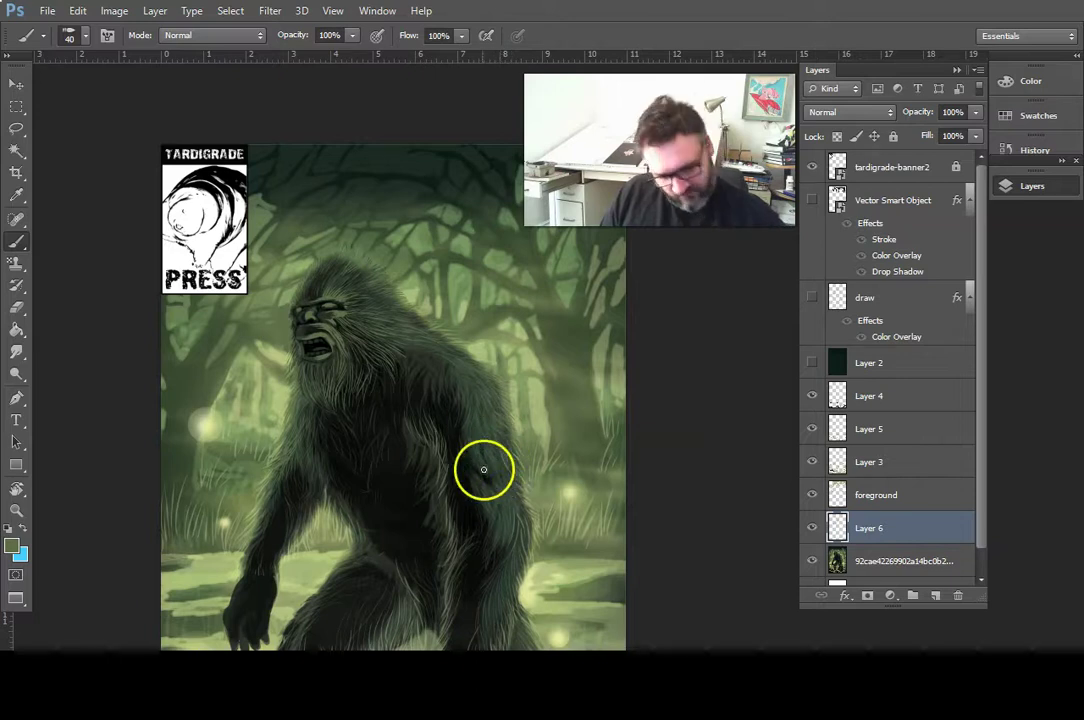
pyautogui.click(397, 392)
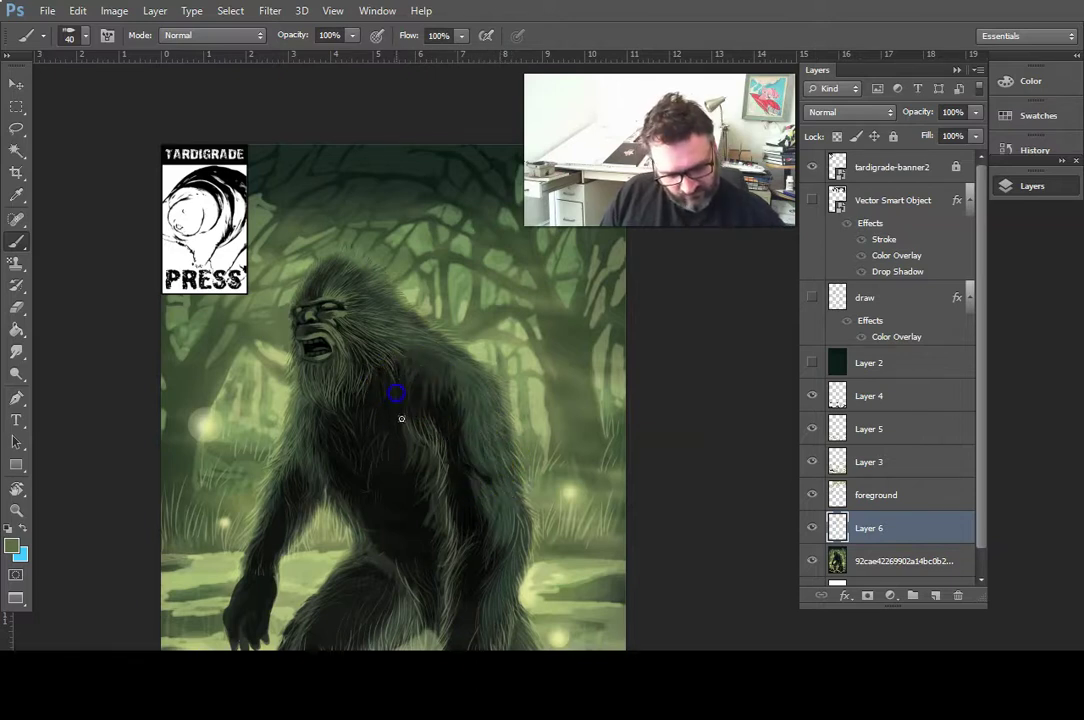
pyautogui.moveTo(406, 392); pyautogui.dragTo(421, 427)
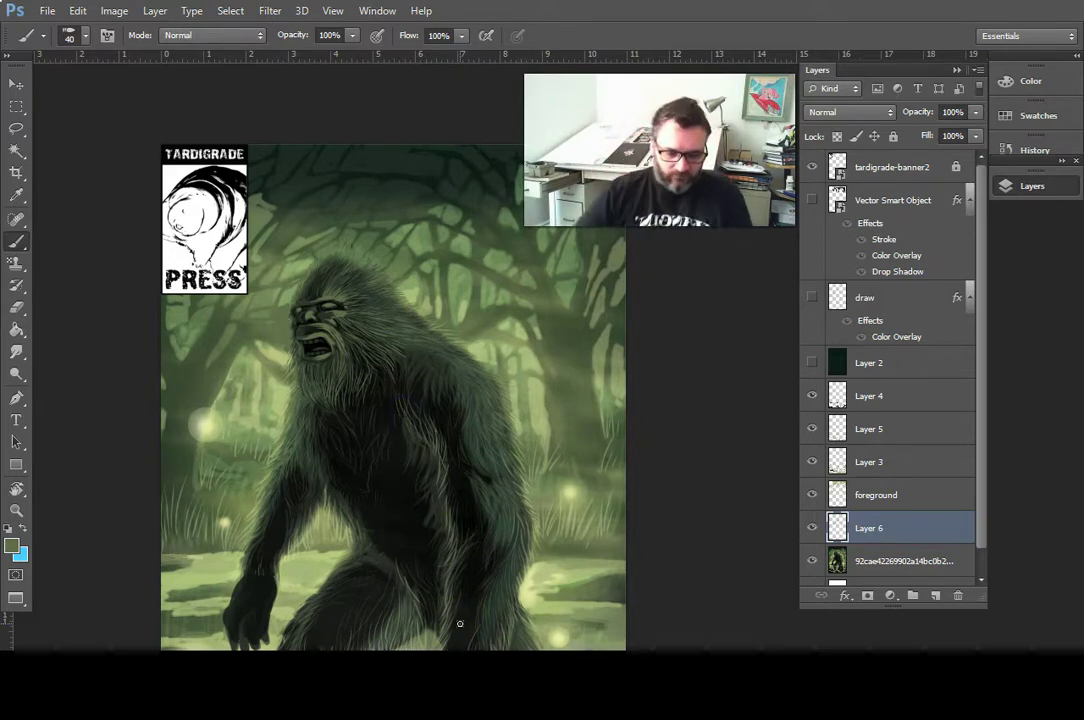
# - Tilt the canvas view to bring in the legs and paint green fur strands on the front knee
pyautogui.moveTo(464, 467)
pyautogui.mouseDown()
pyautogui.moveTo(467, 411)
pyautogui.moveTo(433, 506)
pyautogui.moveTo(448, 474)
pyautogui.moveTo(351, 344)
pyautogui.moveTo(419, 406)
pyautogui.moveTo(460, 424)
pyautogui.mouseUp()
pyautogui.press('r')
pyautogui.moveTo(404, 452); pyautogui.dragTo(409, 397)
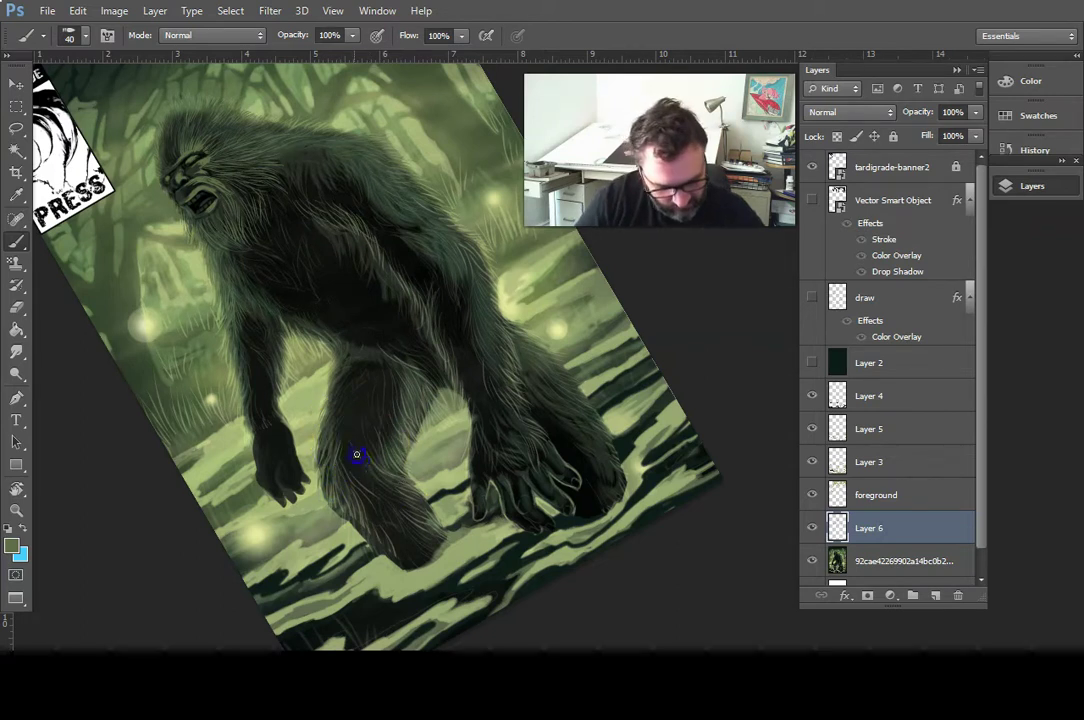
pyautogui.moveTo(367, 468)
pyautogui.mouseDown()
pyautogui.moveTo(363, 460)
pyautogui.moveTo(358, 495)
pyautogui.mouseUp()
pyautogui.moveTo(342, 449)
pyautogui.mouseDown()
pyautogui.moveTo(349, 414)
pyautogui.moveTo(337, 436)
pyautogui.moveTo(348, 426)
pyautogui.moveTo(341, 450)
pyautogui.moveTo(352, 429)
pyautogui.moveTo(338, 425)
pyautogui.moveTo(347, 444)
pyautogui.moveTo(355, 435)
pyautogui.moveTo(339, 467)
pyautogui.mouseUp()
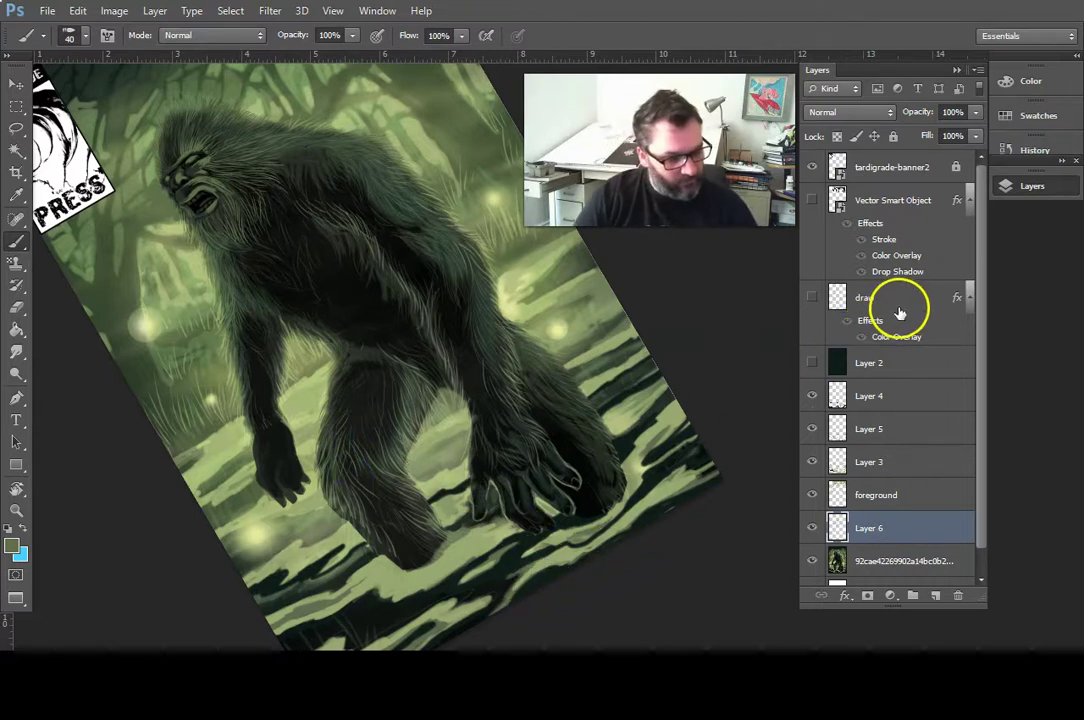
# - Show the draw layer as a guide and brush green fur strands over the knee and down the shin
pyautogui.click(812, 297)
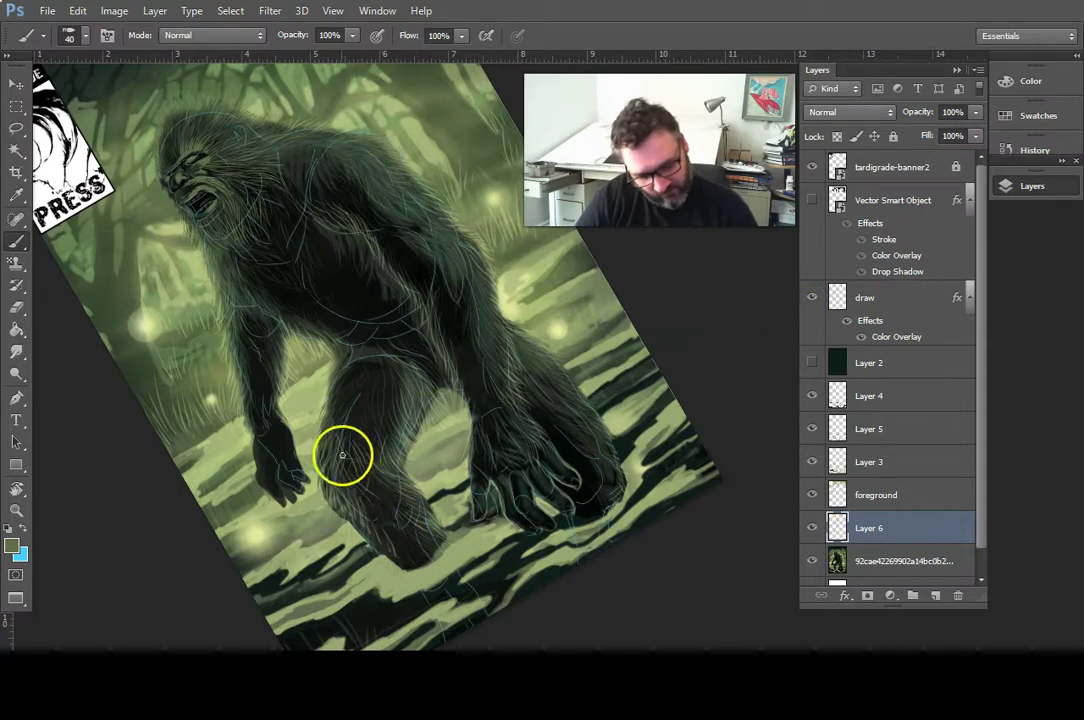
pyautogui.moveTo(336, 443); pyautogui.dragTo(329, 470)
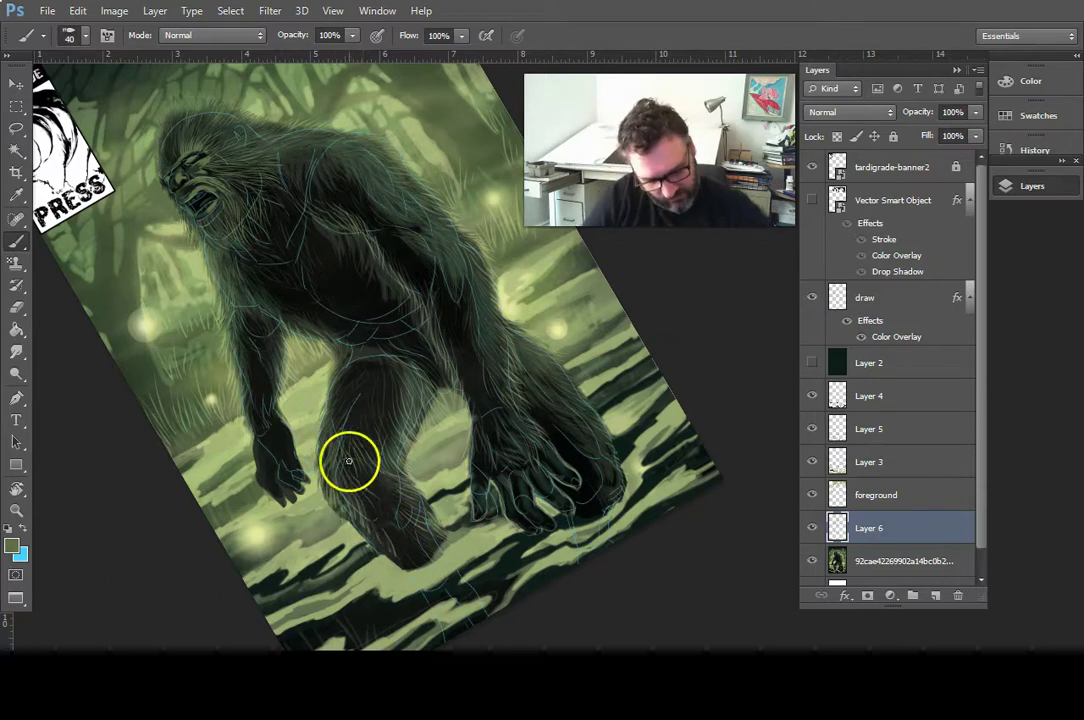
pyautogui.moveTo(324, 486); pyautogui.dragTo(326, 508)
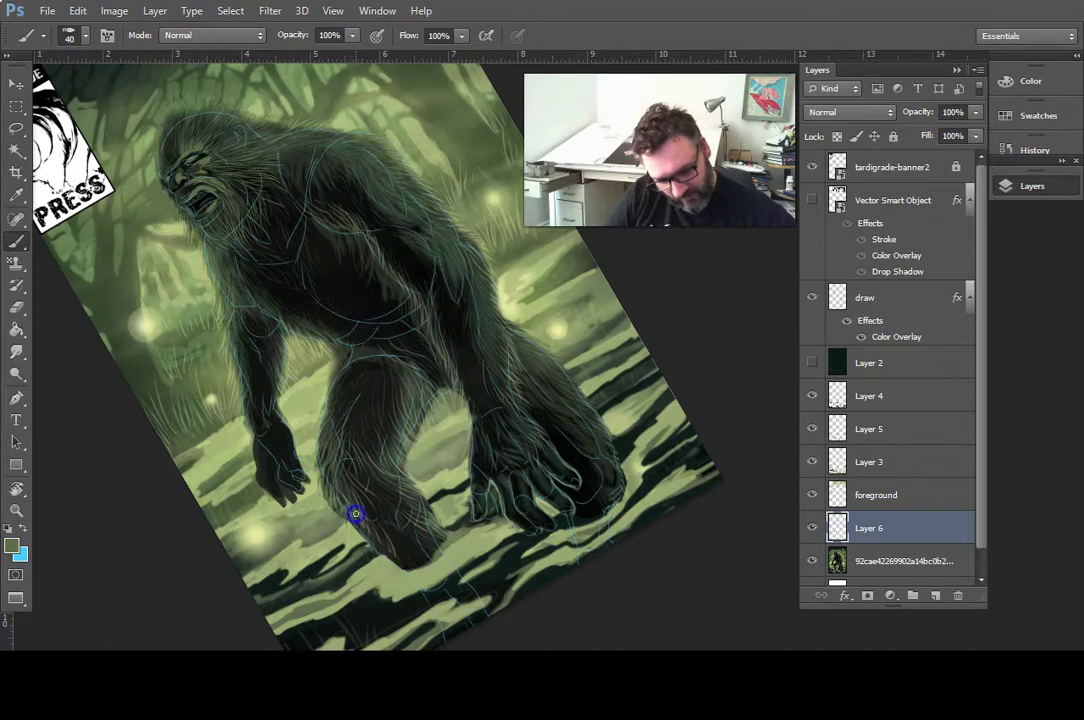
pyautogui.moveTo(368, 528)
pyautogui.mouseDown()
pyautogui.moveTo(352, 517)
pyautogui.moveTo(375, 530)
pyautogui.moveTo(364, 542)
pyautogui.moveTo(366, 527)
pyautogui.moveTo(399, 530)
pyautogui.mouseUp()
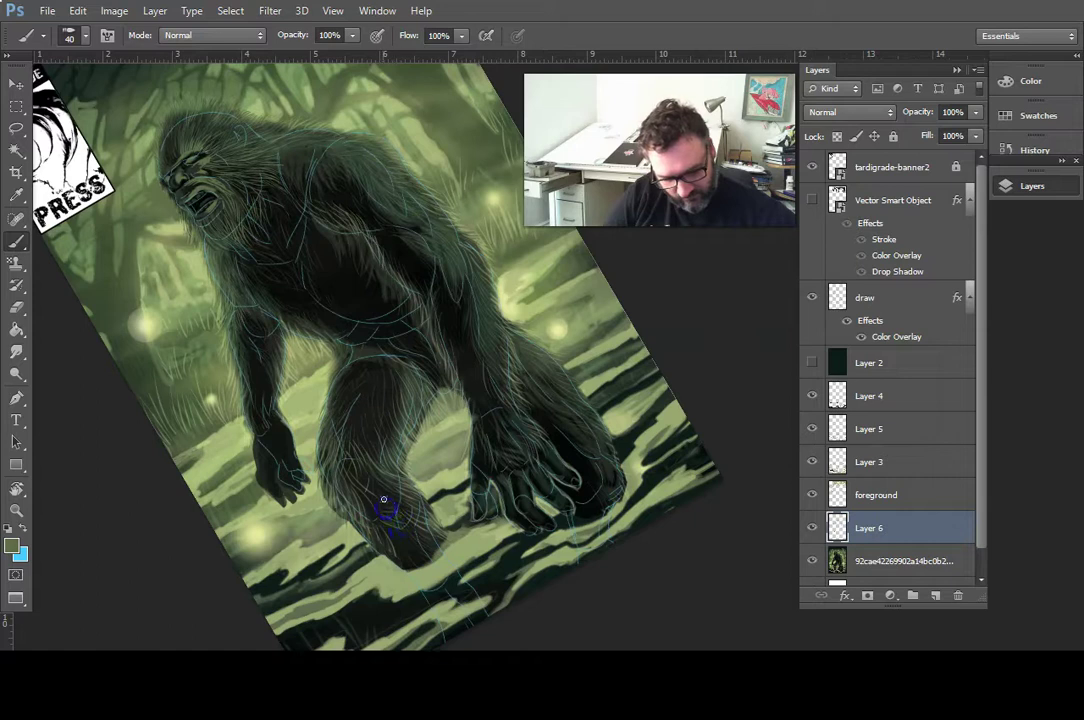
pyautogui.moveTo(368, 478); pyautogui.dragTo(363, 471)
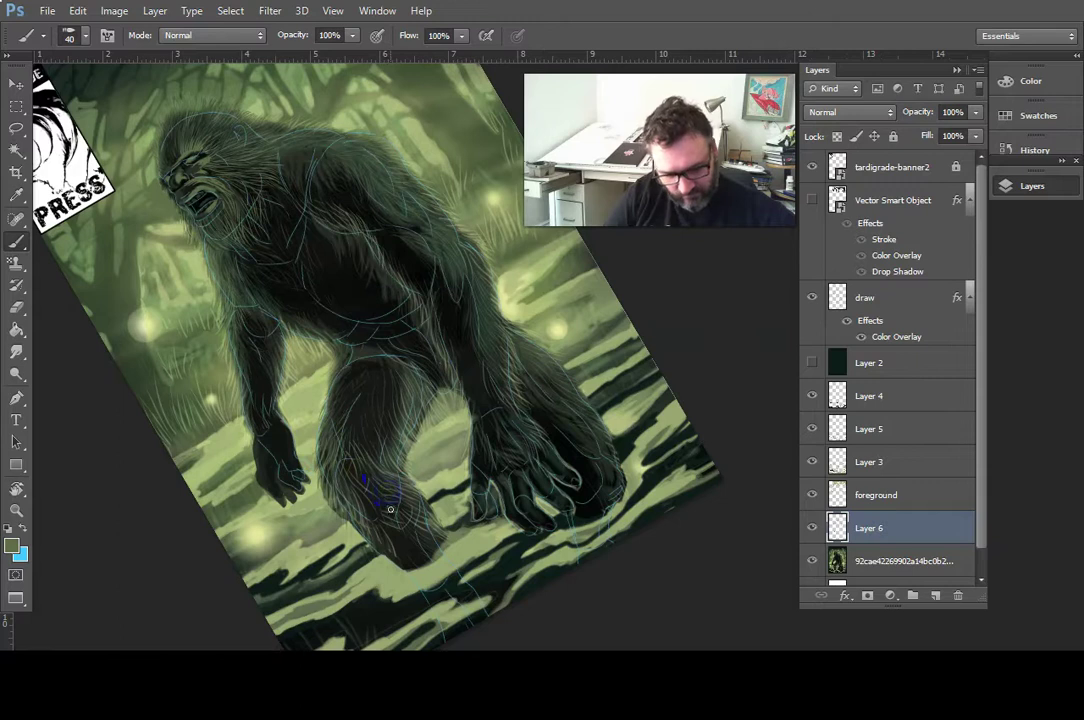
pyautogui.click(491, 532)
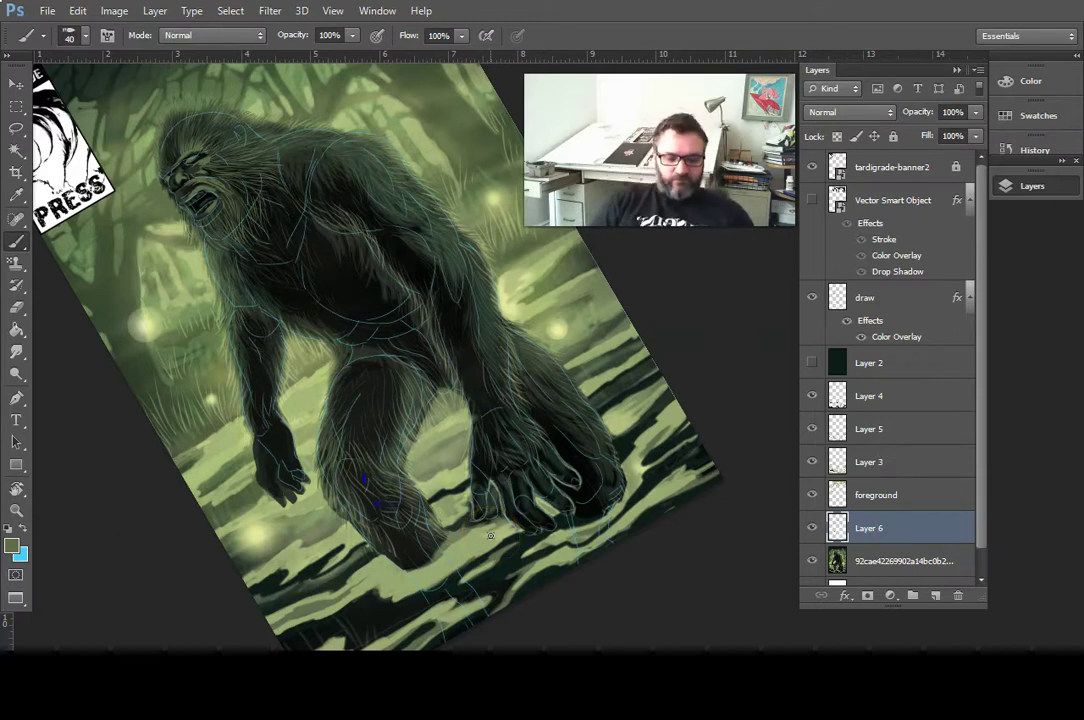
# - Paint green fur strands up the front thigh to the hip and lower belly
pyautogui.moveTo(371, 440)
pyautogui.mouseDown()
pyautogui.moveTo(370, 459)
pyautogui.moveTo(383, 437)
pyautogui.mouseUp()
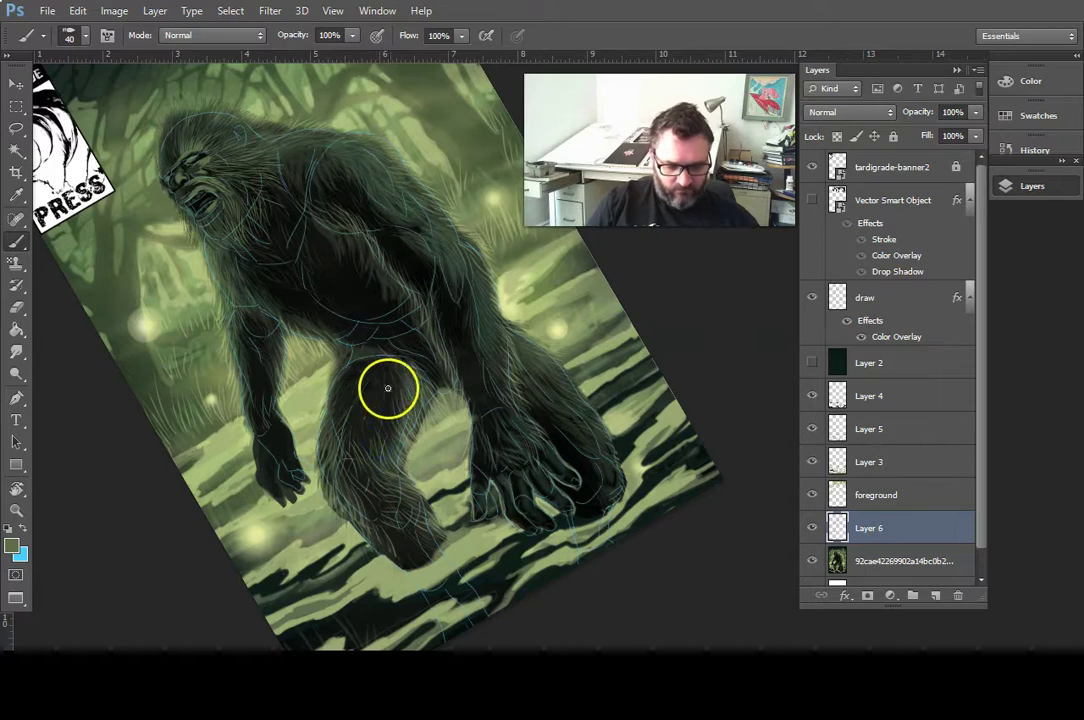
pyautogui.moveTo(371, 358); pyautogui.dragTo(388, 382)
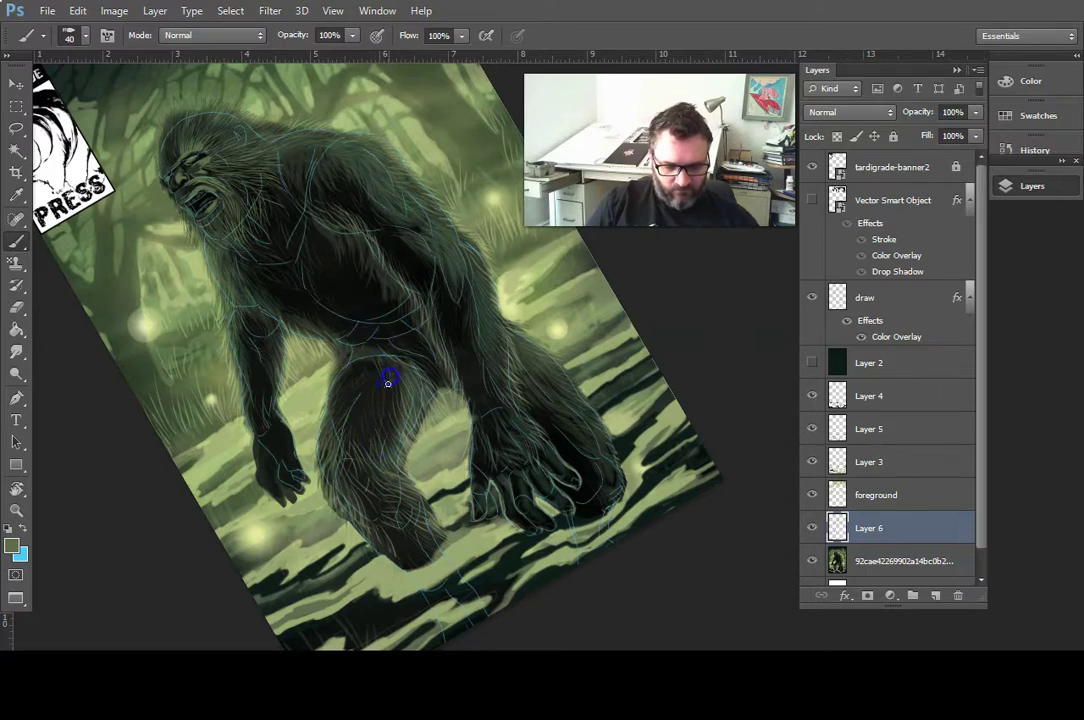
pyautogui.moveTo(385, 403)
pyautogui.mouseDown()
pyautogui.moveTo(370, 366)
pyautogui.moveTo(381, 399)
pyautogui.moveTo(383, 365)
pyautogui.moveTo(410, 388)
pyautogui.moveTo(388, 358)
pyautogui.moveTo(404, 386)
pyautogui.moveTo(419, 295)
pyautogui.moveTo(378, 336)
pyautogui.mouseUp()
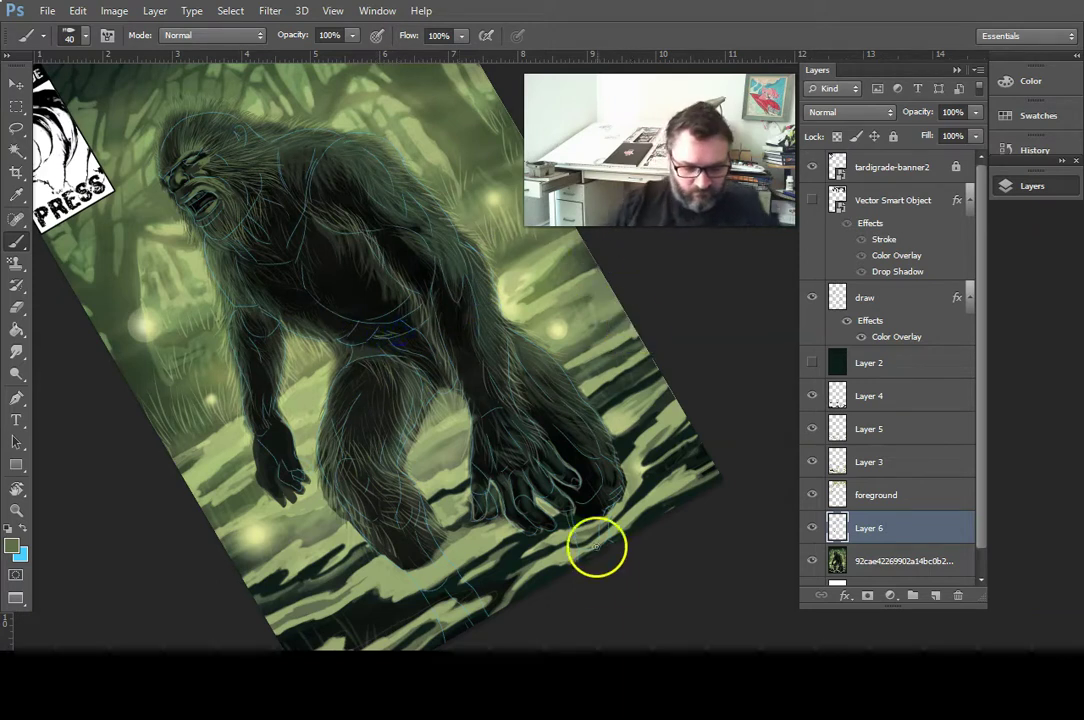
# - Rotate the canvas view the other way and brush green fur strands down the far side of the chest
pyautogui.press('r')
pyautogui.moveTo(503, 431)
pyautogui.mouseDown()
pyautogui.moveTo(440, 453)
pyautogui.moveTo(404, 334)
pyautogui.mouseUp()
pyautogui.press('space')
pyautogui.moveTo(496, 363)
pyautogui.mouseDown()
pyautogui.moveTo(411, 484)
pyautogui.moveTo(430, 400)
pyautogui.moveTo(412, 418)
pyautogui.mouseUp()
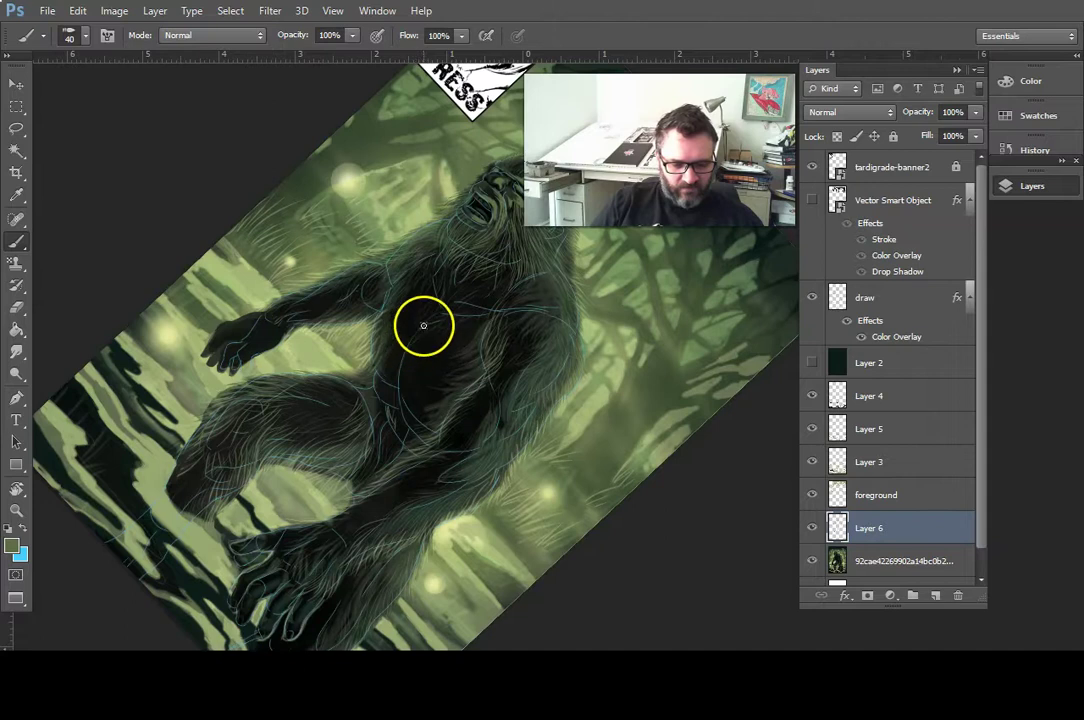
pyautogui.moveTo(412, 356); pyautogui.dragTo(420, 369)
pyautogui.moveTo(397, 298)
pyautogui.mouseDown()
pyautogui.moveTo(390, 324)
pyautogui.moveTo(404, 338)
pyautogui.mouseUp()
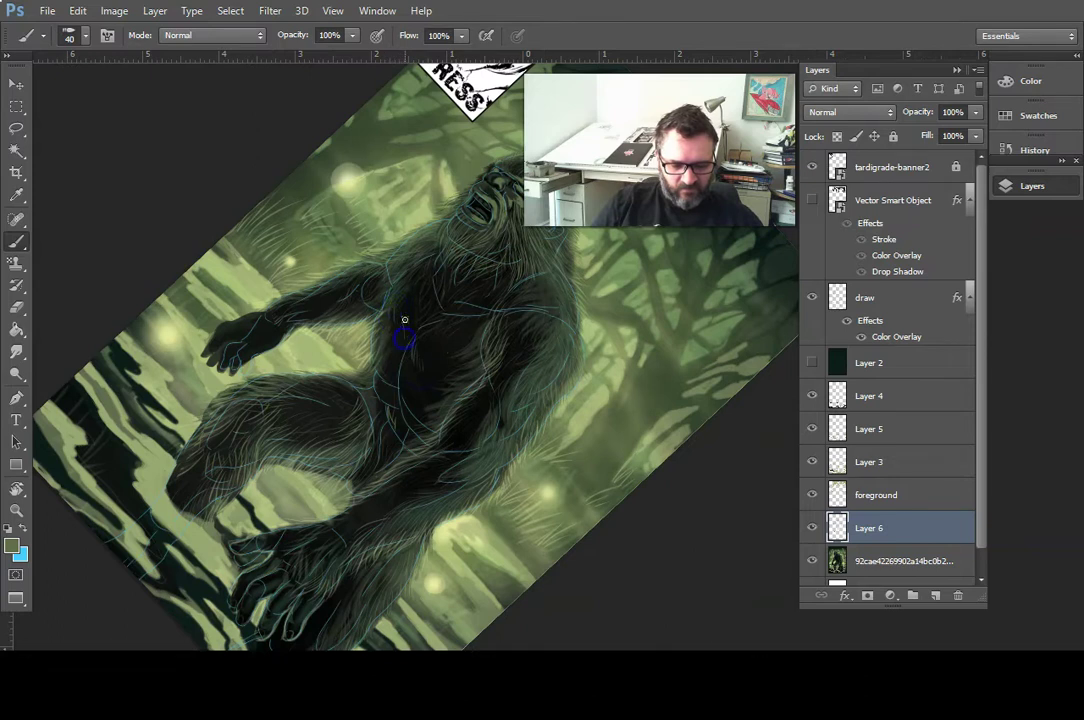
pyautogui.moveTo(422, 268); pyautogui.dragTo(418, 286)
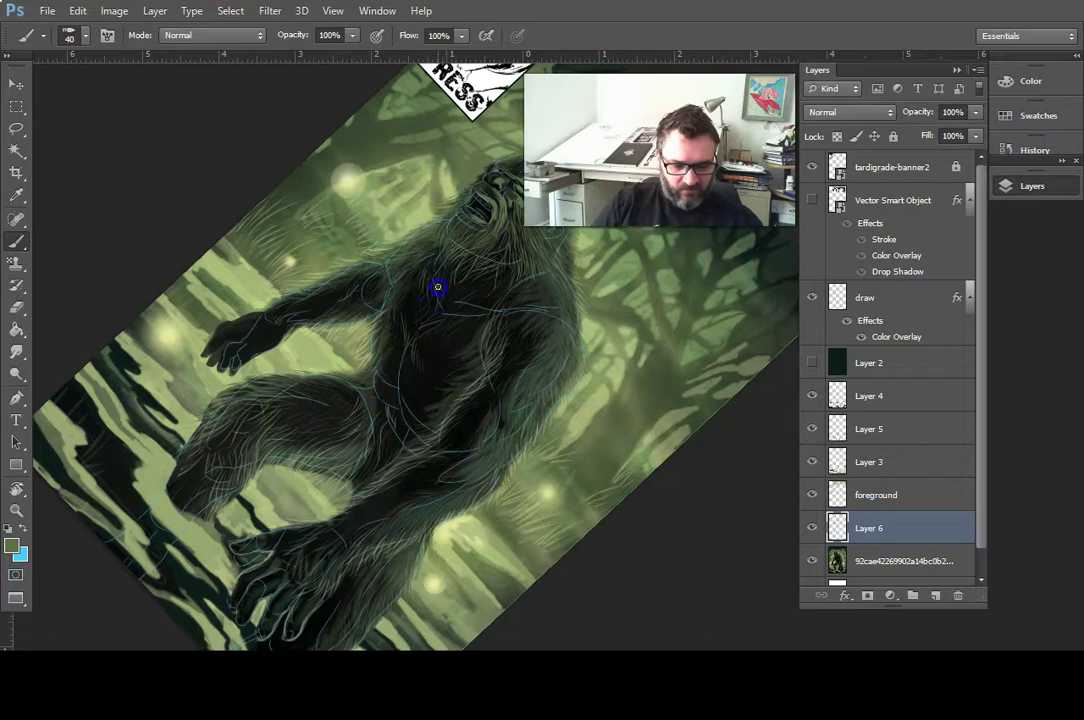
pyautogui.moveTo(435, 267)
pyautogui.mouseDown()
pyautogui.moveTo(431, 243)
pyautogui.moveTo(420, 294)
pyautogui.moveTo(394, 328)
pyautogui.mouseUp()
pyautogui.moveTo(404, 280)
pyautogui.mouseDown()
pyautogui.moveTo(400, 310)
pyautogui.moveTo(492, 297)
pyautogui.moveTo(482, 388)
pyautogui.moveTo(461, 359)
pyautogui.moveTo(478, 322)
pyautogui.mouseUp()
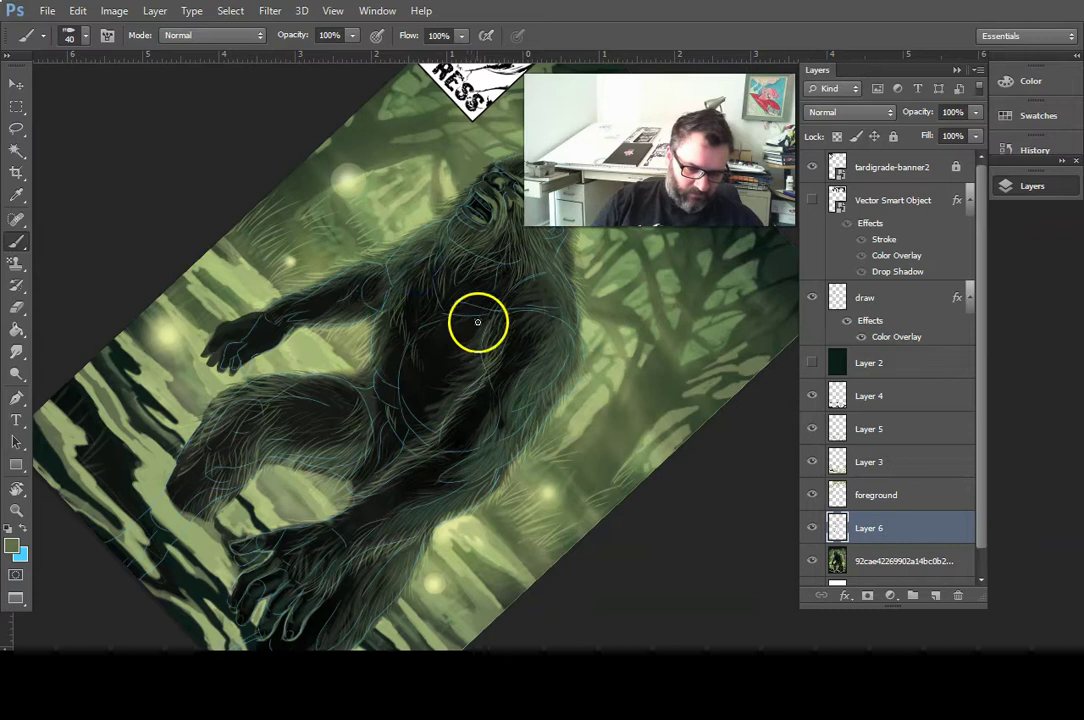
# - Add green fur strands to the middle of the chest and along the outer edge of the belly
pyautogui.click(467, 323)
pyautogui.click(464, 337)
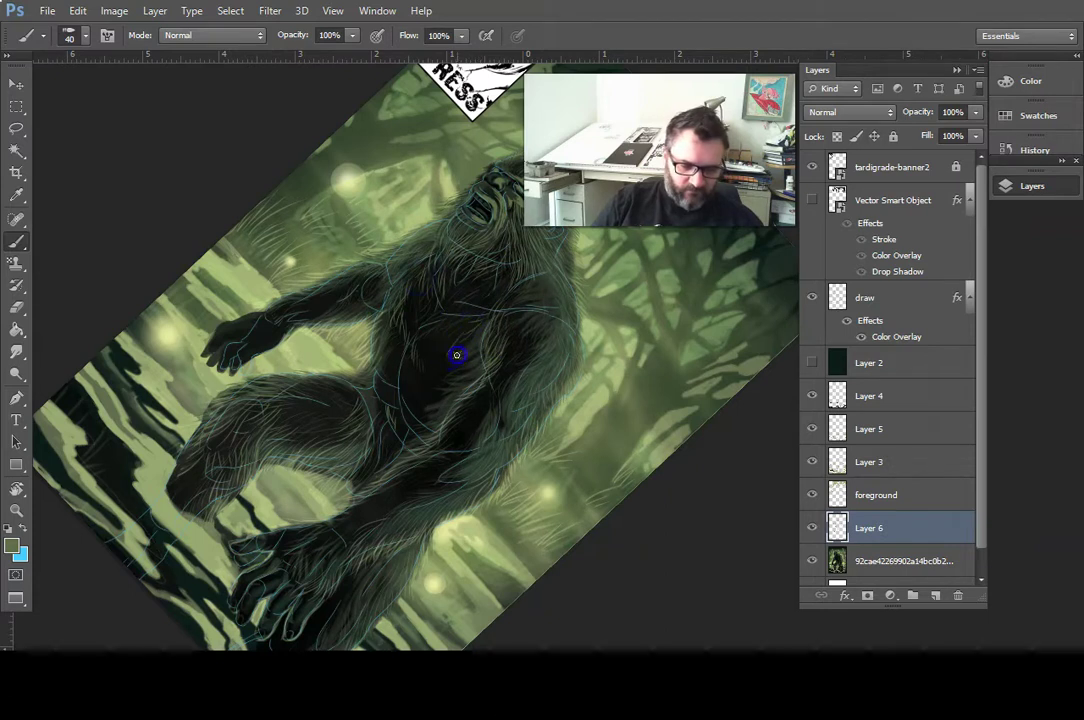
pyautogui.moveTo(483, 291)
pyautogui.mouseDown()
pyautogui.moveTo(498, 290)
pyautogui.moveTo(482, 302)
pyautogui.mouseUp()
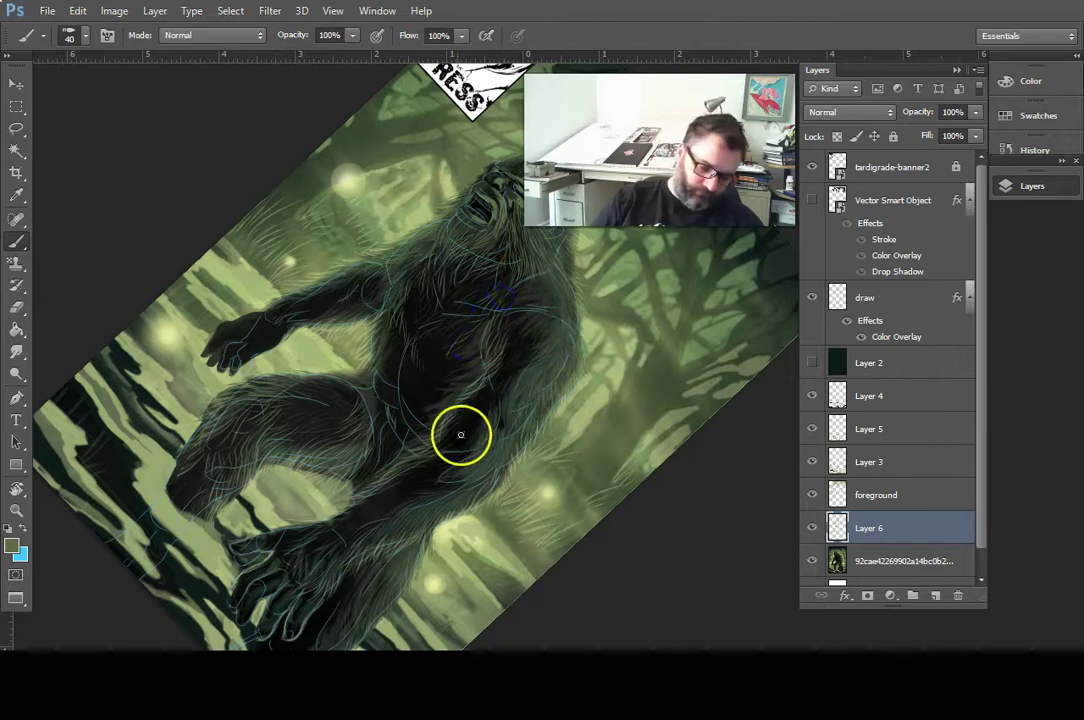
pyautogui.moveTo(380, 346)
pyautogui.mouseDown()
pyautogui.moveTo(384, 376)
pyautogui.moveTo(382, 352)
pyautogui.moveTo(415, 408)
pyautogui.moveTo(384, 330)
pyautogui.moveTo(383, 363)
pyautogui.moveTo(390, 331)
pyautogui.moveTo(391, 373)
pyautogui.moveTo(397, 362)
pyautogui.moveTo(411, 402)
pyautogui.moveTo(380, 376)
pyautogui.moveTo(386, 406)
pyautogui.mouseUp()
pyautogui.click(365, 378)
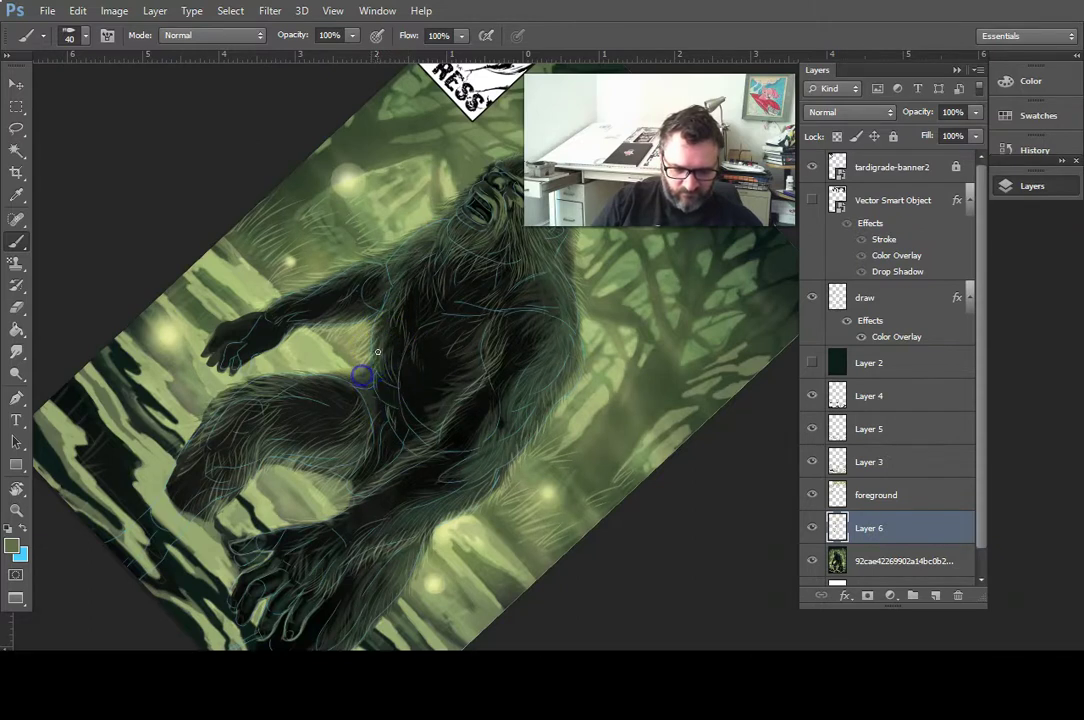
pyautogui.moveTo(401, 326); pyautogui.dragTo(376, 345)
# - Brush green fur strands along the inner side of the near arm, from the forearm up past the elbow to the upper arm
pyautogui.moveTo(511, 505); pyautogui.dragTo(500, 516)
pyautogui.moveTo(459, 403); pyautogui.dragTo(432, 420)
pyautogui.click(450, 398)
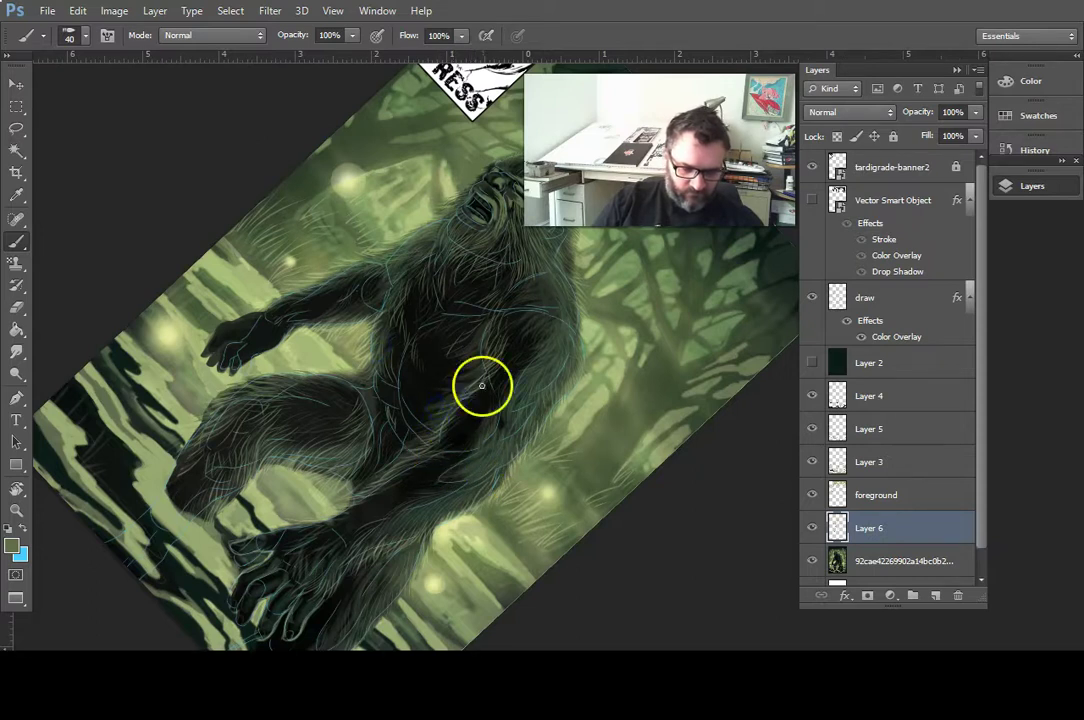
pyautogui.click(477, 369)
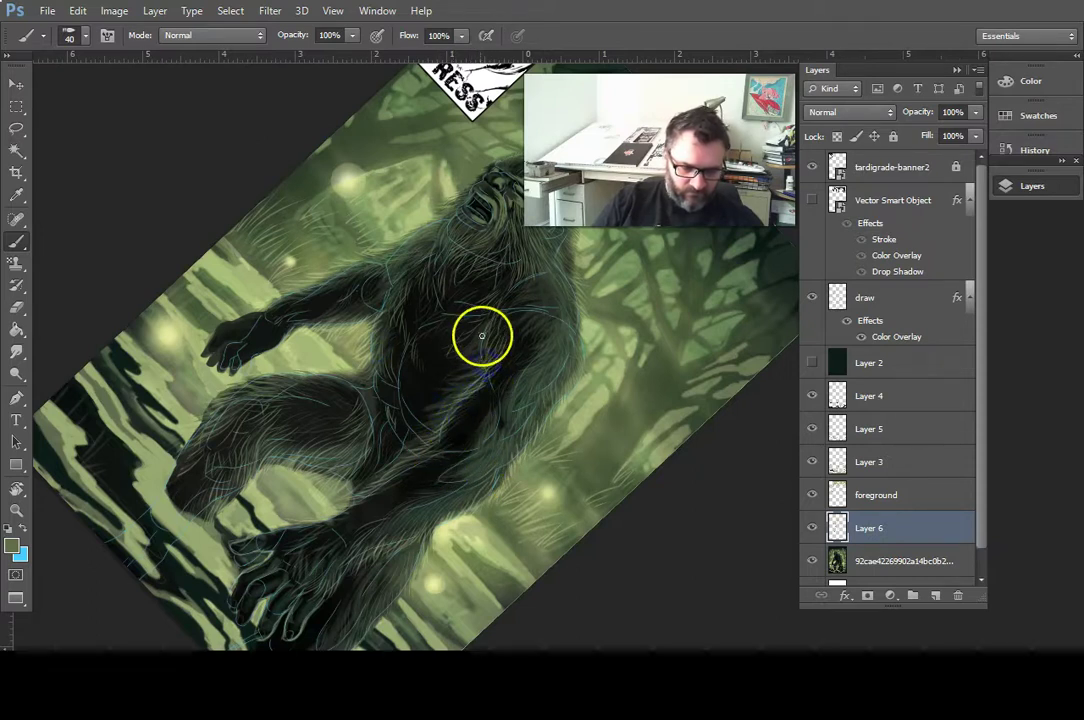
pyautogui.click(505, 312)
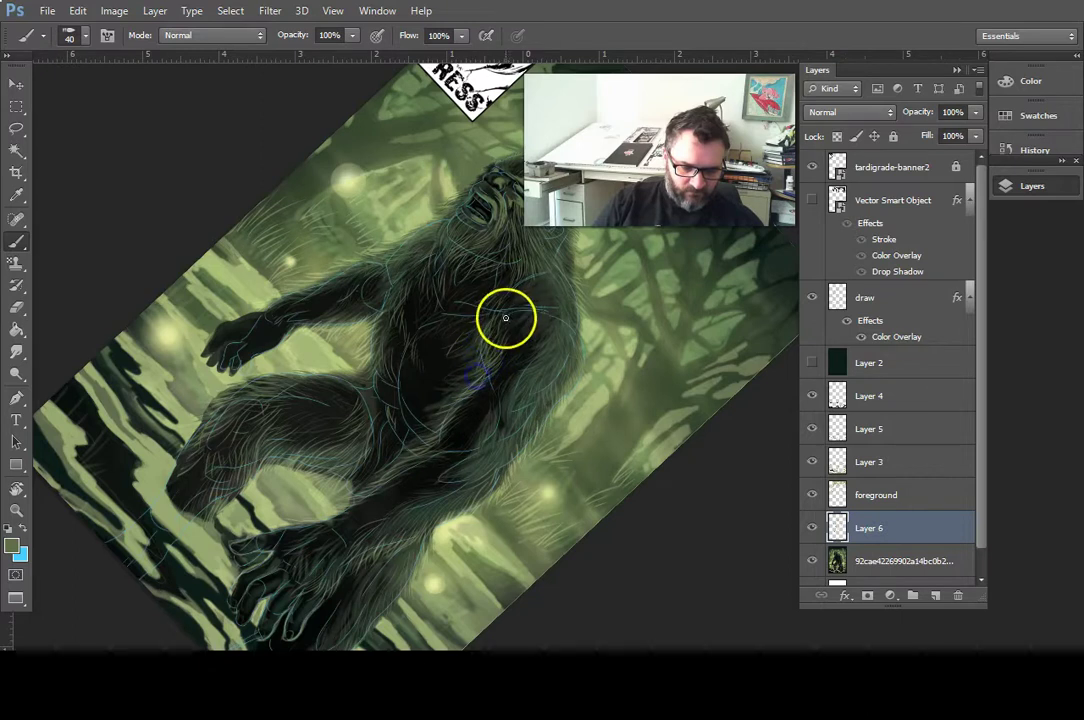
pyautogui.click(508, 344)
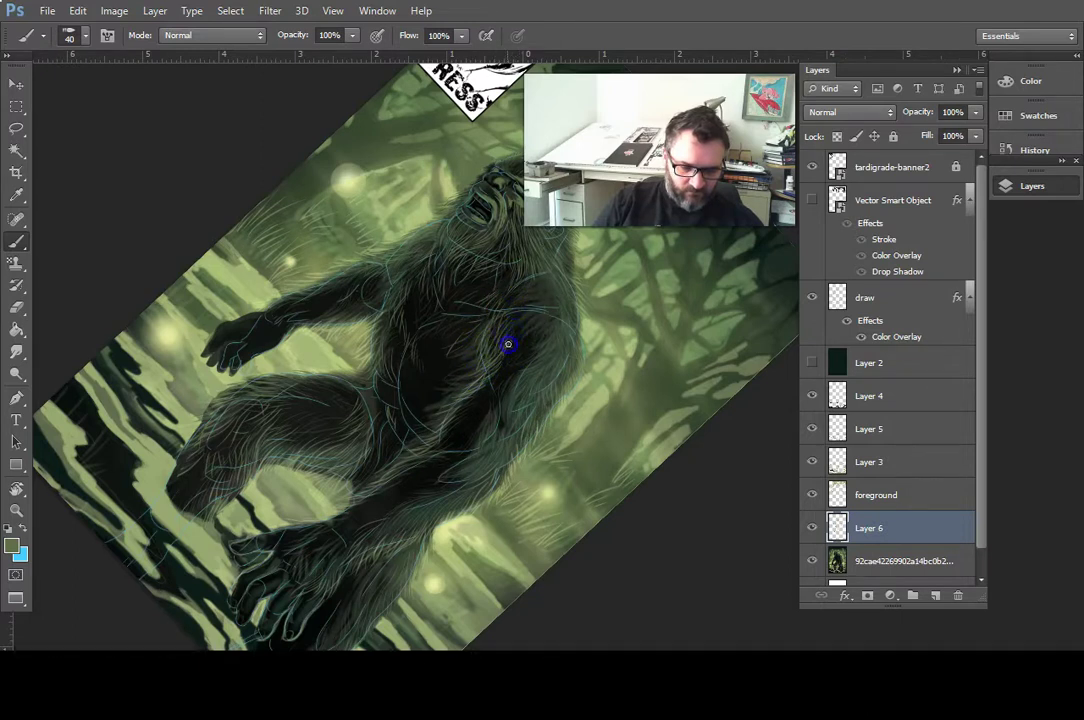
pyautogui.click(519, 331)
pyautogui.click(509, 372)
pyautogui.click(486, 387)
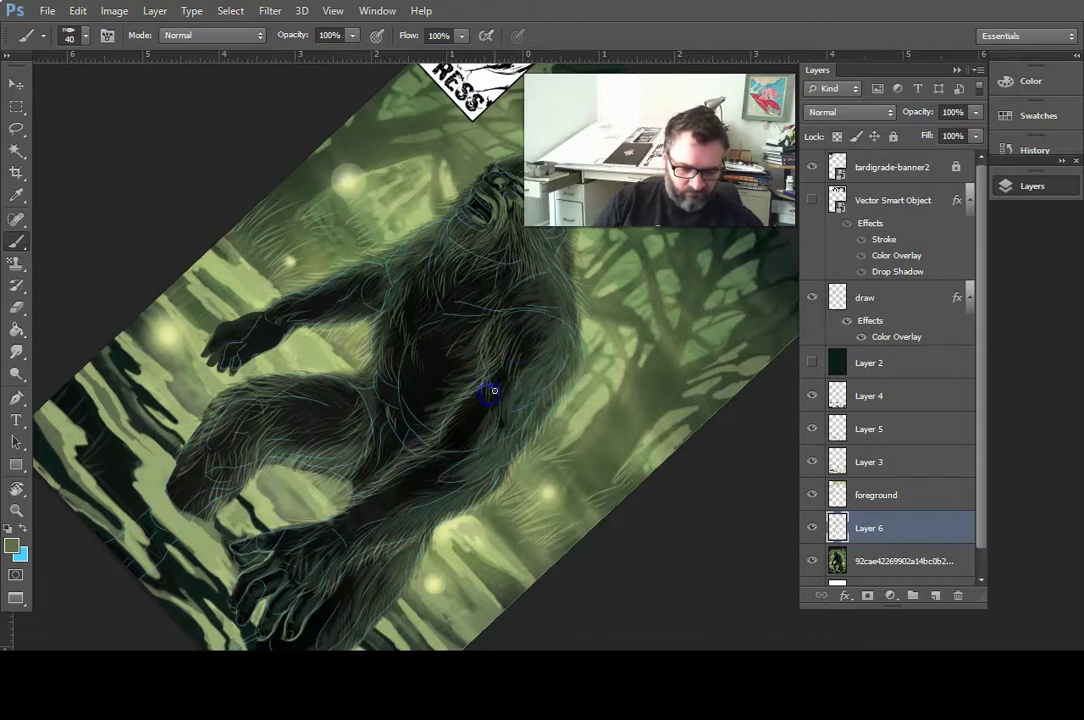
pyautogui.moveTo(491, 387)
pyautogui.mouseDown()
pyautogui.moveTo(495, 423)
pyautogui.moveTo(536, 392)
pyautogui.mouseUp()
pyautogui.click(653, 322)
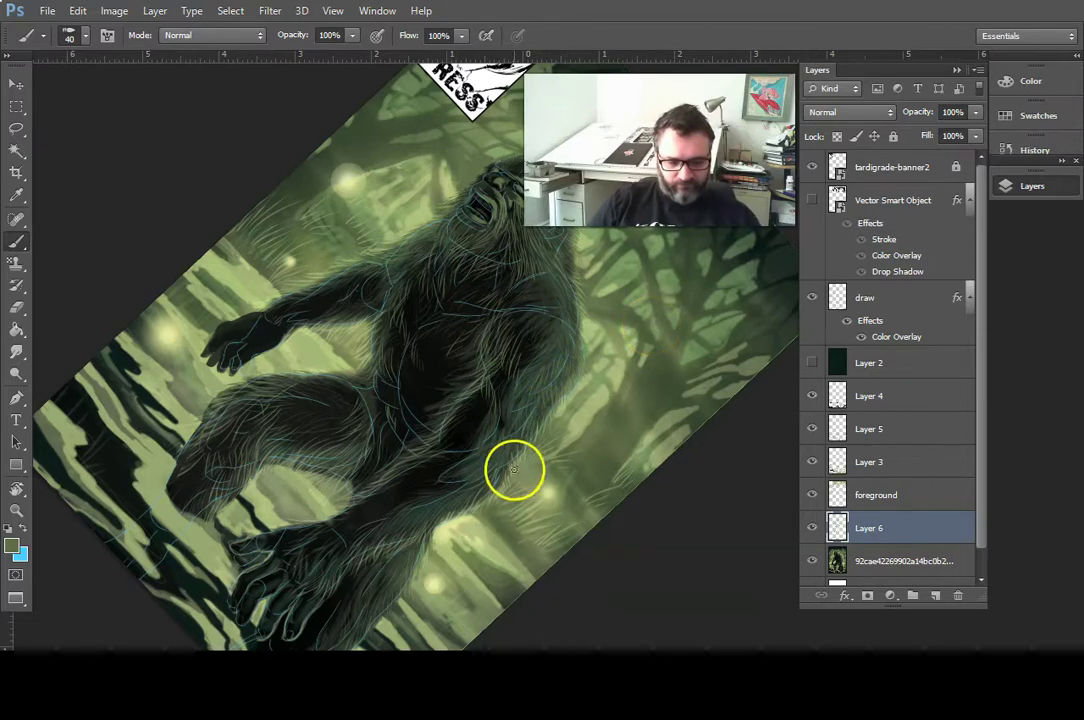
# - Rotate the canvas view back to 5° and brush green fur strands over the far arm from the wrist up to the shoulder
pyautogui.press('r')
pyautogui.moveTo(500, 478); pyautogui.dragTo(569, 494)
pyautogui.moveTo(600, 592); pyautogui.dragTo(528, 485)
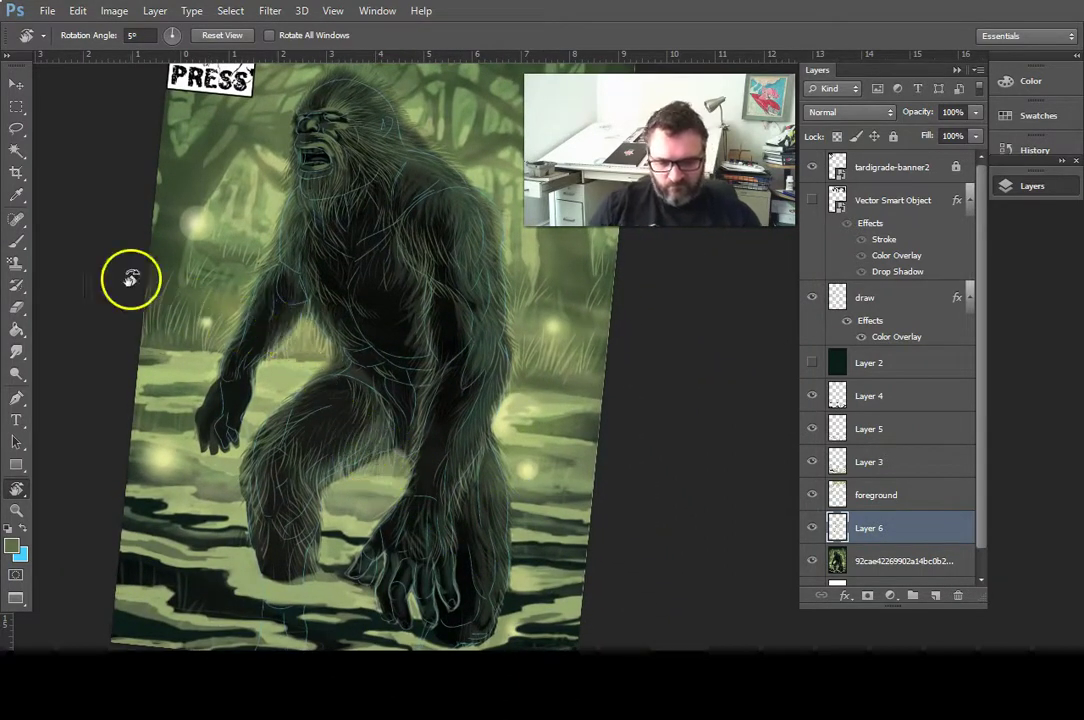
pyautogui.click(16, 241)
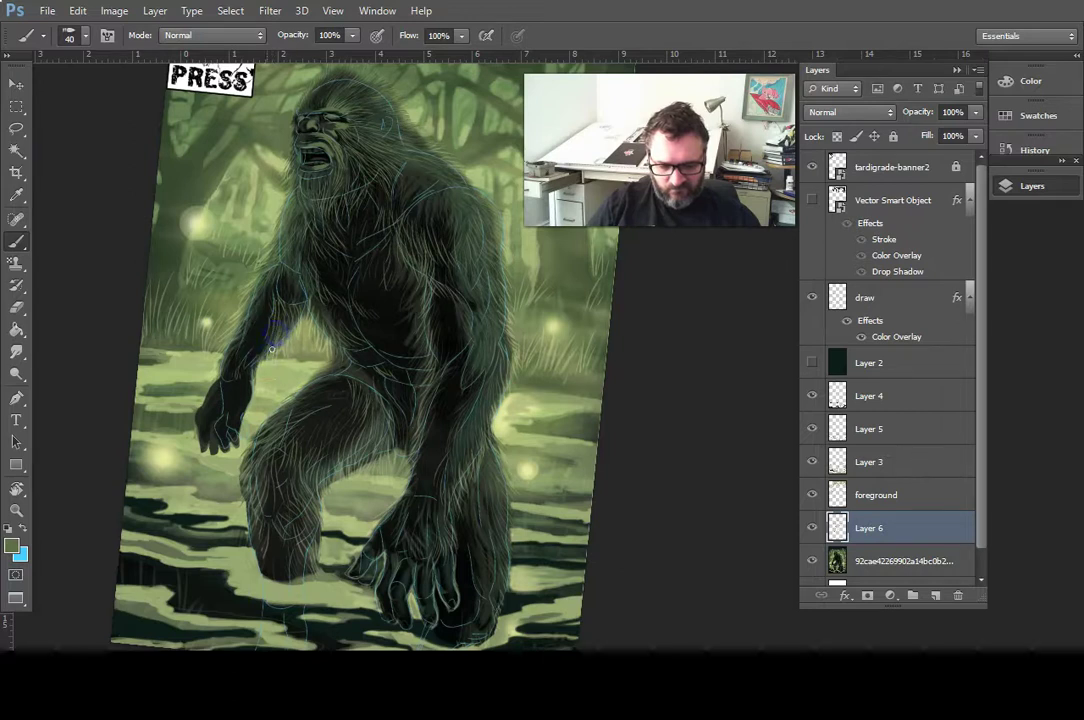
pyautogui.moveTo(259, 342)
pyautogui.mouseDown()
pyautogui.moveTo(251, 360)
pyautogui.moveTo(271, 302)
pyautogui.moveTo(269, 276)
pyautogui.moveTo(256, 281)
pyautogui.mouseUp()
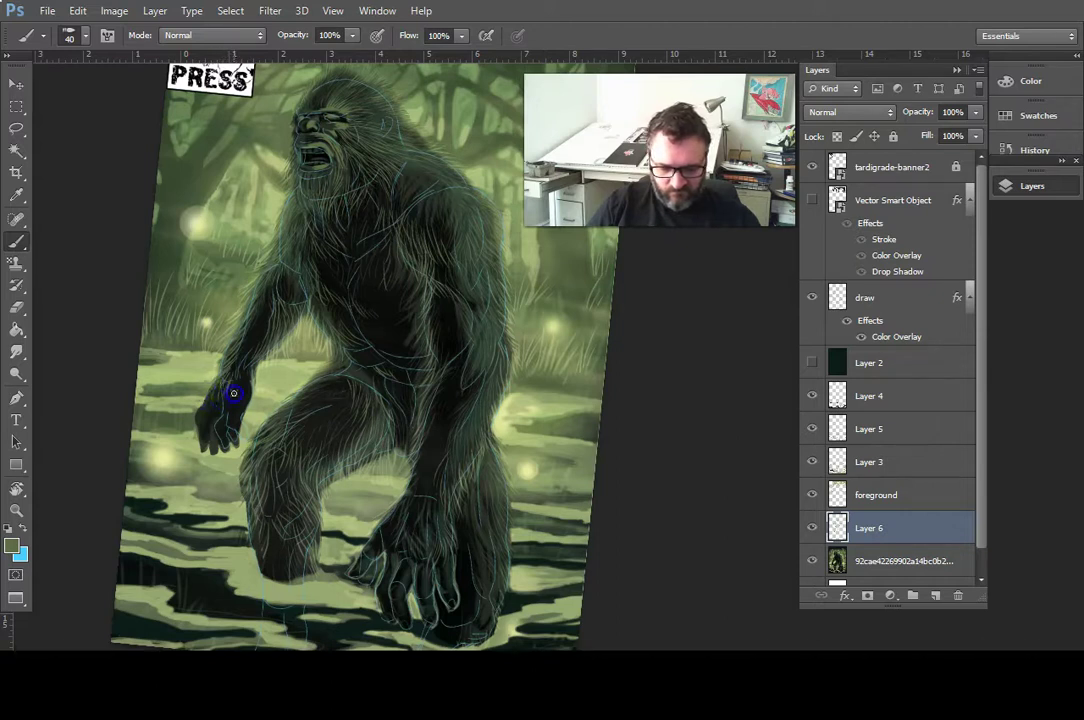
pyautogui.moveTo(258, 369); pyautogui.dragTo(252, 361)
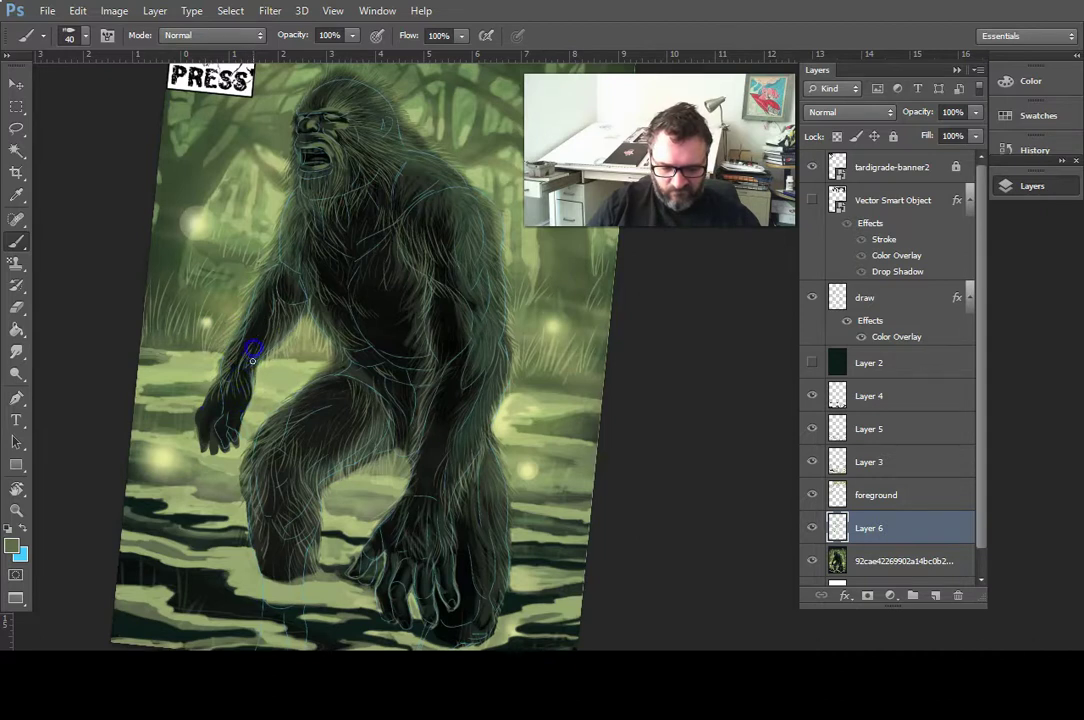
pyautogui.keyDown('alt'); pyautogui.click(256, 338); pyautogui.keyUp('alt')
pyautogui.moveTo(281, 264); pyautogui.dragTo(272, 277)
pyautogui.keyDown('alt'); pyautogui.click(294, 250); pyautogui.keyUp('alt')
pyautogui.keyDown('alt'); pyautogui.click(288, 245); pyautogui.keyUp('alt')
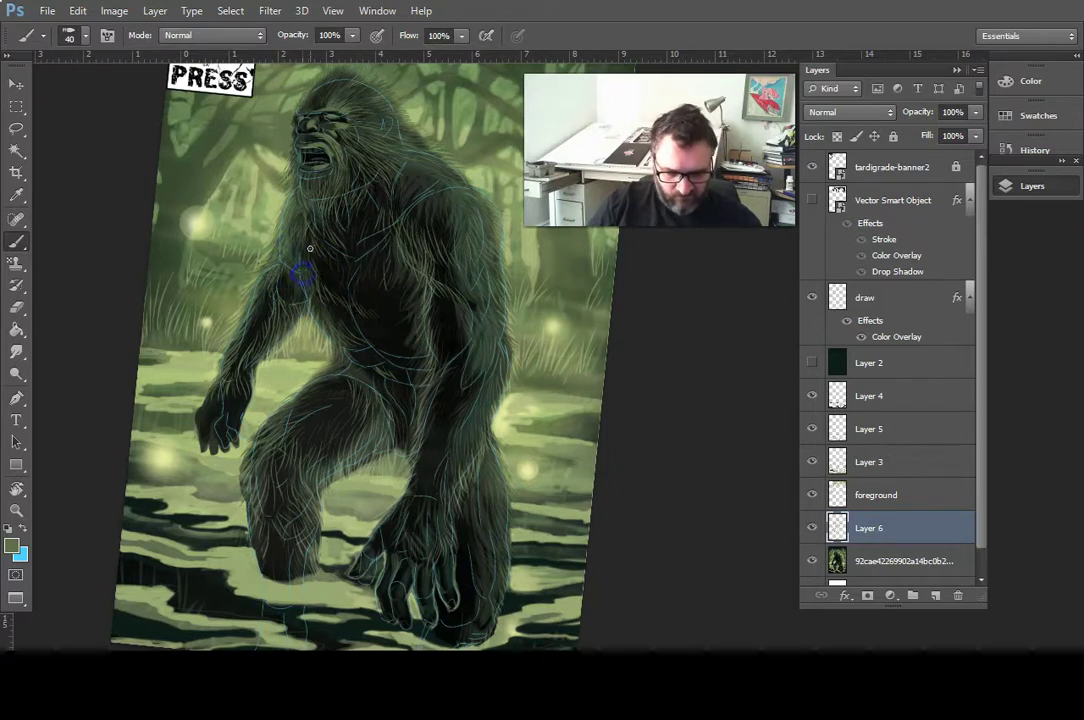
pyautogui.moveTo(313, 276)
pyautogui.mouseDown()
pyautogui.moveTo(318, 247)
pyautogui.moveTo(320, 258)
pyautogui.mouseUp()
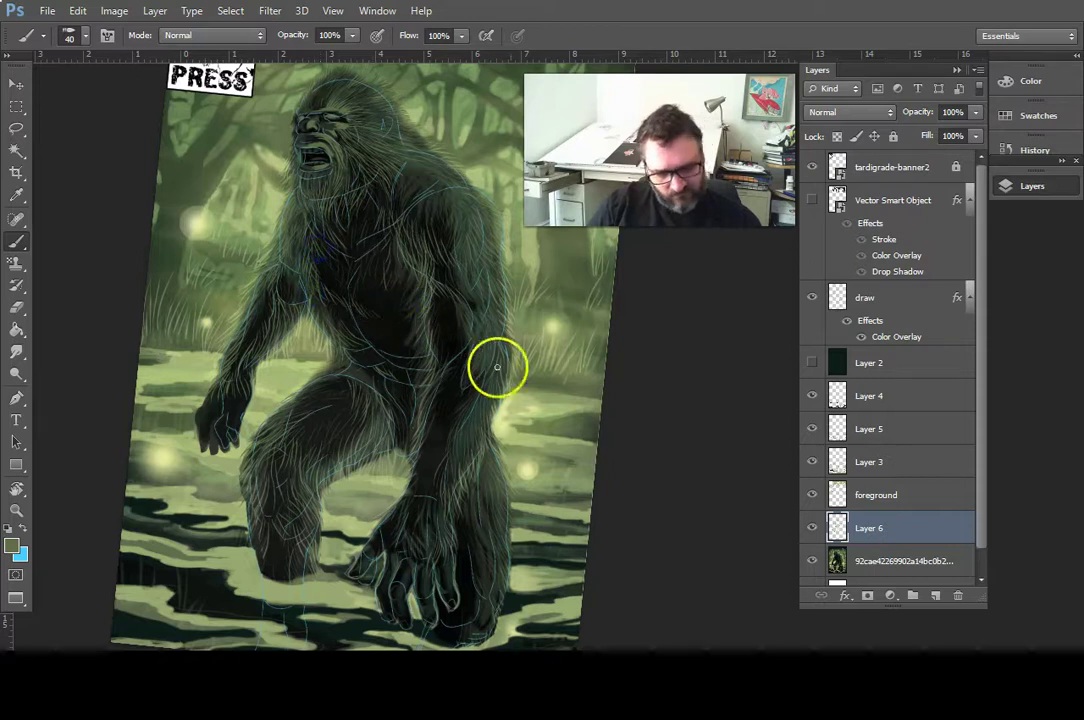
# - Add green fur strands to the back leg's outer edge, the underside of the front thigh, the groin and the lower shin
pyautogui.moveTo(493, 502)
pyautogui.mouseDown()
pyautogui.moveTo(533, 473)
pyautogui.moveTo(510, 488)
pyautogui.moveTo(503, 525)
pyautogui.moveTo(491, 457)
pyautogui.mouseUp()
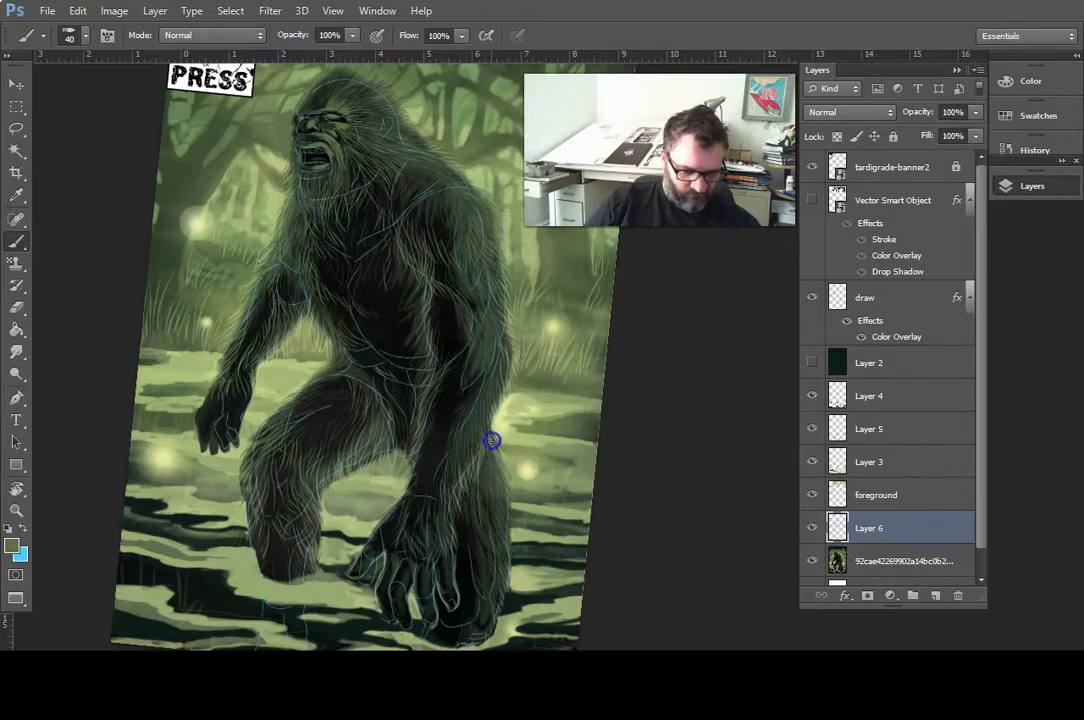
pyautogui.moveTo(331, 532)
pyautogui.mouseDown()
pyautogui.moveTo(322, 479)
pyautogui.moveTo(324, 496)
pyautogui.mouseUp()
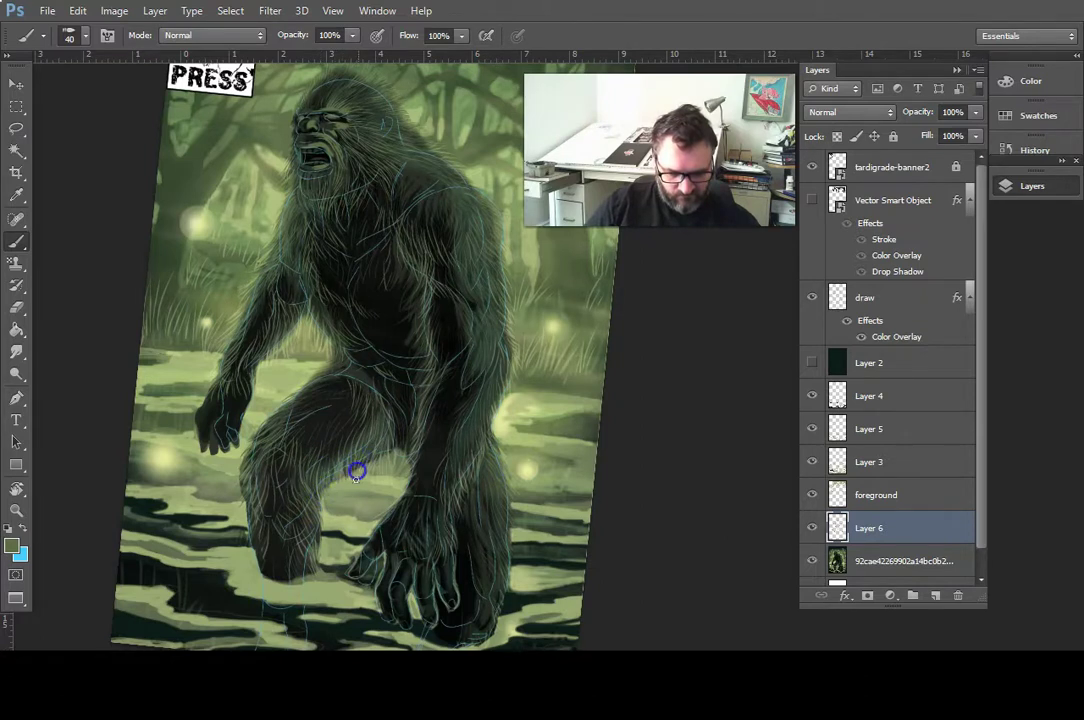
pyautogui.moveTo(407, 461); pyautogui.dragTo(417, 416)
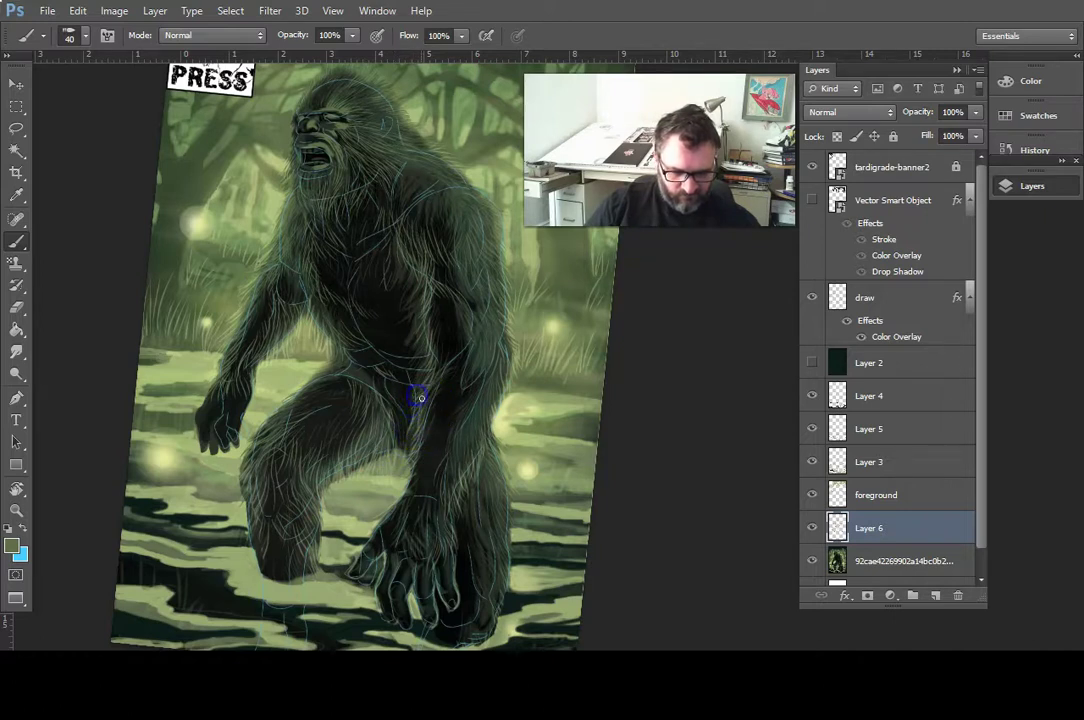
pyautogui.moveTo(405, 430)
pyautogui.mouseDown()
pyautogui.moveTo(413, 468)
pyautogui.moveTo(476, 489)
pyautogui.moveTo(355, 511)
pyautogui.moveTo(311, 504)
pyautogui.moveTo(281, 537)
pyautogui.moveTo(271, 540)
pyautogui.moveTo(267, 522)
pyautogui.moveTo(280, 577)
pyautogui.mouseUp()
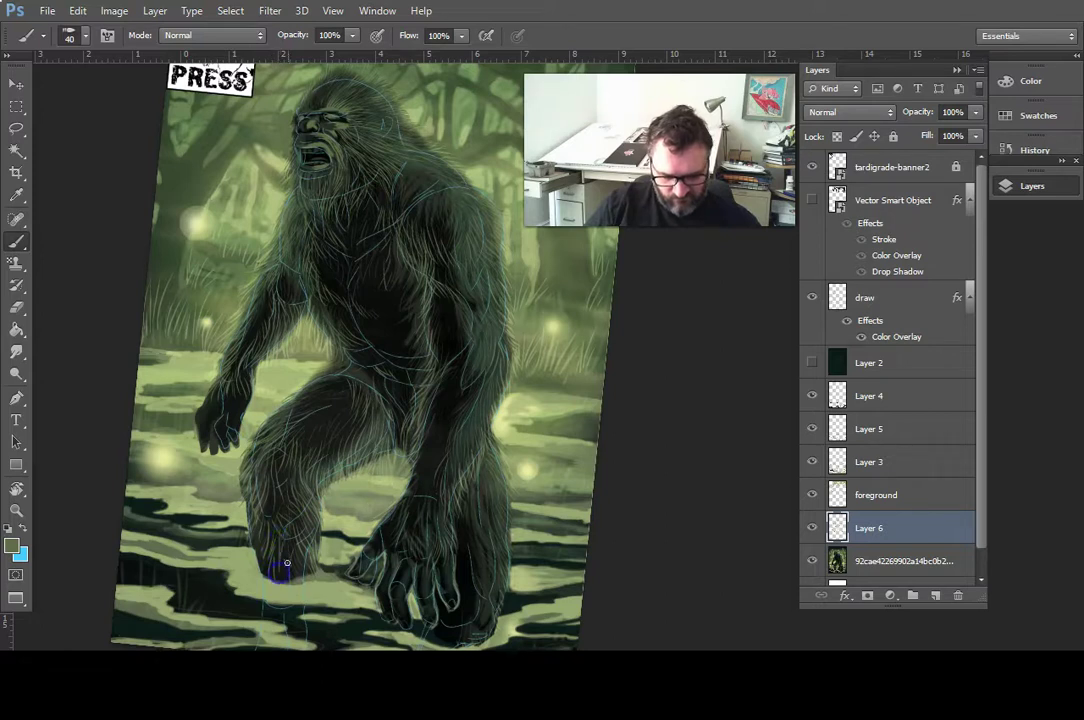
pyautogui.moveTo(290, 573)
pyautogui.mouseDown()
pyautogui.moveTo(253, 512)
pyautogui.moveTo(251, 565)
pyautogui.moveTo(259, 580)
pyautogui.moveTo(279, 574)
pyautogui.moveTo(242, 494)
pyautogui.moveTo(245, 454)
pyautogui.moveTo(564, 466)
pyautogui.mouseUp()
# - Hide the draw layer and paint green fur strands across the lower belly and up the far side of the torso
pyautogui.click(812, 297)
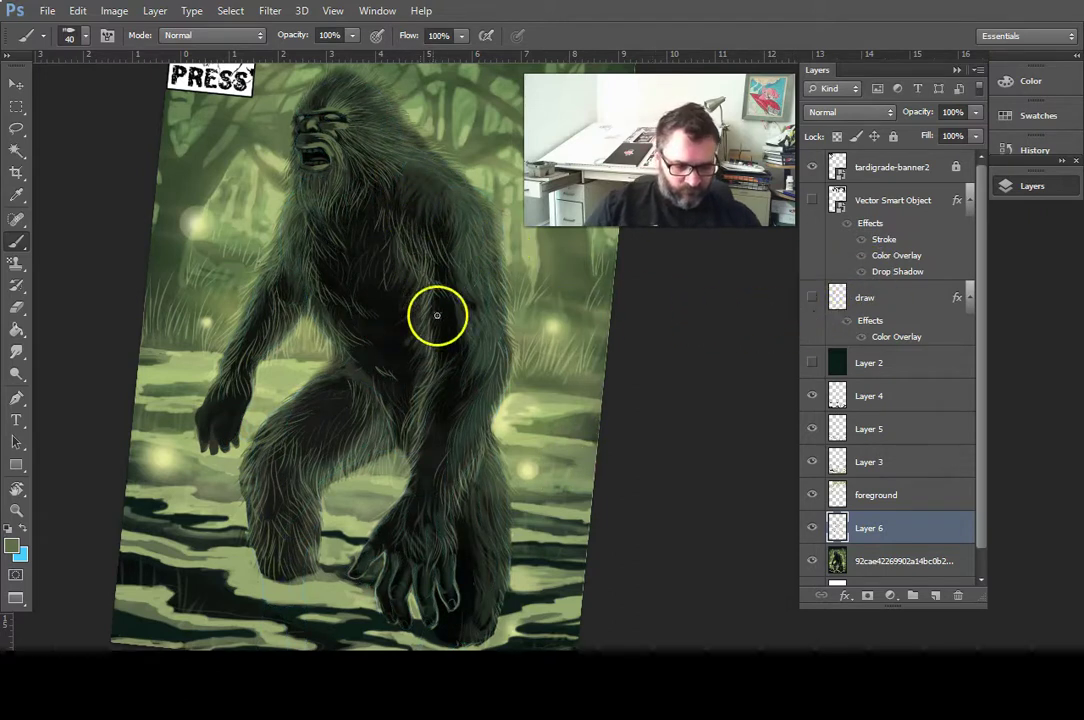
pyautogui.moveTo(414, 357)
pyautogui.mouseDown()
pyautogui.moveTo(360, 313)
pyautogui.moveTo(323, 311)
pyautogui.moveTo(361, 361)
pyautogui.mouseUp()
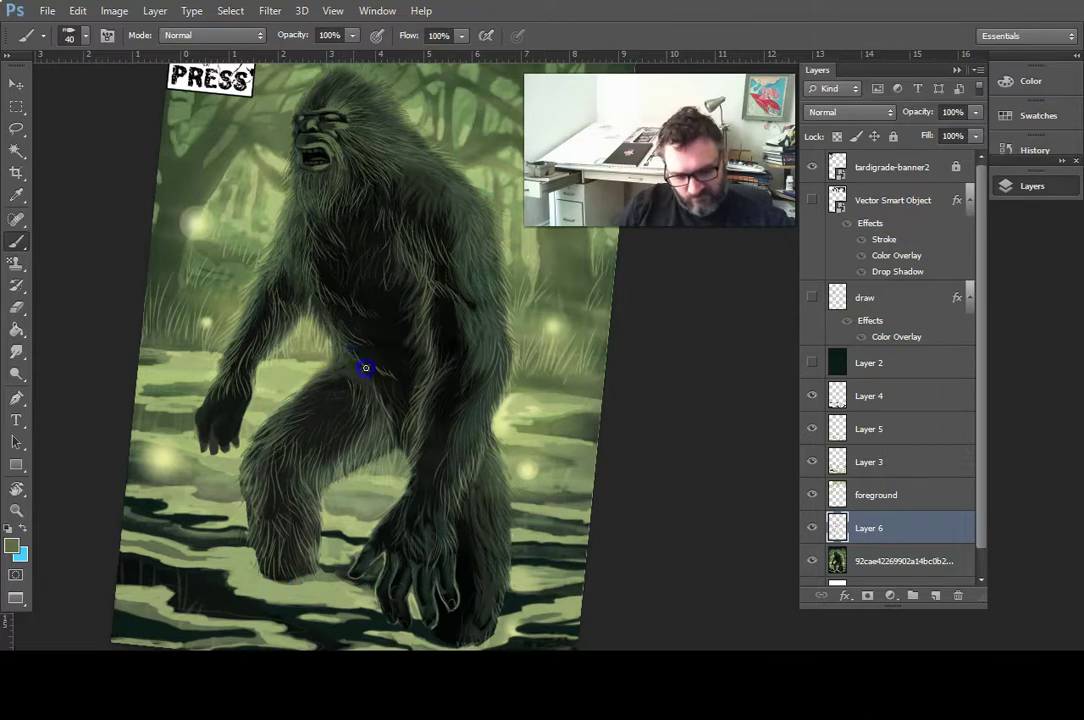
pyautogui.moveTo(365, 371); pyautogui.dragTo(351, 366)
pyautogui.moveTo(330, 322)
pyautogui.mouseDown()
pyautogui.moveTo(322, 317)
pyautogui.moveTo(356, 344)
pyautogui.mouseUp()
pyautogui.moveTo(312, 298); pyautogui.dragTo(321, 308)
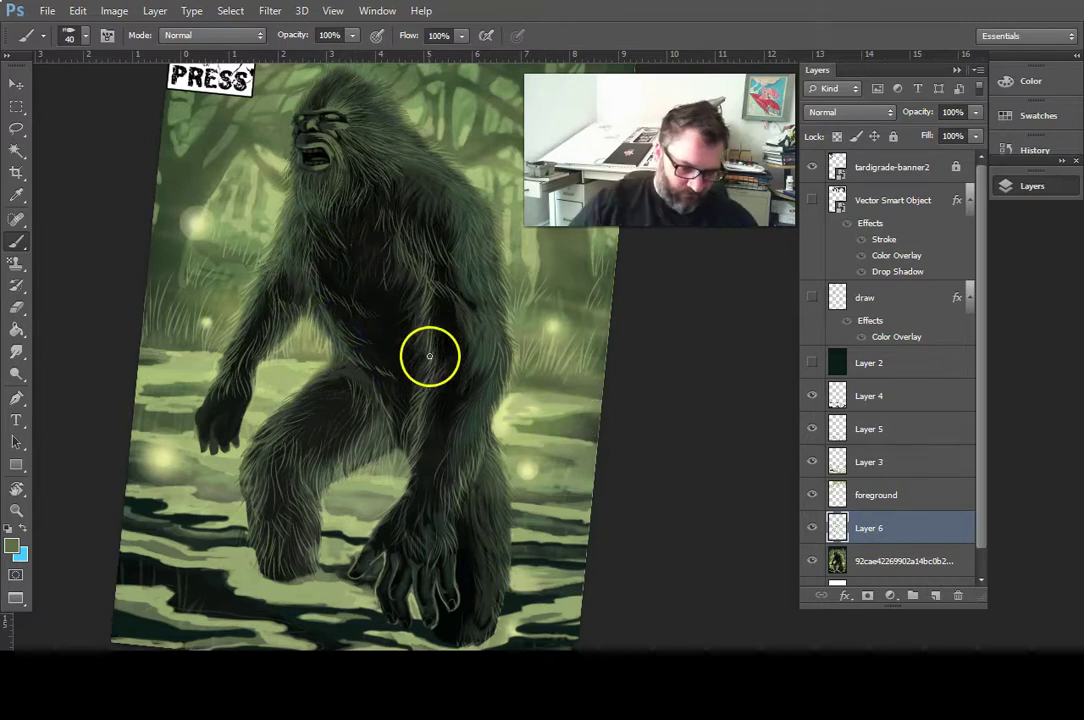
# - Brush green fur strands down the near forearm, over the wrist and onto the back of the hand
pyautogui.moveTo(420, 395)
pyautogui.mouseDown()
pyautogui.moveTo(453, 466)
pyautogui.moveTo(446, 485)
pyautogui.moveTo(419, 460)
pyautogui.mouseUp()
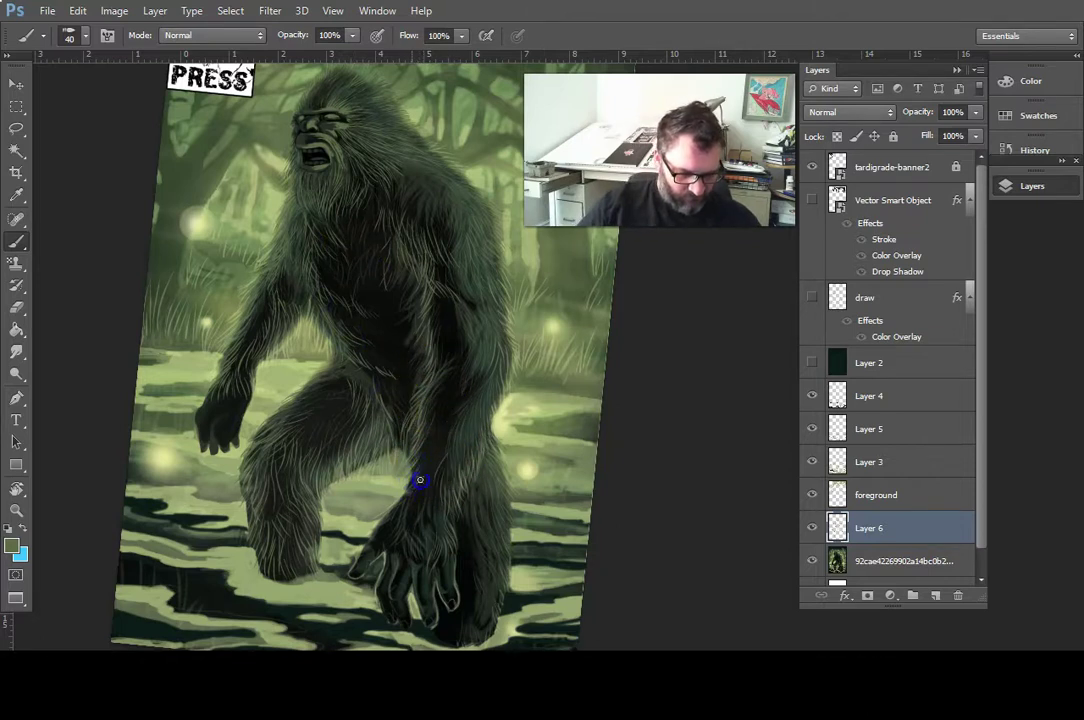
pyautogui.moveTo(413, 518); pyautogui.dragTo(390, 517)
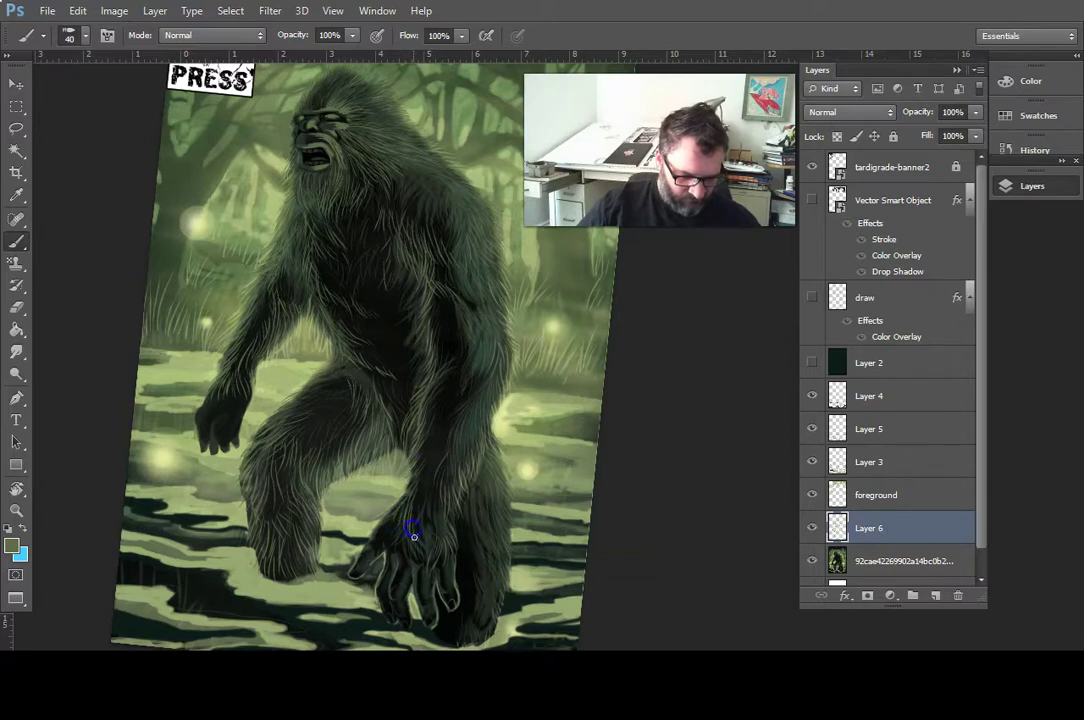
pyautogui.moveTo(467, 562)
pyautogui.mouseDown()
pyautogui.moveTo(419, 525)
pyautogui.moveTo(398, 529)
pyautogui.moveTo(399, 508)
pyautogui.moveTo(463, 559)
pyautogui.moveTo(422, 500)
pyautogui.mouseUp()
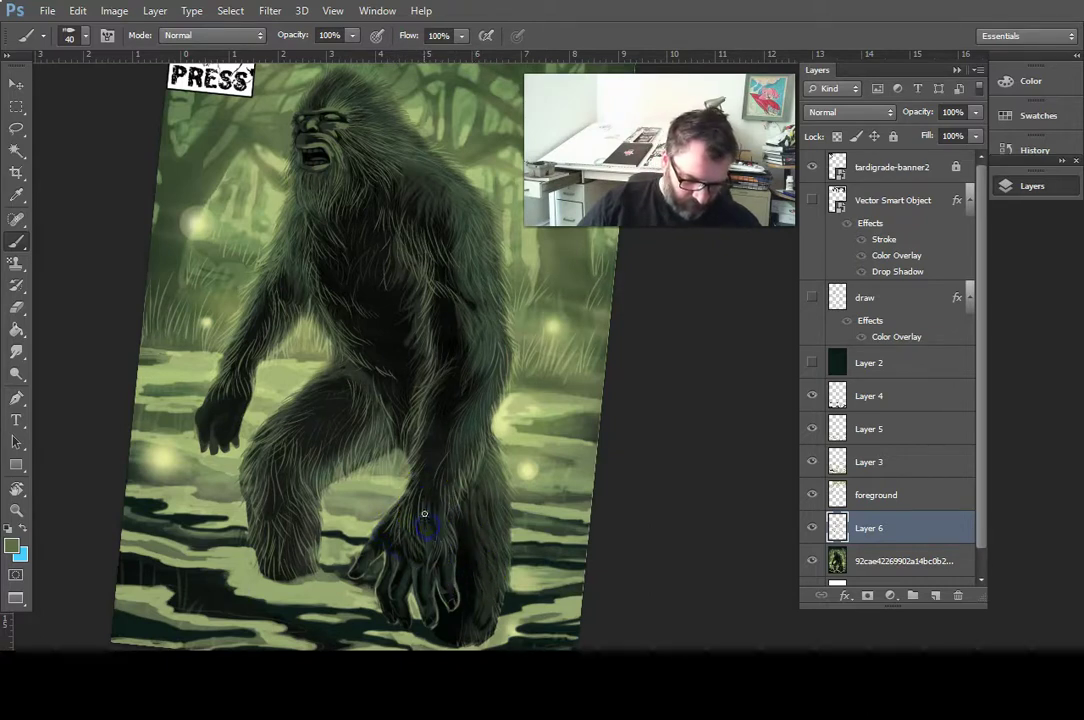
pyautogui.moveTo(432, 549)
pyautogui.mouseDown()
pyautogui.moveTo(425, 467)
pyautogui.moveTo(441, 506)
pyautogui.moveTo(458, 443)
pyautogui.moveTo(448, 448)
pyautogui.moveTo(479, 413)
pyautogui.moveTo(464, 445)
pyautogui.moveTo(471, 409)
pyautogui.moveTo(476, 440)
pyautogui.moveTo(462, 449)
pyautogui.moveTo(458, 438)
pyautogui.moveTo(450, 484)
pyautogui.moveTo(503, 497)
pyautogui.moveTo(475, 424)
pyautogui.moveTo(457, 432)
pyautogui.moveTo(462, 352)
pyautogui.moveTo(454, 362)
pyautogui.moveTo(454, 376)
pyautogui.moveTo(464, 348)
pyautogui.moveTo(447, 379)
pyautogui.moveTo(452, 357)
pyautogui.moveTo(443, 368)
pyautogui.moveTo(471, 338)
pyautogui.moveTo(439, 401)
pyautogui.moveTo(459, 376)
pyautogui.moveTo(457, 387)
pyautogui.moveTo(425, 425)
pyautogui.moveTo(449, 388)
pyautogui.mouseUp()
pyautogui.moveTo(434, 438)
pyautogui.mouseDown()
pyautogui.moveTo(469, 369)
pyautogui.moveTo(448, 398)
pyautogui.moveTo(468, 386)
pyautogui.moveTo(427, 428)
pyautogui.moveTo(444, 401)
pyautogui.moveTo(435, 432)
pyautogui.moveTo(449, 409)
pyautogui.moveTo(447, 432)
pyautogui.moveTo(458, 405)
pyautogui.moveTo(428, 440)
pyautogui.mouseUp()
# - Paint green fur strands along the near arm's outer edge and down the back leg to the foot
pyautogui.moveTo(531, 369)
pyautogui.mouseDown()
pyautogui.moveTo(644, 349)
pyautogui.moveTo(528, 459)
pyautogui.moveTo(487, 455)
pyautogui.mouseUp()
pyautogui.moveTo(487, 516); pyautogui.dragTo(499, 534)
pyautogui.moveTo(496, 480)
pyautogui.mouseDown()
pyautogui.moveTo(507, 511)
pyautogui.moveTo(484, 495)
pyautogui.moveTo(489, 507)
pyautogui.moveTo(485, 491)
pyautogui.moveTo(504, 541)
pyautogui.moveTo(486, 523)
pyautogui.moveTo(503, 548)
pyautogui.moveTo(484, 586)
pyautogui.mouseUp()
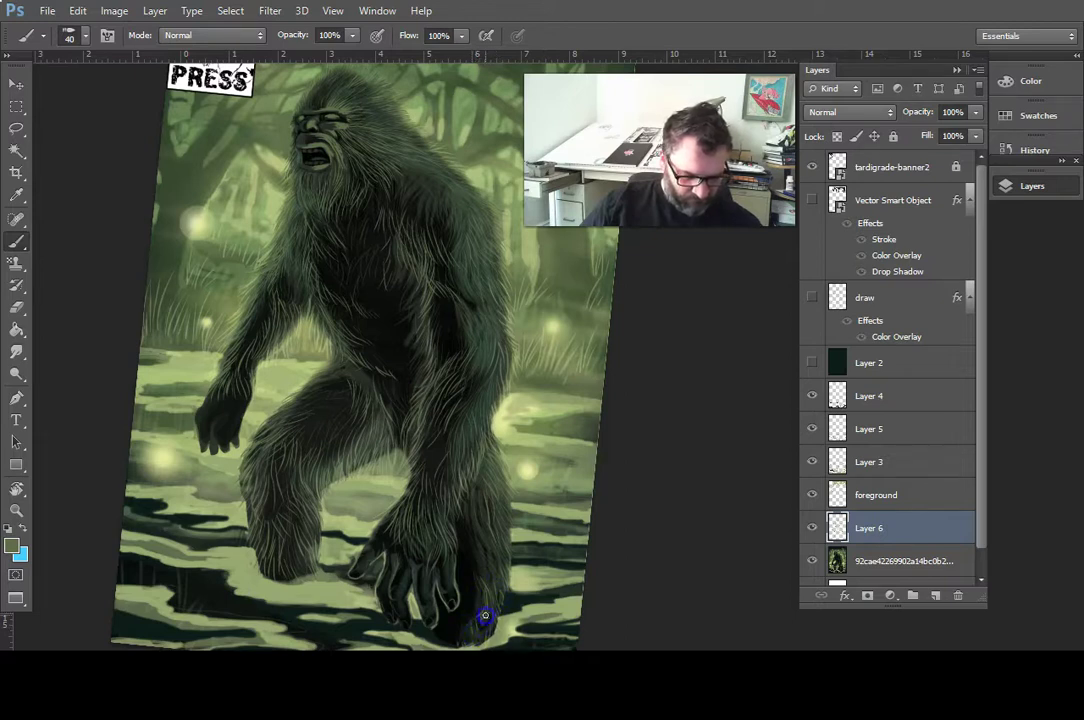
pyautogui.moveTo(482, 622)
pyautogui.mouseDown()
pyautogui.moveTo(551, 618)
pyautogui.moveTo(556, 630)
pyautogui.moveTo(486, 580)
pyautogui.moveTo(482, 540)
pyautogui.moveTo(481, 564)
pyautogui.moveTo(461, 519)
pyautogui.moveTo(480, 548)
pyautogui.moveTo(468, 516)
pyautogui.mouseUp()
pyautogui.moveTo(487, 577); pyautogui.dragTo(471, 567)
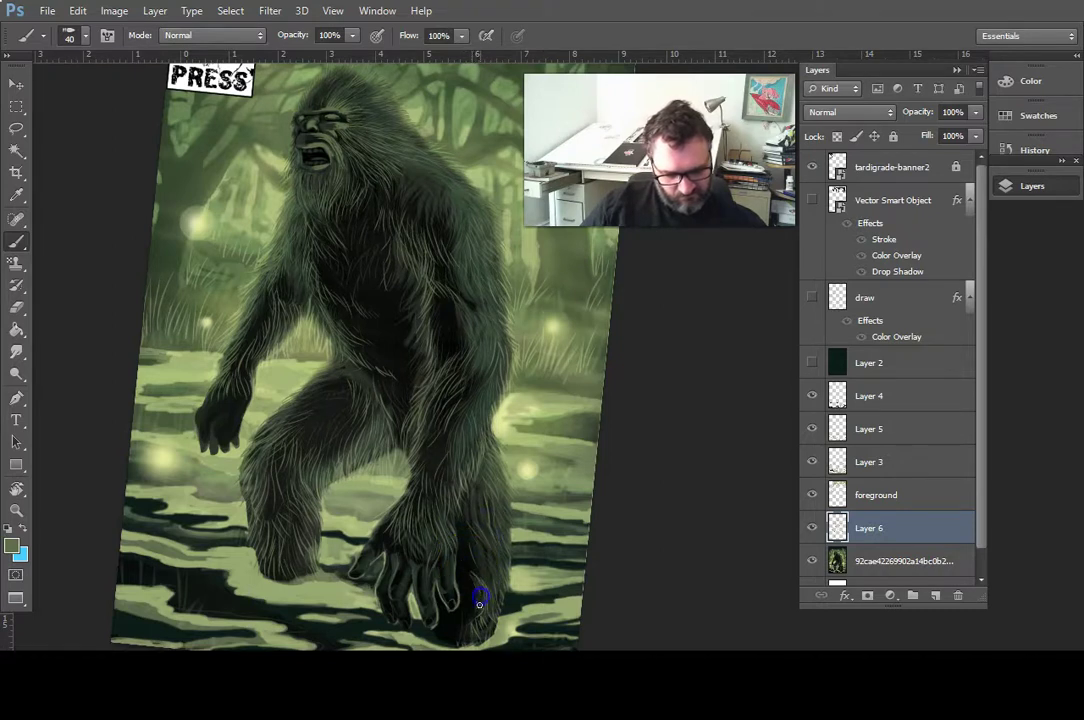
pyautogui.moveTo(487, 576); pyautogui.dragTo(469, 566)
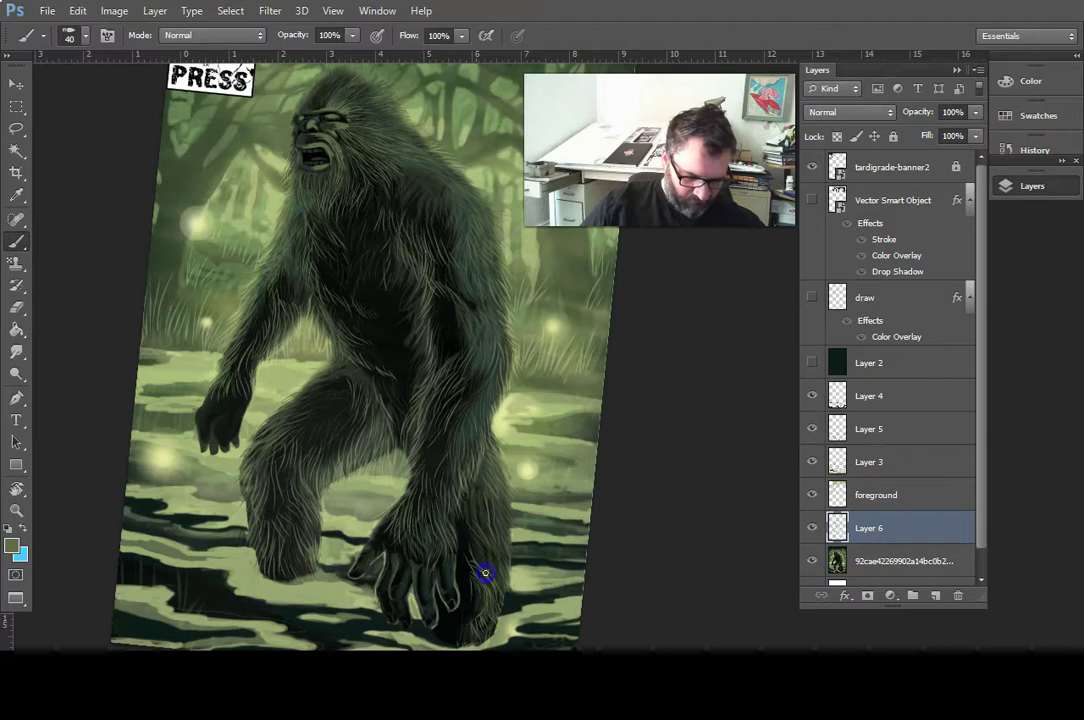
pyautogui.click(640, 599)
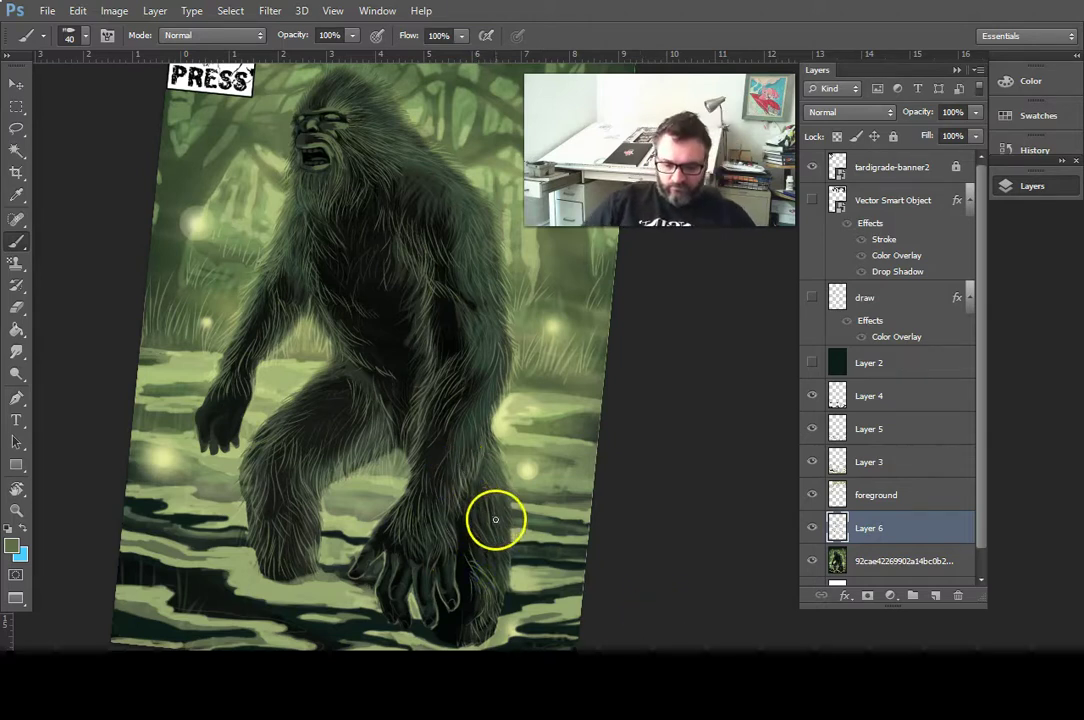
# - Rotate the canvas view to 62° and add denser green fur strands along the back leg's calf and foot
pyautogui.moveTo(477, 544); pyautogui.dragTo(355, 310)
pyautogui.press('r')
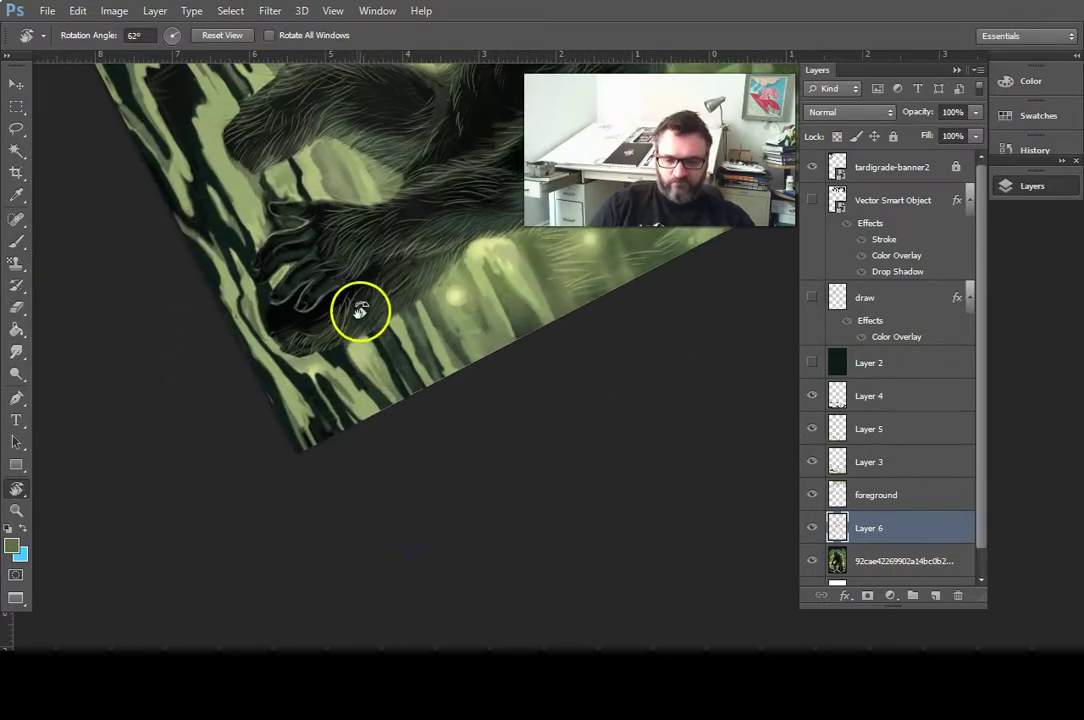
pyautogui.press('b')
pyautogui.moveTo(351, 295); pyautogui.dragTo(351, 321)
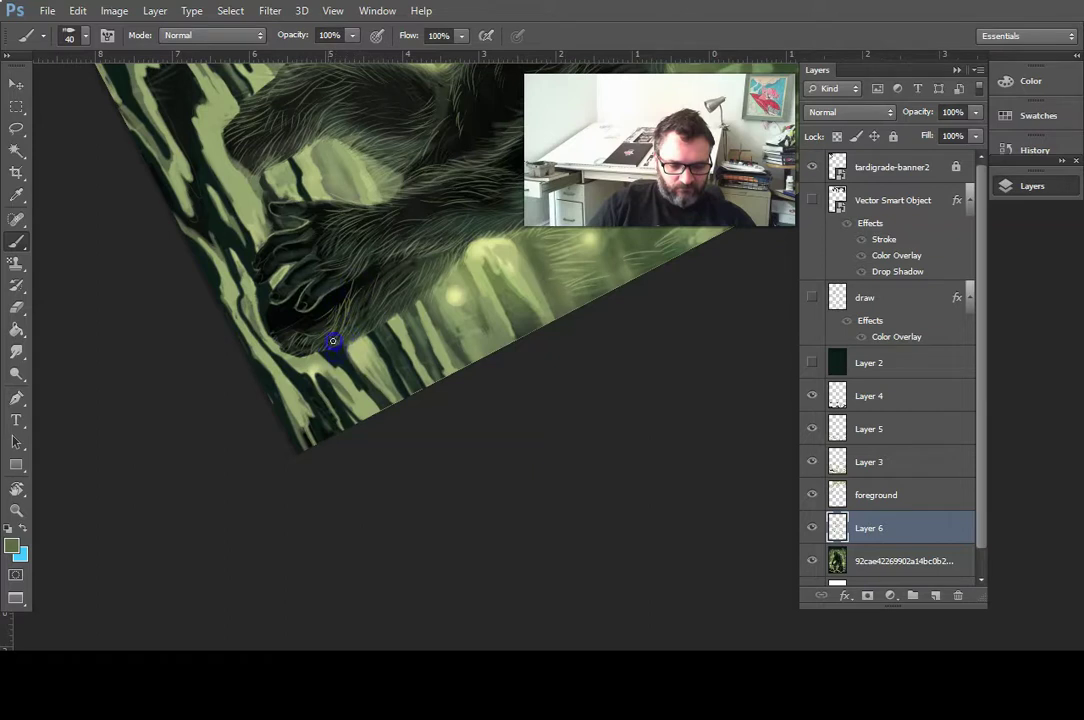
pyautogui.moveTo(288, 355)
pyautogui.mouseDown()
pyautogui.moveTo(325, 312)
pyautogui.moveTo(387, 293)
pyautogui.moveTo(394, 334)
pyautogui.moveTo(365, 299)
pyautogui.mouseUp()
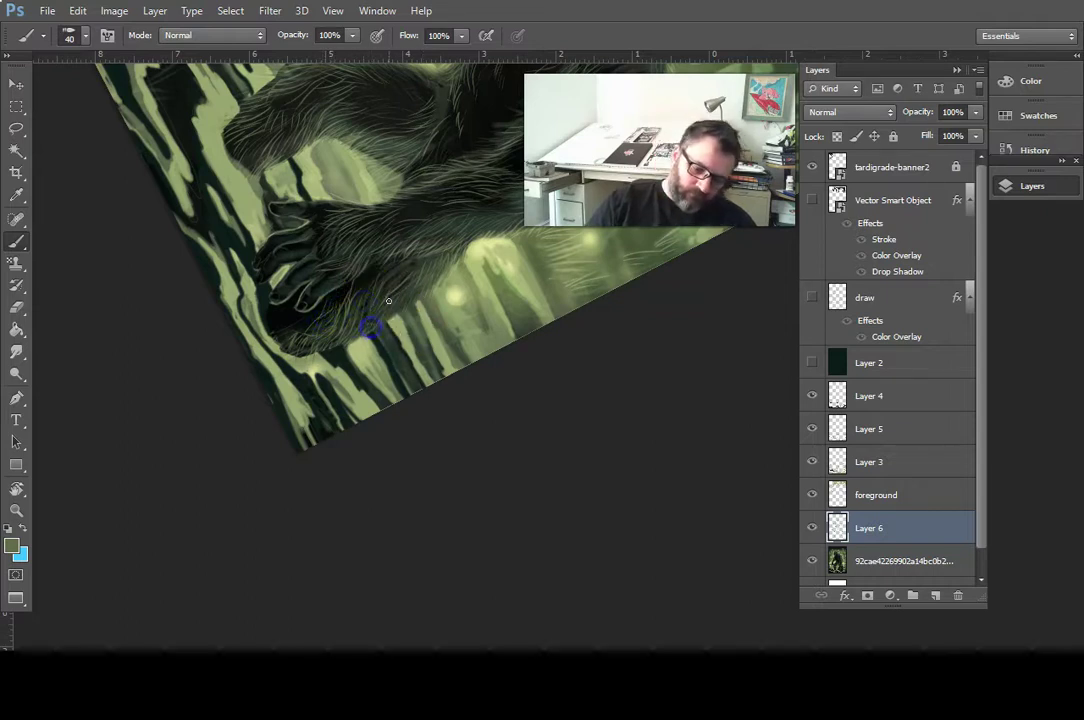
pyautogui.click(406, 289)
# - Brush fine green strands along the edge of the near hand and over its fingers
pyautogui.moveTo(395, 420)
pyautogui.mouseDown()
pyautogui.moveTo(390, 402)
pyautogui.moveTo(351, 431)
pyautogui.moveTo(370, 356)
pyautogui.moveTo(336, 283)
pyautogui.moveTo(325, 291)
pyautogui.mouseUp()
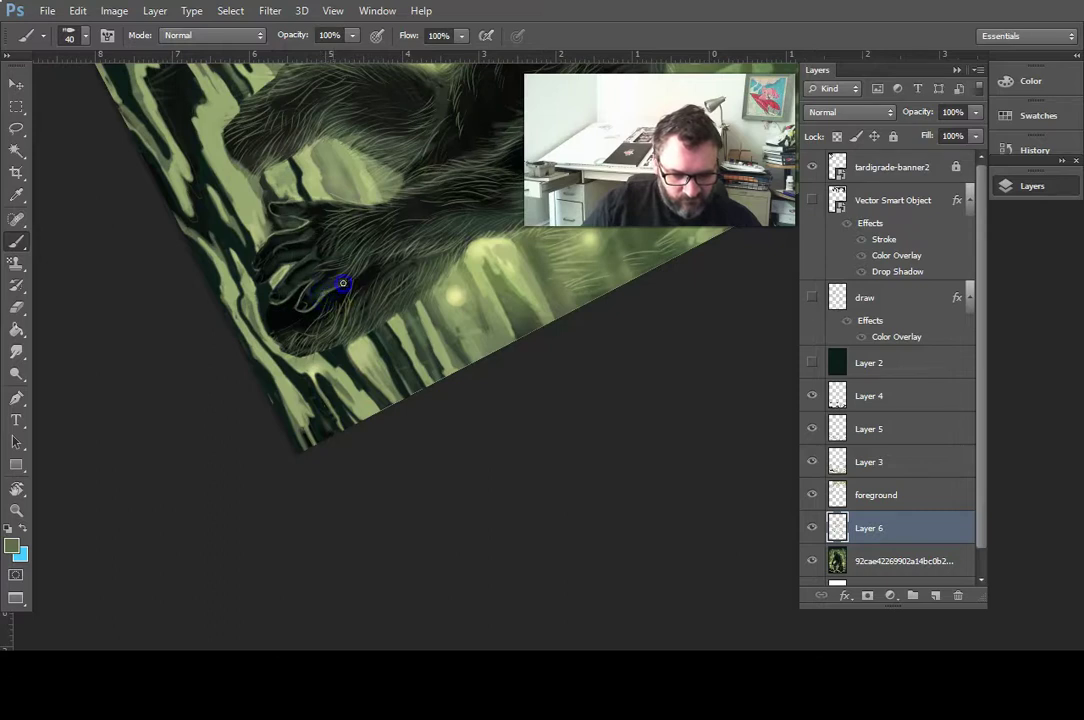
pyautogui.moveTo(309, 281)
pyautogui.mouseDown()
pyautogui.moveTo(340, 271)
pyautogui.moveTo(330, 402)
pyautogui.moveTo(314, 435)
pyautogui.moveTo(330, 413)
pyautogui.moveTo(380, 417)
pyautogui.moveTo(389, 381)
pyautogui.moveTo(254, 277)
pyautogui.mouseUp()
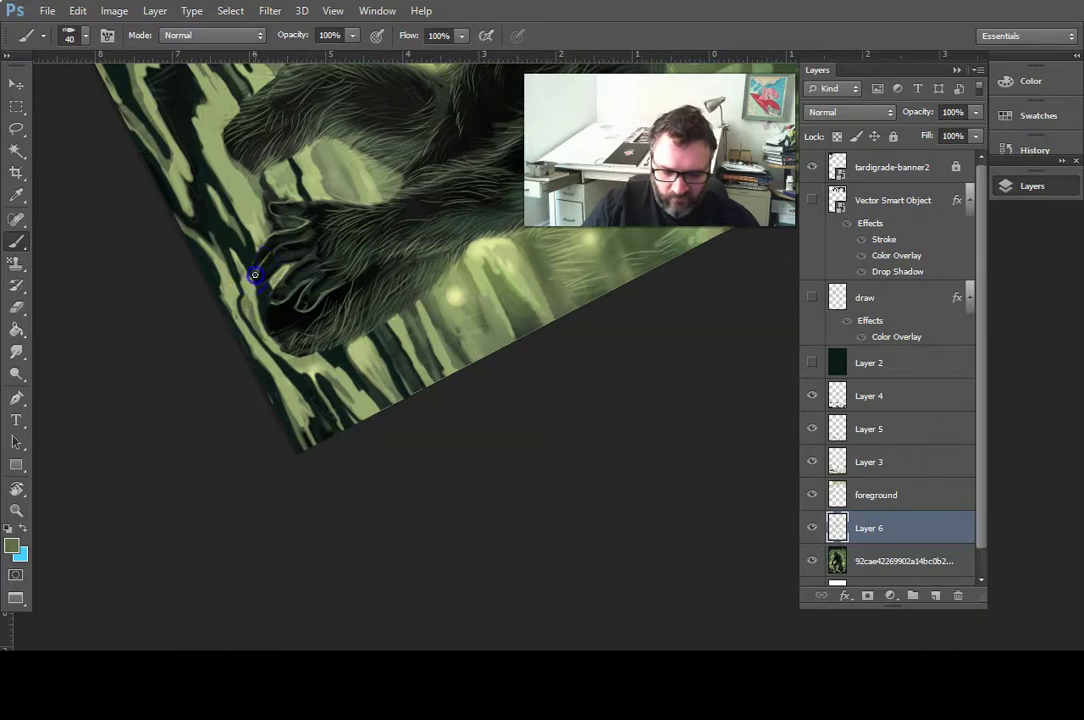
pyautogui.moveTo(268, 280); pyautogui.dragTo(296, 263)
# - Reset the canvas rotation and brush thin green contour lines over the far hand's knuckles and inner fingers
pyautogui.moveTo(434, 247)
pyautogui.mouseDown()
pyautogui.moveTo(469, 350)
pyautogui.moveTo(367, 466)
pyautogui.moveTo(352, 426)
pyautogui.moveTo(373, 488)
pyautogui.moveTo(377, 470)
pyautogui.moveTo(355, 477)
pyautogui.moveTo(403, 444)
pyautogui.moveTo(369, 433)
pyautogui.mouseUp()
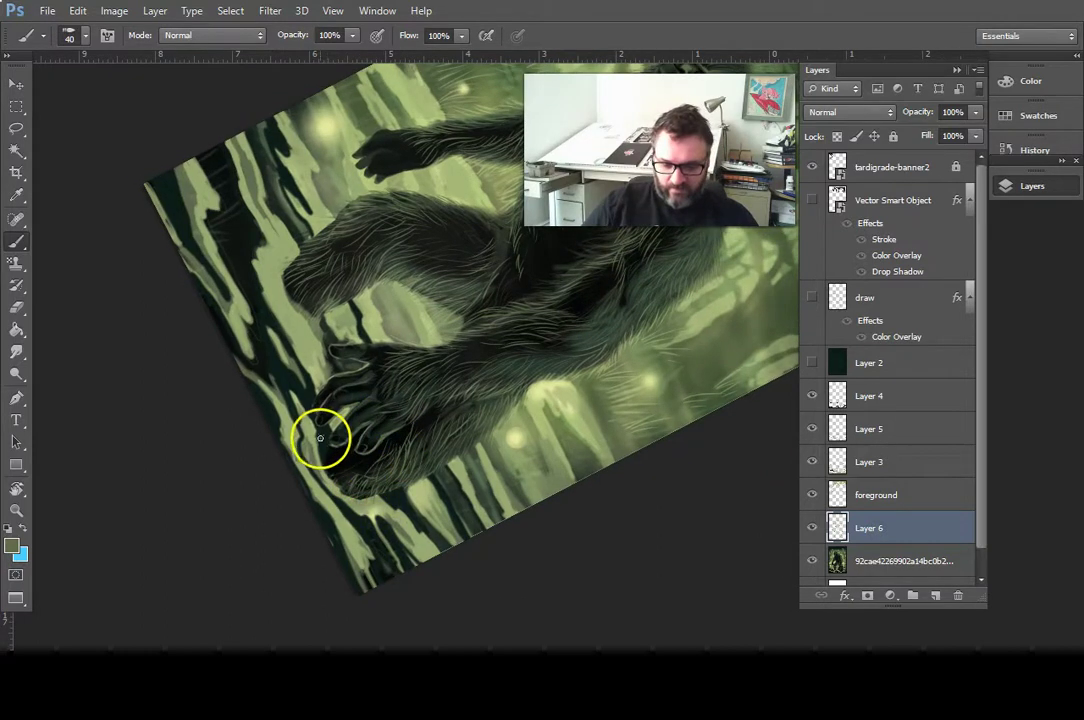
pyautogui.press('Escape')
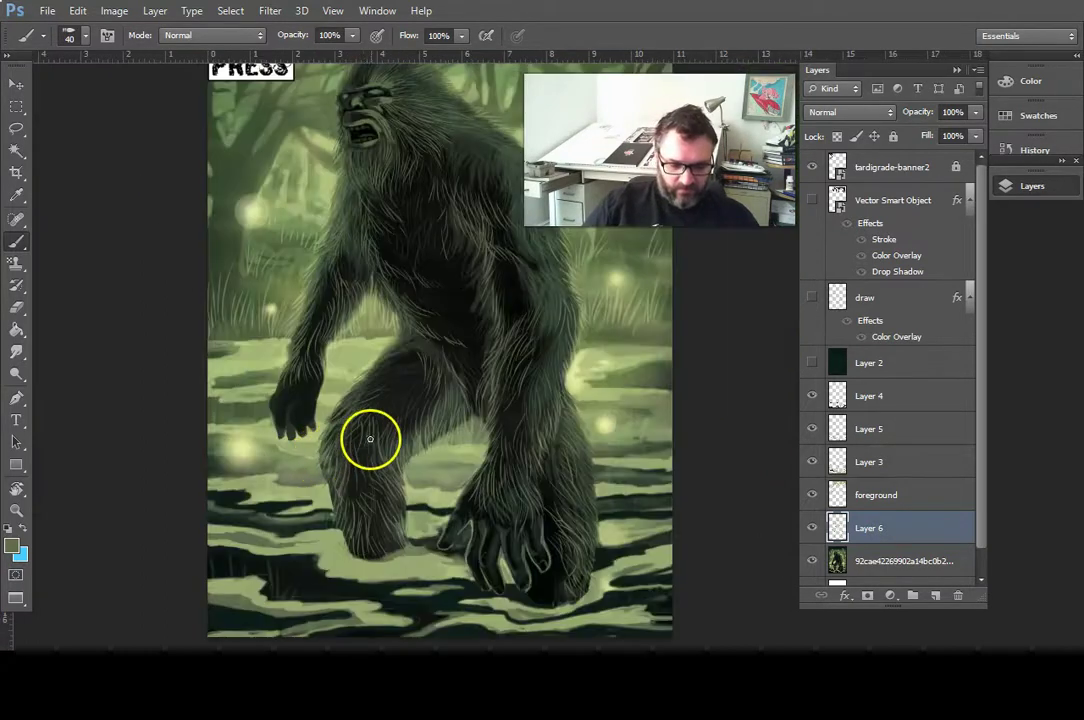
pyautogui.hotkey('ctrl', '+')
pyautogui.hotkey('ctrl', '+')
pyautogui.hotkey('ctrl', '+')
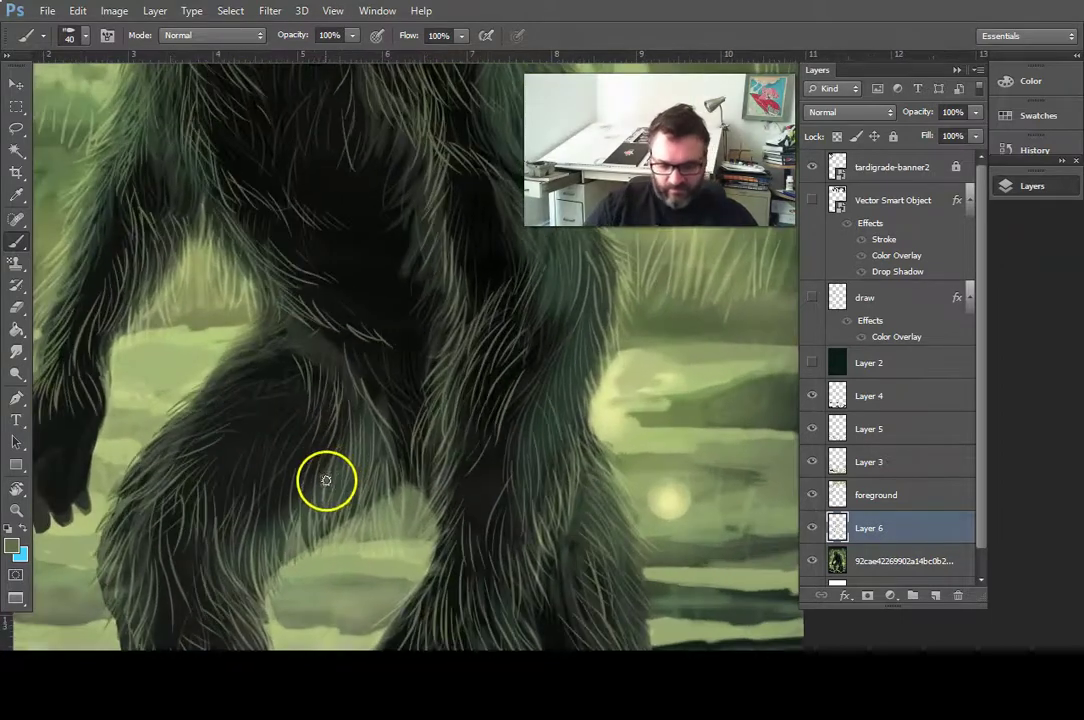
pyautogui.moveTo(278, 466); pyautogui.dragTo(422, 409)
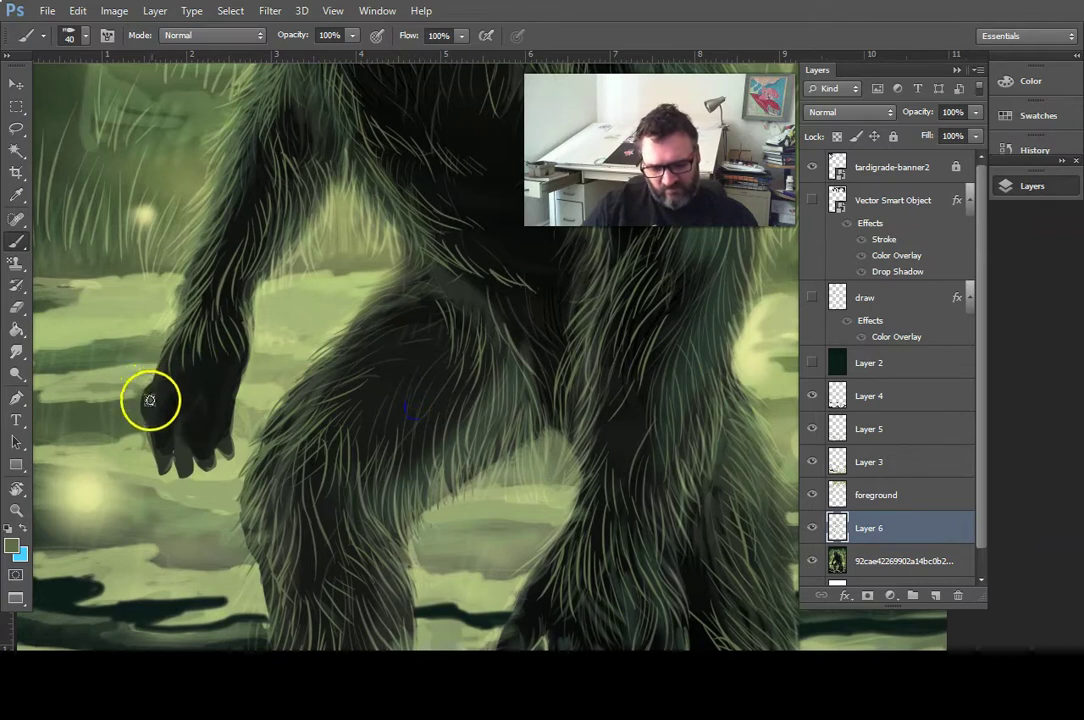
pyautogui.moveTo(143, 424)
pyautogui.mouseDown()
pyautogui.moveTo(152, 444)
pyautogui.moveTo(171, 423)
pyautogui.mouseUp()
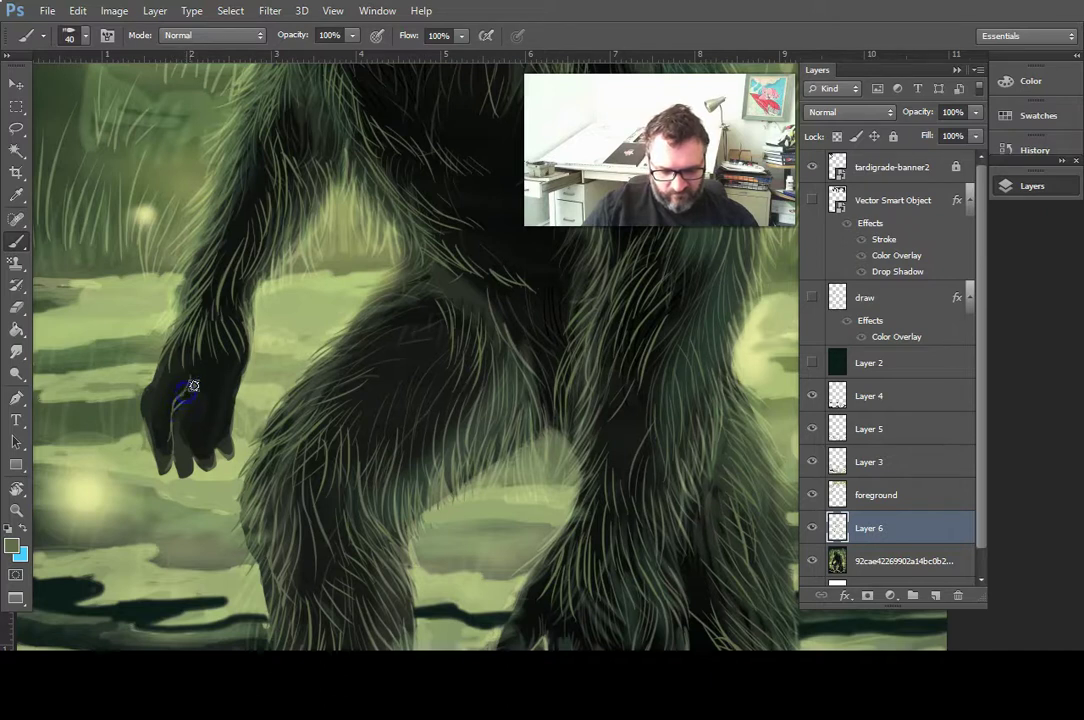
pyautogui.moveTo(182, 395); pyautogui.dragTo(210, 387)
pyautogui.moveTo(194, 439); pyautogui.dragTo(192, 434)
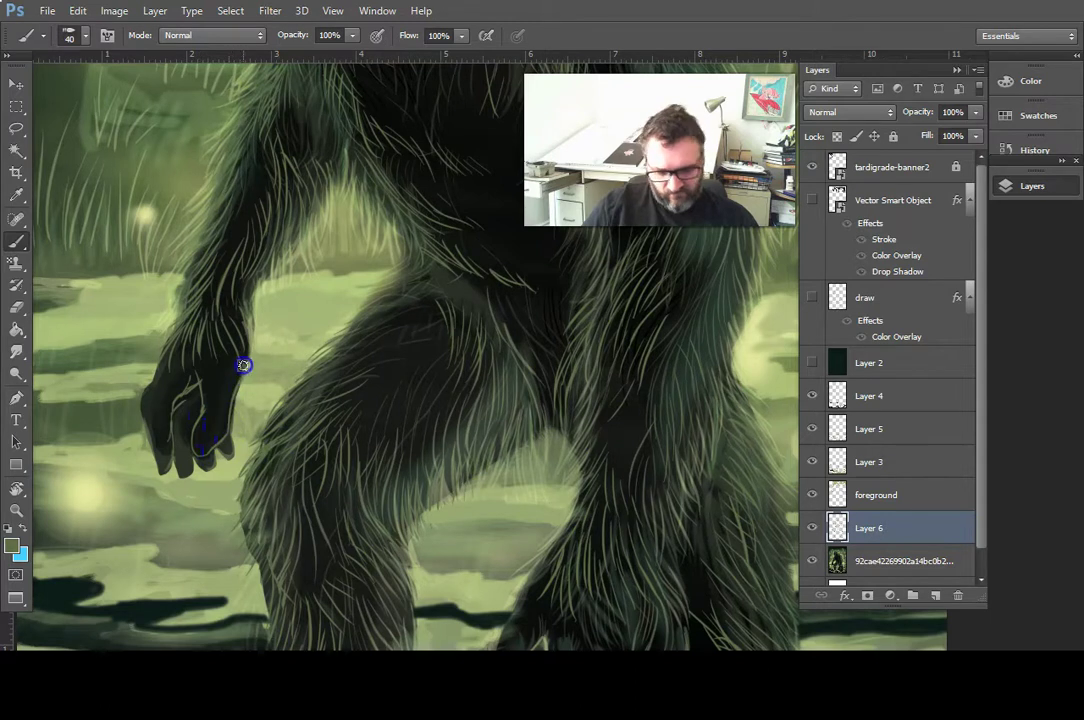
# - Add green edge lines along the far hand's fingertips and its outer side
pyautogui.moveTo(141, 398)
pyautogui.mouseDown()
pyautogui.moveTo(173, 337)
pyautogui.moveTo(141, 402)
pyautogui.moveTo(163, 428)
pyautogui.moveTo(182, 452)
pyautogui.mouseUp()
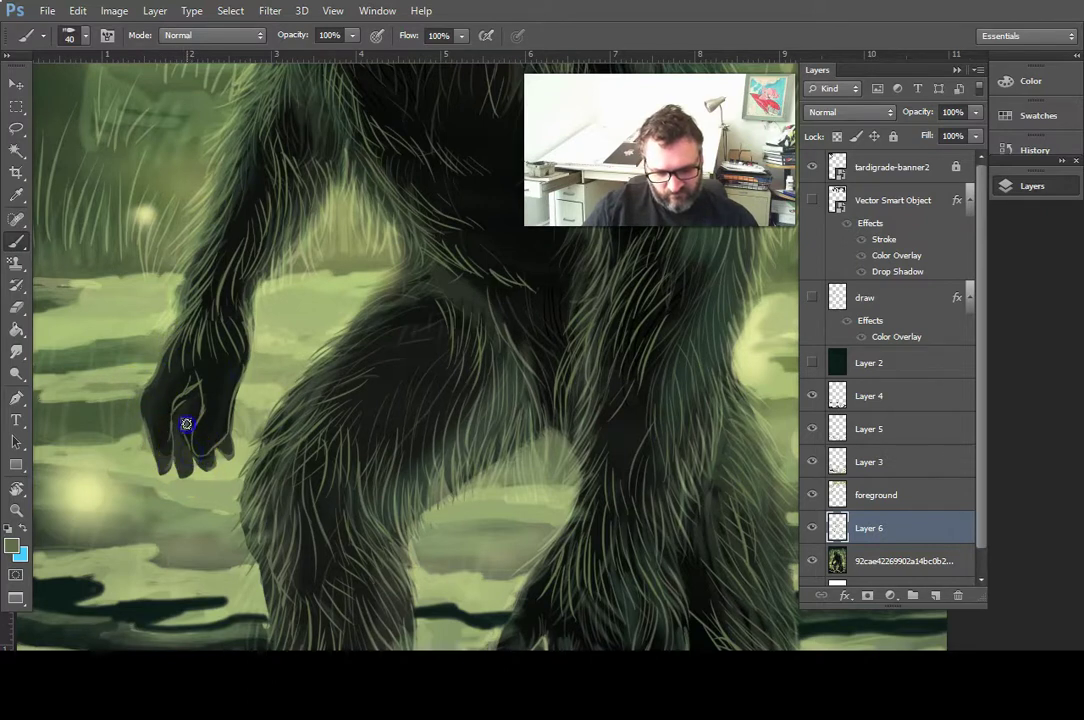
pyautogui.moveTo(211, 469); pyautogui.dragTo(175, 461)
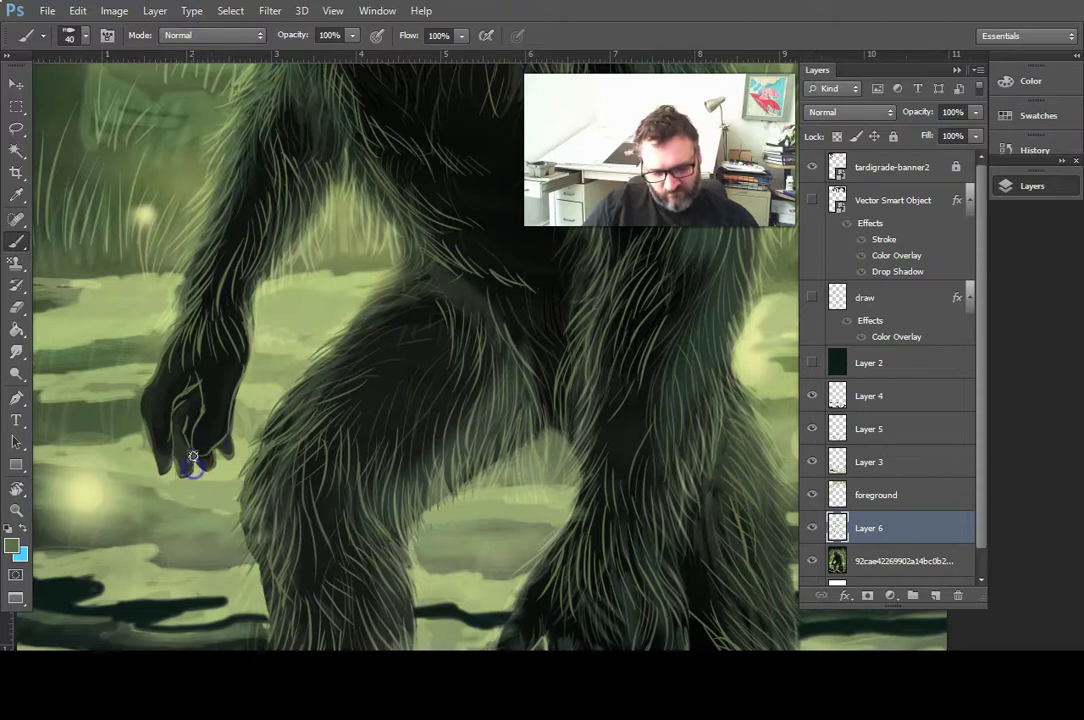
pyautogui.moveTo(179, 470)
pyautogui.mouseDown()
pyautogui.moveTo(227, 456)
pyautogui.moveTo(200, 433)
pyautogui.moveTo(166, 438)
pyautogui.mouseUp()
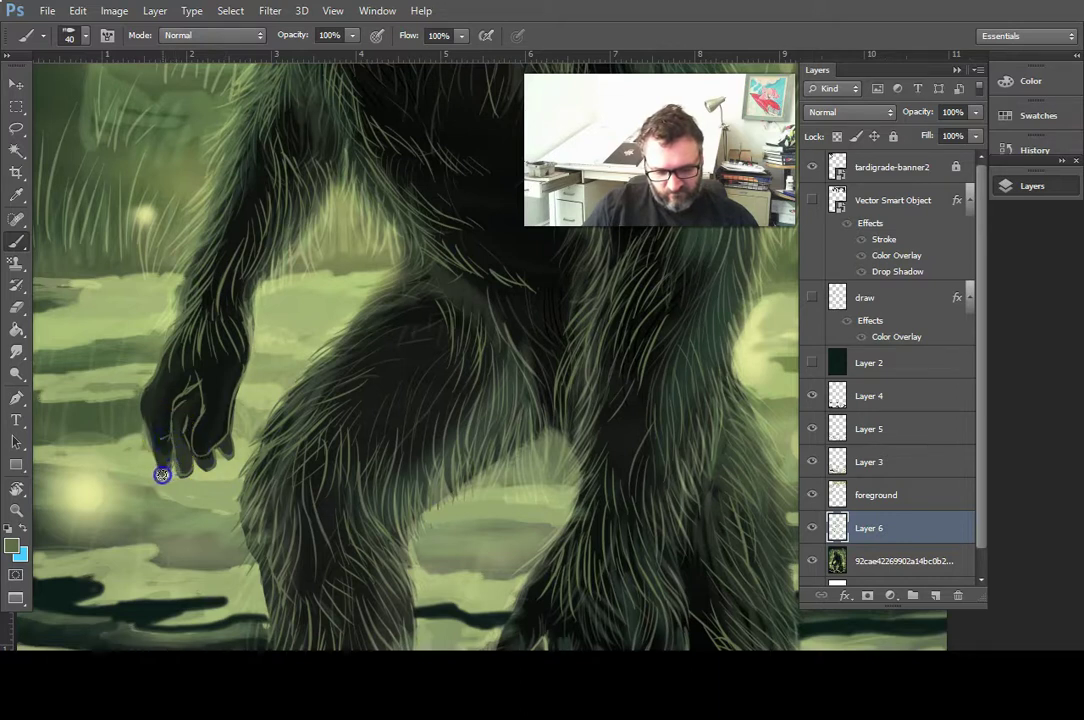
pyautogui.moveTo(144, 434); pyautogui.dragTo(147, 443)
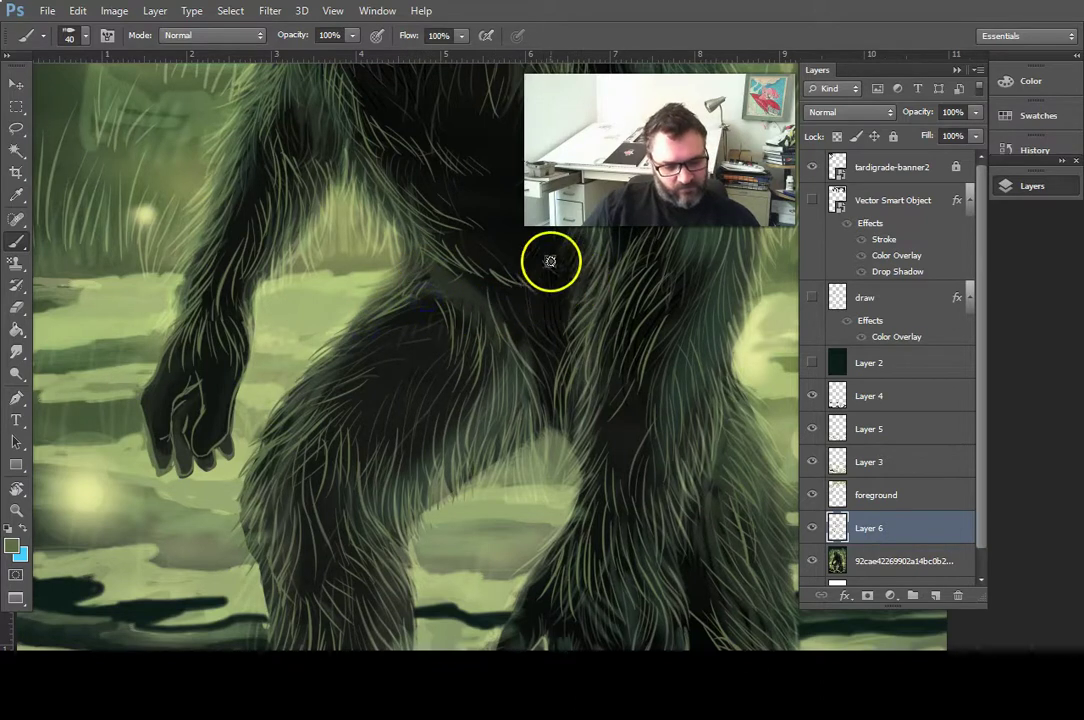
# - View the whole illustration and compare the creature with and without the fur strands on Layer 6
pyautogui.press('z')
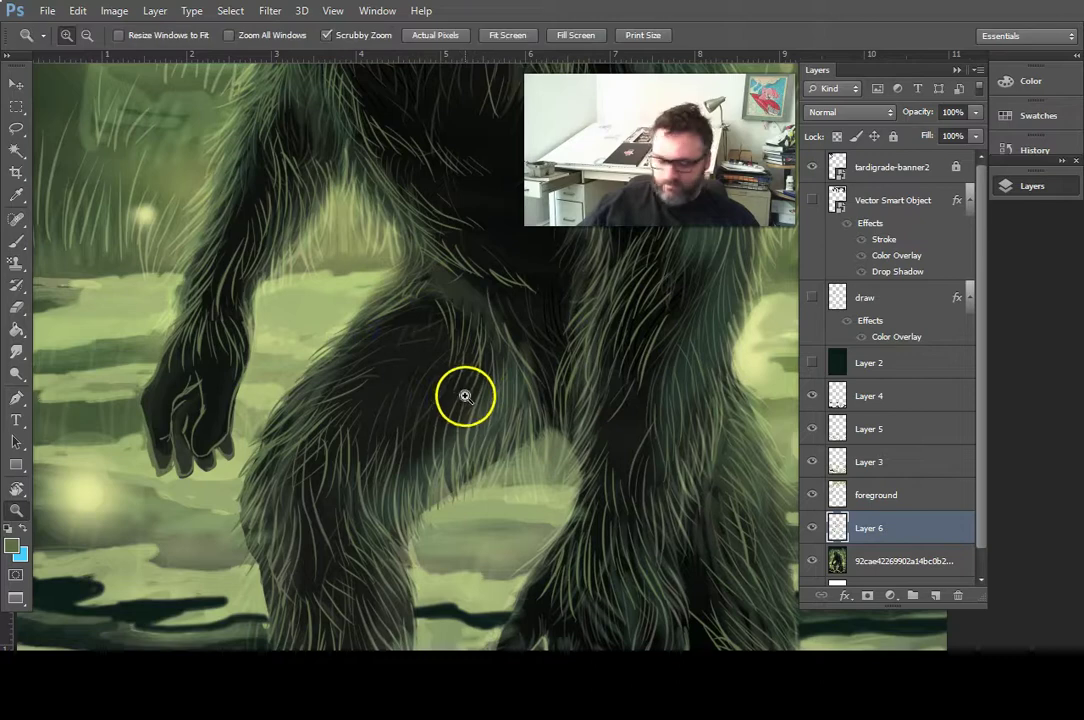
pyautogui.keyDown('alt'); pyautogui.click(476, 405); pyautogui.keyUp('alt')
pyautogui.keyDown('alt'); pyautogui.click(498, 424); pyautogui.keyUp('alt')
pyautogui.keyDown('alt'); pyautogui.click(495, 440); pyautogui.keyUp('alt')
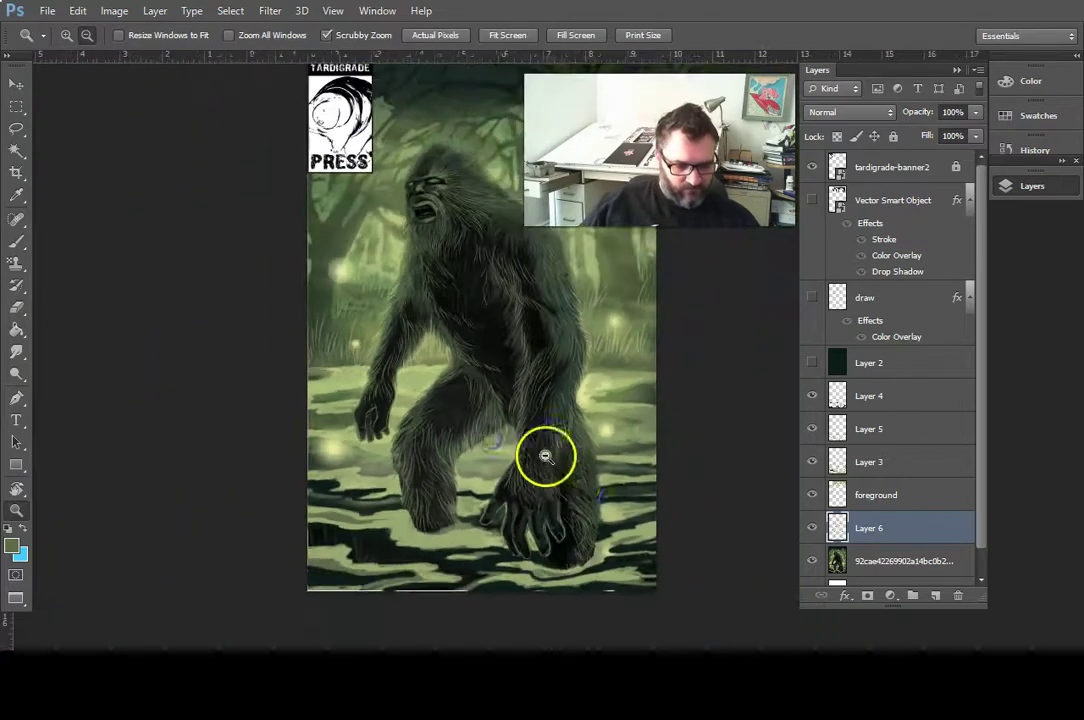
pyautogui.moveTo(590, 496); pyautogui.dragTo(538, 490)
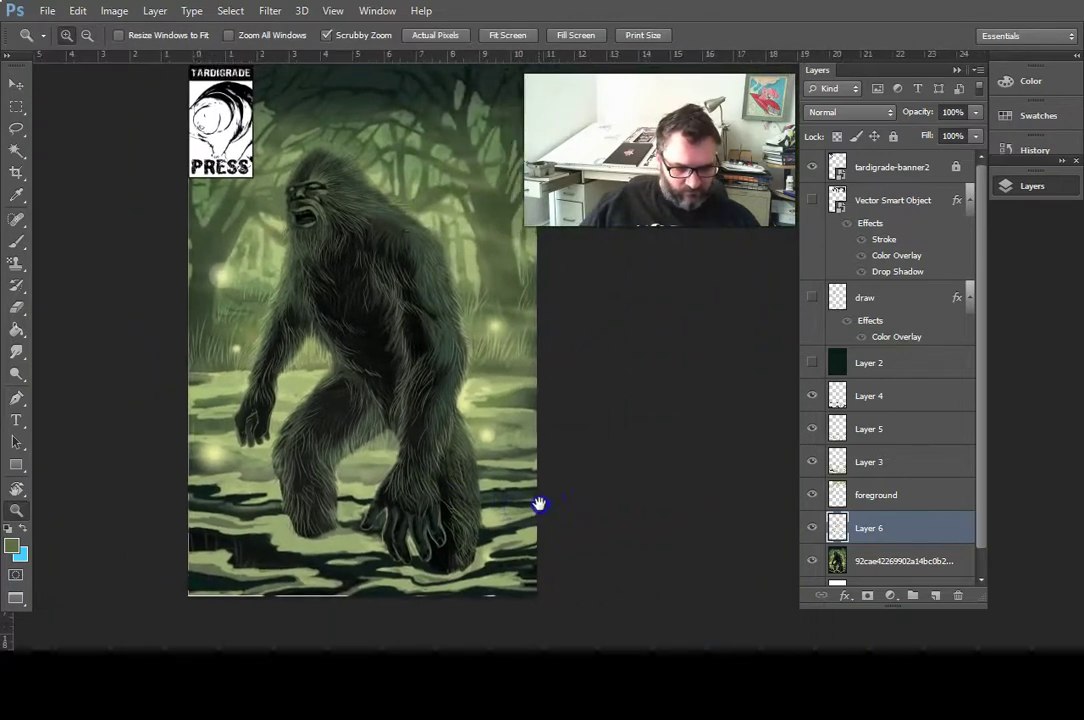
pyautogui.press('b')
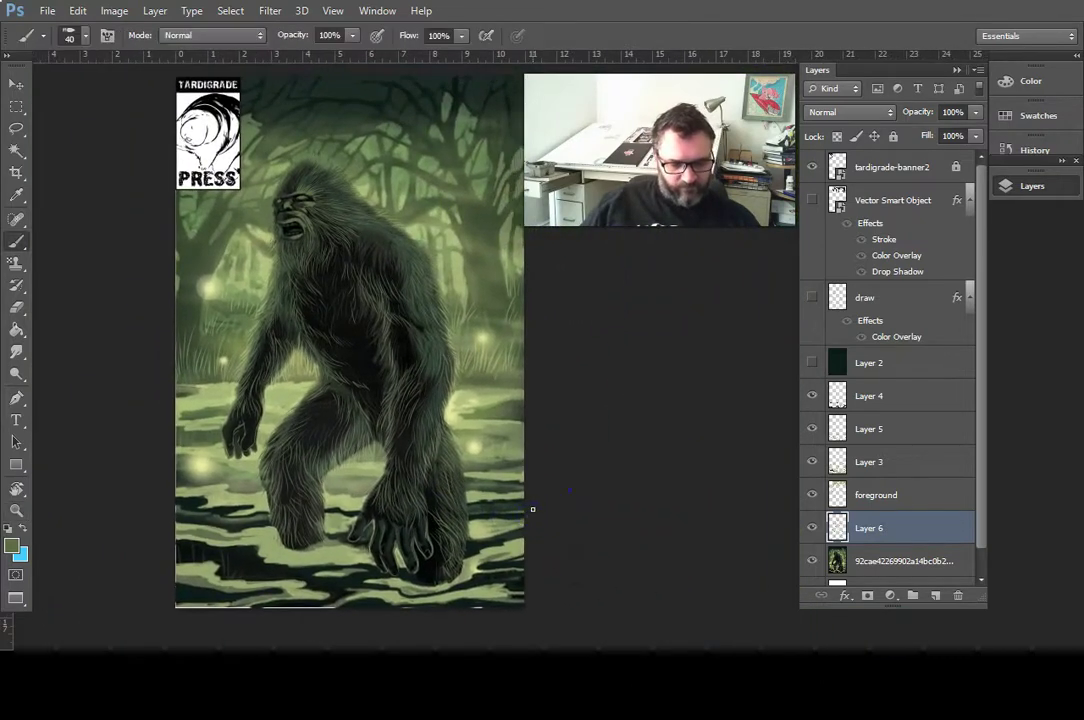
pyautogui.click(812, 527)
pyautogui.click(812, 527)
pyautogui.click(812, 527)
pyautogui.click(812, 527)
pyautogui.click(812, 528)
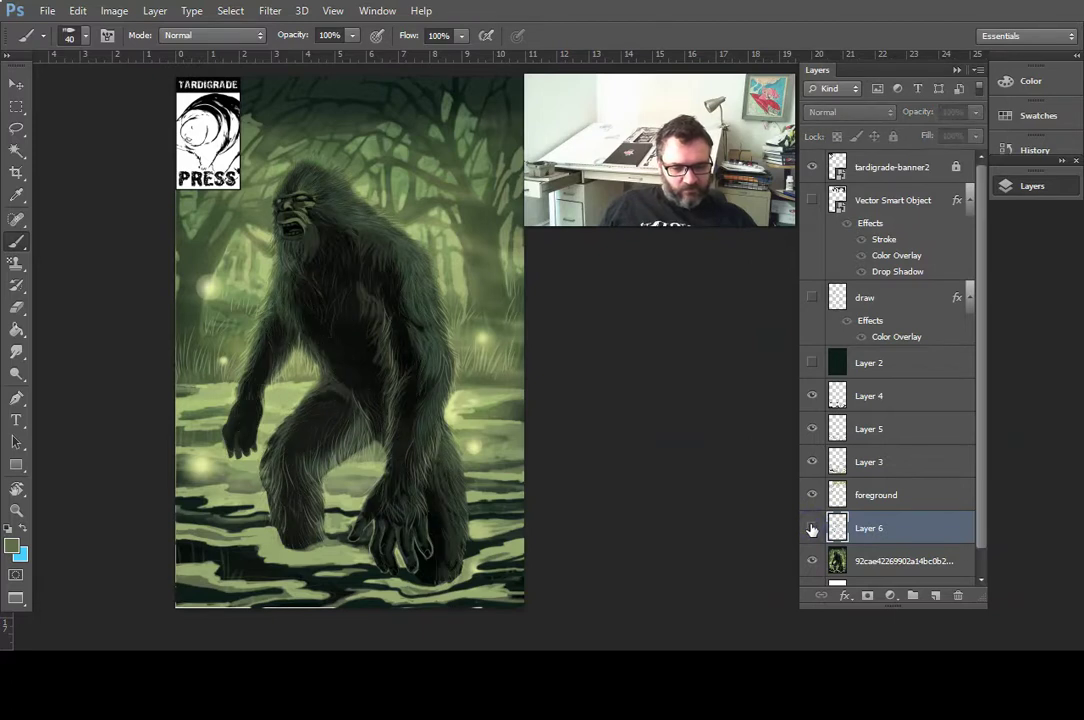
pyautogui.click(812, 528)
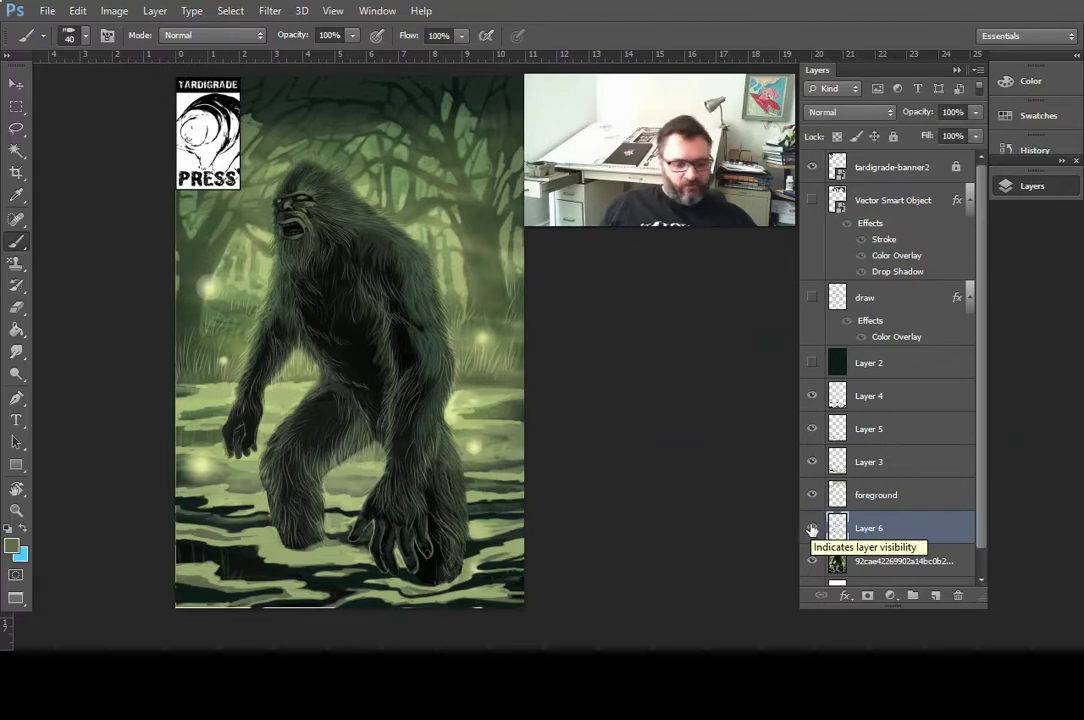
pyautogui.click(812, 528)
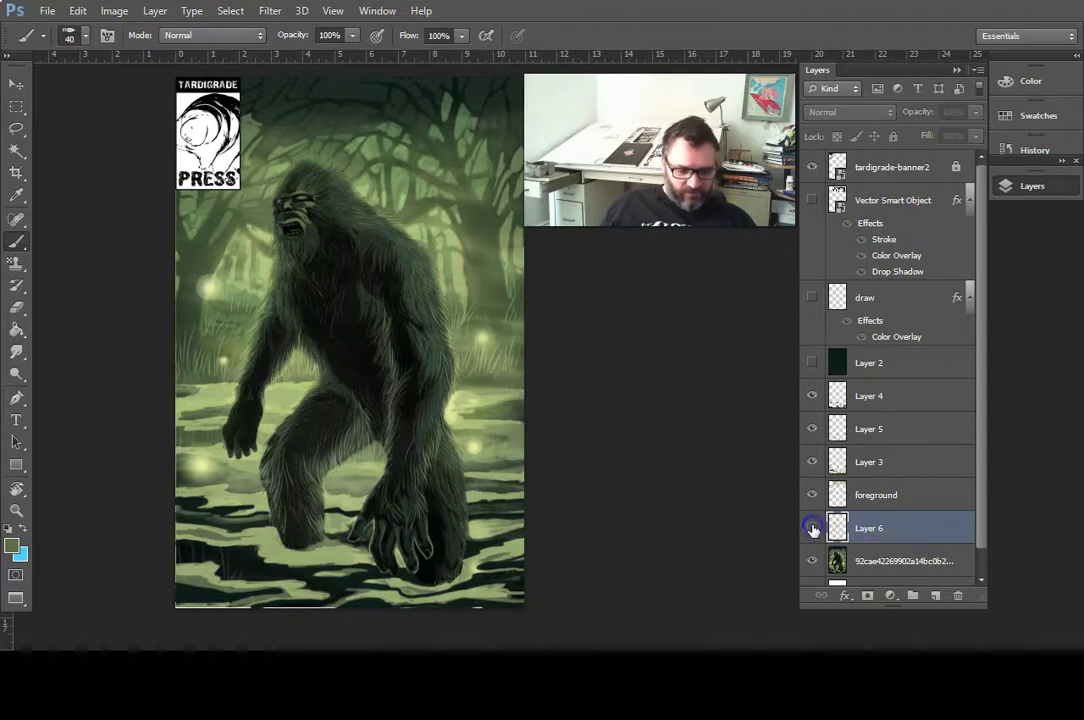
pyautogui.click(812, 528)
pyautogui.click(812, 528)
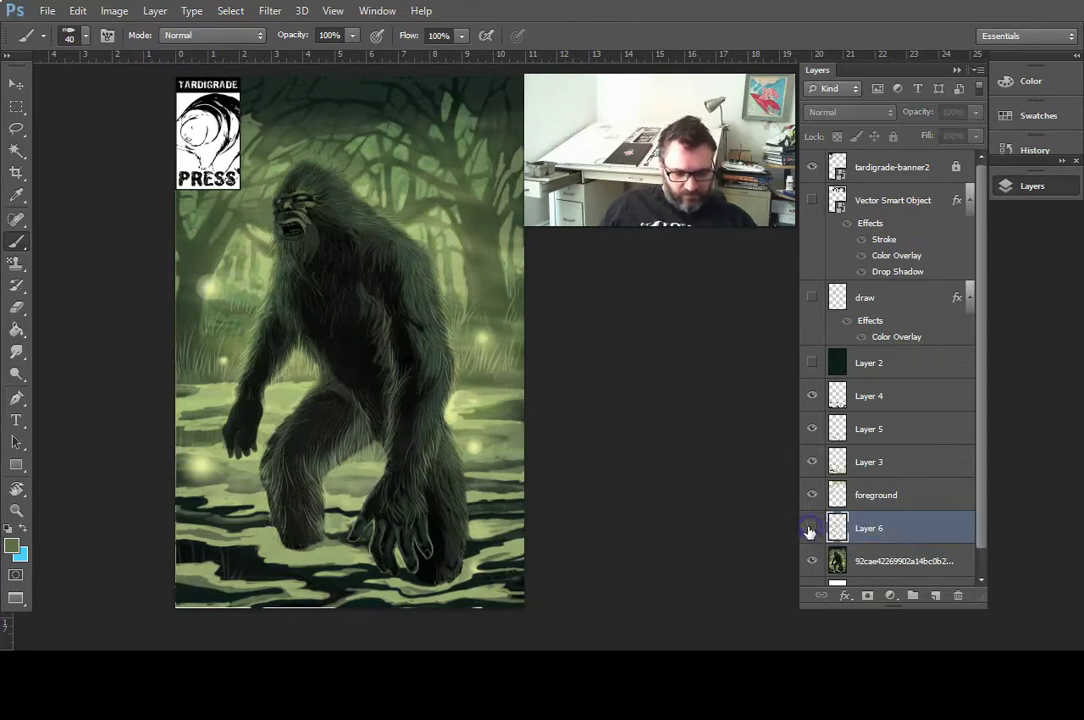
pyautogui.click(812, 528)
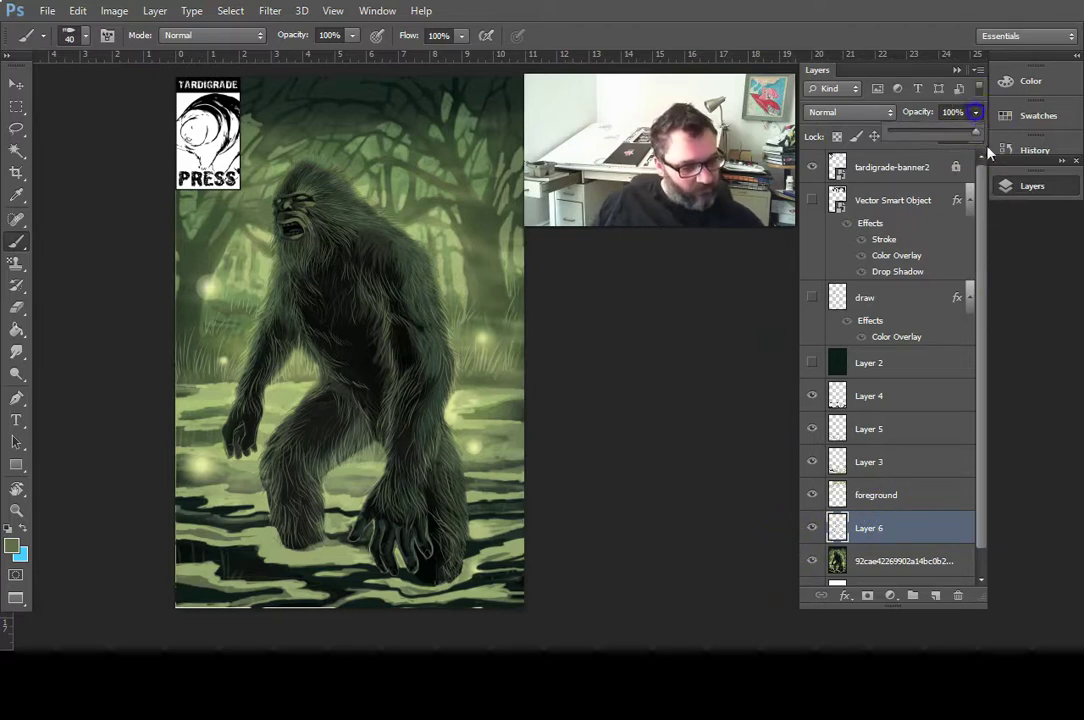
# - Lower the opacity of Layer 6 to 63%
pyautogui.click(976, 113)
pyautogui.moveTo(970, 136); pyautogui.dragTo(961, 137)
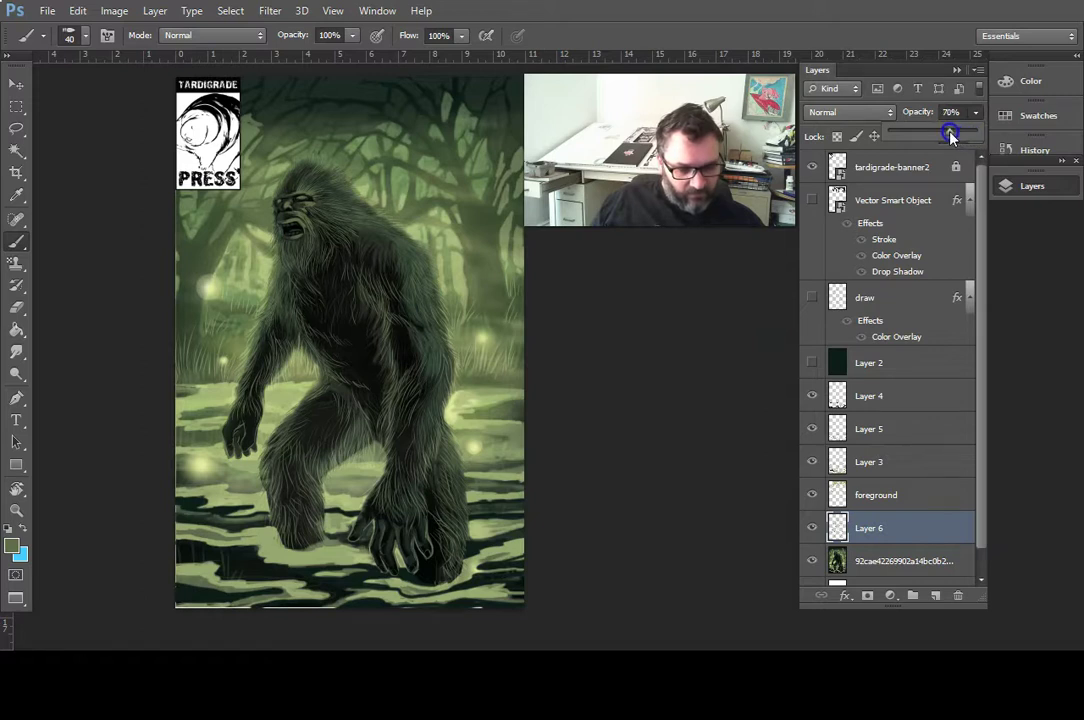
pyautogui.moveTo(937, 136); pyautogui.dragTo(932, 136)
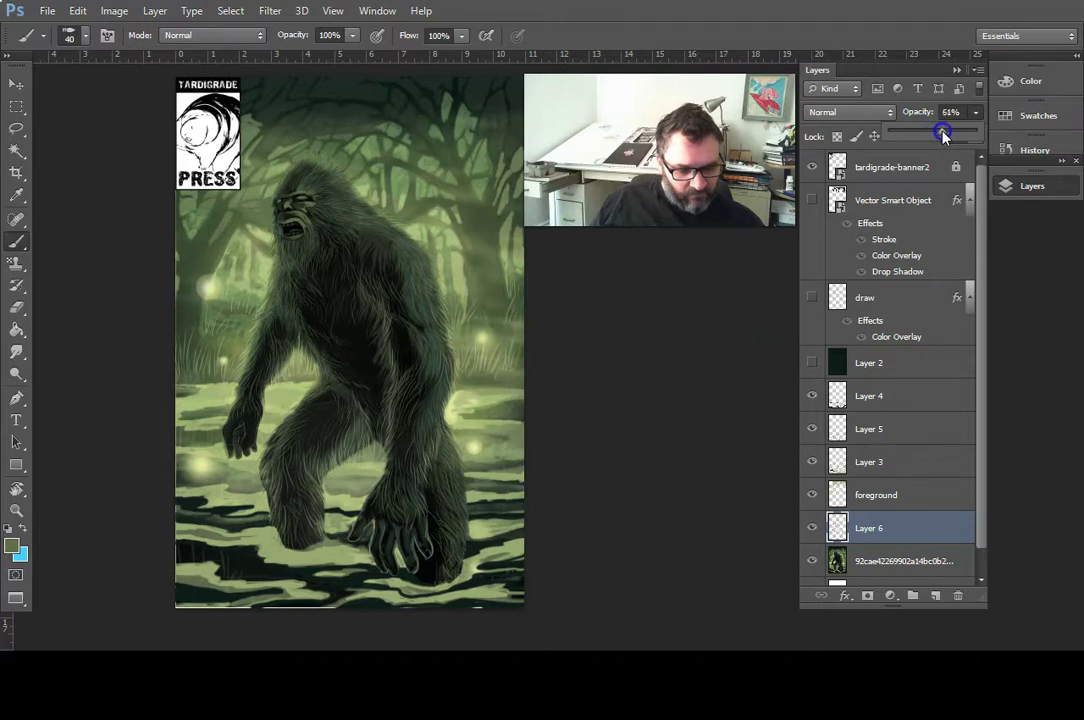
pyautogui.moveTo(951, 137); pyautogui.dragTo(964, 139)
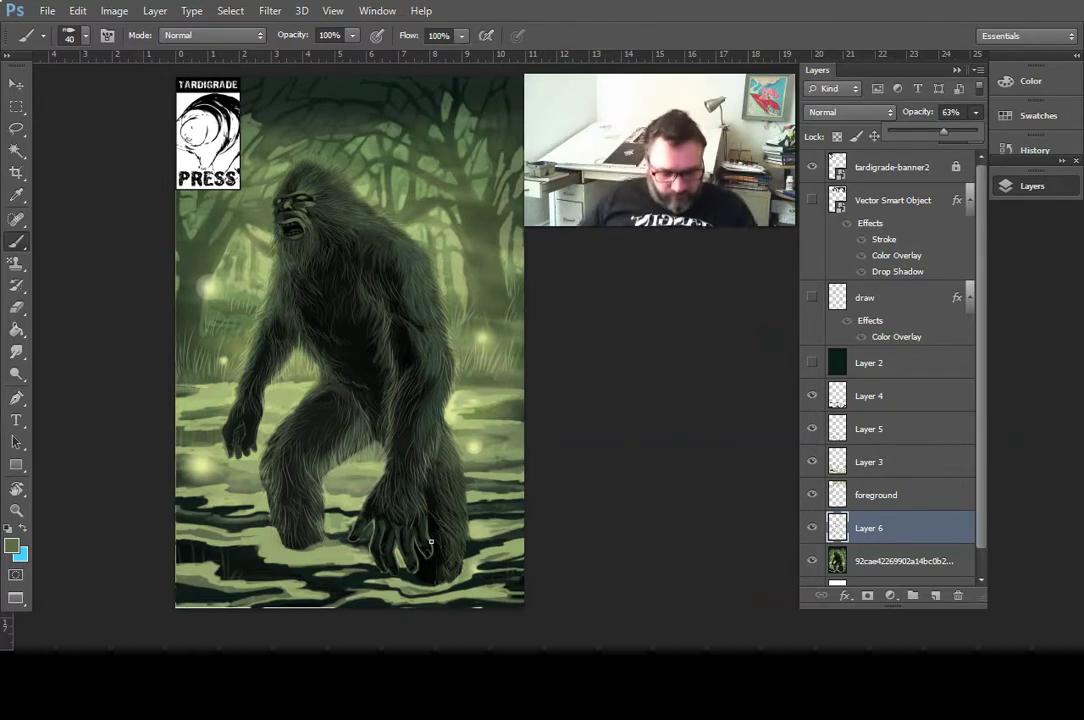
# - Check the base painting layer beneath the fur by switching its visibility off and on
pyautogui.click(811, 560)
pyautogui.click(811, 560)
pyautogui.click(811, 560)
pyautogui.click(811, 560)
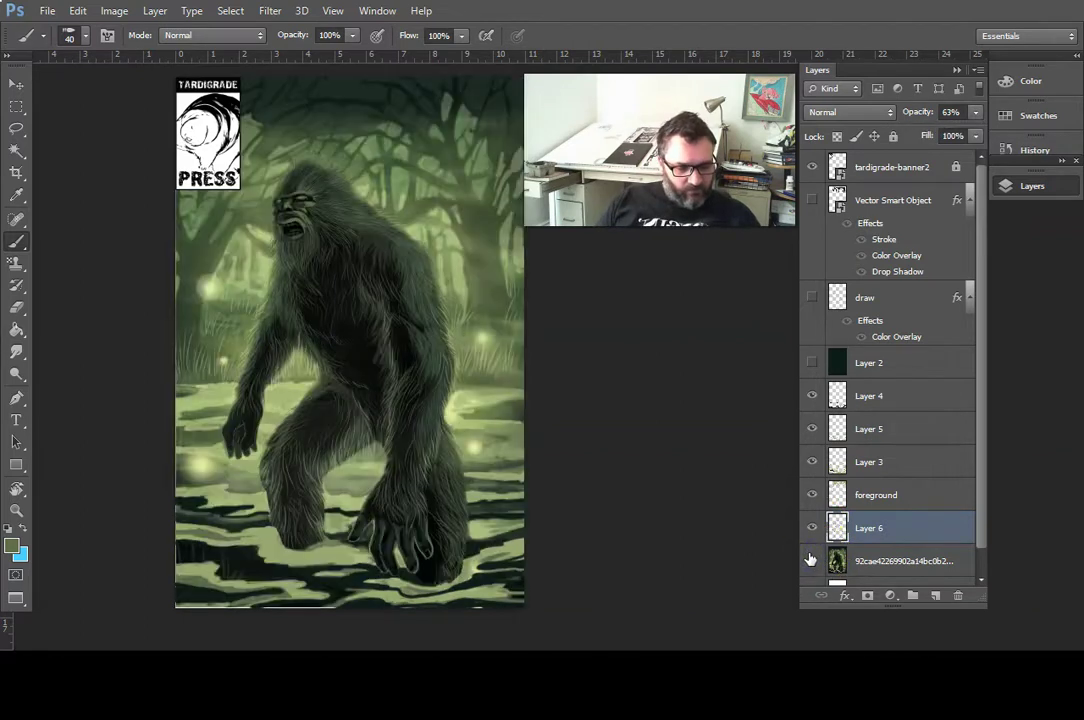
# - Show the draw layer's sketch lines and compare the creature's lower body with and without Layer 6
pyautogui.click(811, 298)
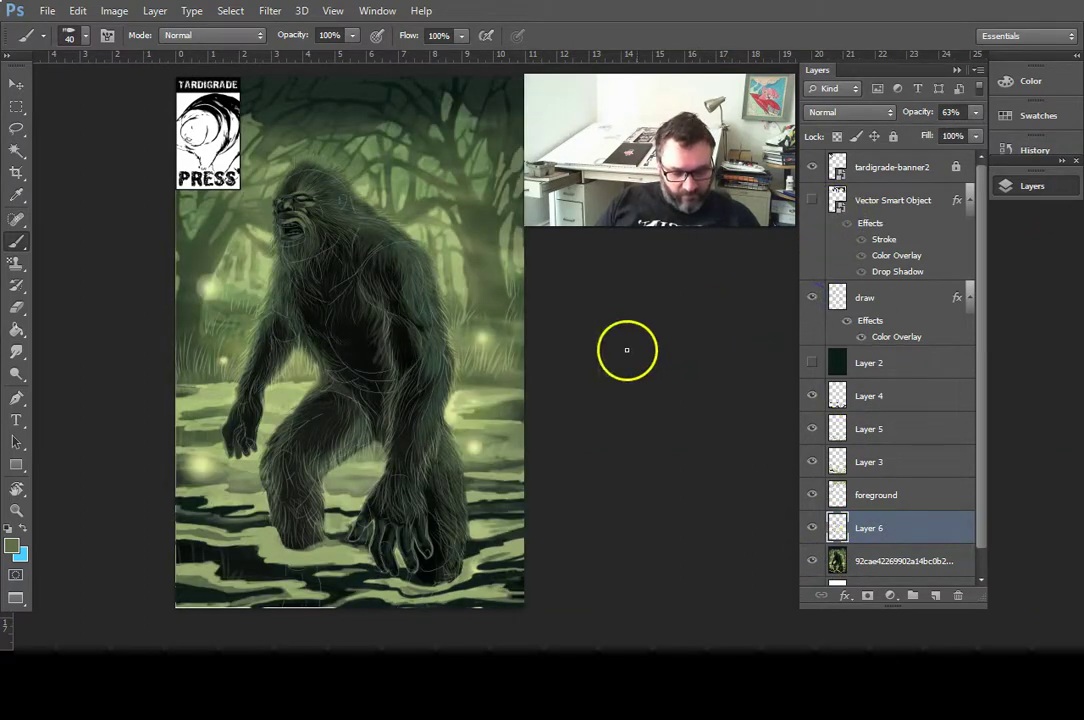
pyautogui.click(16, 509)
pyautogui.click(300, 475)
pyautogui.click(394, 498)
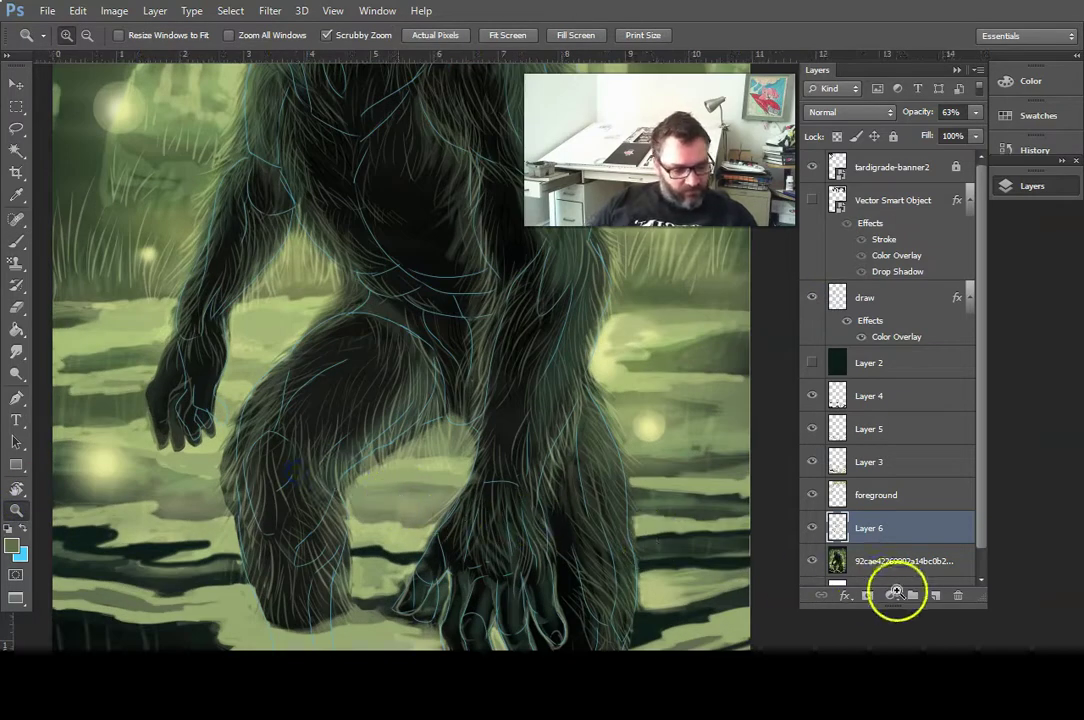
pyautogui.click(812, 527)
pyautogui.click(814, 526)
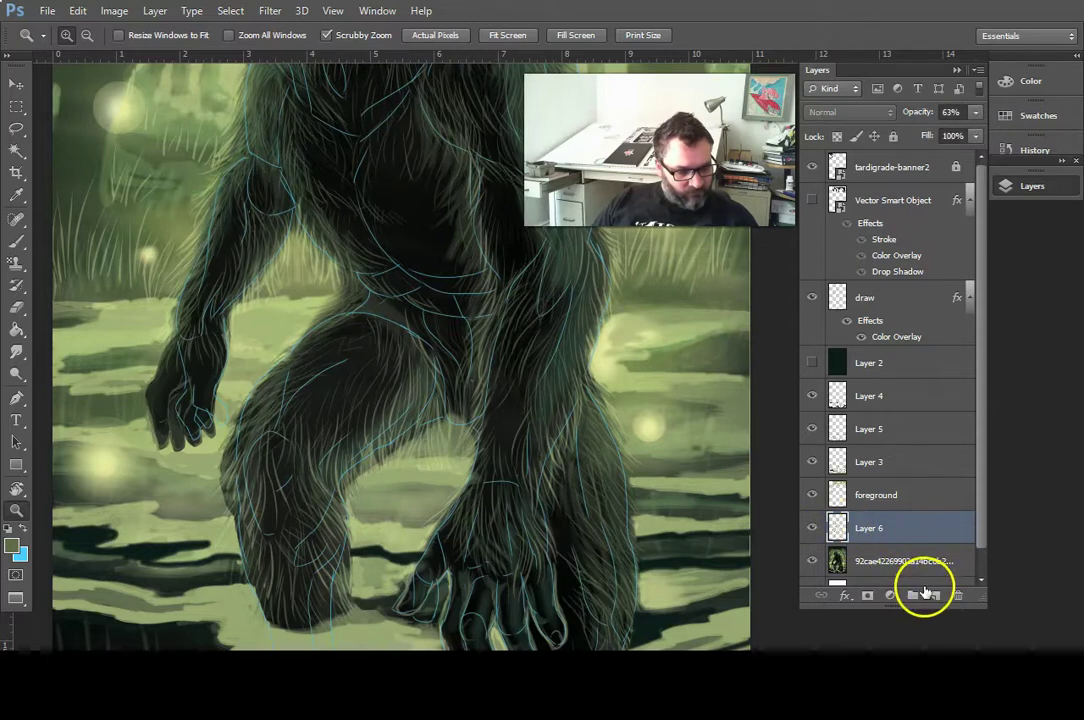
# - Create a new layer above Layer 6 and sample black from the creature's torso as the brush color
pyautogui.click(933, 596)
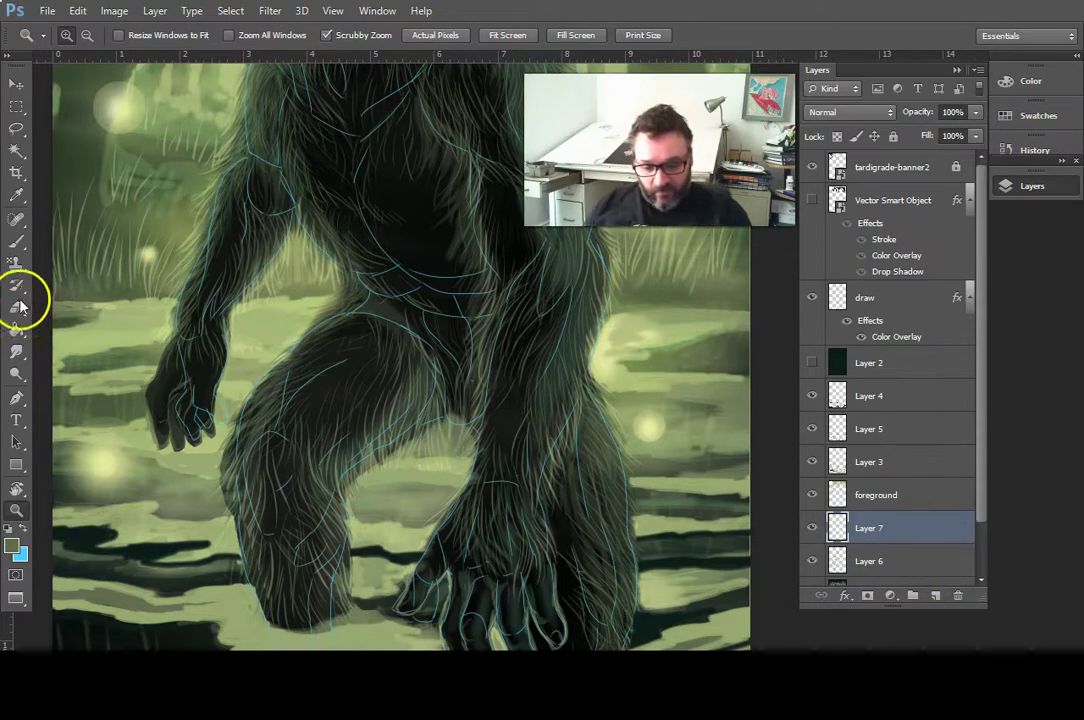
pyautogui.click(18, 243)
pyautogui.click(16, 196)
pyautogui.click(420, 233)
pyautogui.click(19, 224)
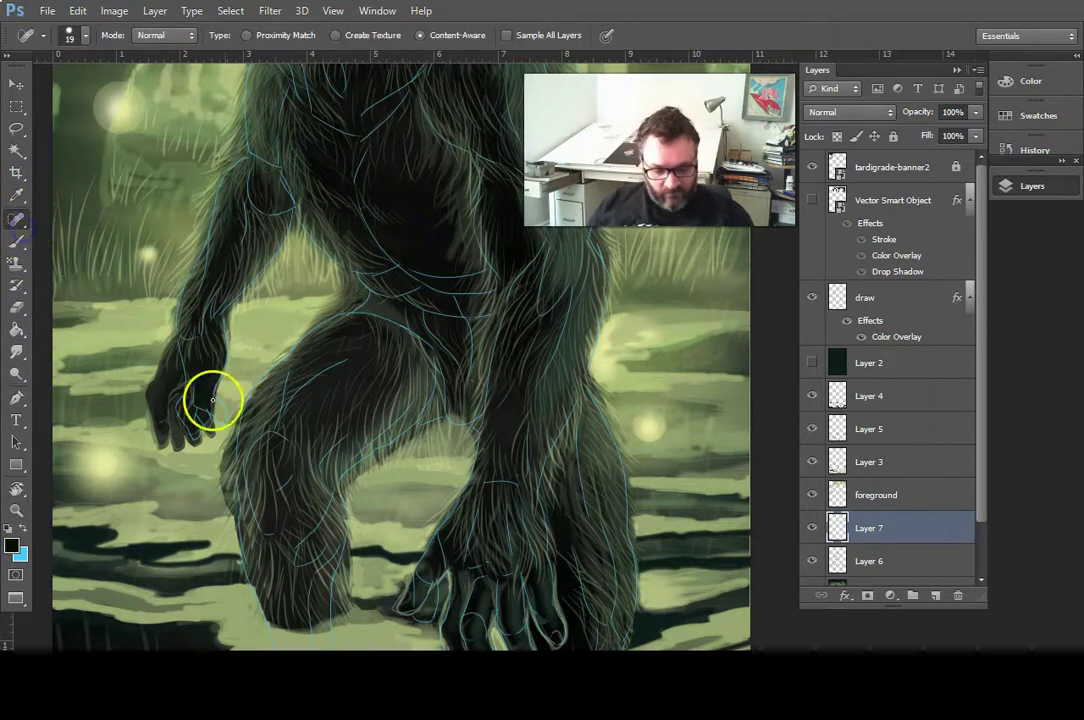
pyautogui.click(15, 246)
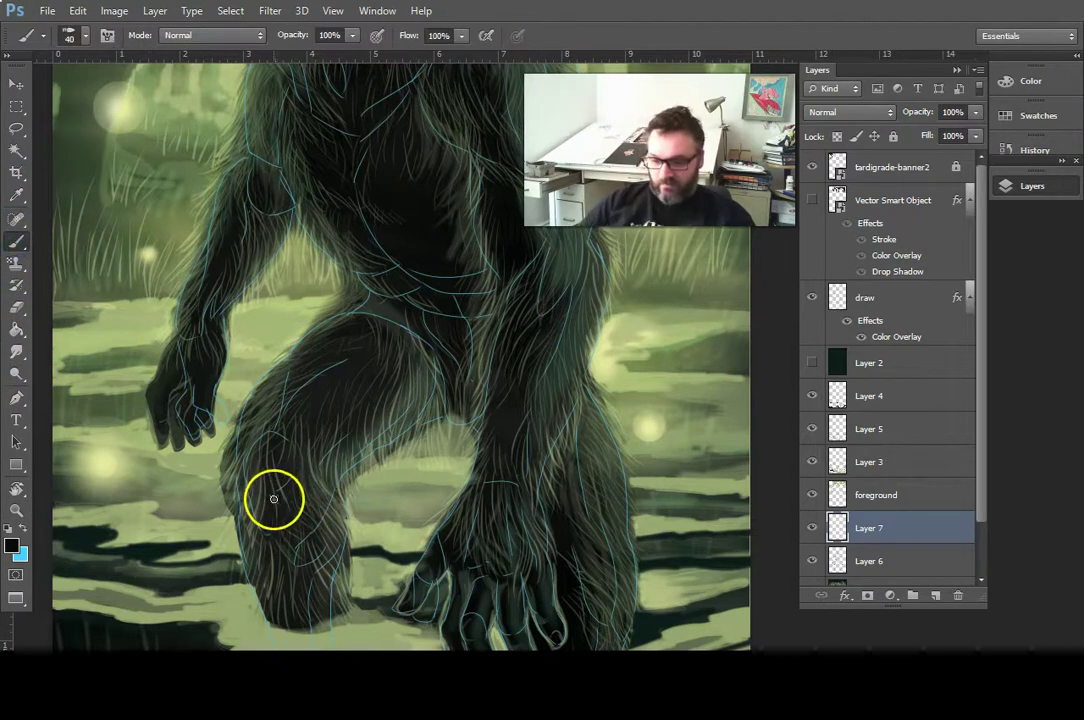
# - Enlarge the brush to 200 and paint black shadow over the front leg's knee and shin on the new layer
pyautogui.press(']')
pyautogui.press(']')
pyautogui.press(']')
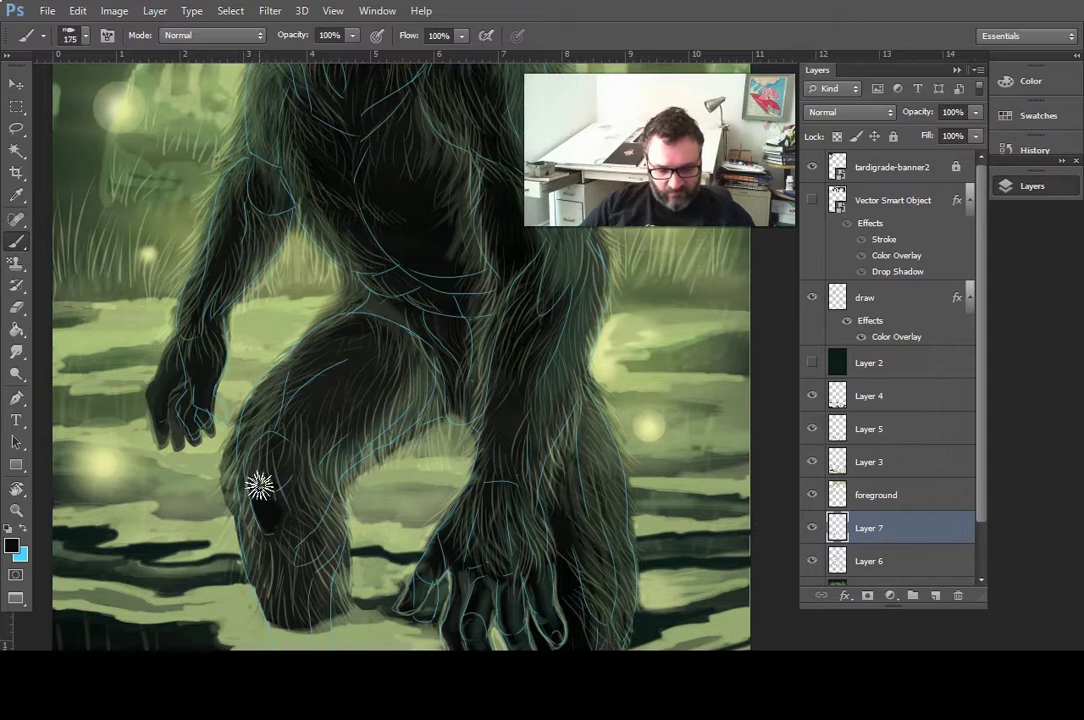
pyautogui.press(']')
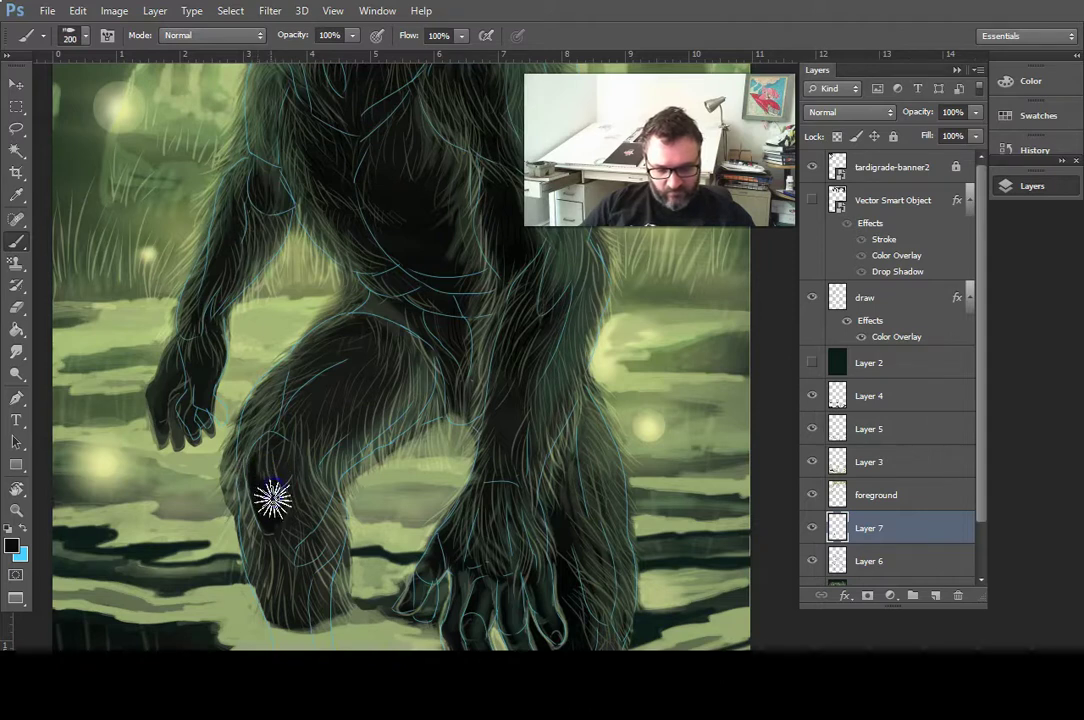
pyautogui.moveTo(255, 507); pyautogui.dragTo(238, 477)
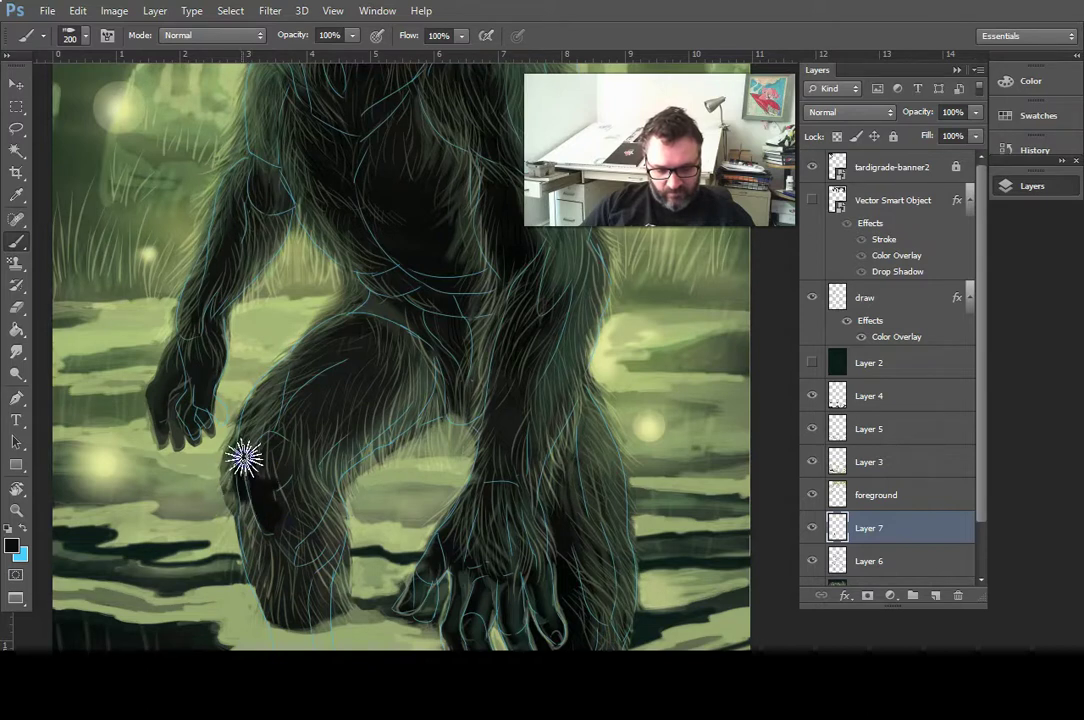
pyautogui.moveTo(245, 457); pyautogui.dragTo(248, 507)
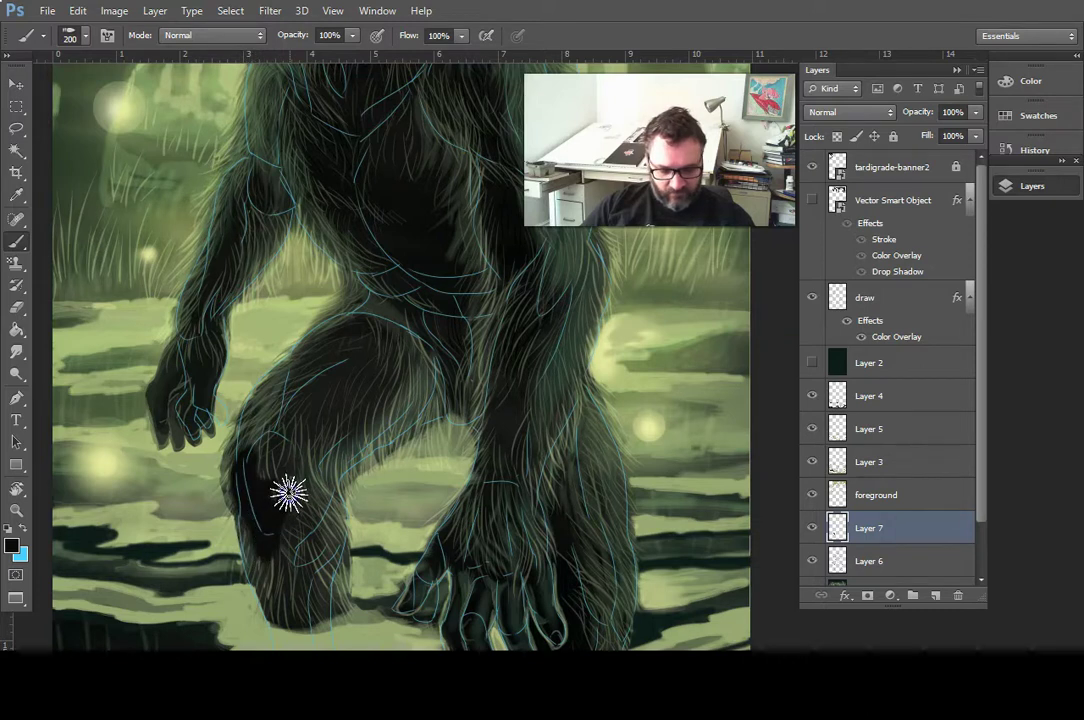
# - Paint black shadows on the back leg beside the near arm and along the front leg's thigh
pyautogui.moveTo(650, 550); pyautogui.dragTo(584, 459)
pyautogui.moveTo(571, 553)
pyautogui.mouseDown()
pyautogui.moveTo(538, 565)
pyautogui.moveTo(551, 602)
pyautogui.moveTo(511, 582)
pyautogui.moveTo(573, 499)
pyautogui.moveTo(532, 545)
pyautogui.moveTo(506, 479)
pyautogui.moveTo(521, 529)
pyautogui.moveTo(565, 501)
pyautogui.moveTo(544, 530)
pyautogui.moveTo(547, 507)
pyautogui.moveTo(540, 534)
pyautogui.mouseUp()
pyautogui.moveTo(561, 378); pyautogui.dragTo(538, 438)
pyautogui.moveTo(511, 372)
pyautogui.mouseDown()
pyautogui.moveTo(496, 418)
pyautogui.moveTo(494, 387)
pyautogui.moveTo(496, 402)
pyautogui.moveTo(501, 382)
pyautogui.moveTo(510, 385)
pyautogui.moveTo(506, 409)
pyautogui.moveTo(515, 336)
pyautogui.mouseUp()
pyautogui.moveTo(608, 515); pyautogui.dragTo(621, 532)
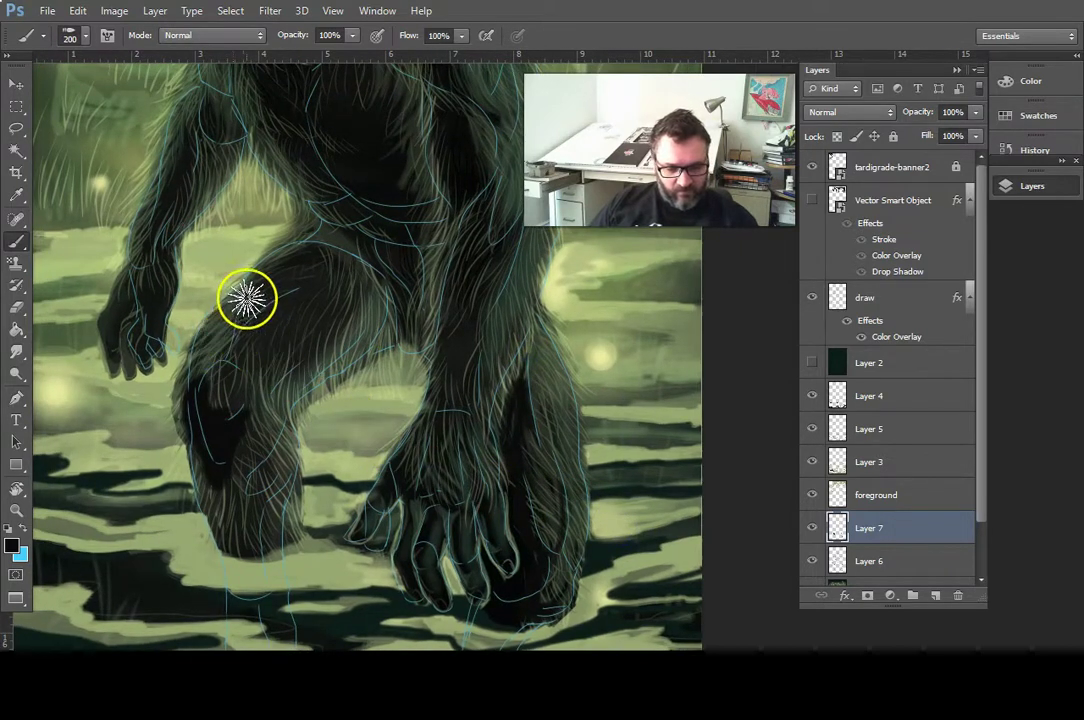
pyautogui.moveTo(240, 310)
pyautogui.mouseDown()
pyautogui.moveTo(282, 286)
pyautogui.moveTo(237, 327)
pyautogui.moveTo(307, 276)
pyautogui.moveTo(242, 312)
pyautogui.moveTo(250, 302)
pyautogui.moveTo(309, 263)
pyautogui.moveTo(263, 296)
pyautogui.moveTo(251, 289)
pyautogui.moveTo(227, 353)
pyautogui.moveTo(289, 283)
pyautogui.moveTo(352, 307)
pyautogui.moveTo(288, 394)
pyautogui.moveTo(275, 388)
pyautogui.moveTo(313, 353)
pyautogui.moveTo(392, 311)
pyautogui.moveTo(365, 349)
pyautogui.moveTo(378, 340)
pyautogui.moveTo(370, 344)
pyautogui.moveTo(389, 289)
pyautogui.moveTo(364, 350)
pyautogui.moveTo(339, 366)
pyautogui.moveTo(384, 317)
pyautogui.moveTo(385, 338)
pyautogui.moveTo(392, 323)
pyautogui.moveTo(398, 338)
pyautogui.moveTo(389, 295)
pyautogui.moveTo(364, 262)
pyautogui.moveTo(380, 276)
pyautogui.moveTo(325, 236)
pyautogui.moveTo(368, 239)
pyautogui.moveTo(320, 234)
pyautogui.moveTo(336, 229)
pyautogui.moveTo(408, 262)
pyautogui.moveTo(442, 343)
pyautogui.moveTo(311, 418)
pyautogui.moveTo(213, 376)
pyautogui.moveTo(159, 292)
pyautogui.moveTo(183, 363)
pyautogui.moveTo(174, 307)
pyautogui.mouseUp()
pyautogui.press('z')
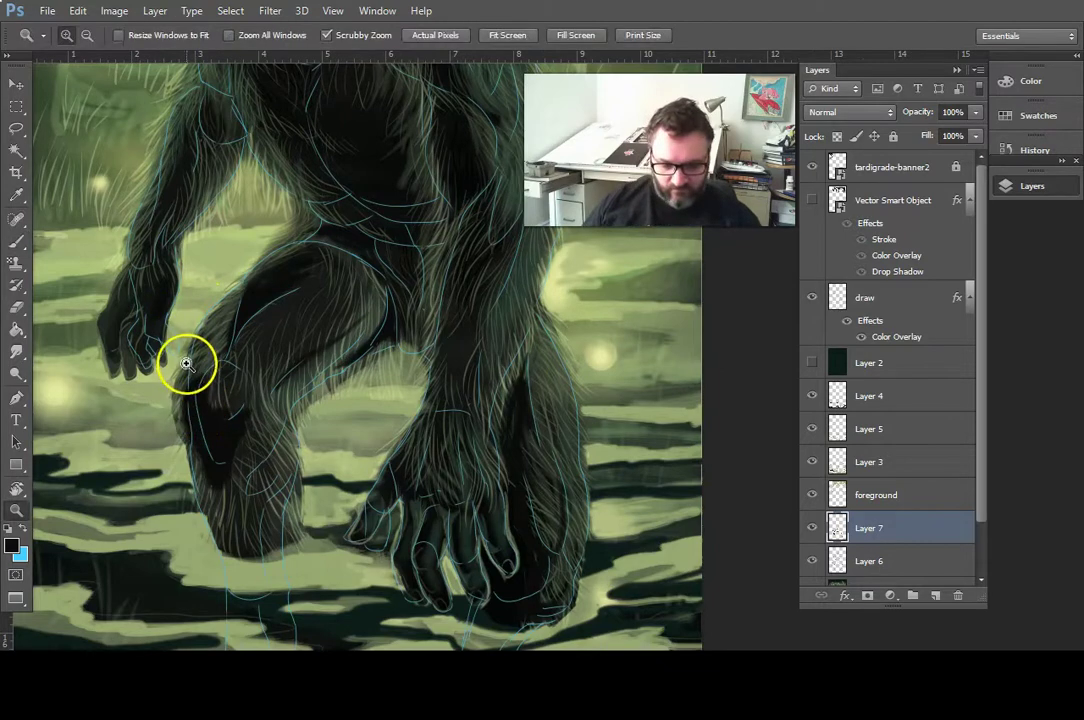
# - Reduce the brush size and paint black shadow along the back and outer knuckle of the creature's far hand
pyautogui.moveTo(179, 357); pyautogui.dragTo(182, 358)
pyautogui.click(182, 358)
pyautogui.moveTo(218, 396); pyautogui.dragTo(311, 424)
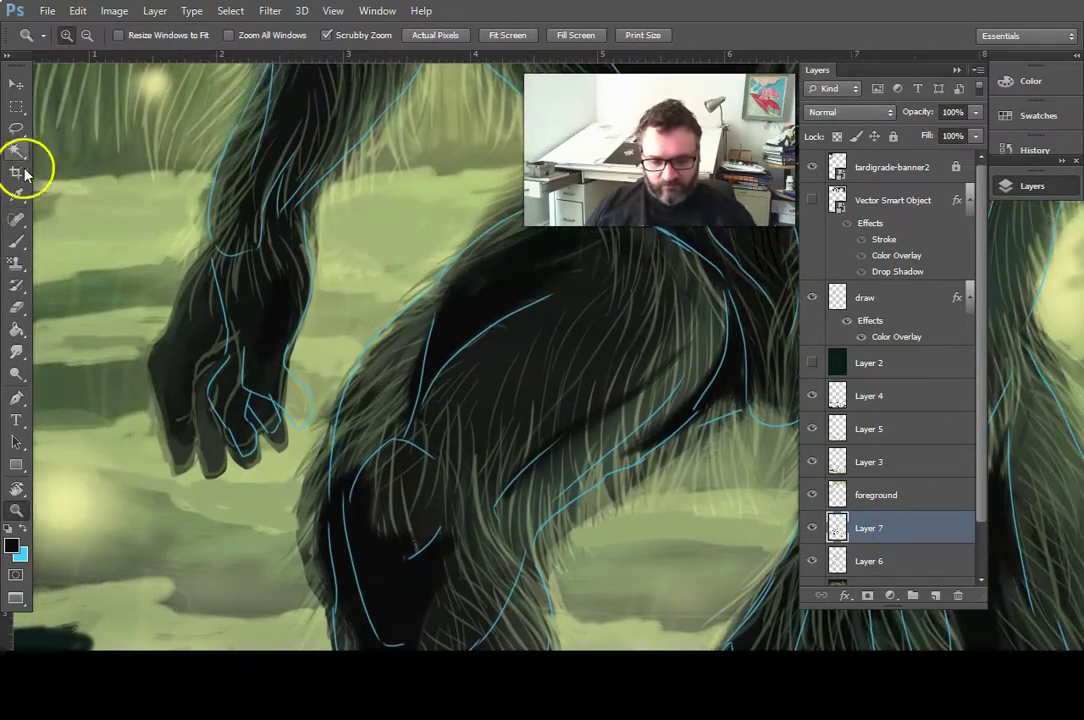
pyautogui.click(20, 244)
pyautogui.press('[')
pyautogui.press('[')
pyautogui.press('[')
pyautogui.press('[')
pyautogui.press('[')
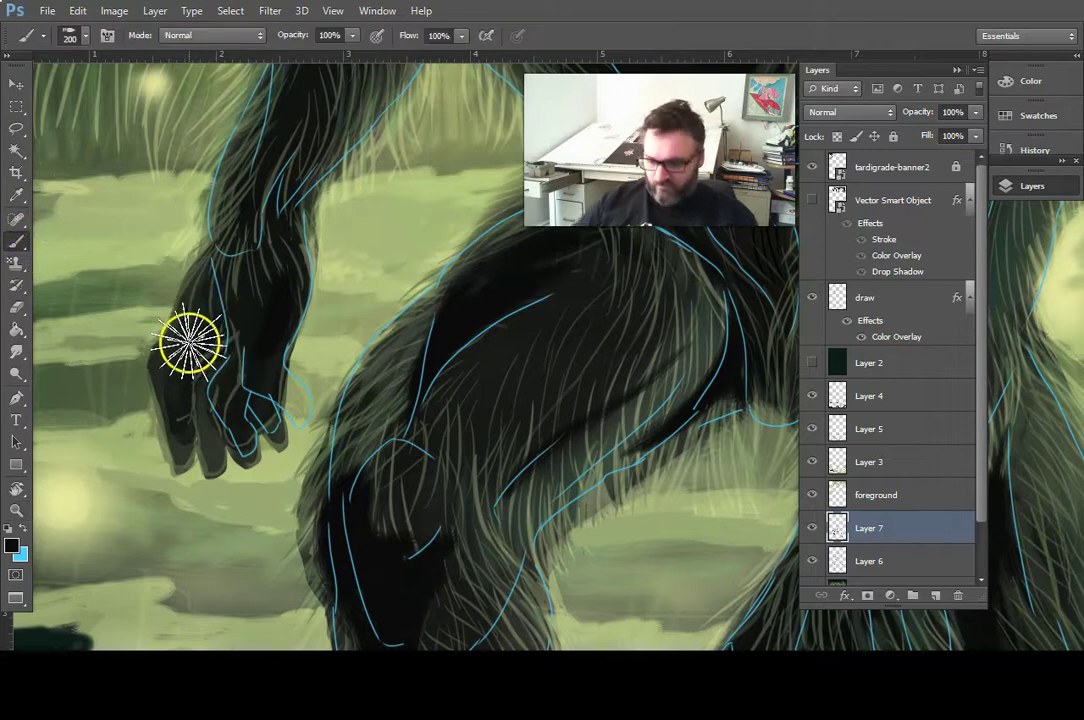
pyautogui.moveTo(190, 315)
pyautogui.mouseDown()
pyautogui.moveTo(155, 346)
pyautogui.moveTo(210, 363)
pyautogui.moveTo(157, 355)
pyautogui.moveTo(163, 371)
pyautogui.mouseUp()
# - Reduce the brush to 80 and darken the far hand's outer finger, palm side and wrist edge with black
pyautogui.press('[')
pyautogui.press('[')
pyautogui.press('[')
pyautogui.press('[')
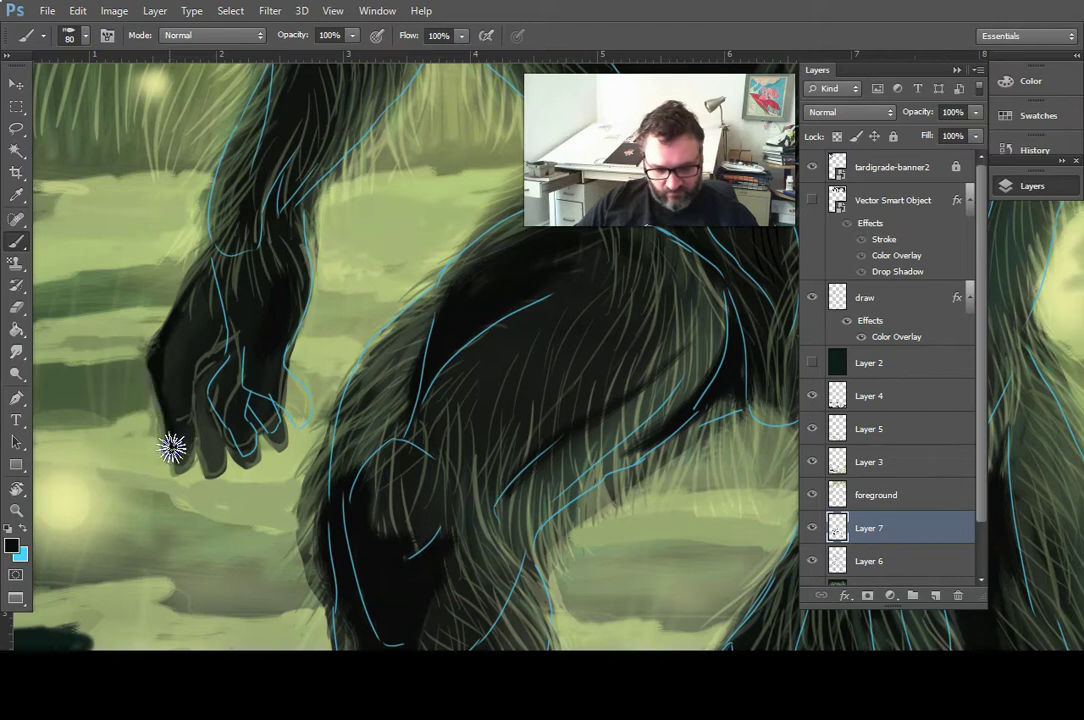
pyautogui.moveTo(166, 422); pyautogui.dragTo(169, 439)
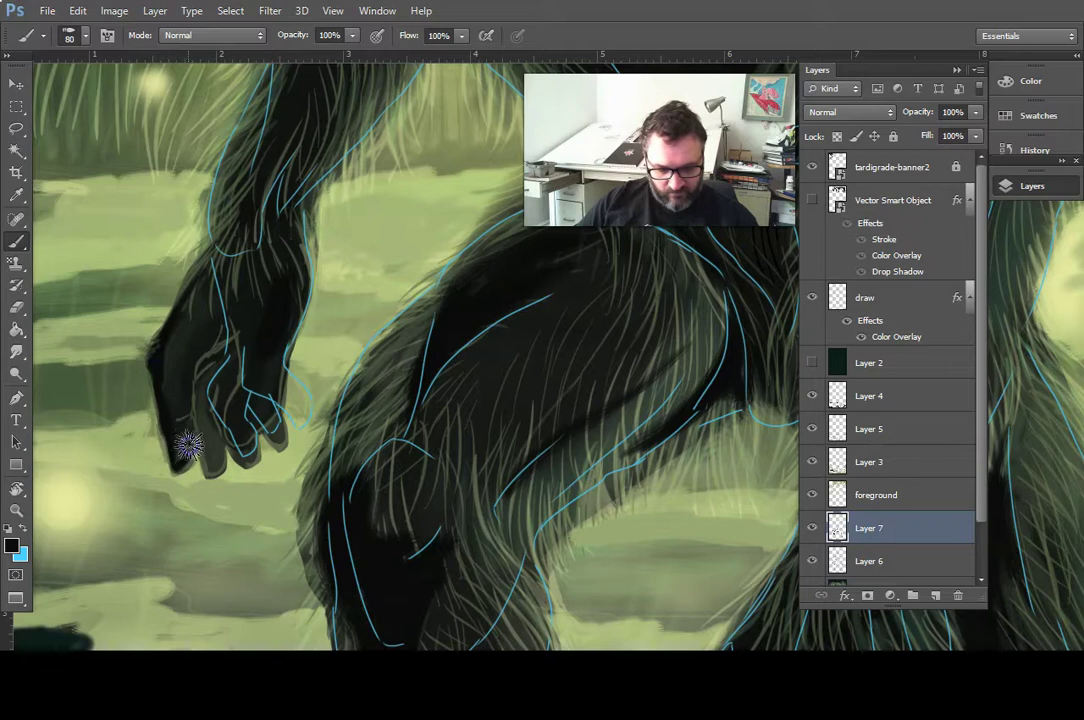
pyautogui.moveTo(179, 366); pyautogui.dragTo(209, 369)
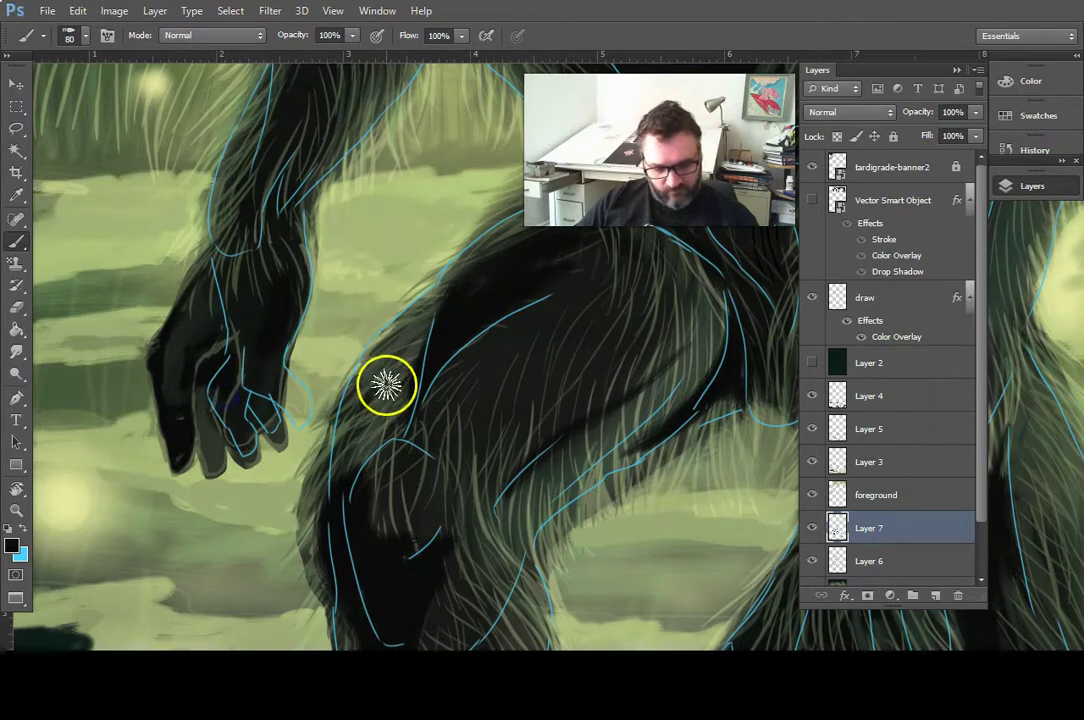
pyautogui.moveTo(197, 300)
pyautogui.mouseDown()
pyautogui.moveTo(211, 262)
pyautogui.moveTo(165, 340)
pyautogui.mouseUp()
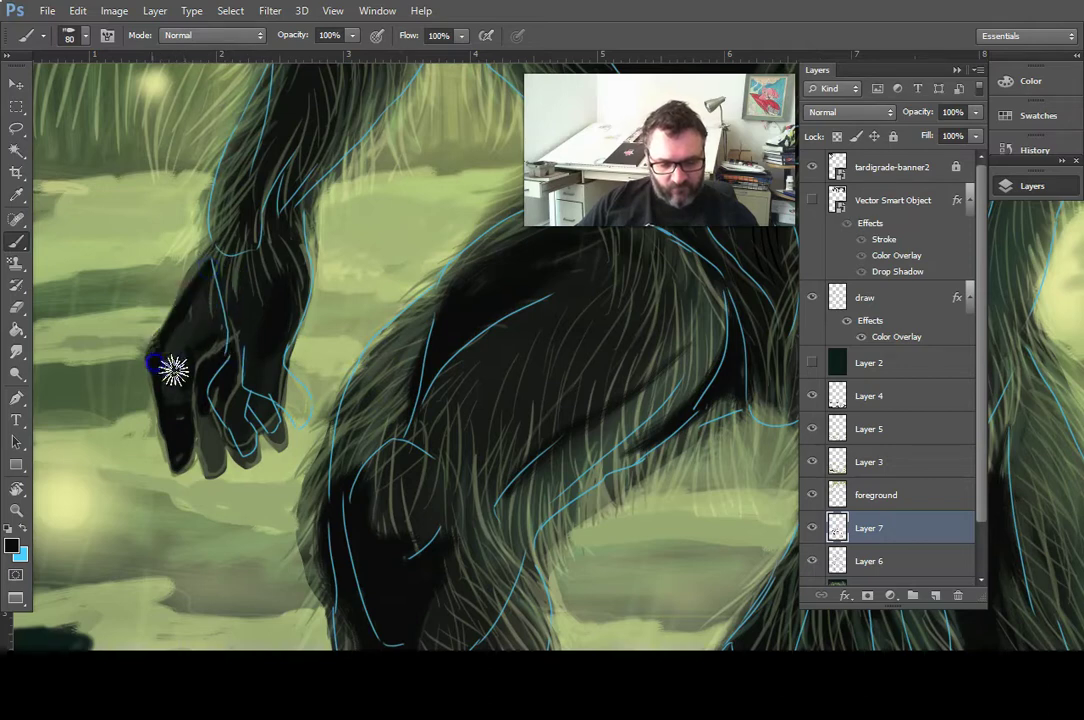
# - Enlarge the brush to 150 and paint black shadows around the far arm's elbow and down its forearm
pyautogui.press('z')
pyautogui.keyDown('alt'); pyautogui.click(456, 447); pyautogui.keyUp('alt')
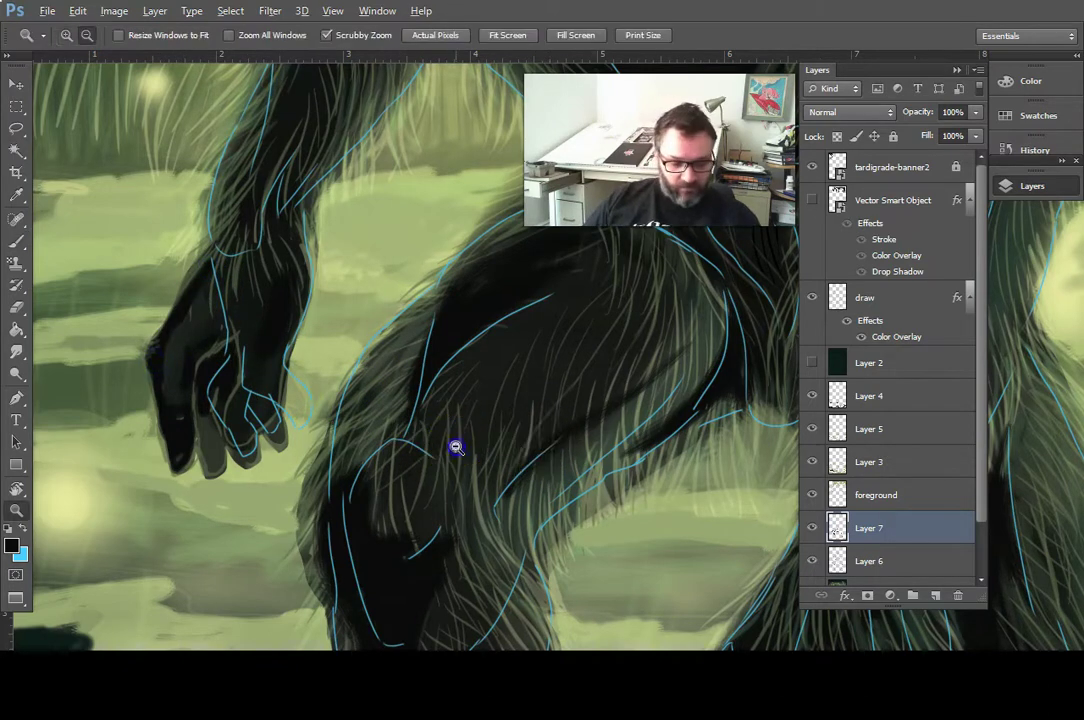
pyautogui.keyDown('alt'); pyautogui.click(460, 447); pyautogui.keyUp('alt')
pyautogui.click(446, 257)
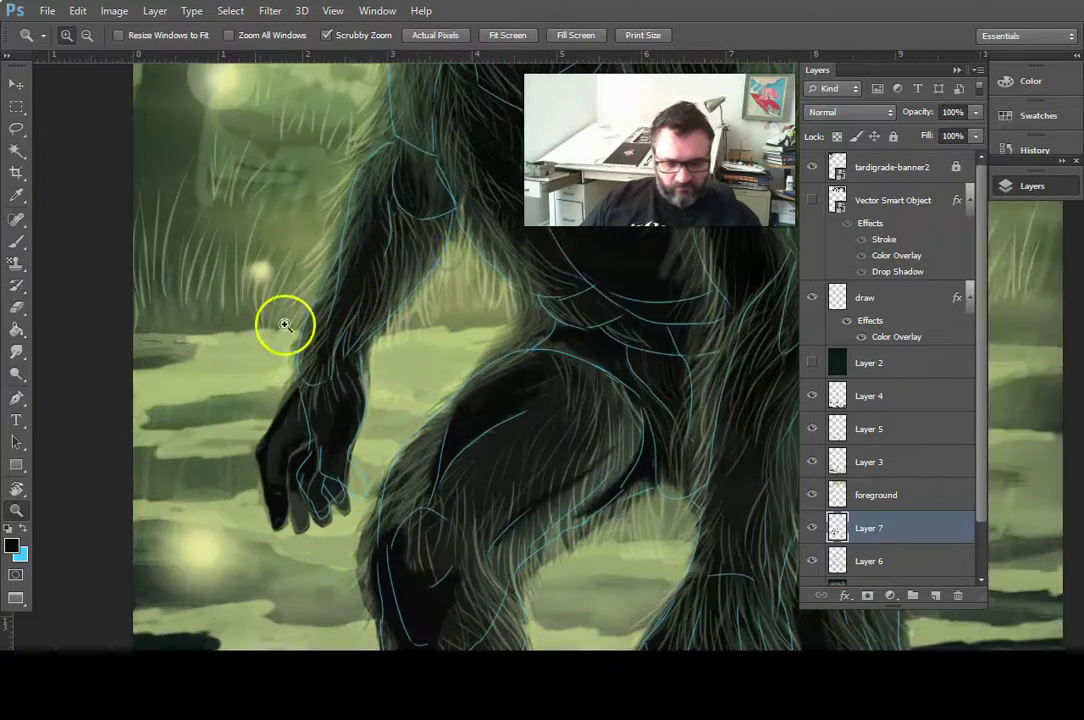
pyautogui.click(16, 241)
pyautogui.moveTo(401, 213); pyautogui.dragTo(397, 218)
pyautogui.press(']')
pyautogui.press(']')
pyautogui.press(']')
pyautogui.moveTo(391, 165)
pyautogui.mouseDown()
pyautogui.moveTo(395, 203)
pyautogui.moveTo(425, 160)
pyautogui.moveTo(410, 148)
pyautogui.moveTo(433, 185)
pyautogui.moveTo(433, 170)
pyautogui.moveTo(432, 210)
pyautogui.mouseUp()
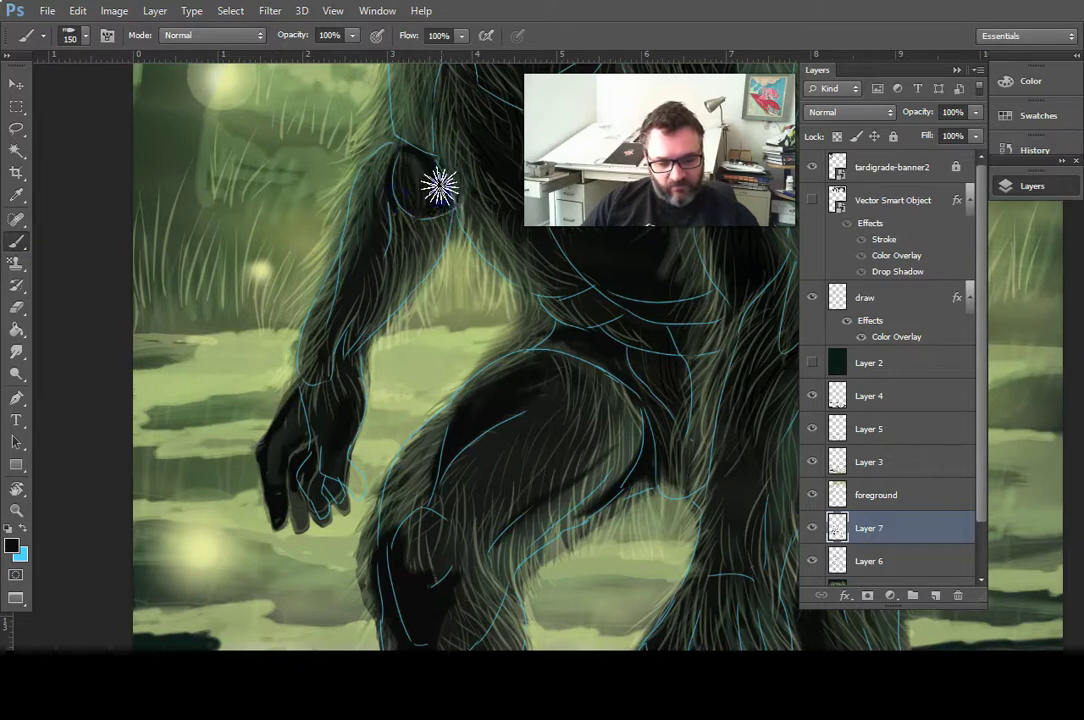
pyautogui.moveTo(430, 158)
pyautogui.mouseDown()
pyautogui.moveTo(391, 212)
pyautogui.moveTo(415, 224)
pyautogui.moveTo(389, 157)
pyautogui.mouseUp()
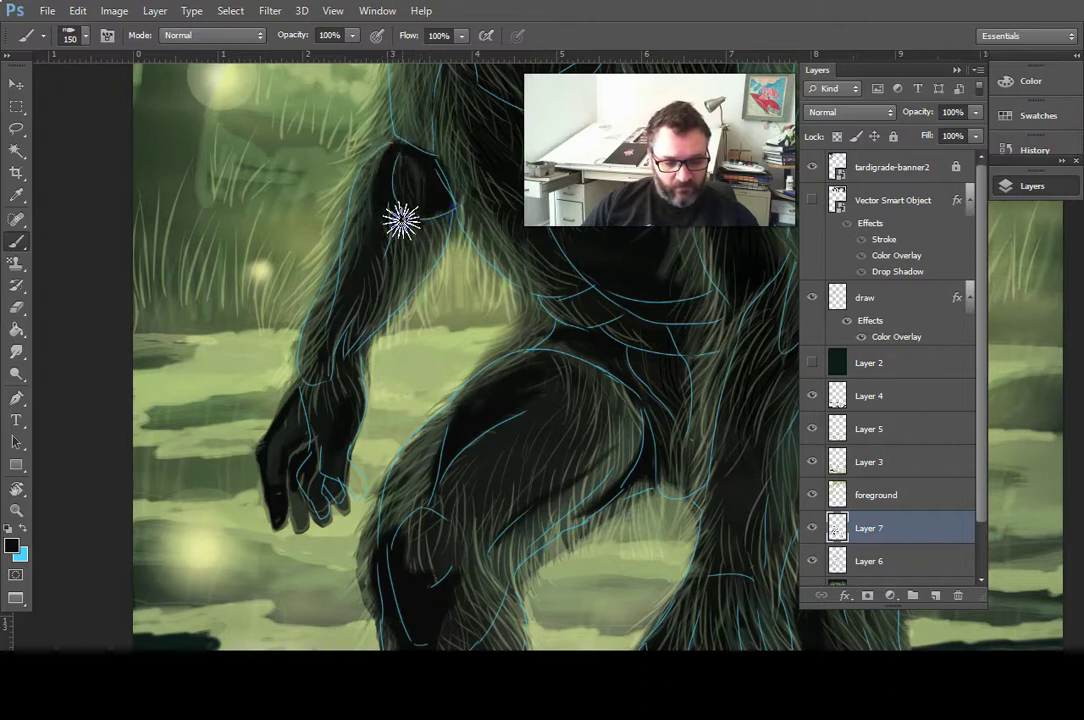
pyautogui.moveTo(368, 294); pyautogui.dragTo(384, 265)
pyautogui.moveTo(333, 306)
pyautogui.mouseDown()
pyautogui.moveTo(324, 337)
pyautogui.moveTo(337, 272)
pyautogui.mouseUp()
pyautogui.moveTo(454, 217)
pyautogui.mouseDown()
pyautogui.moveTo(420, 221)
pyautogui.moveTo(452, 215)
pyautogui.mouseUp()
# - Paint black shadow across the creature's lower belly and the side of its torso
pyautogui.press('space')
pyautogui.moveTo(588, 367); pyautogui.dragTo(441, 415)
pyautogui.moveTo(397, 343)
pyautogui.mouseDown()
pyautogui.moveTo(410, 344)
pyautogui.moveTo(389, 220)
pyautogui.moveTo(400, 192)
pyautogui.mouseUp()
pyautogui.moveTo(455, 273); pyautogui.dragTo(352, 262)
pyautogui.moveTo(352, 309); pyautogui.dragTo(334, 315)
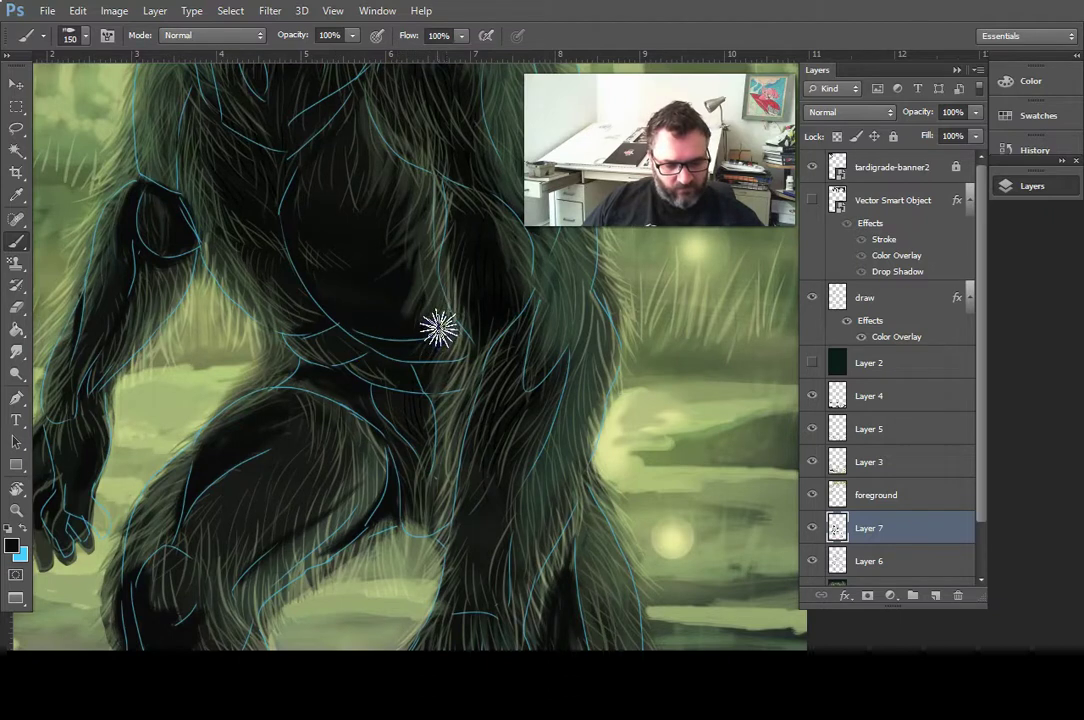
pyautogui.moveTo(411, 352)
pyautogui.mouseDown()
pyautogui.moveTo(444, 350)
pyautogui.moveTo(451, 296)
pyautogui.moveTo(437, 323)
pyautogui.moveTo(410, 277)
pyautogui.moveTo(409, 316)
pyautogui.mouseUp()
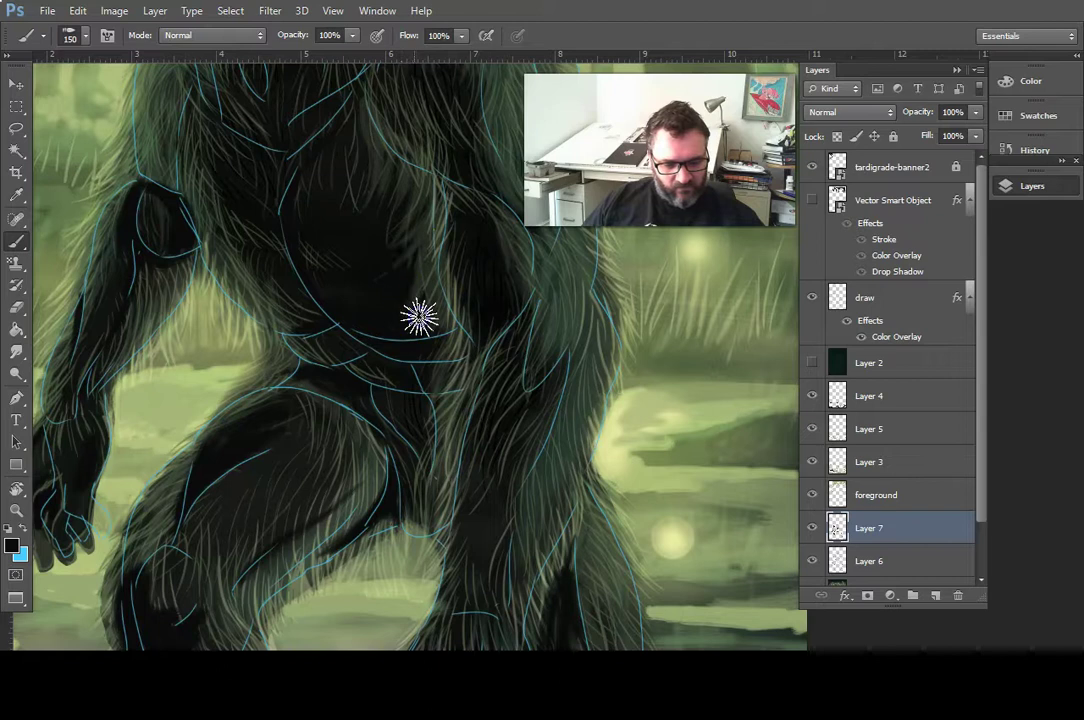
pyautogui.moveTo(385, 252)
pyautogui.mouseDown()
pyautogui.moveTo(368, 244)
pyautogui.moveTo(305, 291)
pyautogui.moveTo(252, 244)
pyautogui.moveTo(247, 304)
pyautogui.moveTo(249, 281)
pyautogui.moveTo(266, 290)
pyautogui.moveTo(252, 300)
pyautogui.moveTo(203, 208)
pyautogui.moveTo(225, 244)
pyautogui.moveTo(257, 230)
pyautogui.moveTo(290, 278)
pyautogui.moveTo(277, 228)
pyautogui.mouseUp()
# - Paint black shadows beneath the creature's beard, on its neck and across the upper chest
pyautogui.press('space')
pyautogui.moveTo(406, 307); pyautogui.dragTo(401, 472)
pyautogui.moveTo(343, 308)
pyautogui.mouseDown()
pyautogui.moveTo(252, 282)
pyautogui.moveTo(288, 260)
pyautogui.moveTo(252, 279)
pyautogui.moveTo(291, 262)
pyautogui.moveTo(298, 318)
pyautogui.moveTo(258, 280)
pyautogui.moveTo(269, 267)
pyautogui.moveTo(279, 283)
pyautogui.moveTo(286, 266)
pyautogui.moveTo(253, 292)
pyautogui.mouseUp()
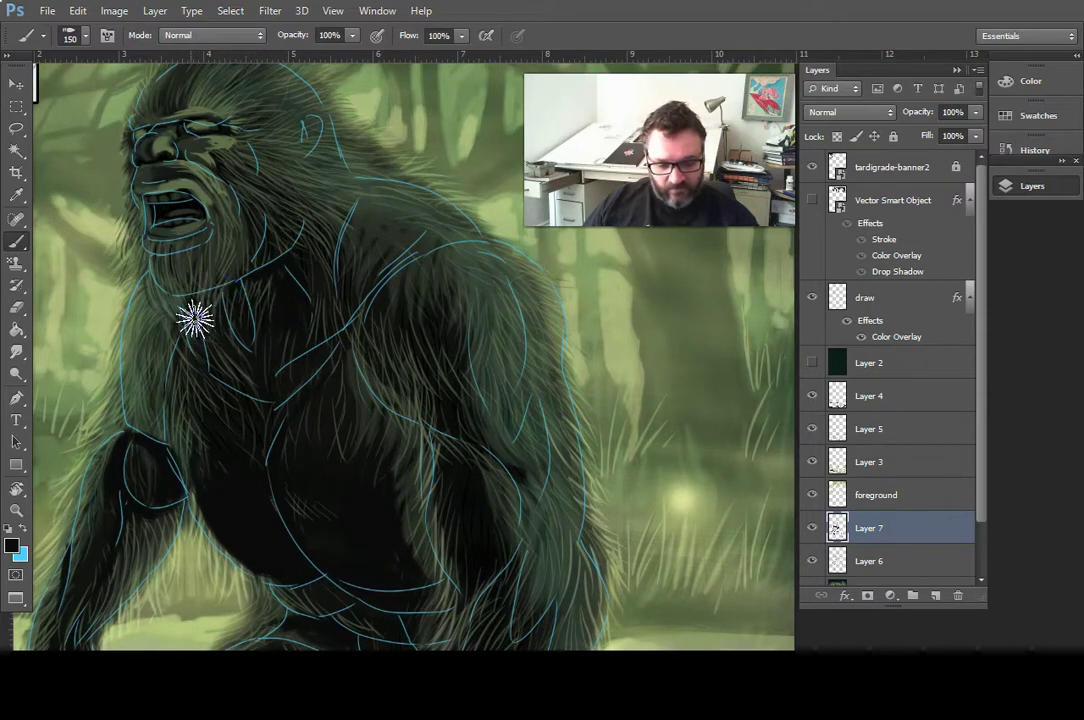
pyautogui.moveTo(203, 300)
pyautogui.mouseDown()
pyautogui.moveTo(242, 285)
pyautogui.moveTo(333, 286)
pyautogui.mouseUp()
pyautogui.moveTo(306, 254); pyautogui.dragTo(318, 311)
pyautogui.moveTo(304, 296)
pyautogui.mouseDown()
pyautogui.moveTo(233, 233)
pyautogui.moveTo(245, 241)
pyautogui.mouseUp()
pyautogui.moveTo(266, 307)
pyautogui.mouseDown()
pyautogui.moveTo(194, 286)
pyautogui.moveTo(174, 261)
pyautogui.moveTo(234, 291)
pyautogui.moveTo(367, 399)
pyautogui.moveTo(384, 389)
pyautogui.moveTo(379, 397)
pyautogui.mouseUp()
# - Paint black muscle shadows on the near arm's shoulder and along the back edge of its upper arm
pyautogui.moveTo(338, 340)
pyautogui.mouseDown()
pyautogui.moveTo(215, 232)
pyautogui.moveTo(215, 212)
pyautogui.moveTo(196, 215)
pyautogui.moveTo(224, 215)
pyautogui.moveTo(200, 213)
pyautogui.moveTo(318, 290)
pyautogui.moveTo(397, 317)
pyautogui.moveTo(163, 233)
pyautogui.moveTo(212, 224)
pyautogui.moveTo(188, 213)
pyautogui.moveTo(498, 316)
pyautogui.moveTo(534, 386)
pyautogui.mouseUp()
pyautogui.moveTo(490, 427); pyautogui.dragTo(481, 394)
pyautogui.moveTo(541, 525); pyautogui.dragTo(506, 398)
pyautogui.moveTo(509, 437)
pyautogui.mouseDown()
pyautogui.moveTo(498, 278)
pyautogui.moveTo(479, 224)
pyautogui.moveTo(489, 330)
pyautogui.mouseUp()
pyautogui.moveTo(424, 255)
pyautogui.mouseDown()
pyautogui.moveTo(437, 330)
pyautogui.moveTo(428, 278)
pyautogui.moveTo(459, 363)
pyautogui.mouseUp()
pyautogui.moveTo(485, 319)
pyautogui.mouseDown()
pyautogui.moveTo(477, 365)
pyautogui.moveTo(467, 361)
pyautogui.mouseUp()
pyautogui.moveTo(509, 345); pyautogui.dragTo(466, 362)
pyautogui.moveTo(512, 356)
pyautogui.mouseDown()
pyautogui.moveTo(499, 323)
pyautogui.moveTo(502, 440)
pyautogui.moveTo(497, 302)
pyautogui.moveTo(505, 431)
pyautogui.moveTo(507, 316)
pyautogui.moveTo(500, 451)
pyautogui.moveTo(453, 389)
pyautogui.moveTo(477, 460)
pyautogui.mouseUp()
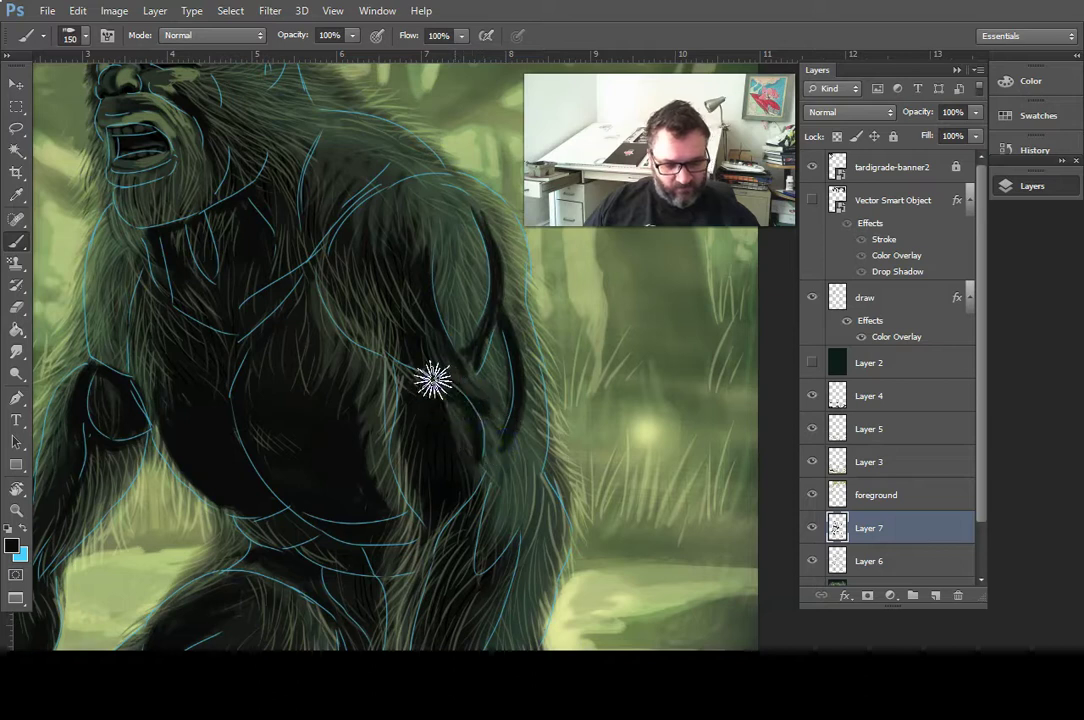
pyautogui.moveTo(400, 373)
pyautogui.mouseDown()
pyautogui.moveTo(425, 323)
pyautogui.moveTo(438, 332)
pyautogui.moveTo(439, 366)
pyautogui.moveTo(462, 381)
pyautogui.moveTo(437, 340)
pyautogui.mouseUp()
# - Paint black shadows at the near arm's elbow and down the length of its forearm
pyautogui.moveTo(503, 481)
pyautogui.mouseDown()
pyautogui.moveTo(452, 342)
pyautogui.moveTo(428, 421)
pyautogui.moveTo(491, 399)
pyautogui.moveTo(503, 310)
pyautogui.moveTo(467, 305)
pyautogui.mouseUp()
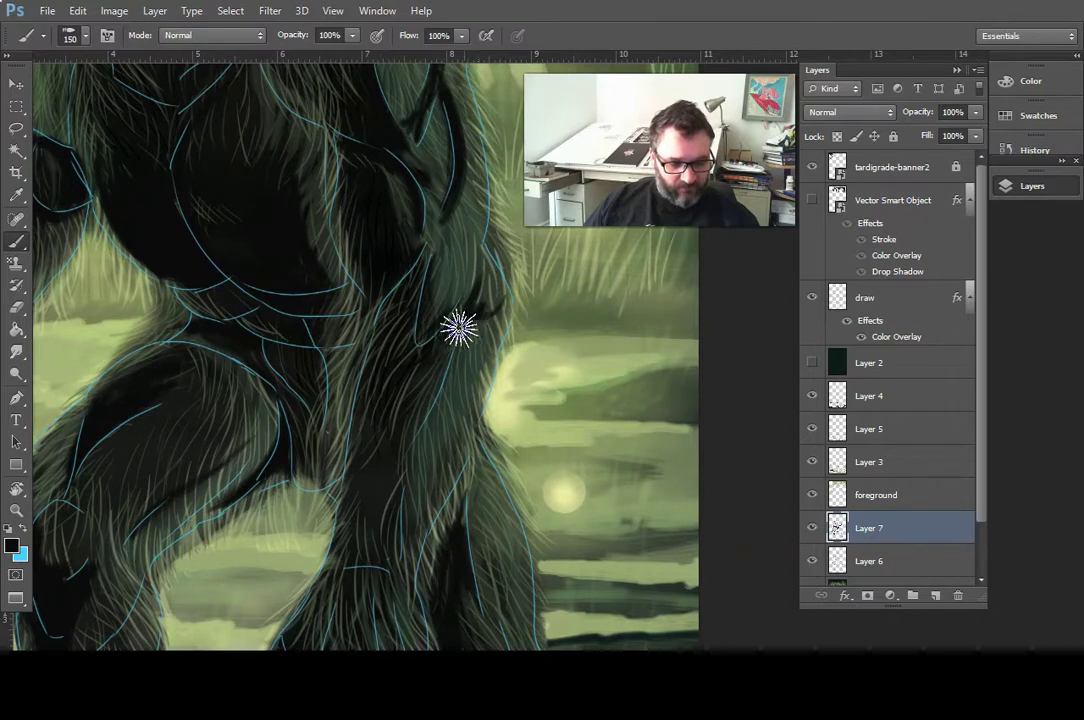
pyautogui.moveTo(460, 470); pyautogui.dragTo(462, 373)
pyautogui.moveTo(473, 341); pyautogui.dragTo(426, 411)
pyautogui.moveTo(422, 306)
pyautogui.mouseDown()
pyautogui.moveTo(390, 426)
pyautogui.moveTo(435, 287)
pyautogui.moveTo(404, 352)
pyautogui.mouseUp()
pyautogui.moveTo(436, 291)
pyautogui.mouseDown()
pyautogui.moveTo(402, 356)
pyautogui.moveTo(390, 416)
pyautogui.mouseUp()
pyautogui.moveTo(409, 468); pyautogui.dragTo(399, 310)
# - Paint black shadows down the back leg's lower part and along the front leg's calf and shin
pyautogui.moveTo(382, 352)
pyautogui.mouseDown()
pyautogui.moveTo(395, 427)
pyautogui.moveTo(391, 406)
pyautogui.moveTo(415, 441)
pyautogui.moveTo(398, 435)
pyautogui.moveTo(412, 489)
pyautogui.moveTo(393, 442)
pyautogui.moveTo(385, 510)
pyautogui.moveTo(366, 444)
pyautogui.moveTo(367, 501)
pyautogui.moveTo(334, 445)
pyautogui.moveTo(323, 466)
pyautogui.moveTo(340, 447)
pyautogui.moveTo(306, 451)
pyautogui.mouseUp()
pyautogui.moveTo(343, 500); pyautogui.dragTo(351, 530)
pyautogui.moveTo(466, 518)
pyautogui.mouseDown()
pyautogui.moveTo(472, 494)
pyautogui.moveTo(433, 450)
pyautogui.mouseUp()
pyautogui.moveTo(406, 347)
pyautogui.mouseDown()
pyautogui.moveTo(399, 262)
pyautogui.moveTo(382, 295)
pyautogui.moveTo(412, 201)
pyautogui.moveTo(401, 287)
pyautogui.mouseUp()
pyautogui.moveTo(298, 418)
pyautogui.mouseDown()
pyautogui.moveTo(138, 385)
pyautogui.moveTo(288, 363)
pyautogui.mouseUp()
pyautogui.moveTo(254, 288); pyautogui.dragTo(217, 335)
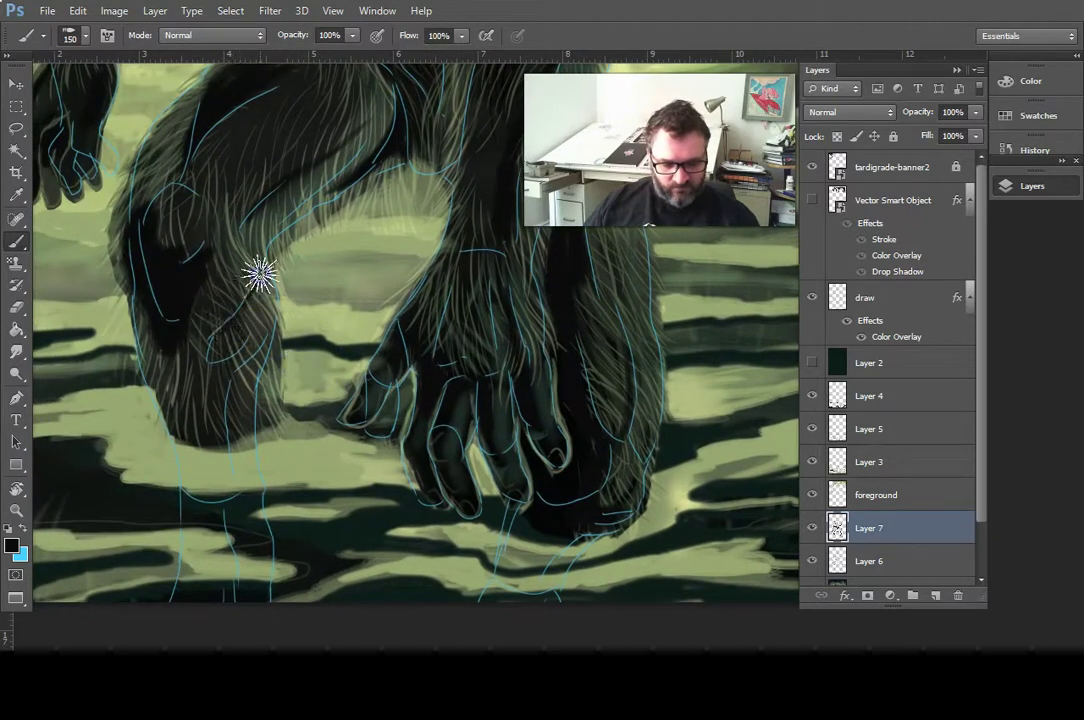
pyautogui.moveTo(262, 256)
pyautogui.mouseDown()
pyautogui.moveTo(255, 295)
pyautogui.moveTo(215, 344)
pyautogui.moveTo(198, 416)
pyautogui.moveTo(224, 338)
pyautogui.moveTo(223, 353)
pyautogui.moveTo(233, 341)
pyautogui.mouseUp()
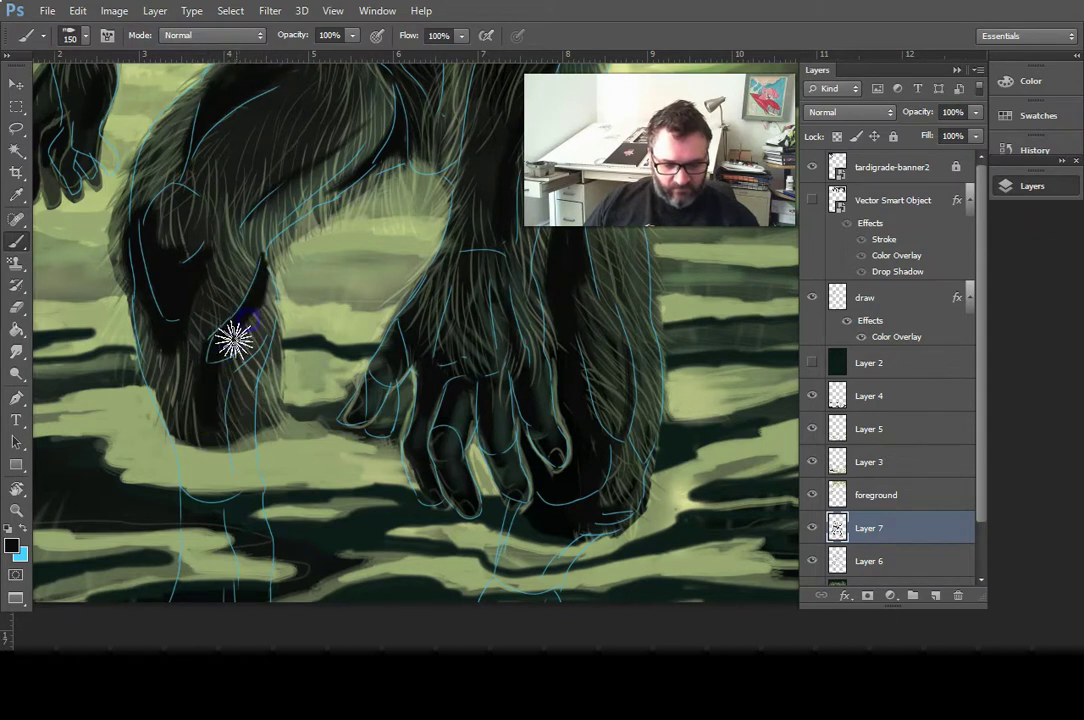
pyautogui.moveTo(218, 397); pyautogui.dragTo(222, 430)
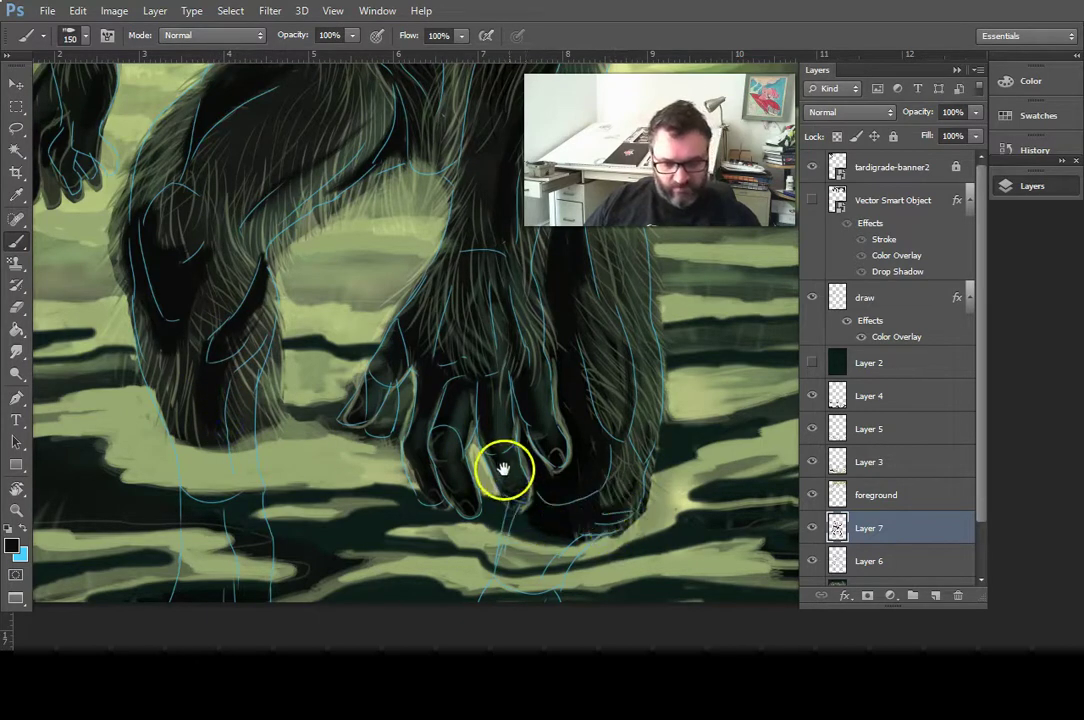
# - Hide the draw layer's sketch lines and paint black over the far hand's palm and fingers
pyautogui.moveTo(503, 470); pyautogui.dragTo(557, 527)
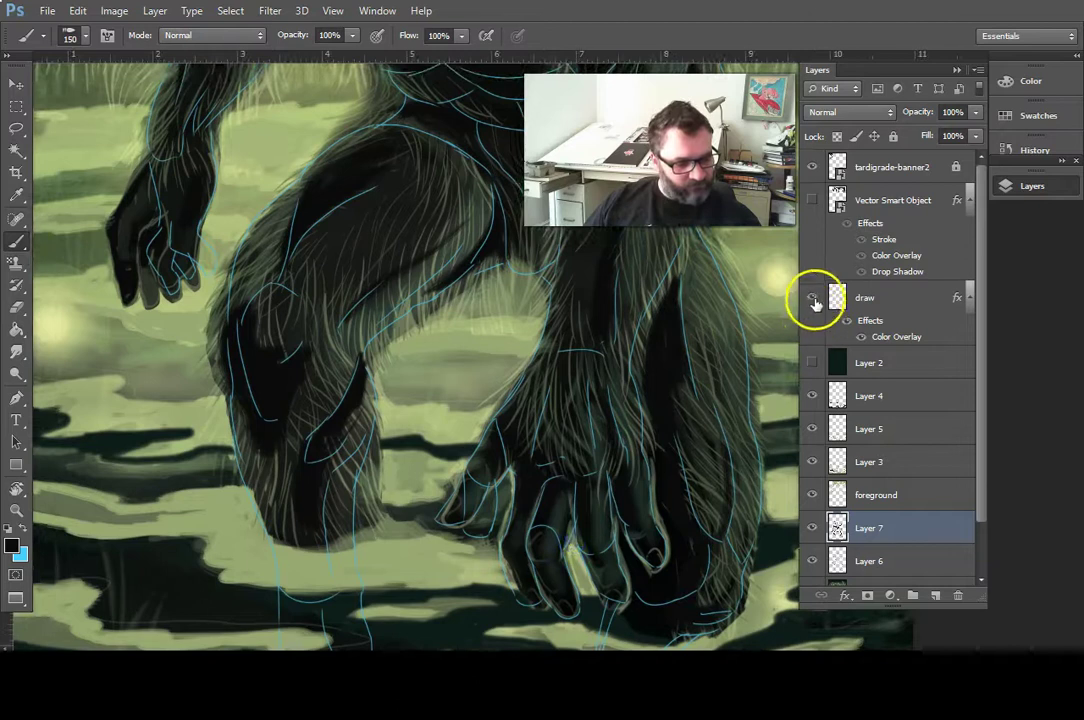
pyautogui.click(811, 297)
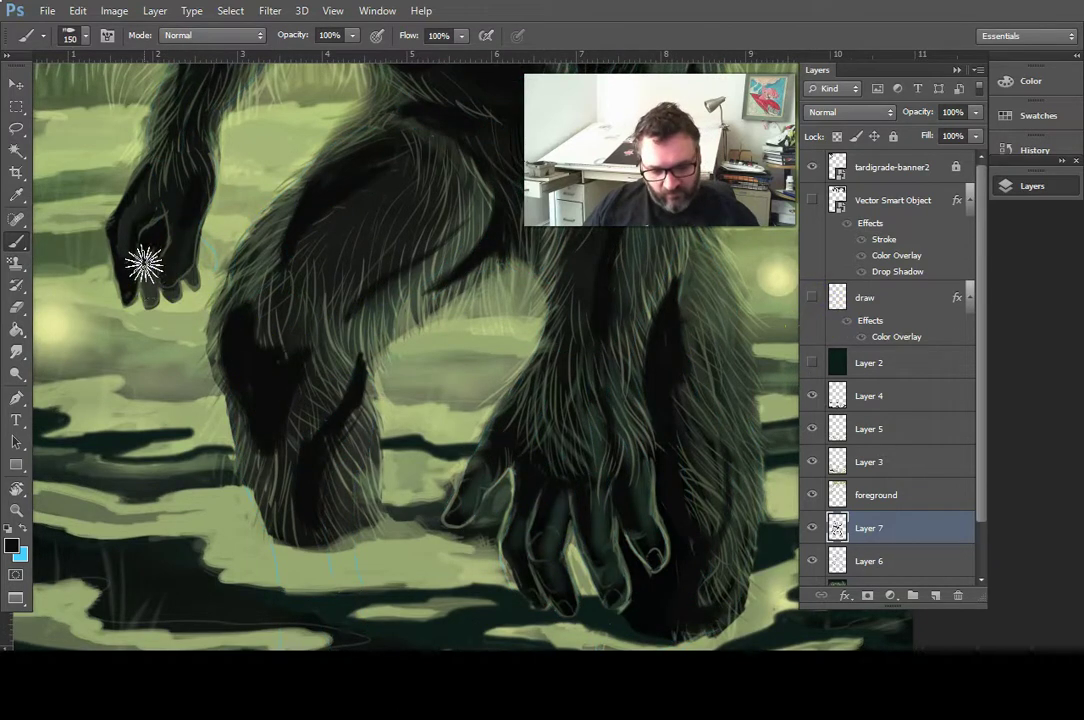
pyautogui.moveTo(151, 258)
pyautogui.mouseDown()
pyautogui.moveTo(208, 281)
pyautogui.moveTo(168, 257)
pyautogui.mouseUp()
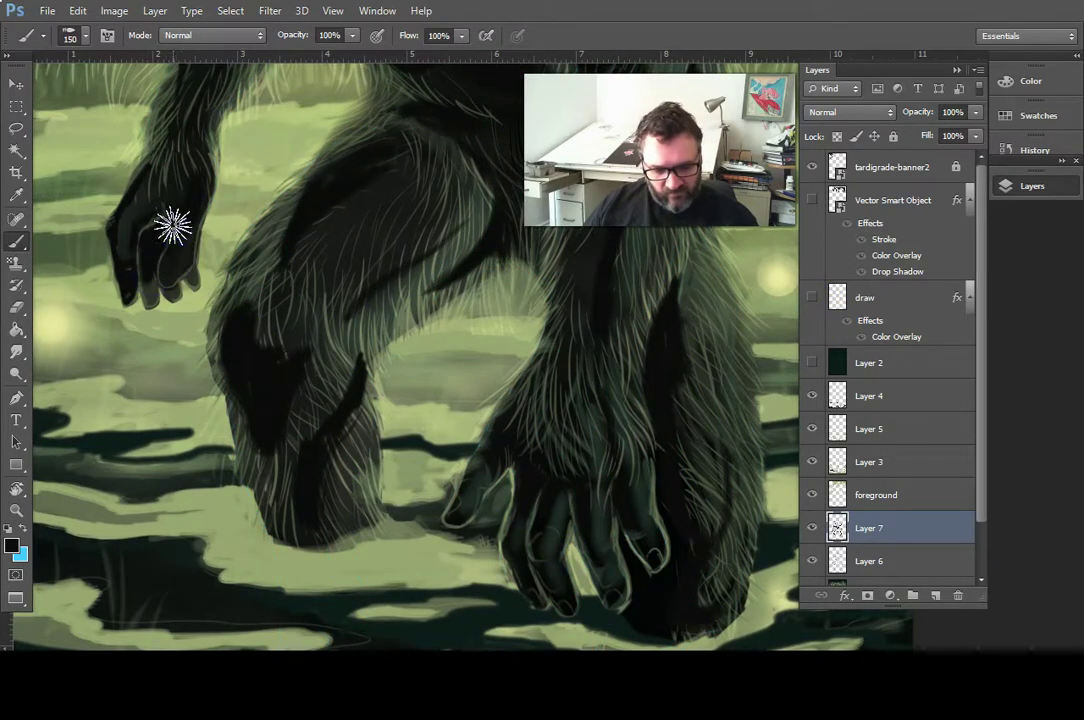
pyautogui.moveTo(133, 206)
pyautogui.mouseDown()
pyautogui.moveTo(170, 177)
pyautogui.moveTo(215, 322)
pyautogui.mouseUp()
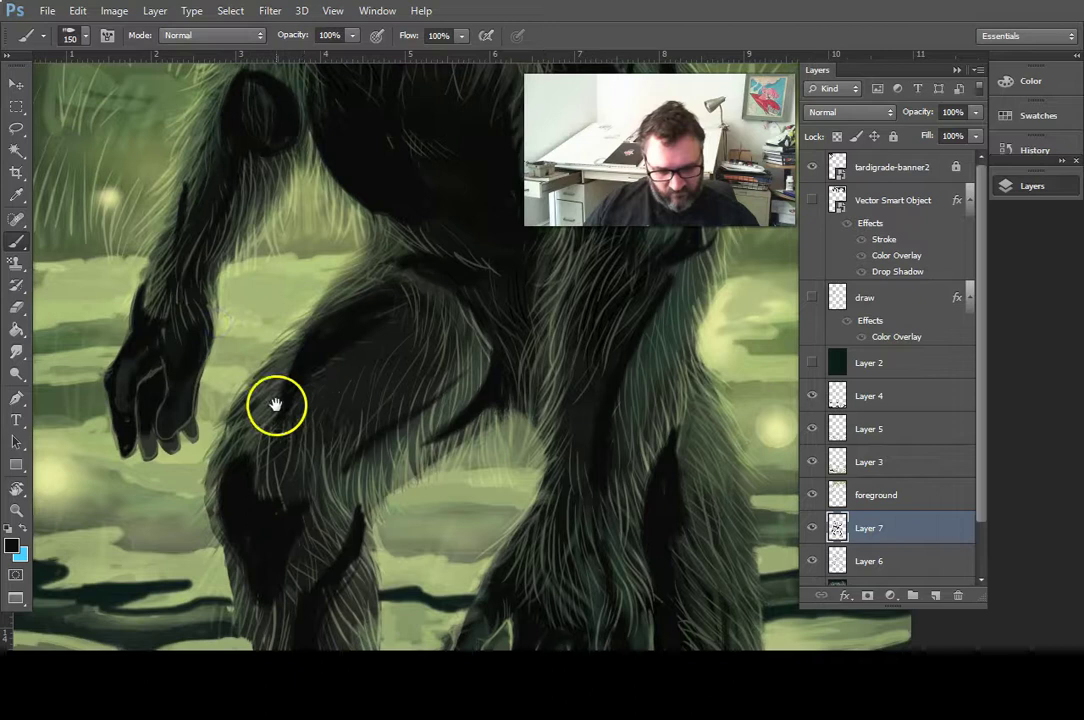
# - Try darkening the far hand's outer edge with black, and step back four brush strokes in the history
pyautogui.moveTo(276, 416); pyautogui.dragTo(270, 463)
pyautogui.moveTo(138, 363)
pyautogui.mouseDown()
pyautogui.moveTo(120, 364)
pyautogui.moveTo(120, 384)
pyautogui.moveTo(138, 295)
pyautogui.moveTo(276, 295)
pyautogui.moveTo(286, 310)
pyautogui.moveTo(274, 333)
pyautogui.moveTo(358, 363)
pyautogui.mouseUp()
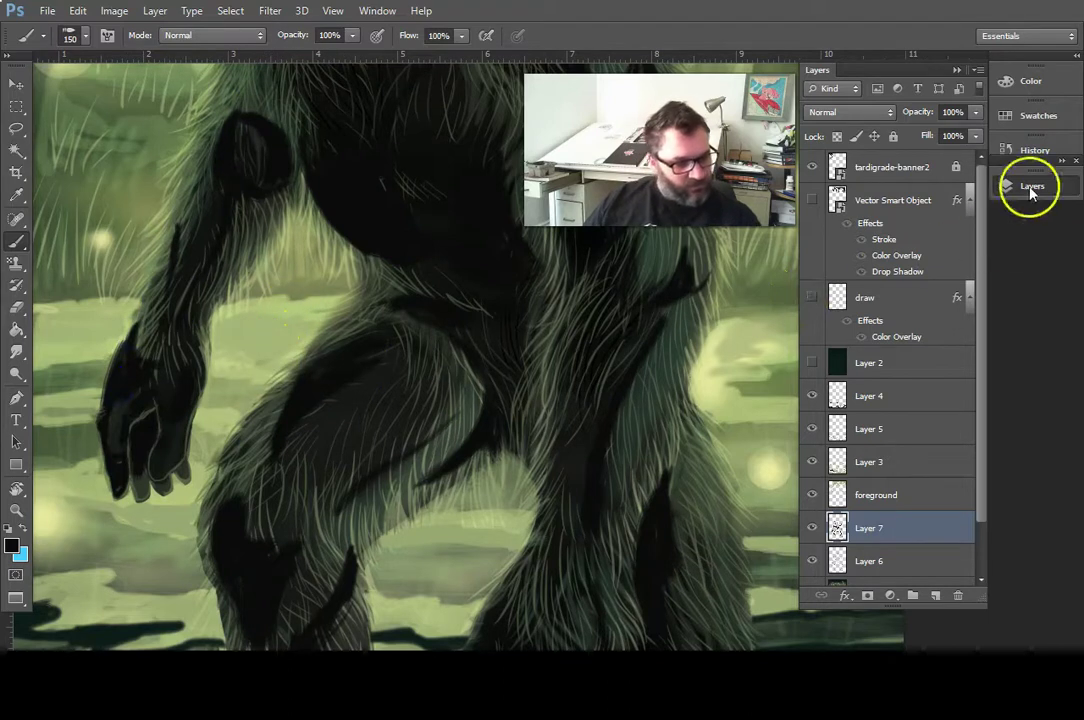
pyautogui.click(1045, 150)
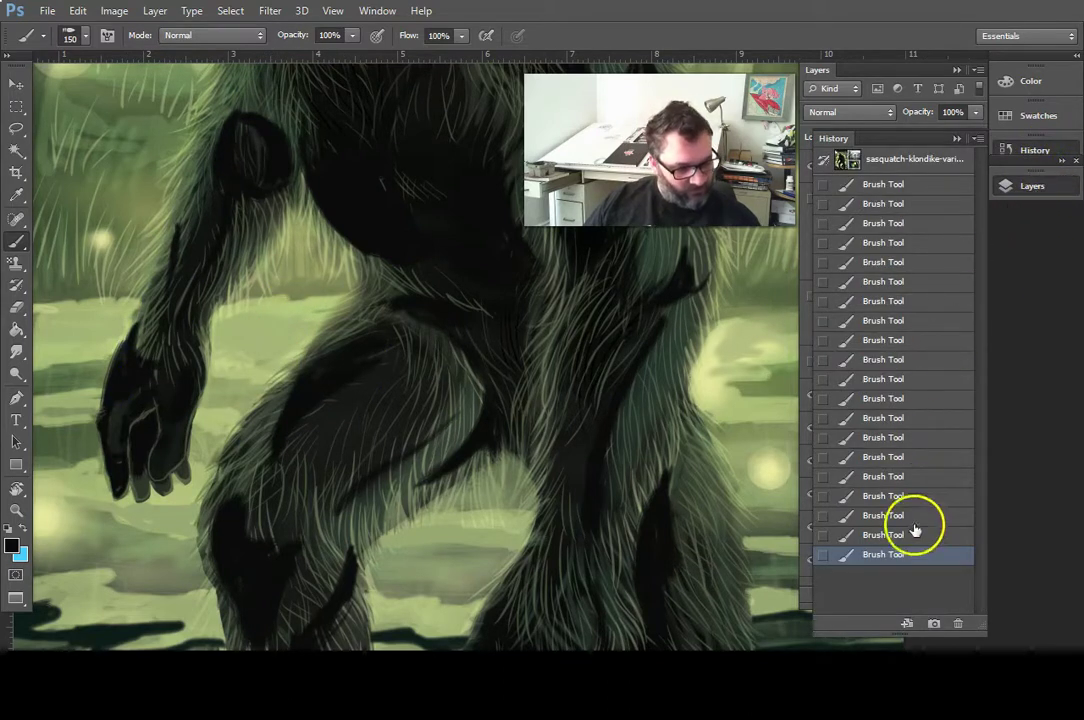
pyautogui.click(918, 529)
pyautogui.click(920, 508)
pyautogui.click(924, 480)
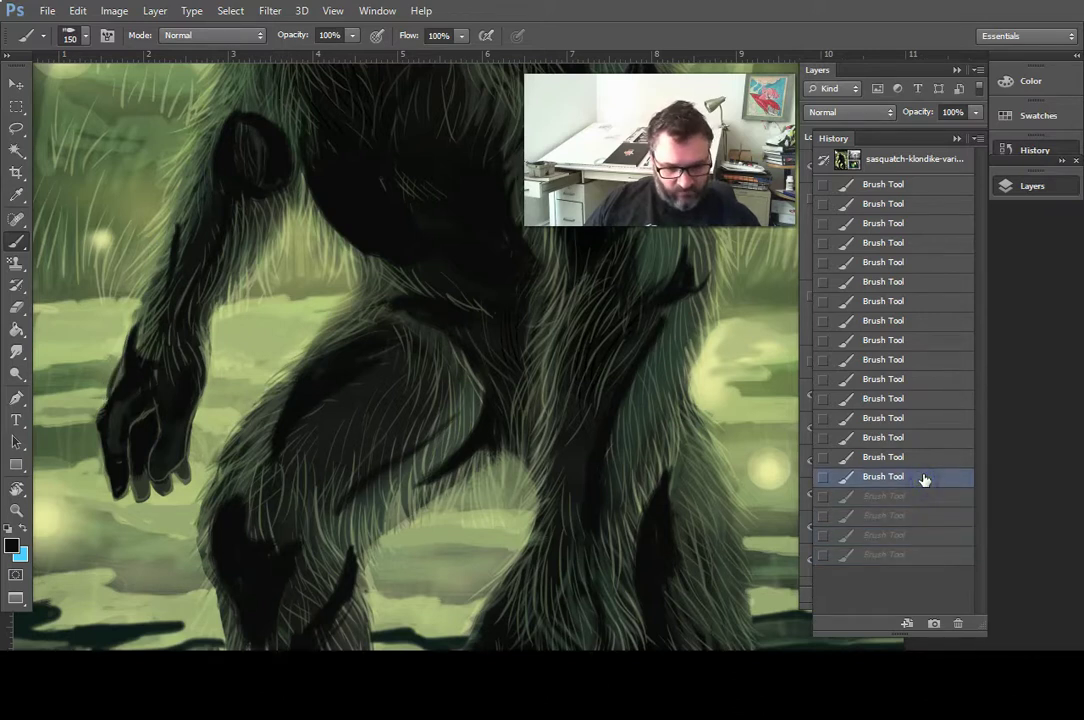
pyautogui.moveTo(913, 484); pyautogui.dragTo(915, 500)
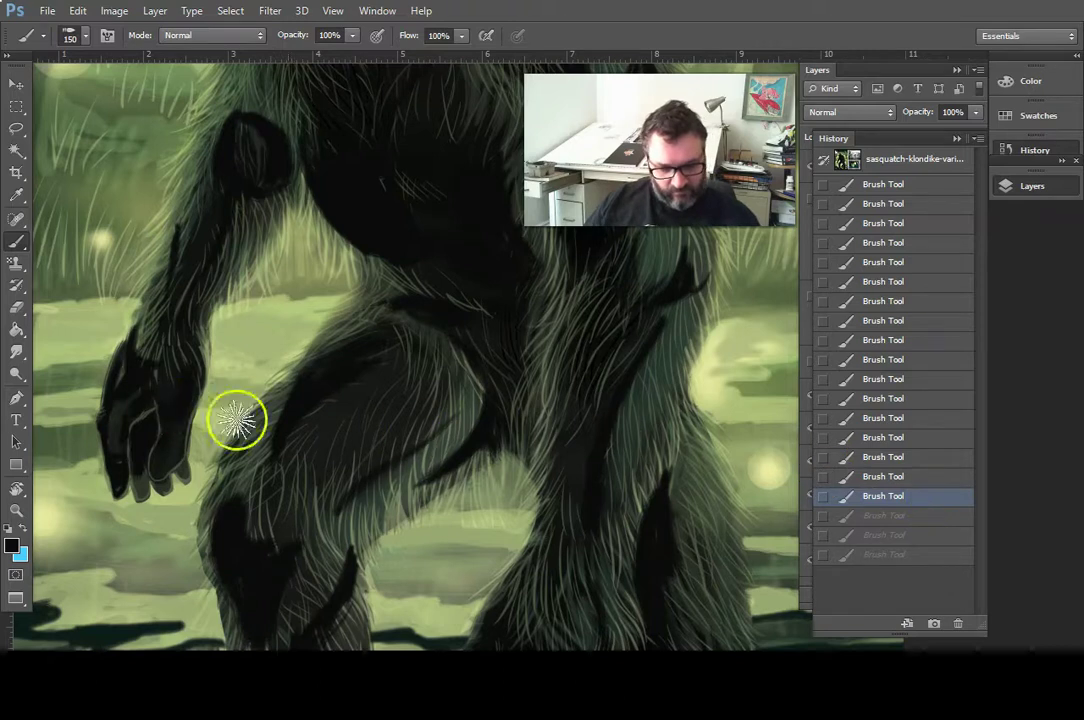
pyautogui.click(929, 514)
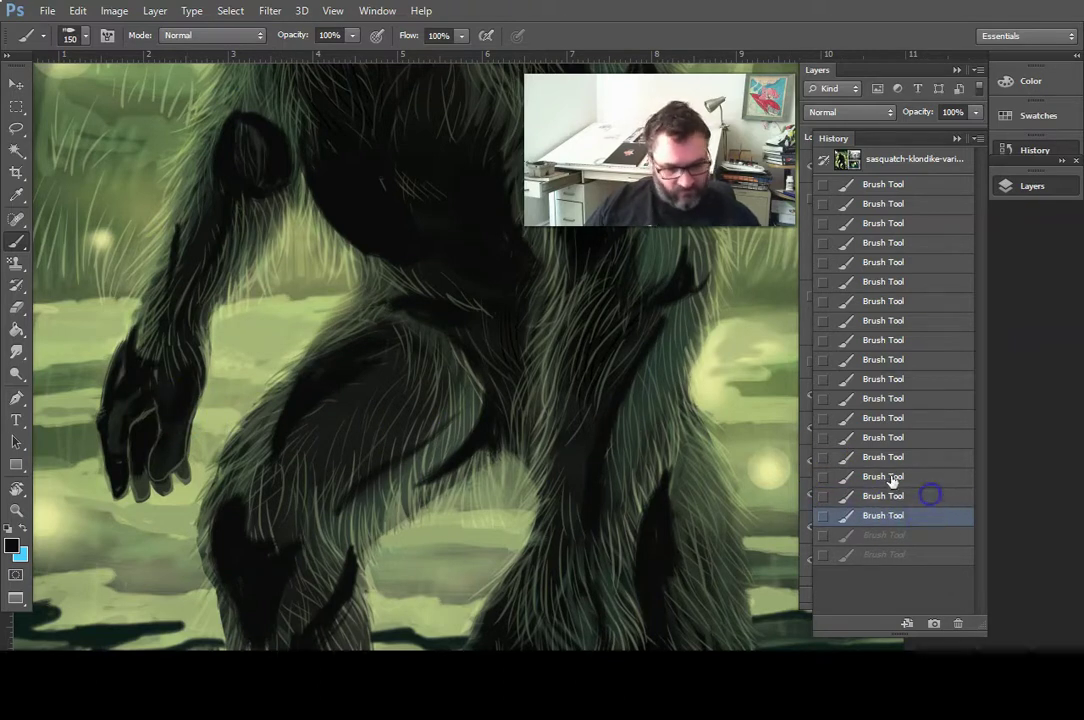
pyautogui.click(927, 476)
# - Repaint the far hand's outer edge, knuckles and fingertips in black
pyautogui.moveTo(133, 399)
pyautogui.mouseDown()
pyautogui.moveTo(116, 387)
pyautogui.moveTo(121, 362)
pyautogui.mouseUp()
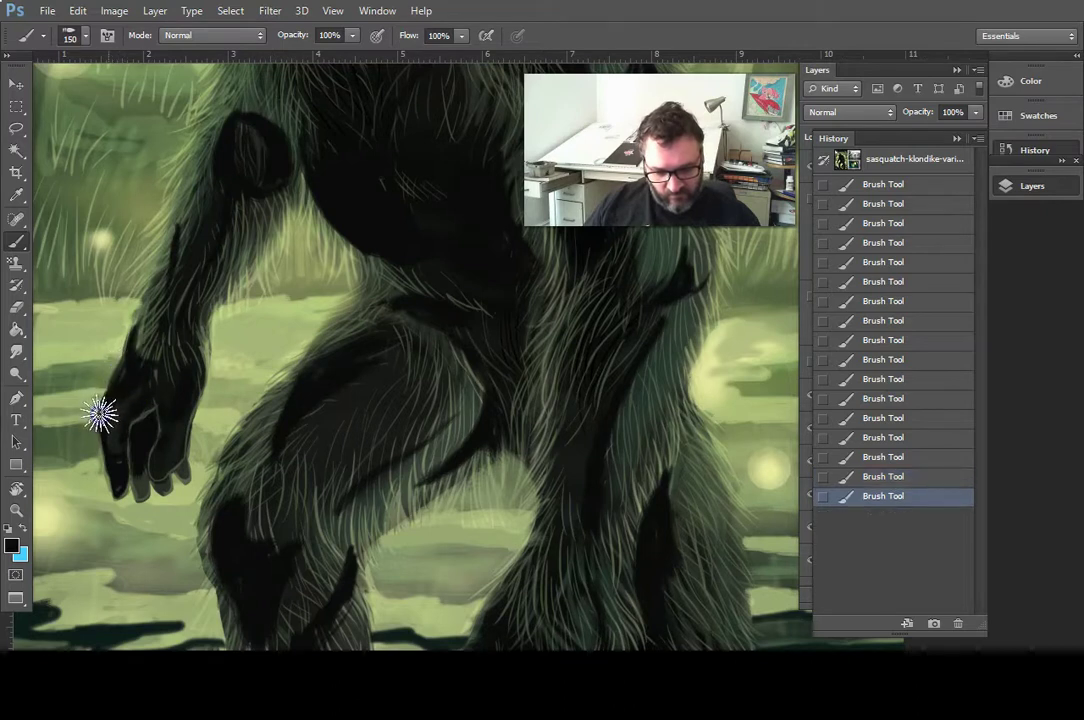
pyautogui.moveTo(100, 414); pyautogui.dragTo(116, 386)
pyautogui.moveTo(100, 435)
pyautogui.mouseDown()
pyautogui.moveTo(86, 372)
pyautogui.moveTo(116, 482)
pyautogui.mouseUp()
pyautogui.moveTo(195, 461)
pyautogui.mouseDown()
pyautogui.moveTo(168, 451)
pyautogui.moveTo(194, 481)
pyautogui.moveTo(192, 538)
pyautogui.mouseUp()
pyautogui.moveTo(160, 488)
pyautogui.mouseDown()
pyautogui.moveTo(126, 557)
pyautogui.moveTo(144, 476)
pyautogui.moveTo(133, 446)
pyautogui.moveTo(131, 461)
pyautogui.mouseUp()
# - Paint black shadow along the far forearm's outer edge and below the elbow
pyautogui.moveTo(280, 384)
pyautogui.mouseDown()
pyautogui.moveTo(315, 426)
pyautogui.moveTo(300, 441)
pyautogui.moveTo(282, 444)
pyautogui.moveTo(169, 283)
pyautogui.moveTo(182, 210)
pyautogui.mouseUp()
pyautogui.moveTo(178, 228)
pyautogui.mouseDown()
pyautogui.moveTo(172, 247)
pyautogui.moveTo(193, 185)
pyautogui.mouseUp()
pyautogui.moveTo(256, 212)
pyautogui.mouseDown()
pyautogui.moveTo(254, 203)
pyautogui.moveTo(249, 223)
pyautogui.moveTo(293, 158)
pyautogui.moveTo(273, 172)
pyautogui.mouseUp()
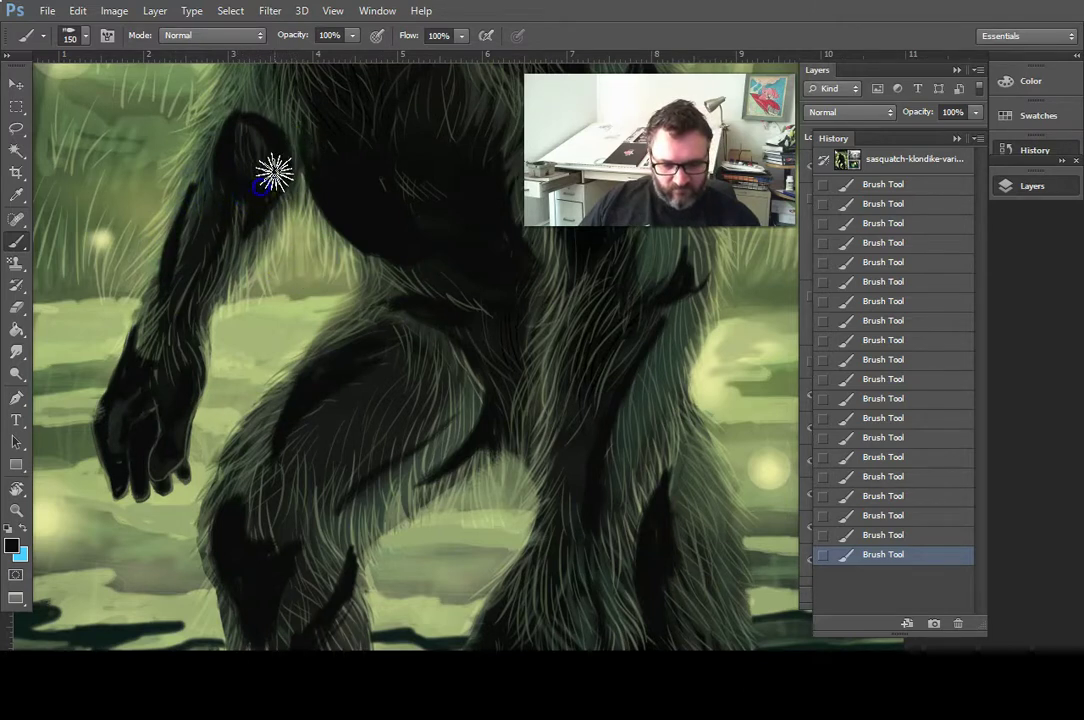
# - Set Layer 7's opacity to 29% and move the layer beneath Layer 6
pyautogui.press('z')
pyautogui.moveTo(381, 423)
pyautogui.mouseDown()
pyautogui.moveTo(402, 443)
pyautogui.moveTo(536, 497)
pyautogui.mouseUp()
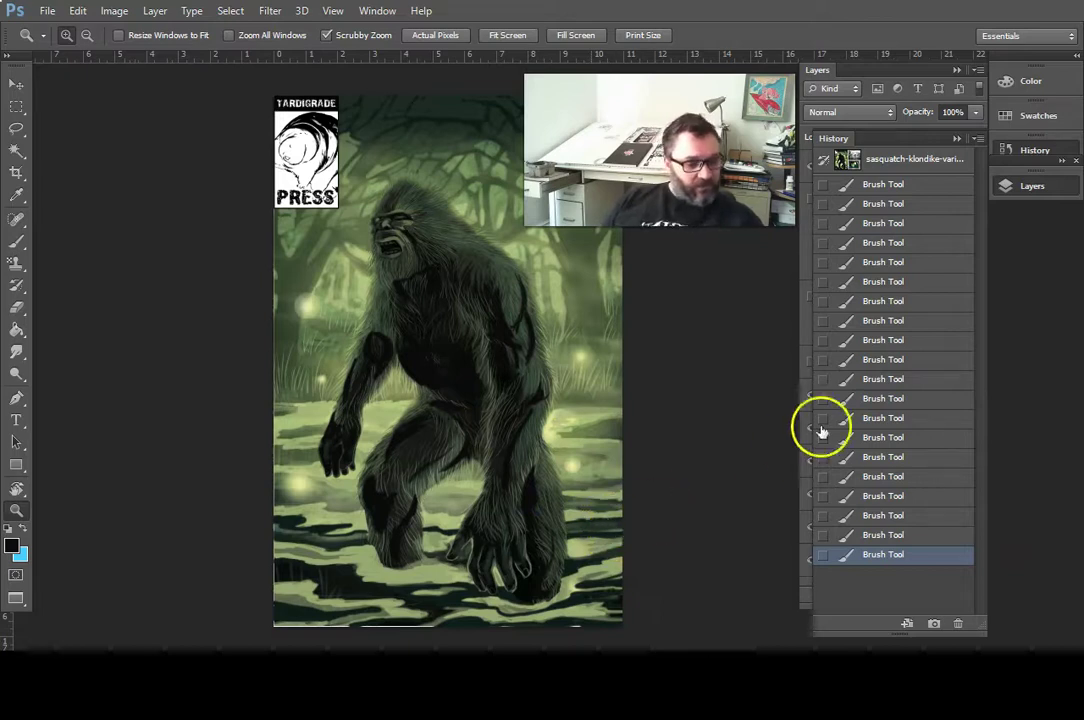
pyautogui.click(1058, 190)
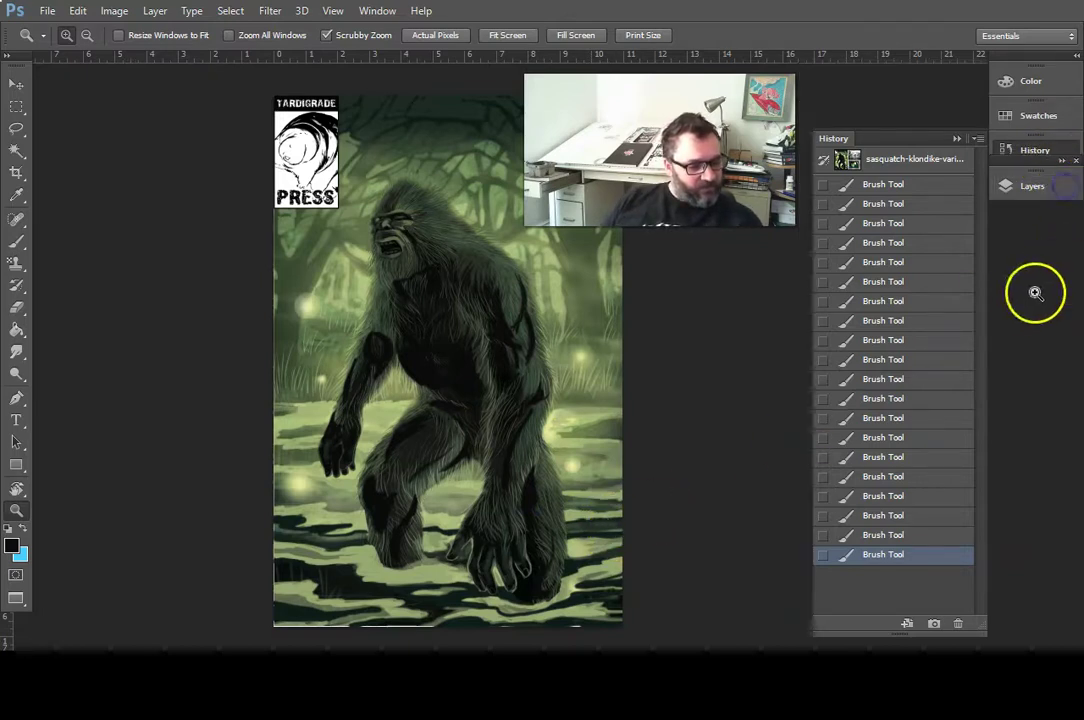
pyautogui.click(957, 138)
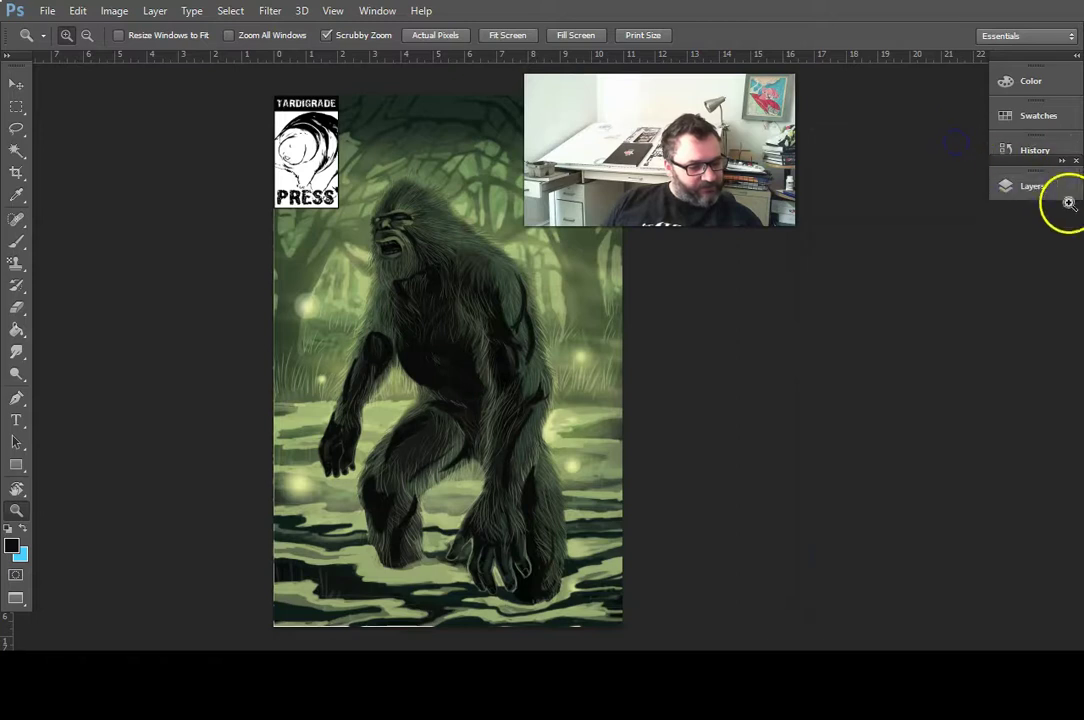
pyautogui.click(1060, 188)
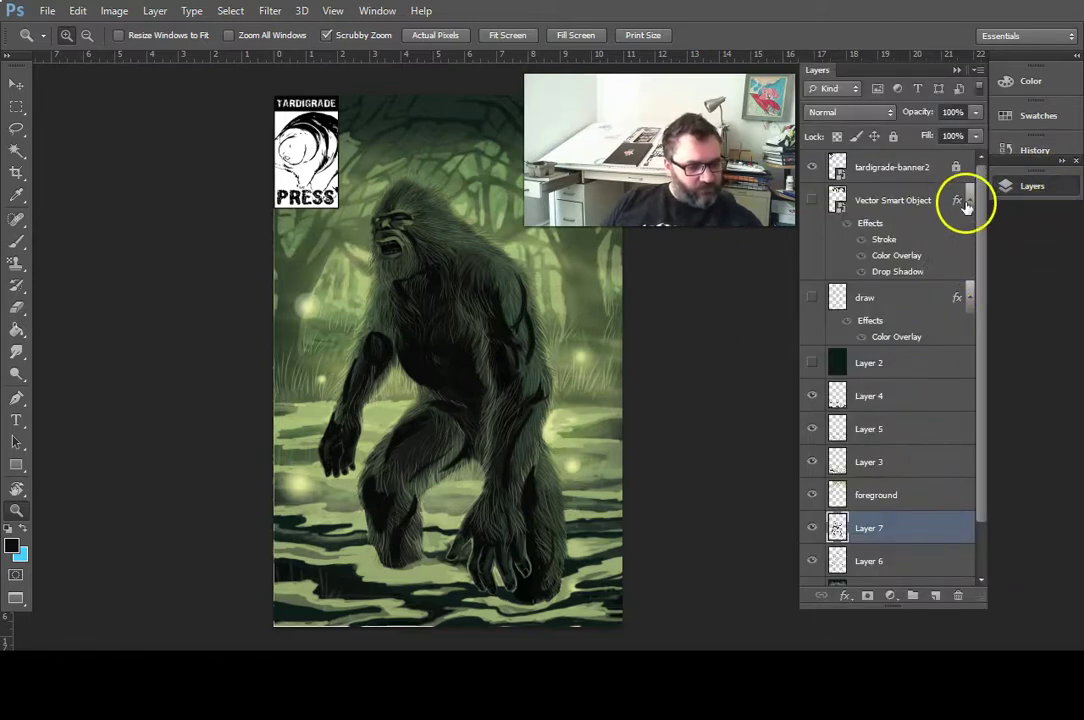
pyautogui.click(975, 113)
pyautogui.moveTo(978, 131); pyautogui.dragTo(915, 136)
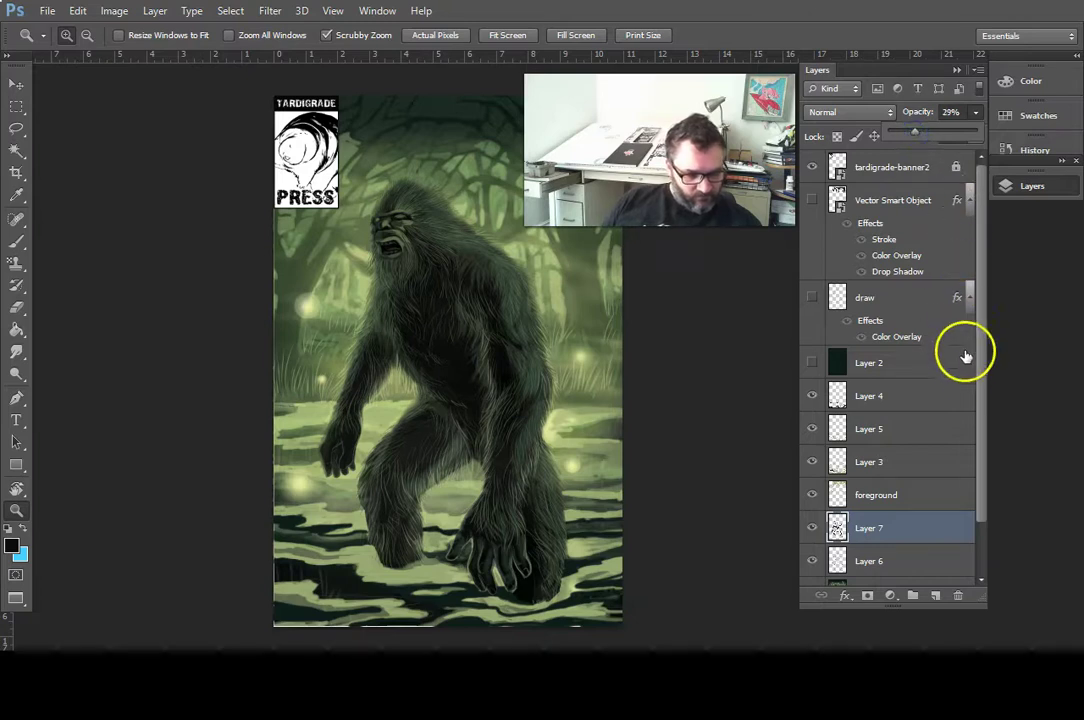
pyautogui.moveTo(980, 486); pyautogui.dragTo(980, 531)
pyautogui.moveTo(915, 481); pyautogui.dragTo(919, 518)
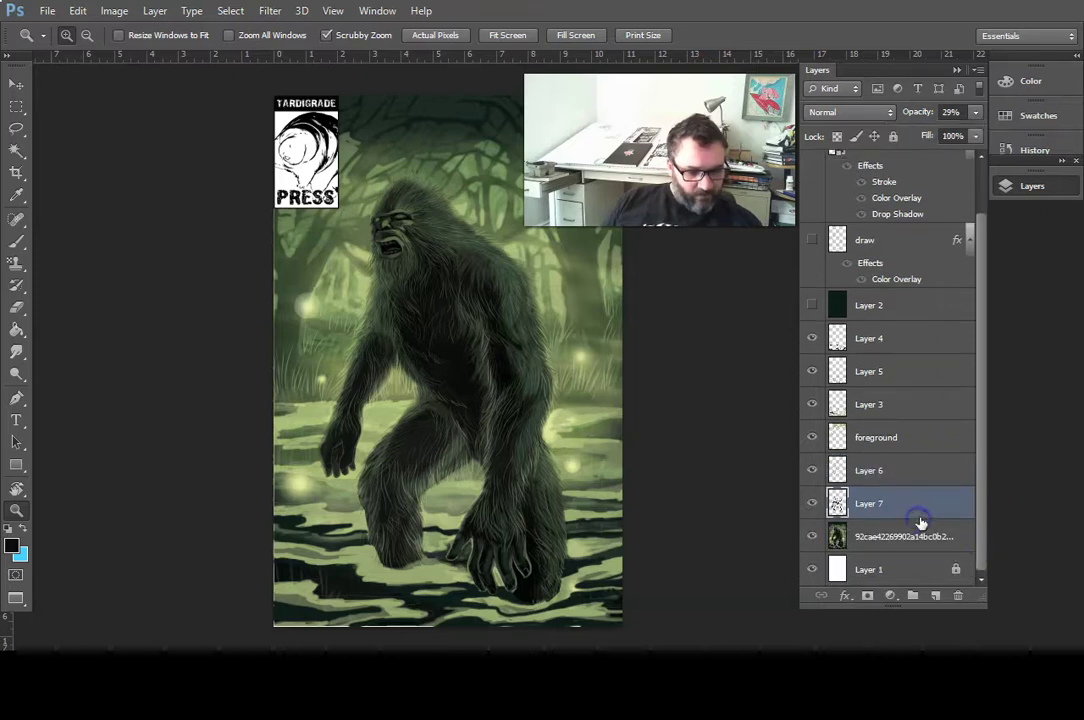
# - Fine-tune the opacity of Layer 7 to 31%
pyautogui.click(978, 118)
pyautogui.moveTo(921, 131); pyautogui.dragTo(924, 135)
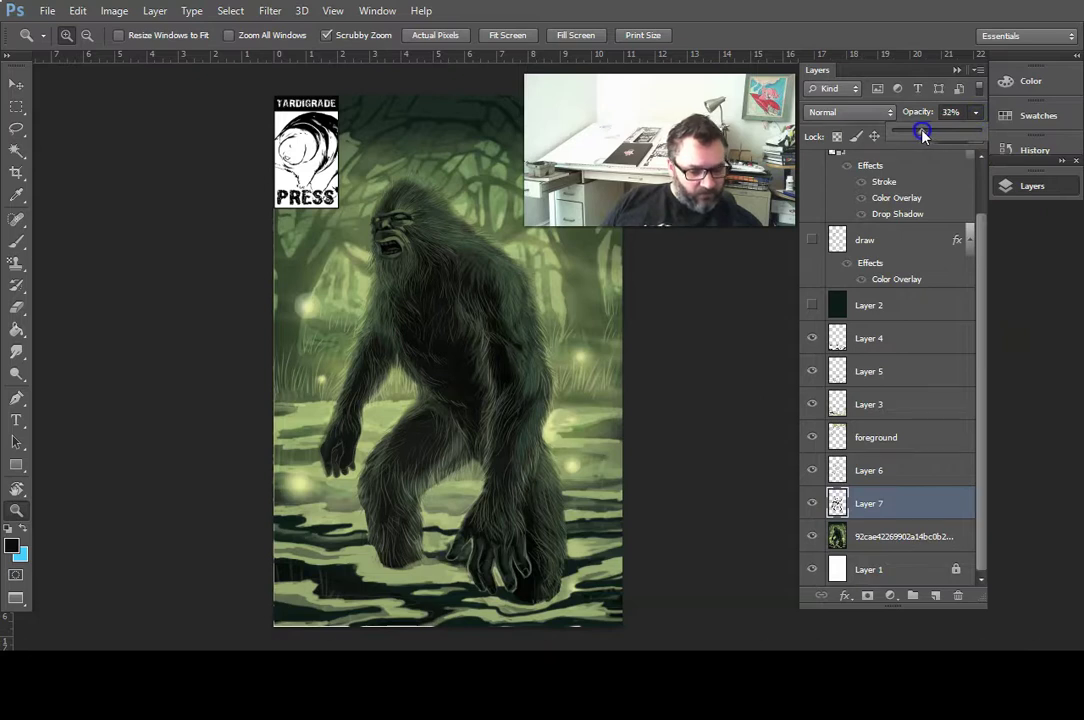
pyautogui.moveTo(921, 134); pyautogui.dragTo(921, 134)
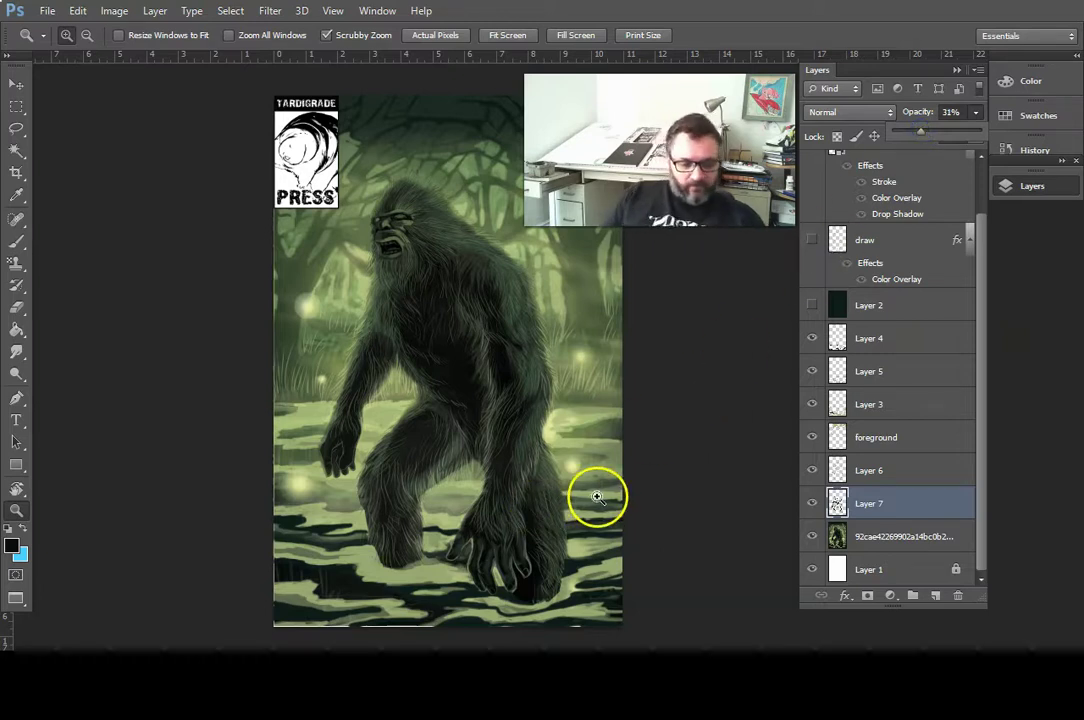
# - Examine the blended shadows on the creature's torso, arms, legs and near hand up close, and check the whole illustration
pyautogui.click(547, 370)
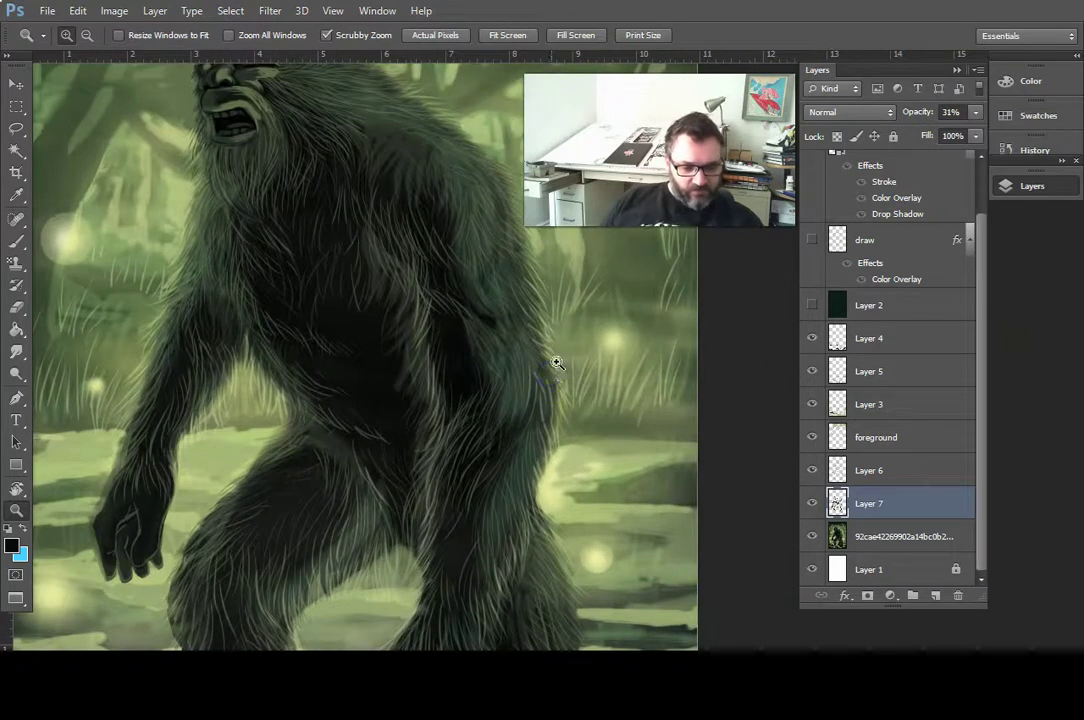
pyautogui.press('space')
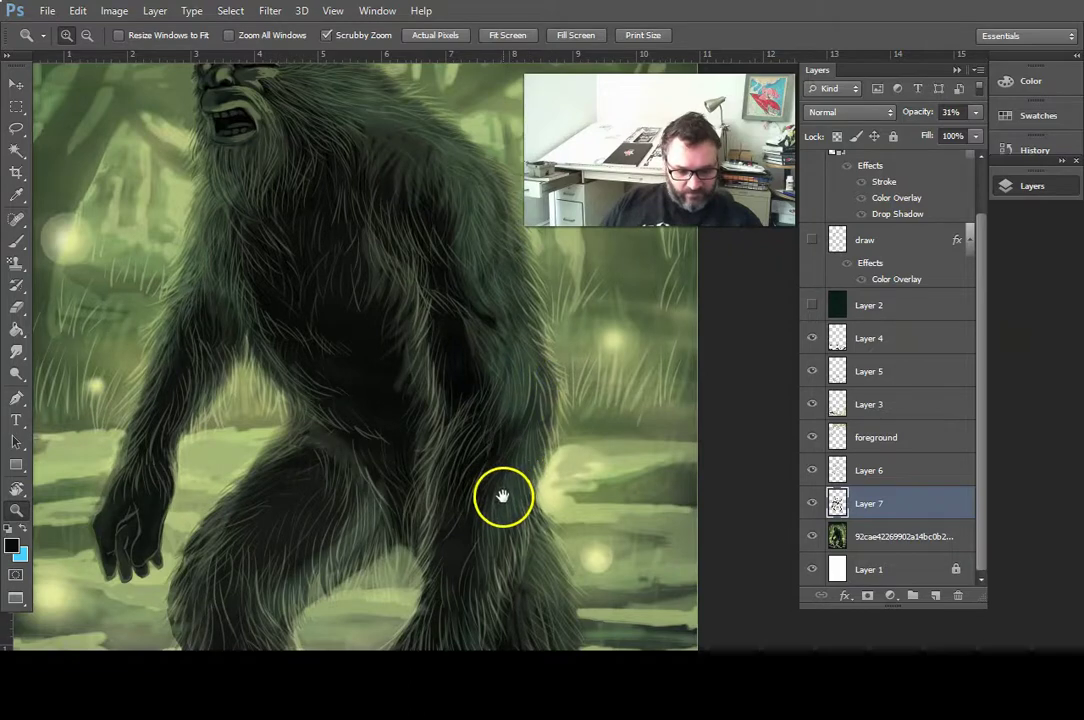
pyautogui.press('b')
pyautogui.moveTo(524, 518); pyautogui.dragTo(474, 505)
pyautogui.moveTo(230, 440)
pyautogui.mouseDown()
pyautogui.moveTo(266, 518)
pyautogui.moveTo(273, 571)
pyautogui.moveTo(266, 518)
pyautogui.moveTo(231, 521)
pyautogui.mouseUp()
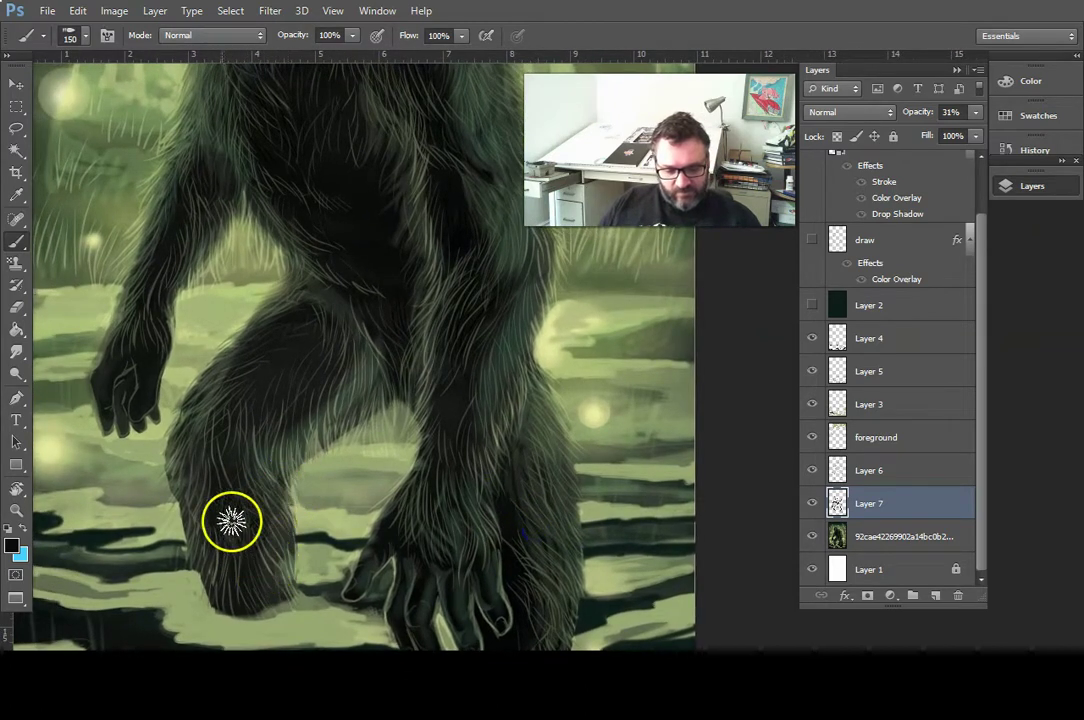
pyautogui.press('z')
pyautogui.keyDown('alt'); pyautogui.click(400, 460); pyautogui.keyUp('alt')
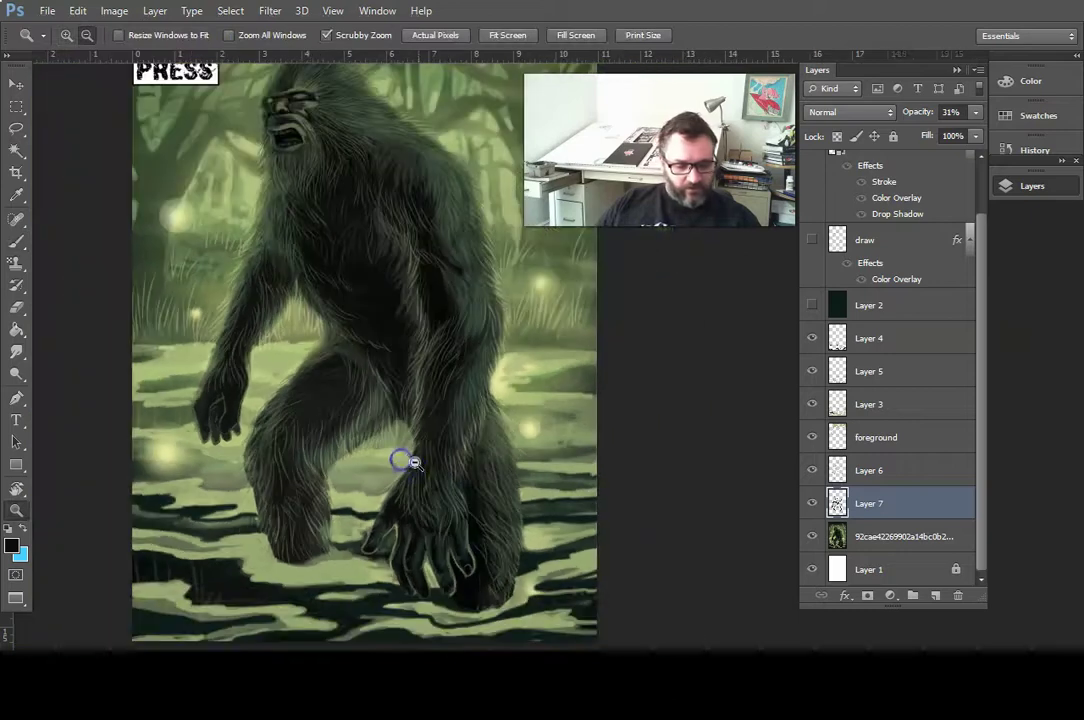
pyautogui.keyDown('alt'); pyautogui.click(428, 470); pyautogui.keyUp('alt')
pyautogui.moveTo(604, 460); pyautogui.dragTo(564, 449)
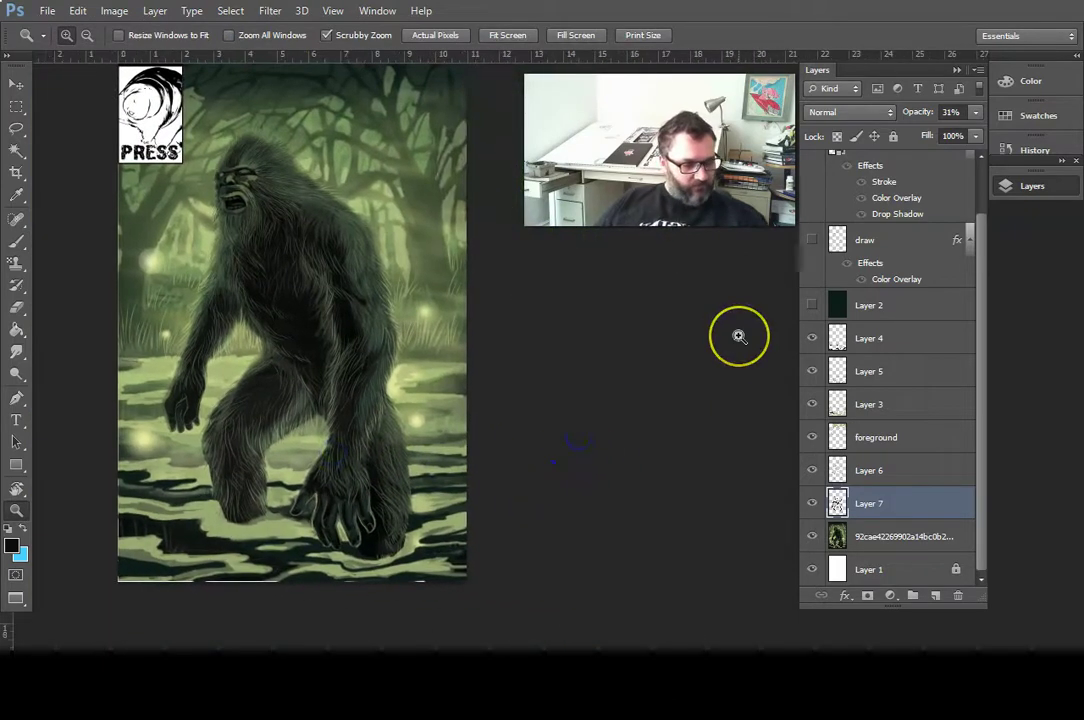